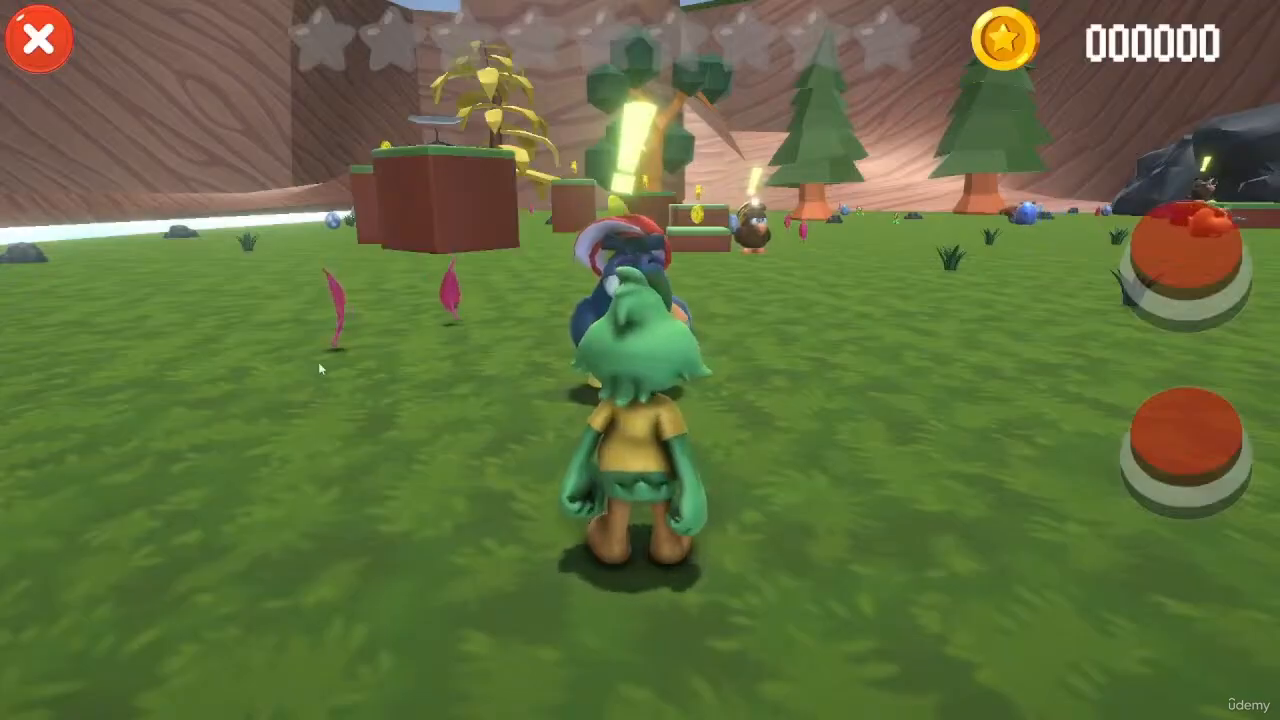
- Rotate the game camera around the character and approach the blue bird wearing the red hat for its introduction
{"action": "left_click_drag", "start_coordinate": [318, 364], "coordinate": [662, 302]}
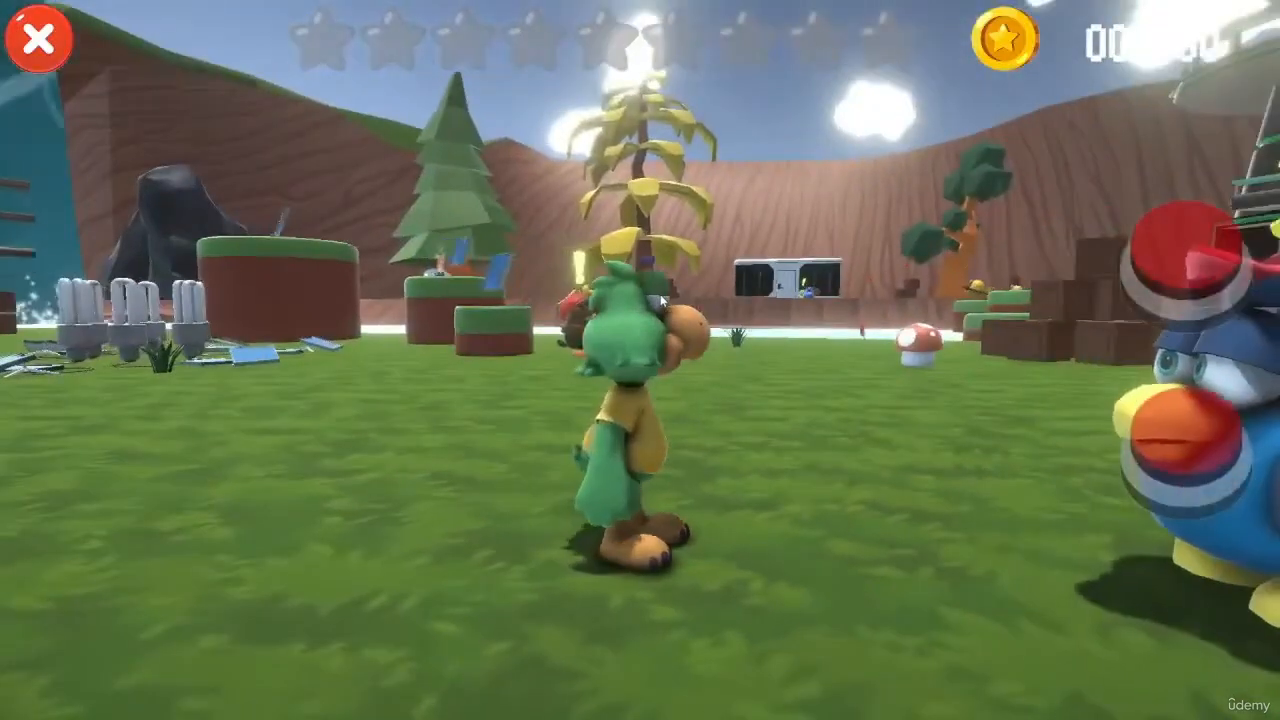
{"action": "left_click_drag", "start_coordinate": [206, 623], "coordinate": [157, 604]}
{"action": "left_click_drag", "start_coordinate": [328, 402], "coordinate": [392, 427]}
{"action": "left_click_drag", "start_coordinate": [509, 288], "coordinate": [600, 324]}
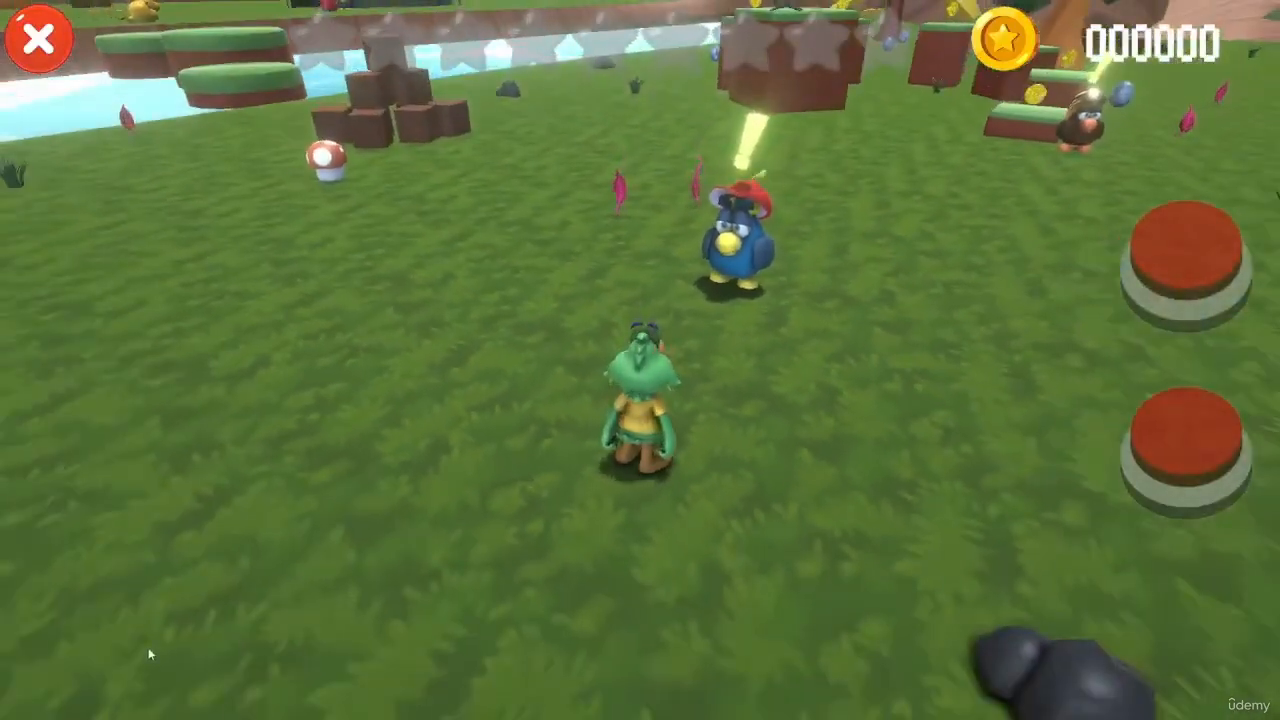
{"action": "mouse_move", "coordinate": [149, 654]}
{"action": "left_mouse_down"}
{"action": "mouse_move", "coordinate": [174, 630]}
{"action": "mouse_move", "coordinate": [172, 651]}
{"action": "left_mouse_up"}
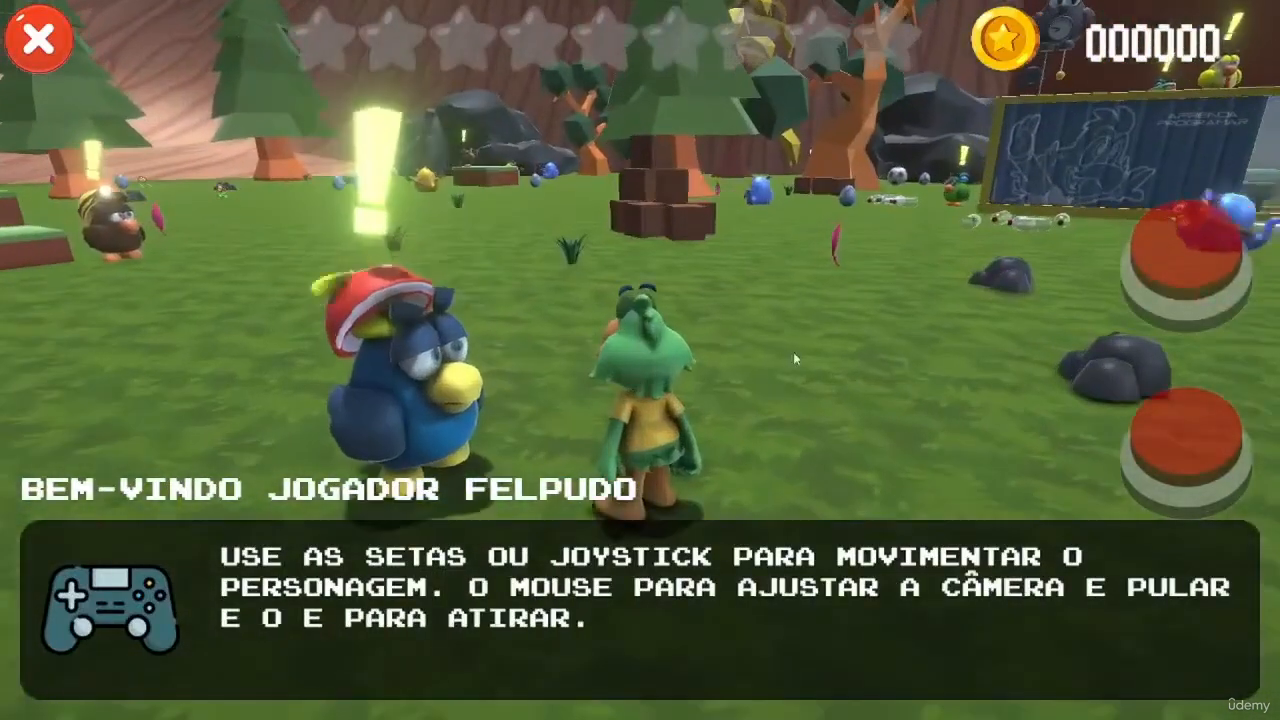
- Try the character's action and movement controls on the grass near the stacked brown blocks
{"action": "left_click", "coordinate": [1184, 448]}
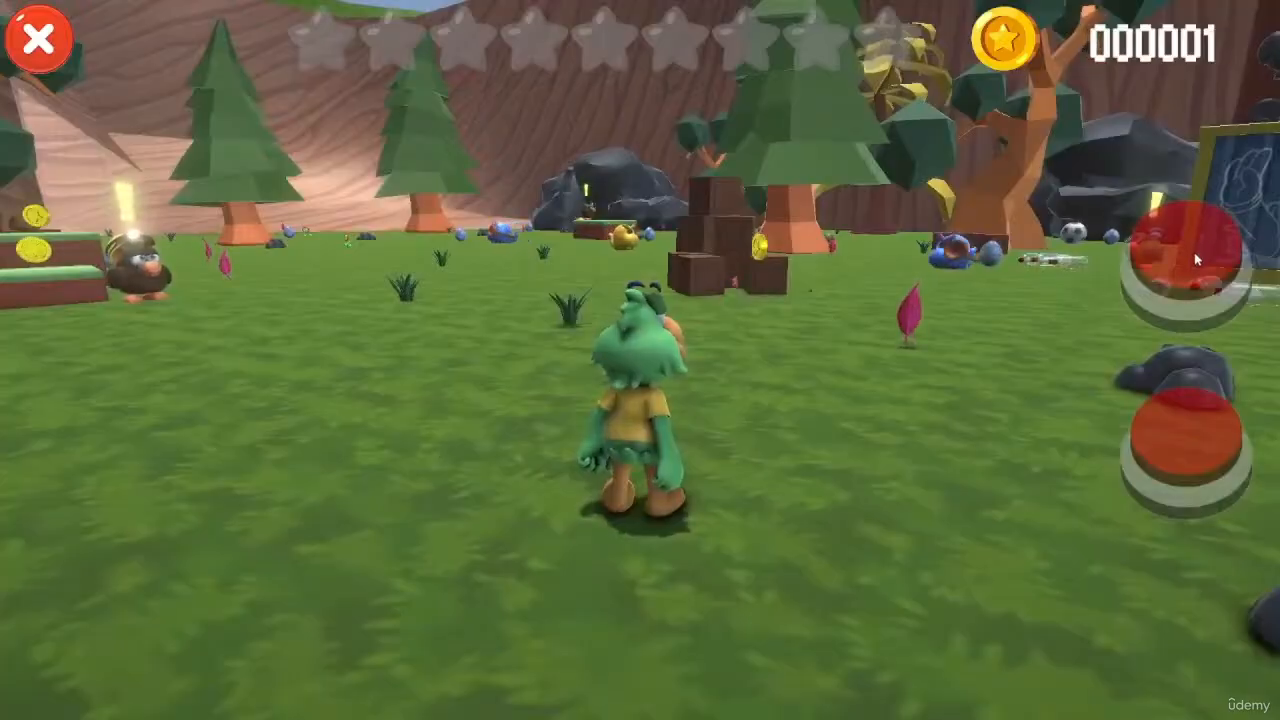
{"action": "left_click_drag", "start_coordinate": [205, 599], "coordinate": [414, 530]}
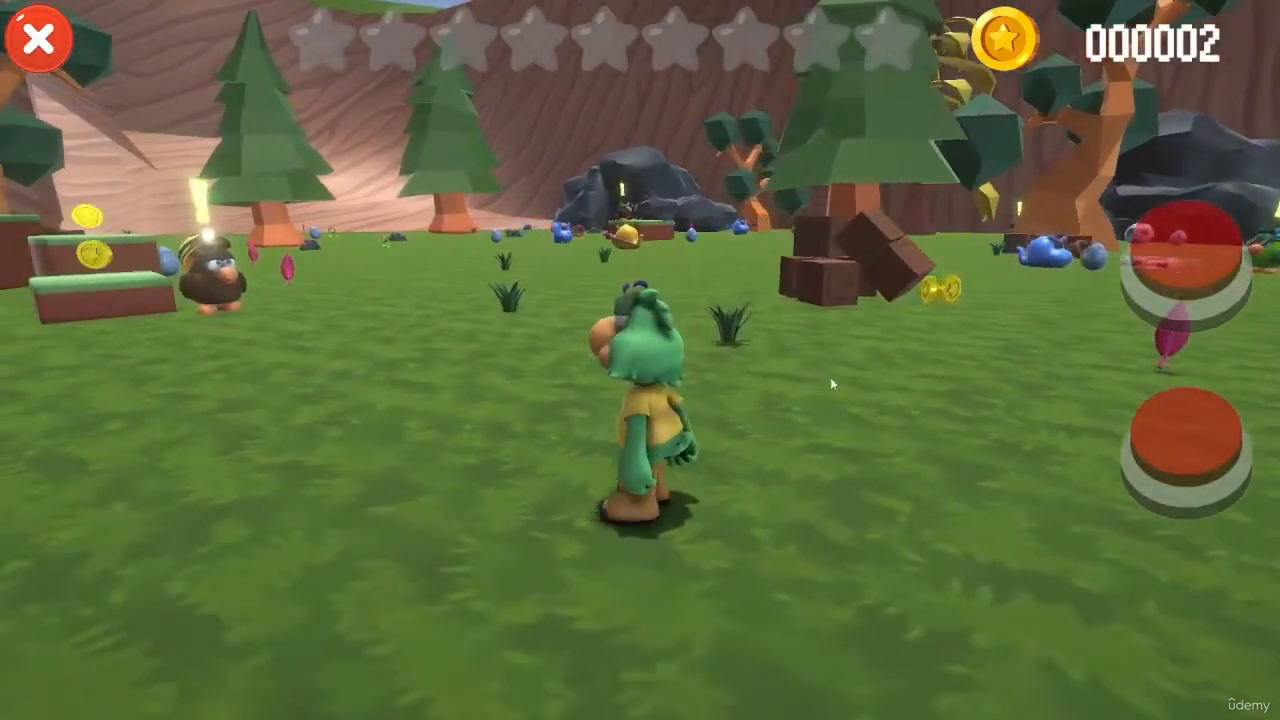
{"action": "left_click_drag", "start_coordinate": [831, 378], "coordinate": [897, 368]}
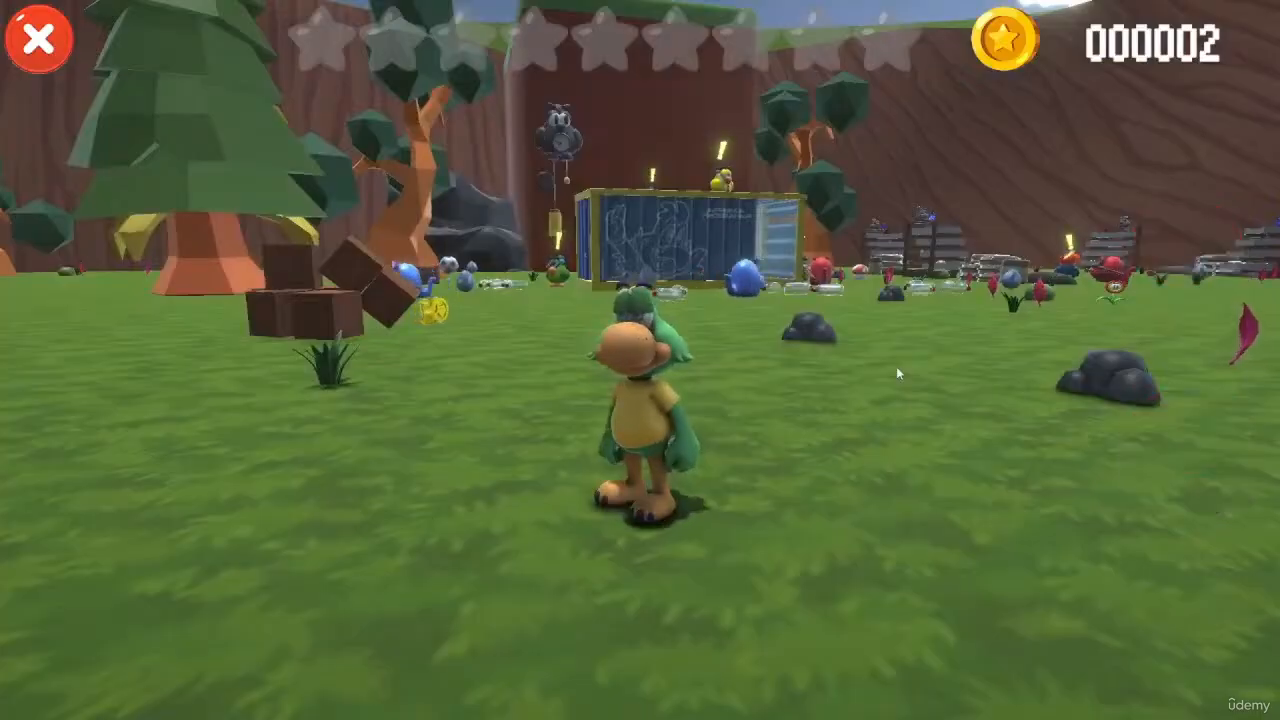
{"action": "key", "text": "a"}
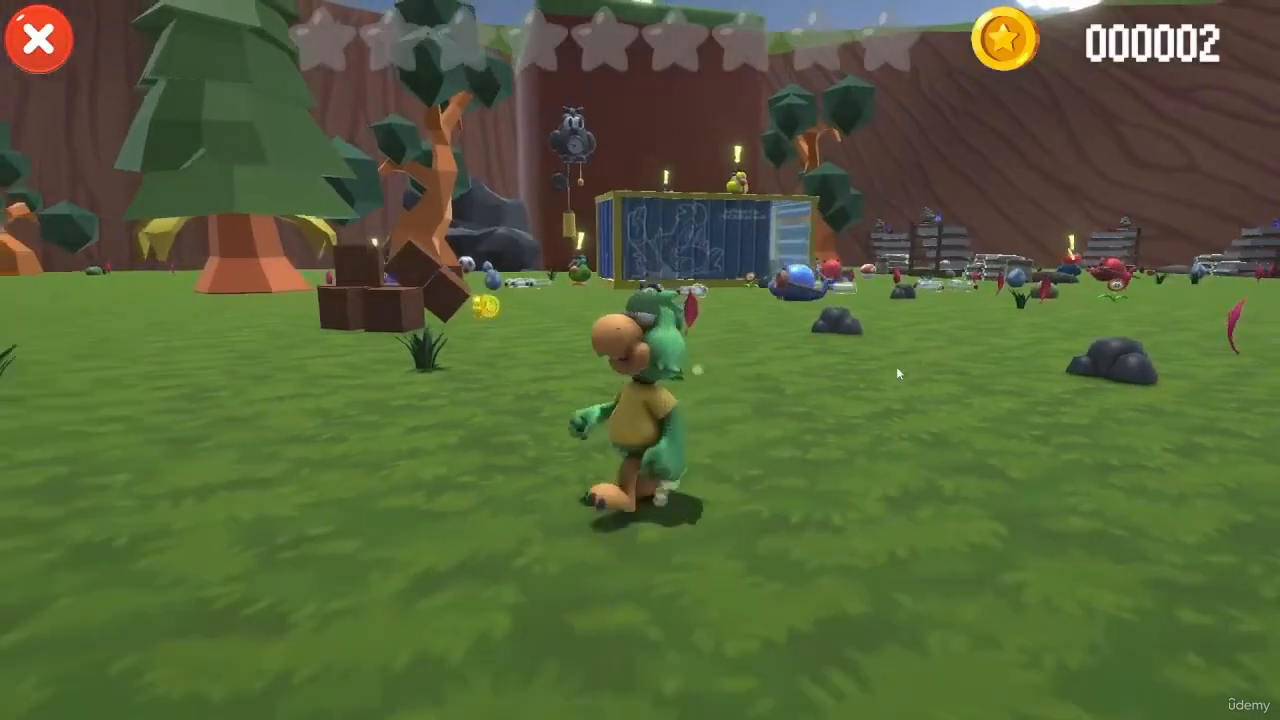
- Jump across the grass-topped blocks collecting coins up to the Starlink antenna, and pick up its star reward
{"action": "key", "text": "w"}
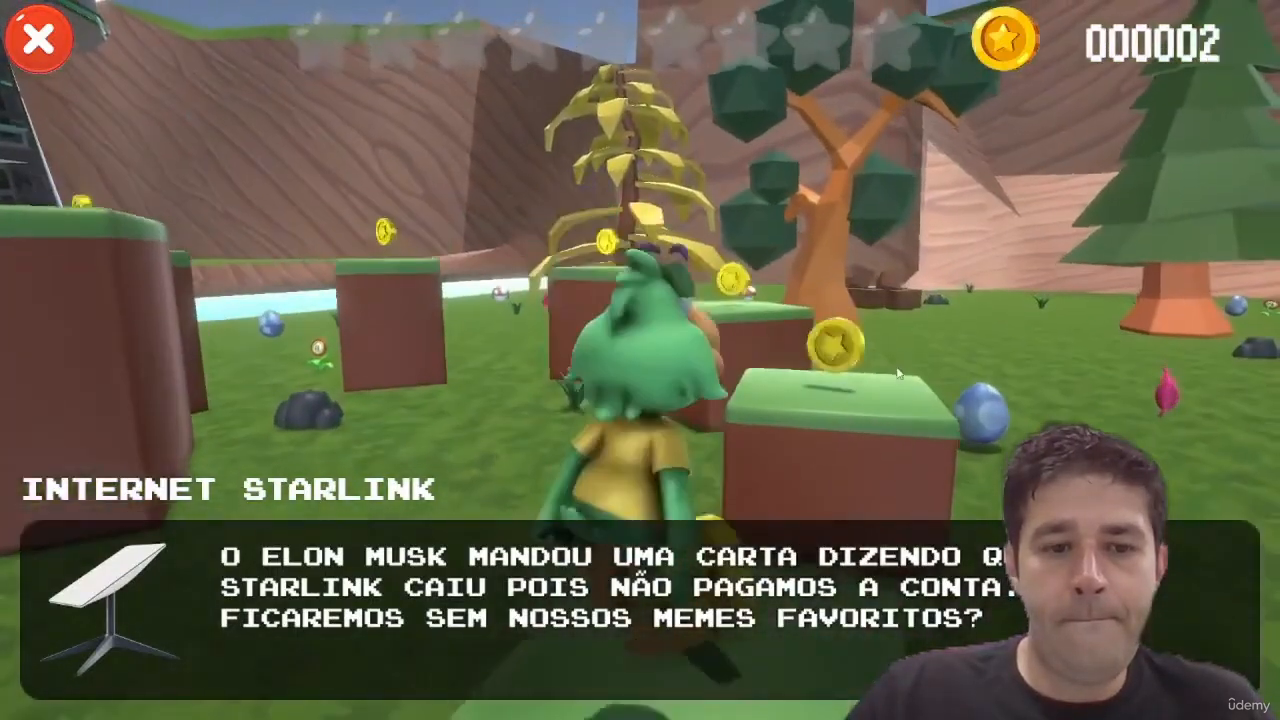
{"action": "key", "text": "space"}
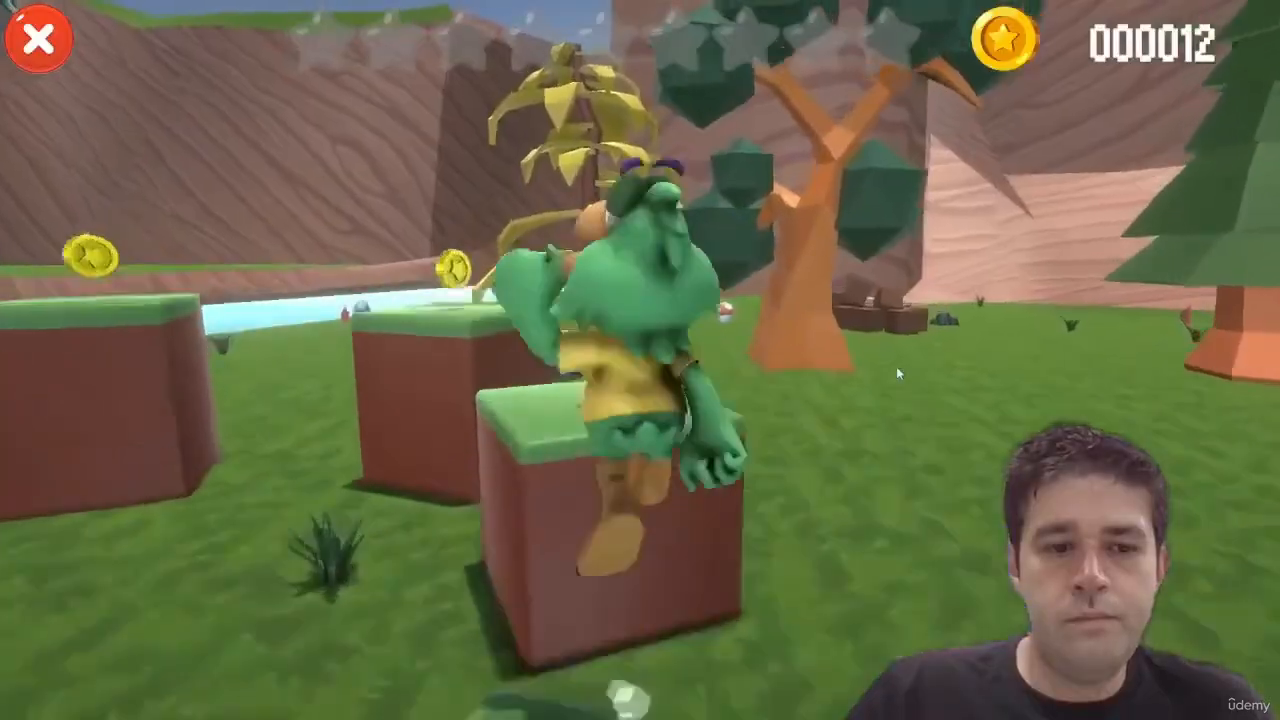
{"action": "key", "text": "space"}
{"action": "key", "text": "space"}
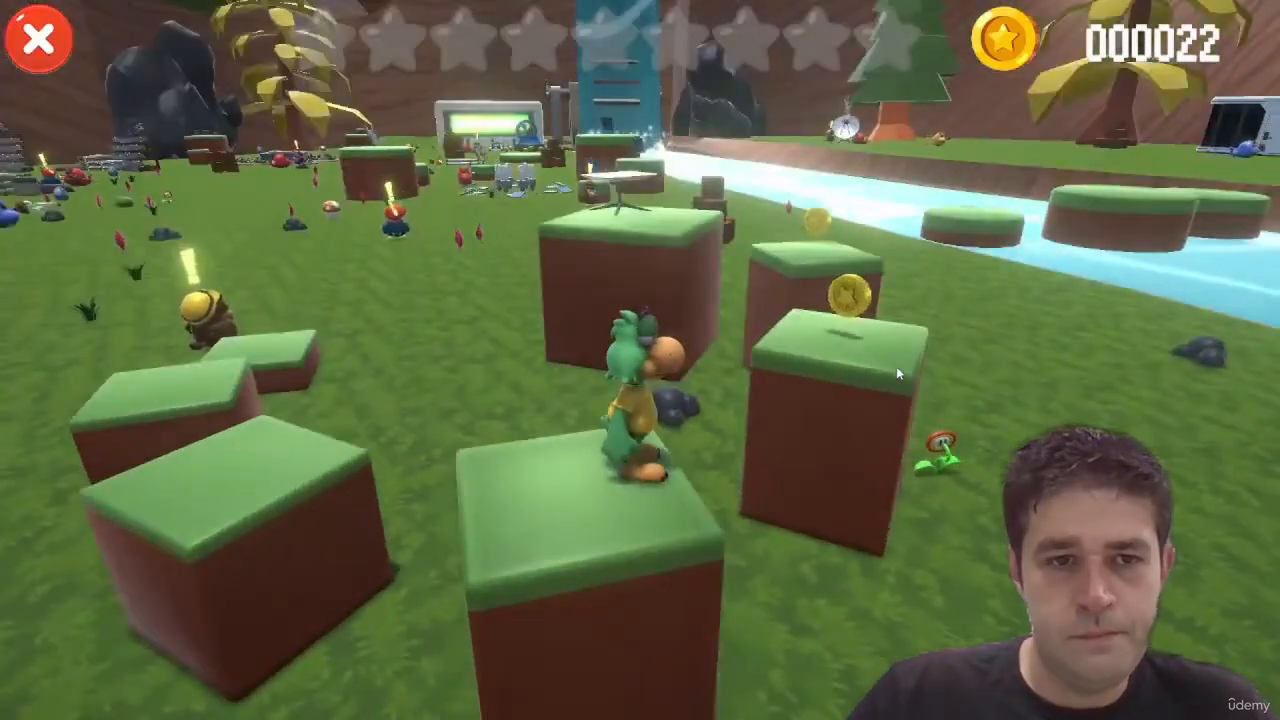
{"action": "key", "text": "space"}
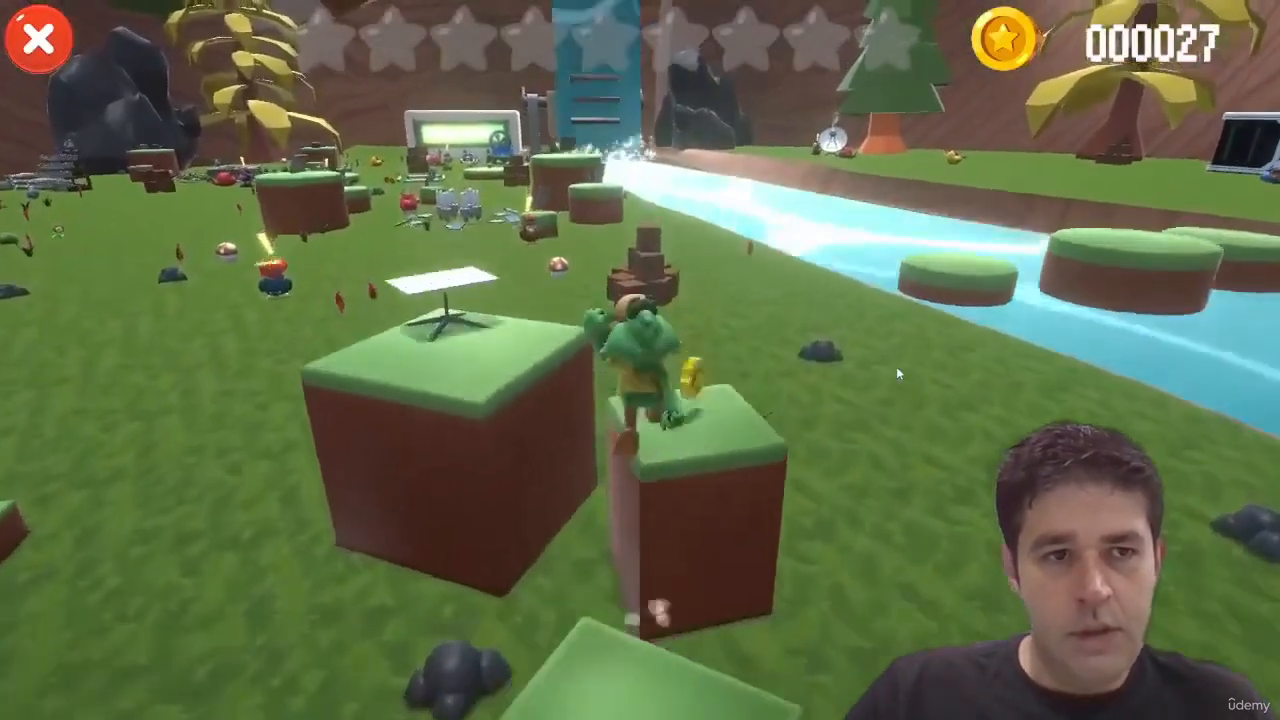
{"action": "key", "text": "w"}
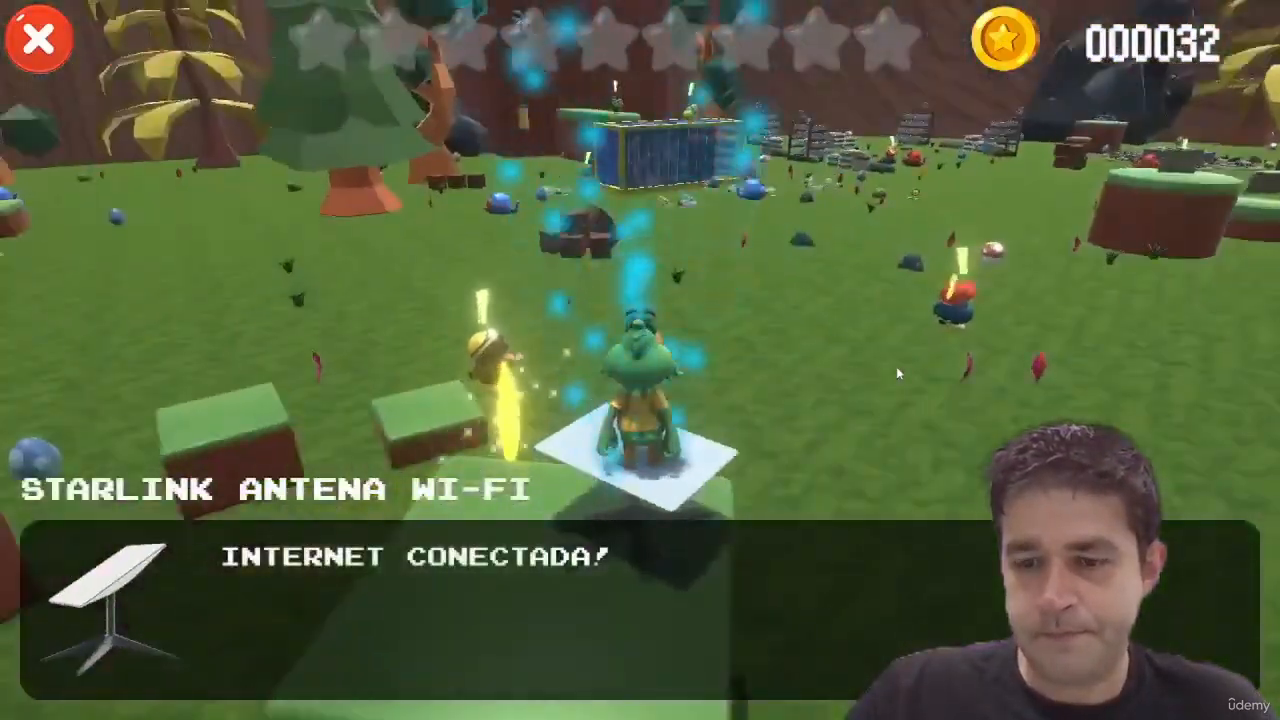
{"action": "key", "text": "w"}
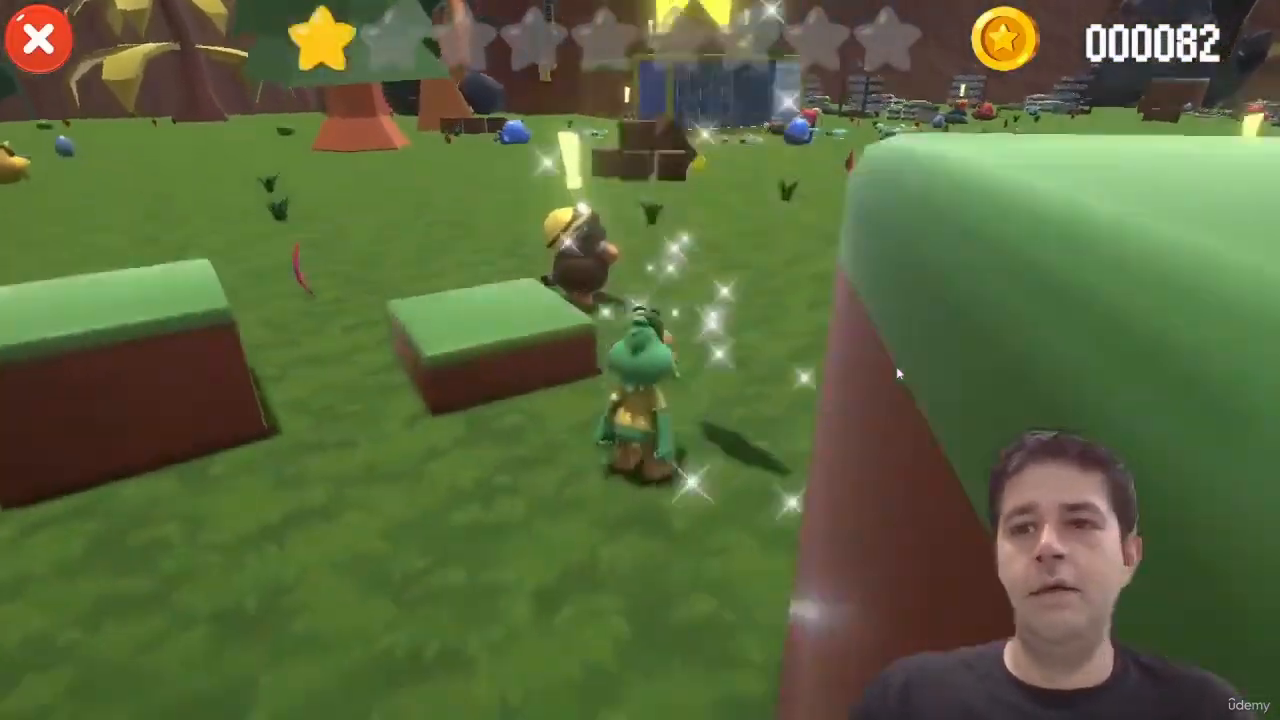
- Run the character across the open field past the blue bird toward the round grass platforms
{"action": "key", "text": "w"}
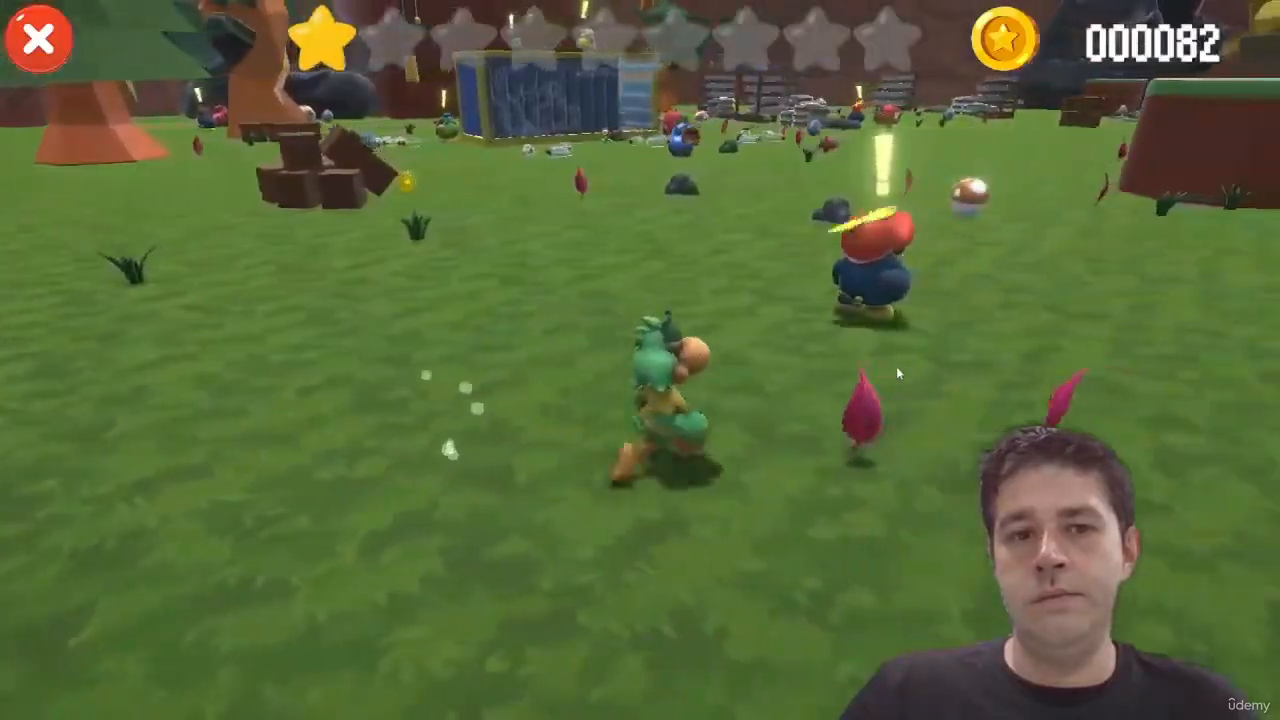
{"action": "key", "text": "w"}
{"action": "key", "text": "d"}
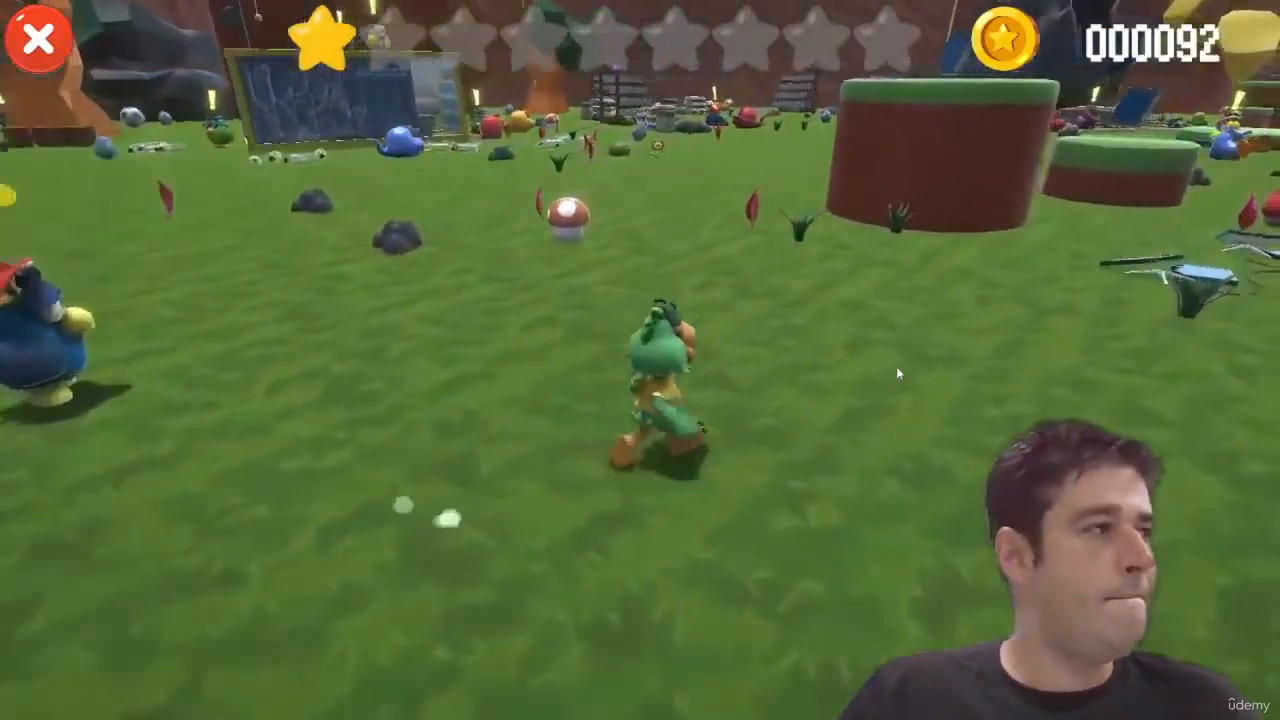
{"action": "key", "text": "a"}
{"action": "key", "text": "d"}
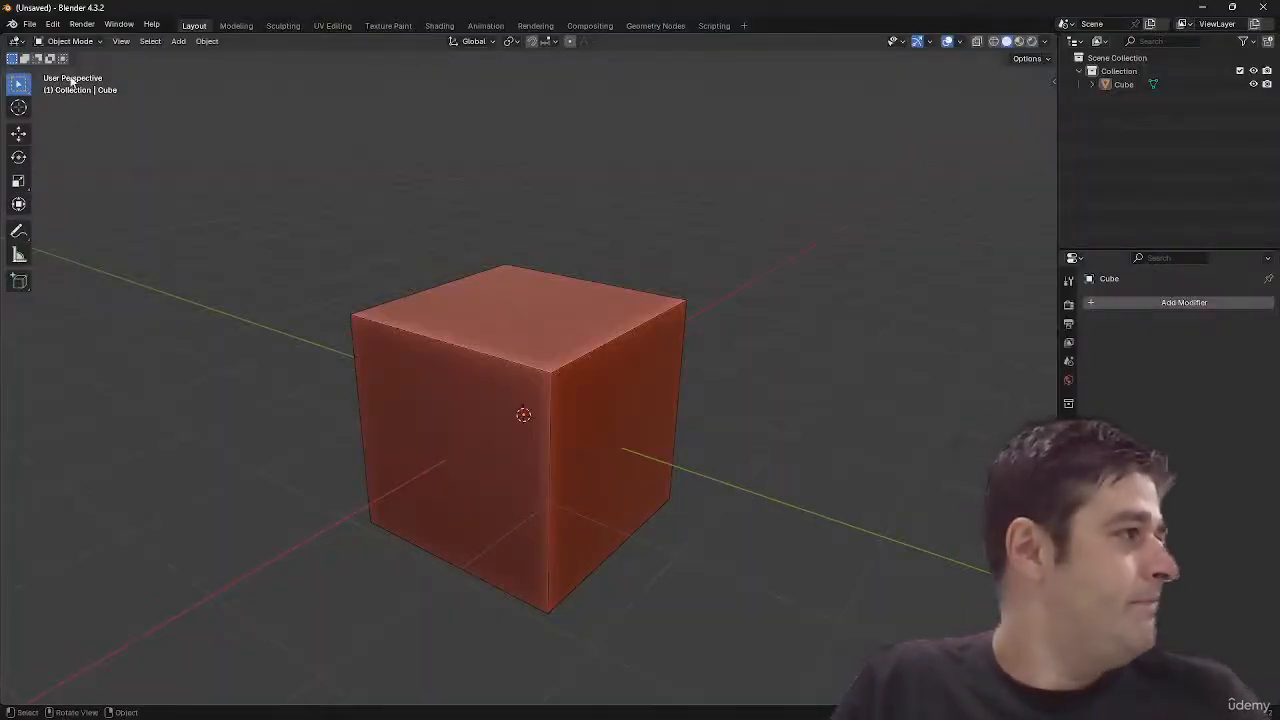
- Switch to Blender and open the recent file MINHA CENA 008.blend
{"action": "left_click", "coordinate": [30, 24]}
{"action": "mouse_move", "coordinate": [67, 70]}
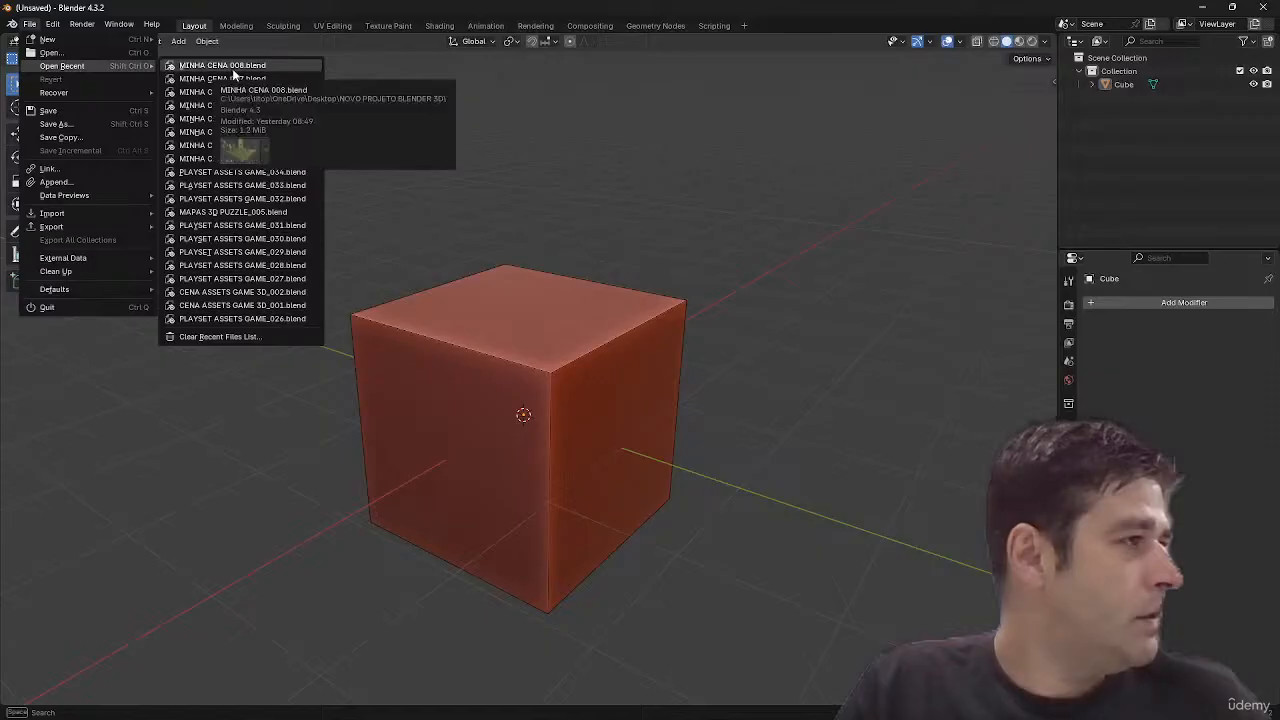
{"action": "left_click", "coordinate": [234, 66]}
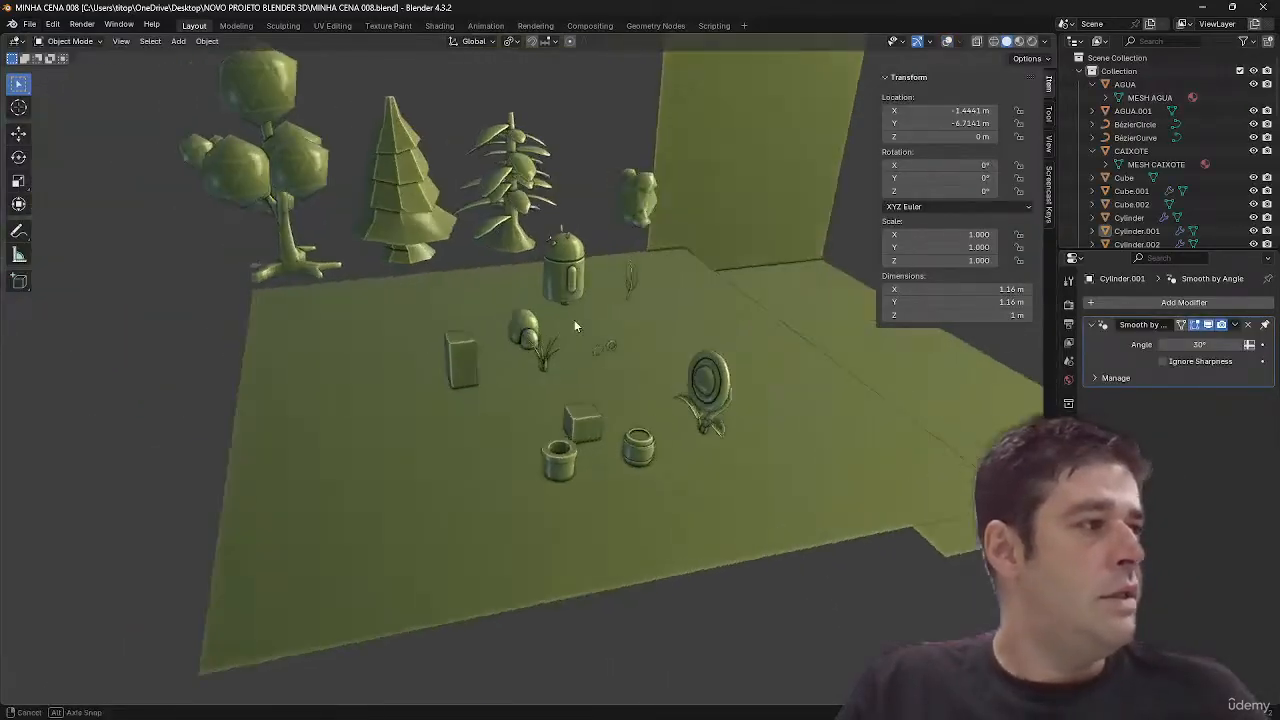
- Show the scene's textures with Material Preview shading and hide the sidebar to inspect the modelled assets
{"action": "middle_click_drag", "start_coordinate": [574, 319], "coordinate": [444, 311]}
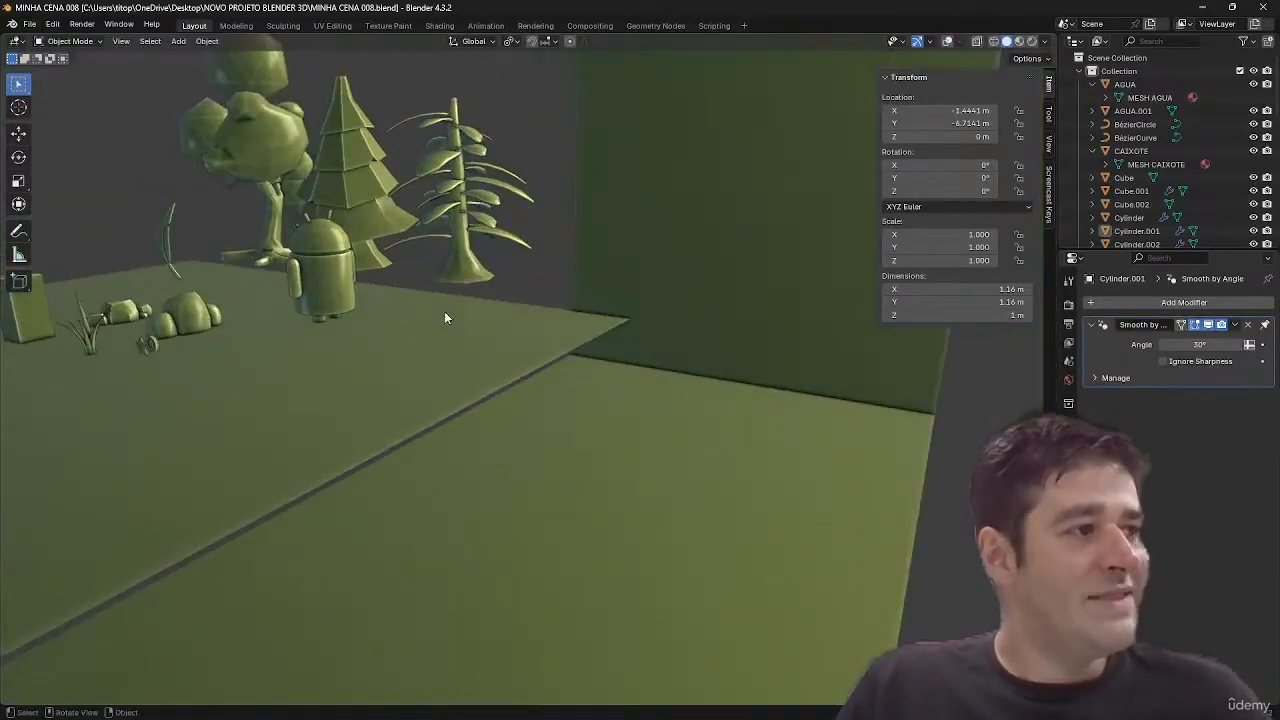
{"action": "scroll", "coordinate": [446, 340], "scroll_direction": "down", "scroll_amount": 3}
{"action": "middle_click_drag", "start_coordinate": [446, 360], "coordinate": [823, 162]}
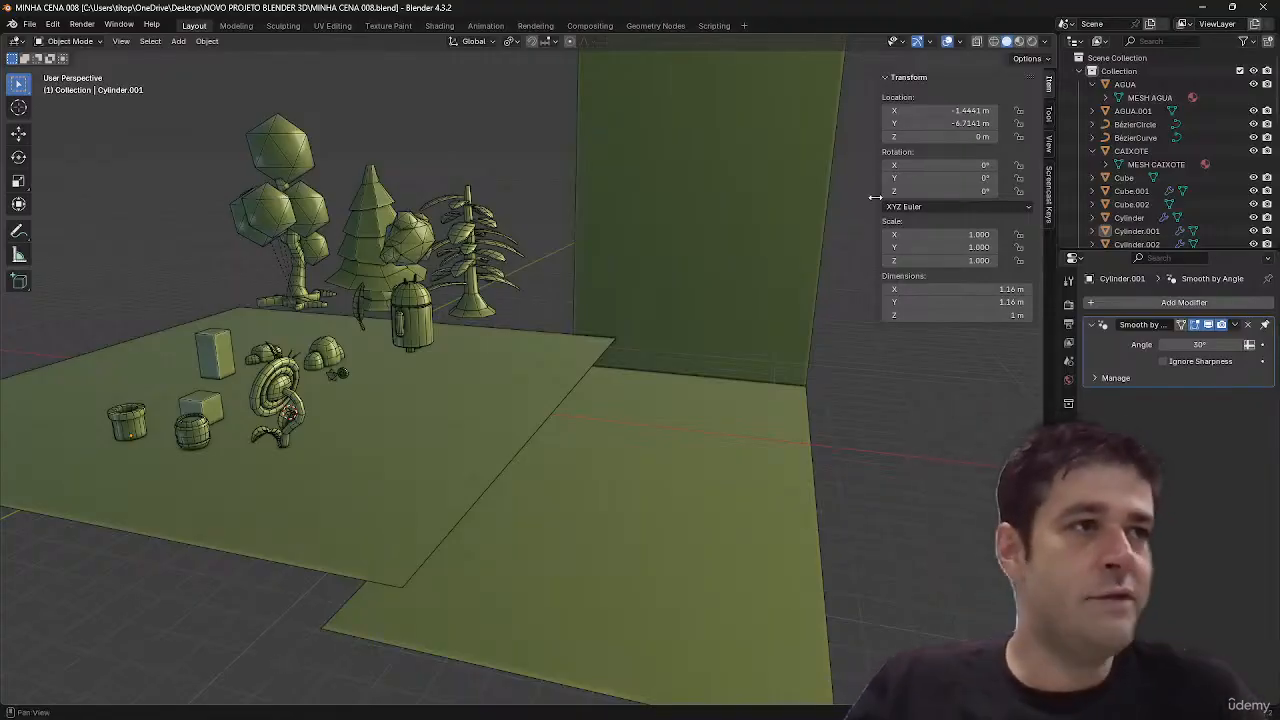
{"action": "left_click", "coordinate": [1019, 42]}
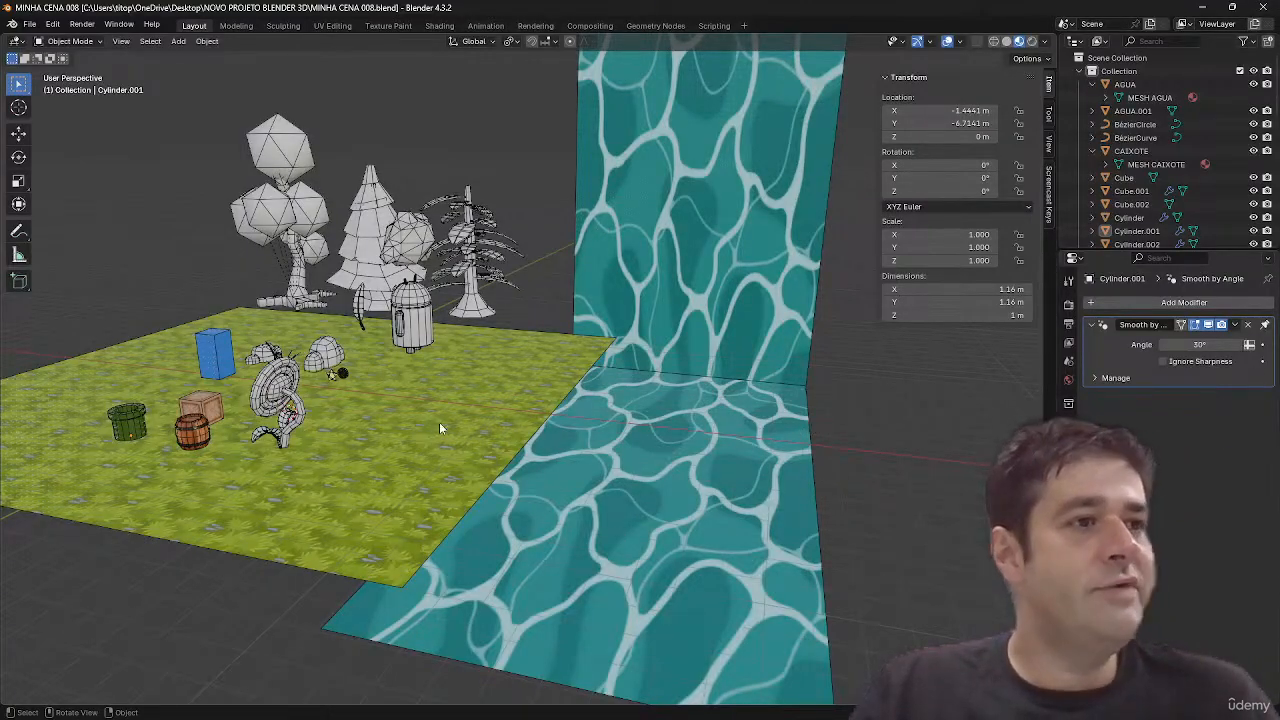
{"action": "key", "text": "n"}
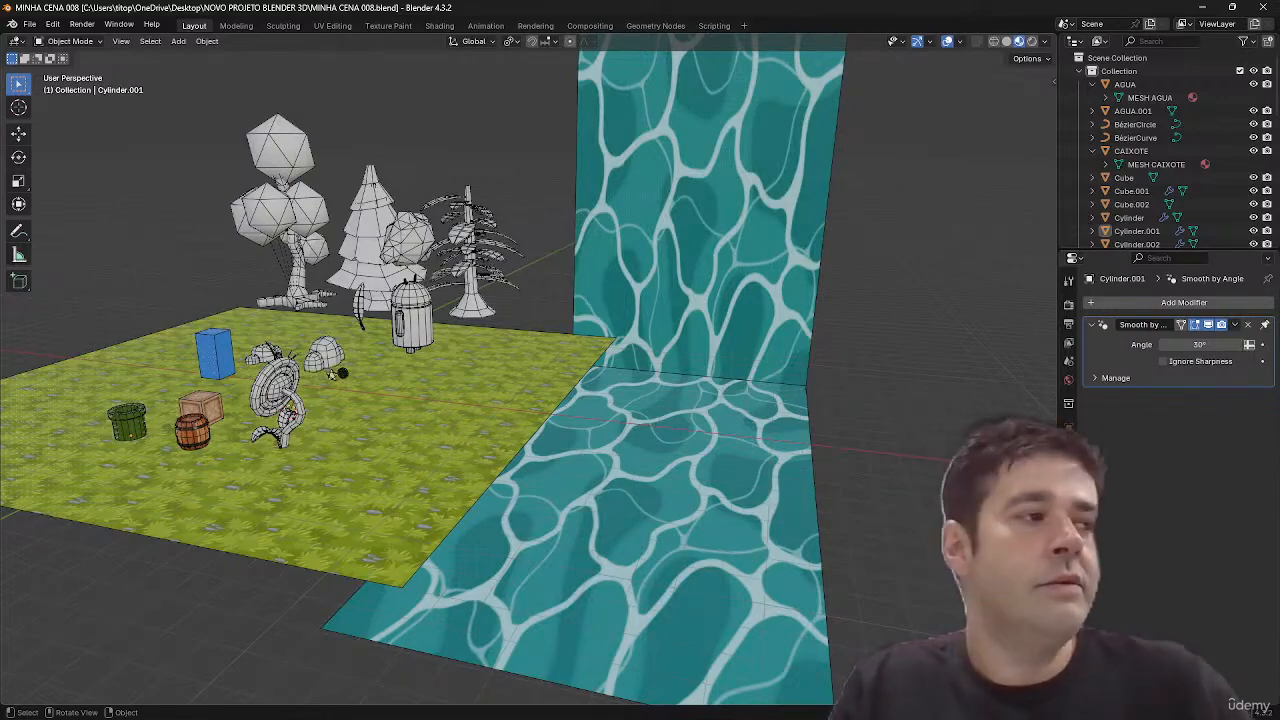
{"action": "middle_click_drag", "start_coordinate": [484, 490], "coordinate": [595, 499]}
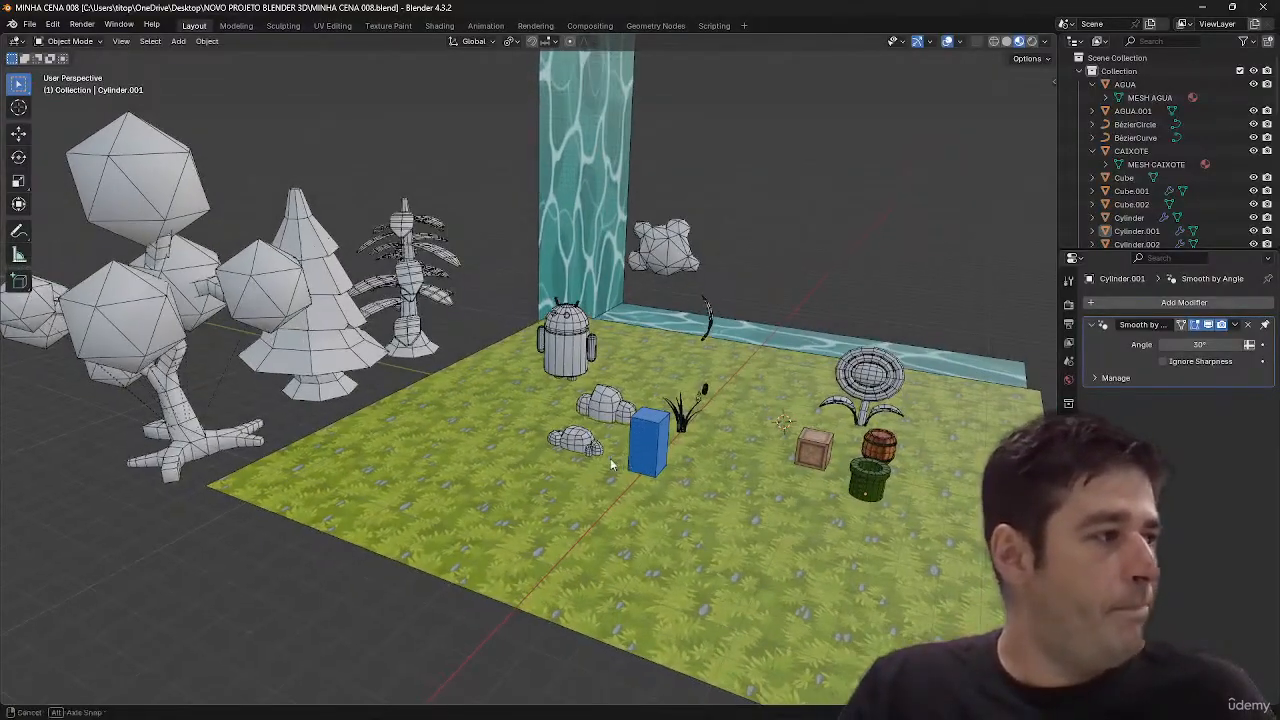
{"action": "middle_click_drag", "start_coordinate": [608, 459], "coordinate": [622, 412]}
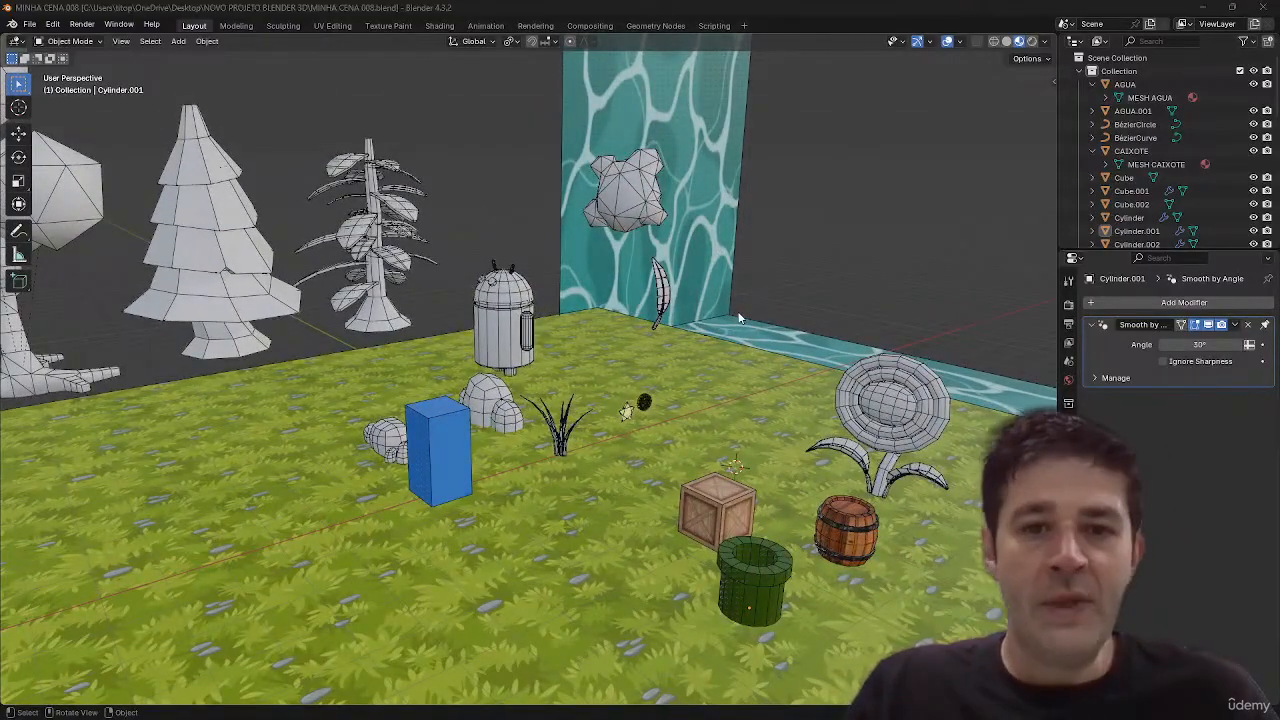
- Switch to Sublime Text and review the CG Básico course outline's file types and Photoshop topics at a smaller text size
{"action": "key", "text": "alt+Tab"}
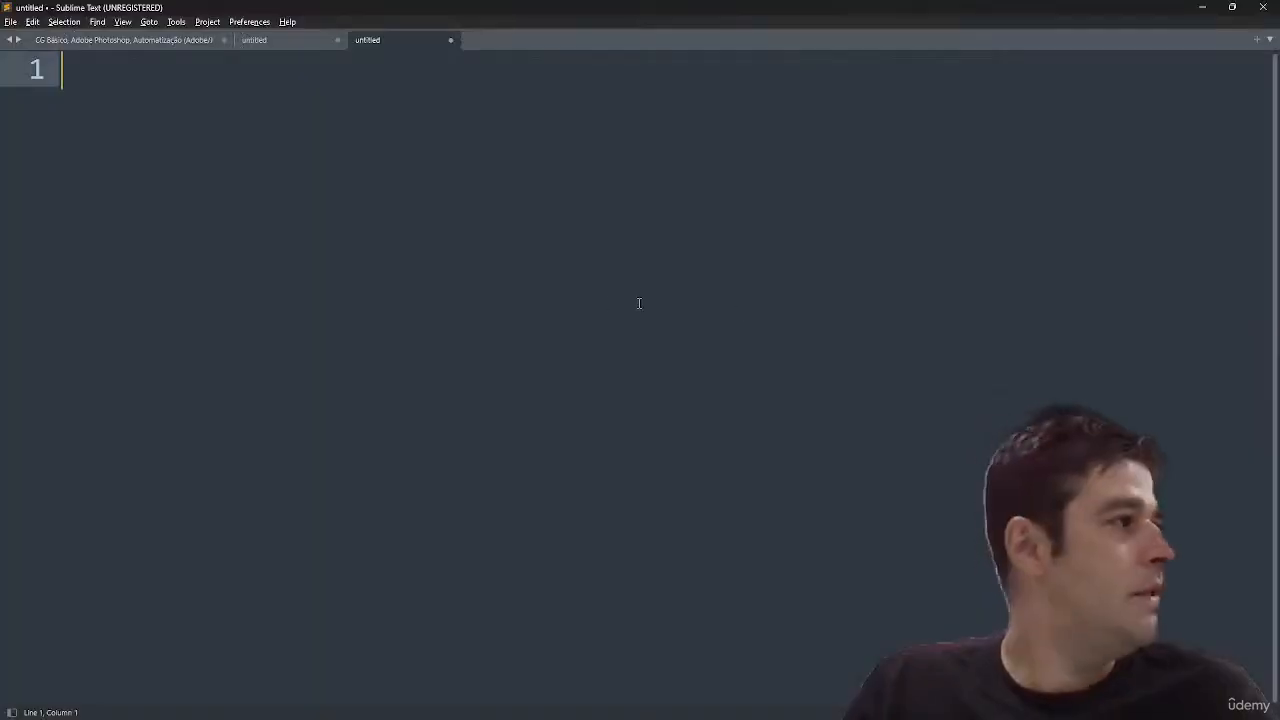
{"action": "left_click", "coordinate": [82, 45]}
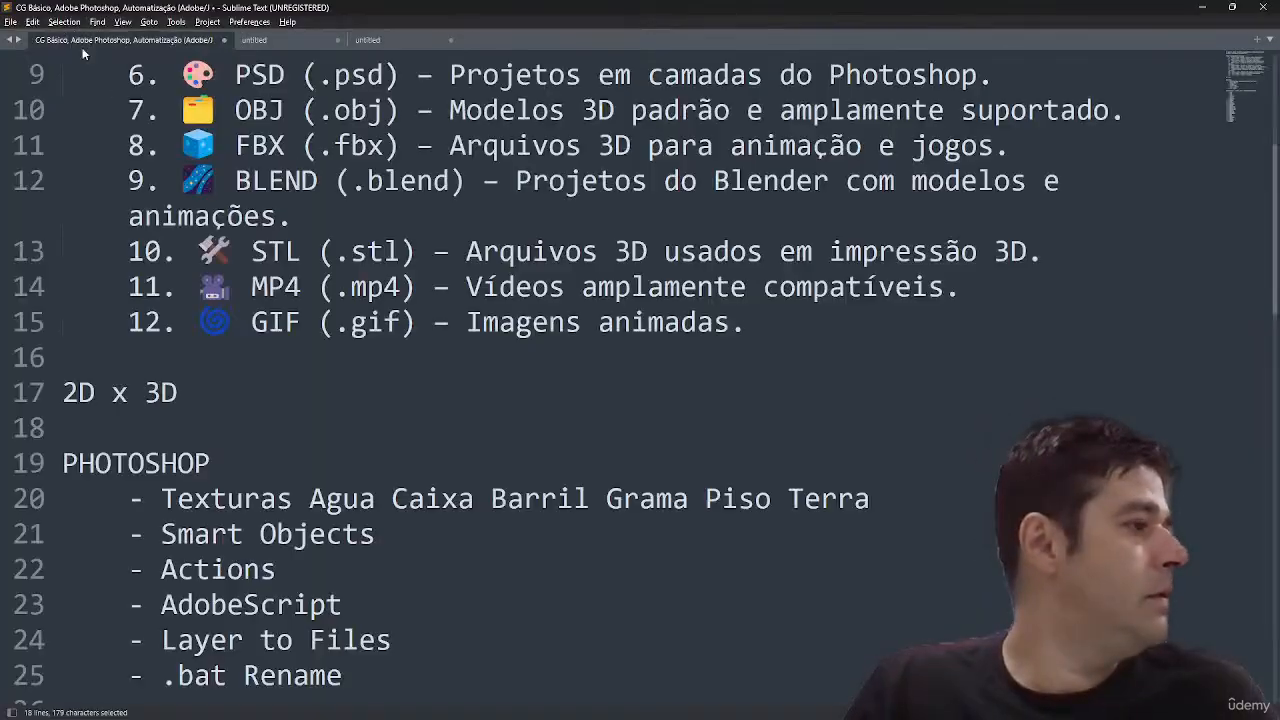
{"action": "left_click", "coordinate": [516, 356]}
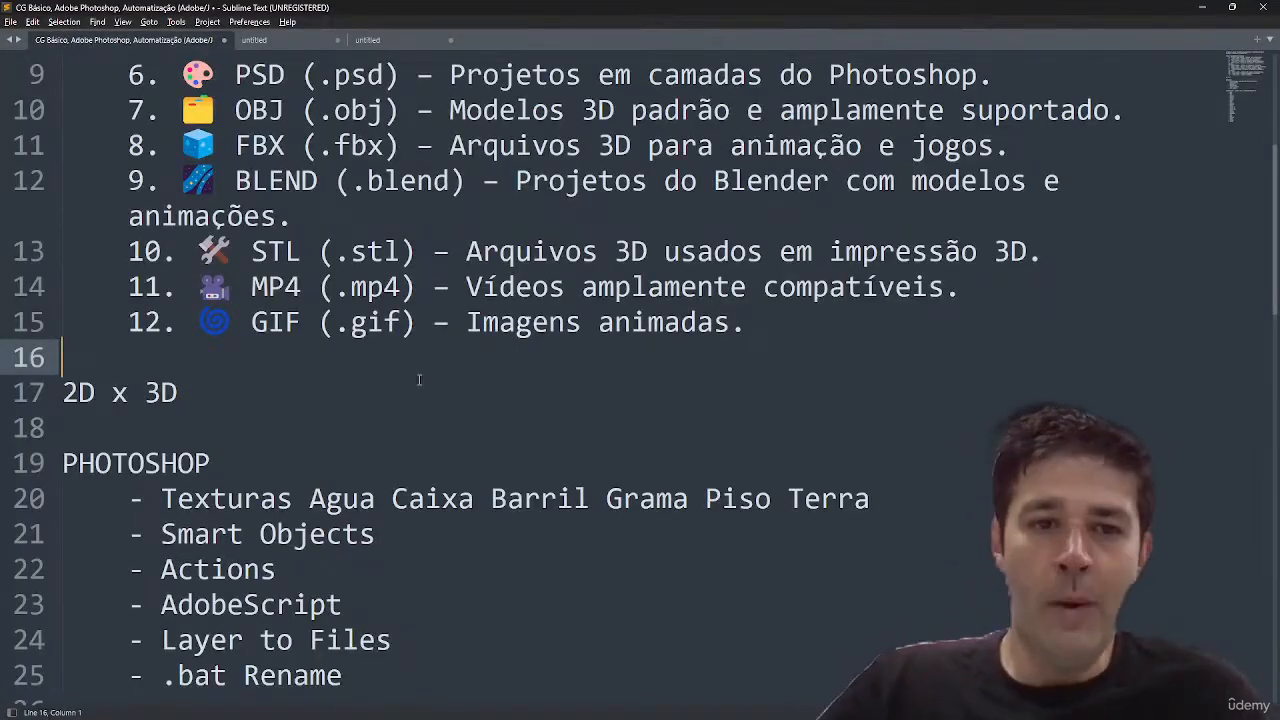
{"action": "scroll", "coordinate": [380, 427], "scroll_direction": "down", "scroll_amount": 5, "text": "ctrl"}
{"action": "scroll", "coordinate": [380, 427], "scroll_direction": "down", "scroll_amount": 3}
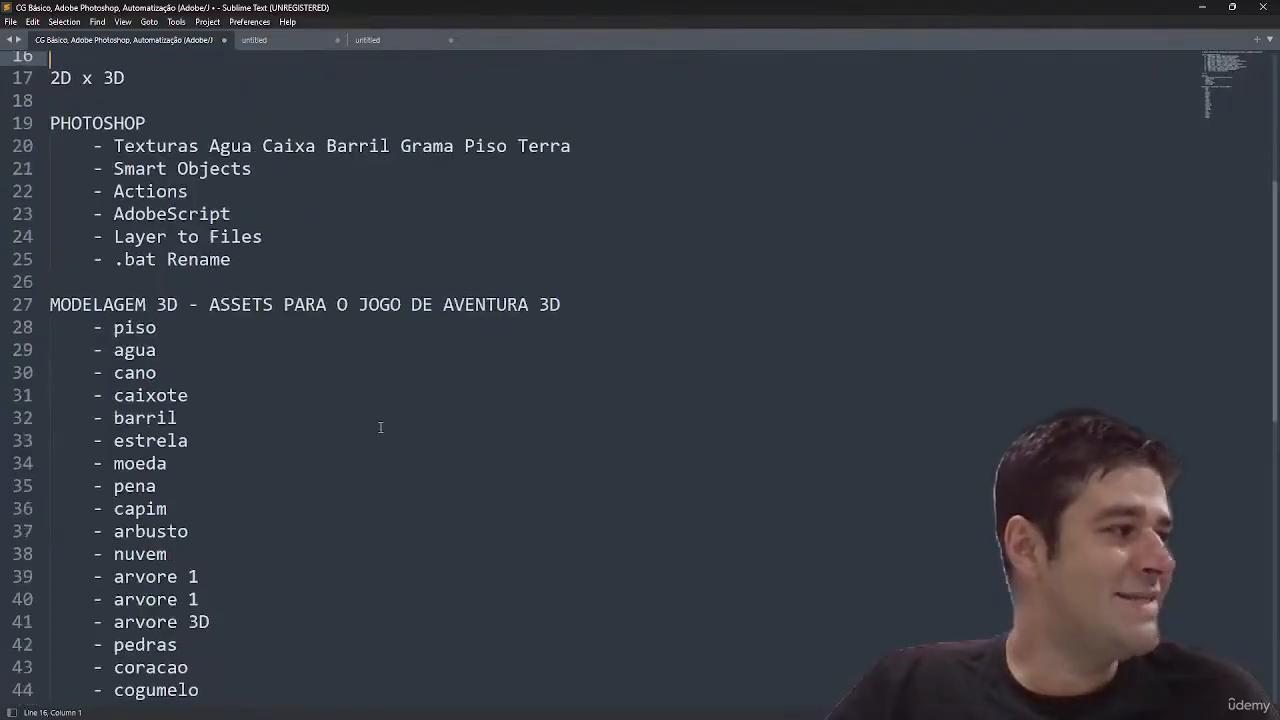
{"action": "scroll", "coordinate": [380, 427], "scroll_direction": "up", "scroll_amount": 6}
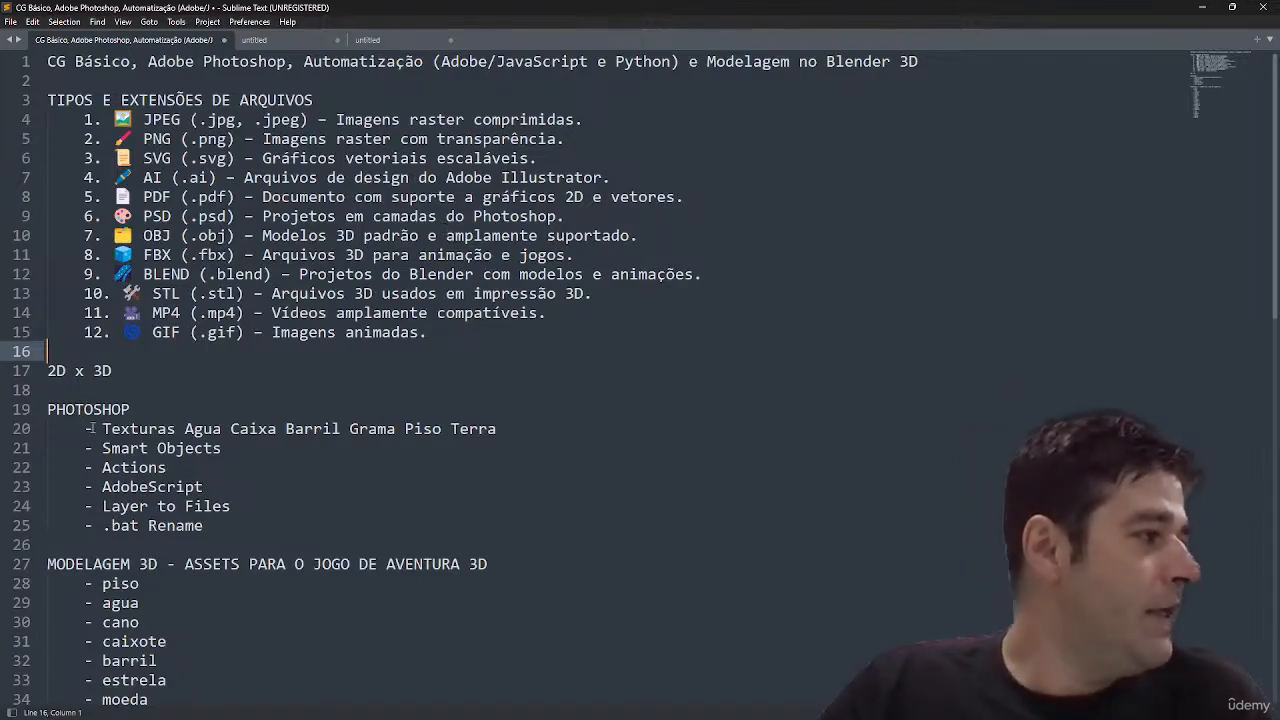
{"action": "scroll", "coordinate": [286, 453], "scroll_direction": "down", "scroll_amount": 2}
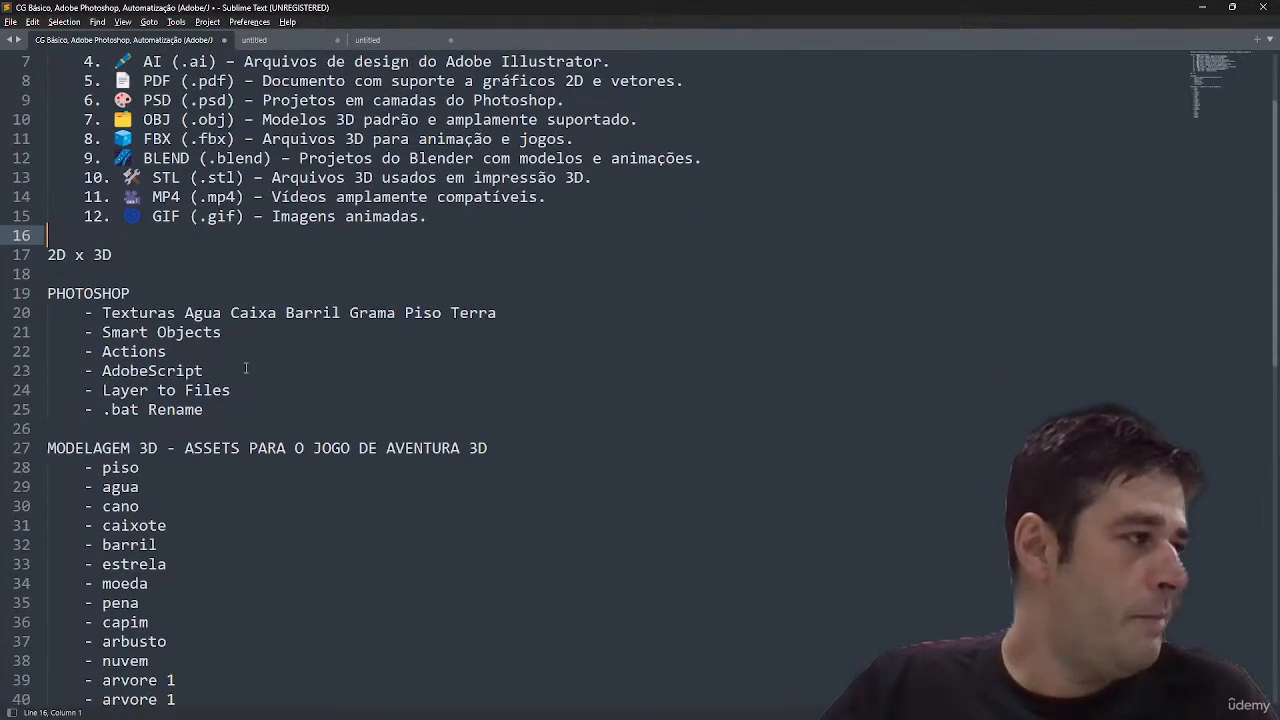
- Compare the outline's MODELAGEM 3D asset list, from piso to lesmo, with the assets modelled in the Blender scene
{"action": "key", "text": "alt+Tab"}
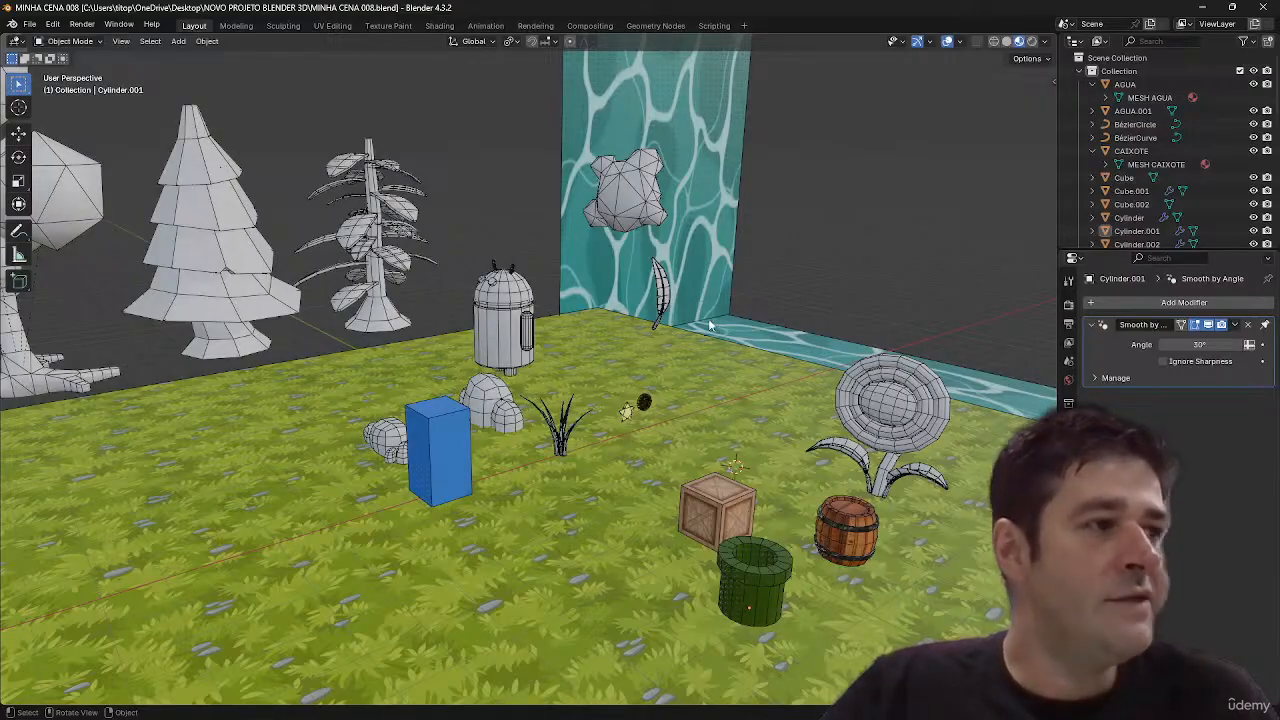
{"action": "key", "text": "alt+Tab"}
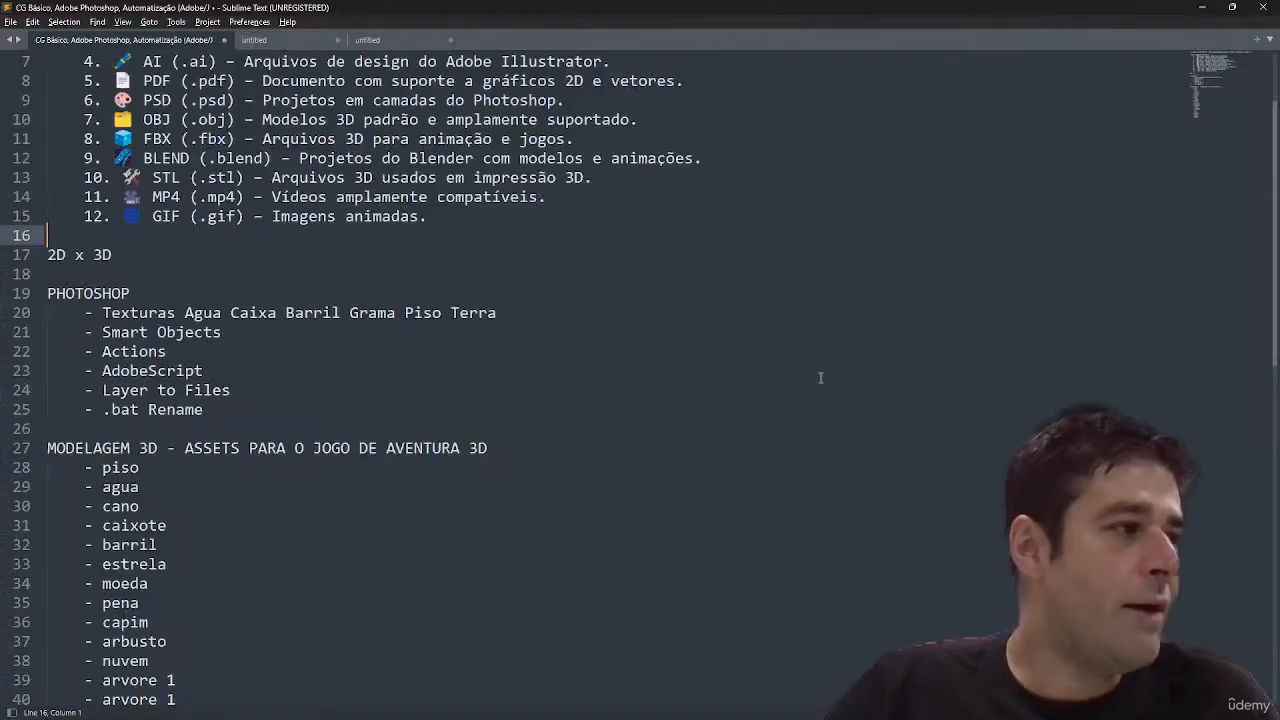
{"action": "scroll", "coordinate": [274, 451], "scroll_direction": "down", "scroll_amount": 5}
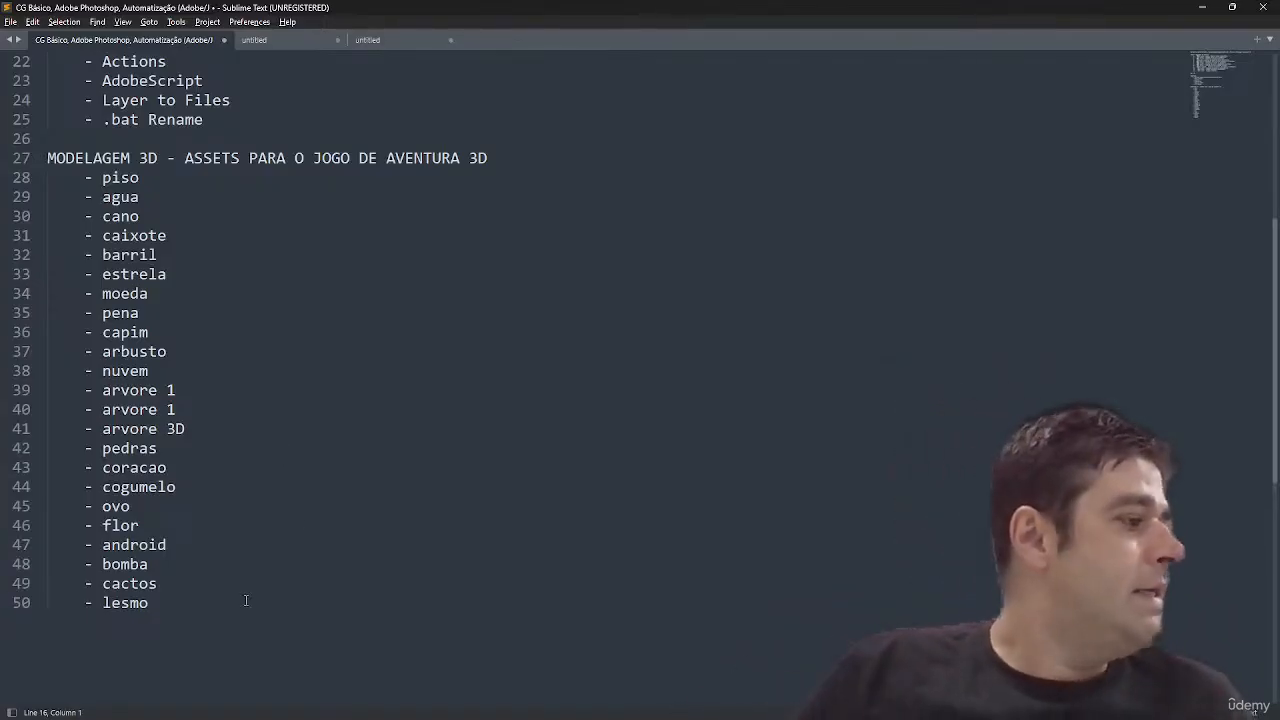
{"action": "left_click_drag", "start_coordinate": [223, 603], "coordinate": [230, 432]}
{"action": "left_click", "coordinate": [93, 159]}
{"action": "key", "text": "alt+Tab"}
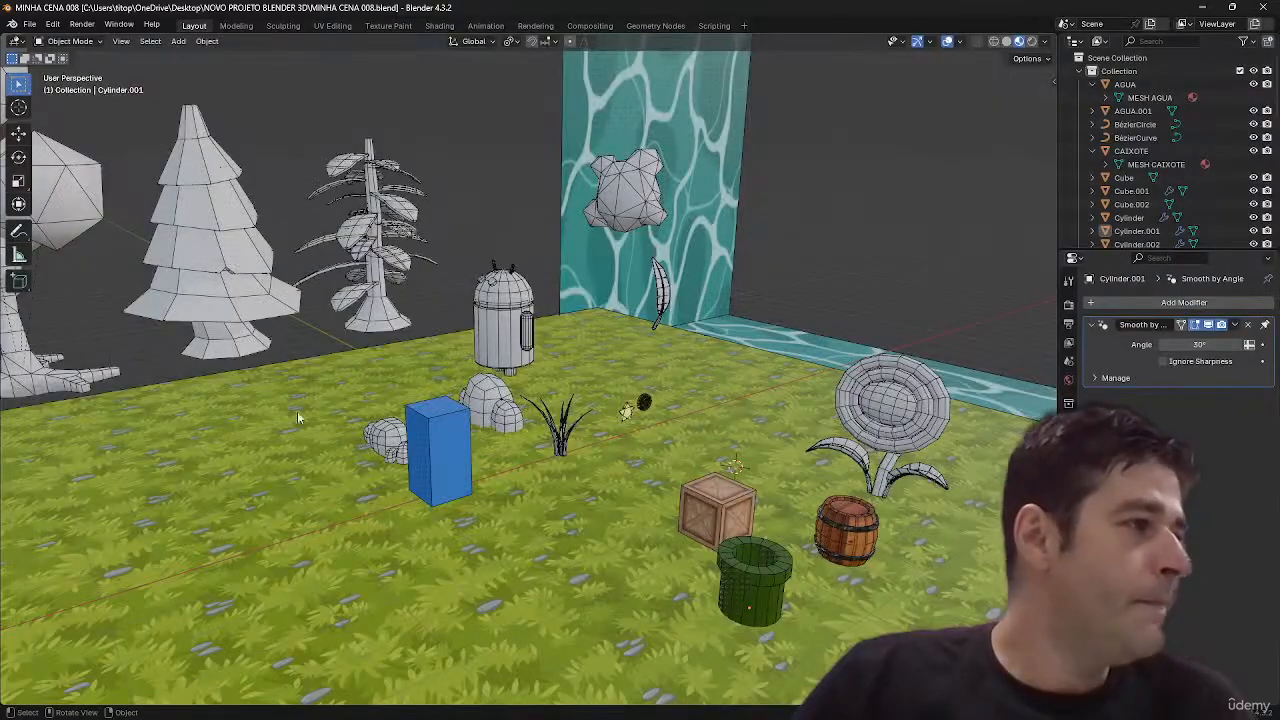
{"action": "scroll", "coordinate": [370, 295], "scroll_direction": "down", "scroll_amount": 4}
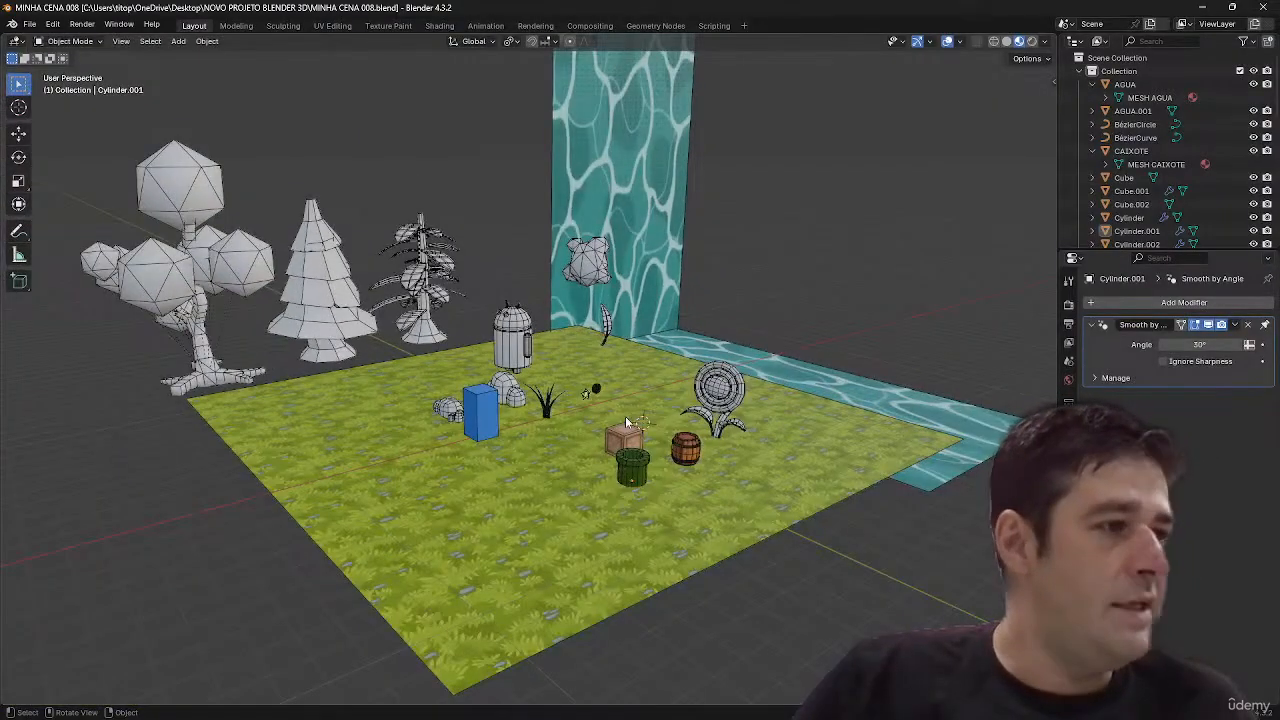
- Switch to Sublime Text and restore the second document's keyword list, from modelagem3d to modelagemavançada, one keyword per line in larger text
{"action": "key", "text": "alt+Tab"}
{"action": "left_click", "coordinate": [286, 41]}
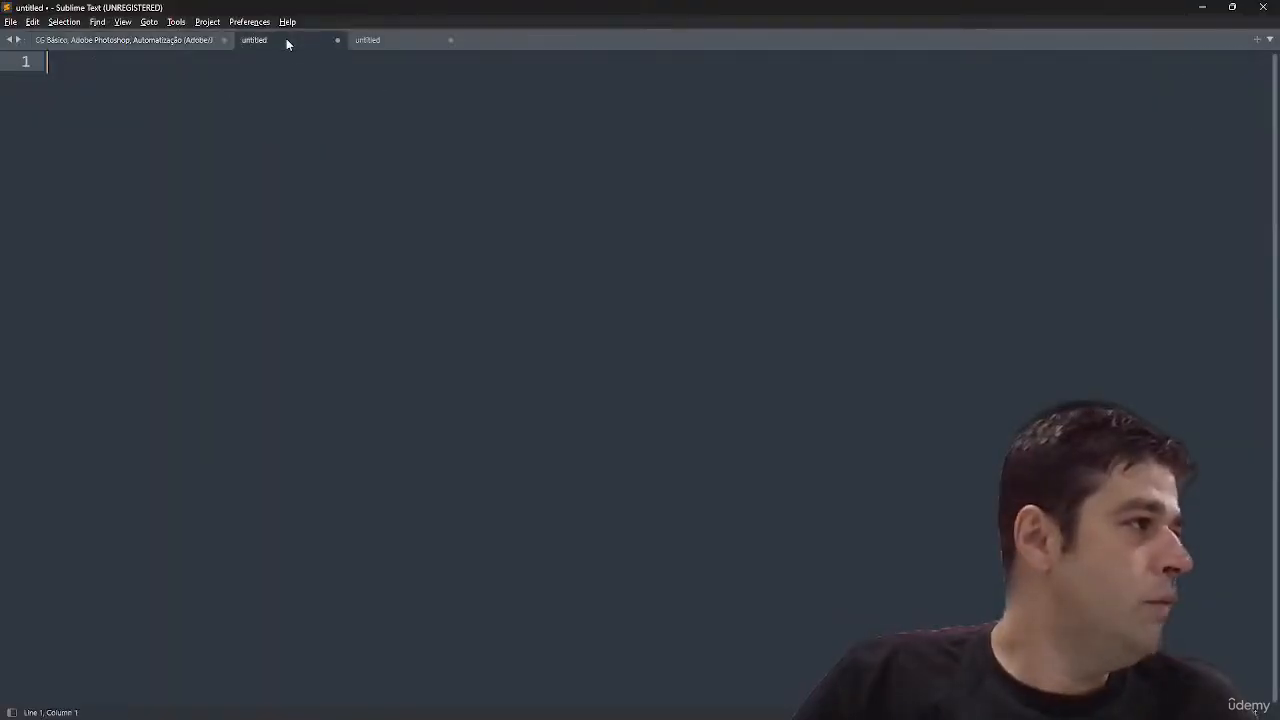
{"action": "type", "text": "modelagem3d, blendertutorial, design3d, animaçãonoblender, criaçãodepersonagens, dicasdeblender, artedigital, texturizaçãonoblender, modelagemparagames, blenderiniciante, efeitosvisuais3d, modelagemavançada,"}
{"action": "key", "text": "ctrl+a"}
{"action": "key", "text": "Delete"}
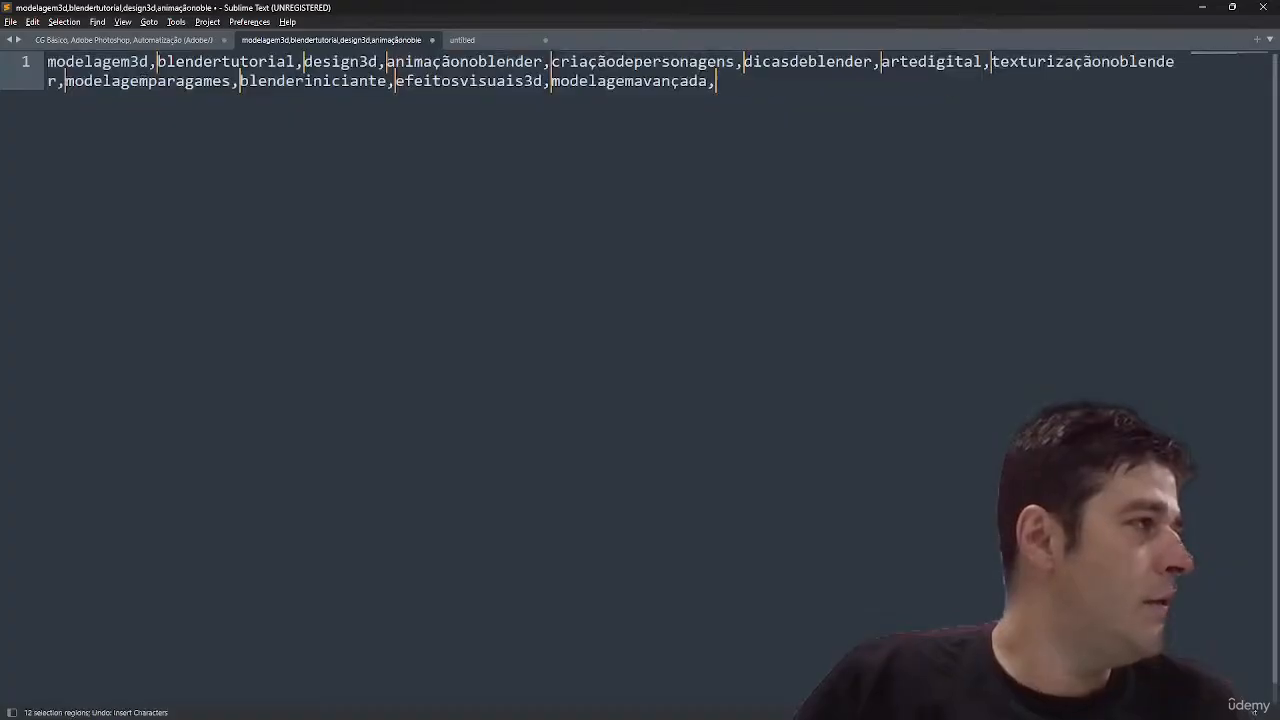
{"action": "key", "text": "Return"}
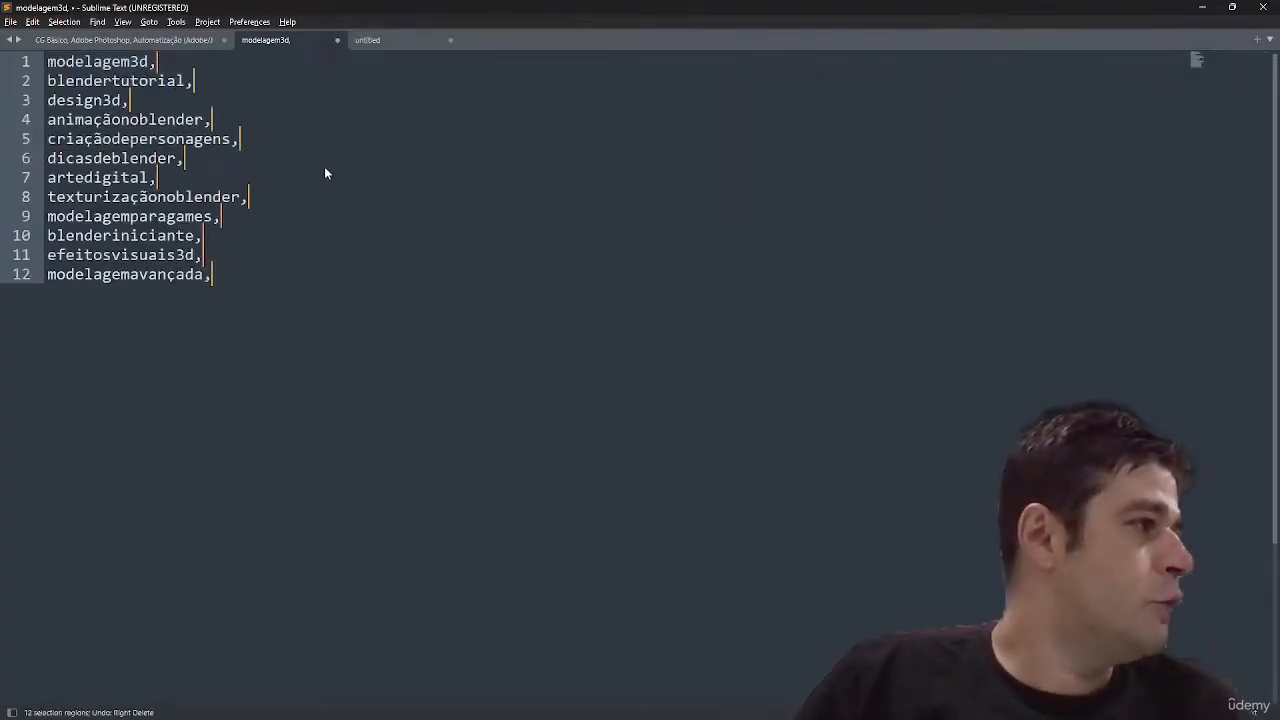
{"action": "scroll", "coordinate": [344, 260], "scroll_direction": "up", "scroll_amount": 8, "text": "ctrl"}
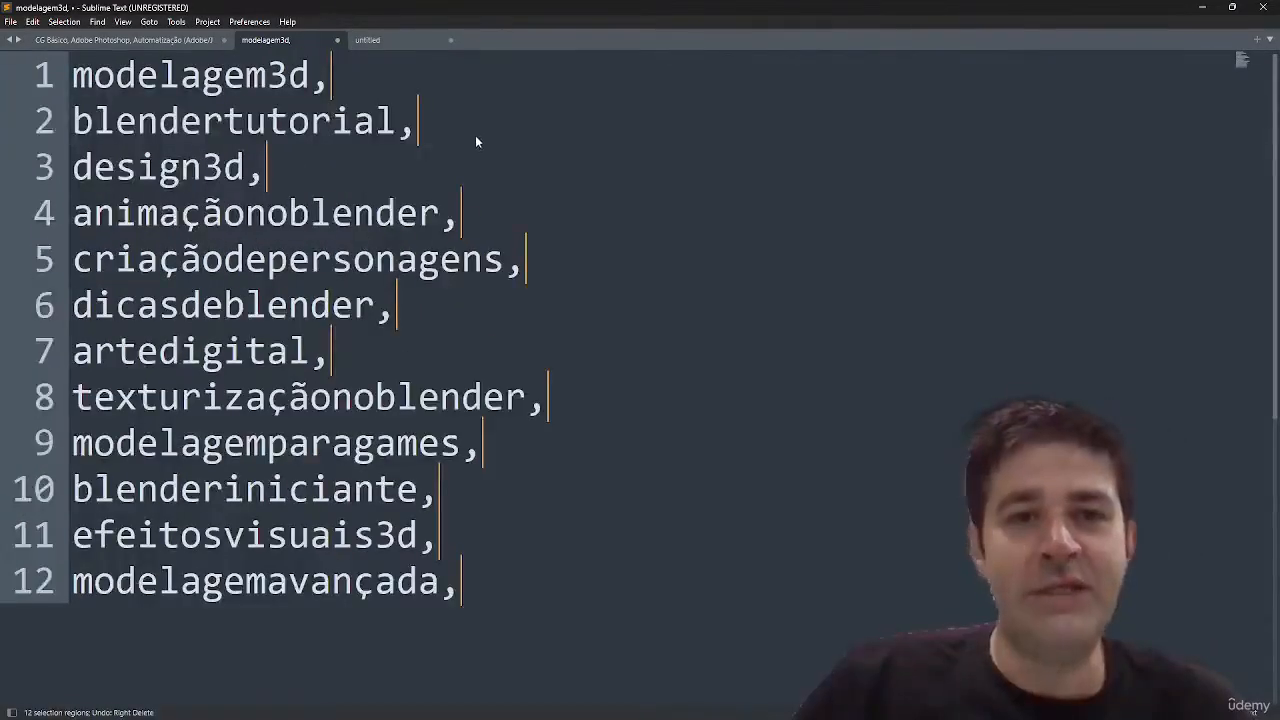
- Clear the keyword list and review the third document's topics, from Coracao to Material UVW e Mapas, at a larger text size
{"action": "key", "text": "Escape"}
{"action": "key", "text": "BackSpace"}
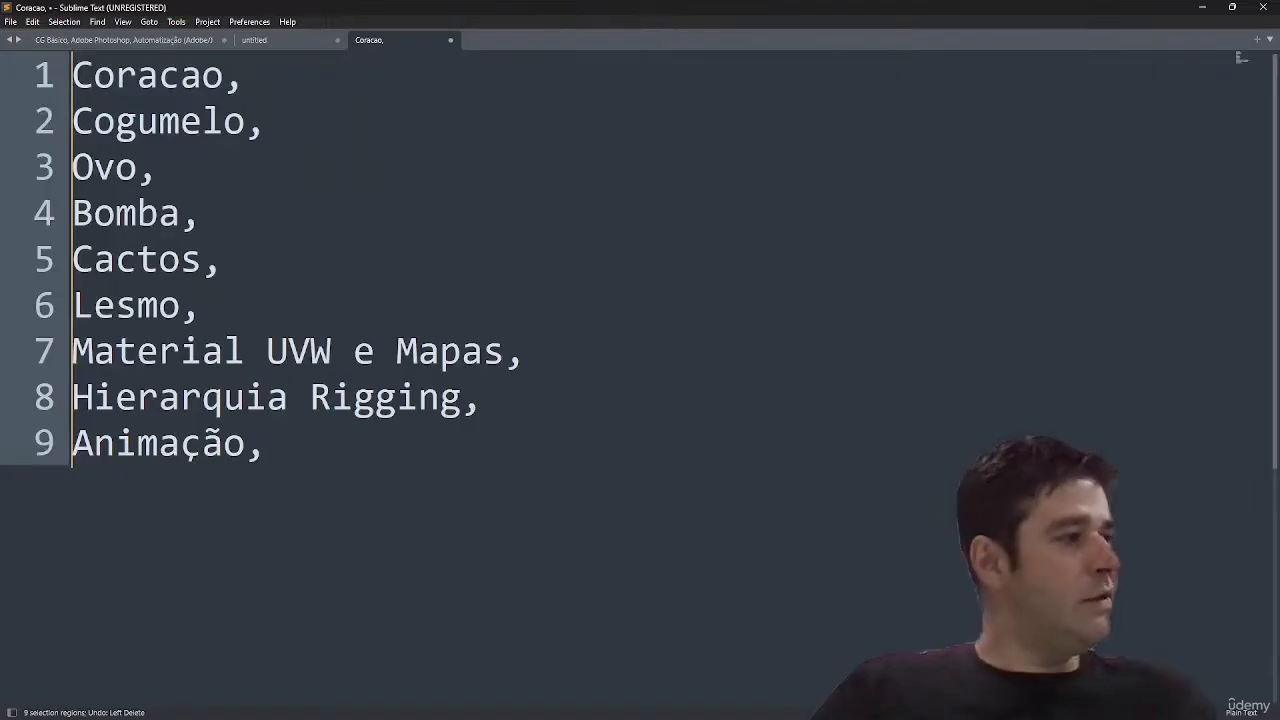
{"action": "scroll", "coordinate": [391, 317], "scroll_direction": "up", "scroll_amount": 4, "text": "ctrl"}
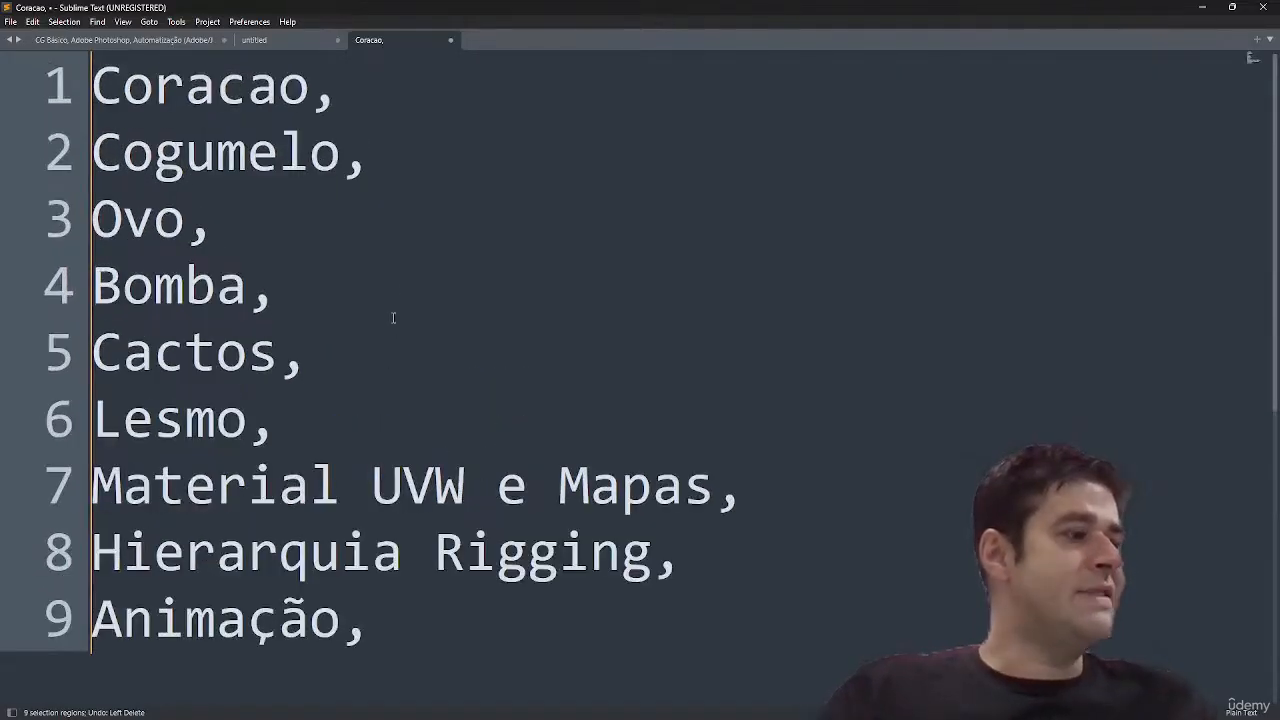
{"action": "left_click", "coordinate": [200, 90]}
{"action": "left_click", "coordinate": [216, 152]}
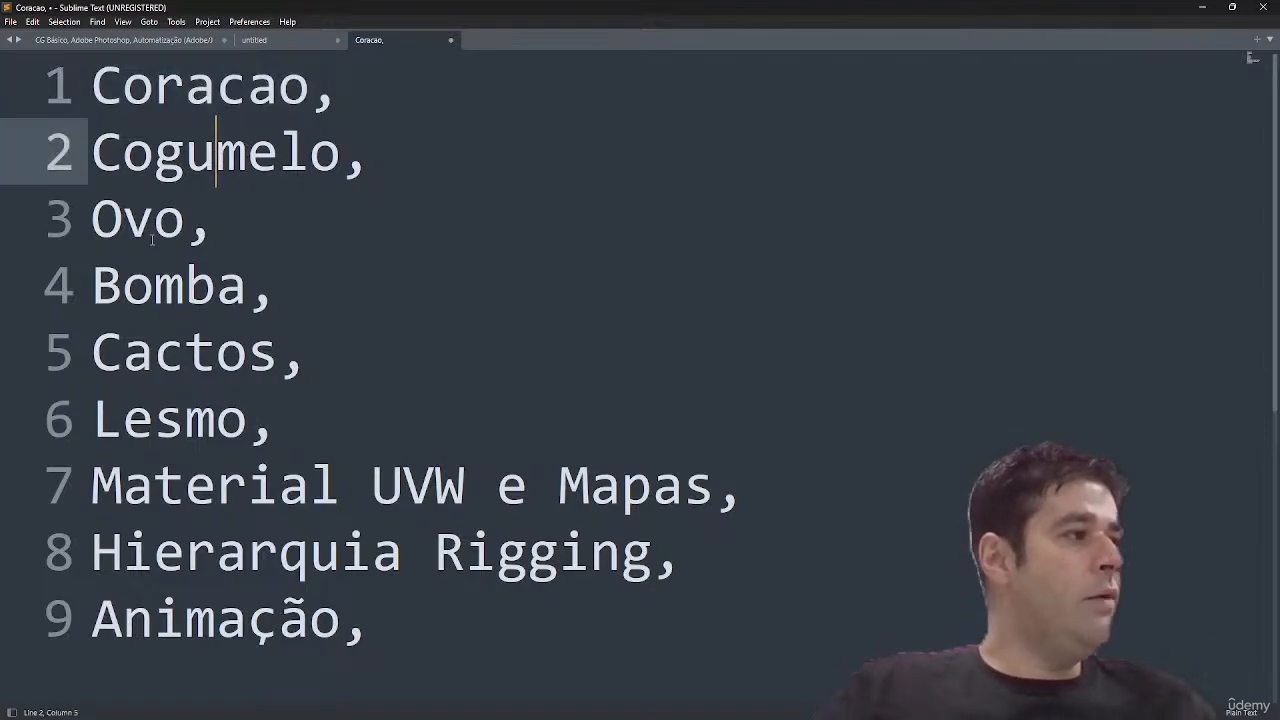
{"action": "left_click_drag", "start_coordinate": [216, 487], "coordinate": [538, 485]}
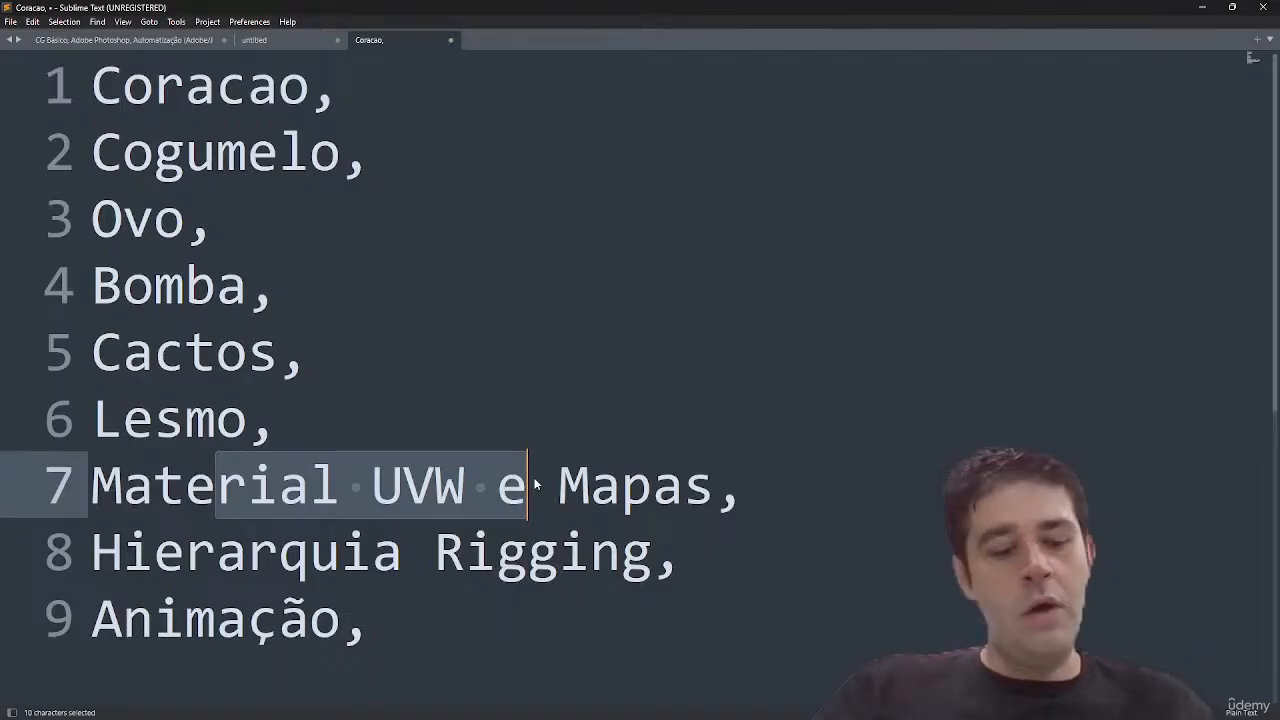
- Compare the Blender scene with the remaining topic list, from Coracao to Animação
{"action": "key", "text": "alt+Tab"}
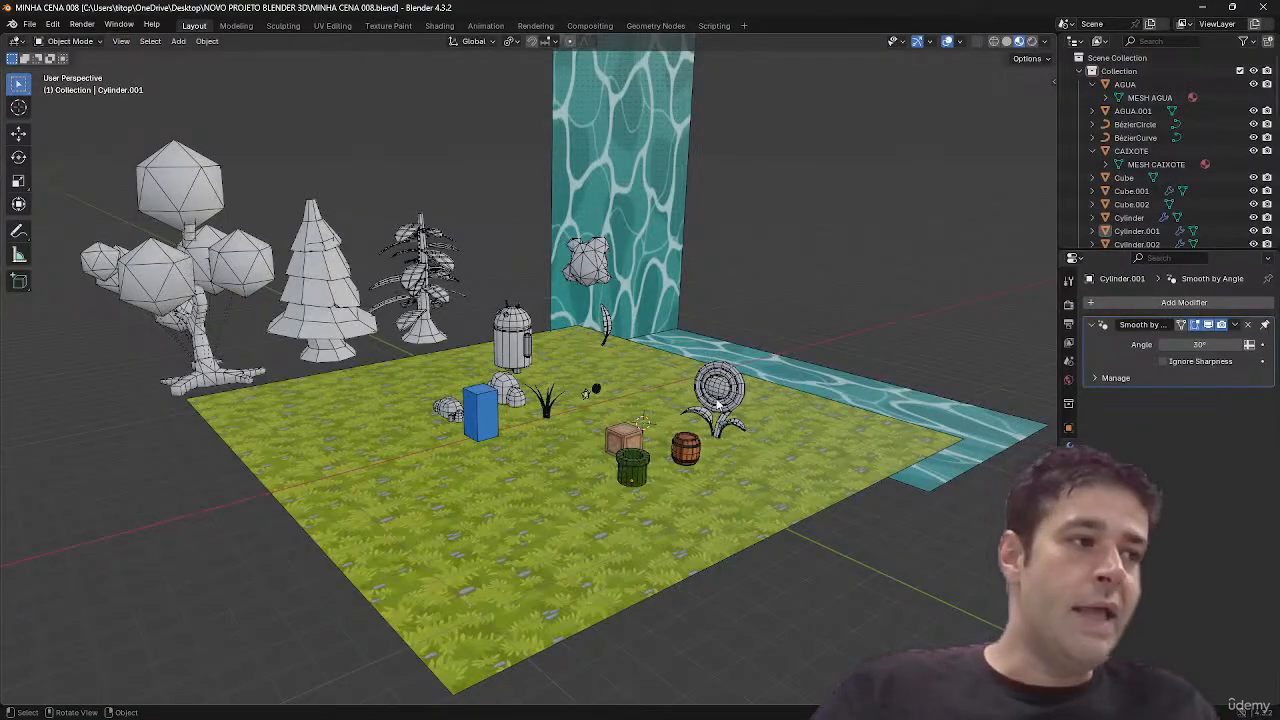
{"action": "key", "text": "alt+Tab"}
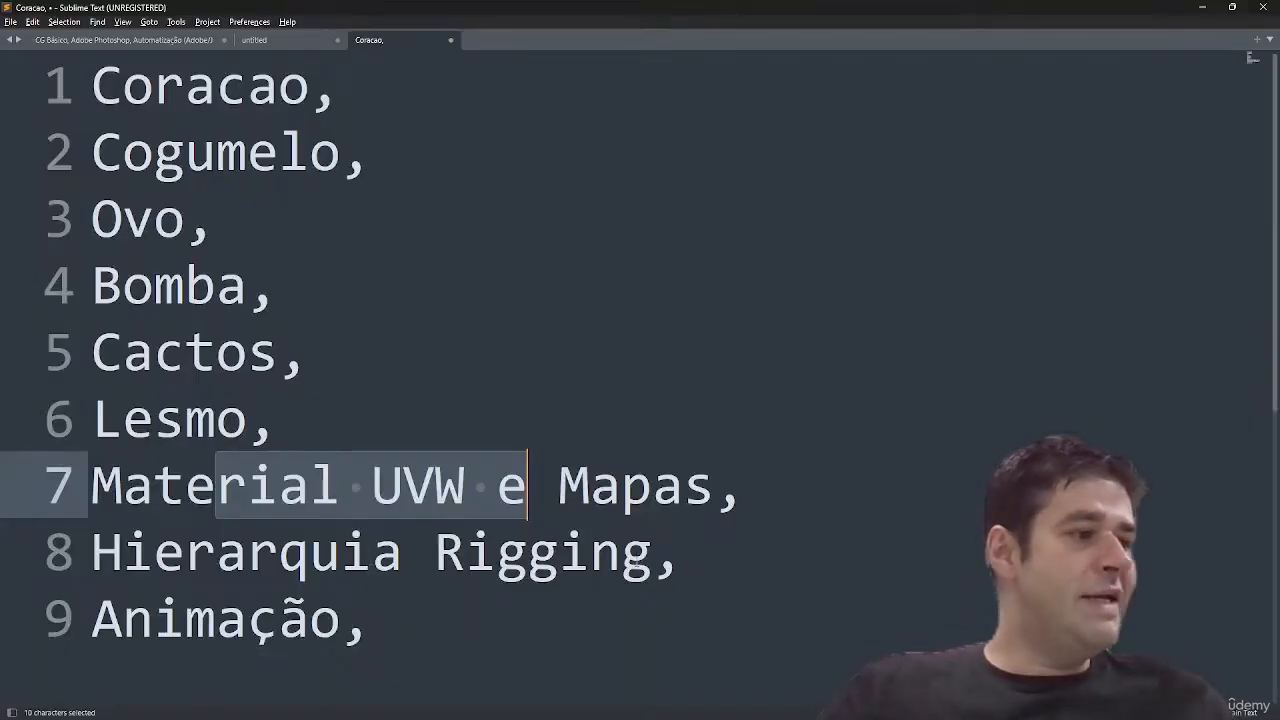
{"action": "key", "text": "alt+Tab"}
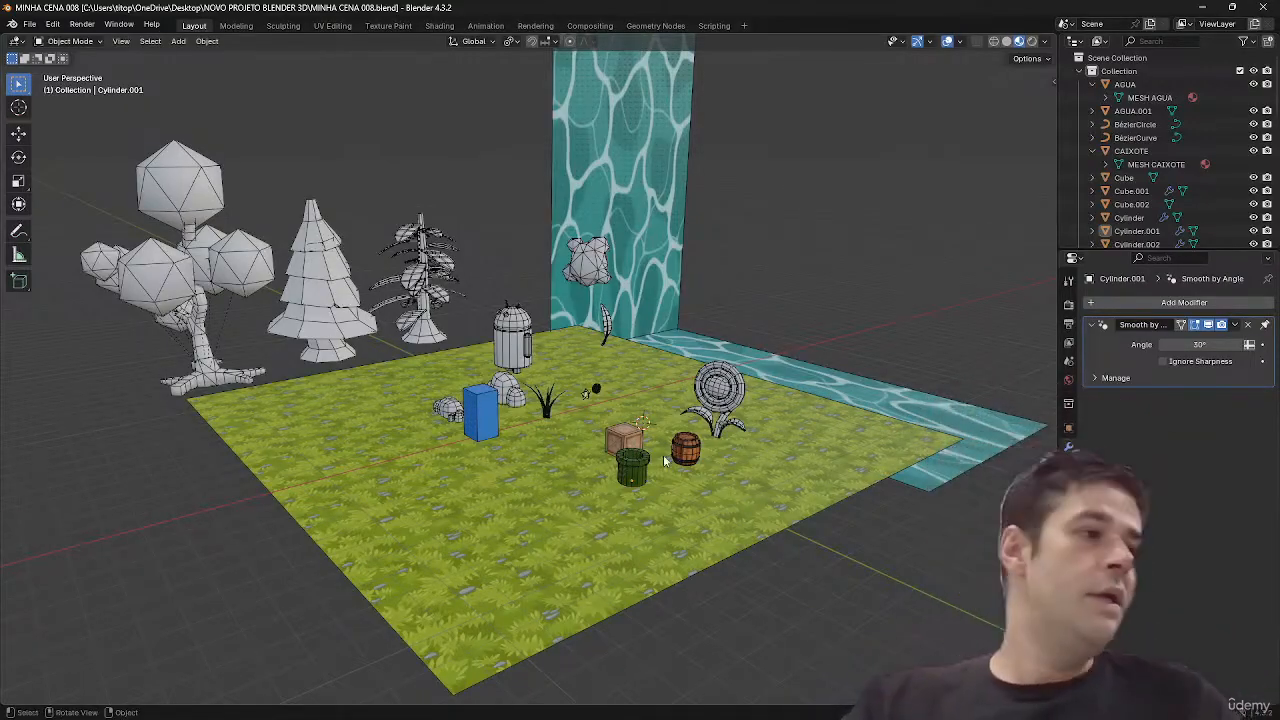
{"action": "scroll", "coordinate": [714, 463], "scroll_direction": "up", "scroll_amount": 5}
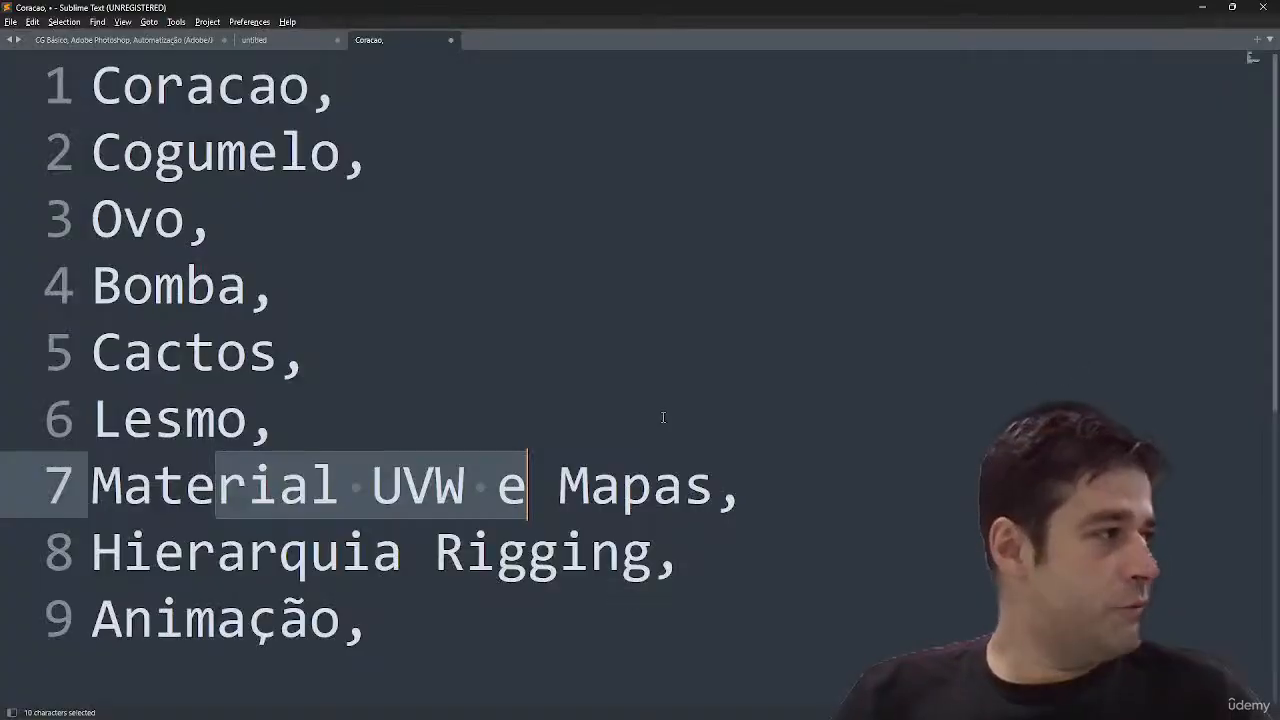
{"action": "left_click", "coordinate": [662, 417]}
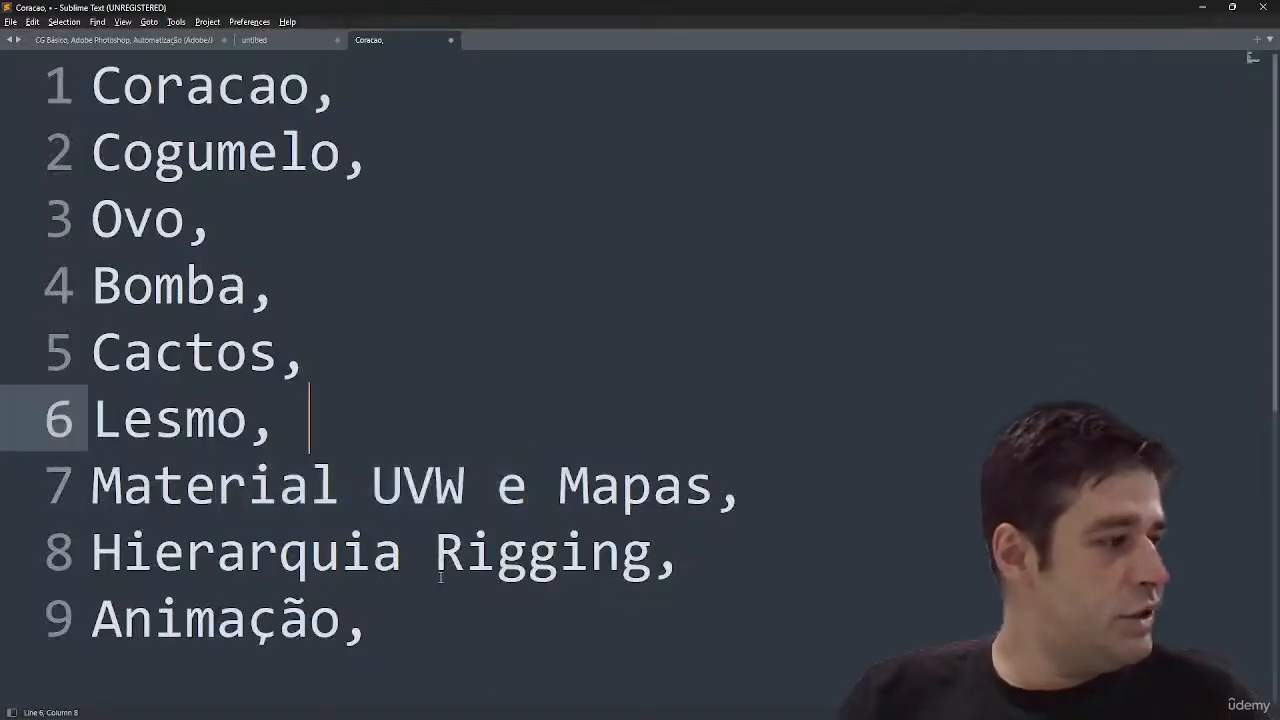
{"action": "left_click_drag", "start_coordinate": [406, 623], "coordinate": [92, 80]}
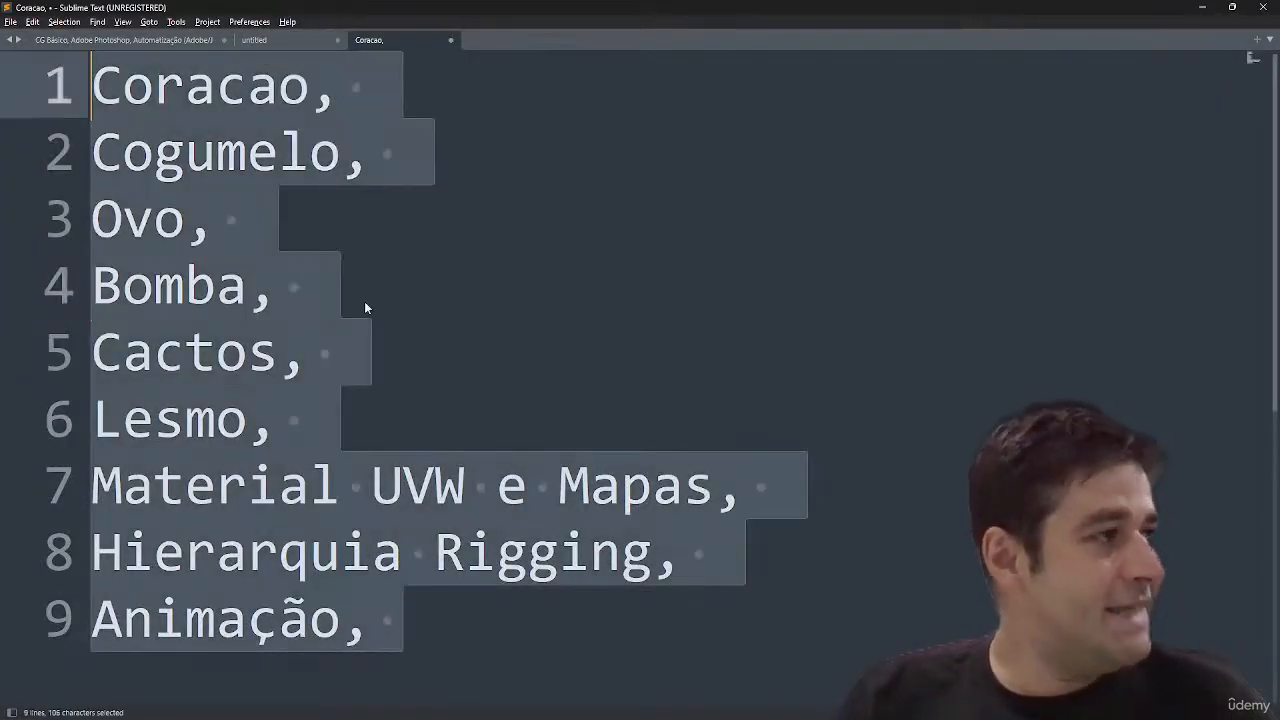
{"action": "left_click", "coordinate": [636, 413]}
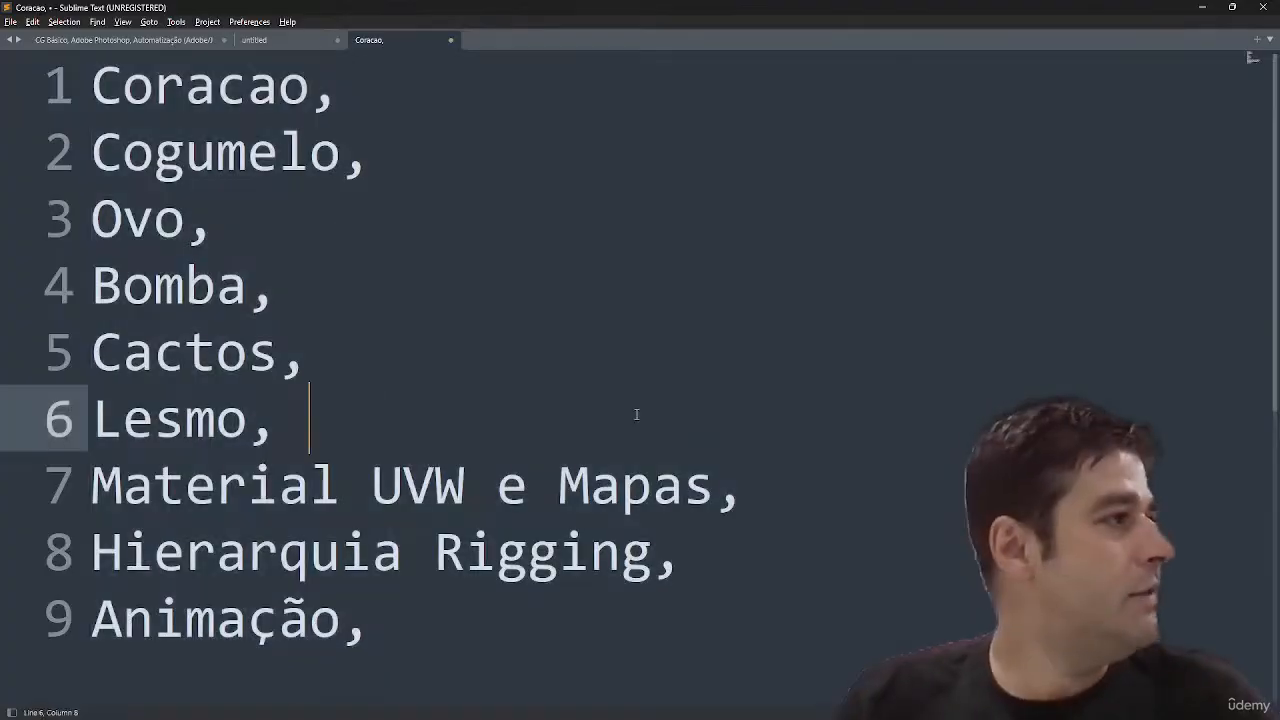
- Switch to Blender and enable Screencast Keys so that mouse and keyboard input is displayed over the scene
{"action": "key", "text": "alt+Tab"}
{"action": "scroll", "coordinate": [812, 352], "scroll_direction": "down", "scroll_amount": 6}
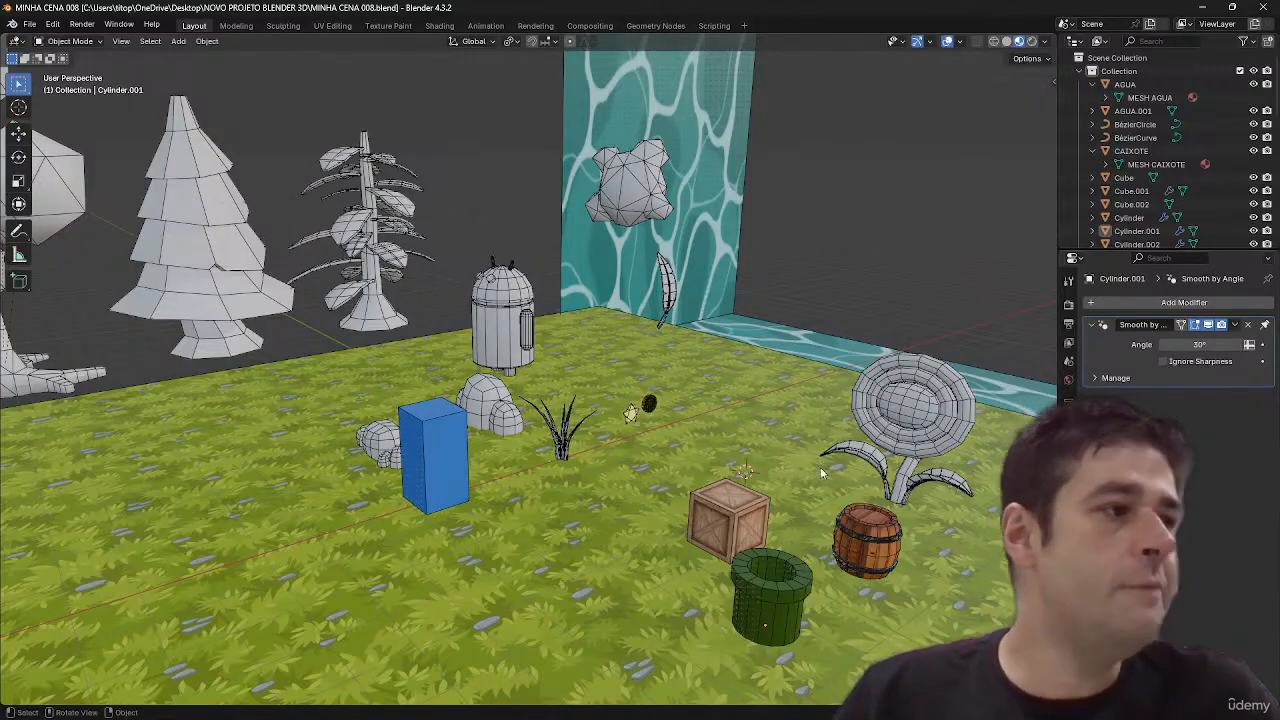
{"action": "scroll", "coordinate": [740, 470], "scroll_direction": "down", "scroll_amount": 5}
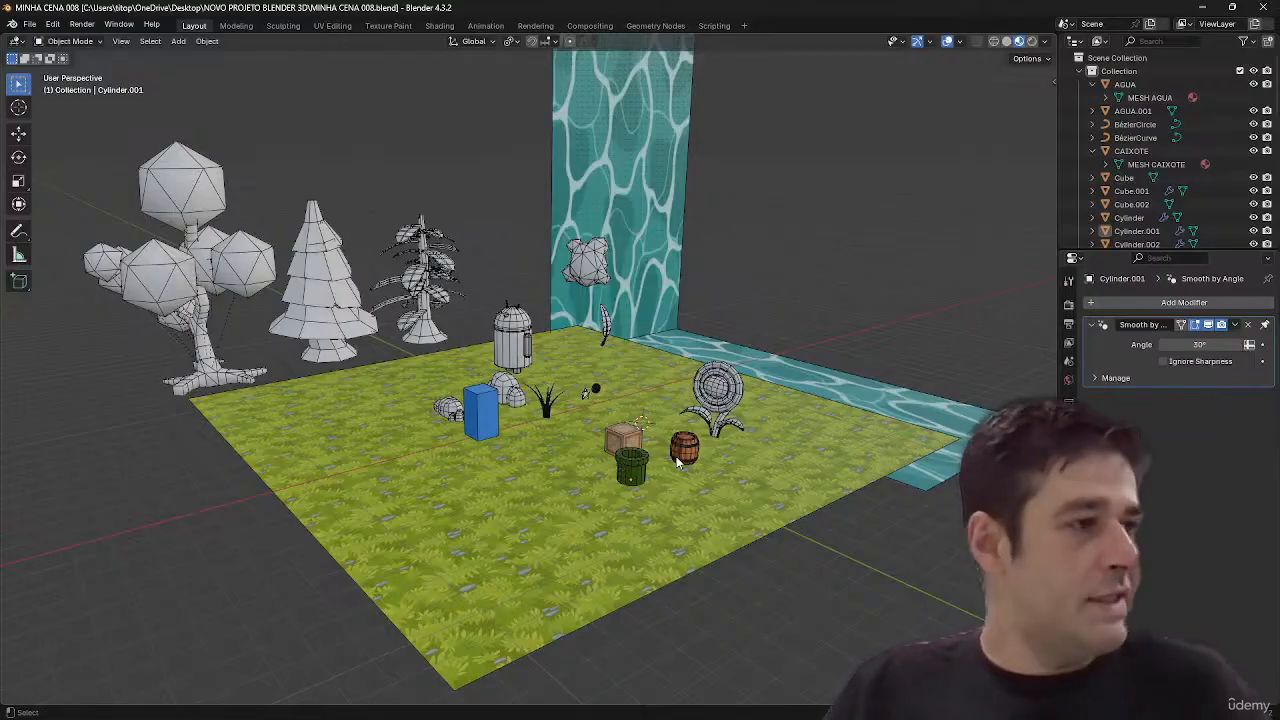
{"action": "key", "text": "n"}
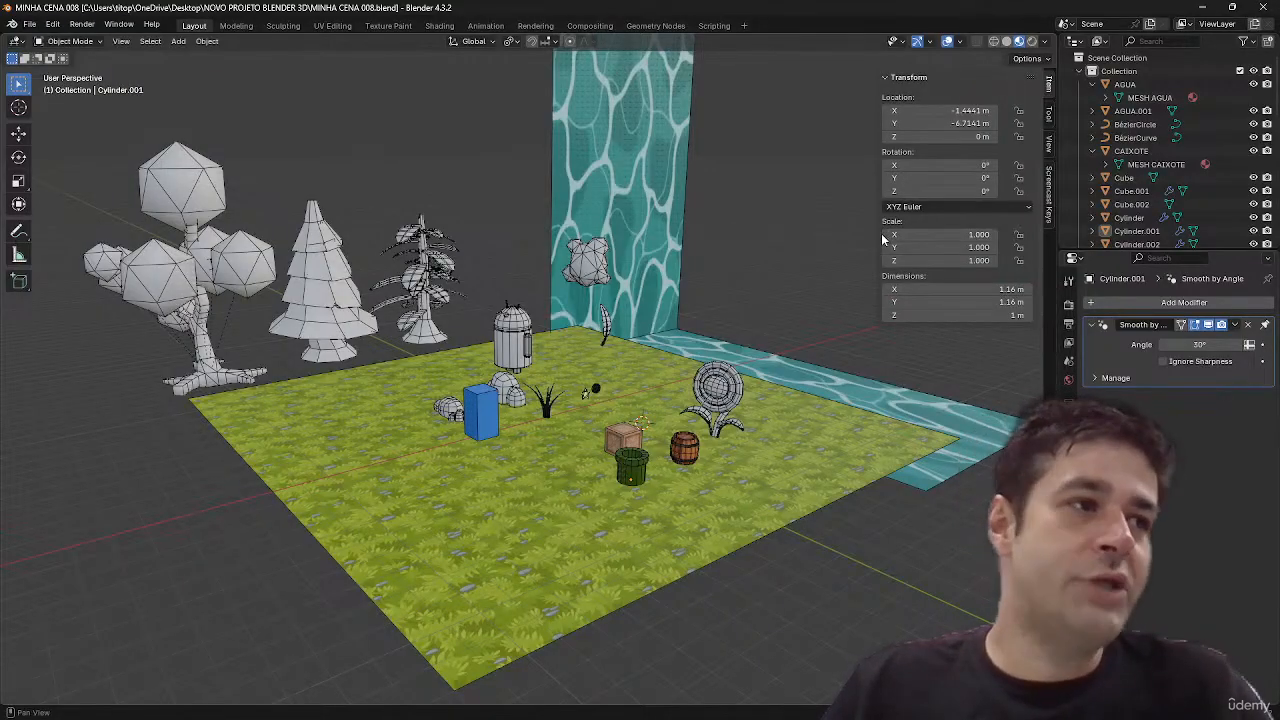
{"action": "left_click", "coordinate": [1049, 190]}
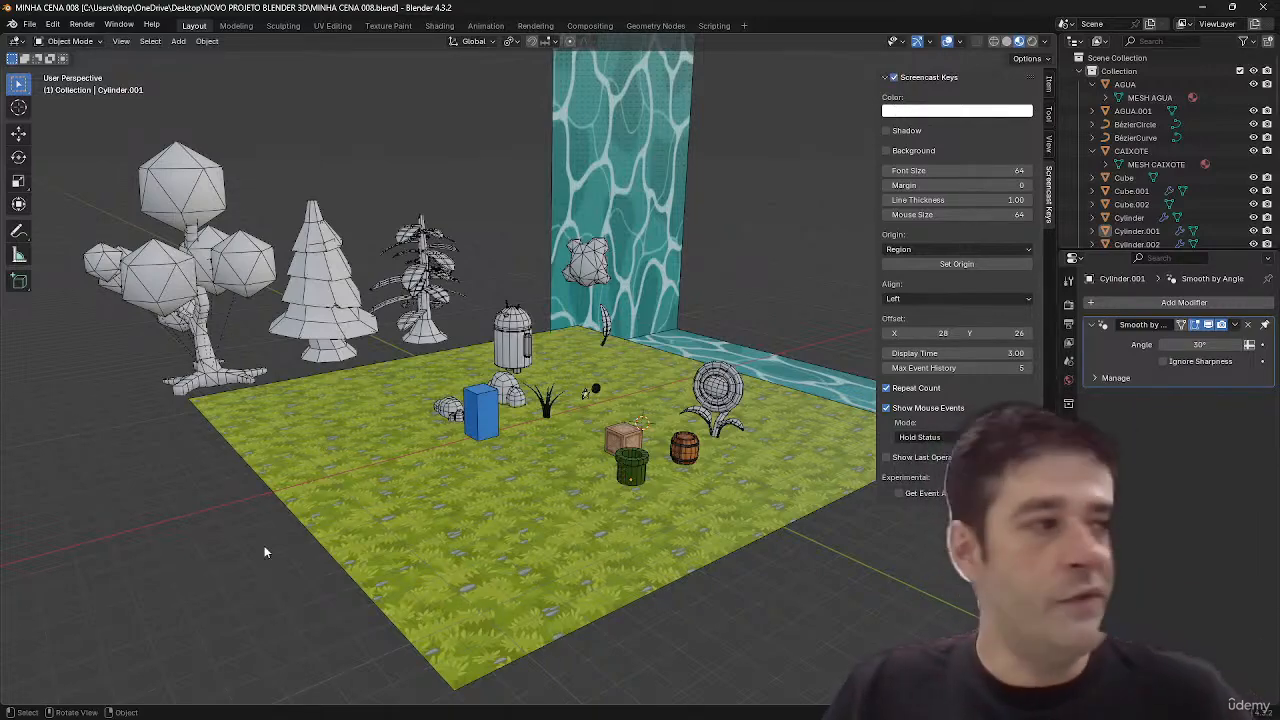
{"action": "mouse_move", "coordinate": [350, 526]}
{"action": "middle_mouse_down"}
{"action": "mouse_move", "coordinate": [370, 530]}
{"action": "mouse_move", "coordinate": [342, 543]}
{"action": "middle_mouse_up"}
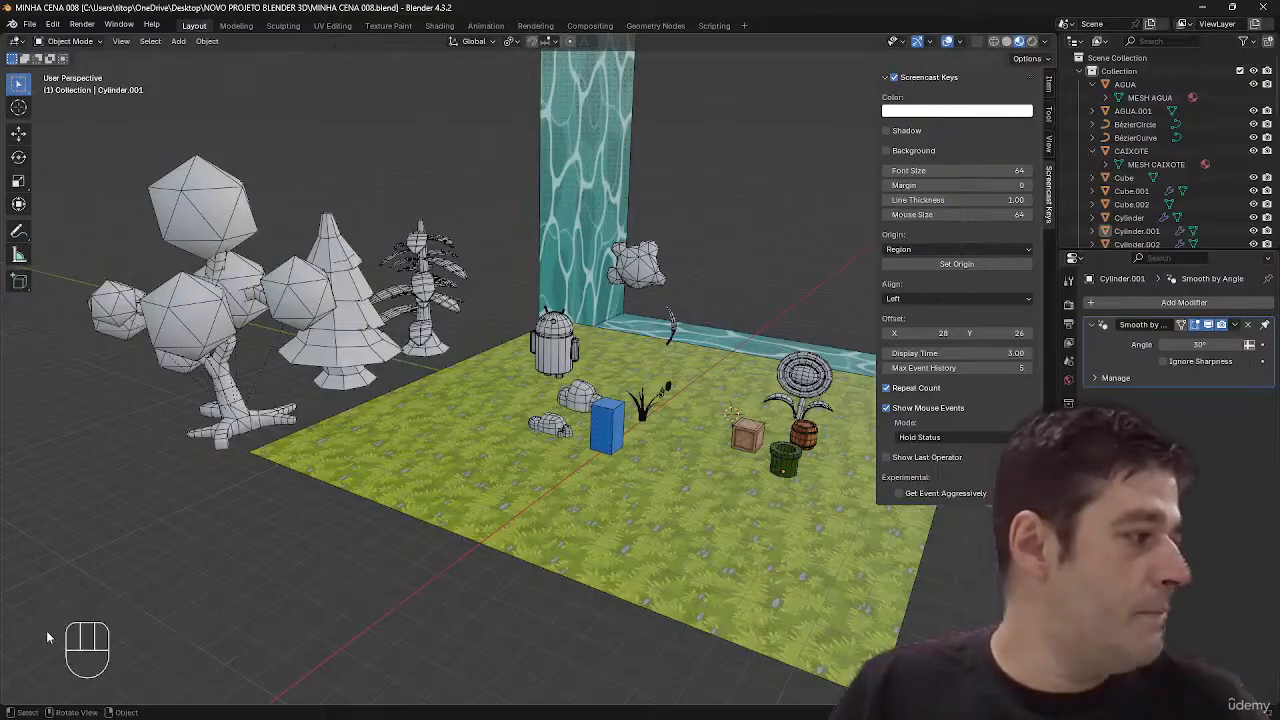
{"action": "middle_click_drag", "start_coordinate": [726, 340], "coordinate": [706, 343]}
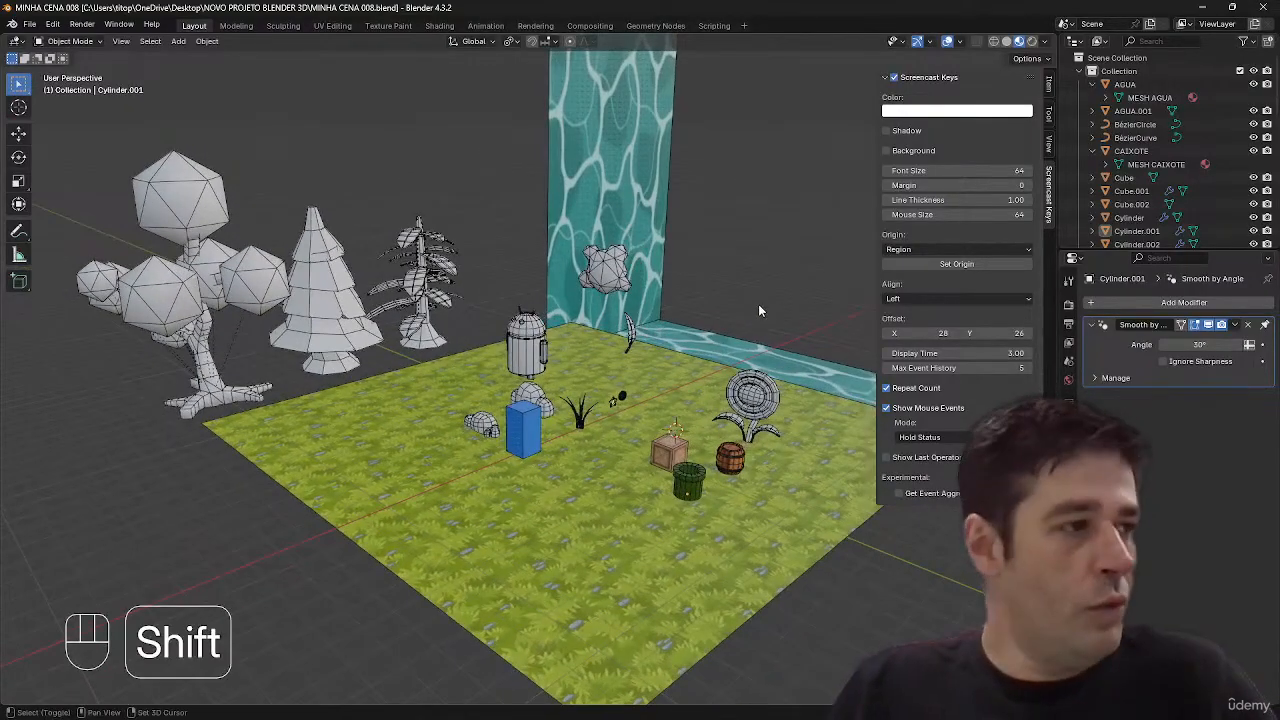
- Hide all the scene's objects and snap the 3D cursor to the world origin
{"action": "key", "text": "shift+h"}
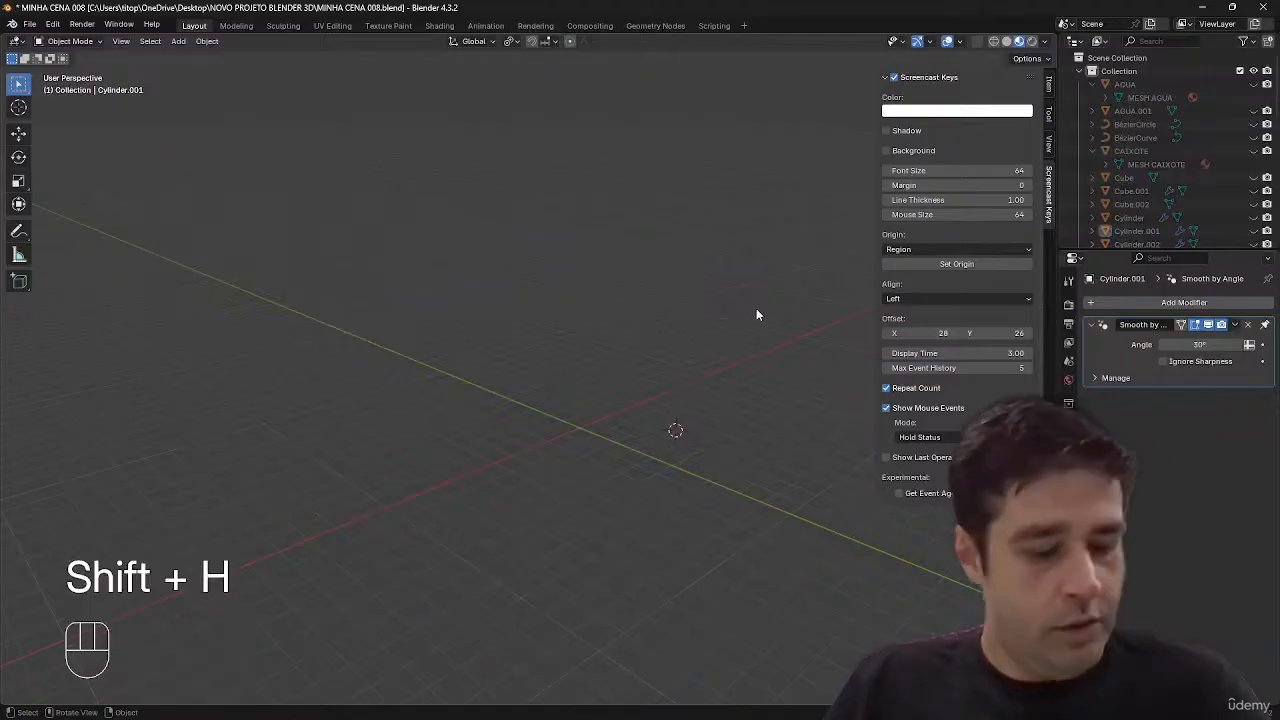
{"action": "key", "text": "shift+s"}
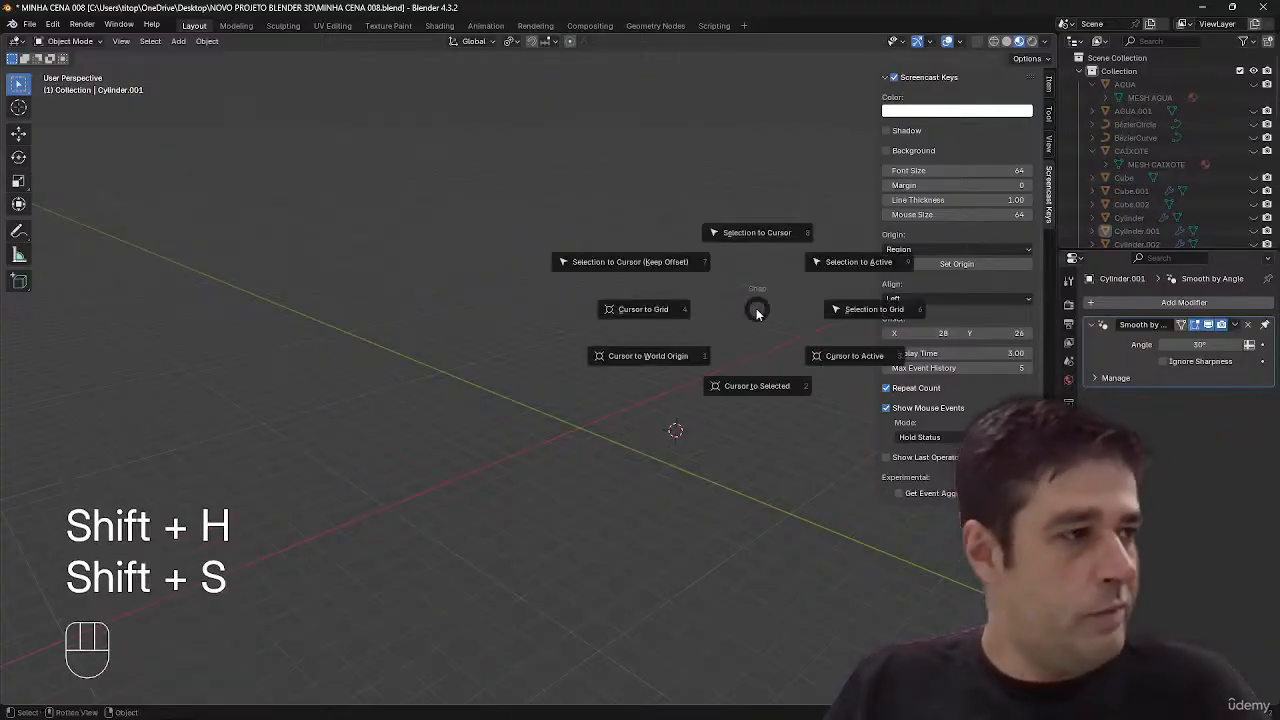
{"action": "left_click", "coordinate": [683, 360]}
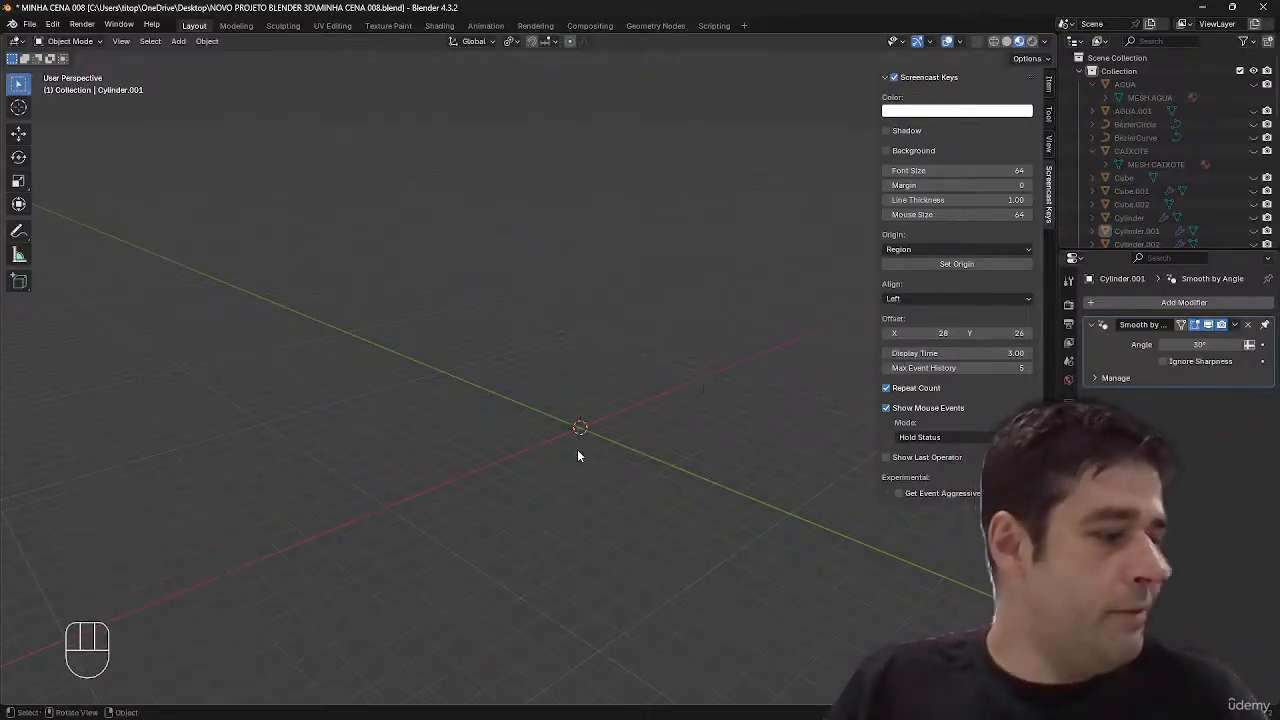
- Add a 2 m cube at the world origin and show it in Solid shading with the sidebar hidden
{"action": "key", "text": "shift+a"}
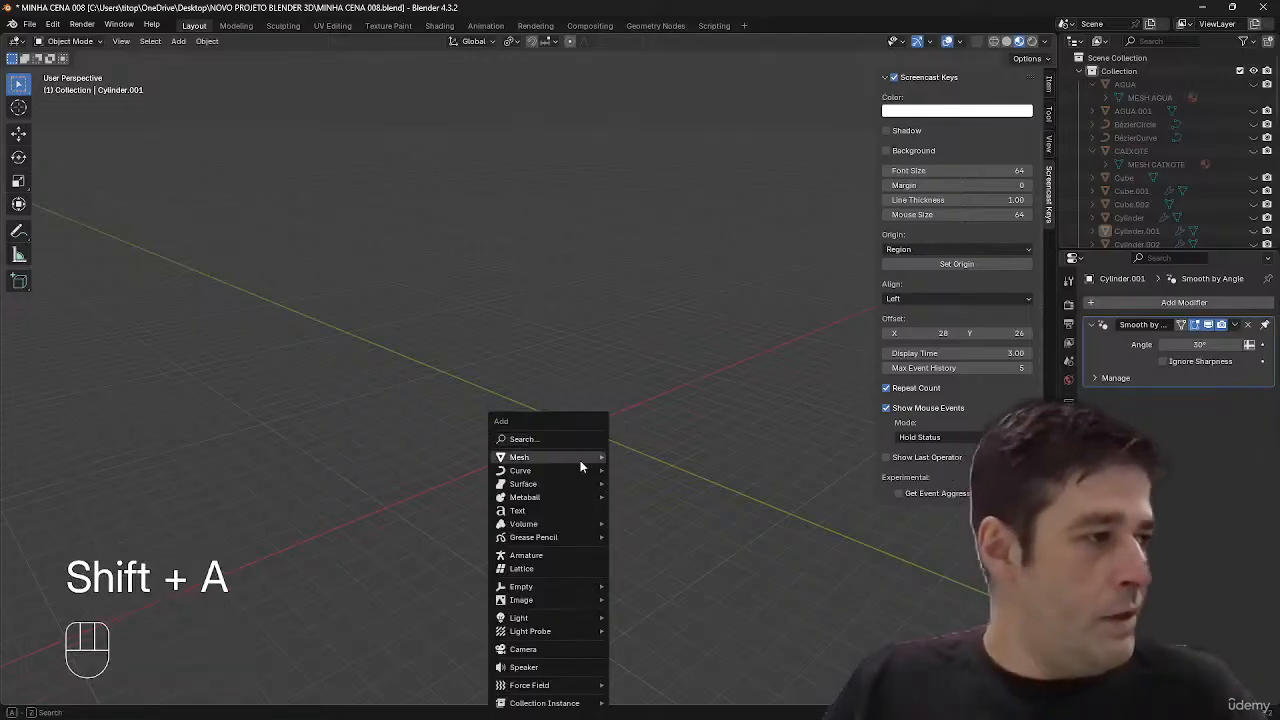
{"action": "mouse_move", "coordinate": [580, 457]}
{"action": "left_click", "coordinate": [639, 470]}
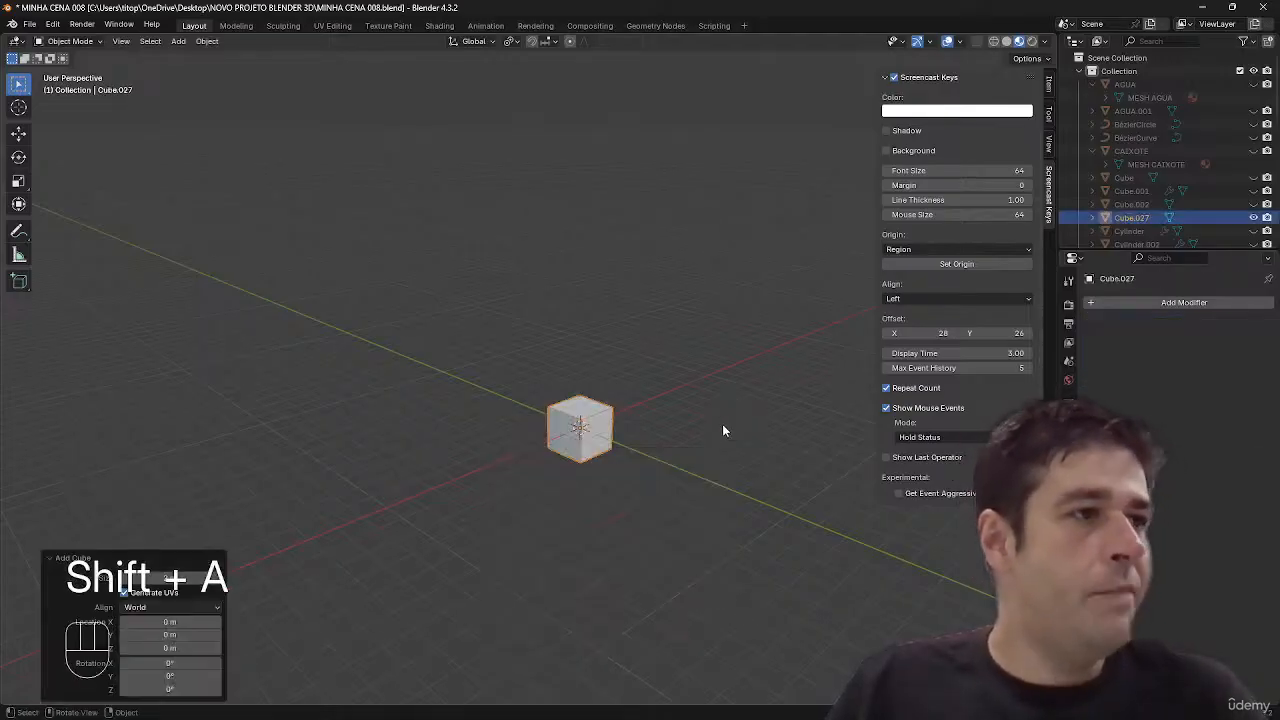
{"action": "left_click", "coordinate": [1019, 41]}
{"action": "key", "text": "n"}
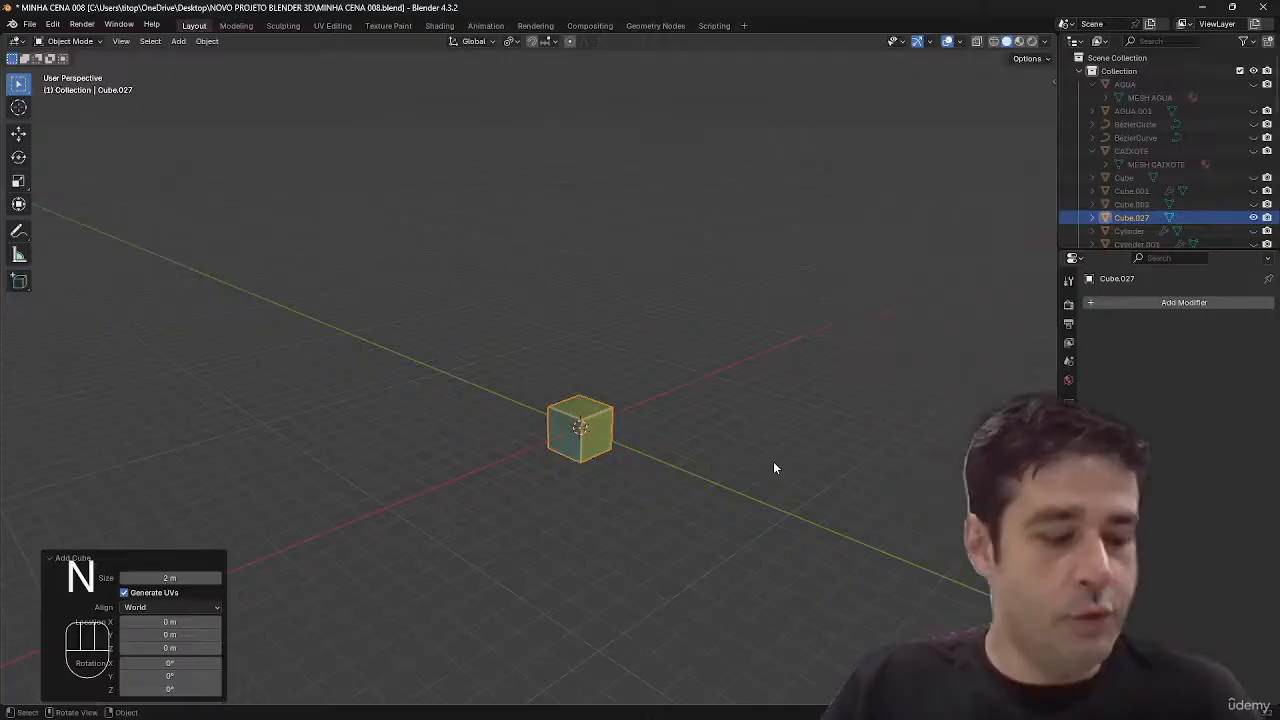
- Add a Subdivision modifier with viewport level 1 to the new cube
{"action": "scroll", "coordinate": [773, 467], "scroll_direction": "up", "scroll_amount": 4}
{"action": "middle_click_drag", "start_coordinate": [777, 466], "coordinate": [734, 416], "text": "shift"}
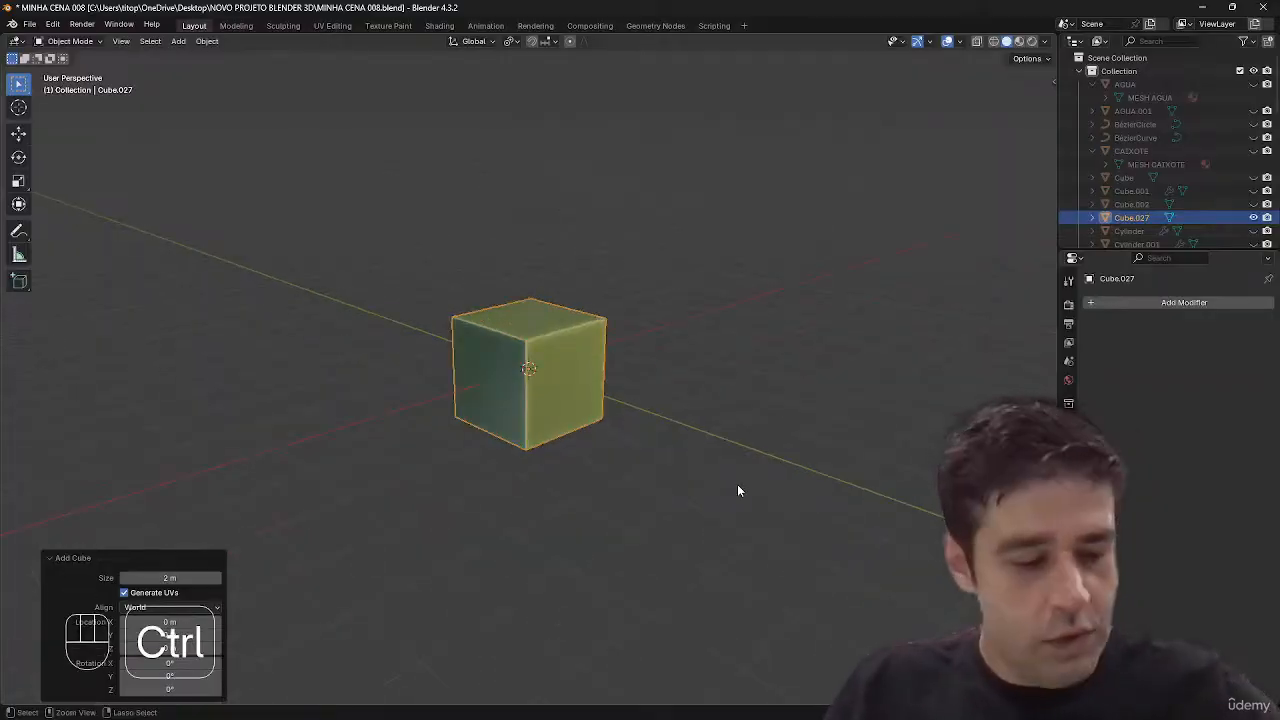
{"action": "key", "text": "ctrl+1"}
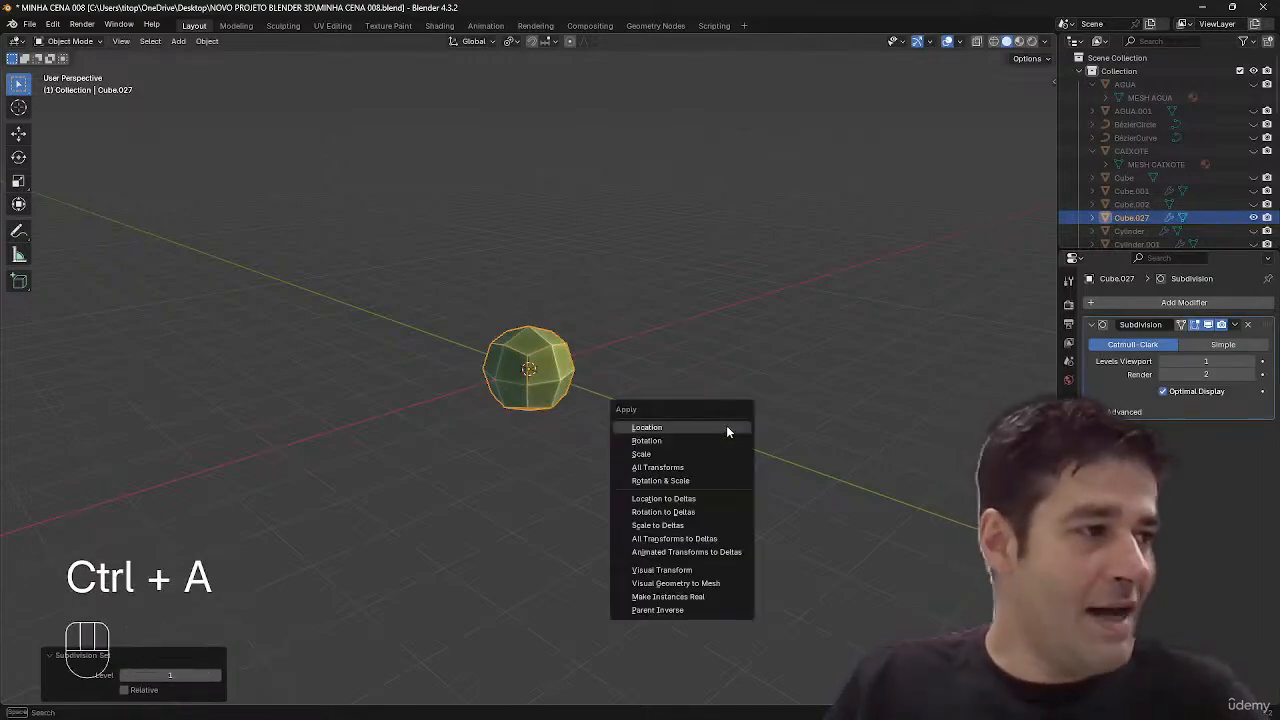
- Convert the subdivided cube with Visual Geometry to Mesh and undo the conversion
{"action": "key", "text": "ctrl+a"}
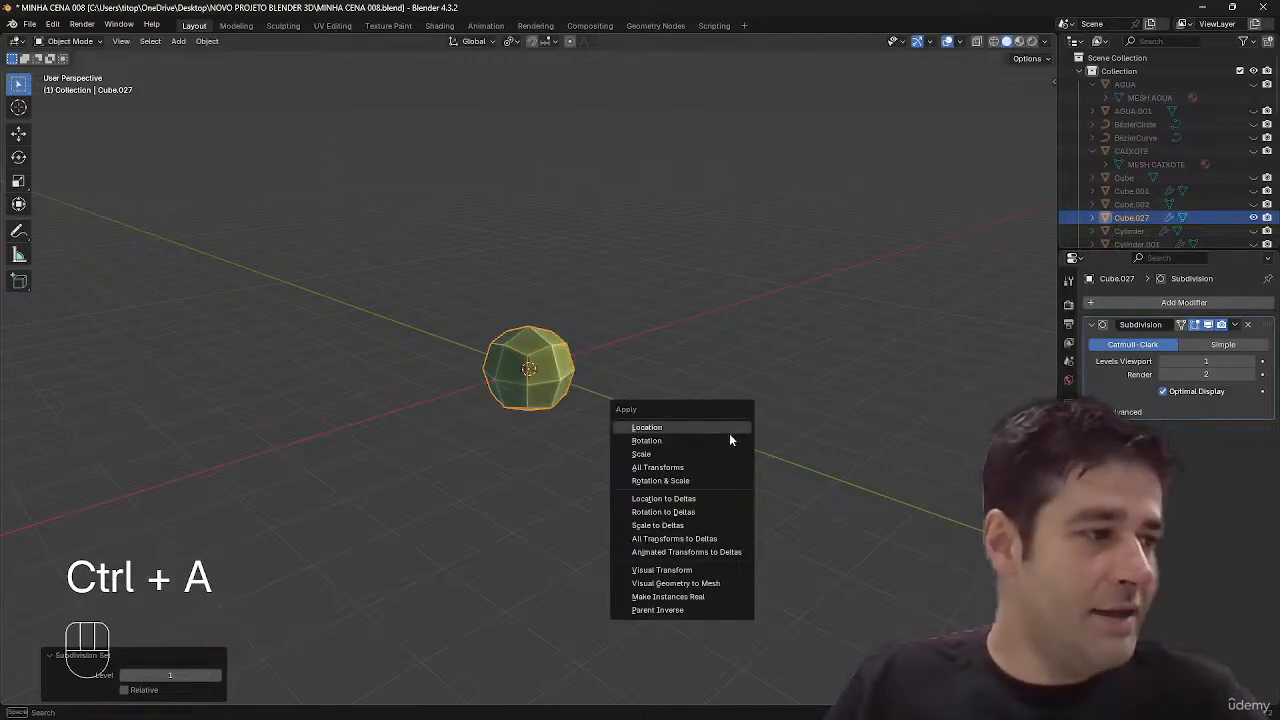
{"action": "left_click", "coordinate": [711, 586]}
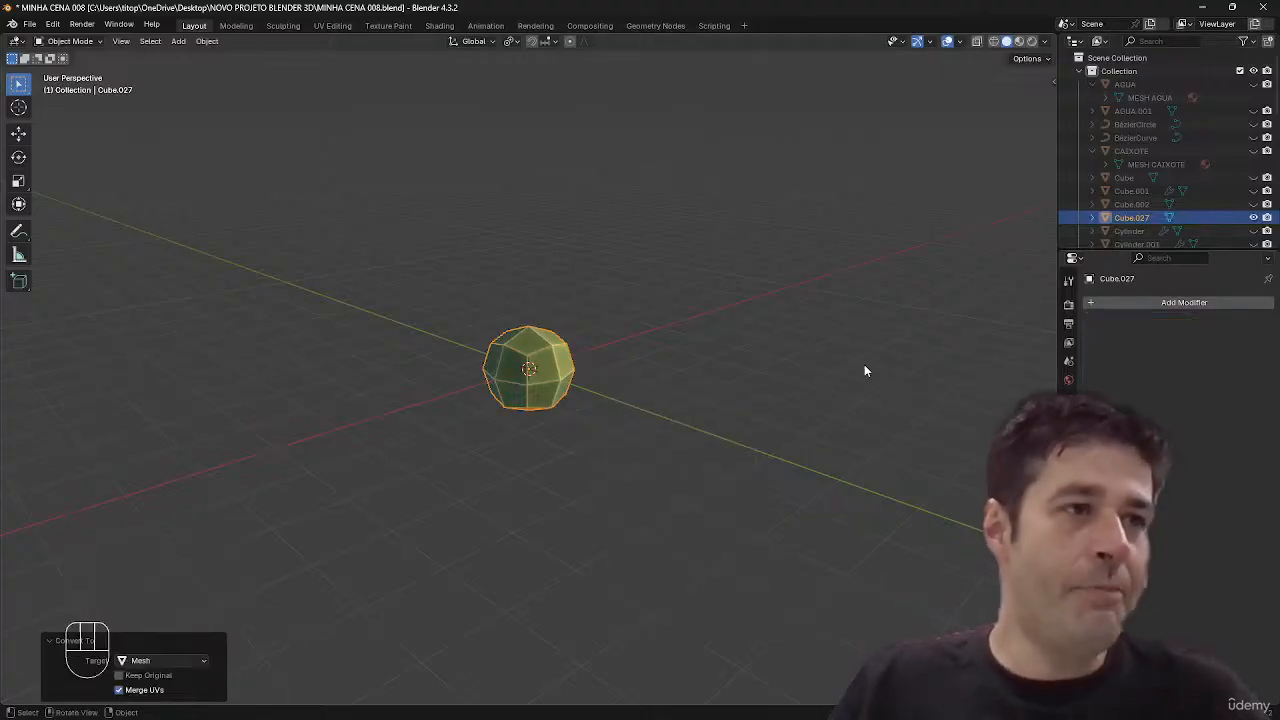
{"action": "key", "text": "ctrl+z"}
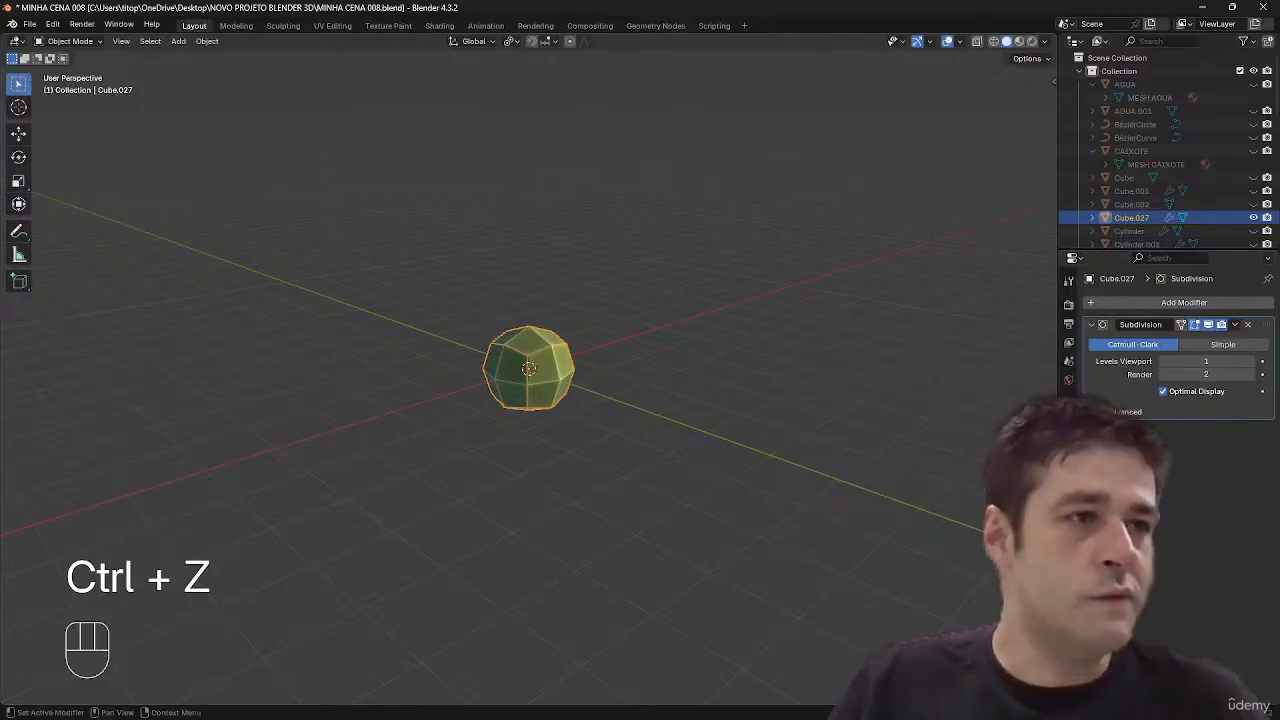
- Convert the subdivided cube to real geometry with Visual Geometry to Mesh
{"action": "left_click", "coordinate": [1235, 326]}
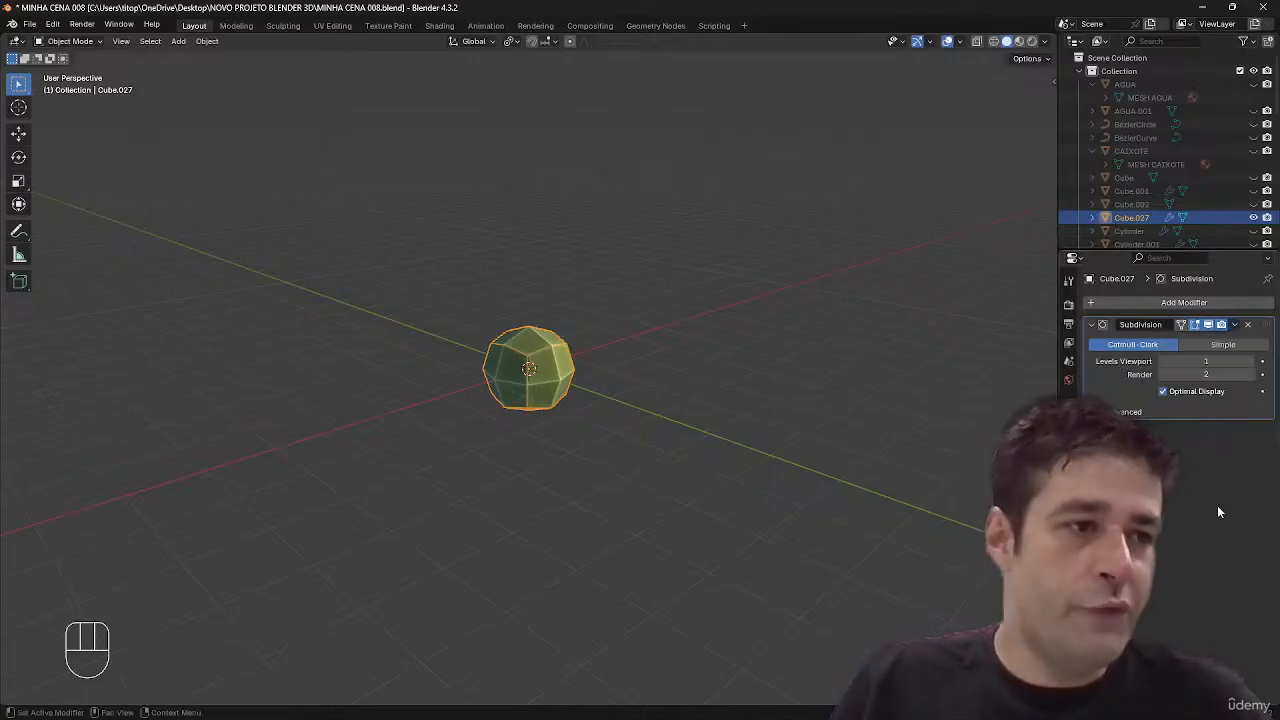
{"action": "left_click", "coordinate": [680, 450]}
{"action": "left_click", "coordinate": [572, 380]}
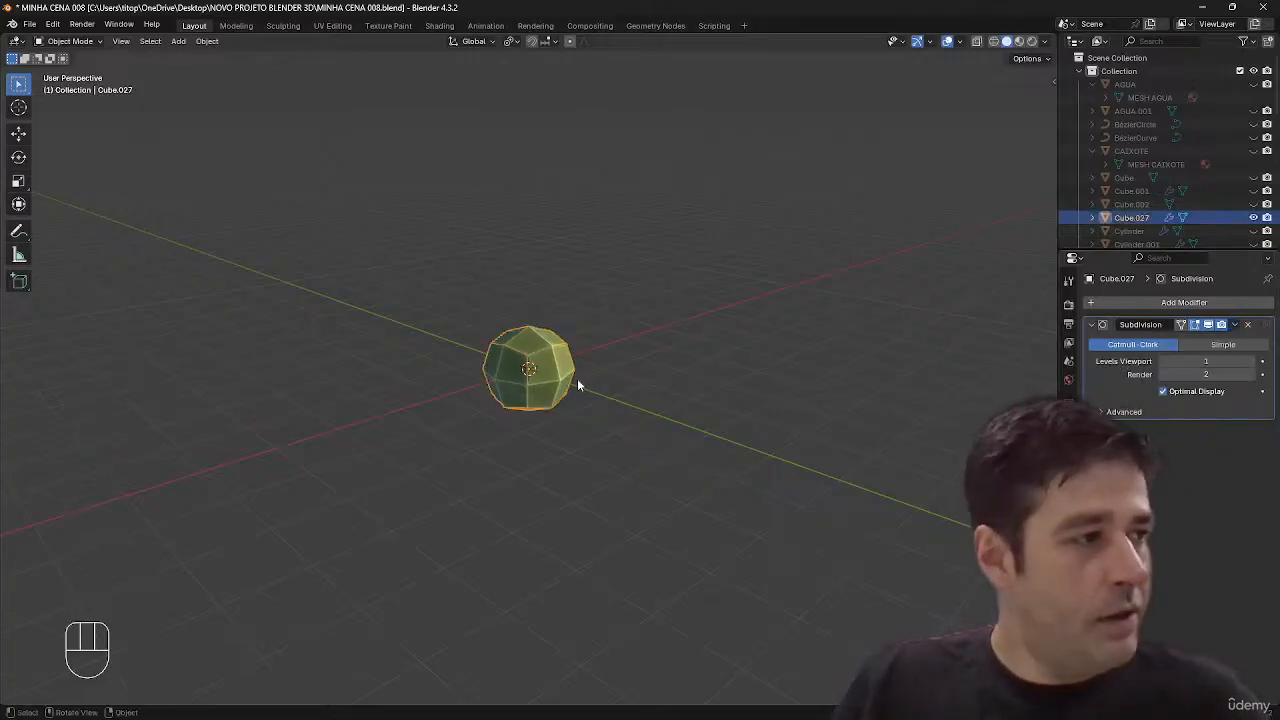
{"action": "key", "text": "ctrl+a"}
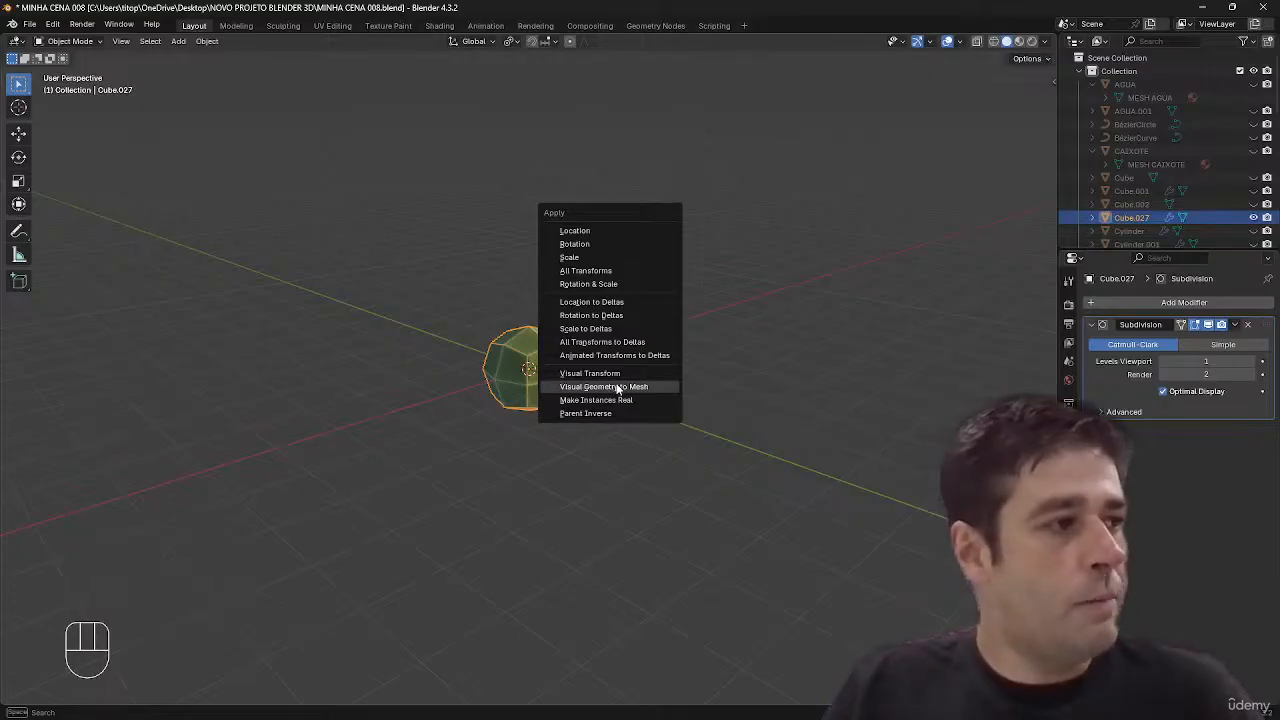
{"action": "left_click", "coordinate": [618, 388]}
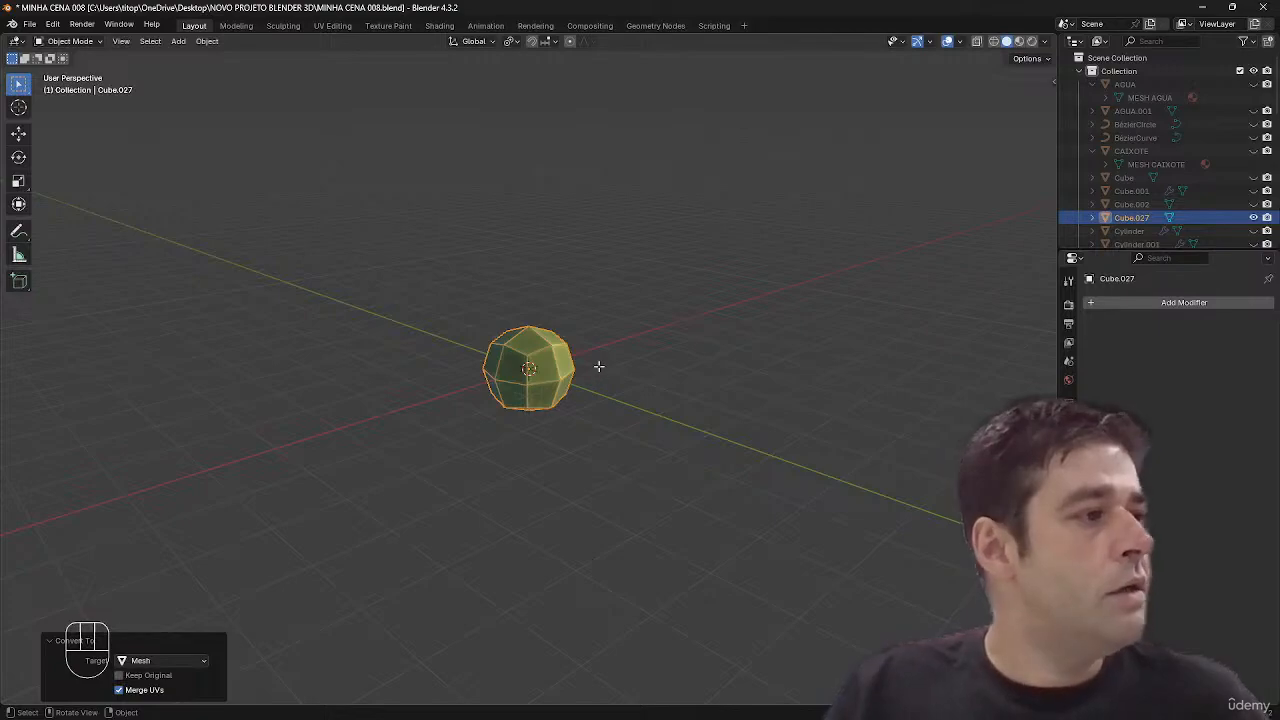
- Enter Edit Mode and select the visible faces of one quarter of the mesh from the top view in face select mode
{"action": "key", "text": "Tab"}
{"action": "middle_click_drag", "start_coordinate": [594, 363], "coordinate": [514, 477]}
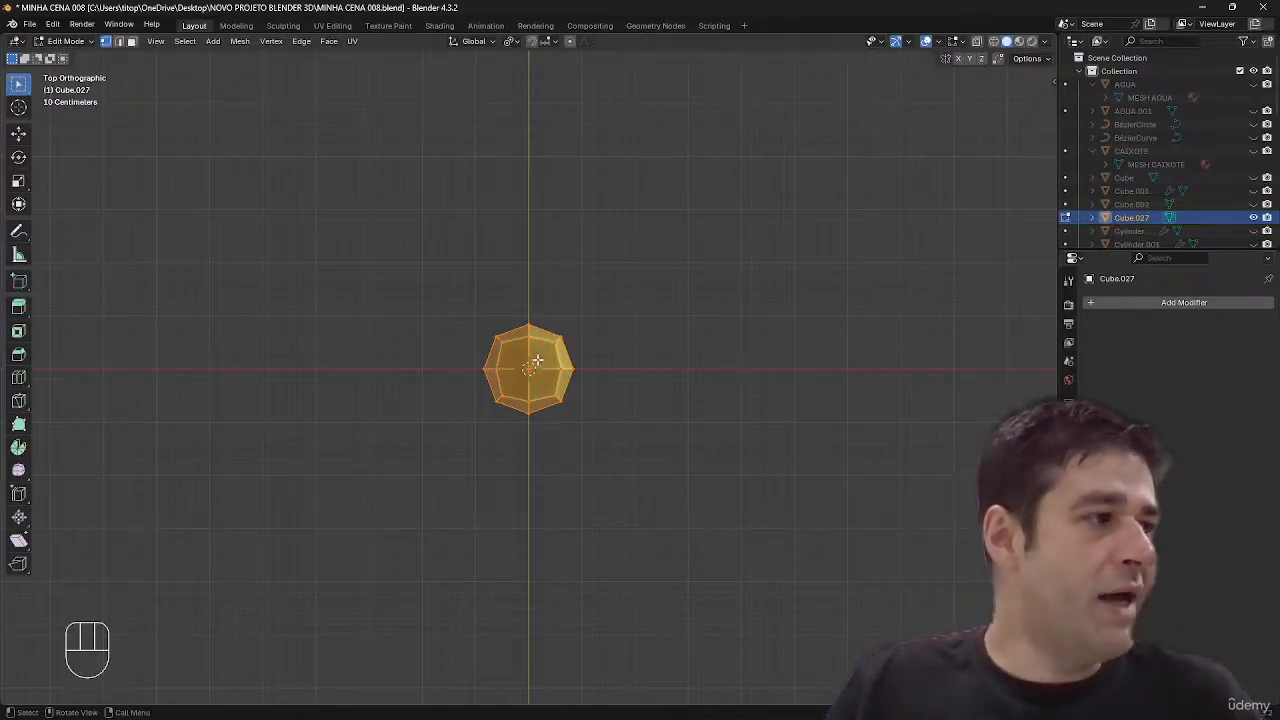
{"action": "key", "text": "3"}
{"action": "left_click_drag", "start_coordinate": [537, 360], "coordinate": [467, 432]}
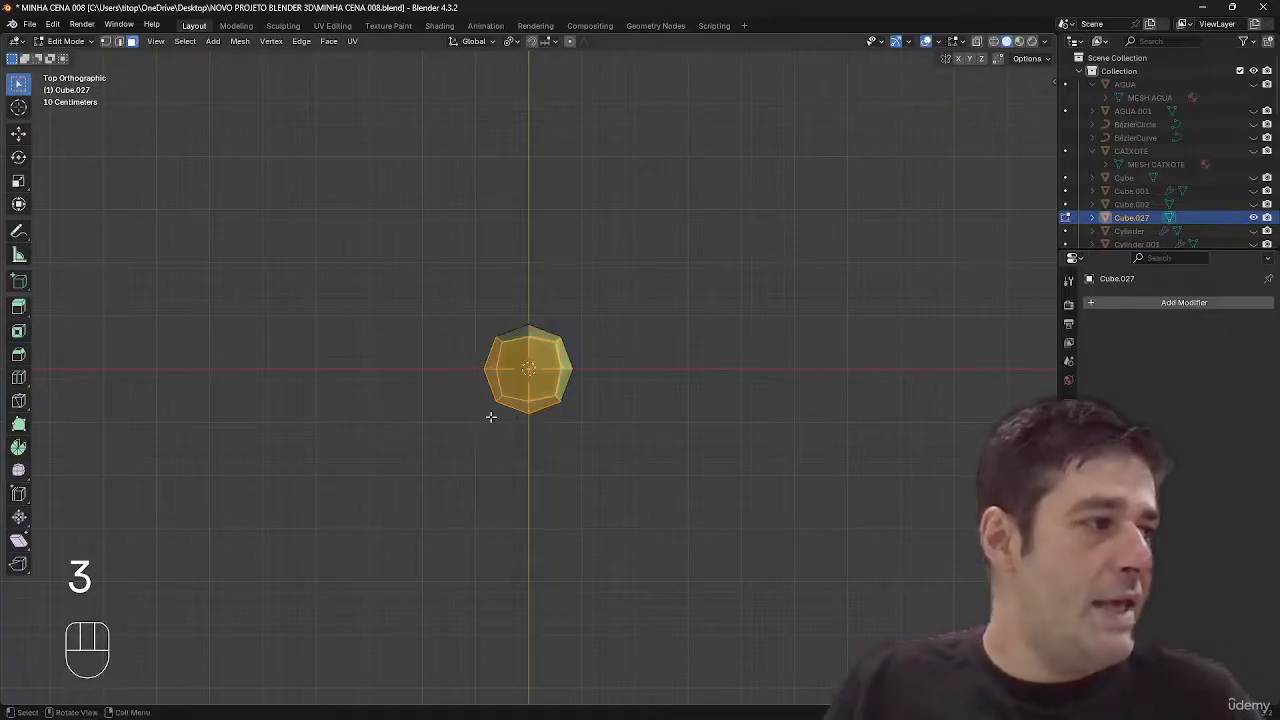
{"action": "left_click_drag", "start_coordinate": [525, 371], "coordinate": [526, 371]}
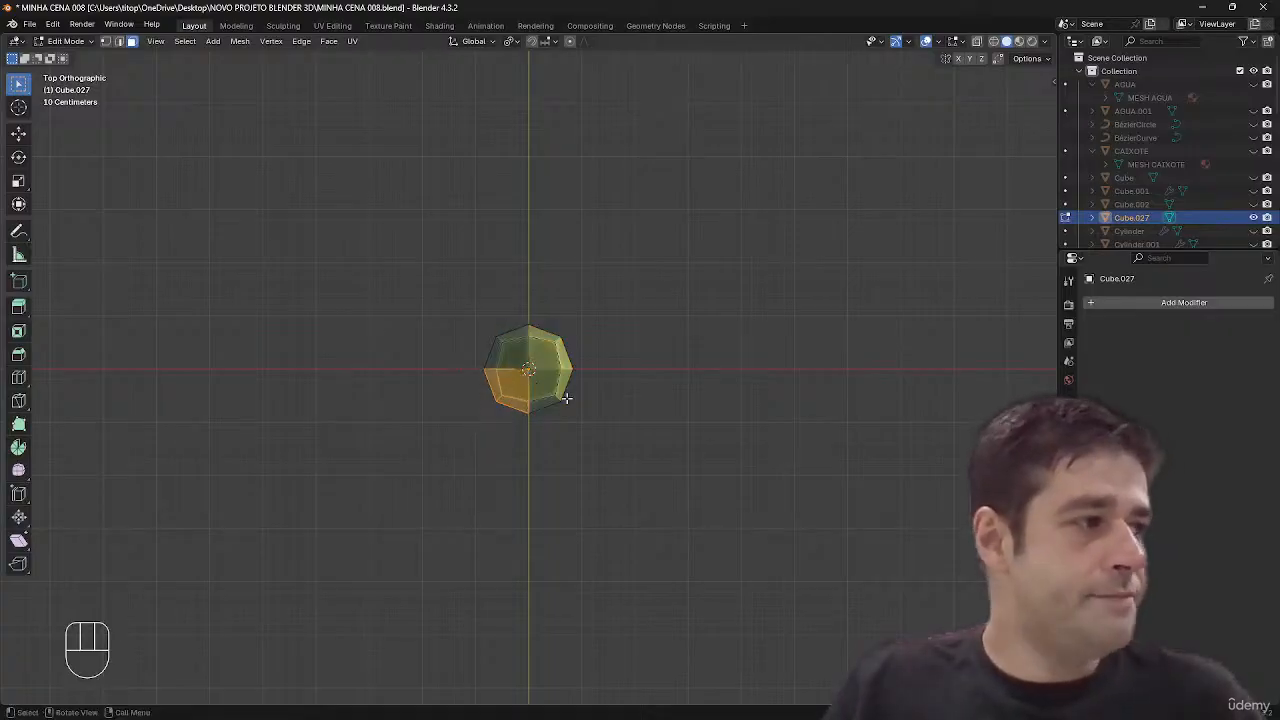
{"action": "middle_click_drag", "start_coordinate": [566, 397], "coordinate": [634, 286]}
- Turn on X-ray, box-select one quarter of the mesh through its full depth from the top view, and delete everything else
{"action": "middle_click_drag", "start_coordinate": [555, 385], "coordinate": [520, 449], "text": "alt"}
{"action": "key", "text": "alt+z"}
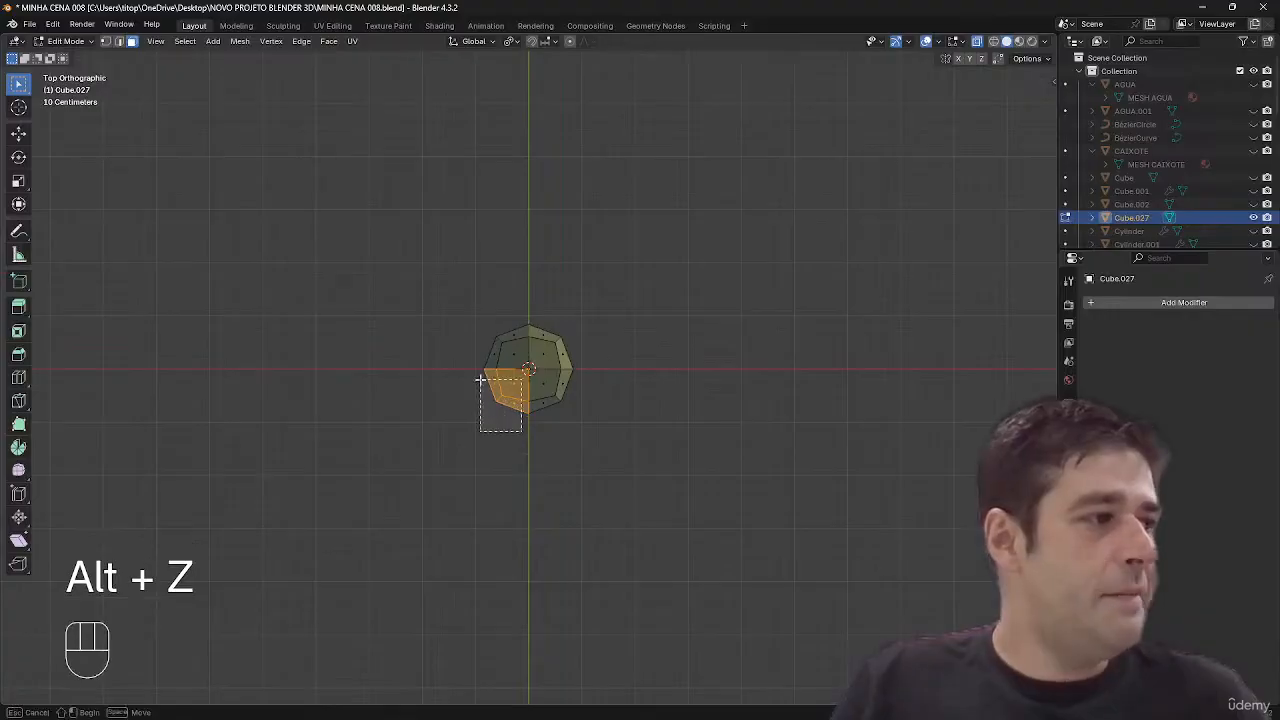
{"action": "left_click_drag", "start_coordinate": [480, 380], "coordinate": [480, 380]}
{"action": "middle_click_drag", "start_coordinate": [480, 380], "coordinate": [591, 311]}
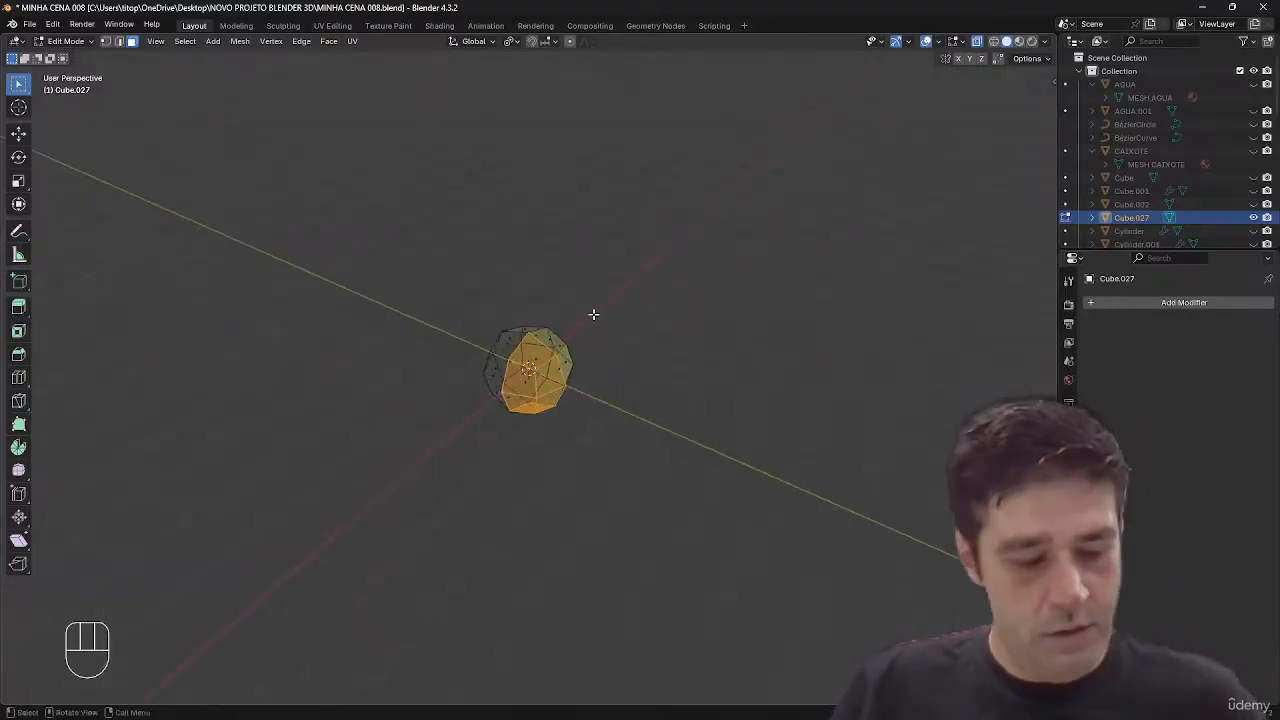
{"action": "key", "text": "ctrl+i"}
{"action": "key", "text": "x"}
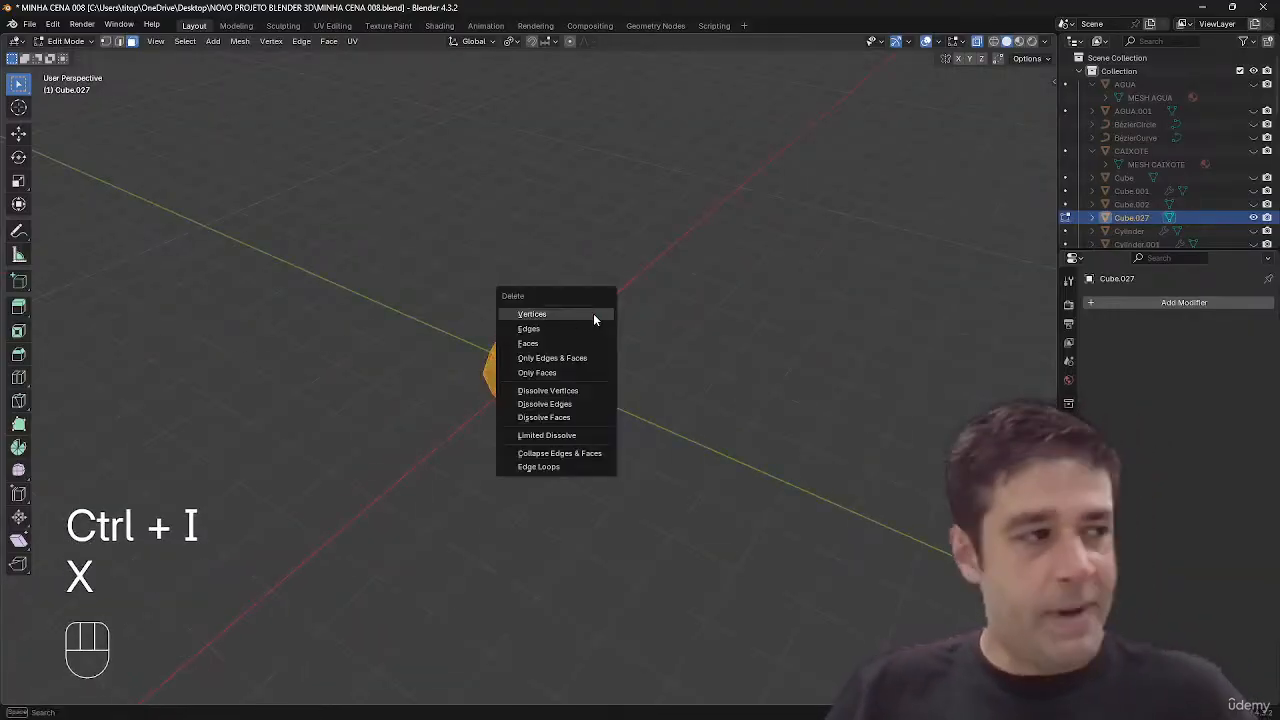
{"action": "key", "text": "Down"}
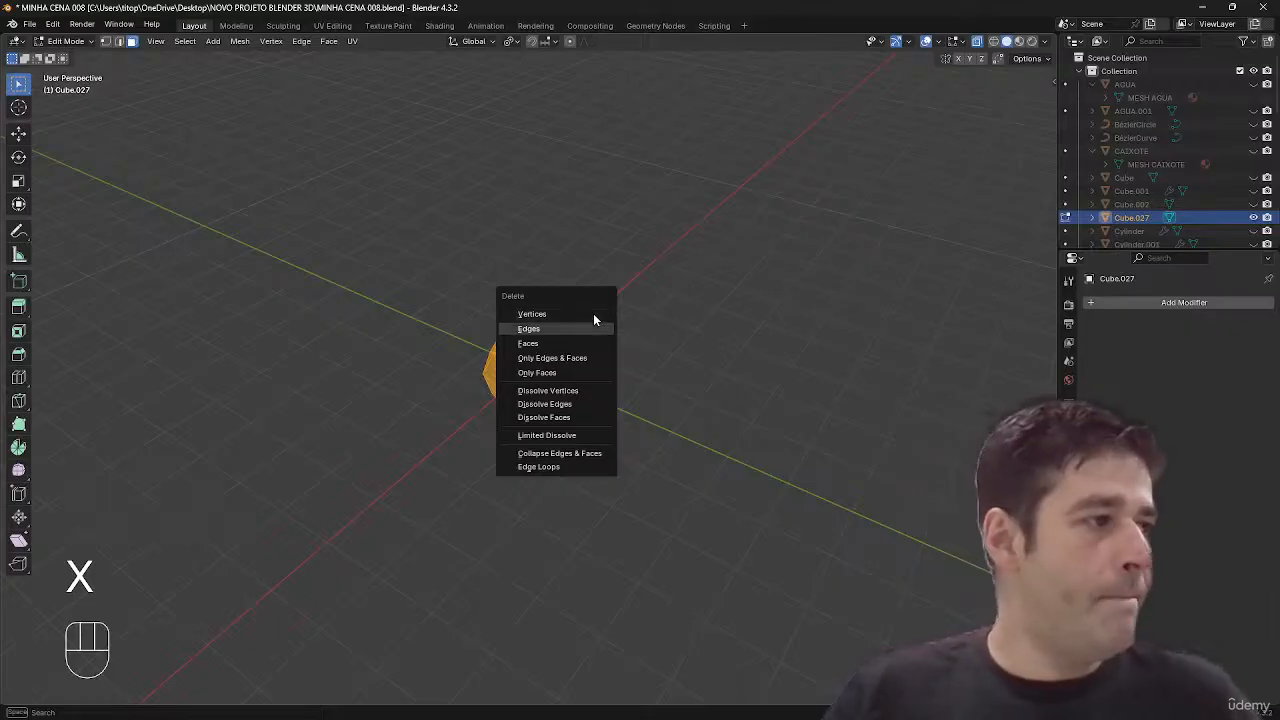
{"action": "key", "text": "Return"}
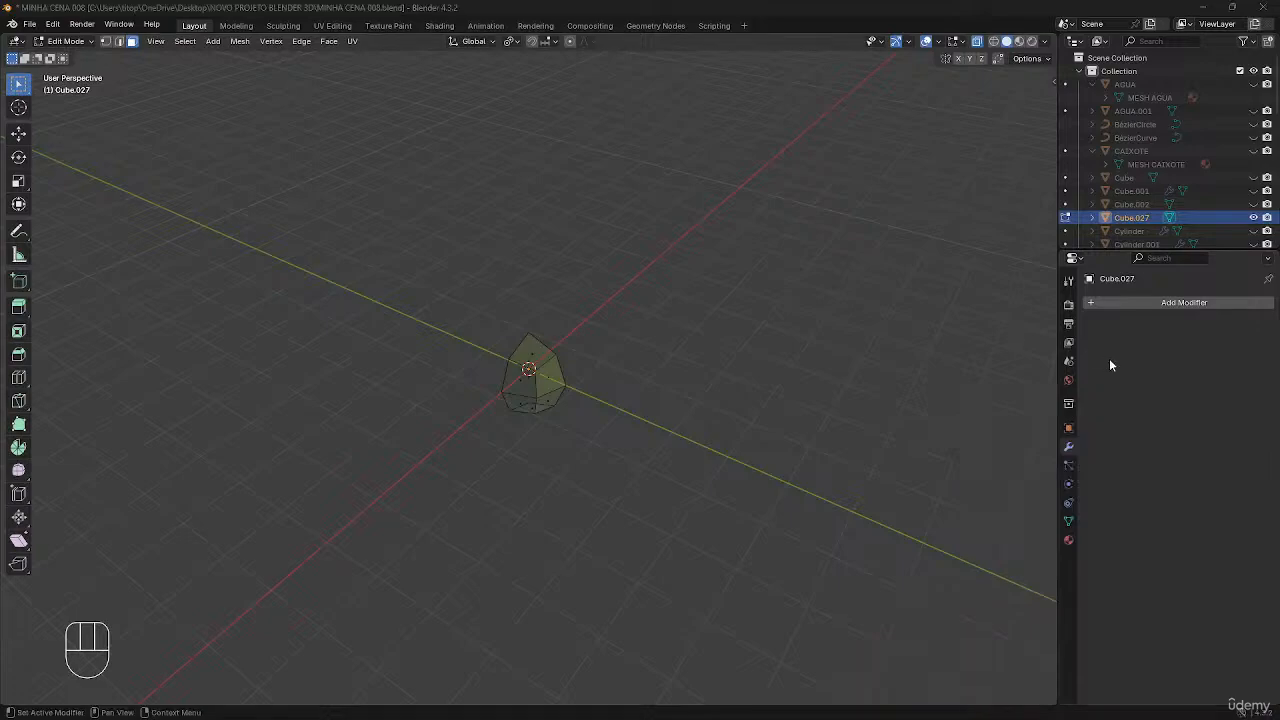
- Return to Object Mode and add a Mirror modifier with the X and Y axes enabled
{"action": "middle_click_drag", "start_coordinate": [723, 391], "coordinate": [651, 346], "text": "ctrl"}
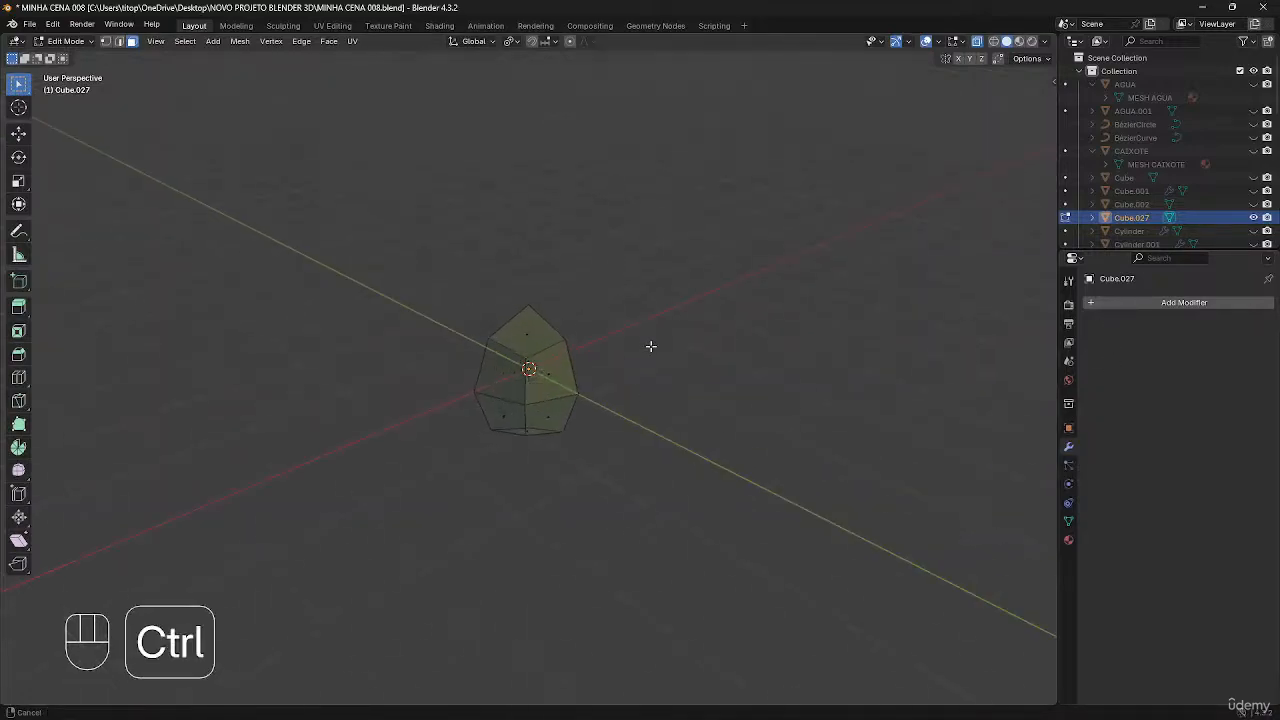
{"action": "key", "text": "Tab"}
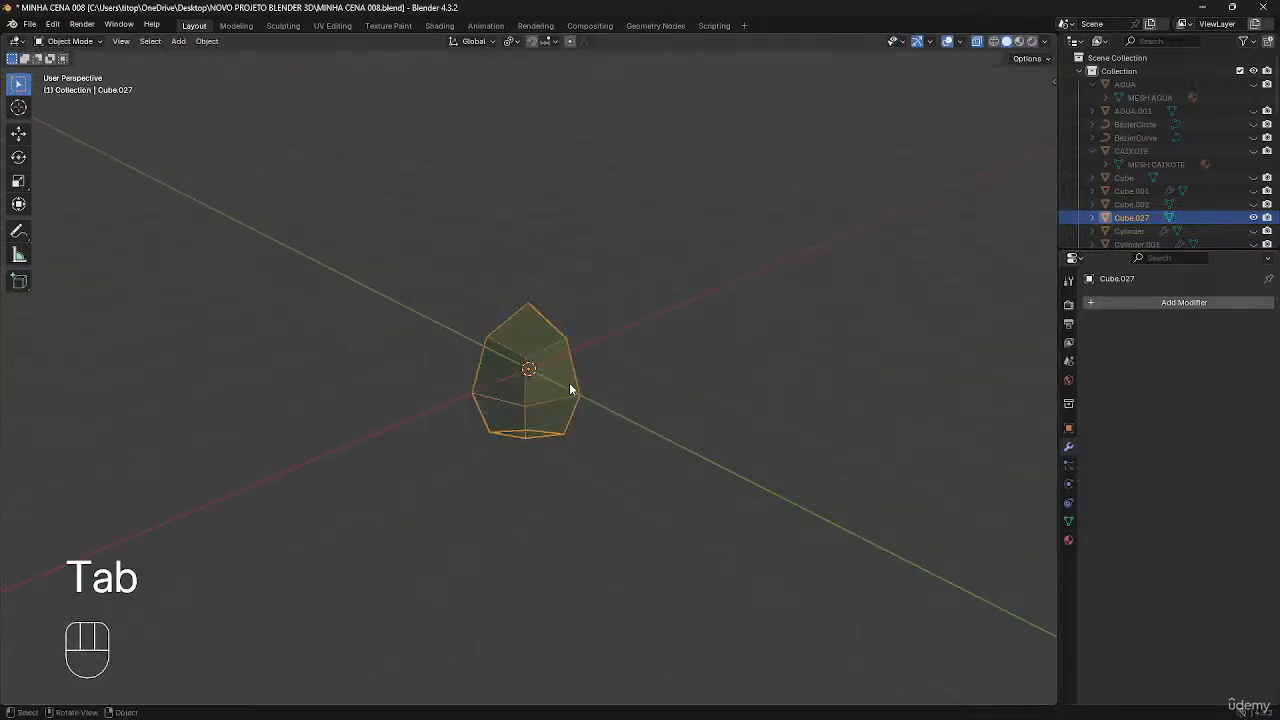
{"action": "left_click", "coordinate": [1200, 308]}
{"action": "left_click", "coordinate": [1145, 358]}
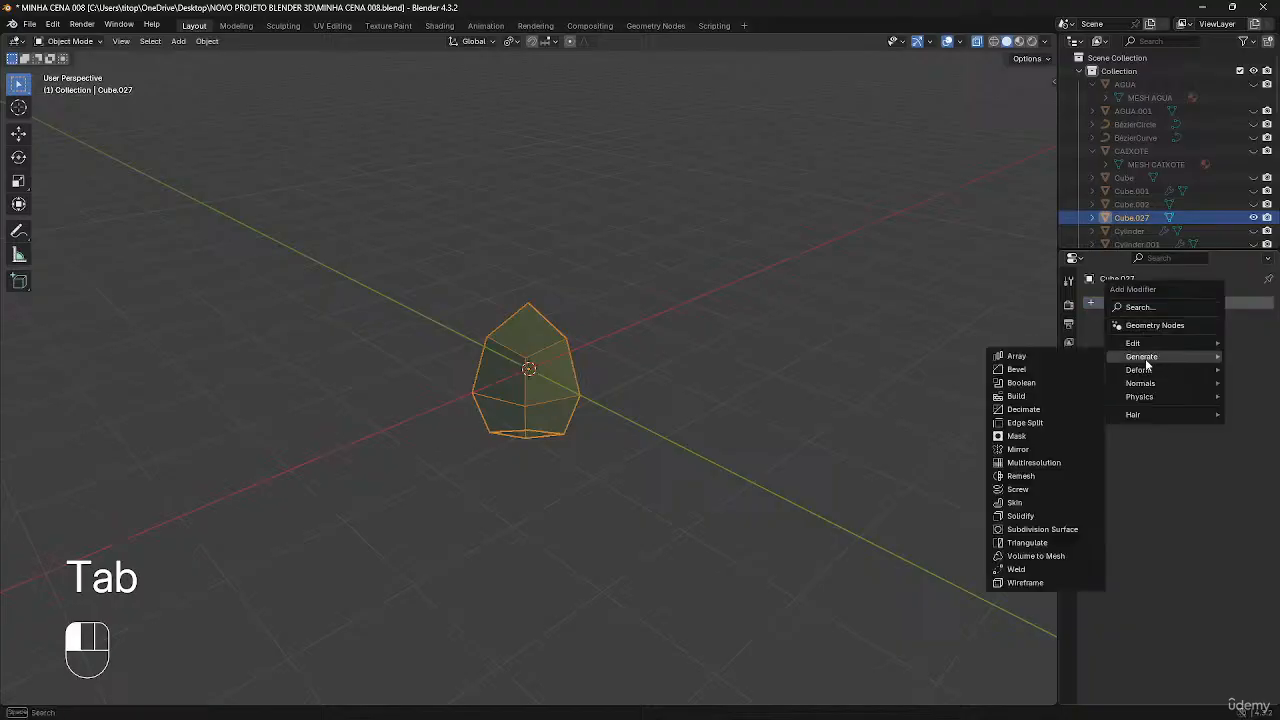
{"action": "left_click", "coordinate": [1018, 449]}
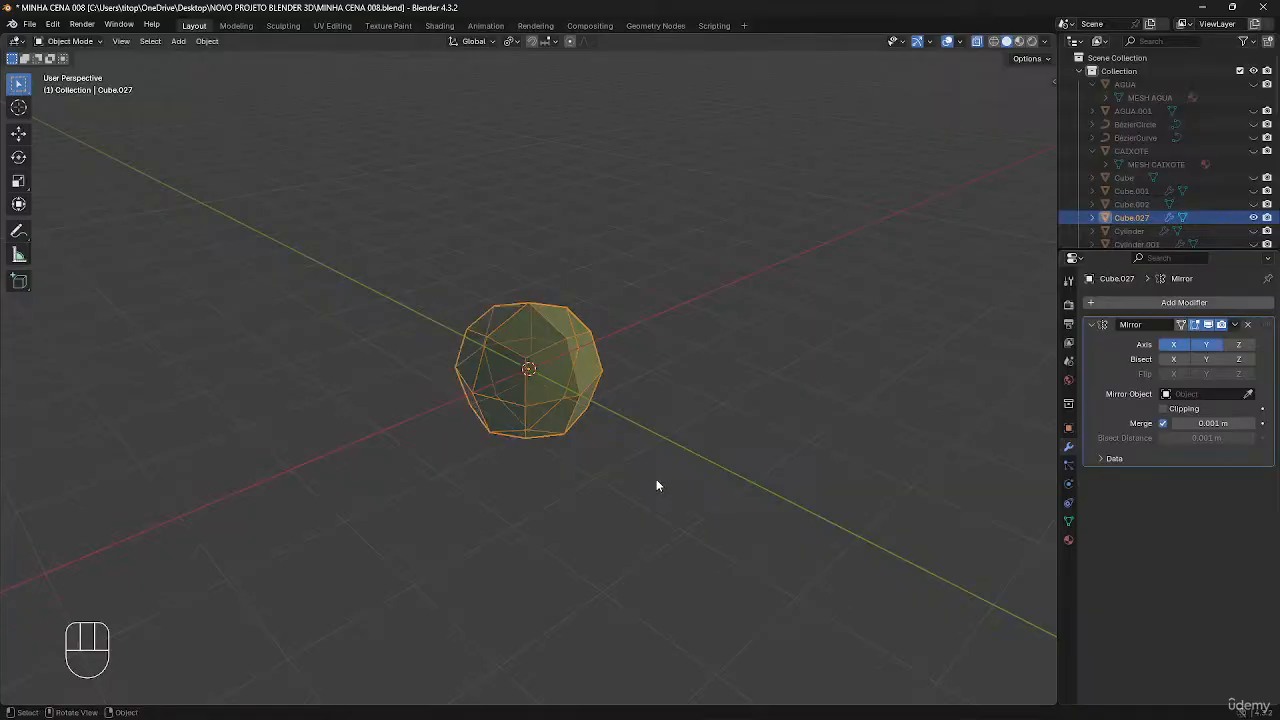
- Enter Edit Mode with vertex select and try moving a single upper vertex freely to test the mirroring
{"action": "key", "text": "Tab"}
{"action": "key", "text": "1"}
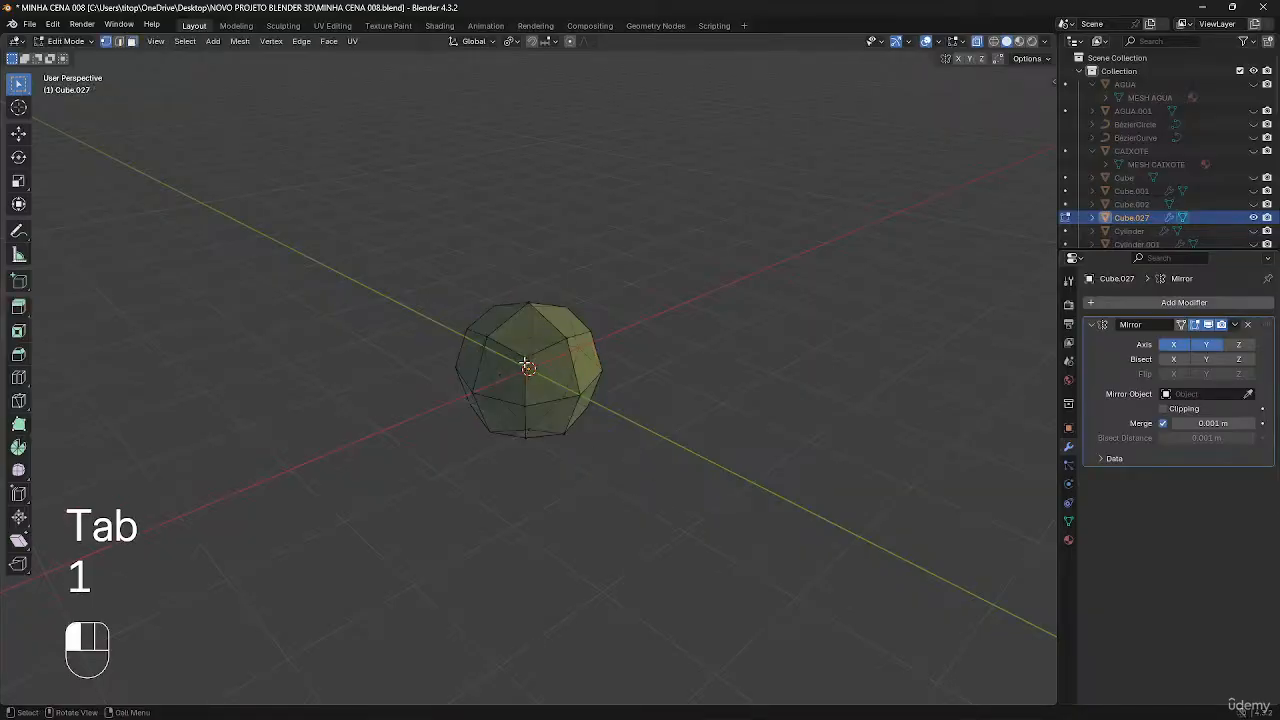
{"action": "middle_click_drag", "start_coordinate": [527, 366], "coordinate": [634, 377]}
{"action": "key", "text": "g"}
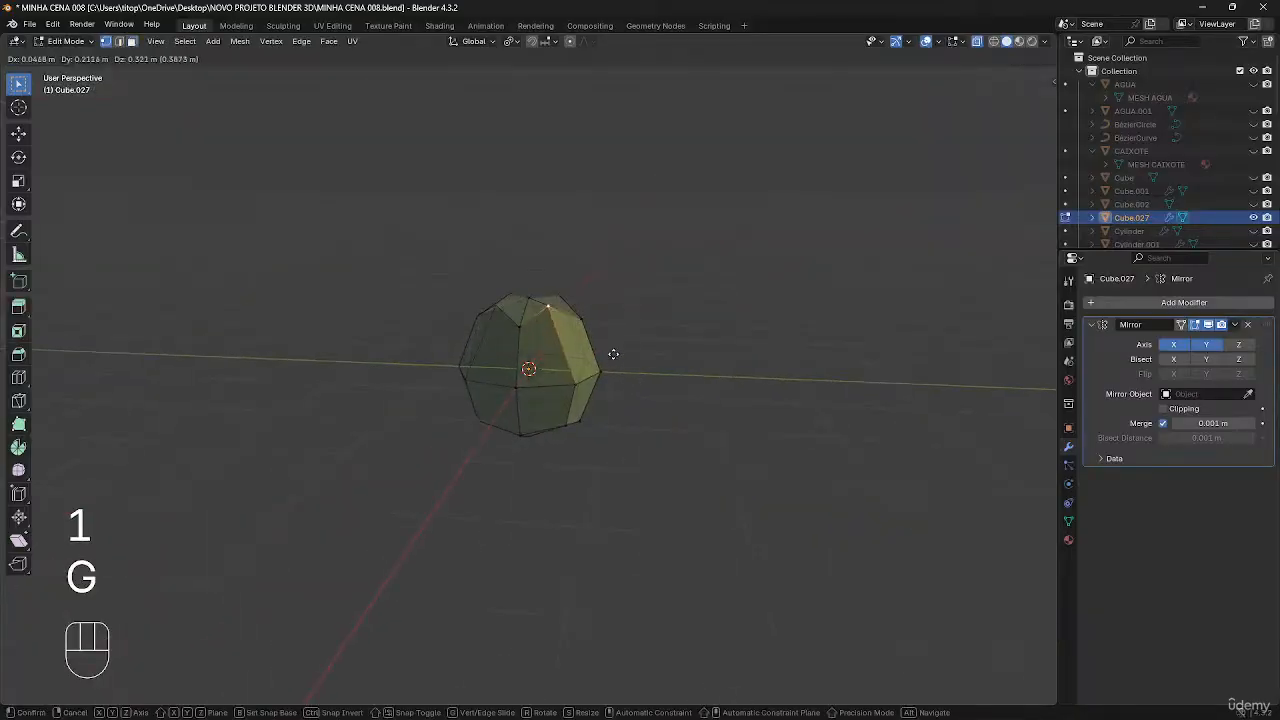
{"action": "key", "text": "Escape"}
- Flatten the shape by moving its outer side vertices about 0.34 m inward along Y in the left view
{"action": "middle_click_drag", "start_coordinate": [605, 291], "coordinate": [654, 306]}
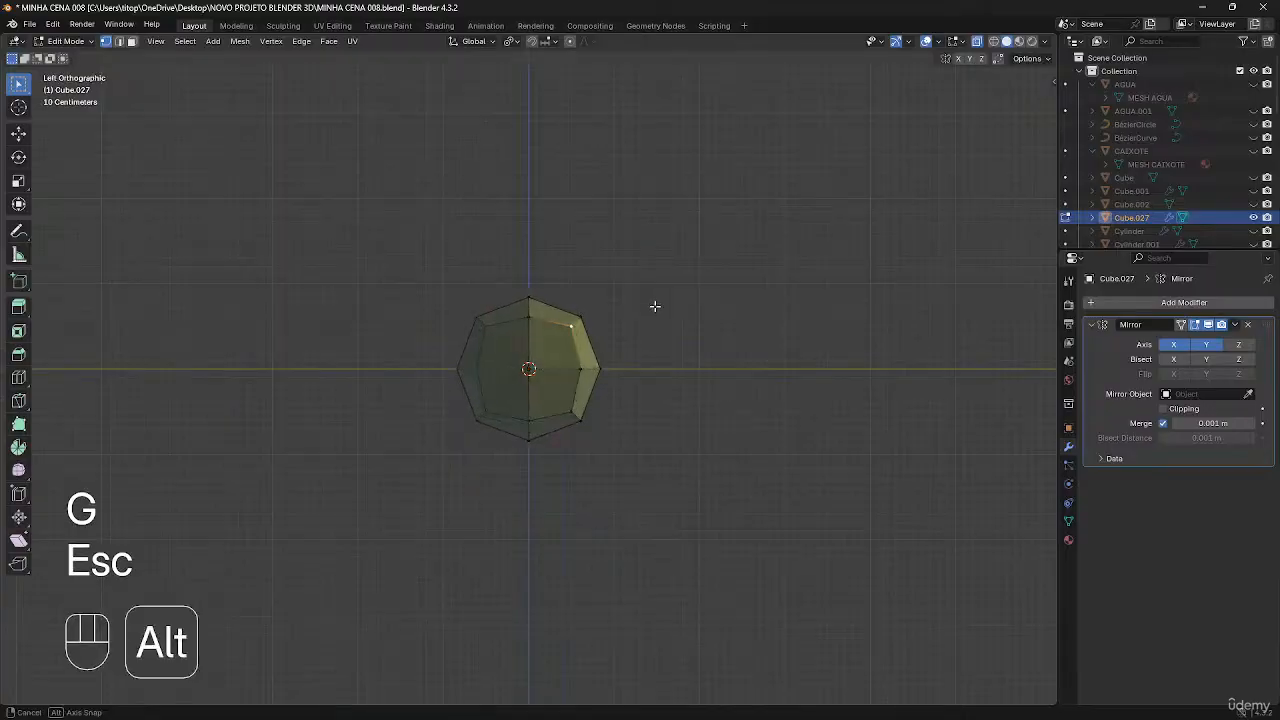
{"action": "left_click_drag", "start_coordinate": [644, 277], "coordinate": [570, 451]}
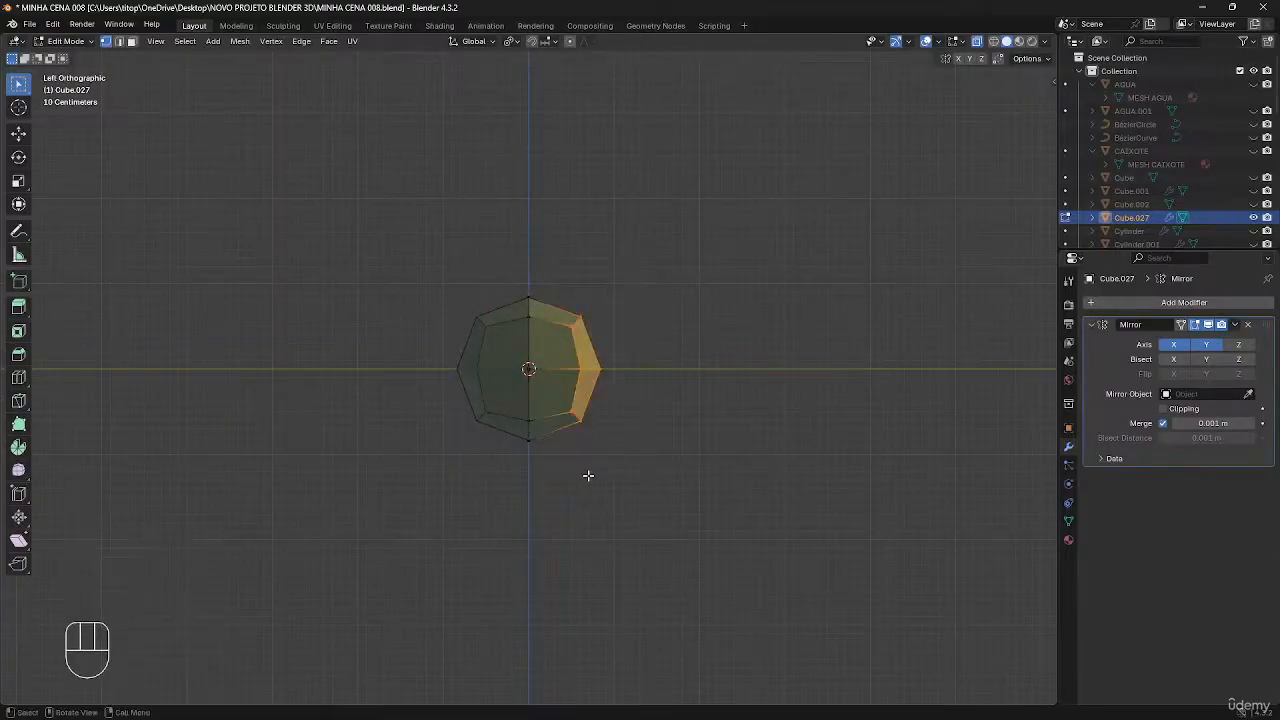
{"action": "key", "text": "g"}
{"action": "key", "text": "y"}
{"action": "left_click", "coordinate": [568, 441]}
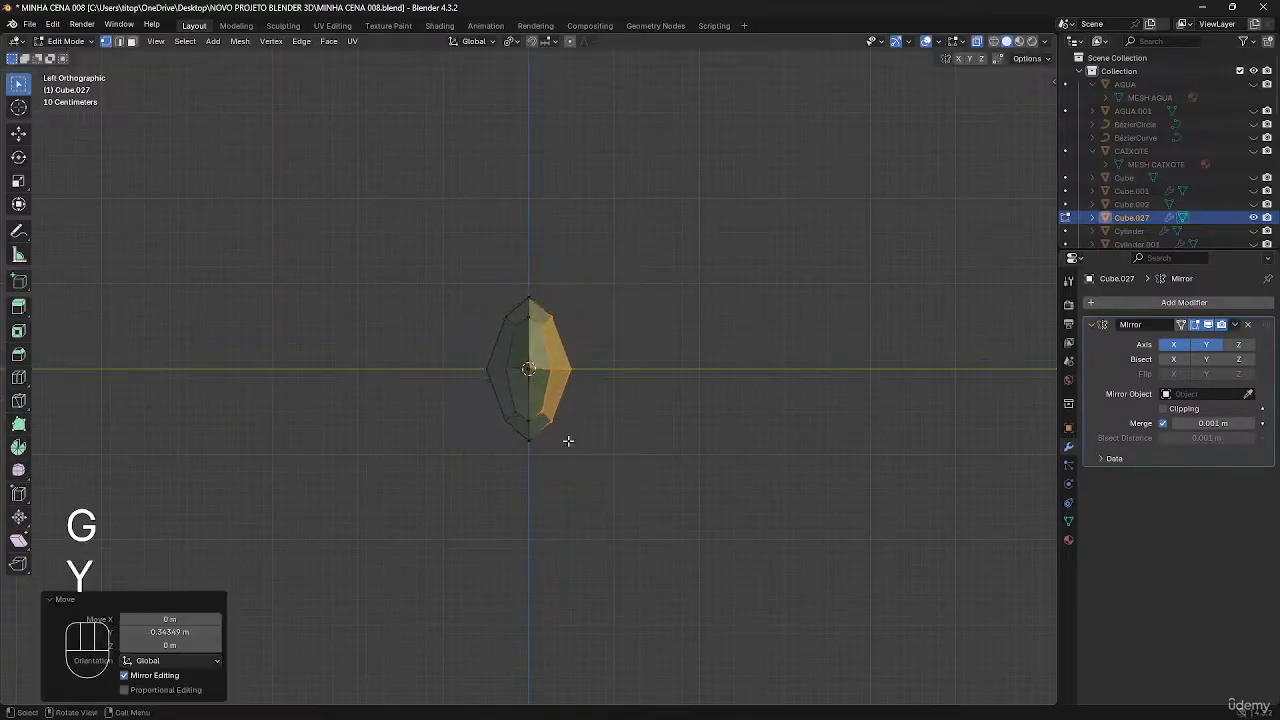
- Select the bottom vertices of the mesh and move them down along Z to lengthen the shape
{"action": "left_click_drag", "start_coordinate": [570, 396], "coordinate": [489, 475]}
{"action": "key", "text": "g"}
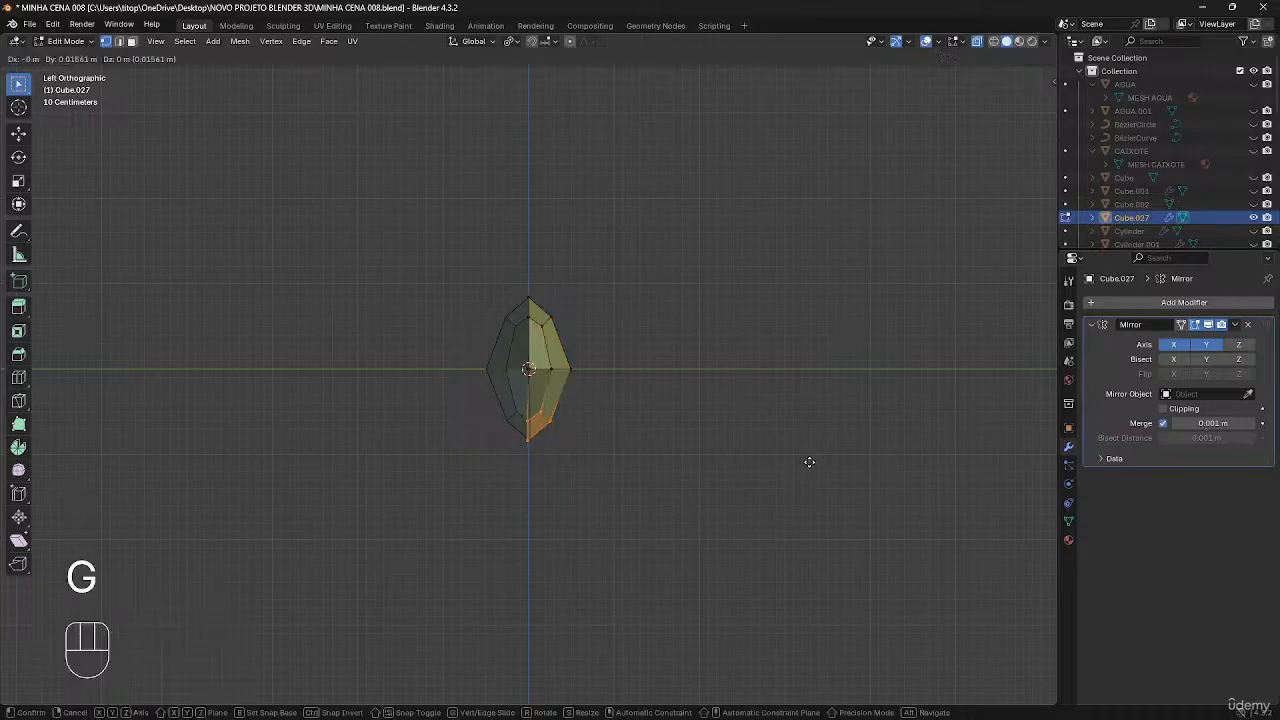
{"action": "key", "text": "z"}
{"action": "left_click", "coordinate": [805, 492]}
- In the front view, move the lower outer corner vertices inward and up to taper the base toward a point
{"action": "middle_click_drag", "start_coordinate": [800, 493], "coordinate": [646, 506]}
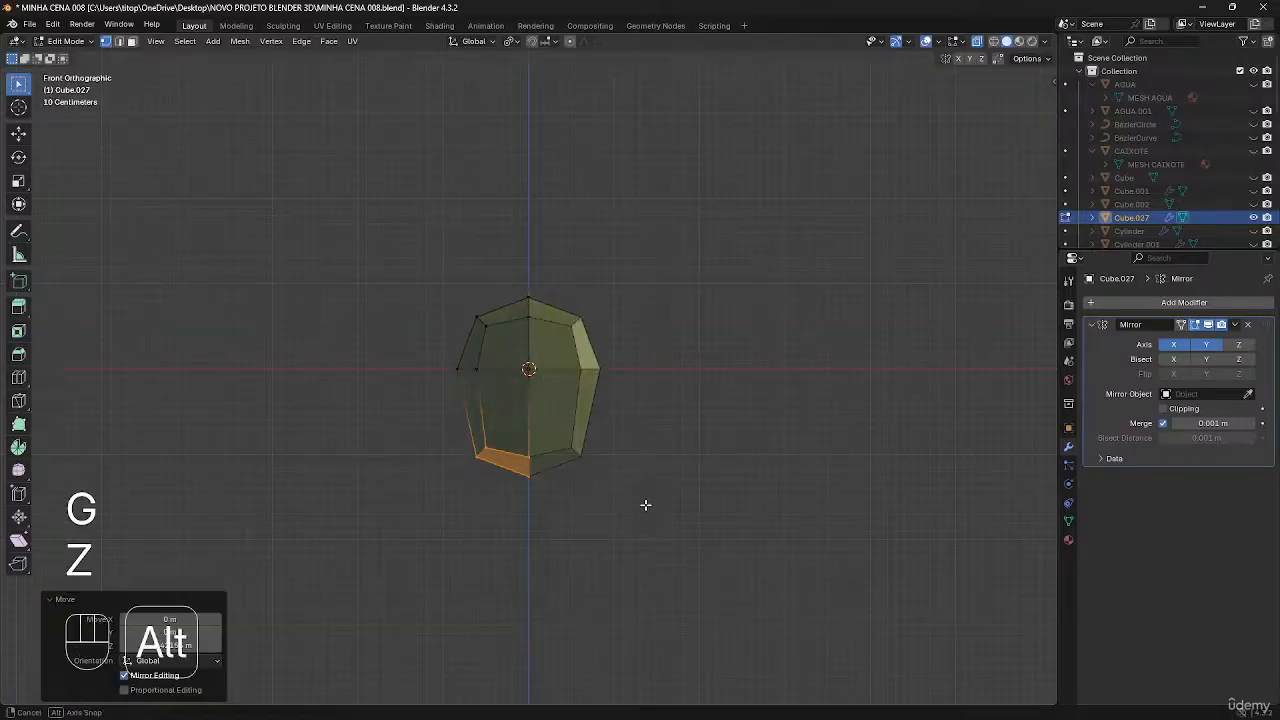
{"action": "left_click_drag", "start_coordinate": [455, 471], "coordinate": [455, 470]}
{"action": "key", "text": "g"}
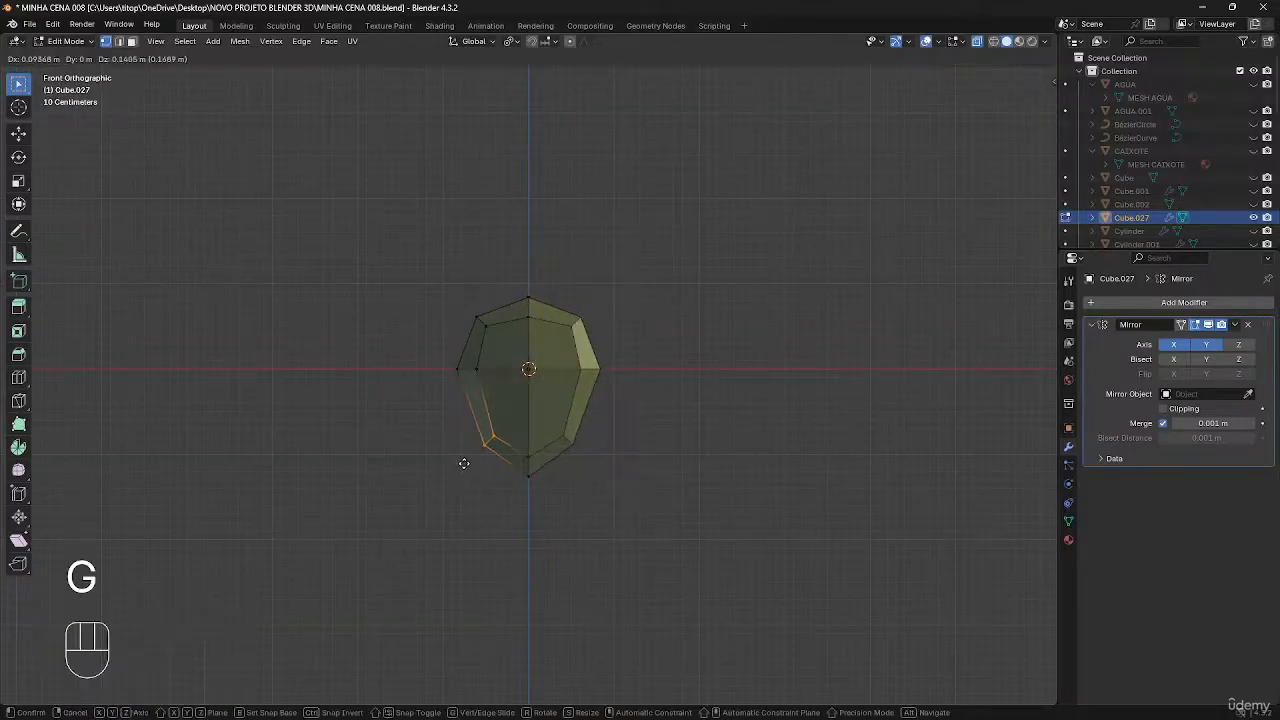
{"action": "left_click", "coordinate": [475, 459]}
- Move the middle outer vertices outward and the upper outer corner vertices about 0.22 m outward in X and 0.16 m up in Z
{"action": "key", "text": "g"}
{"action": "left_click_drag", "start_coordinate": [484, 370], "coordinate": [501, 344]}
{"action": "left_click", "coordinate": [466, 360]}
{"action": "key", "text": "g"}
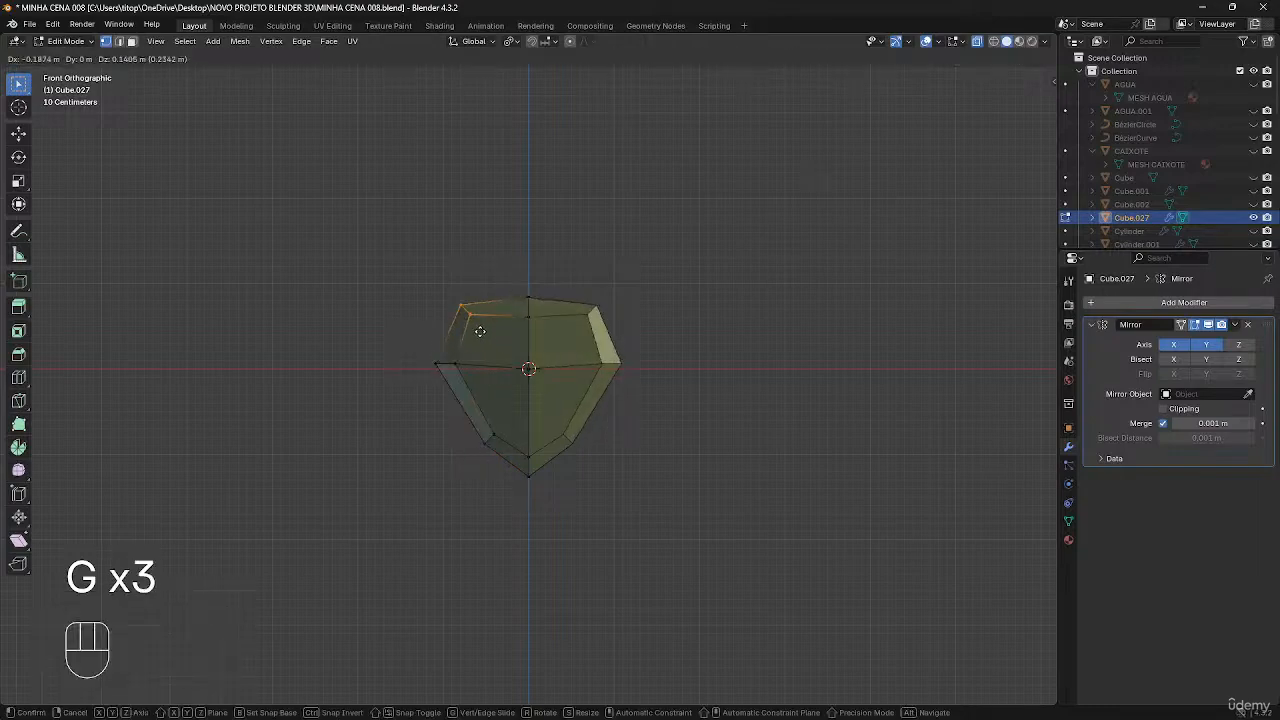
{"action": "left_click", "coordinate": [499, 310]}
- Add two vertical loop cuts between the centre line and the outer corner, leaving the second one centred
{"action": "key", "text": "ctrl+r"}
{"action": "left_click", "coordinate": [500, 311]}
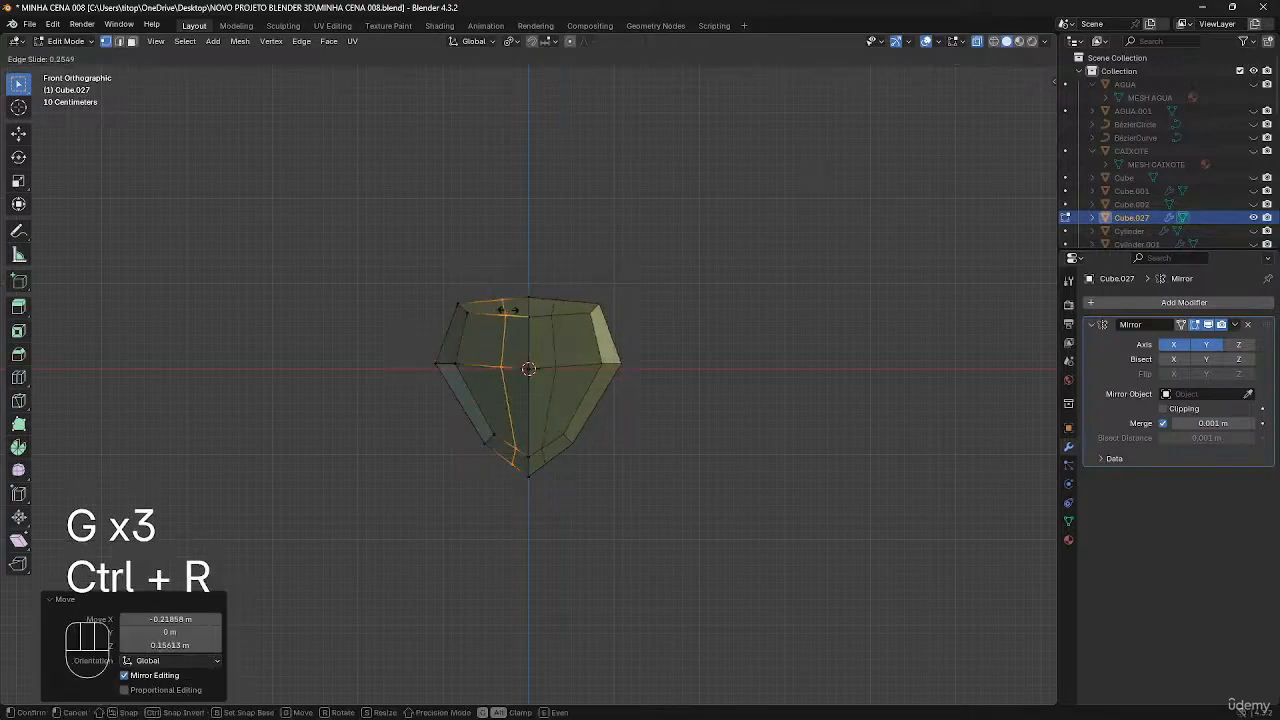
{"action": "key", "text": "ctrl+r"}
{"action": "key", "text": "Escape"}
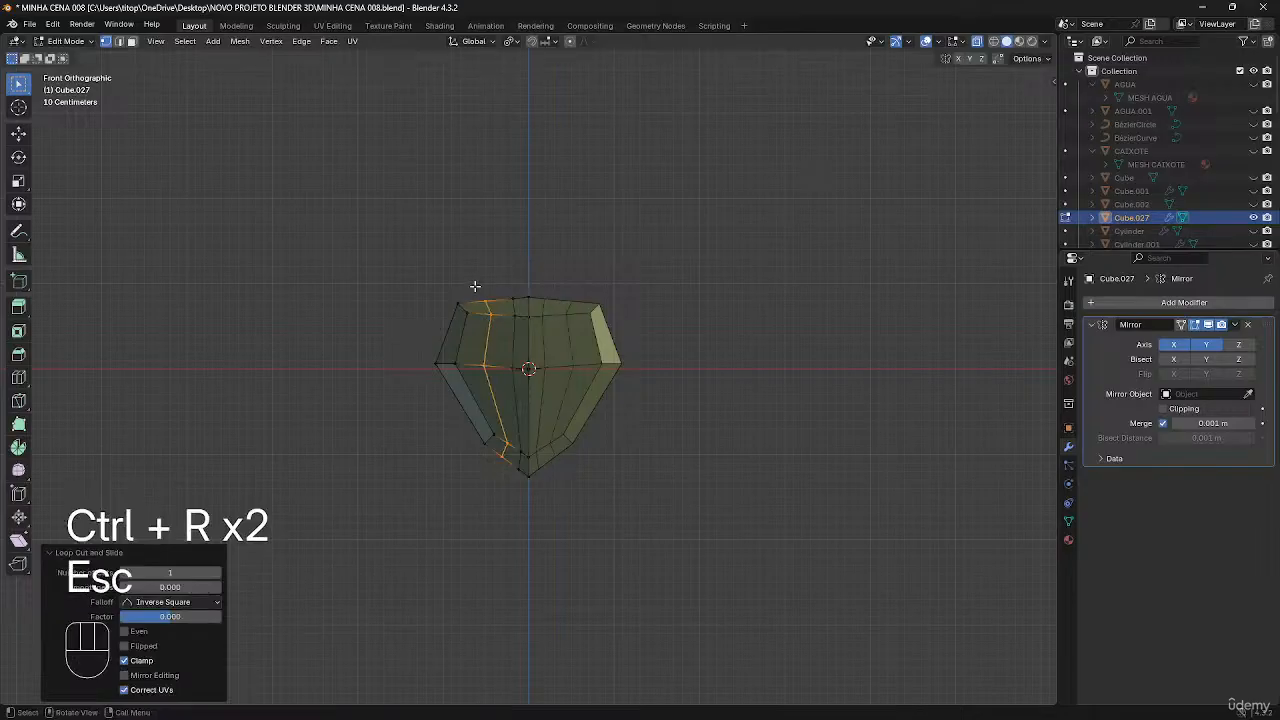
- Raise the new upper vertices into a rounded heart lobe, then lower and rotate the upper outer corner vertices
{"action": "left_click_drag", "start_coordinate": [513, 323], "coordinate": [478, 330]}
{"action": "key", "text": "g"}
{"action": "left_click", "coordinate": [508, 313]}
{"action": "key", "text": "g"}
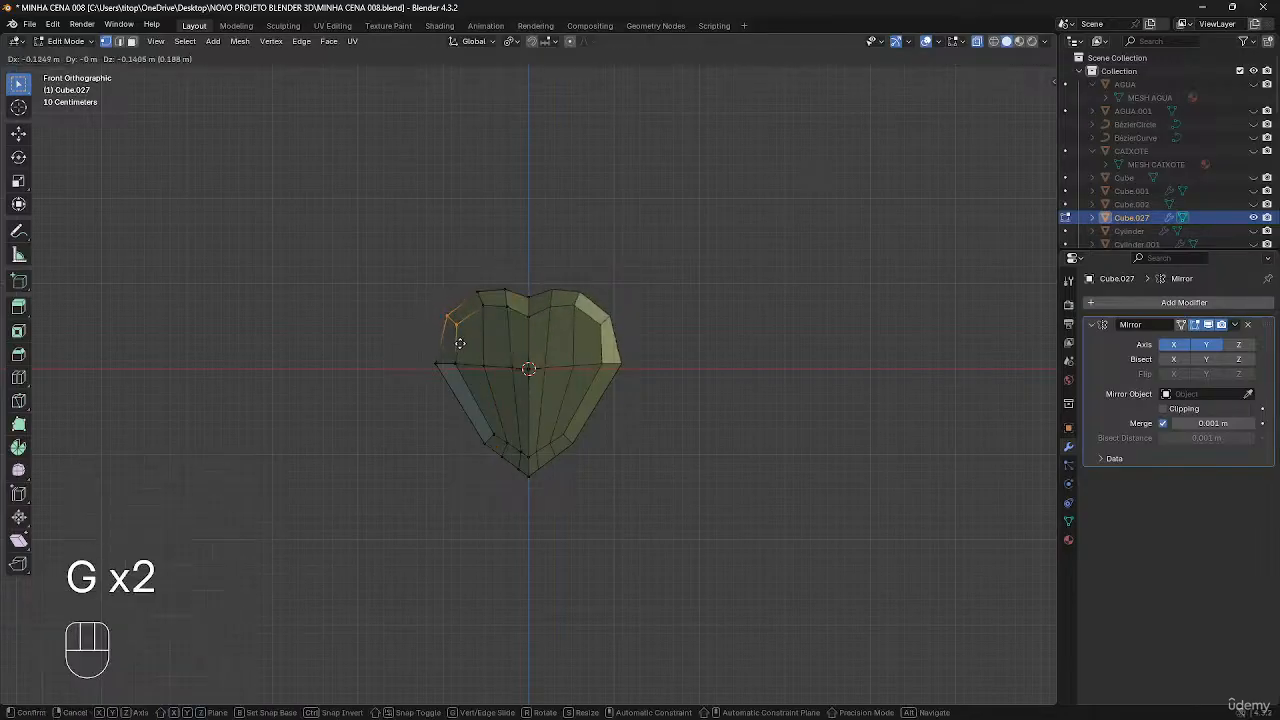
{"action": "left_click", "coordinate": [459, 343]}
{"action": "key", "text": "r"}
{"action": "left_click", "coordinate": [480, 366]}
- Add two horizontal loop cuts to the lower half of the heart, with the lower one centred
{"action": "key", "text": "2"}
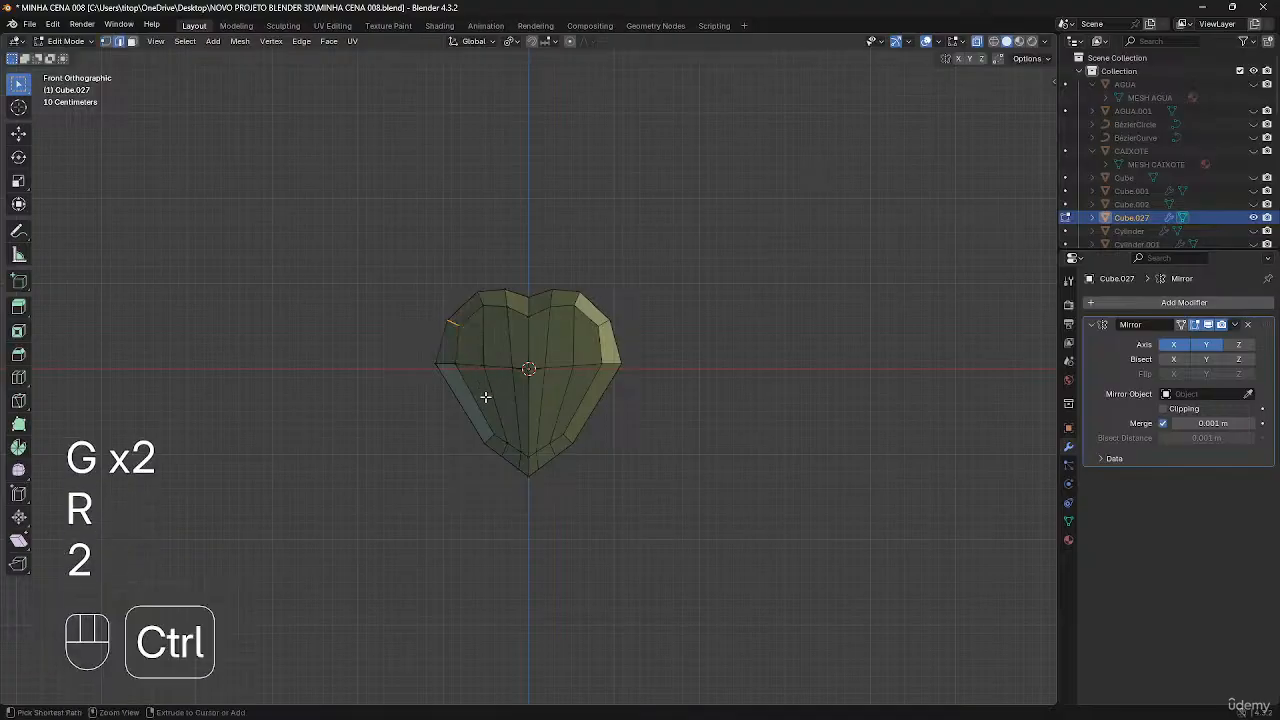
{"action": "key", "text": "ctrl+r"}
{"action": "left_click", "coordinate": [486, 403]}
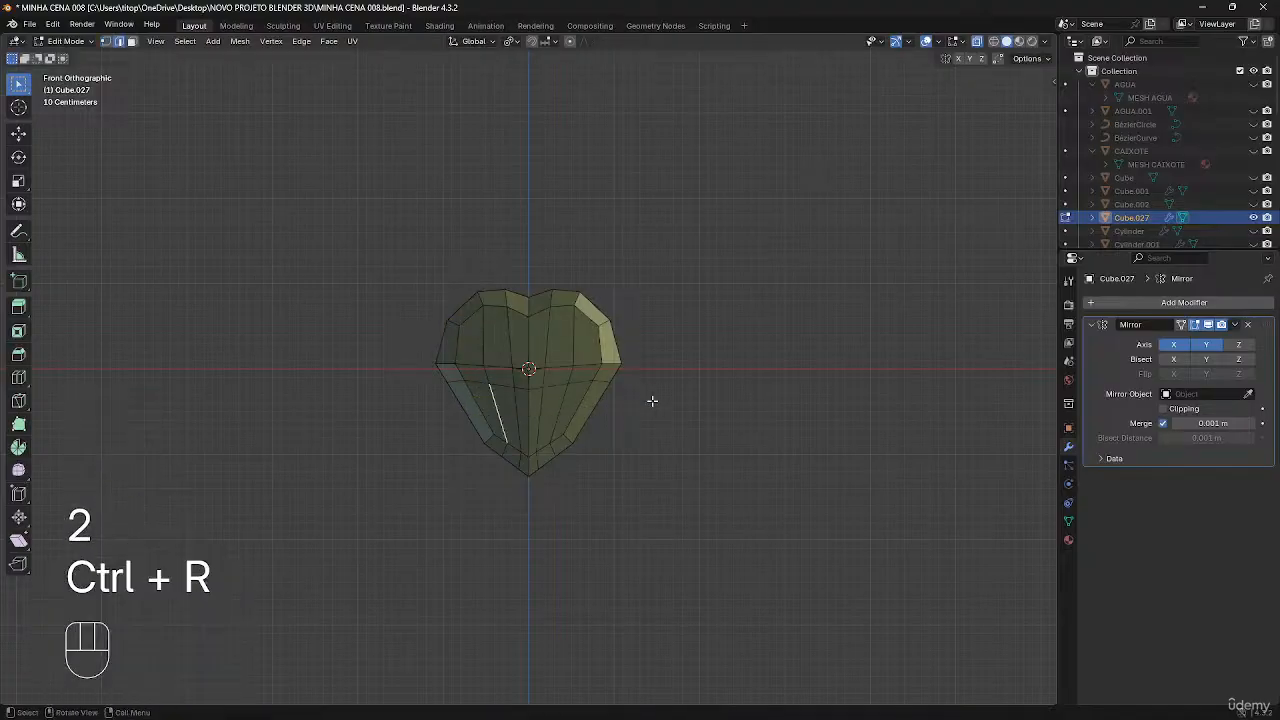
{"action": "key", "text": "ctrl+r"}
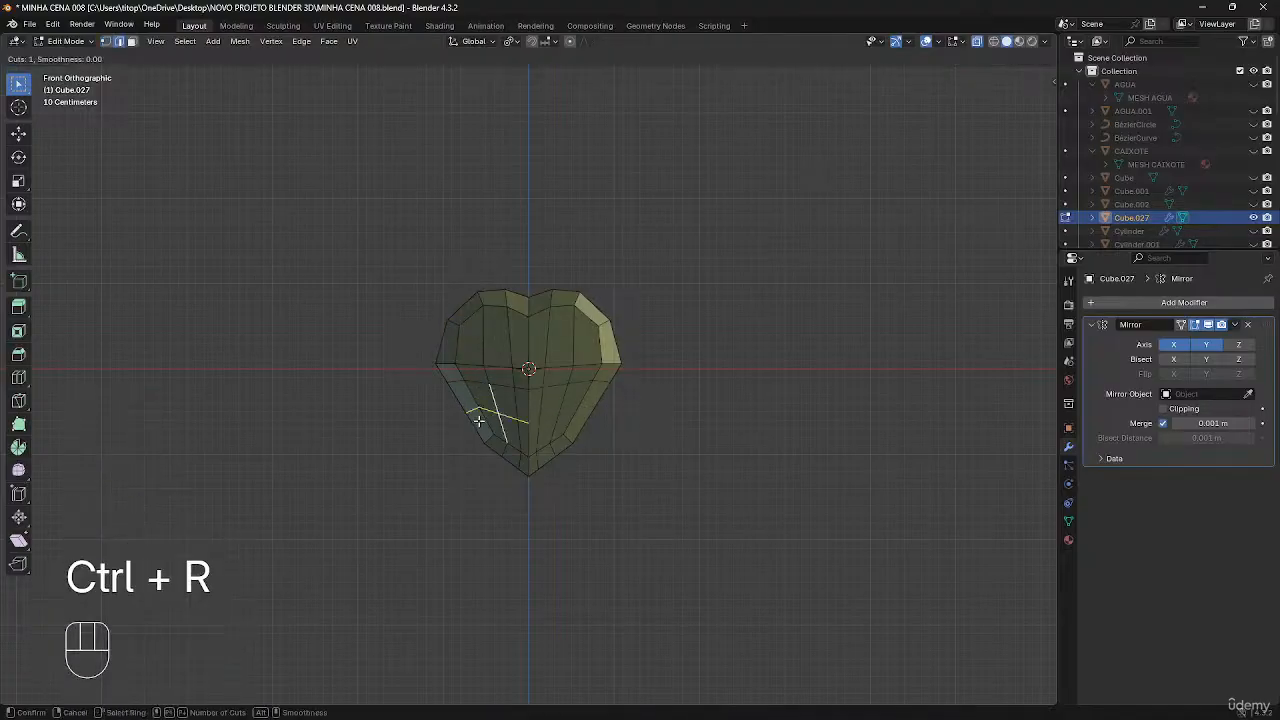
{"action": "left_click", "coordinate": [472, 420]}
{"action": "key", "text": "Escape"}
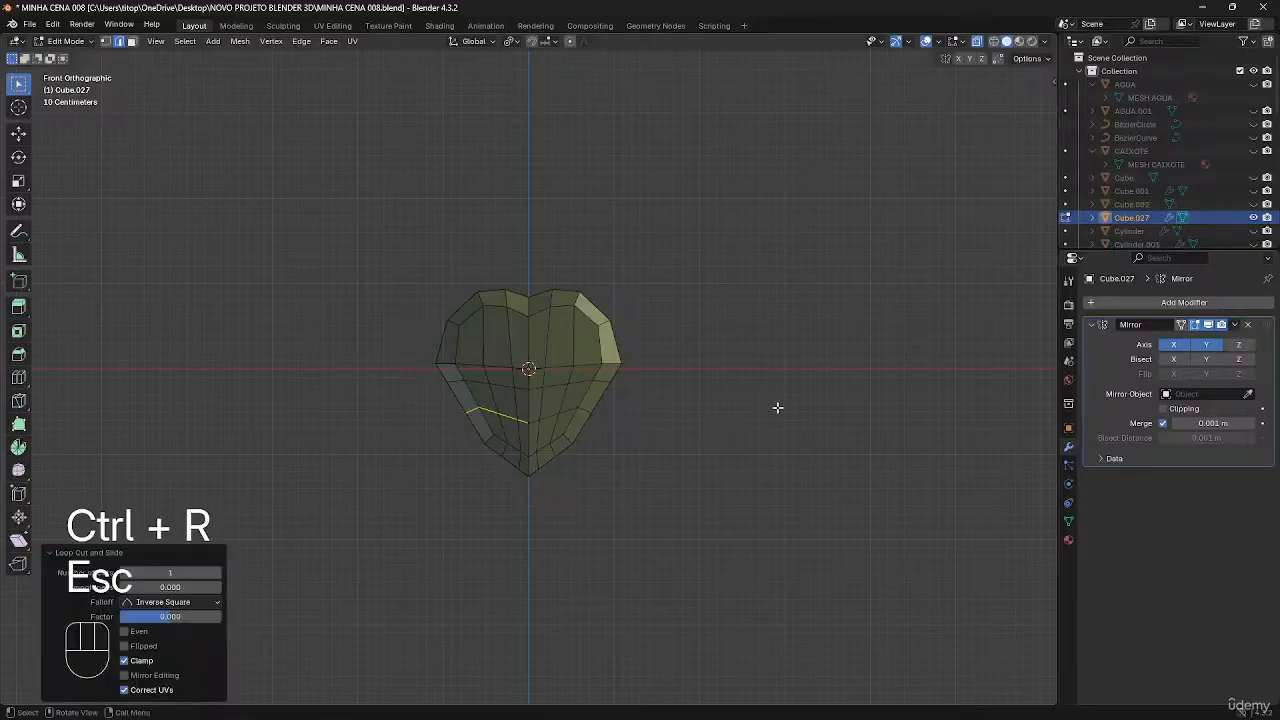
- In vertex select mode, move the vertices of the two new lower loops outward to round the heart's sides
{"action": "key", "text": "1"}
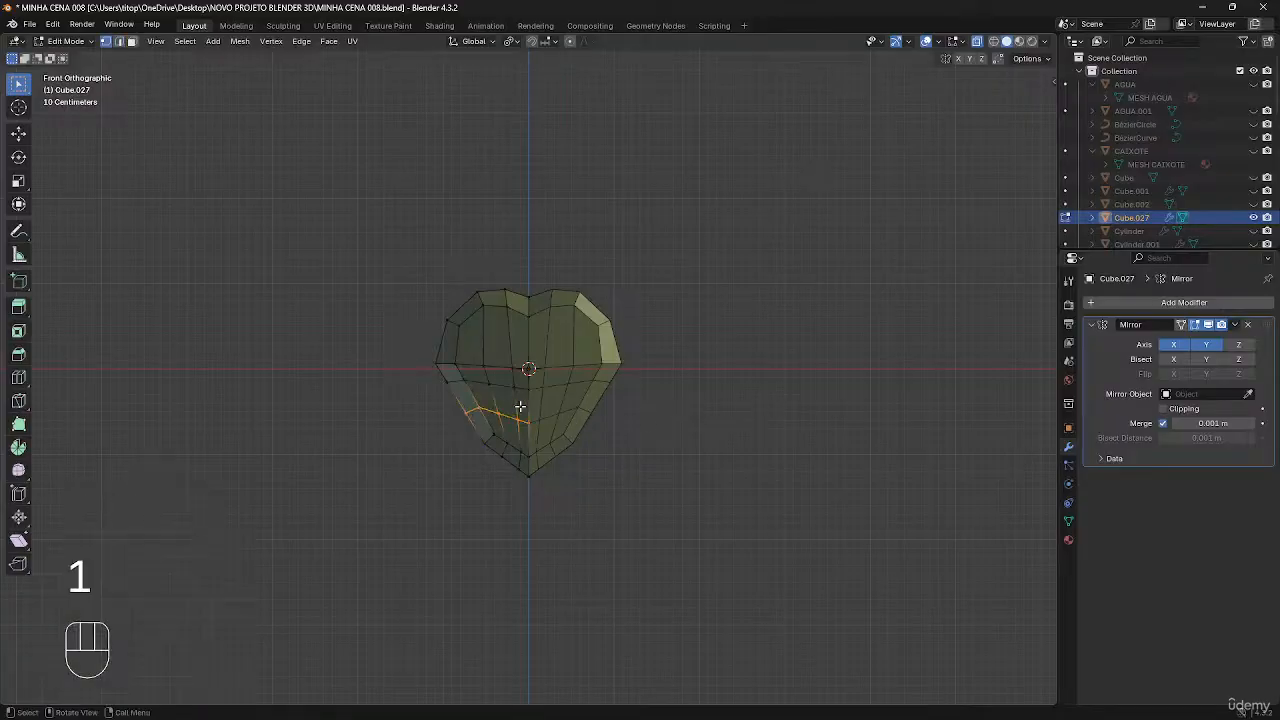
{"action": "key", "text": "g"}
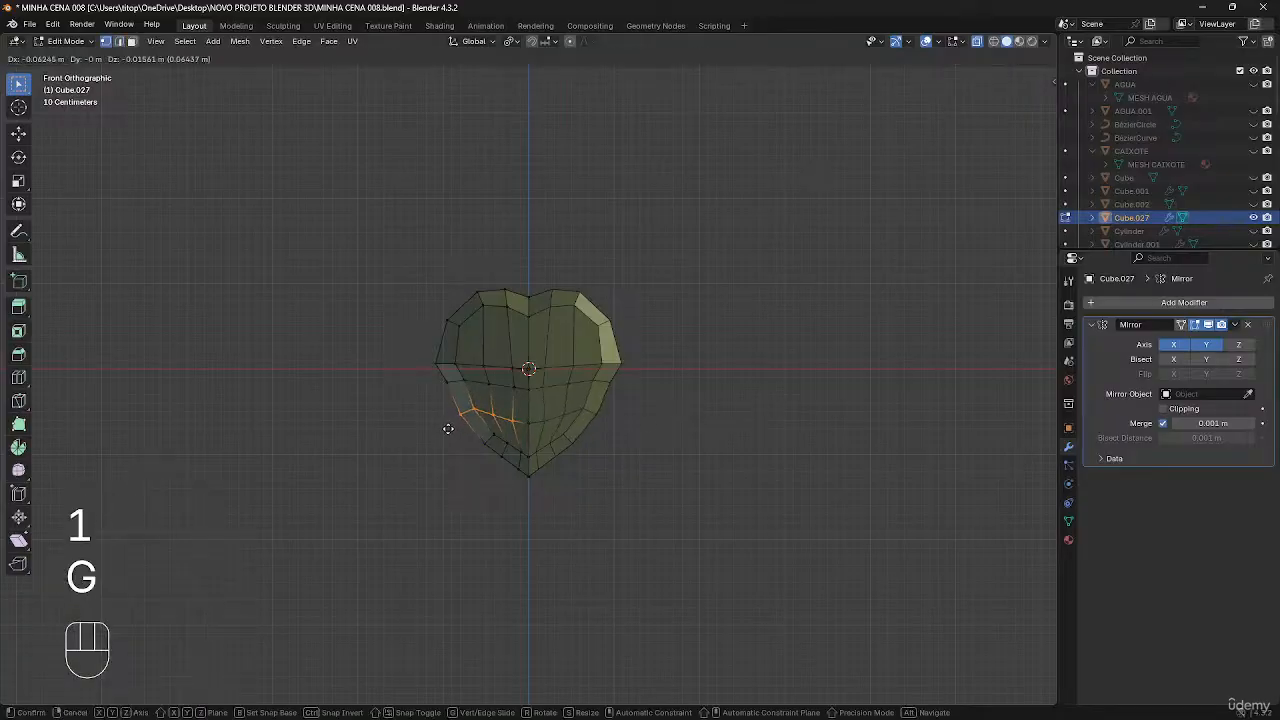
{"action": "left_click", "coordinate": [447, 409]}
{"action": "key", "text": "g"}
- Edge-slide the heart's middle horizontal row of vertices slightly upward to even out its spacing
{"action": "left_click_drag", "start_coordinate": [500, 368], "coordinate": [438, 368]}
{"action": "left_click", "coordinate": [486, 373]}
{"action": "left_click", "coordinate": [519, 356]}
{"action": "key", "text": "g"}
{"action": "key", "text": "g"}
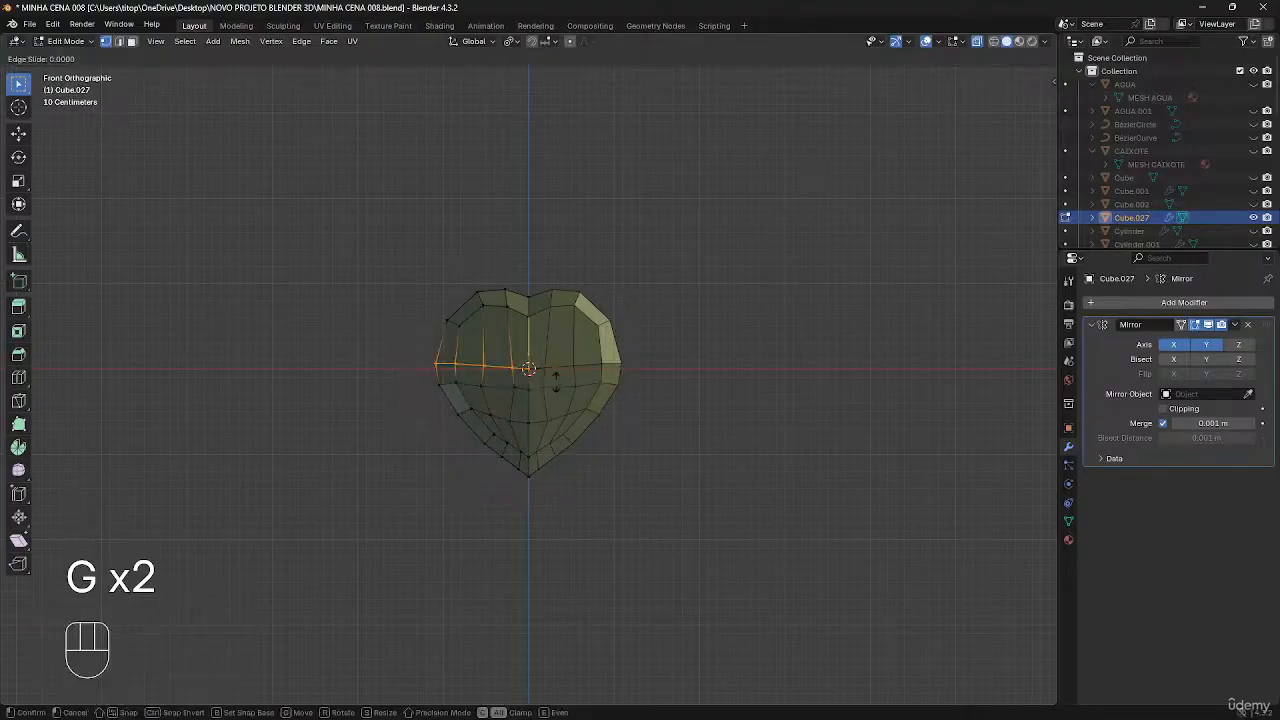
{"action": "left_click", "coordinate": [557, 374]}
{"action": "left_click", "coordinate": [738, 398]}
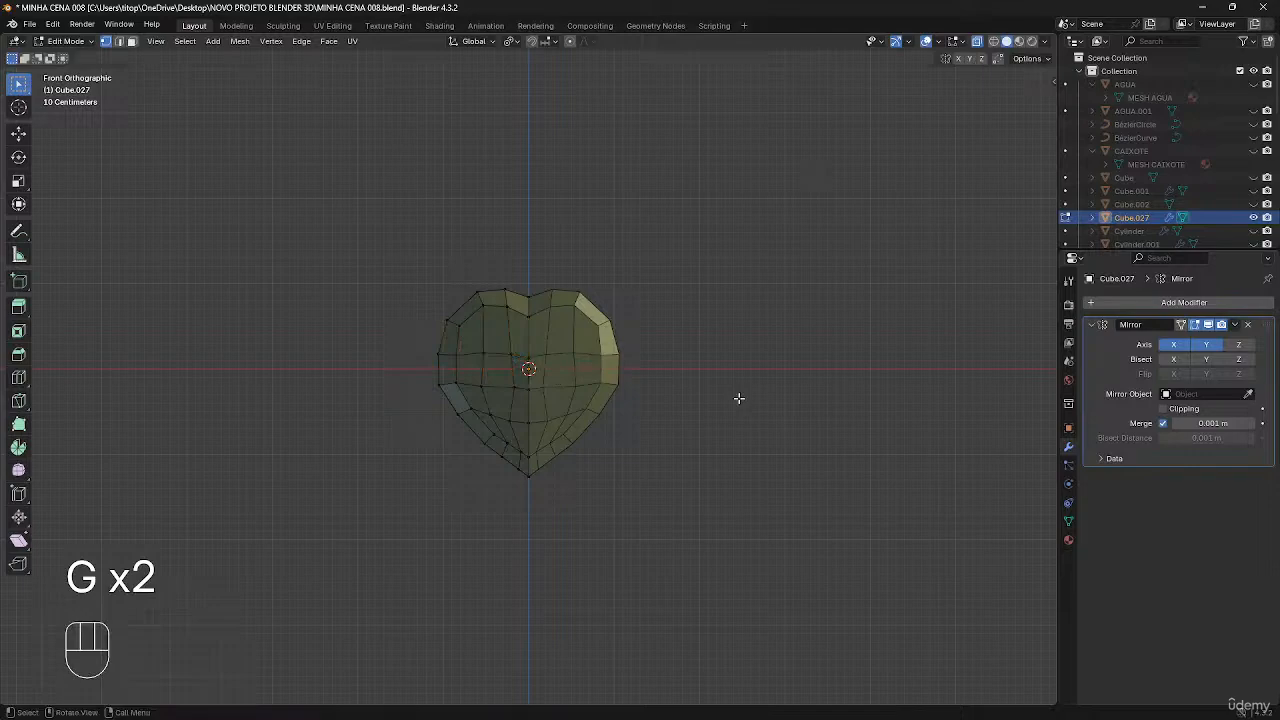
- Move the inner vertex of the heart's lower row slightly toward the centre line
{"action": "left_click", "coordinate": [512, 424]}
{"action": "key", "text": "g"}
{"action": "key", "text": "g"}
{"action": "key", "text": "g"}
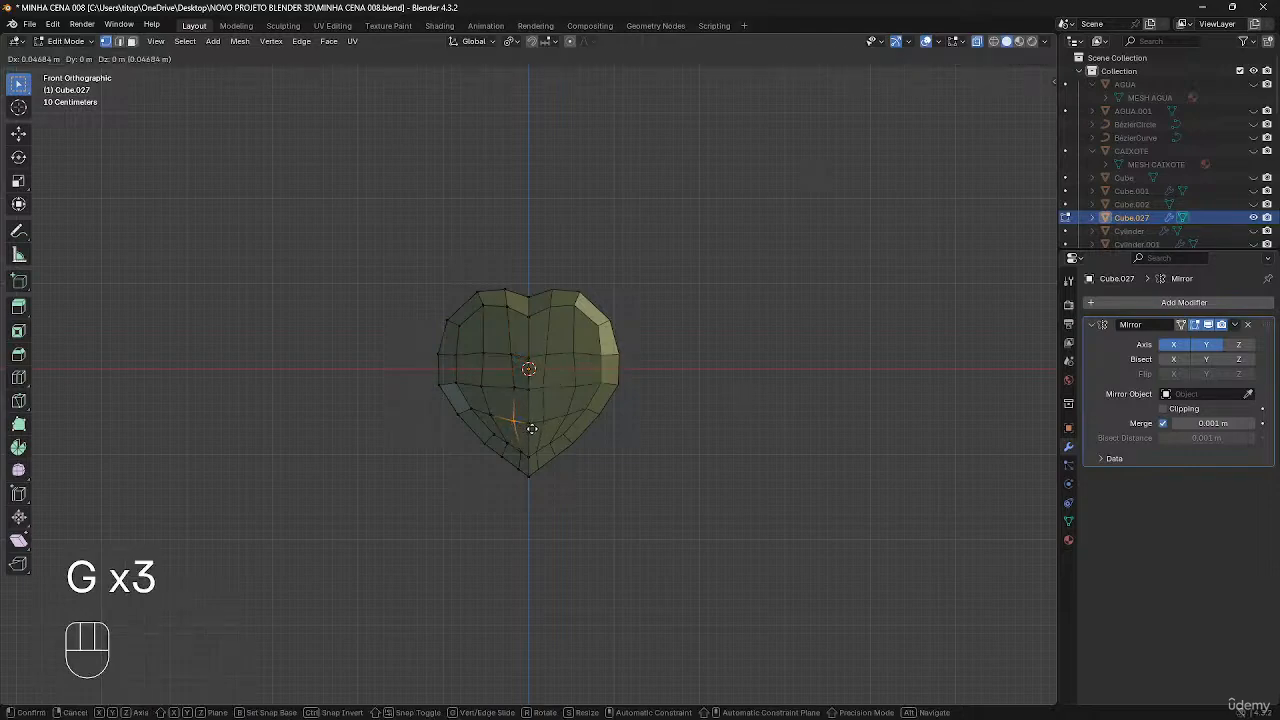
{"action": "left_click", "coordinate": [533, 430]}
{"action": "middle_click_drag", "start_coordinate": [576, 414], "coordinate": [589, 337], "text": "ctrl"}
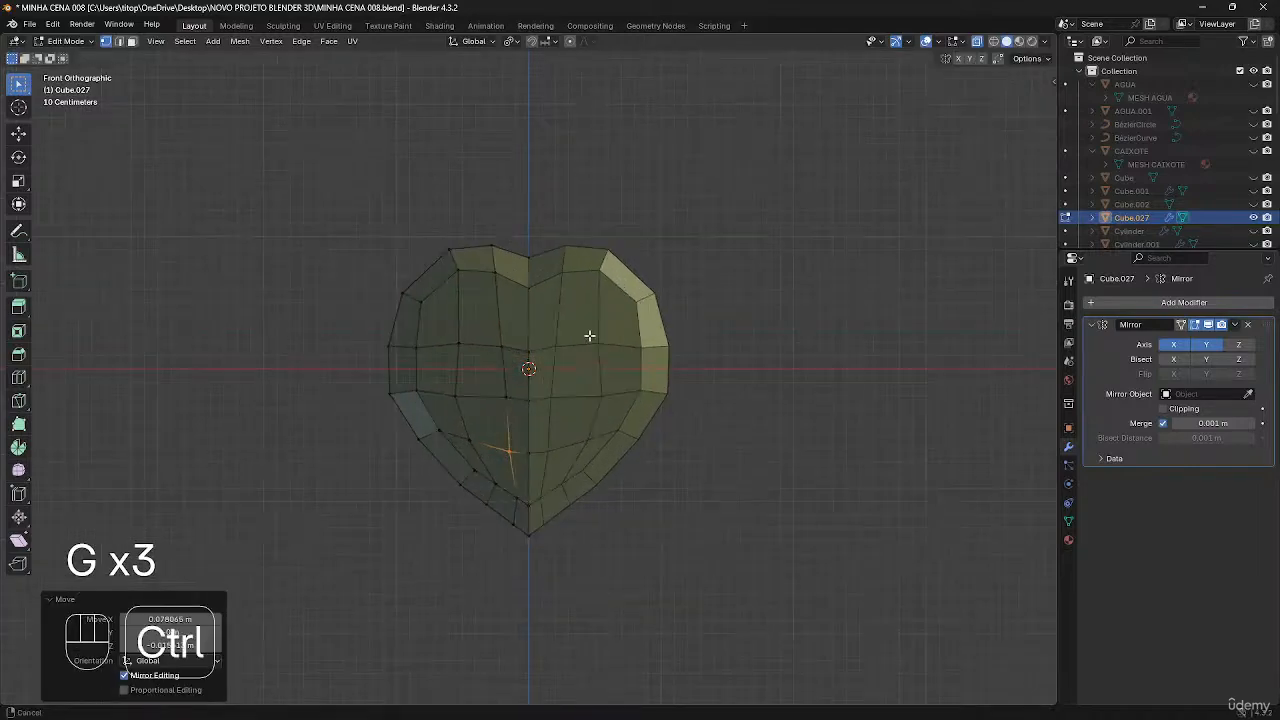
{"action": "key", "text": "z"}
{"action": "key", "text": "a"}
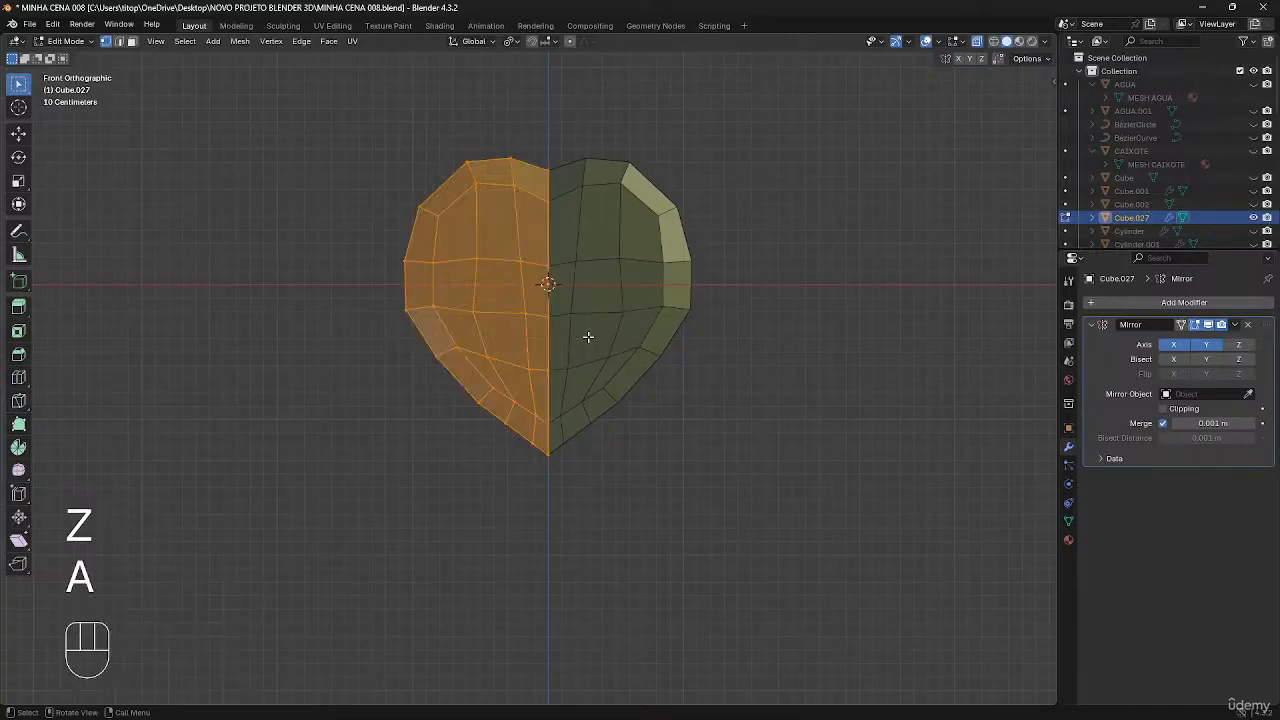
{"action": "key", "text": "2"}
{"action": "left_click", "coordinate": [510, 193], "text": "alt"}
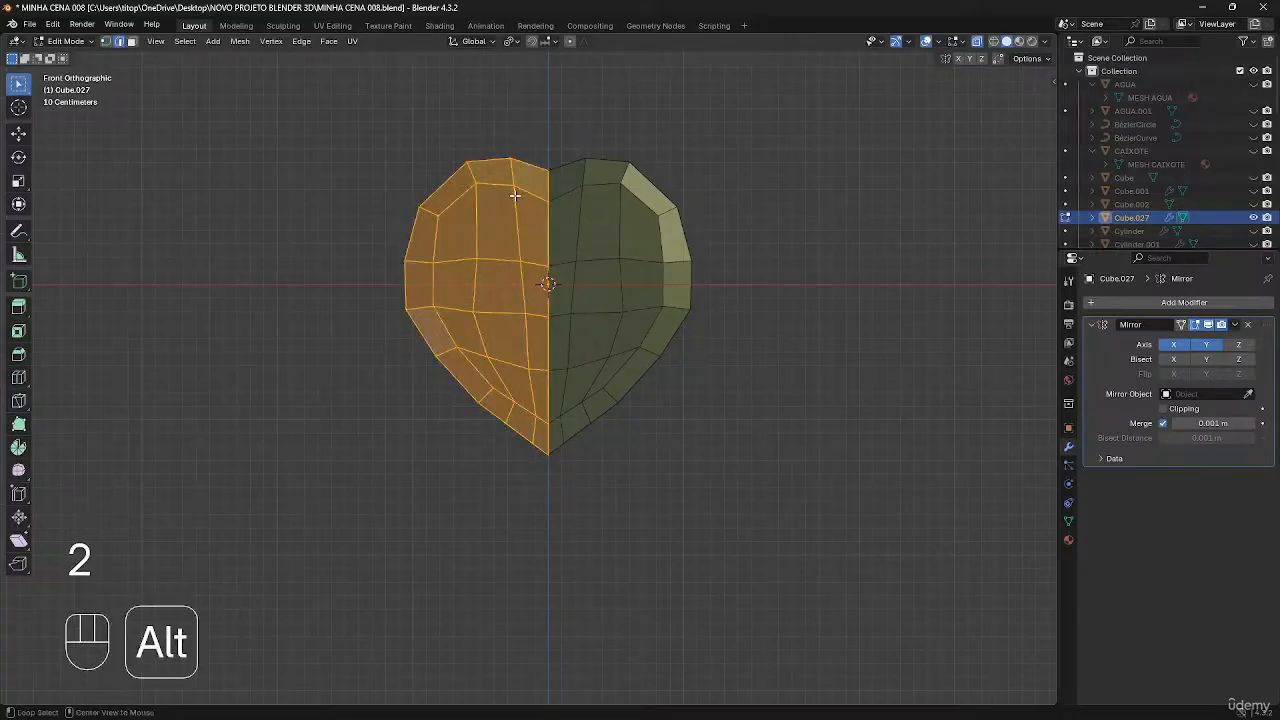
{"action": "key", "text": "1"}
{"action": "left_click_drag", "start_coordinate": [506, 150], "coordinate": [528, 198]}
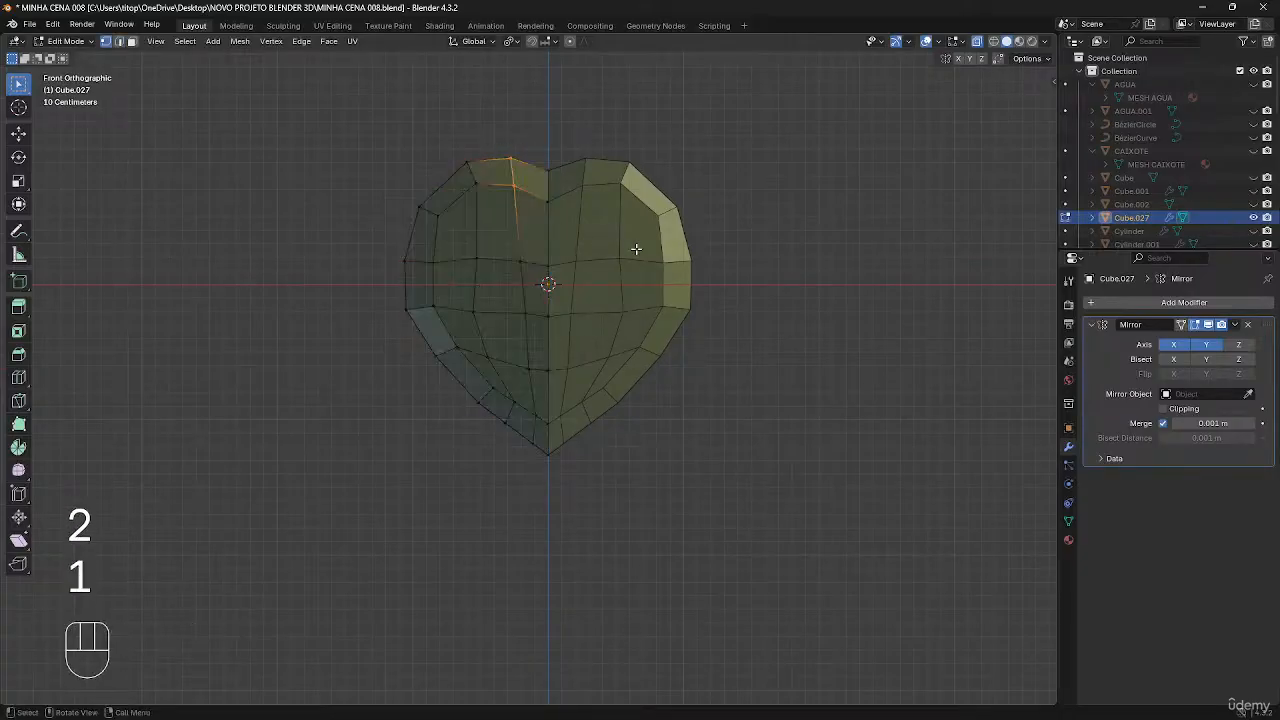
{"action": "key", "text": "g"}
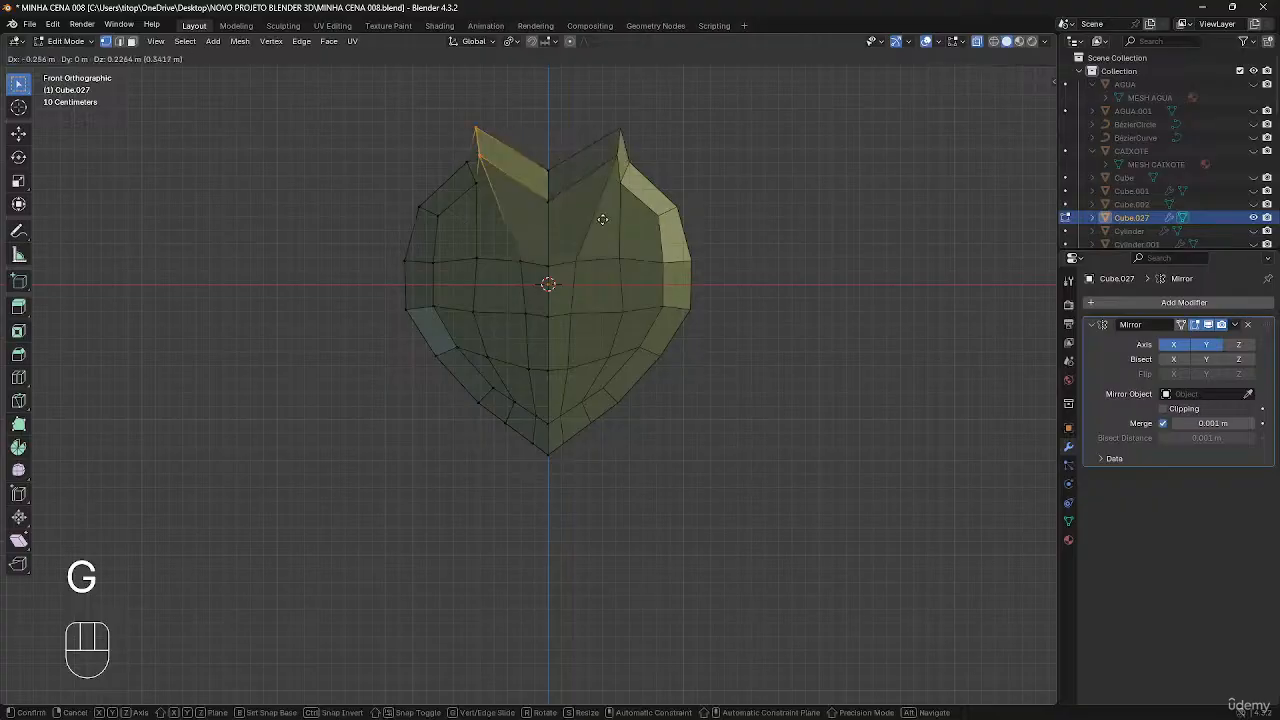
{"action": "key", "text": "Escape"}
{"action": "middle_click_drag", "start_coordinate": [650, 240], "coordinate": [681, 508]}
{"action": "key", "text": "z"}
{"action": "key", "text": "g"}
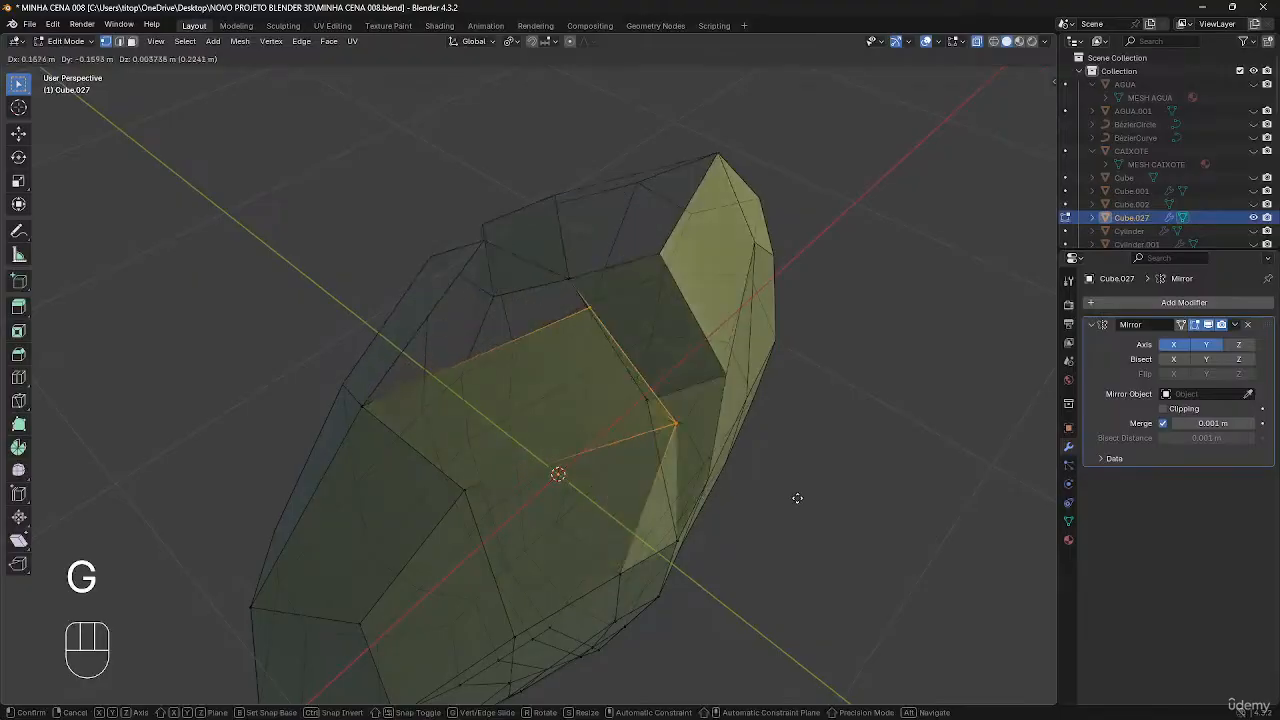
{"action": "key", "text": "Escape"}
- Turn off X-ray display and try an edge slide on the upper inner edge of the heart's left lobe
{"action": "key", "text": "alt+z"}
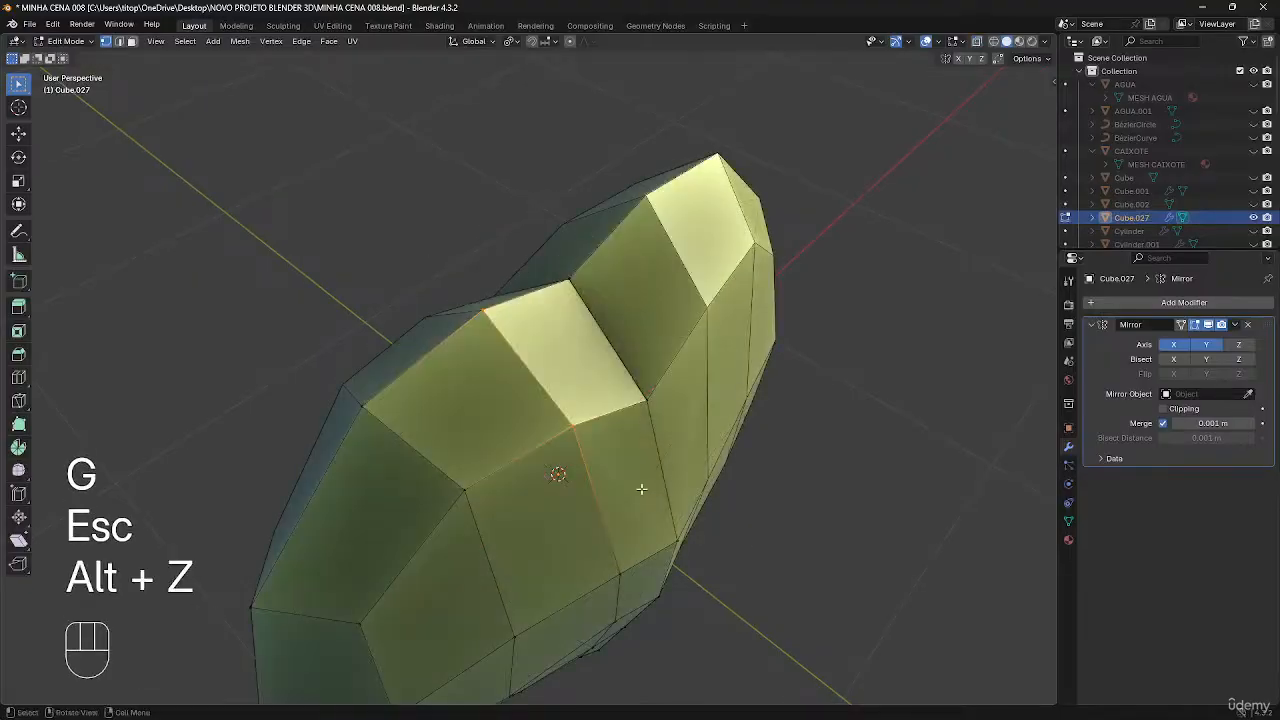
{"action": "middle_click_drag", "start_coordinate": [640, 491], "coordinate": [621, 442]}
{"action": "key", "text": "g"}
{"action": "key", "text": "g"}
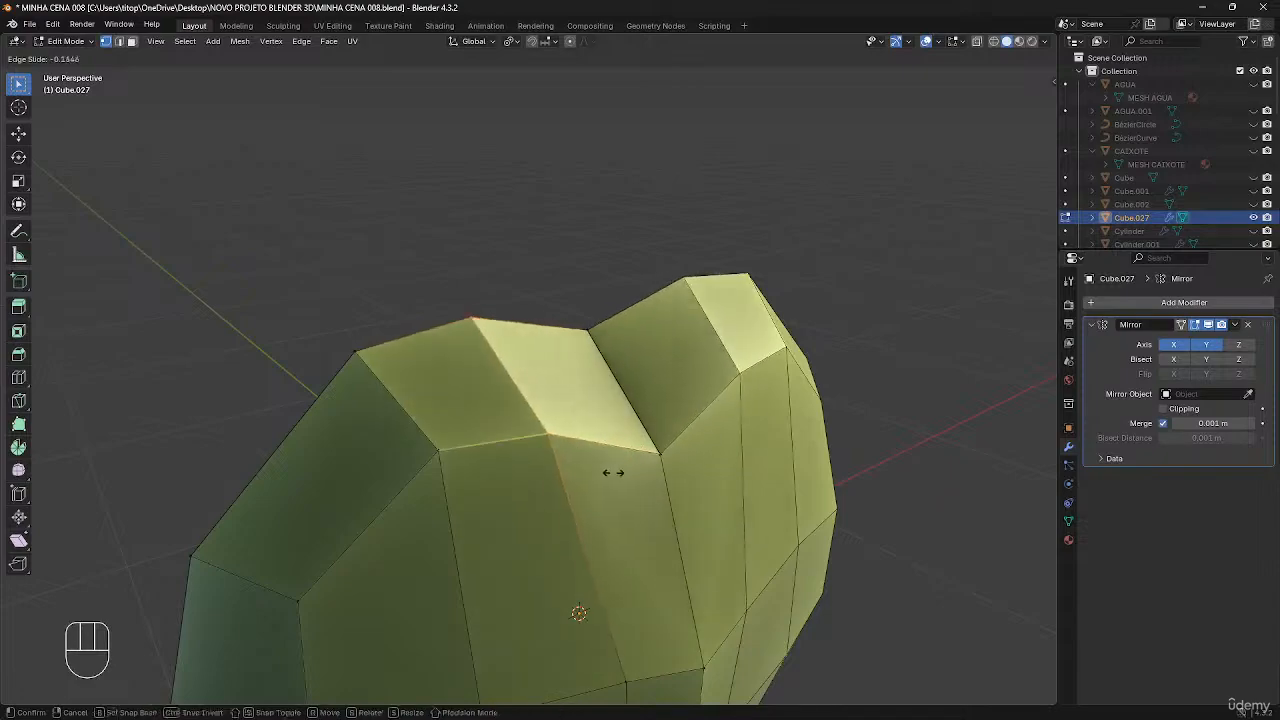
{"action": "key", "text": "Escape"}
{"action": "middle_click_drag", "start_coordinate": [513, 484], "coordinate": [569, 485]}
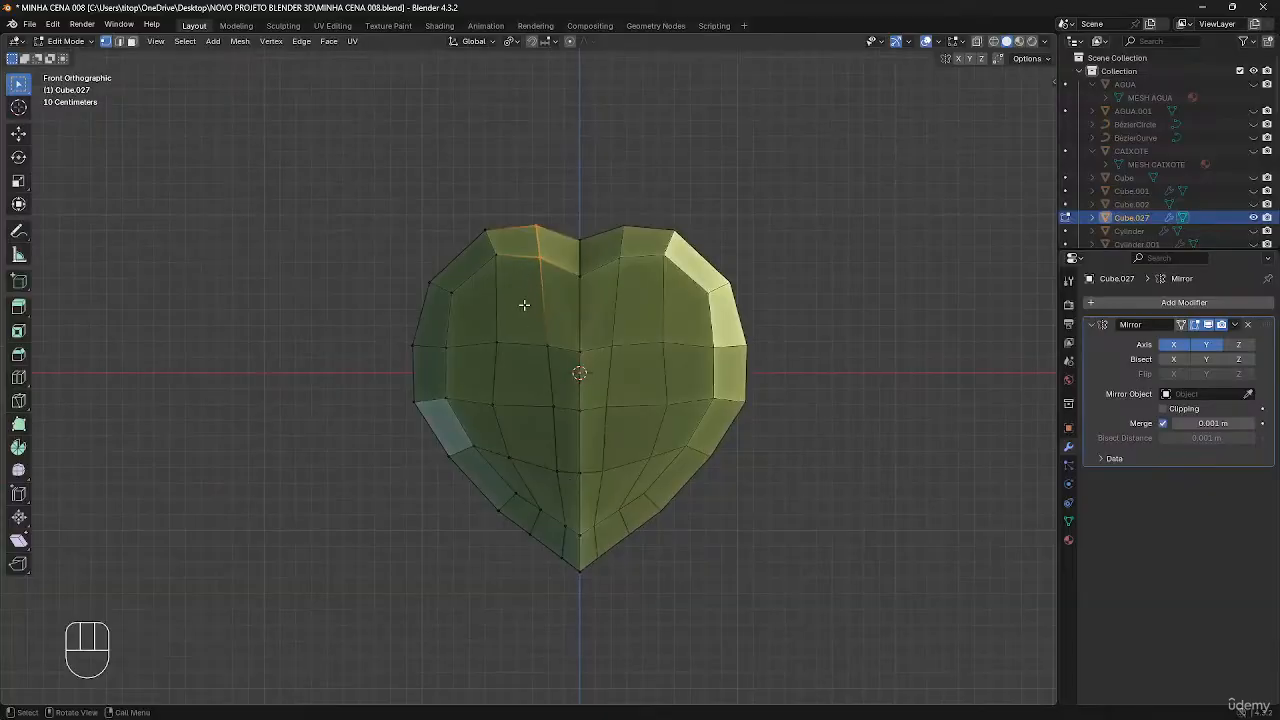
- Move the left half's front vertices in the middle and two lower rows one by one to smooth the vertical edge line
{"action": "left_click", "coordinate": [498, 345]}
{"action": "key", "text": "g"}
{"action": "left_click", "coordinate": [473, 386]}
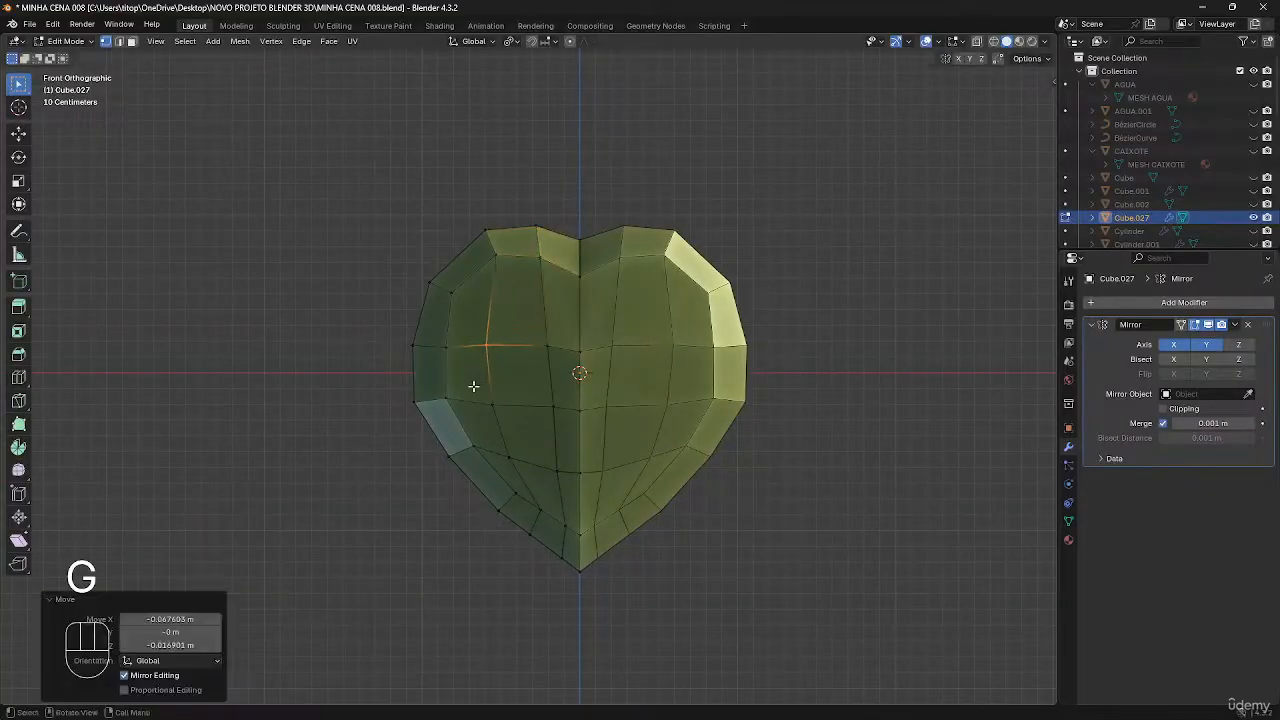
{"action": "left_click_drag", "start_coordinate": [498, 436], "coordinate": [500, 437]}
{"action": "key", "text": "g"}
{"action": "left_click", "coordinate": [503, 434]}
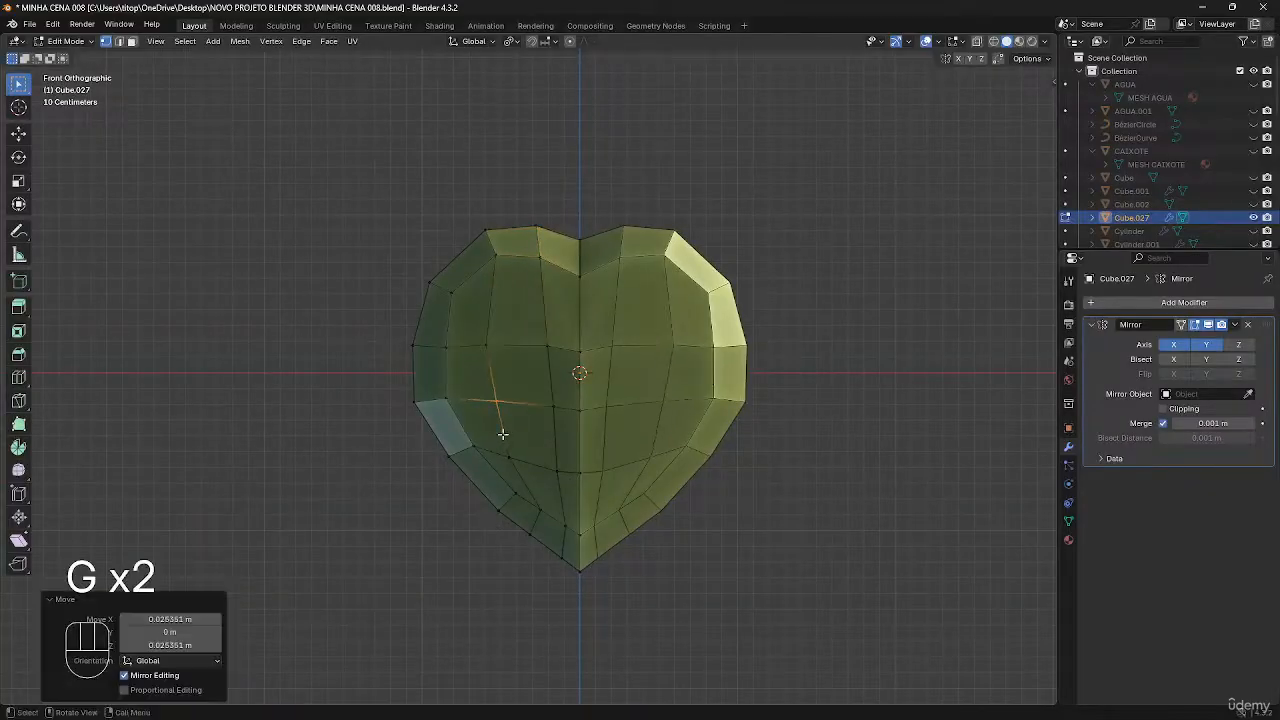
{"action": "left_click_drag", "start_coordinate": [535, 479], "coordinate": [536, 480]}
{"action": "key", "text": "g"}
{"action": "left_click", "coordinate": [556, 496]}
- In vertex select mode, move the middle row's inner front vertex slightly outward from the centre line
{"action": "key", "text": "2"}
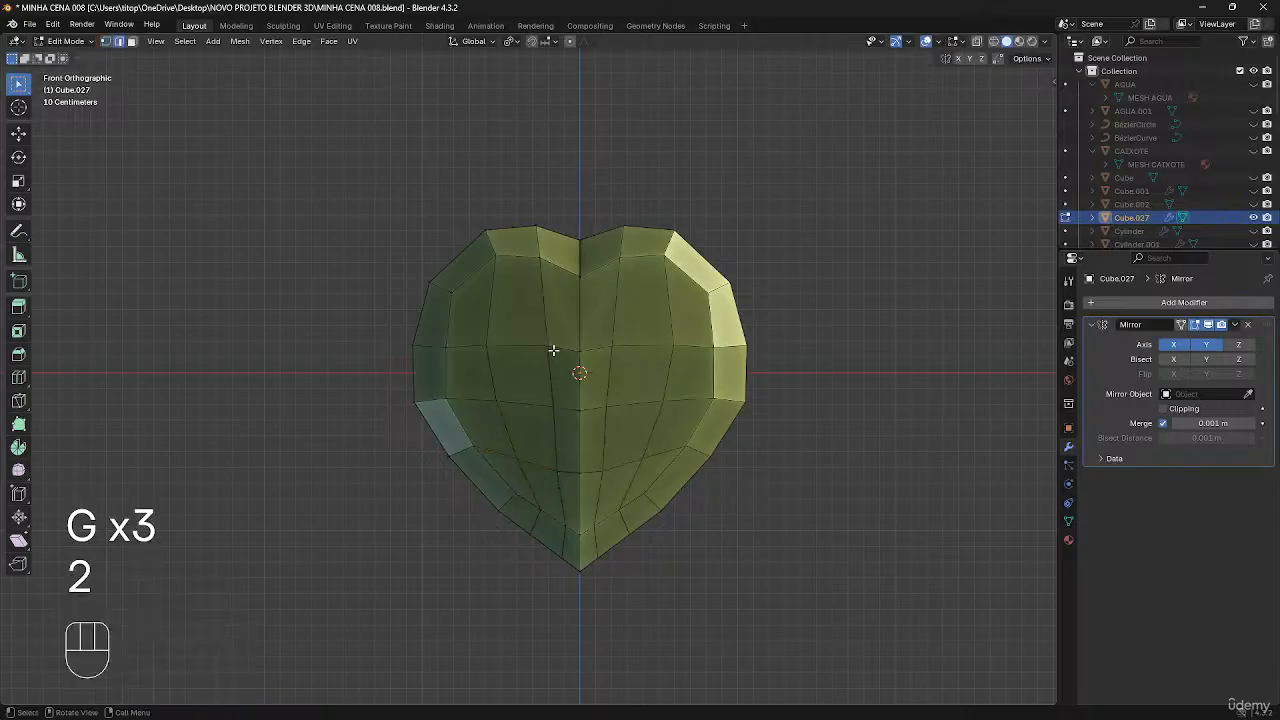
{"action": "key", "text": "1"}
{"action": "key", "text": "g"}
{"action": "left_click", "coordinate": [540, 351]}
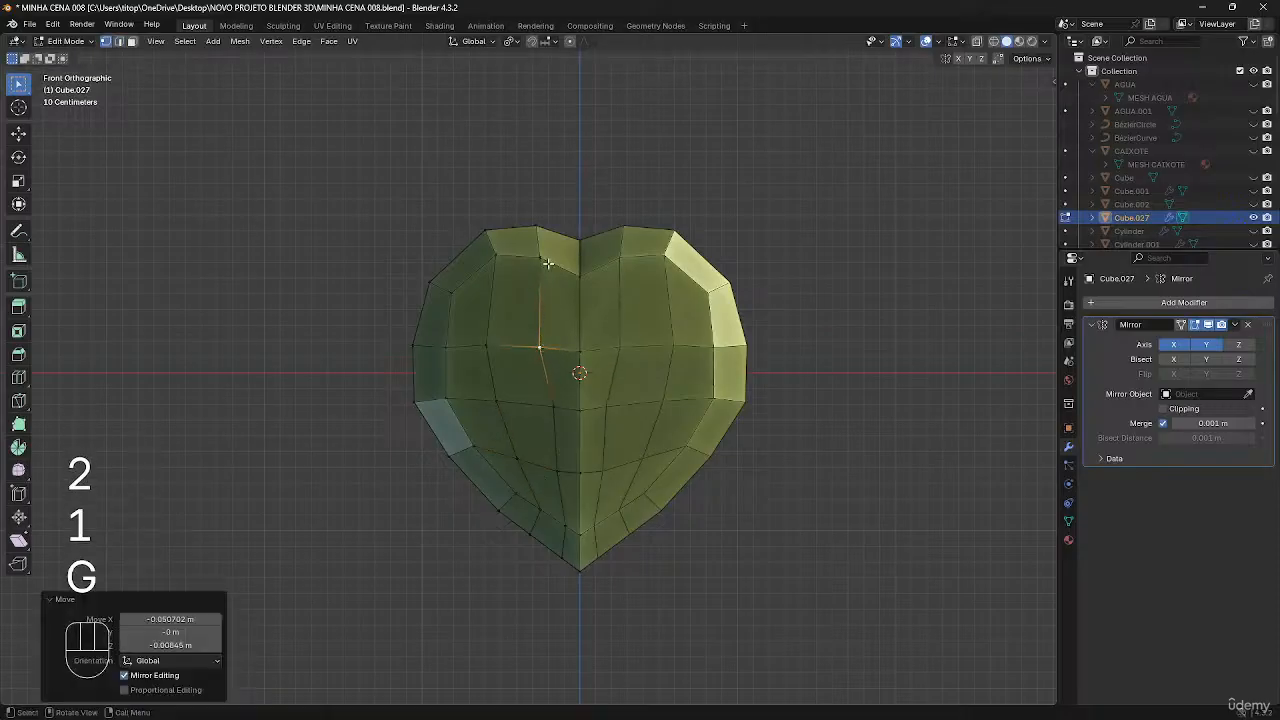
- Adjust the left lobe's top vertices, lowering the two on the upper rim and raising the inner one on the front face
{"action": "left_click", "coordinate": [536, 226]}
{"action": "key", "text": "g"}
{"action": "left_click", "coordinate": [560, 231]}
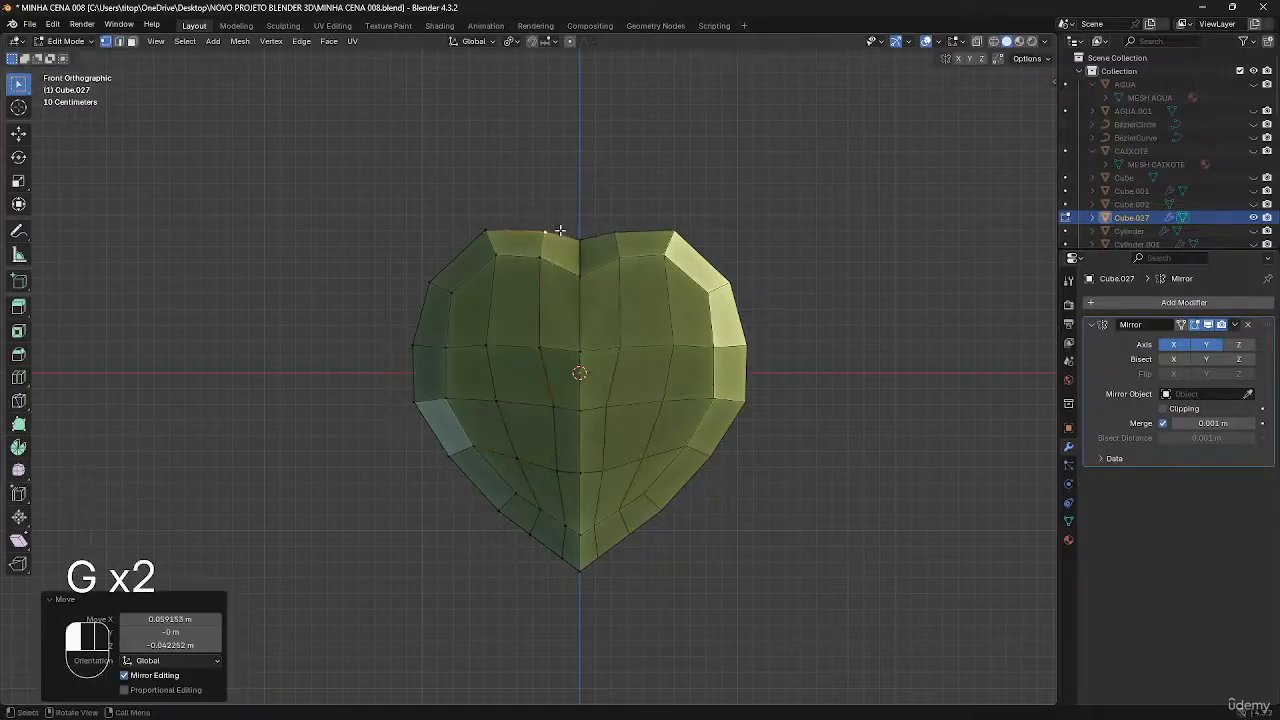
{"action": "left_click", "coordinate": [537, 261]}
{"action": "key", "text": "g"}
{"action": "left_click", "coordinate": [535, 259]}
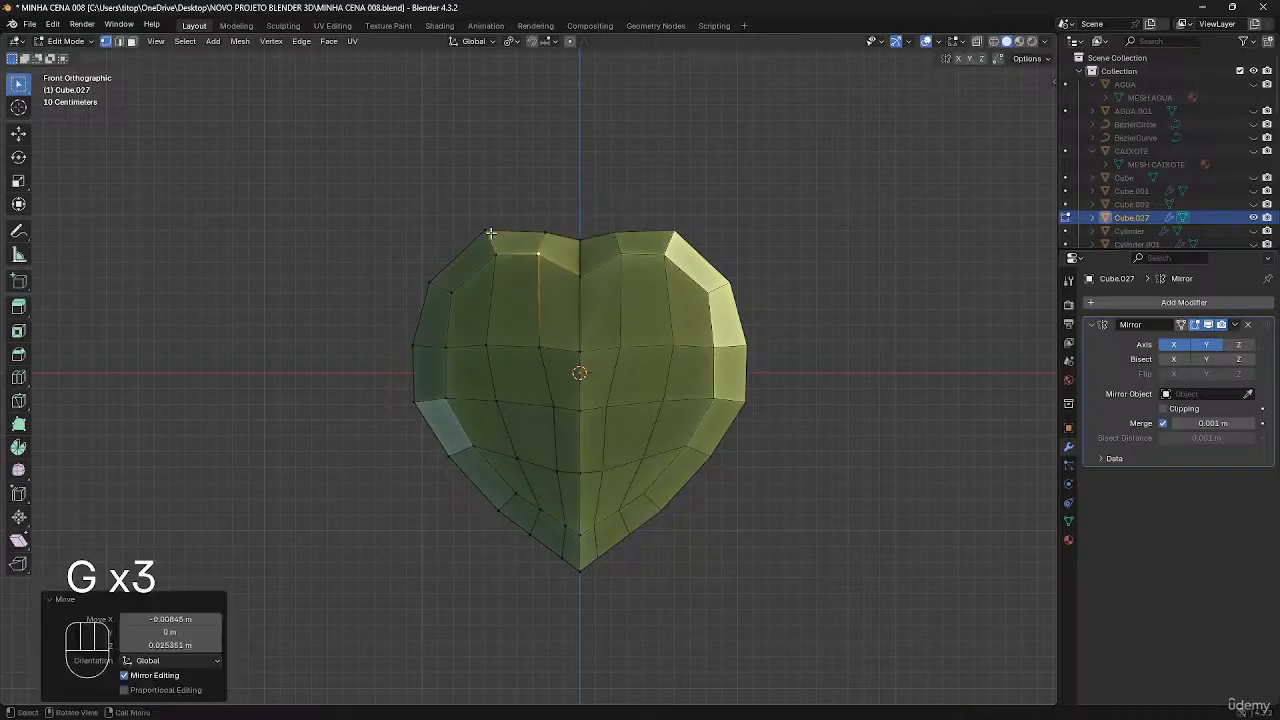
{"action": "left_click", "coordinate": [488, 234]}
{"action": "key", "text": "g"}
{"action": "left_click", "coordinate": [490, 238]}
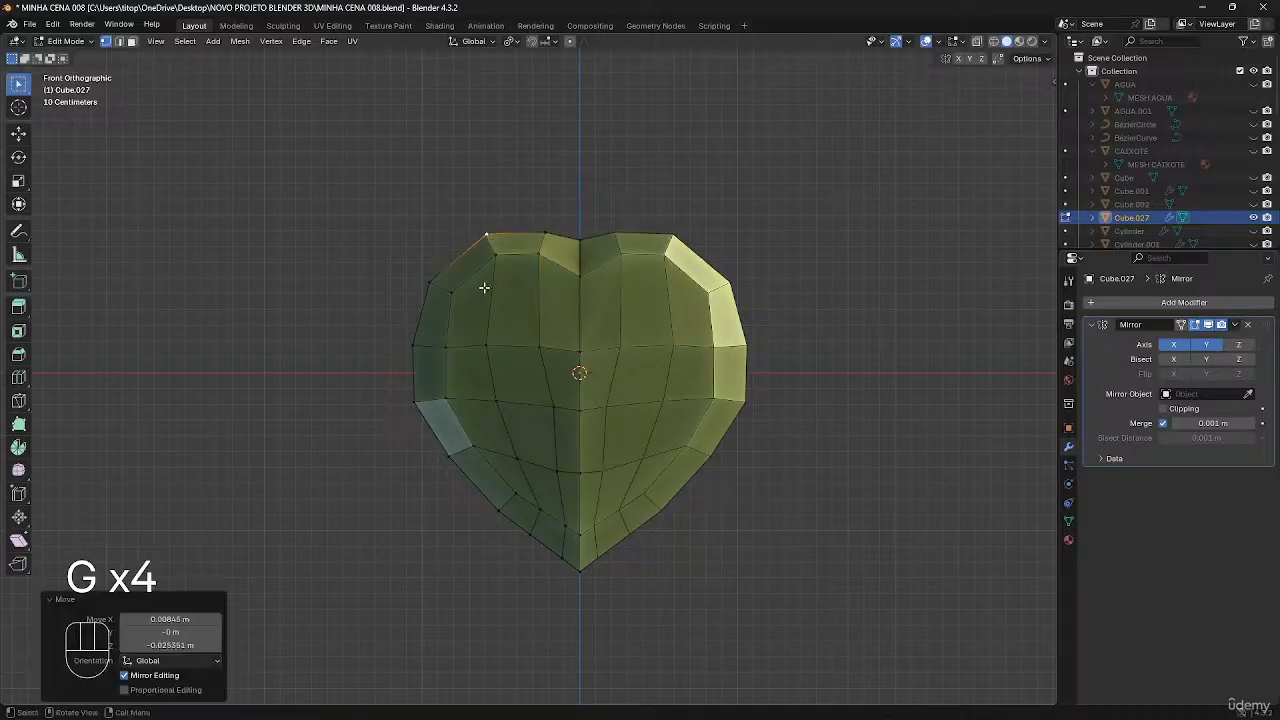
- Vertex-slide the two centre-line vertices at the heart's top notch downward to deepen the cleft, and return to Object Mode
{"action": "key", "text": "2"}
{"action": "key", "text": "1"}
{"action": "key", "text": "g"}
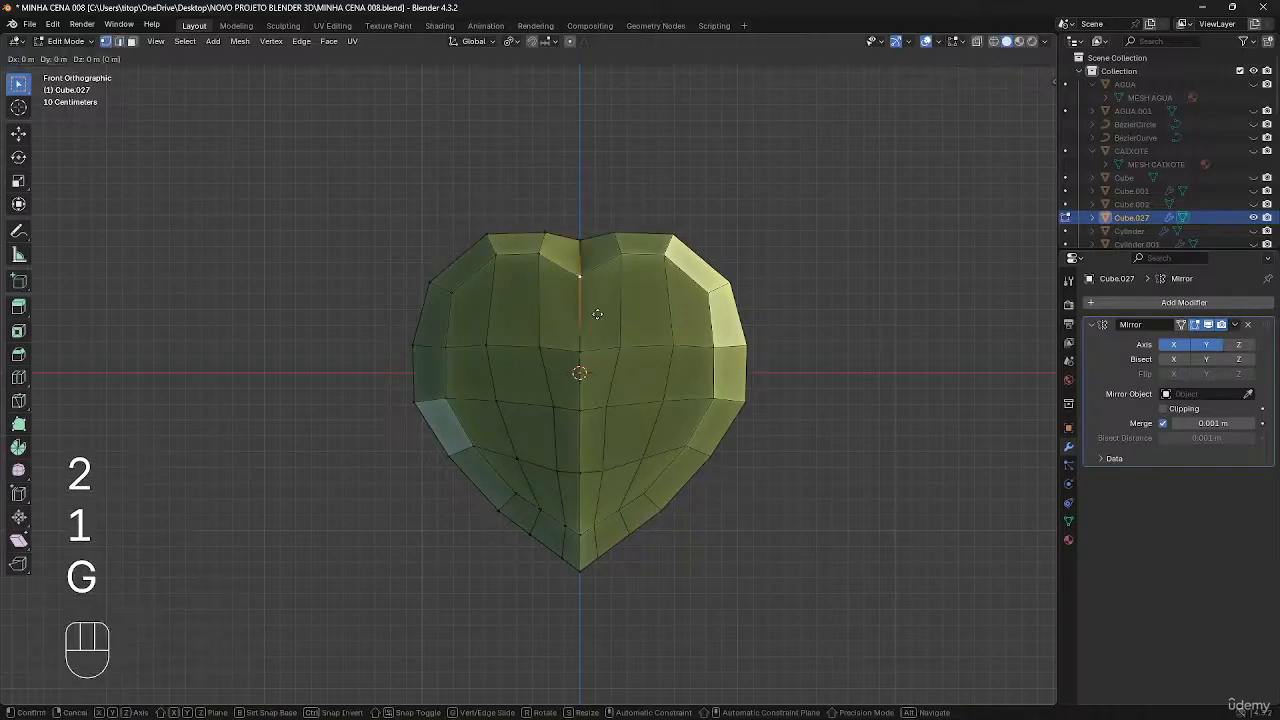
{"action": "key", "text": "g"}
{"action": "left_click", "coordinate": [597, 326]}
{"action": "key", "text": "g"}
{"action": "key", "text": "g"}
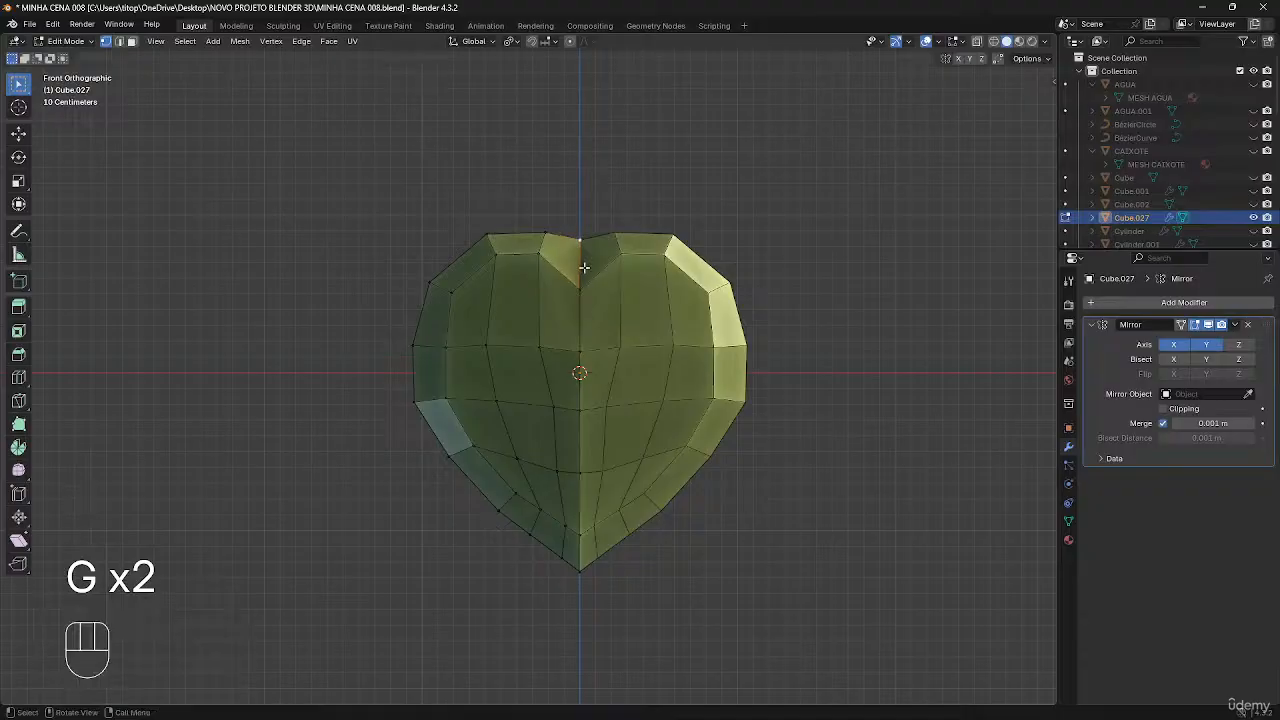
{"action": "left_click", "coordinate": [581, 293]}
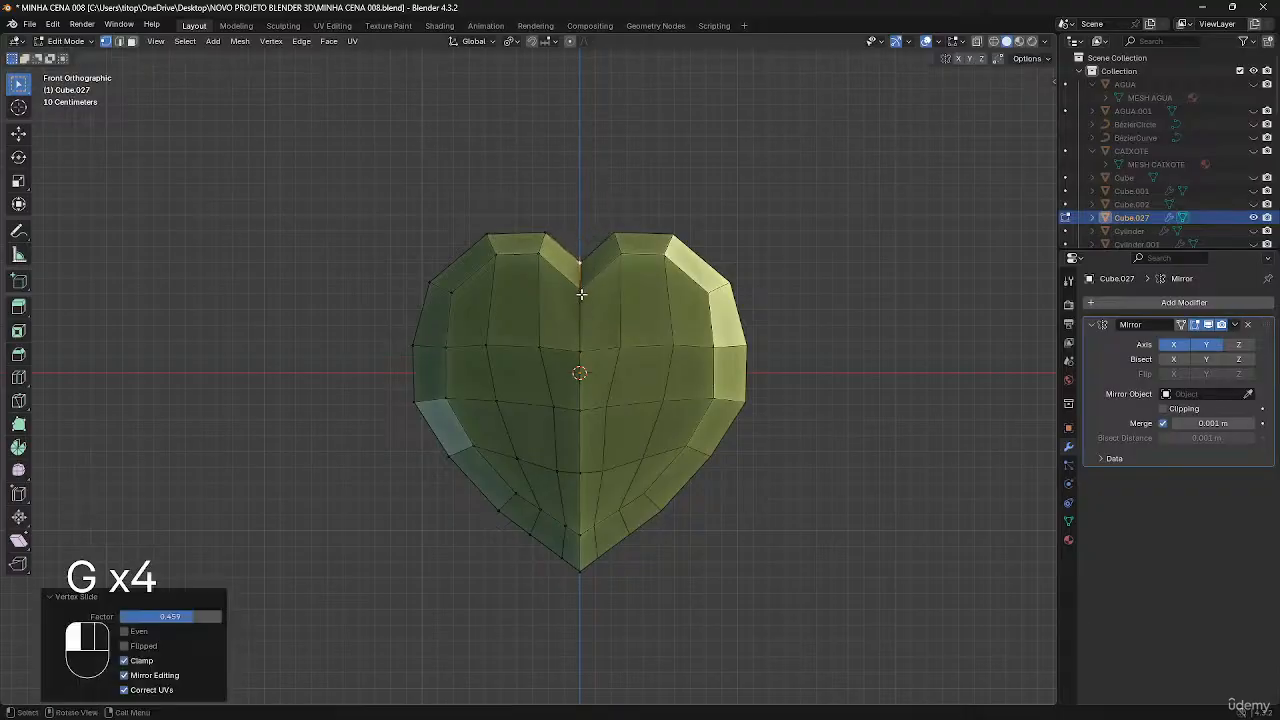
{"action": "key", "text": "Tab"}
{"action": "middle_click_drag", "start_coordinate": [694, 443], "coordinate": [674, 462]}
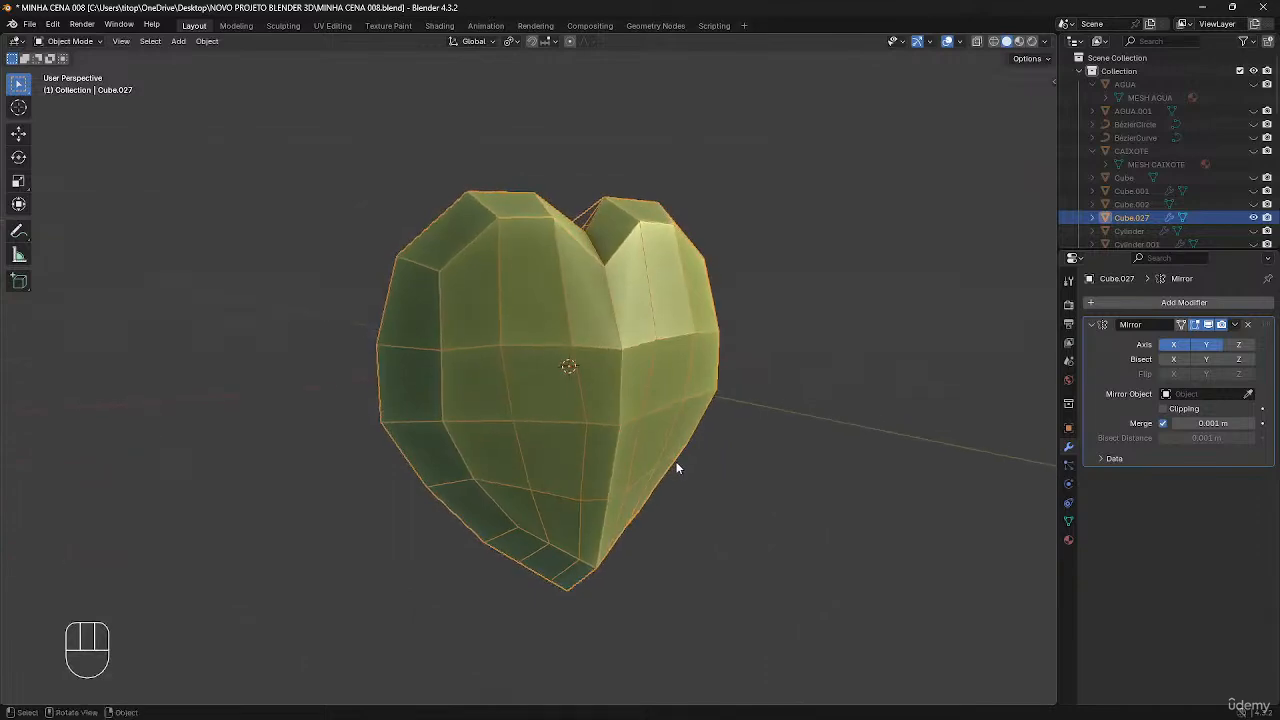
{"action": "key", "text": "t"}
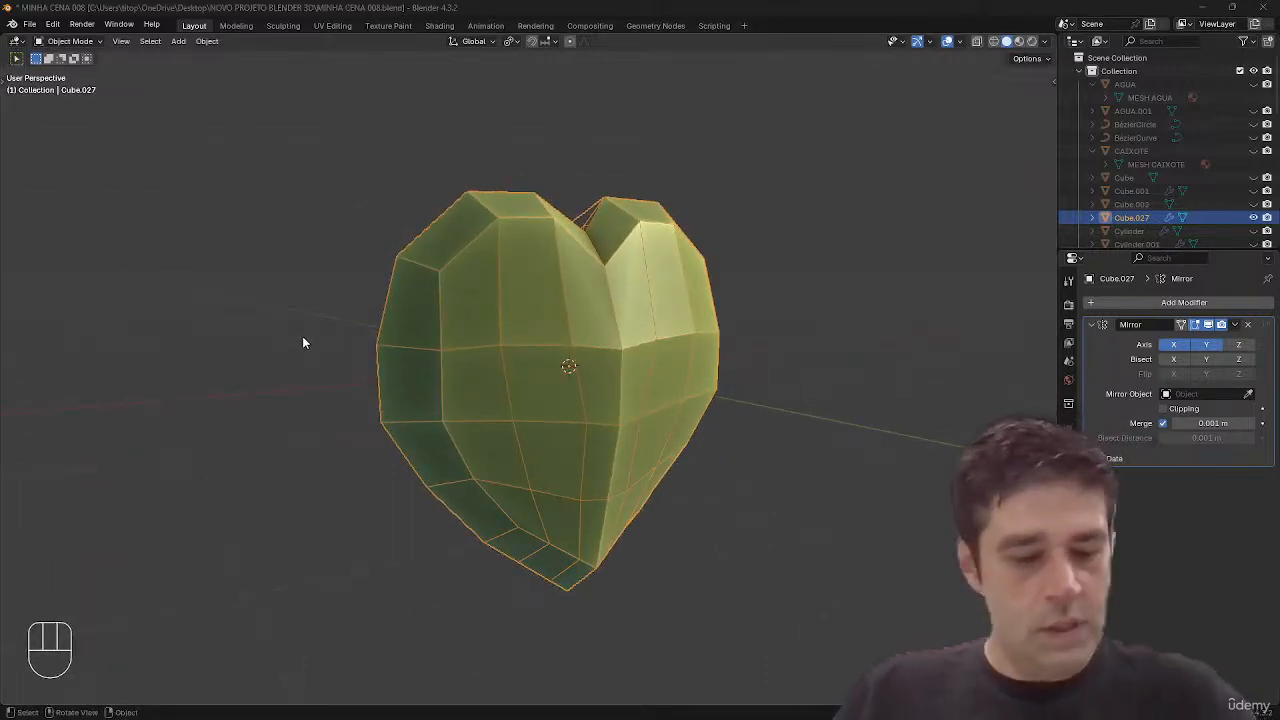
{"action": "middle_click_drag", "start_coordinate": [300, 340], "coordinate": [326, 360]}
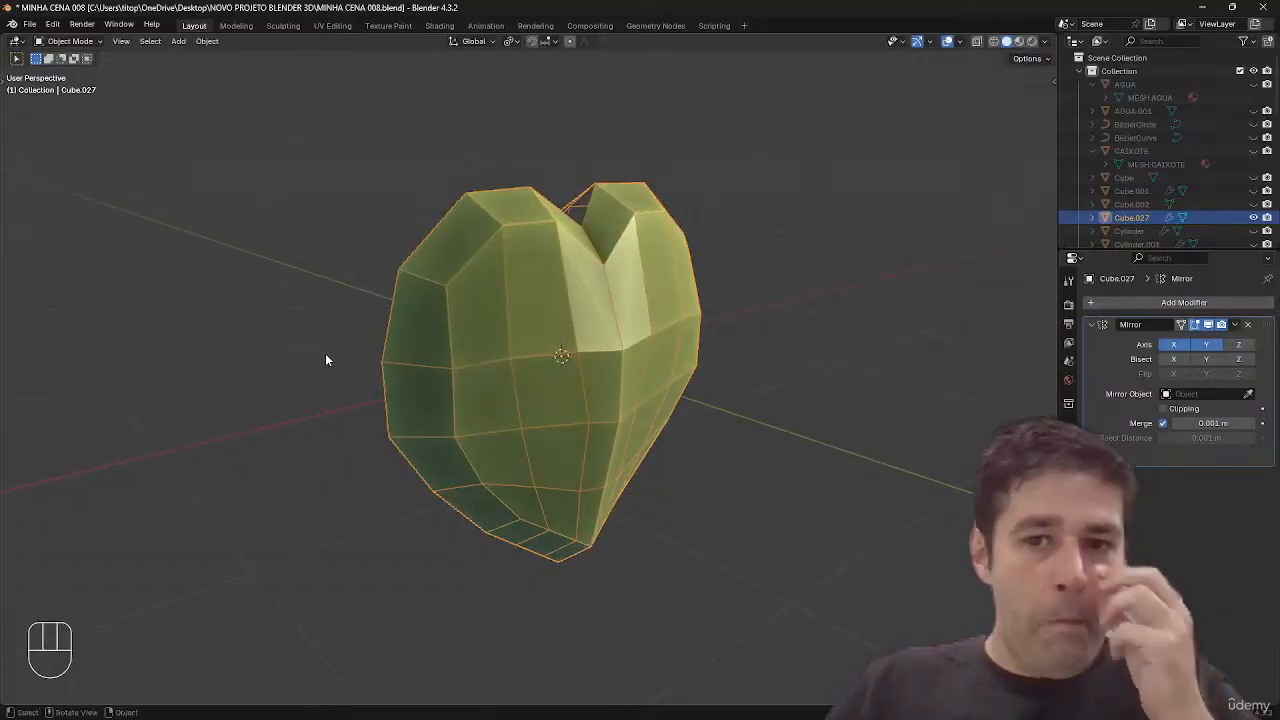
{"action": "key", "text": "t"}
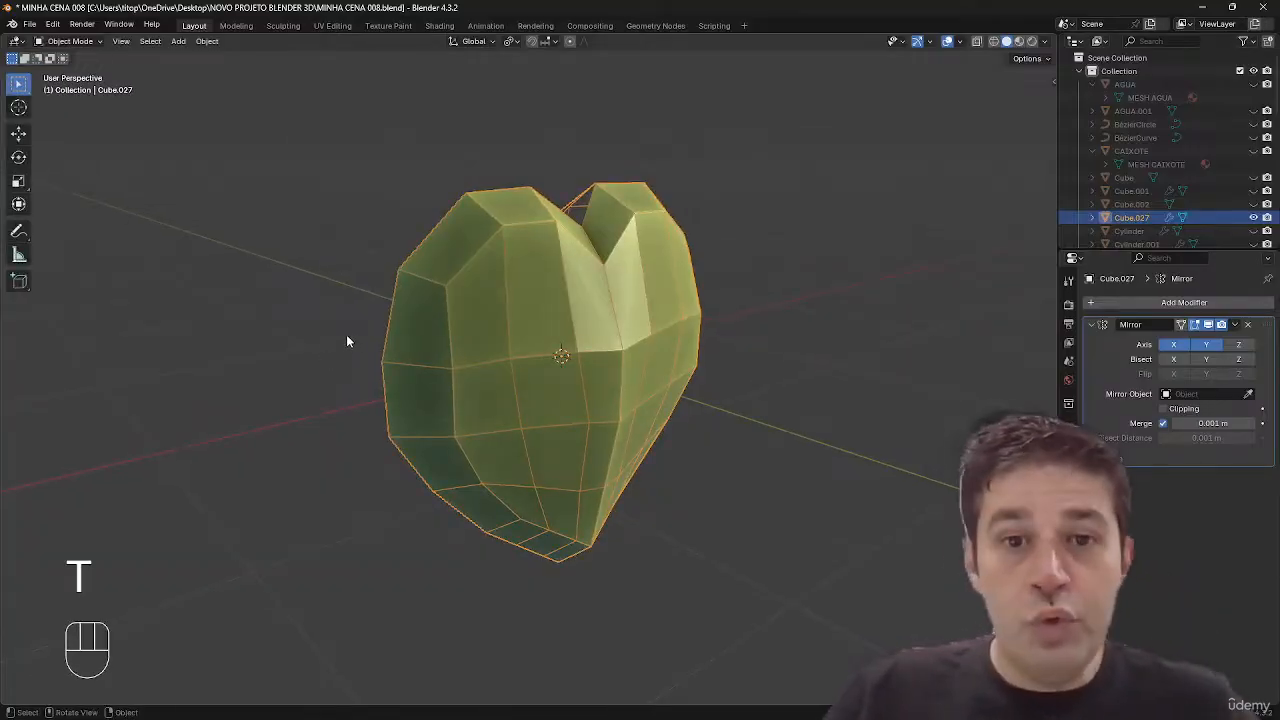
{"action": "middle_click_drag", "start_coordinate": [120, 346], "coordinate": [202, 297]}
- Switch the heart object to Sculpt Mode
{"action": "key", "text": "ctrl+Tab"}
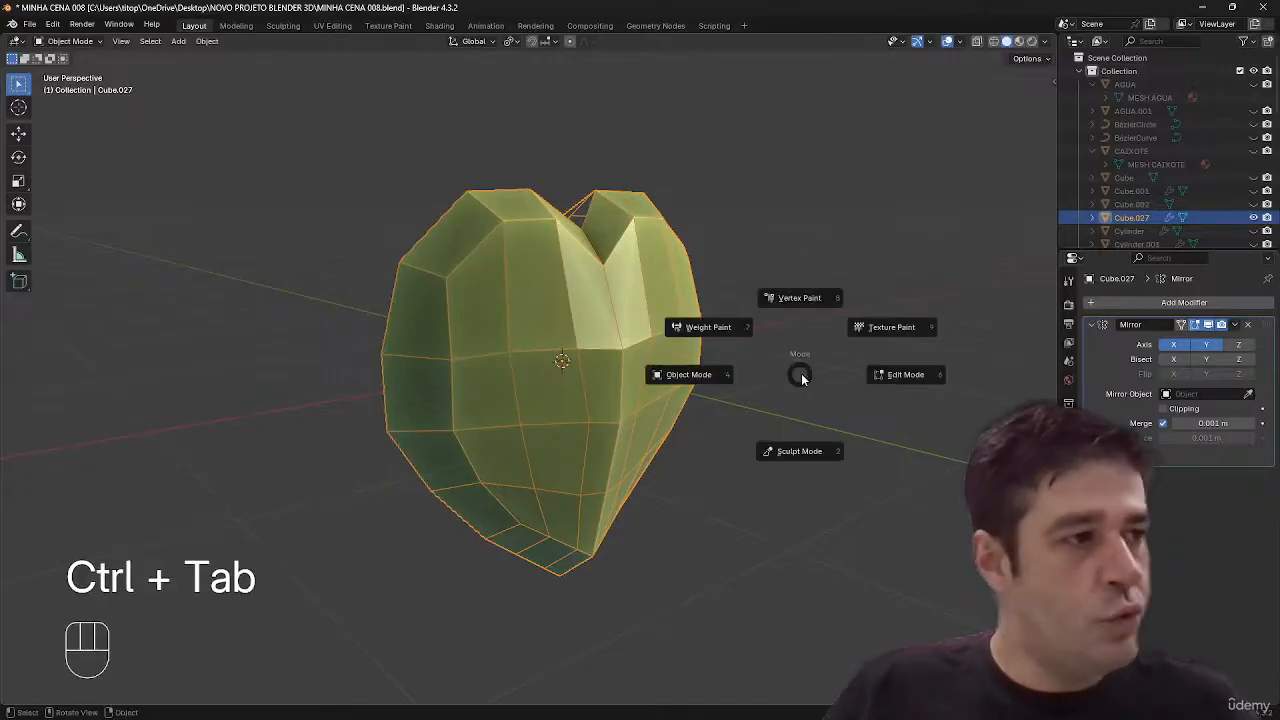
{"action": "left_click", "coordinate": [798, 451]}
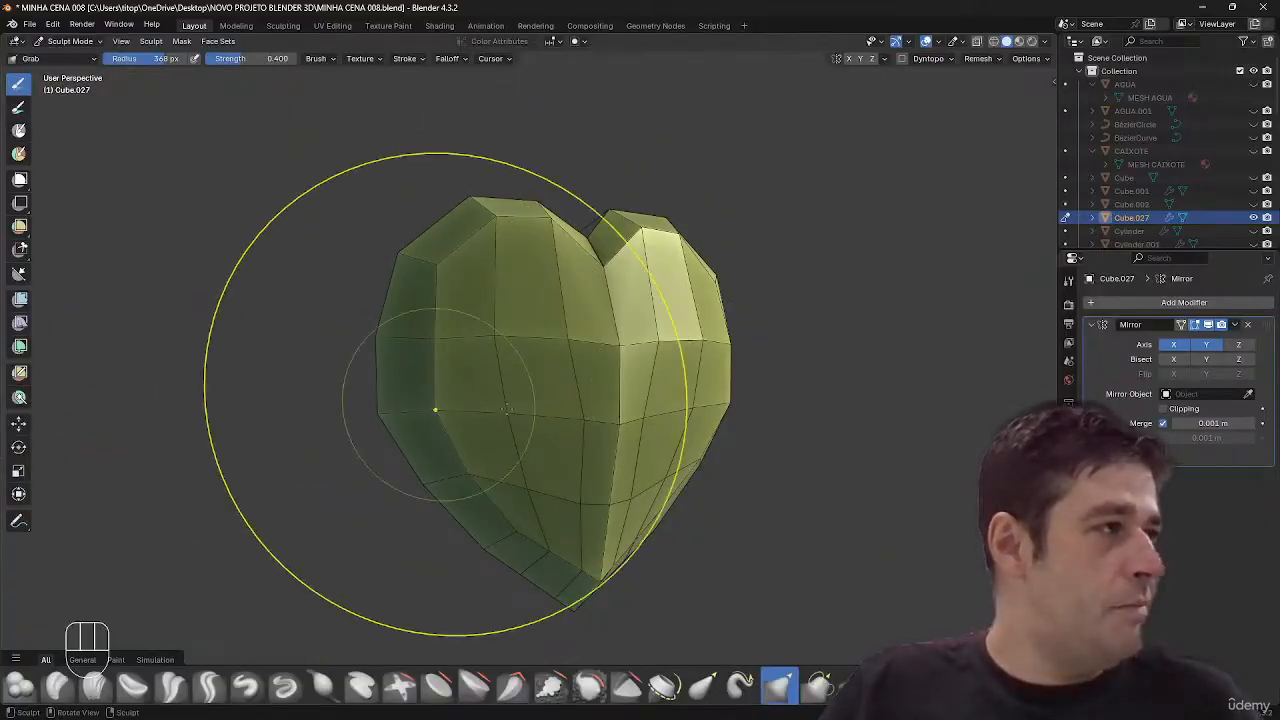
{"action": "middle_click_drag", "start_coordinate": [746, 349], "coordinate": [672, 393]}
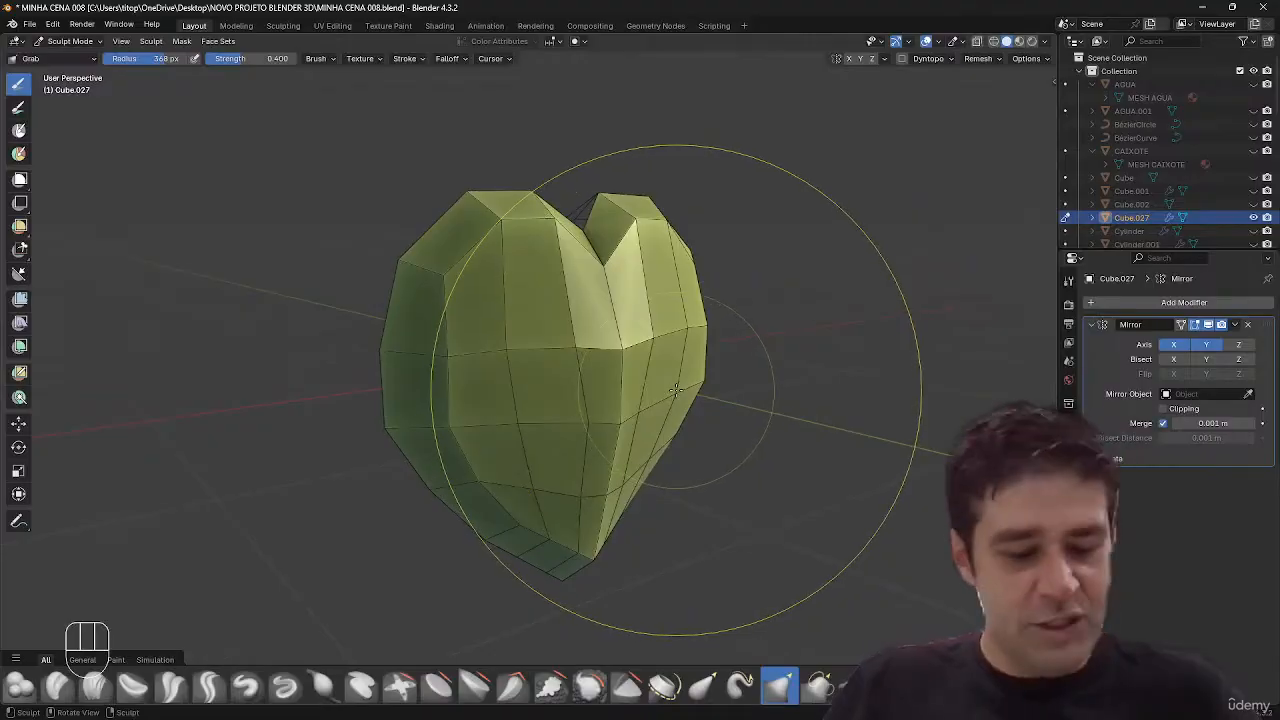
- Resize the Grab brush over the heart several times, finishing with a radius of 148 px
{"action": "key", "text": "f"}
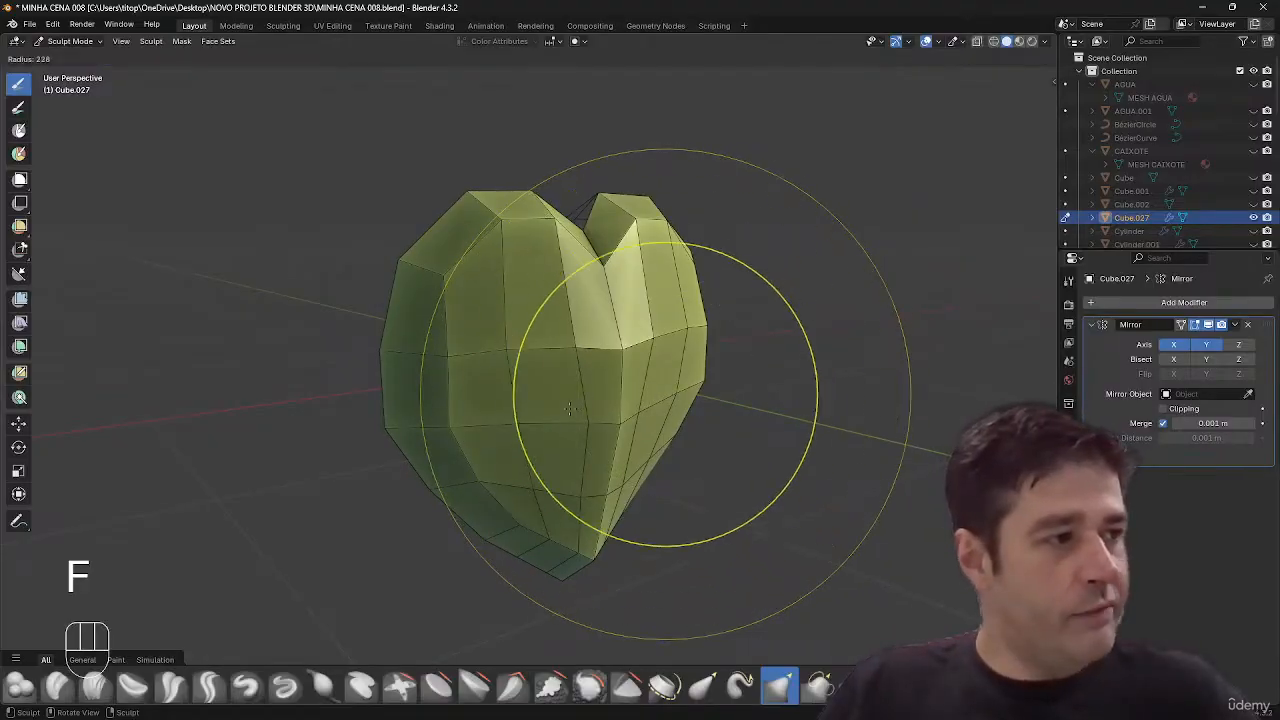
{"action": "left_click", "coordinate": [620, 398]}
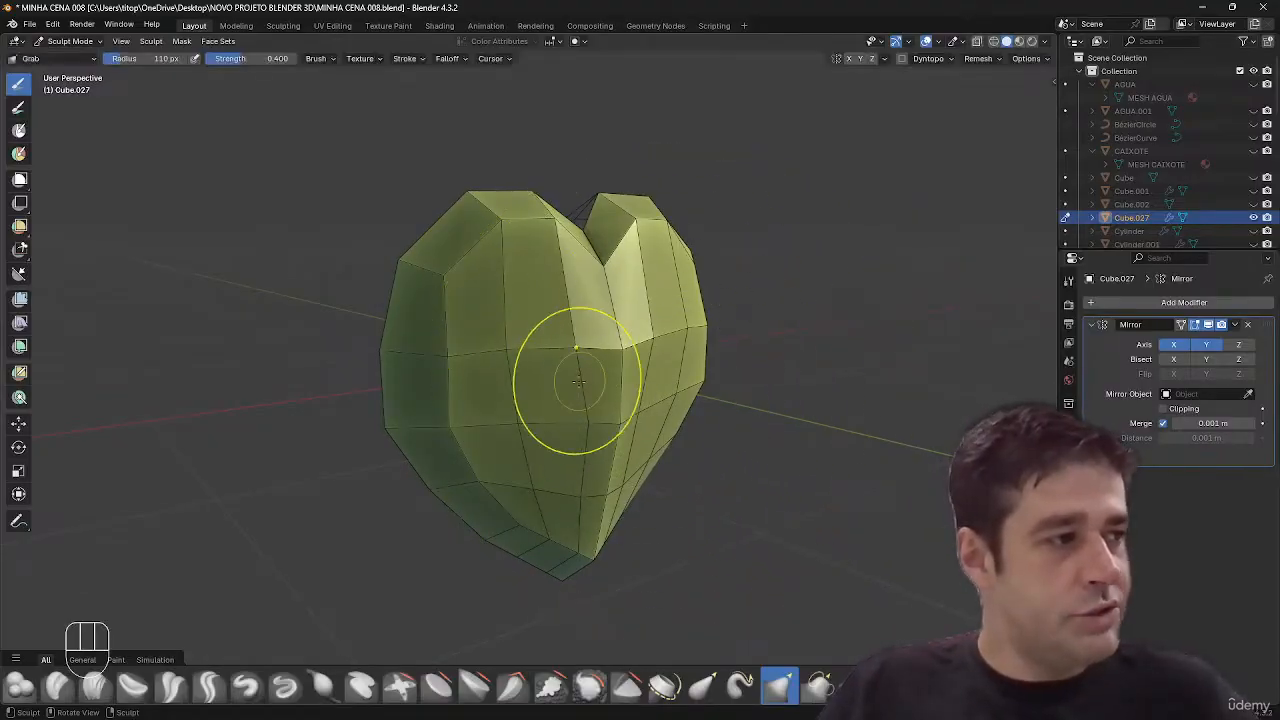
{"action": "key", "text": "f"}
{"action": "left_click", "coordinate": [543, 389]}
{"action": "key", "text": "f"}
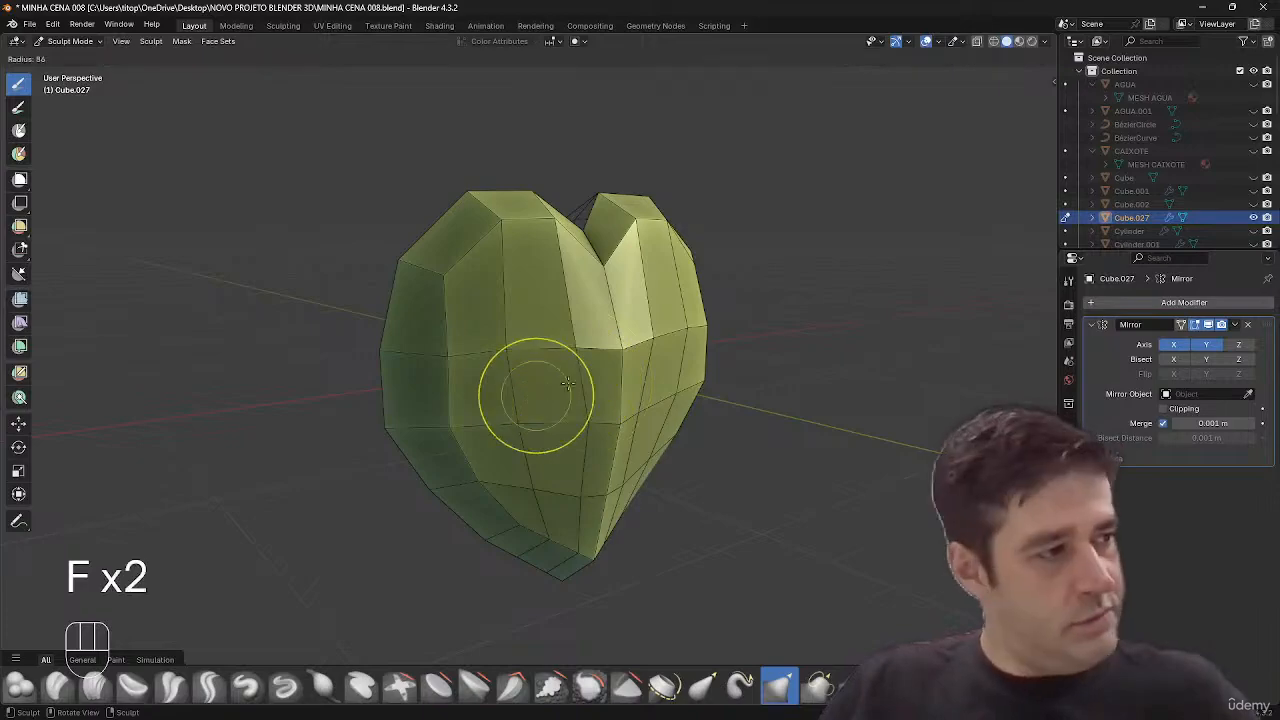
{"action": "left_click", "coordinate": [615, 396]}
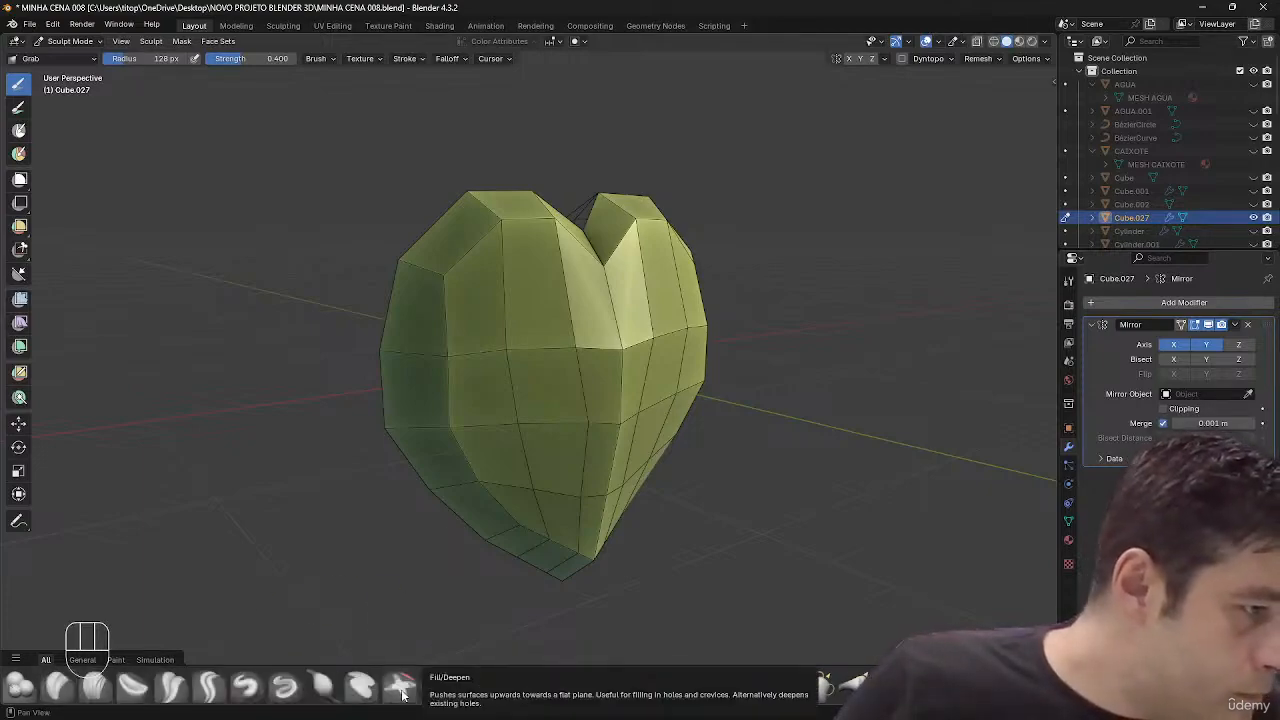
{"action": "middle_click_drag", "start_coordinate": [538, 428], "coordinate": [556, 432]}
{"action": "key", "text": "f"}
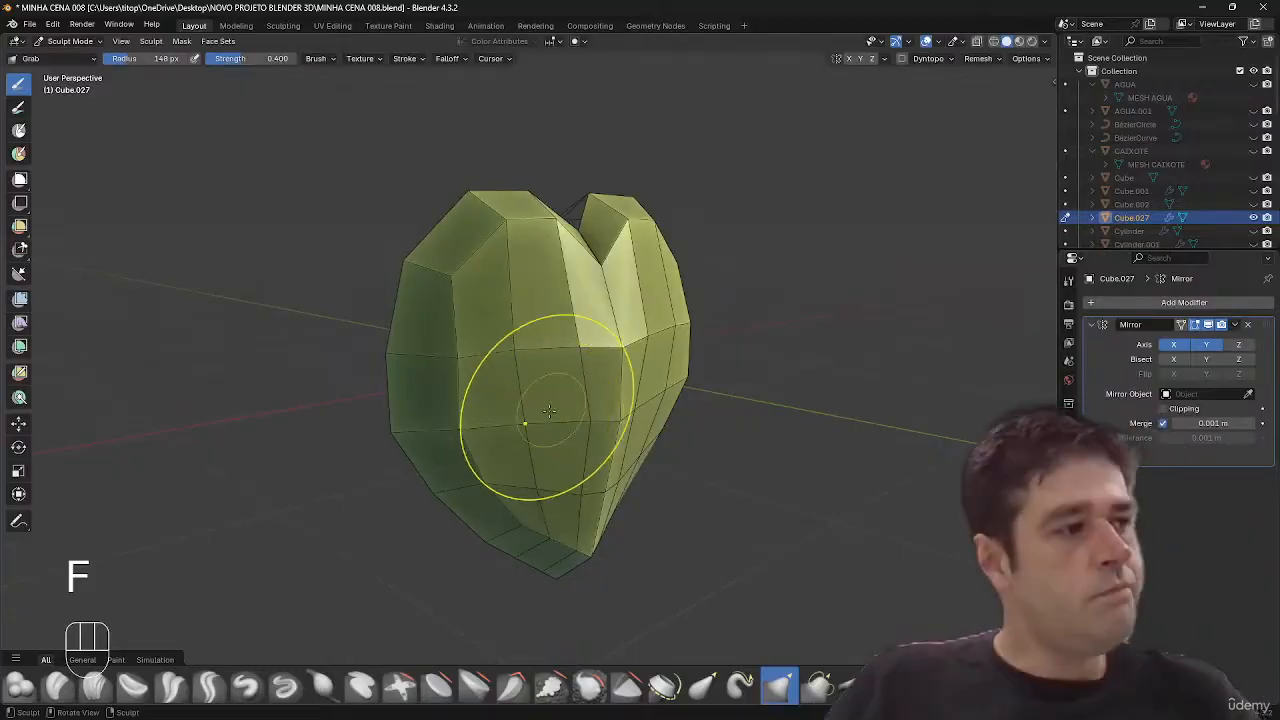
{"action": "left_click", "coordinate": [511, 372]}
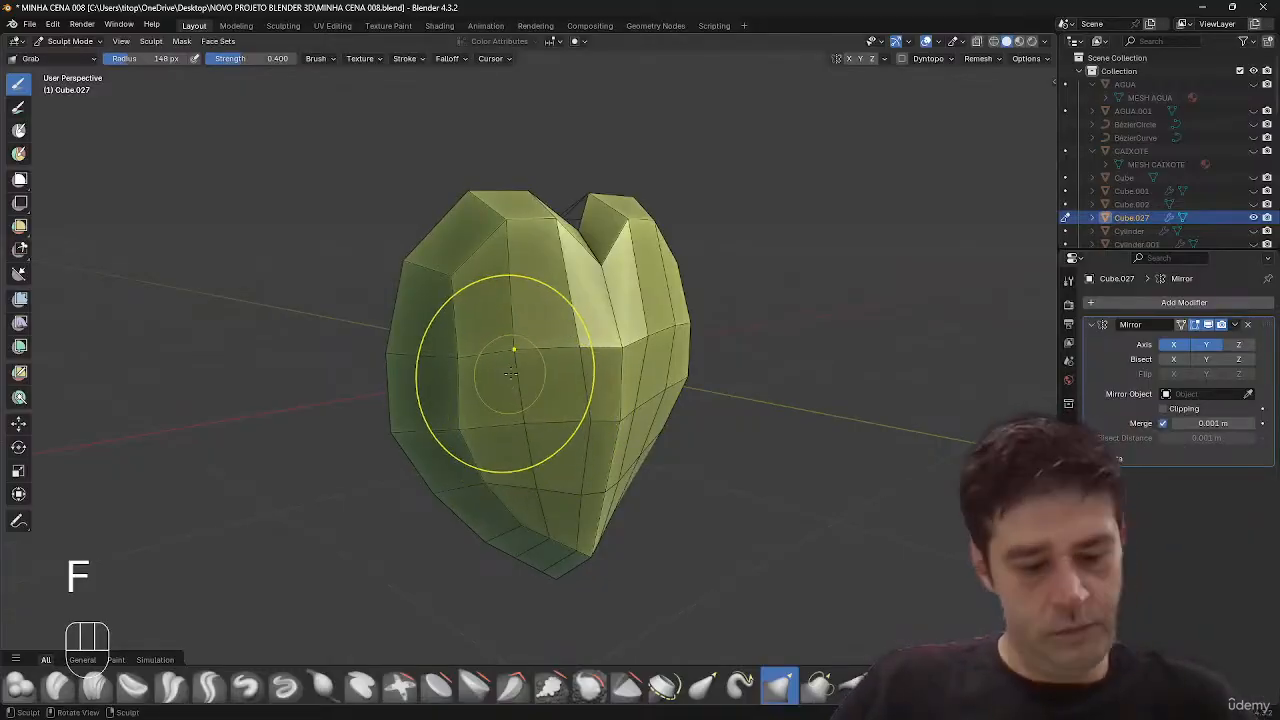
- Select the Draw brush and sculpt short strokes on the front face of the heart's left lobe
{"action": "key", "text": "x"}
{"action": "left_click_drag", "start_coordinate": [509, 380], "coordinate": [518, 410]}
{"action": "key", "text": "v"}
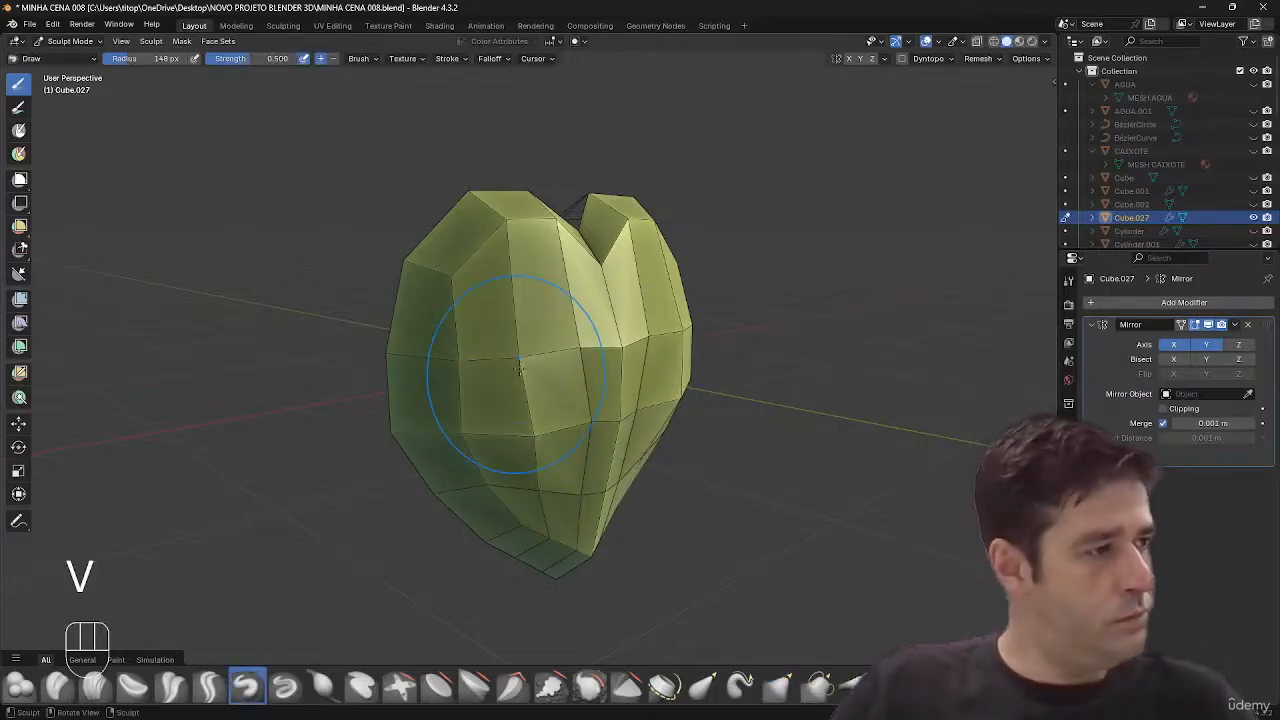
{"action": "left_click", "coordinate": [519, 367]}
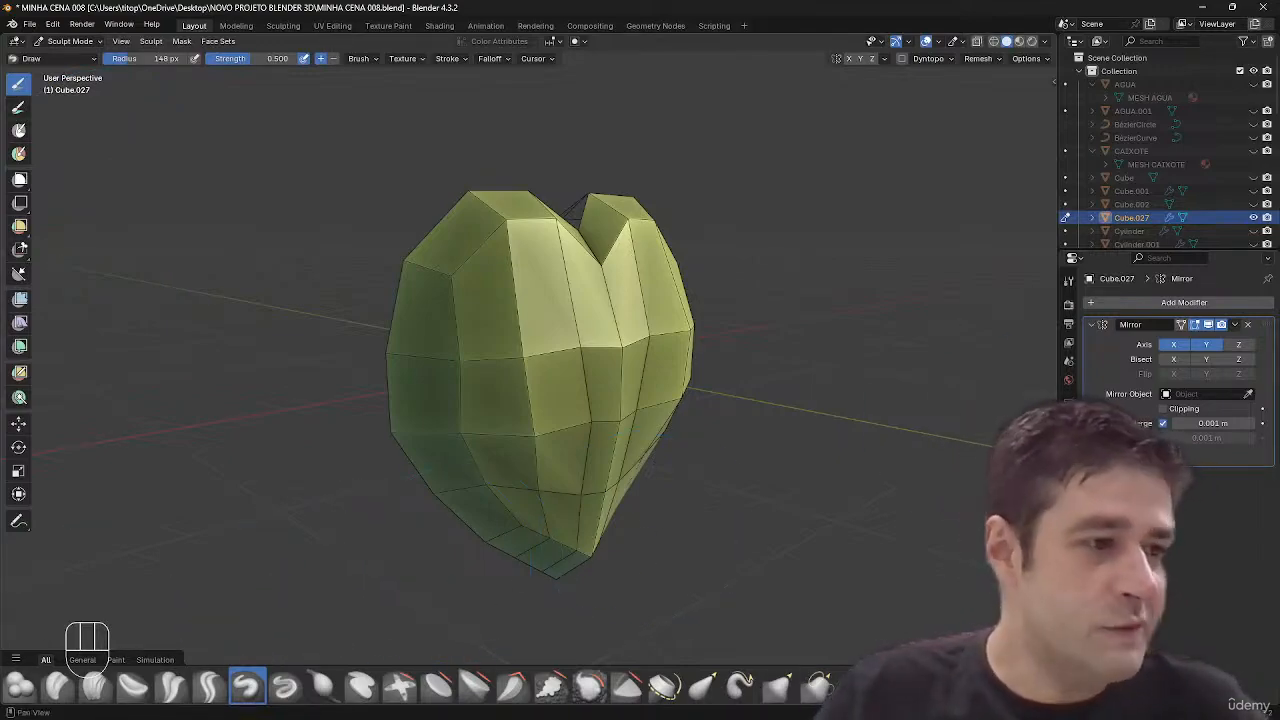
{"action": "mouse_move", "coordinate": [629, 466]}
{"action": "middle_mouse_down"}
{"action": "mouse_move", "coordinate": [618, 400]}
{"action": "mouse_move", "coordinate": [586, 398]}
{"action": "middle_mouse_up"}
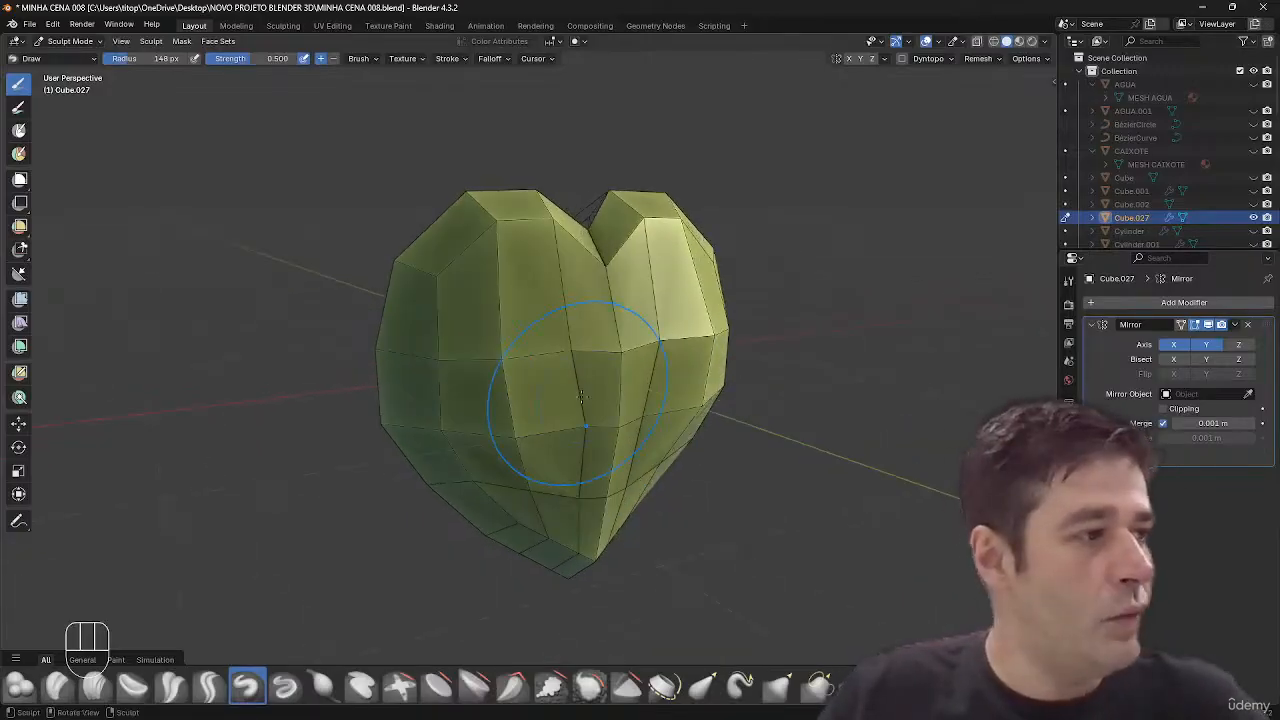
- Set the Draw brush radius to 124 px and stroke over the heart's front faces just left of the centre line
{"action": "key", "text": "f"}
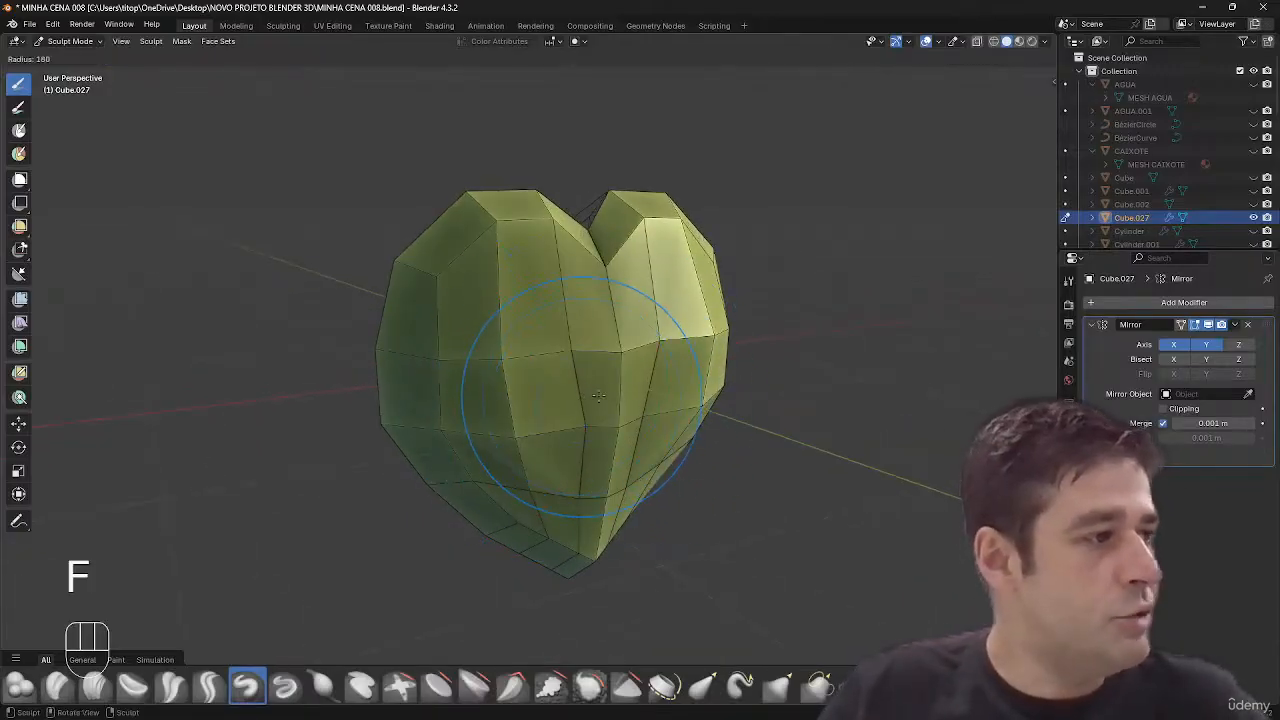
{"action": "left_click", "coordinate": [505, 386]}
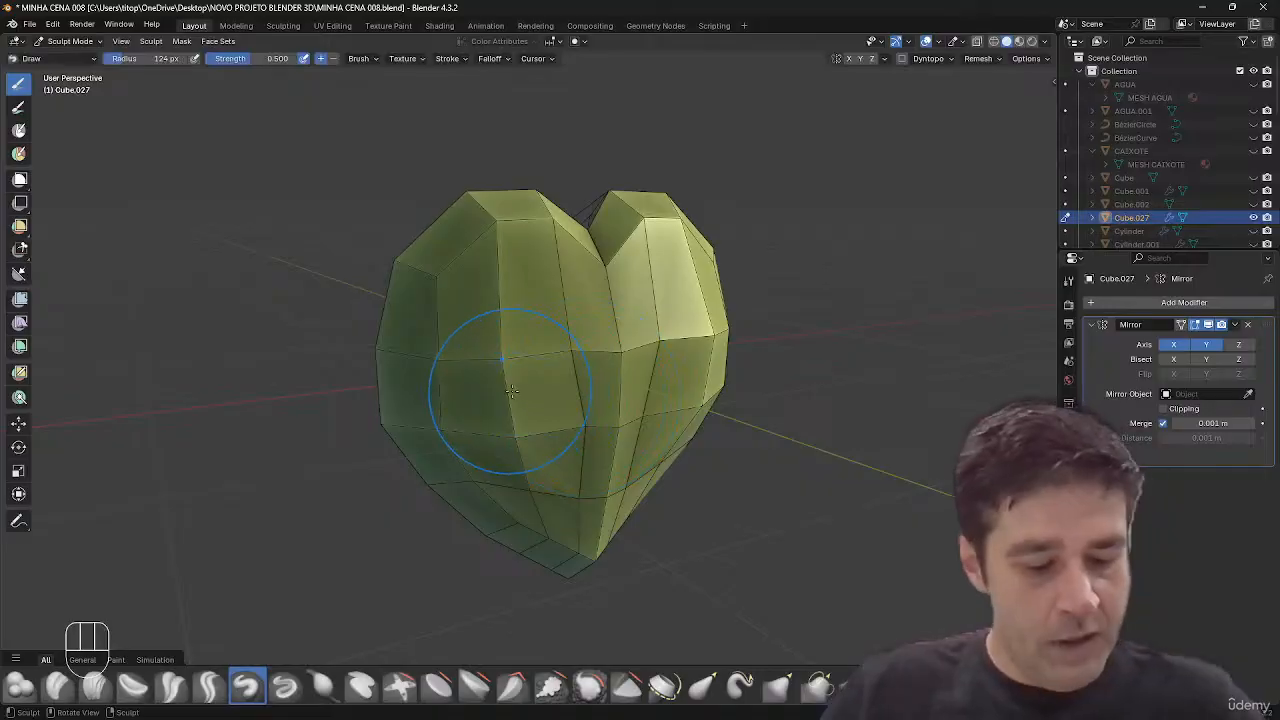
{"action": "key", "text": "v"}
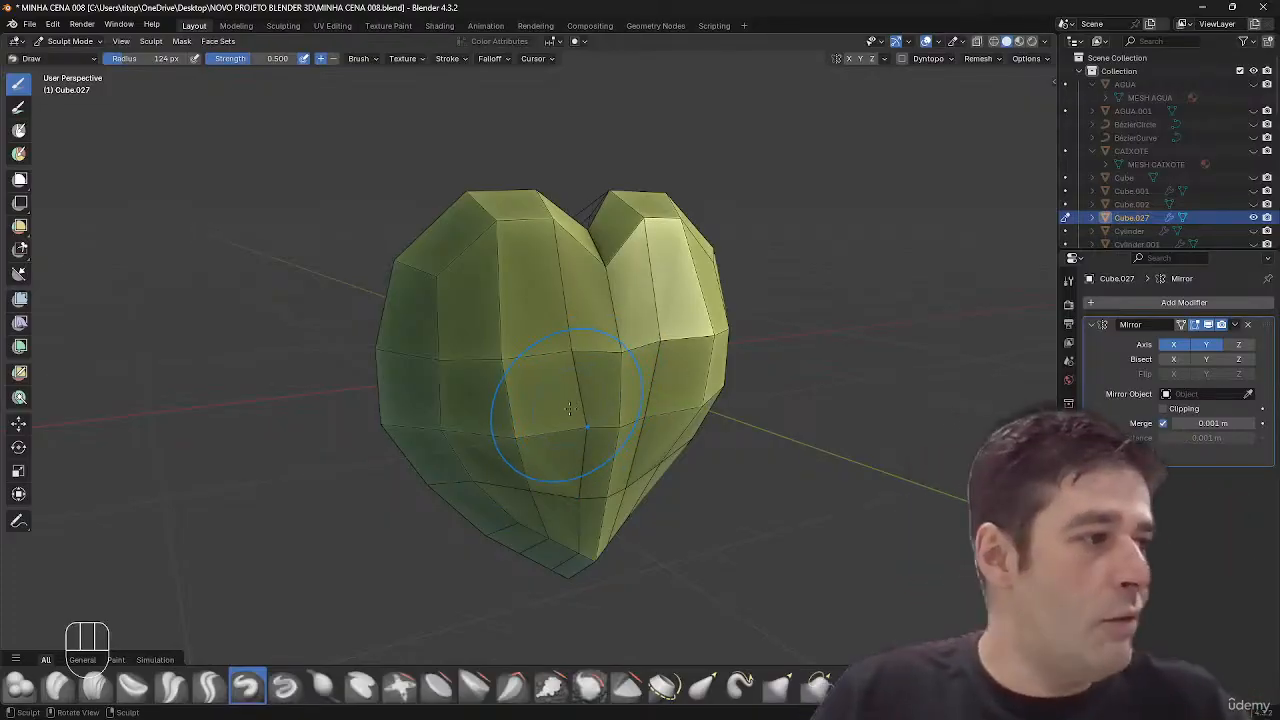
{"action": "left_click_drag", "start_coordinate": [572, 411], "coordinate": [569, 405]}
{"action": "left_click_drag", "start_coordinate": [570, 385], "coordinate": [571, 360]}
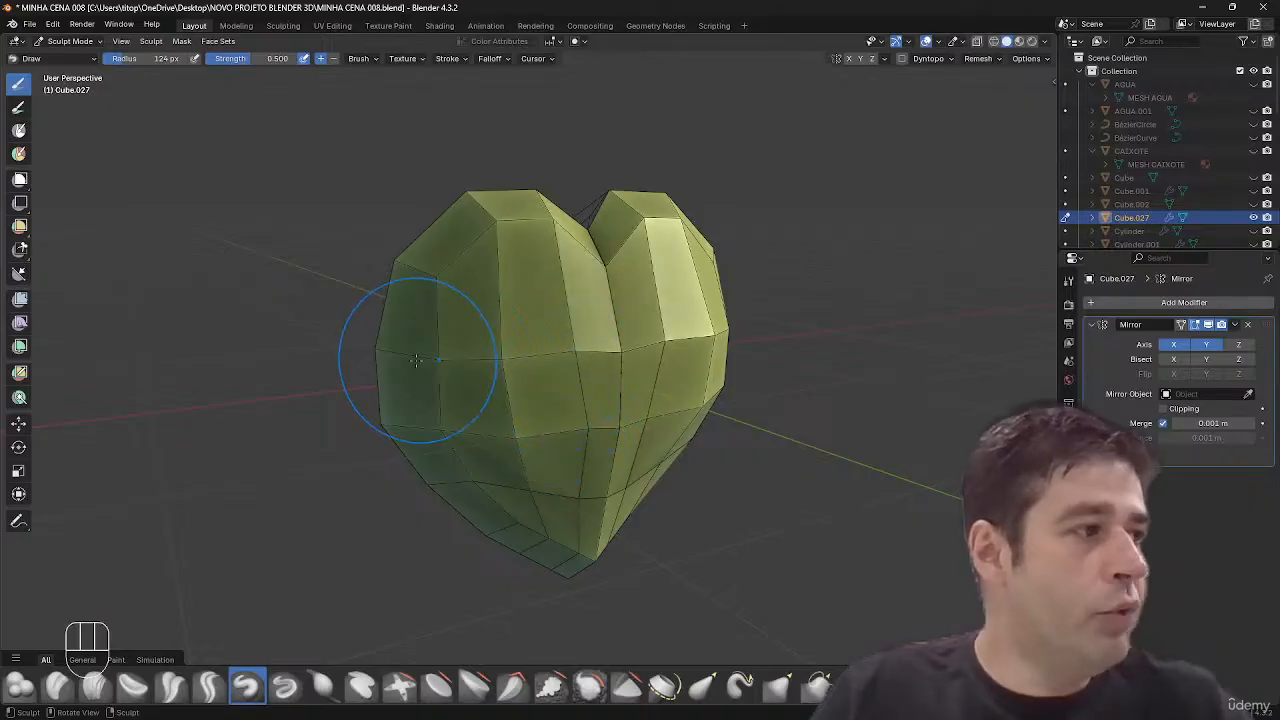
- Leave Sculpt Mode and return the heart to Object Mode
{"action": "mouse_move", "coordinate": [457, 468]}
{"action": "middle_mouse_down"}
{"action": "mouse_move", "coordinate": [485, 432]}
{"action": "mouse_move", "coordinate": [505, 512]}
{"action": "middle_mouse_up"}
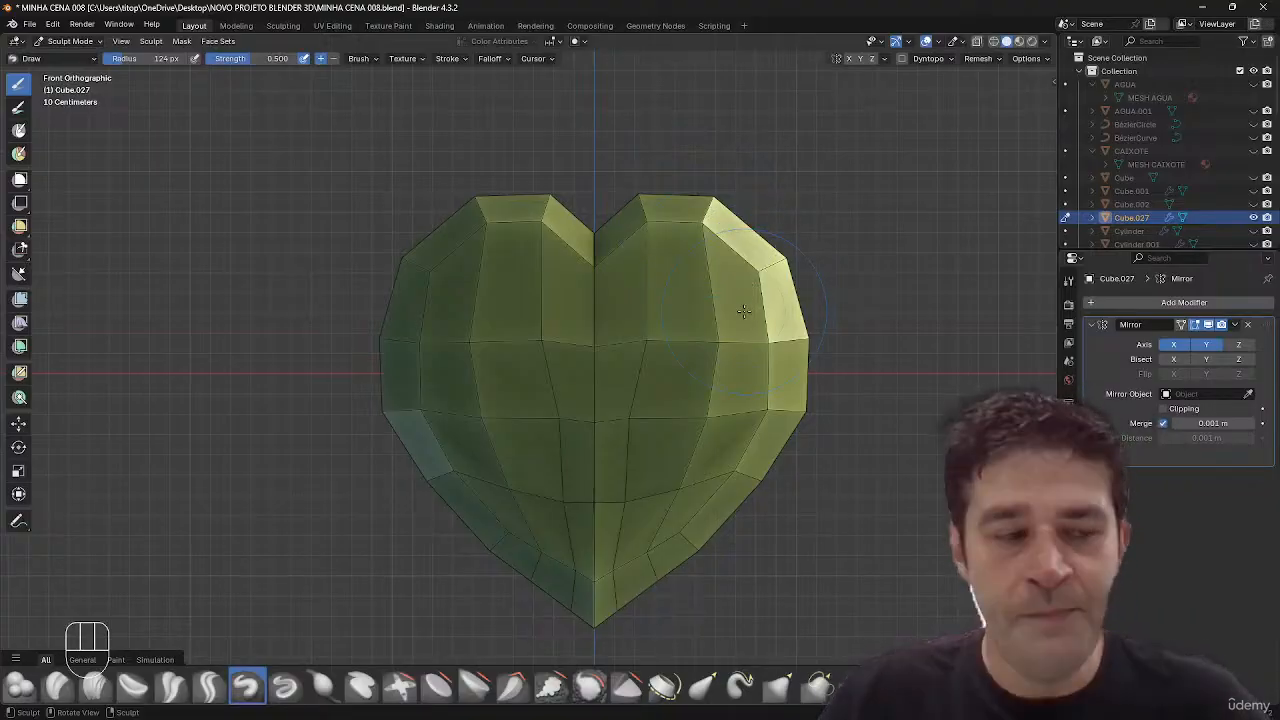
{"action": "key", "text": "Tab"}
{"action": "middle_click_drag", "start_coordinate": [745, 314], "coordinate": [769, 386]}
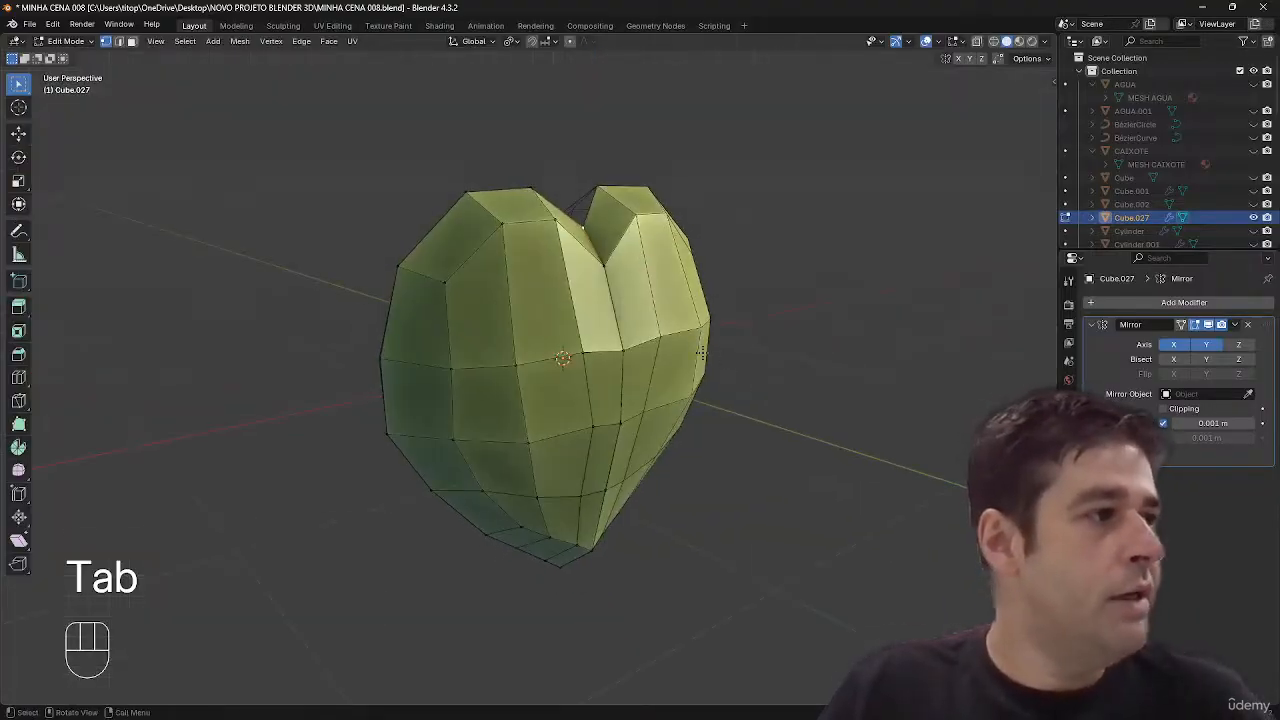
{"action": "key", "text": "Tab"}
{"action": "key", "text": "ctrl+Tab"}
{"action": "left_click", "coordinate": [626, 340]}
- Try Shade Smooth on the heart with the viewport overlays hidden, then undo it and restore the overlays
{"action": "right_click", "coordinate": [626, 343]}
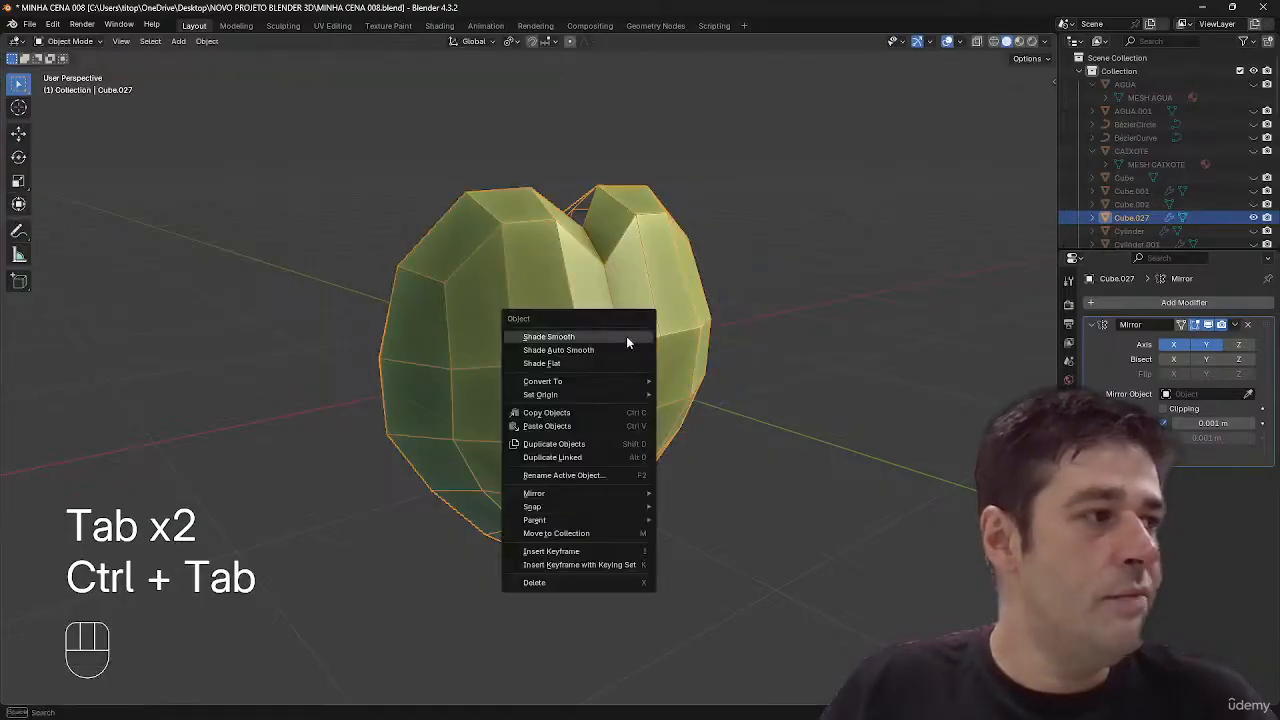
{"action": "left_click", "coordinate": [603, 339]}
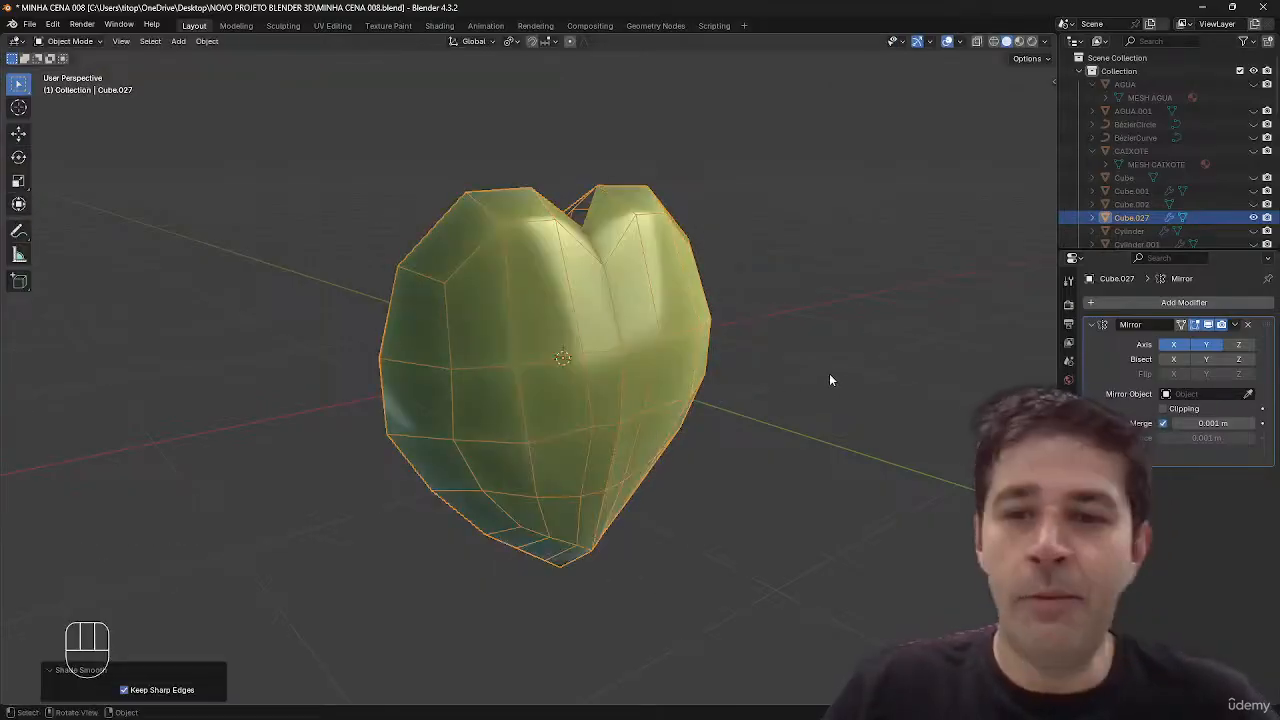
{"action": "key", "text": "shift+alt+z"}
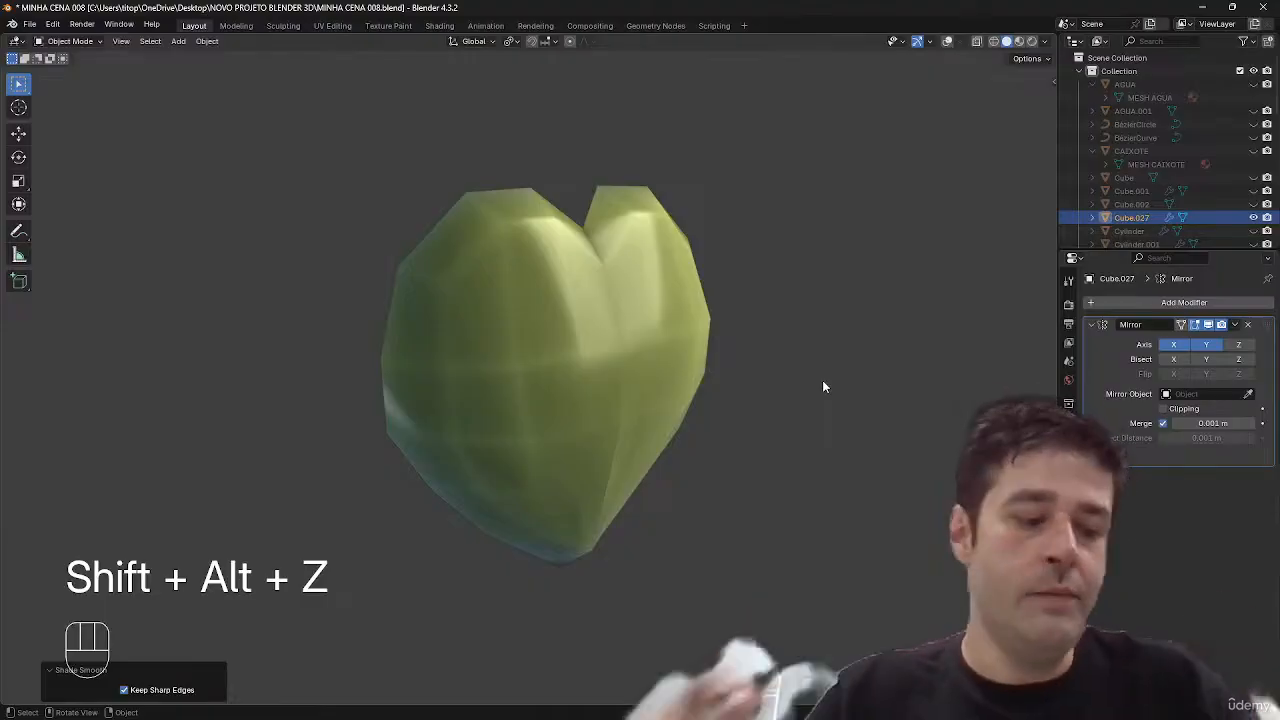
{"action": "middle_click_drag", "start_coordinate": [823, 386], "coordinate": [729, 434]}
{"action": "key", "text": "ctrl+z"}
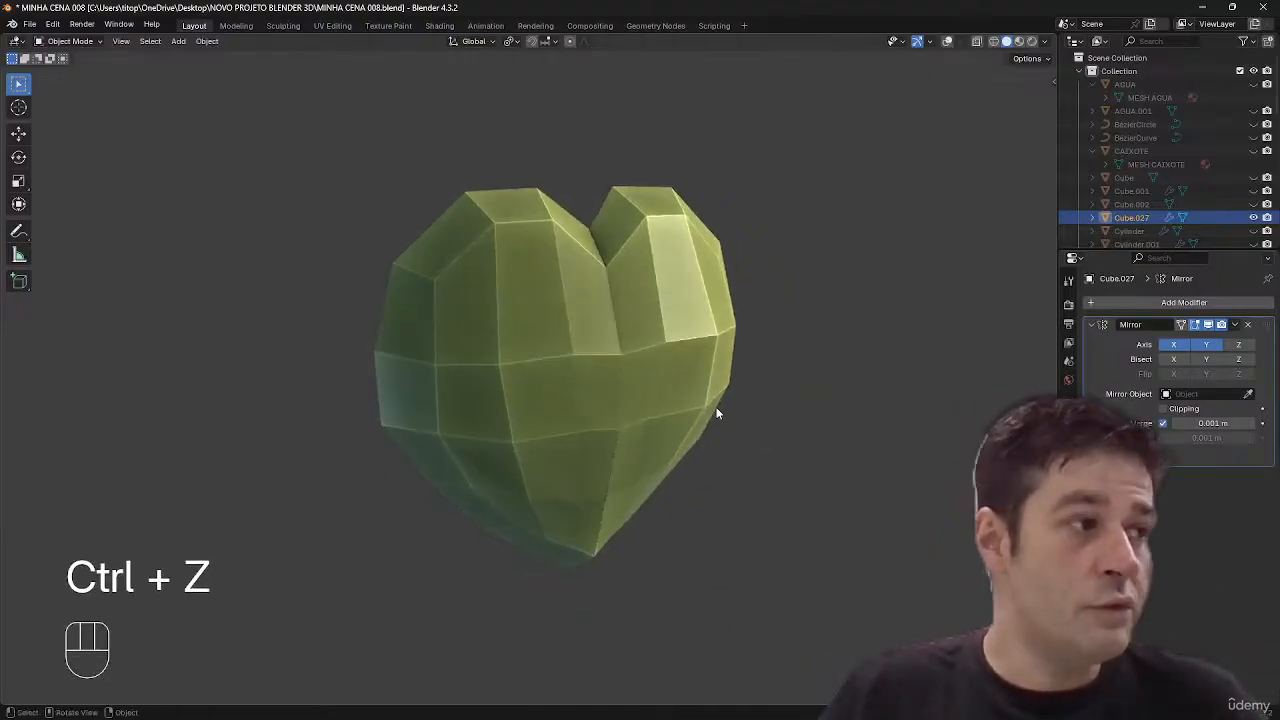
{"action": "key", "text": "Tab"}
{"action": "key", "text": "Tab"}
{"action": "middle_click_drag", "start_coordinate": [722, 486], "coordinate": [649, 456]}
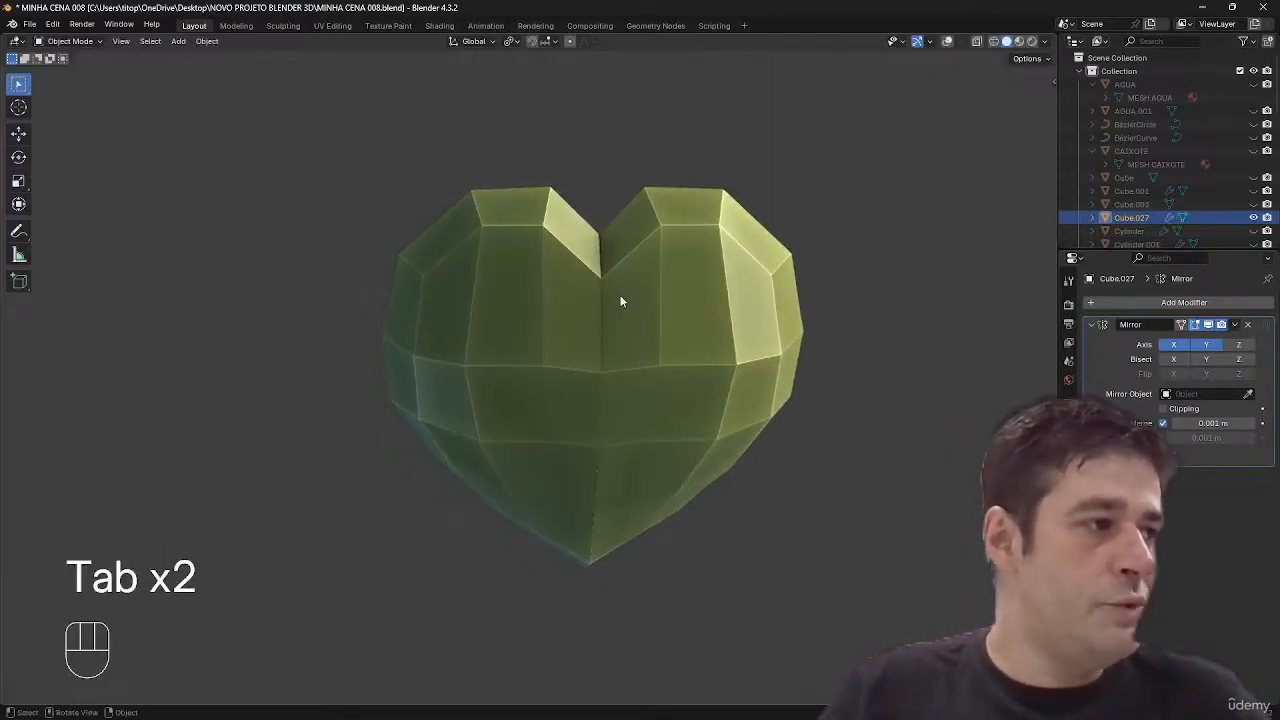
{"action": "key", "text": "shift+alt+z"}
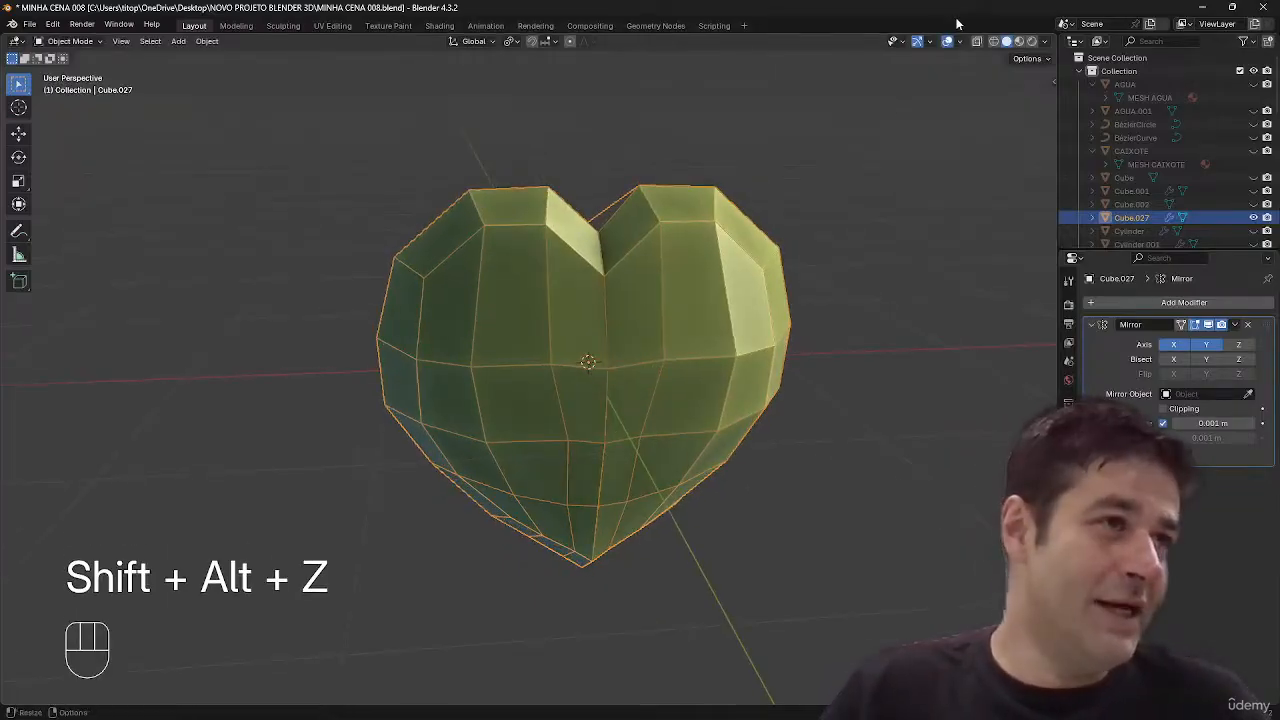
- Switch the heart object back to Sculpt Mode
{"action": "key", "text": "ctrl+Tab"}
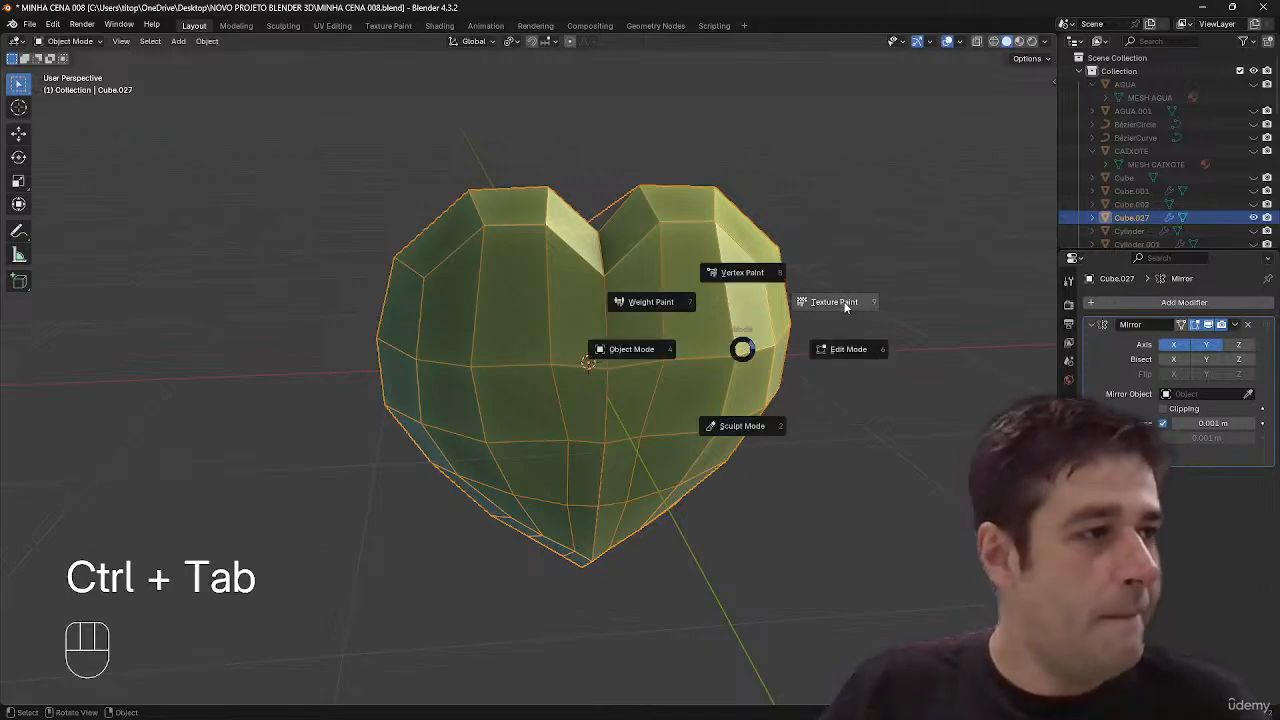
{"action": "left_click", "coordinate": [738, 422]}
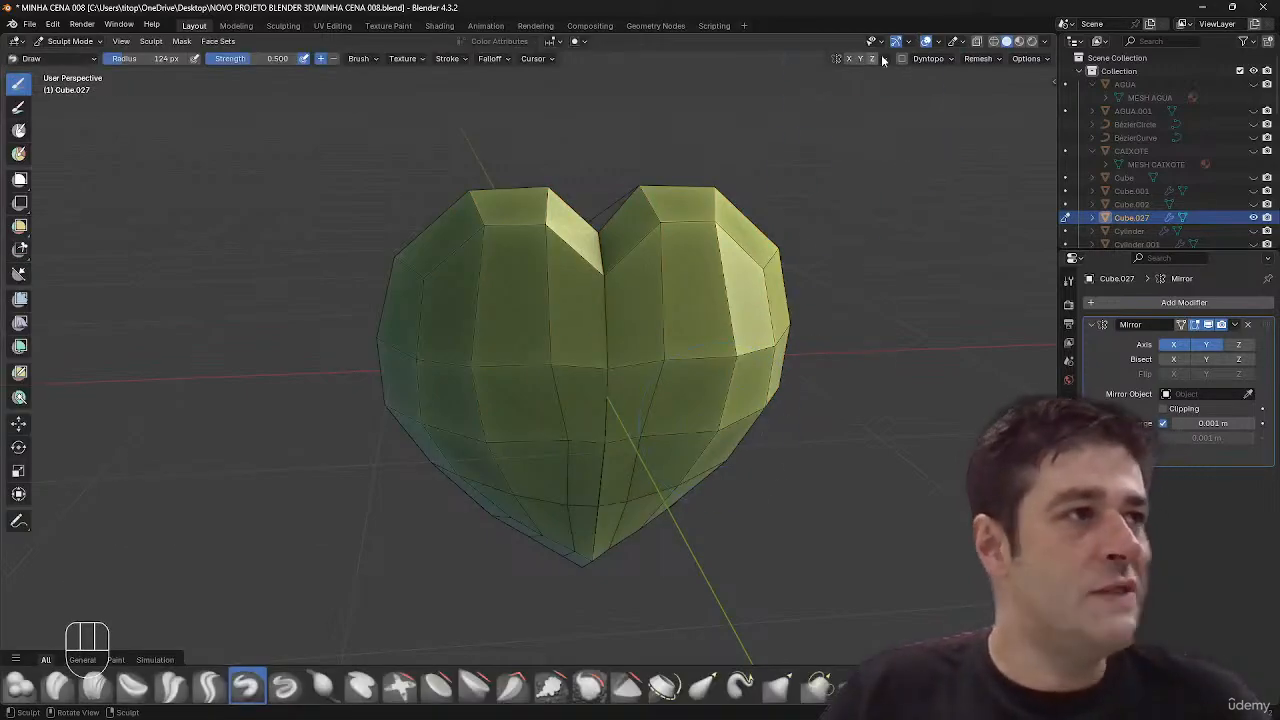
{"action": "middle_click_drag", "start_coordinate": [741, 349], "coordinate": [600, 375]}
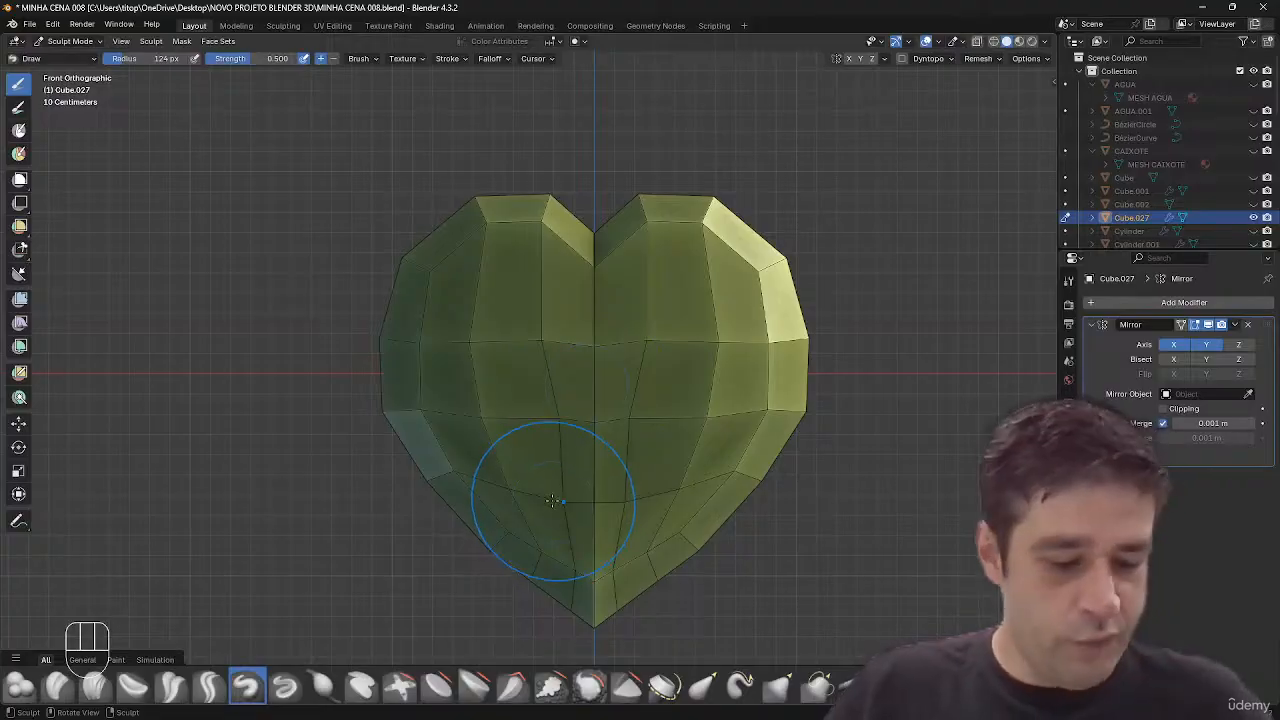
- Smooth the left lobe's middle and lower front faces with the Draw brush's smoothing strokes, and set the radius to 188 px
{"action": "key", "text": "v"}
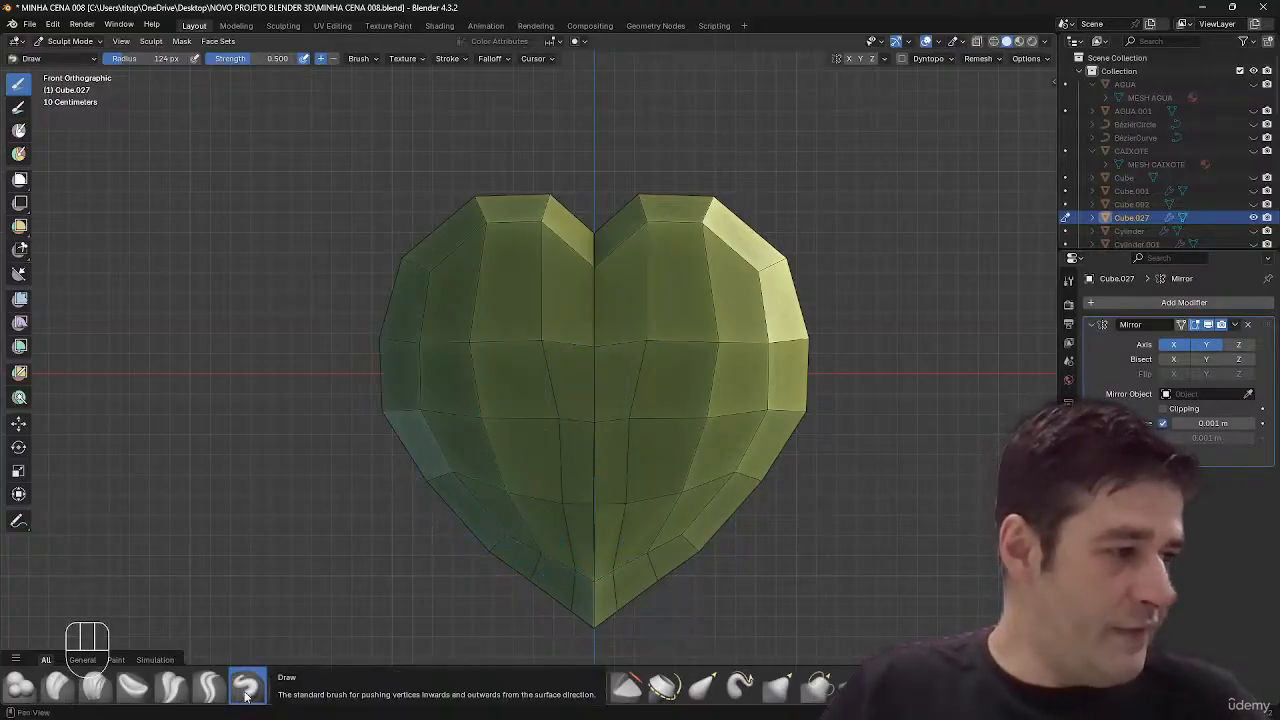
{"action": "key", "text": "shift"}
{"action": "left_click_drag", "start_coordinate": [561, 408], "coordinate": [535, 384], "text": "shift"}
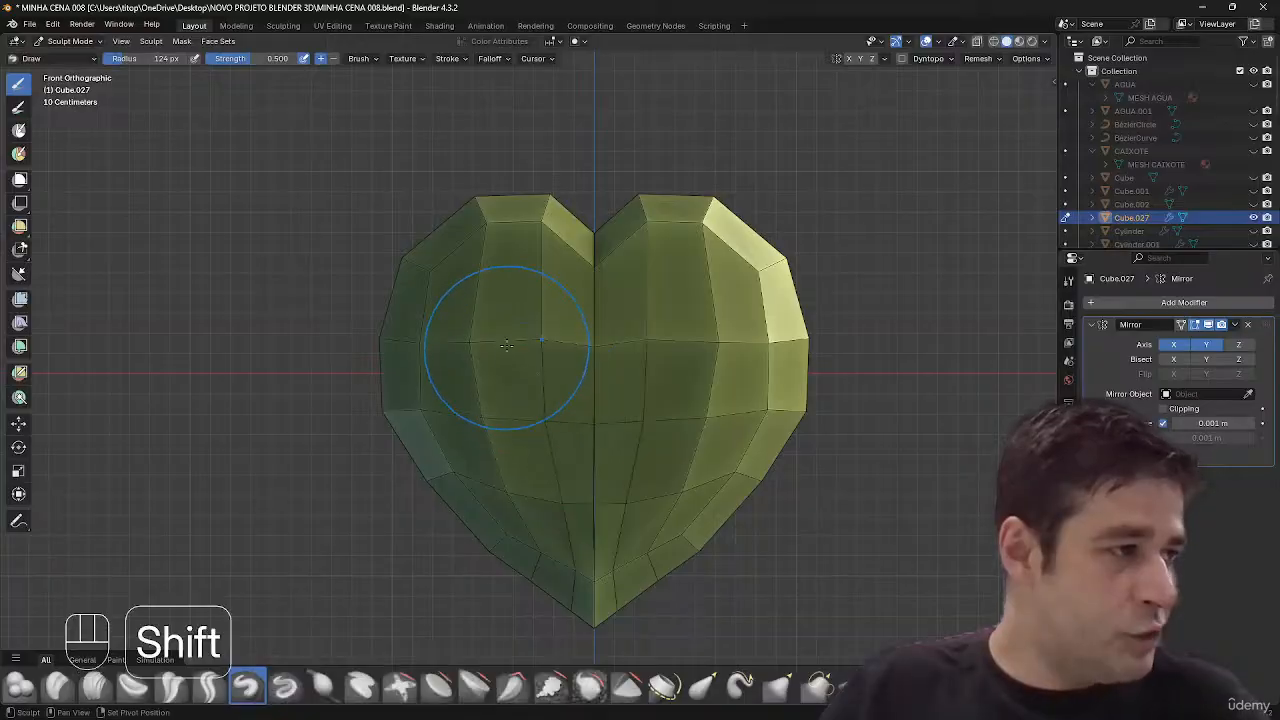
{"action": "left_click", "coordinate": [506, 345], "text": "shift"}
{"action": "key", "text": "ctrl+z"}
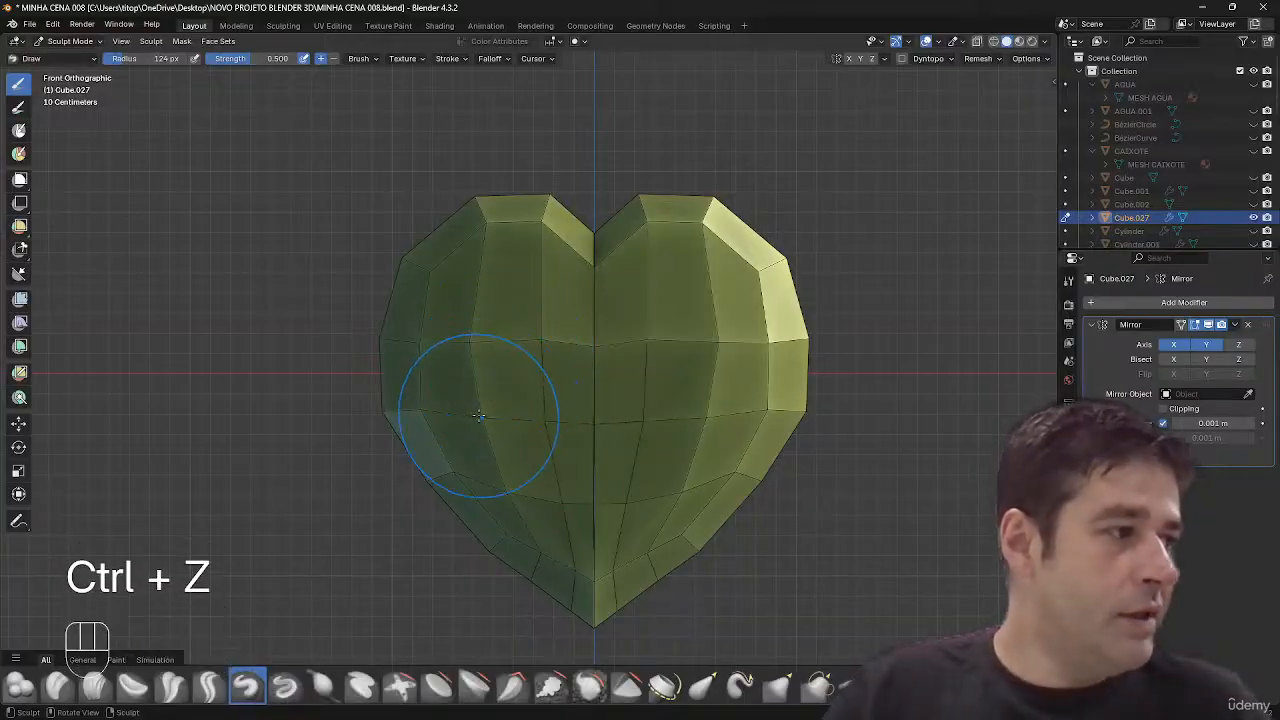
{"action": "key", "text": "shift"}
{"action": "mouse_move", "coordinate": [475, 422]}
{"action": "left_mouse_down", "text": "shift"}
{"action": "mouse_move", "coordinate": [500, 514]}
{"action": "mouse_move", "coordinate": [519, 503]}
{"action": "left_mouse_up", "text": "shift"}
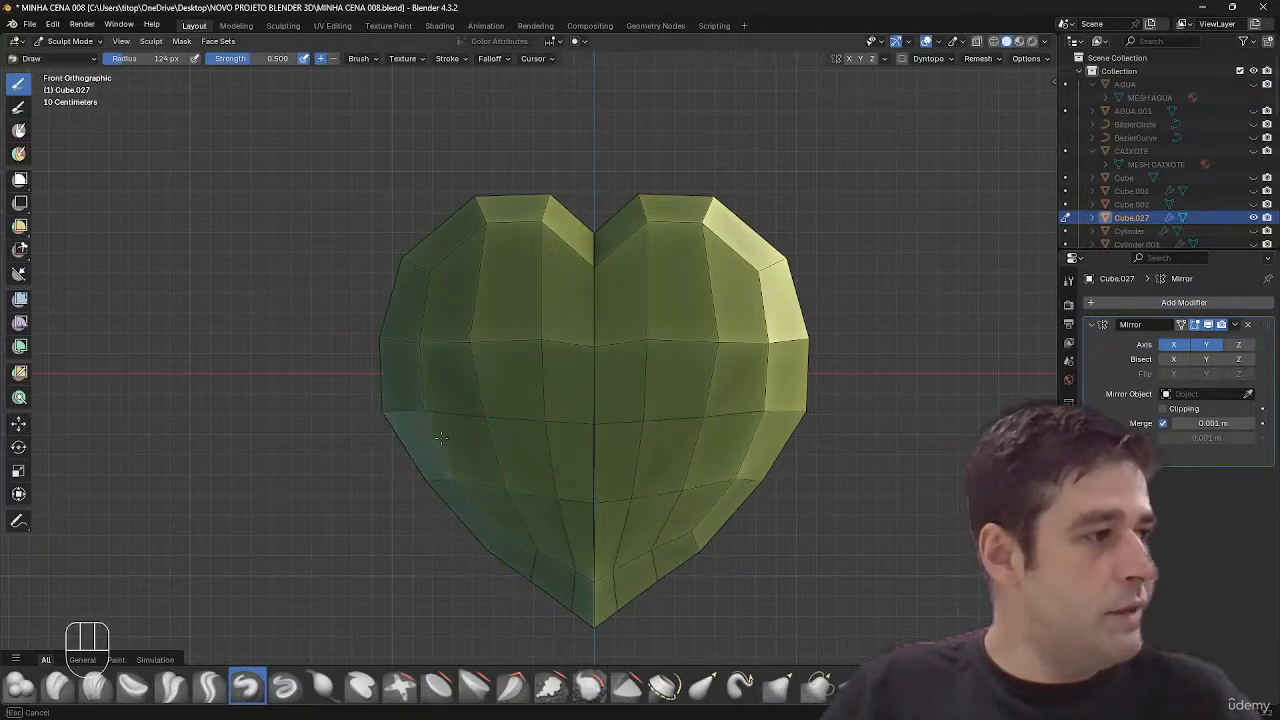
{"action": "key", "text": "f"}
{"action": "left_click", "coordinate": [505, 384]}
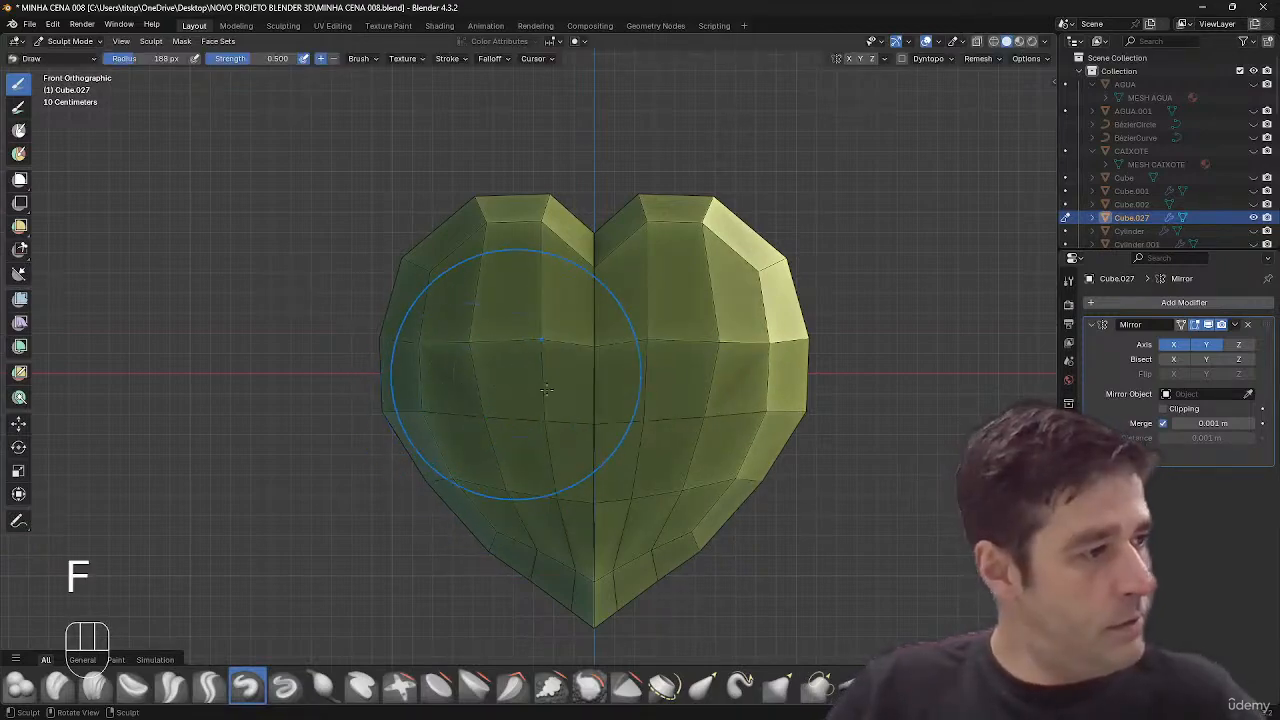
- Return to Object Mode and apply the heart's Mirror modifier with Visual Geometry to Mesh
{"action": "key", "text": "Tab"}
{"action": "middle_click_drag", "start_coordinate": [662, 284], "coordinate": [725, 313]}
{"action": "key", "text": "ctrl+Tab"}
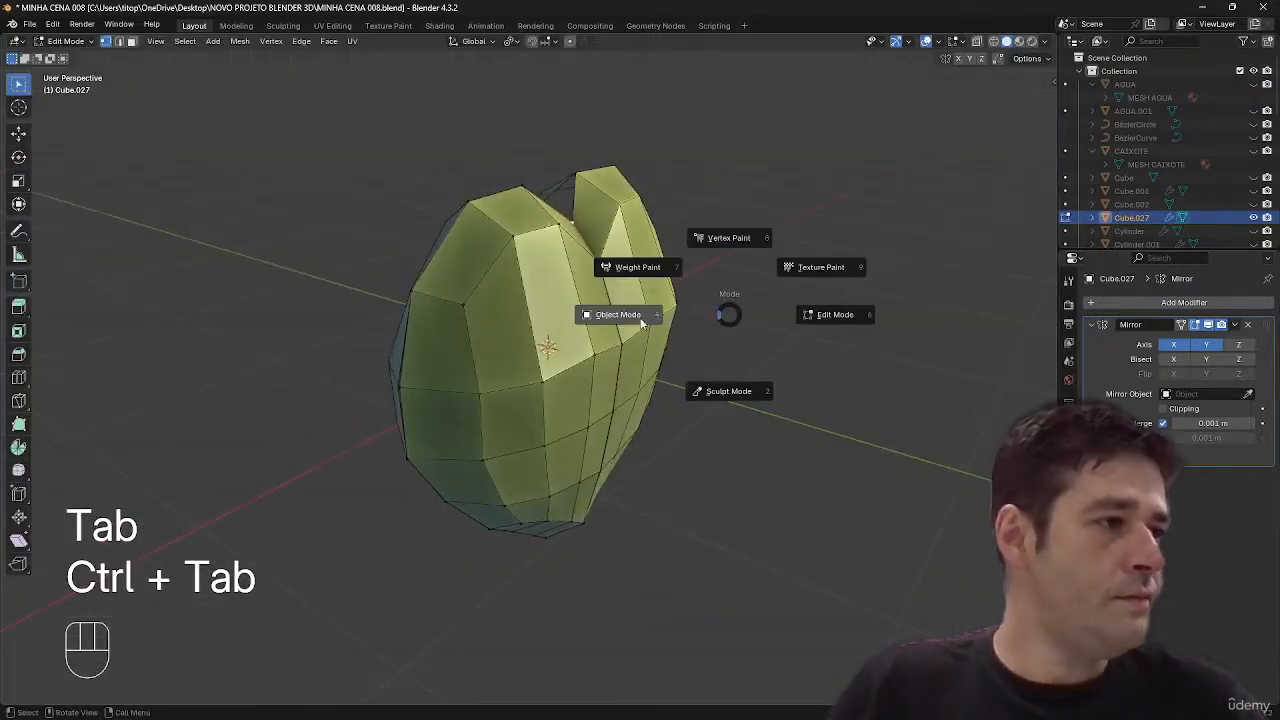
{"action": "left_click", "coordinate": [668, 336]}
{"action": "middle_click_drag", "start_coordinate": [757, 368], "coordinate": [613, 200]}
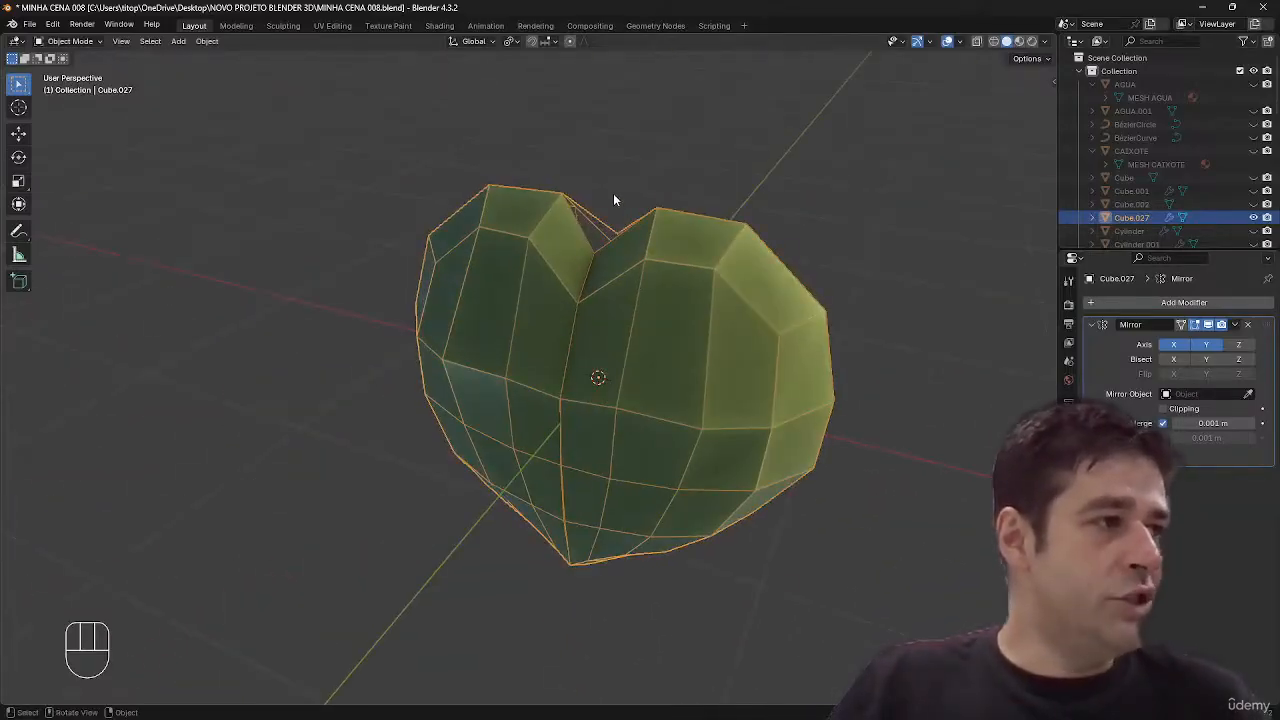
{"action": "key", "text": "ctrl+a"}
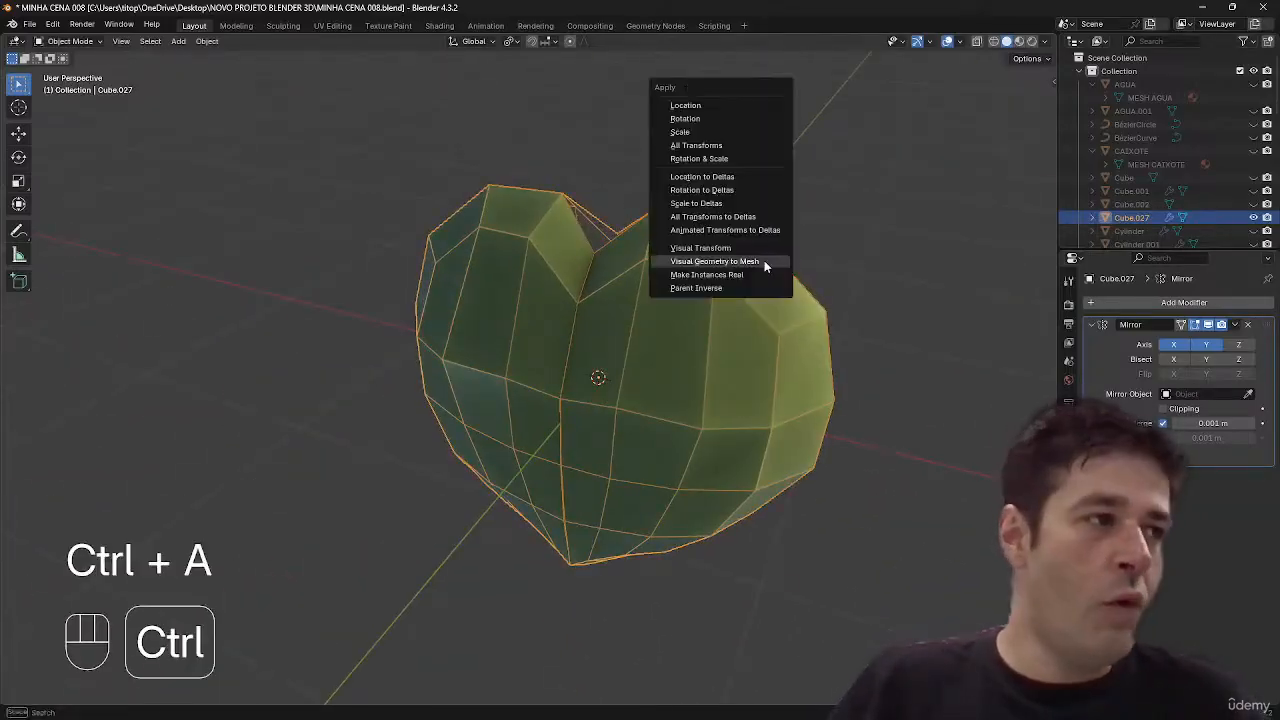
{"action": "left_click", "coordinate": [766, 261]}
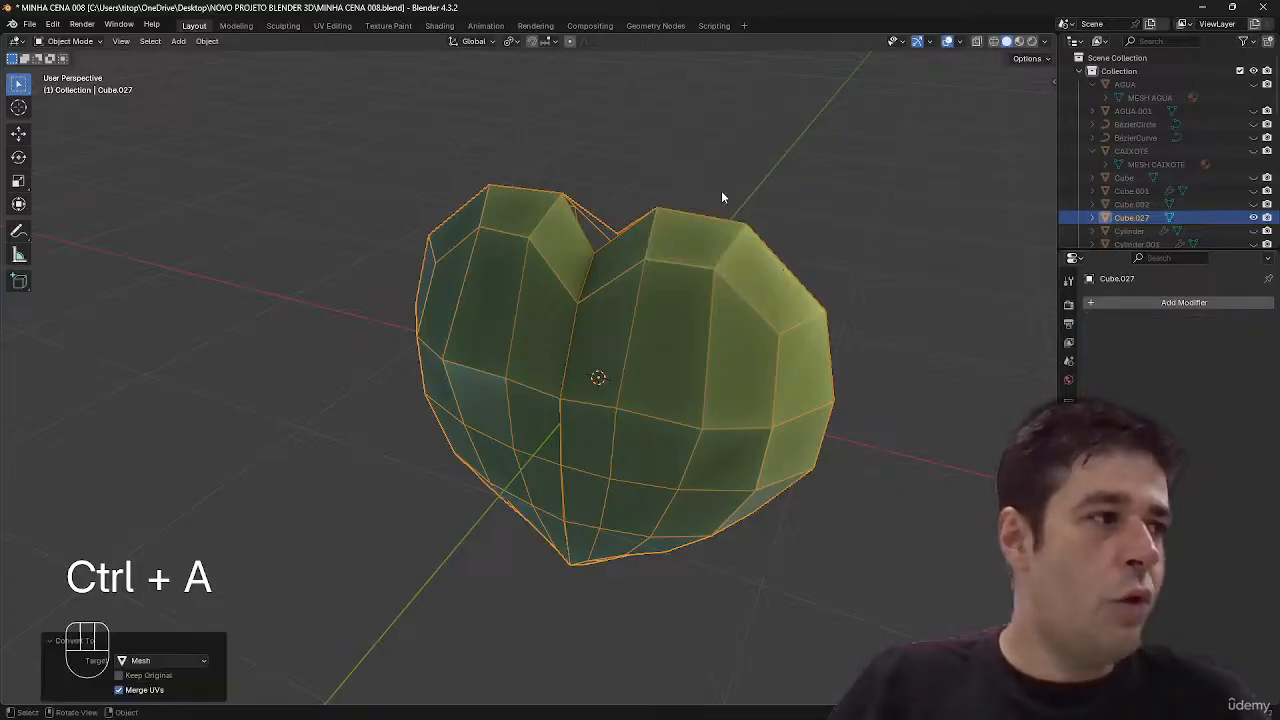
- Merge the two centre-line vertices on either side of the diamond-shaped hole in the heart's top notch in Edit Mode
{"action": "middle_click_drag", "start_coordinate": [722, 197], "coordinate": [762, 298]}
{"action": "key", "text": "1"}
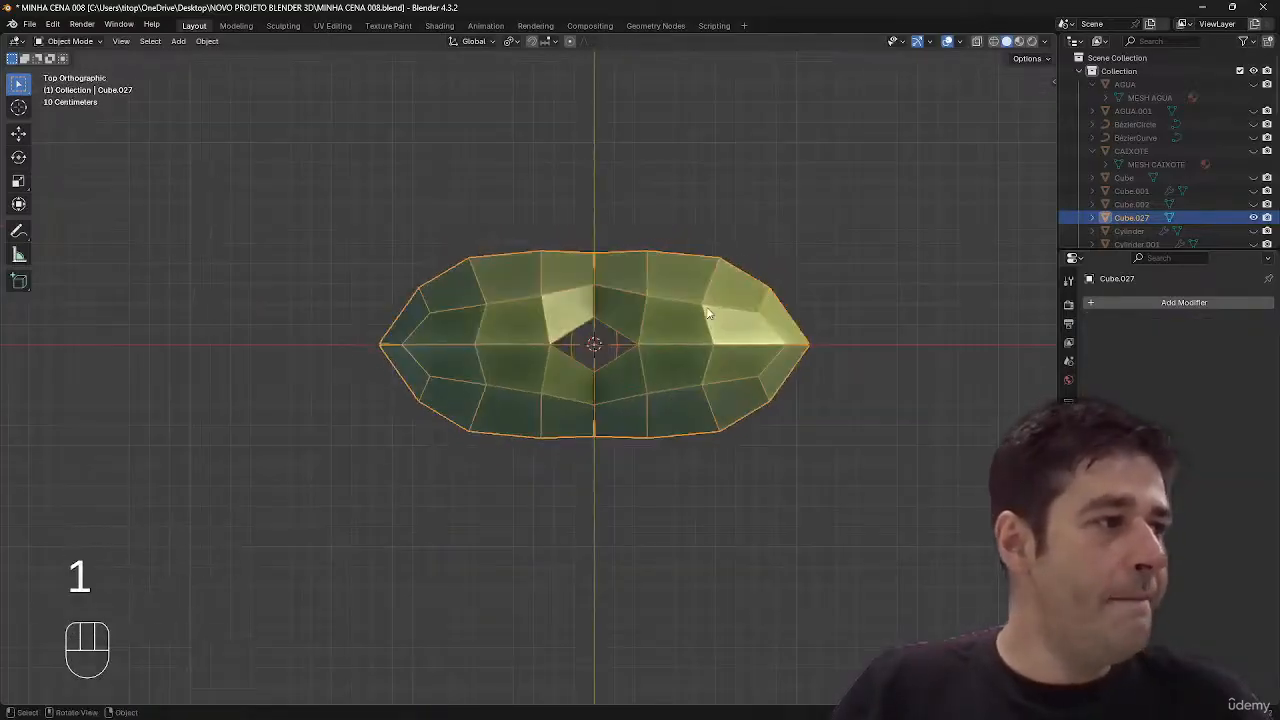
{"action": "key", "text": "Tab"}
{"action": "left_click", "coordinate": [593, 321]}
{"action": "left_click", "coordinate": [595, 370], "text": "shift"}
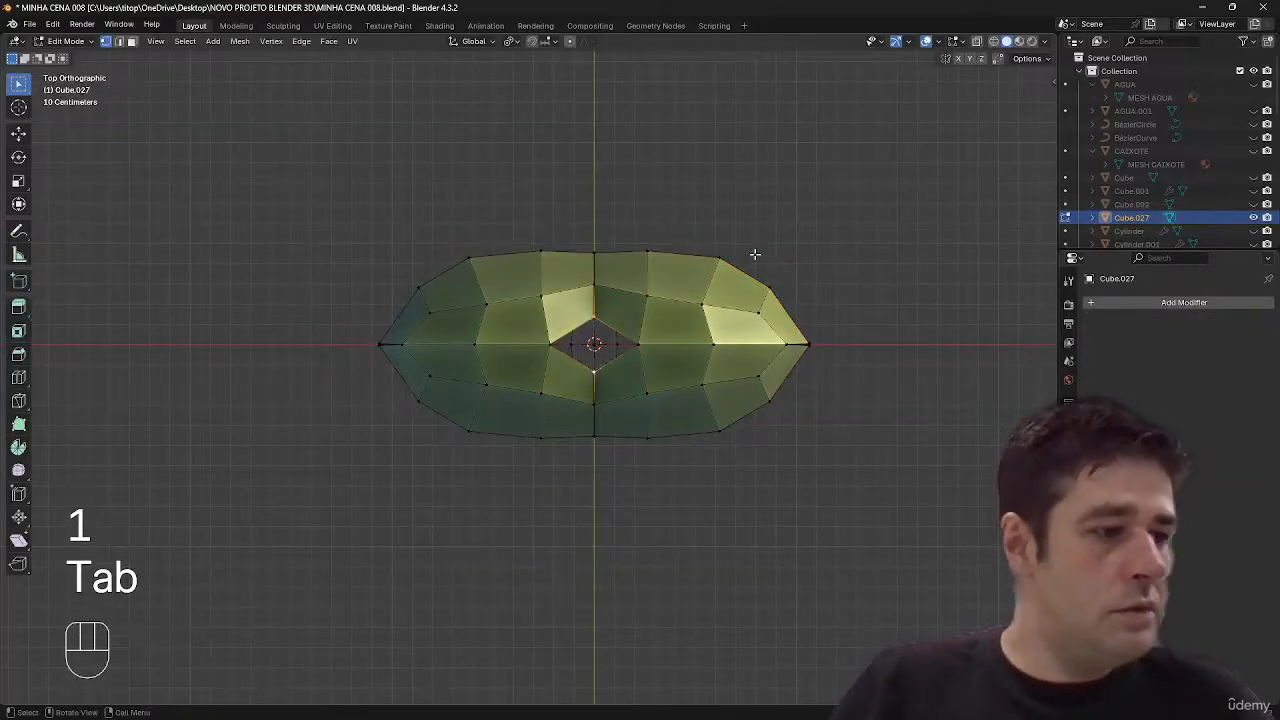
{"action": "middle_click_drag", "start_coordinate": [755, 254], "coordinate": [642, 330]}
{"action": "key", "text": "m"}
{"action": "left_click", "coordinate": [793, 192]}
- Select all centre-line vertices through the mesh with X-ray on and scale them to 0 along X
{"action": "key", "text": "alt+z"}
{"action": "left_click_drag", "start_coordinate": [606, 197], "coordinate": [598, 660]}
{"action": "middle_click_drag", "start_coordinate": [666, 600], "coordinate": [835, 474]}
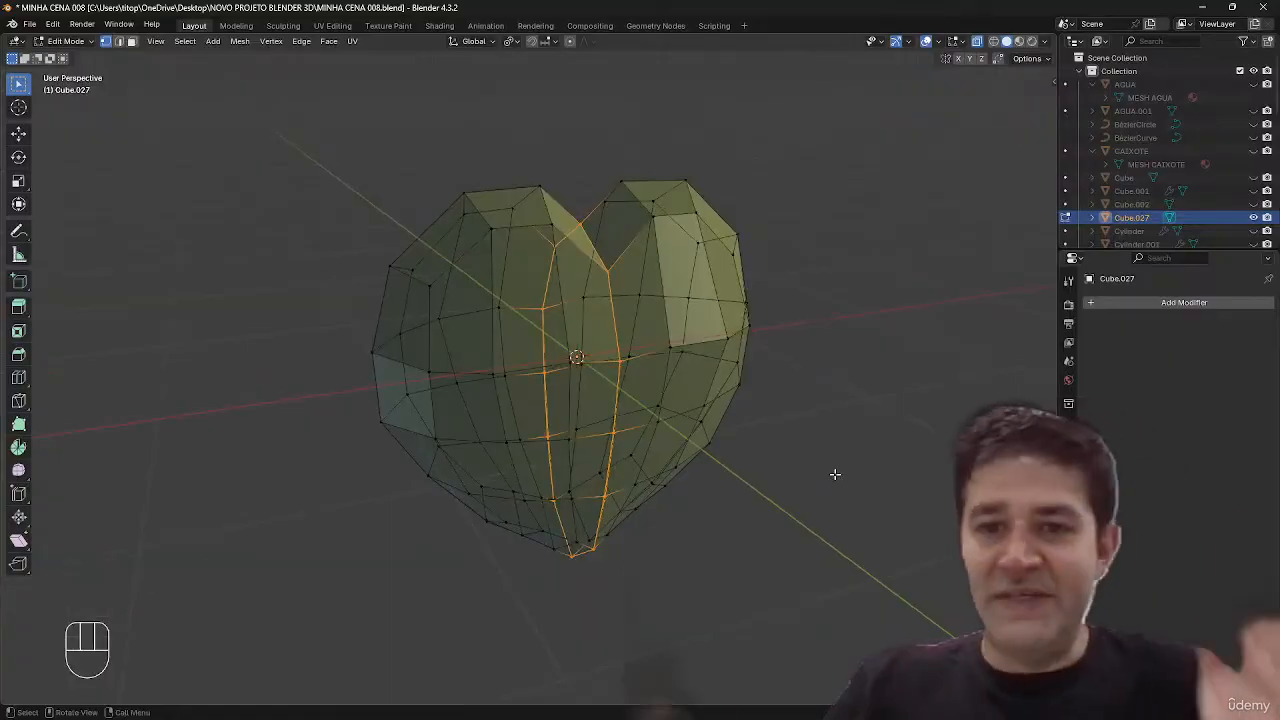
{"action": "key", "text": "s"}
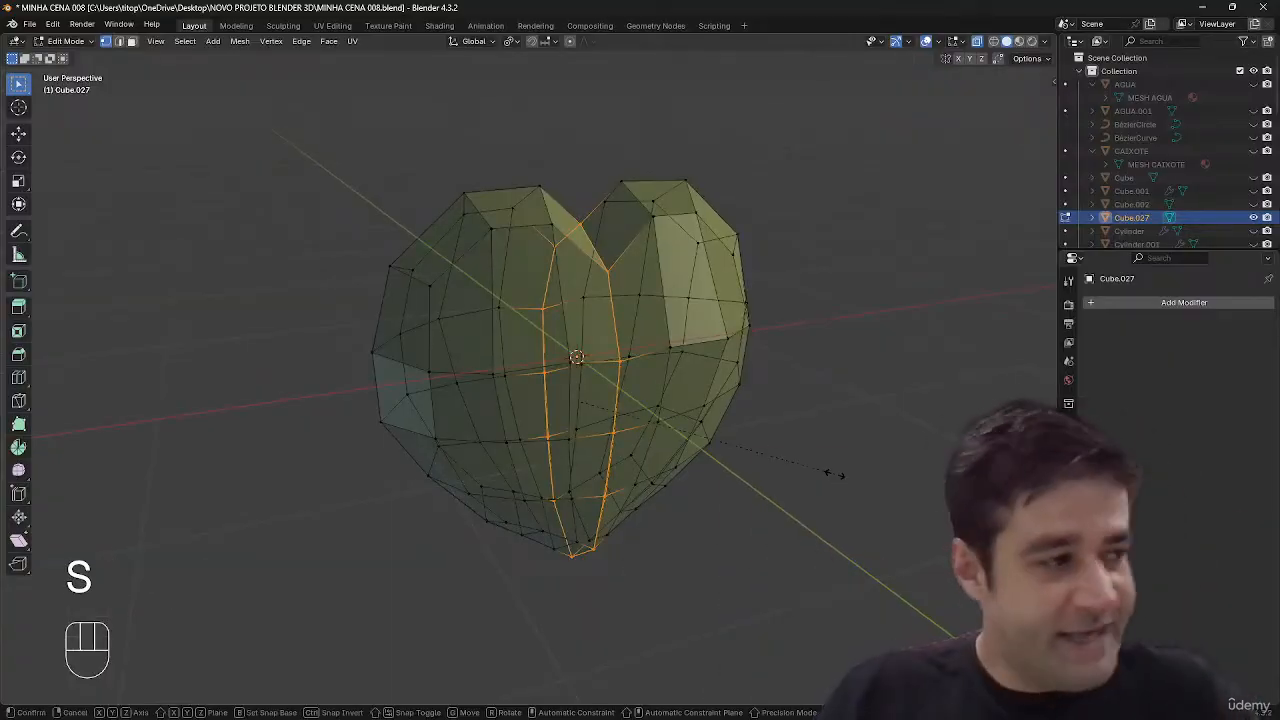
{"action": "key", "text": "x"}
{"action": "key", "text": "0"}
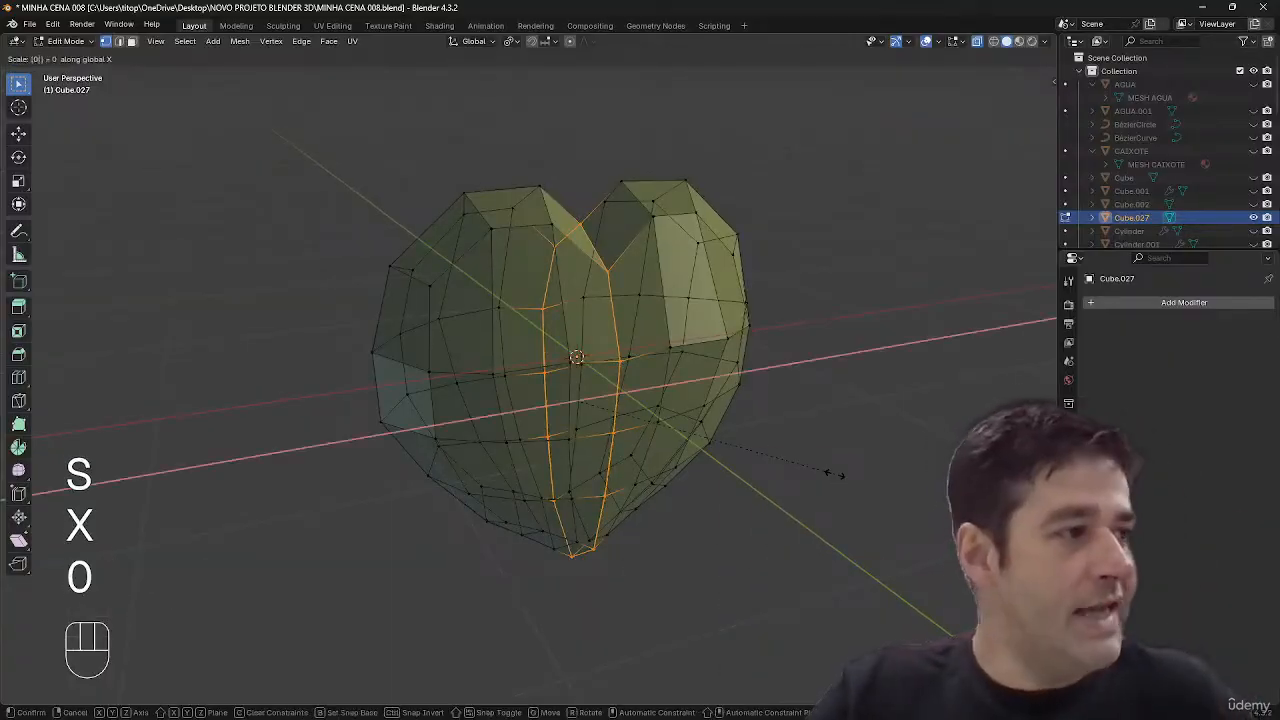
{"action": "key", "text": "Return"}
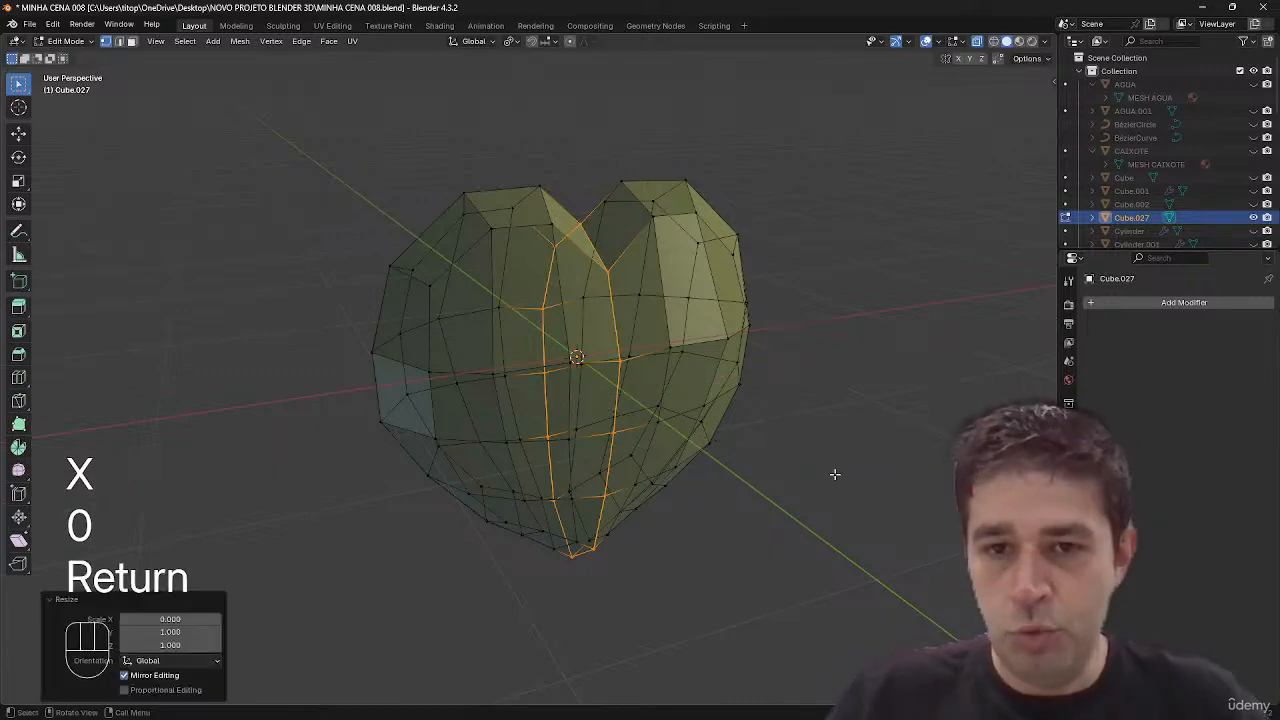
- Merge the selected centre-line vertices by distance
{"action": "key", "text": "m"}
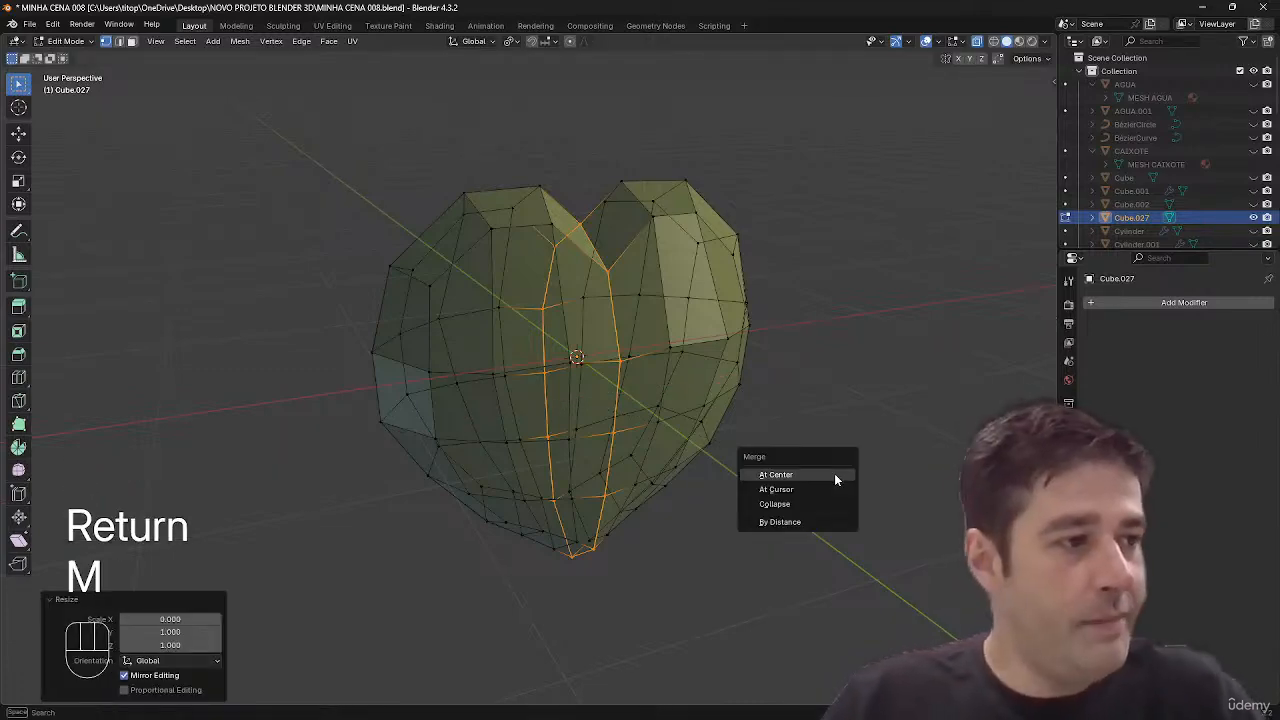
{"action": "left_click", "coordinate": [792, 523]}
{"action": "left_click", "coordinate": [783, 521]}
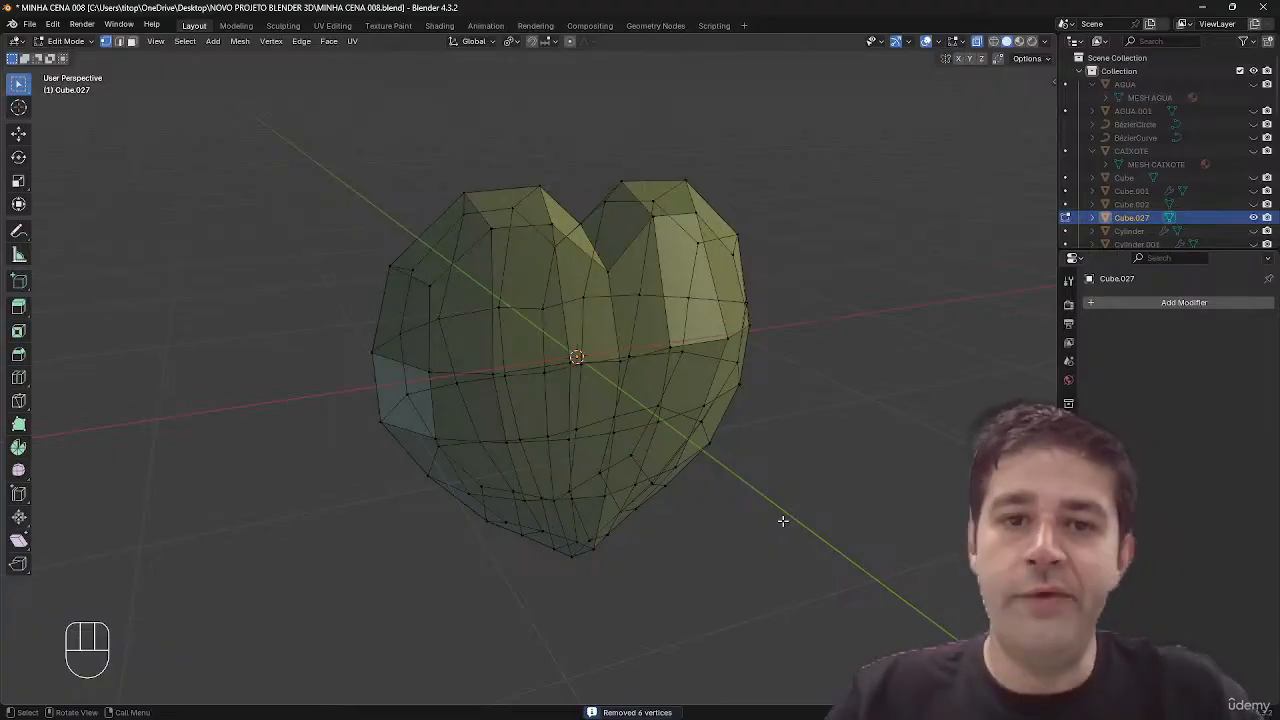
- Inspect the merged heart from the front and at an angle, turn X-ray off and return to Object Mode
{"action": "key", "text": "KP_1"}
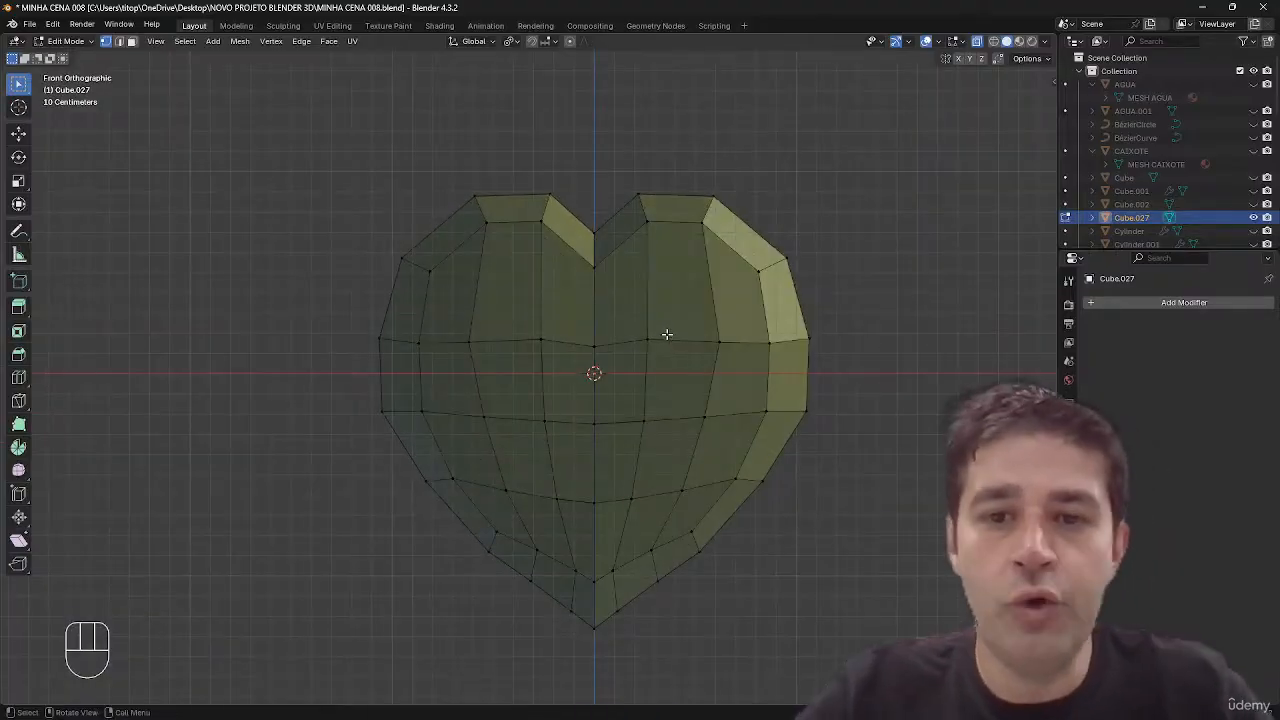
{"action": "middle_click_drag", "start_coordinate": [667, 334], "coordinate": [693, 351]}
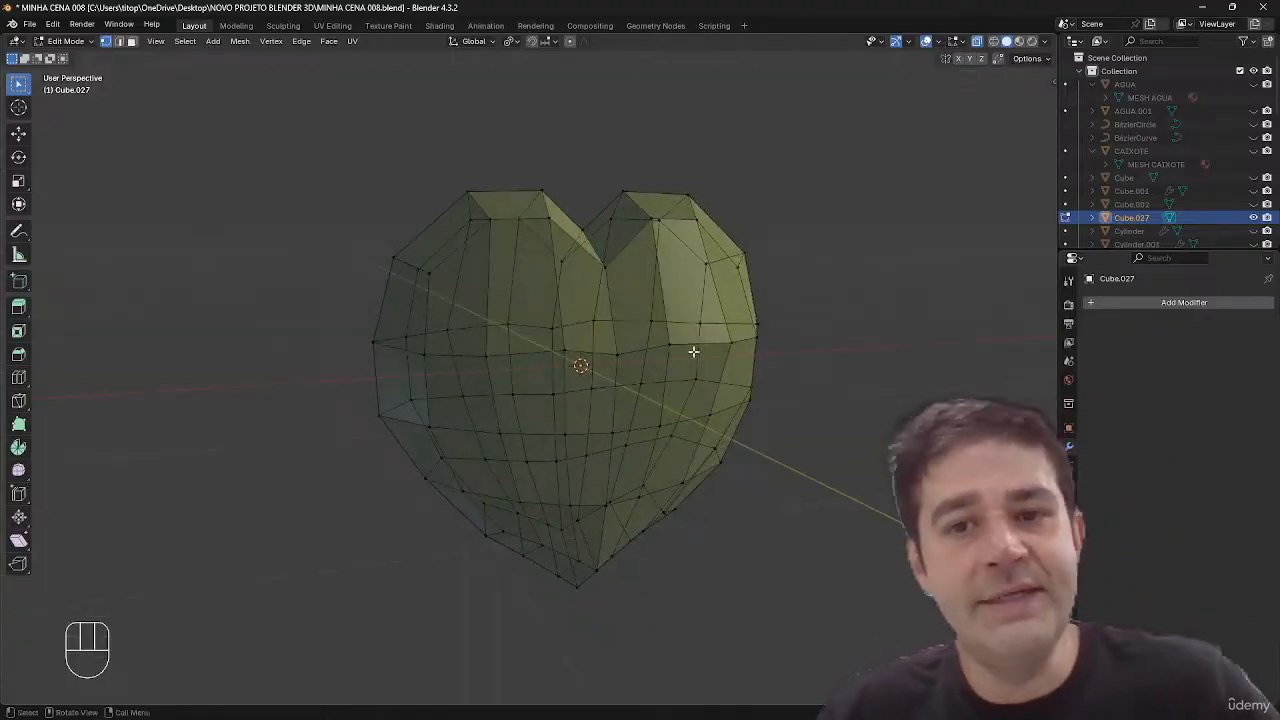
{"action": "middle_click_drag", "start_coordinate": [693, 351], "coordinate": [731, 346]}
{"action": "key", "text": "alt+z"}
{"action": "key", "text": "Tab"}
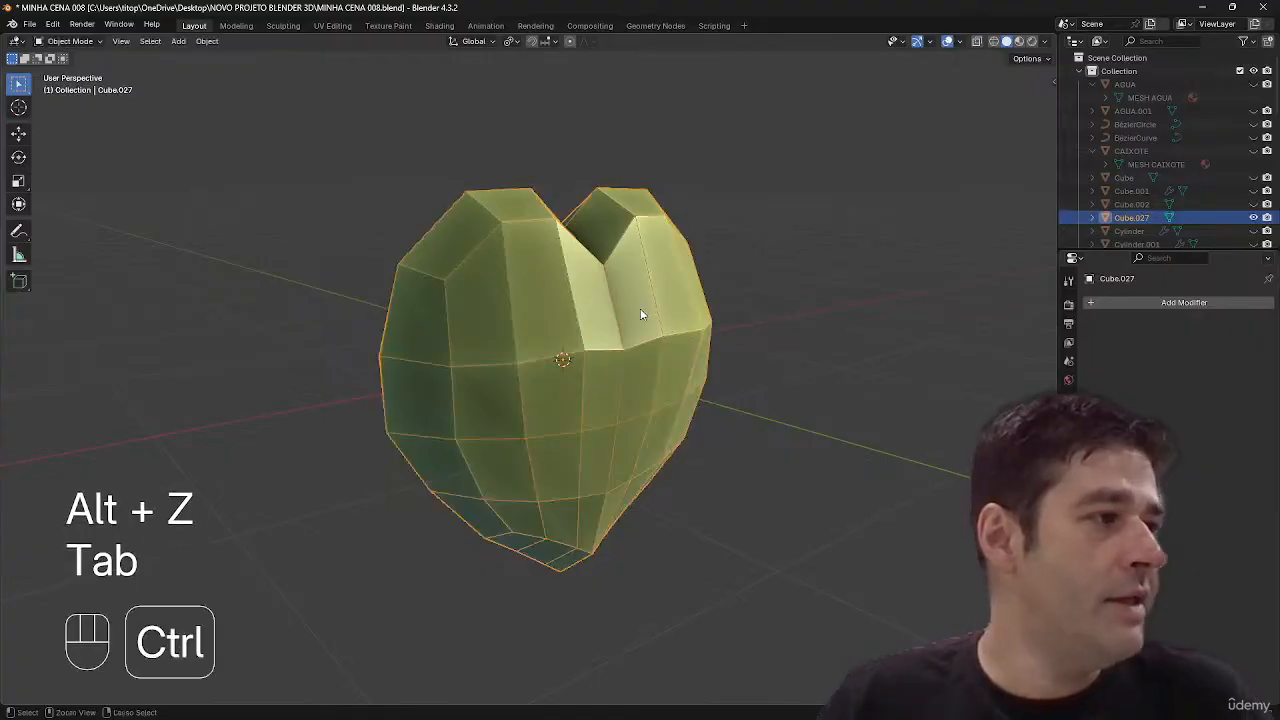
- Try to add a horizontal loop cut across the heart's upper part in Edit Mode and scale it along Y
{"action": "key", "text": "Tab"}
{"action": "key", "text": "ctrl+r"}
{"action": "left_click", "coordinate": [641, 311]}
{"action": "left_click", "coordinate": [650, 312]}
{"action": "middle_click_drag", "start_coordinate": [650, 312], "coordinate": [763, 280]}
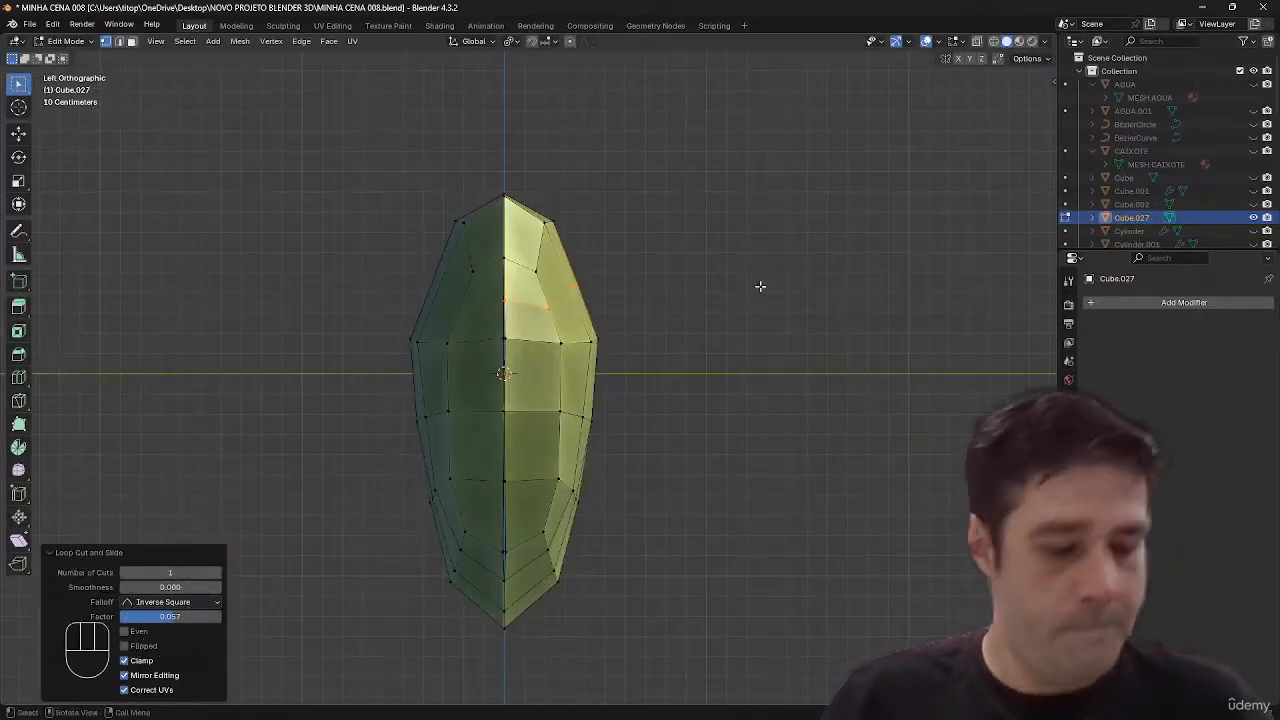
{"action": "key", "text": "s"}
{"action": "key", "text": "y"}
{"action": "key", "text": "Escape"}
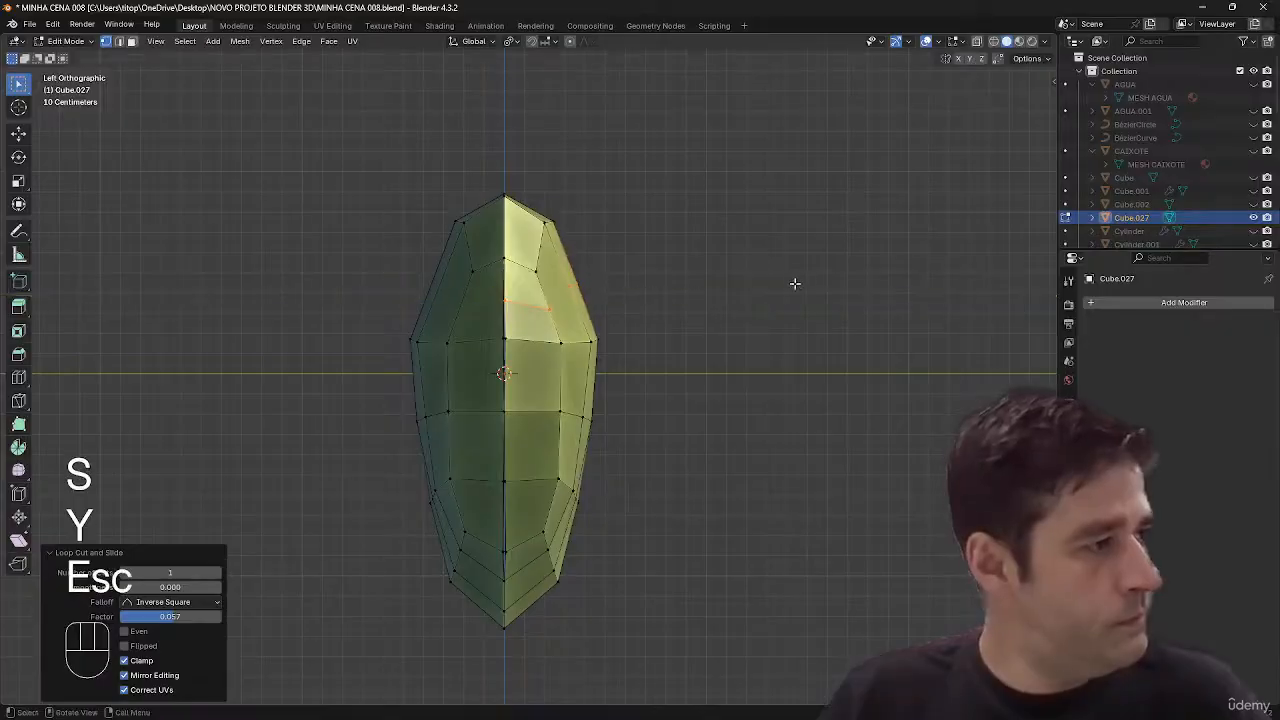
- Undo the loop cut on the heart's upper part and return to Object Mode
{"action": "key", "text": "Tab"}
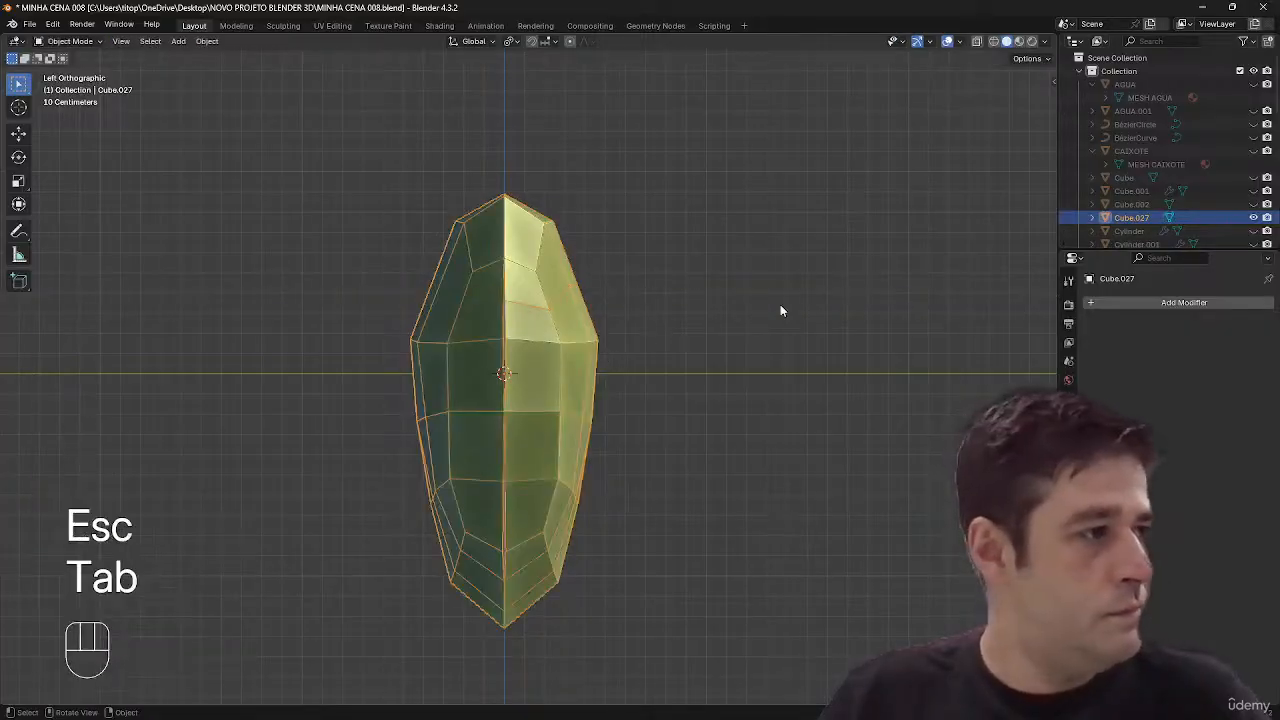
{"action": "middle_click_drag", "start_coordinate": [780, 309], "coordinate": [663, 351]}
{"action": "key", "text": "ctrl+z"}
{"action": "key", "text": "ctrl+z"}
{"action": "key", "text": "Tab"}
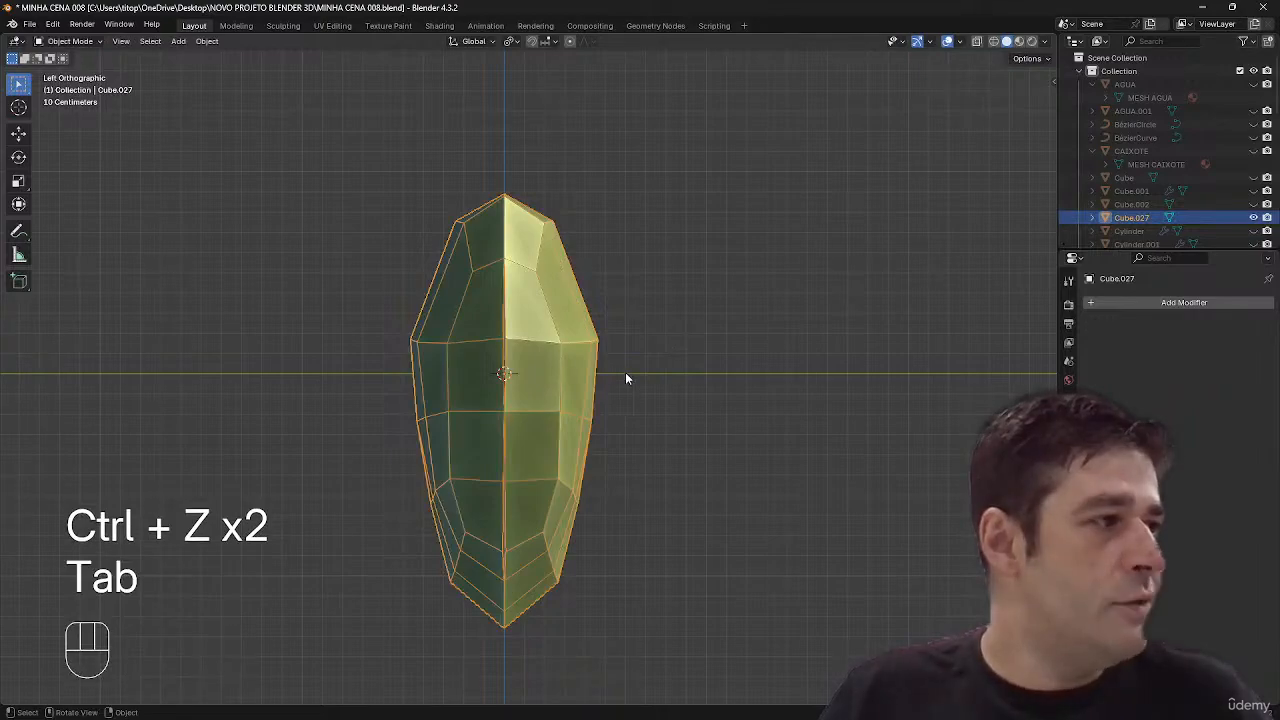
- Select all vertices along the heart's front-to-back seam in the side view with X-ray on and scale them to 0 along Y
{"action": "key", "text": "Tab"}
{"action": "key", "text": "alt+z"}
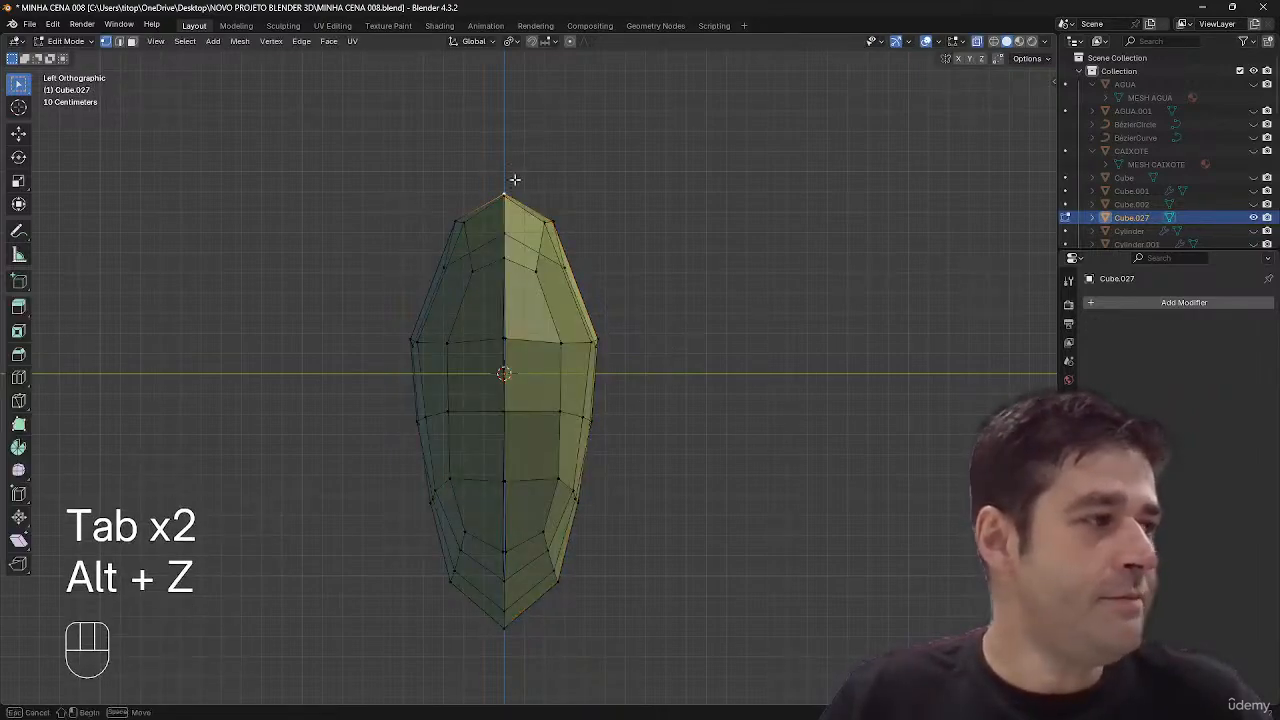
{"action": "left_click_drag", "start_coordinate": [515, 158], "coordinate": [499, 653]}
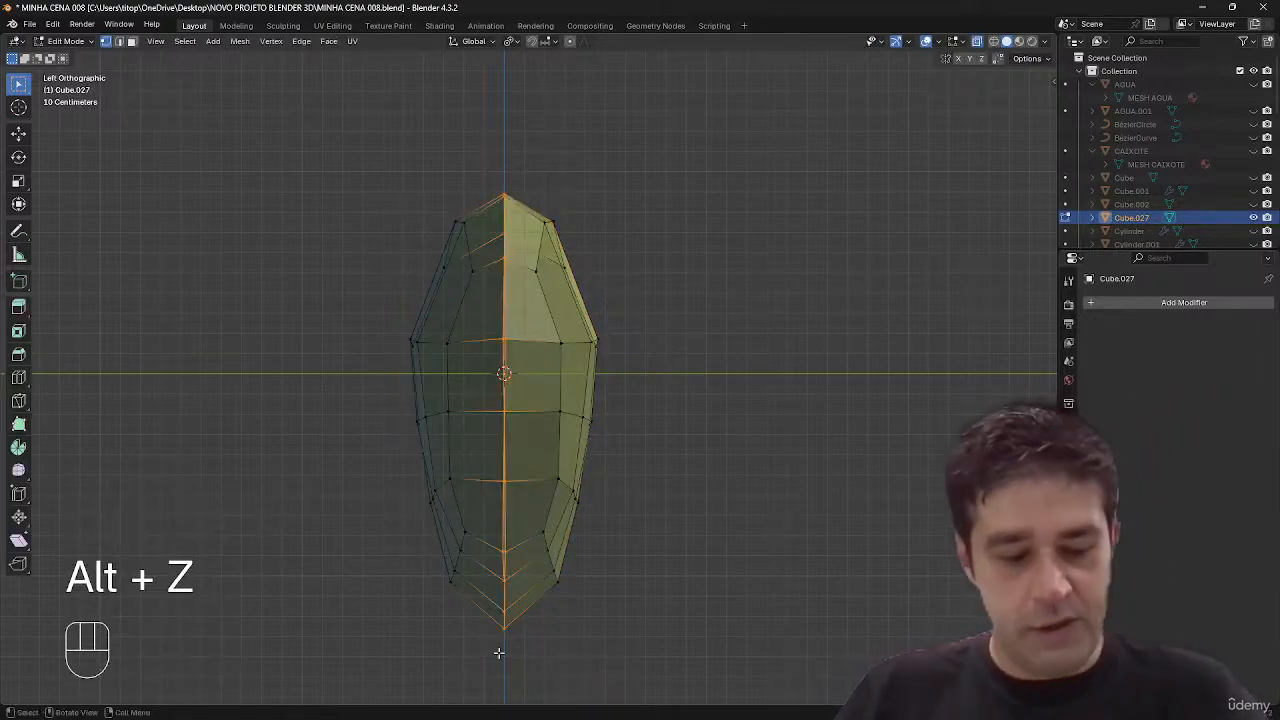
{"action": "key", "text": "s"}
{"action": "key", "text": "y"}
{"action": "key", "text": "0"}
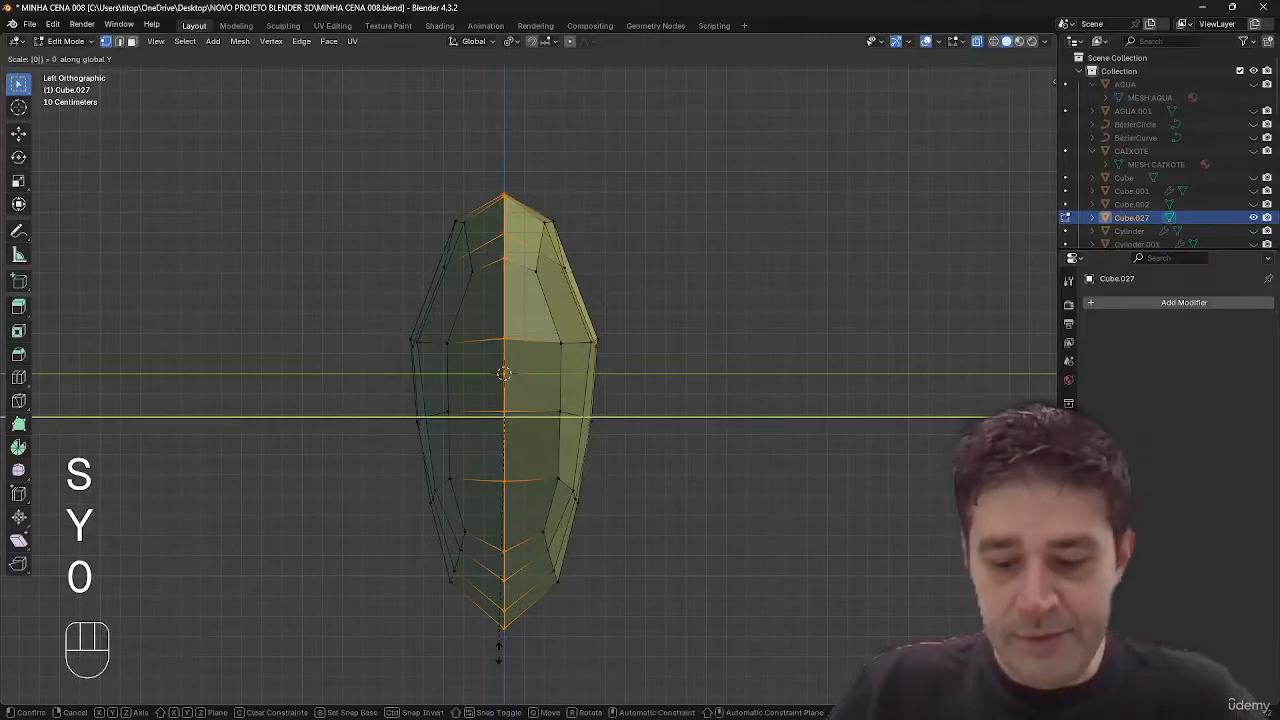
{"action": "key", "text": "Return"}
- Merge the flattened side-seam vertices by distance and turn X-ray off
{"action": "key", "text": "m"}
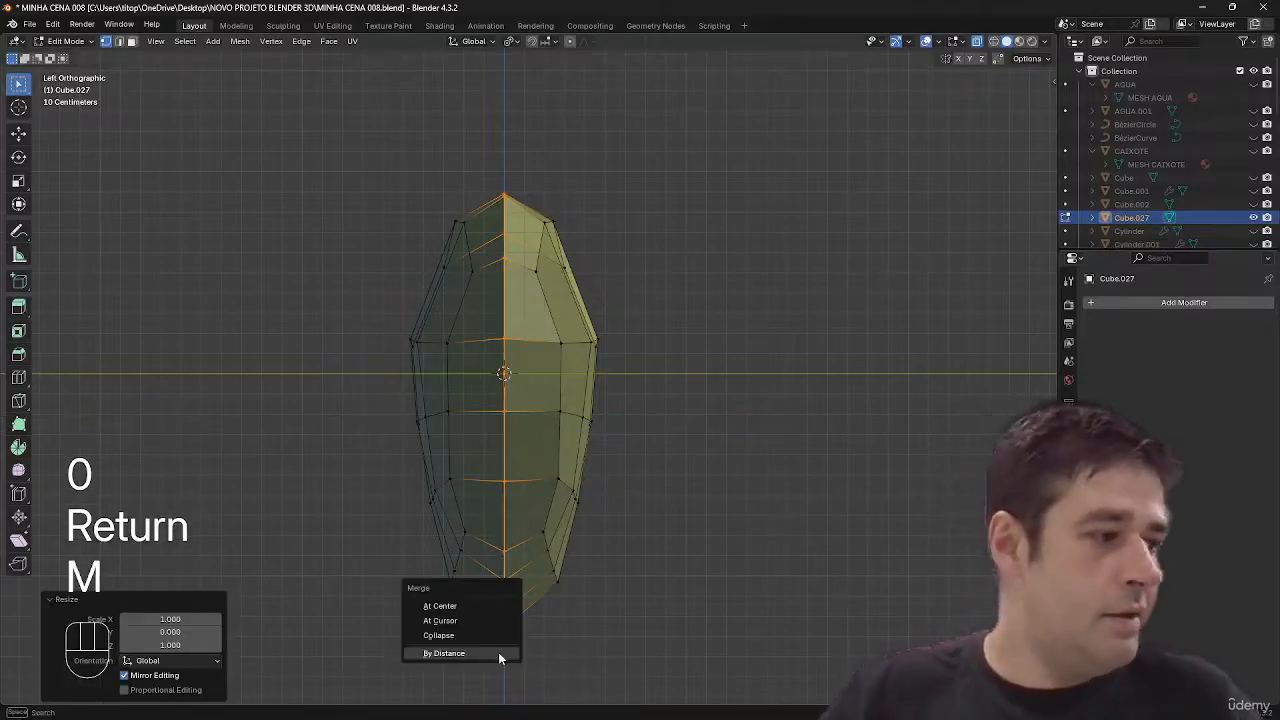
{"action": "left_click", "coordinate": [498, 653]}
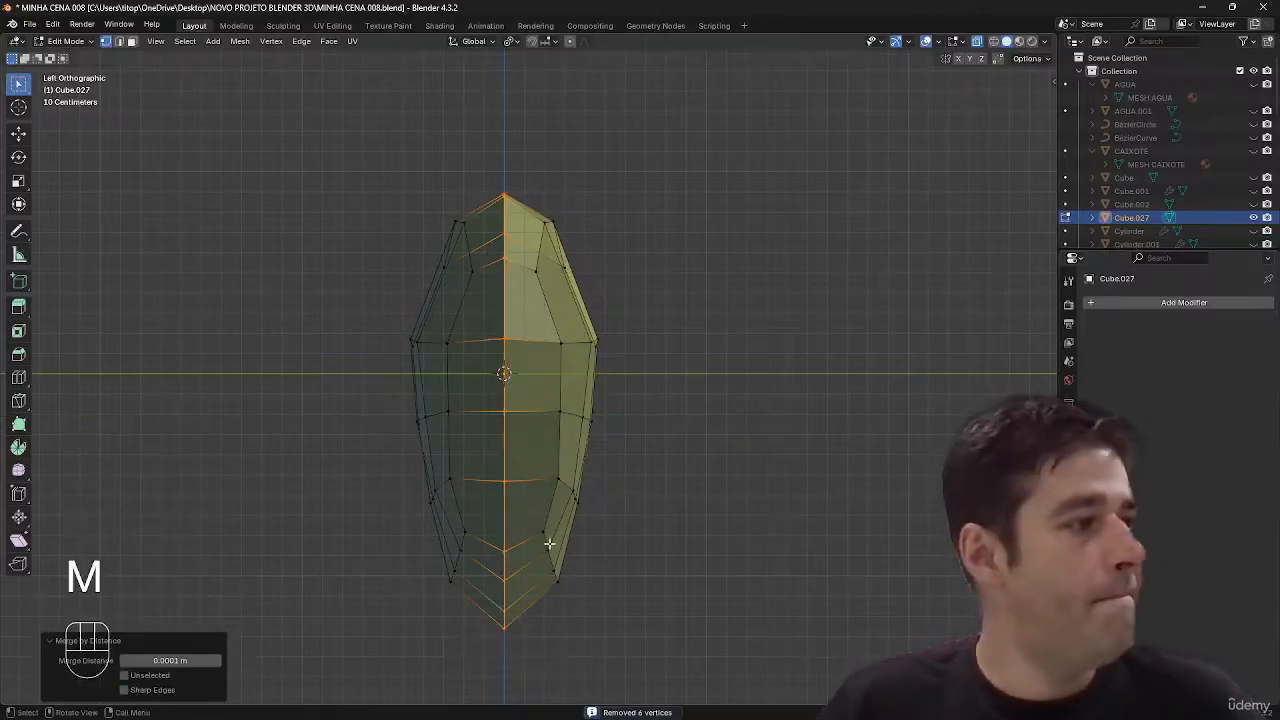
{"action": "middle_click_drag", "start_coordinate": [549, 544], "coordinate": [680, 480]}
{"action": "key", "text": "alt+z"}
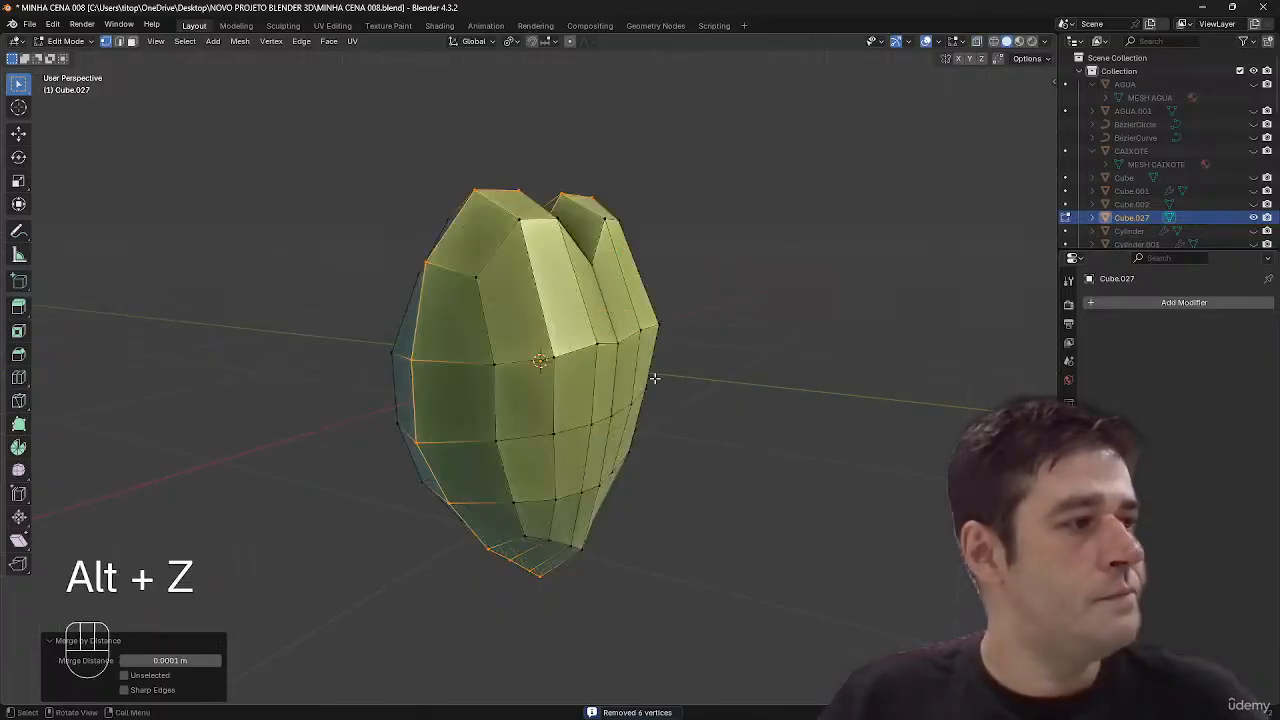
- Add one horizontal loop cut around the heart's upper part and scale it to about 1.146 along Y
{"action": "key", "text": "ctrl+r"}
{"action": "left_click", "coordinate": [628, 281]}
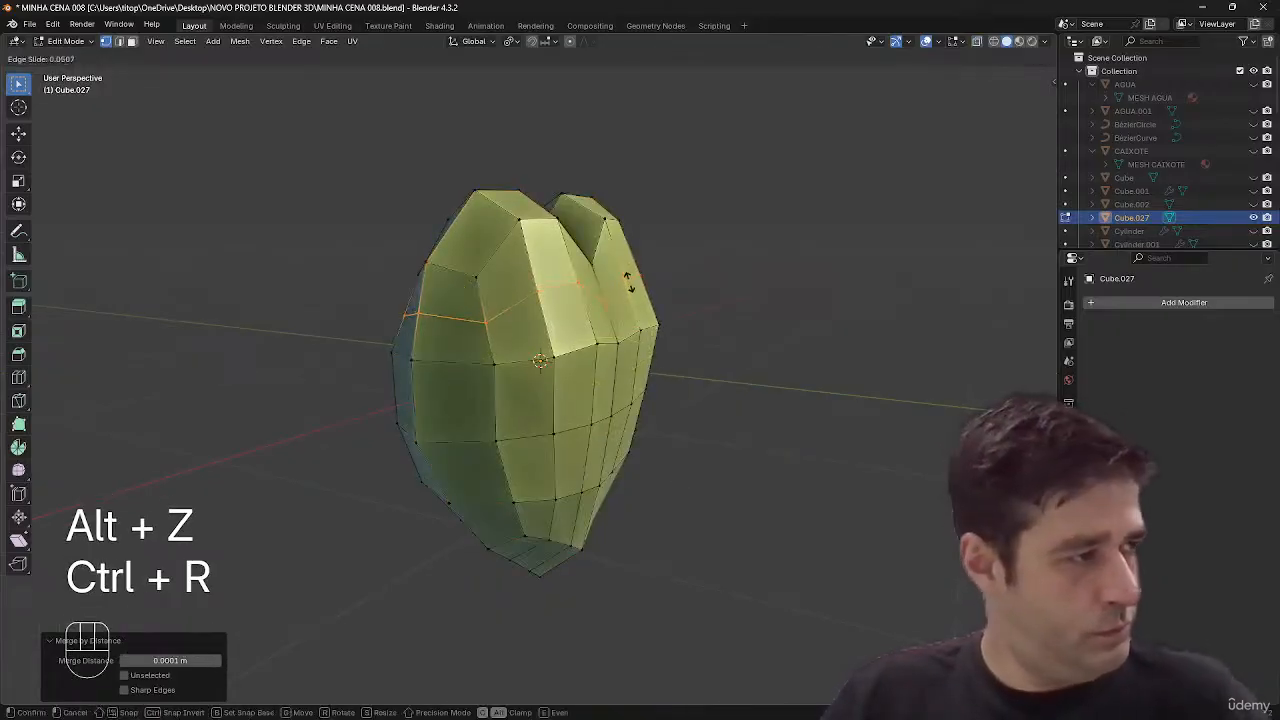
{"action": "left_click", "coordinate": [628, 281]}
{"action": "middle_click_drag", "start_coordinate": [628, 281], "coordinate": [751, 331]}
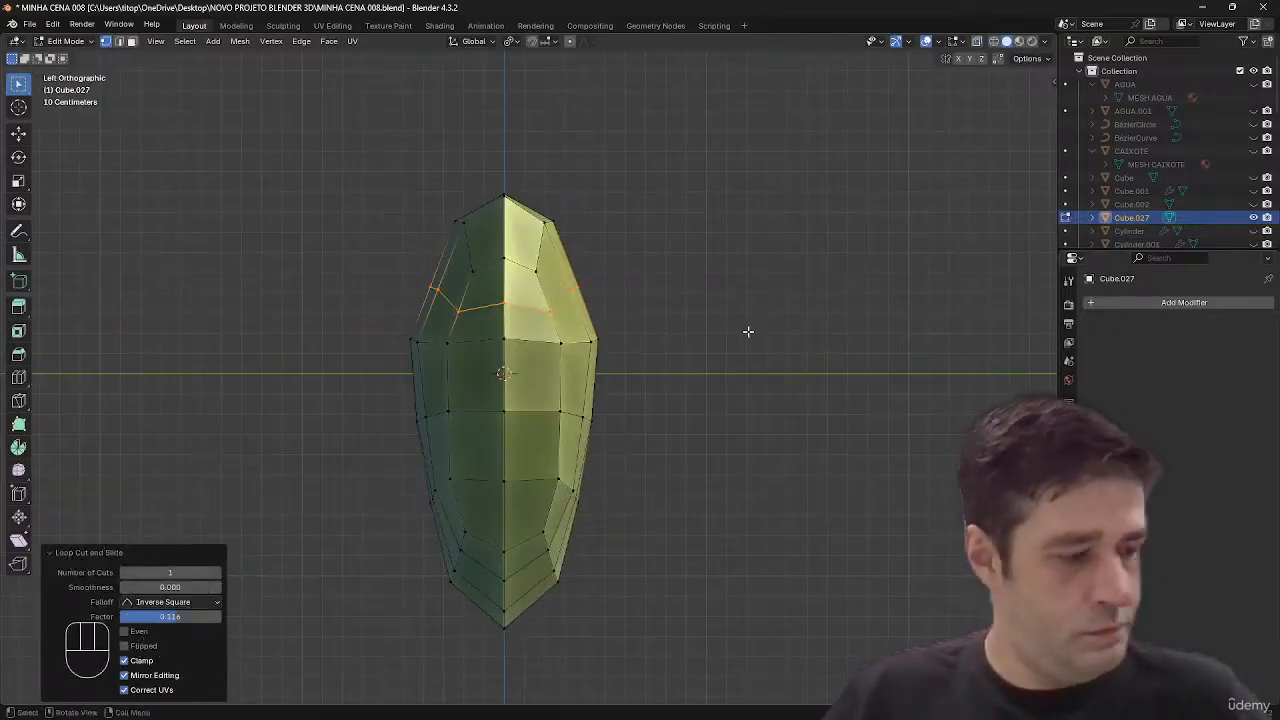
{"action": "key", "text": "s"}
{"action": "key", "text": "y"}
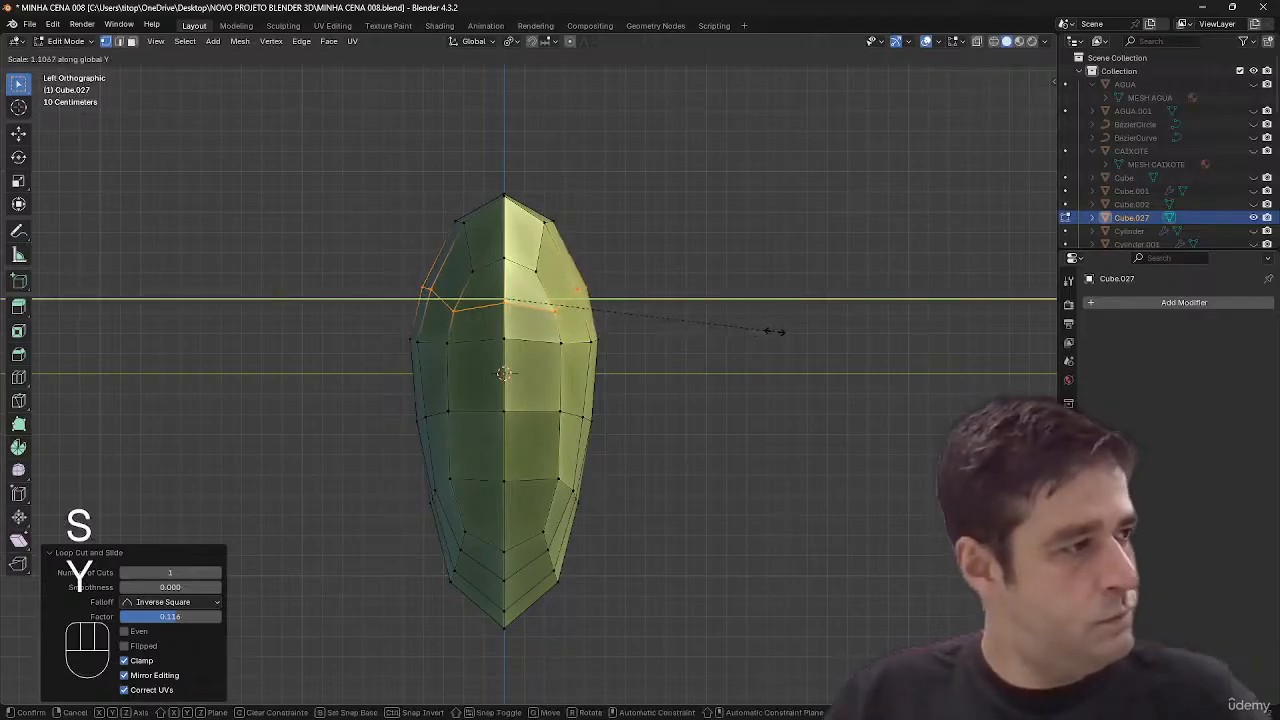
{"action": "left_click", "coordinate": [786, 335]}
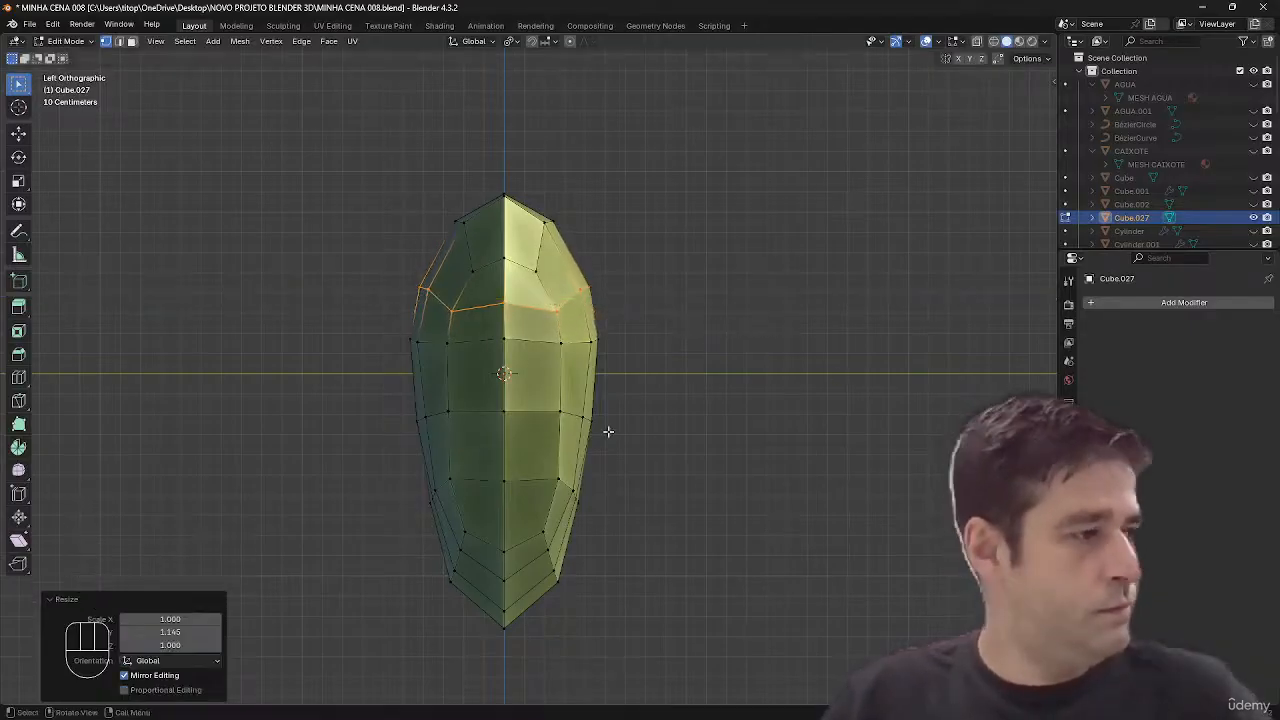
- Select the horizontal edge loop just below the heart's origin and scale it slightly inward along Y
{"action": "key", "text": "2"}
{"action": "left_click", "coordinate": [541, 411], "text": "alt"}
{"action": "key", "text": "y"}
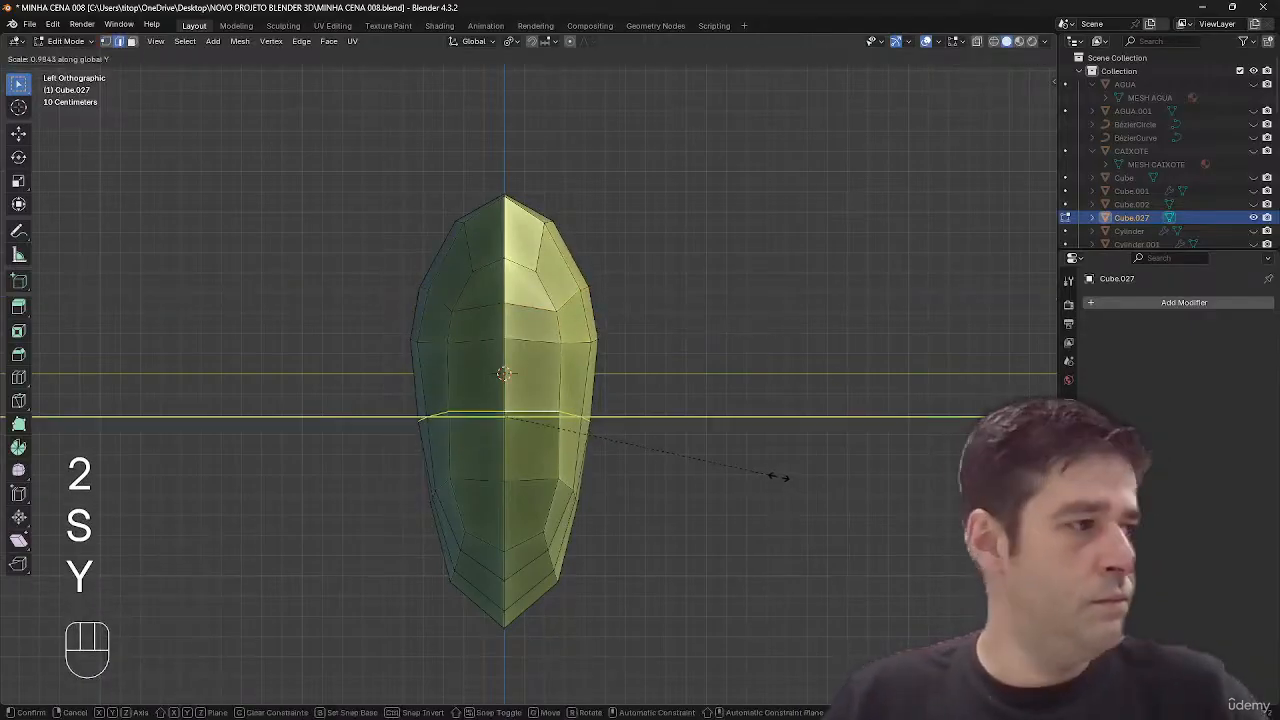
{"action": "left_click", "coordinate": [776, 478]}
- Select the next lower horizontal edge loop and scale it to about 0.942 along Y
{"action": "left_click", "coordinate": [531, 477], "text": "alt"}
{"action": "key", "text": "s"}
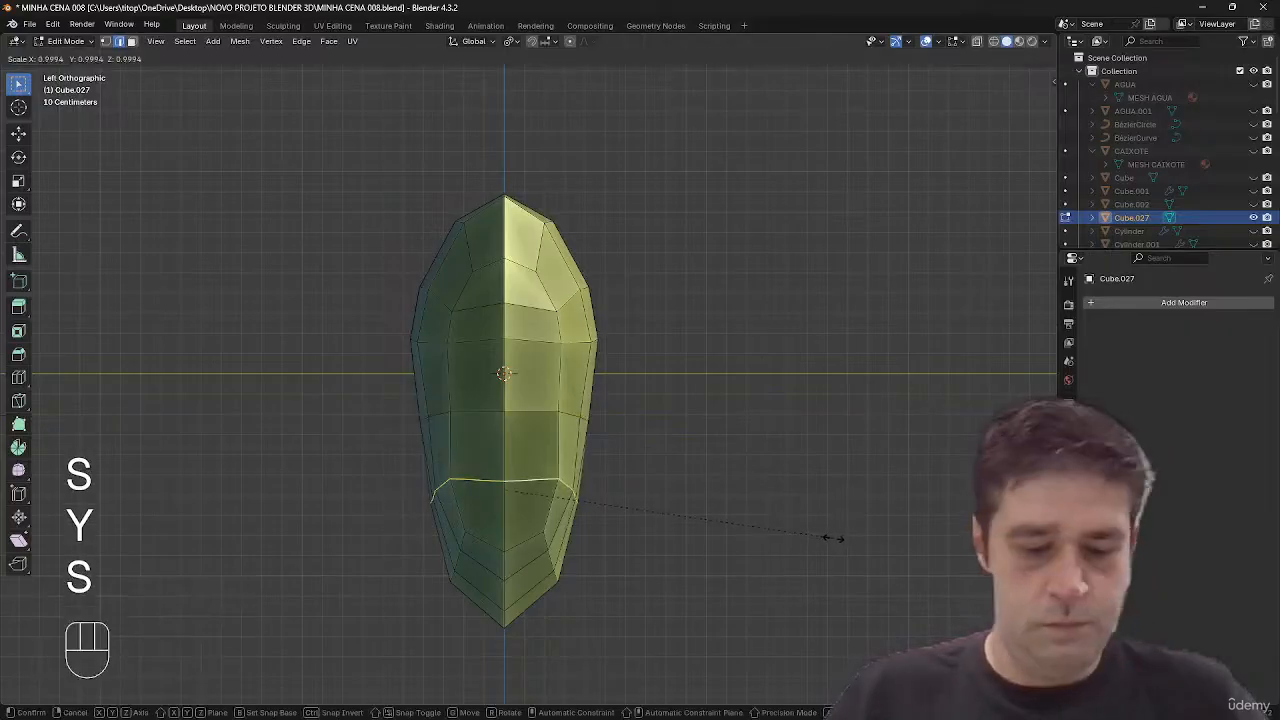
{"action": "key", "text": "y"}
{"action": "left_click", "coordinate": [820, 531]}
{"action": "middle_click_drag", "start_coordinate": [820, 531], "coordinate": [689, 508]}
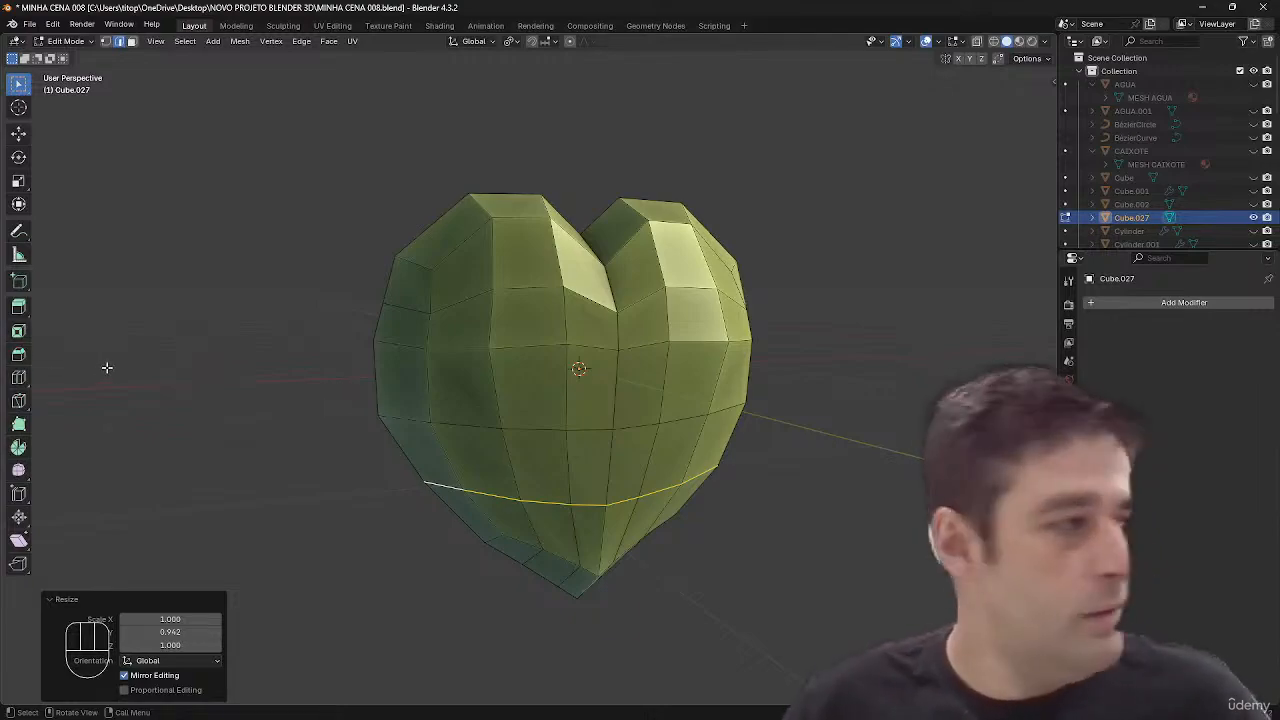
- Smooth the selected lower edge loop with the Smooth tool by about 0.88
{"action": "left_click", "coordinate": [18, 471]}
{"action": "middle_click_drag", "start_coordinate": [745, 491], "coordinate": [653, 510]}
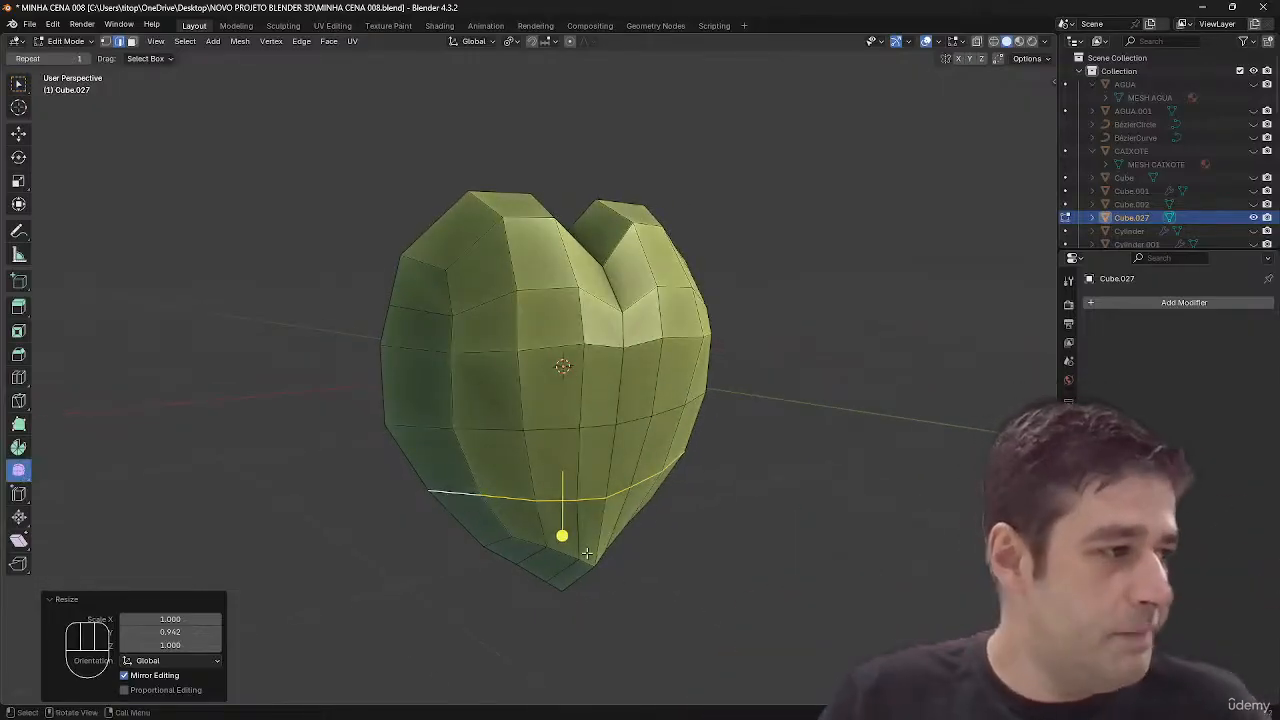
{"action": "key", "text": "s"}
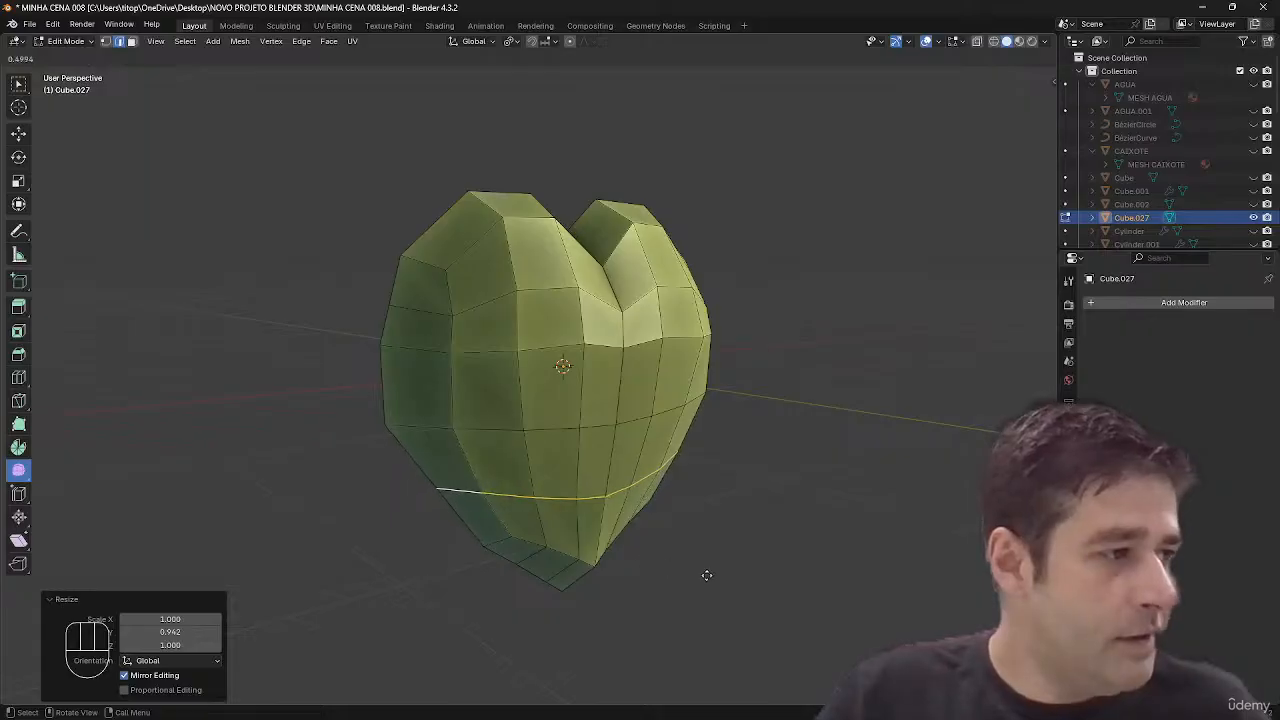
{"action": "left_click_drag", "start_coordinate": [773, 591], "coordinate": [780, 575]}
{"action": "middle_click_drag", "start_coordinate": [780, 575], "coordinate": [696, 551]}
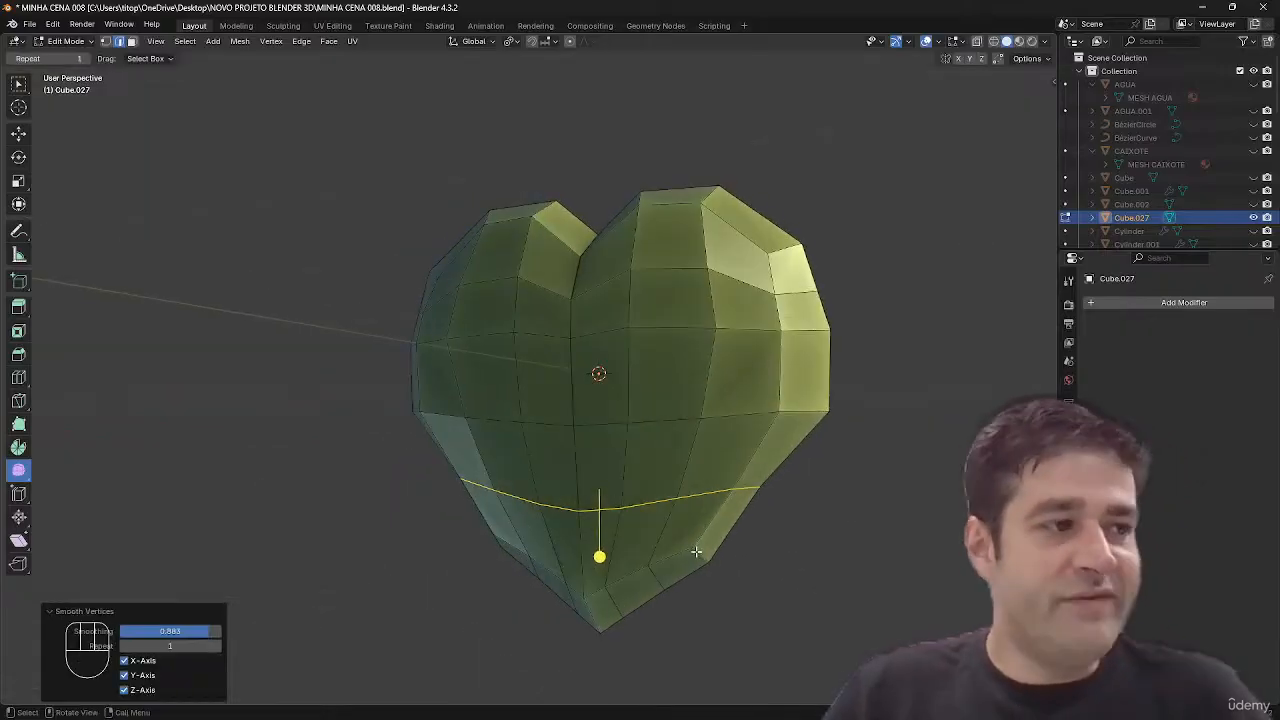
- Select the edge loop above the heart's tip in the front view with X-ray on and scale it to about 1.183 along X
{"action": "key", "text": "KP_1"}
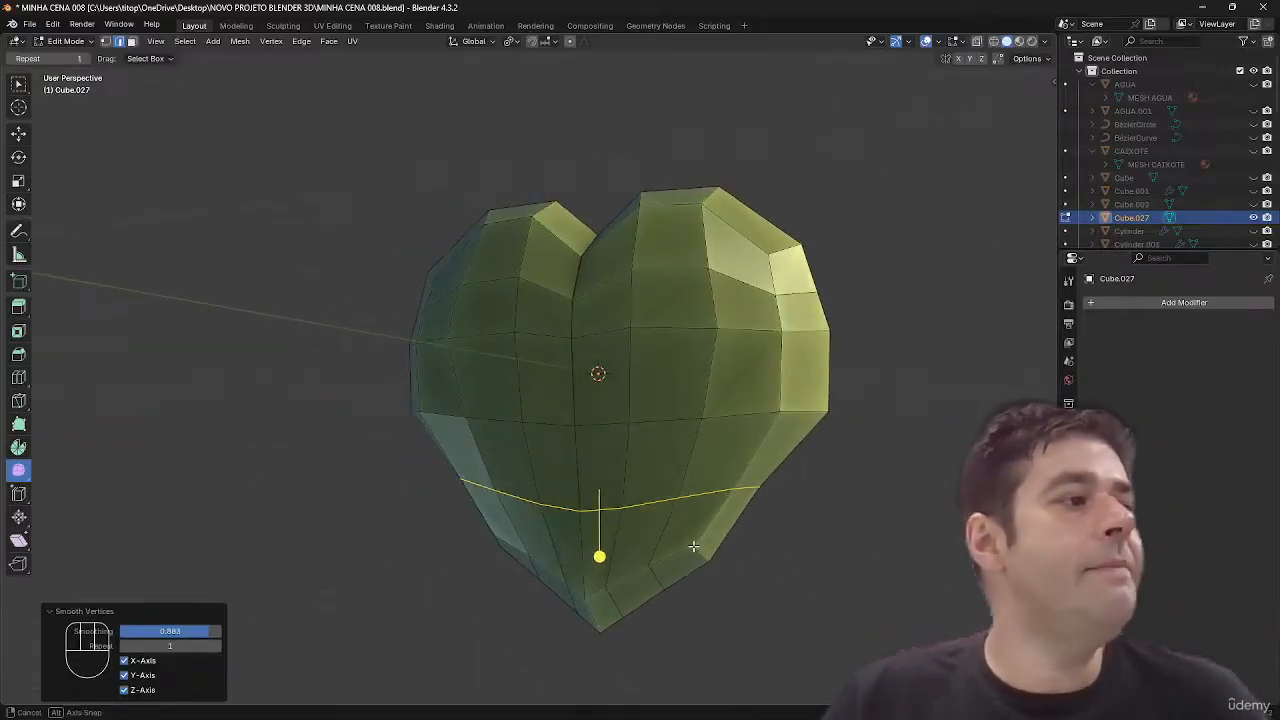
{"action": "key", "text": "alt+z"}
{"action": "left_click_drag", "start_coordinate": [720, 519], "coordinate": [451, 661]}
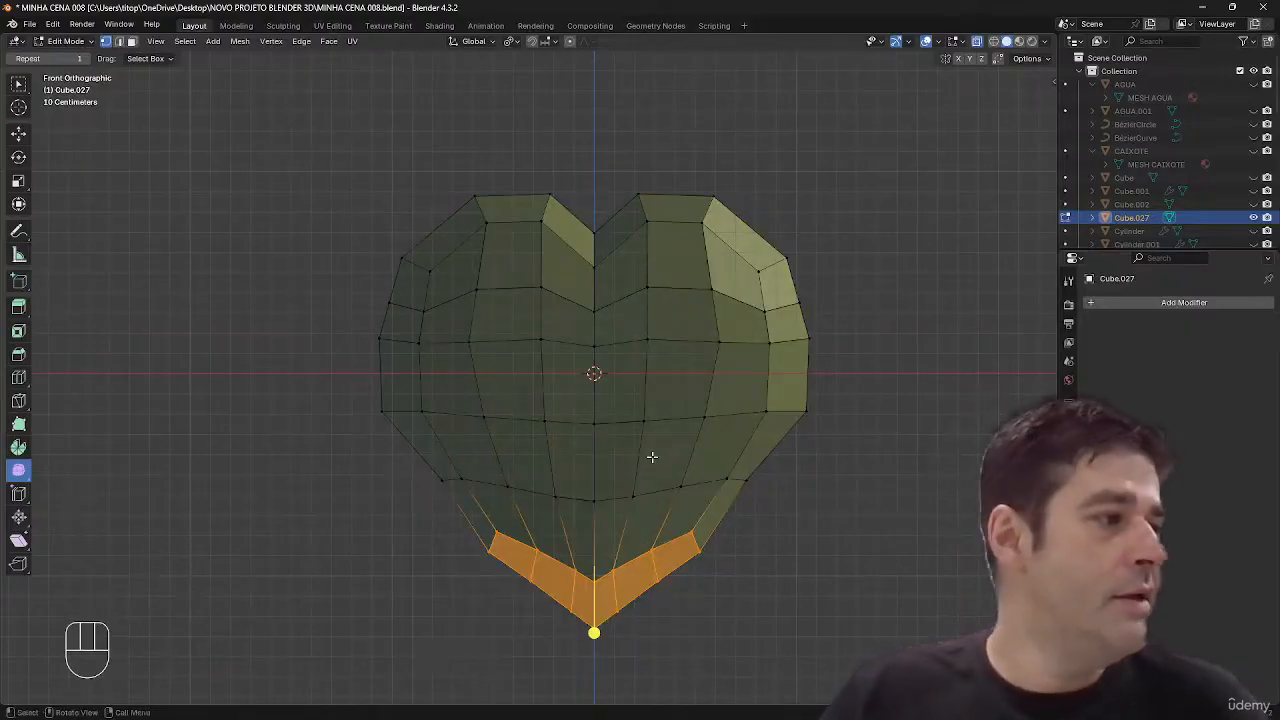
{"action": "key", "text": "2"}
{"action": "left_click", "coordinate": [669, 510]}
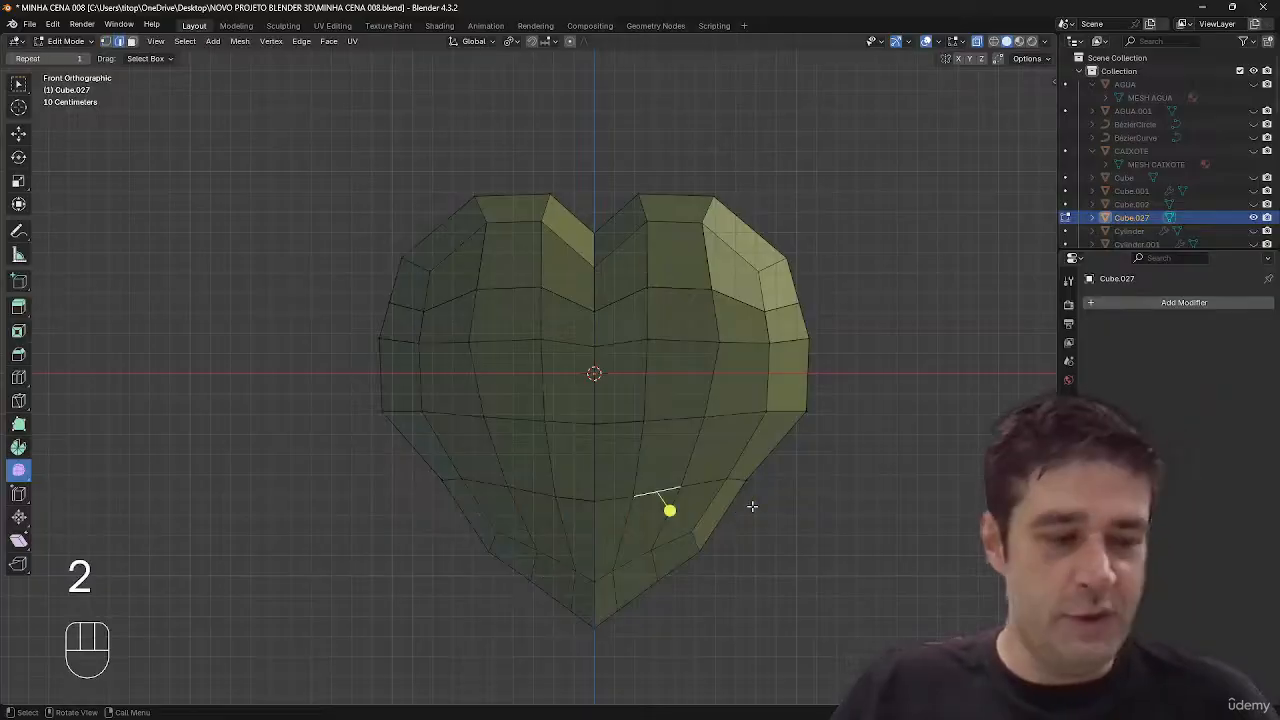
{"action": "left_click", "coordinate": [717, 482], "text": "alt"}
{"action": "key", "text": "s"}
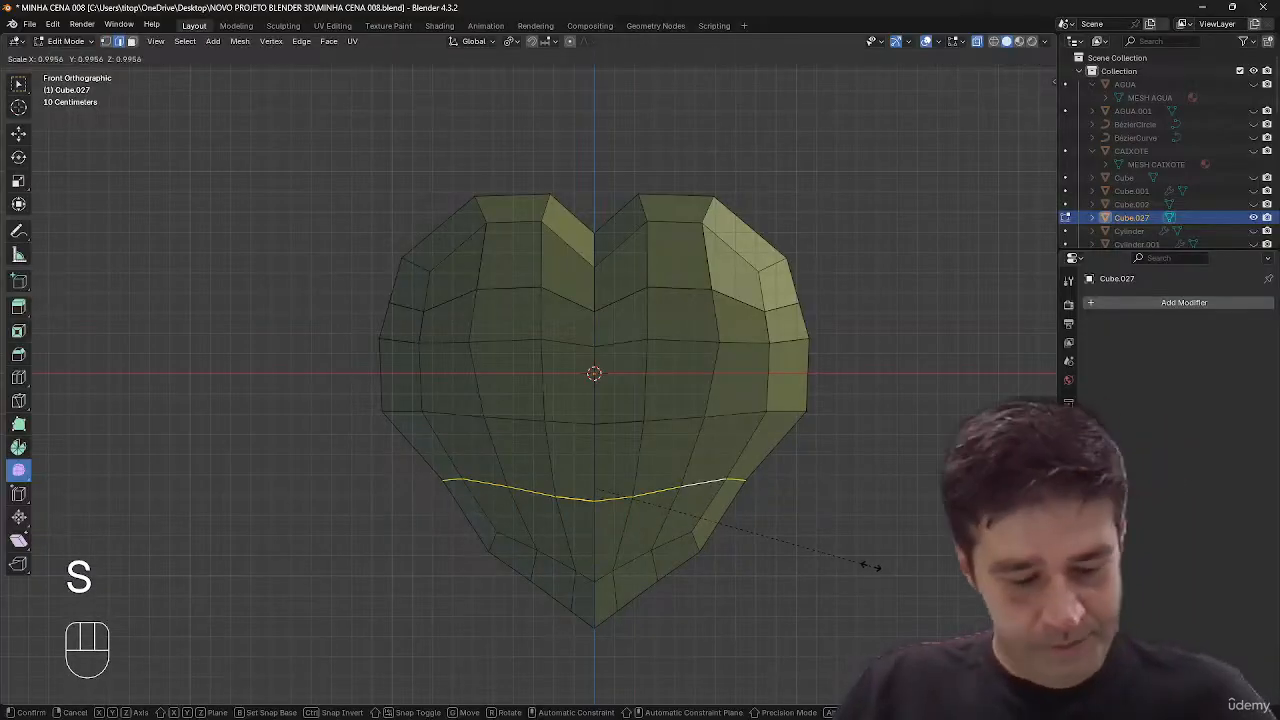
{"action": "key", "text": "x"}
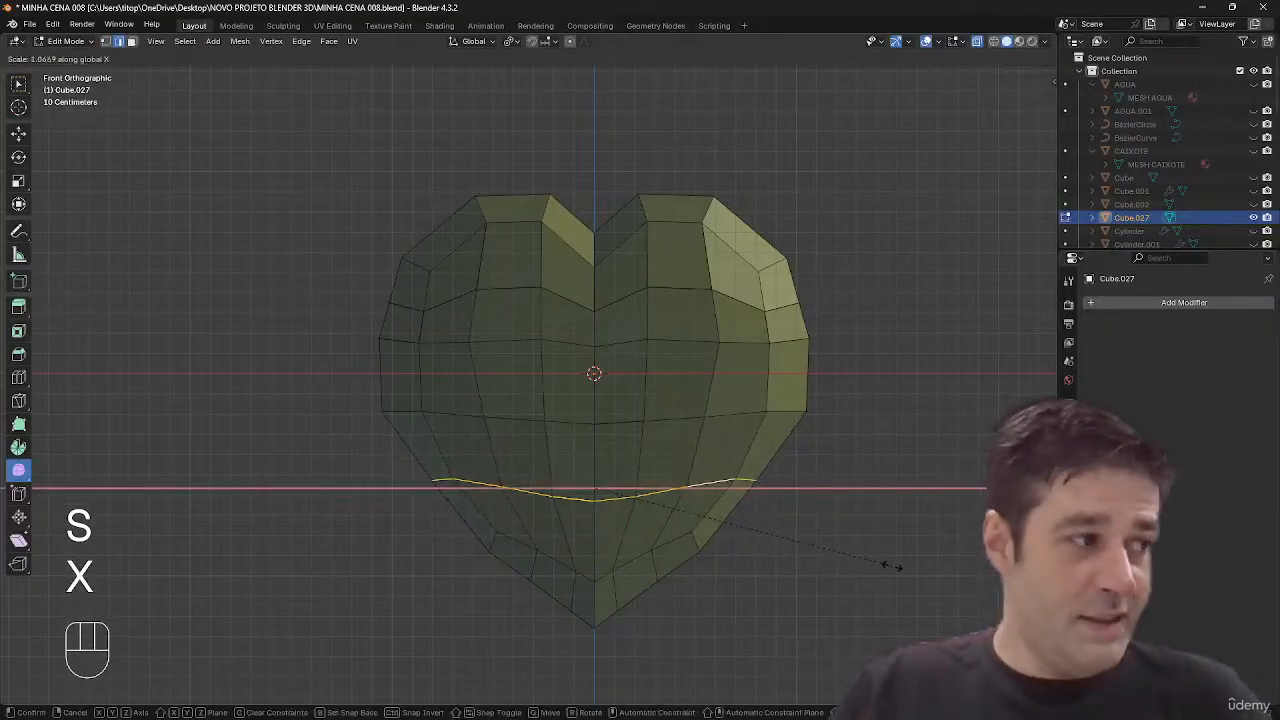
{"action": "left_click", "coordinate": [927, 566]}
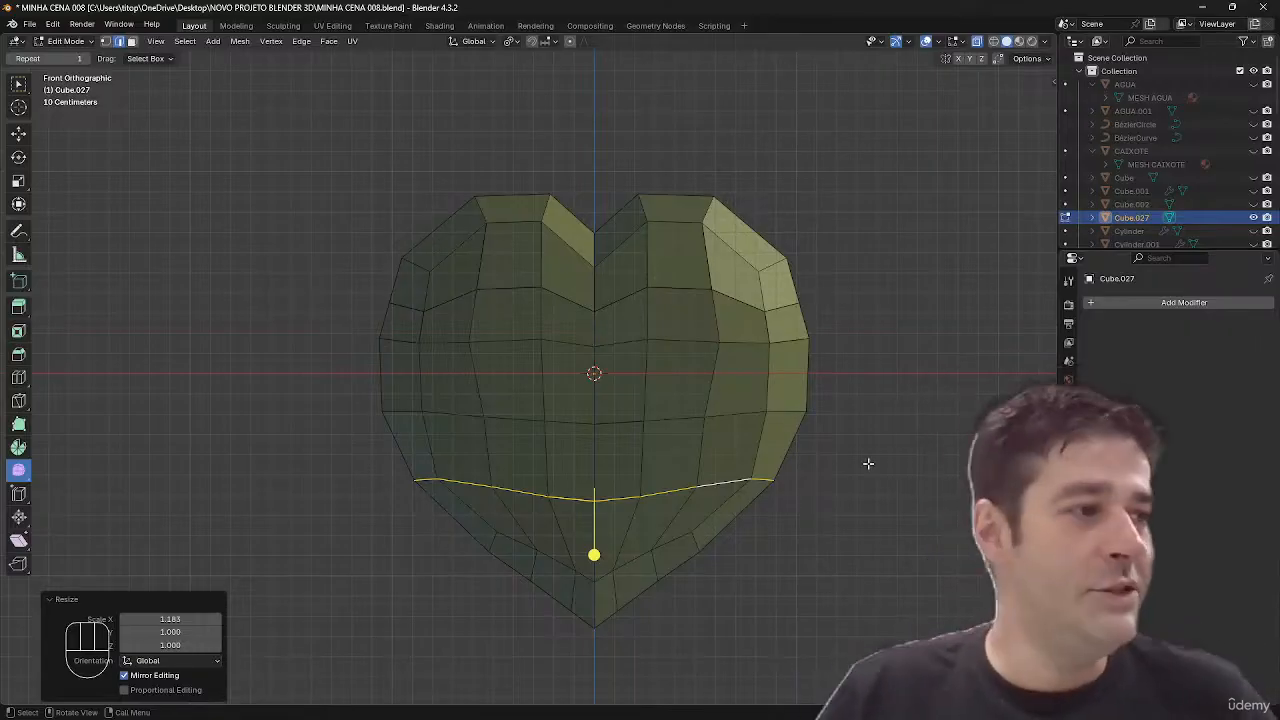
- Flatten the selected lower edge loop slightly by scaling it down along Z
{"action": "middle_click_drag", "start_coordinate": [869, 463], "coordinate": [780, 470]}
{"action": "key", "text": "s"}
{"action": "key", "text": "z"}
{"action": "left_click", "coordinate": [703, 475]}
{"action": "middle_click_drag", "start_coordinate": [849, 446], "coordinate": [709, 471]}
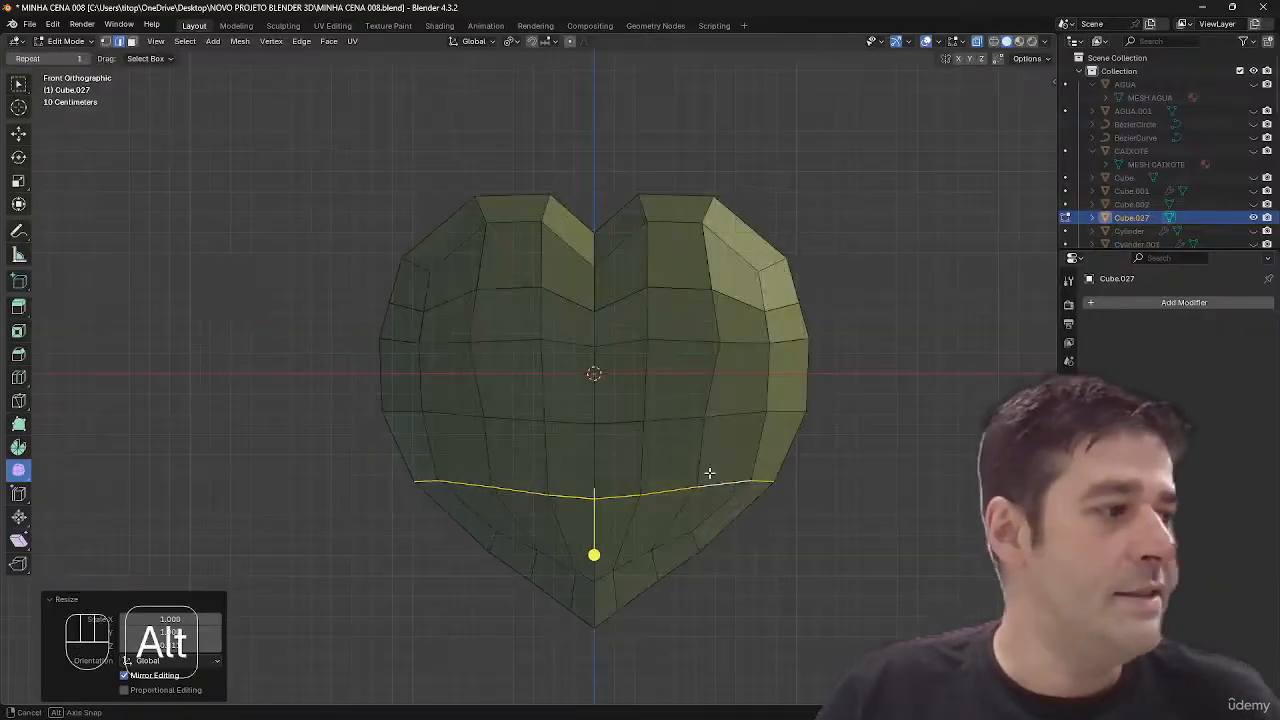
- Select the vertices of the heart's bottom tip, scale them to about 0.881 along Z and widen them slightly along X
{"action": "key", "text": "1"}
{"action": "left_click_drag", "start_coordinate": [720, 517], "coordinate": [462, 663]}
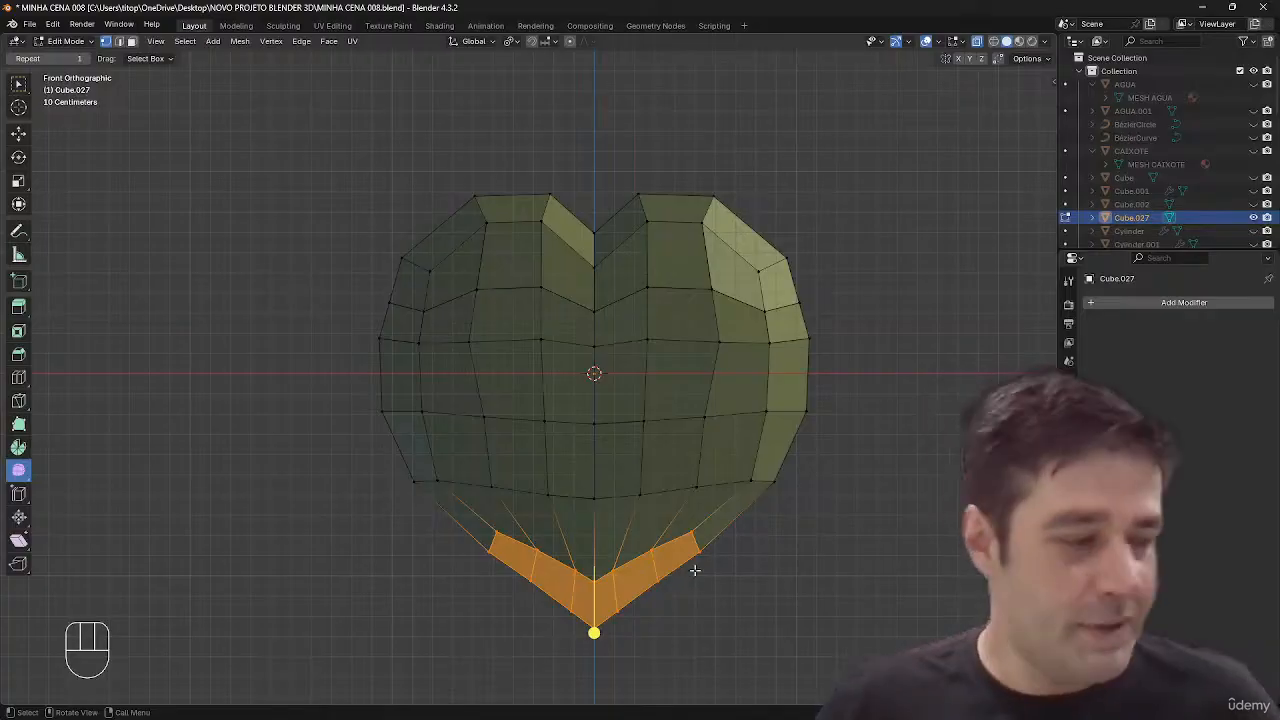
{"action": "key", "text": "s"}
{"action": "key", "text": "z"}
{"action": "left_click", "coordinate": [691, 569]}
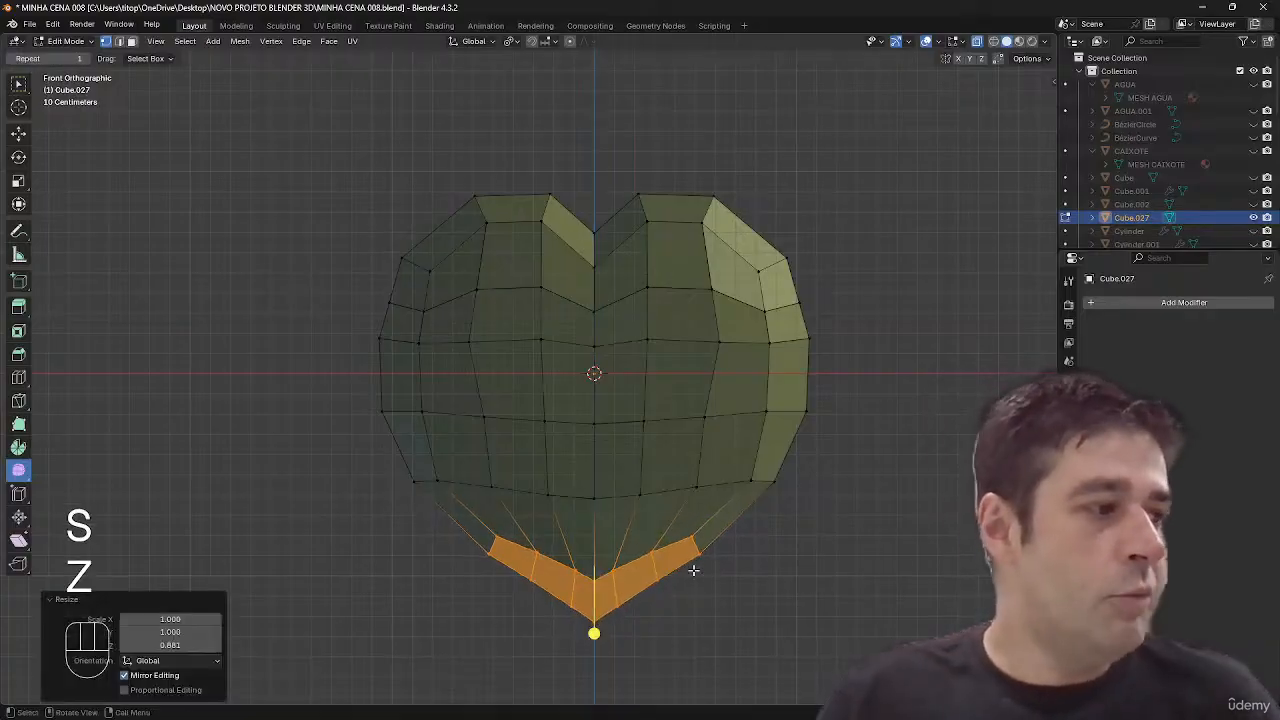
{"action": "key", "text": "s"}
{"action": "key", "text": "x"}
{"action": "left_click", "coordinate": [700, 571]}
- Smooth the heart's bottom tip by about 0.464 with the Smooth tool and clear the selection
{"action": "middle_click_drag", "start_coordinate": [700, 571], "coordinate": [547, 618]}
{"action": "left_click_drag", "start_coordinate": [527, 601], "coordinate": [671, 603]}
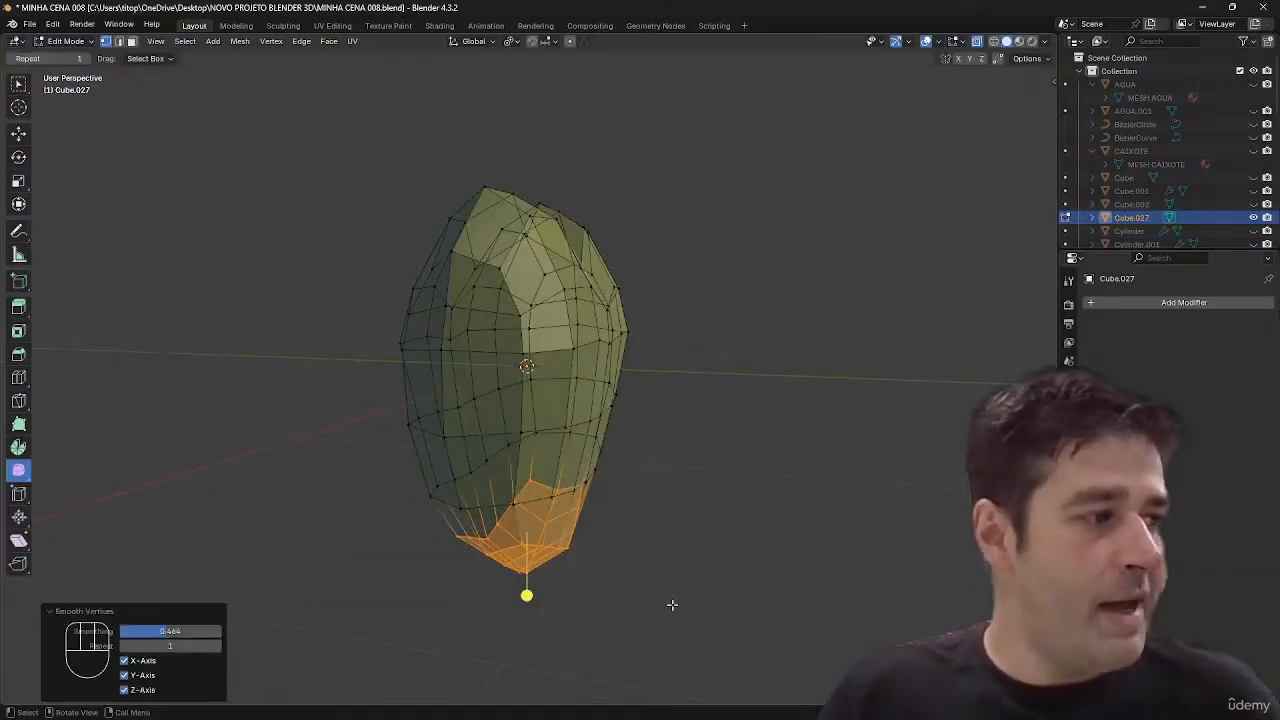
{"action": "left_click", "coordinate": [670, 604]}
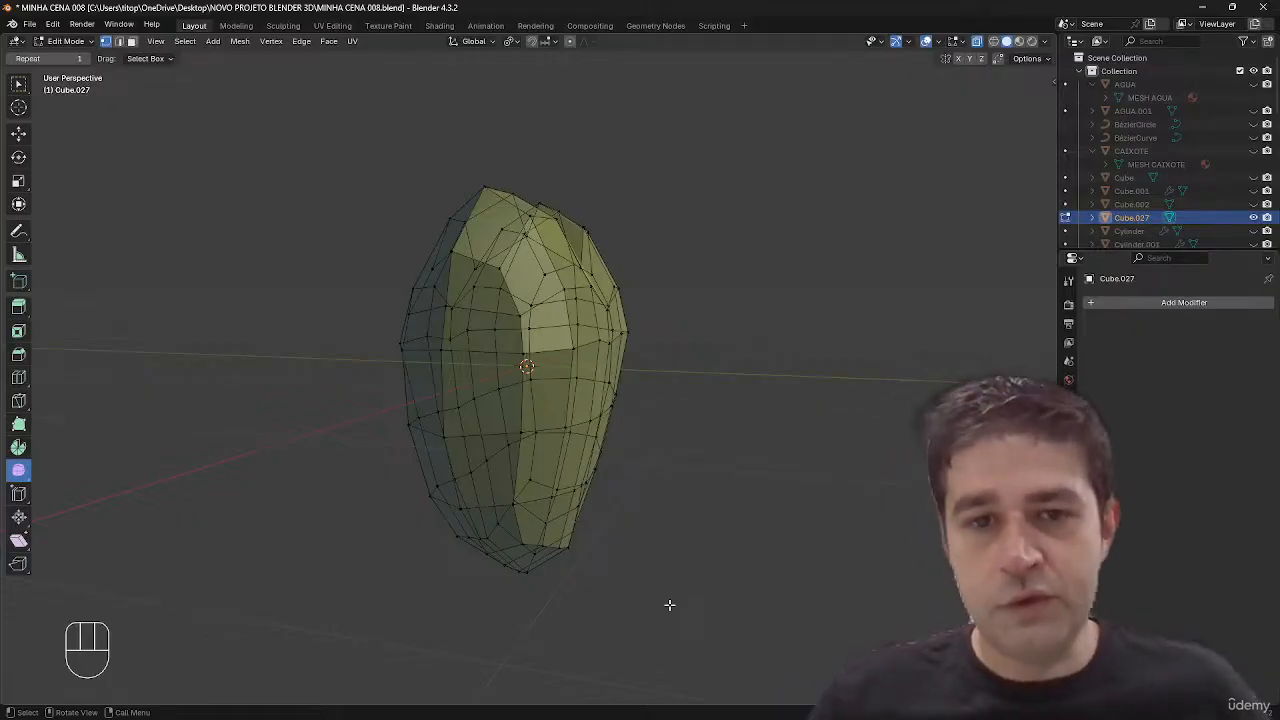
{"action": "middle_click_drag", "start_coordinate": [670, 604], "coordinate": [563, 474]}
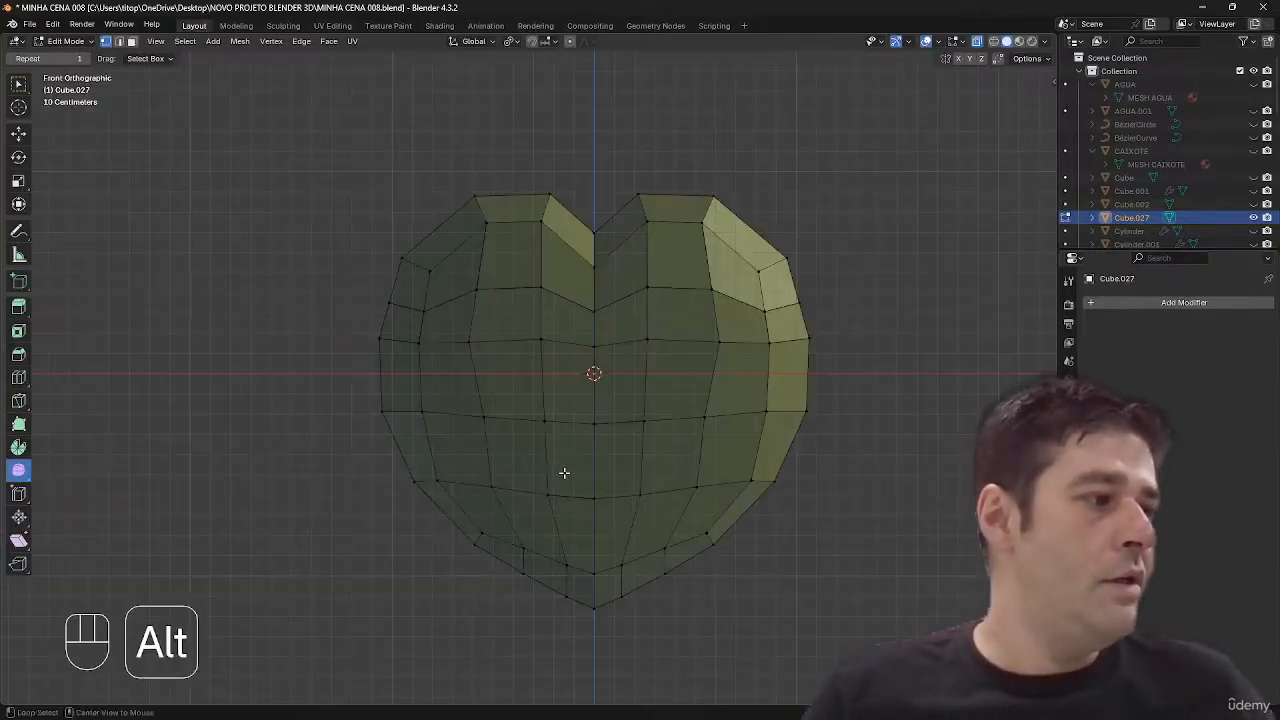
- Select the edge loop midway down the heart's lower half and scale it to about 0.963 along X
{"action": "key", "text": "2"}
{"action": "key", "text": "1"}
{"action": "key", "text": "1"}
{"action": "key", "text": "2"}
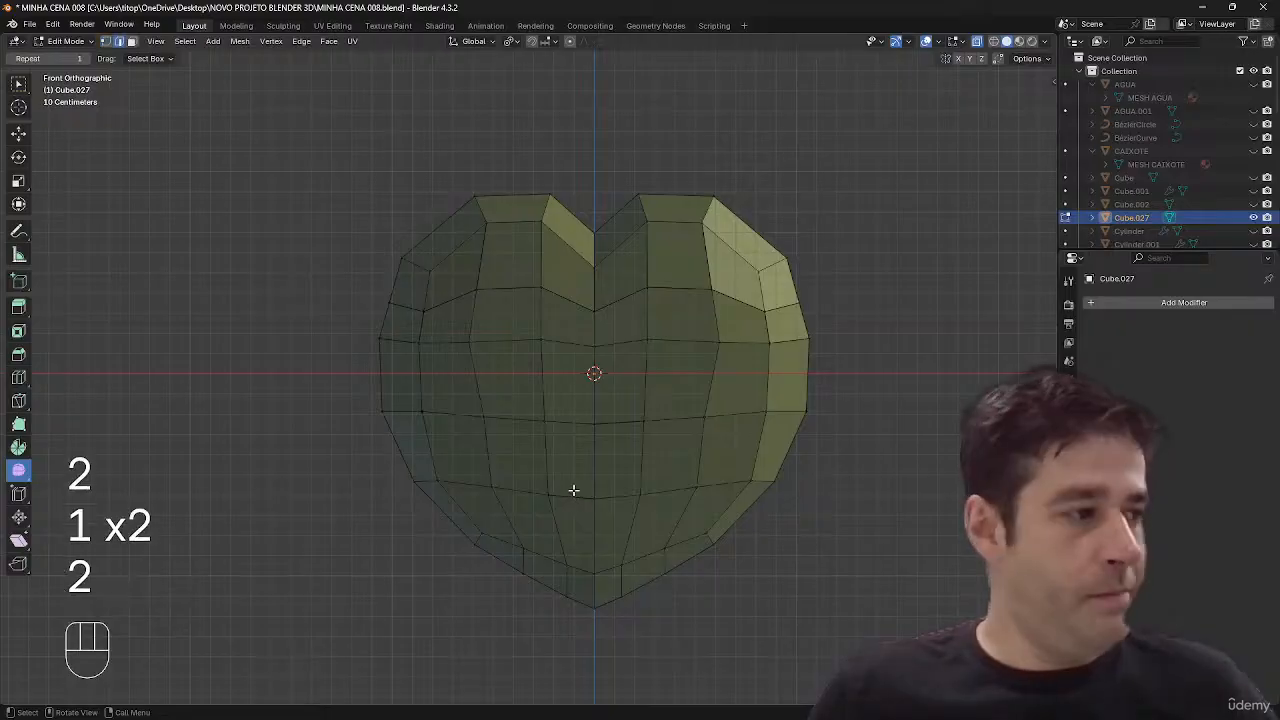
{"action": "left_click", "coordinate": [575, 493], "text": "alt"}
{"action": "key", "text": "s"}
{"action": "key", "text": "x"}
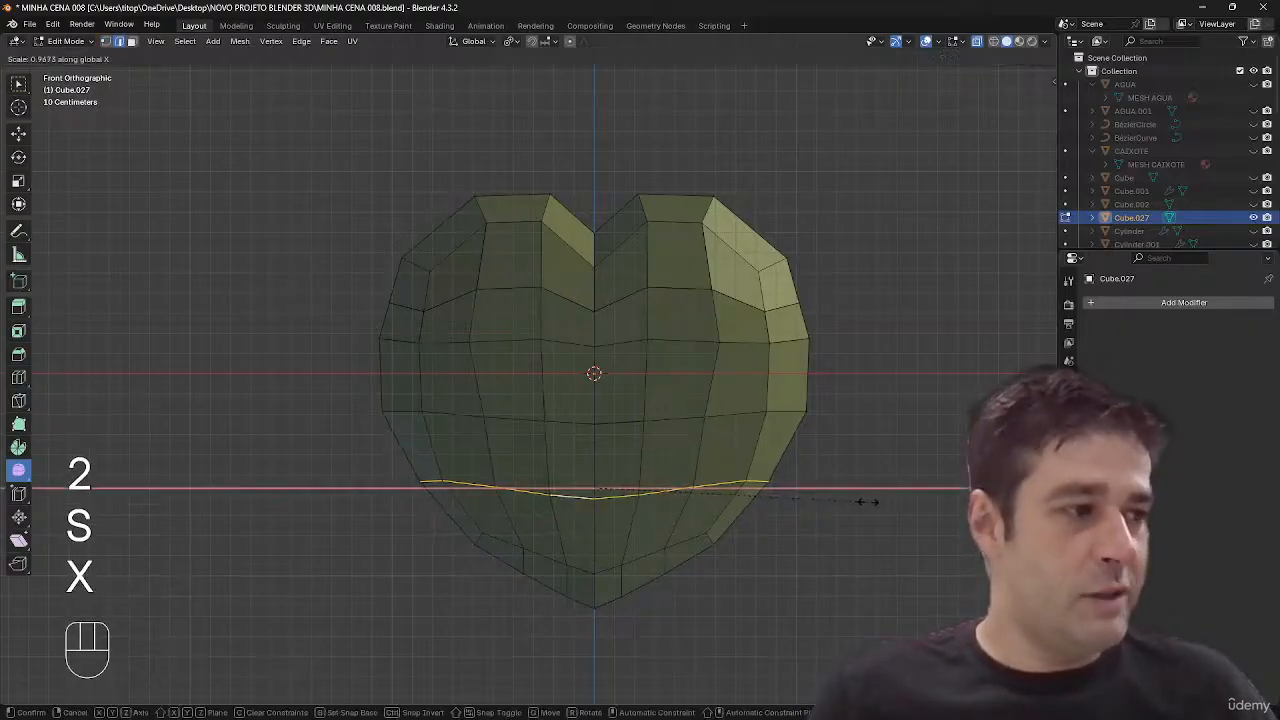
{"action": "left_click", "coordinate": [866, 503]}
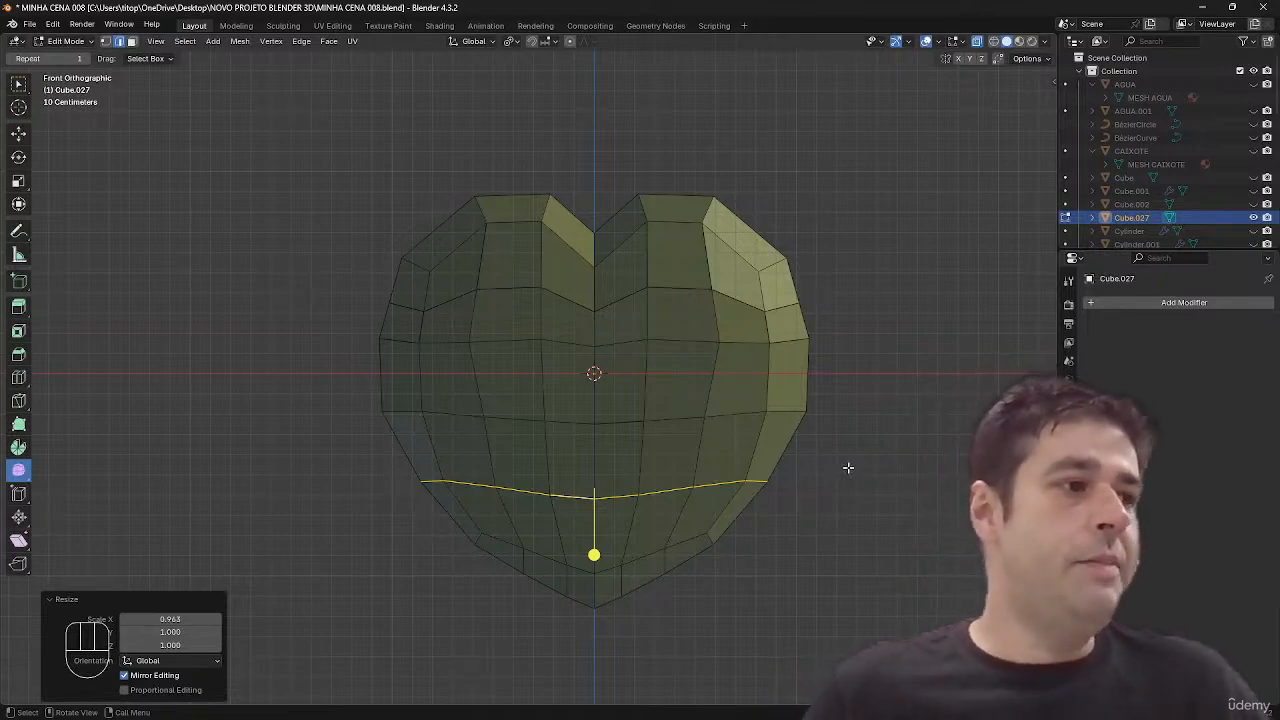
- Slide the edge loop just above the heart's center slightly downward along the surface and select the loop above it
{"action": "left_click", "coordinate": [818, 341], "text": "alt"}
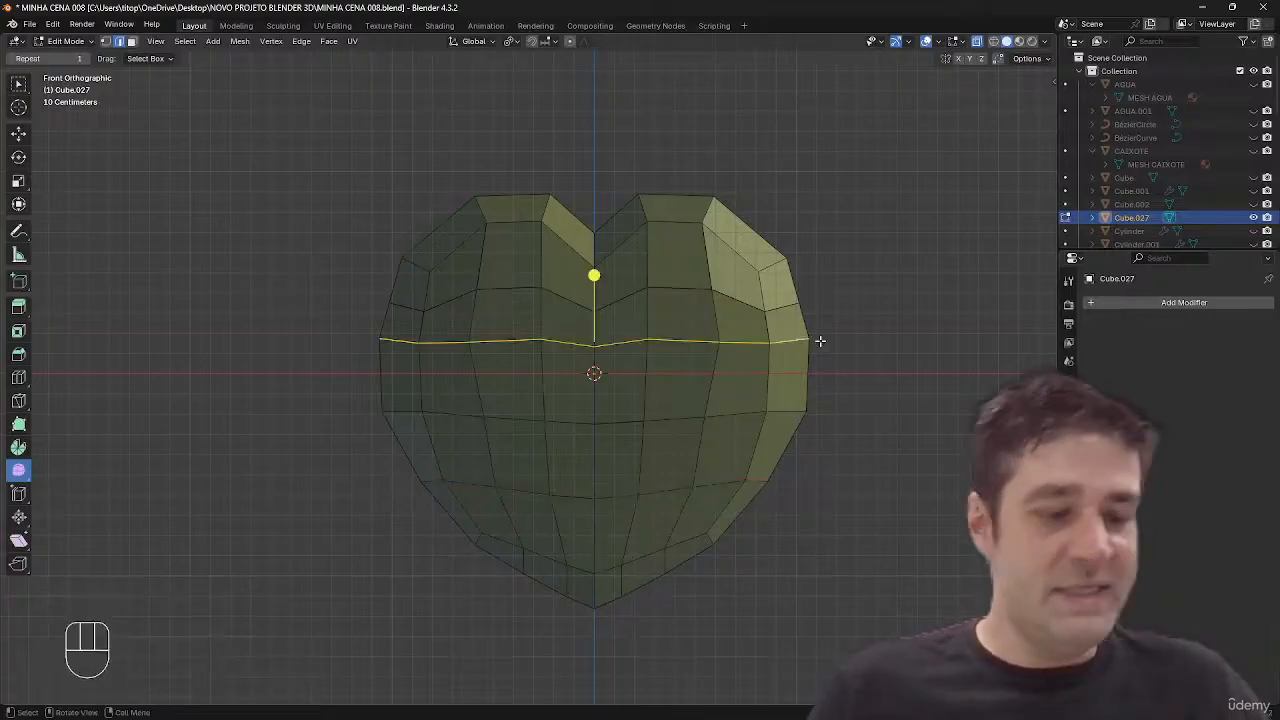
{"action": "key", "text": "g"}
{"action": "key", "text": "g"}
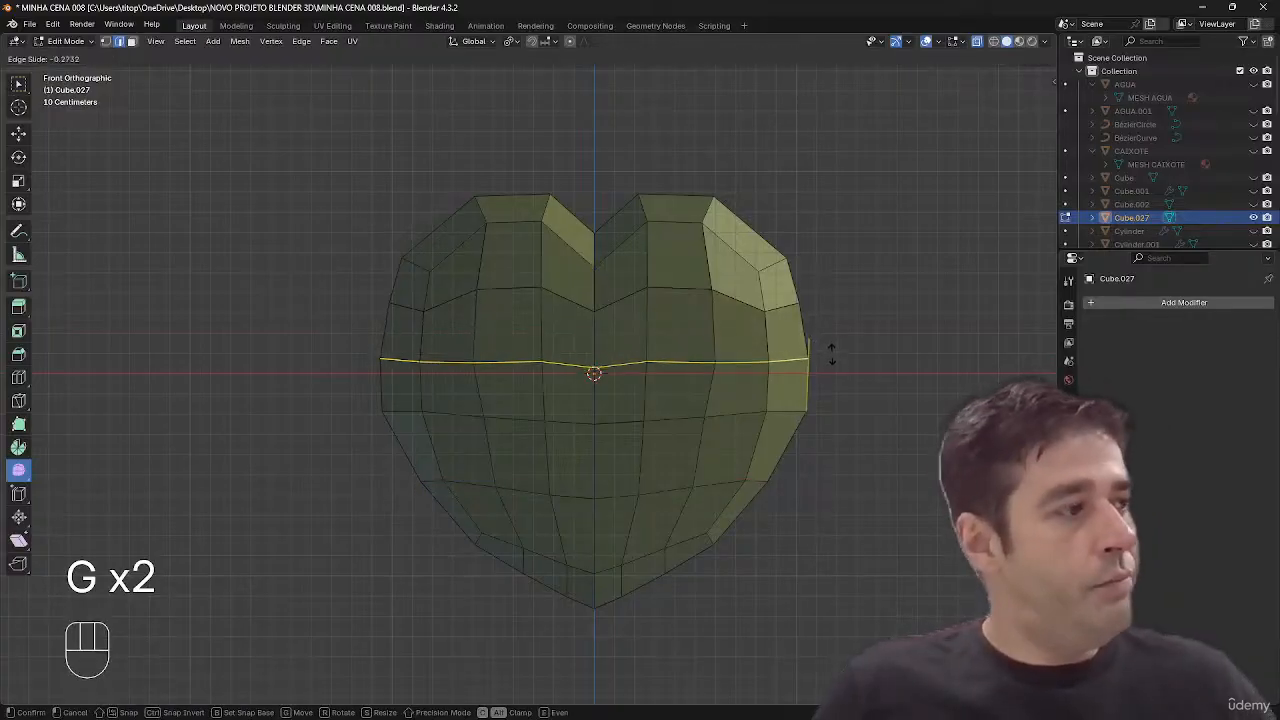
{"action": "left_click", "coordinate": [829, 347]}
{"action": "left_click", "coordinate": [791, 305], "text": "alt"}
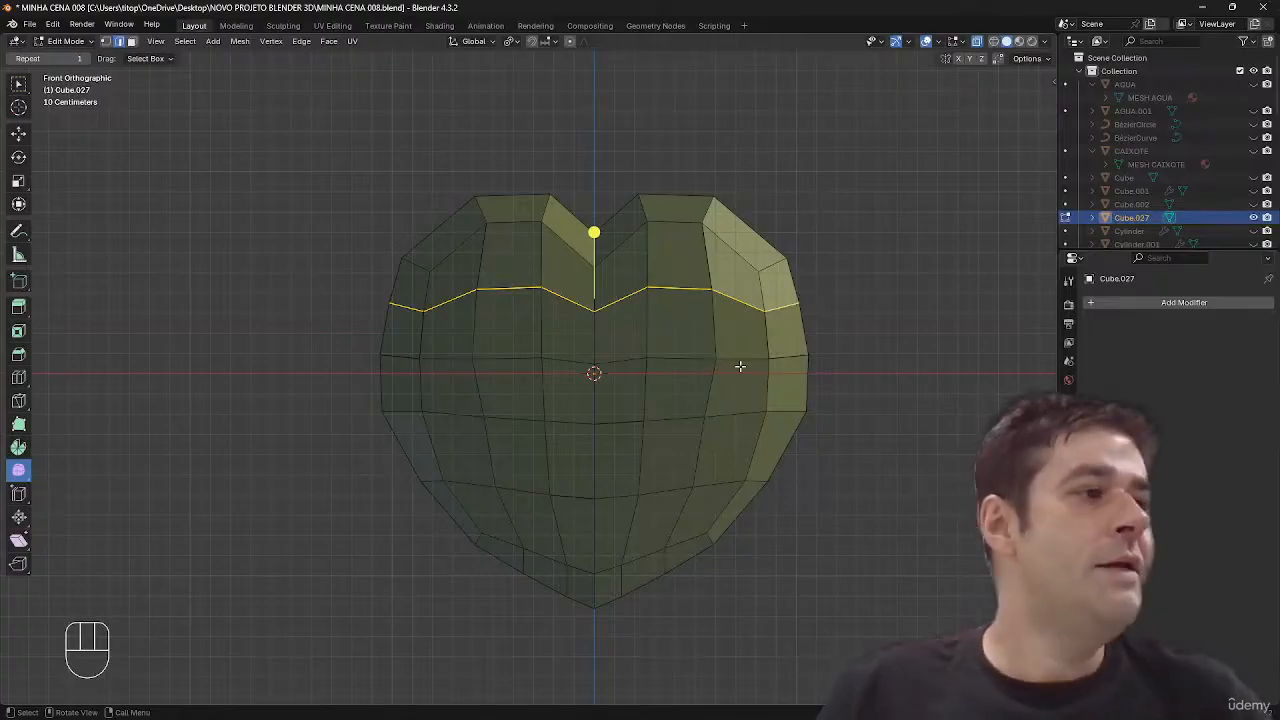
- Return to Object Mode and apply smooth shading to the heart
{"action": "middle_click_drag", "start_coordinate": [733, 359], "coordinate": [641, 373]}
{"action": "key", "text": "Tab"}
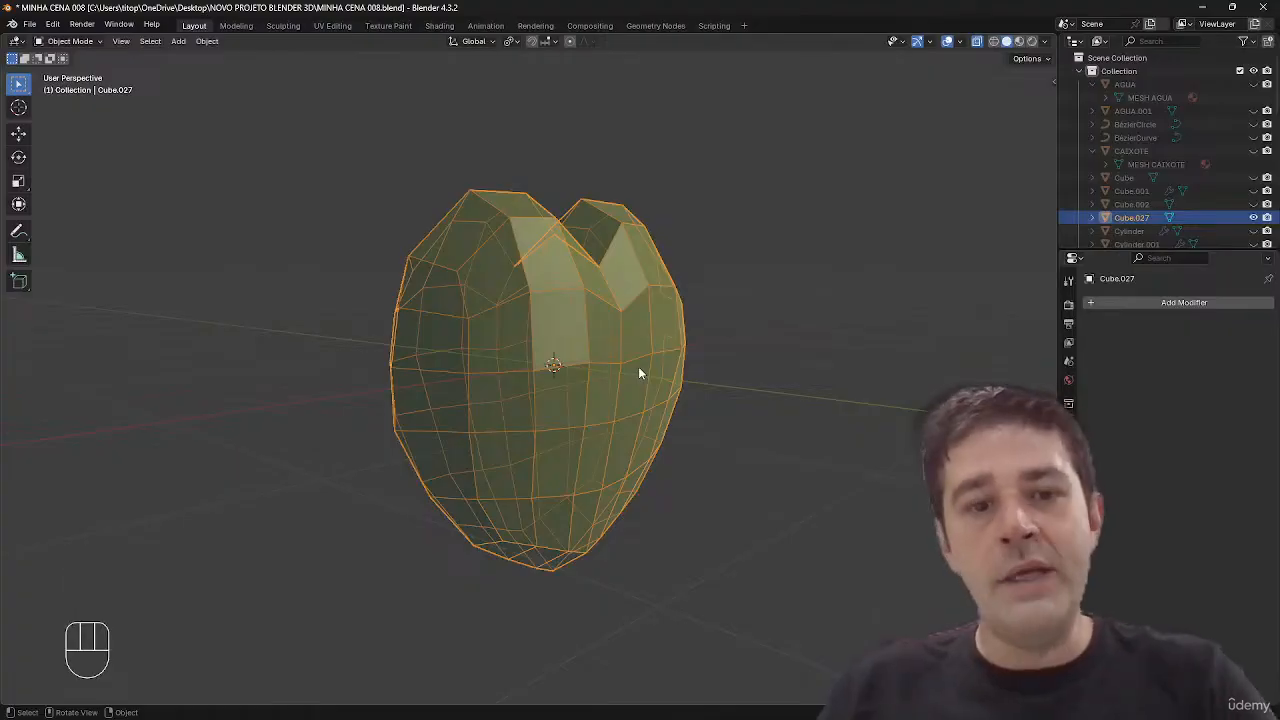
{"action": "middle_click_drag", "start_coordinate": [638, 366], "coordinate": [666, 406]}
{"action": "key", "text": "Tab"}
{"action": "key", "text": "Tab"}
{"action": "right_click", "coordinate": [694, 374]}
{"action": "left_click", "coordinate": [690, 374]}
- Turn X-ray off and enter edge editing on the heart in the left orthographic view
{"action": "key", "text": "alt+z"}
{"action": "middle_click_drag", "start_coordinate": [645, 349], "coordinate": [697, 316]}
{"action": "key", "text": "Tab"}
{"action": "key", "text": "2"}
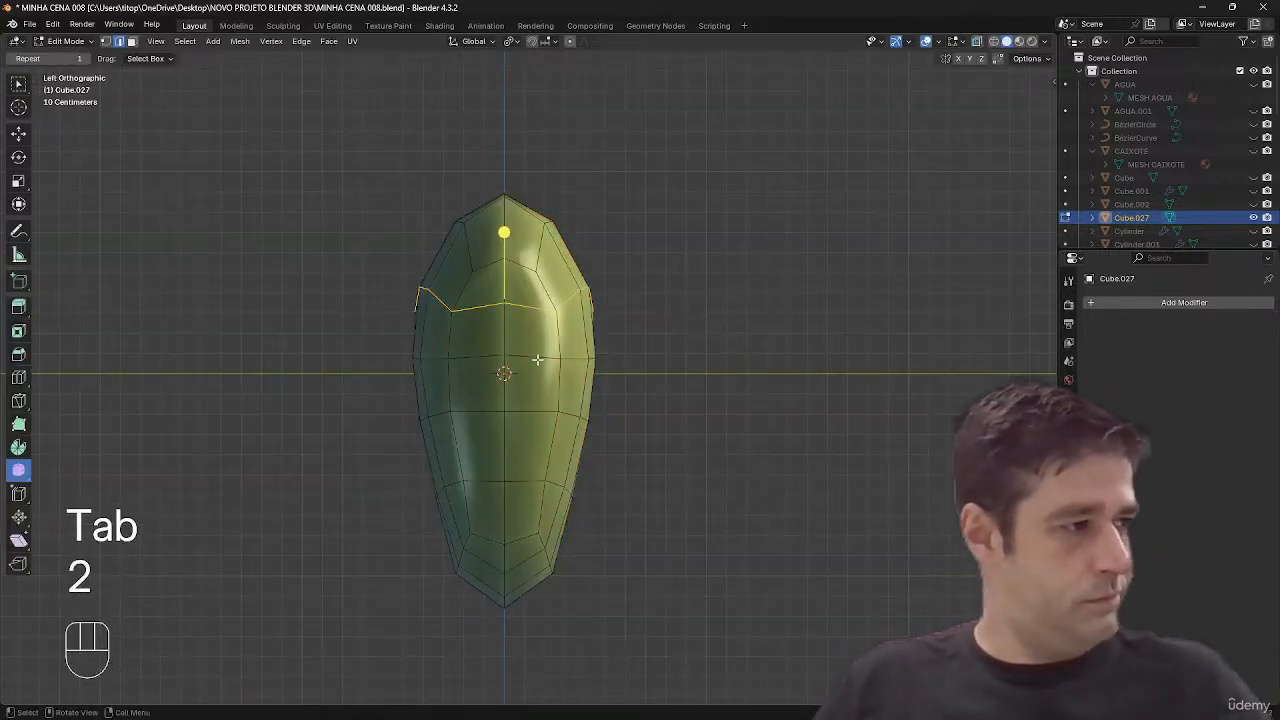
{"action": "left_click", "coordinate": [552, 378], "text": "alt"}
{"action": "key", "text": "s"}
{"action": "key", "text": "y"}
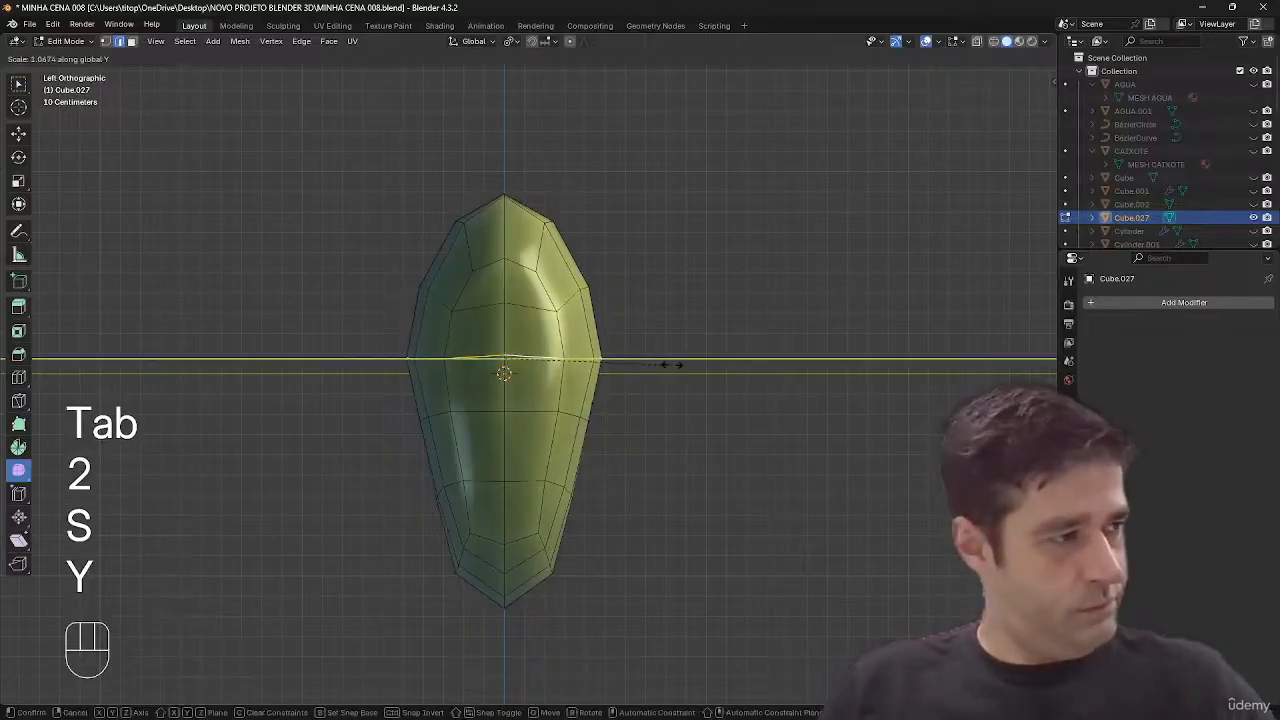
{"action": "key", "text": "Escape"}
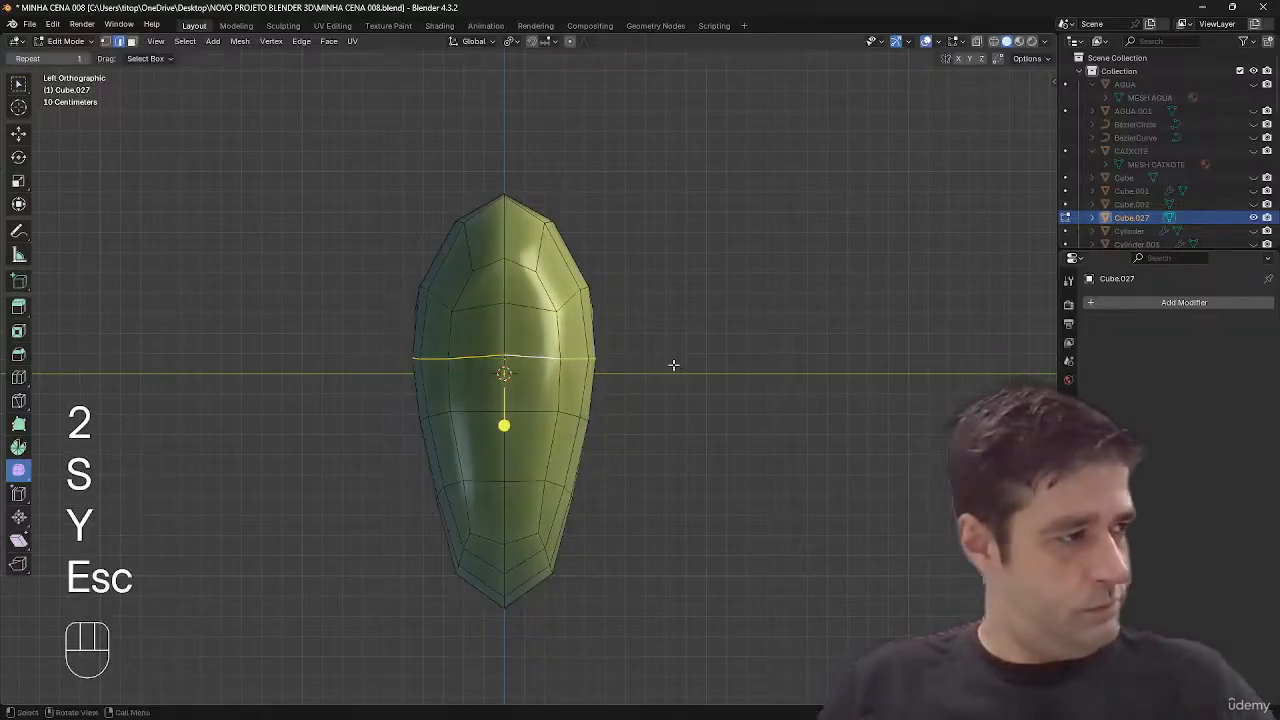
- Scale the first edge loop below the heart's center to about 0.914 along Y and narrow the next lower loop along Y
{"action": "left_click", "coordinate": [555, 415], "text": "alt"}
{"action": "key", "text": "s"}
{"action": "key", "text": "y"}
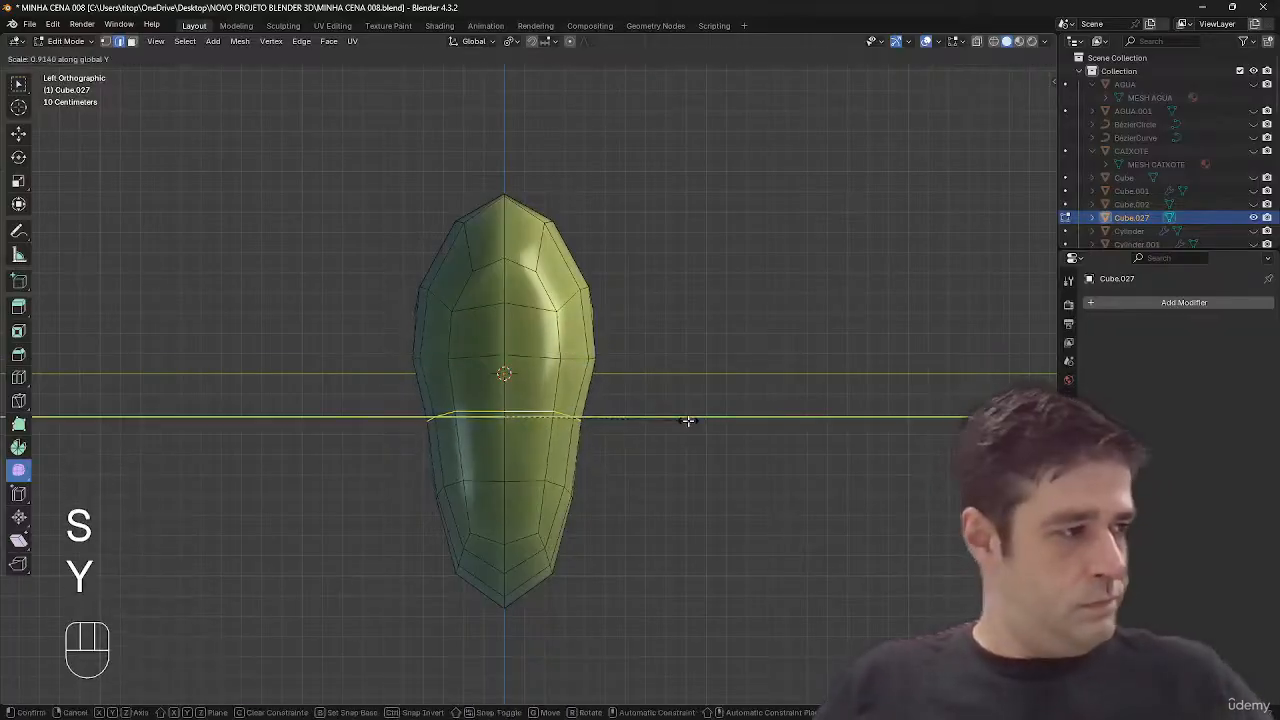
{"action": "left_click", "coordinate": [688, 420]}
{"action": "left_click", "coordinate": [530, 480], "text": "alt"}
{"action": "key", "text": "s"}
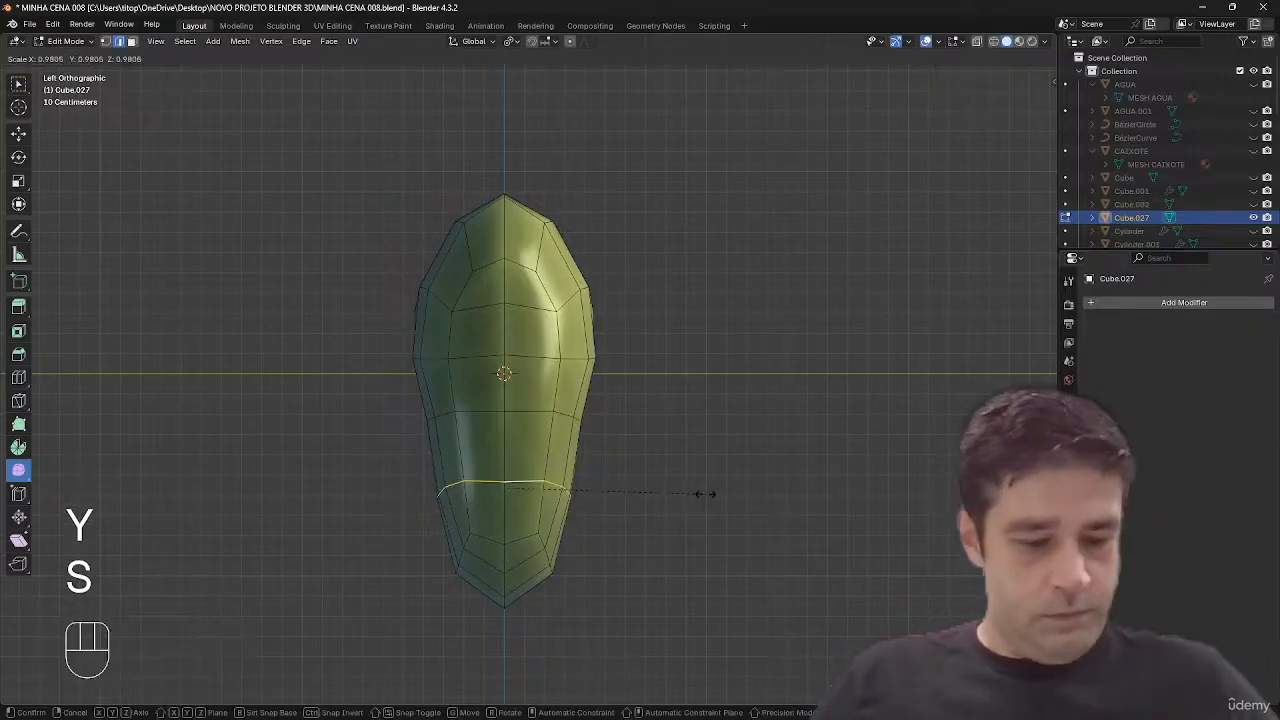
{"action": "key", "text": "y"}
{"action": "left_click", "coordinate": [680, 491]}
- Select the heart's bottom tip vertices through X-ray, scale them to 0.636 along Y, narrow them a little more and clear the selection
{"action": "key", "text": "1"}
{"action": "key", "text": "alt+z"}
{"action": "left_click_drag", "start_coordinate": [595, 516], "coordinate": [430, 640]}
{"action": "key", "text": "s"}
{"action": "key", "text": "y"}
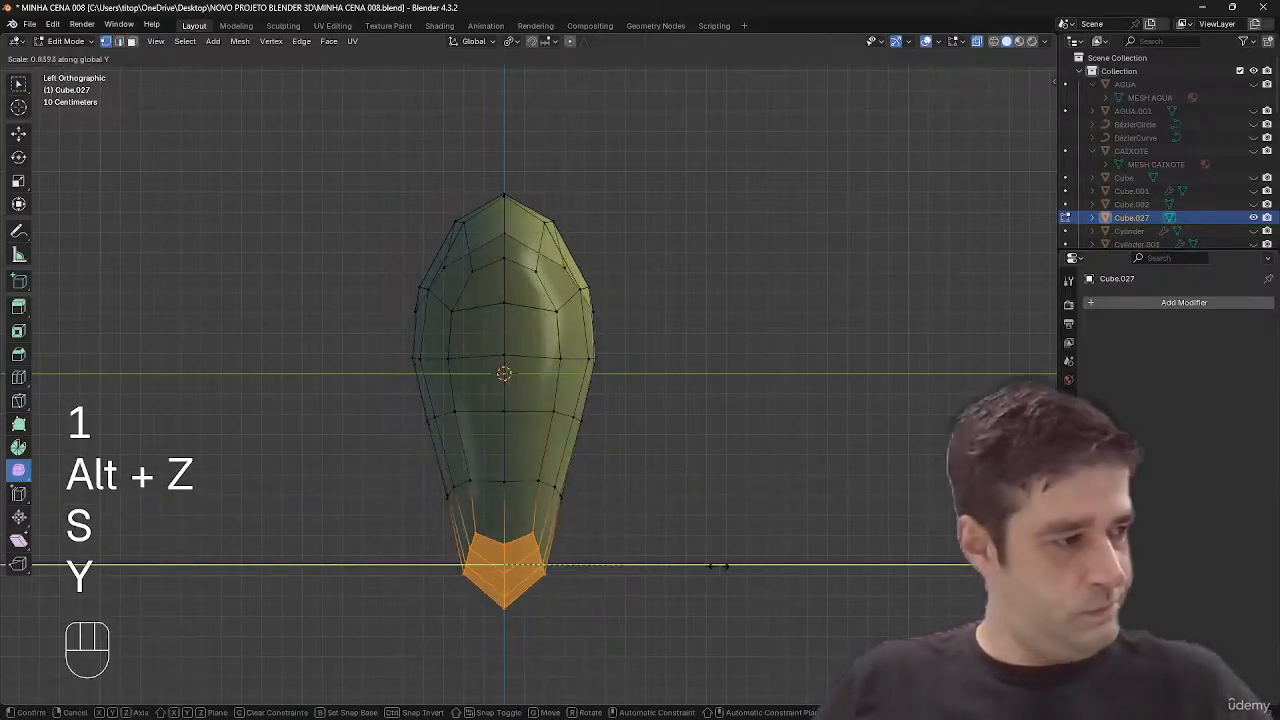
{"action": "left_click", "coordinate": [668, 571]}
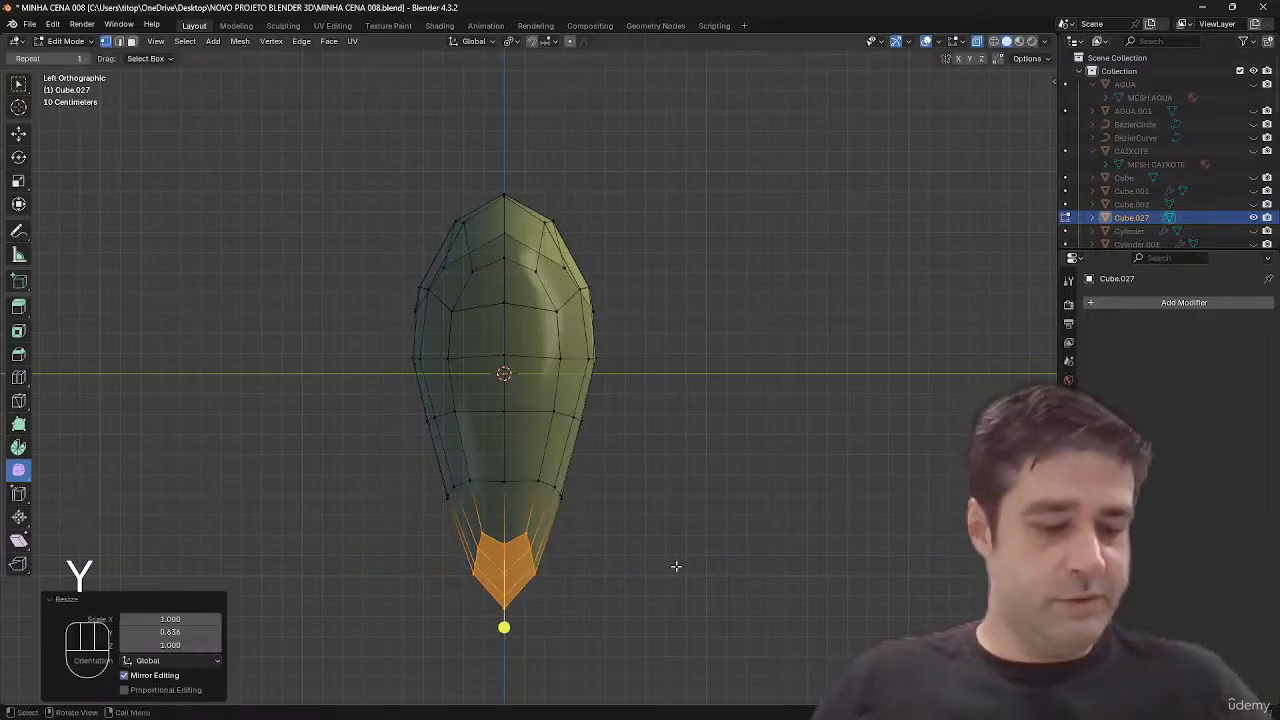
{"action": "key", "text": "s"}
{"action": "key", "text": "y"}
{"action": "left_click", "coordinate": [667, 550]}
{"action": "left_click", "coordinate": [720, 414]}
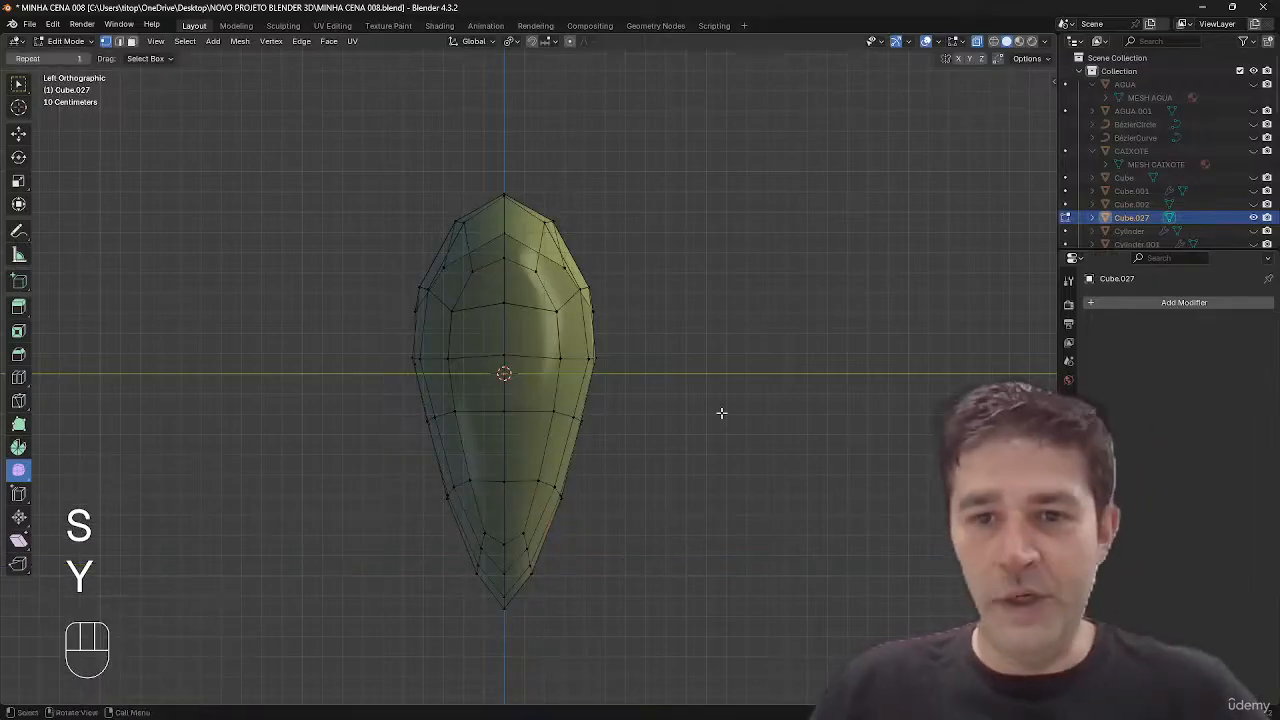
- Turn X-ray off, widen the edge loop just below the heart's center slightly along Y and return to Object Mode
{"action": "key", "text": "Tab"}
{"action": "middle_click_drag", "start_coordinate": [720, 414], "coordinate": [641, 307]}
{"action": "key", "text": "alt+z"}
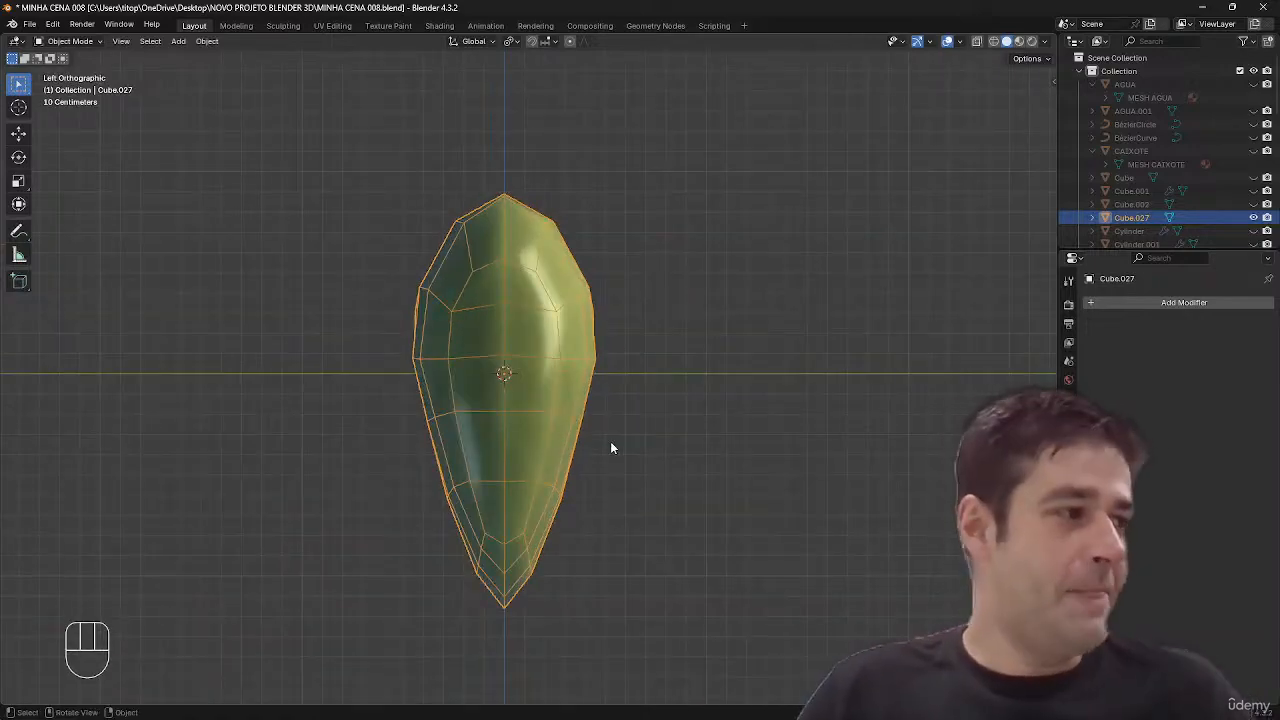
{"action": "key", "text": "1"}
{"action": "key", "text": "2"}
{"action": "key", "text": "Tab"}
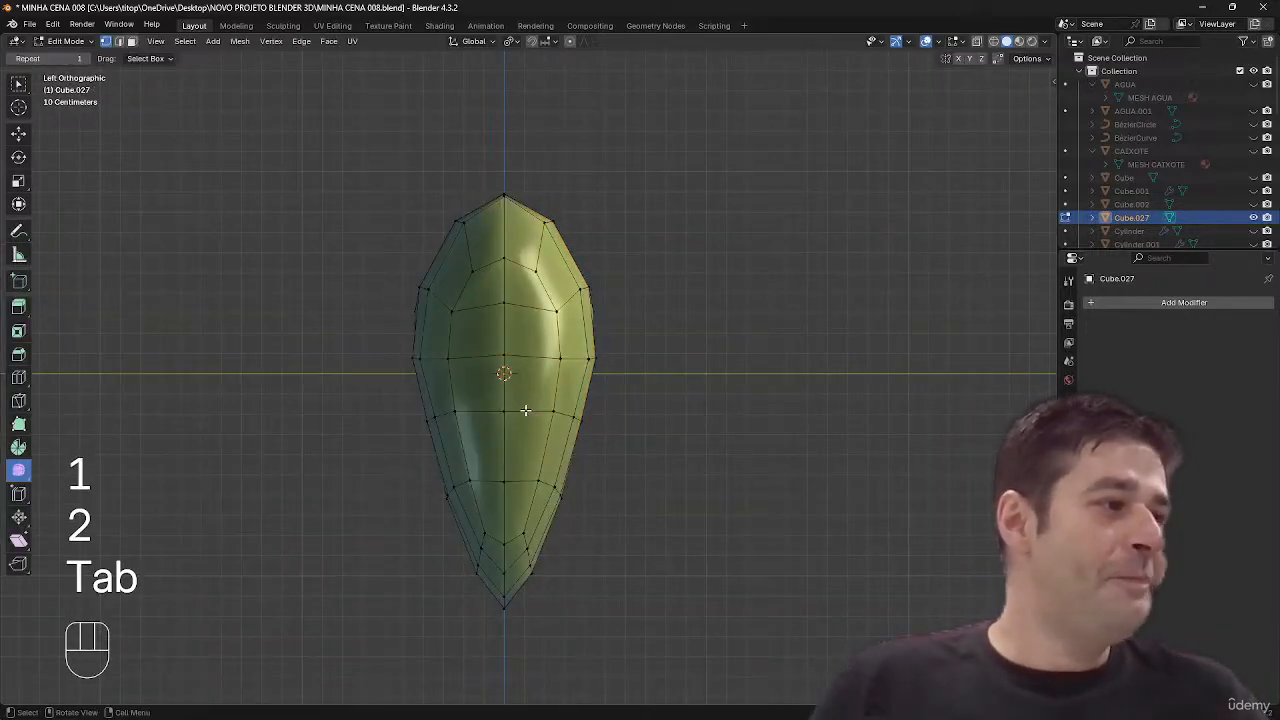
{"action": "left_click", "coordinate": [504, 483], "text": "alt"}
{"action": "key", "text": "s"}
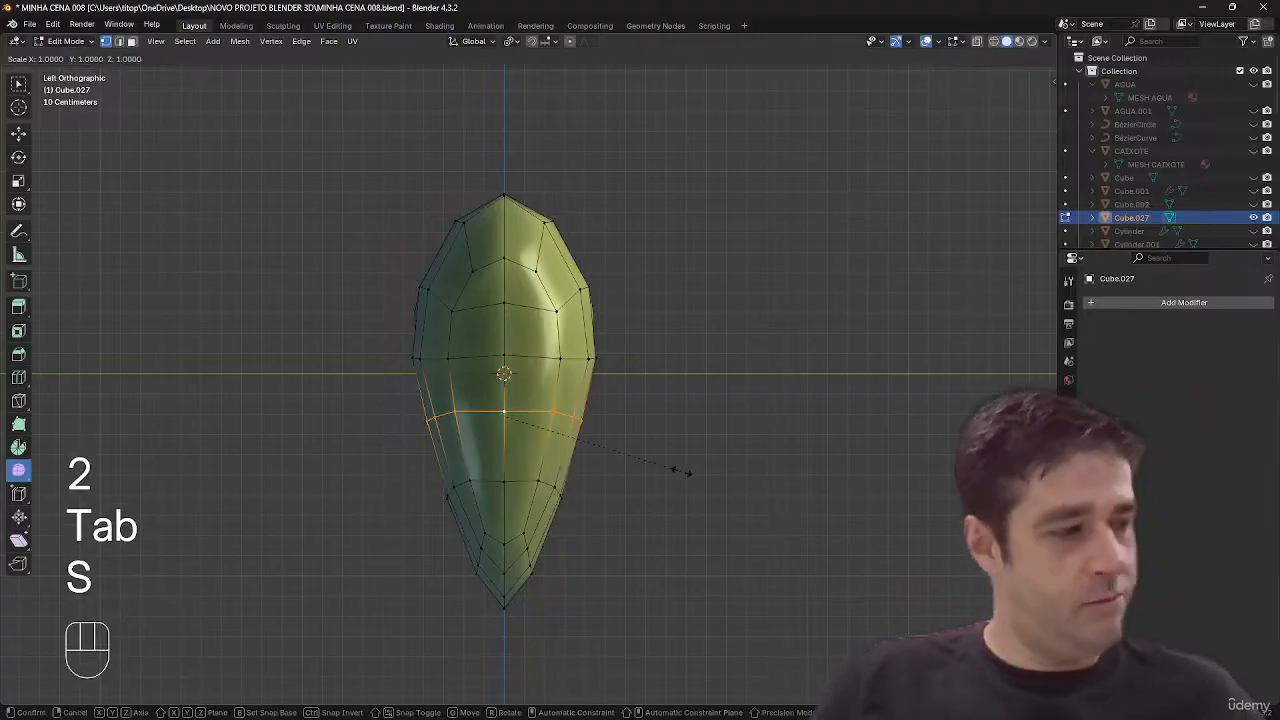
{"action": "key", "text": "y"}
{"action": "left_click", "coordinate": [751, 459]}
{"action": "key", "text": "Tab"}
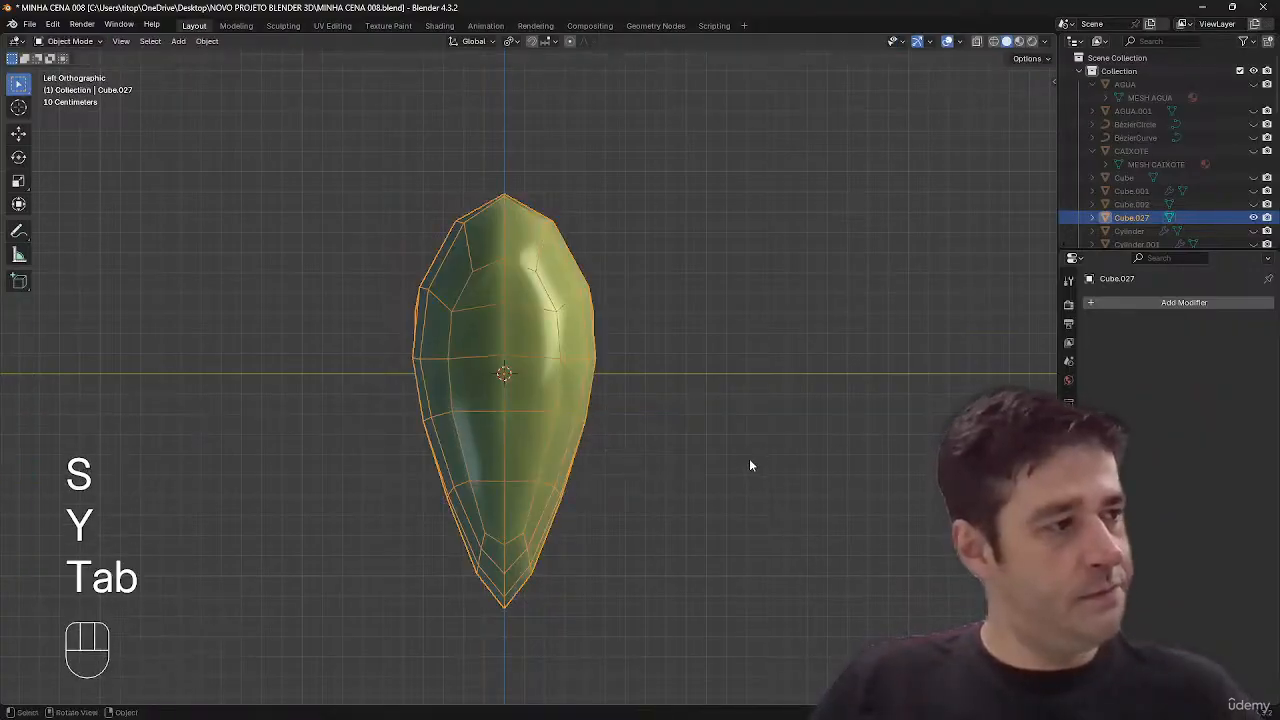
- Hide the finished heart, check the asset list in Sublime Text and switch back to Blender
{"action": "middle_click_drag", "start_coordinate": [749, 458], "coordinate": [668, 489]}
{"action": "key", "text": "h"}
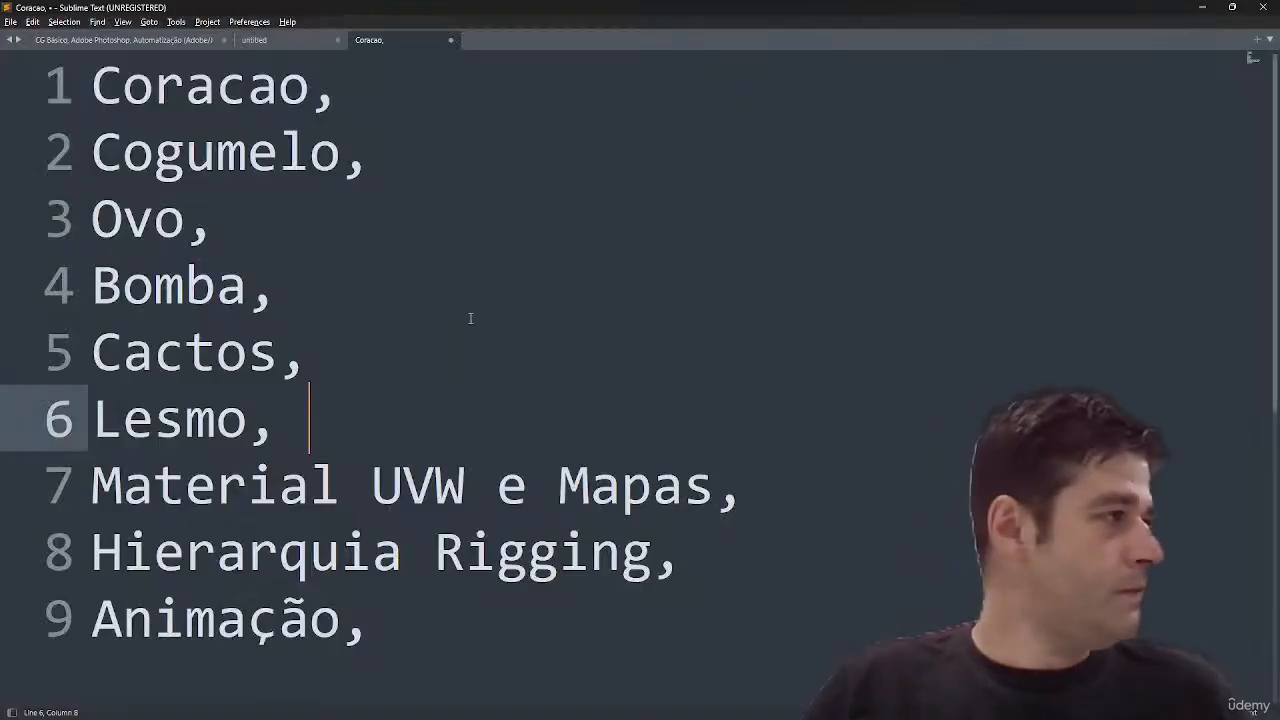
{"action": "key", "text": "alt+Tab"}
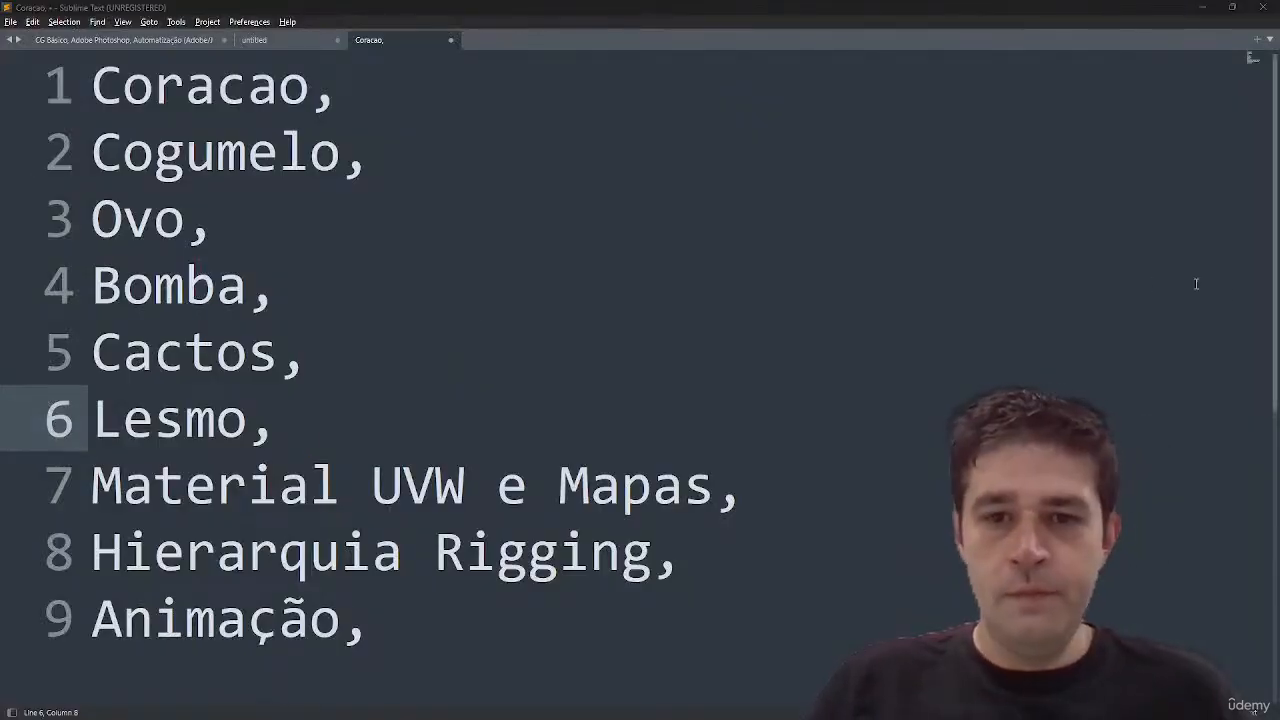
{"action": "key", "text": "alt+Tab"}
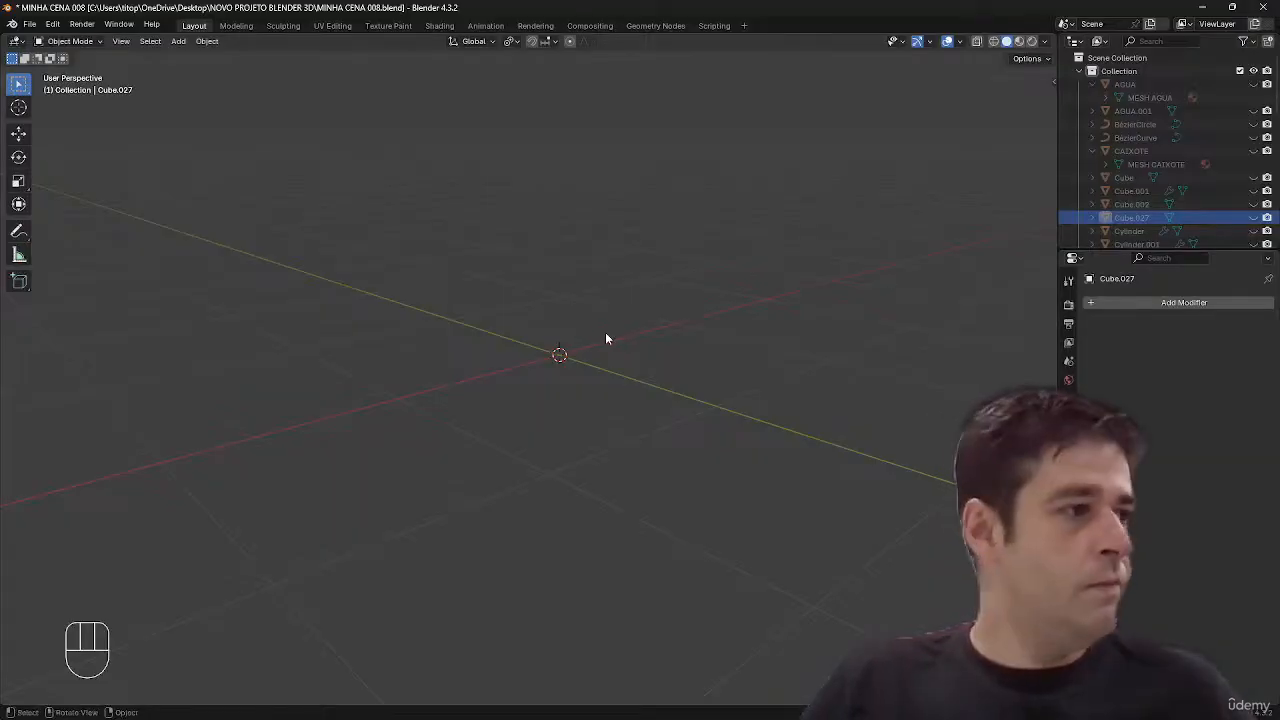
- Add a 2 m cube mesh at the world origin and keep it selected
{"action": "key", "text": "shift+a"}
{"action": "mouse_move", "coordinate": [603, 338]}
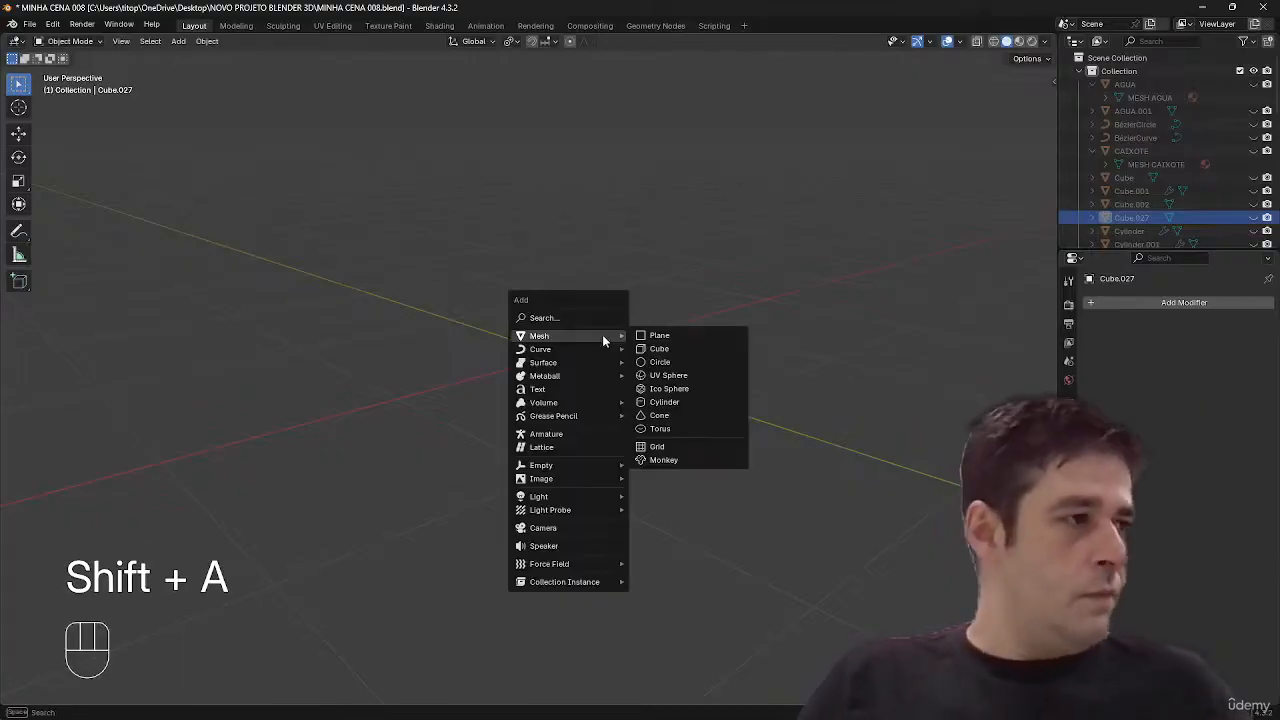
{"action": "left_click", "coordinate": [674, 346]}
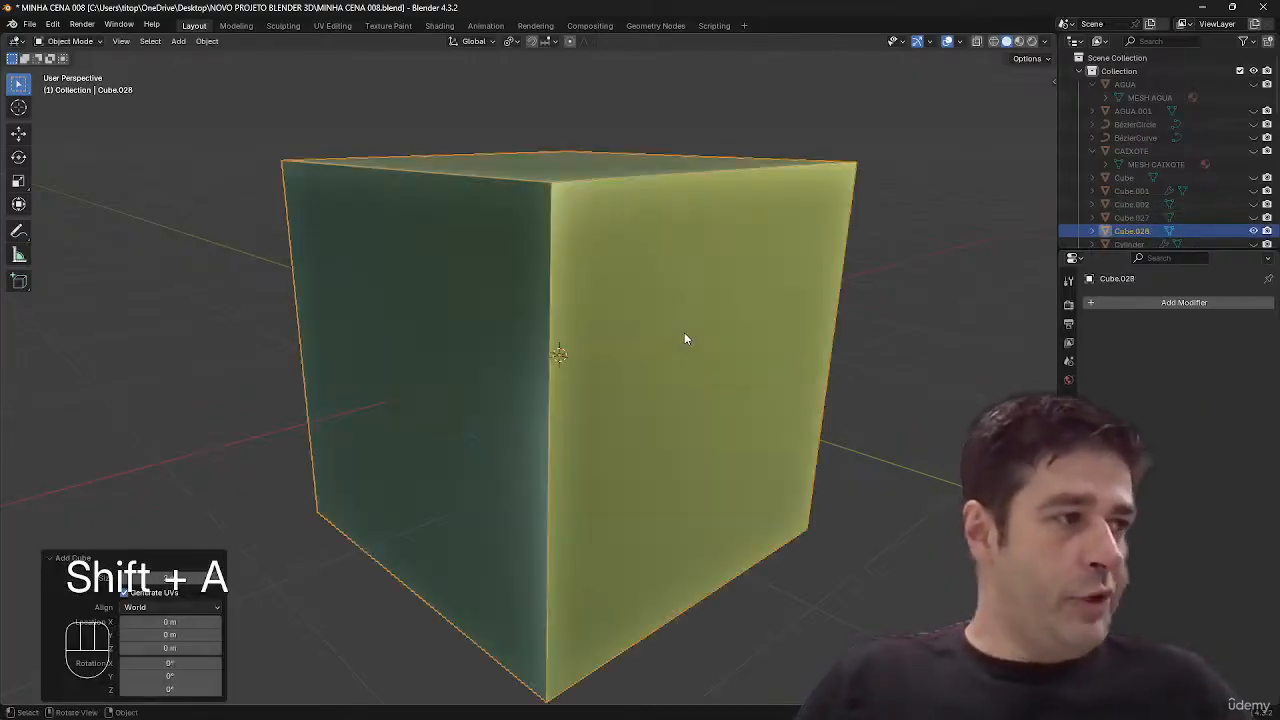
{"action": "middle_click_drag", "start_coordinate": [684, 339], "coordinate": [661, 408], "text": "ctrl"}
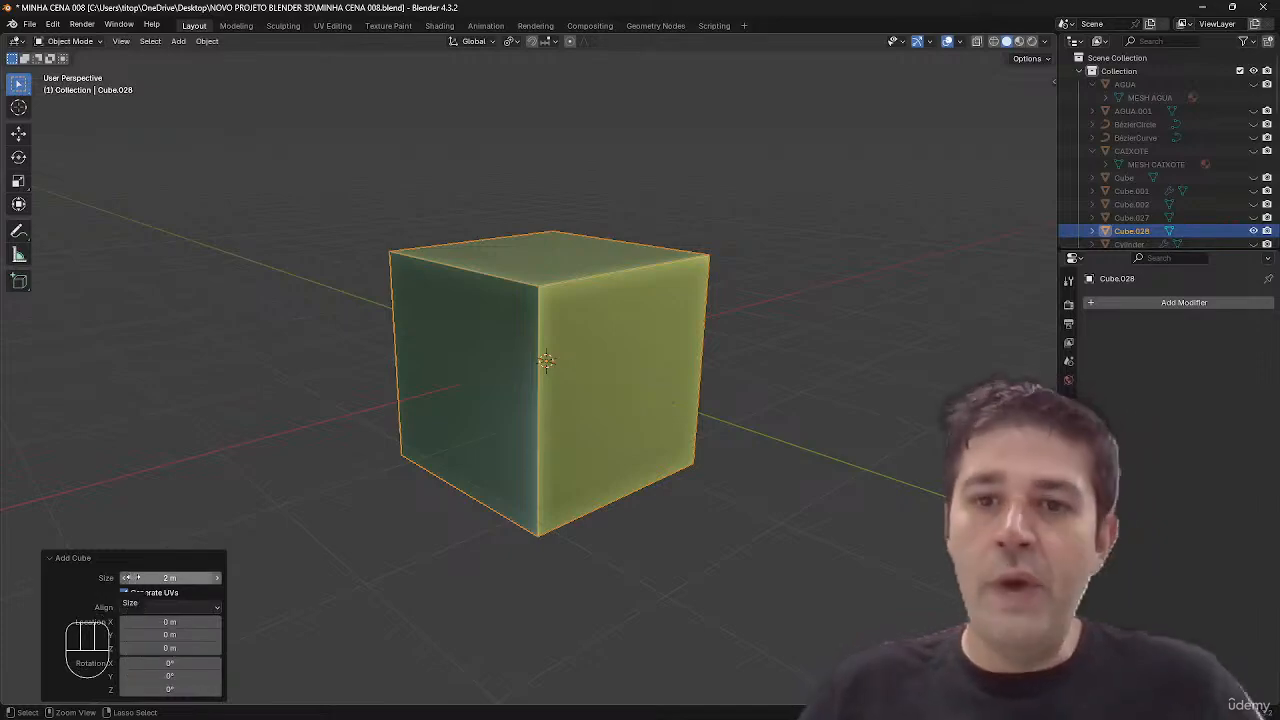
{"action": "middle_click_drag", "start_coordinate": [632, 440], "coordinate": [621, 493]}
{"action": "left_click", "coordinate": [622, 495]}
{"action": "left_click", "coordinate": [568, 366]}
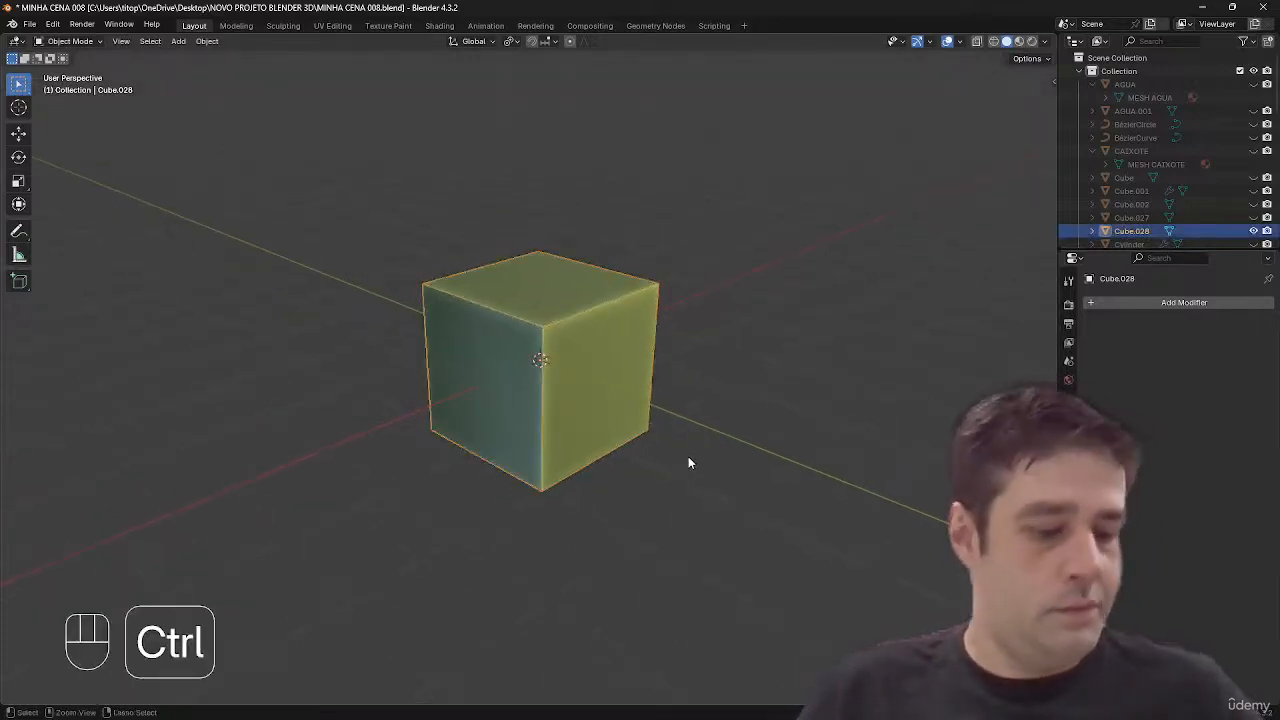
- Give the cube a level 1 subdivision and convert its visual geometry to mesh
{"action": "key", "text": "ctrl+1"}
{"action": "key", "text": "ctrl+a"}
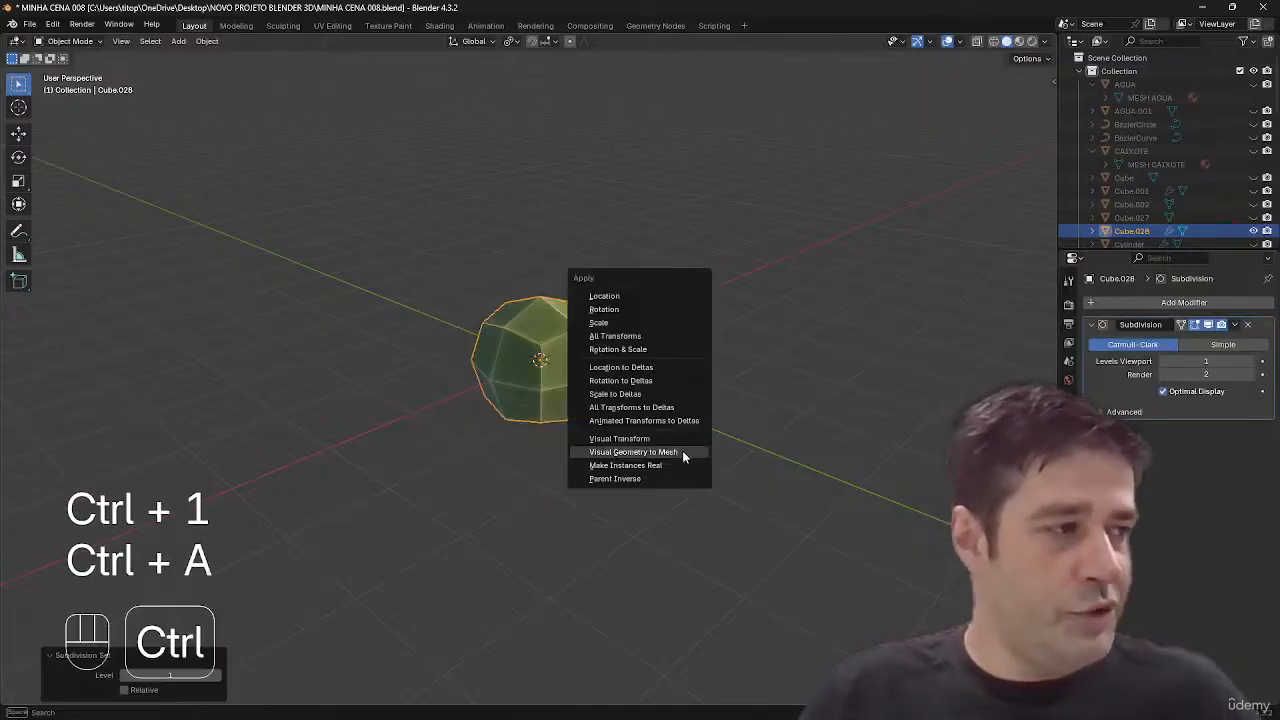
{"action": "left_click", "coordinate": [685, 450]}
- In front view with X-ray on, move the rounded cube's middle row of vertices down about 0.23 m along Z and shrink it slightly
{"action": "middle_click_drag", "start_coordinate": [688, 436], "coordinate": [612, 396]}
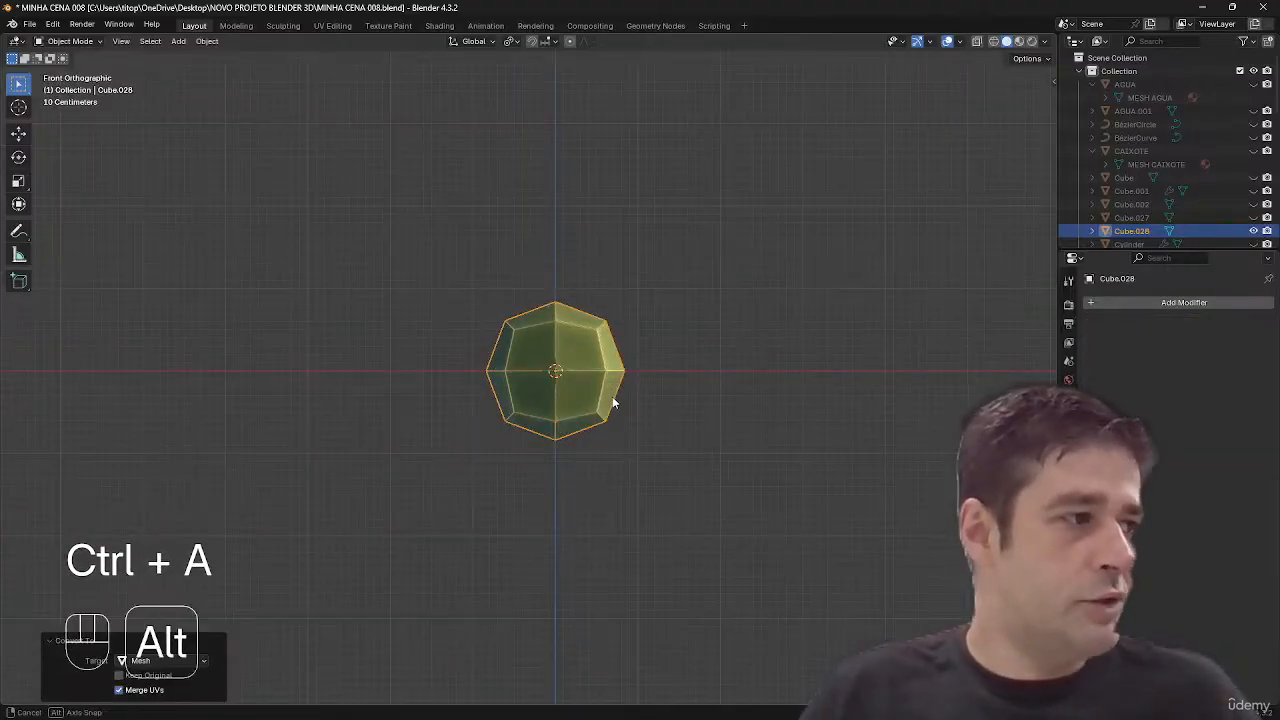
{"action": "key", "text": "1"}
{"action": "key", "text": "alt+z"}
{"action": "key", "text": "Tab"}
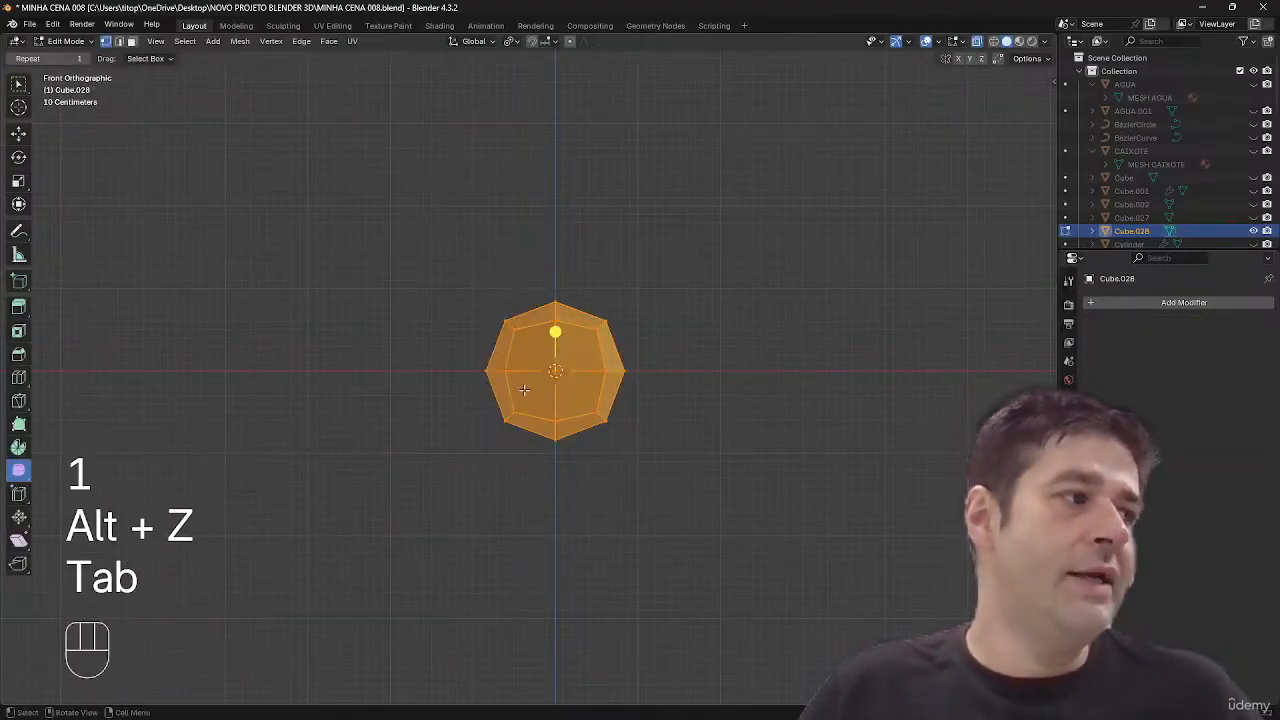
{"action": "key", "text": "1"}
{"action": "left_click_drag", "start_coordinate": [465, 352], "coordinate": [693, 398]}
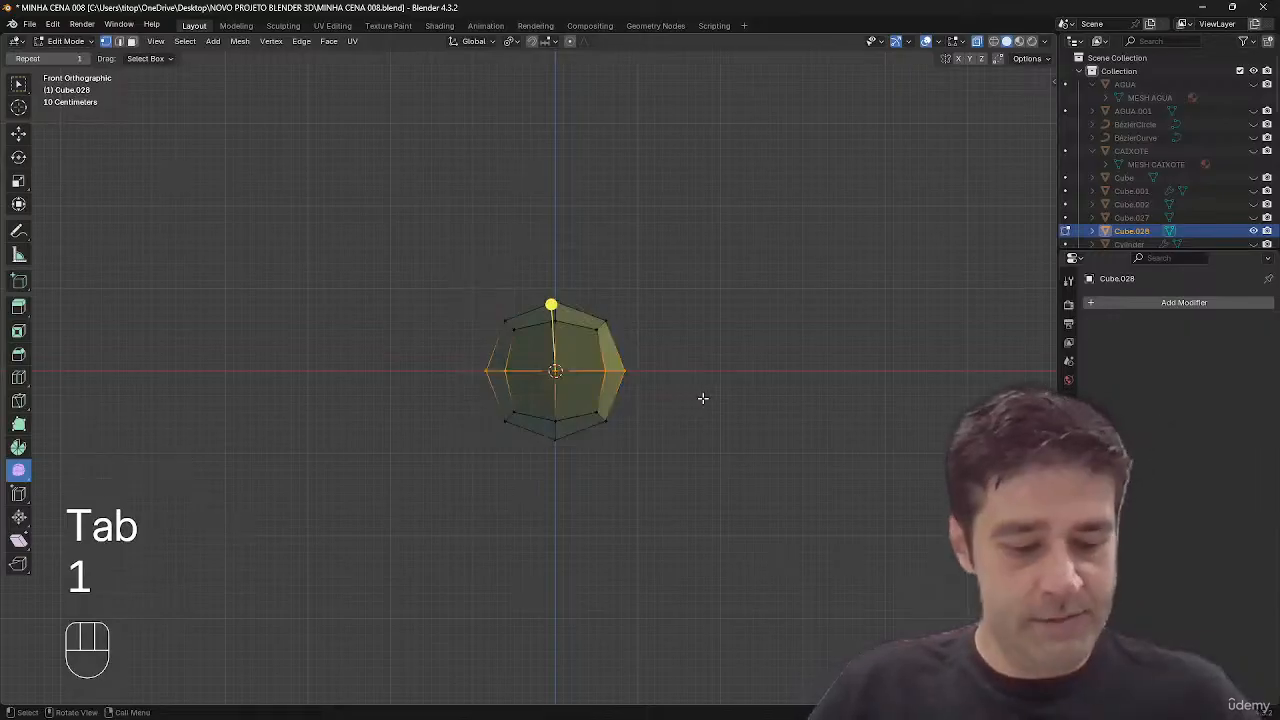
{"action": "key", "text": "g"}
{"action": "key", "text": "z"}
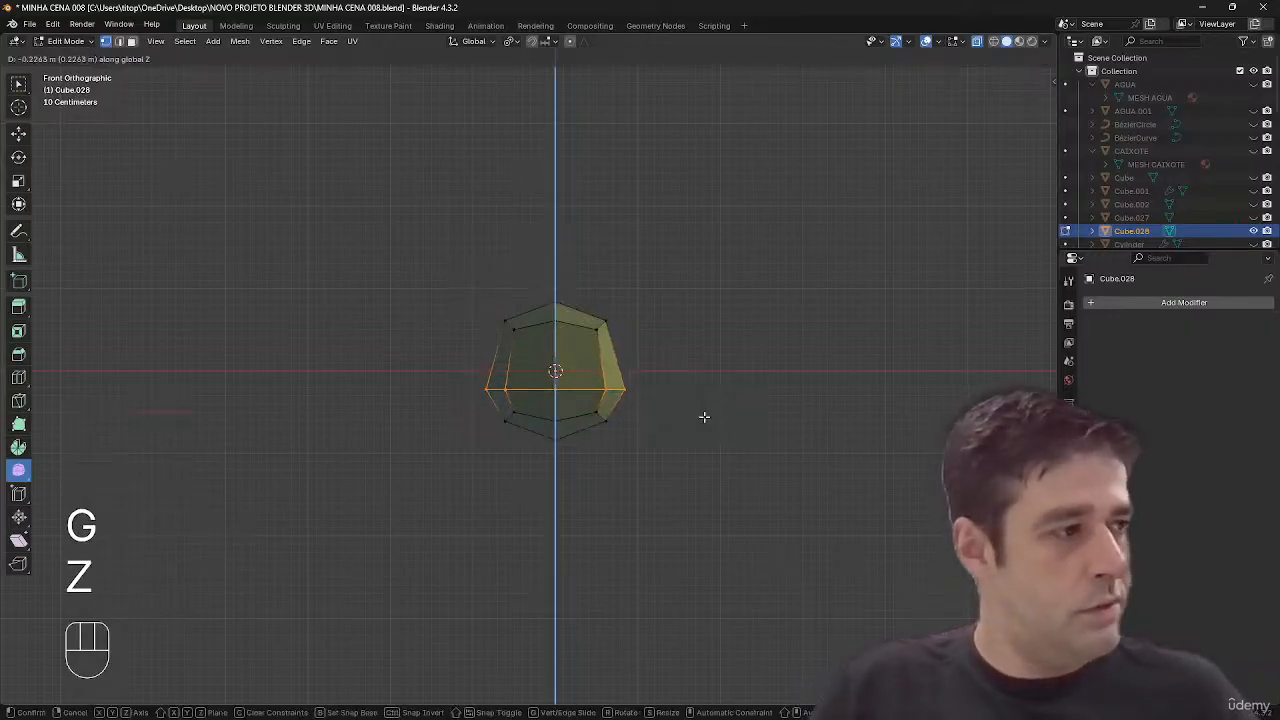
{"action": "left_click", "coordinate": [700, 414]}
{"action": "key", "text": "s"}
{"action": "left_click", "coordinate": [677, 414]}
- Select the rounded cube's bottom vertices, flatten them to 0.302 along Z and scale them outward slightly
{"action": "left_click_drag", "start_coordinate": [624, 405], "coordinate": [485, 450]}
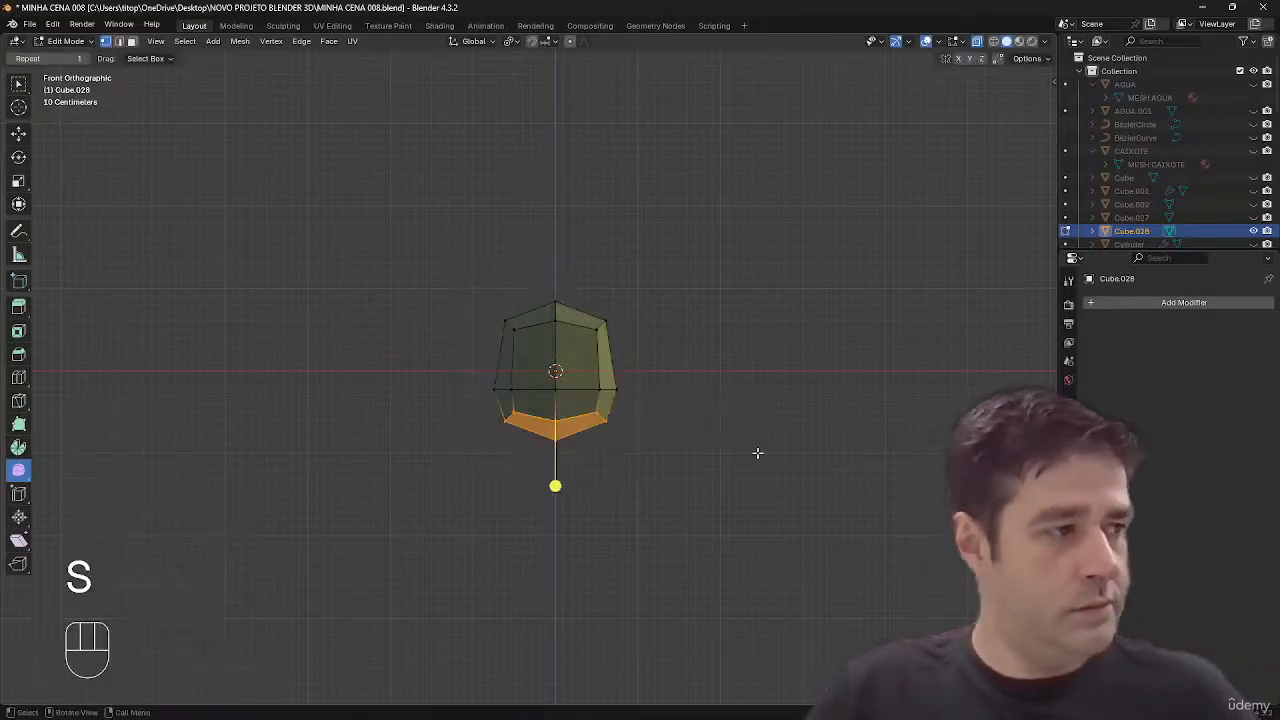
{"action": "key", "text": "s"}
{"action": "key", "text": "z"}
{"action": "left_click", "coordinate": [620, 434]}
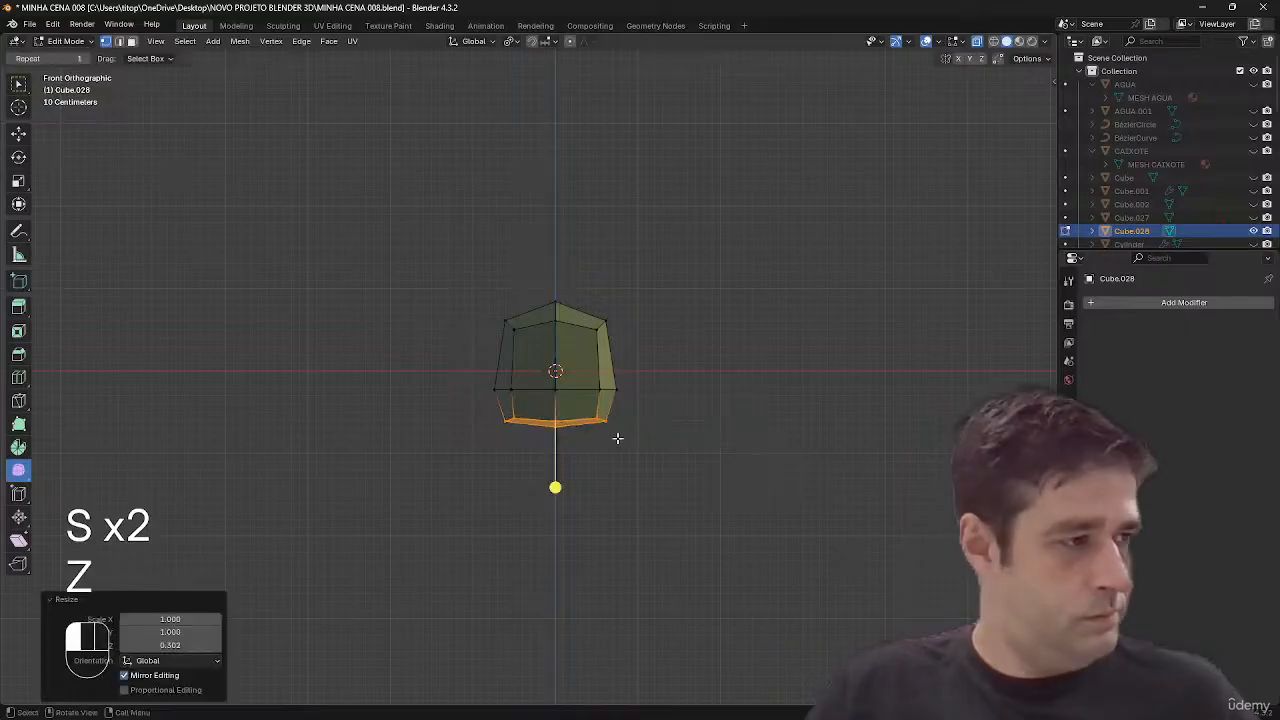
{"action": "key", "text": "s"}
{"action": "left_click", "coordinate": [649, 417]}
- Slide the rounded cube's middle edge loop down toward its base by a factor of about 0.34
{"action": "key", "text": "2"}
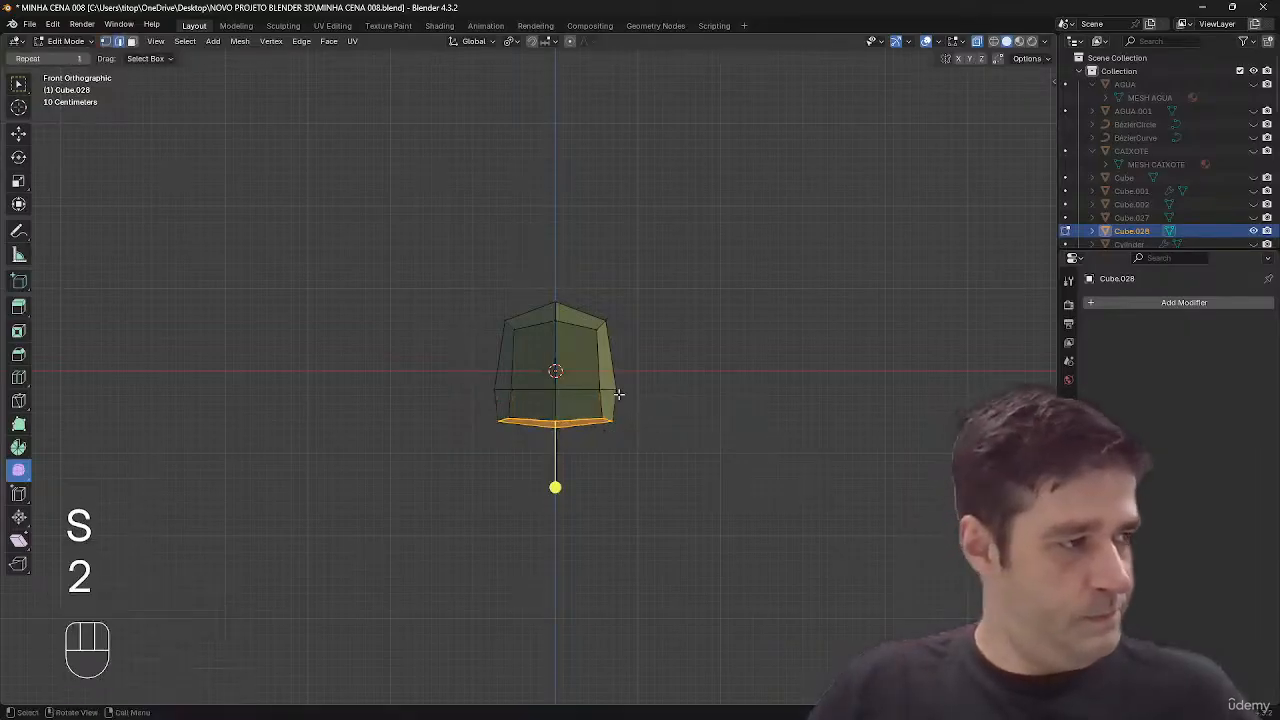
{"action": "left_click", "coordinate": [612, 388], "text": "alt"}
{"action": "key", "text": "g"}
{"action": "key", "text": "g"}
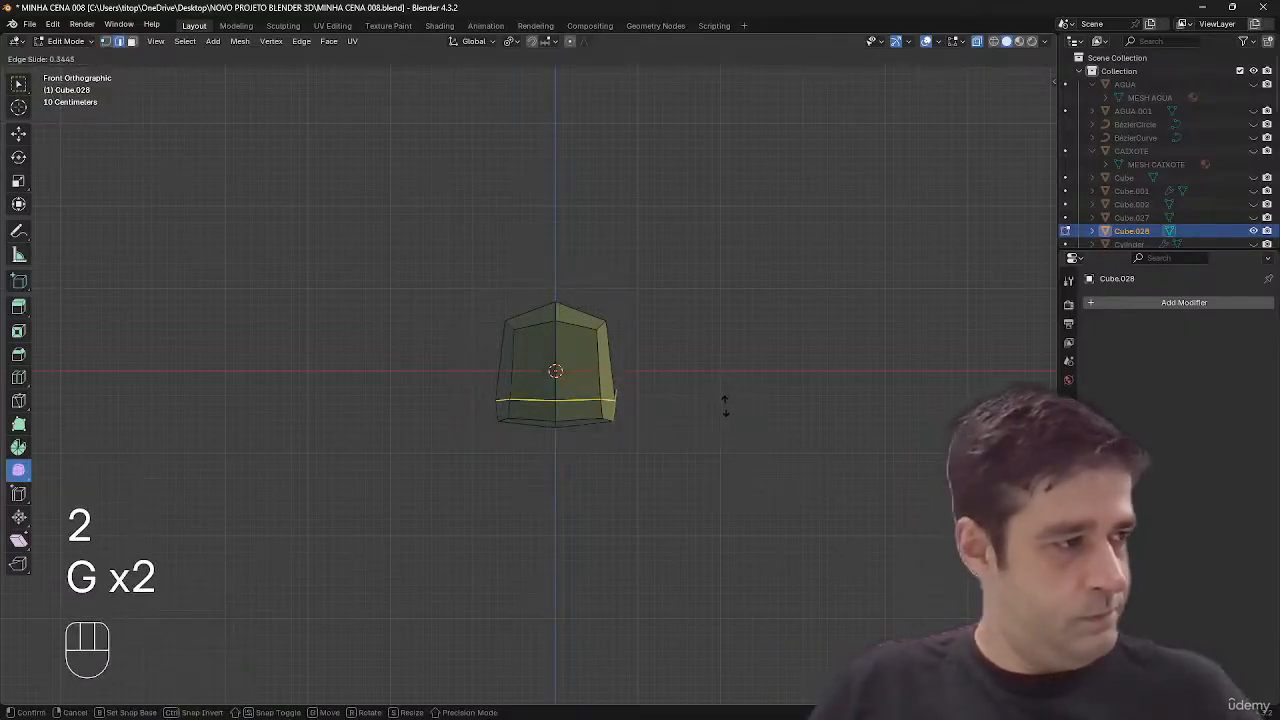
{"action": "left_click", "coordinate": [723, 400]}
- Select the top faces of the rounded cube and flatten them to 0.461 along Z
{"action": "left_click_drag", "start_coordinate": [591, 281], "coordinate": [571, 314]}
{"action": "key", "text": "1"}
{"action": "key", "text": "ctrl+3"}
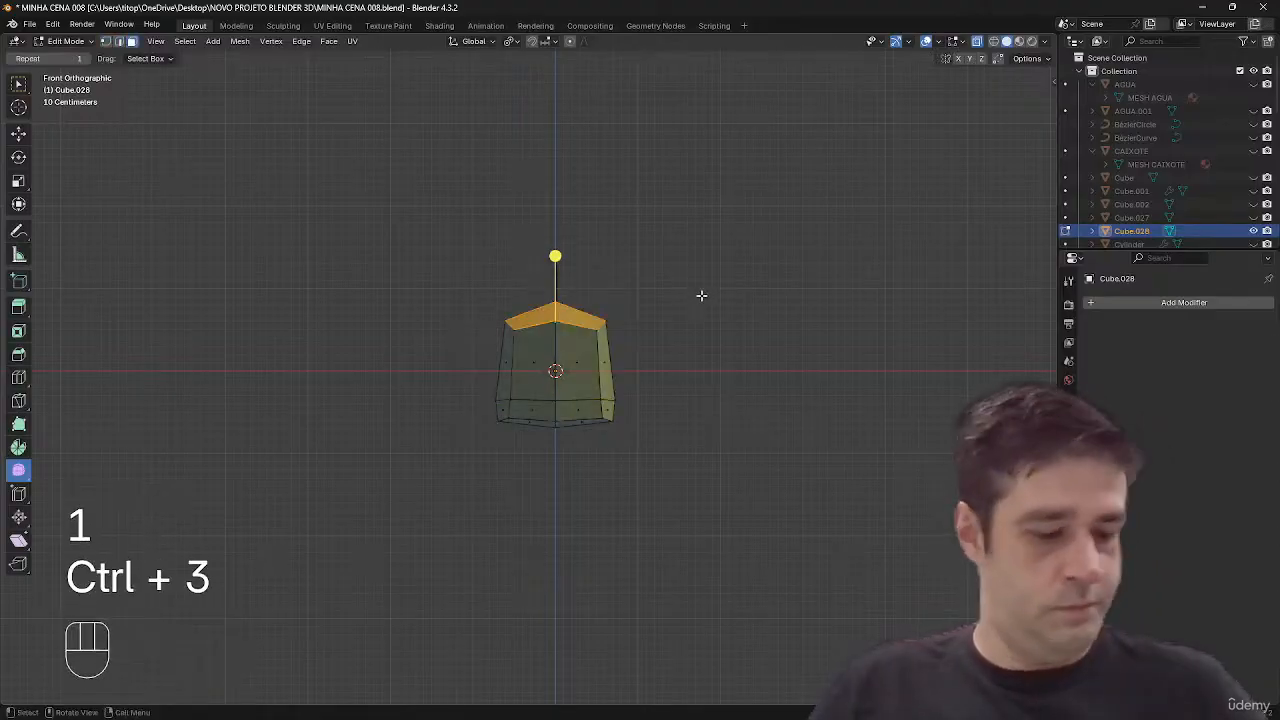
{"action": "key", "text": "s"}
{"action": "key", "text": "z"}
{"action": "left_click", "coordinate": [662, 321]}
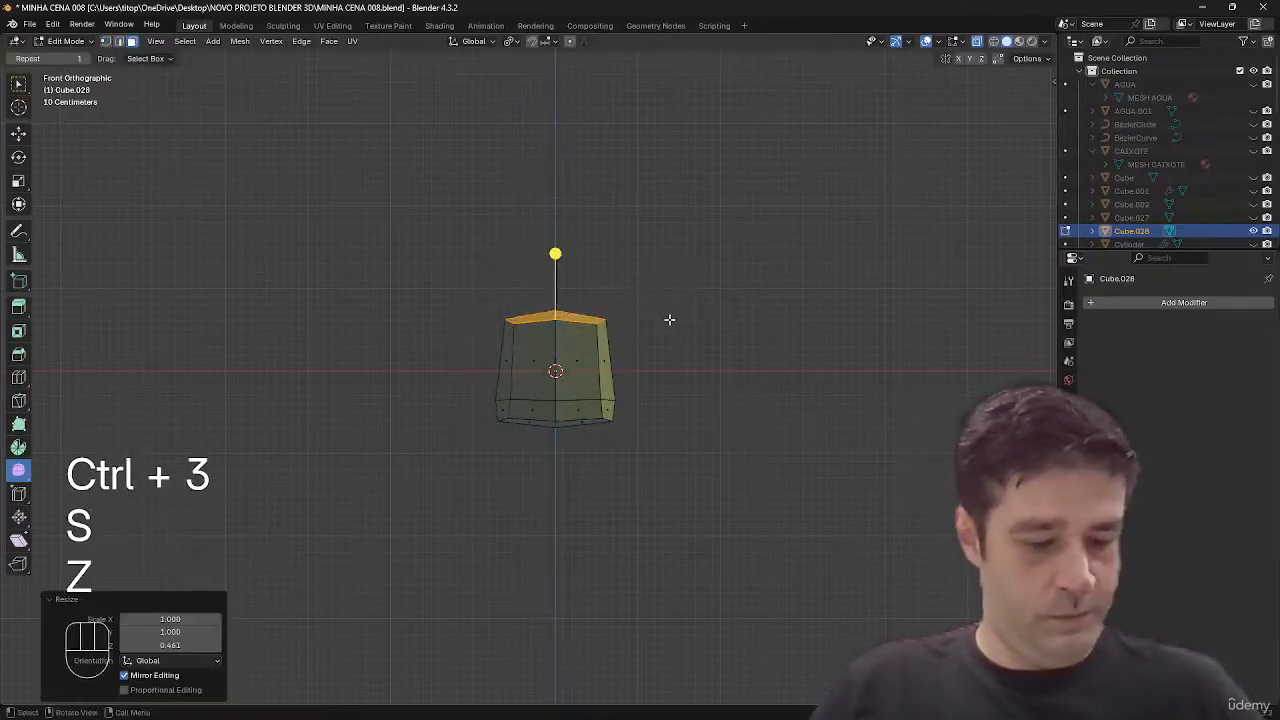
- Lower the selected top faces about 0.15 m along Z and scale them outward slightly to form the stem
{"action": "key", "text": "g"}
{"action": "key", "text": "z"}
{"action": "left_click", "coordinate": [669, 331]}
{"action": "key", "text": "s"}
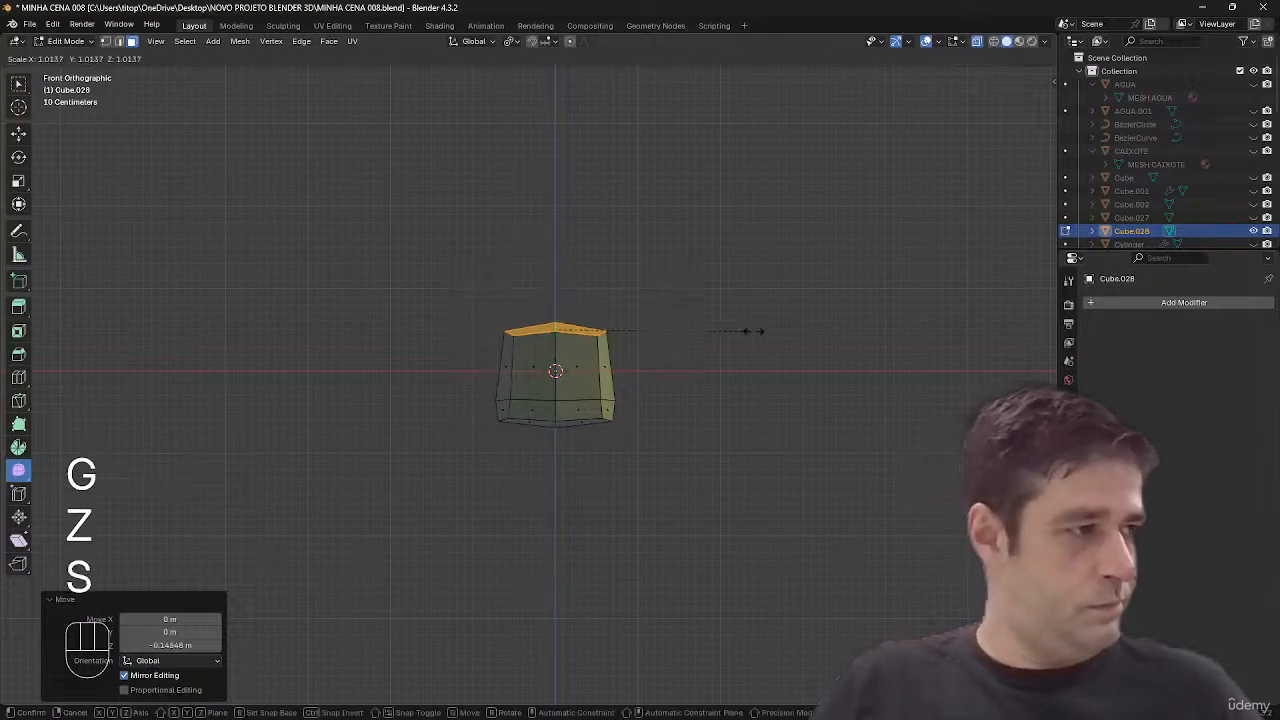
{"action": "left_click", "coordinate": [768, 331]}
- Duplicate the whole stem mesh about 1.03 m up along Z and scale the copy by 1.477 for the cap
{"action": "key", "text": "a"}
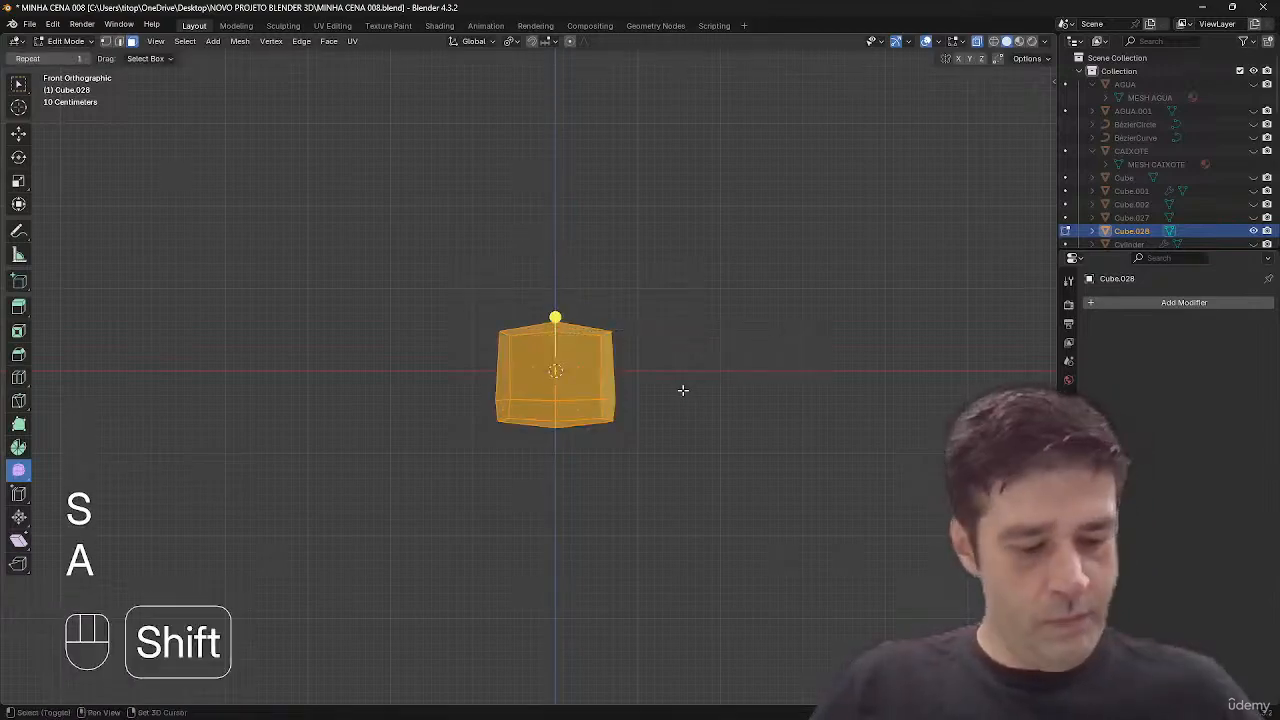
{"action": "key", "text": "shift+d"}
{"action": "key", "text": "z"}
{"action": "left_click", "coordinate": [686, 292]}
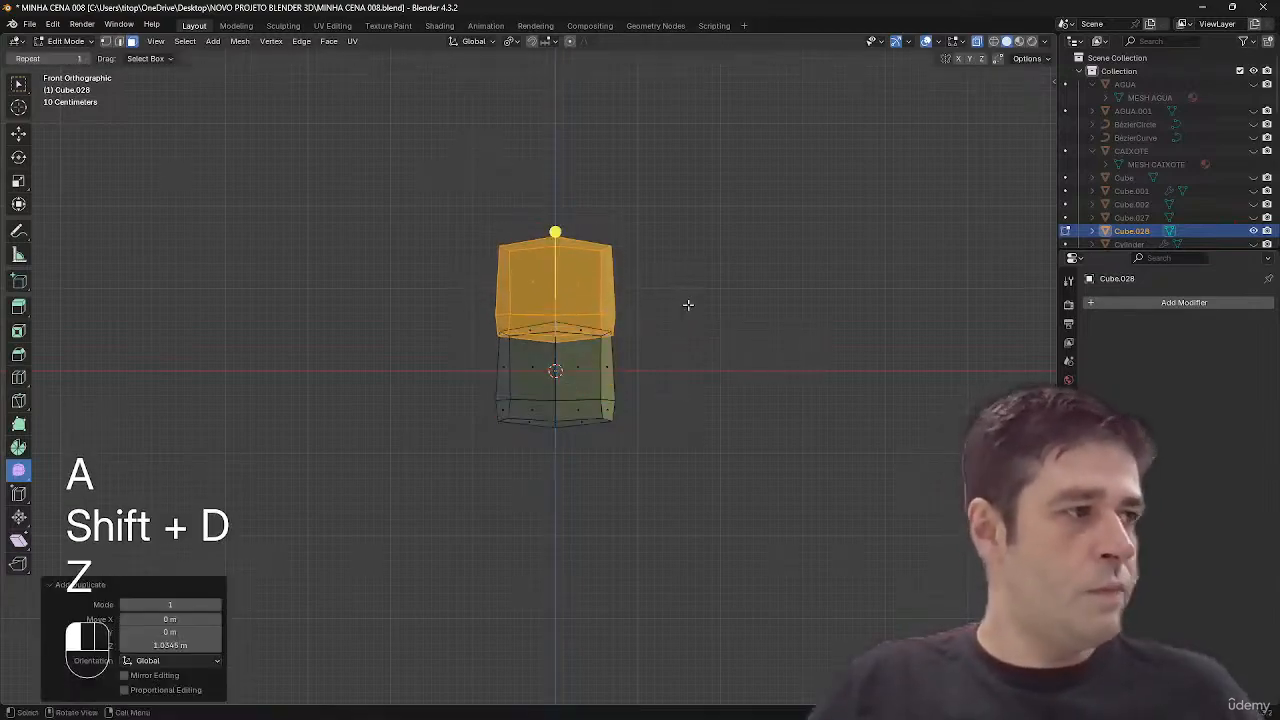
{"action": "key", "text": "s"}
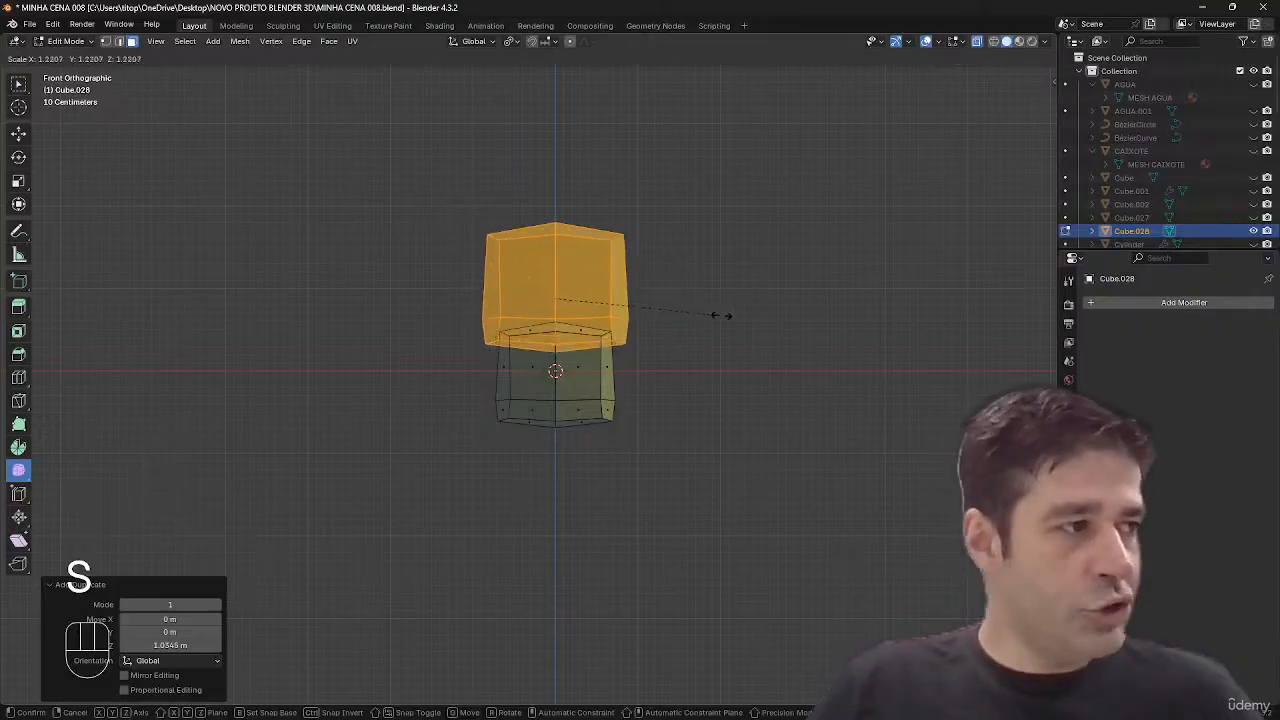
{"action": "middle_click_drag", "start_coordinate": [754, 317], "coordinate": [674, 349]}
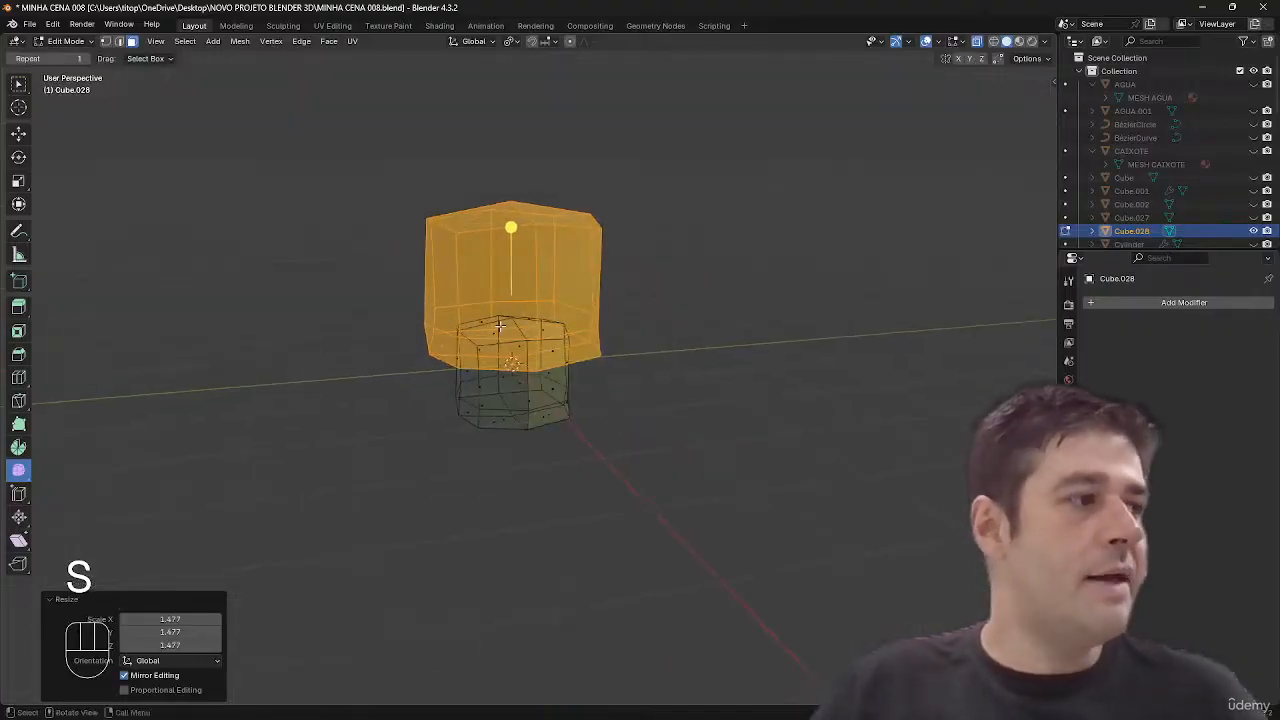
- Select the faces around the cap's top centre vertex and scale them inward strongly
{"action": "key", "text": "1"}
{"action": "left_click", "coordinate": [517, 205]}
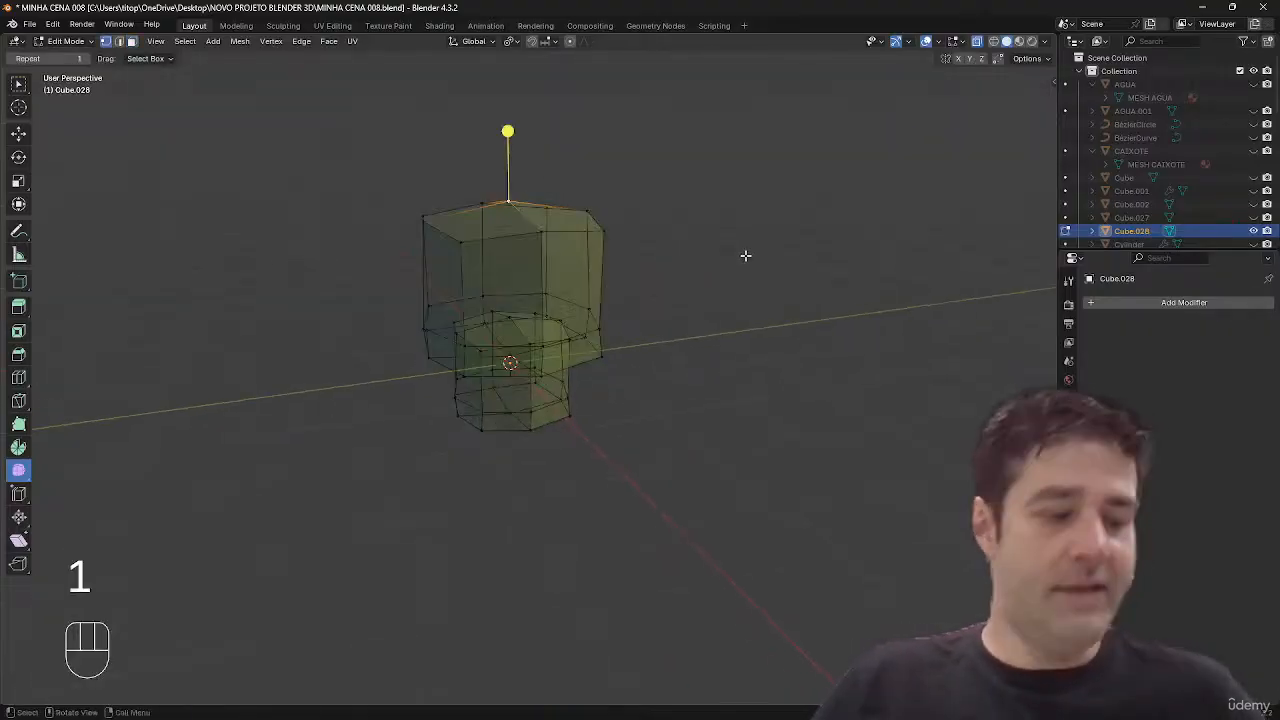
{"action": "key", "text": "ctrl+3"}
{"action": "key", "text": "s"}
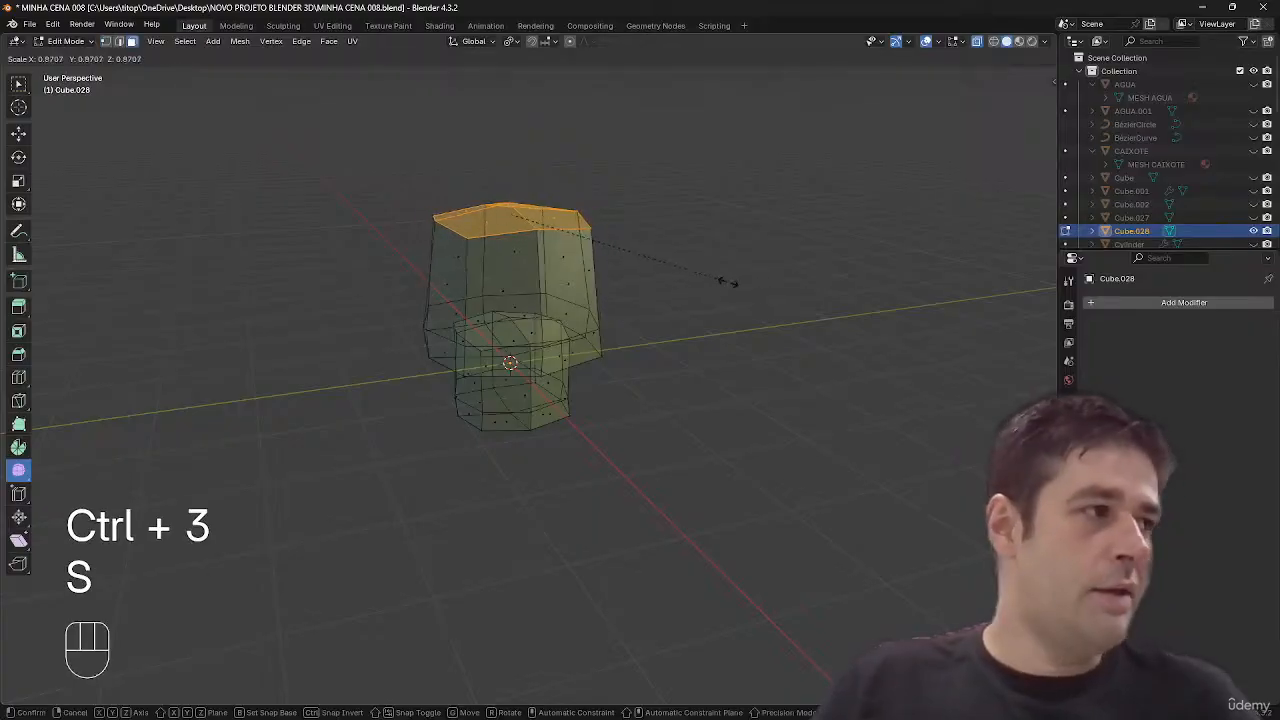
{"action": "left_click", "coordinate": [603, 254]}
- In left view, raise the cap's lower edge loop about 0.26 m along Z
{"action": "middle_click_drag", "start_coordinate": [603, 254], "coordinate": [697, 340]}
{"action": "key", "text": "2"}
{"action": "key", "text": "g"}
{"action": "key", "text": "z"}
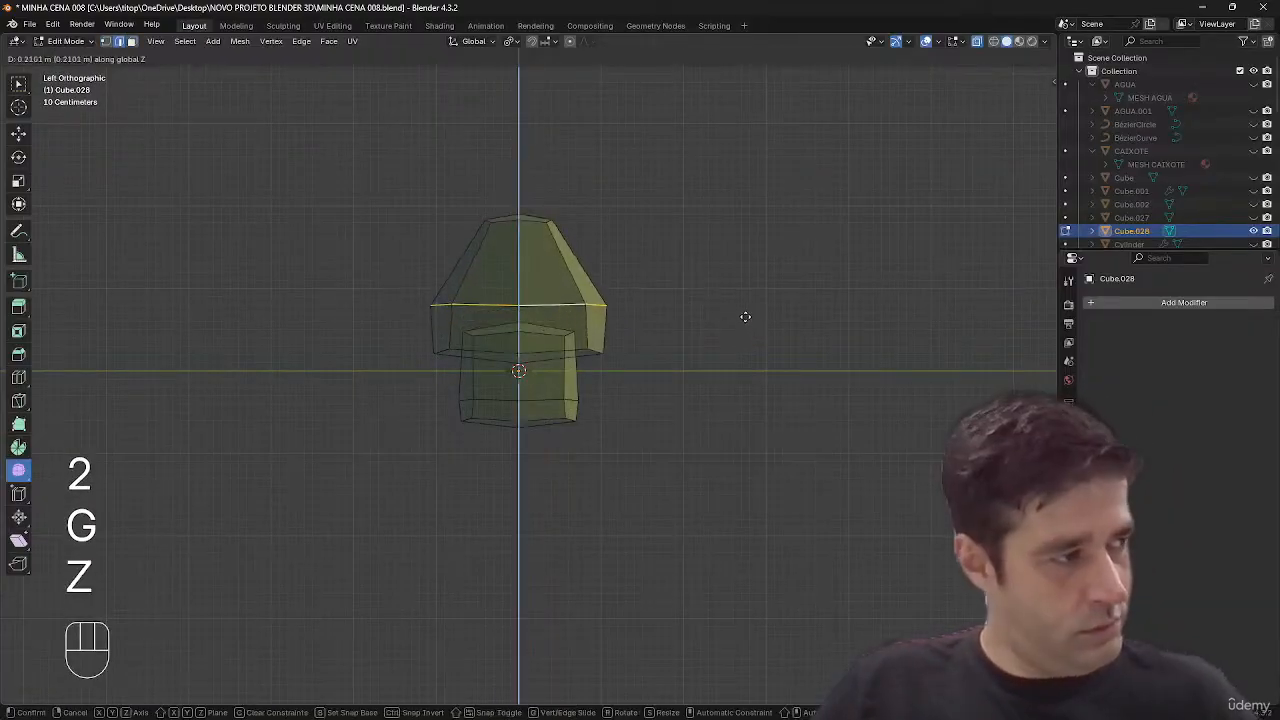
{"action": "left_click", "coordinate": [697, 303]}
- Add a centred loop cut to the cap's sloped upper part and scale it outward to round the dome
{"action": "key", "text": "ctrl+r"}
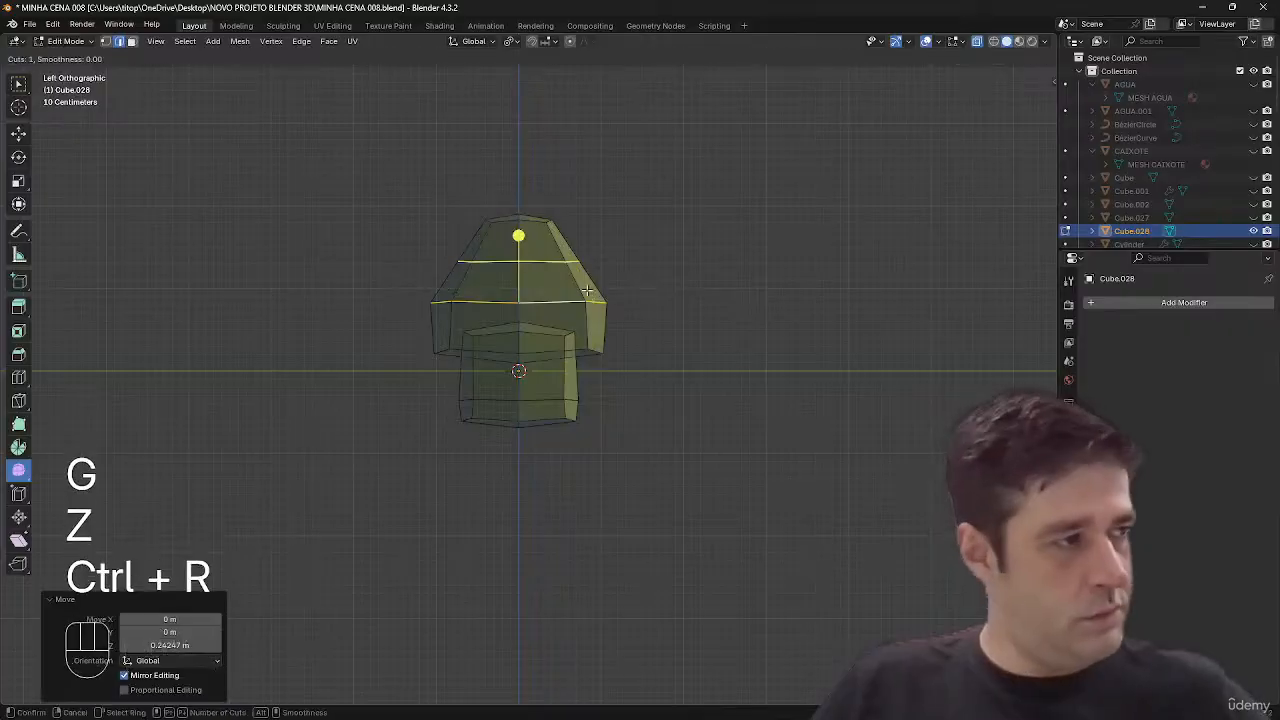
{"action": "left_click", "coordinate": [592, 287]}
{"action": "key", "text": "Escape"}
{"action": "key", "text": "s"}
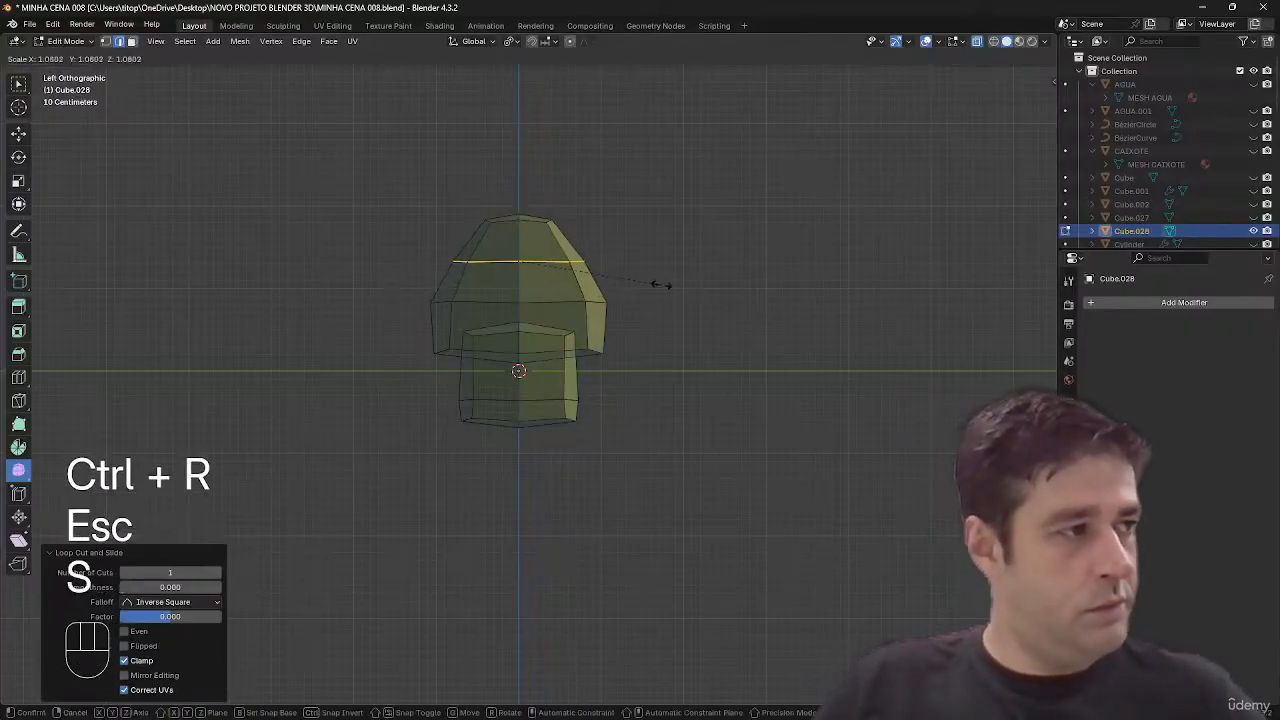
{"action": "left_click", "coordinate": [683, 290]}
- Slide the cap's lower edge loop down by a factor of 0.405 and flatten it to 0.677 along Z
{"action": "left_click", "coordinate": [585, 308], "text": "alt"}
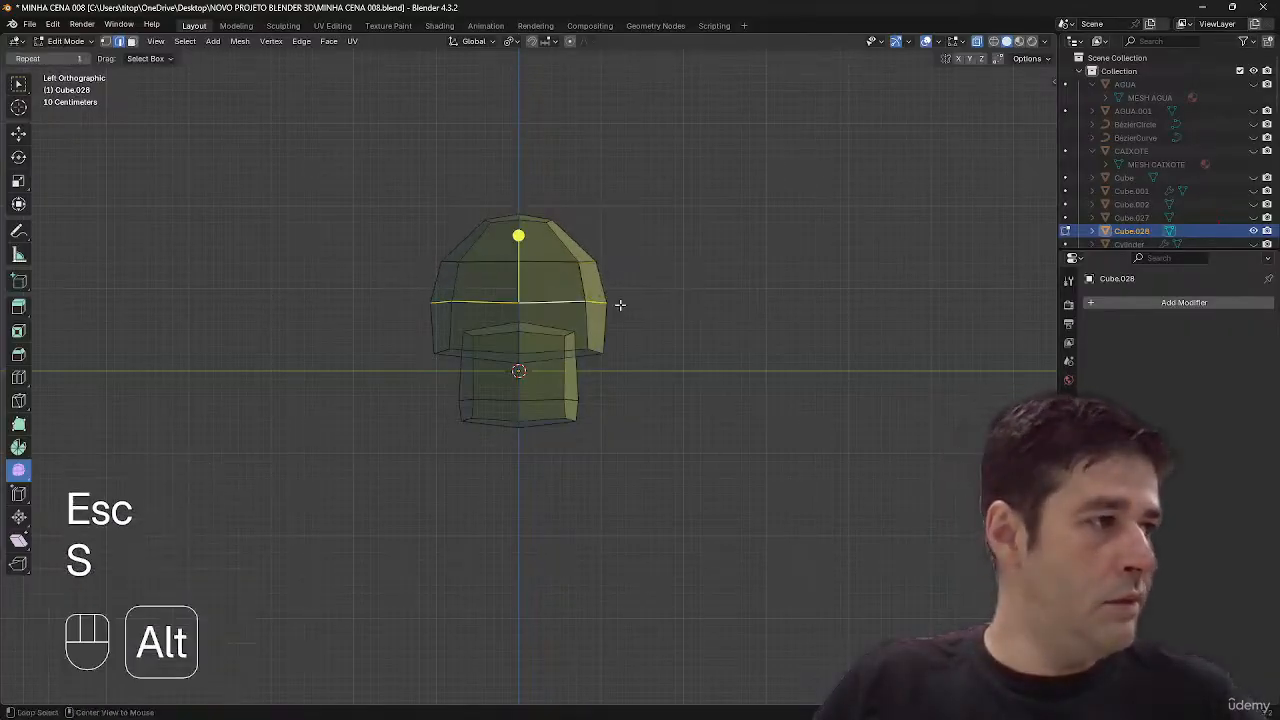
{"action": "key", "text": "g"}
{"action": "key", "text": "g"}
{"action": "left_click", "coordinate": [688, 343]}
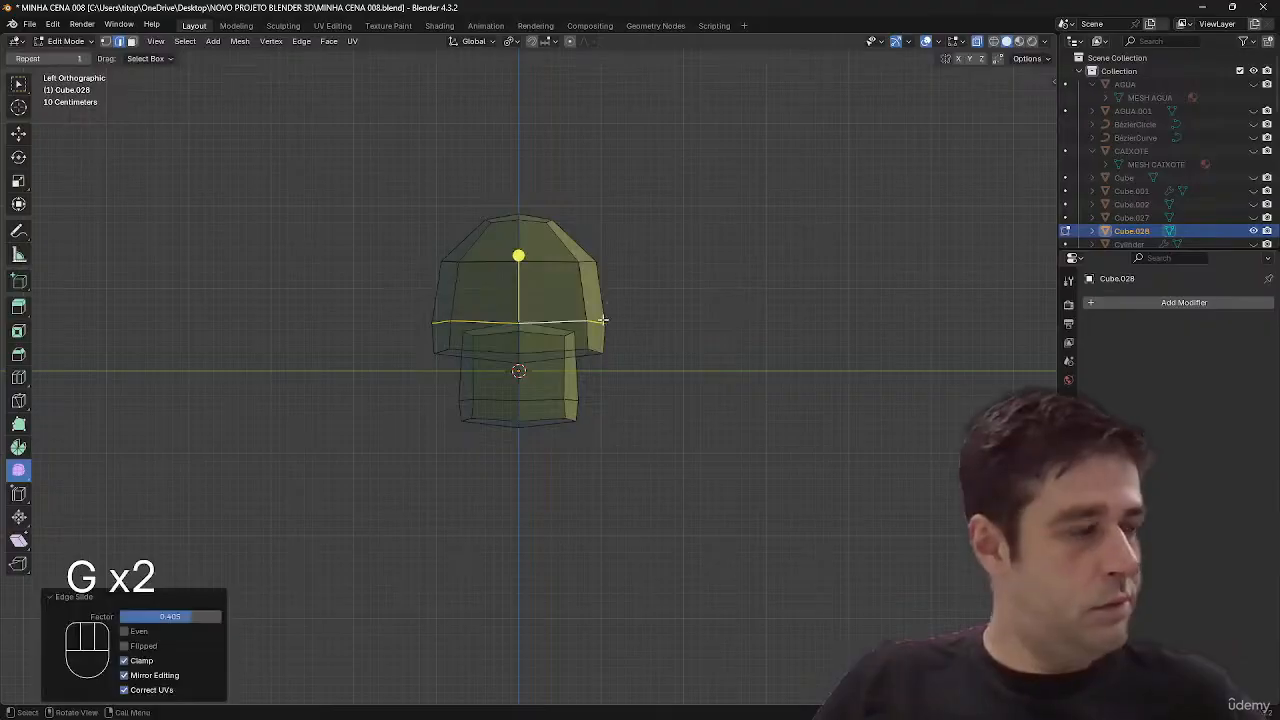
{"action": "key", "text": "s"}
{"action": "key", "text": "z"}
{"action": "left_click", "coordinate": [640, 314]}
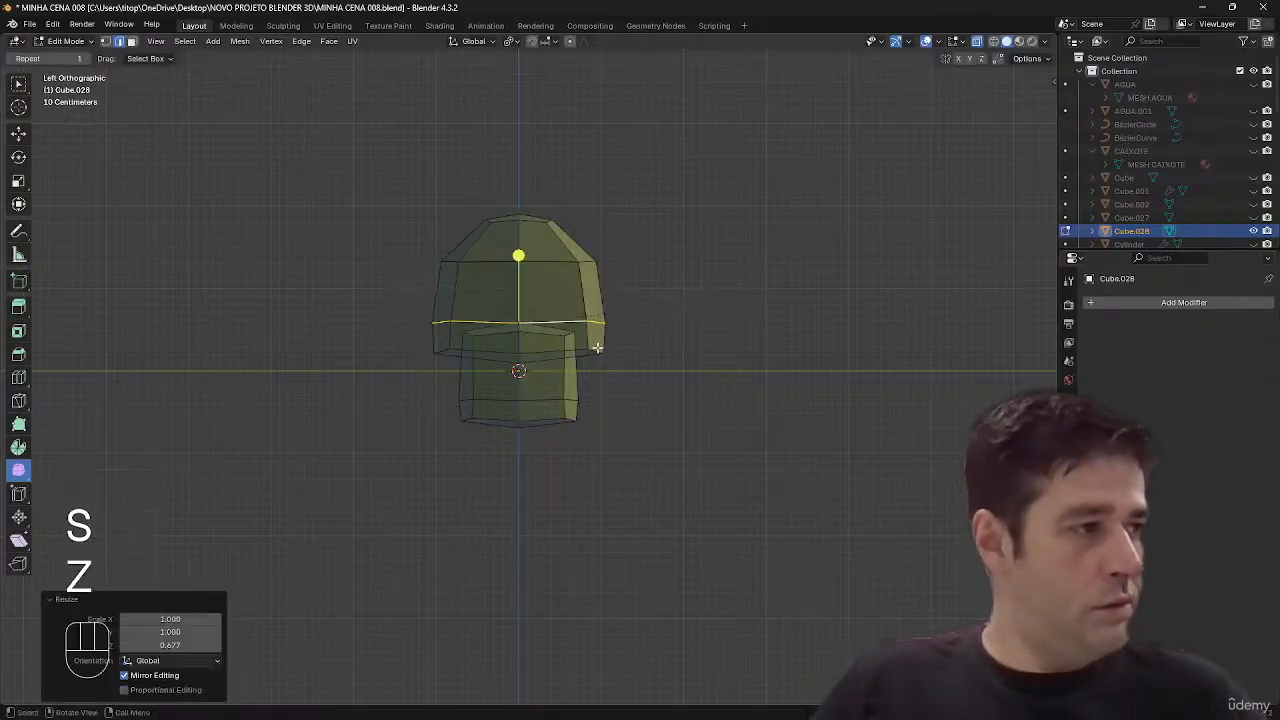
- Select the cap's bottom vertices and flatten them along Z
{"action": "key", "text": "1"}
{"action": "left_click_drag", "start_coordinate": [610, 344], "coordinate": [392, 384]}
{"action": "key", "text": "s"}
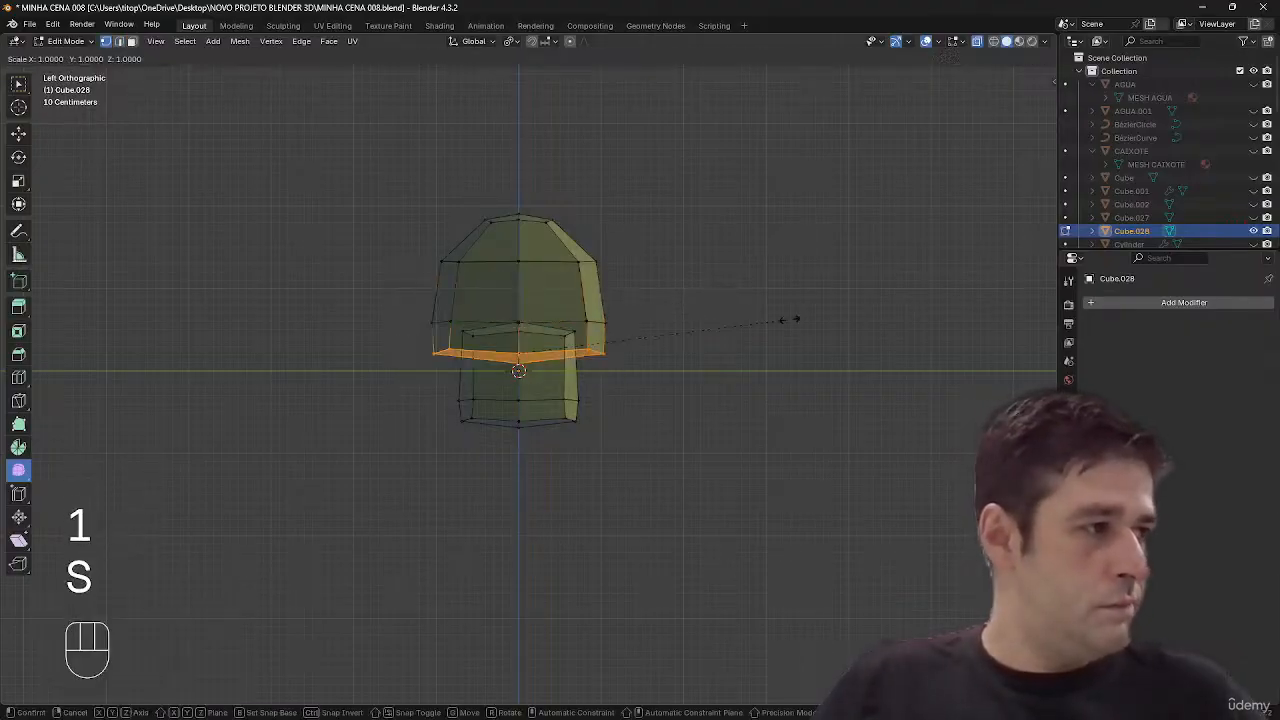
{"action": "key", "text": "z"}
{"action": "left_click", "coordinate": [610, 347]}
- Scale the cap's lower edge loop by 1.122 and widen its upper edge loop slightly
{"action": "key", "text": "2"}
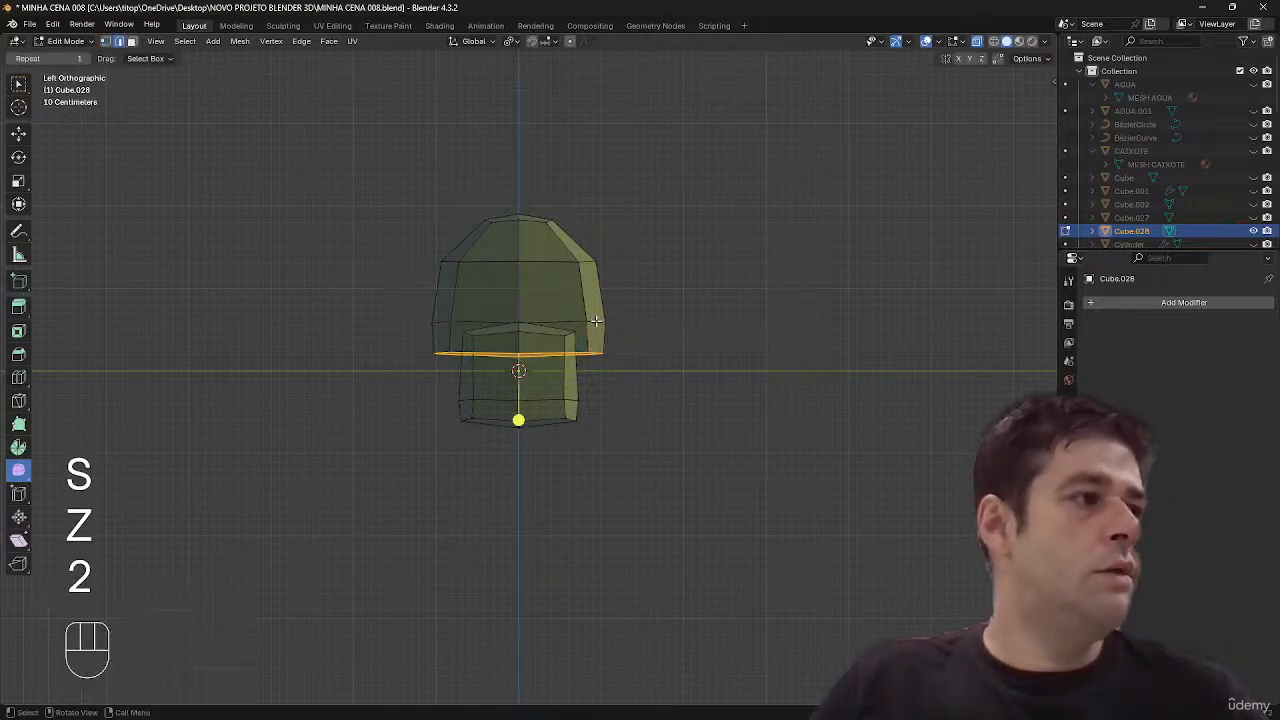
{"action": "left_click", "coordinate": [598, 321], "text": "alt"}
{"action": "key", "text": "s"}
{"action": "left_click", "coordinate": [657, 316]}
{"action": "left_click", "coordinate": [571, 263], "text": "alt"}
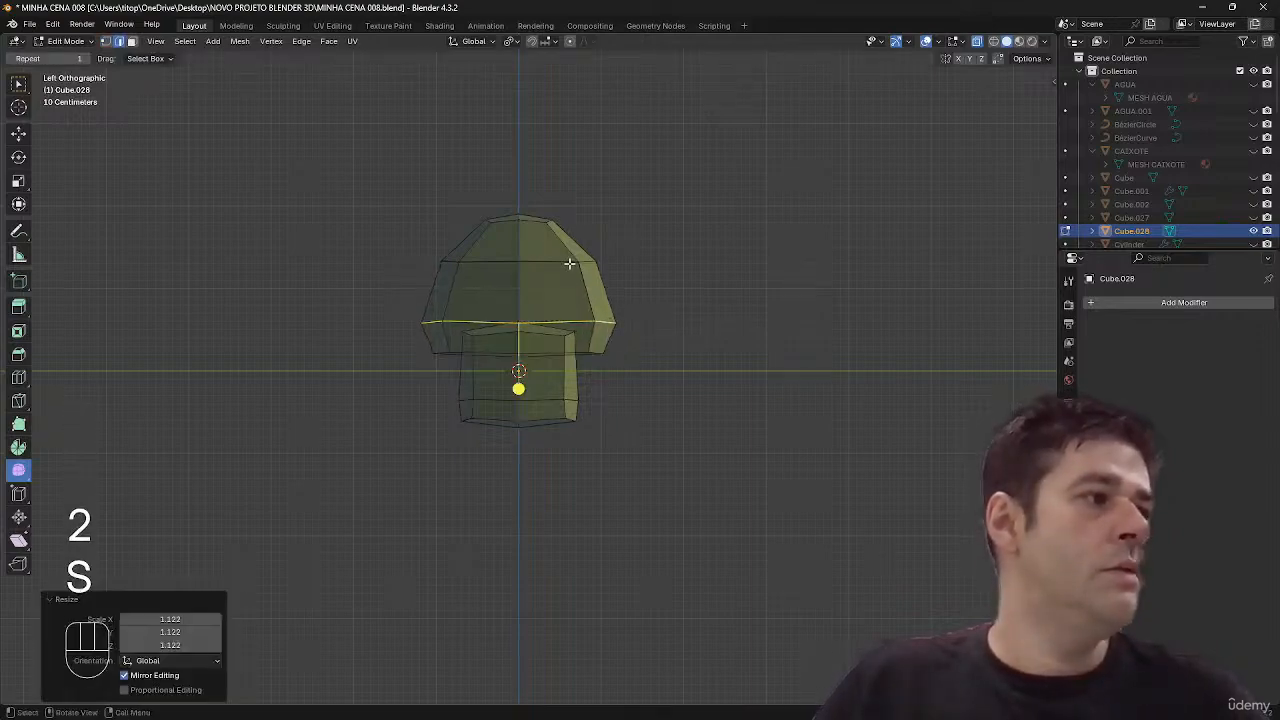
{"action": "key", "text": "s"}
{"action": "left_click", "coordinate": [727, 275]}
- Add a loop cut between the cap's upper and lower loops with a 0.073 slide factor and scale it outward slightly
{"action": "key", "text": "ctrl+r"}
{"action": "left_click", "coordinate": [623, 286]}
{"action": "left_click", "coordinate": [626, 289]}
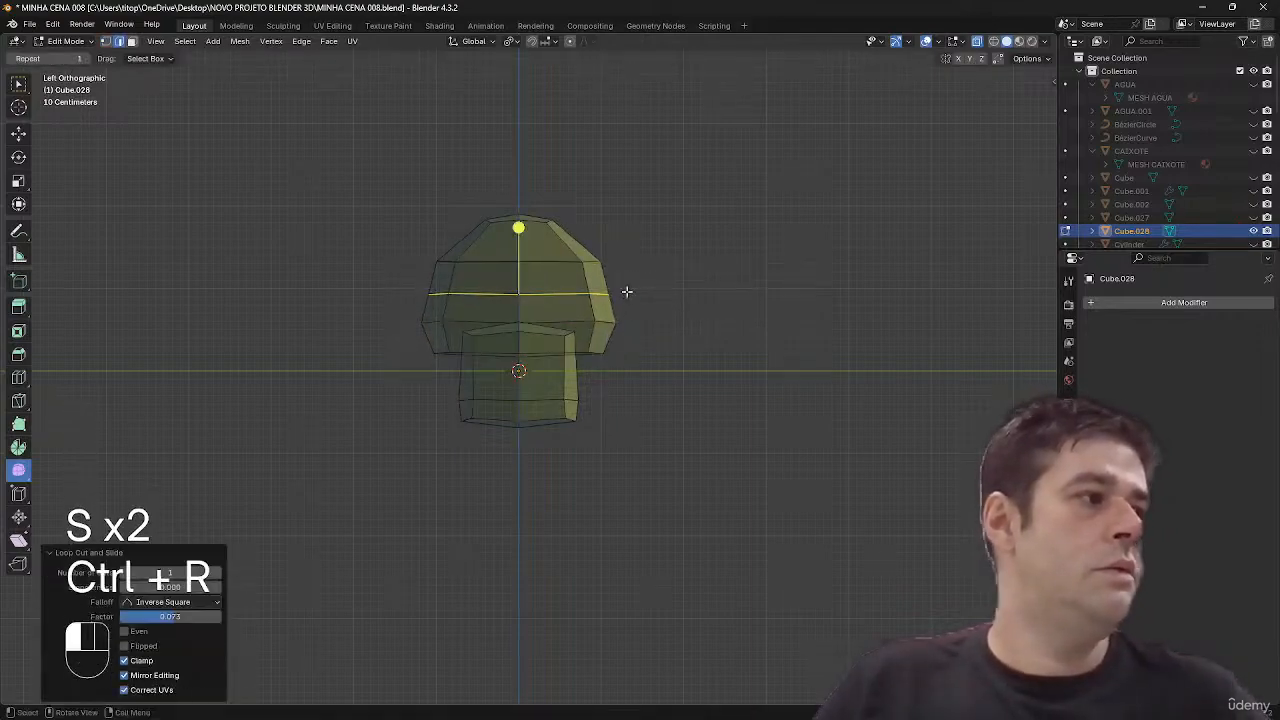
{"action": "key", "text": "s"}
{"action": "left_click", "coordinate": [634, 287]}
- Select the cap's upper edge loop and slide it toward the top by a factor of about 0.11
{"action": "key", "text": "2"}
{"action": "left_click", "coordinate": [560, 261], "text": "alt"}
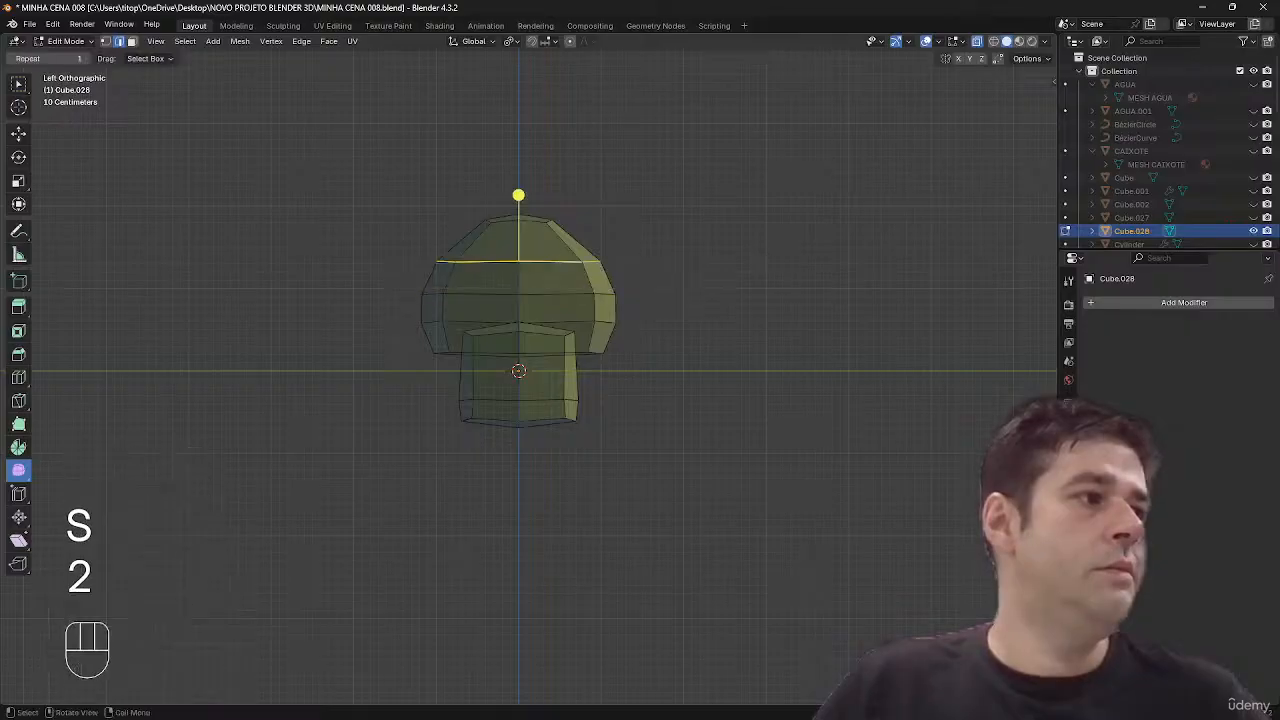
{"action": "key", "text": "s"}
{"action": "key", "text": "g"}
{"action": "key", "text": "g"}
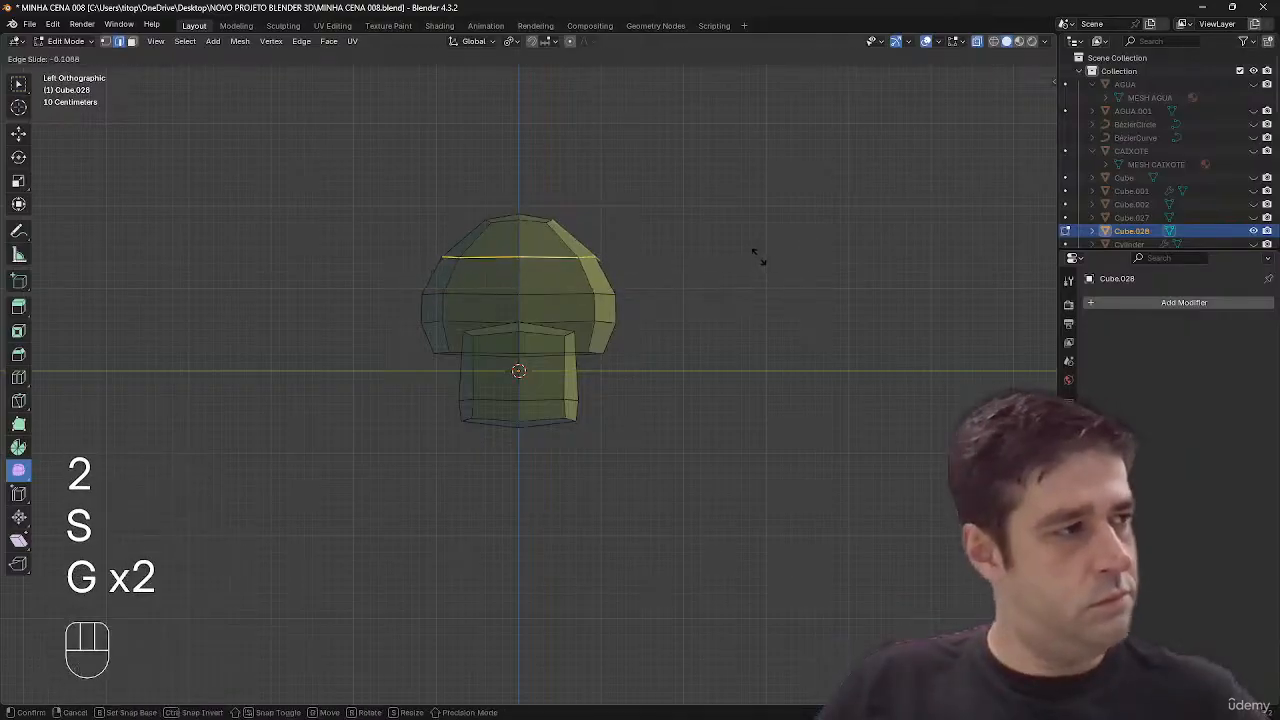
{"action": "left_click", "coordinate": [755, 258]}
- Select the cap's middle edge loop and slide it upward by a factor of 0.137
{"action": "key", "text": "Tab"}
{"action": "middle_click_drag", "start_coordinate": [680, 277], "coordinate": [746, 317]}
{"action": "key", "text": "Tab"}
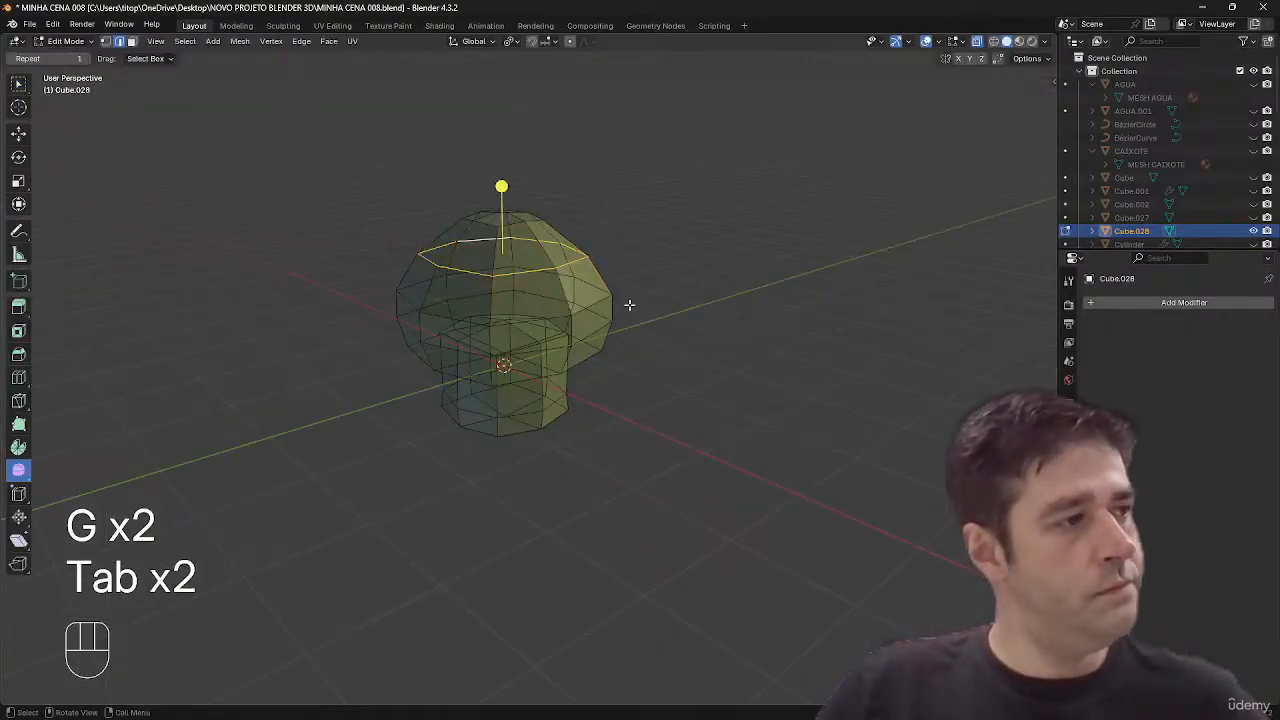
{"action": "key", "text": "2"}
{"action": "left_click", "coordinate": [588, 305], "text": "alt"}
{"action": "key", "text": "h"}
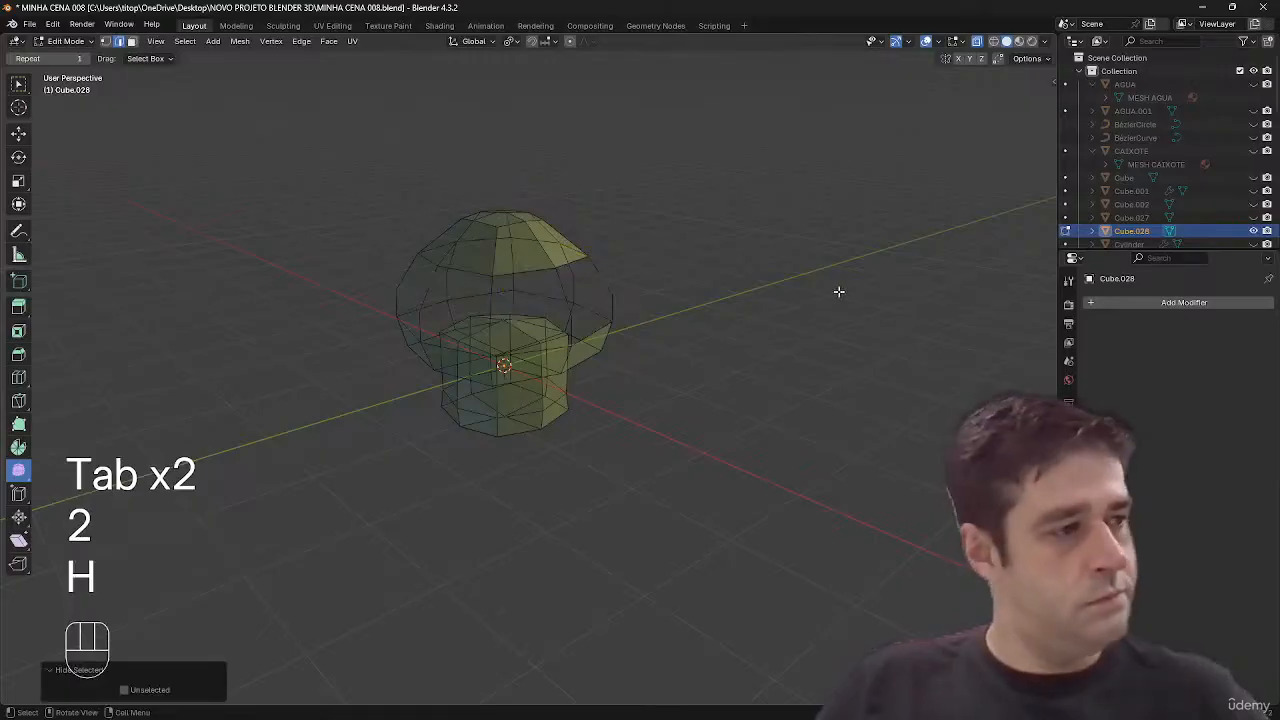
{"action": "key", "text": "ctrl+z"}
{"action": "key", "text": "g"}
{"action": "key", "text": "g"}
{"action": "left_click", "coordinate": [826, 291]}
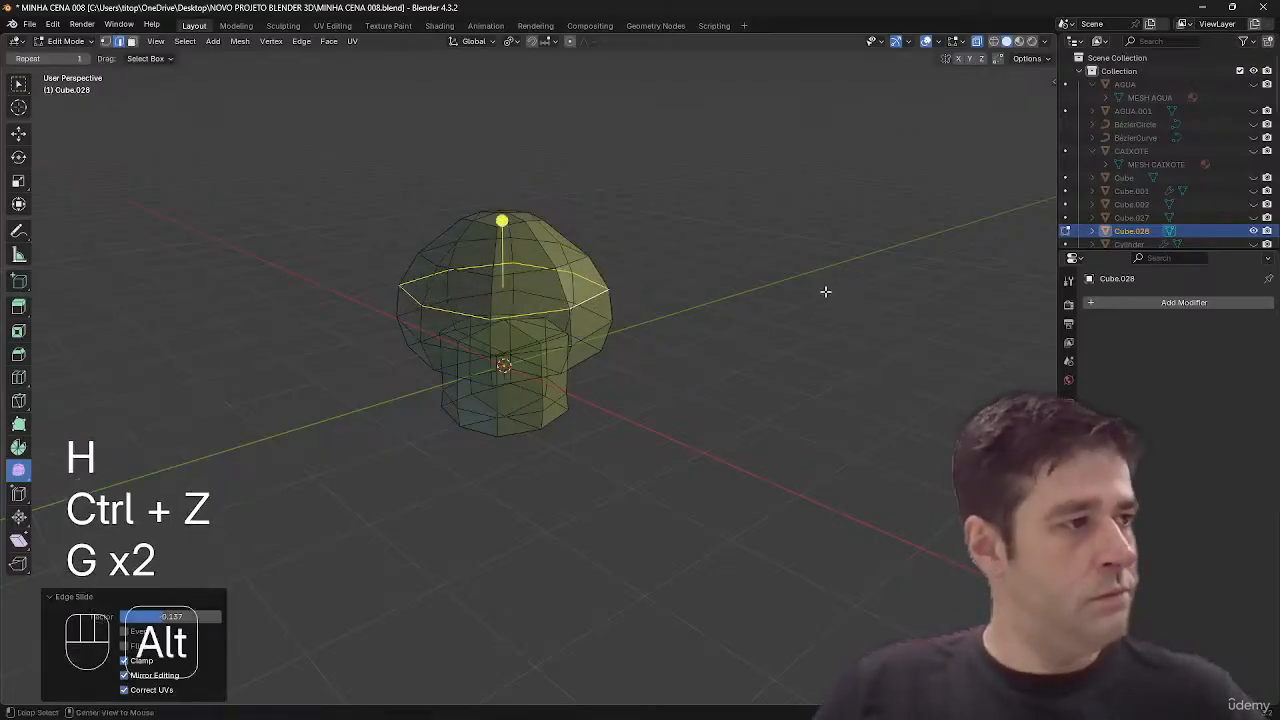
- In left view with X-ray on, select the stem's bottom vertices and flatten them to 0.498 along Z
{"action": "key", "text": "alt+z"}
{"action": "middle_click_drag", "start_coordinate": [823, 300], "coordinate": [819, 284]}
{"action": "middle_click_drag", "start_coordinate": [819, 284], "coordinate": [769, 262], "text": "ctrl"}
{"action": "key", "text": "alt+z"}
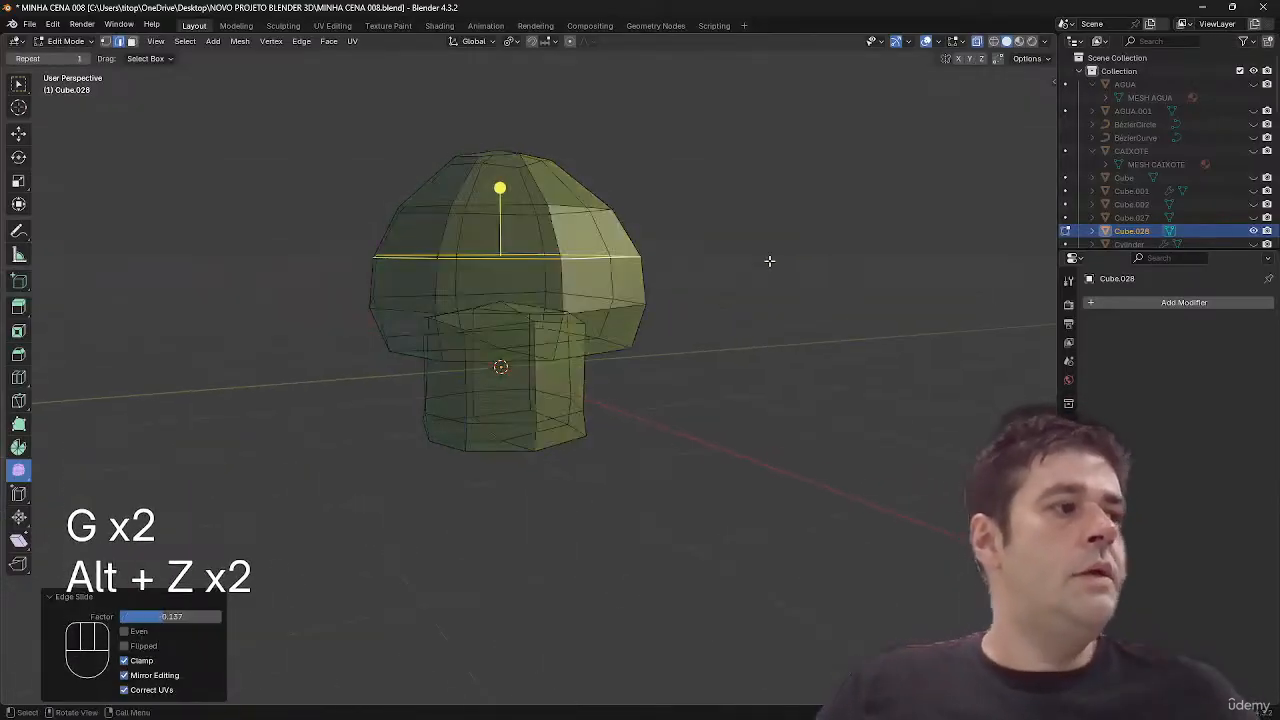
{"action": "key", "text": "alt+z"}
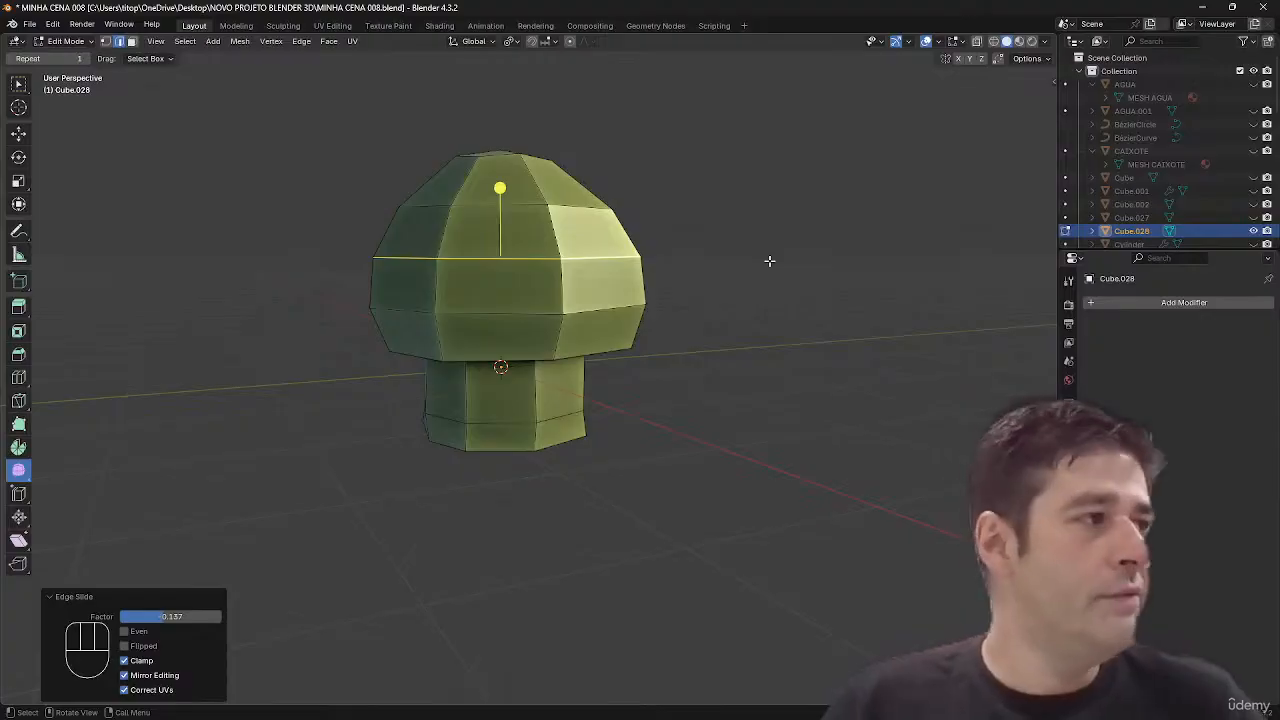
{"action": "middle_click_drag", "start_coordinate": [769, 260], "coordinate": [734, 257]}
{"action": "key", "text": "alt+z"}
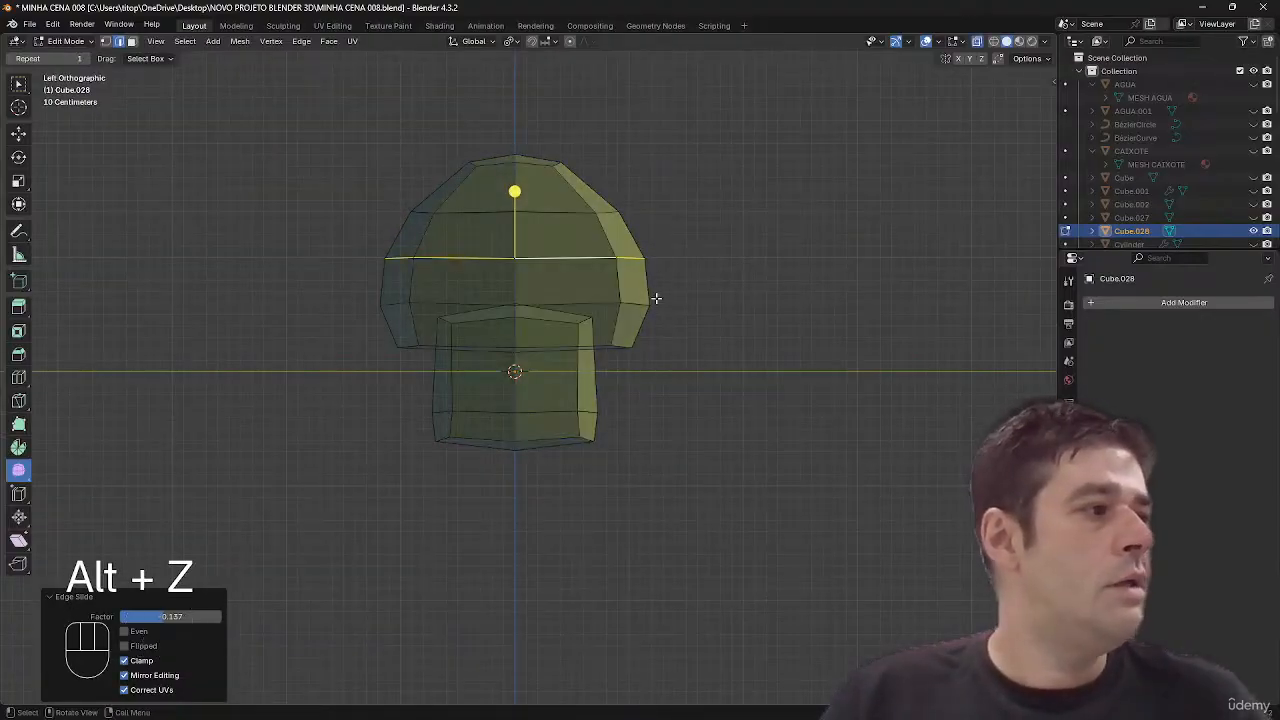
{"action": "key", "text": "1"}
{"action": "left_click_drag", "start_coordinate": [608, 428], "coordinate": [432, 470]}
{"action": "key", "text": "s"}
{"action": "key", "text": "z"}
{"action": "left_click", "coordinate": [612, 440]}
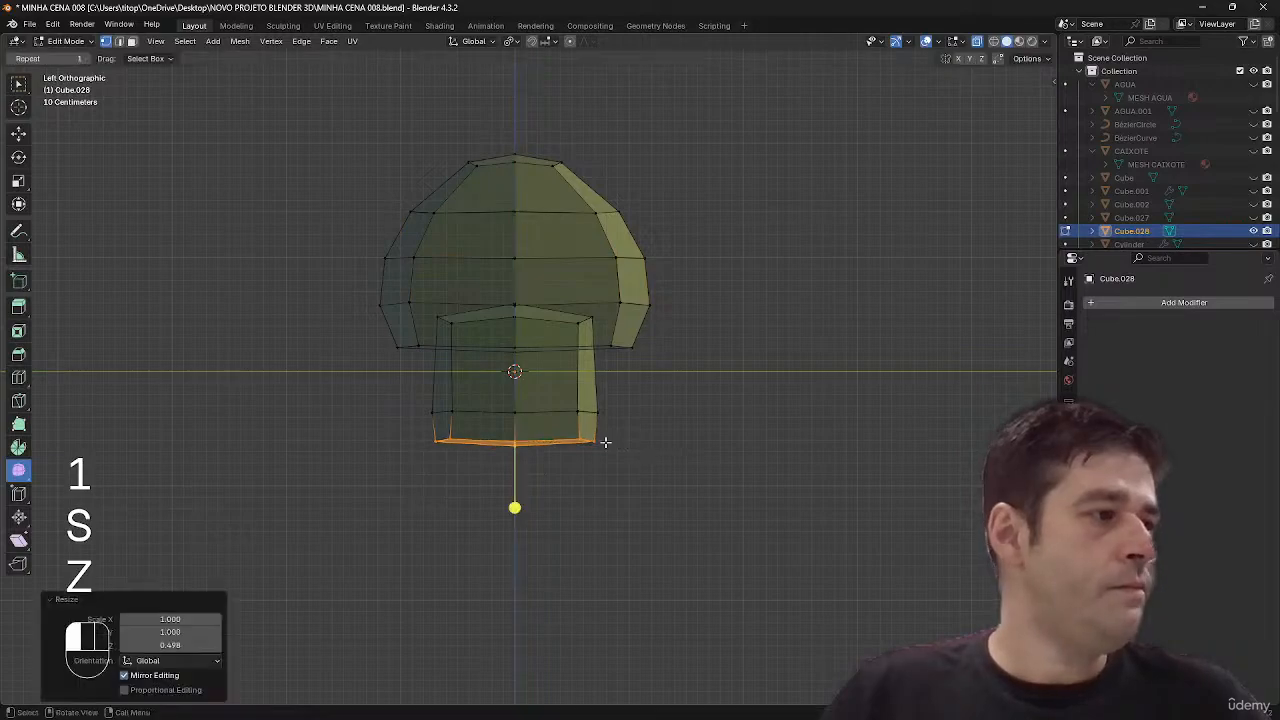
- Slide the stem's lower edge loop down by a factor of about 0.11 and return to Object Mode with X-ray off
{"action": "key", "text": "2"}
{"action": "key", "text": "g"}
{"action": "key", "text": "g"}
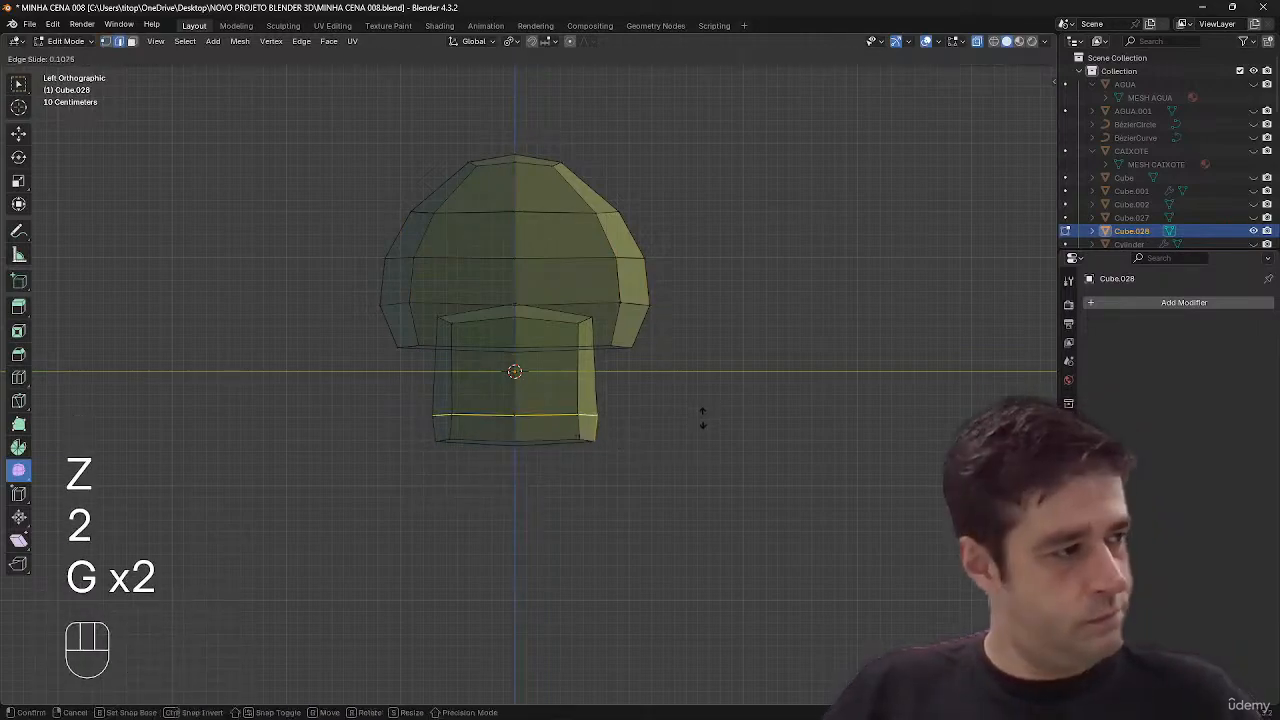
{"action": "left_click", "coordinate": [702, 425]}
{"action": "key", "text": "Tab"}
{"action": "middle_click_drag", "start_coordinate": [556, 371], "coordinate": [594, 377]}
{"action": "key", "text": "alt+z"}
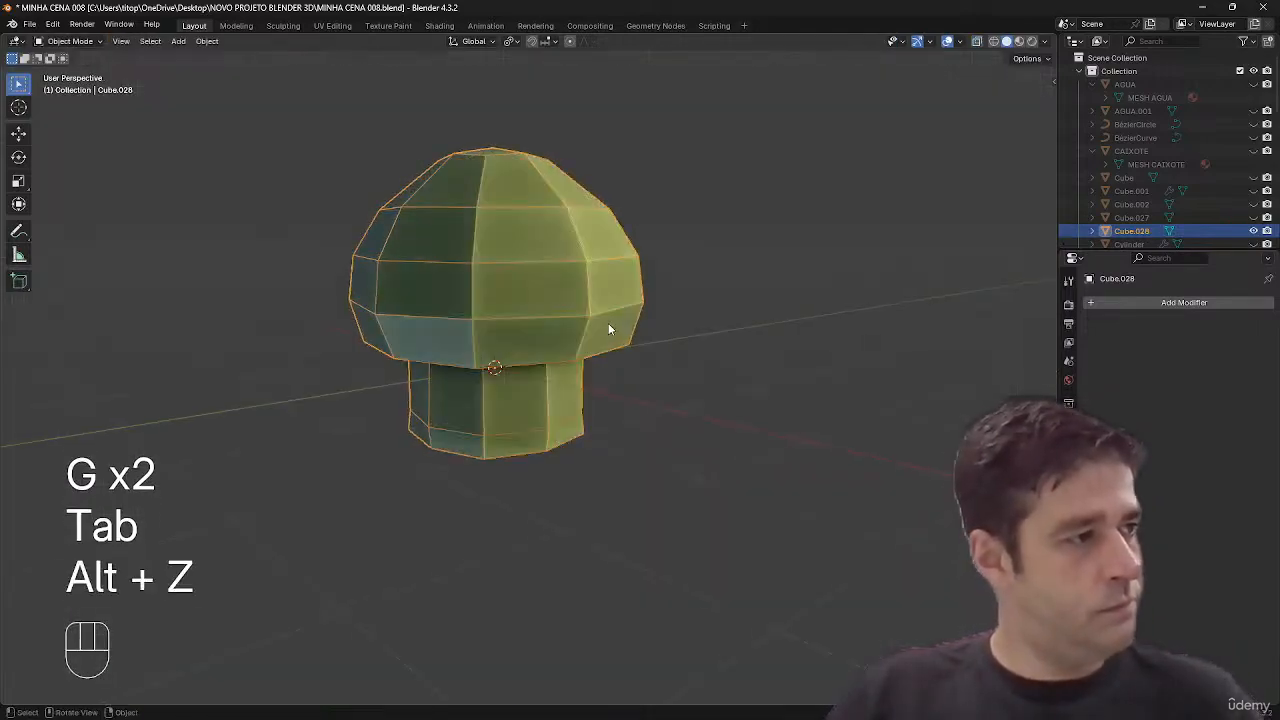
- With X-ray on, select the faces capping the stem's top inside the cap and delete them
{"action": "key", "text": "alt+z"}
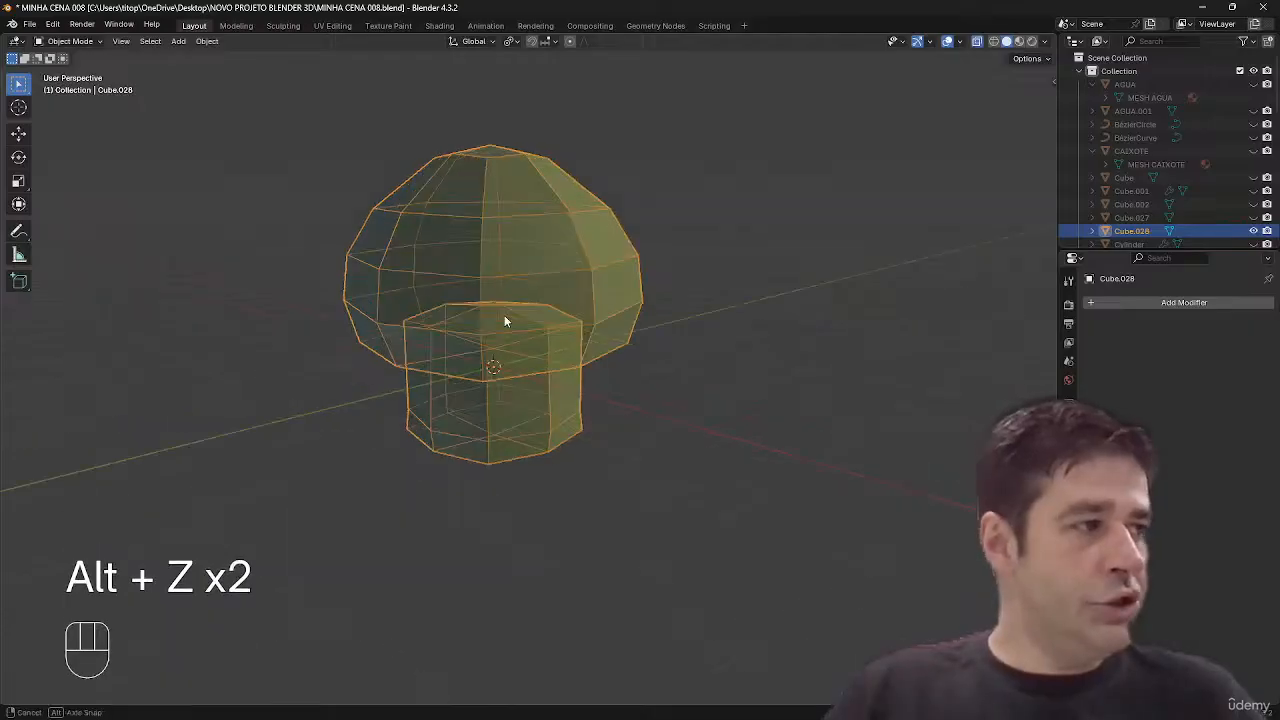
{"action": "key", "text": "Tab"}
{"action": "key", "text": "1"}
{"action": "middle_click_drag", "start_coordinate": [508, 323], "coordinate": [565, 321]}
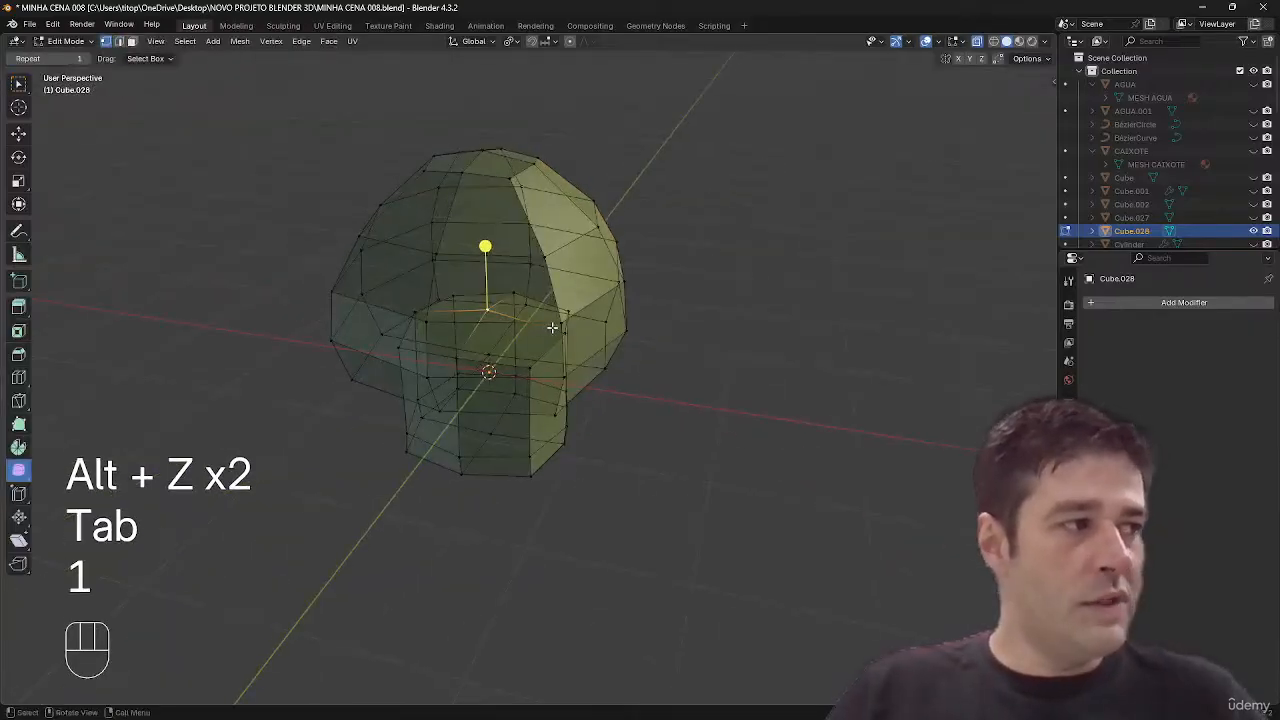
{"action": "key", "text": "ctrl+3"}
{"action": "key", "text": "Delete"}
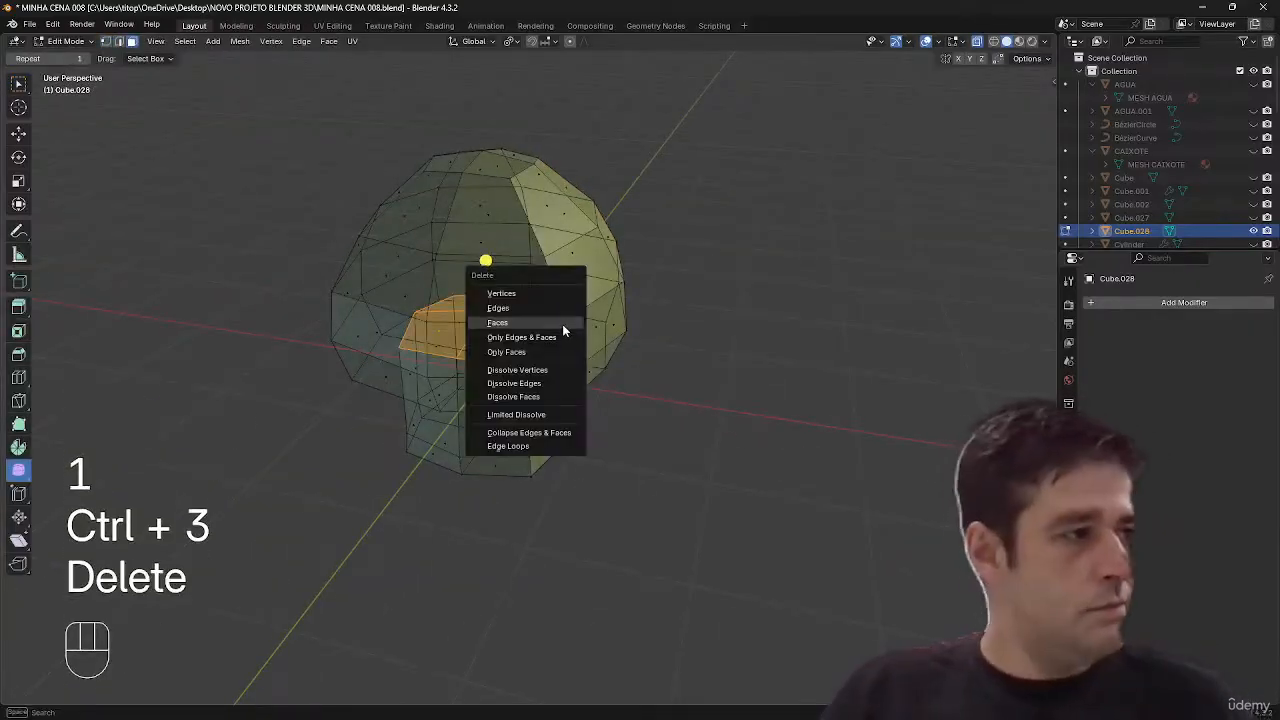
{"action": "left_click", "coordinate": [562, 324]}
{"action": "key", "text": "alt+z"}
{"action": "middle_click_drag", "start_coordinate": [626, 366], "coordinate": [663, 360]}
{"action": "middle_click_drag", "start_coordinate": [663, 360], "coordinate": [711, 303], "text": "ctrl"}
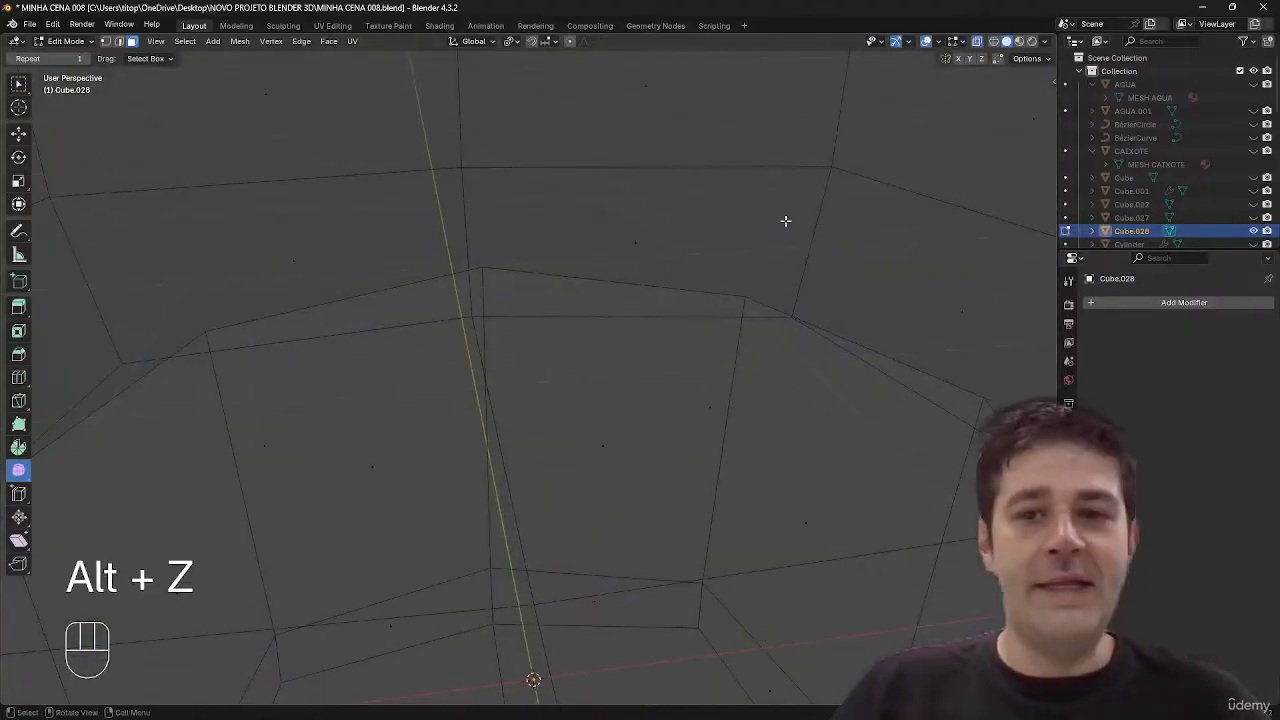
{"action": "middle_click_drag", "start_coordinate": [785, 220], "coordinate": [706, 437], "text": "ctrl"}
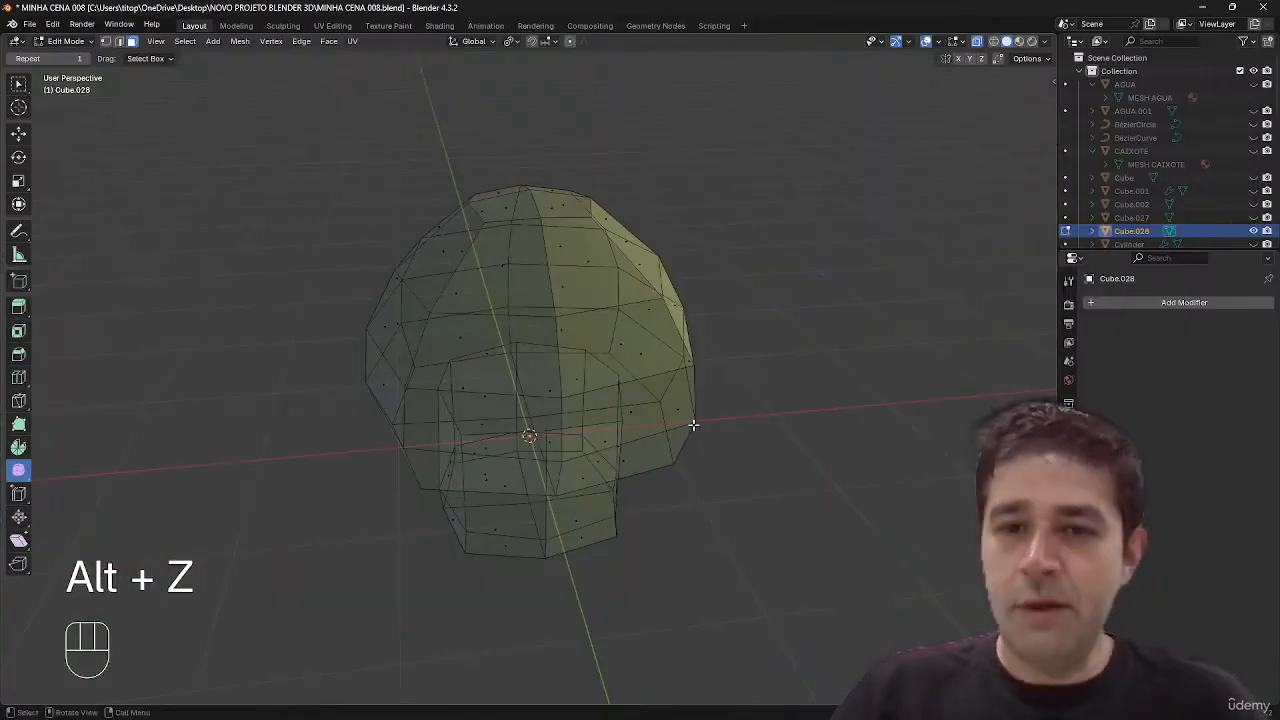
{"action": "middle_click_drag", "start_coordinate": [639, 456], "coordinate": [664, 430]}
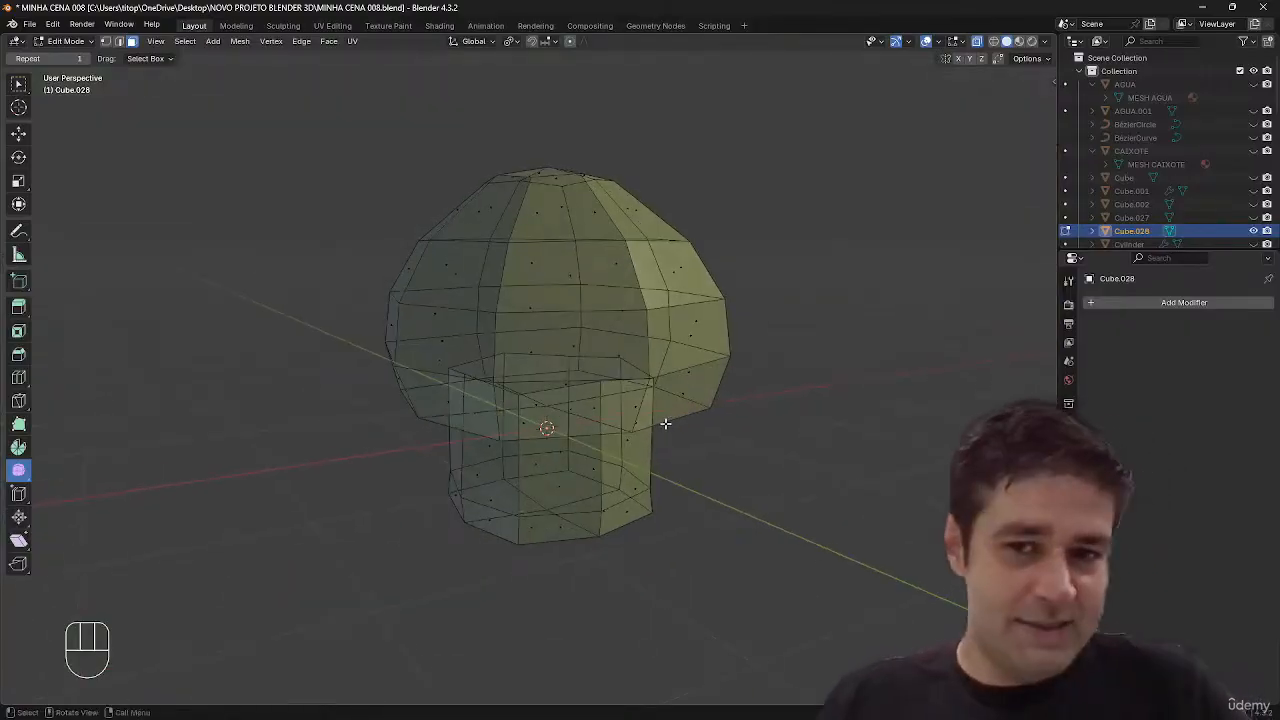
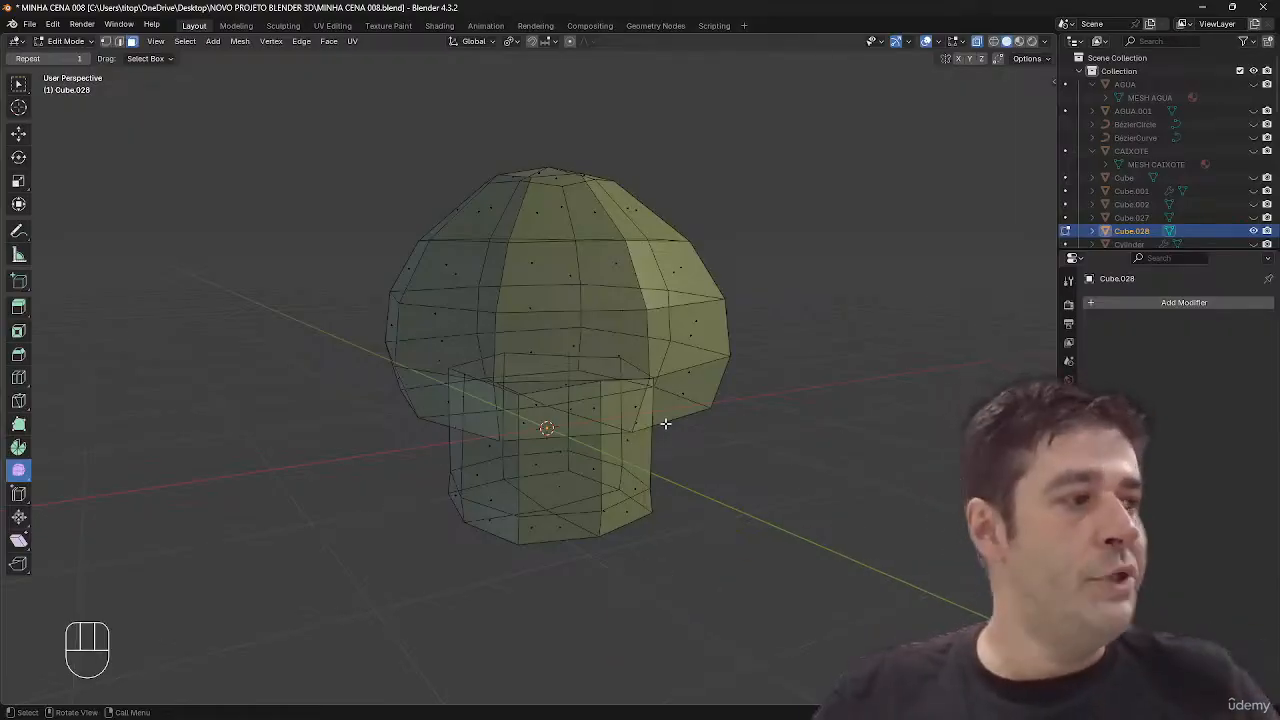
- Return to Object Mode, compare the mushroom with and without X-ray, and finish in back view with X-ray off
{"action": "middle_click_drag", "start_coordinate": [647, 423], "coordinate": [656, 430]}
{"action": "key", "text": "Tab"}
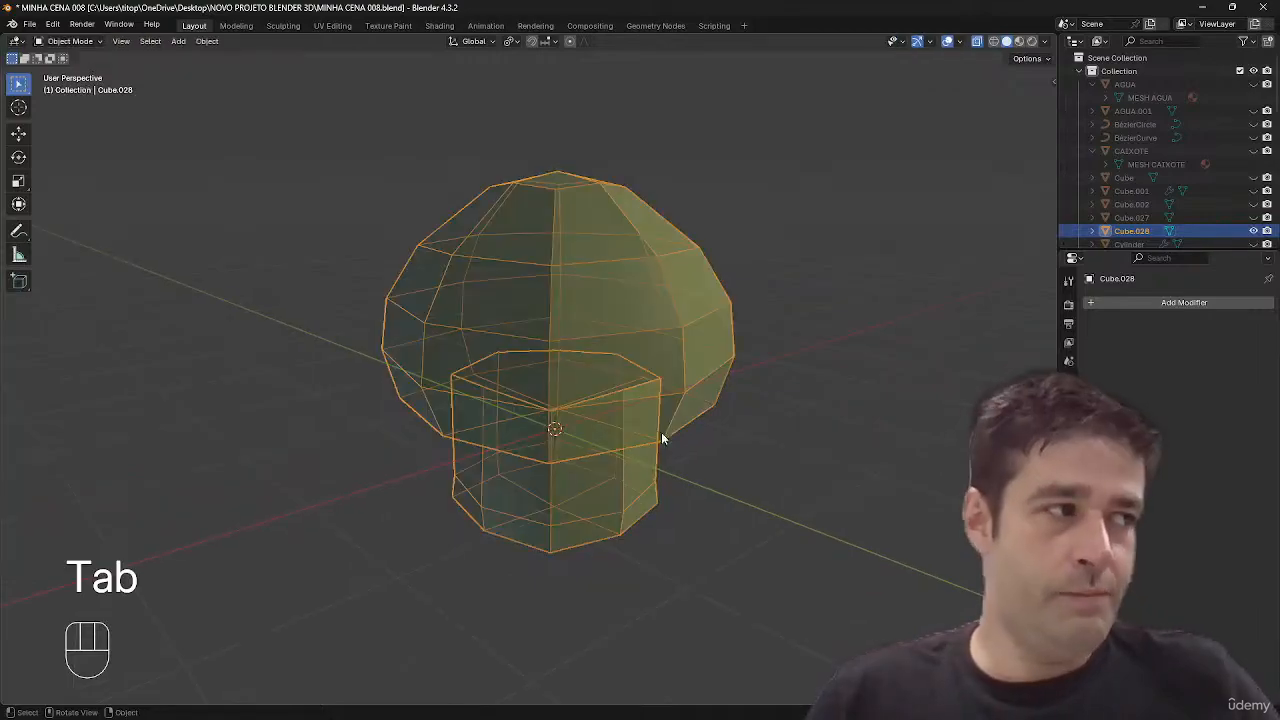
{"action": "key", "text": "alt+z"}
{"action": "key", "text": "alt+z"}
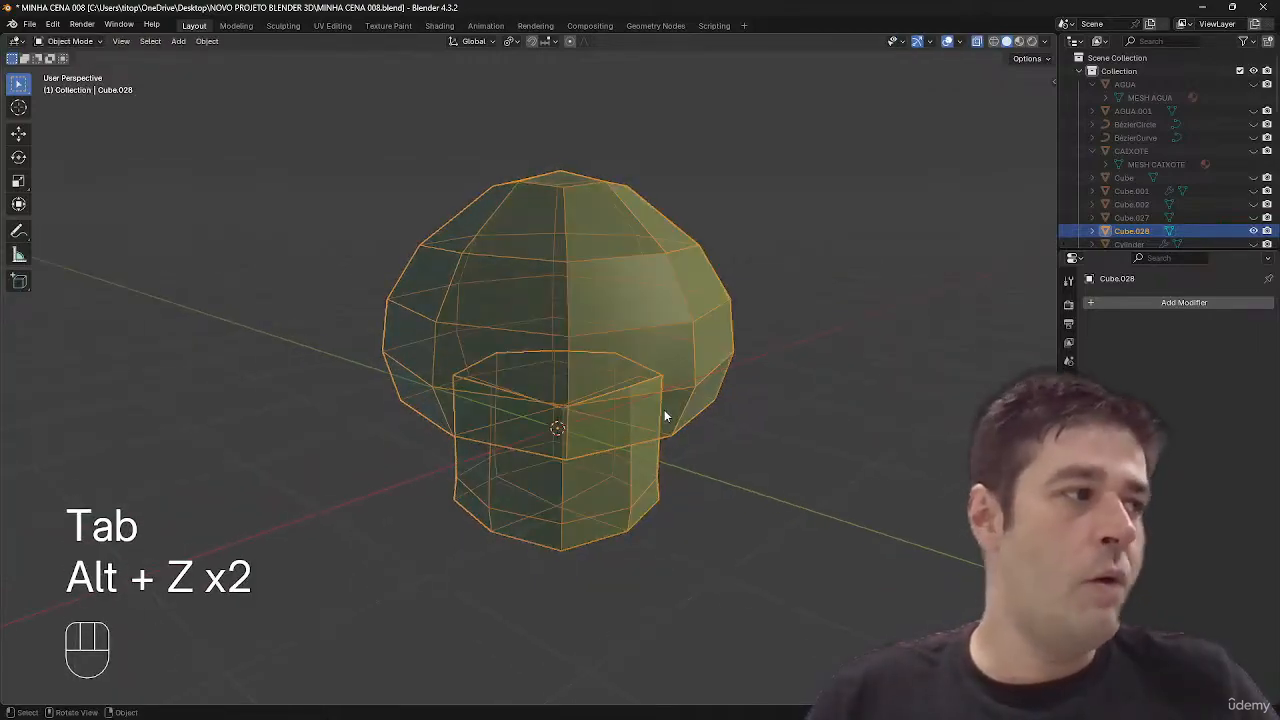
{"action": "middle_click_drag", "start_coordinate": [664, 409], "coordinate": [614, 583]}
{"action": "key", "text": "alt+z"}
{"action": "key", "text": "alt+z"}
{"action": "key", "text": "alt+z"}
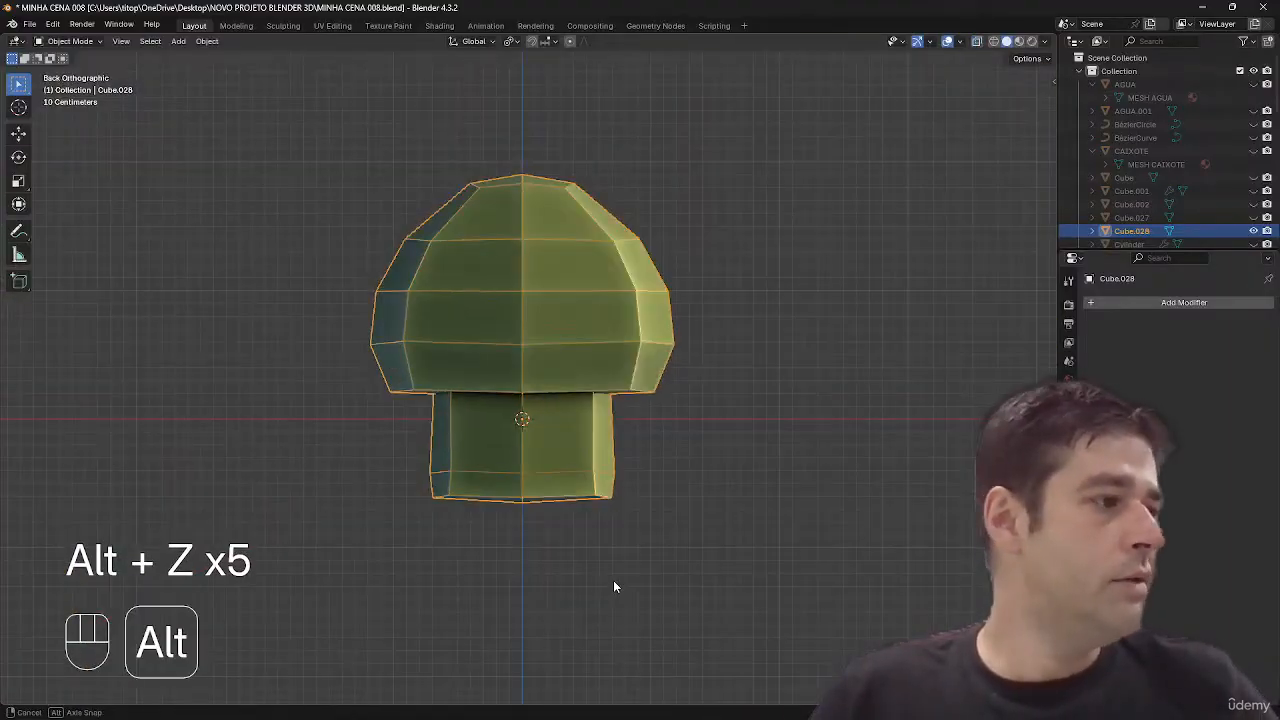
{"action": "key", "text": "Tab"}
{"action": "key", "text": "Tab"}
{"action": "key", "text": "a"}
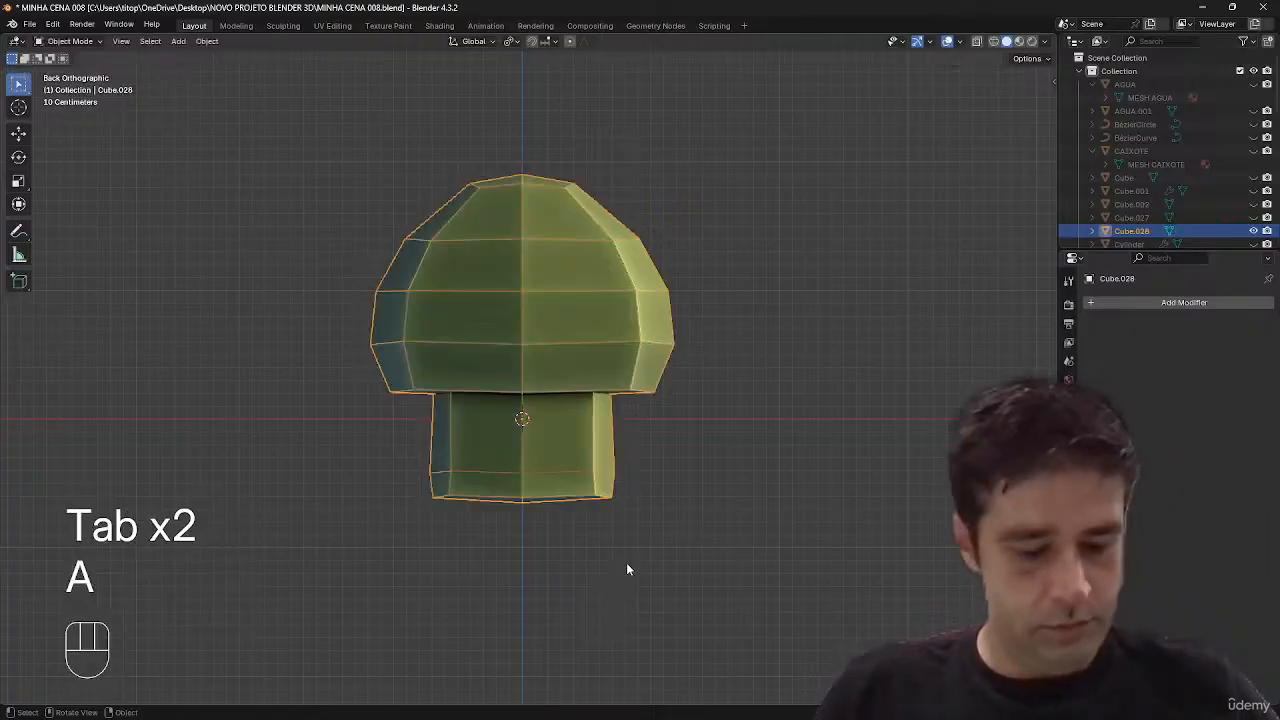
{"action": "key", "text": "g"}
{"action": "key", "text": "z"}
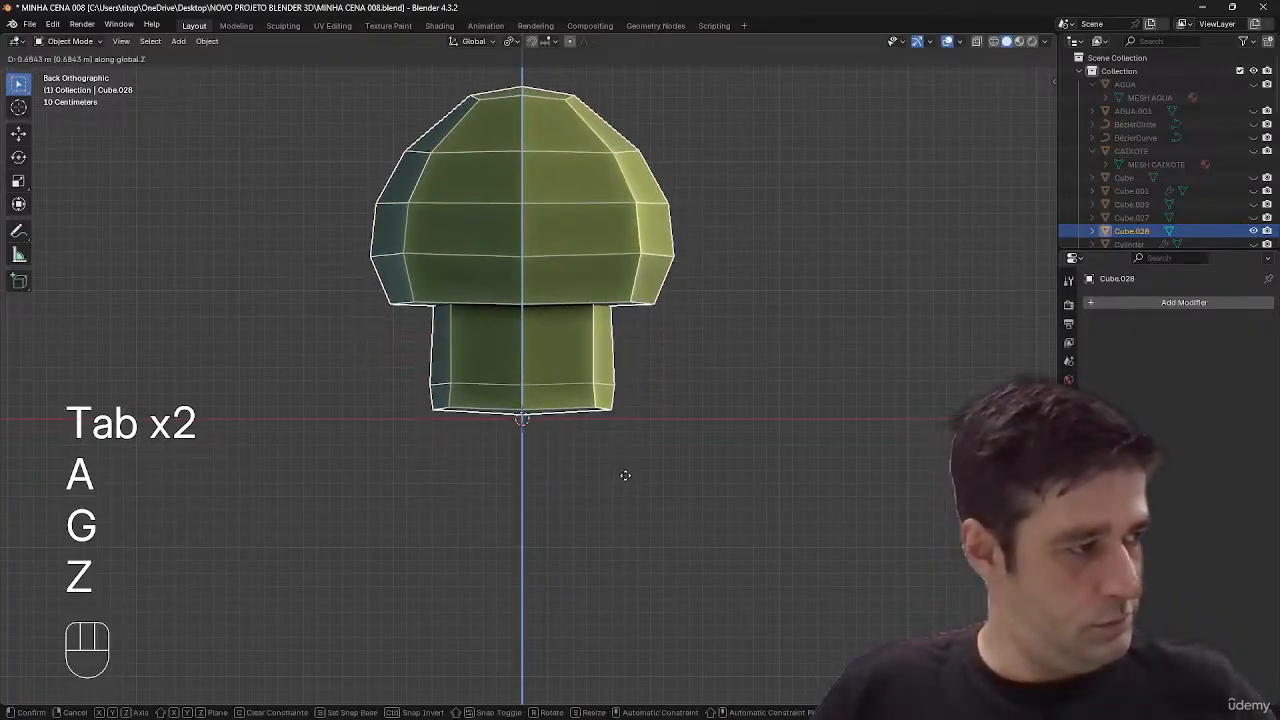
{"action": "key", "text": "Tab"}
{"action": "key", "text": "Escape"}
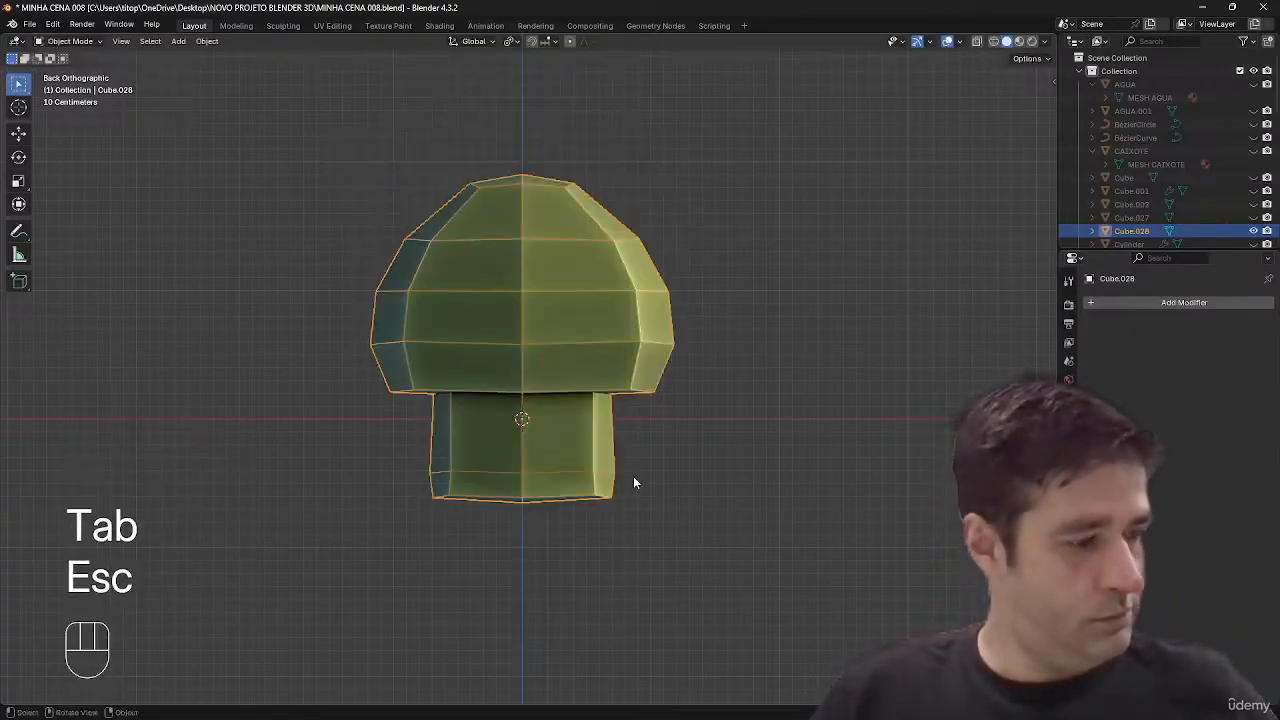
- Move the entire mesh up 1 m along Z, then down about 0.36 m so the stem's base meets the object's origin
{"action": "key", "text": "Tab"}
{"action": "key", "text": "a"}
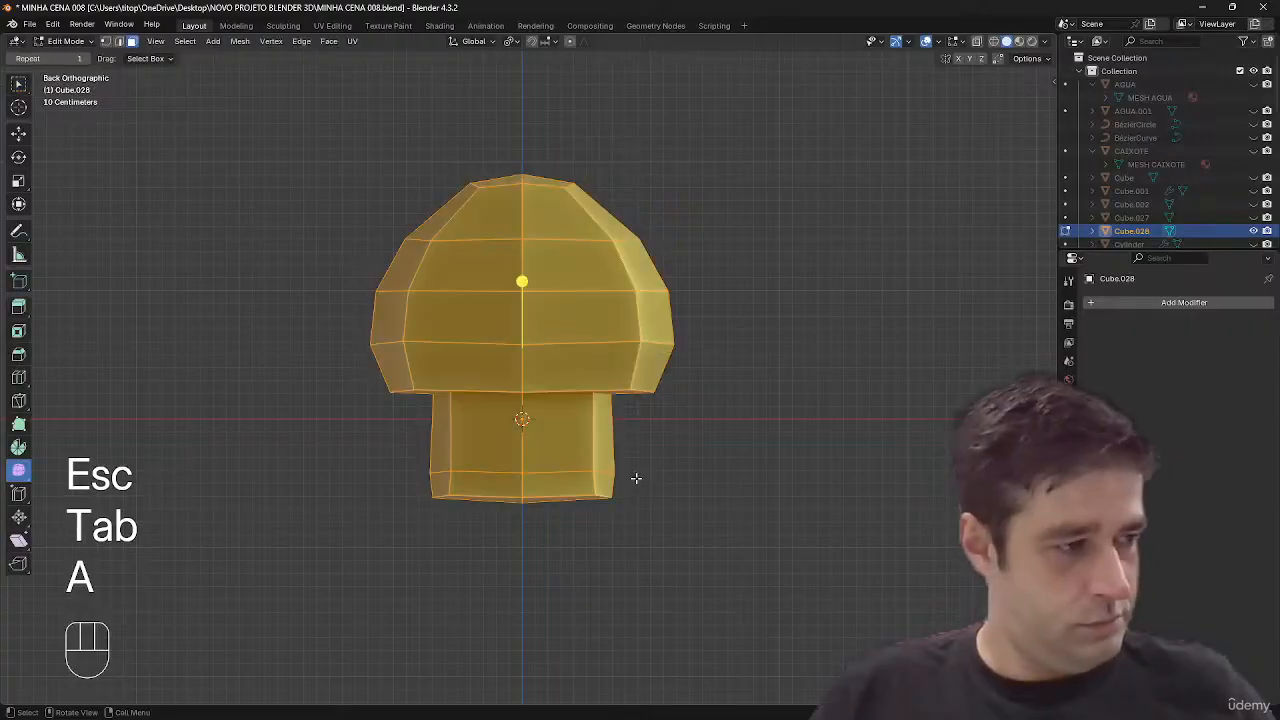
{"action": "key", "text": "g"}
{"action": "key", "text": "z"}
{"action": "key", "text": "1"}
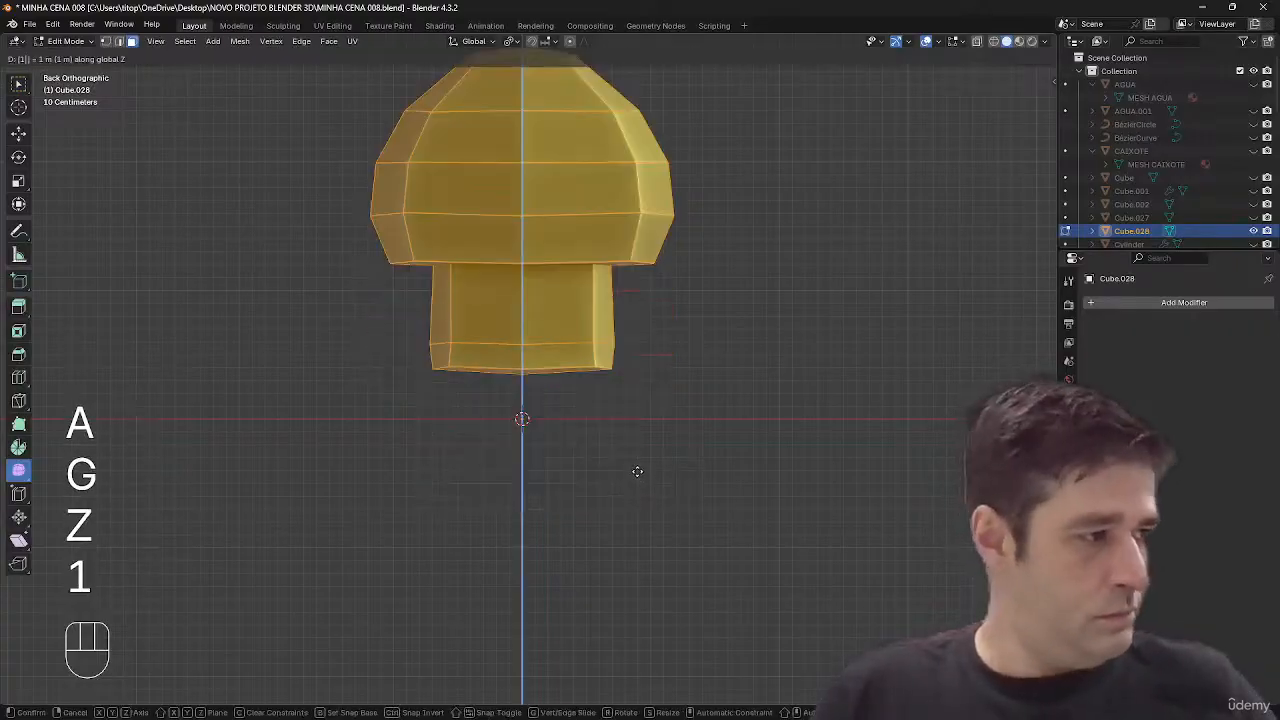
{"action": "left_click", "coordinate": [637, 471]}
{"action": "key", "text": "g"}
{"action": "key", "text": "z"}
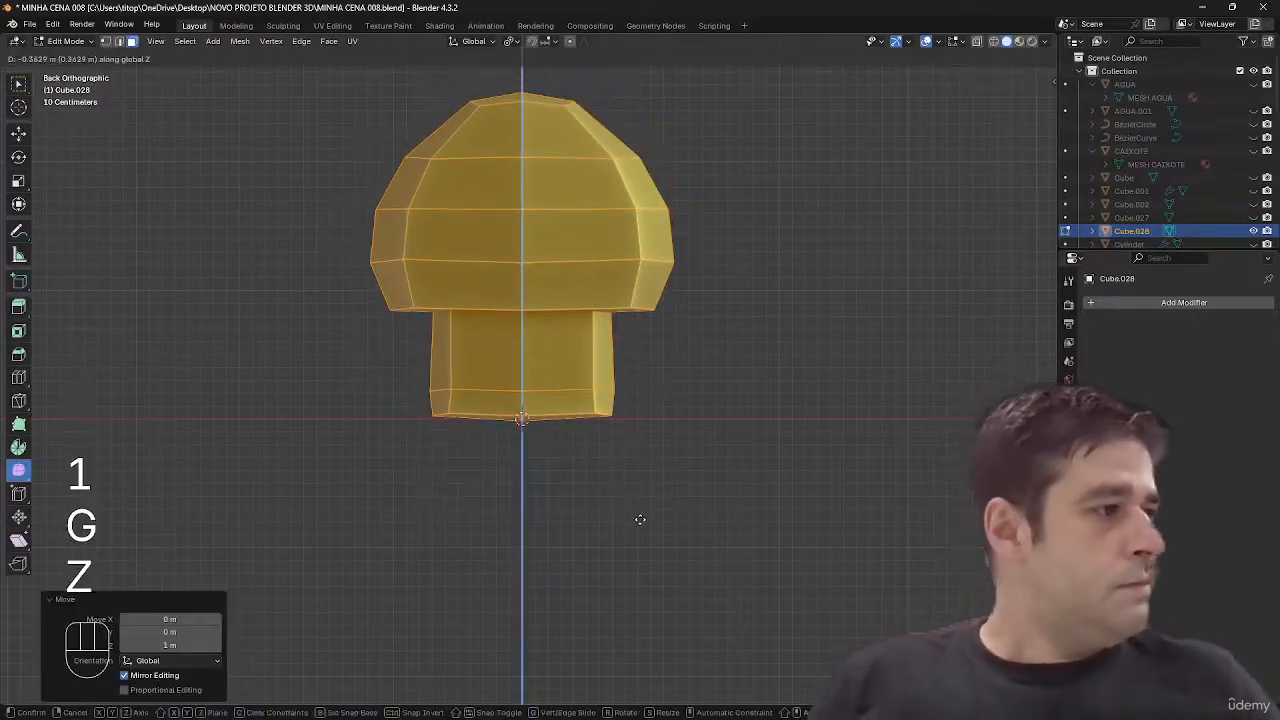
{"action": "left_click", "coordinate": [640, 519]}
{"action": "key", "text": "Tab"}
- Select the stem's lower edge loop in Edit Mode and activate the To Sphere tool
{"action": "middle_click_drag", "start_coordinate": [609, 400], "coordinate": [674, 437]}
{"action": "key", "text": "Tab"}
{"action": "key", "text": "2"}
{"action": "left_click", "coordinate": [650, 437], "text": "alt"}
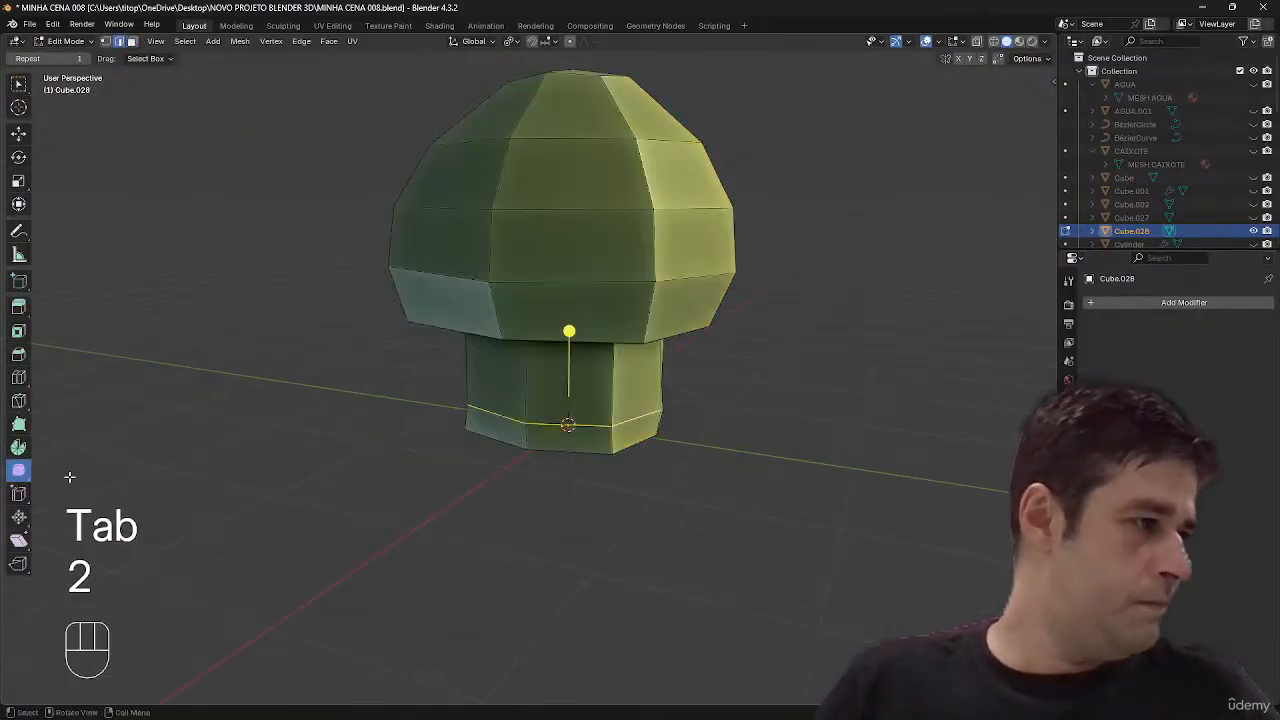
{"action": "left_click", "coordinate": [18, 519]}
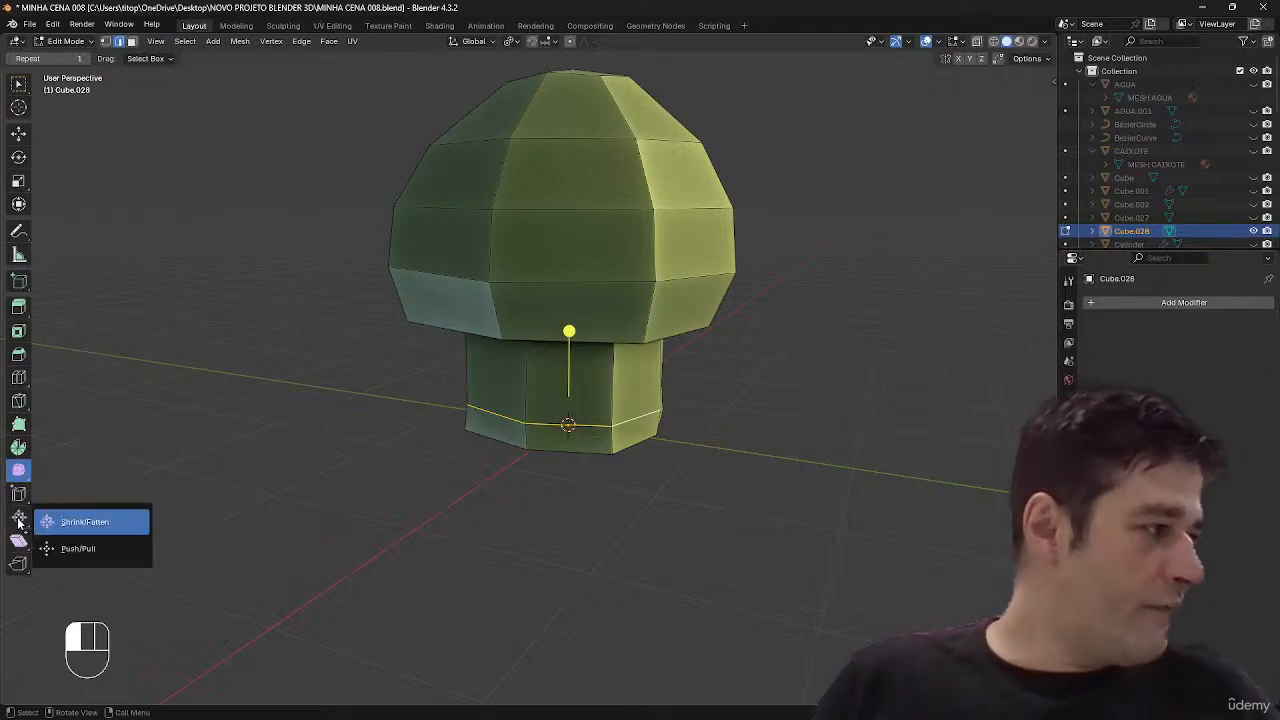
{"action": "left_click", "coordinate": [19, 540]}
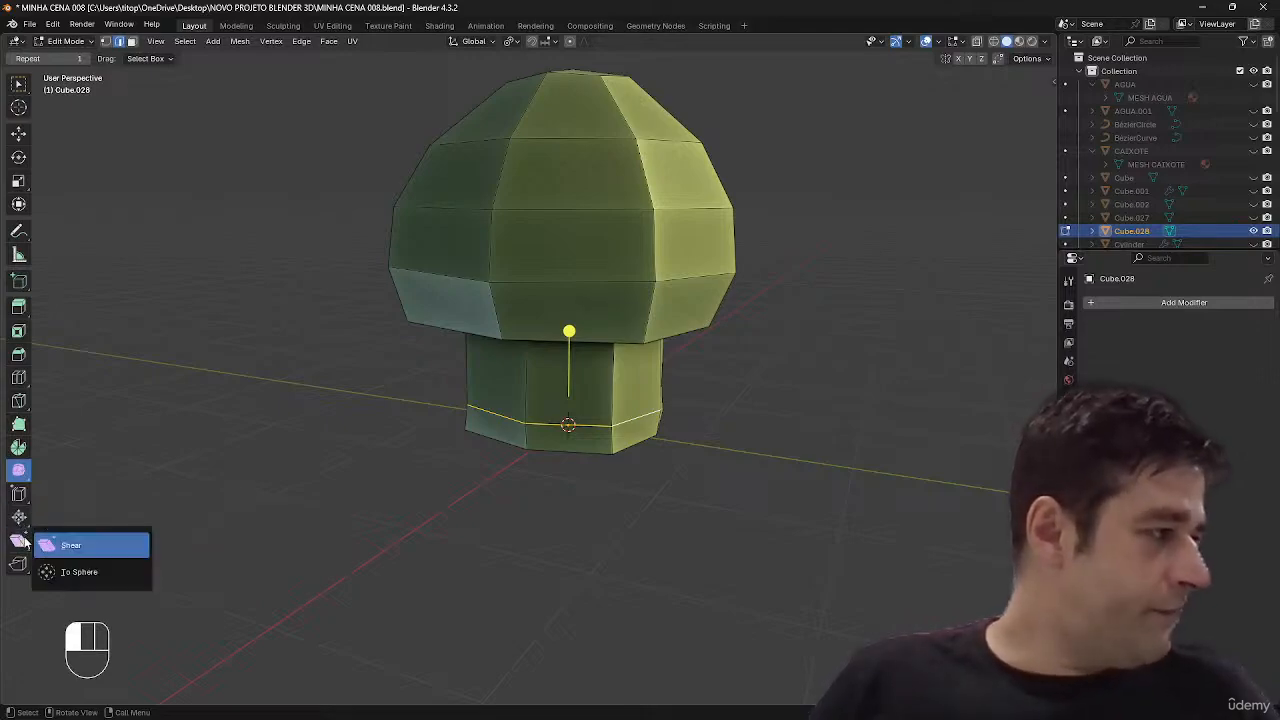
{"action": "left_click", "coordinate": [59, 573]}
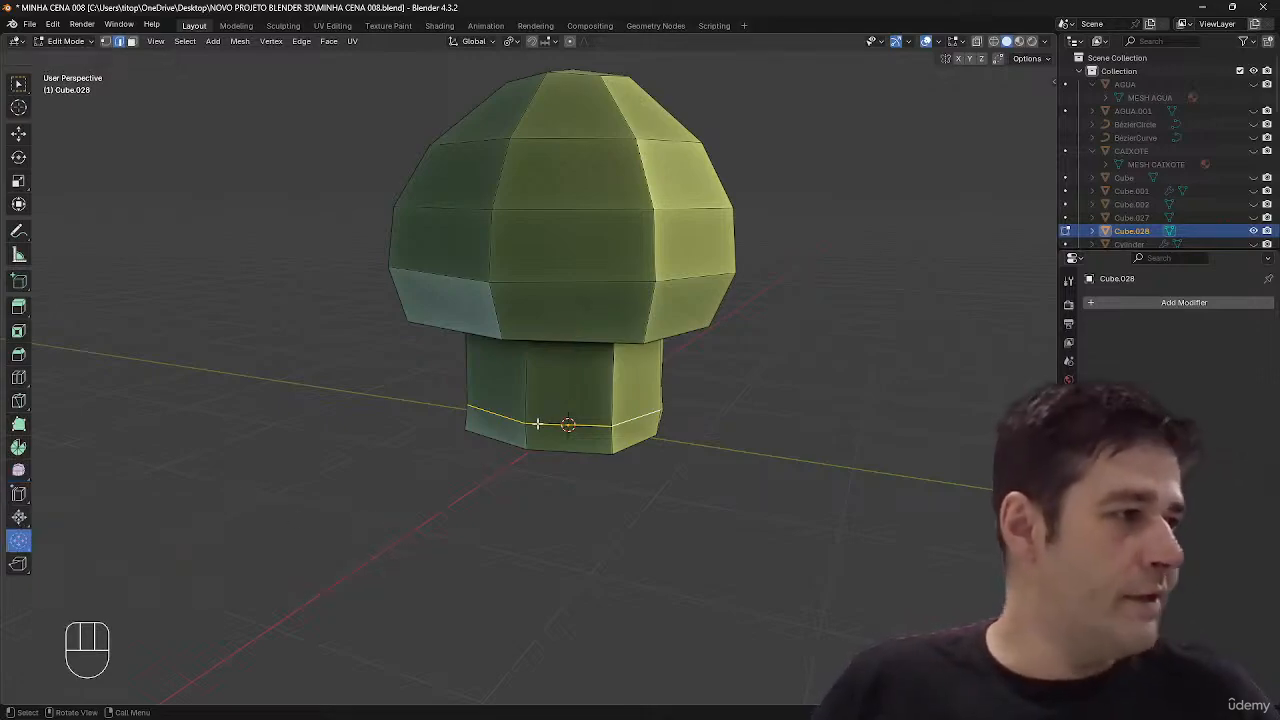
- Try rounding the stem's lower edge loop with To Sphere twice, undoing each attempt, and leave X-ray off
{"action": "left_click_drag", "start_coordinate": [603, 427], "coordinate": [600, 427]}
{"action": "key", "text": "alt+z"}
{"action": "middle_click_drag", "start_coordinate": [900, 457], "coordinate": [686, 404]}
{"action": "key", "text": "ctrl+z"}
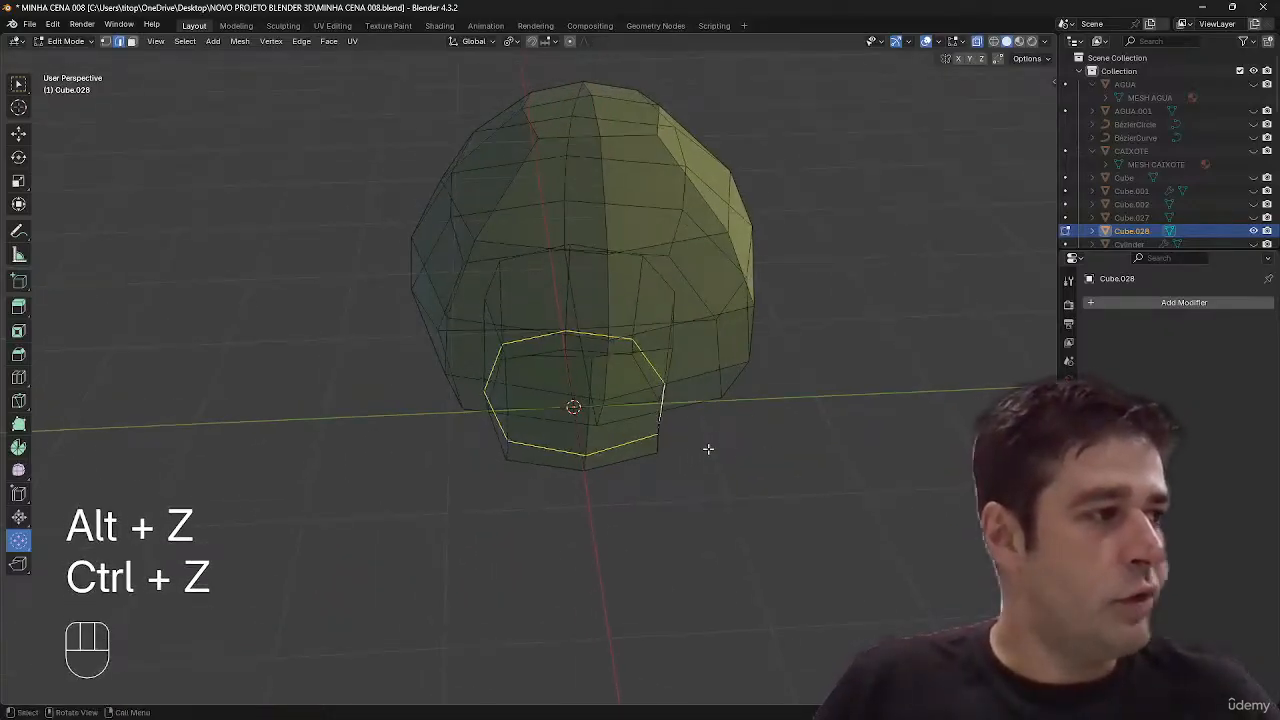
{"action": "left_click_drag", "start_coordinate": [638, 439], "coordinate": [690, 443]}
{"action": "middle_click_drag", "start_coordinate": [243, 471], "coordinate": [592, 331]}
{"action": "key", "text": "ctrl+z"}
{"action": "key", "text": "alt+z"}
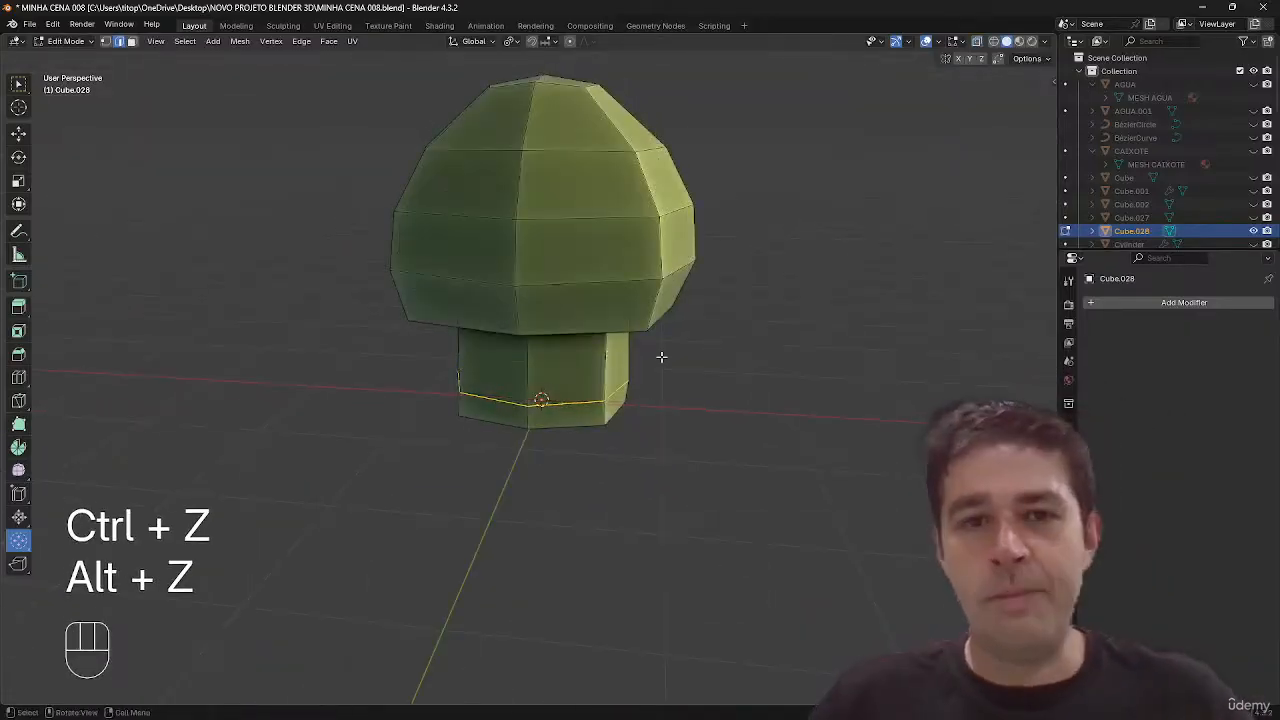
- Select the cap's lower, widest edge loop and scale it up by about 1.05
{"action": "middle_click_drag", "start_coordinate": [660, 357], "coordinate": [668, 292]}
{"action": "key", "text": "Tab"}
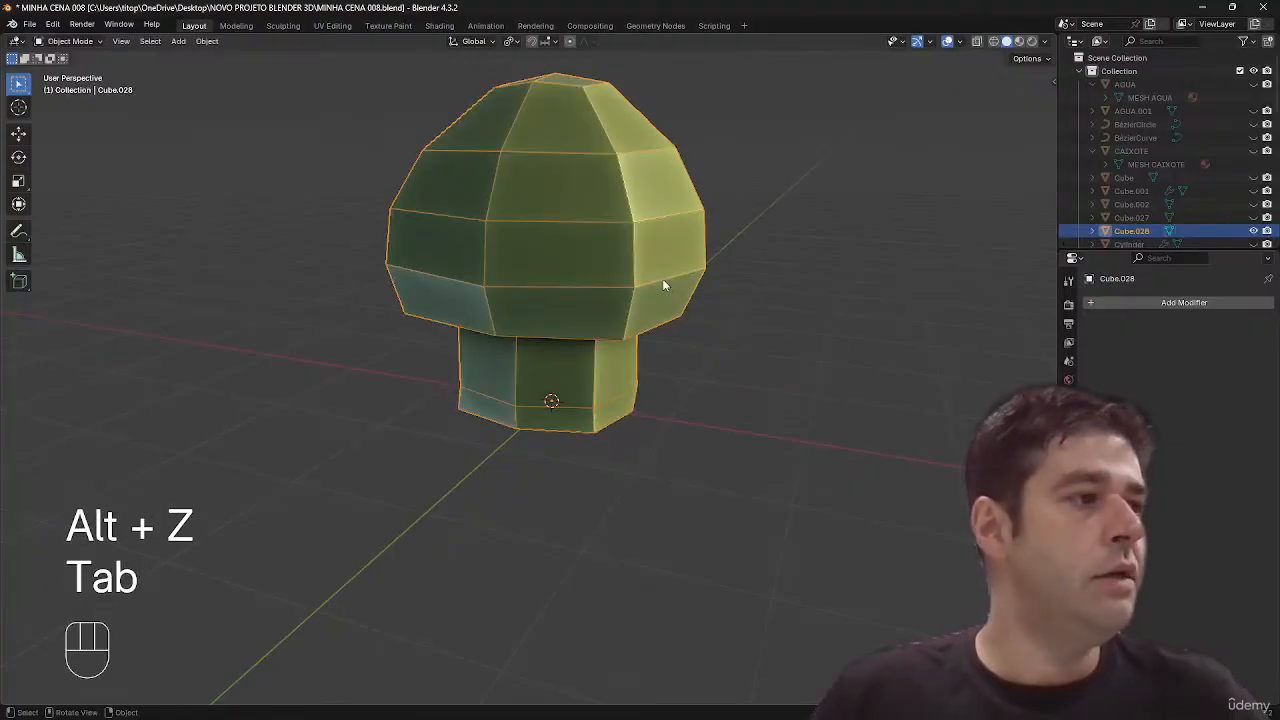
{"action": "key", "text": "Tab"}
{"action": "key", "text": "2"}
{"action": "key", "text": "s"}
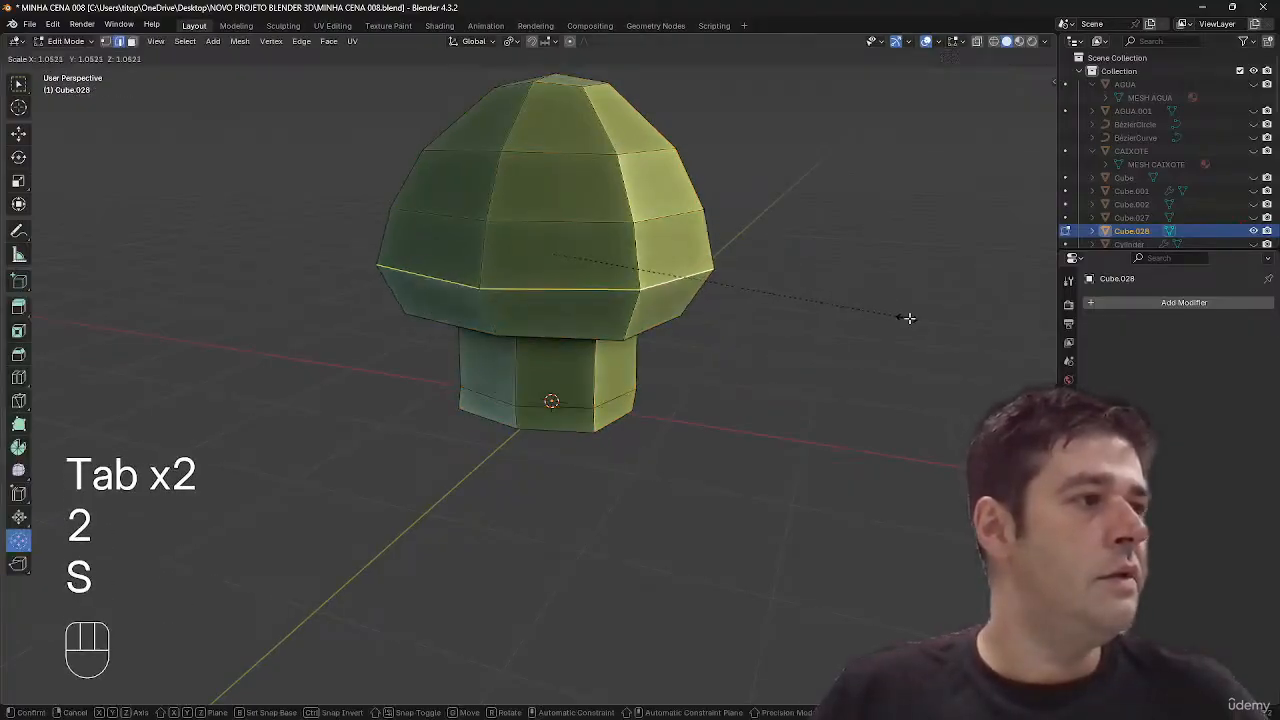
{"action": "left_click", "coordinate": [780, 256]}
- Scale the cap's middle edge loop up slightly and its upper edge loop by 1.032
{"action": "left_click", "coordinate": [690, 213], "text": "alt"}
{"action": "key", "text": "s"}
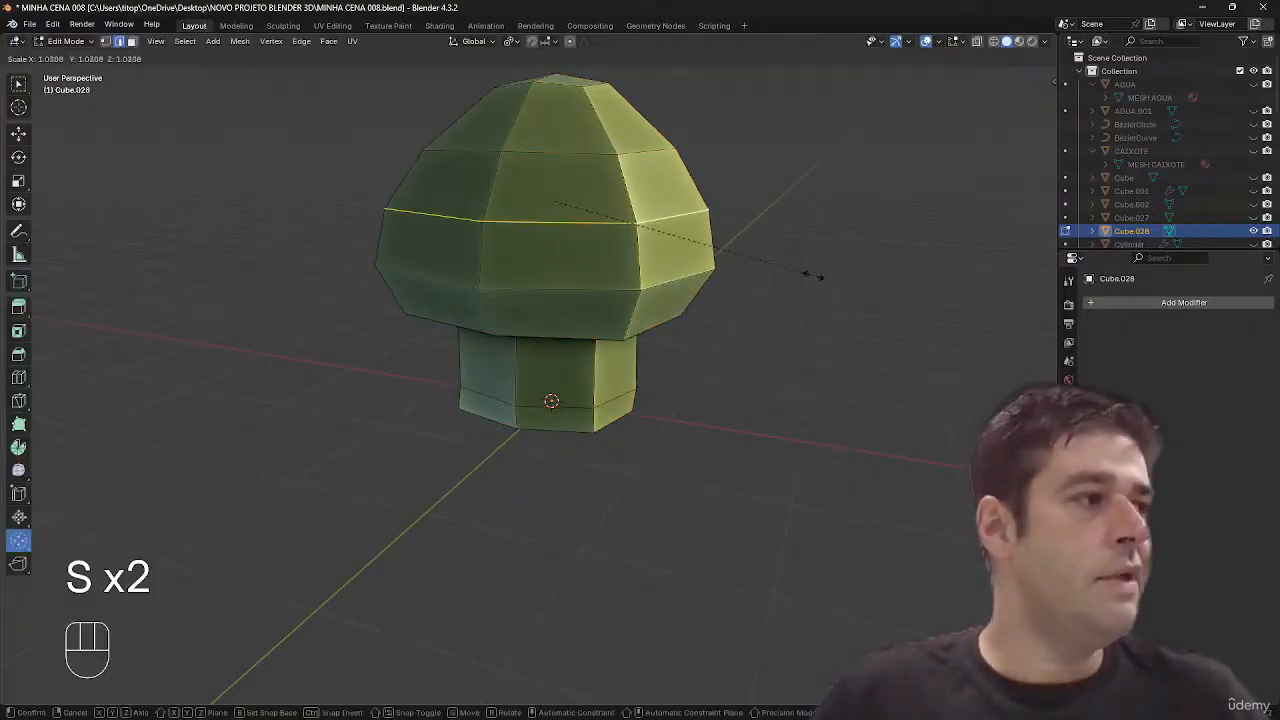
{"action": "left_click", "coordinate": [648, 152]}
{"action": "key", "text": "s"}
{"action": "left_click", "coordinate": [737, 171]}
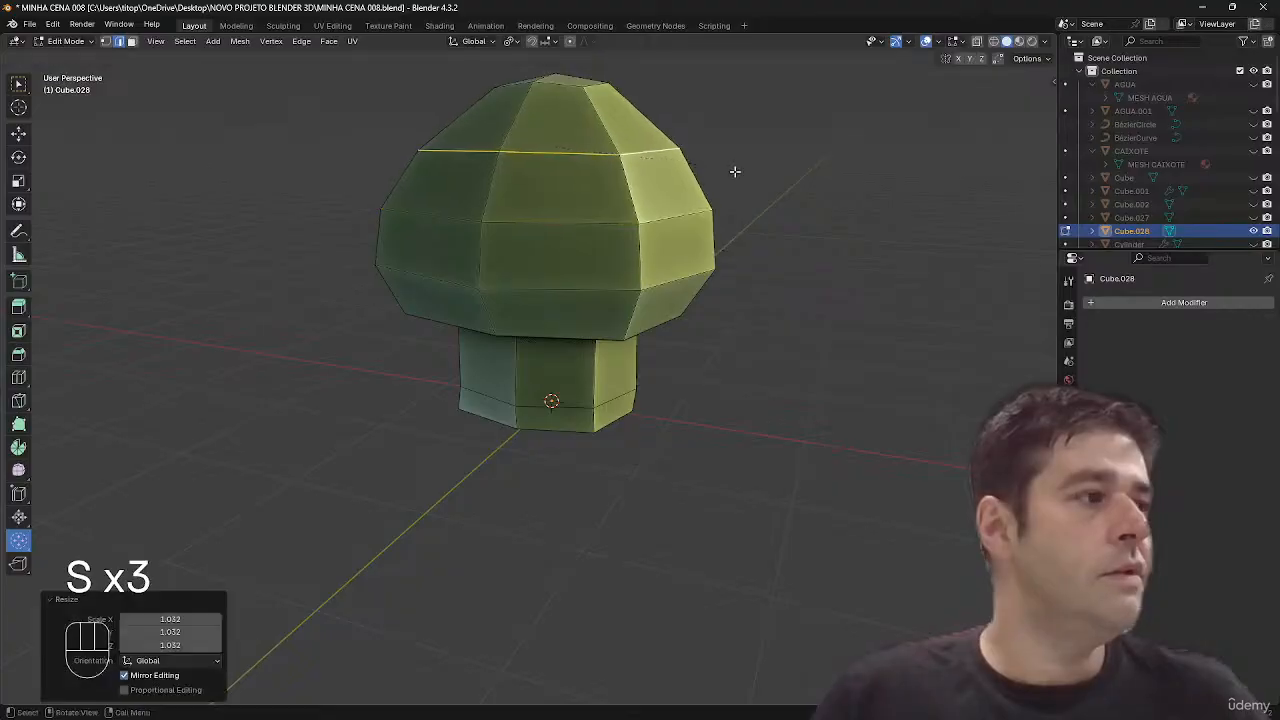
- In front view with vertex selection, clear the selection and select only the cap's linked geometry
{"action": "middle_click_drag", "start_coordinate": [737, 171], "coordinate": [806, 174], "text": "alt"}
{"action": "key", "text": "Tab"}
{"action": "key", "text": "Tab"}
{"action": "key", "text": "1"}
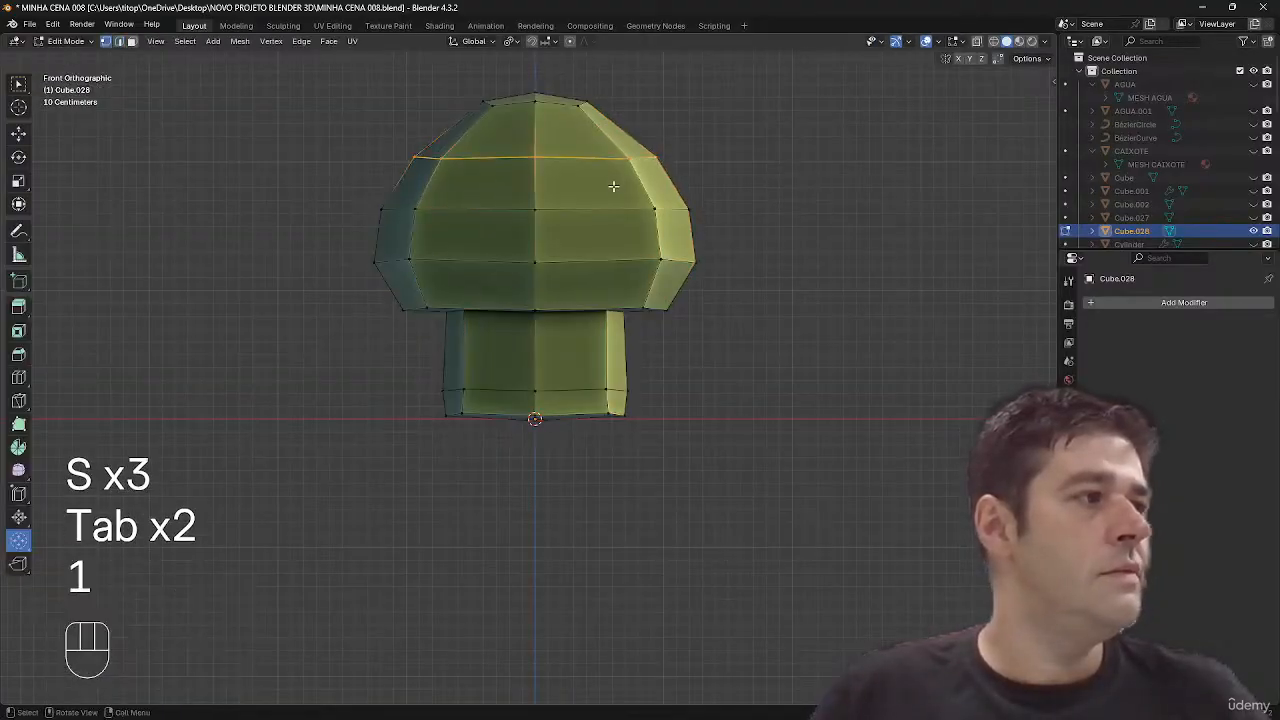
{"action": "key", "text": "alt+a"}
{"action": "key", "text": "a"}
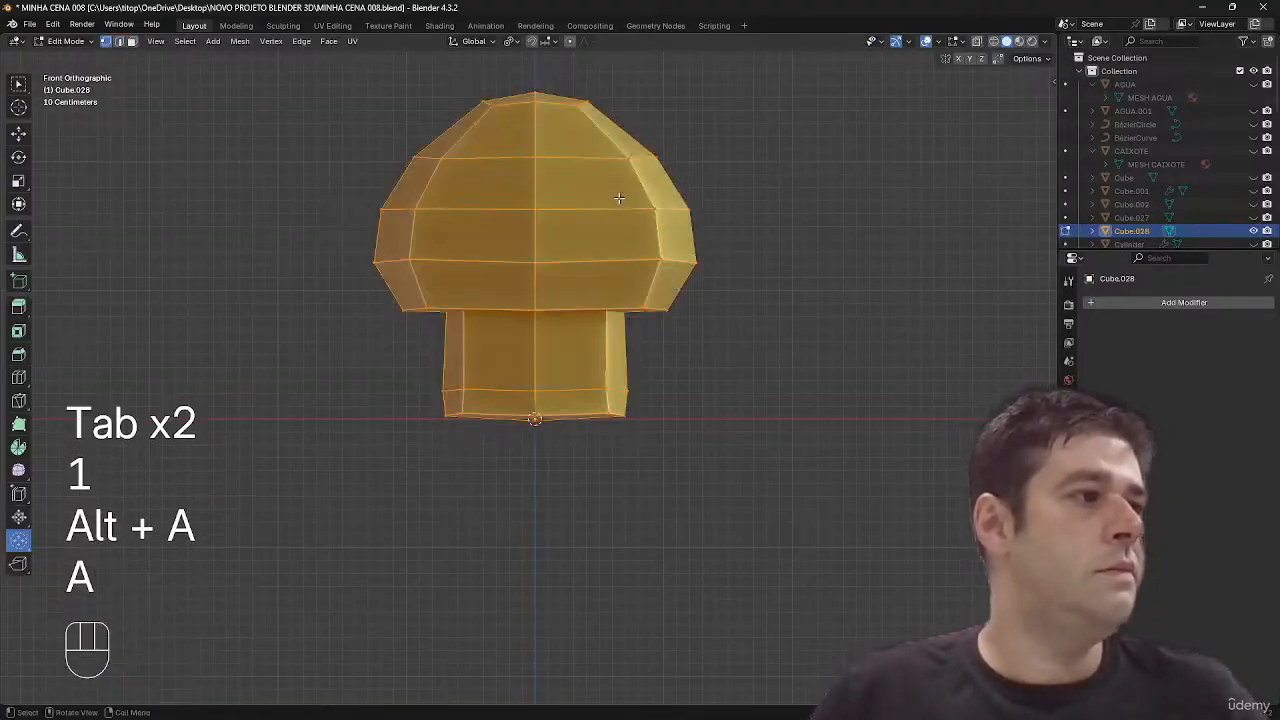
{"action": "key", "text": "alt+o"}
{"action": "key", "text": "alt+l"}
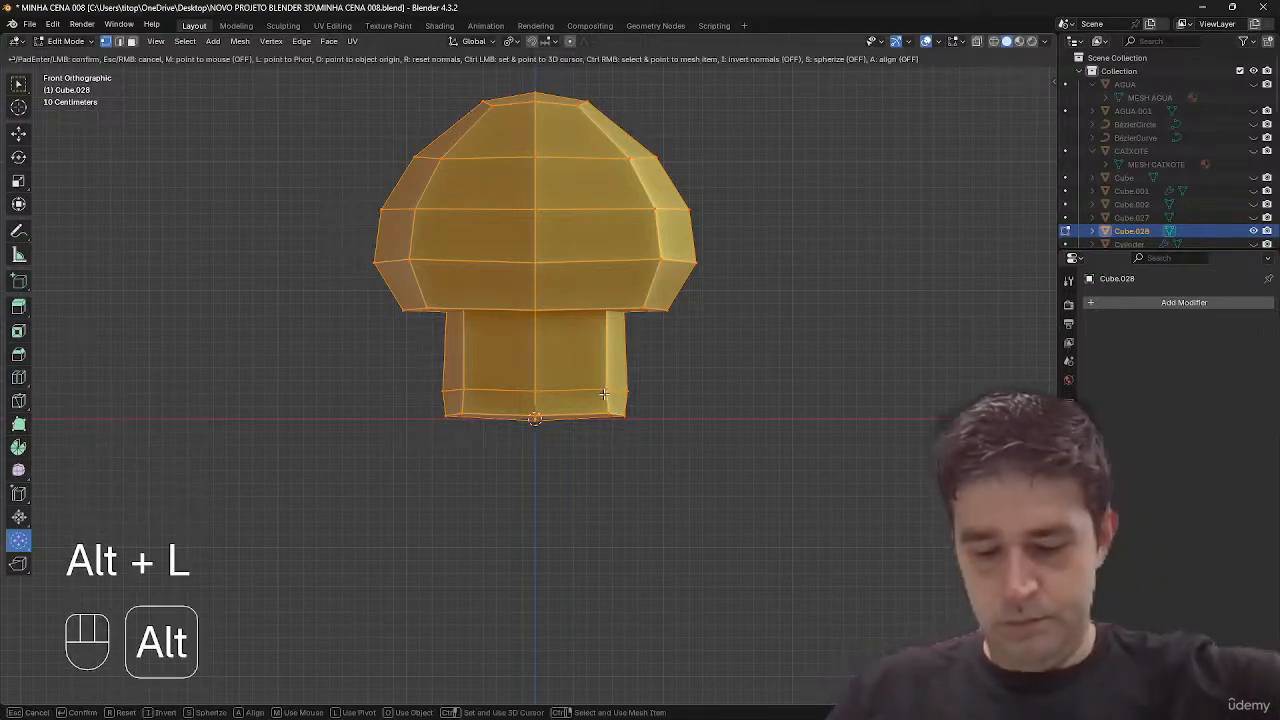
{"action": "key", "text": "shift+l"}
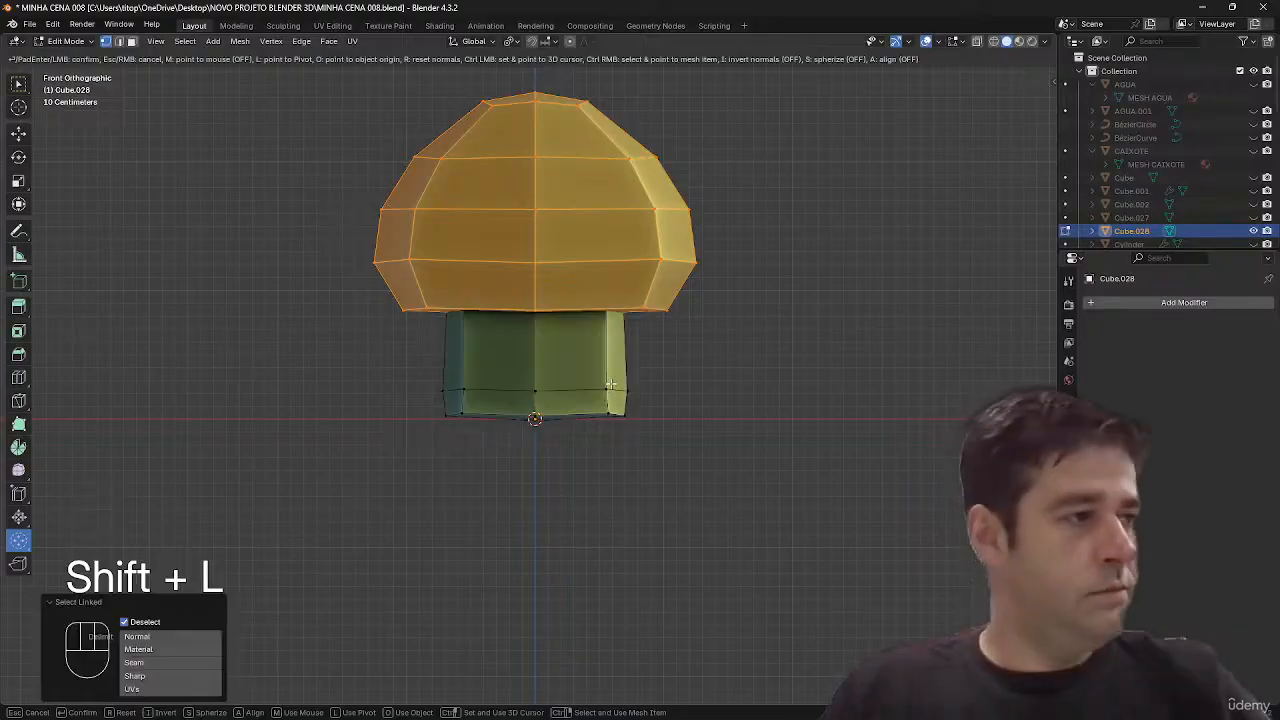
{"action": "key", "text": "alt+a"}
{"action": "key", "text": "l"}
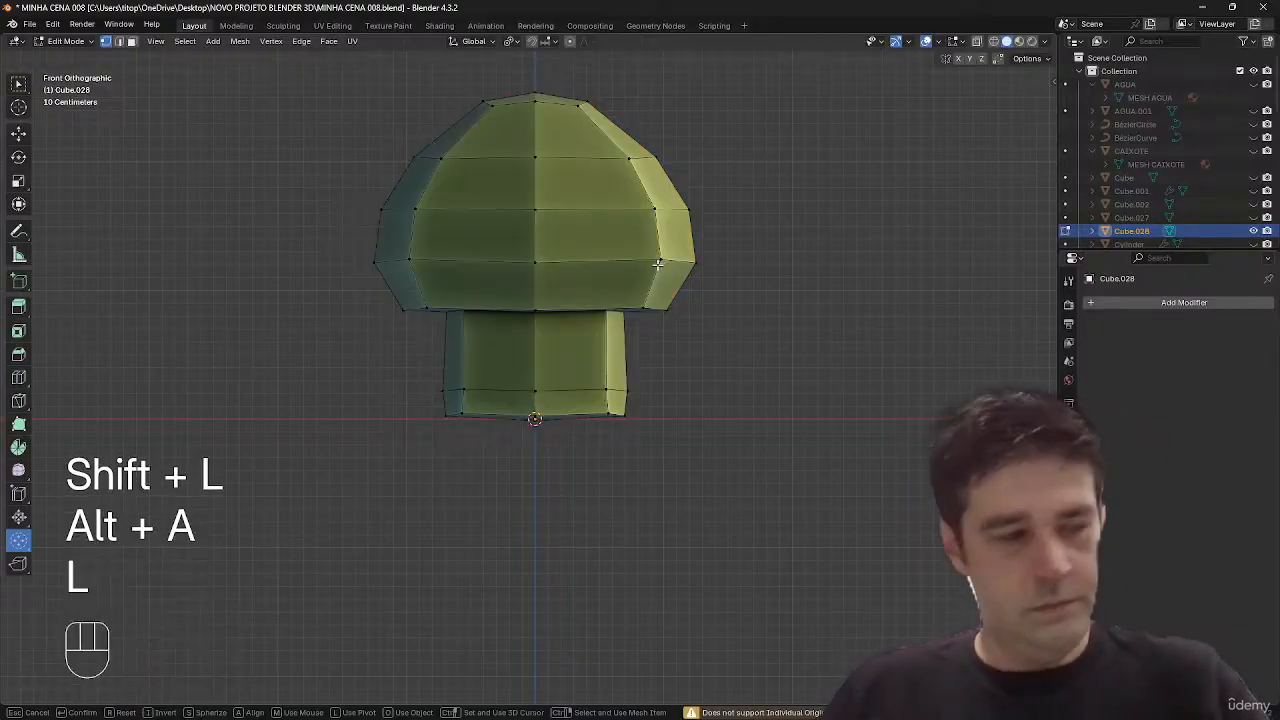
{"action": "key", "text": "l"}
{"action": "key", "text": "alt+a"}
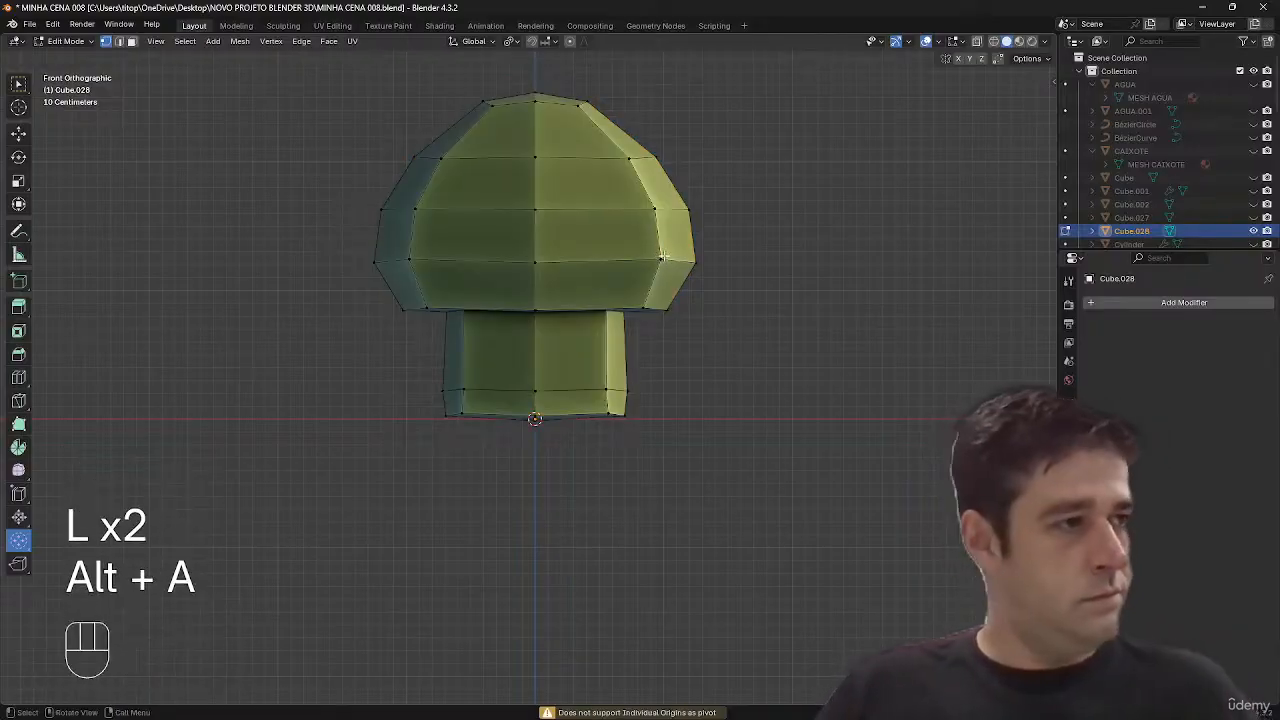
{"action": "key", "text": "l"}
{"action": "middle_click_drag", "start_coordinate": [661, 257], "coordinate": [597, 300]}
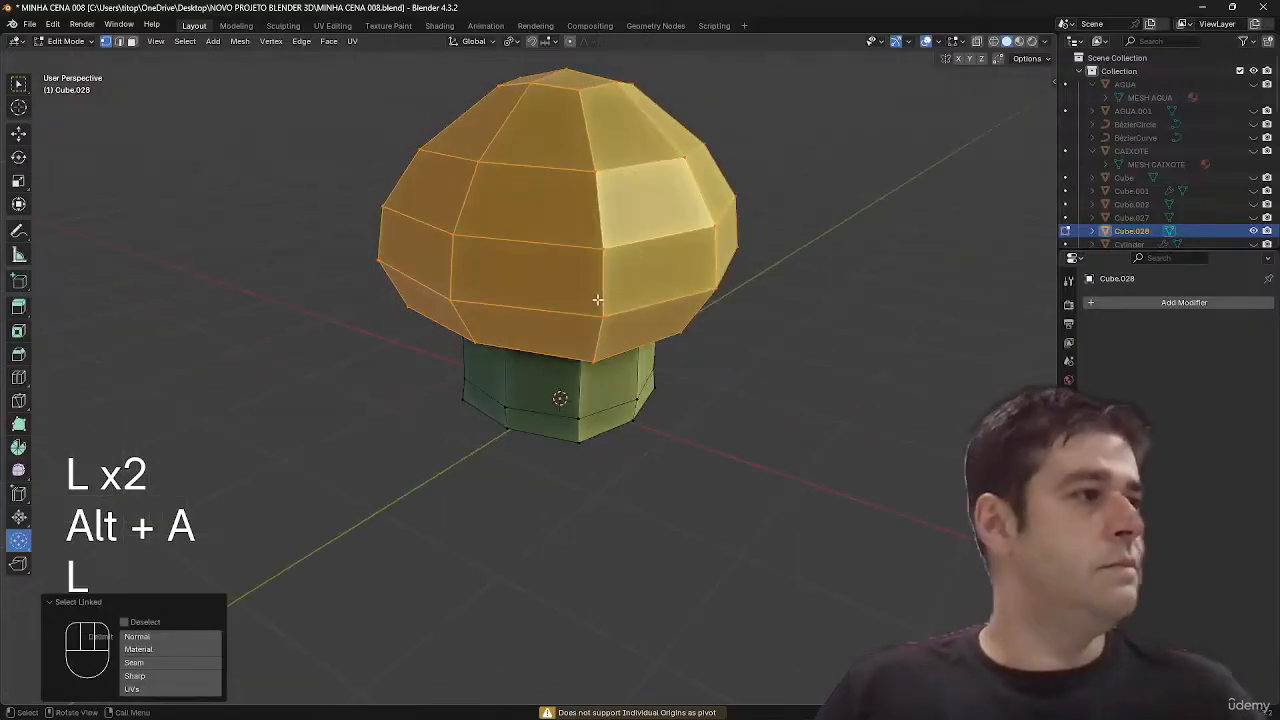
- Select the cap's upper edge loop and slide it slightly upward along the surface
{"action": "key", "text": "2"}
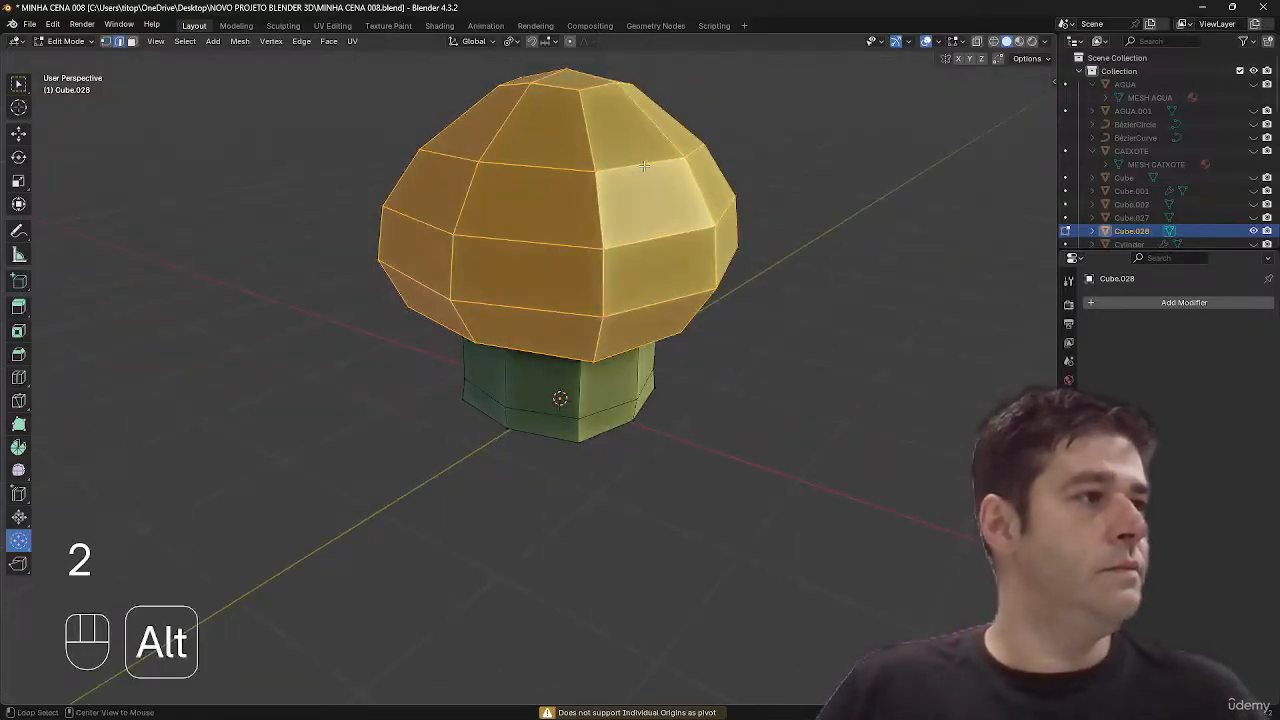
{"action": "left_click", "coordinate": [644, 166], "text": "alt"}
{"action": "key", "text": "g"}
{"action": "key", "text": "g"}
{"action": "left_click", "coordinate": [702, 198]}
- In front view with vertex selection, select all of the mushroom's geometry and turn on X-ray display
{"action": "middle_click_drag", "start_coordinate": [702, 198], "coordinate": [740, 134]}
{"action": "key", "text": "1"}
{"action": "key", "text": "alt+a"}
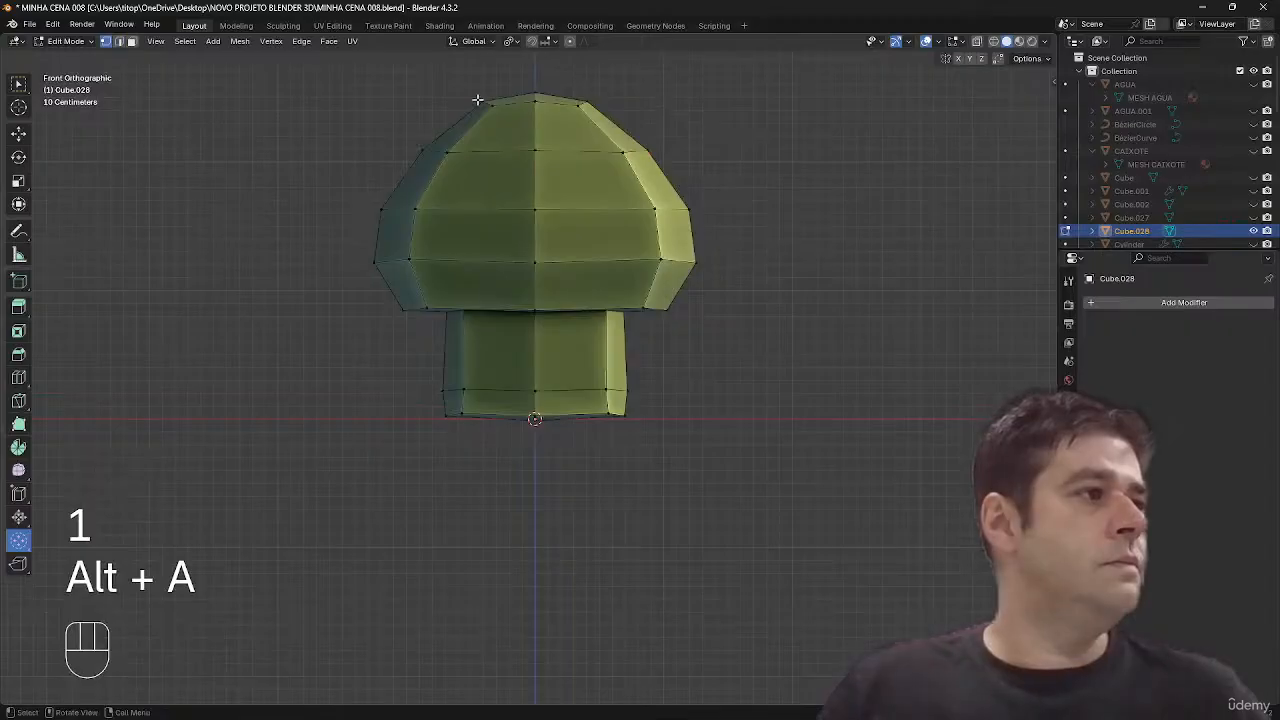
{"action": "key", "text": "a"}
{"action": "key", "text": "a"}
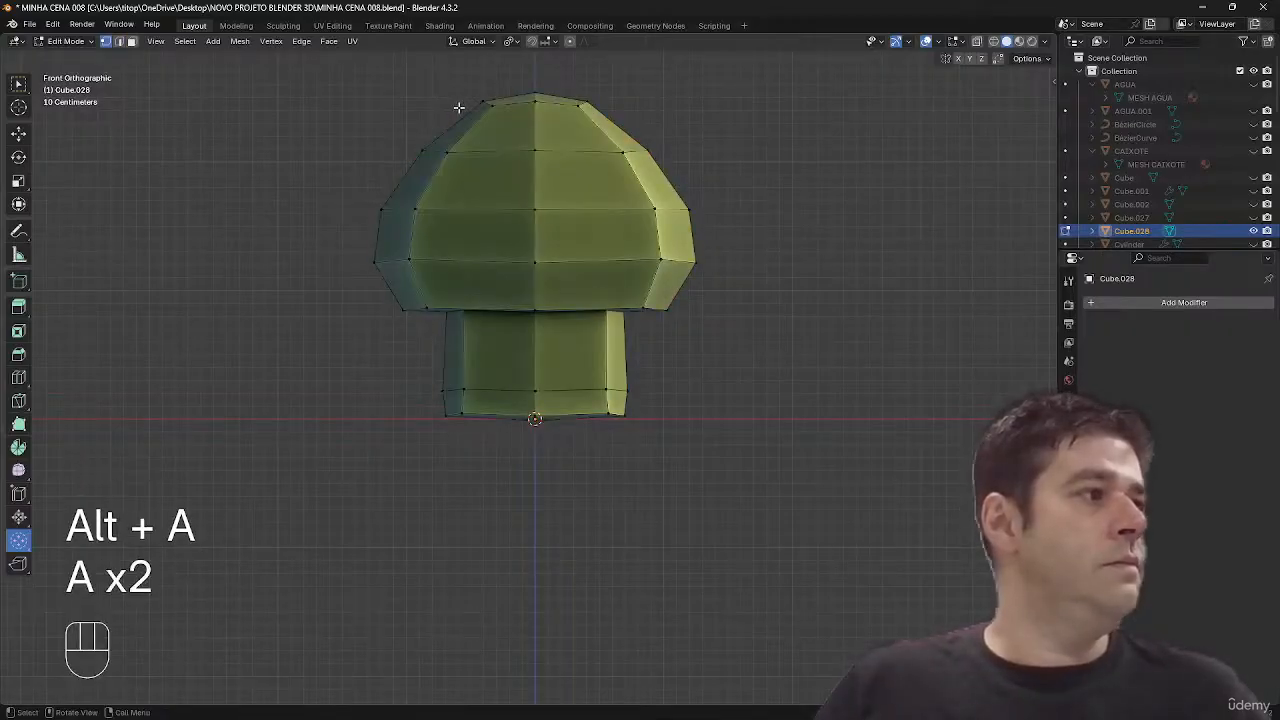
{"action": "key", "text": "Tab"}
{"action": "key", "text": "Tab"}
{"action": "key", "text": "1"}
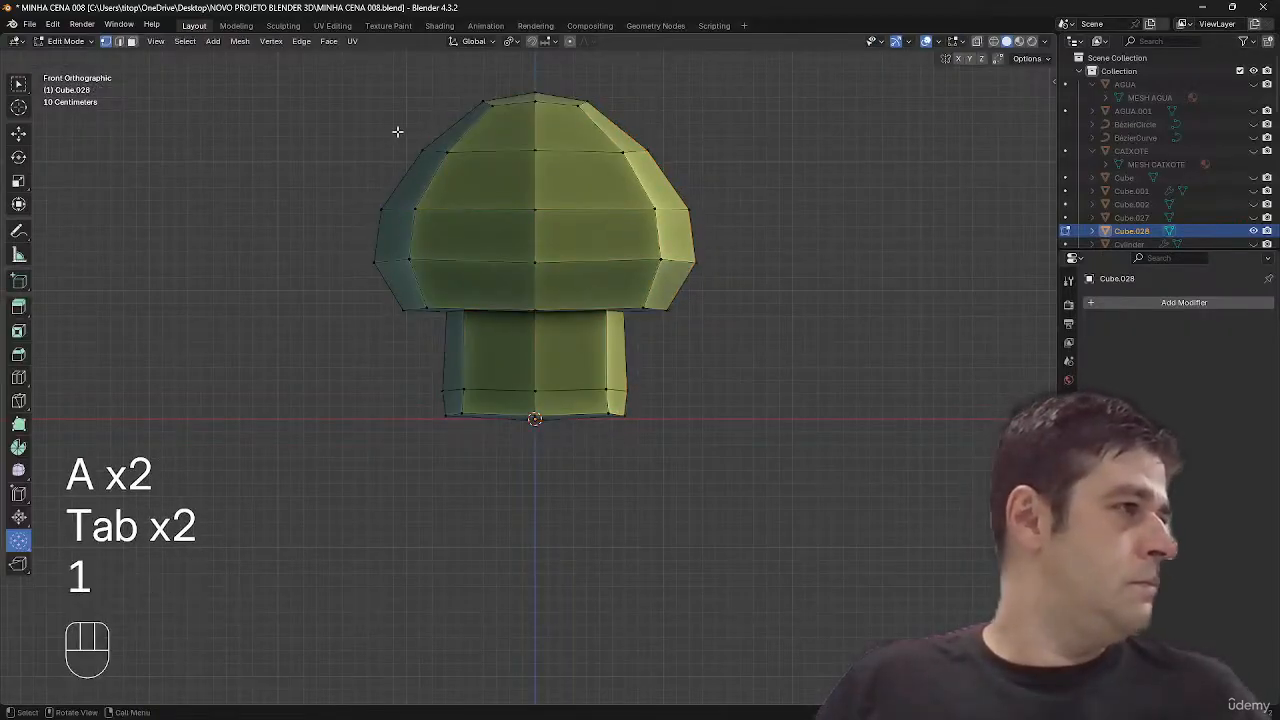
{"action": "key", "text": "a"}
{"action": "key", "text": "z"}
{"action": "key", "text": "alt+z"}
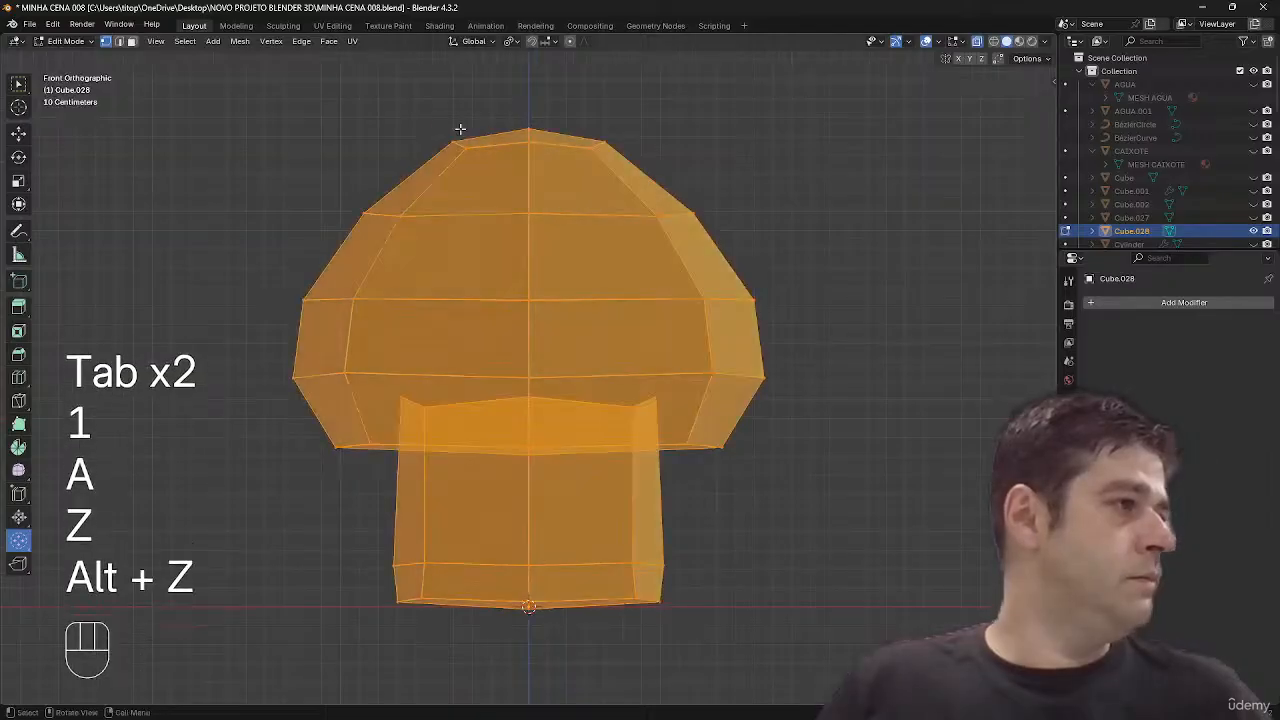
{"action": "left_click_drag", "start_coordinate": [437, 122], "coordinate": [732, 184]}
{"action": "left_click", "coordinate": [736, 188]}
{"action": "key", "text": "ctrl+z"}
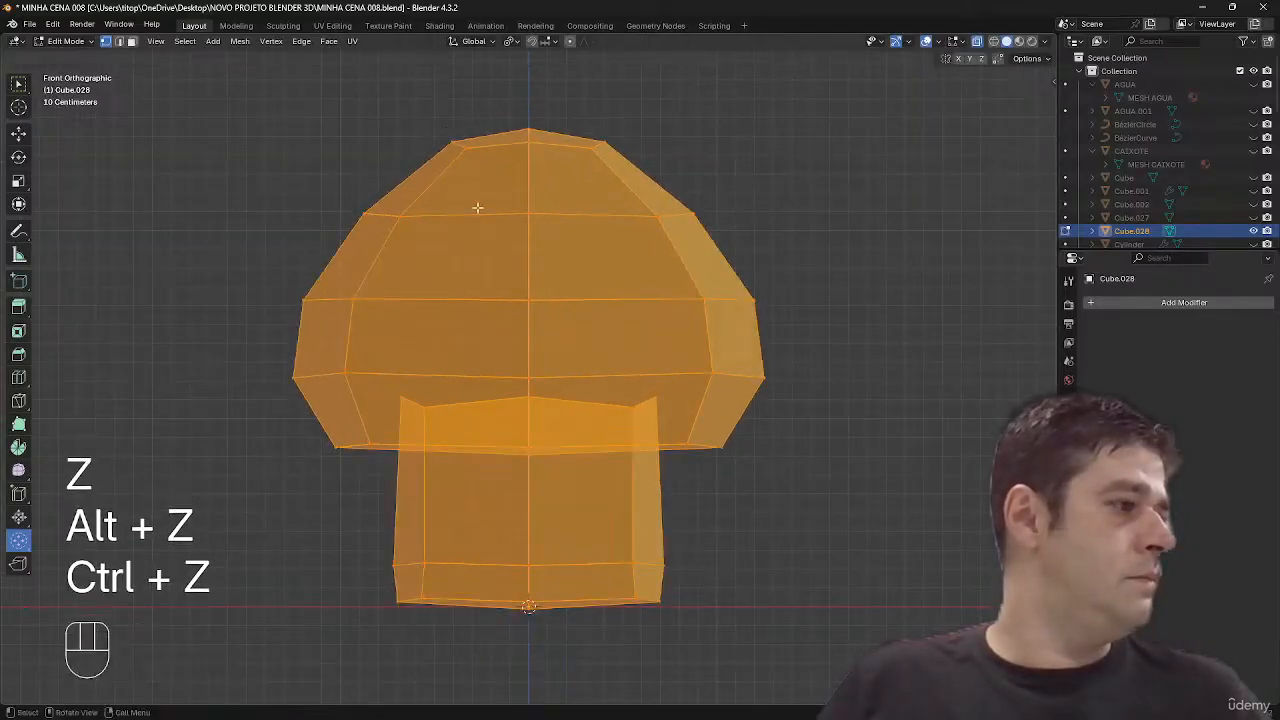
- Box-select the vertices at the top of the cap and move them down about 0.13 m along Z
{"action": "left_click", "coordinate": [19, 84]}
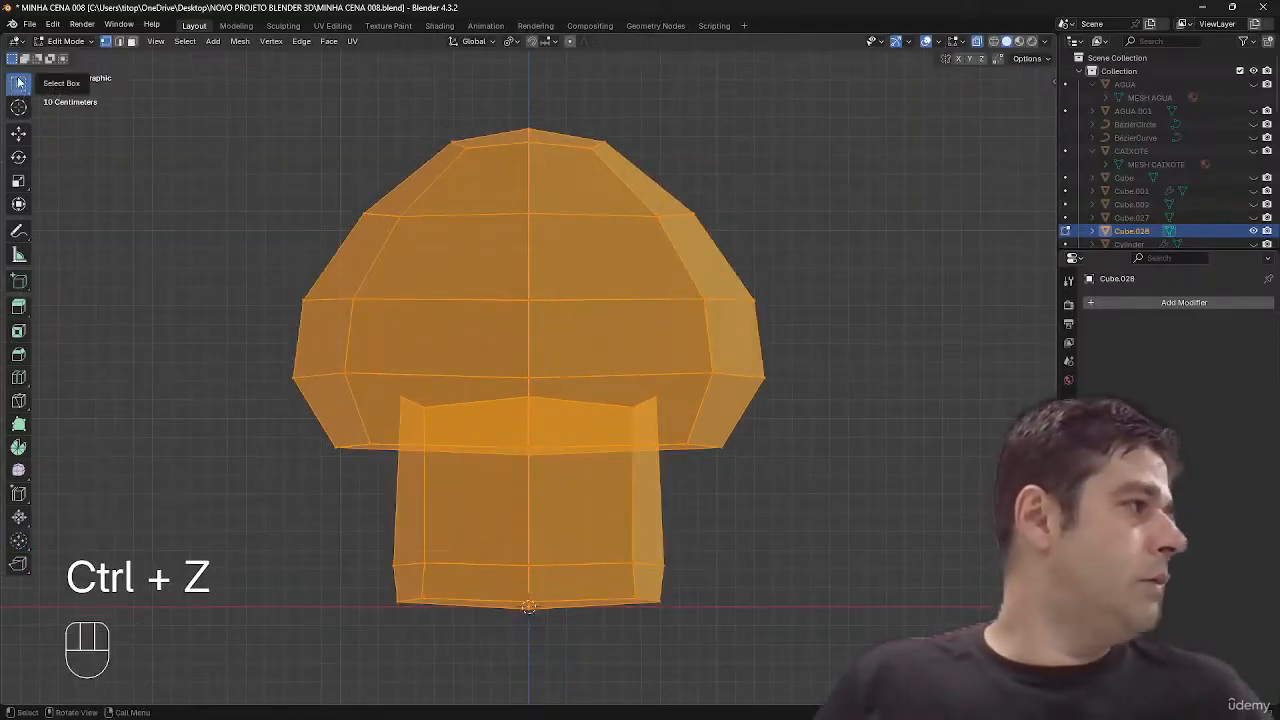
{"action": "left_click_drag", "start_coordinate": [352, 86], "coordinate": [710, 196]}
{"action": "key", "text": "g"}
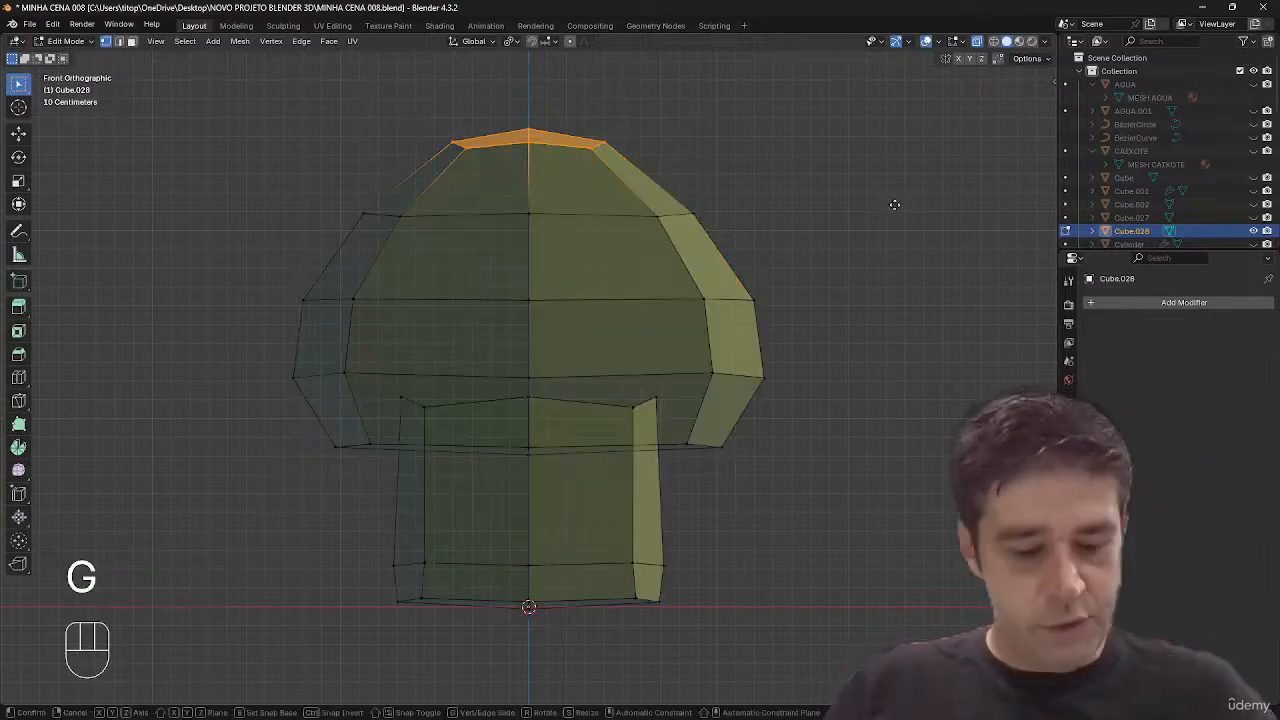
{"action": "key", "text": "z"}
{"action": "left_click", "coordinate": [893, 228]}
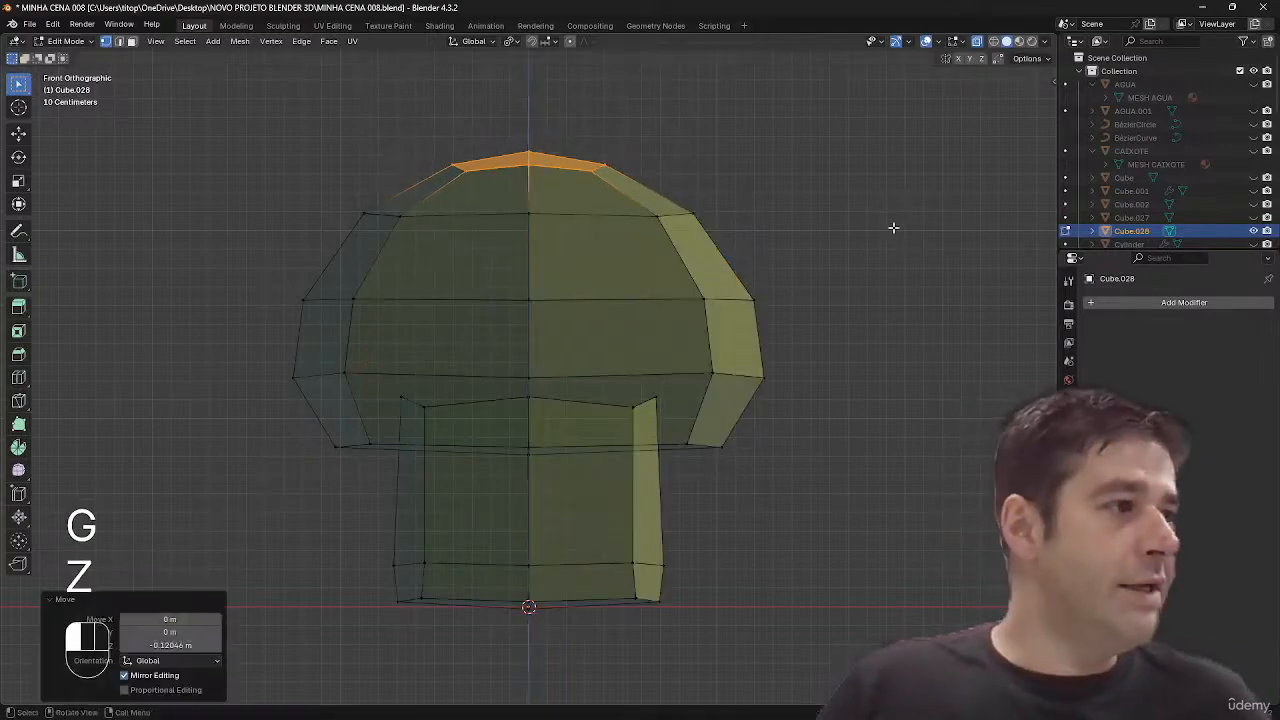
- Select the cap's edge loop just below the crown and slide it slightly downward along the surface
{"action": "key", "text": "2"}
{"action": "left_click", "coordinate": [670, 213], "text": "alt"}
{"action": "key", "text": "g"}
{"action": "key", "text": "g"}
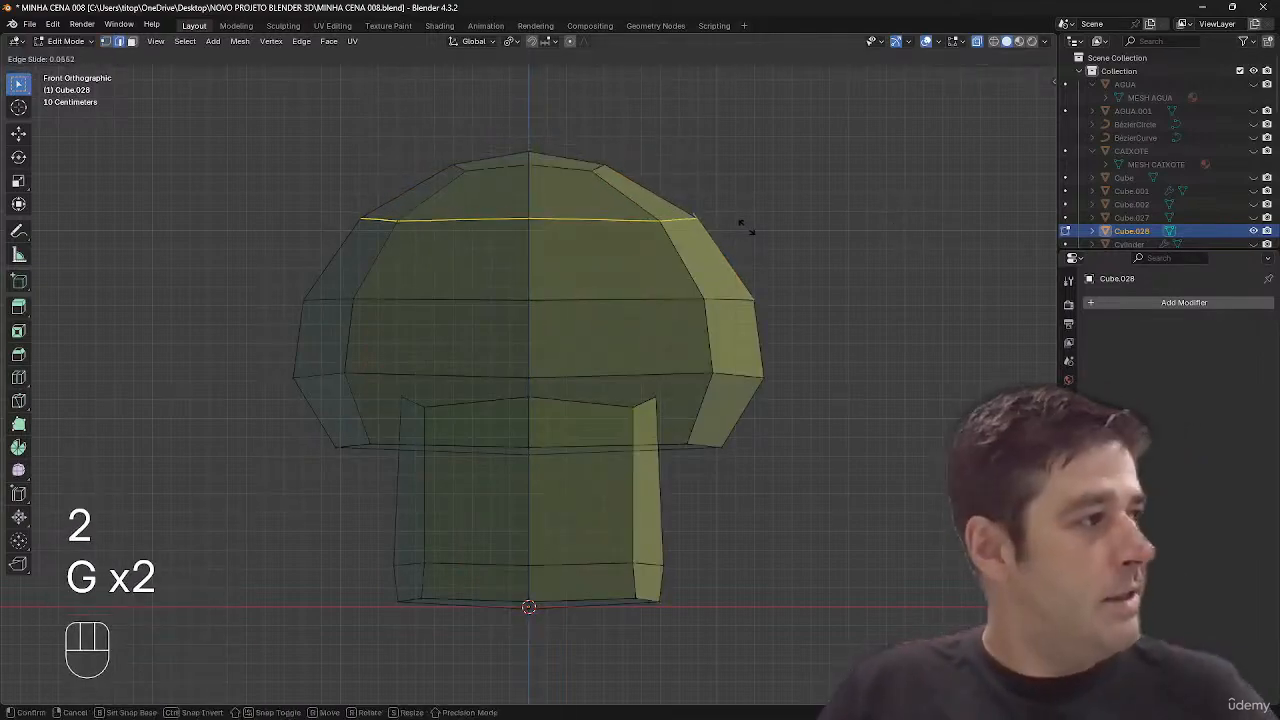
{"action": "left_click", "coordinate": [749, 234]}
- Return to Object Mode, turn off X-ray display and shade the mushroom smooth
{"action": "key", "text": "Tab"}
{"action": "middle_click_drag", "start_coordinate": [837, 266], "coordinate": [646, 383]}
{"action": "key", "text": "alt+z"}
{"action": "right_click", "coordinate": [585, 362]}
{"action": "left_click", "coordinate": [571, 369]}
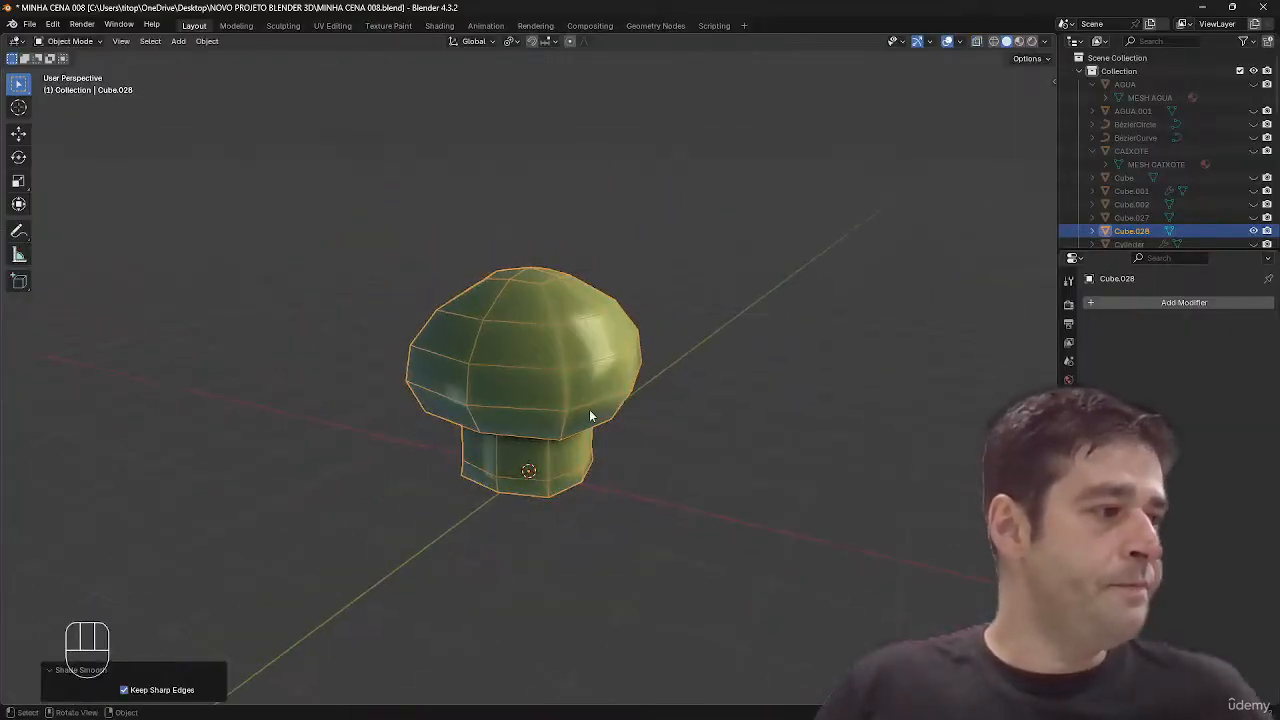
- Reveal all hidden objects and move only the mushroom 6.42 m along the X axis
{"action": "key", "text": "alt+h"}
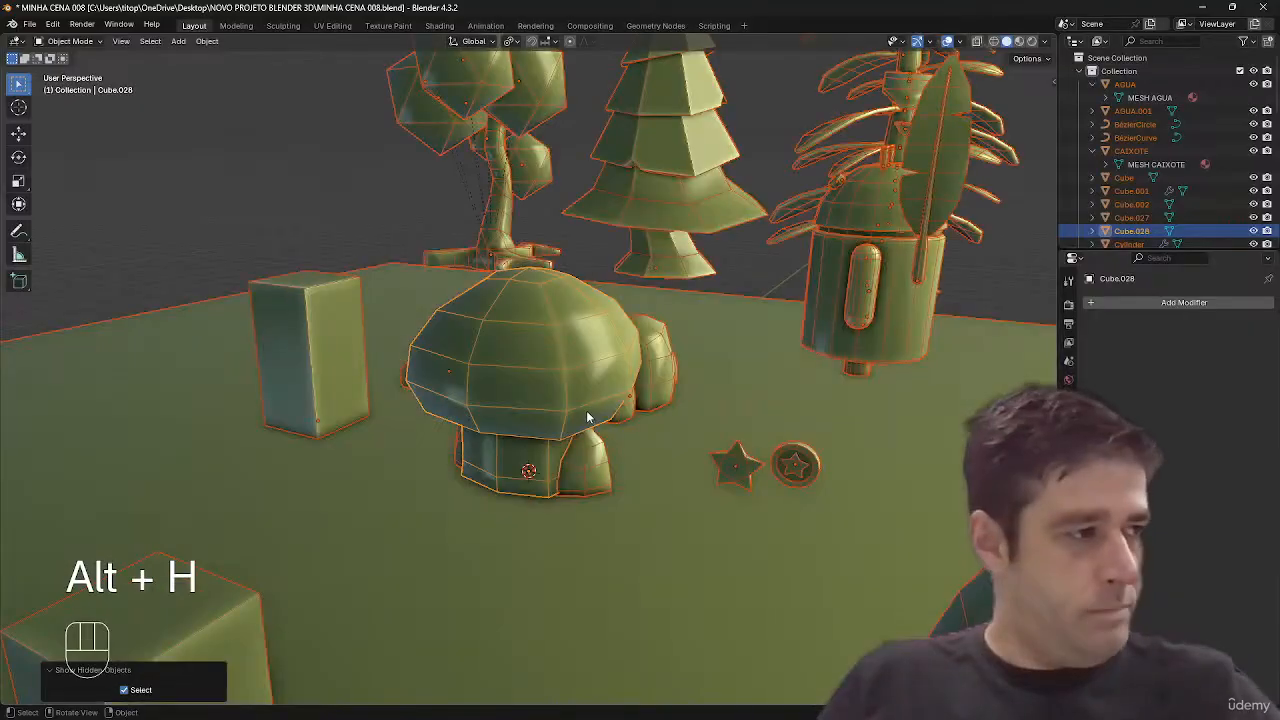
{"action": "left_click", "coordinate": [590, 373]}
{"action": "key", "text": "g"}
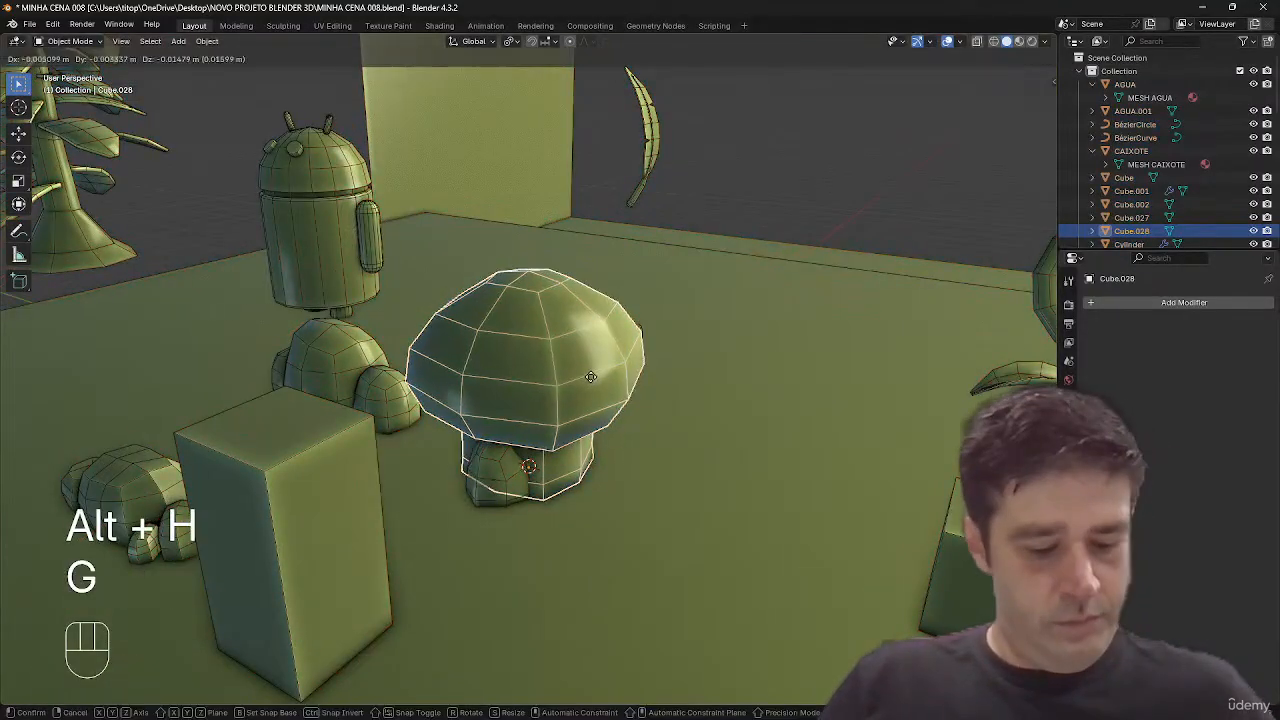
{"action": "key", "text": "x"}
{"action": "left_click", "coordinate": [790, 262]}
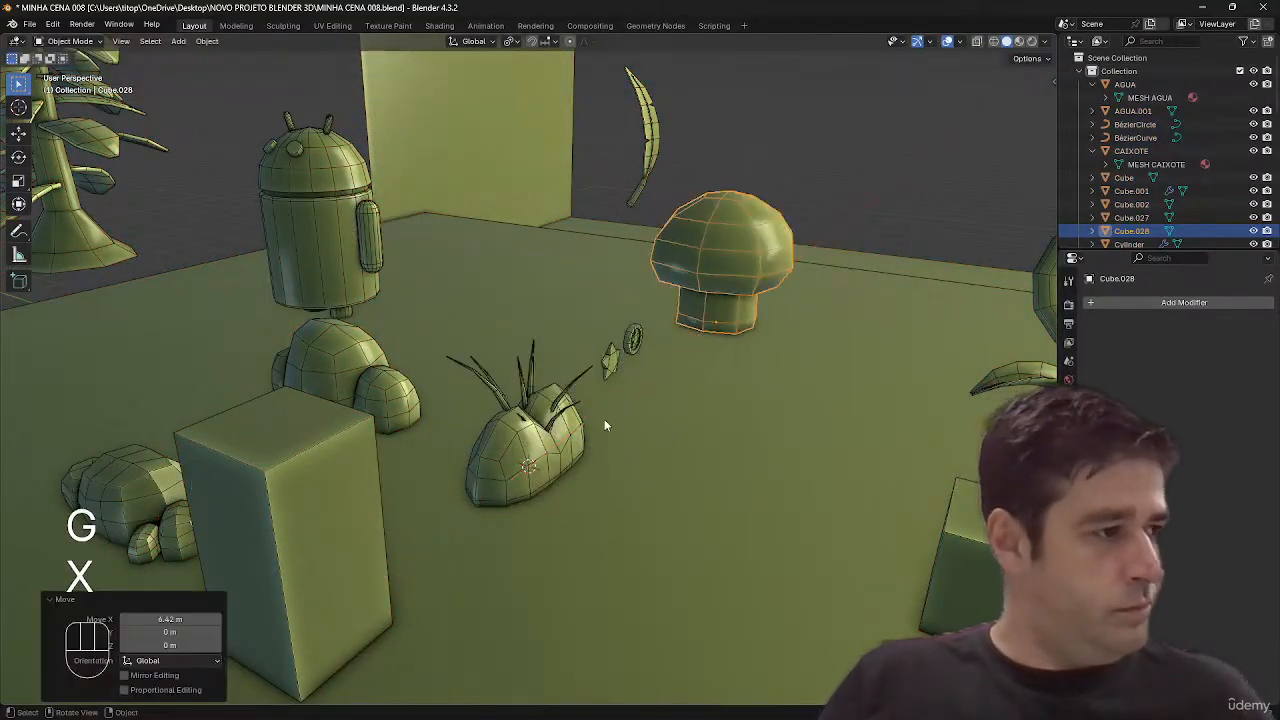
- Select the heart sunk into the ground at the scene's centre and move it up above the grass tuft
{"action": "left_click", "coordinate": [557, 460]}
{"action": "key", "text": "g"}
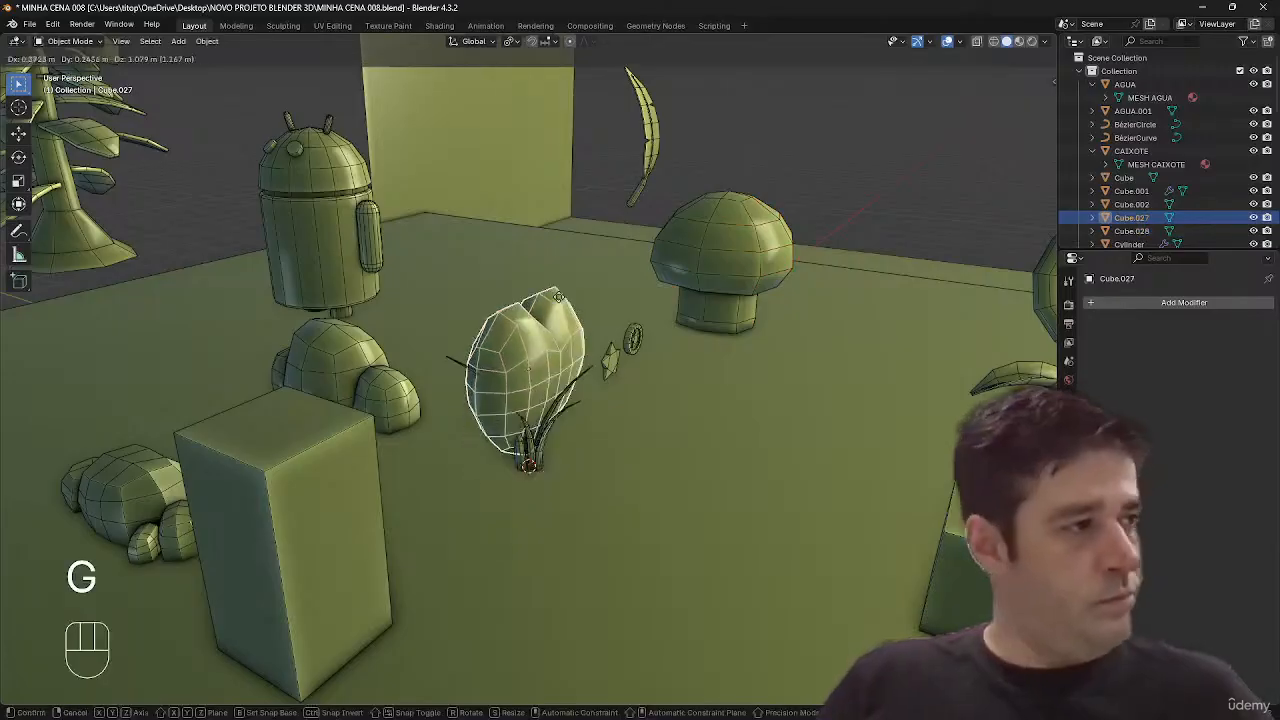
{"action": "left_click", "coordinate": [568, 207]}
- In front view, select the heart's horizontal edge loop across its upper half and scale it slightly wider along X
{"action": "middle_click_drag", "start_coordinate": [650, 238], "coordinate": [588, 238]}
{"action": "key", "text": "Tab"}
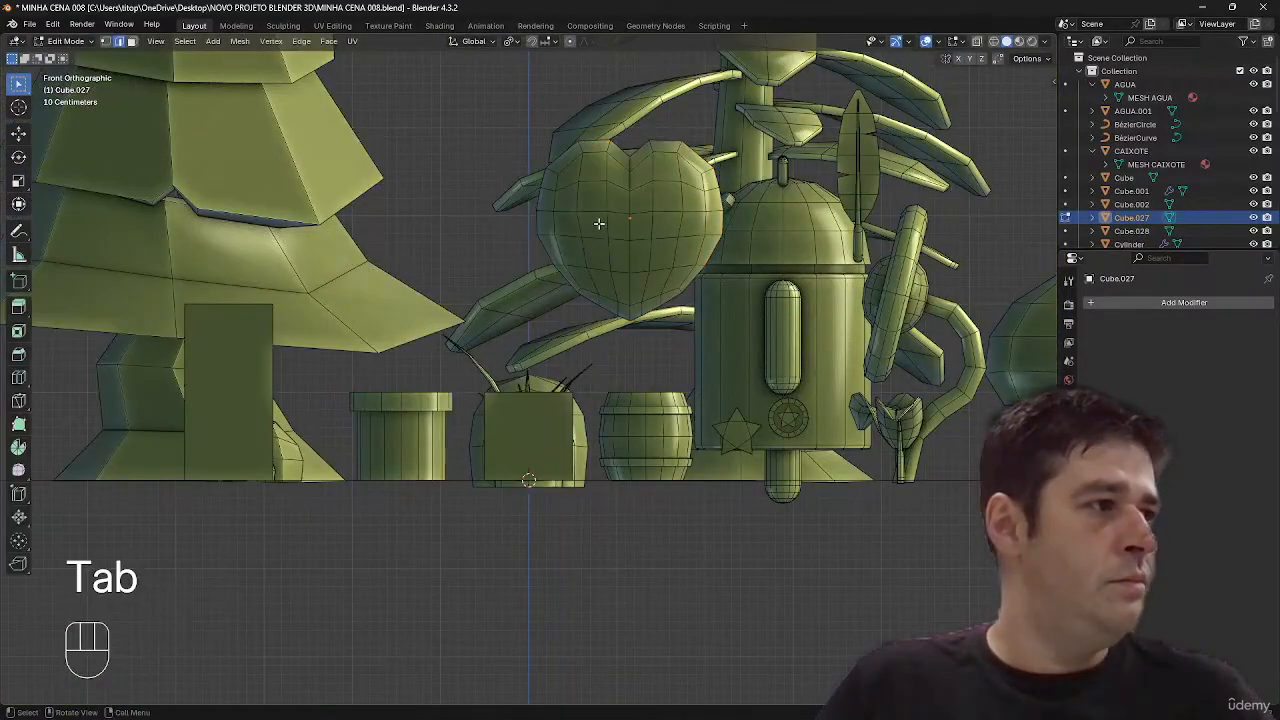
{"action": "key", "text": "2"}
{"action": "left_click", "coordinate": [705, 212], "text": "alt"}
{"action": "key", "text": "s"}
{"action": "key", "text": "z"}
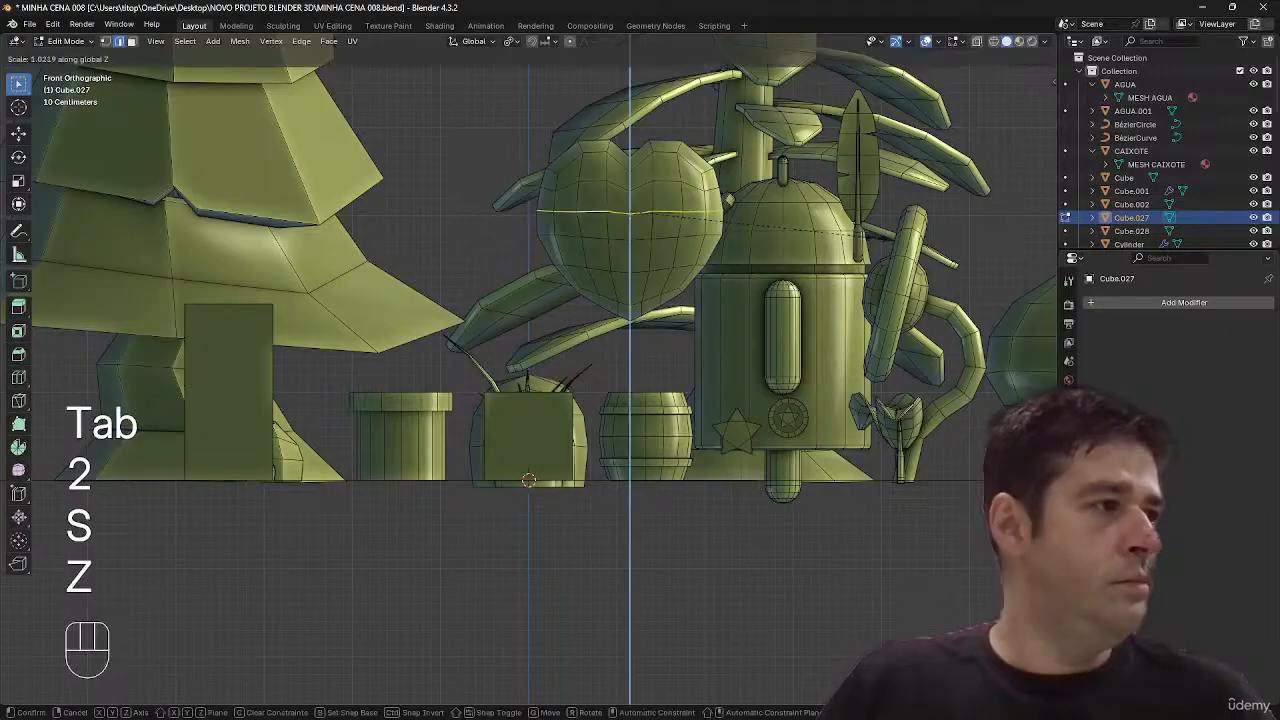
{"action": "key", "text": "x"}
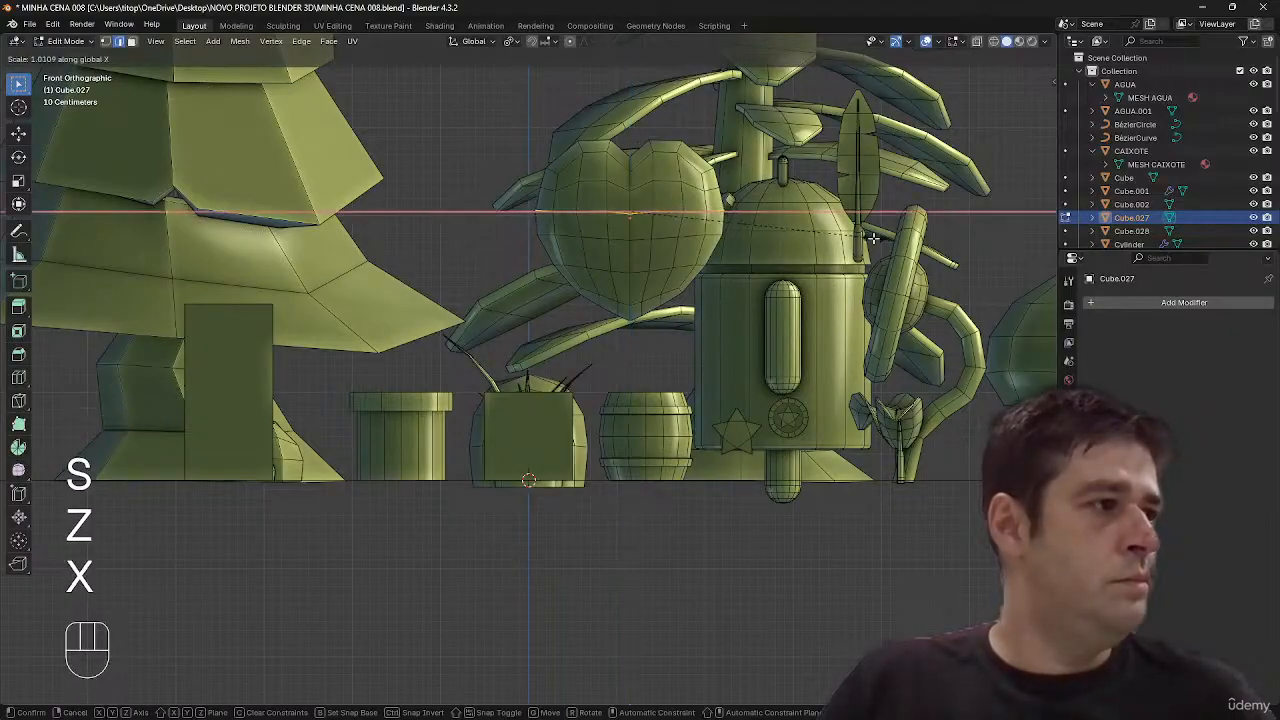
- Finish widening the heart's middle edge loop and scale the whole heart mesh along X by about 1.19
{"action": "left_click", "coordinate": [873, 237]}
{"action": "key", "text": "a"}
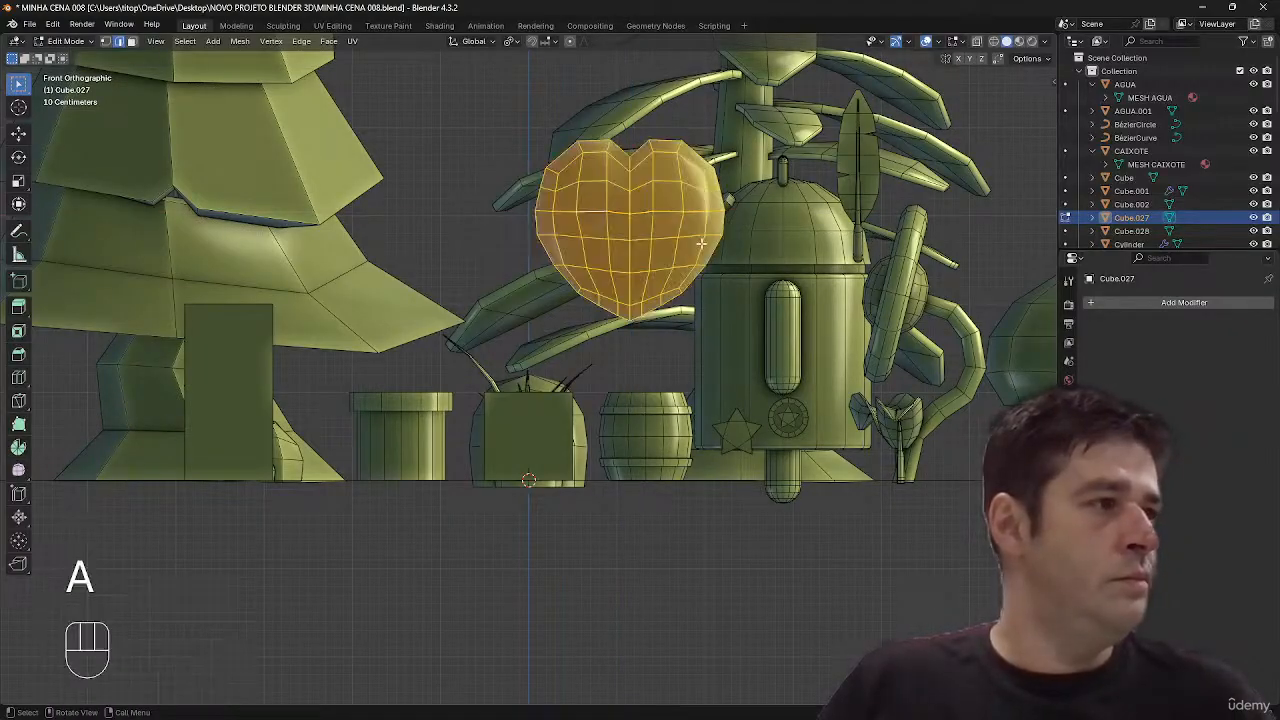
{"action": "key", "text": "s"}
{"action": "key", "text": "z"}
{"action": "key", "text": "x"}
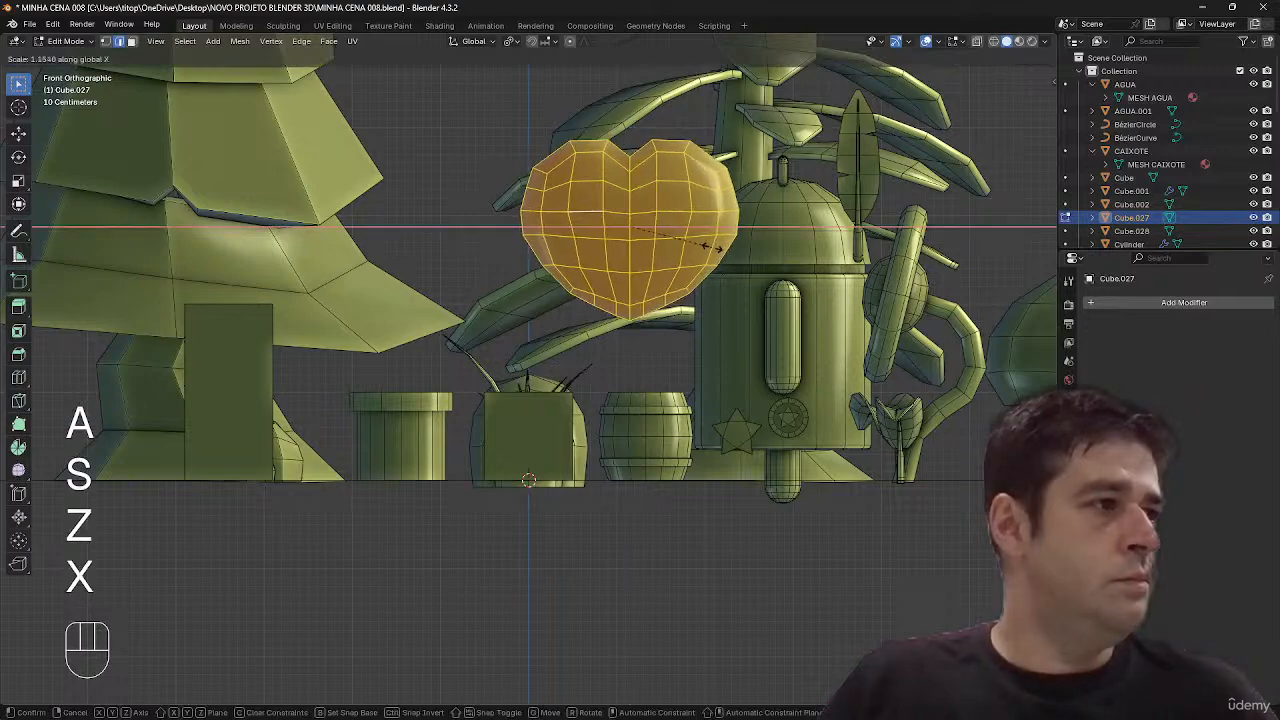
{"action": "left_click", "coordinate": [716, 249]}
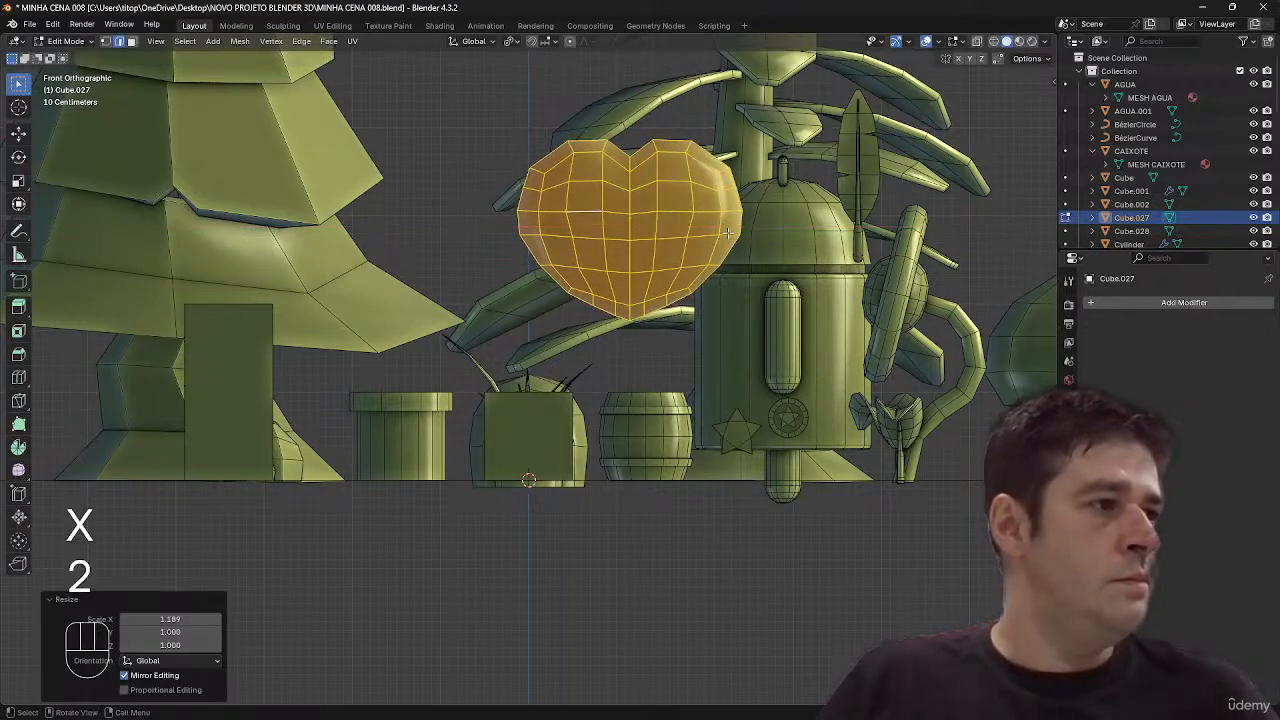
- Edge-slide the loop just below the heart's middle and the next loop beneath it, the lower one by about 0.155
{"action": "left_click", "coordinate": [728, 233], "text": "alt"}
{"action": "key", "text": "g"}
{"action": "key", "text": "g"}
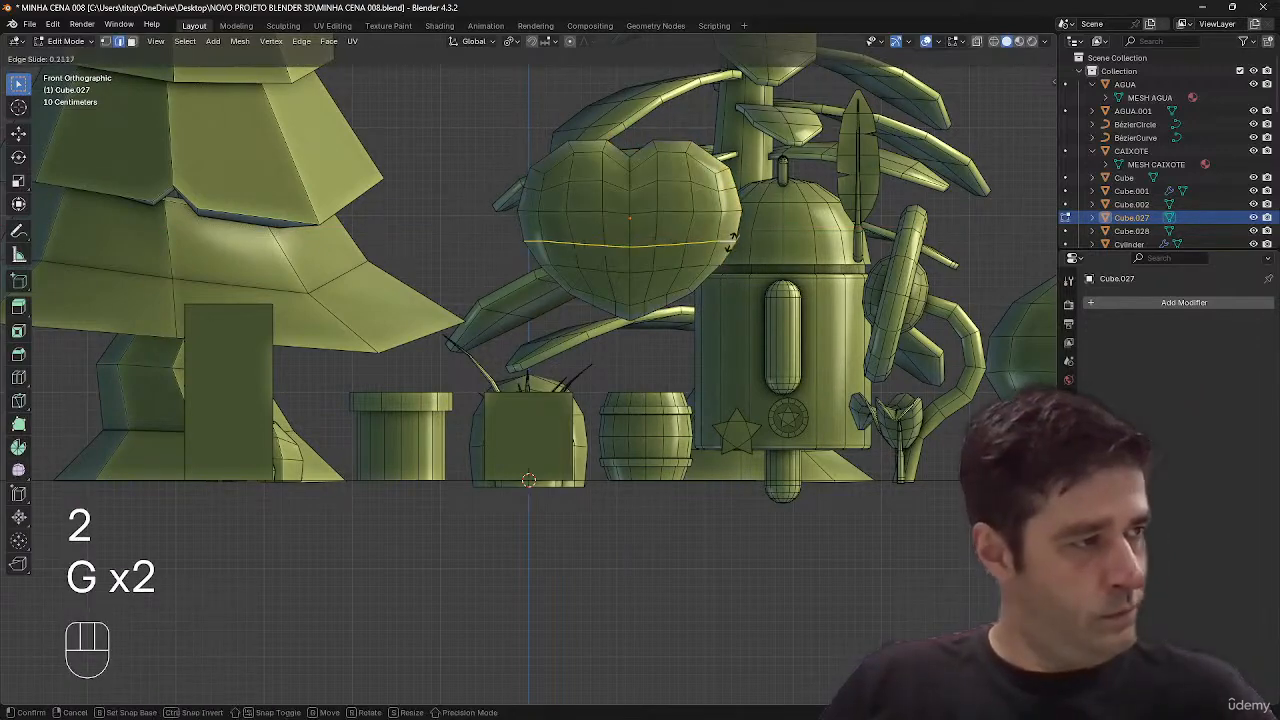
{"action": "left_click", "coordinate": [733, 237]}
{"action": "left_click", "coordinate": [729, 266], "text": "alt"}
{"action": "key", "text": "g"}
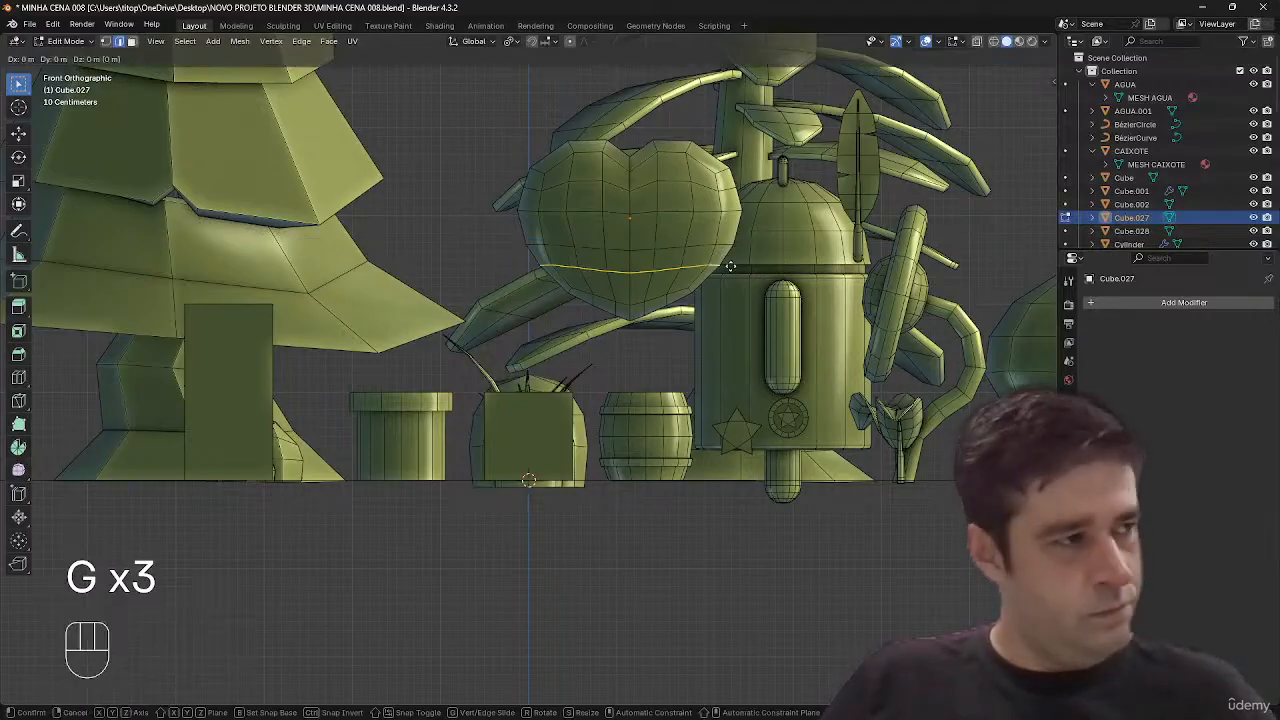
{"action": "key", "text": "g"}
{"action": "left_click", "coordinate": [714, 245]}
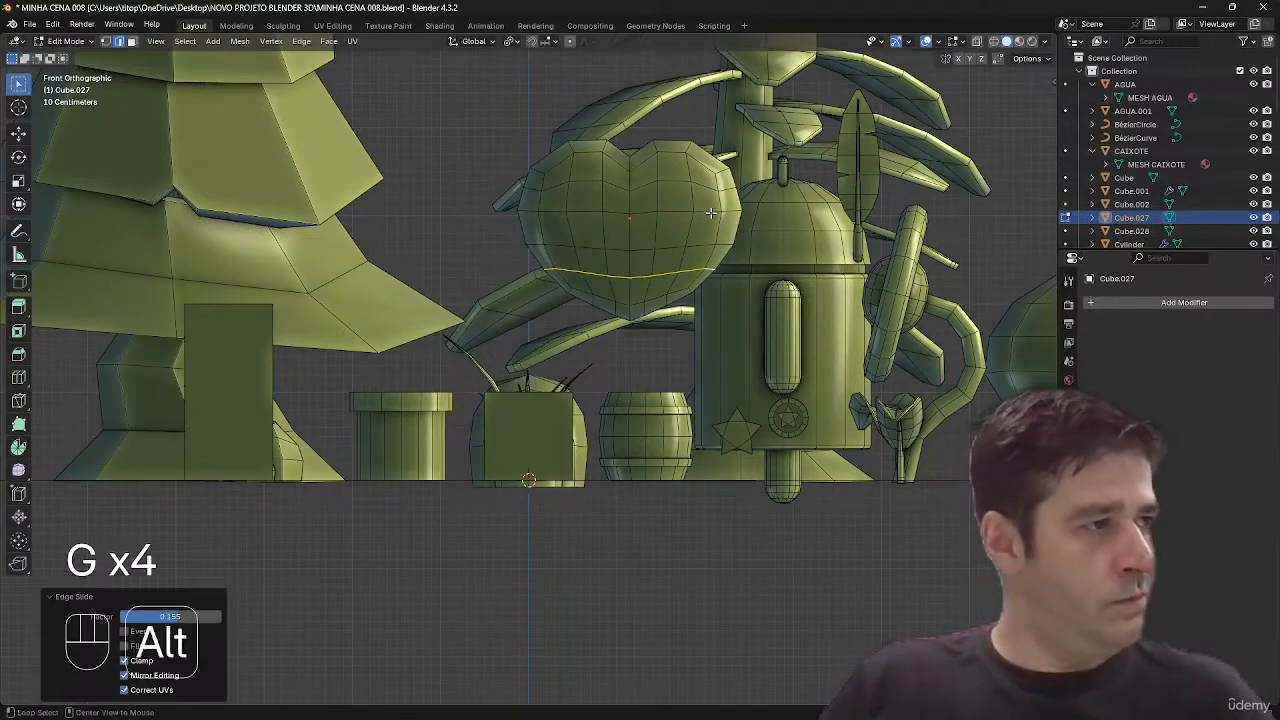
- Edge-slide the loop across the heart's middle by a factor of about -0.204
{"action": "left_click", "coordinate": [710, 213], "text": "alt"}
{"action": "key", "text": "g"}
{"action": "key", "text": "g"}
{"action": "left_click", "coordinate": [712, 202]}
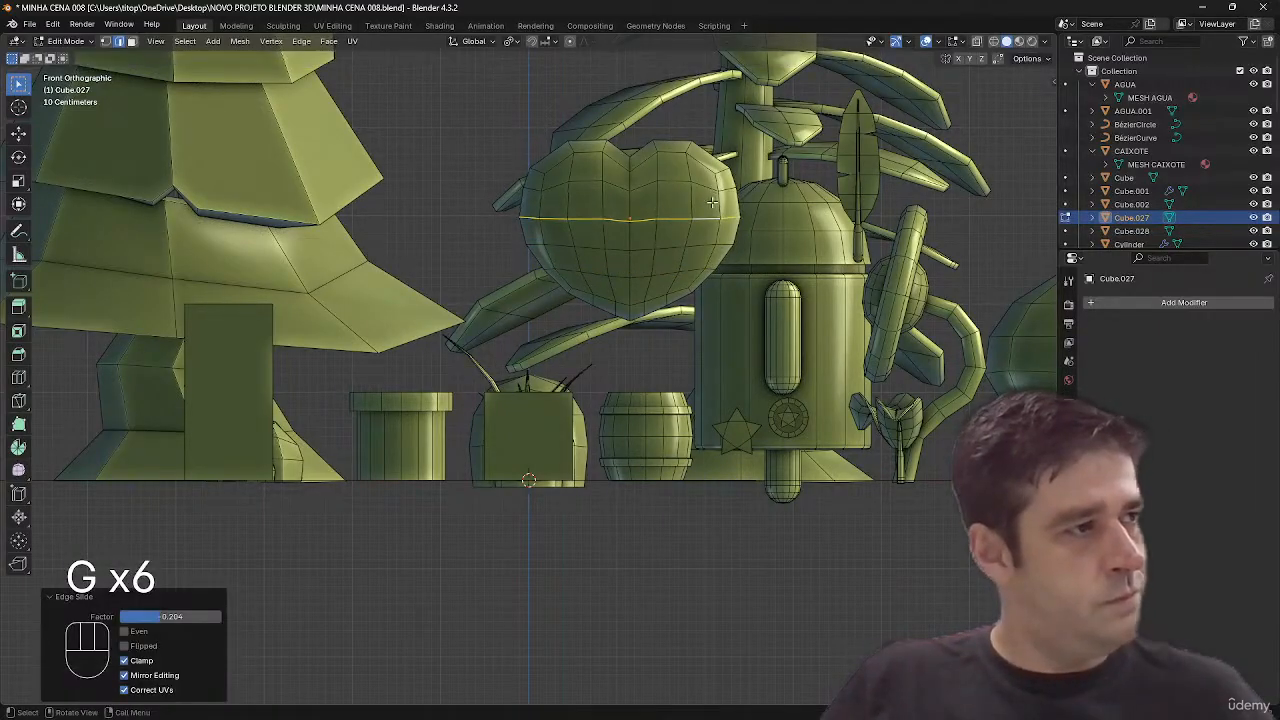
- Edge-slide the loop through the heart's upper lobes by about 0.112 and widen it slightly along X
{"action": "left_click", "coordinate": [716, 188], "text": "alt"}
{"action": "key", "text": "g"}
{"action": "key", "text": "g"}
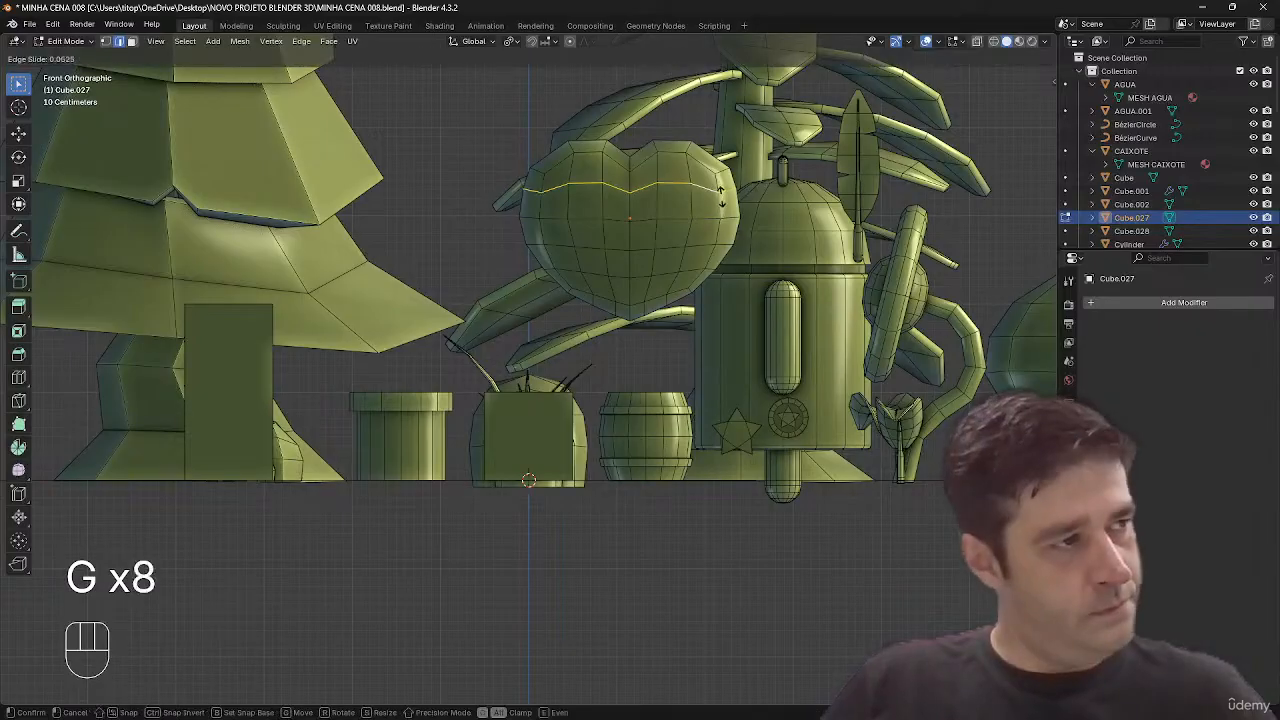
{"action": "left_click", "coordinate": [720, 195]}
{"action": "key", "text": "s"}
{"action": "key", "text": "x"}
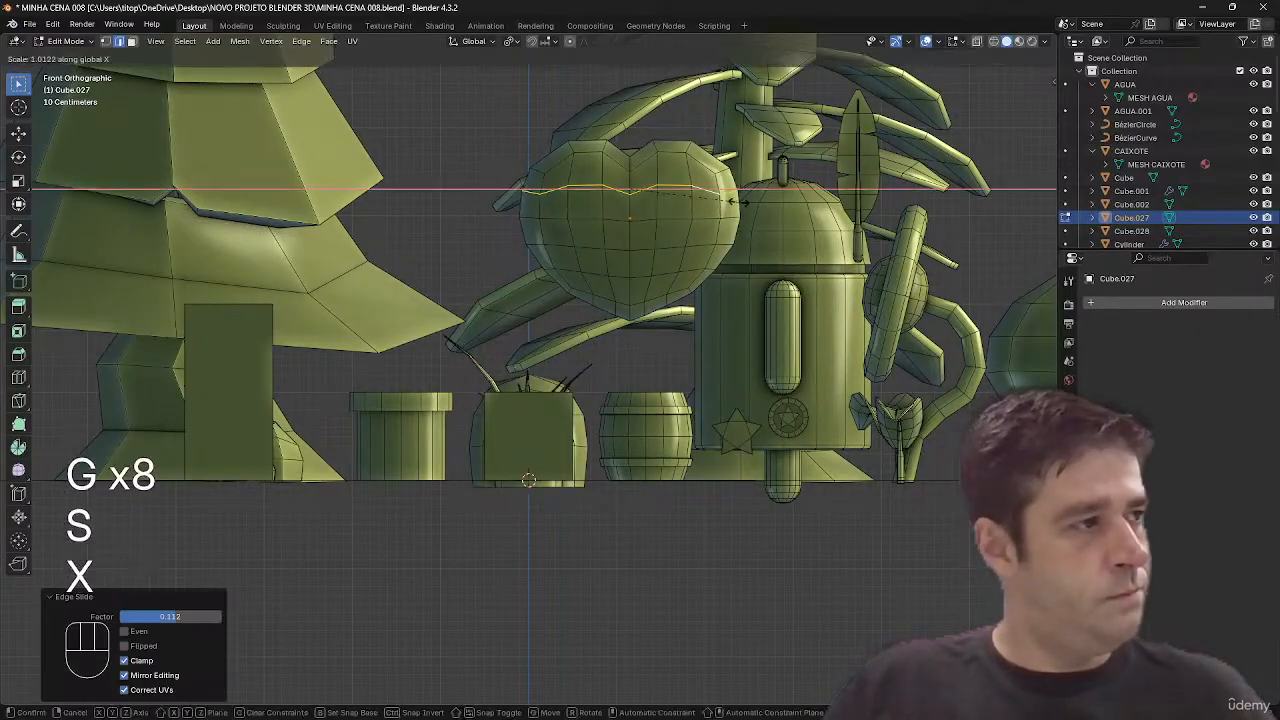
{"action": "left_click", "coordinate": [740, 203]}
- Inspect the heart's shape in perspective, with and without x-ray and overlays
{"action": "middle_click_drag", "start_coordinate": [740, 207], "coordinate": [634, 185]}
{"action": "key", "text": "Tab"}
{"action": "key", "text": "alt+z"}
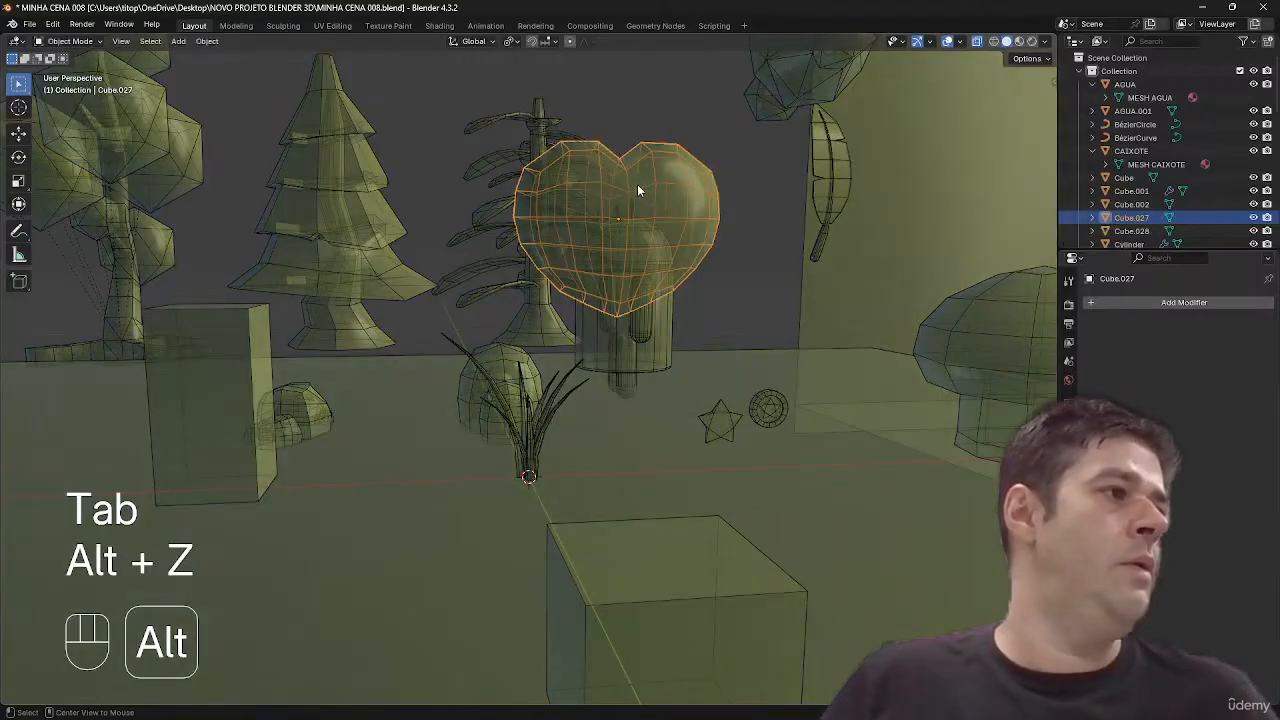
{"action": "key", "text": "alt+z"}
{"action": "key", "text": "Tab"}
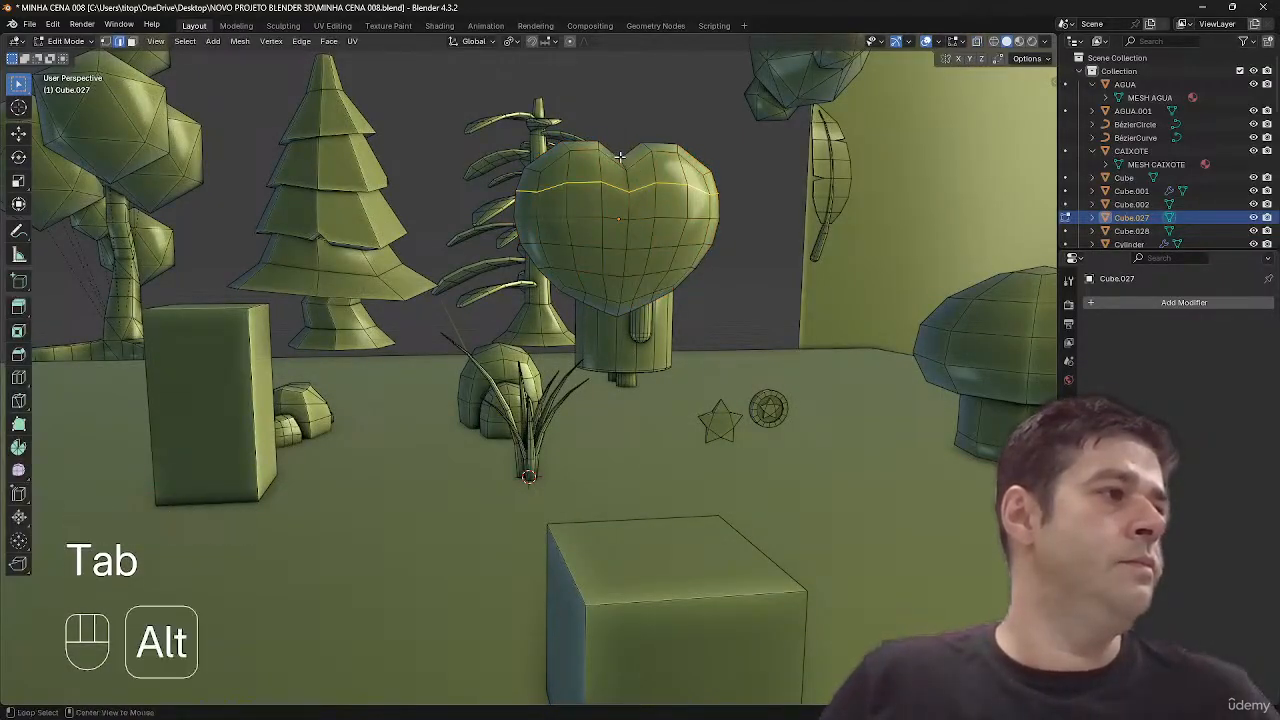
{"action": "key", "text": "ctrl+alt+z"}
{"action": "key", "text": "shift+alt+z"}
- Thicken the whole heart mesh from the left view by scaling it along Y by about 1.166
{"action": "middle_click_drag", "start_coordinate": [624, 159], "coordinate": [704, 188]}
{"action": "key", "text": "Tab"}
{"action": "key", "text": "alt+z"}
{"action": "key", "text": "Tab"}
{"action": "key", "text": "a"}
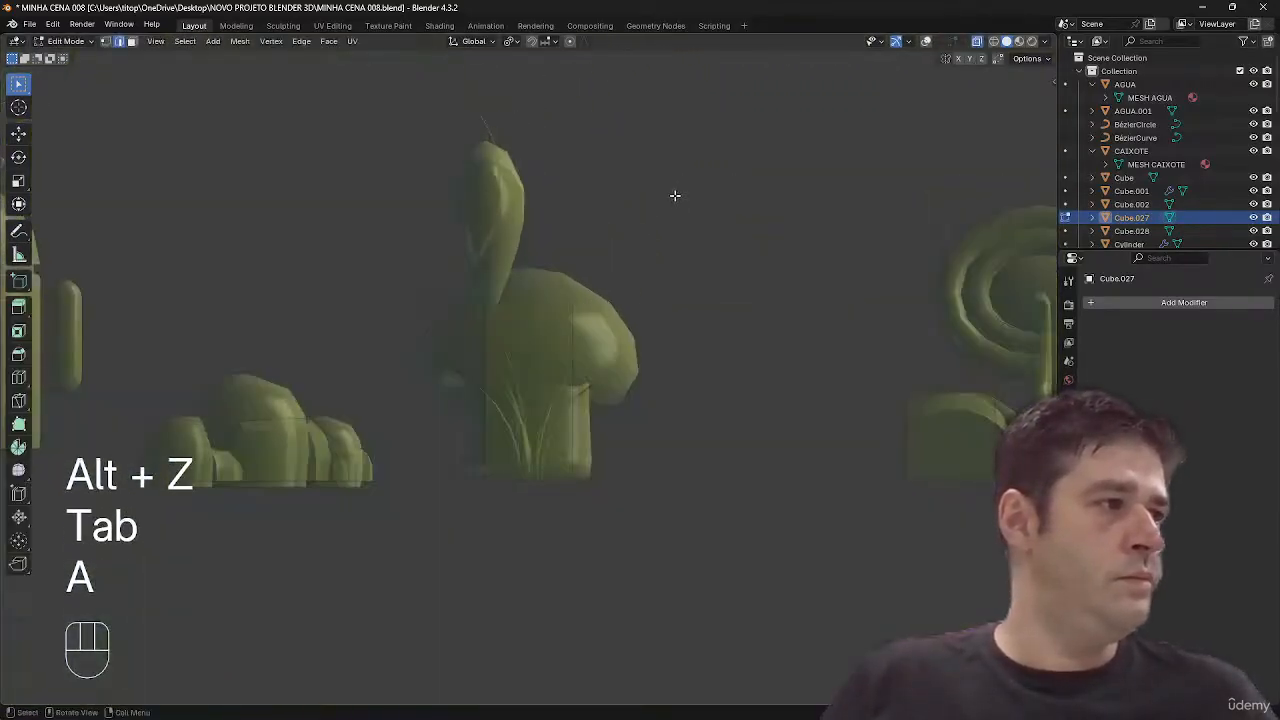
{"action": "key", "text": "shift+alt+z"}
{"action": "key", "text": "s"}
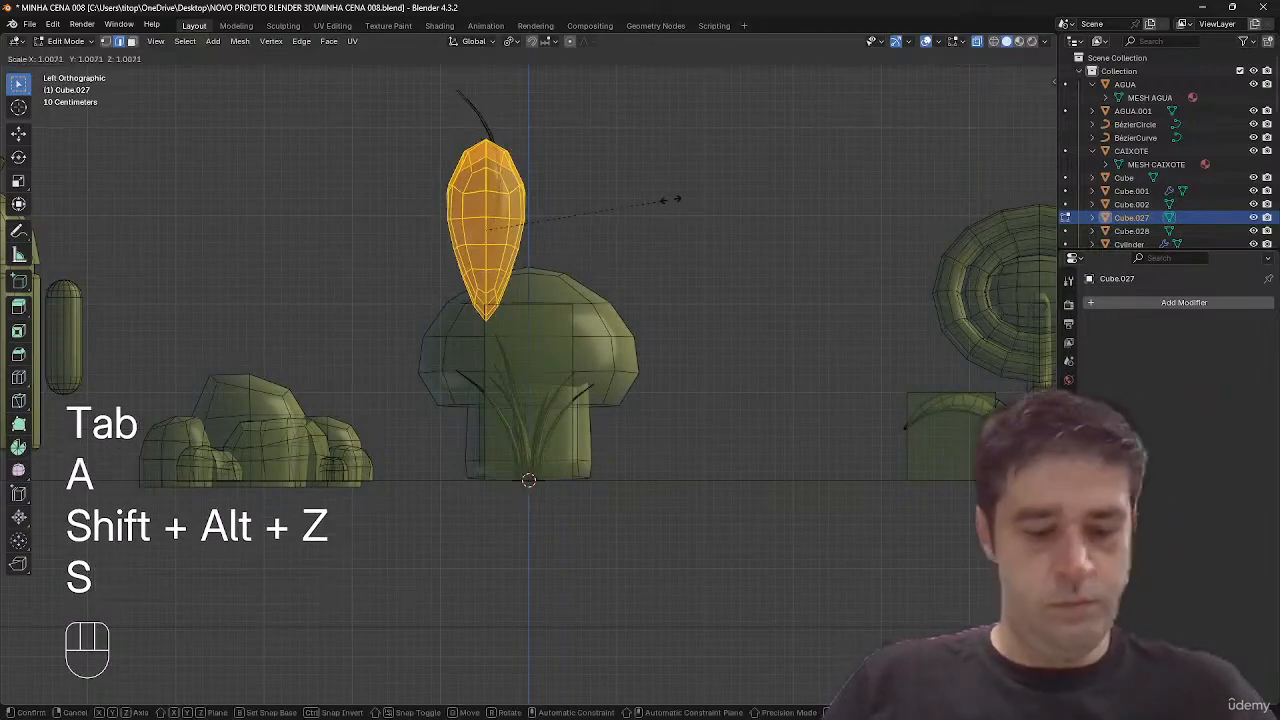
{"action": "key", "text": "y"}
{"action": "left_click", "coordinate": [577, 231]}
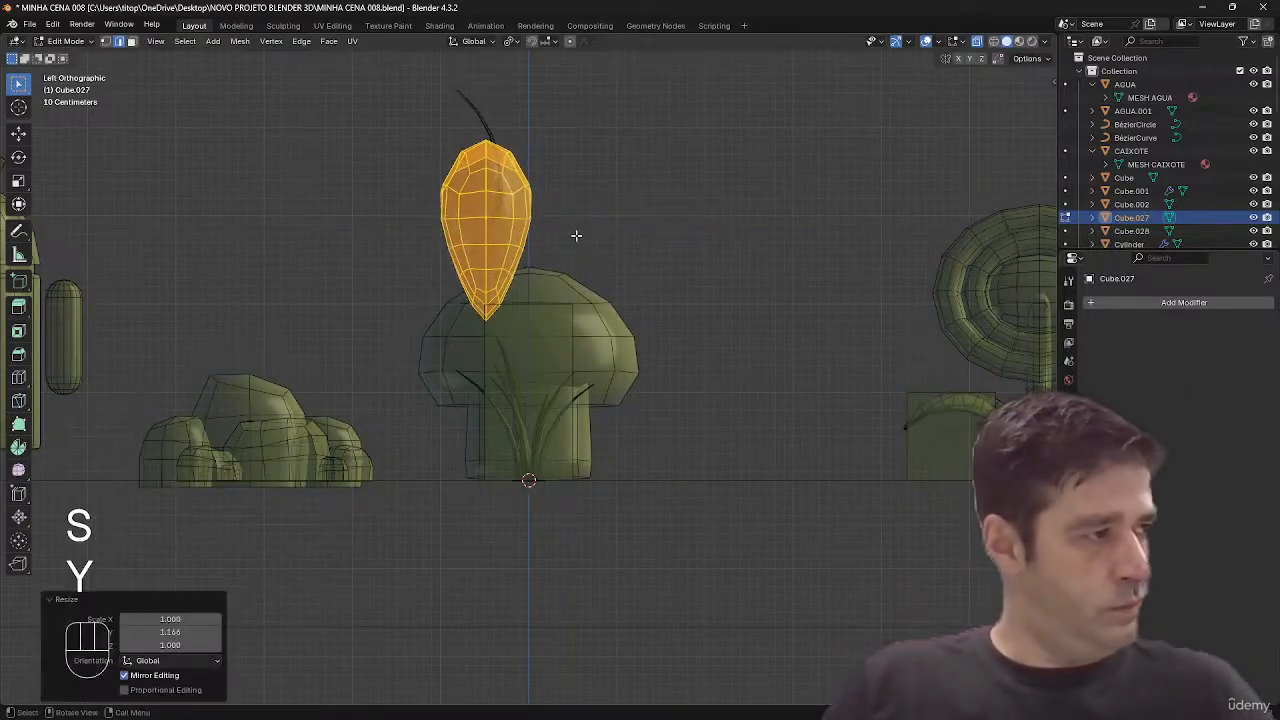
- Widen the horizontal edge loop below the heart's middle slightly along Y
{"action": "key", "text": "2"}
{"action": "left_click", "coordinate": [570, 252], "text": "alt"}
{"action": "key", "text": "s"}
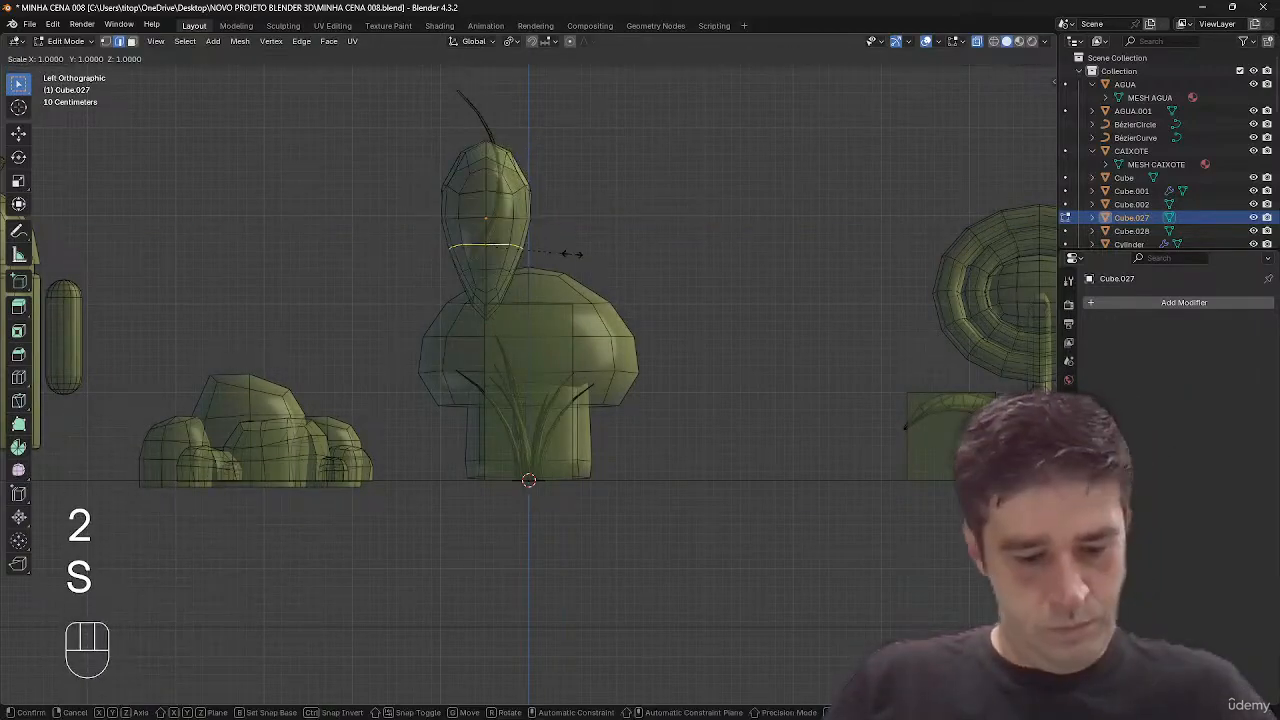
{"action": "key", "text": "y"}
{"action": "left_click", "coordinate": [514, 268]}
- Scale the heart's lower tip vertices slightly wider along Y, followed by only the lowest group at the point
{"action": "key", "text": "1"}
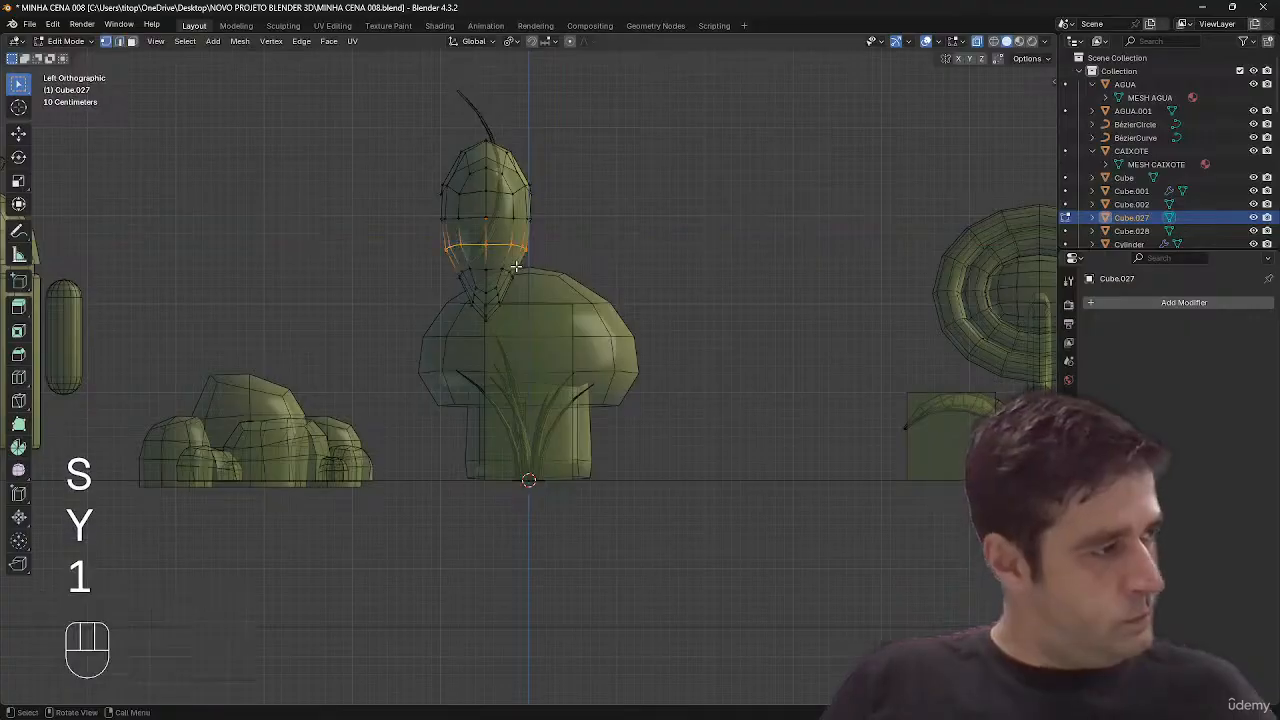
{"action": "left_click_drag", "start_coordinate": [532, 258], "coordinate": [440, 340]}
{"action": "key", "text": "s"}
{"action": "key", "text": "y"}
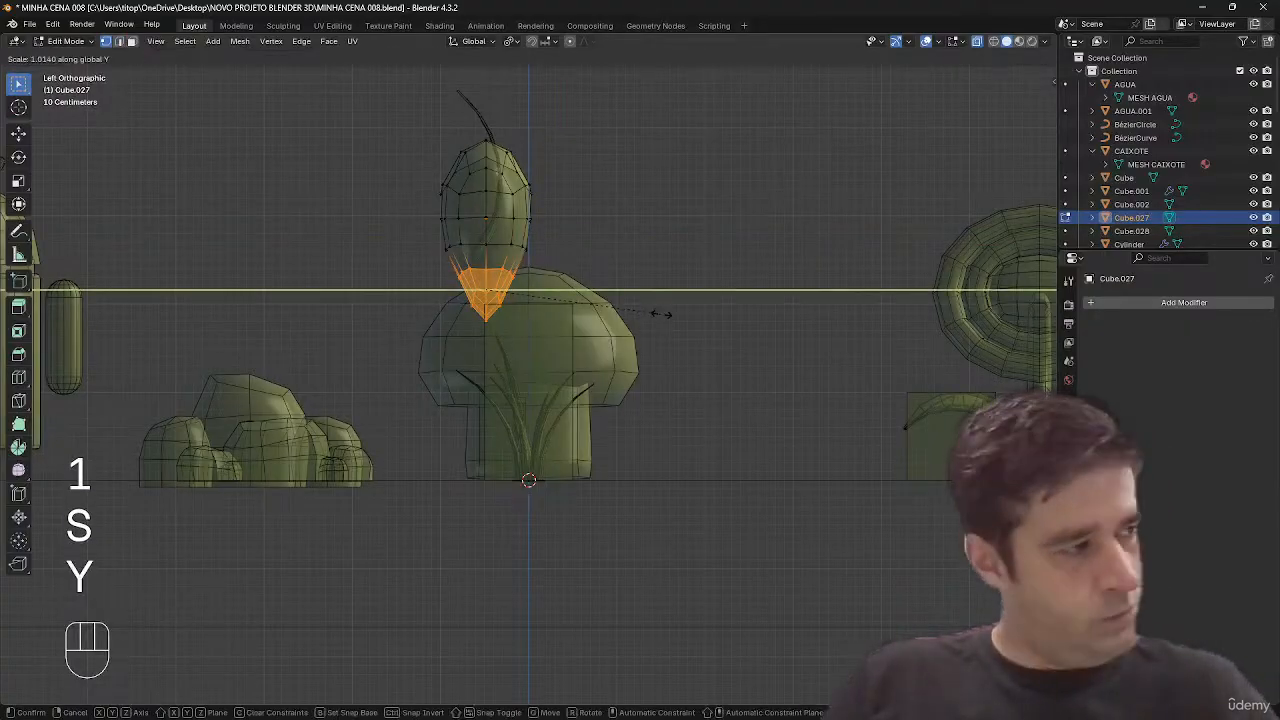
{"action": "left_click", "coordinate": [672, 315]}
{"action": "left_click_drag", "start_coordinate": [528, 359], "coordinate": [454, 280]}
{"action": "key", "text": "s"}
{"action": "key", "text": "y"}
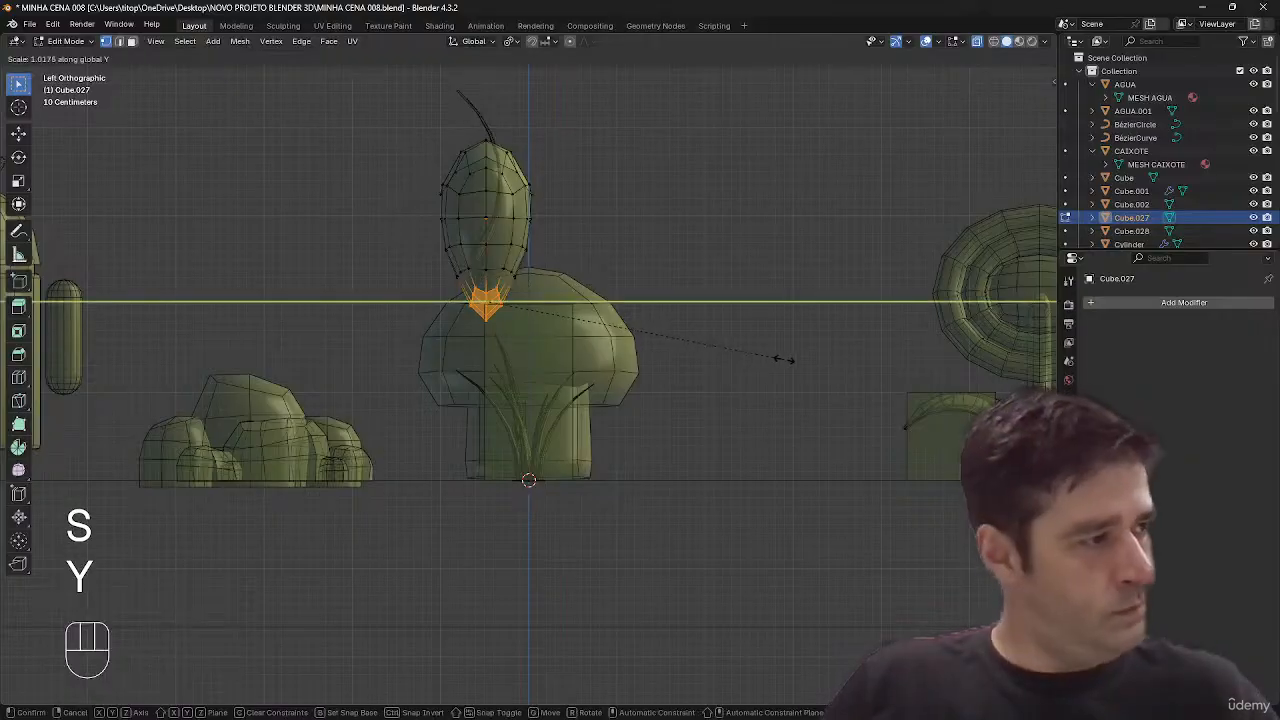
{"action": "left_click", "coordinate": [782, 360]}
- Leave edit mode and inspect the heart from several angles in opaque solid shading and against the whole scene
{"action": "key", "text": "Tab"}
{"action": "middle_click_drag", "start_coordinate": [786, 360], "coordinate": [703, 282]}
{"action": "key", "text": "alt+z"}
{"action": "key", "text": "z"}
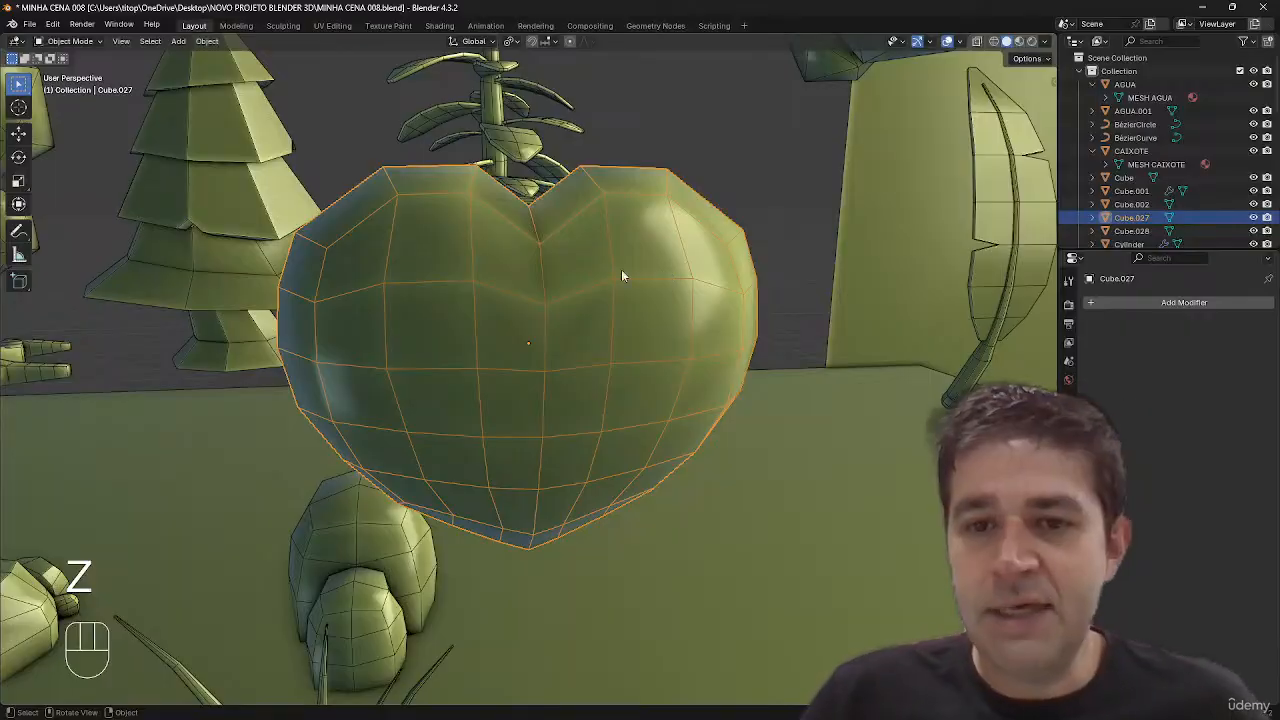
{"action": "middle_click_drag", "start_coordinate": [585, 277], "coordinate": [564, 324]}
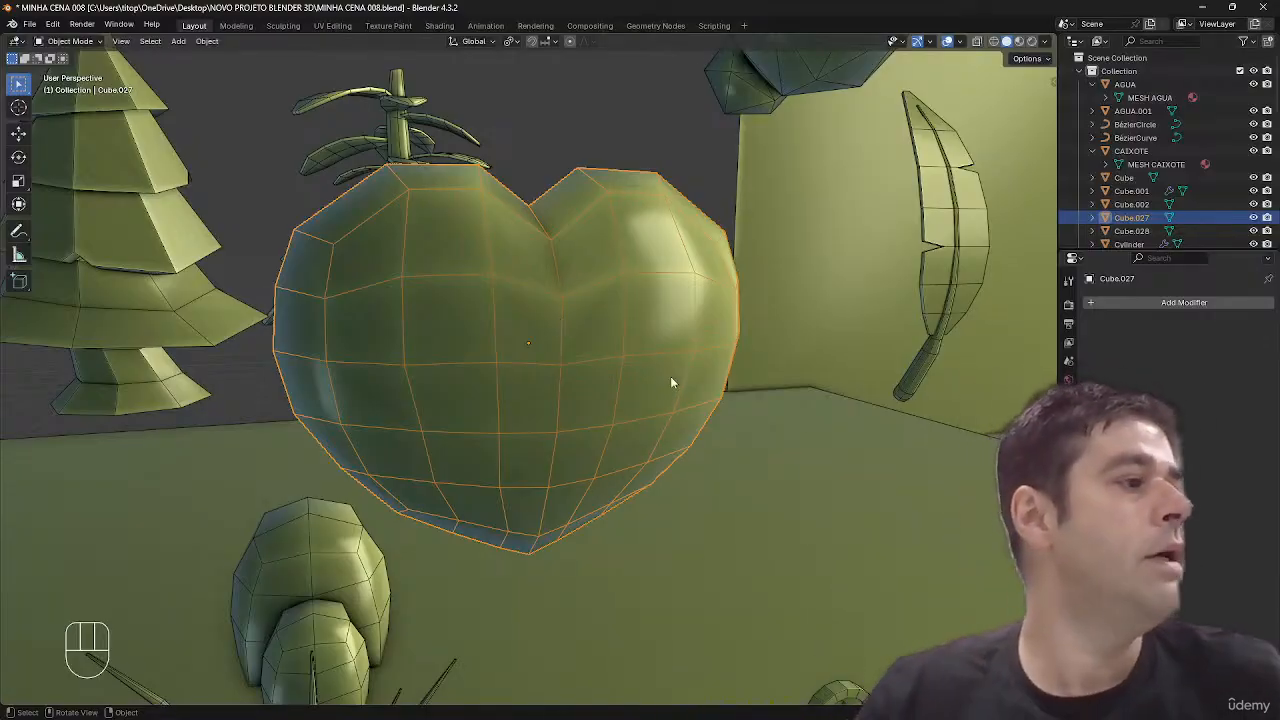
{"action": "middle_click_drag", "start_coordinate": [672, 378], "coordinate": [642, 377]}
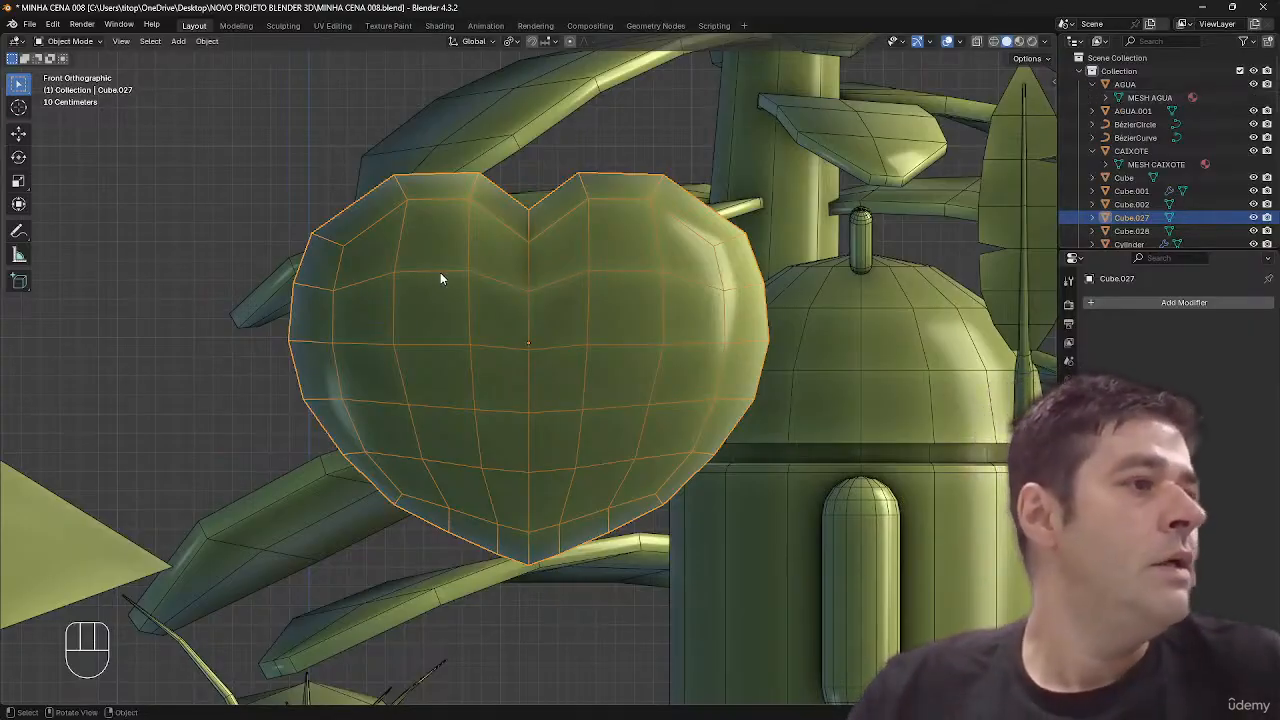
{"action": "middle_click_drag", "start_coordinate": [563, 277], "coordinate": [529, 391]}
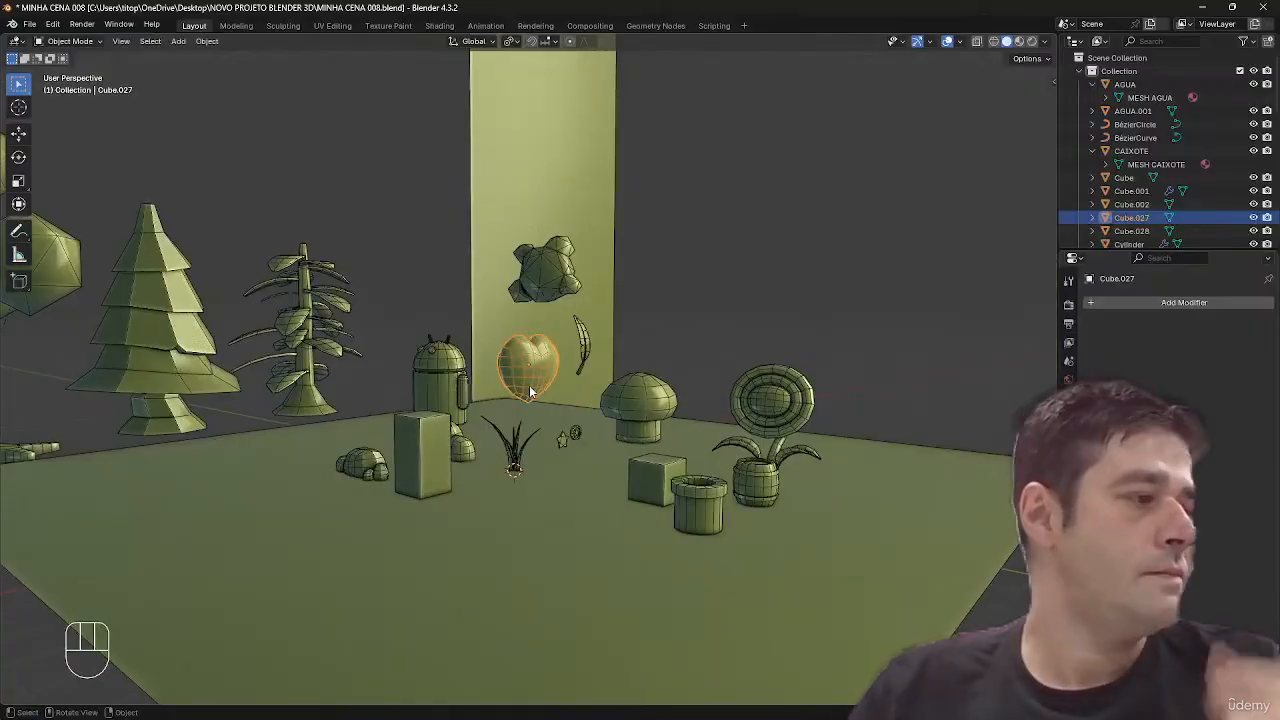
- Deselect the heart, consult the model list in Sublime Text, and hide every object in the Blender scene
{"action": "left_click", "coordinate": [700, 349]}
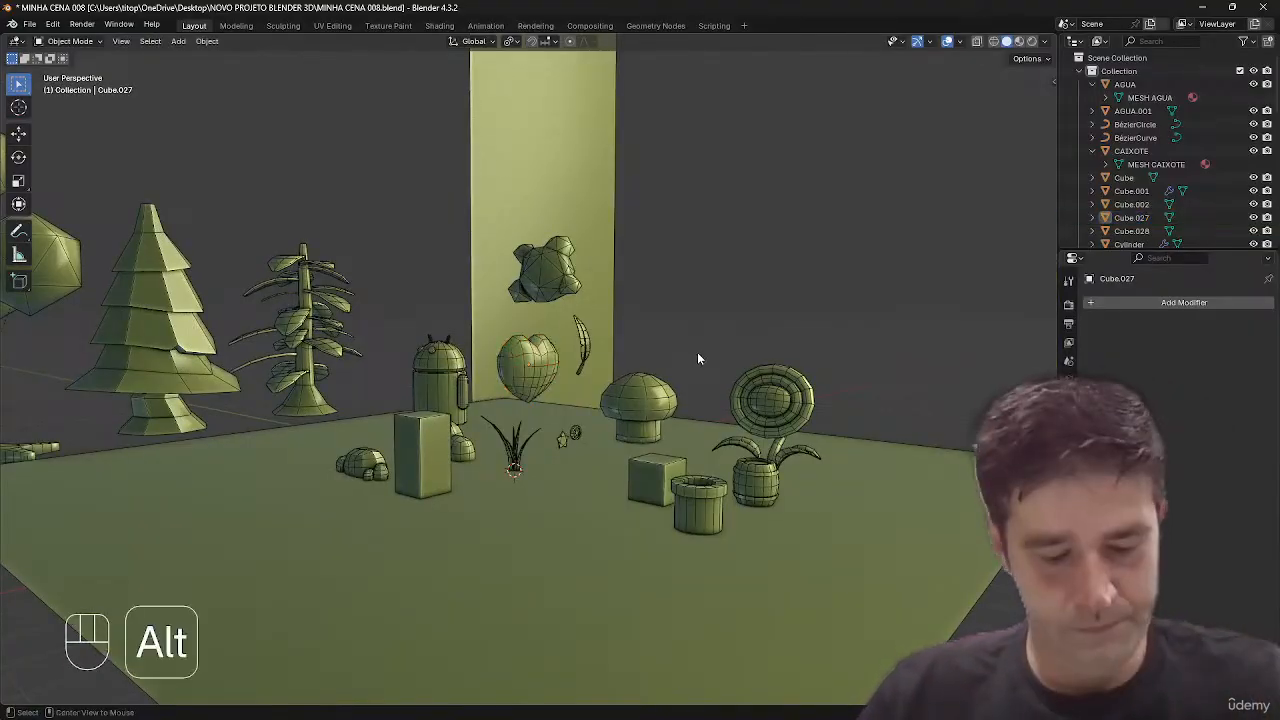
{"action": "key", "text": "alt+h"}
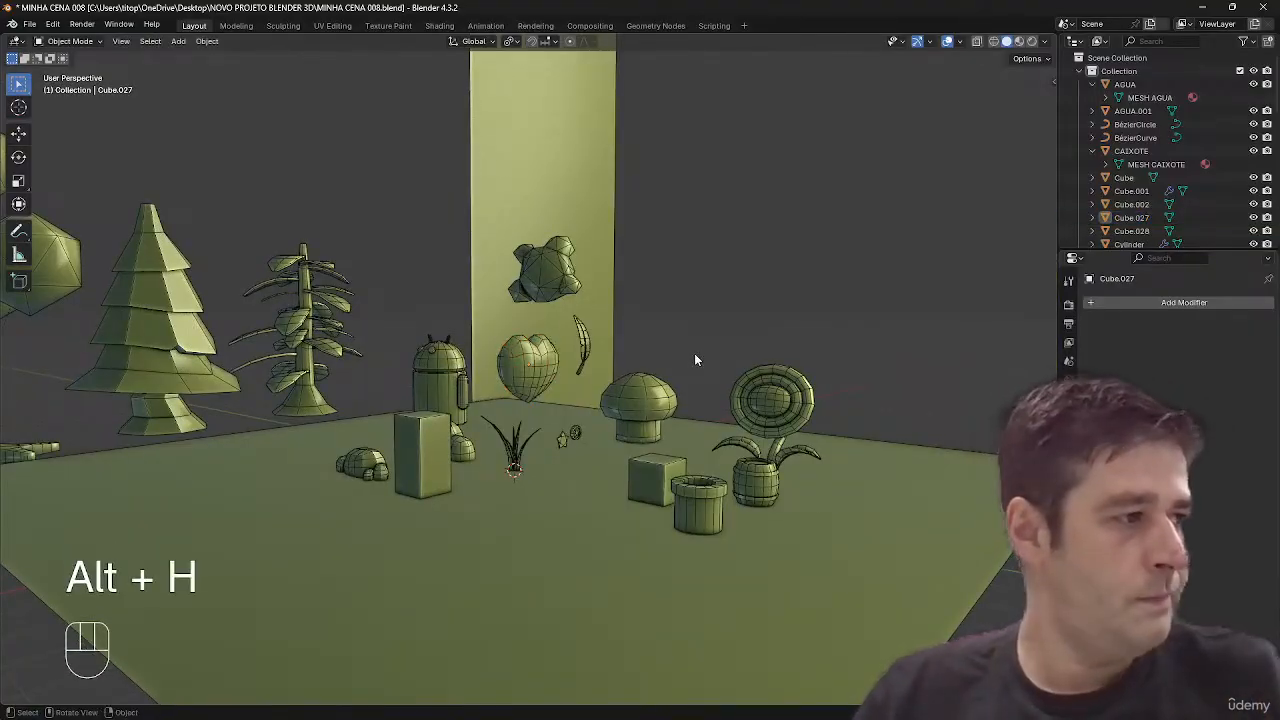
{"action": "key", "text": "alt+Tab"}
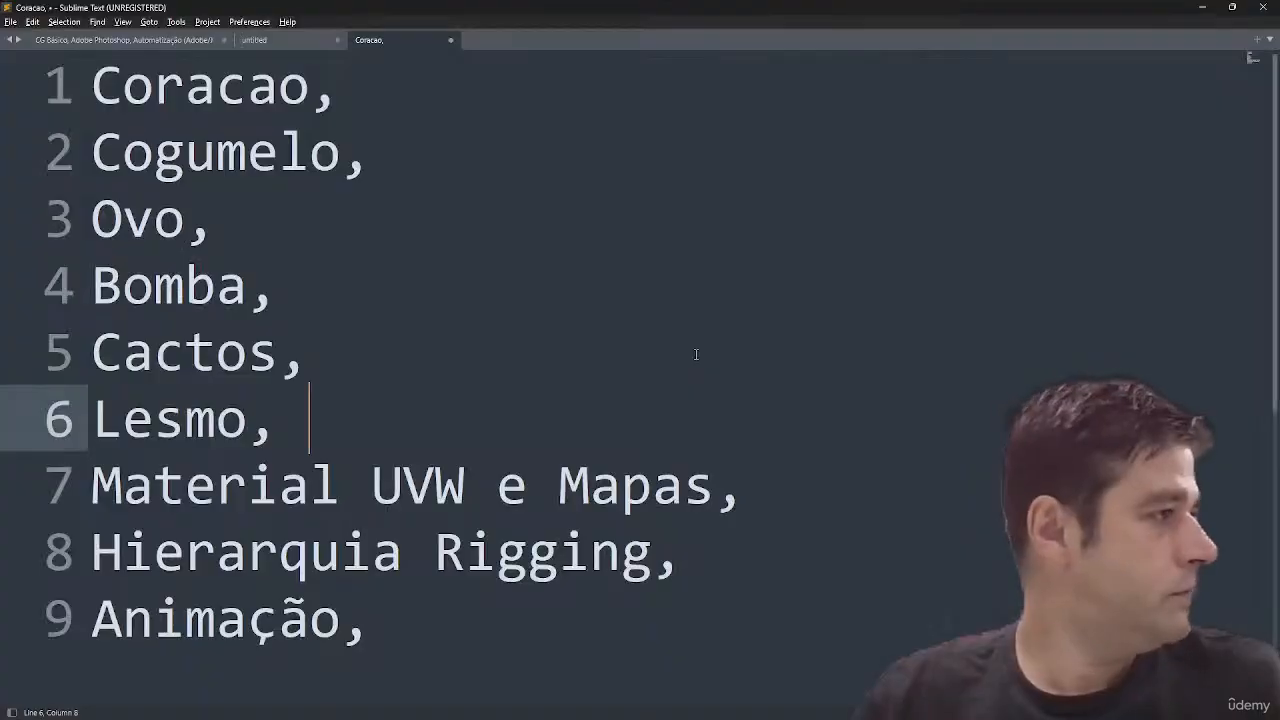
{"action": "key", "text": "alt+Tab"}
{"action": "key", "text": "shift+h"}
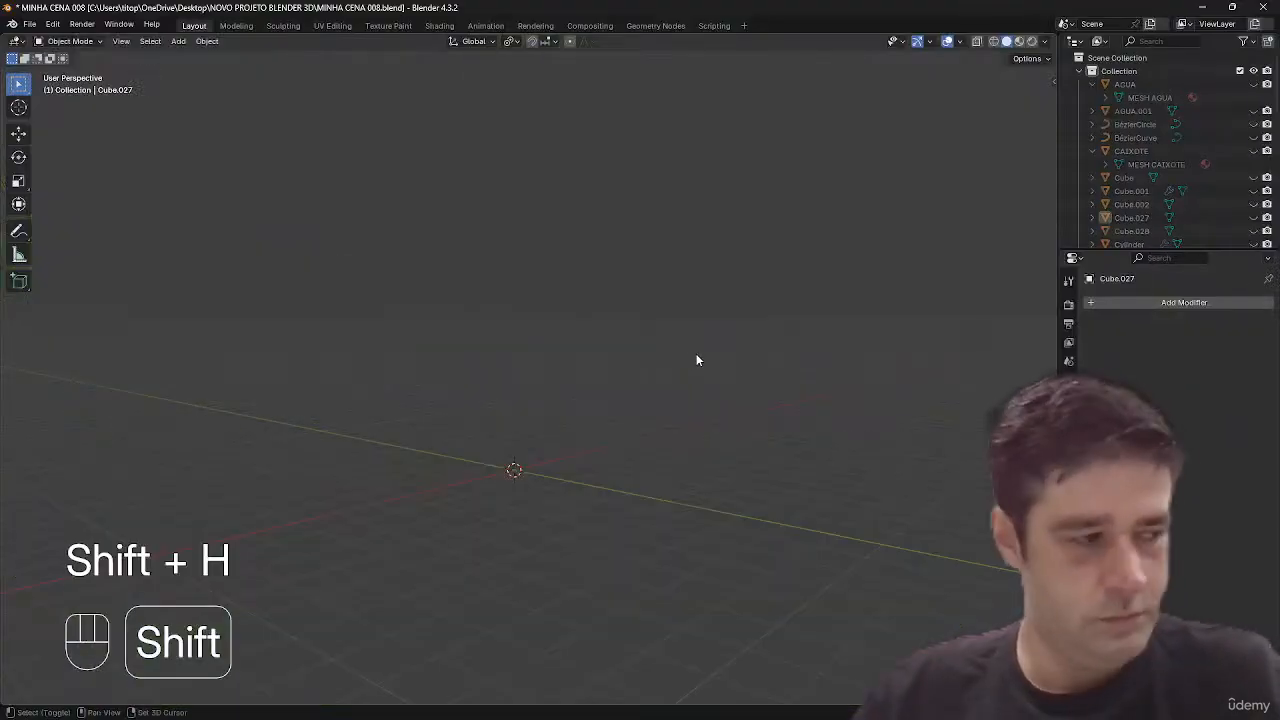
- Add an ico sphere with 2 subdivisions and a 1 m radius at the origin and apply Shade Auto Smooth
{"action": "key", "text": "shift+a"}
{"action": "mouse_move", "coordinate": [696, 355]}
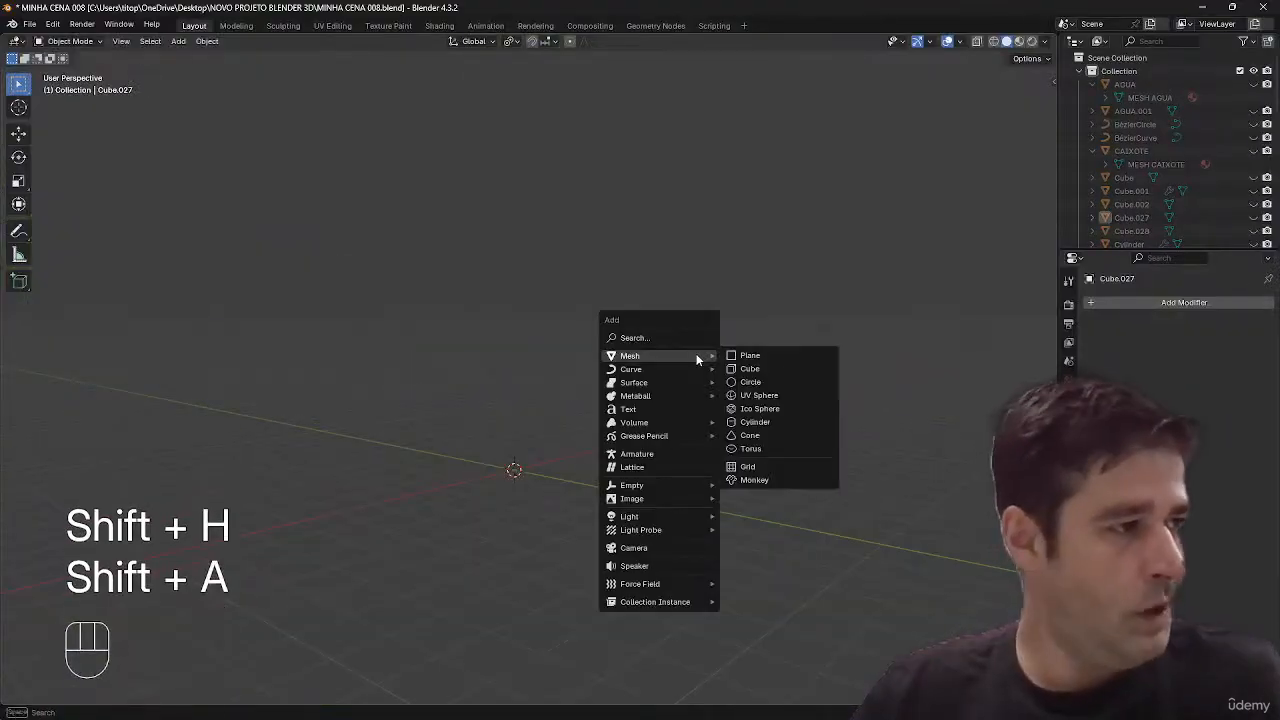
{"action": "left_click", "coordinate": [762, 409]}
{"action": "middle_click_drag", "start_coordinate": [627, 511], "coordinate": [554, 487]}
{"action": "right_click", "coordinate": [538, 478]}
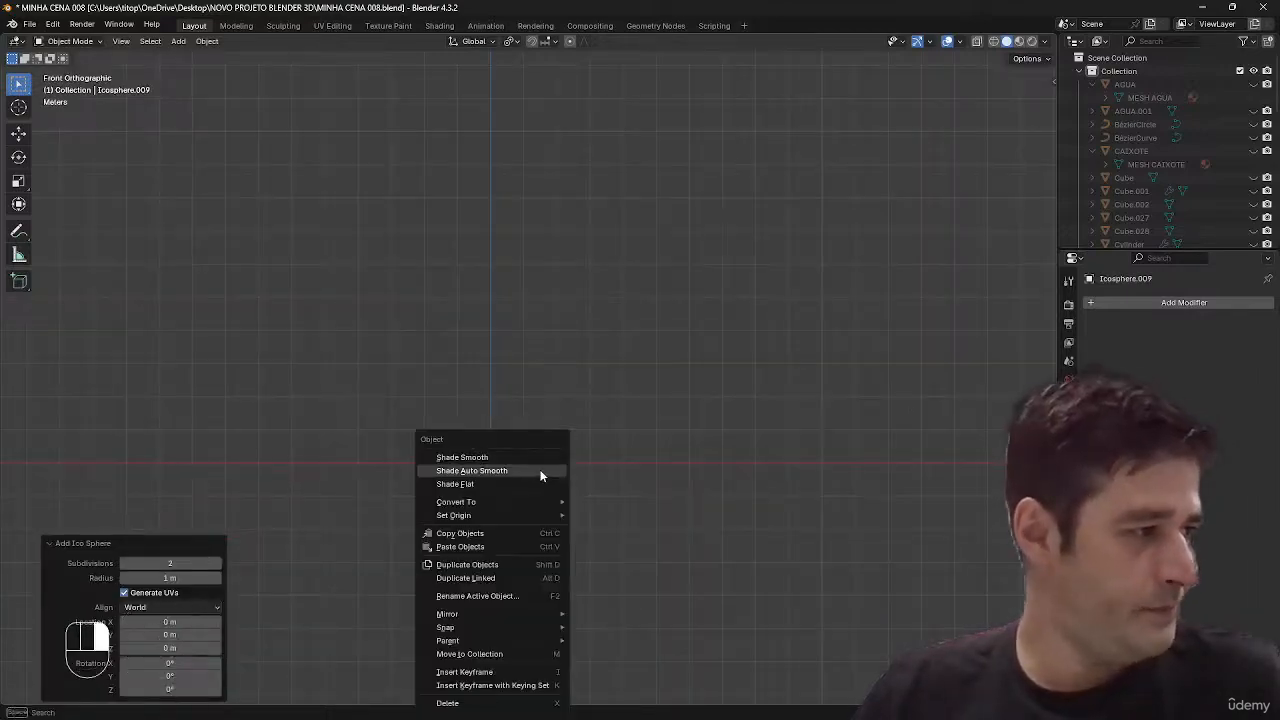
{"action": "left_click", "coordinate": [540, 476]}
- Move all of the ico sphere's vertices up 1 m along Z in edit mode, leaving the origin at its base
{"action": "key", "text": "Tab"}
{"action": "key", "text": "a"}
{"action": "key", "text": "g"}
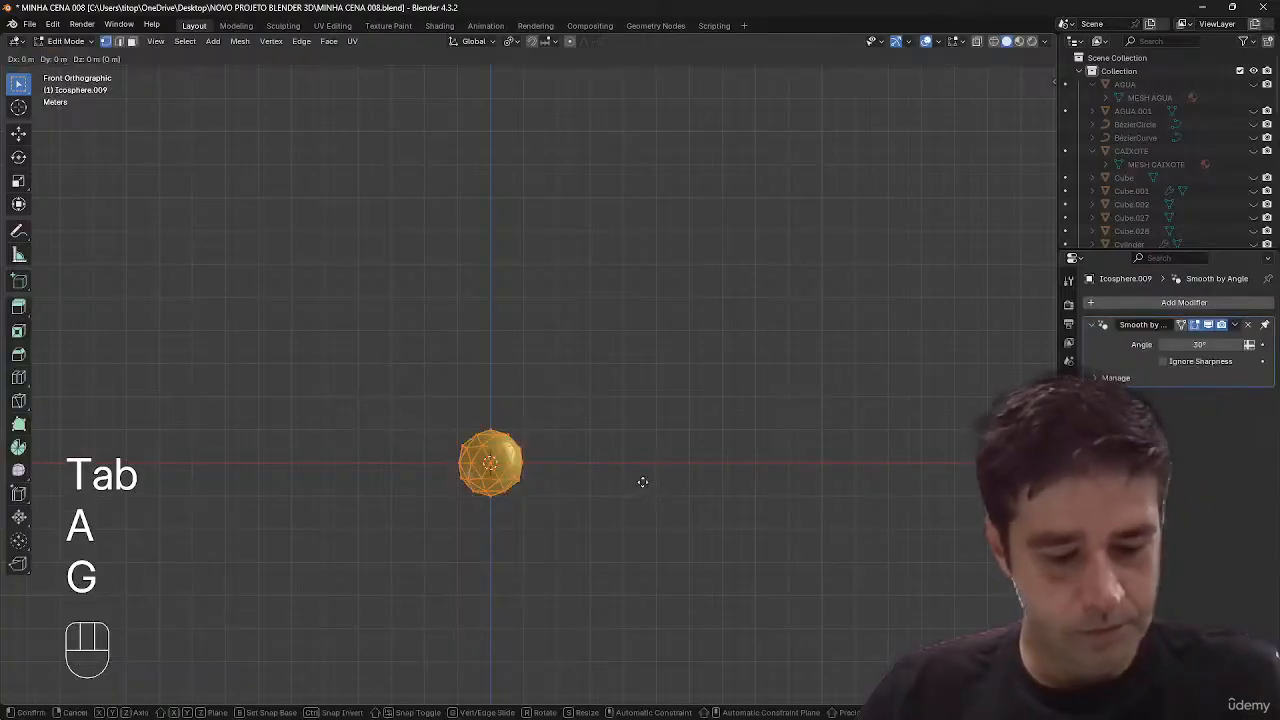
{"action": "key", "text": "z"}
{"action": "key", "text": "1"}
{"action": "key", "text": "Return"}
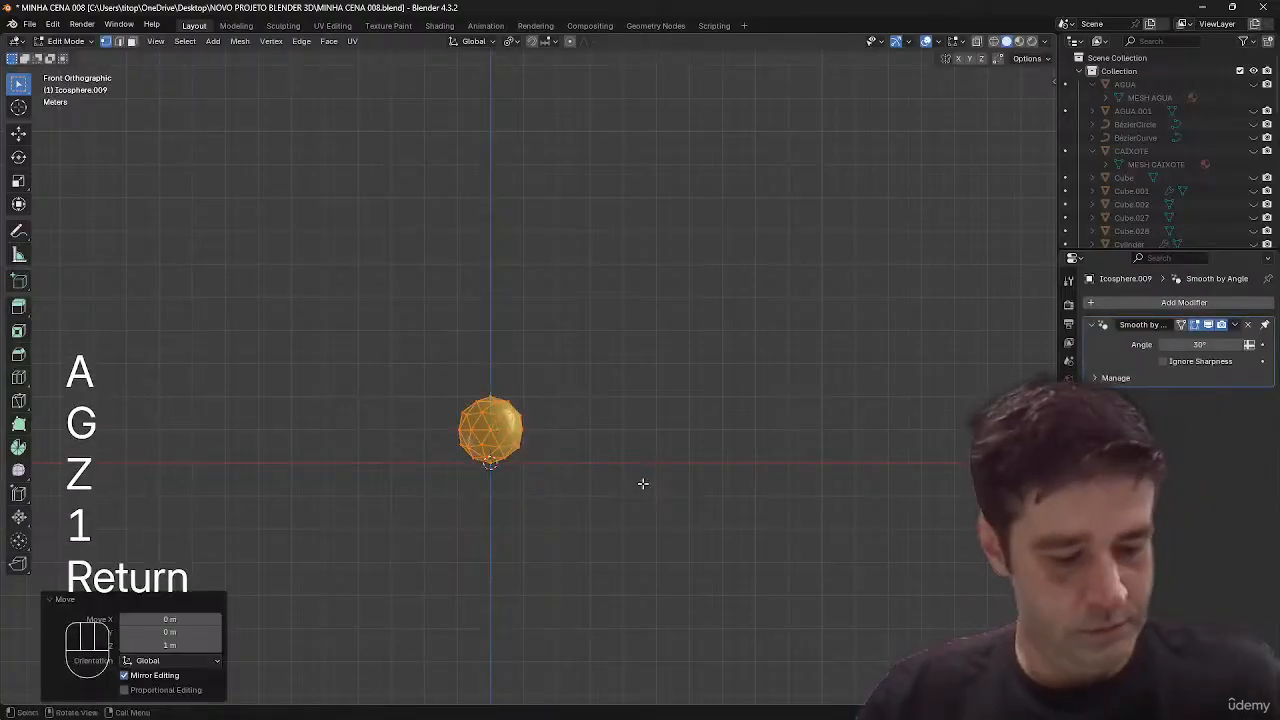
{"action": "key", "text": "KP_Decimal"}
{"action": "middle_click_drag", "start_coordinate": [743, 154], "coordinate": [697, 420], "text": "ctrl"}
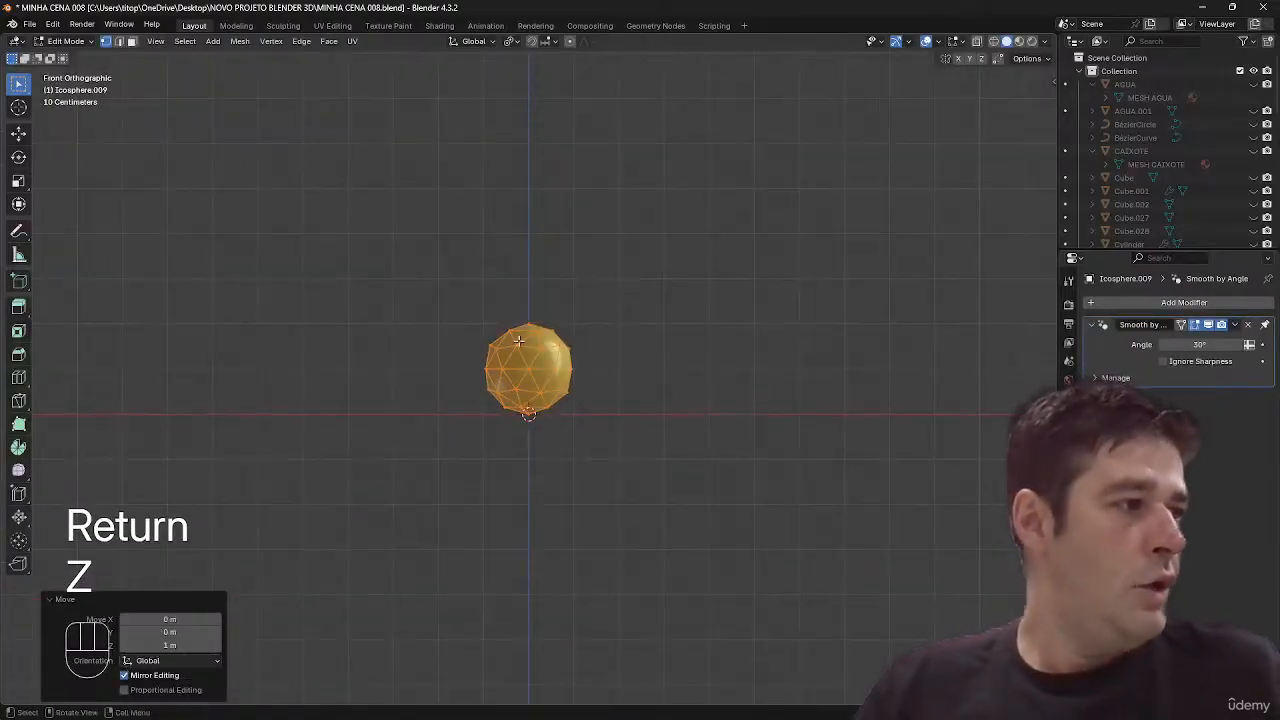
- Select the ico sphere's topmost vertex, try a free move, and turn on proportional editing
{"action": "left_click", "coordinate": [555, 320]}
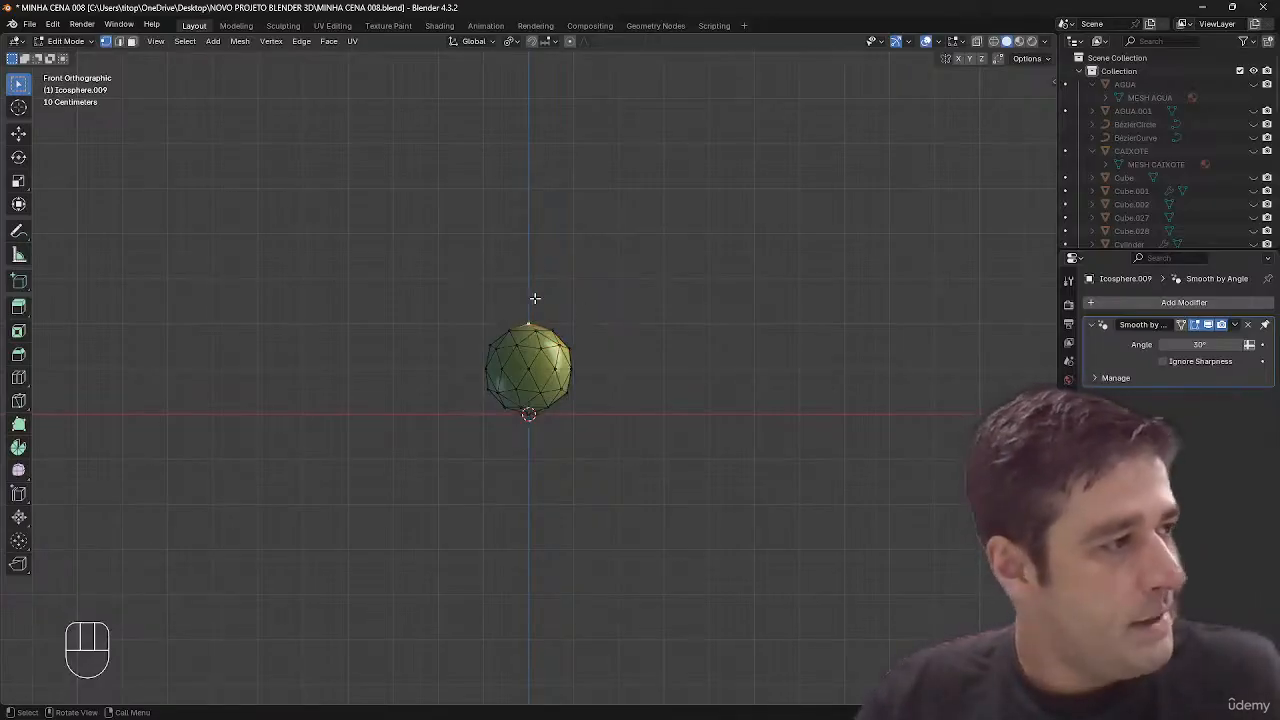
{"action": "key", "text": "g"}
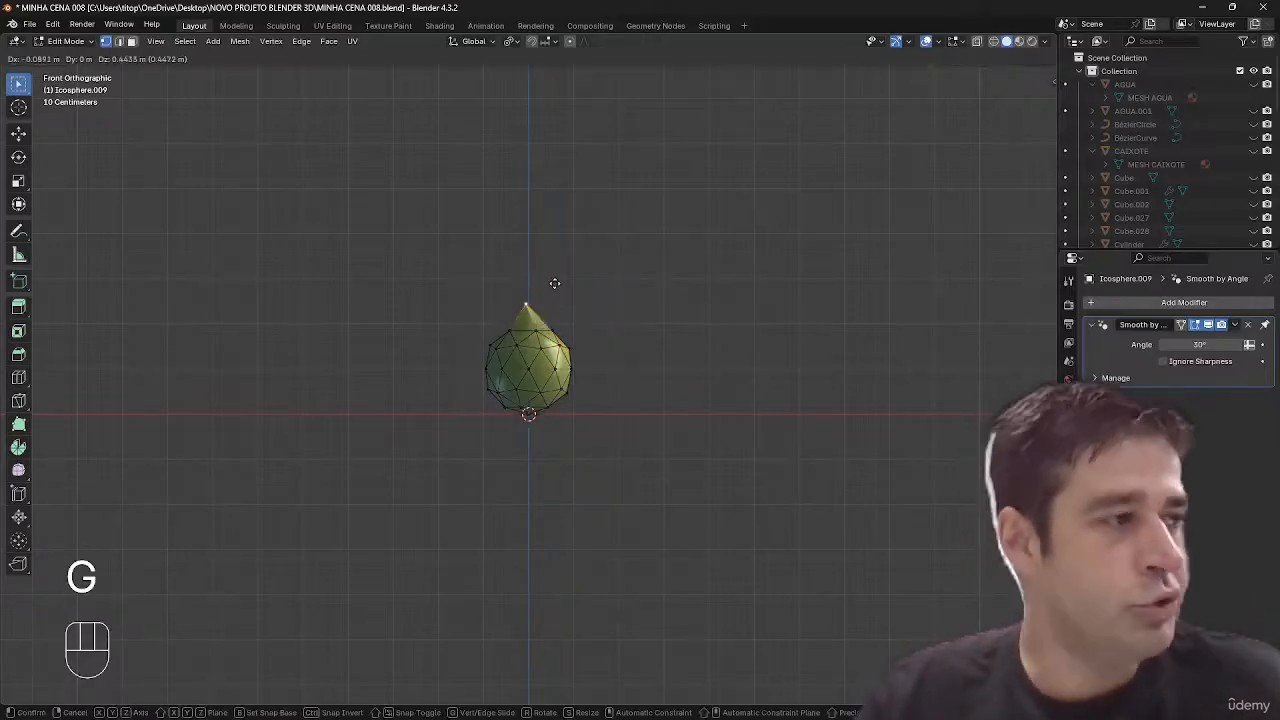
{"action": "key", "text": "Escape"}
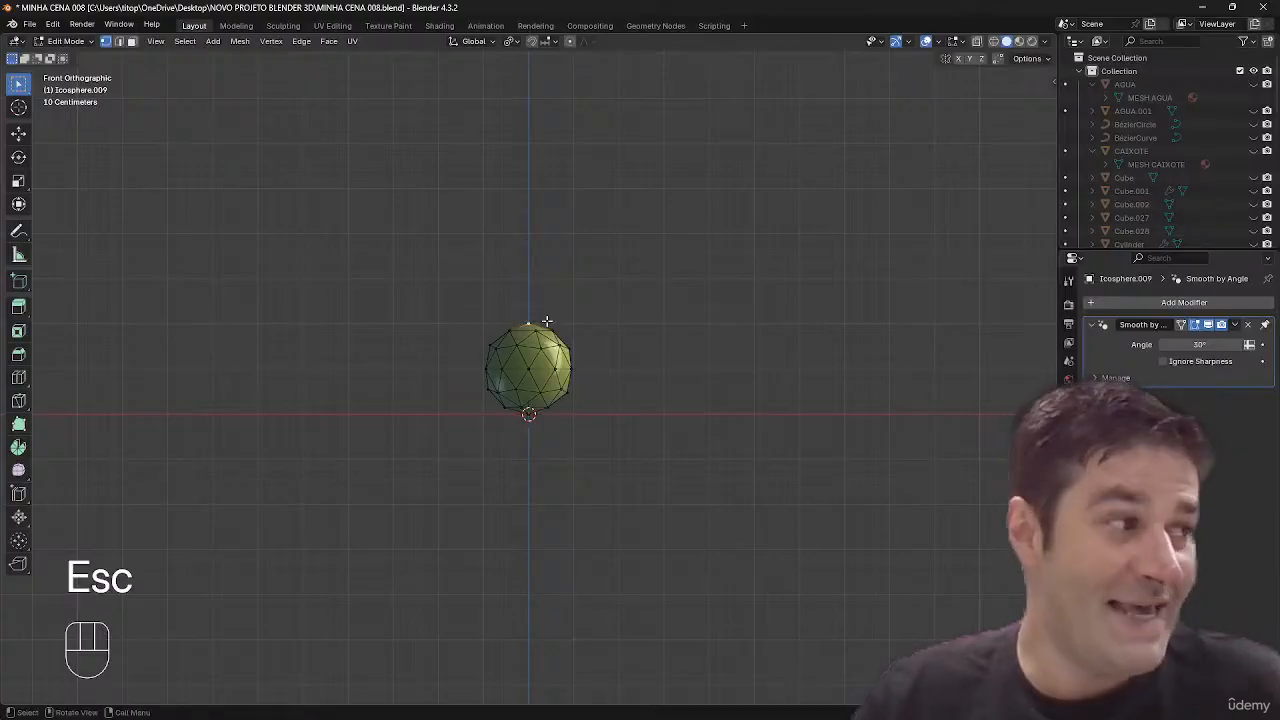
{"action": "left_click", "coordinate": [570, 43]}
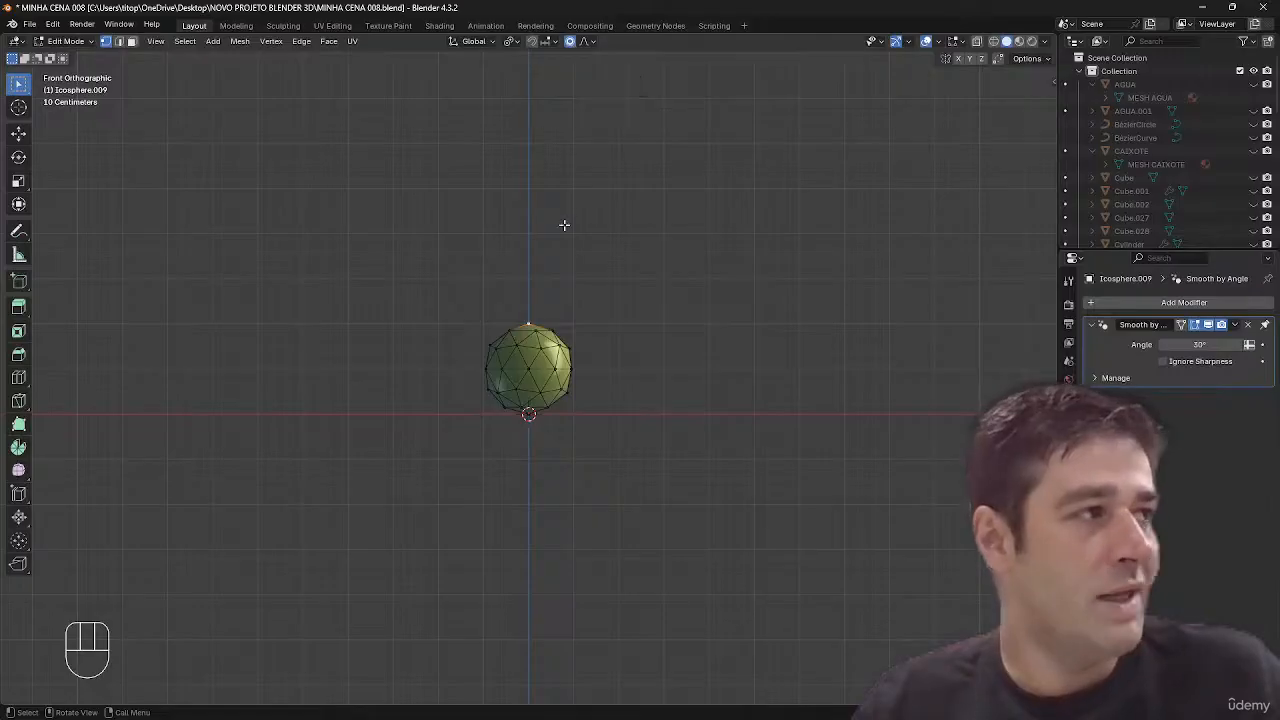
{"action": "key", "text": "o"}
{"action": "key", "text": "o"}
{"action": "key", "text": "o"}
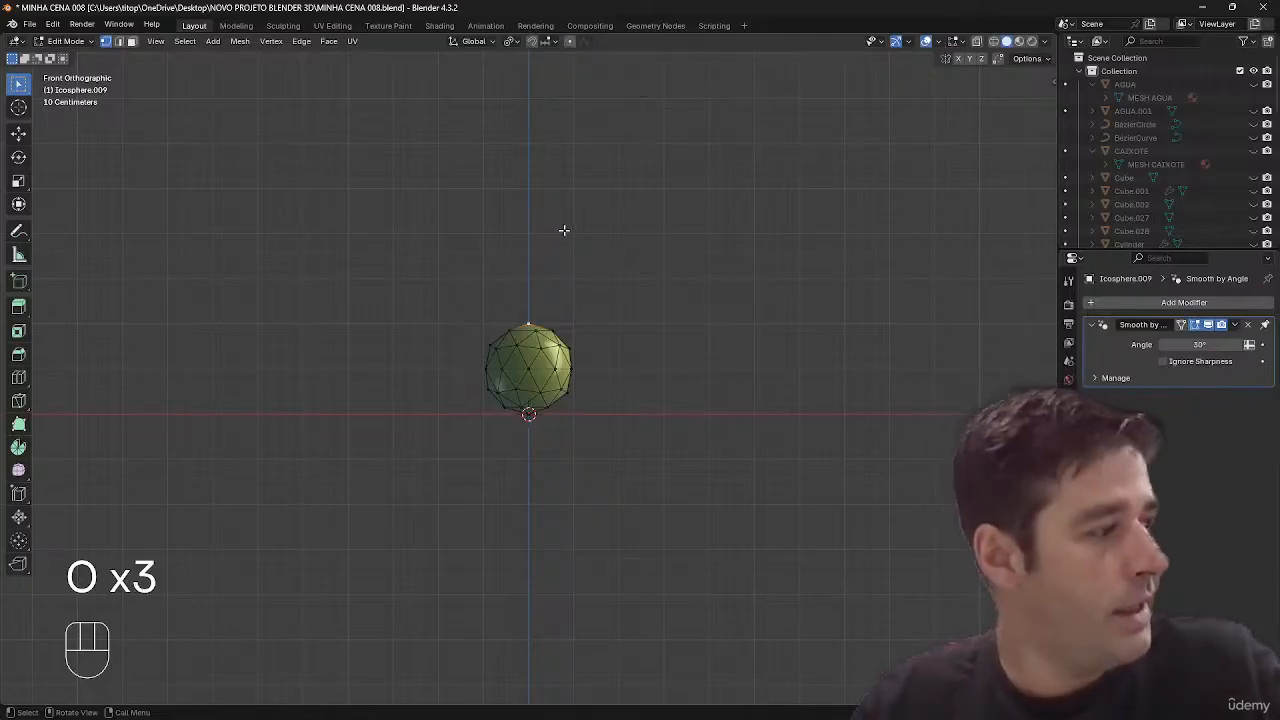
{"action": "key", "text": "o"}
{"action": "key", "text": "o"}
{"action": "key", "text": "o"}
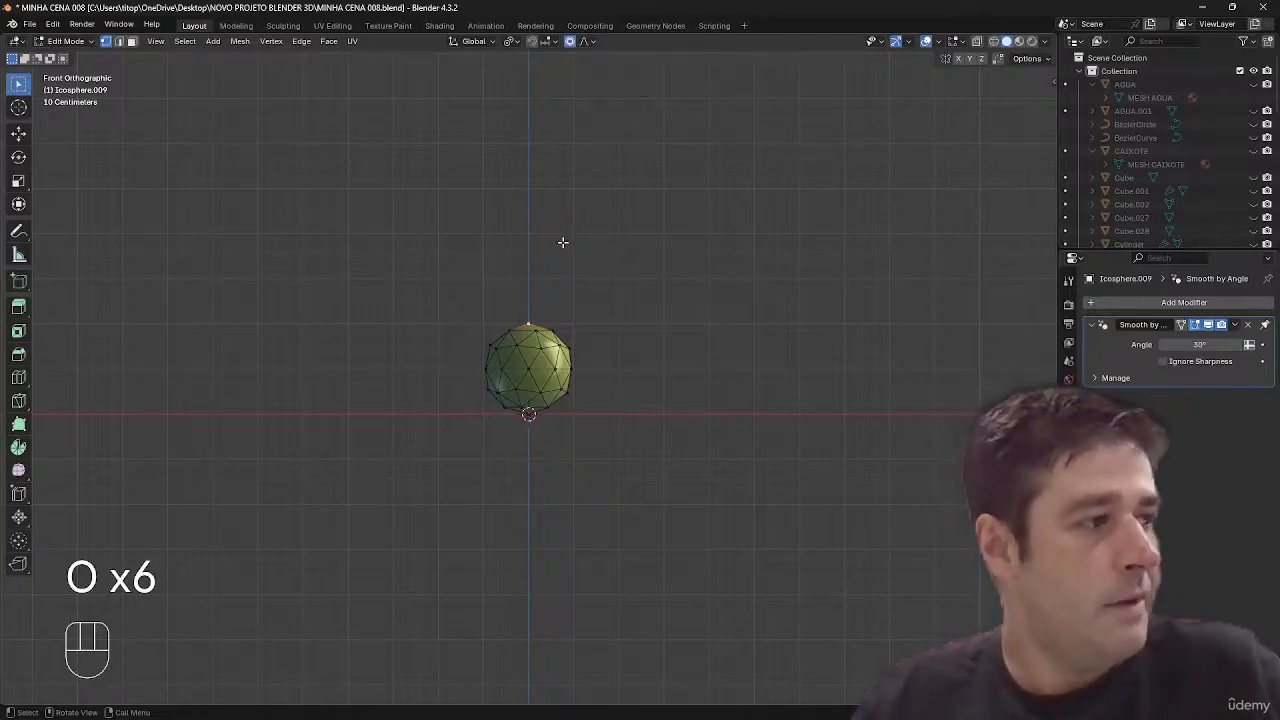
- Raise the top vertex about 0.56 m along Z with smooth proportional falloff of size 1.464 to form an egg shape
{"action": "key", "text": "g"}
{"action": "key", "text": "z"}
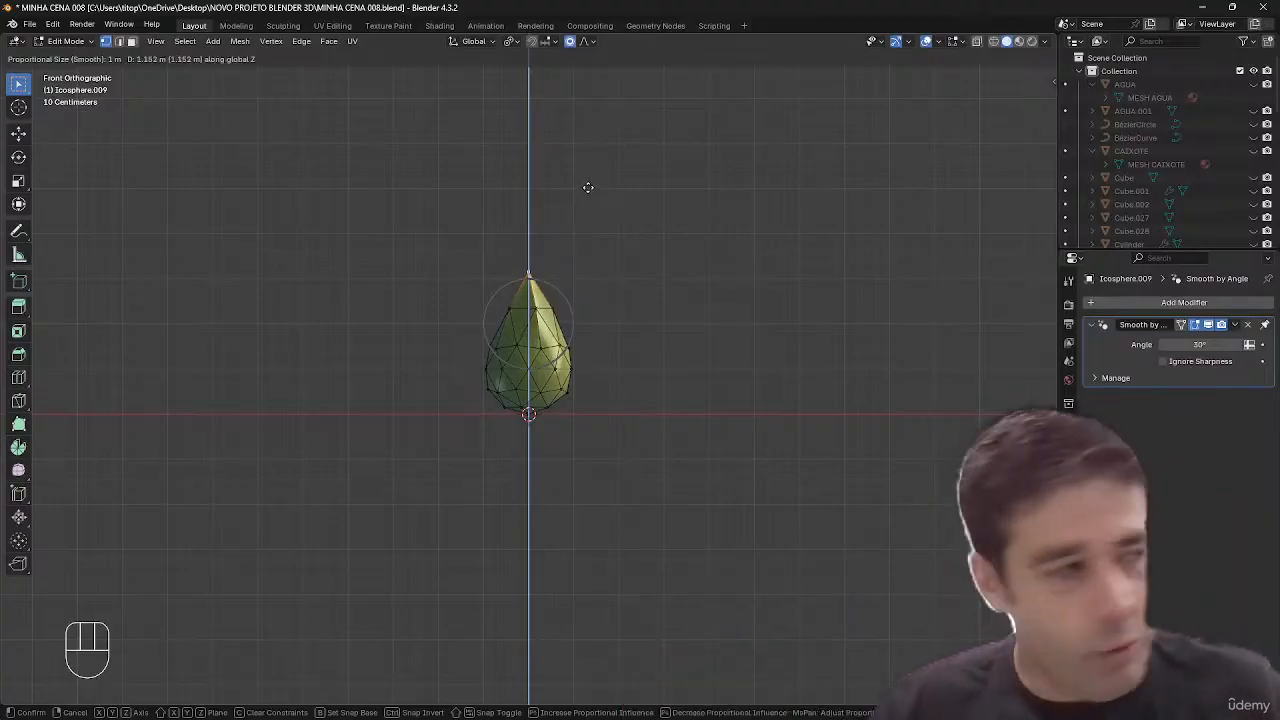
{"action": "key", "text": "Page_Up"}
{"action": "key", "text": "Page_Up"}
{"action": "key", "text": "Page_Up"}
{"action": "key", "text": "Page_Up"}
{"action": "key", "text": "Page_Up"}
{"action": "key", "text": "Page_Up"}
{"action": "key", "text": "Page_Down"}
{"action": "key", "text": "Page_Down"}
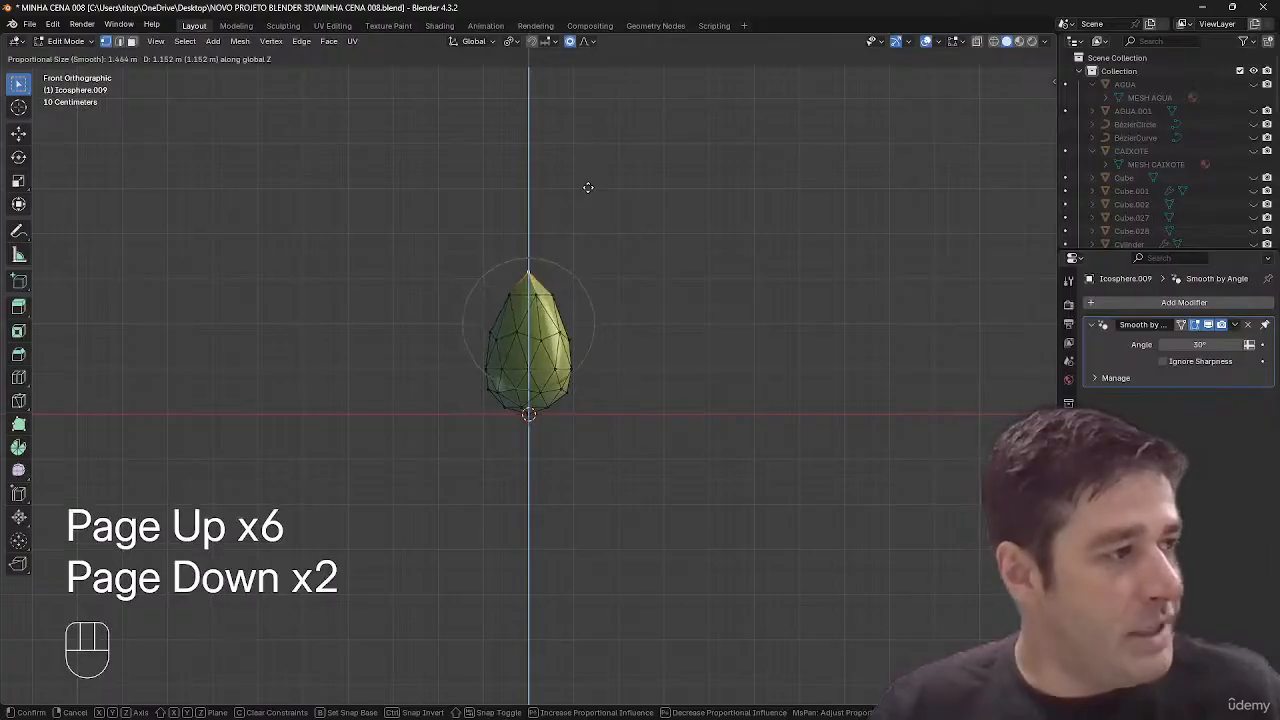
{"action": "key", "text": "Page_Up"}
{"action": "key", "text": "Page_Down"}
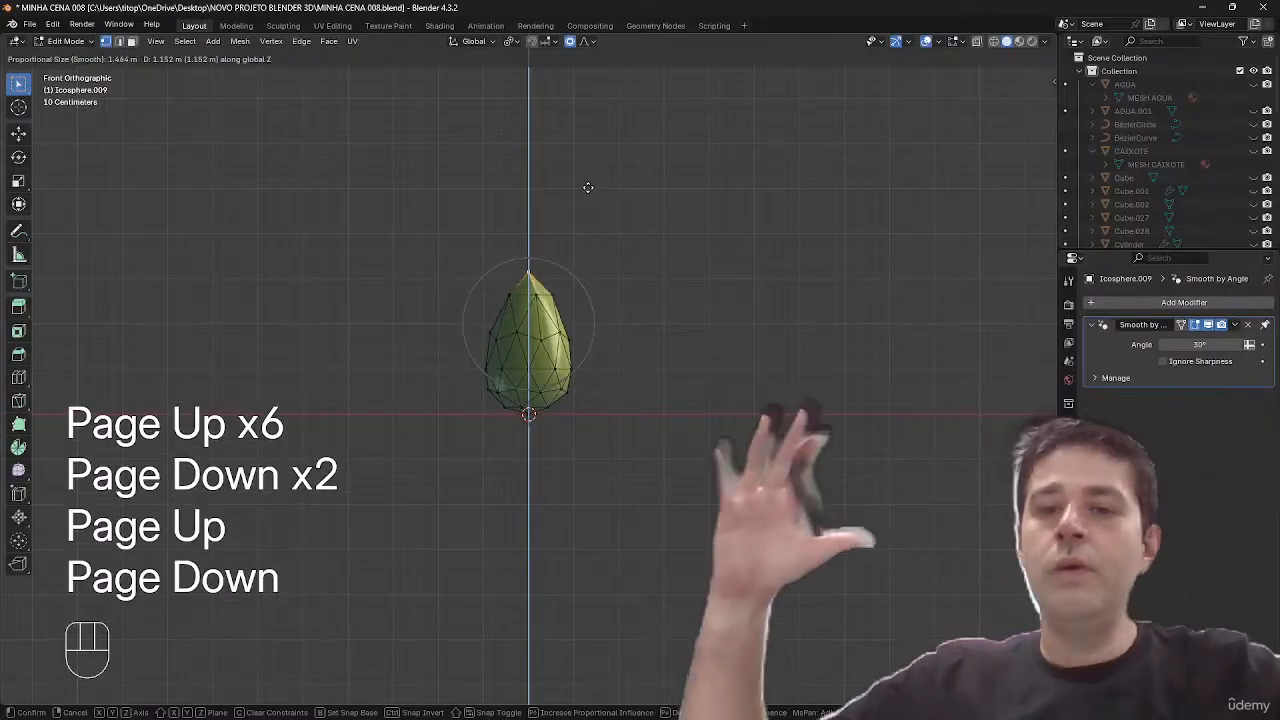
{"action": "key", "text": "Page_Down"}
{"action": "key", "text": "Page_Up"}
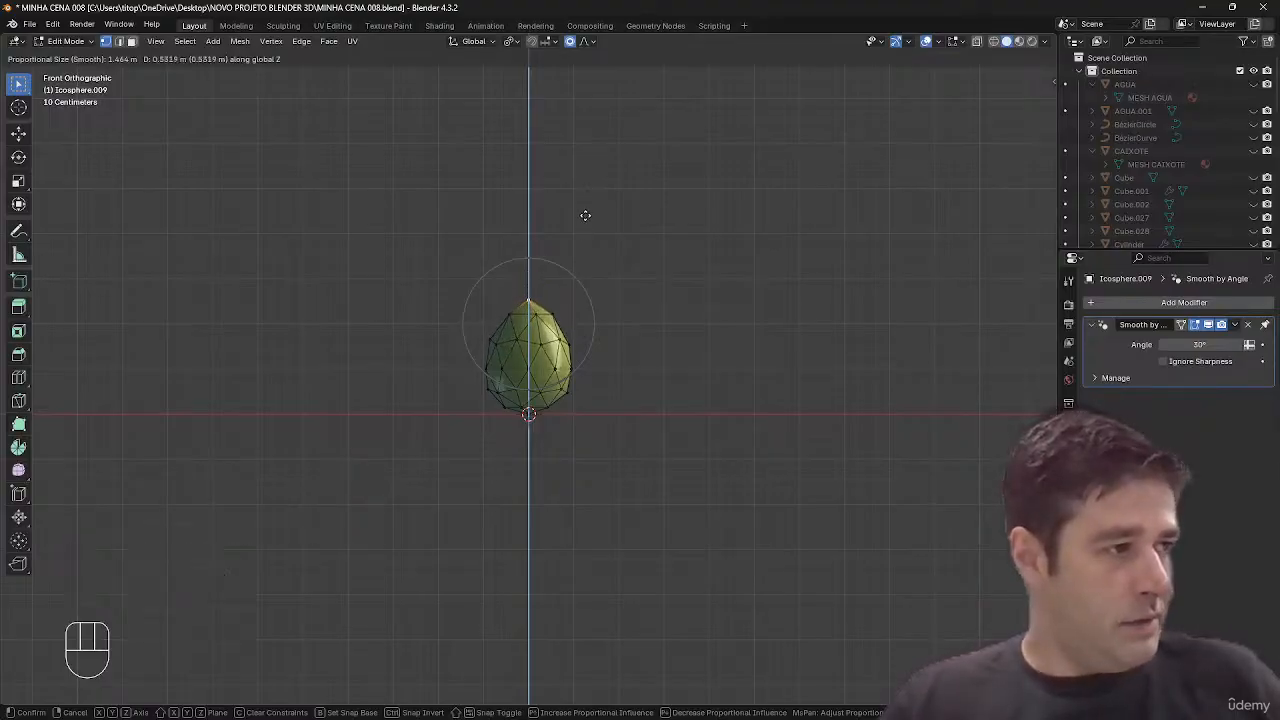
{"action": "left_click", "coordinate": [586, 214]}
{"action": "middle_click_drag", "start_coordinate": [586, 214], "coordinate": [696, 285]}
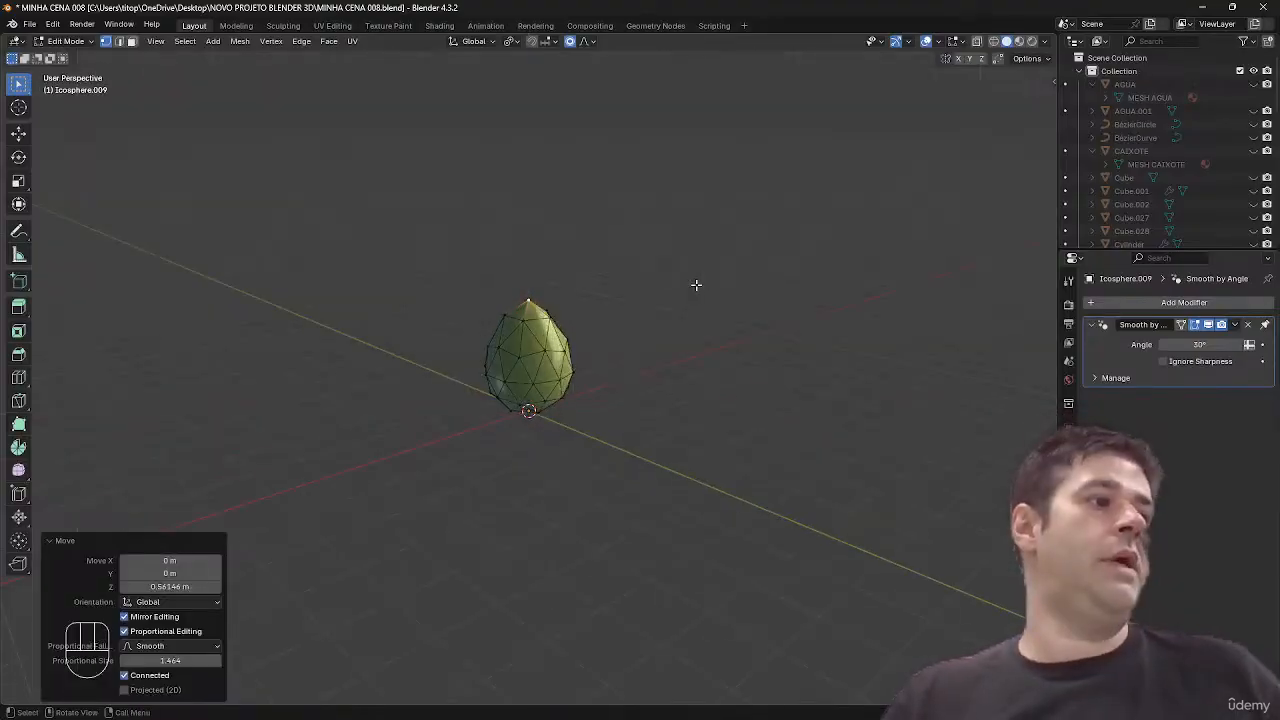
- Return to object mode, replace the egg's auto smoothing with Shade Smooth, and deselect it
{"action": "key", "text": "a"}
{"action": "key", "text": "z"}
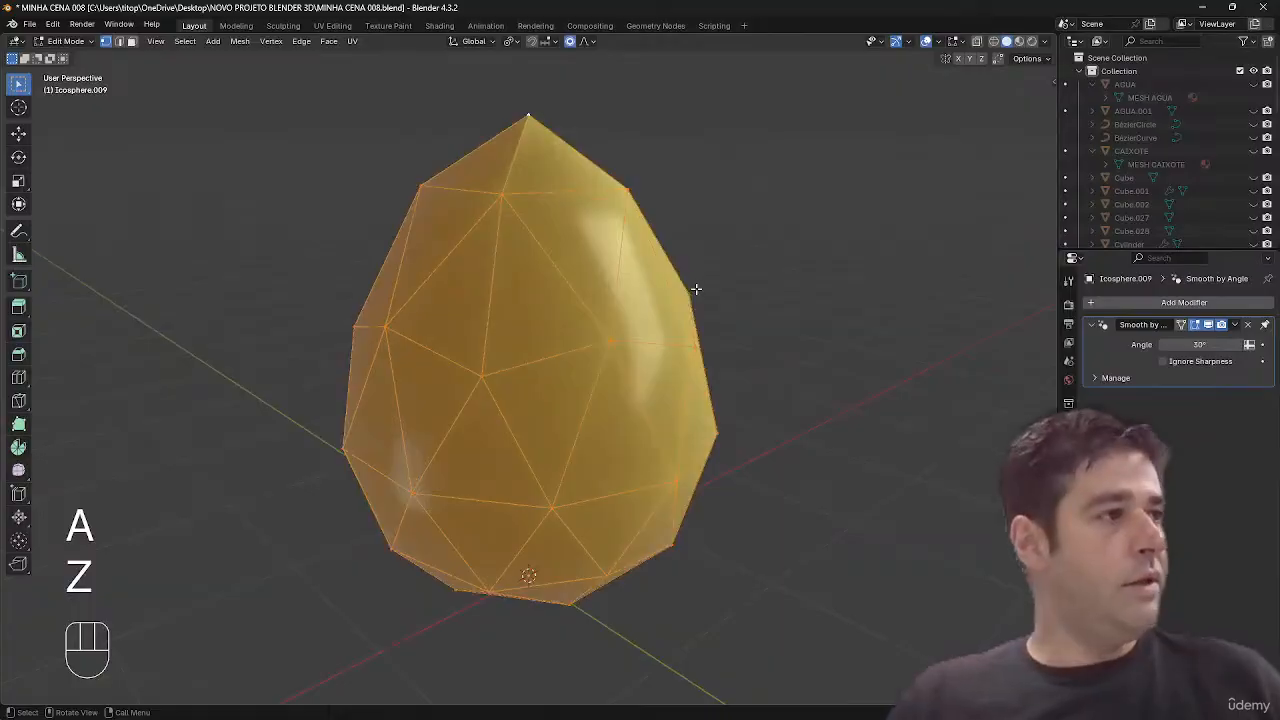
{"action": "key", "text": "Tab"}
{"action": "key", "text": "Tab"}
{"action": "key", "text": "Tab"}
{"action": "right_click", "coordinate": [632, 312]}
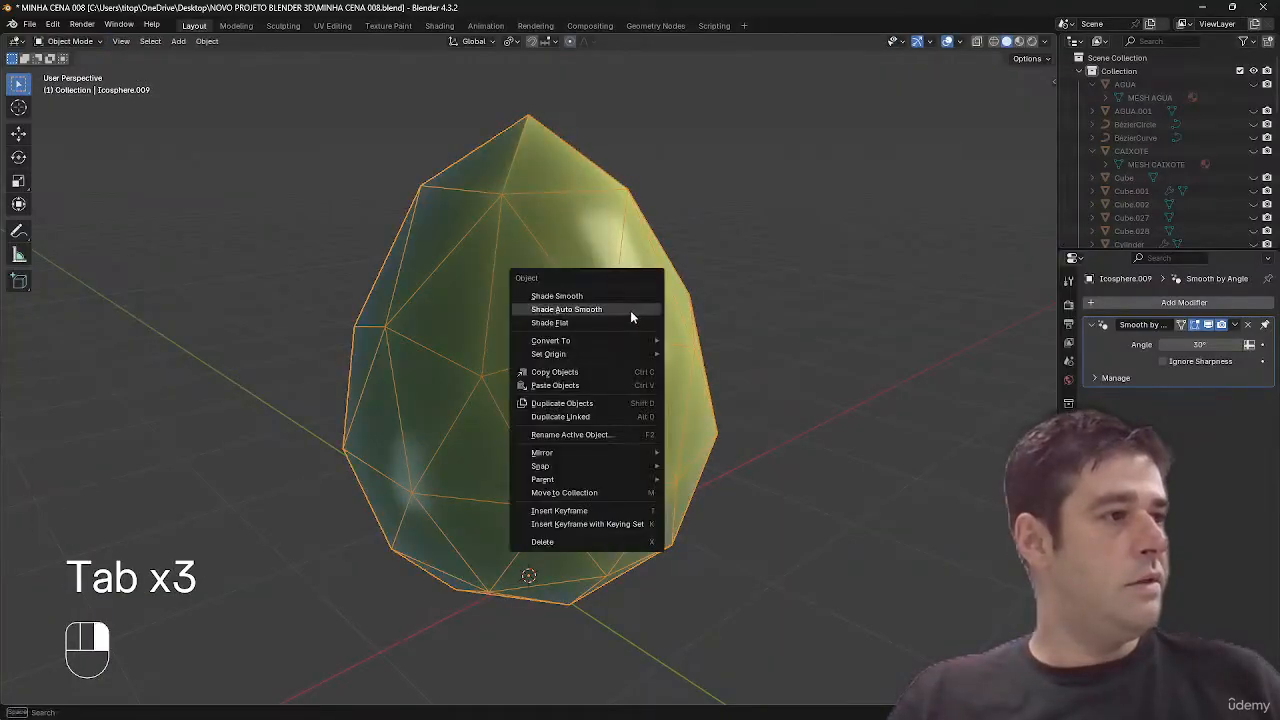
{"action": "left_click", "coordinate": [630, 297]}
{"action": "left_click", "coordinate": [744, 227]}
{"action": "middle_click_drag", "start_coordinate": [744, 227], "coordinate": [721, 390], "text": "ctrl"}
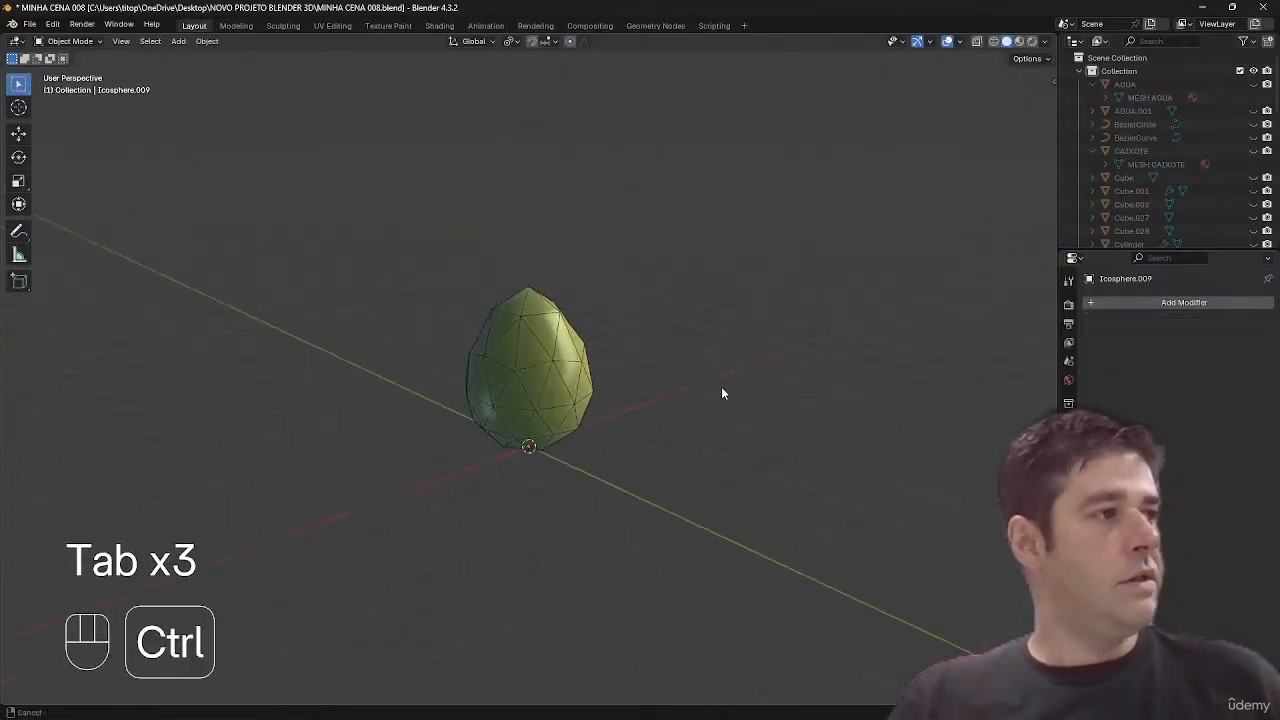
- In edit mode, turn off proportional editing and lower the egg's tip vertex slightly along Z to blunt the point
{"action": "key", "text": "Tab"}
{"action": "left_click", "coordinate": [592, 207]}
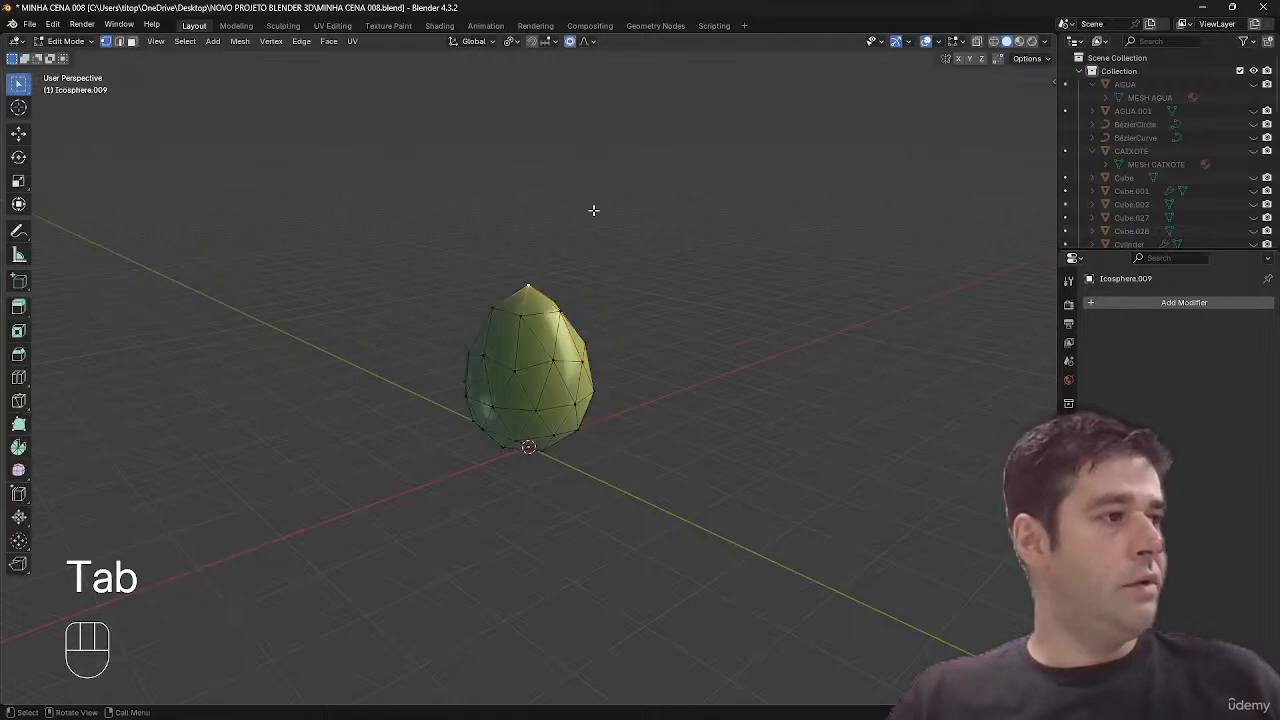
{"action": "left_click", "coordinate": [569, 41]}
{"action": "key", "text": "g"}
{"action": "key", "text": "z"}
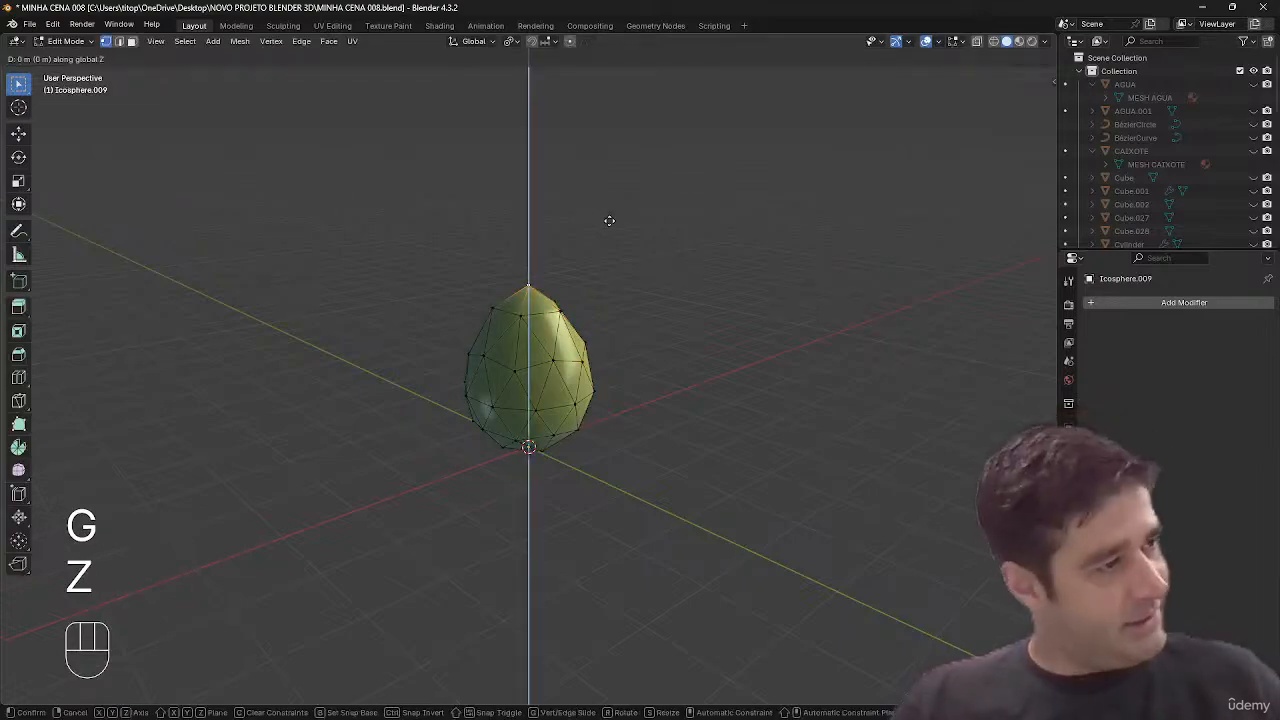
{"action": "left_click", "coordinate": [609, 226]}
{"action": "key", "text": "Tab"}
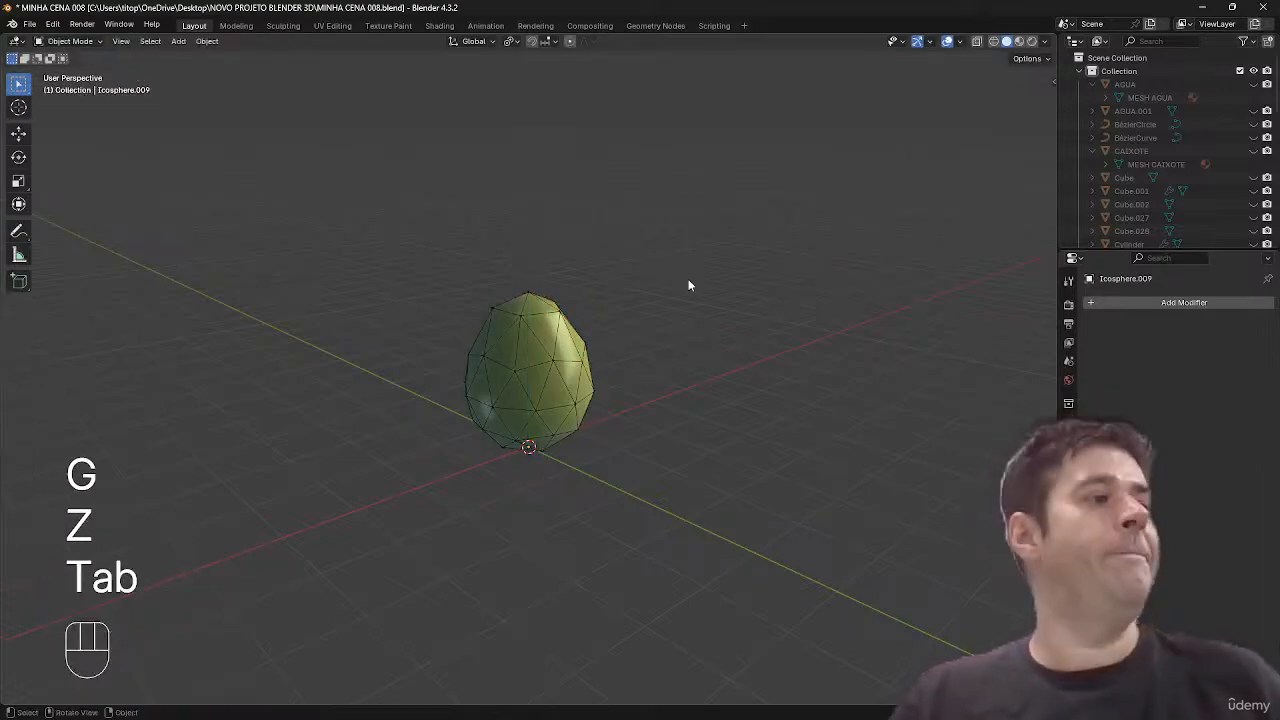
- Examine the egg's silhouette and smooth shading with the viewport overlays hidden and shown, from near and far
{"action": "middle_click_drag", "start_coordinate": [677, 273], "coordinate": [680, 451], "text": "ctrl"}
{"action": "key", "text": "shift+alt+z"}
{"action": "key", "text": "shift+alt+z"}
{"action": "key", "text": "shift+alt+z"}
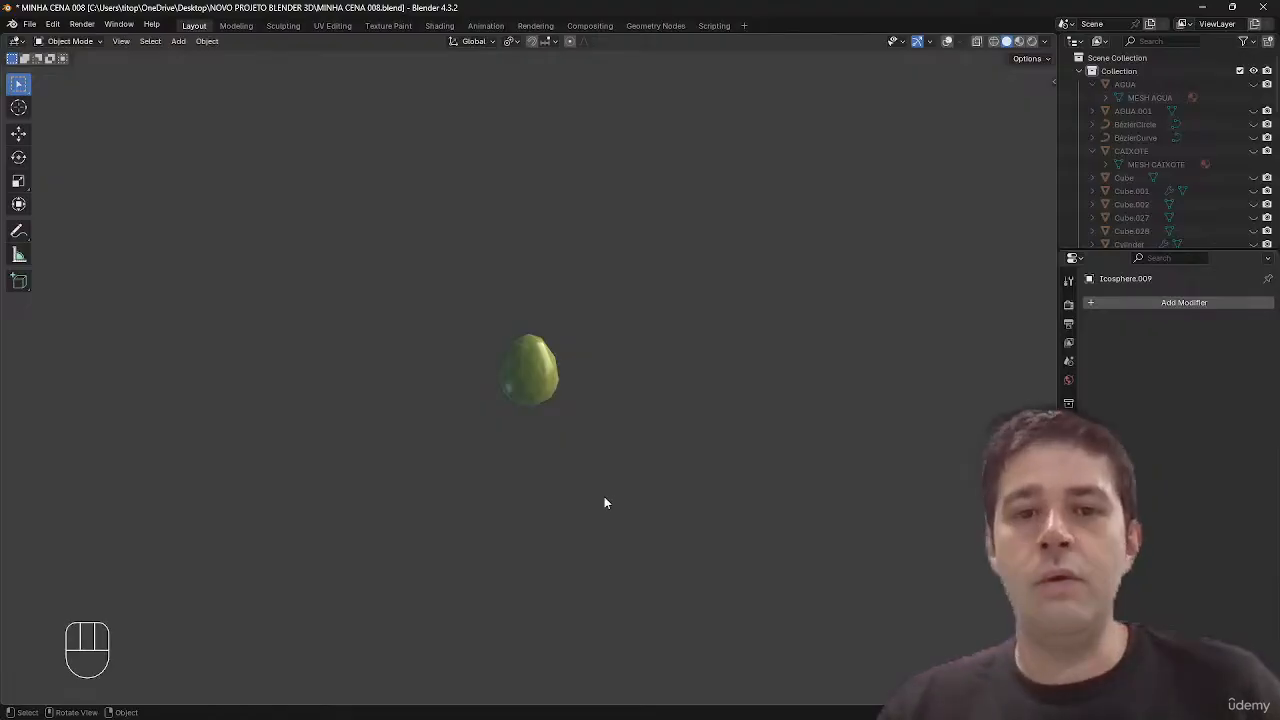
{"action": "key", "text": "shift+alt+z"}
{"action": "middle_click_drag", "start_coordinate": [642, 342], "coordinate": [657, 277], "text": "ctrl"}
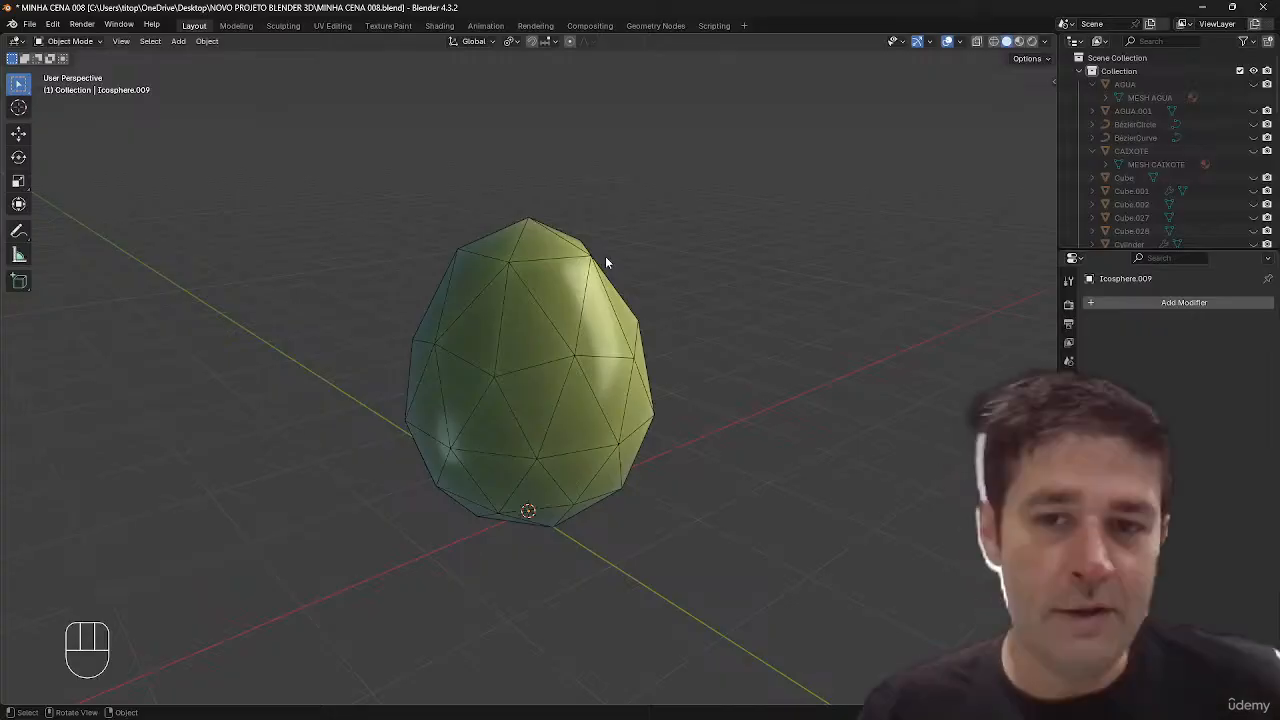
{"action": "mouse_move", "coordinate": [605, 262]}
{"action": "middle_mouse_down"}
{"action": "mouse_move", "coordinate": [630, 349]}
{"action": "mouse_move", "coordinate": [613, 340]}
{"action": "mouse_move", "coordinate": [597, 360]}
{"action": "mouse_move", "coordinate": [622, 347]}
{"action": "middle_mouse_up"}
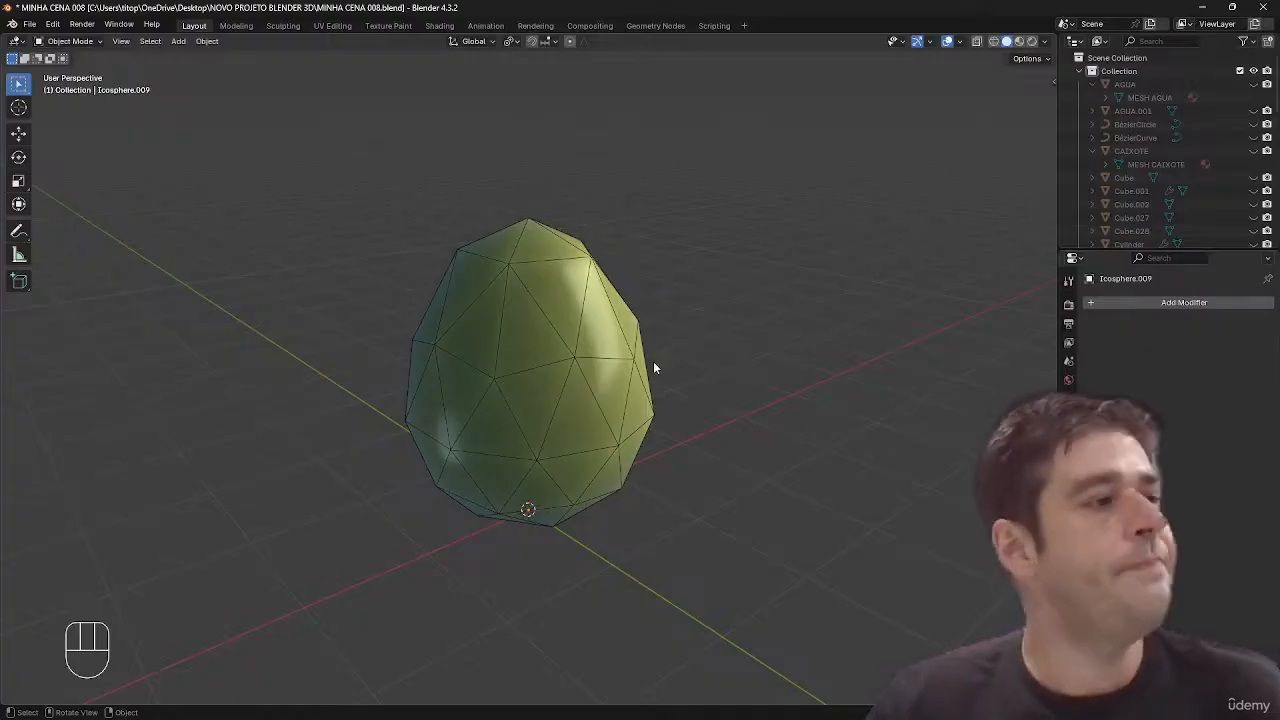
{"action": "mouse_move", "coordinate": [653, 368]}
{"action": "middle_mouse_down"}
{"action": "mouse_move", "coordinate": [666, 363]}
{"action": "mouse_move", "coordinate": [656, 368]}
{"action": "middle_mouse_up"}
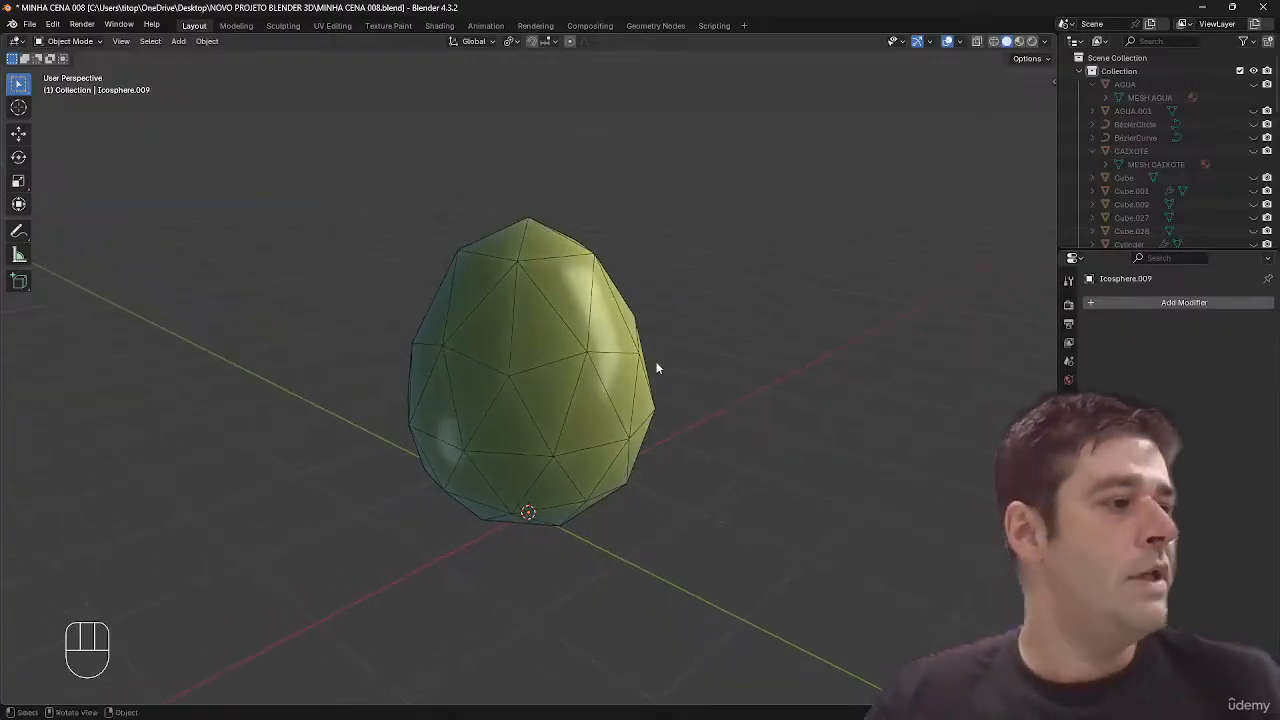
- Select the egg and scale it up uniformly by about 1.904
{"action": "left_click", "coordinate": [573, 508]}
{"action": "key", "text": "s"}
{"action": "left_click", "coordinate": [615, 505]}
{"action": "scroll", "coordinate": [565, 653], "scroll_direction": "down", "scroll_amount": 3}
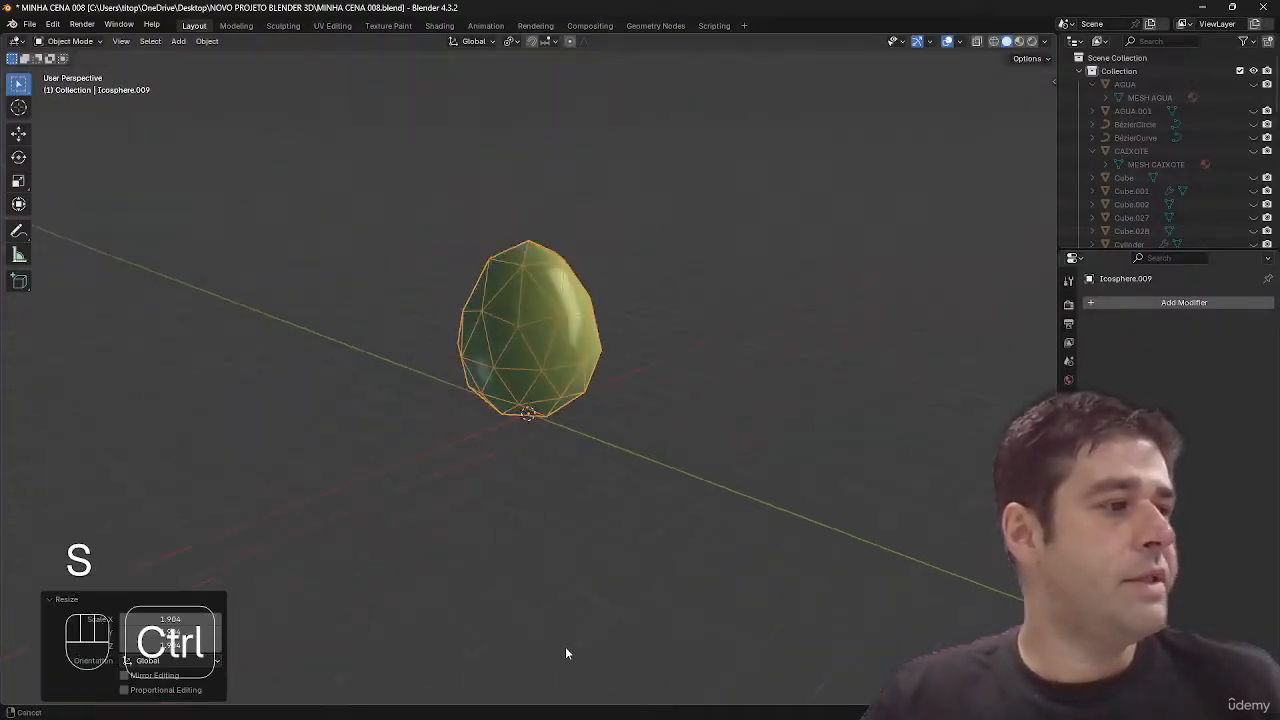
- Unhide all scene objects and scale the egg down uniformly by about 0.448 to suit the surrounding props
{"action": "key", "text": "alt+h"}
{"action": "left_click", "coordinate": [547, 370]}
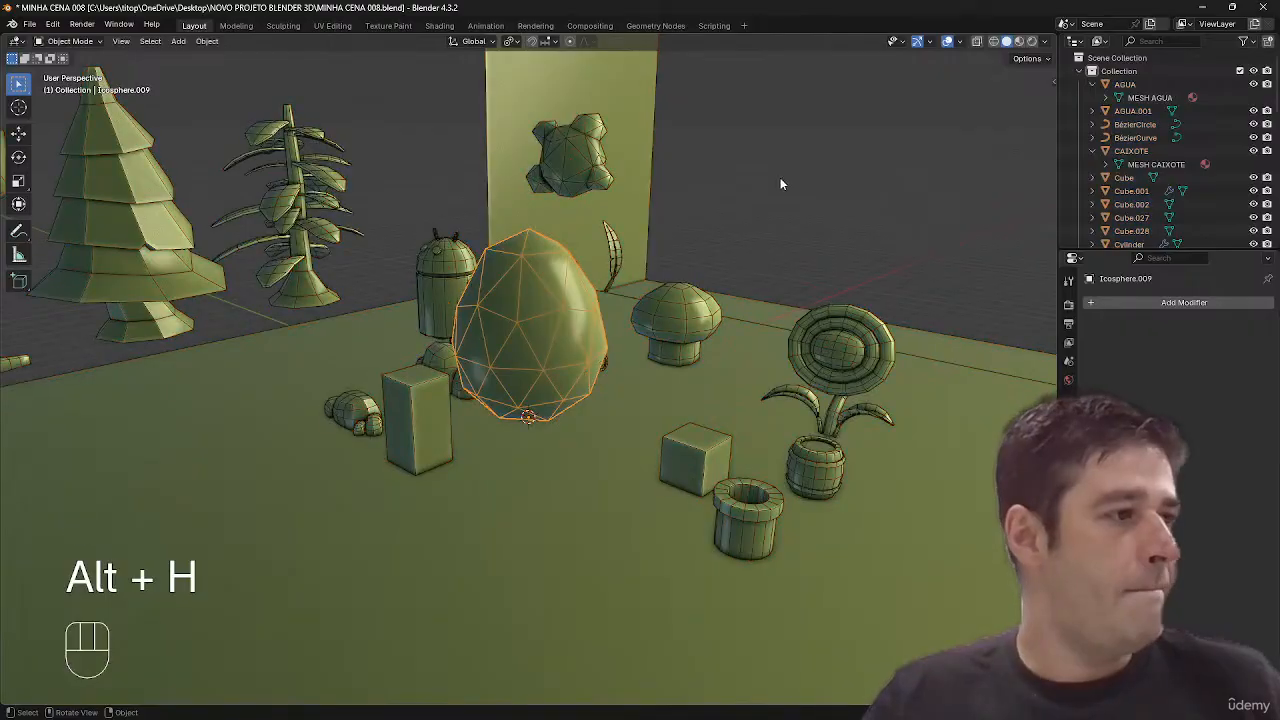
{"action": "key", "text": "s"}
{"action": "left_click", "coordinate": [614, 346]}
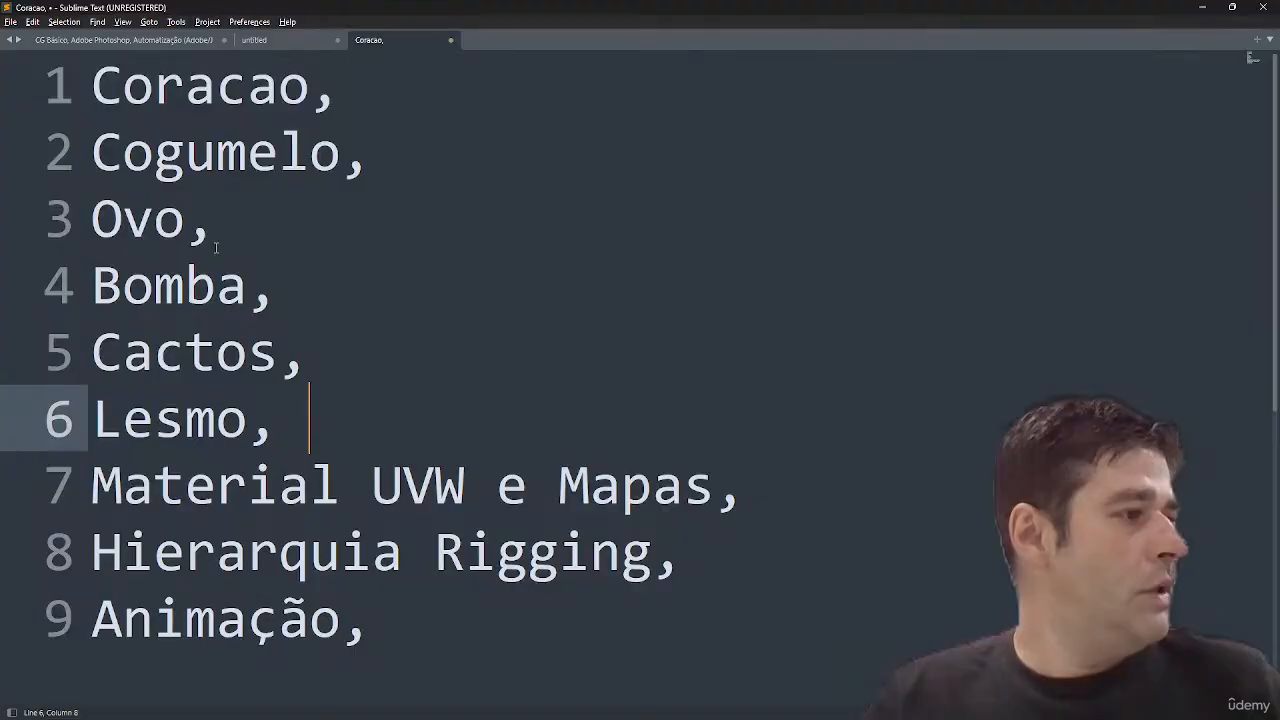
- Consult the model list in Sublime Text, then deselect the egg in Blender and hide every scene object
{"action": "left_click_drag", "start_coordinate": [312, 364], "coordinate": [91, 360]}
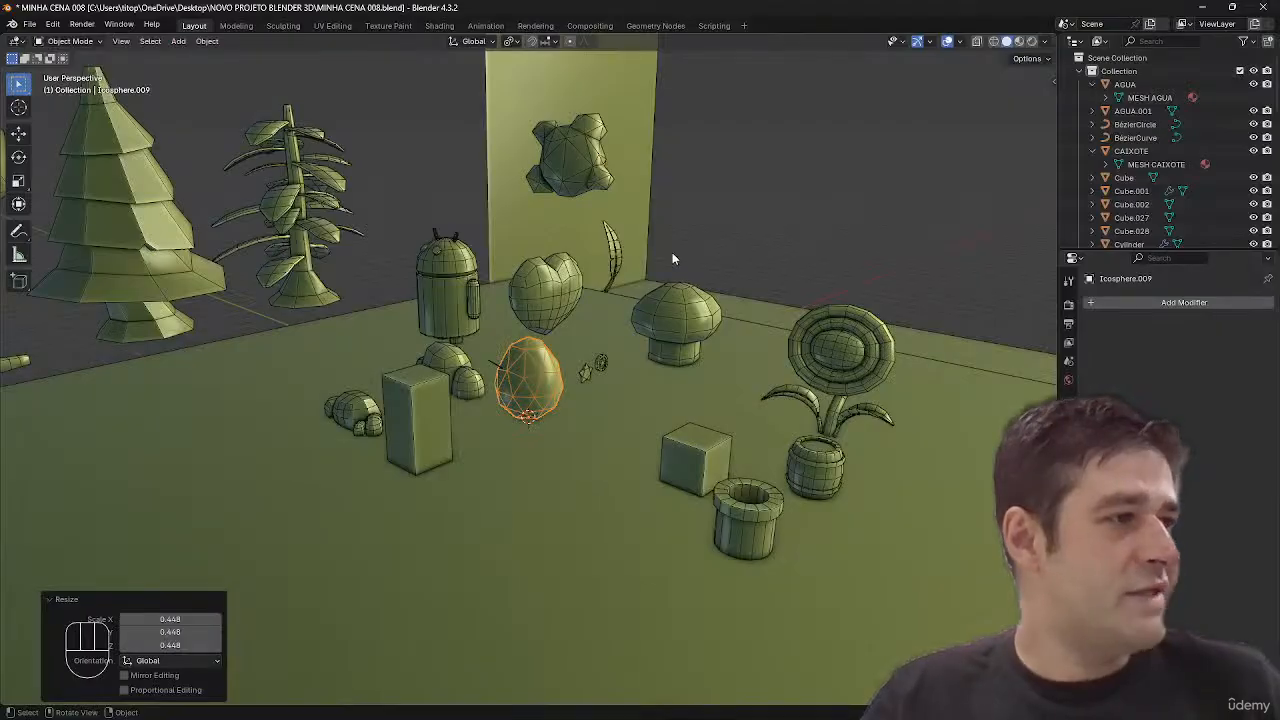
{"action": "left_click", "coordinate": [678, 262], "text": "shift"}
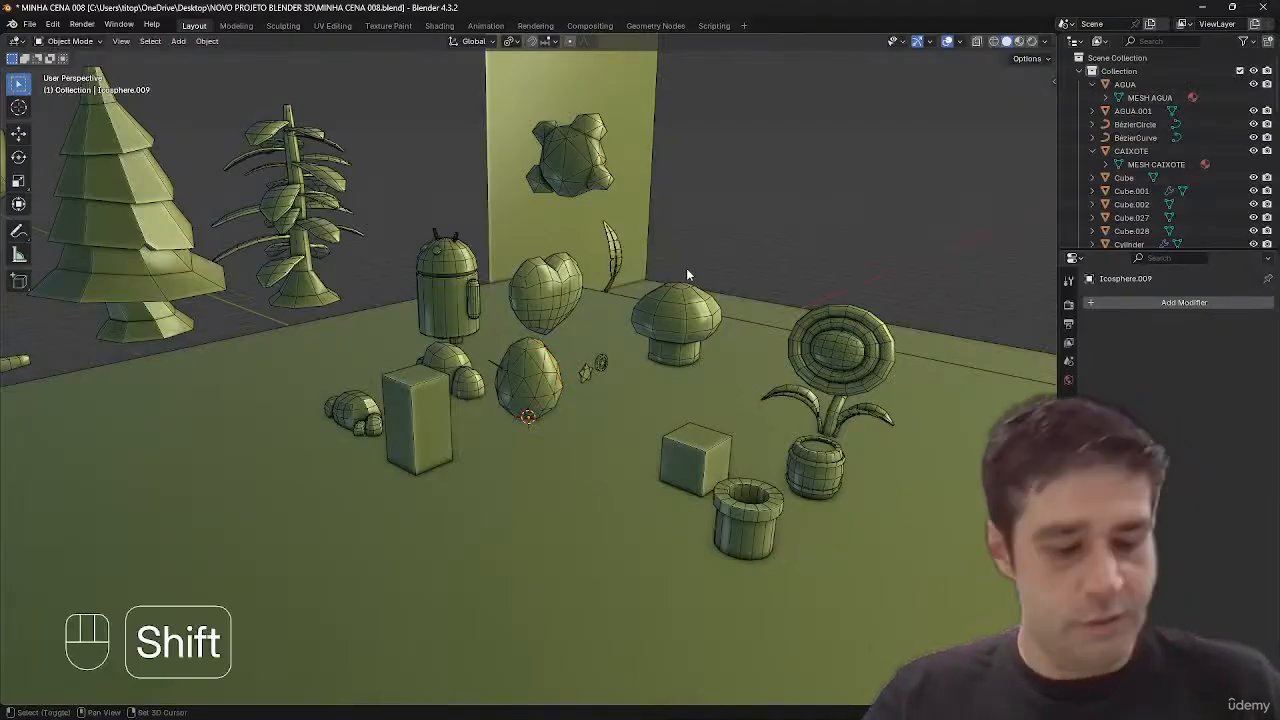
{"action": "key", "text": "shift+h"}
- Add an ico sphere with 2 subdivisions and a 1 m radius at the origin and apply Shade Smooth
{"action": "key", "text": "shift+a"}
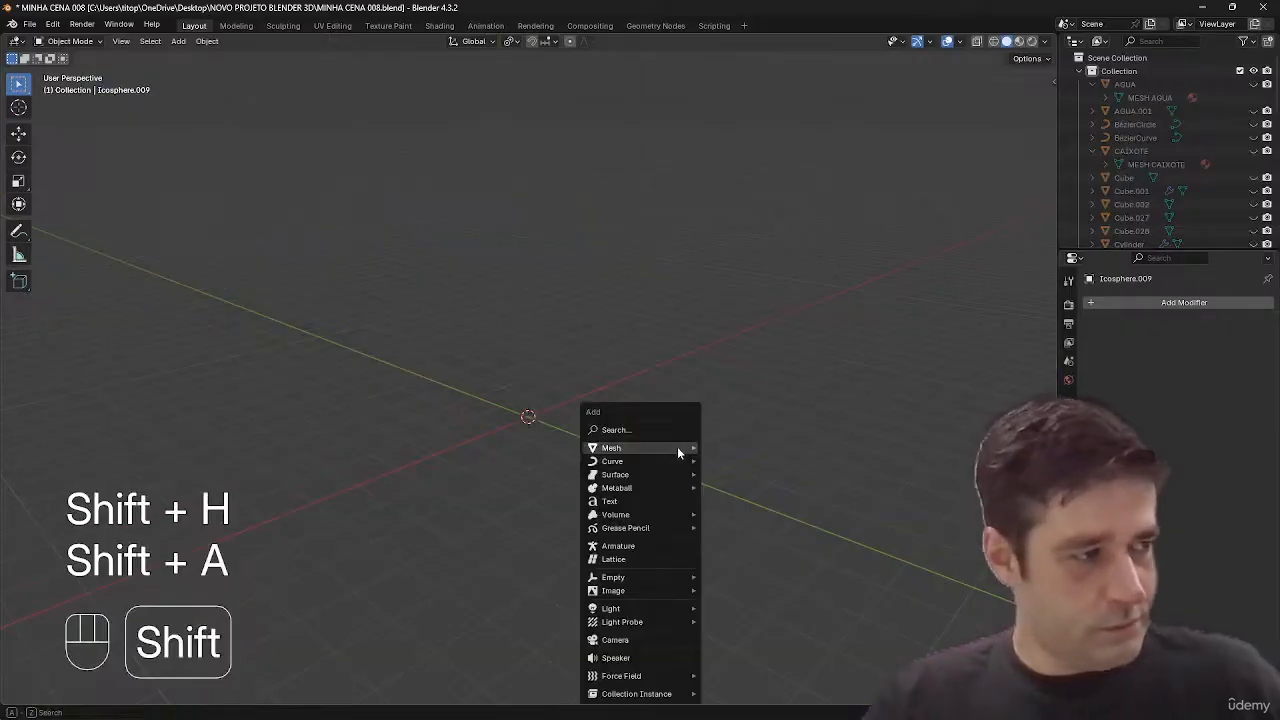
{"action": "mouse_move", "coordinate": [677, 447]}
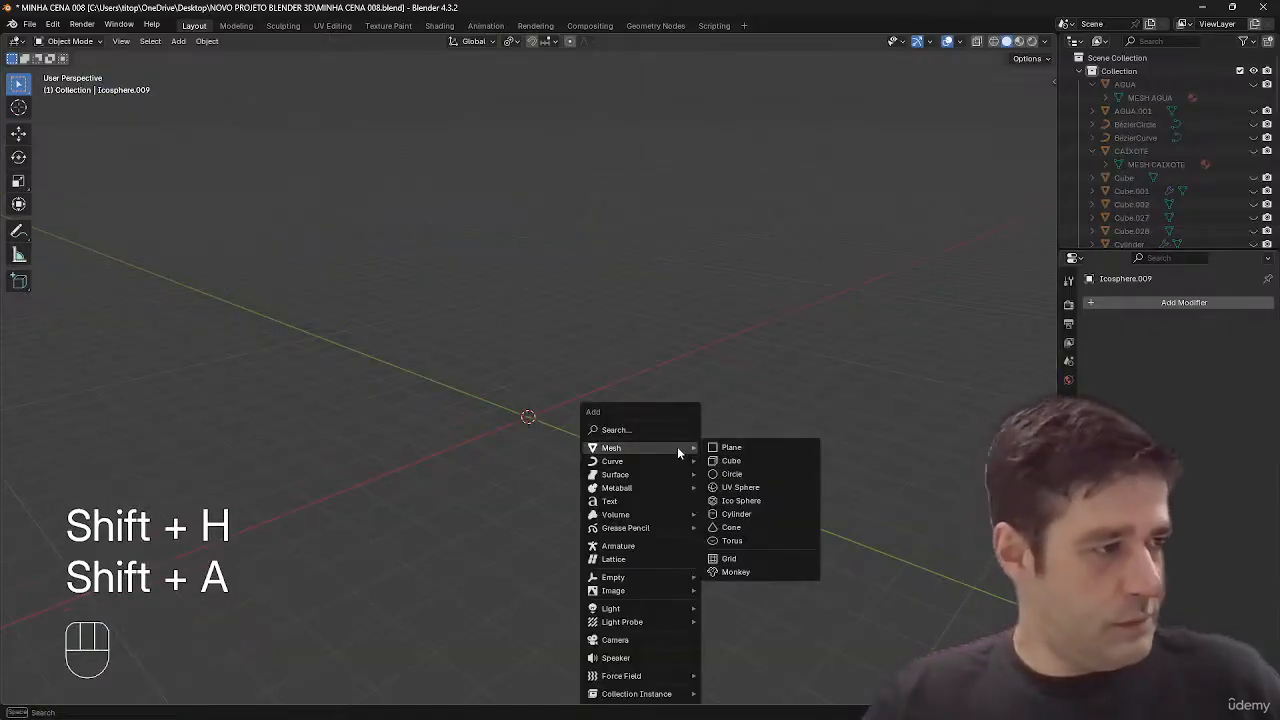
{"action": "left_click", "coordinate": [757, 500]}
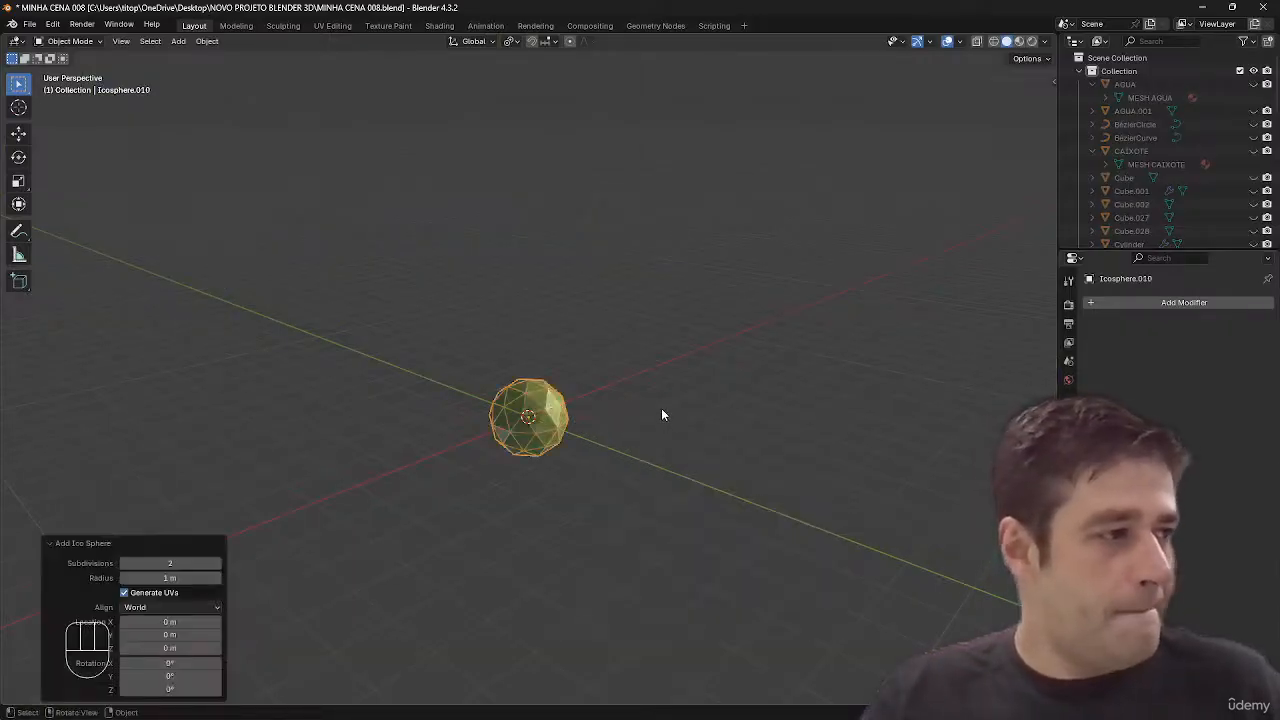
{"action": "key", "text": "KP_Decimal"}
{"action": "right_click", "coordinate": [705, 376]}
{"action": "left_click", "coordinate": [704, 377]}
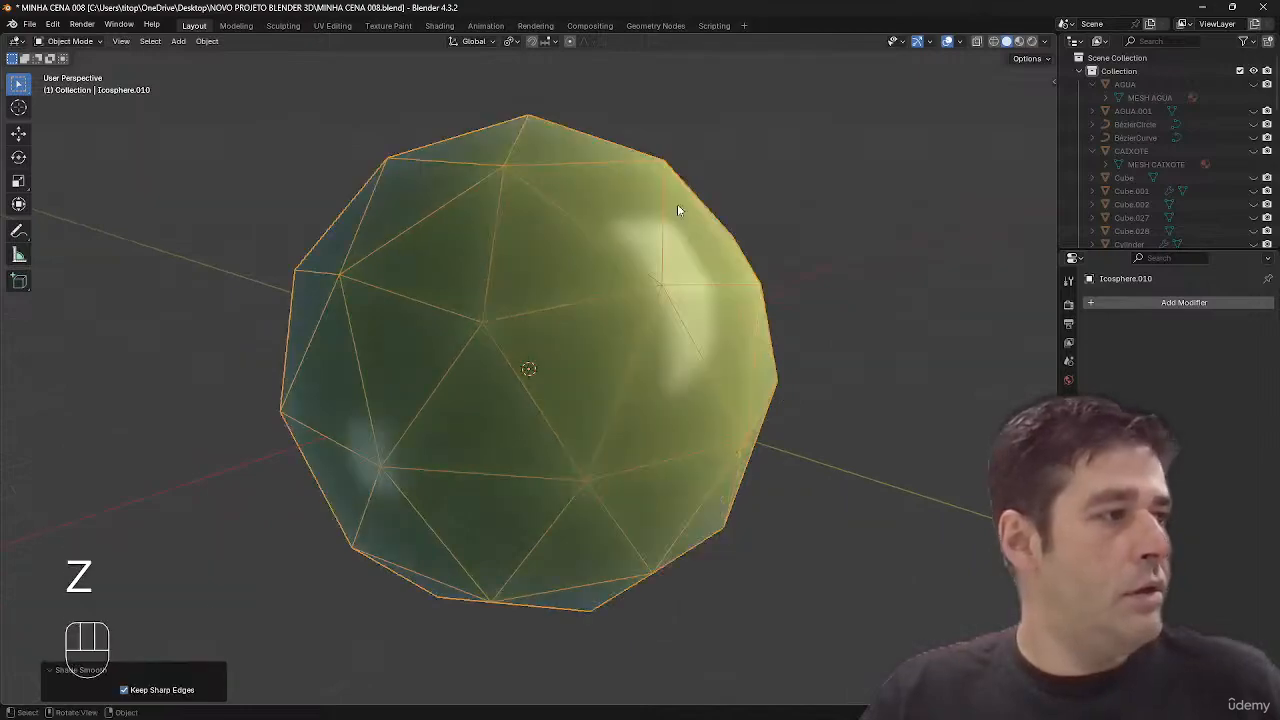
{"action": "middle_click_drag", "start_coordinate": [677, 206], "coordinate": [638, 385], "text": "ctrl"}
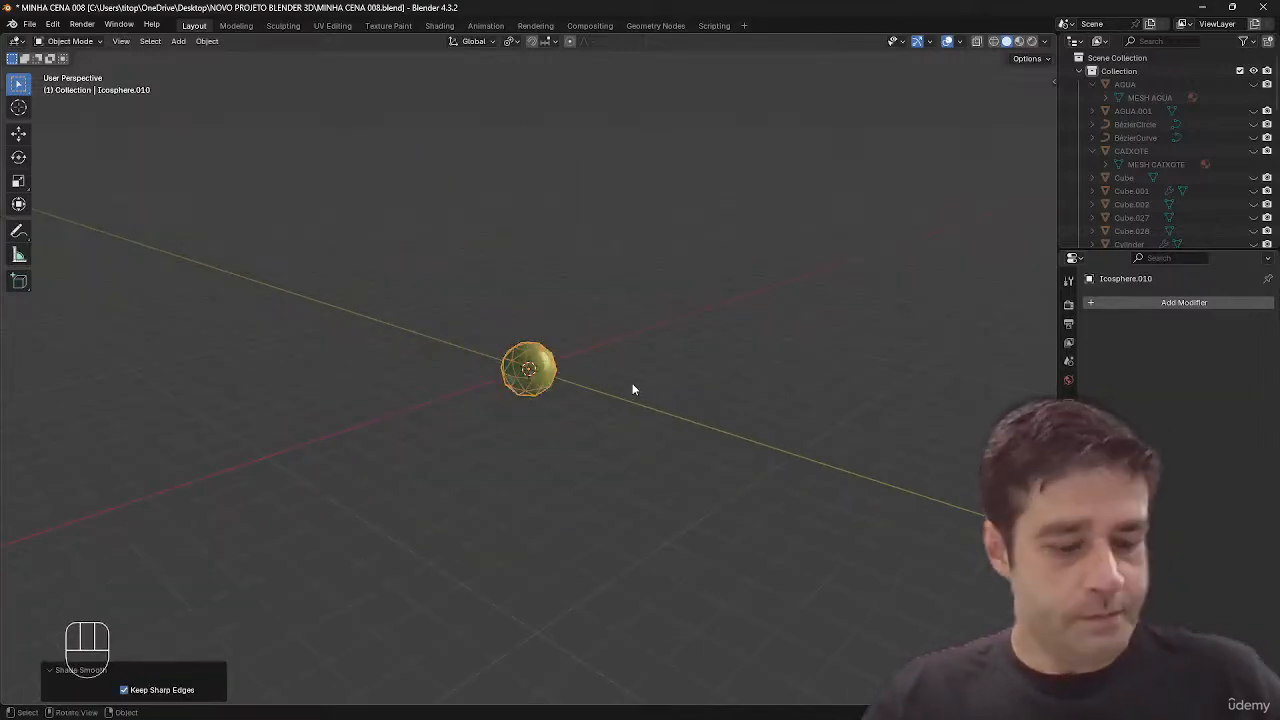
- Add a 12-vertex cylinder with a 1 m radius and 2 m depth at the origin and enter edit mode
{"action": "key", "text": "shift+a"}
{"action": "mouse_move", "coordinate": [633, 383]}
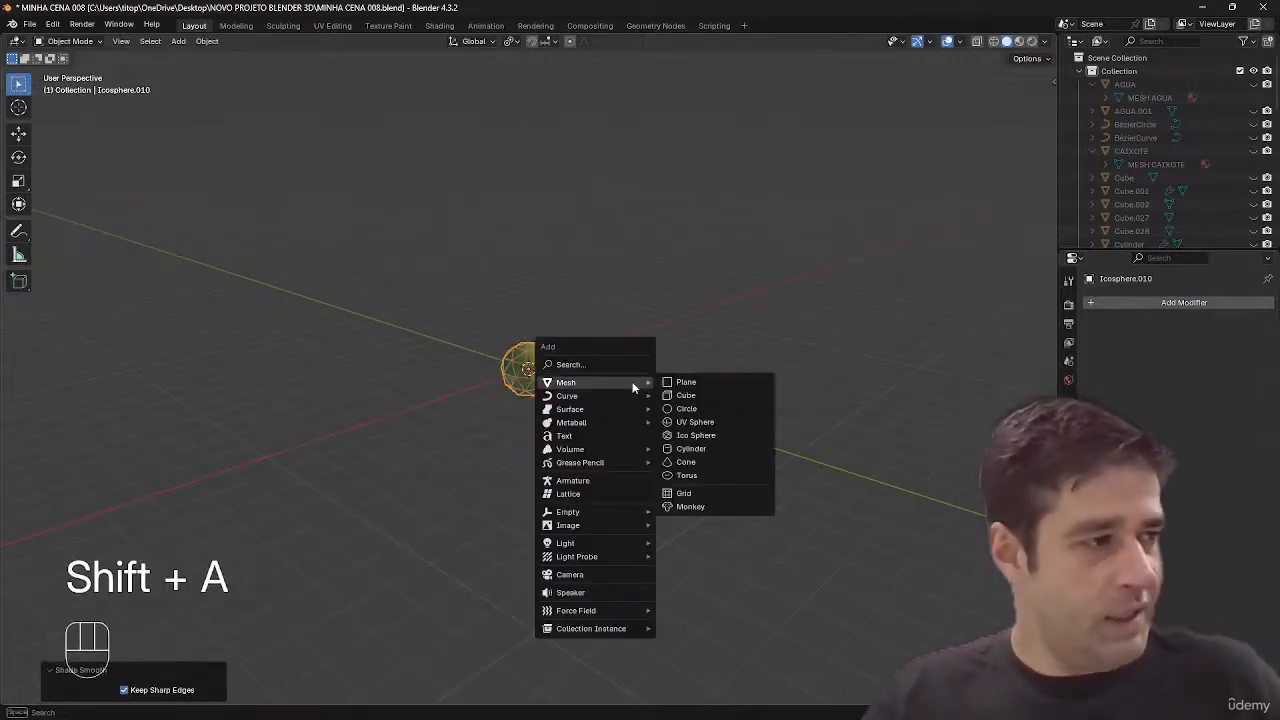
{"action": "left_click", "coordinate": [712, 448]}
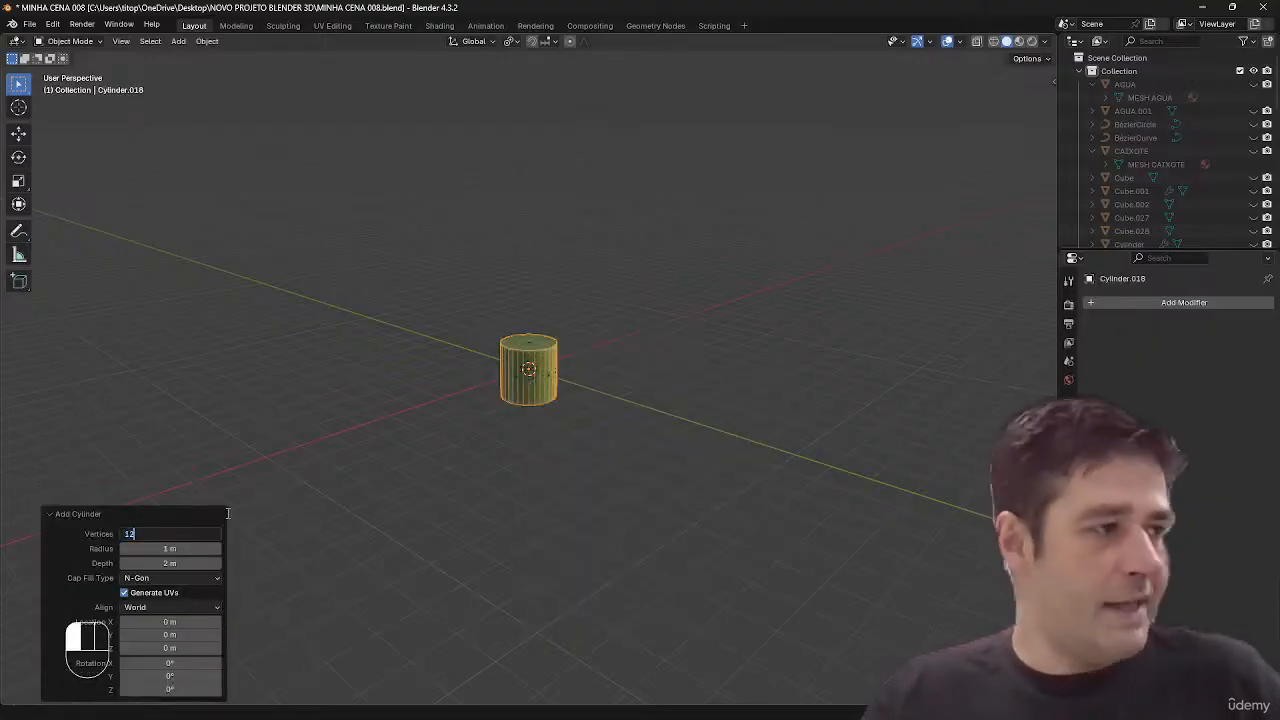
{"action": "type", "text": "12"}
{"action": "key", "text": "Return"}
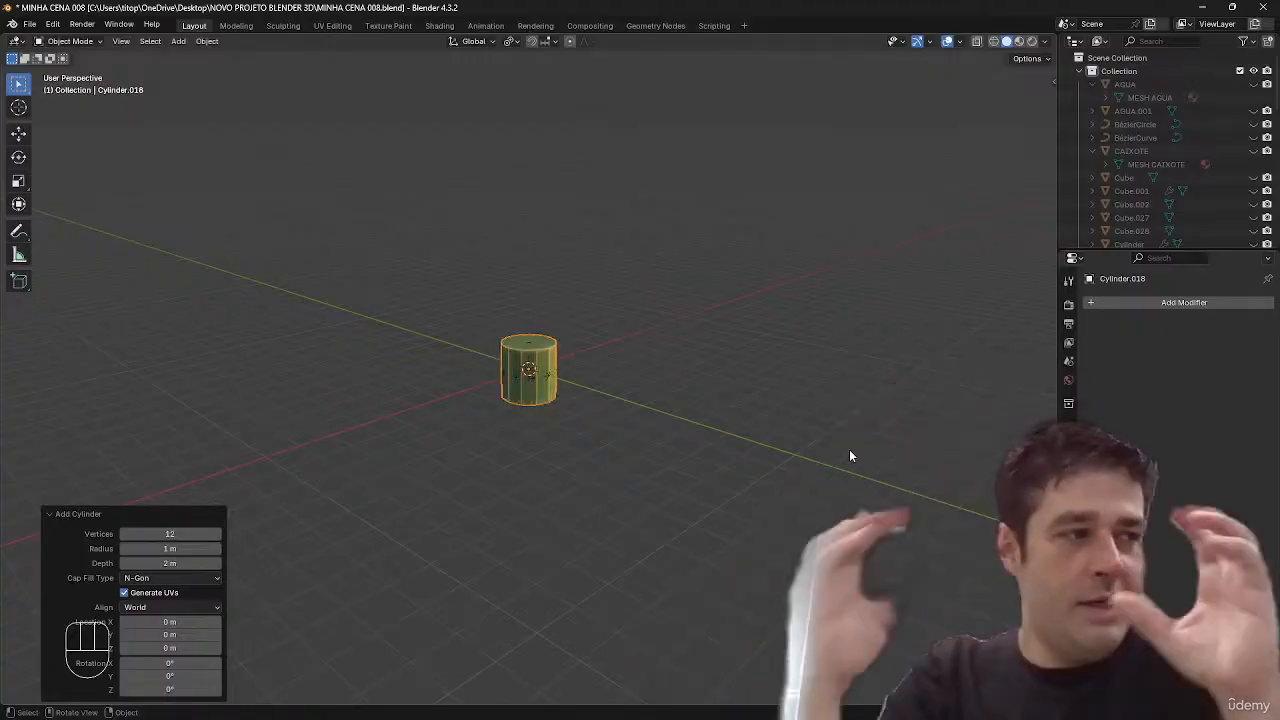
{"action": "key", "text": "Tab"}
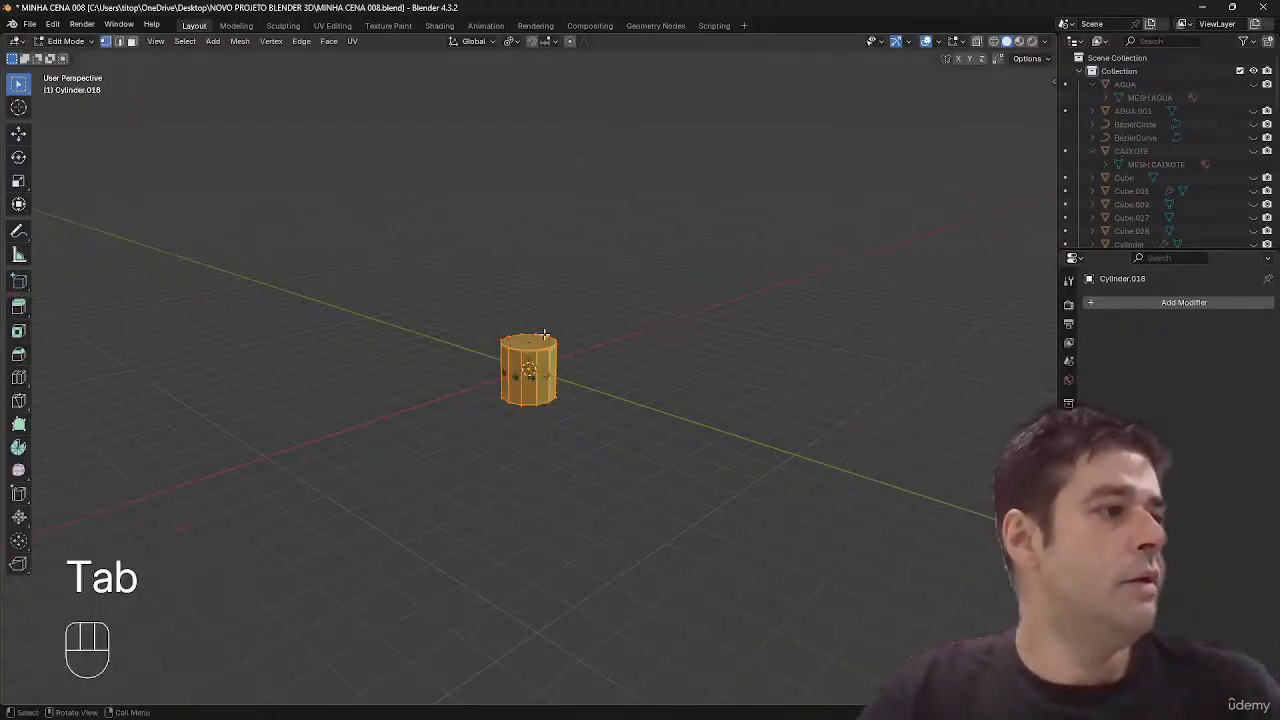
- Scale the cylinder's top face down to about 0.18 to form a tapered cone
{"action": "key", "text": "3"}
{"action": "left_click", "coordinate": [546, 338]}
{"action": "key", "text": "s"}
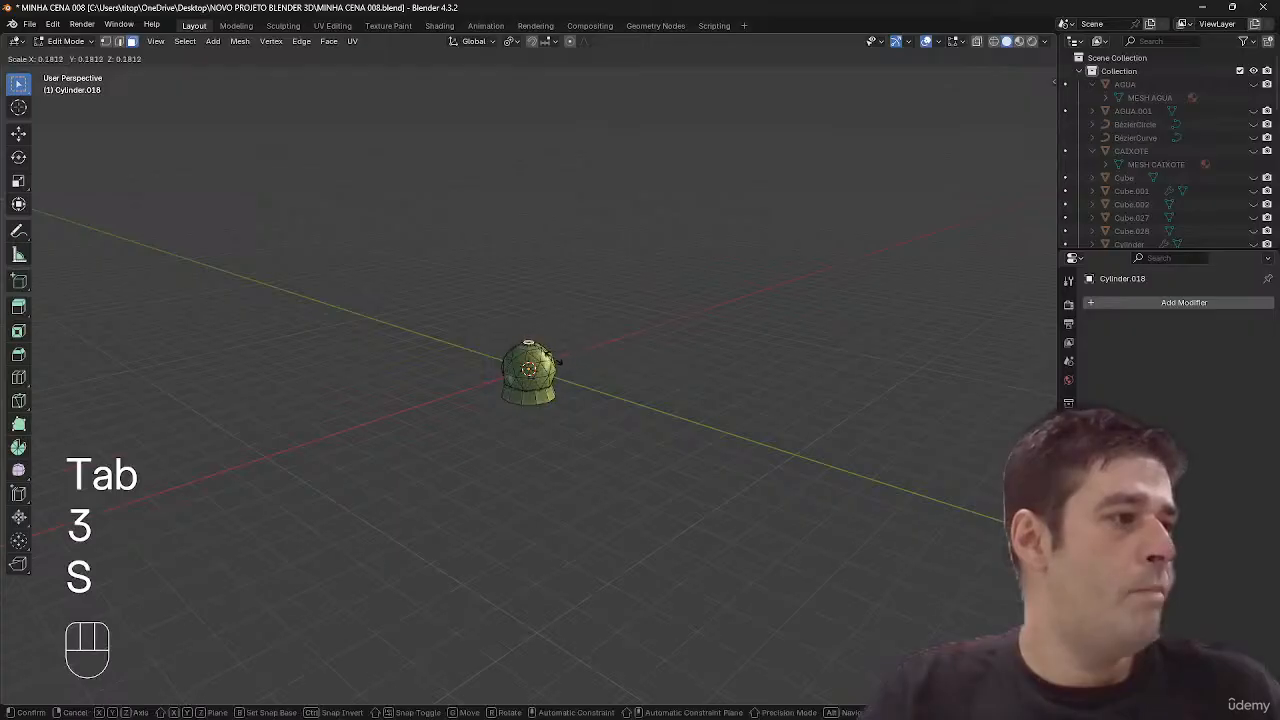
{"action": "left_click", "coordinate": [558, 361]}
- Turn on X-ray and shrink the cone's top face further into a very narrow tip
{"action": "key", "text": "a"}
{"action": "key", "text": "z"}
{"action": "scroll", "coordinate": [795, 434], "scroll_direction": "up", "scroll_amount": 12}
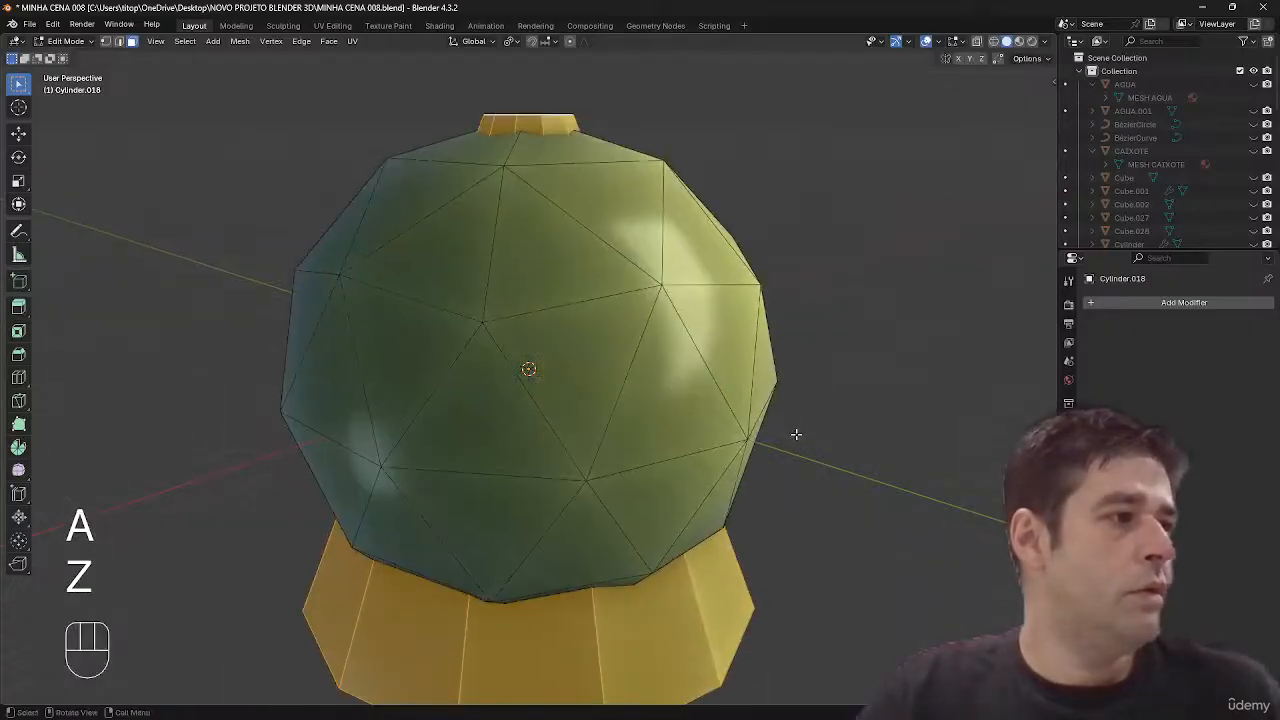
{"action": "middle_click_drag", "start_coordinate": [820, 289], "coordinate": [790, 410], "text": "ctrl"}
{"action": "key", "text": "alt+z"}
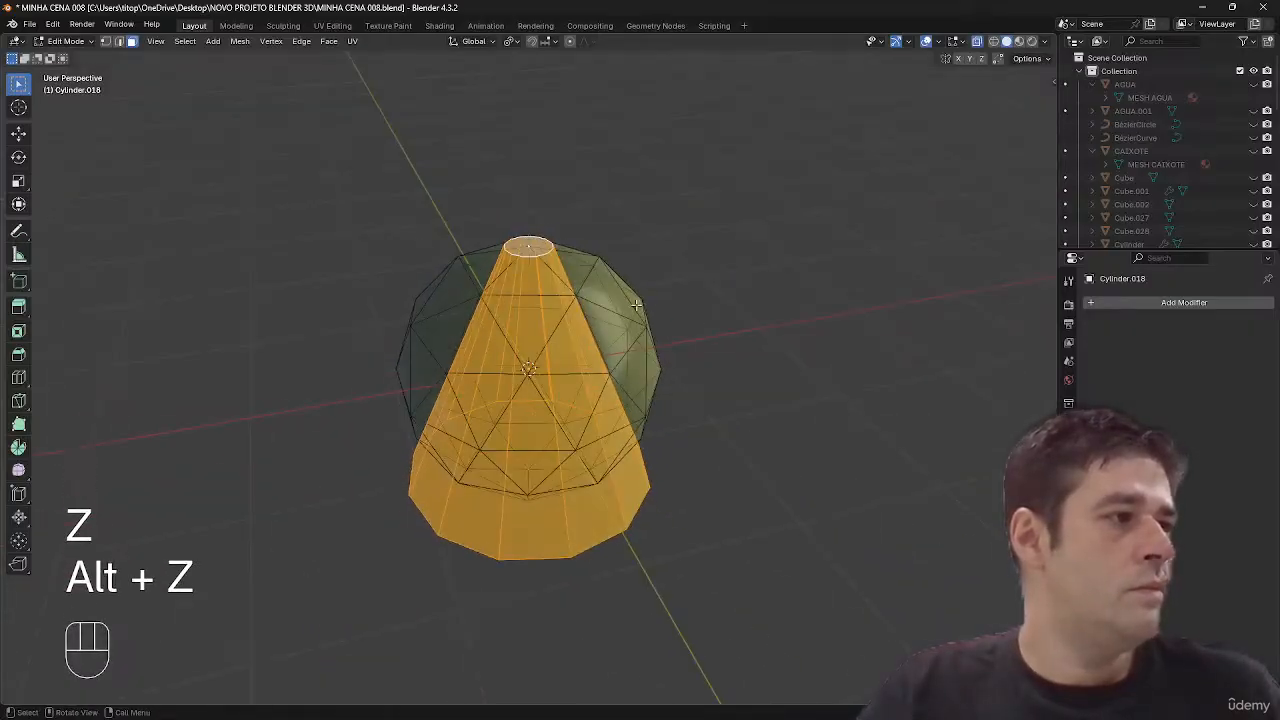
{"action": "key", "text": "3"}
{"action": "left_click", "coordinate": [532, 245]}
{"action": "key", "text": "s"}
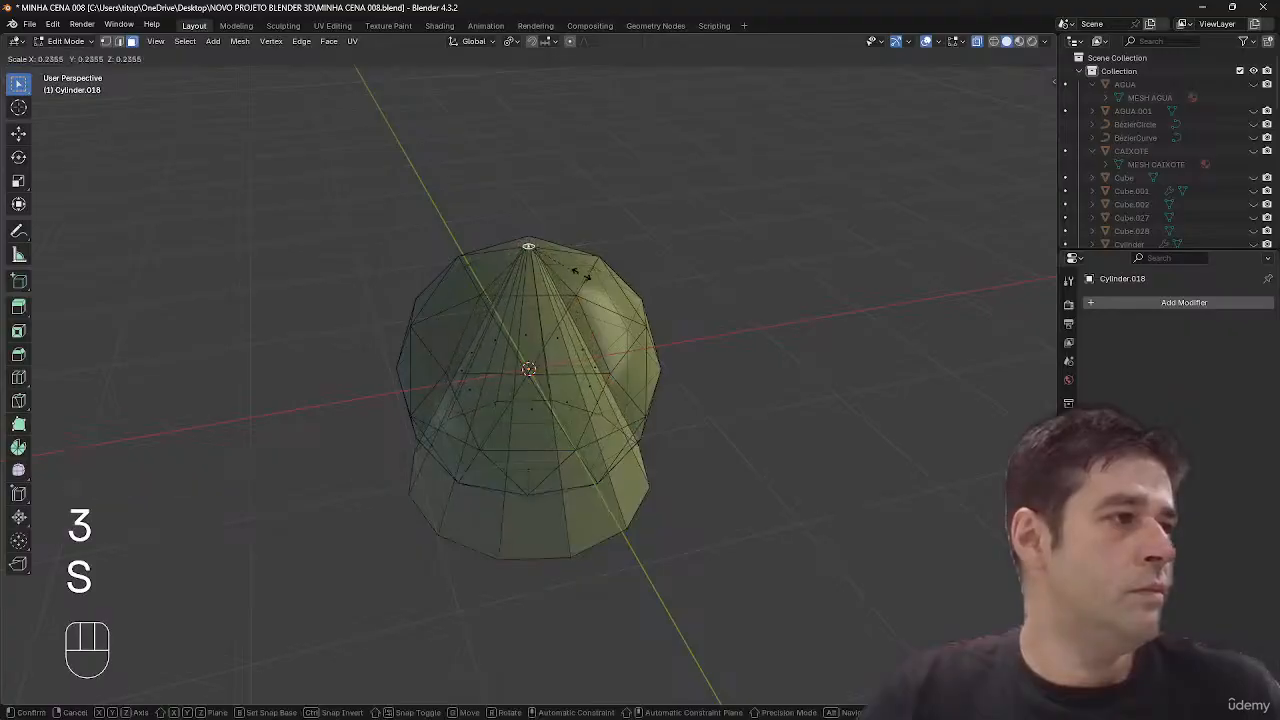
{"action": "left_click", "coordinate": [763, 403]}
{"action": "middle_click_drag", "start_coordinate": [763, 403], "coordinate": [790, 407]}
- Move the whole cone mesh up 1 m along the Z axis, keeping the object's origin in place
{"action": "key", "text": "Tab"}
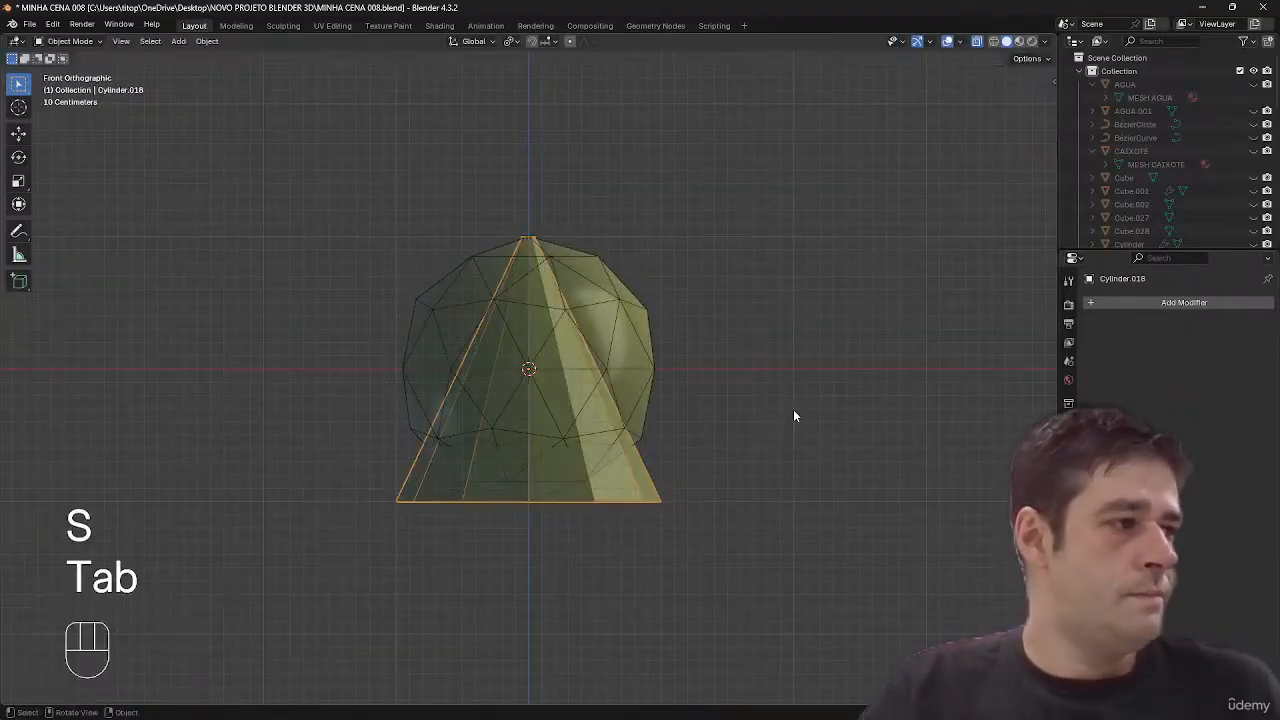
{"action": "key", "text": "Tab"}
{"action": "key", "text": "a"}
{"action": "key", "text": "g"}
{"action": "key", "text": "z"}
{"action": "key", "text": "1"}
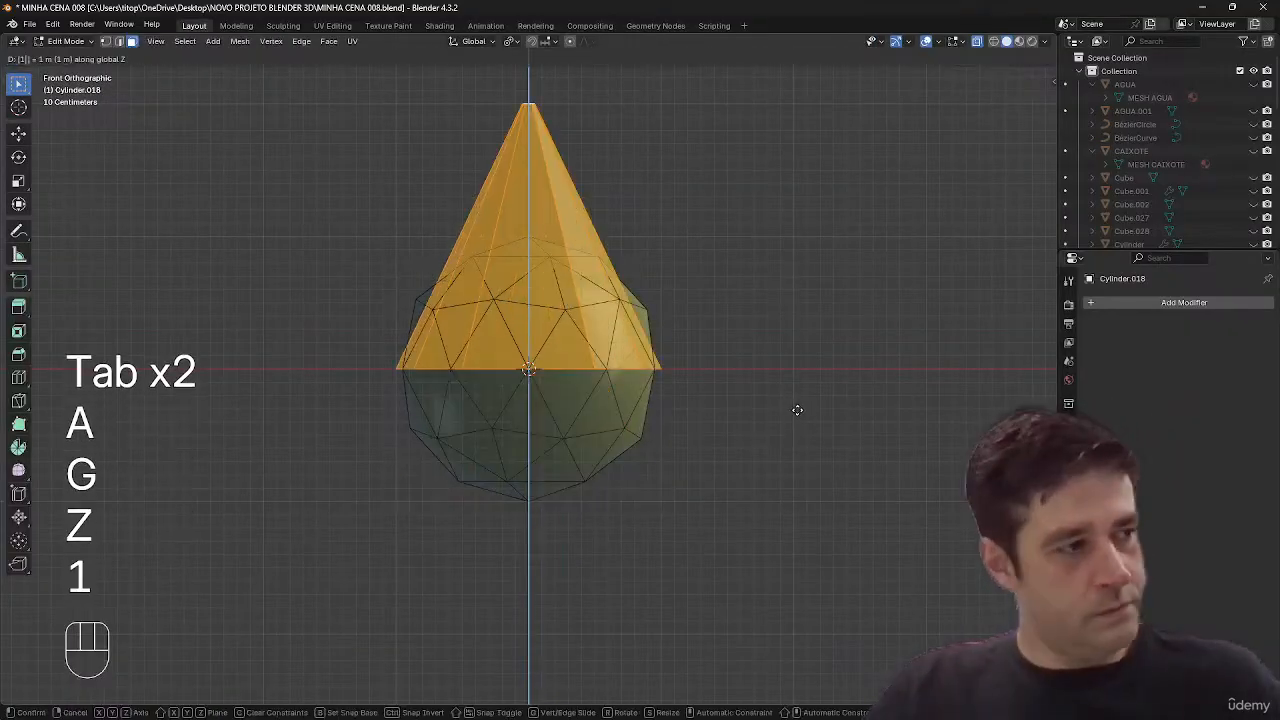
{"action": "key", "text": "Return"}
{"action": "key", "text": "s"}
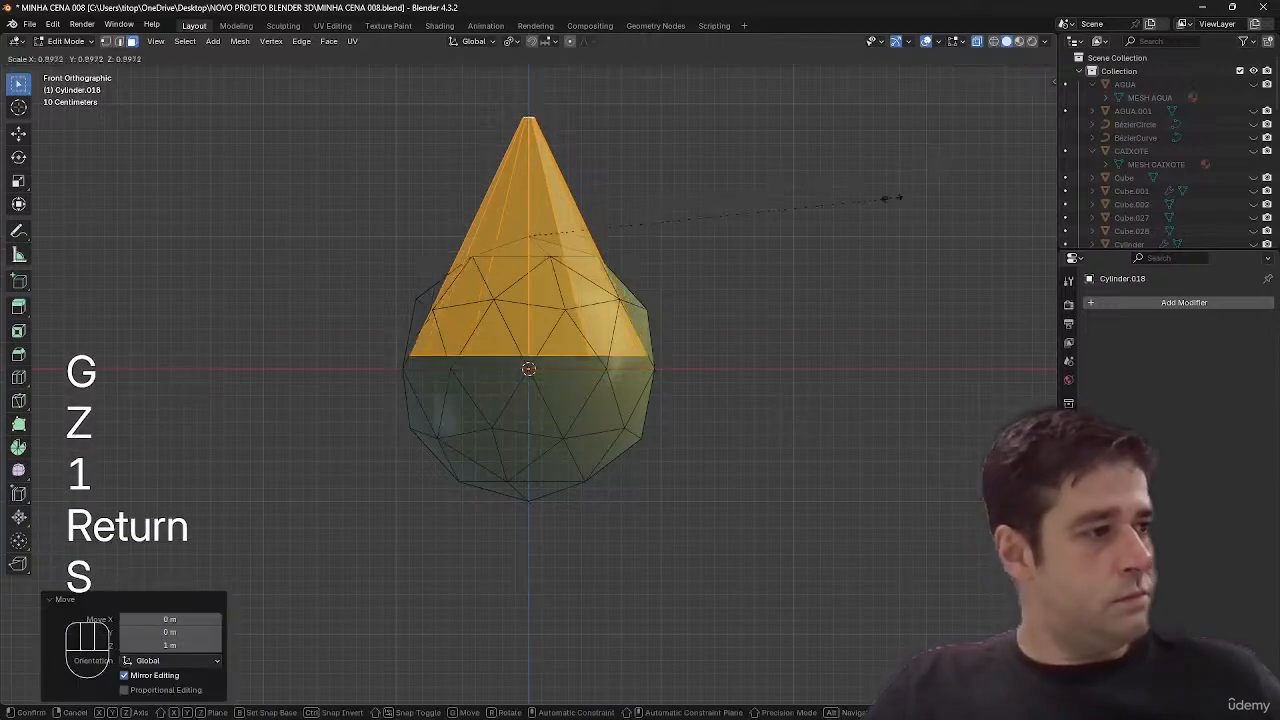
{"action": "key", "text": "Escape"}
{"action": "key", "text": "Tab"}
{"action": "key", "text": "s"}
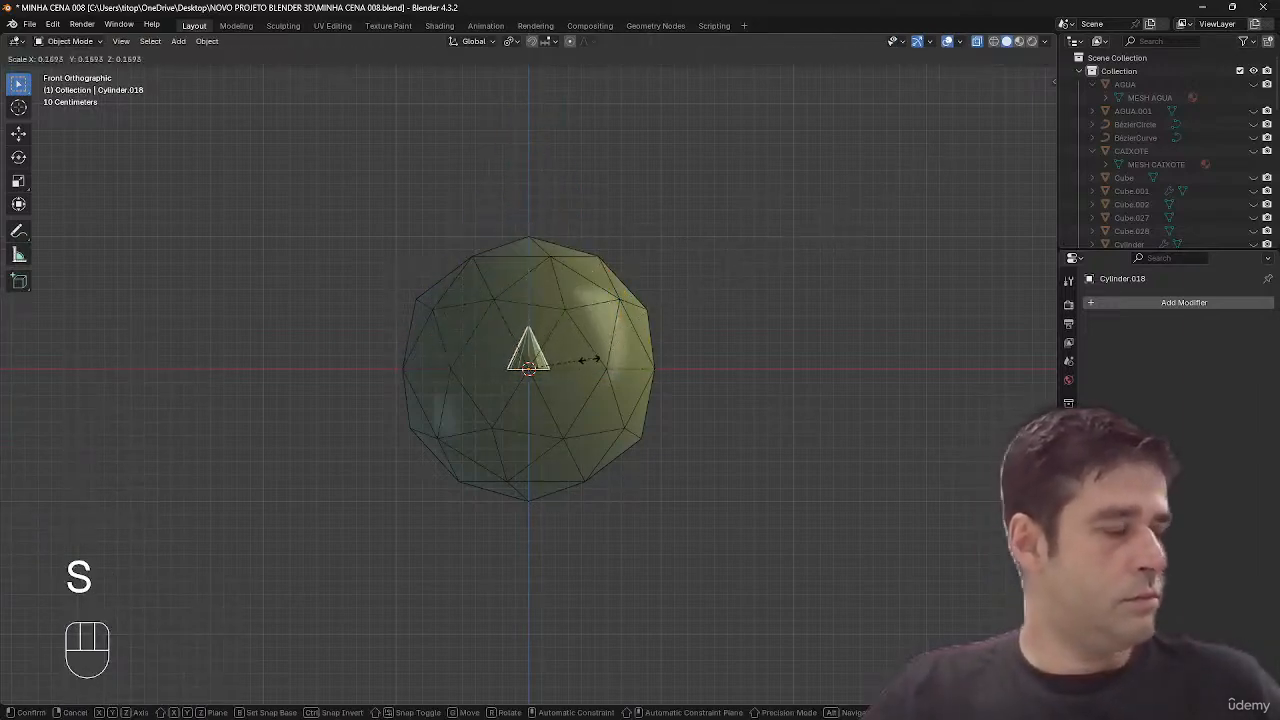
{"action": "key", "text": "Escape"}
- Turn off X-ray and apply Shade Smooth to the cone
{"action": "key", "text": "a"}
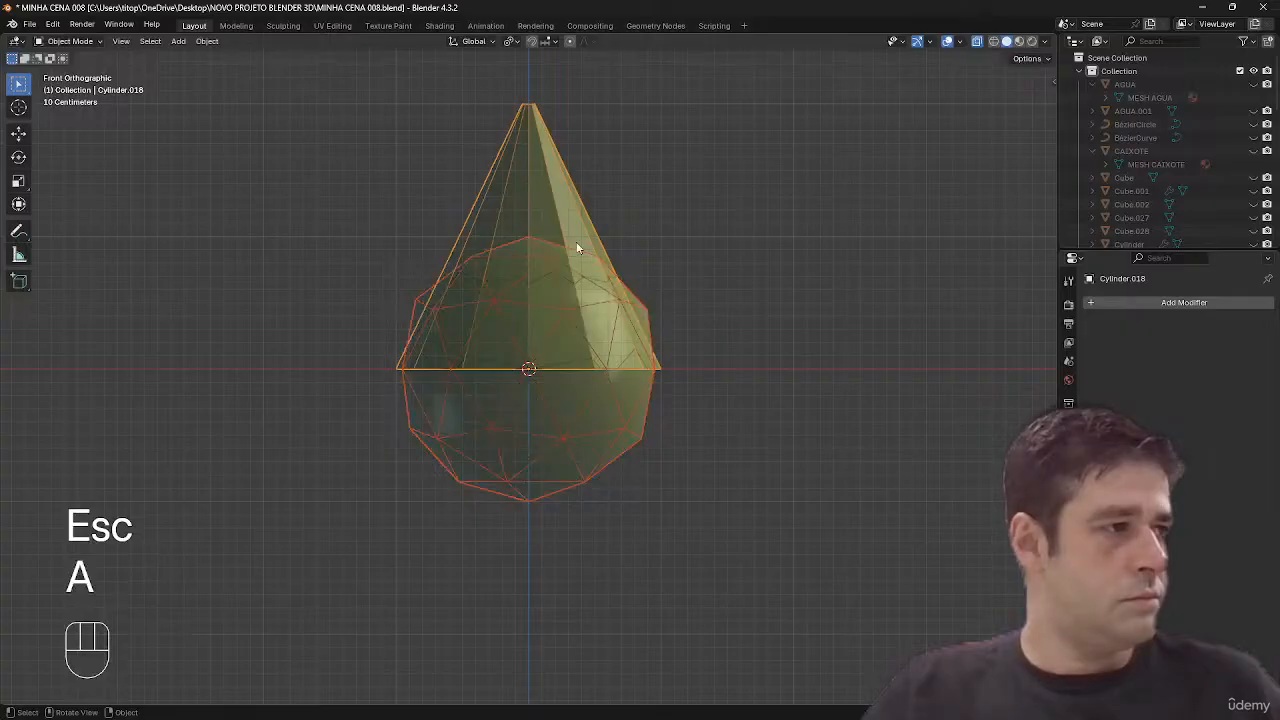
{"action": "middle_click_drag", "start_coordinate": [522, 192], "coordinate": [700, 244]}
{"action": "key", "text": "alt+z"}
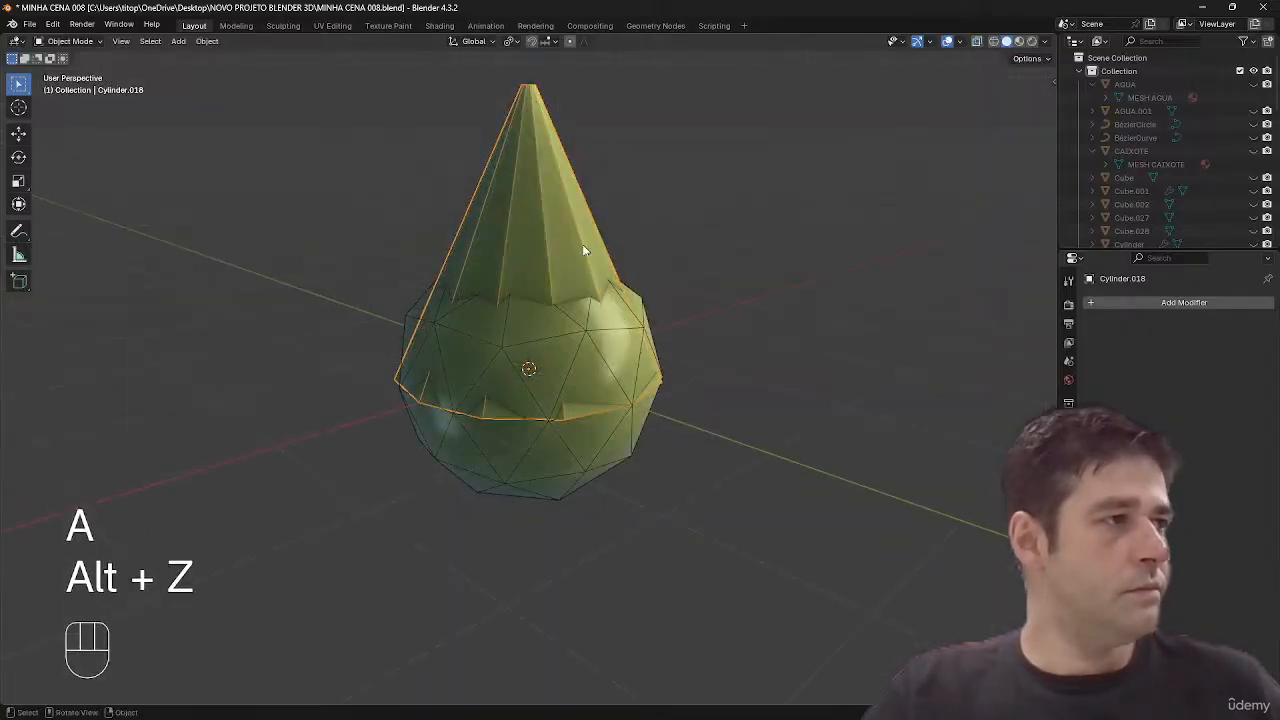
{"action": "right_click", "coordinate": [584, 250]}
{"action": "left_click", "coordinate": [580, 250]}
- Add two loop cuts to the cone, one next to the tip with factor -0.958 and one lower down with factor 0.339
{"action": "middle_click_drag", "start_coordinate": [734, 234], "coordinate": [727, 273]}
{"action": "key", "text": "Tab"}
{"action": "key", "text": "ctrl+r"}
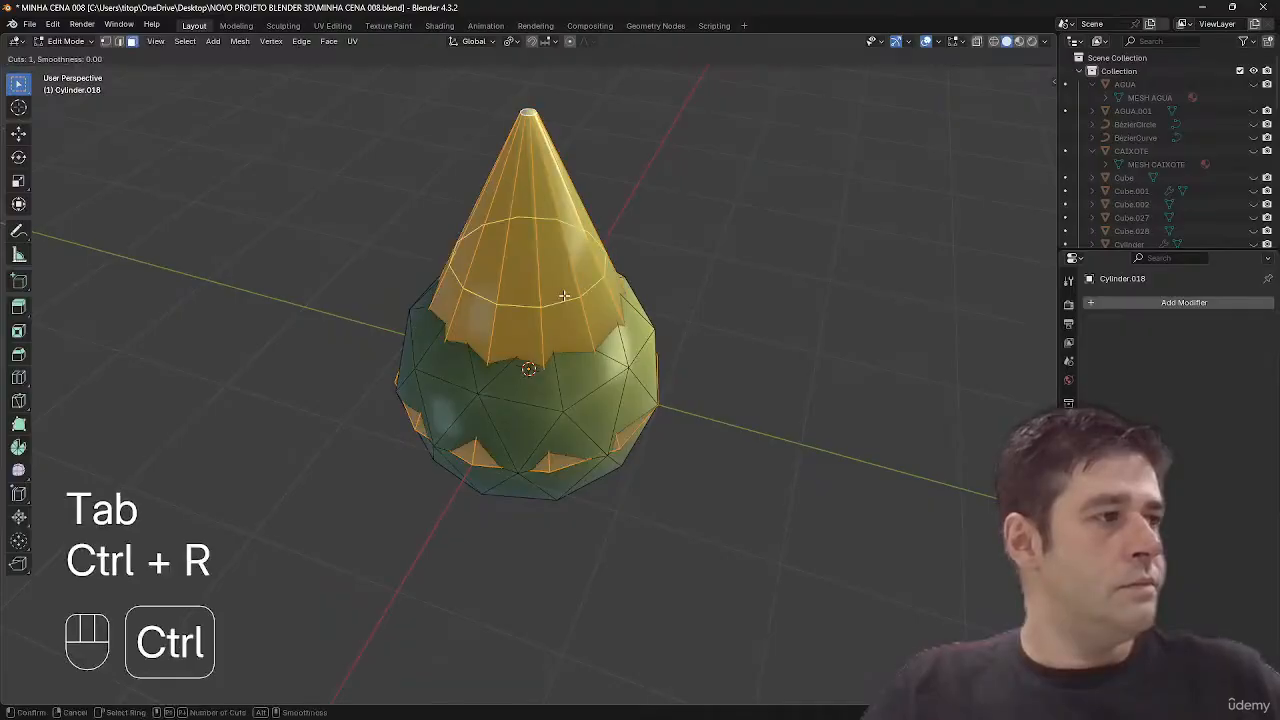
{"action": "left_click", "coordinate": [564, 296]}
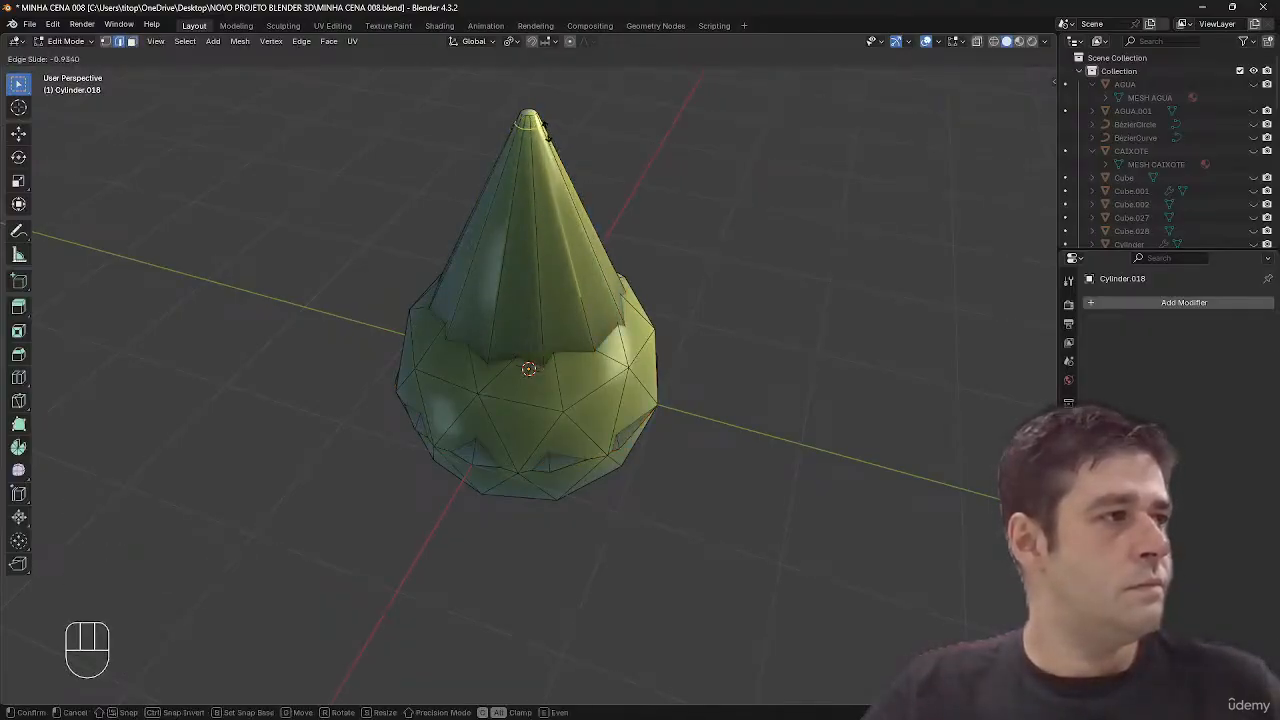
{"action": "left_click", "coordinate": [545, 120]}
{"action": "key", "text": "ctrl+r"}
{"action": "left_click", "coordinate": [580, 228]}
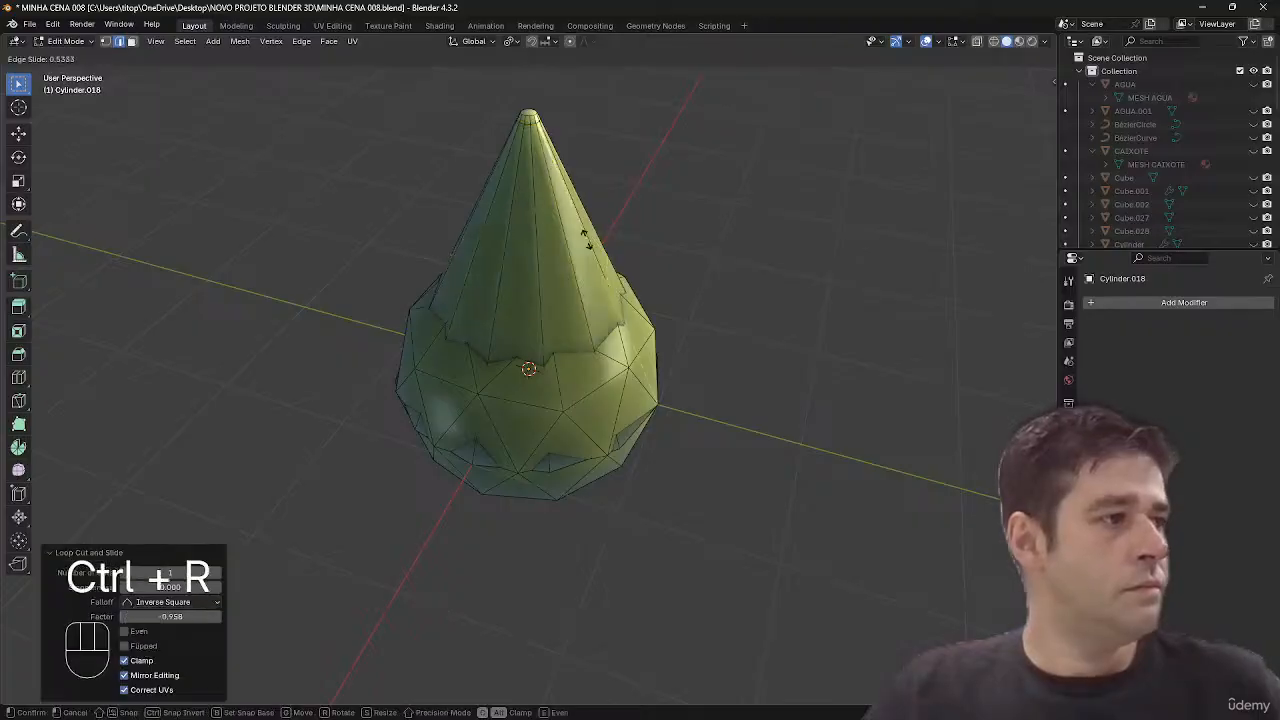
{"action": "left_click", "coordinate": [580, 205]}
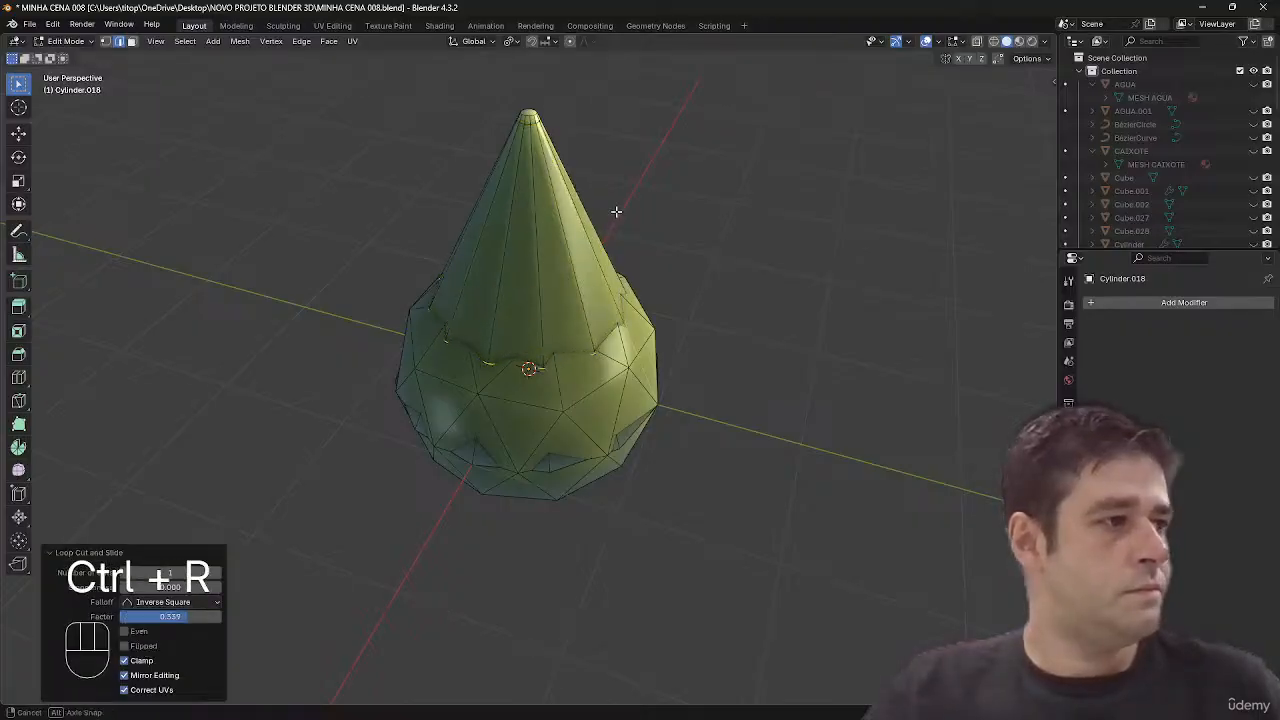
- Scale the whole cone mesh down uniformly to 0.139 in edit mode to make a small spike above the sphere
{"action": "key", "text": "Tab"}
{"action": "middle_click_drag", "start_coordinate": [582, 204], "coordinate": [626, 200]}
{"action": "key", "text": "alt+z"}
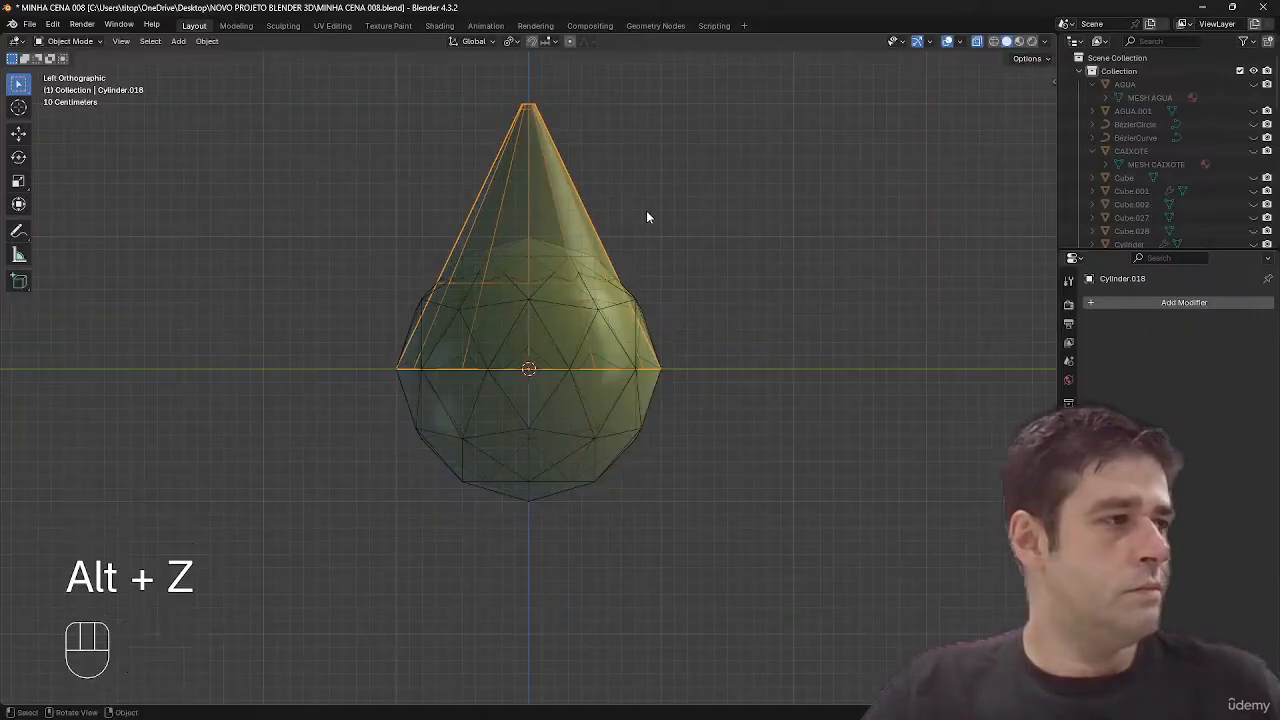
{"action": "key", "text": "Tab"}
{"action": "key", "text": "a"}
{"action": "key", "text": "s"}
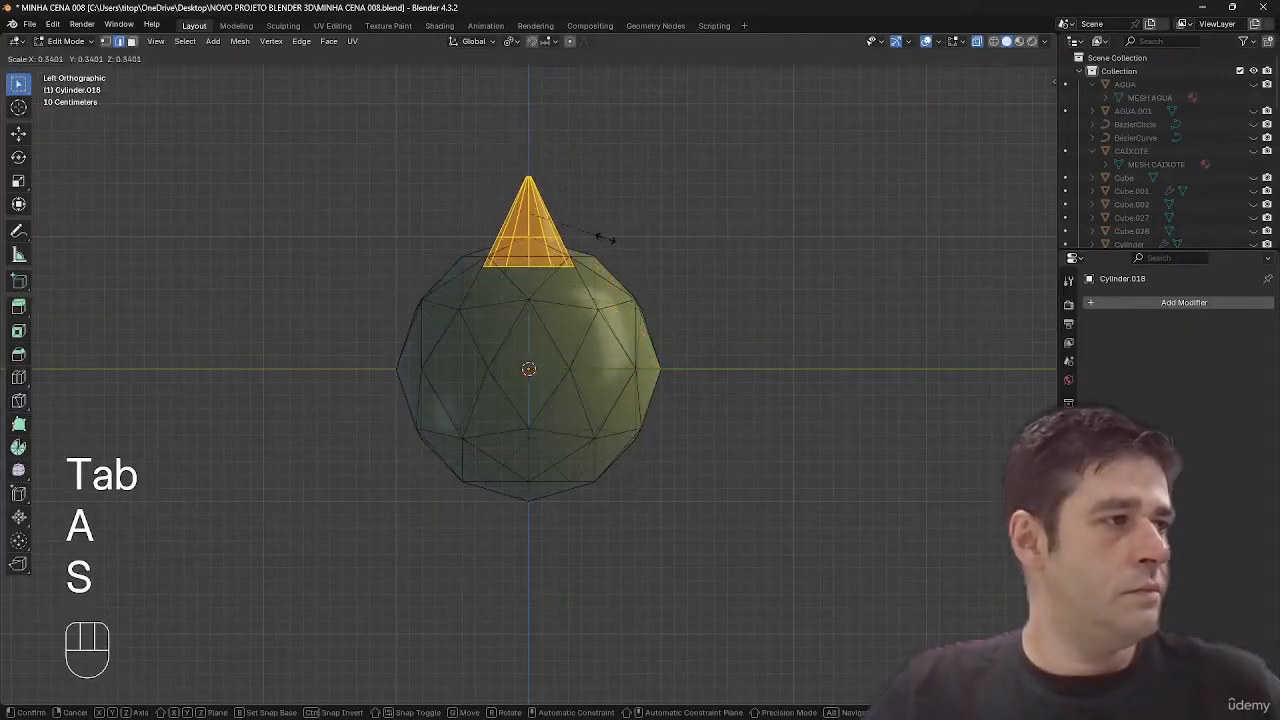
{"action": "left_click", "coordinate": [560, 224]}
{"action": "middle_click_drag", "start_coordinate": [561, 224], "coordinate": [713, 429]}
{"action": "key", "text": "z"}
{"action": "key", "text": "shift+alt+z"}
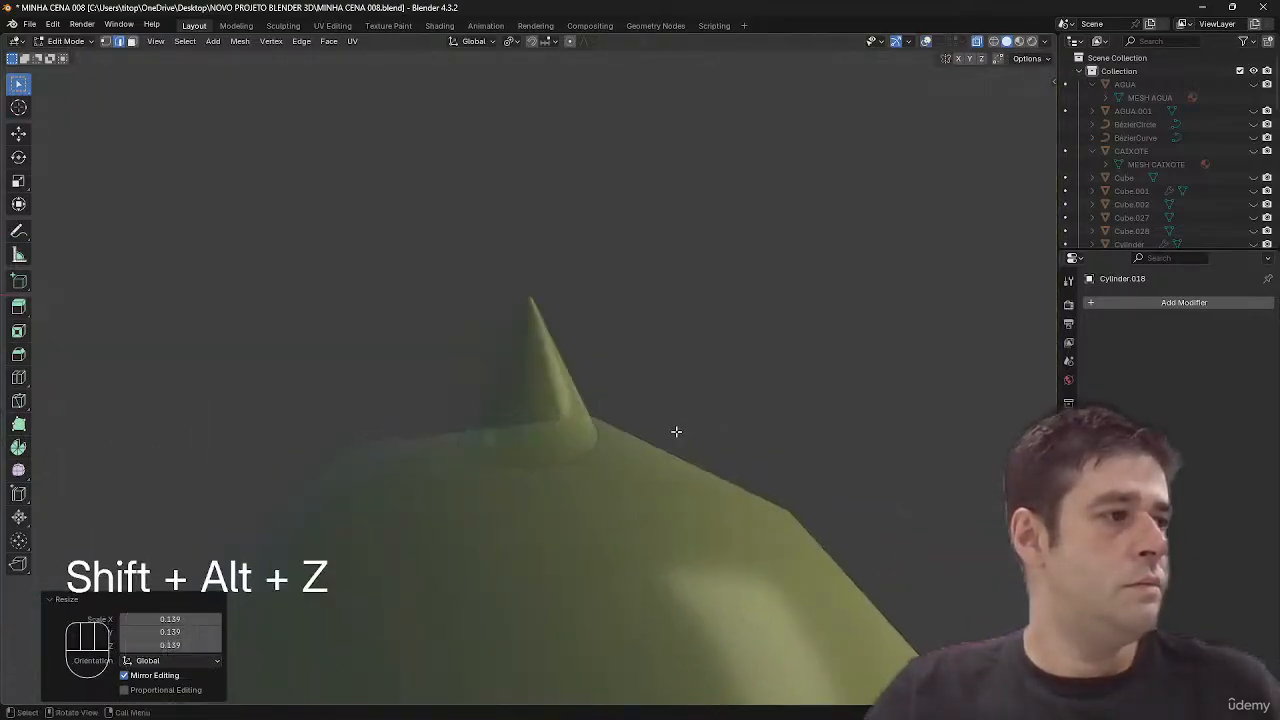
- Turn off X-ray and slide the spike's lower edge loop down close to its base with factor 0.786
{"action": "key", "text": "Tab"}
{"action": "key", "text": "alt+z"}
{"action": "key", "text": "Tab"}
{"action": "key", "text": "shift+alt+z"}
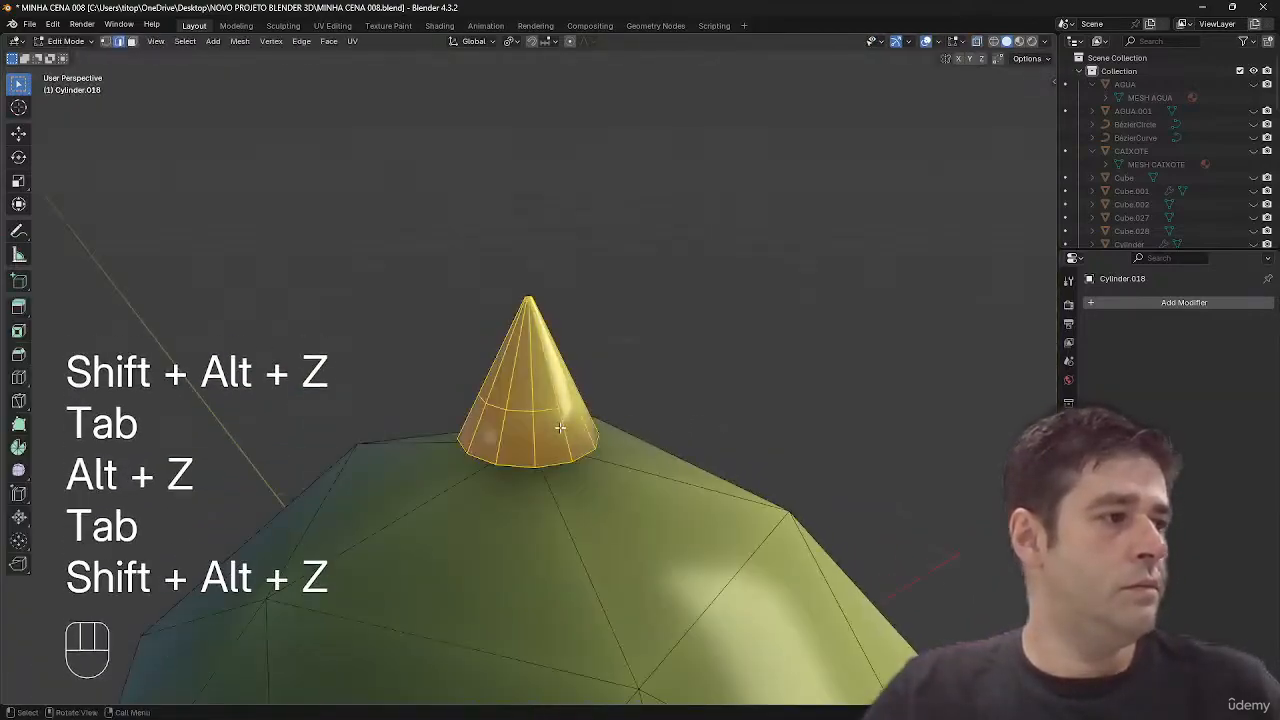
{"action": "key", "text": "2"}
{"action": "left_click", "coordinate": [566, 404], "text": "alt"}
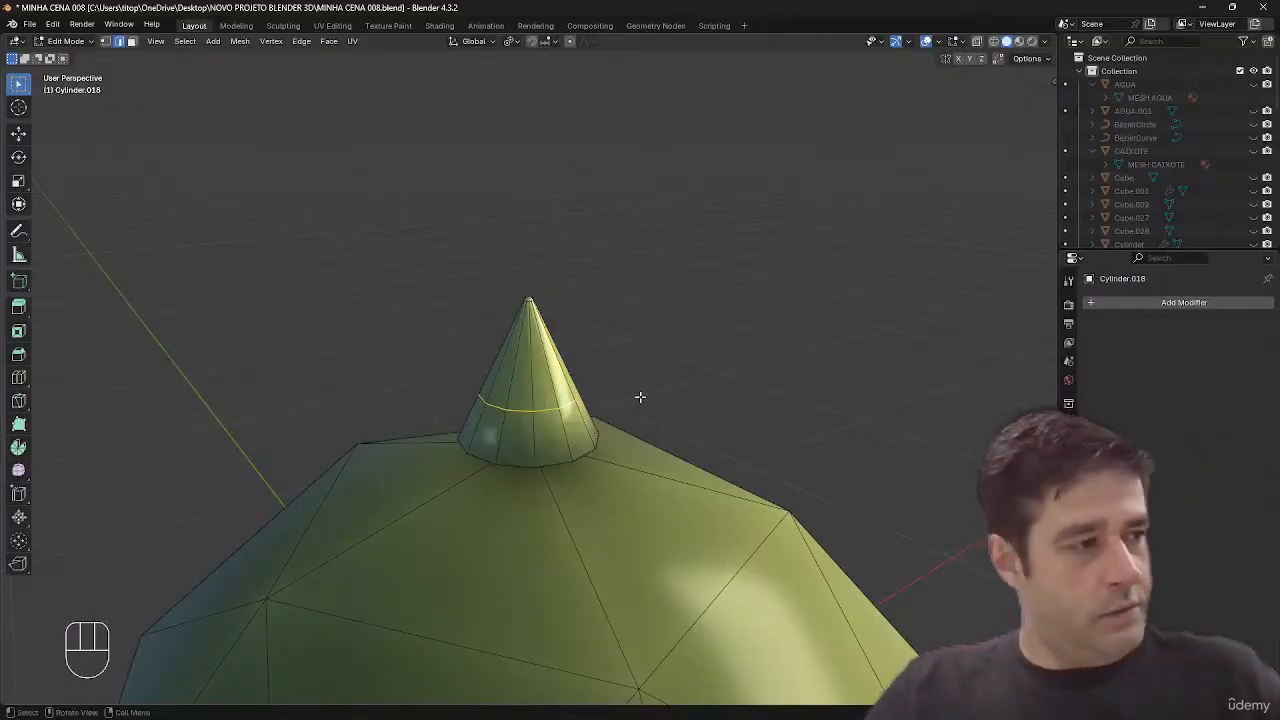
{"action": "key", "text": "g"}
{"action": "key", "text": "g"}
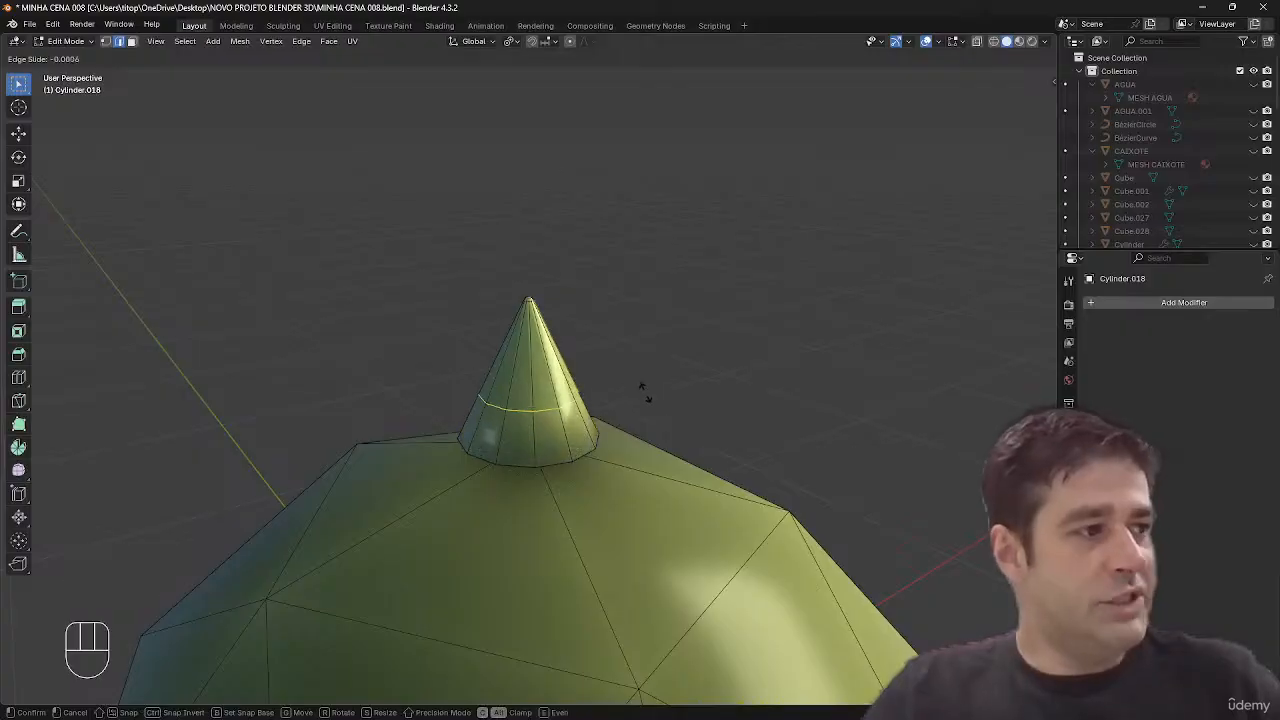
{"action": "left_click", "coordinate": [675, 443]}
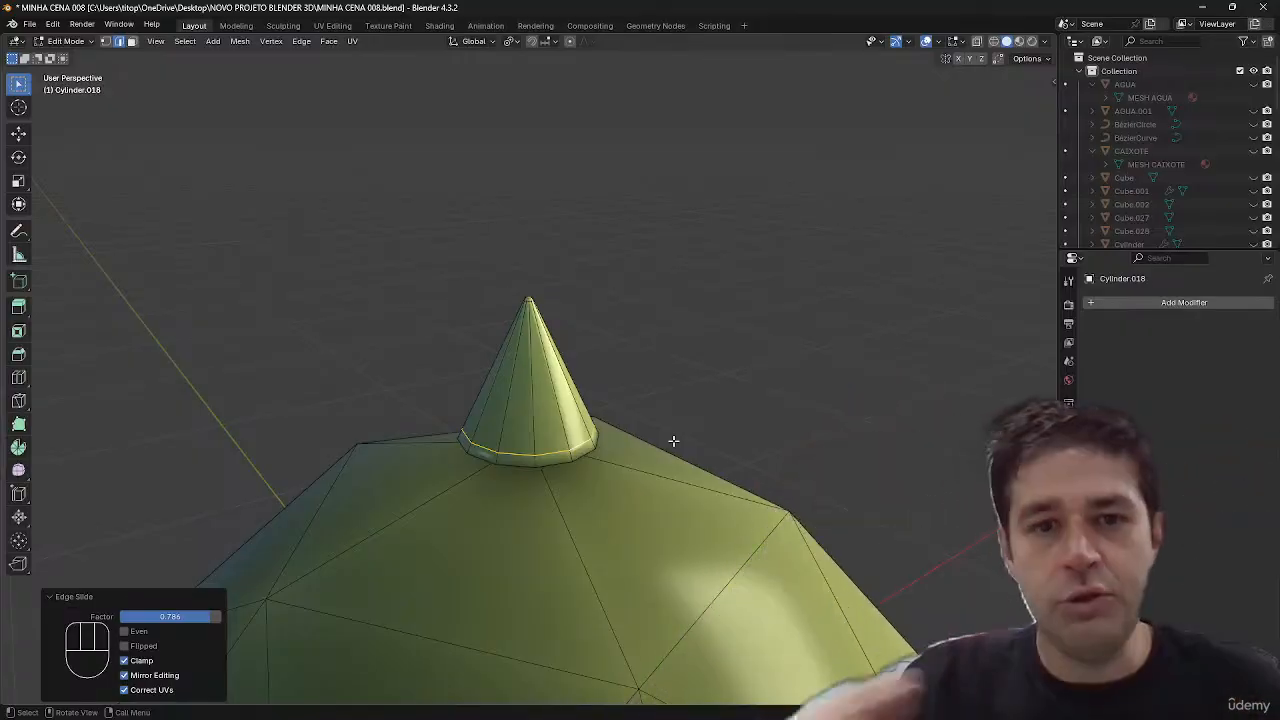
- Check the spike's shading without overlays, then slide the edge loop near its tip slightly downward
{"action": "middle_click_drag", "start_coordinate": [660, 446], "coordinate": [670, 432]}
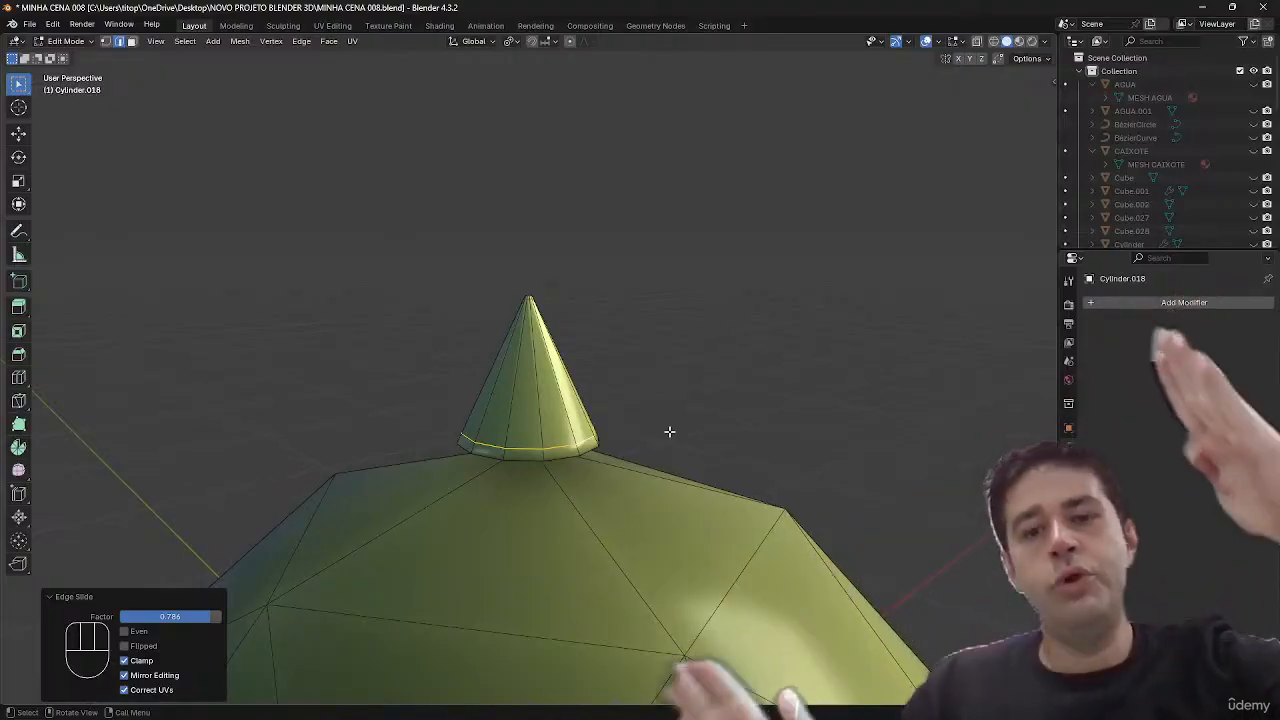
{"action": "key", "text": "shift+alt+z"}
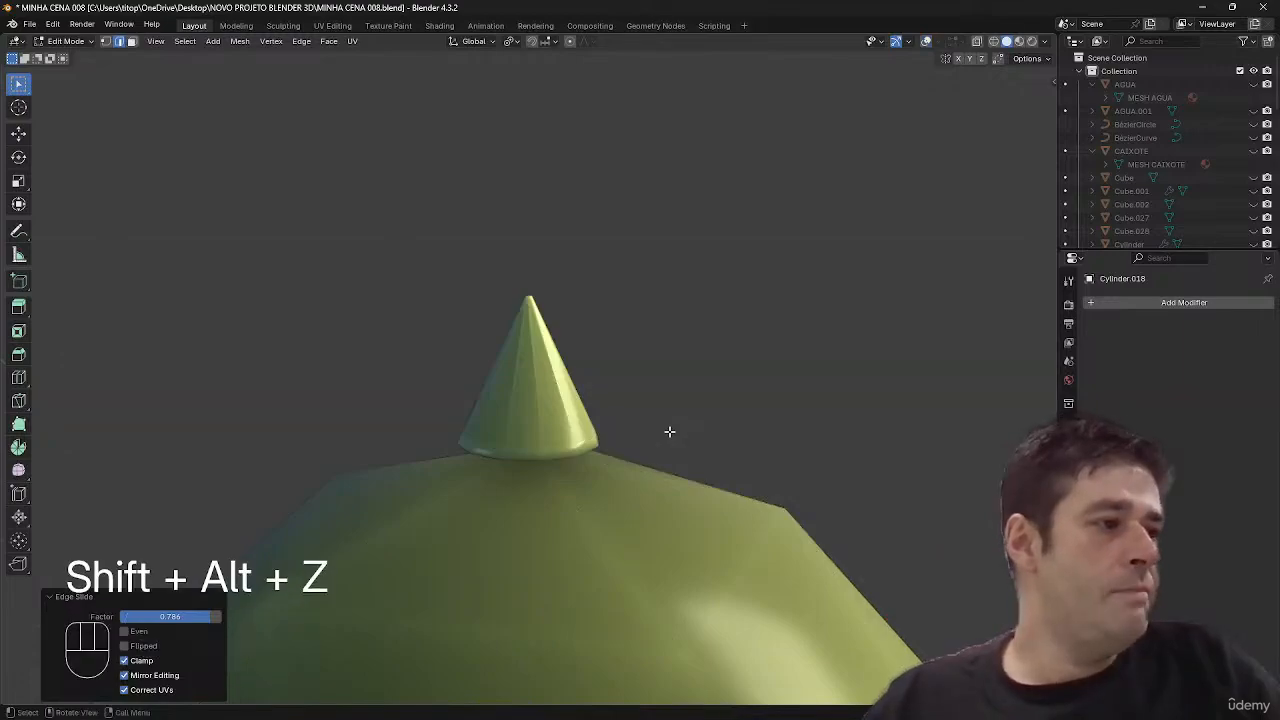
{"action": "key", "text": "shift+alt+z"}
{"action": "middle_click_drag", "start_coordinate": [618, 442], "coordinate": [555, 334], "text": "ctrl"}
{"action": "key", "text": "2"}
{"action": "key", "text": "alt+a"}
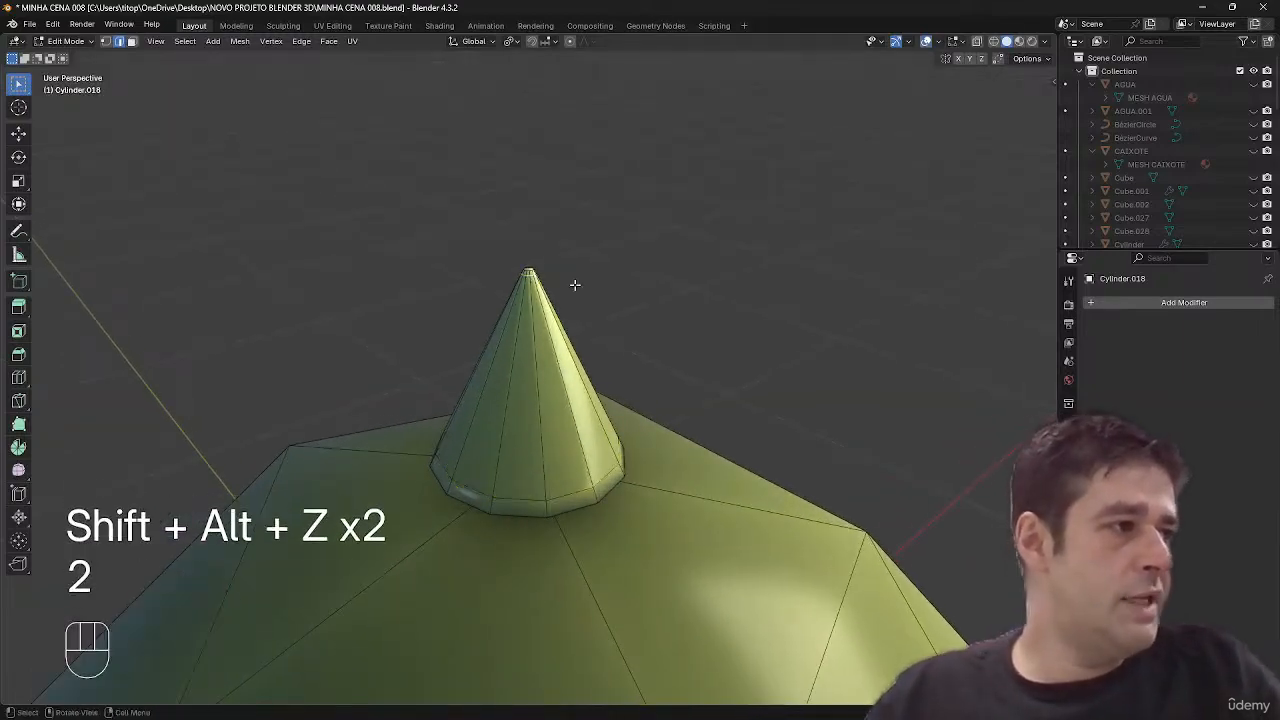
{"action": "key", "text": "g"}
{"action": "key", "text": "g"}
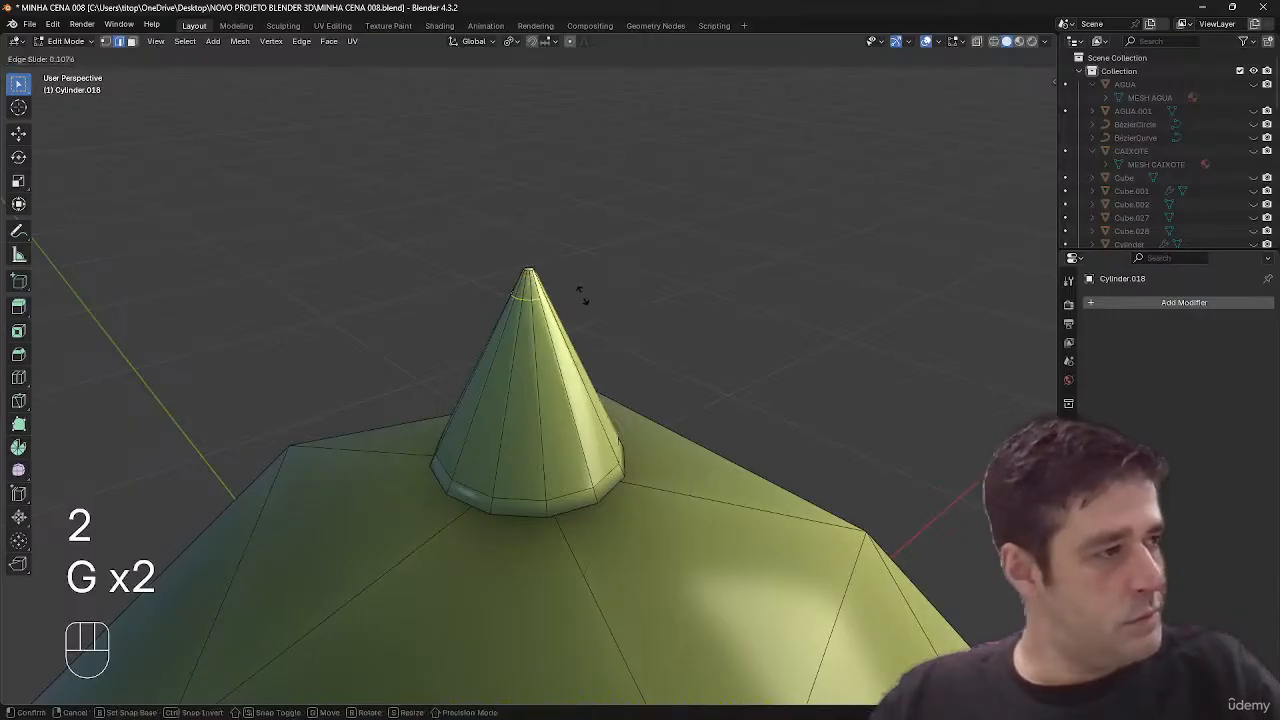
{"action": "left_click", "coordinate": [586, 286]}
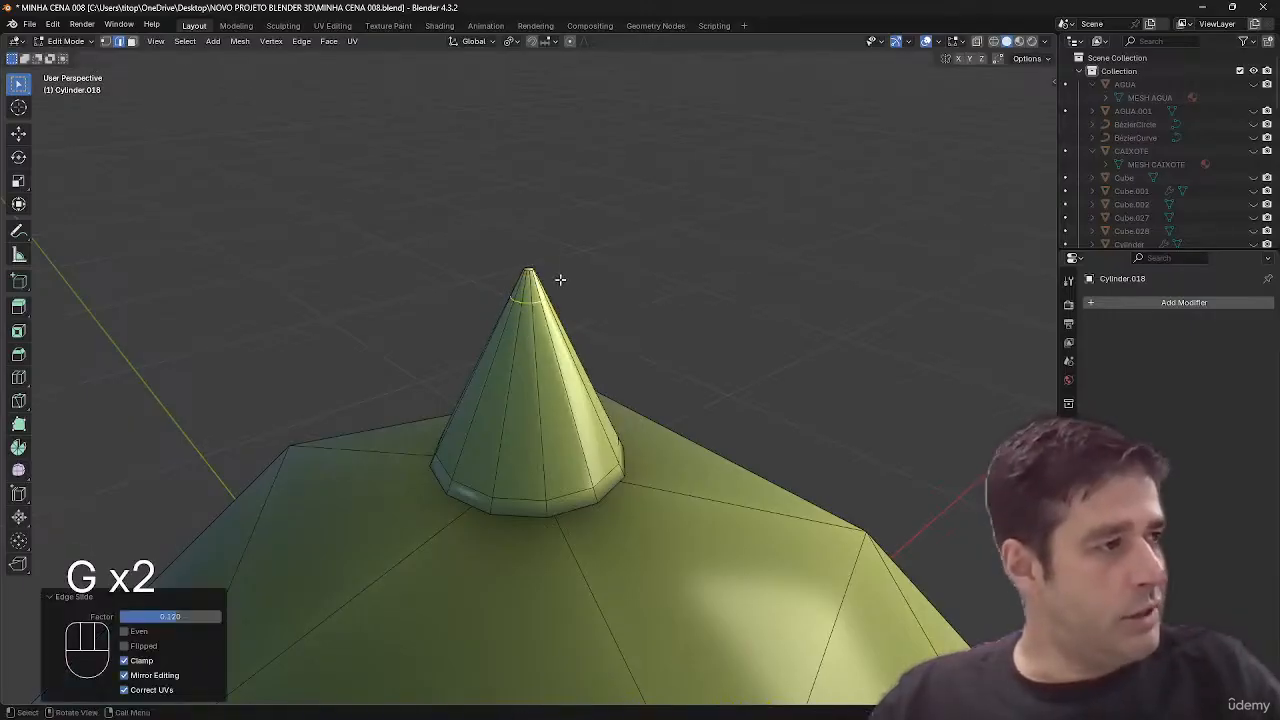
- Blunt the spike by moving its tip vertices down about 0.03 m along Z and scaling them up by 1.271
{"action": "key", "text": "1"}
{"action": "key", "text": "g"}
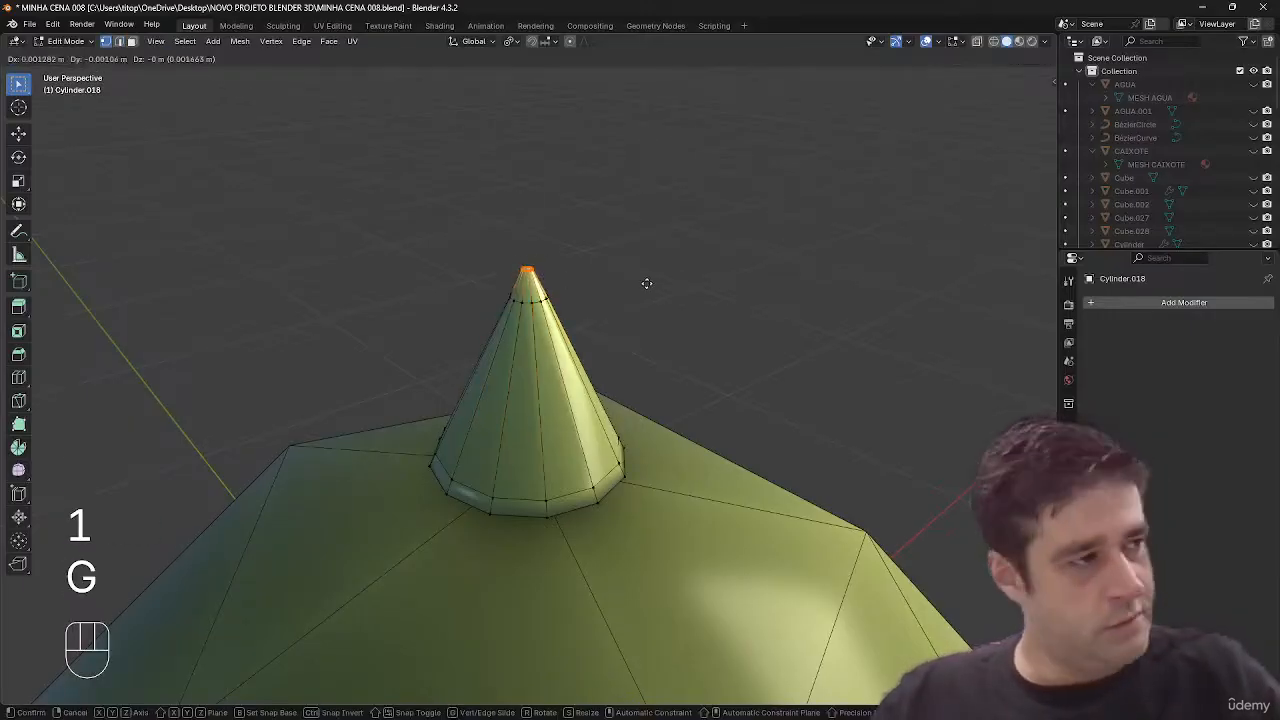
{"action": "key", "text": "z"}
{"action": "left_click", "coordinate": [650, 306]}
{"action": "key", "text": "s"}
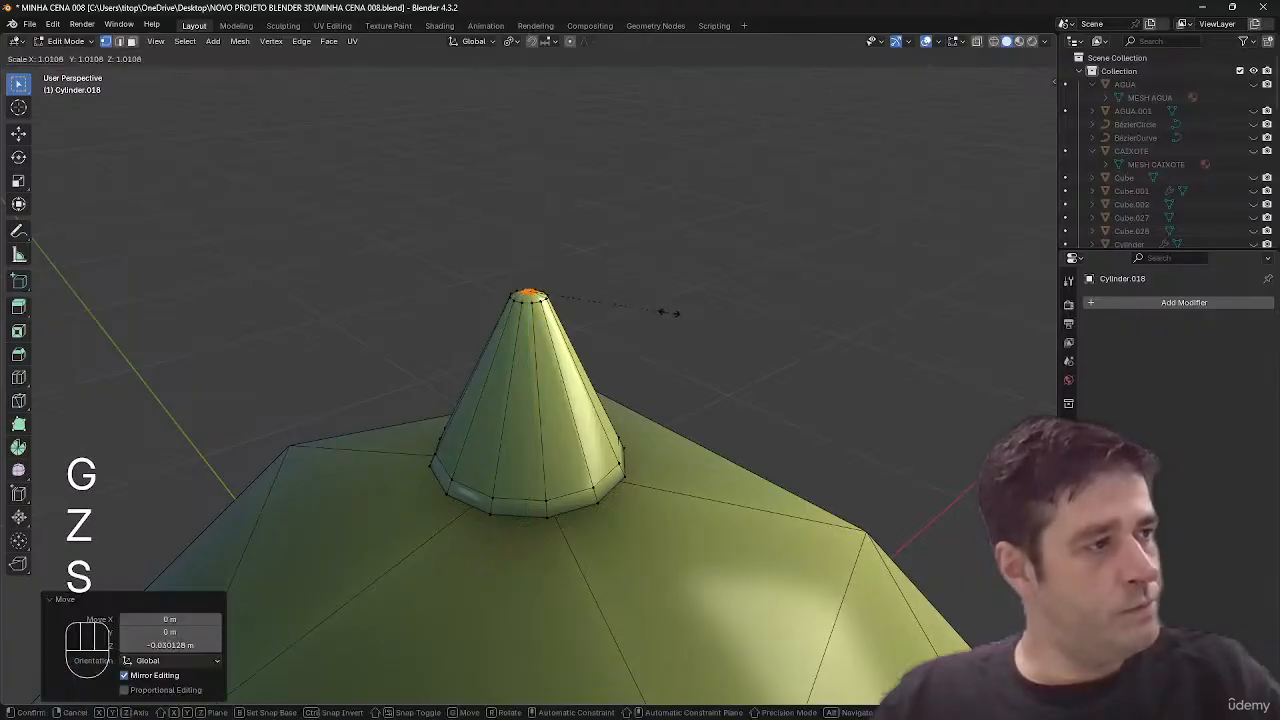
{"action": "left_click", "coordinate": [898, 344]}
{"action": "key", "text": "shift+alt+z"}
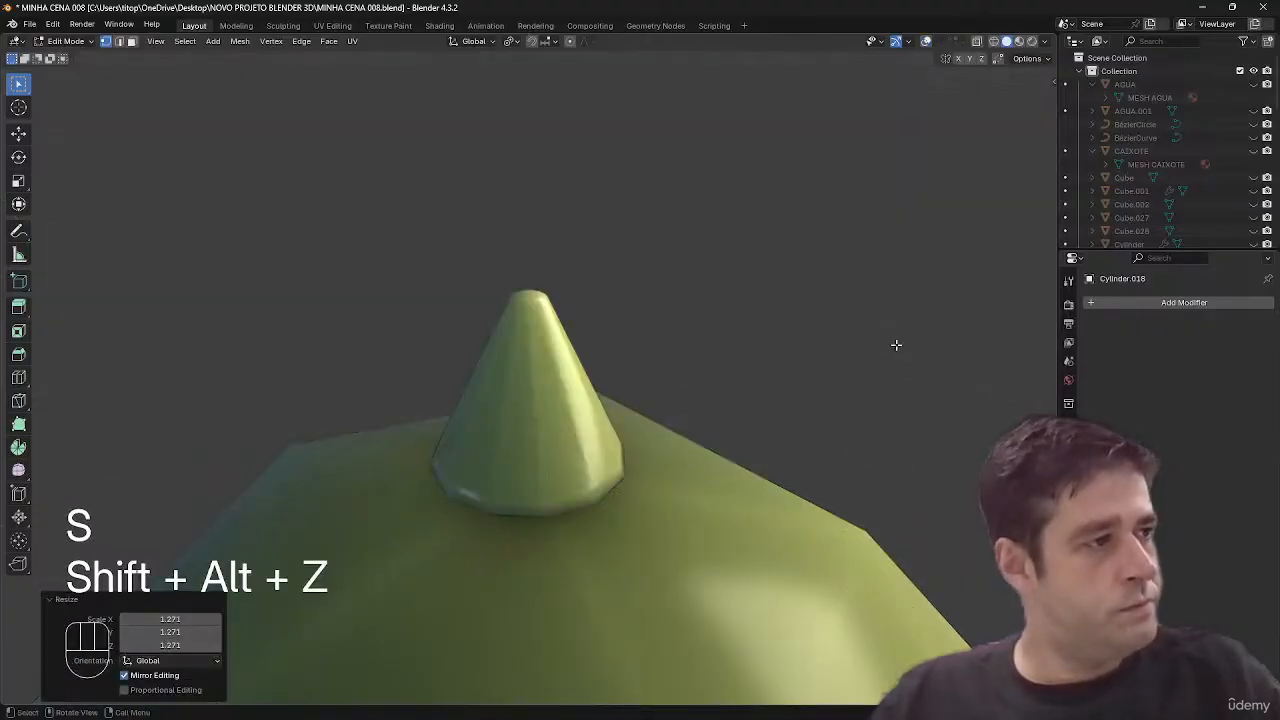
{"action": "key", "text": "shift+alt+z"}
- Add three loop cuts around the spike's side, near the top, around the middle and toward the base
{"action": "key", "text": "ctrl+r"}
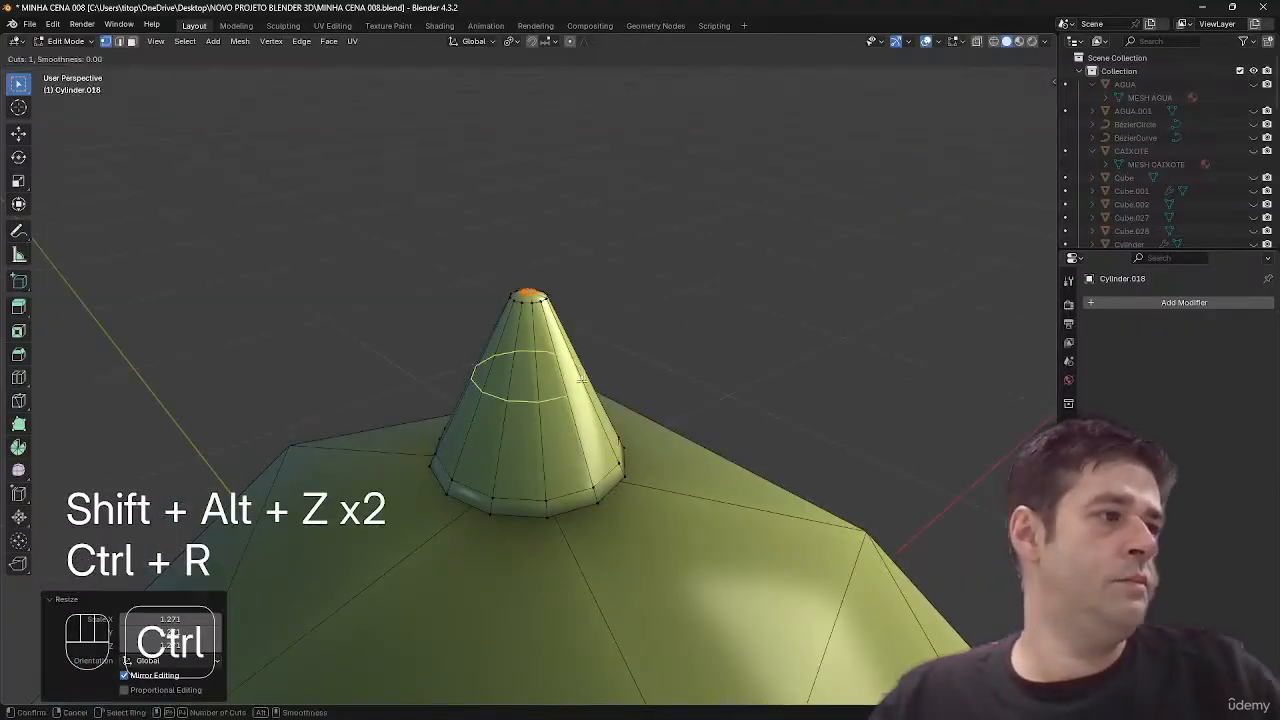
{"action": "left_click", "coordinate": [574, 382]}
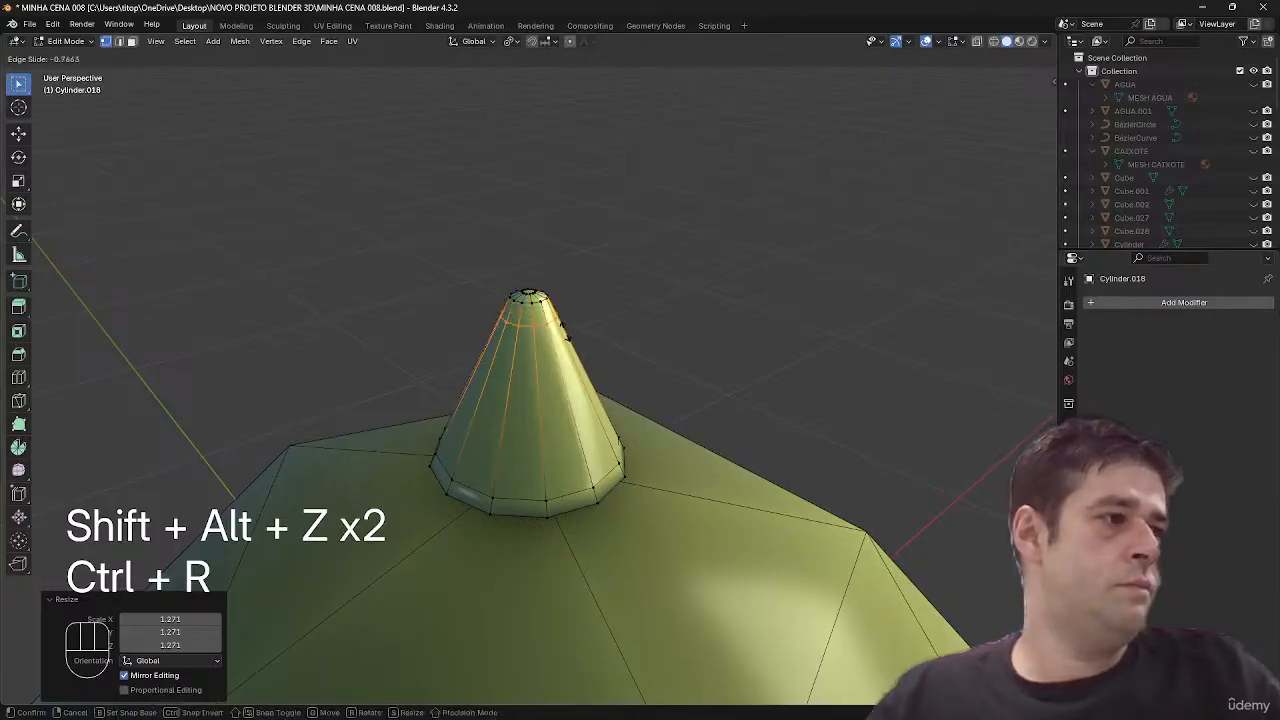
{"action": "key", "text": "Escape"}
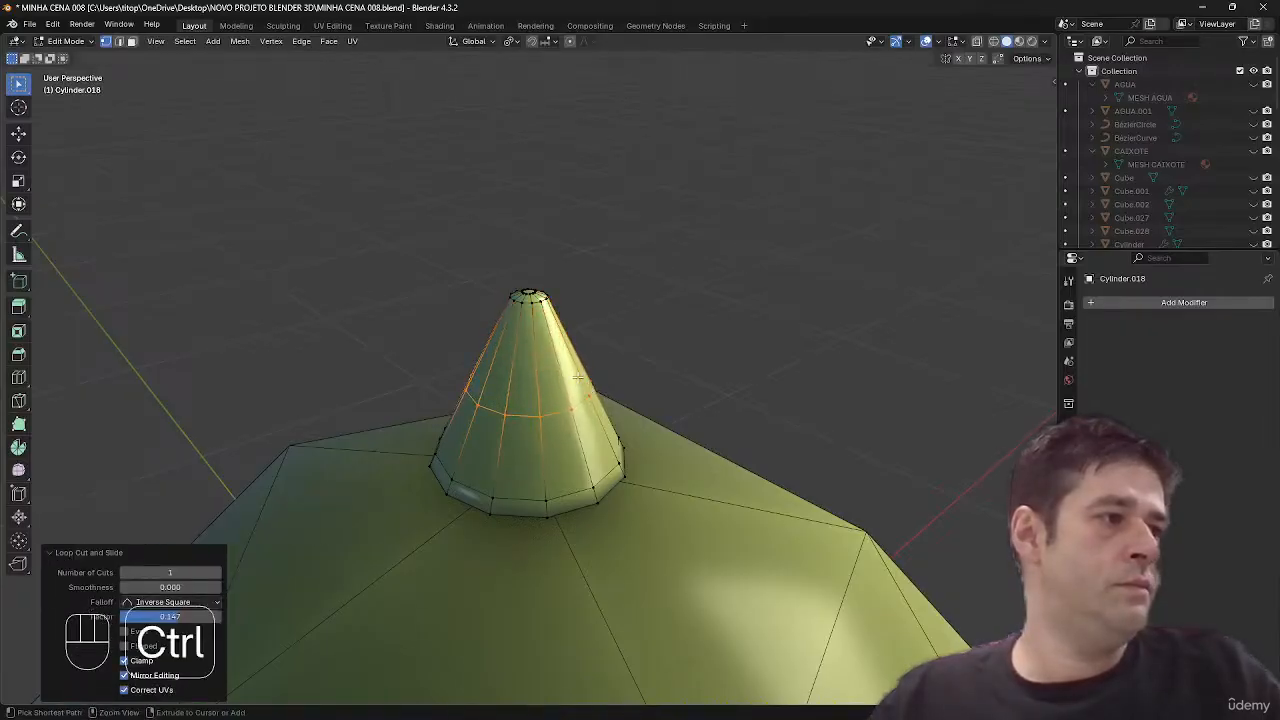
{"action": "key", "text": "ctrl+r"}
{"action": "key", "text": "Escape"}
{"action": "key", "text": "shift+alt+z"}
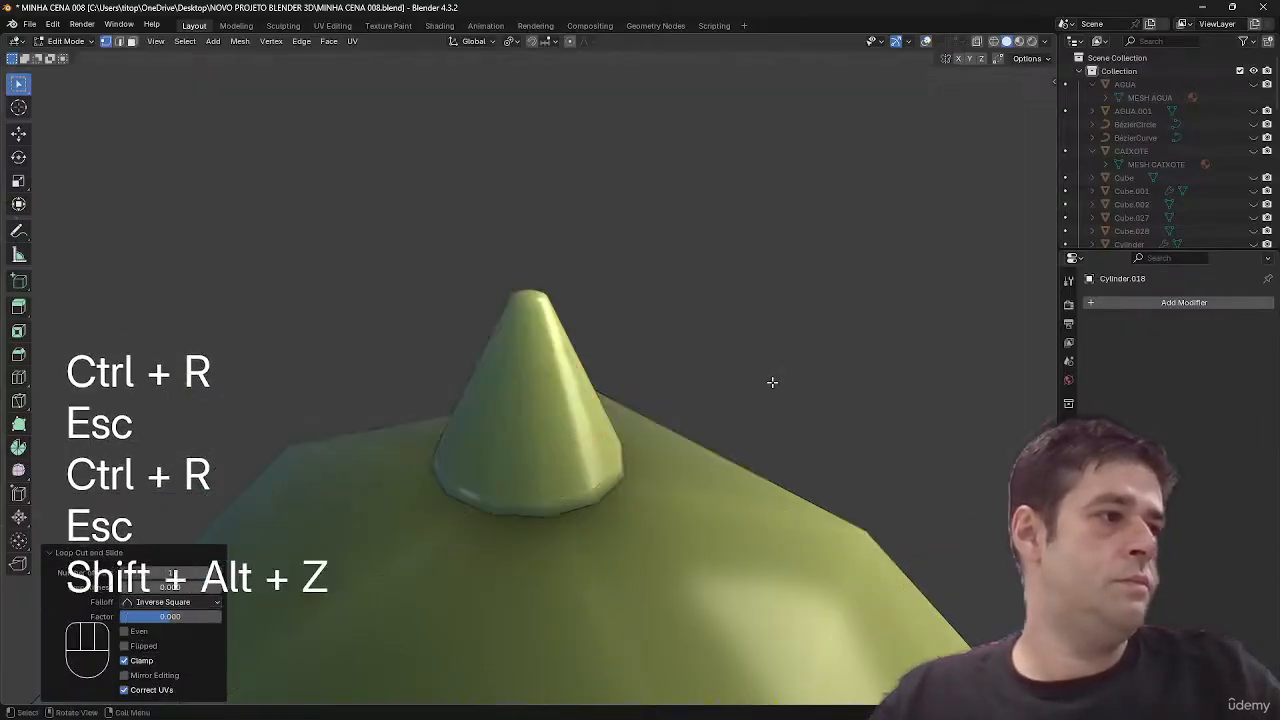
- Dissolve the middle one of the three edge loops on the spike's side
{"action": "middle_click_drag", "start_coordinate": [757, 351], "coordinate": [566, 437], "text": "ctrl"}
{"action": "key", "text": "Tab"}
{"action": "key", "text": "shift+alt+z"}
{"action": "key", "text": "Tab"}
{"action": "key", "text": "2"}
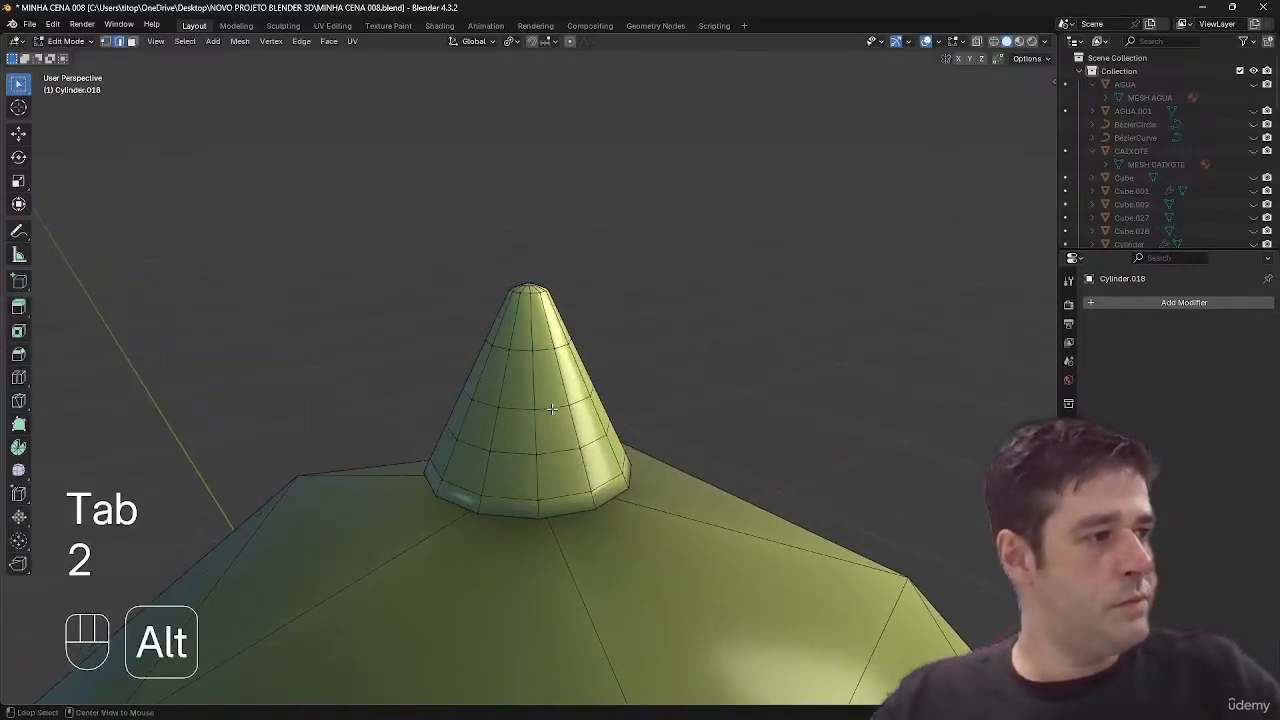
{"action": "left_click", "coordinate": [566, 415], "text": "alt"}
{"action": "key", "text": "ctrl+x"}
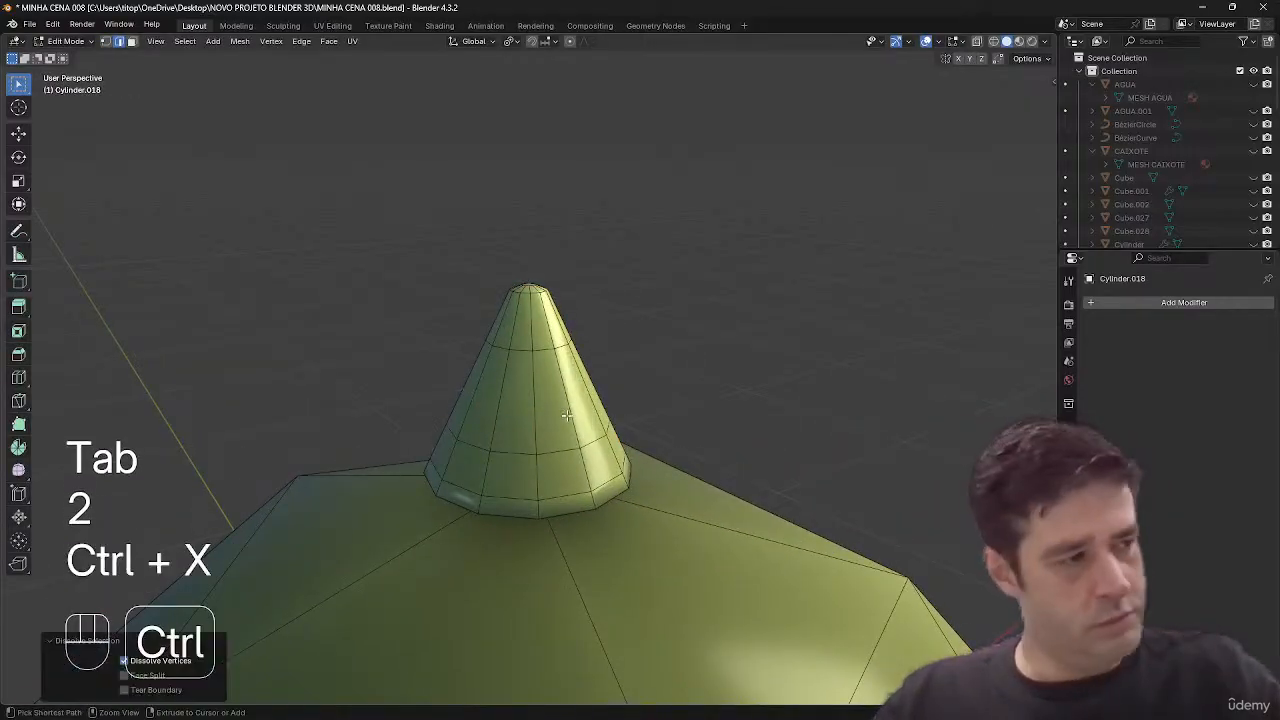
- Slide the spike's lower edge loop upward by a factor of about 0.167 and its upper loop downward by about 0.2
{"action": "key", "text": "2"}
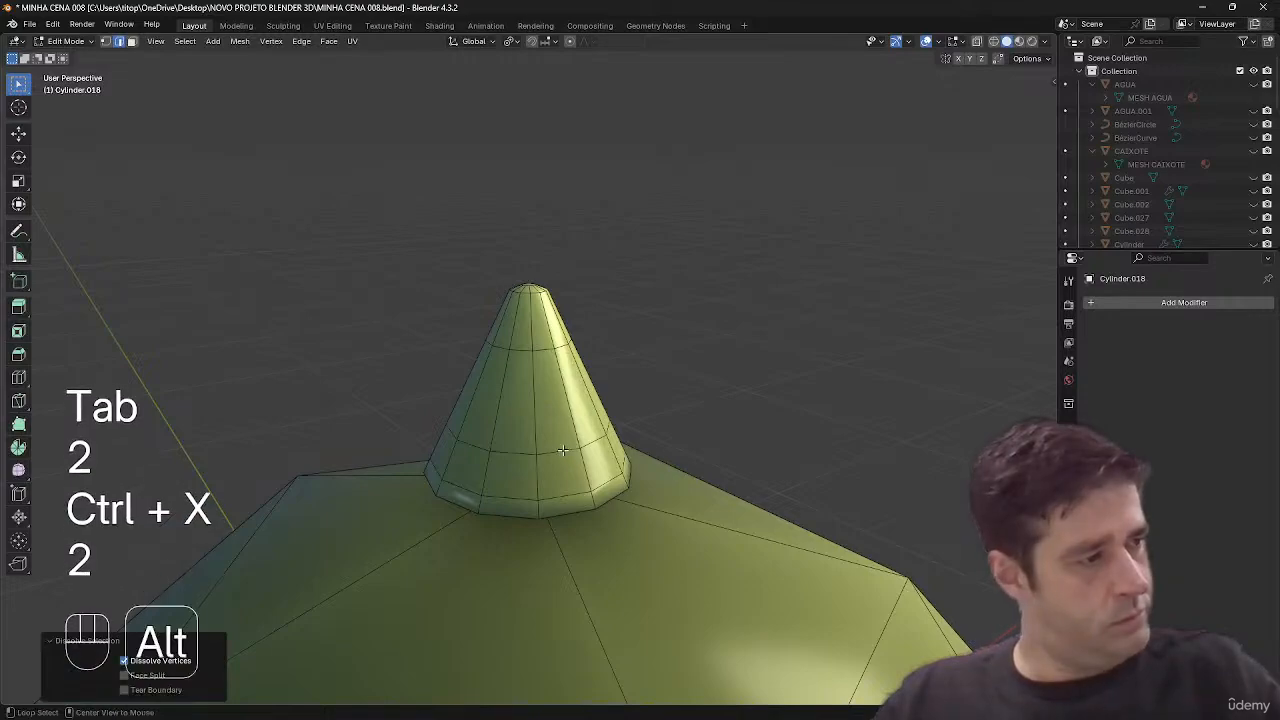
{"action": "left_click", "coordinate": [659, 456], "text": "alt"}
{"action": "key", "text": "g"}
{"action": "key", "text": "g"}
{"action": "left_click", "coordinate": [652, 444]}
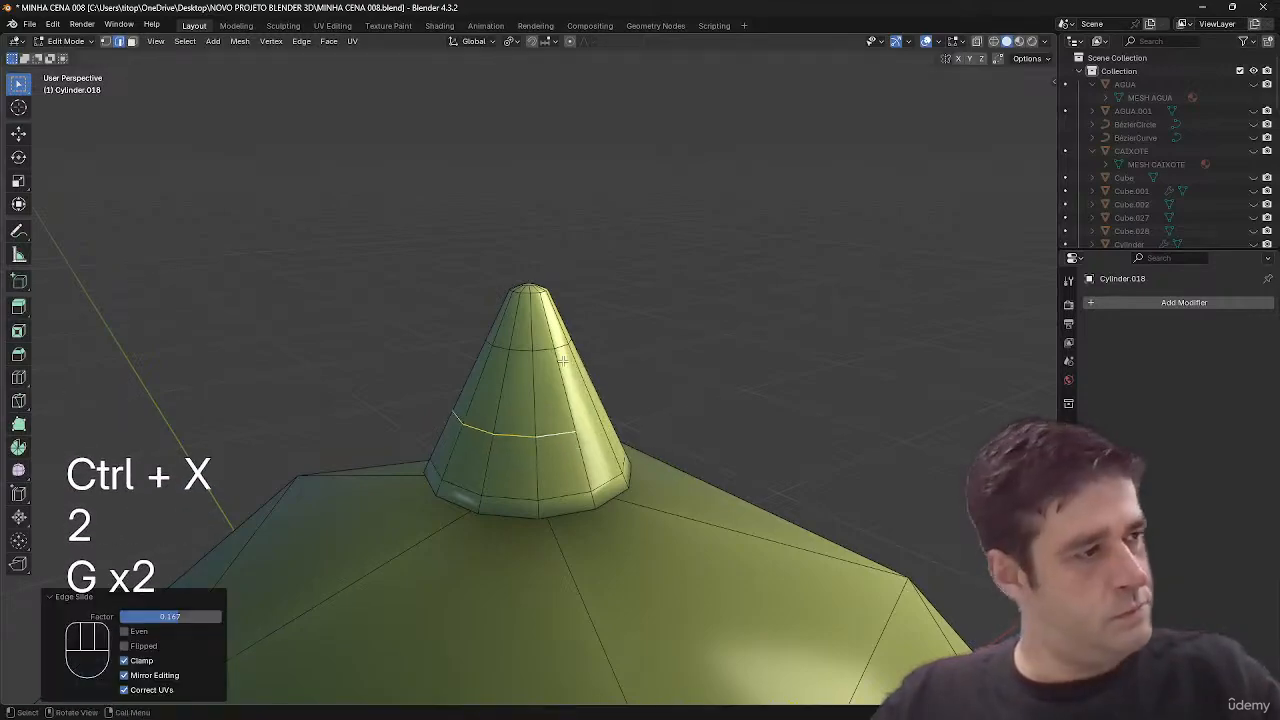
{"action": "left_click", "coordinate": [606, 352], "text": "alt"}
{"action": "key", "text": "g"}
{"action": "key", "text": "g"}
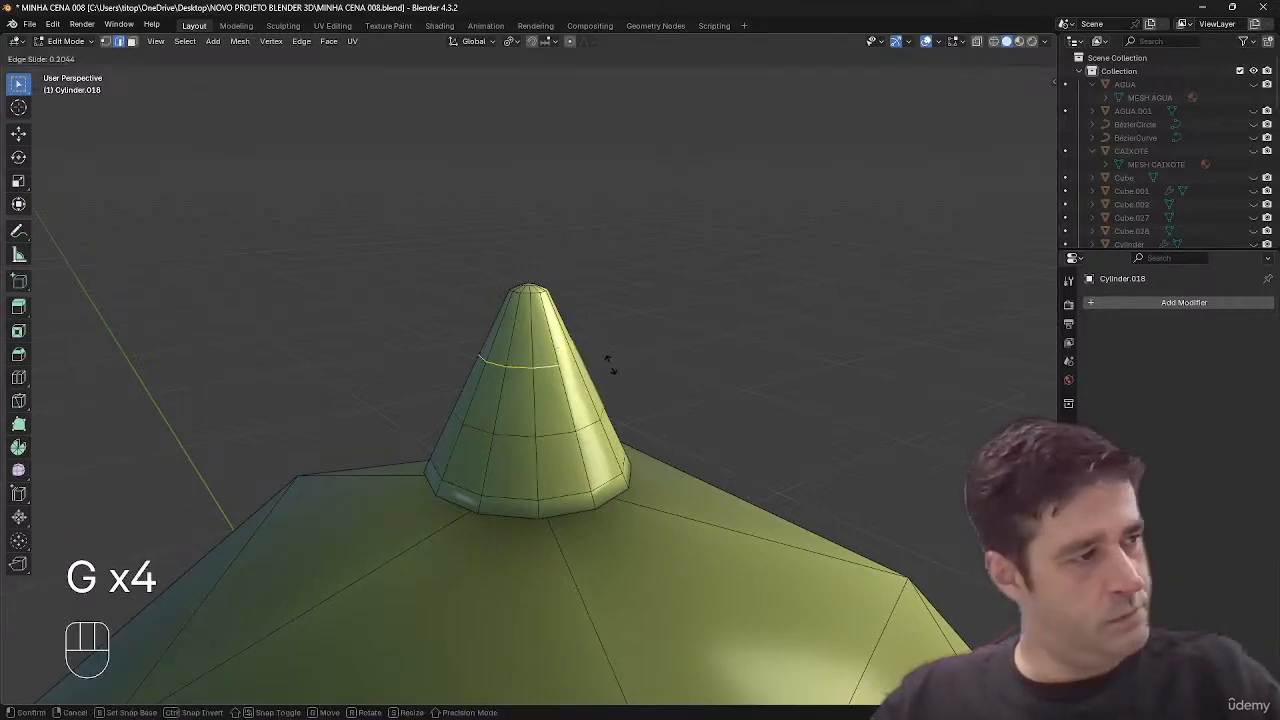
{"action": "left_click", "coordinate": [612, 370]}
- Slide the edge loop at the spike's tip slightly downward by a factor of 0.080, then check the shading in Object Mode without overlays
{"action": "key", "text": "2"}
{"action": "left_click", "coordinate": [536, 294], "text": "alt"}
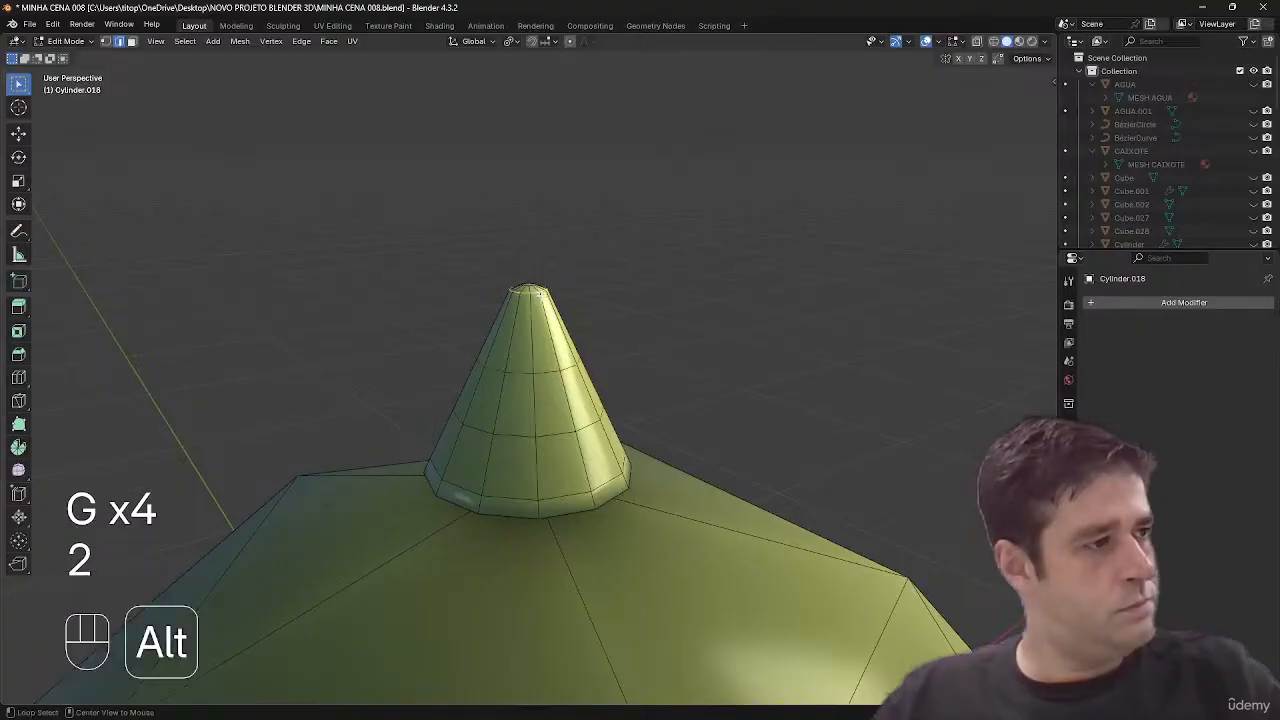
{"action": "key", "text": "g"}
{"action": "key", "text": "g"}
{"action": "left_click", "coordinate": [564, 304]}
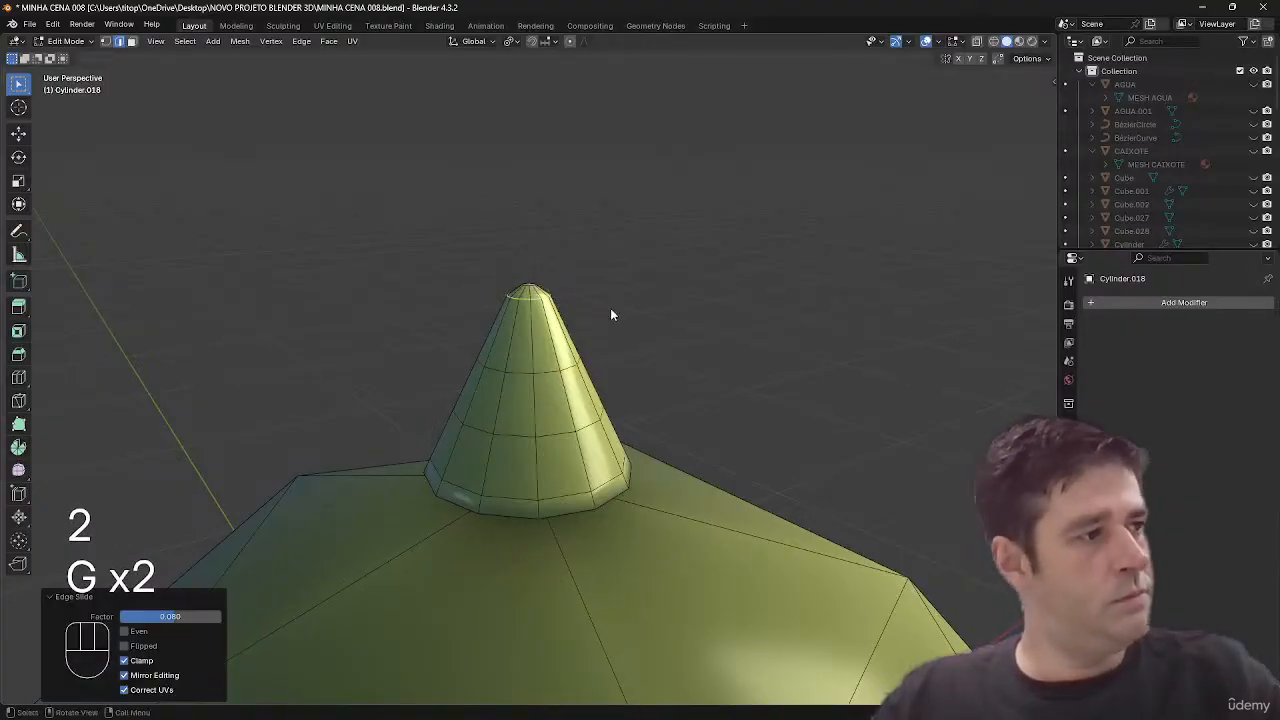
{"action": "key", "text": "Tab"}
{"action": "key", "text": "shift+alt+z"}
{"action": "middle_click_drag", "start_coordinate": [628, 284], "coordinate": [669, 372], "text": "ctrl"}
{"action": "key", "text": "shift+alt+z"}
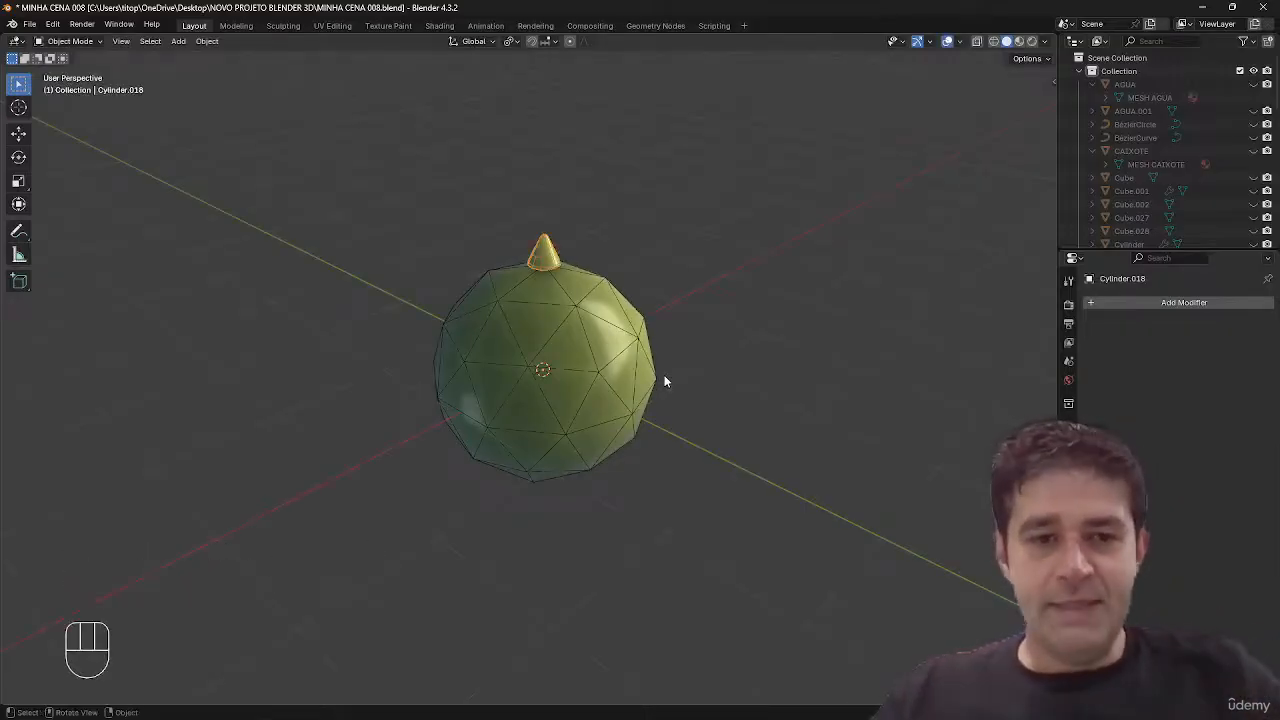
- Make a linked duplicate of the spike rotated about 60° around the sphere's center and repeat it four times to form a ring
{"action": "key", "text": "alt+d"}
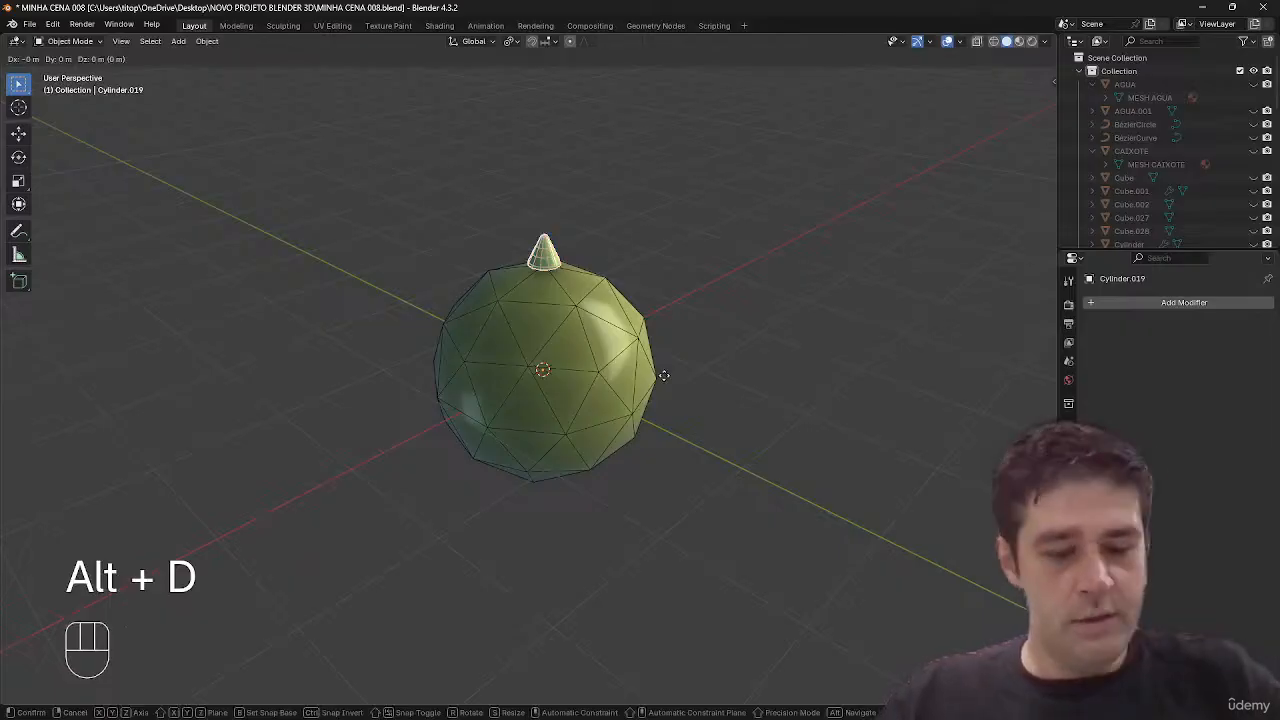
{"action": "key", "text": "r"}
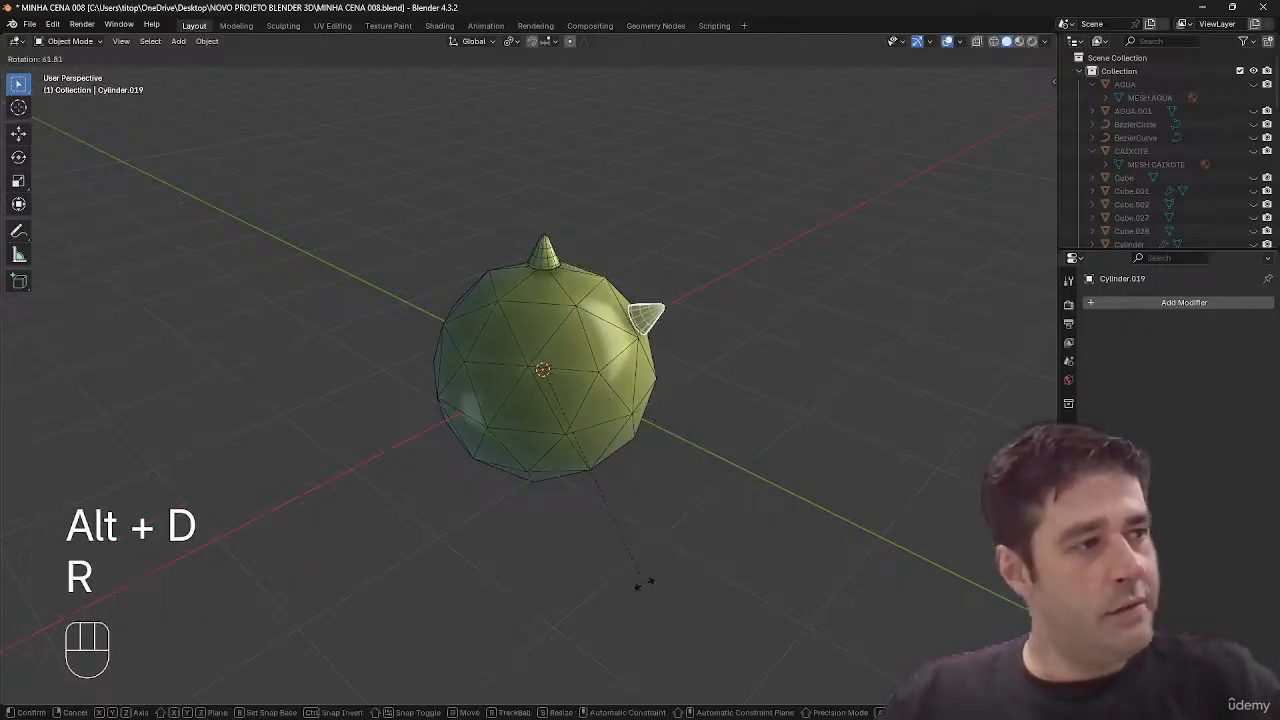
{"action": "left_click", "coordinate": [645, 583]}
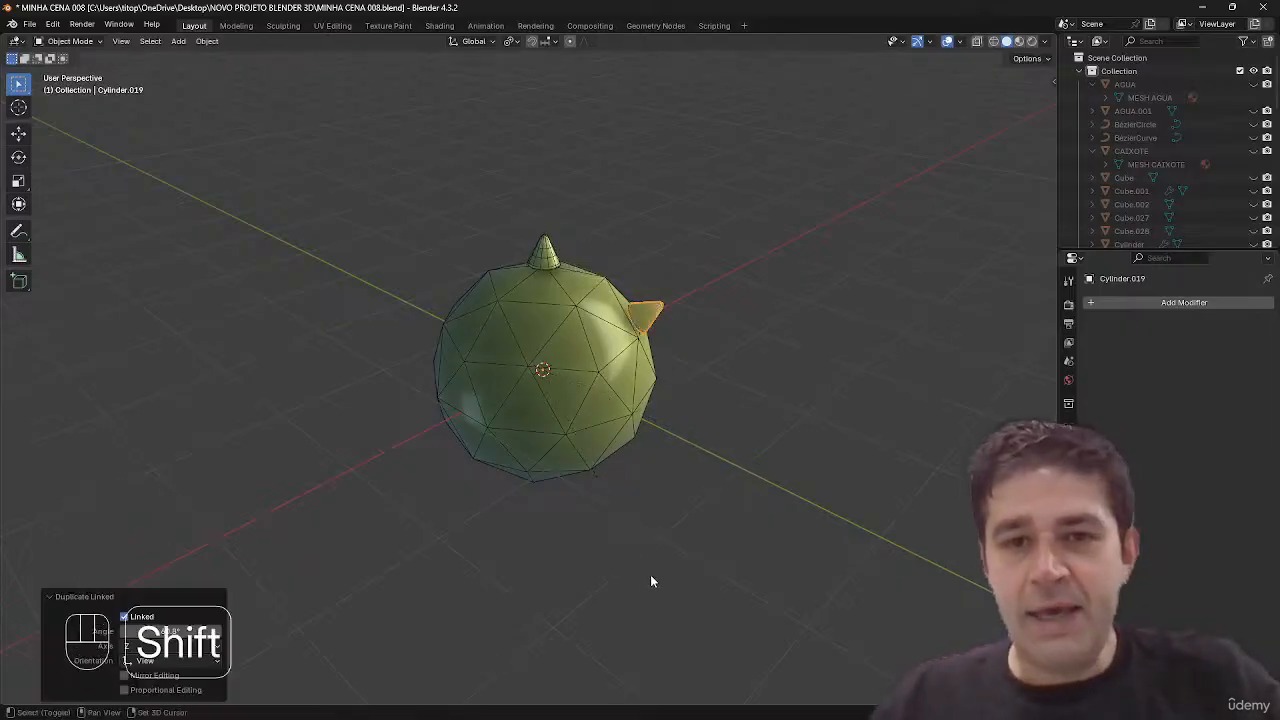
{"action": "key", "text": "shift+r"}
{"action": "key", "text": "shift+r"}
{"action": "key", "text": "shift+r"}
{"action": "key", "text": "shift+r"}
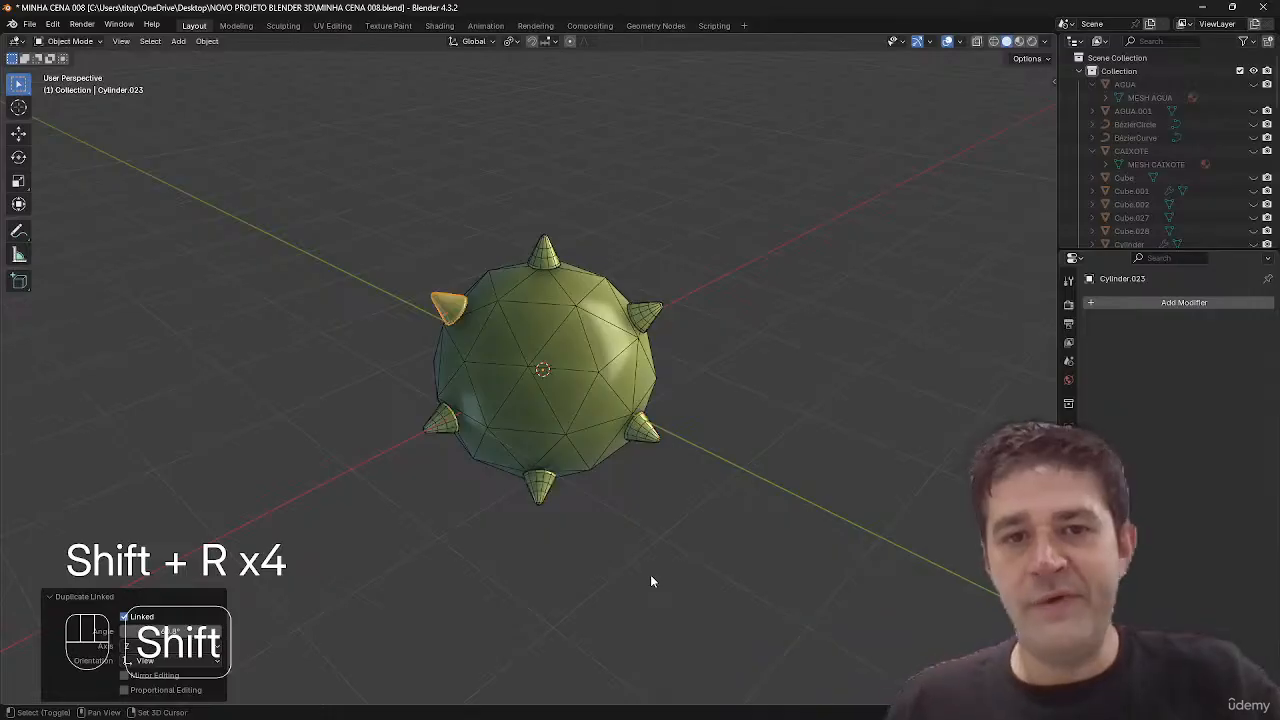
- Make linked duplicates of two opposite spikes in the ring and rotate them about -184° around the sphere in top view
{"action": "left_click", "coordinate": [643, 430], "text": "shift"}
{"action": "middle_click_drag", "start_coordinate": [766, 274], "coordinate": [695, 383]}
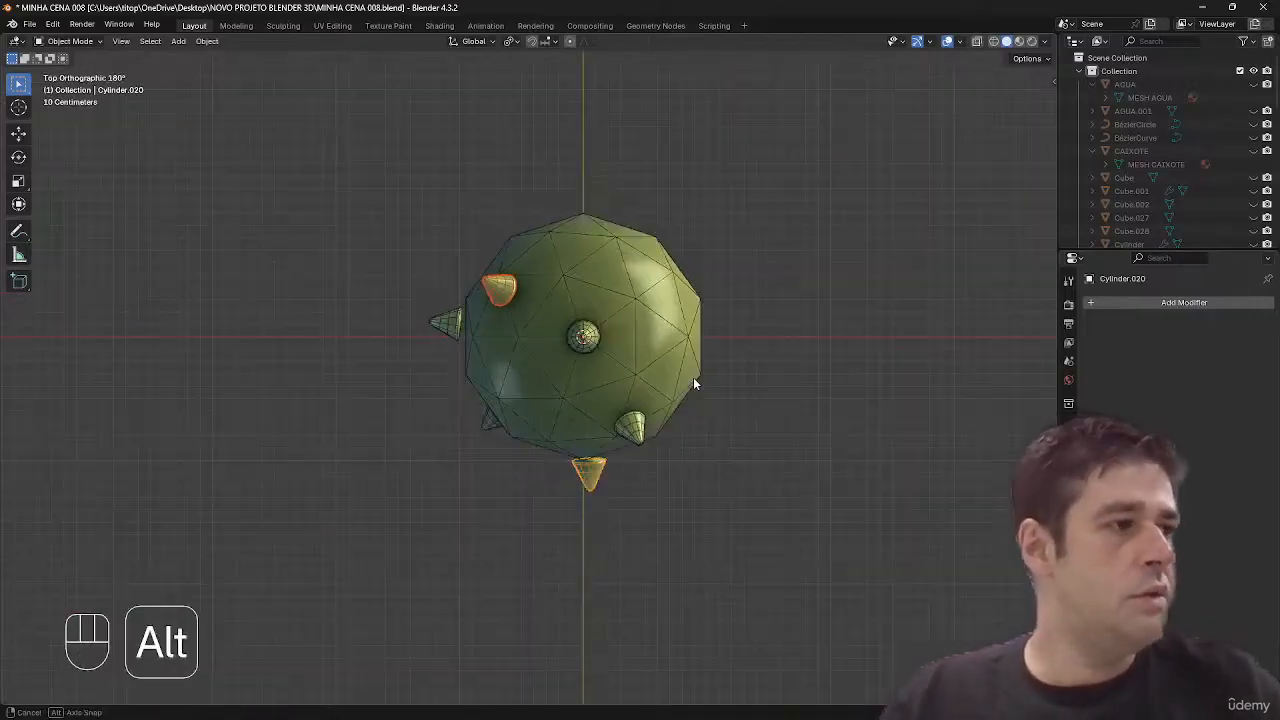
{"action": "key", "text": "alt+d"}
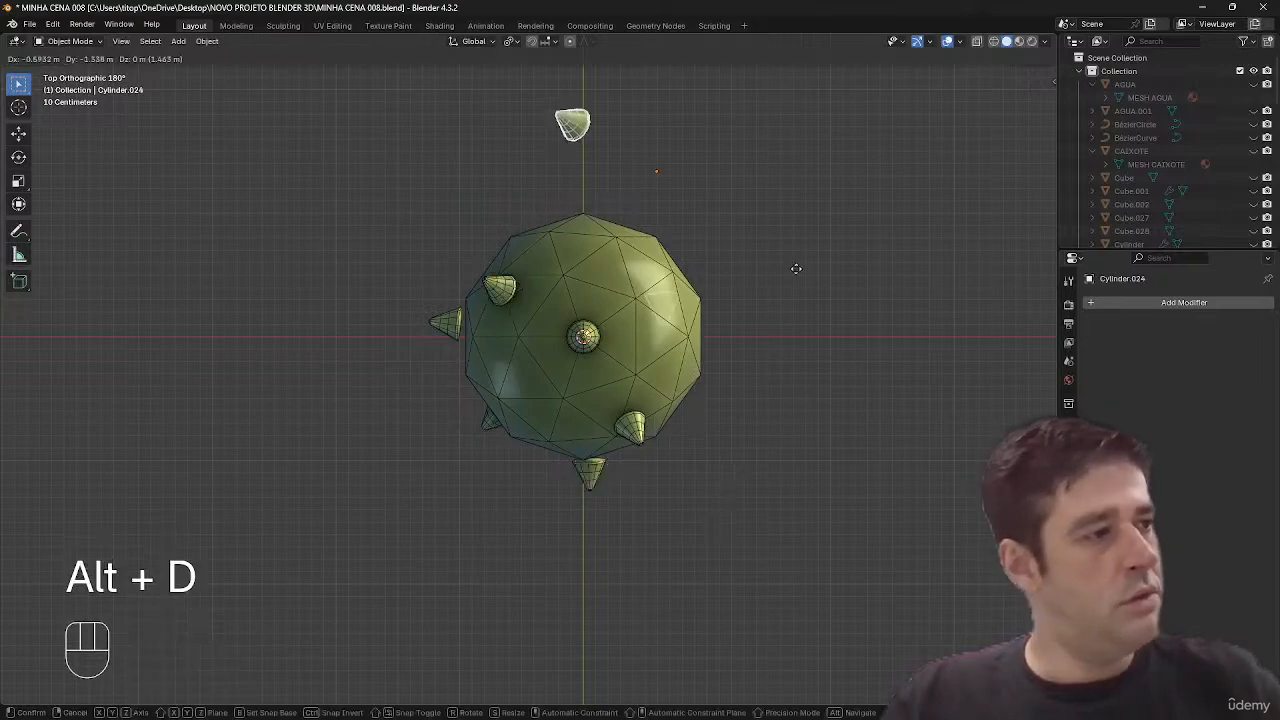
{"action": "key", "text": "Escape"}
{"action": "key", "text": "r"}
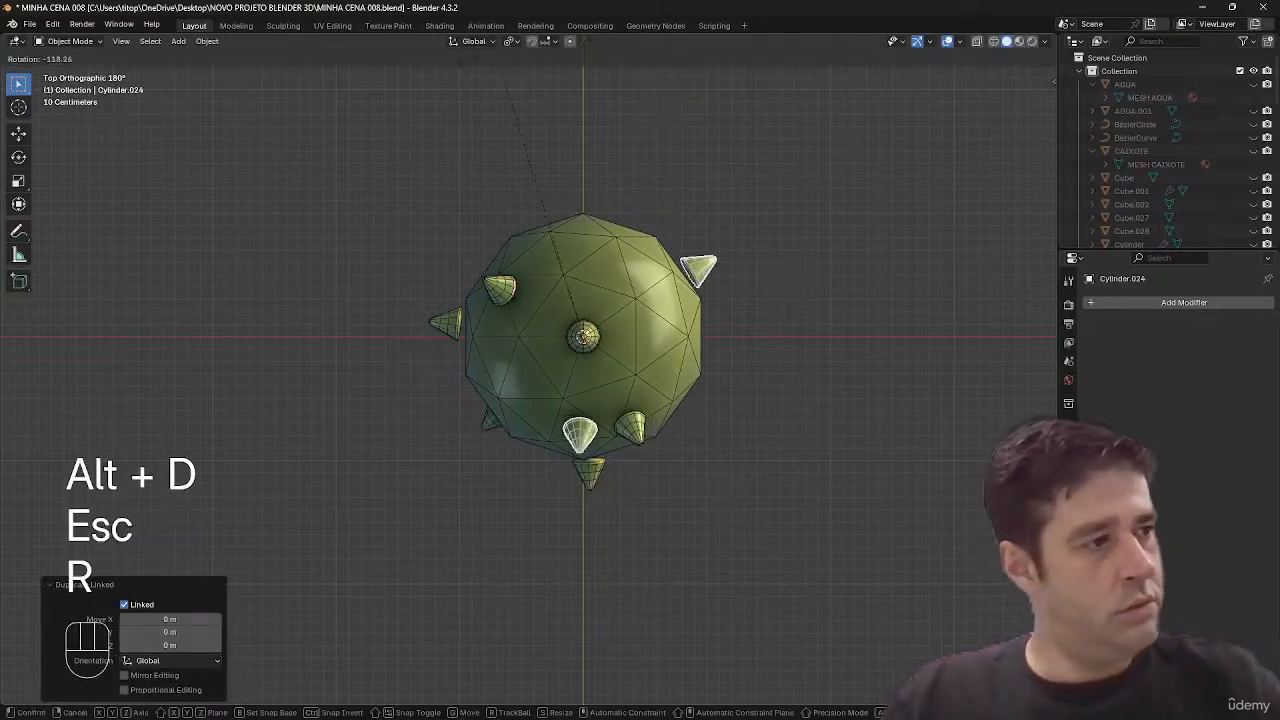
{"action": "left_click", "coordinate": [165, 295]}
{"action": "middle_click_drag", "start_coordinate": [171, 291], "coordinate": [520, 377]}
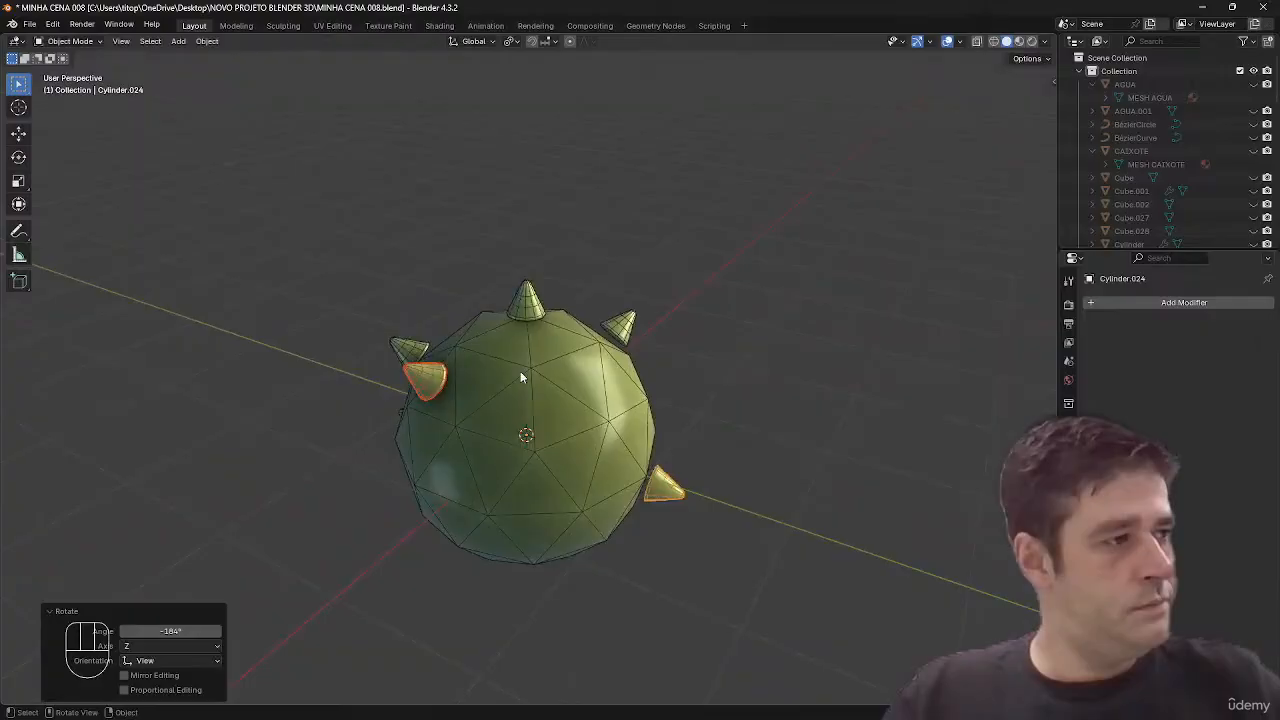
- Trackball-rotate the two new spikes one at a time to spread them over empty areas of the sphere
{"action": "left_click", "coordinate": [425, 387]}
{"action": "key", "text": "r"}
{"action": "key", "text": "r"}
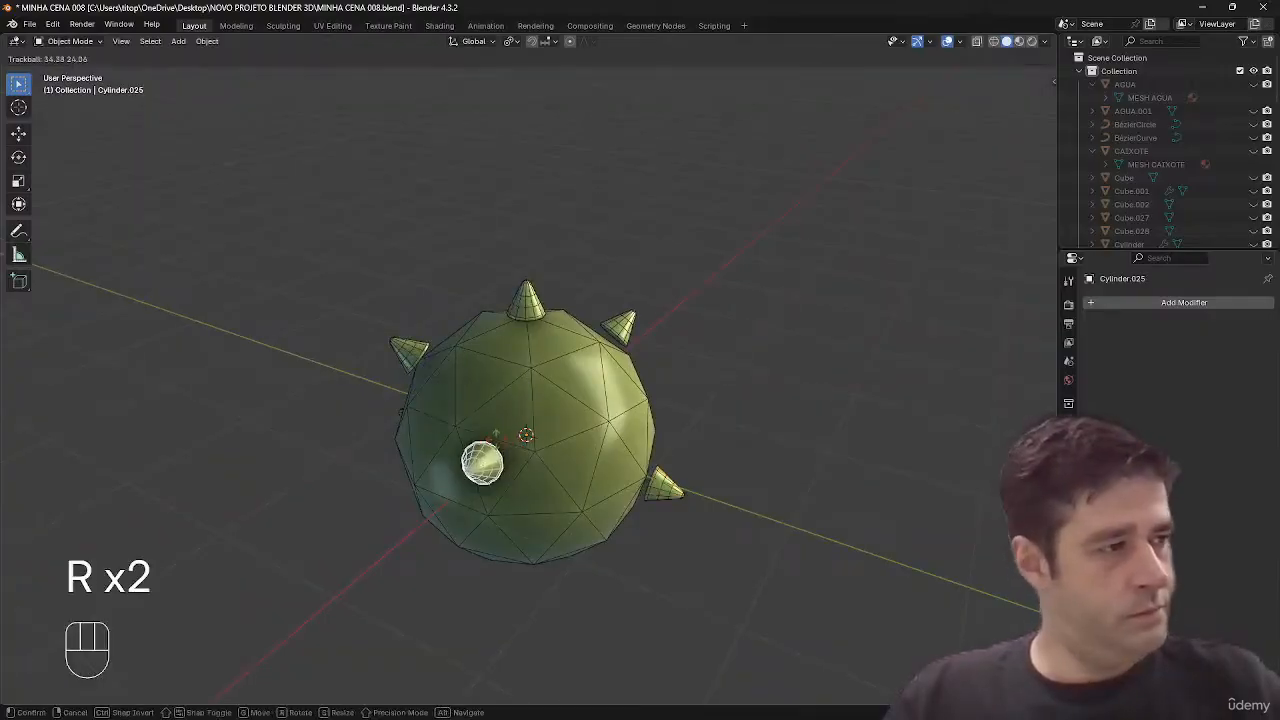
{"action": "left_click", "coordinate": [740, 485]}
{"action": "left_click", "coordinate": [664, 496]}
{"action": "middle_click_drag", "start_coordinate": [664, 496], "coordinate": [814, 446]}
{"action": "key", "text": "r"}
{"action": "key", "text": "r"}
{"action": "left_click", "coordinate": [688, 474]}
{"action": "middle_click_drag", "start_coordinate": [798, 390], "coordinate": [763, 400], "text": "ctrl"}
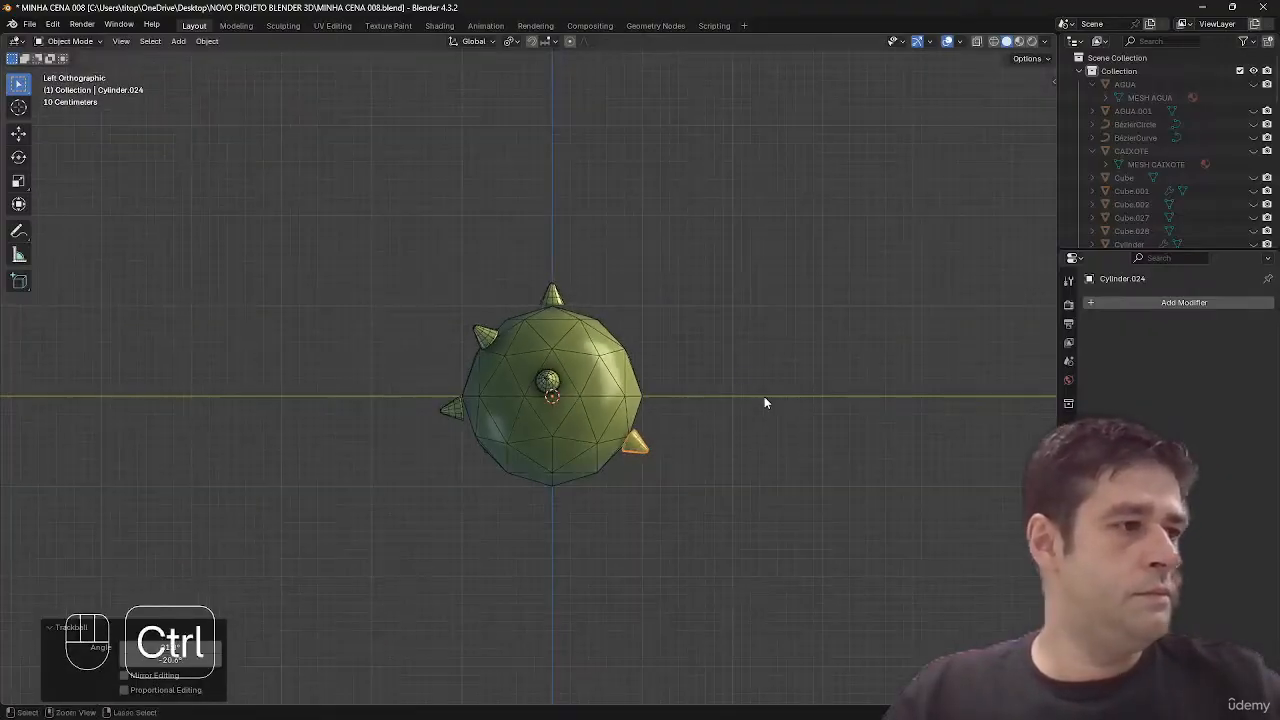
- Parent all the spikes to the ico sphere with the Object option and test the link with a cancelled move
{"action": "left_click_drag", "start_coordinate": [752, 231], "coordinate": [374, 532]}
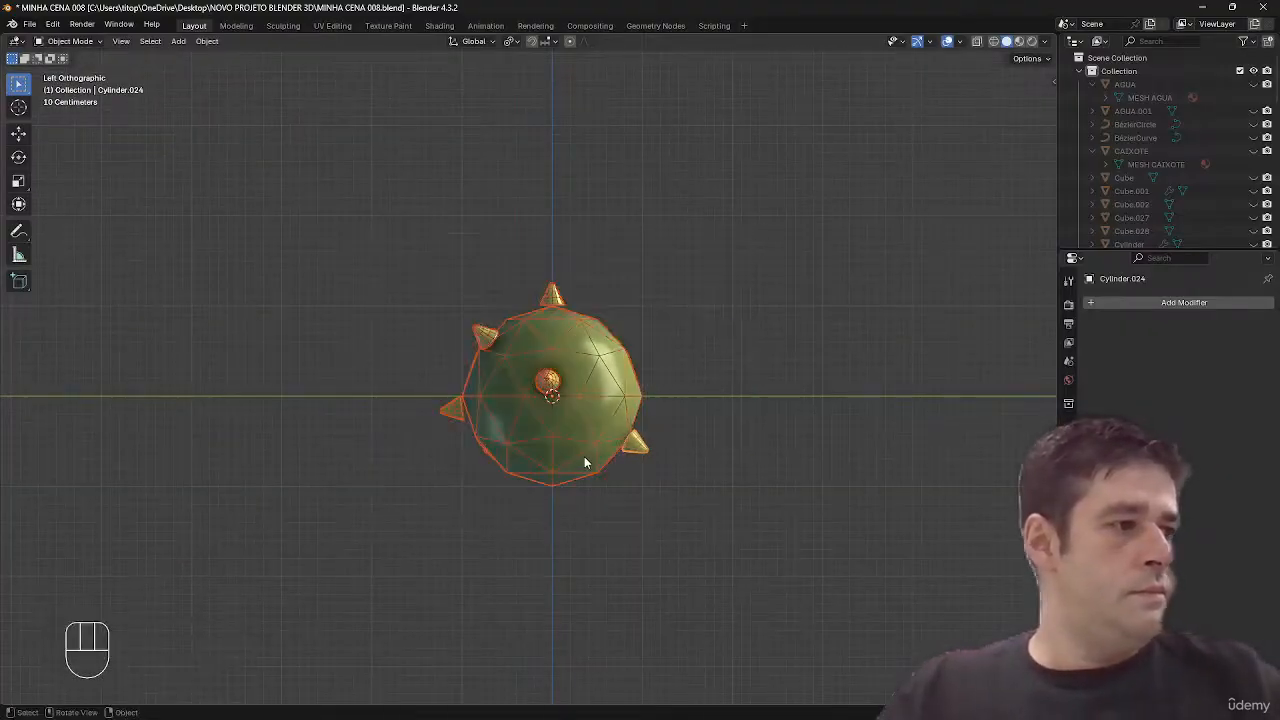
{"action": "left_click", "coordinate": [583, 456], "text": "shift"}
{"action": "key", "text": "ctrl+p"}
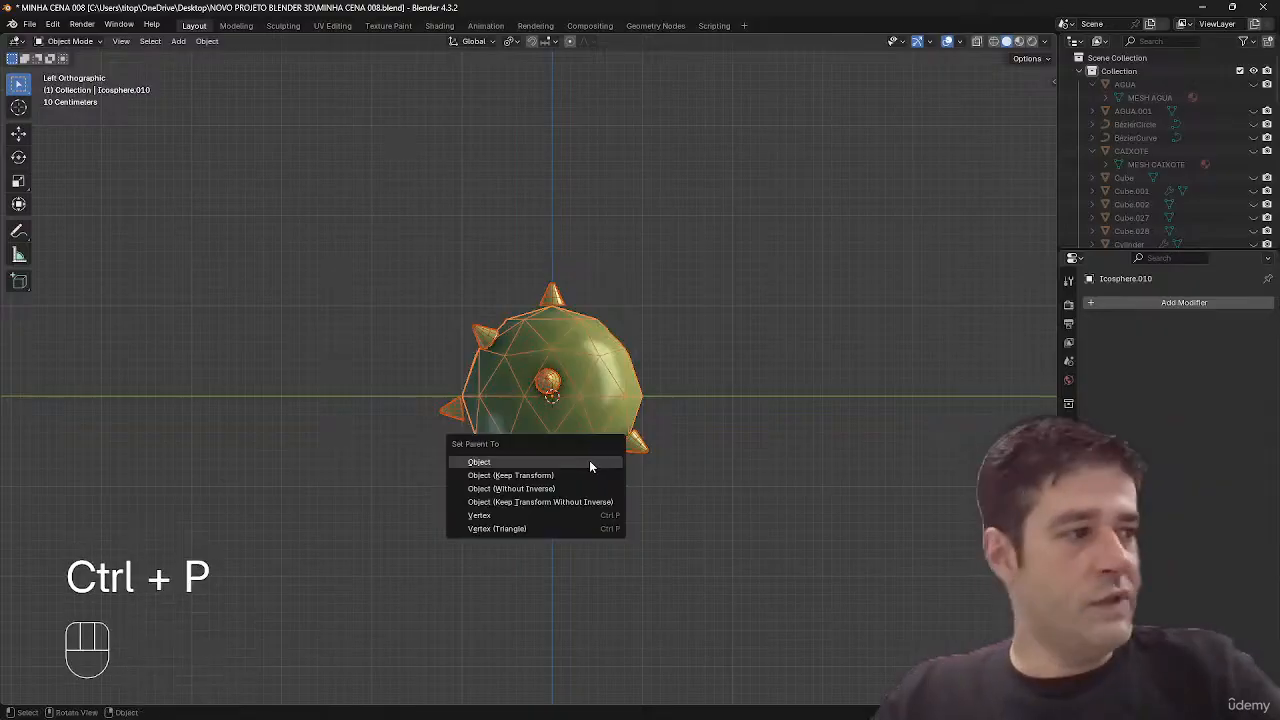
{"action": "left_click", "coordinate": [593, 463]}
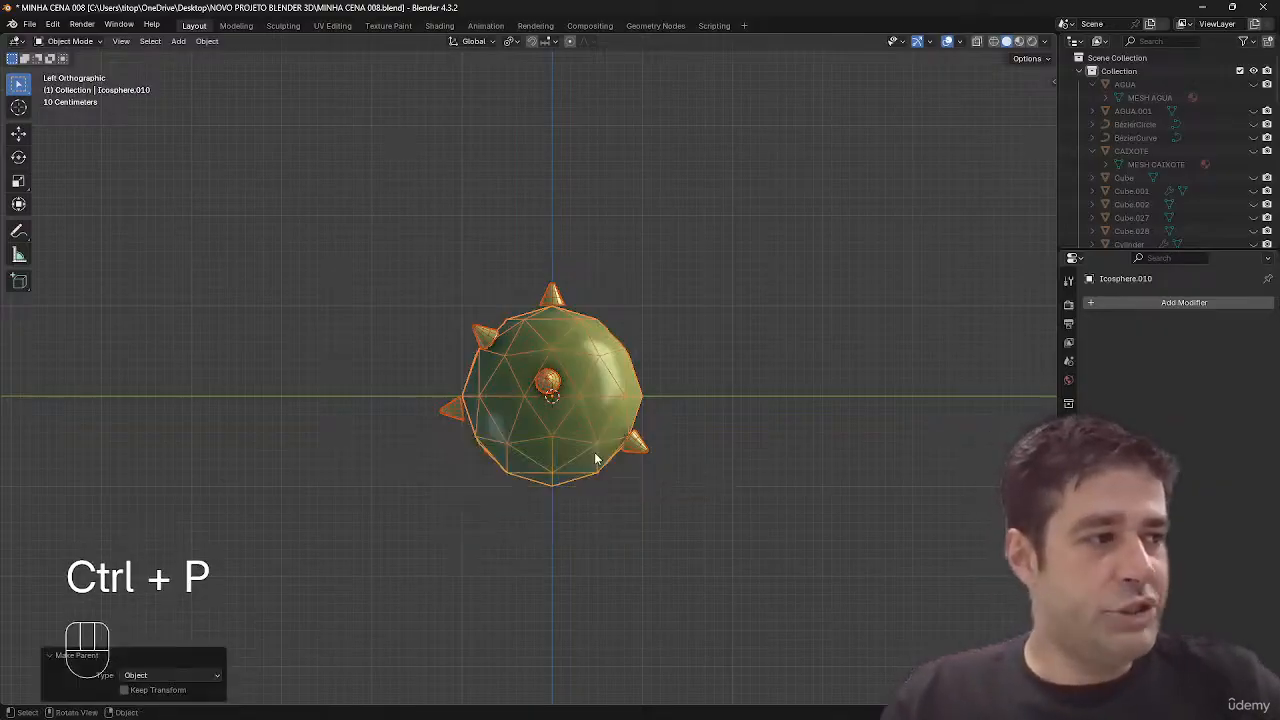
{"action": "key", "text": "g"}
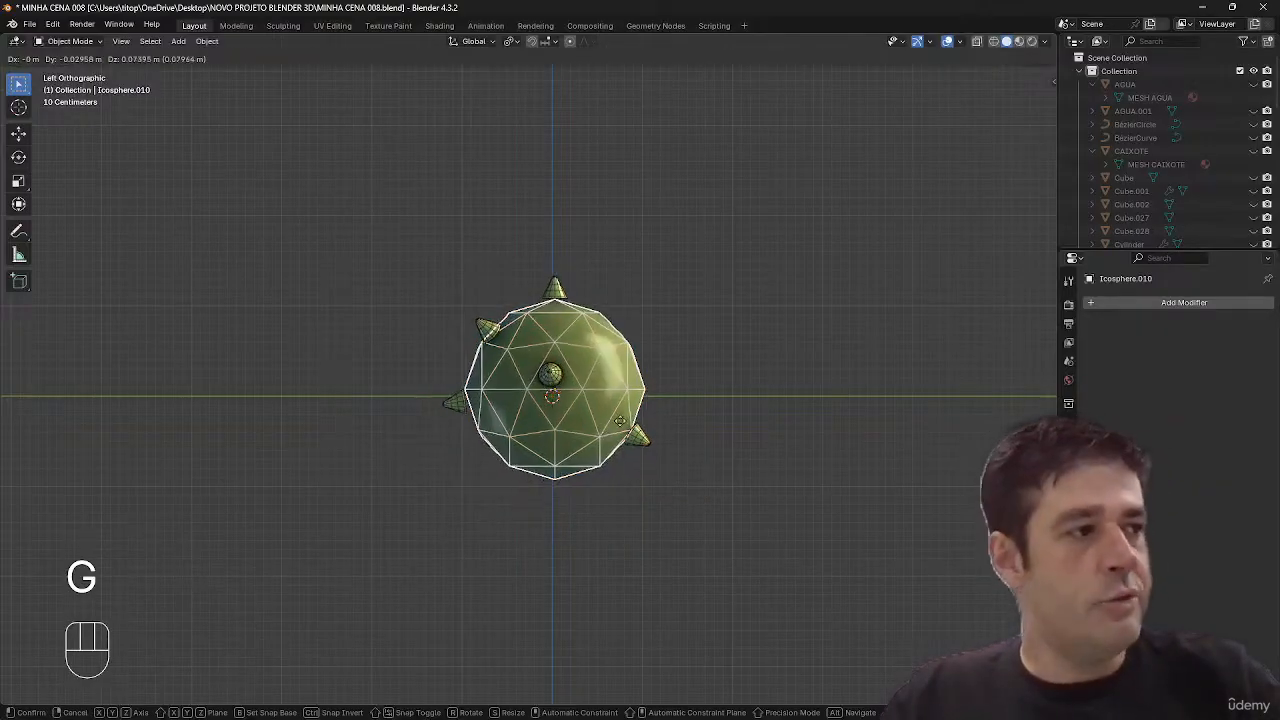
{"action": "key", "text": "Escape"}
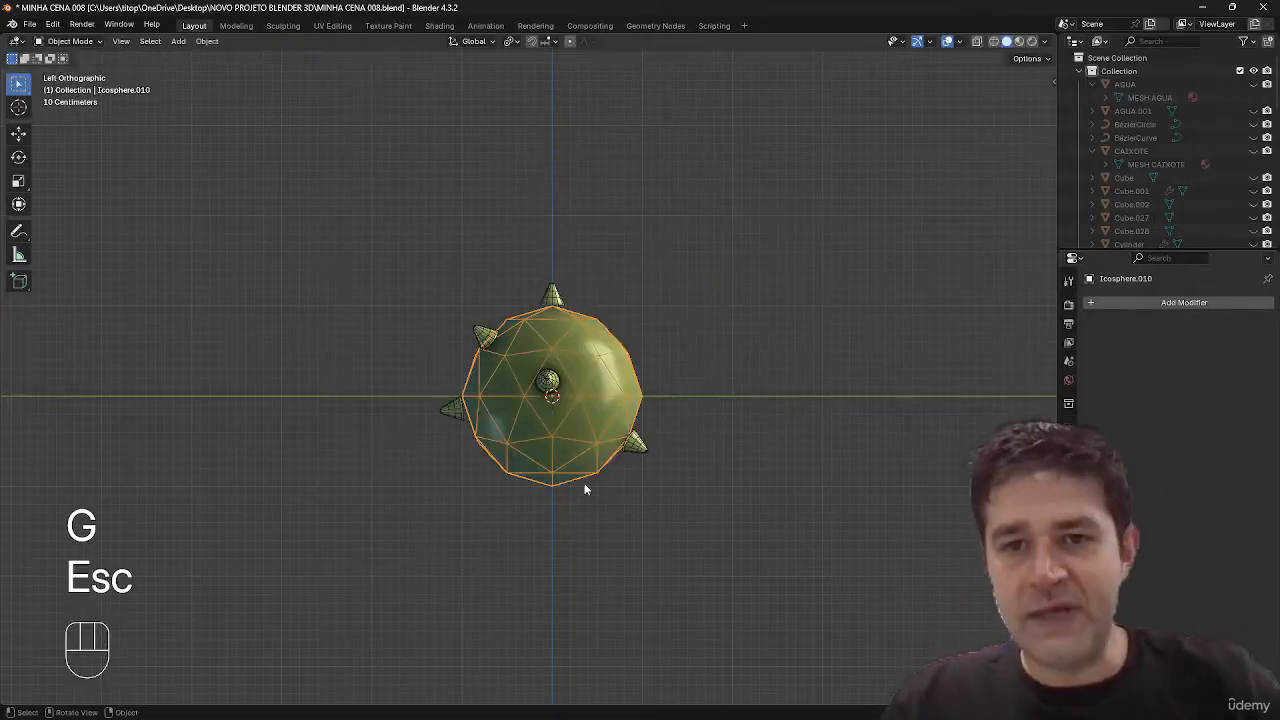
- Make a linked duplicate of the whole spiked ball about 1.88 m up along Z and repeat it twice to stack four balls
{"action": "key", "text": "a"}
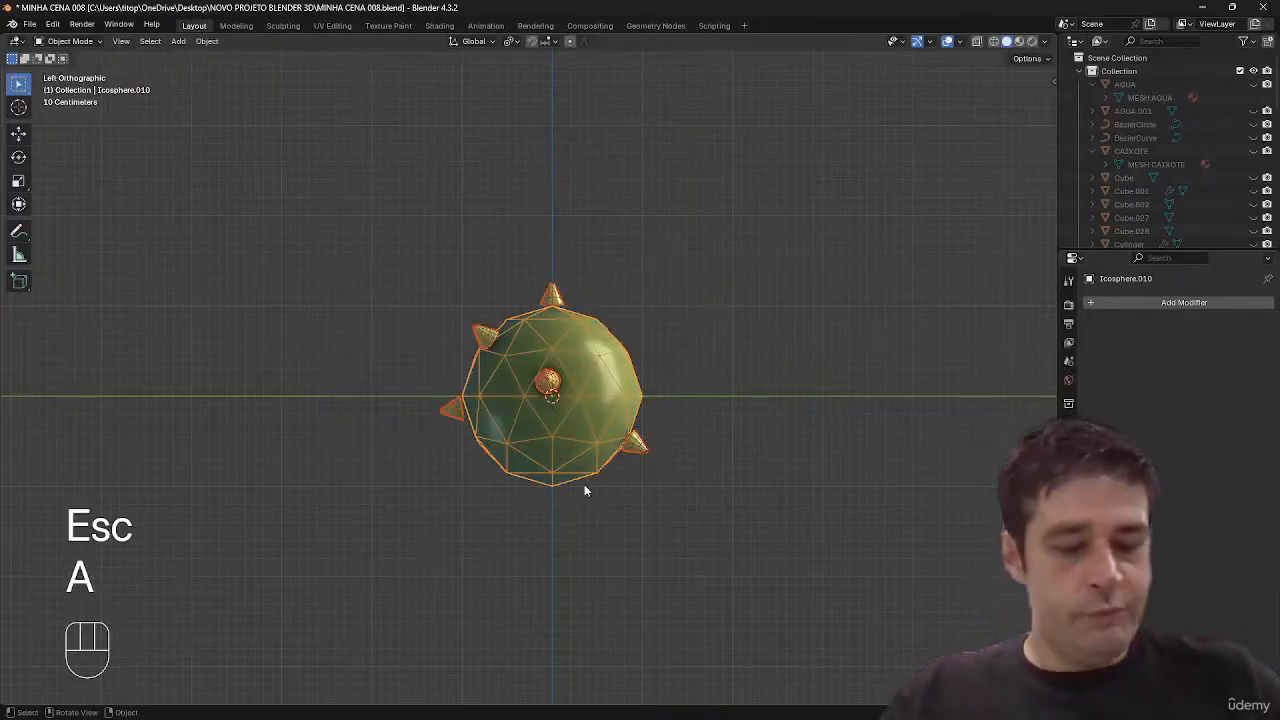
{"action": "key", "text": "alt+d"}
{"action": "key", "text": "z"}
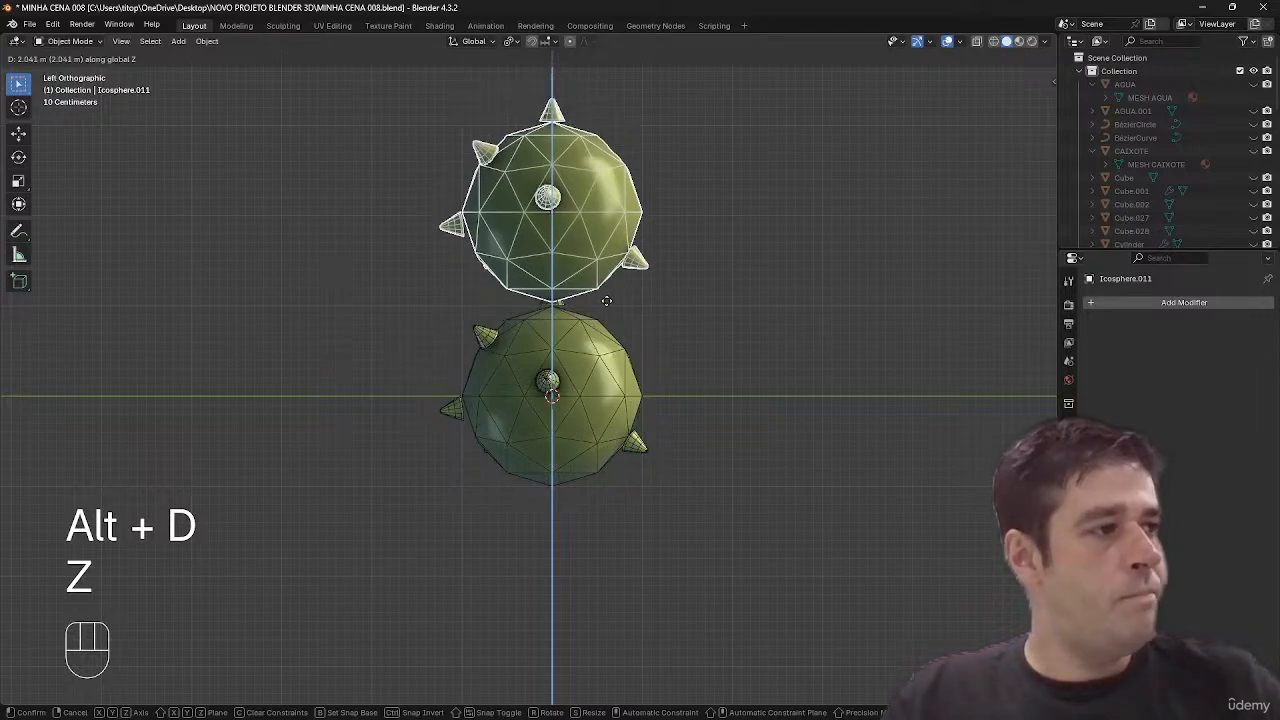
{"action": "scroll", "coordinate": [785, 380], "scroll_direction": "down", "scroll_amount": 2}
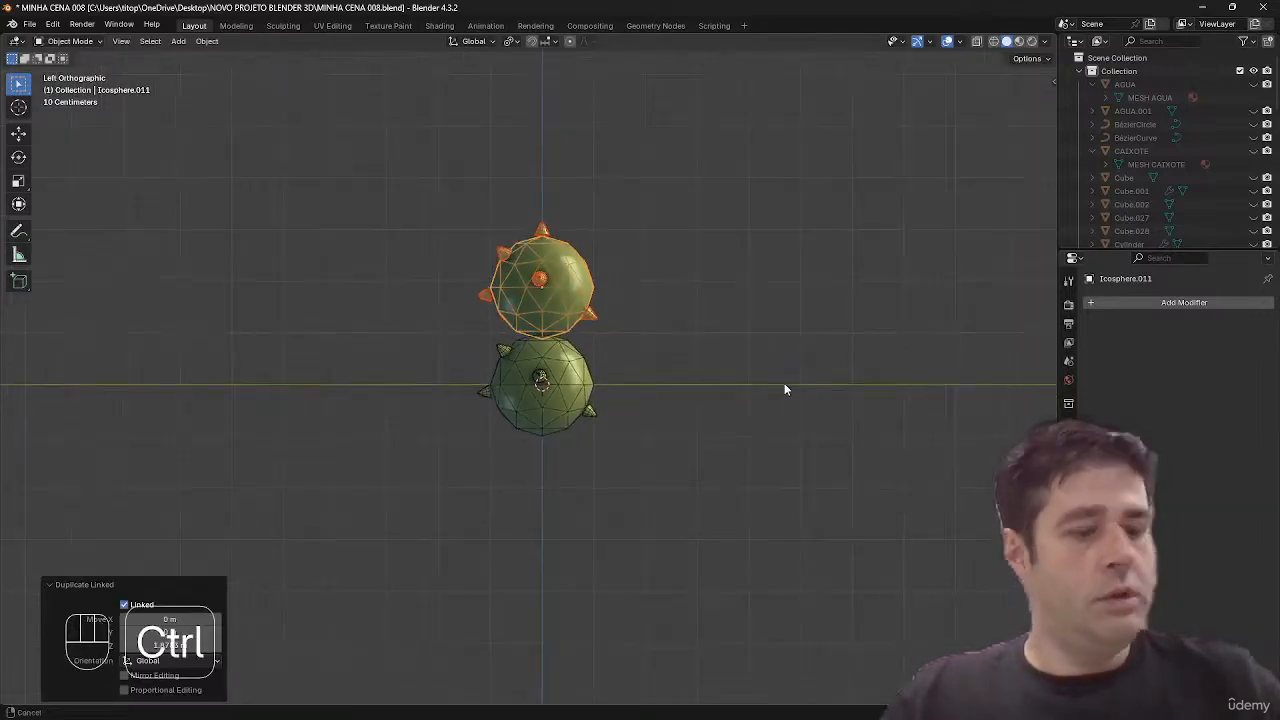
{"action": "key", "text": "shift+r"}
{"action": "key", "text": "shift+r"}
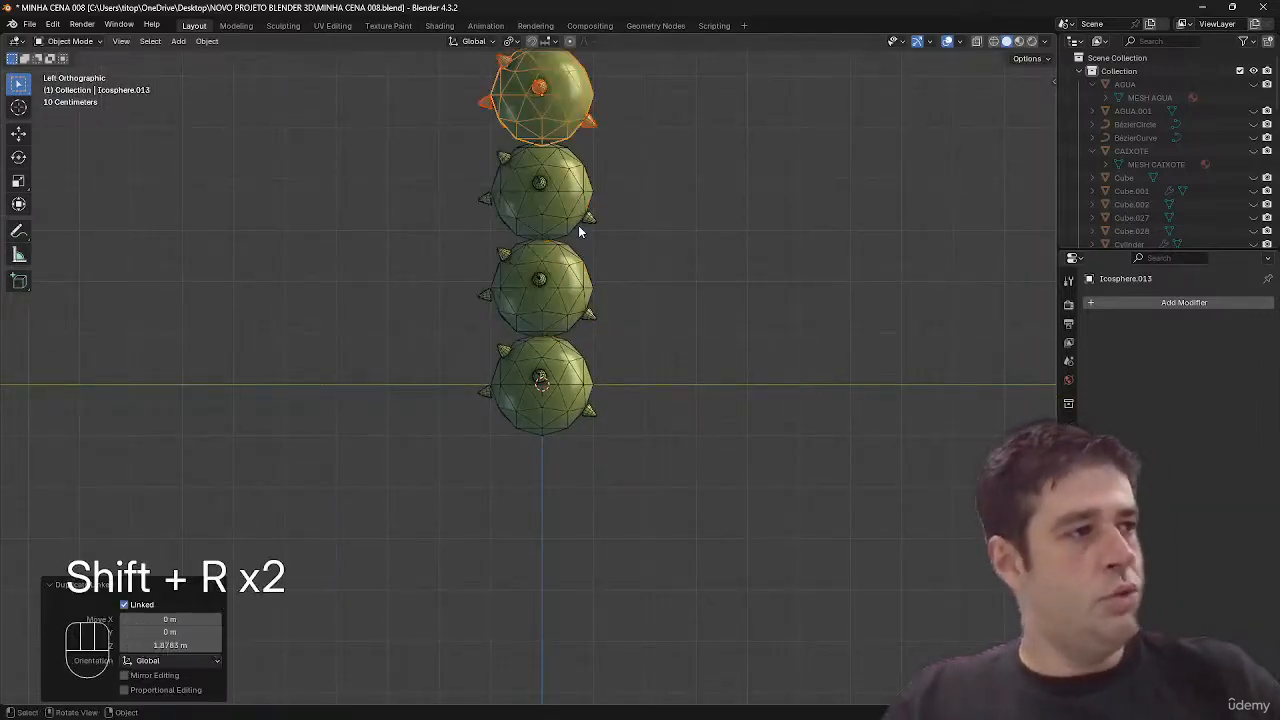
{"action": "middle_click_drag", "start_coordinate": [578, 230], "coordinate": [595, 292], "text": "shift"}
{"action": "key", "text": "a"}
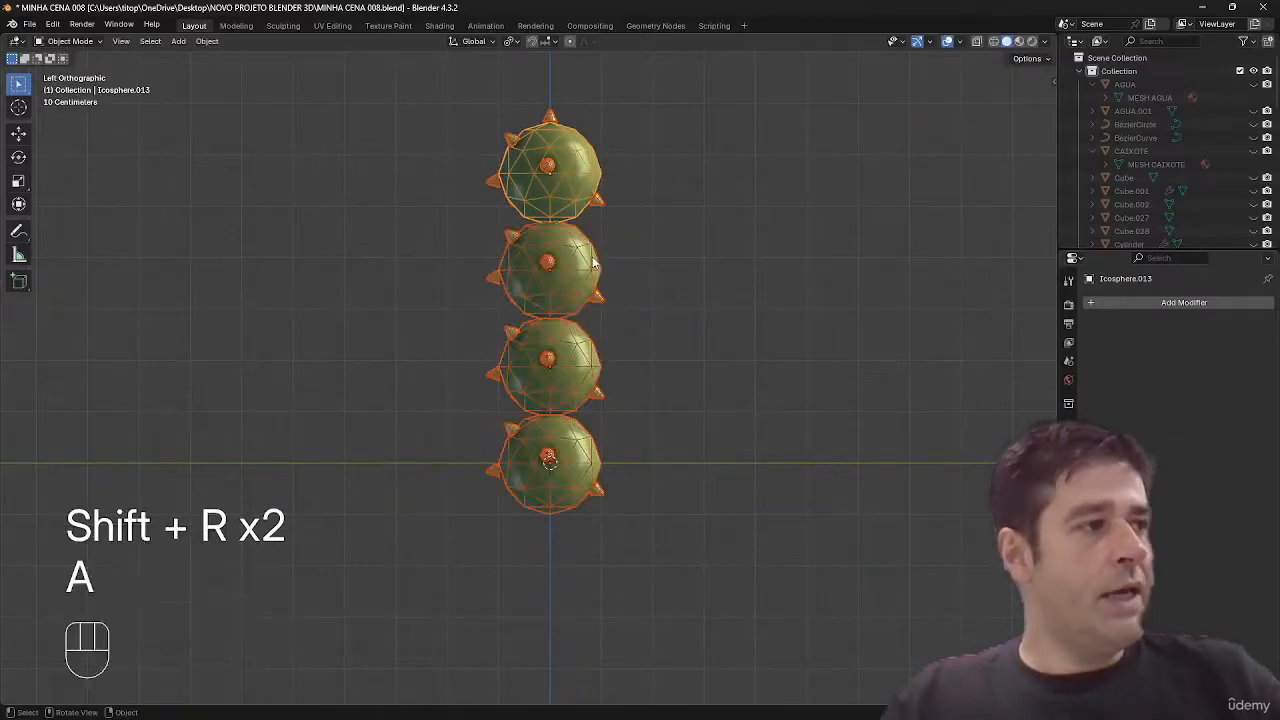
{"action": "left_click", "coordinate": [577, 209], "text": "ctrl"}
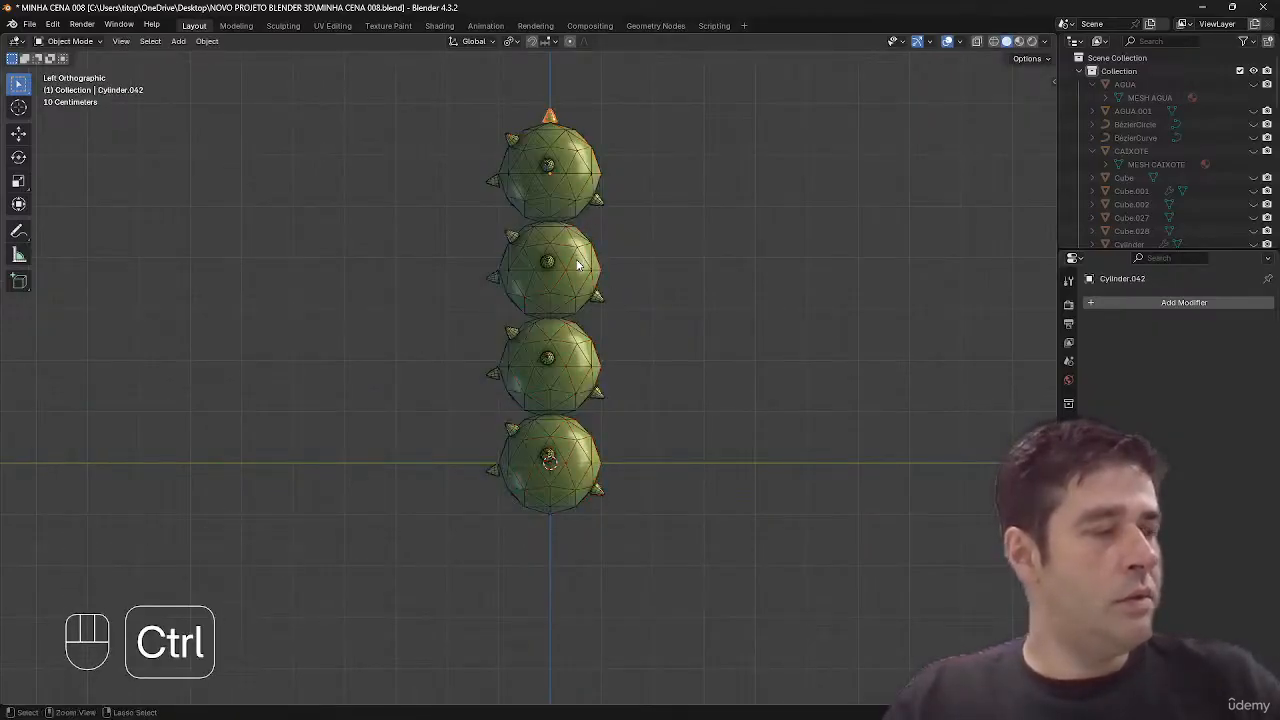
{"action": "key", "text": "ctrl+z"}
{"action": "key", "text": "a"}
{"action": "key", "text": "a"}
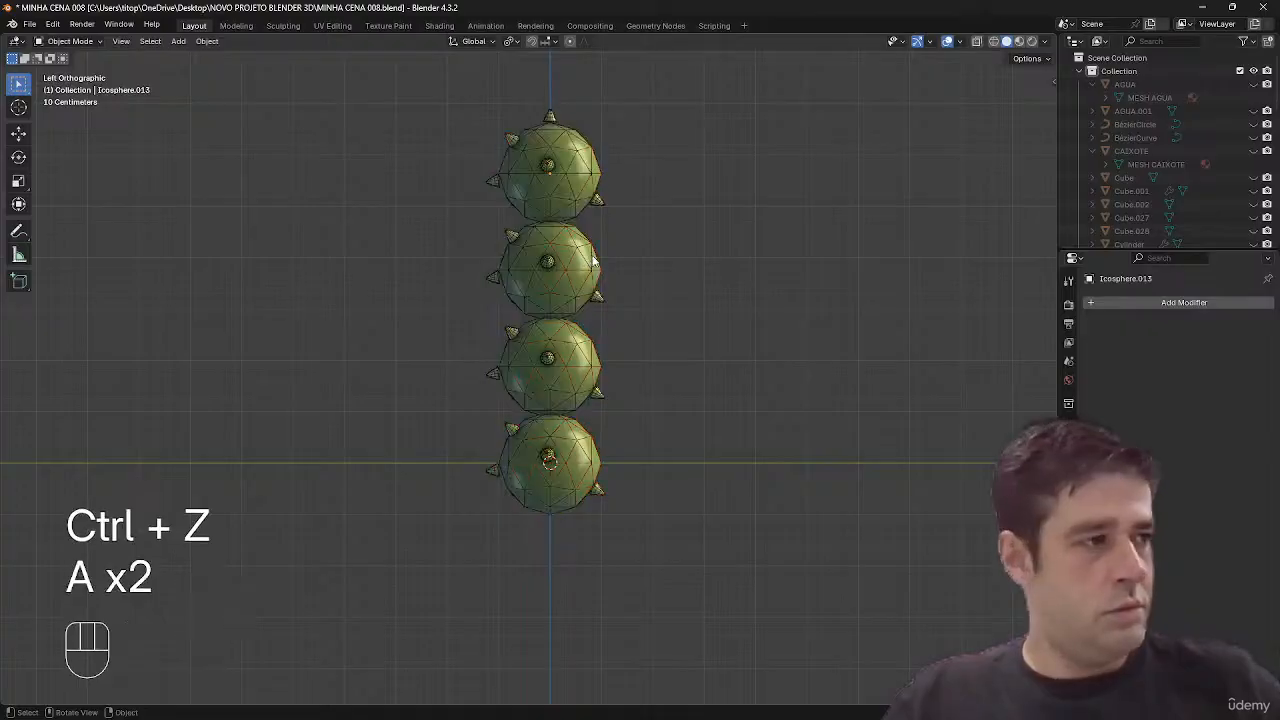
- Select everything and deselect the four ico spheres so that only the spikes stay selected
{"action": "key", "text": "a"}
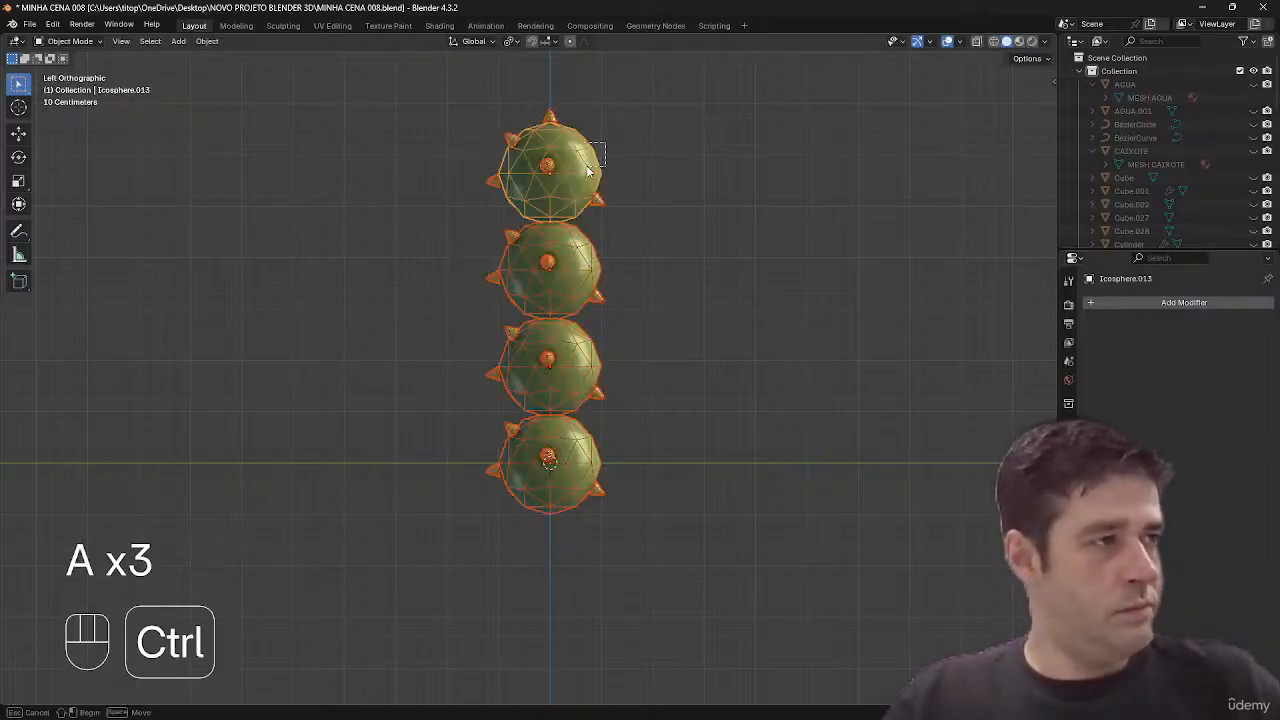
{"action": "left_click", "coordinate": [585, 168], "text": "ctrl"}
{"action": "left_click", "coordinate": [588, 258], "text": "ctrl"}
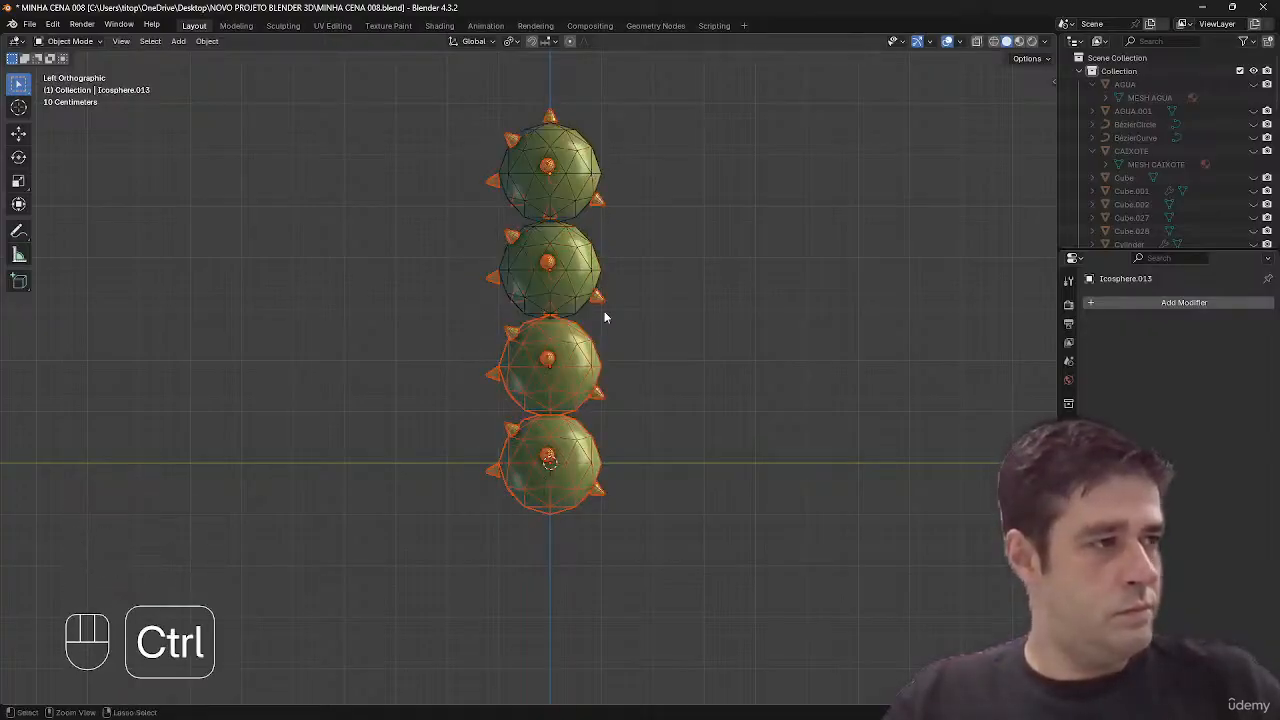
{"action": "left_click_drag", "start_coordinate": [600, 330], "coordinate": [607, 380], "text": "ctrl"}
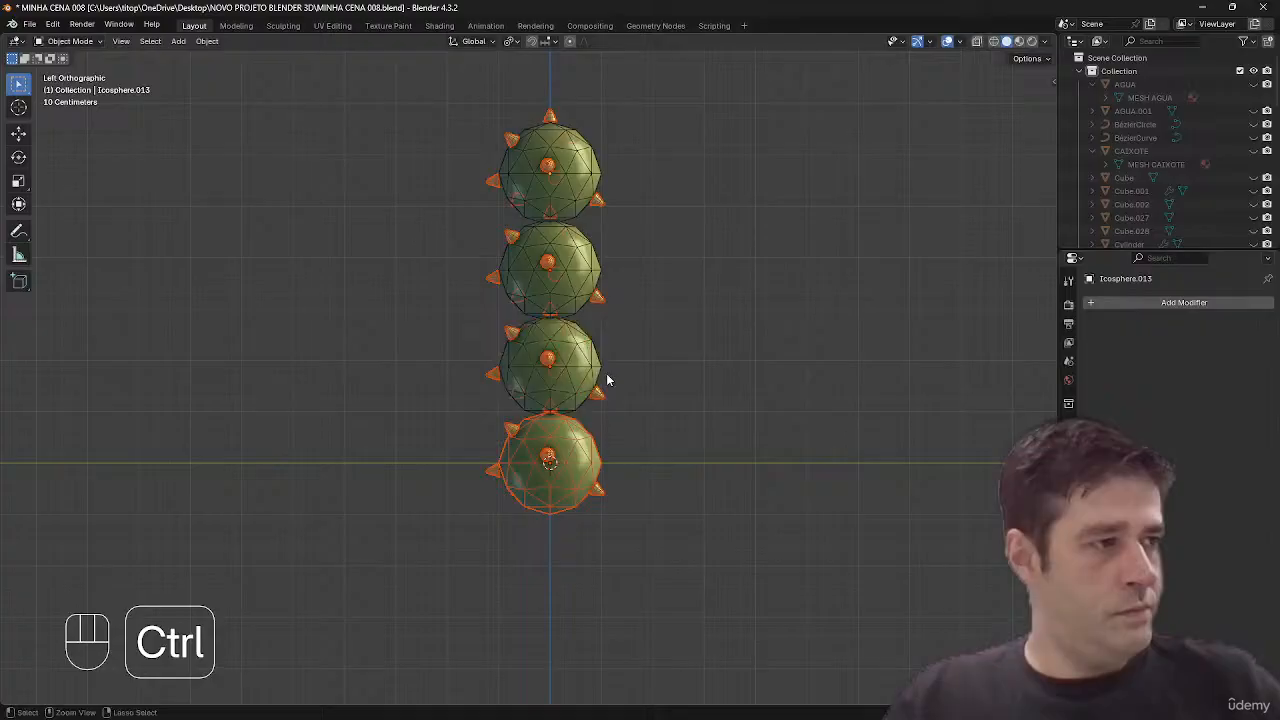
{"action": "left_click", "coordinate": [597, 440], "text": "ctrl"}
{"action": "middle_click_drag", "start_coordinate": [600, 442], "coordinate": [847, 443]}
{"action": "key", "text": "z"}
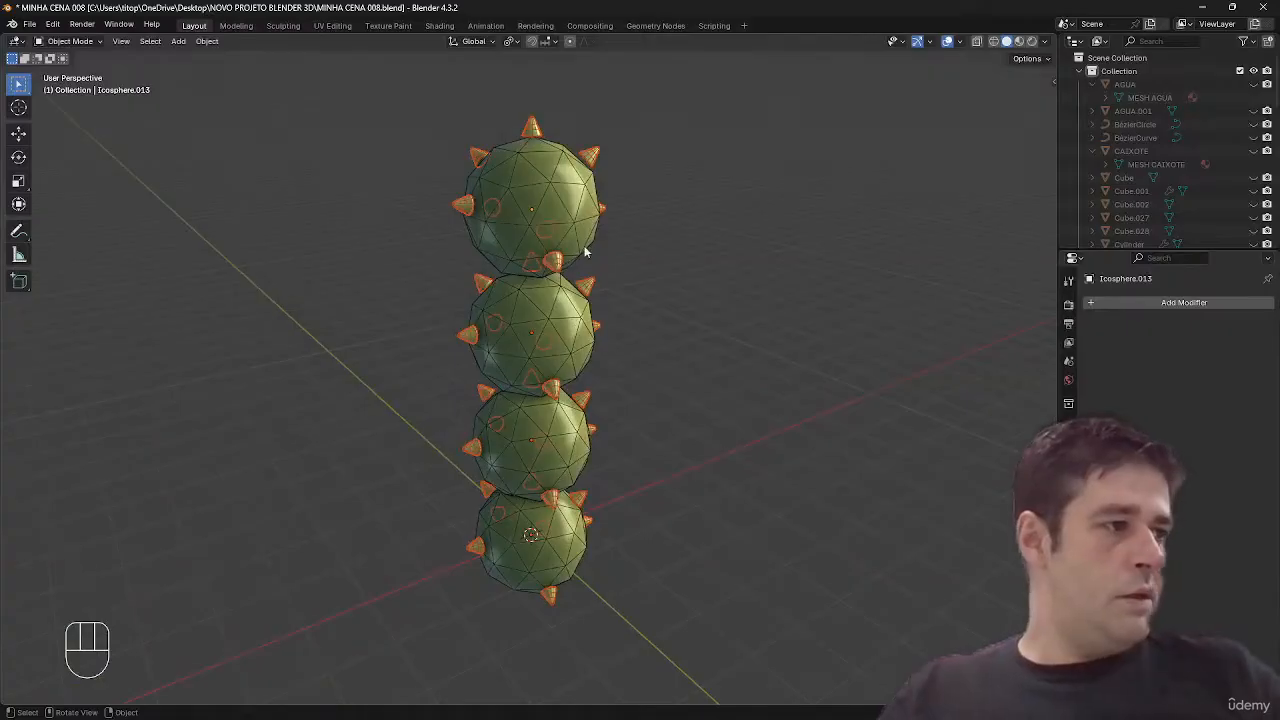
{"action": "middle_click_drag", "start_coordinate": [558, 430], "coordinate": [565, 224]}
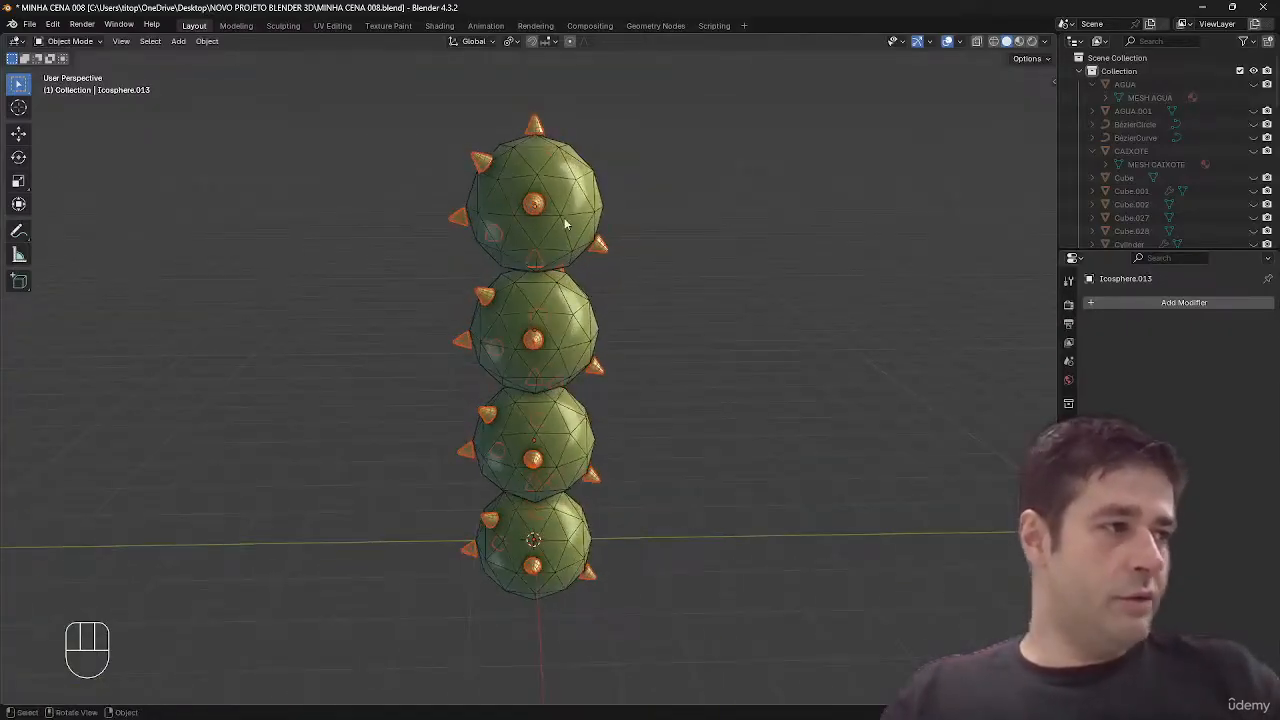
- Apply Randomize Transform to the selected spikes with only rotation randomized, switching off location and scale
{"action": "left_click", "coordinate": [207, 41]}
{"action": "mouse_move", "coordinate": [240, 56]}
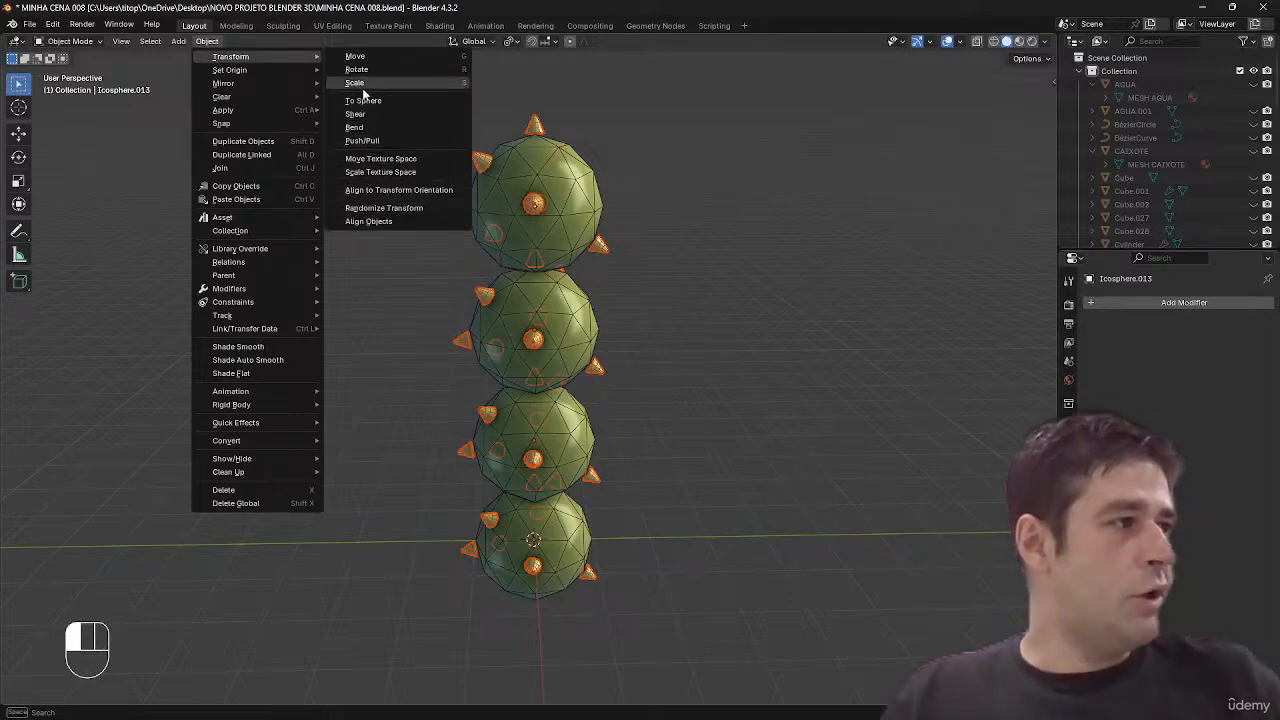
{"action": "left_click", "coordinate": [403, 210]}
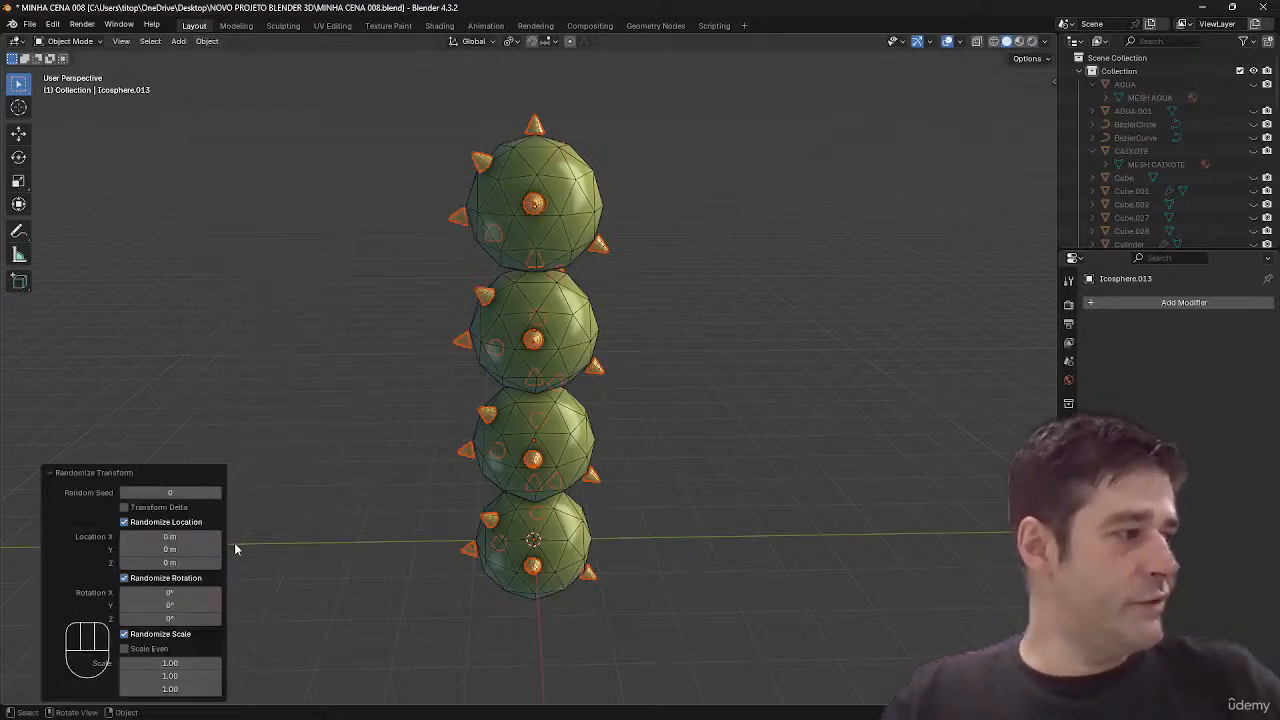
{"action": "left_click", "coordinate": [124, 522]}
{"action": "left_click", "coordinate": [124, 578]}
{"action": "left_click", "coordinate": [124, 634]}
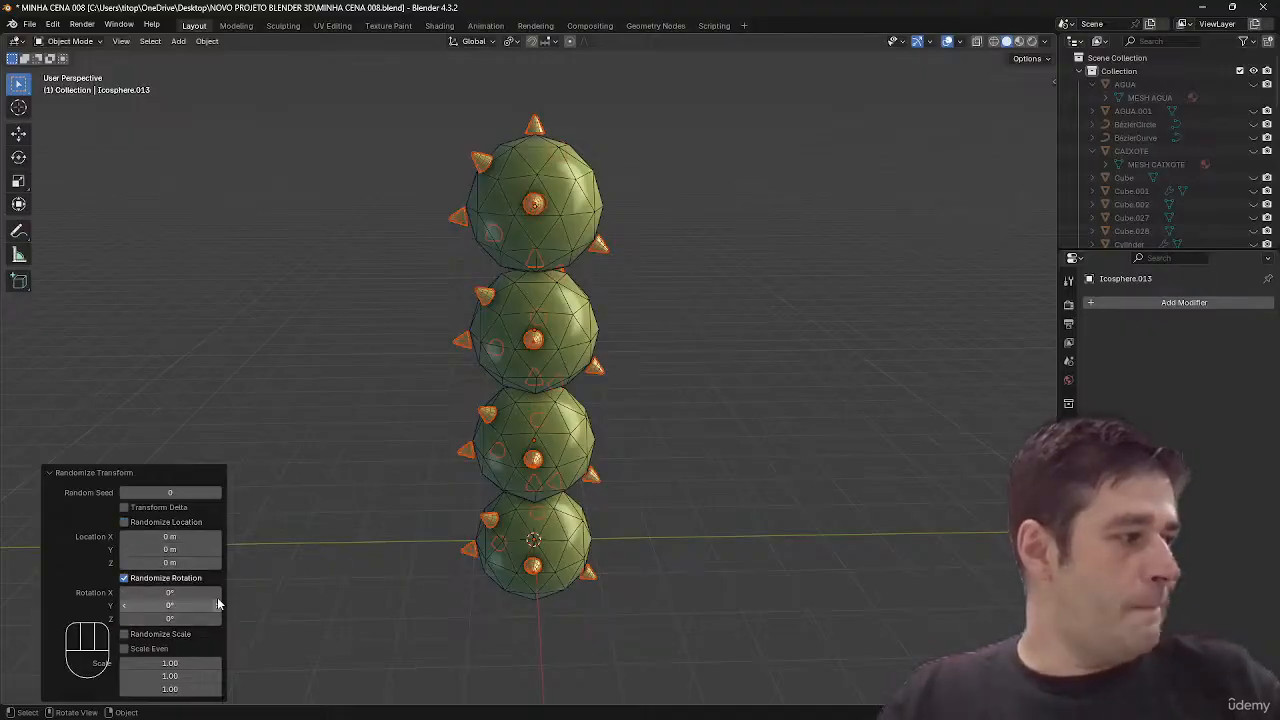
- Try a random rotation range of 180° on X, Y and Z, then lower X to 175°
{"action": "left_click", "coordinate": [196, 592]}
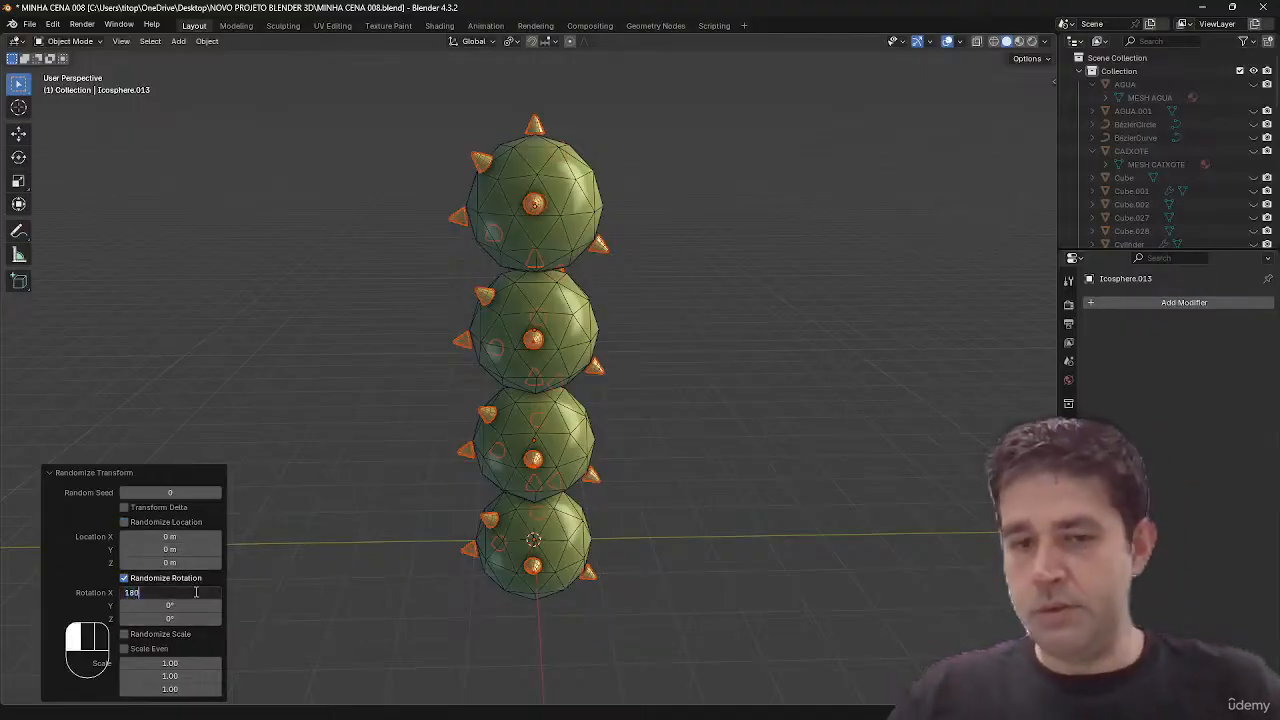
{"action": "type", "text": "180"}
{"action": "key", "text": "Tab"}
{"action": "type", "text": "180"}
{"action": "key", "text": "Tab"}
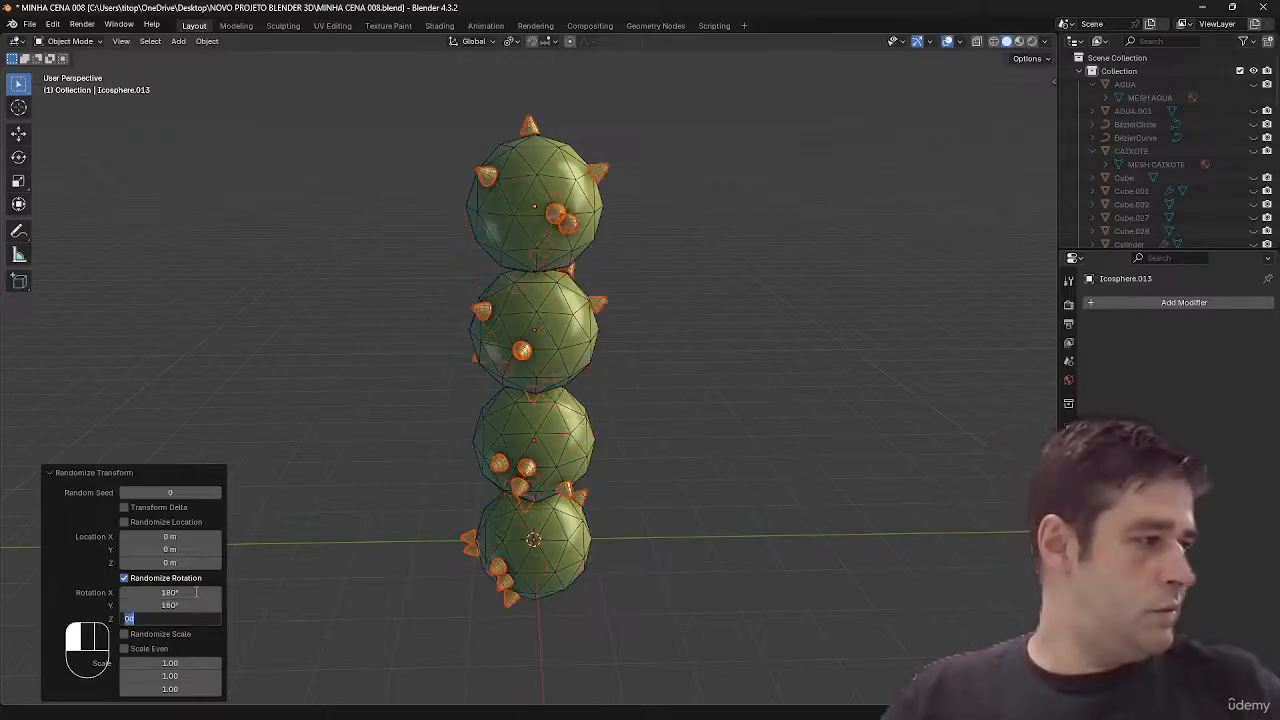
{"action": "key", "text": "Return"}
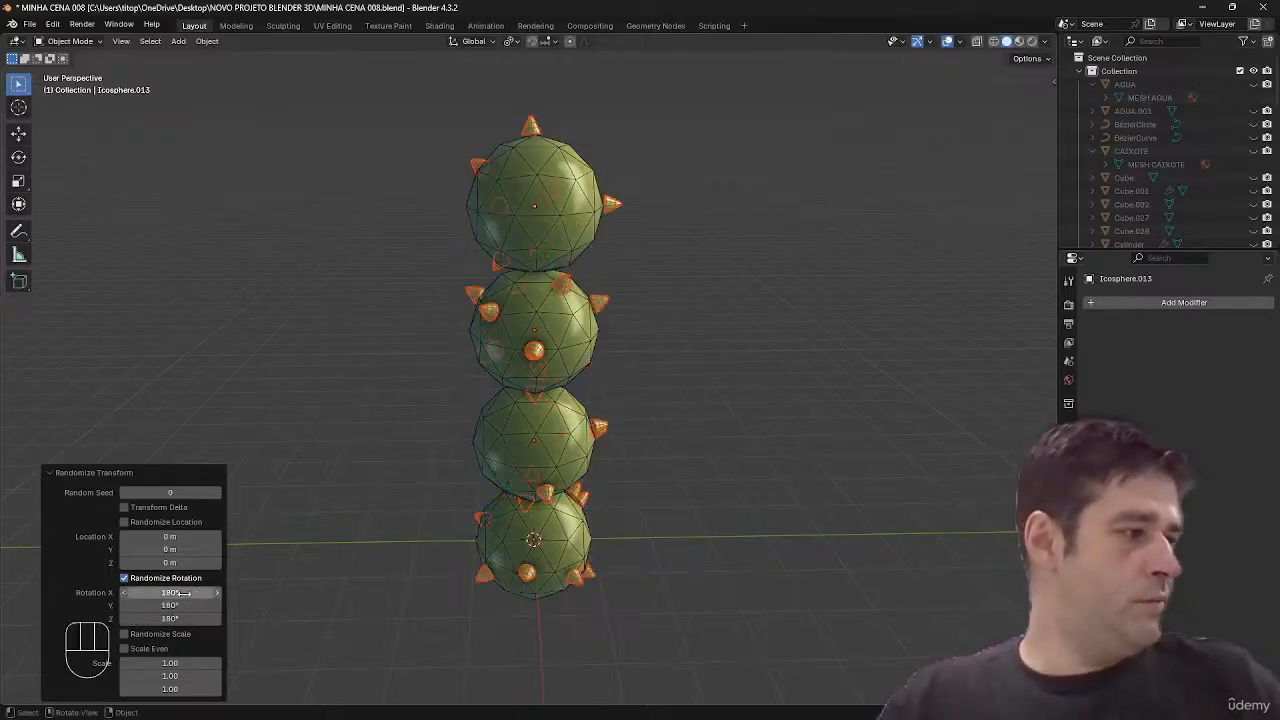
{"action": "left_click_drag", "start_coordinate": [183, 593], "coordinate": [155, 594]}
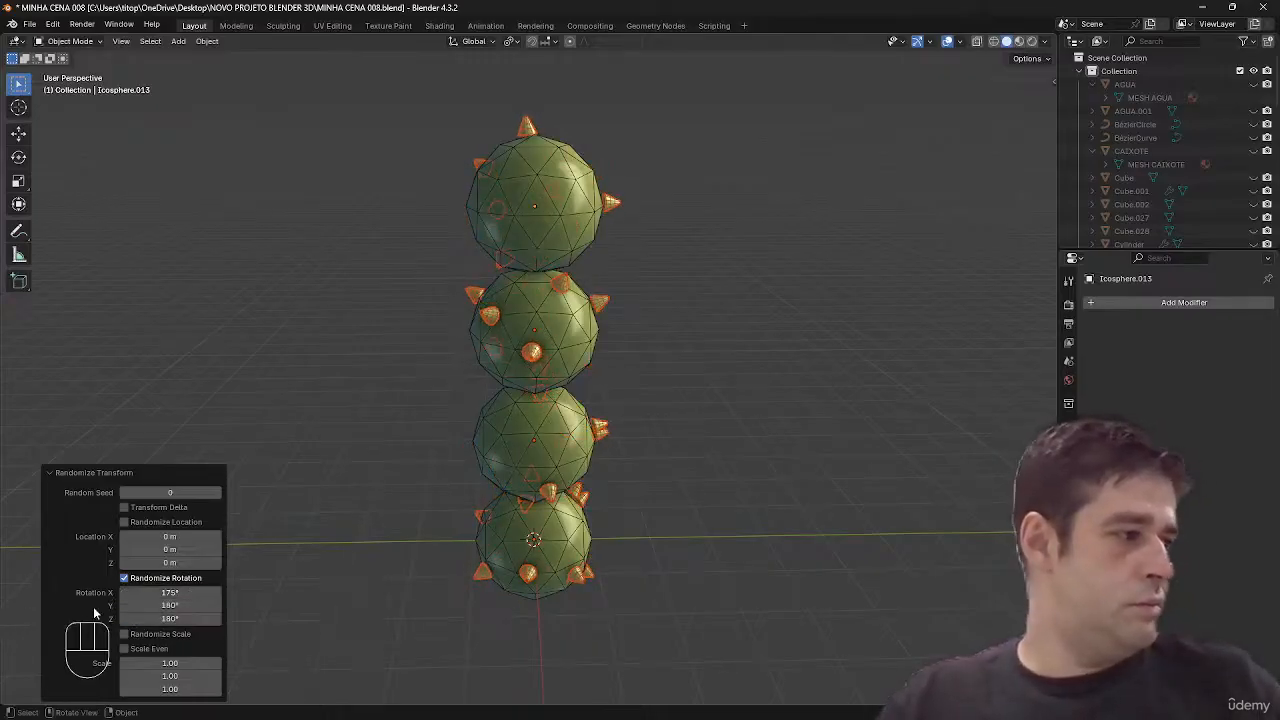
- Set the random rotation range of the spikes to 90° on X, Y and Z
{"action": "left_click", "coordinate": [170, 592]}
{"action": "type", "text": "90"}
{"action": "key", "text": "Tab"}
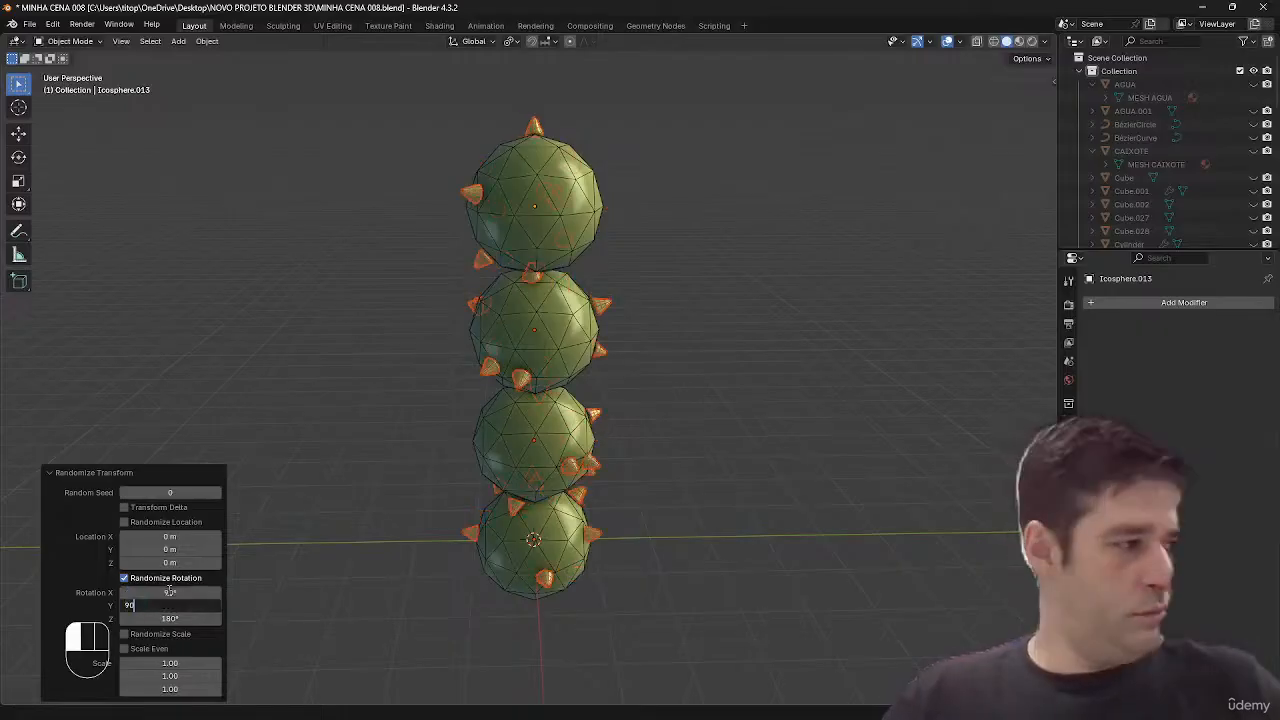
{"action": "type", "text": "90"}
{"action": "key", "text": "Tab"}
{"action": "left_click", "coordinate": [170, 591]}
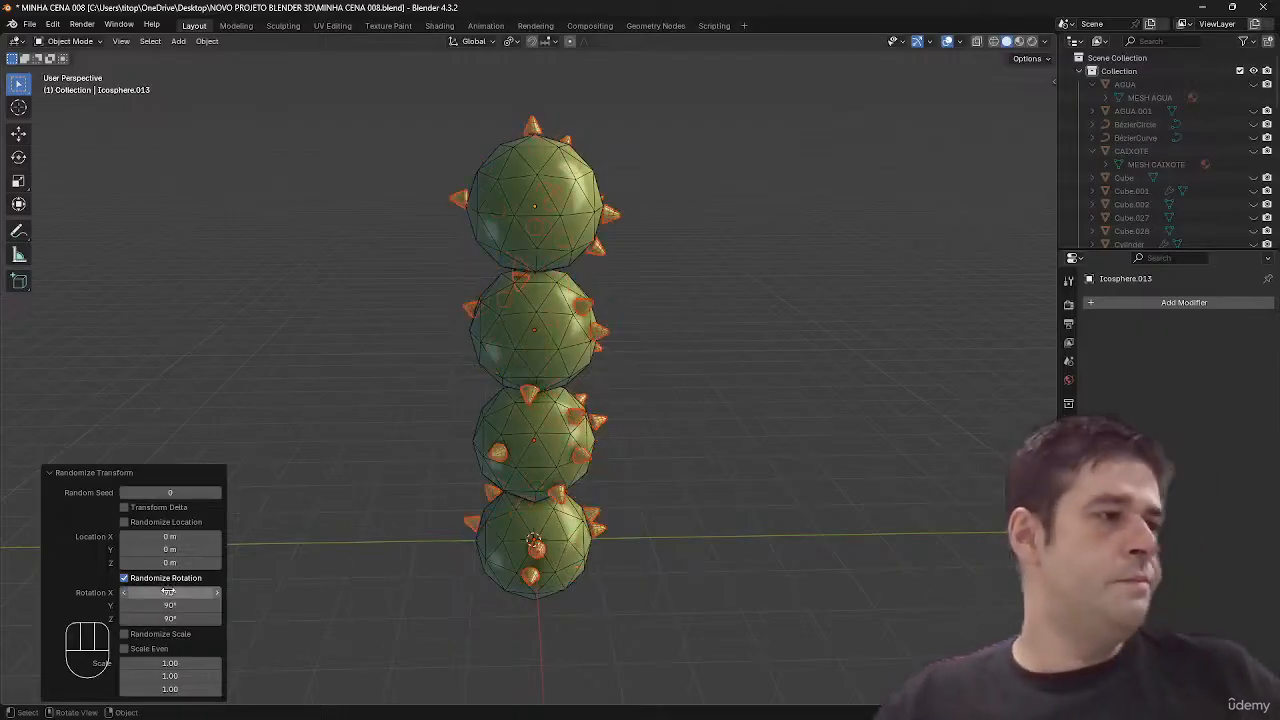
- Hide the viewport overlays and trackball-rotate two clustered spikes on the third ball from the top out towards its side
{"action": "key", "text": "shift+alt+z"}
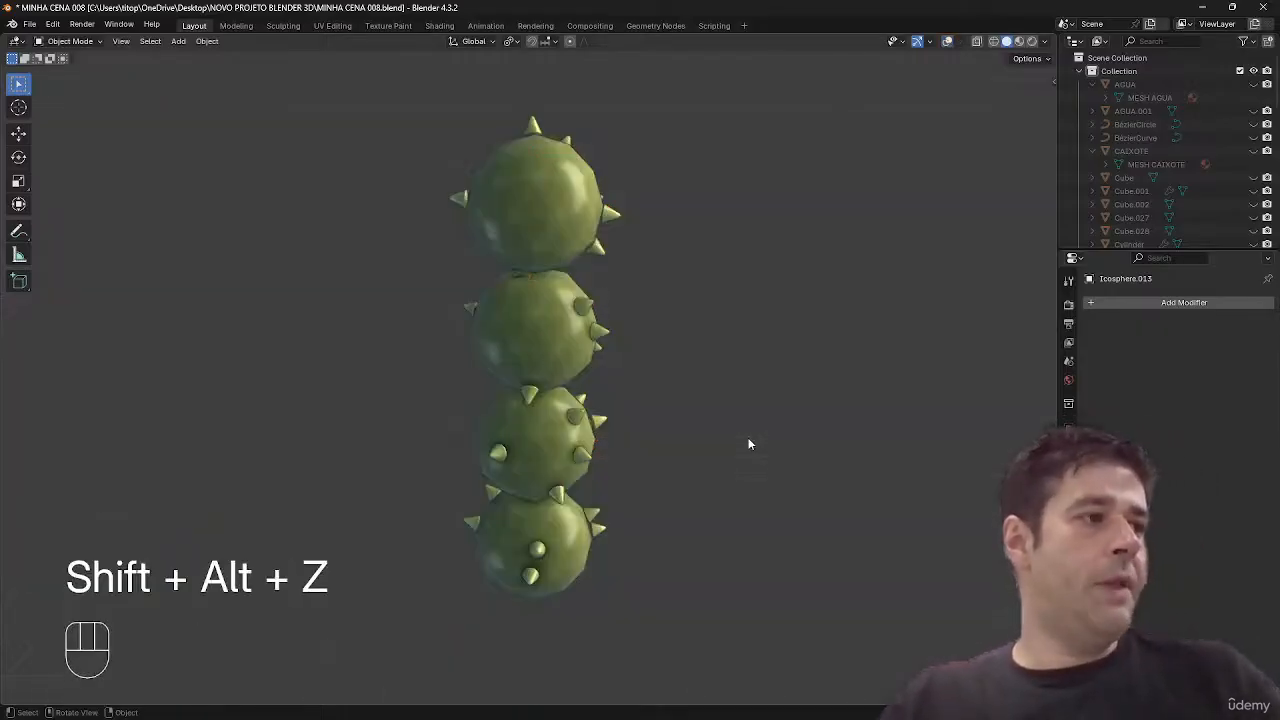
{"action": "middle_click_drag", "start_coordinate": [749, 444], "coordinate": [514, 443]}
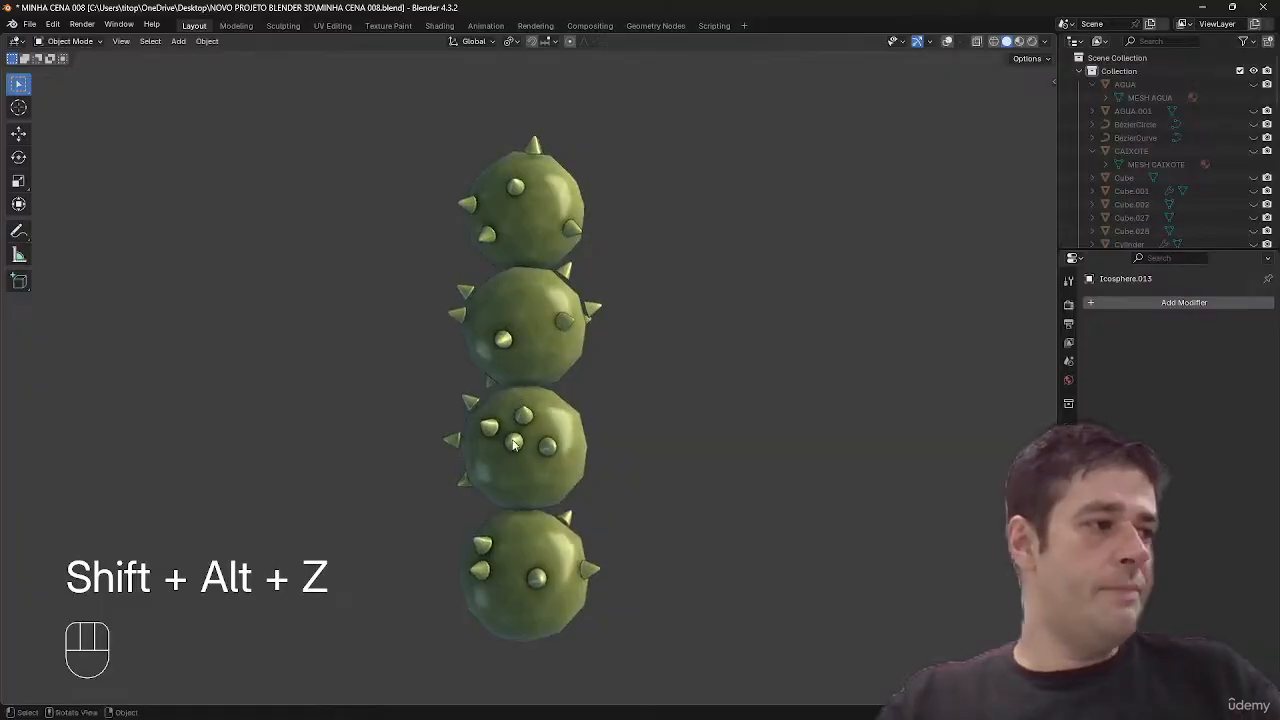
{"action": "key", "text": "r"}
{"action": "key", "text": "r"}
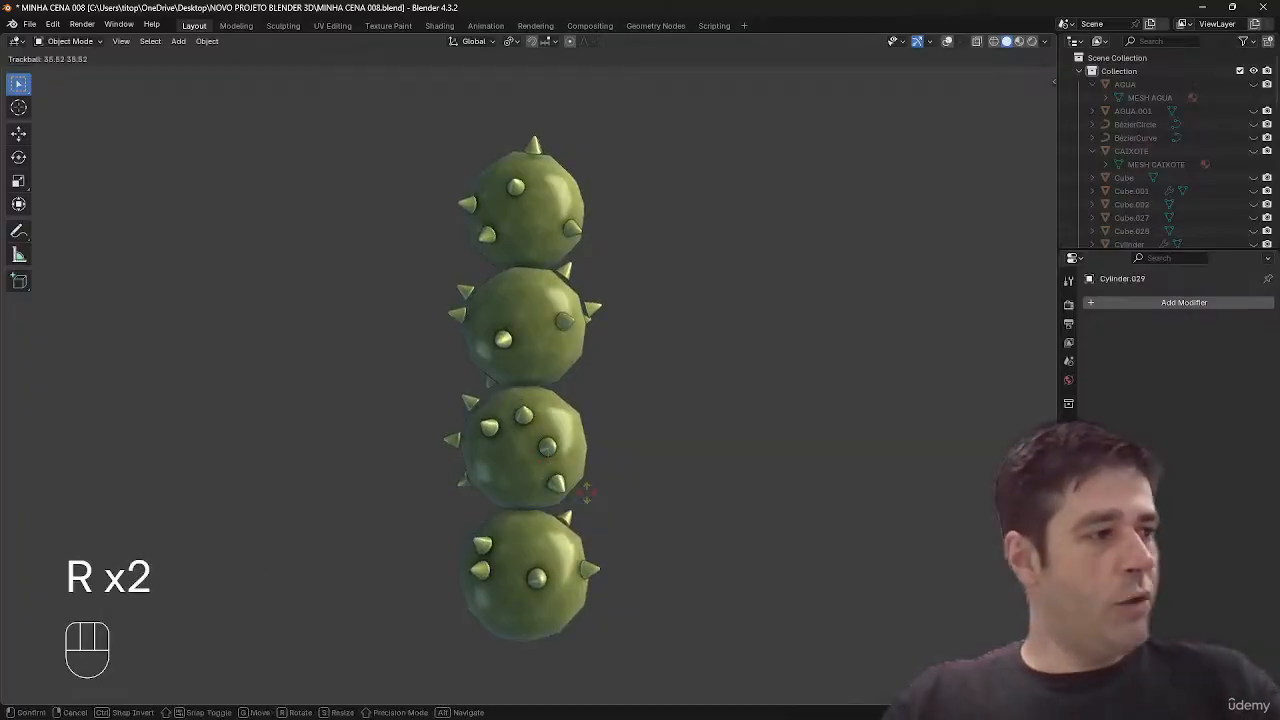
{"action": "left_click", "coordinate": [613, 499]}
{"action": "left_click", "coordinate": [549, 449]}
{"action": "key", "text": "r"}
{"action": "key", "text": "r"}
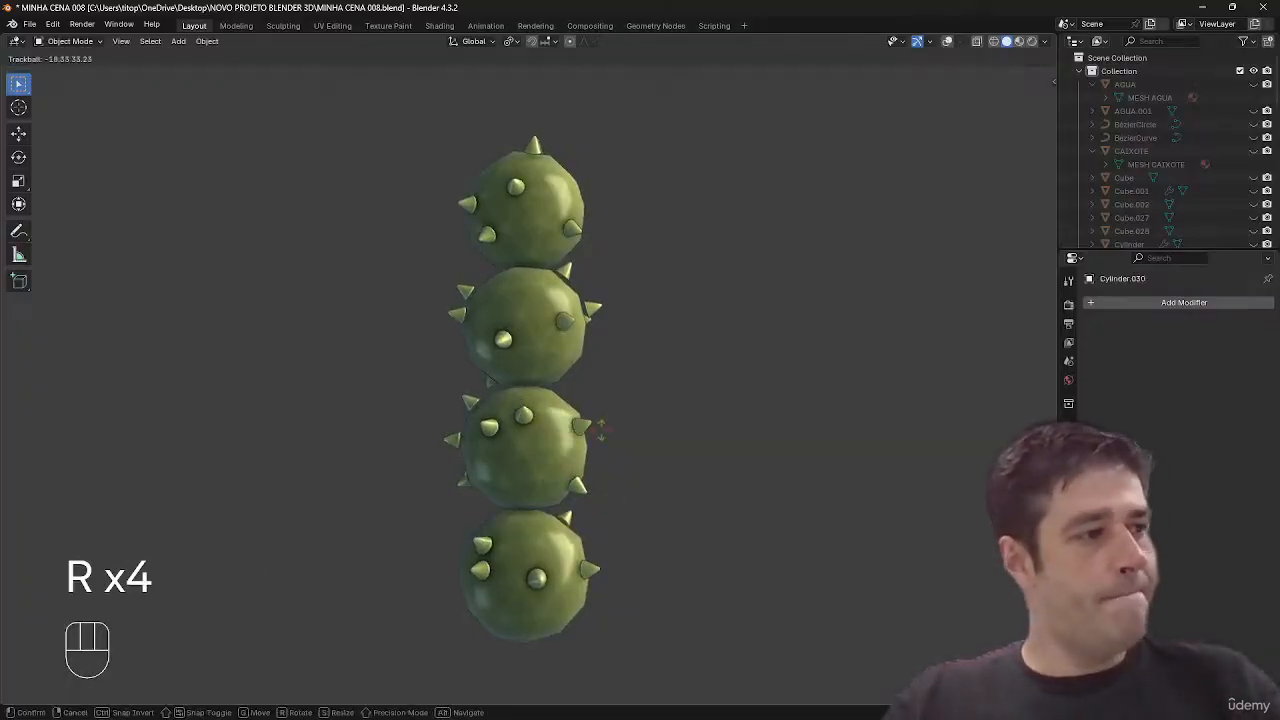
{"action": "left_click", "coordinate": [604, 416]}
- Trackball-rotate the spike near the upper middle of the second ball from the top down to its lower part
{"action": "middle_click_drag", "start_coordinate": [604, 421], "coordinate": [533, 303]}
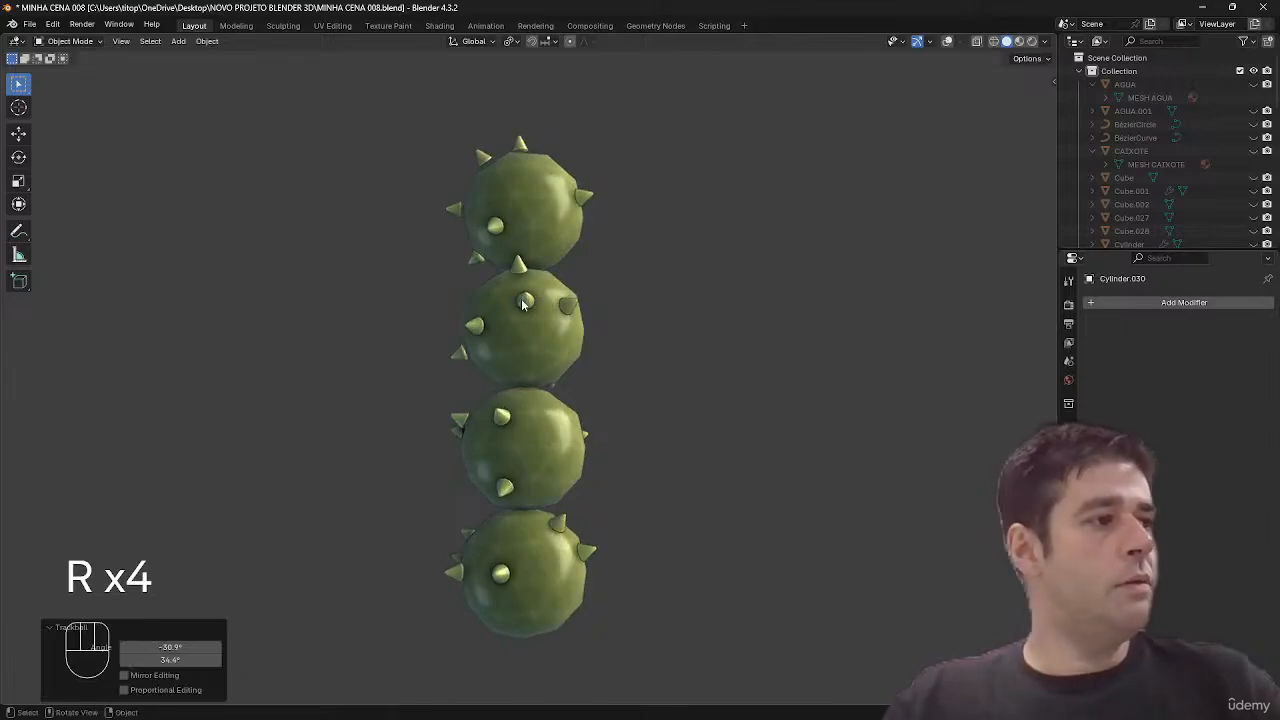
{"action": "left_click", "coordinate": [521, 303]}
{"action": "key", "text": "r"}
{"action": "key", "text": "r"}
{"action": "left_click", "coordinate": [605, 305]}
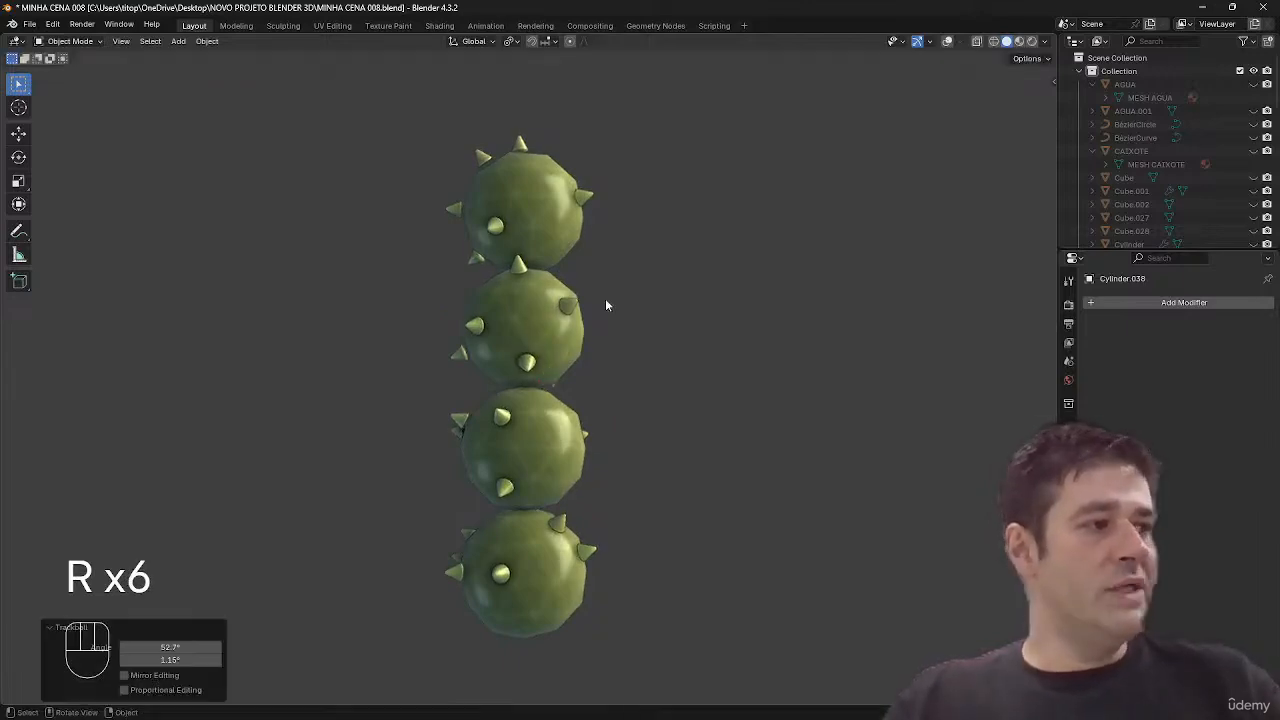
- Show the overlays with X-ray on and trackball-rotate the selected spike of the second ball slightly upward
{"action": "key", "text": "alt+z"}
{"action": "key", "text": "shift+alt+z"}
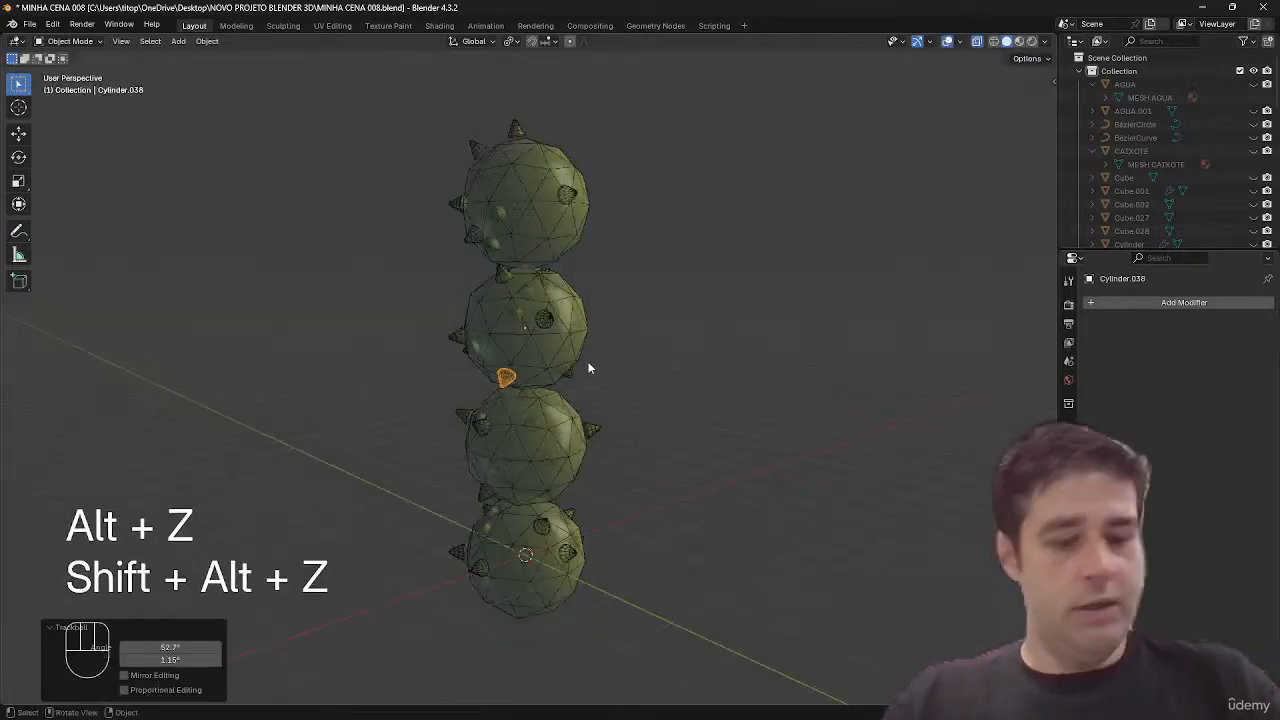
{"action": "key", "text": "r"}
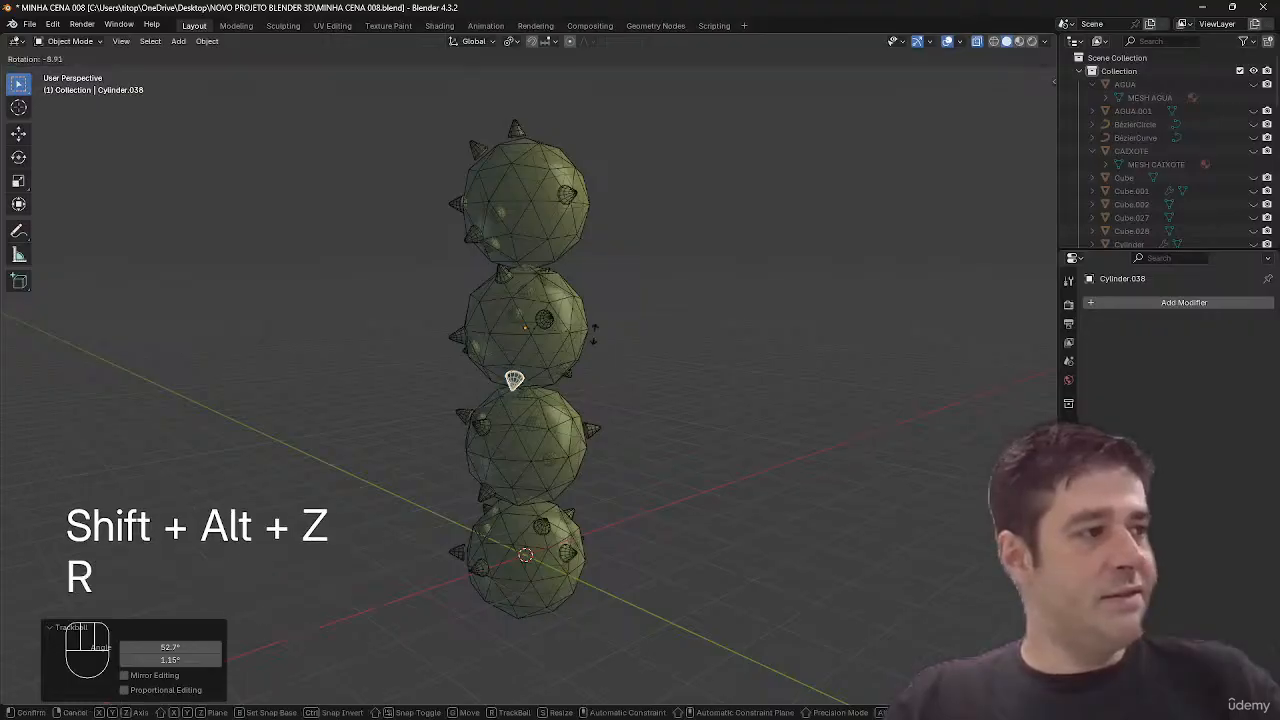
{"action": "left_click", "coordinate": [560, 375]}
{"action": "key", "text": "r"}
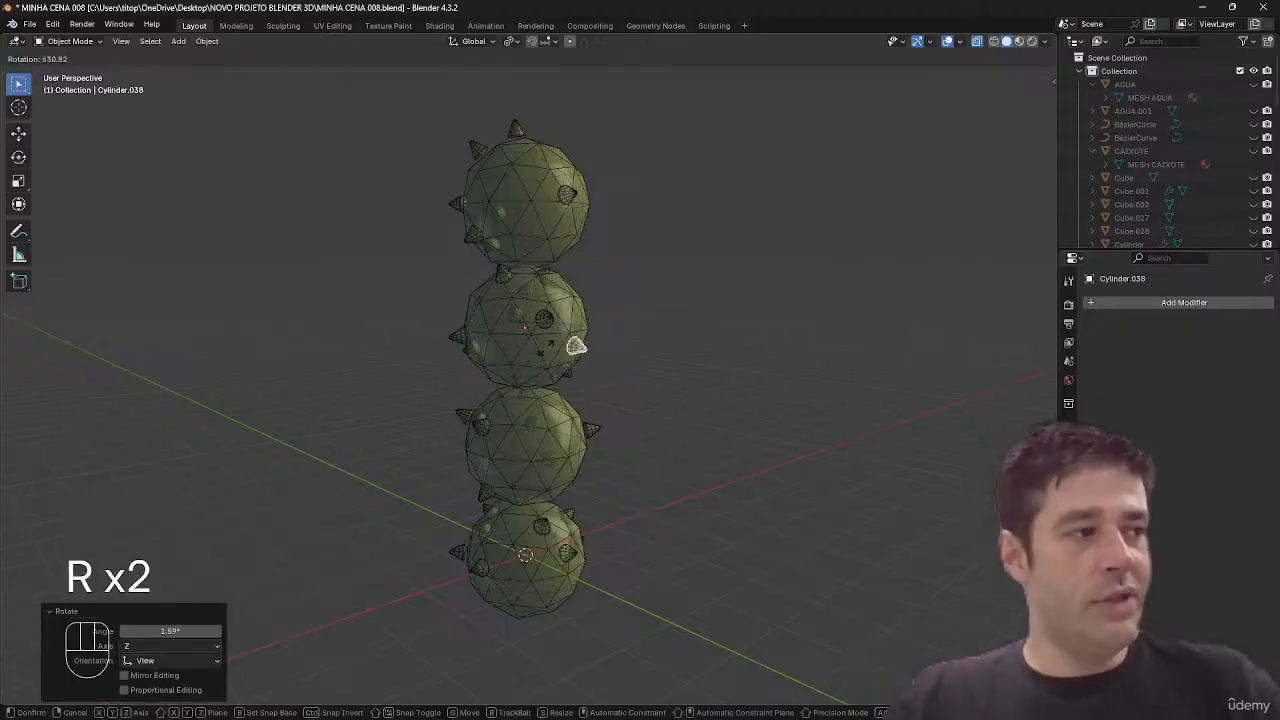
{"action": "key", "text": "Escape"}
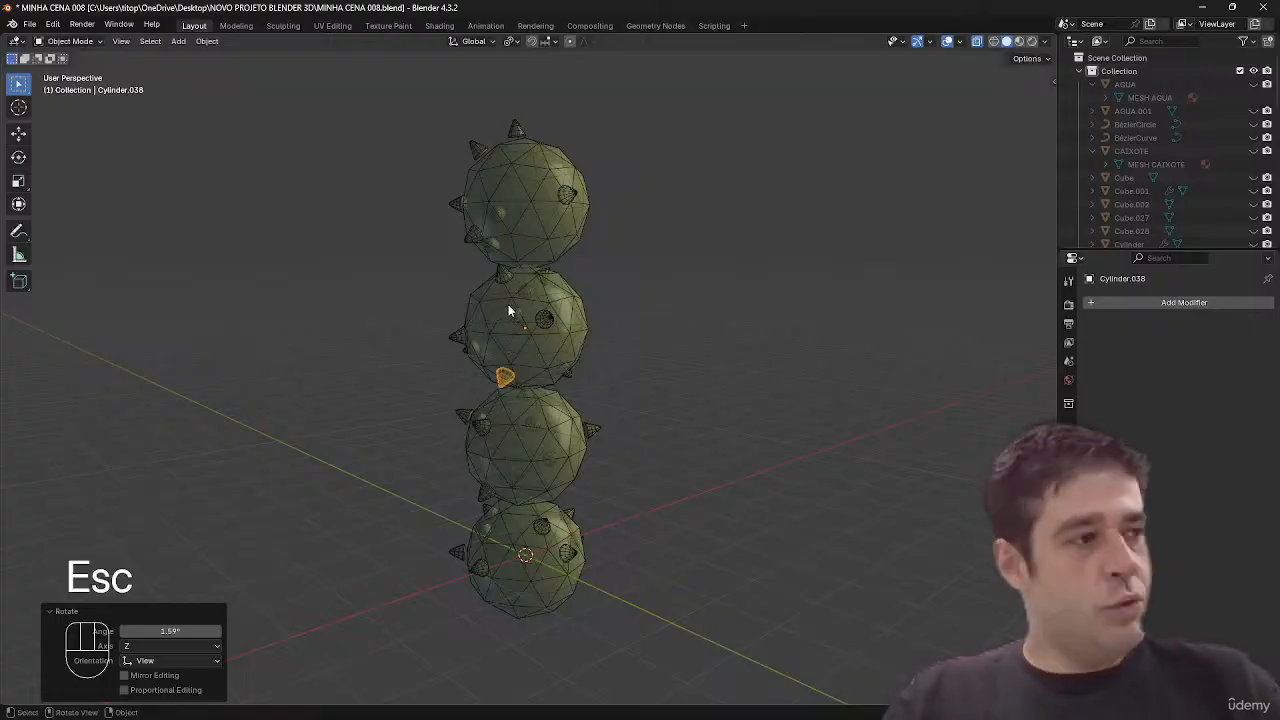
{"action": "key", "text": "r"}
{"action": "key", "text": "r"}
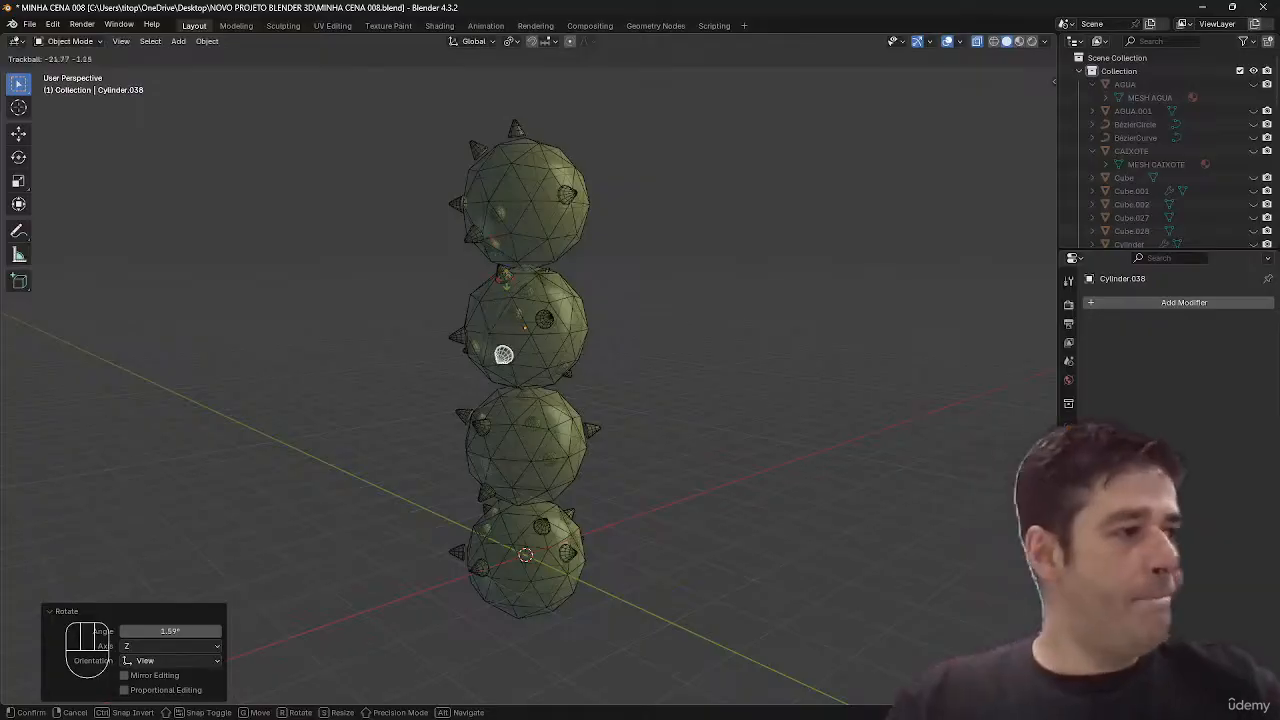
{"action": "left_click", "coordinate": [630, 328]}
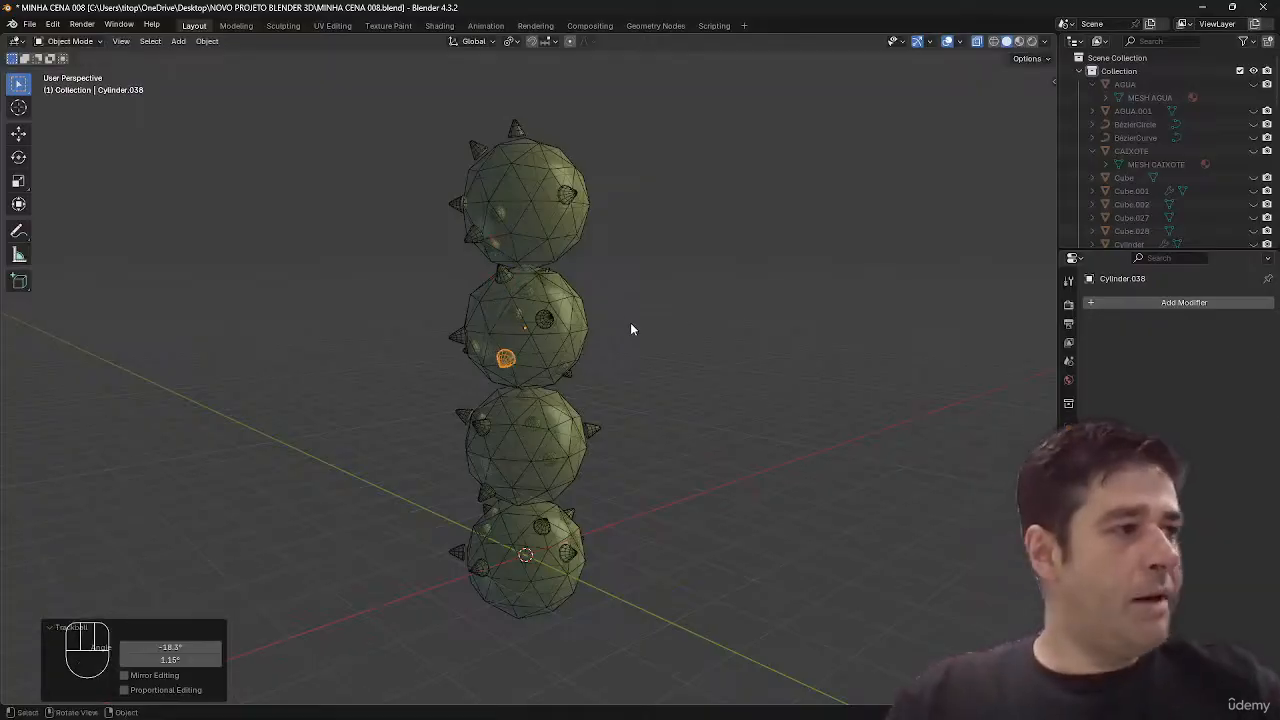
- Trackball-rotate the spike near the centre of the second ball from the top into an emptier area of its surface
{"action": "left_click", "coordinate": [546, 317]}
{"action": "key", "text": "r"}
{"action": "key", "text": "r"}
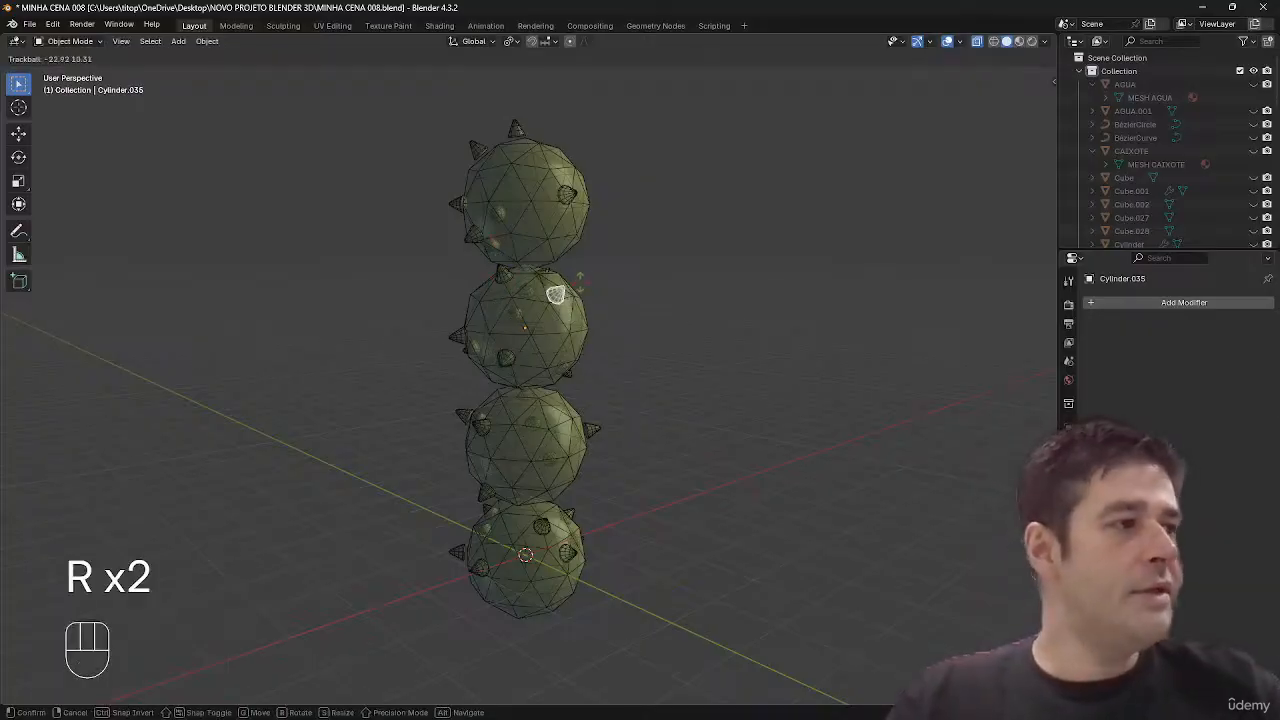
{"action": "key", "text": "Escape"}
{"action": "mouse_move", "coordinate": [609, 290]}
{"action": "middle_mouse_down"}
{"action": "mouse_move", "coordinate": [666, 297]}
{"action": "mouse_move", "coordinate": [600, 310]}
{"action": "middle_mouse_up"}
{"action": "key", "text": "r"}
{"action": "key", "text": "r"}
{"action": "left_click", "coordinate": [610, 286]}
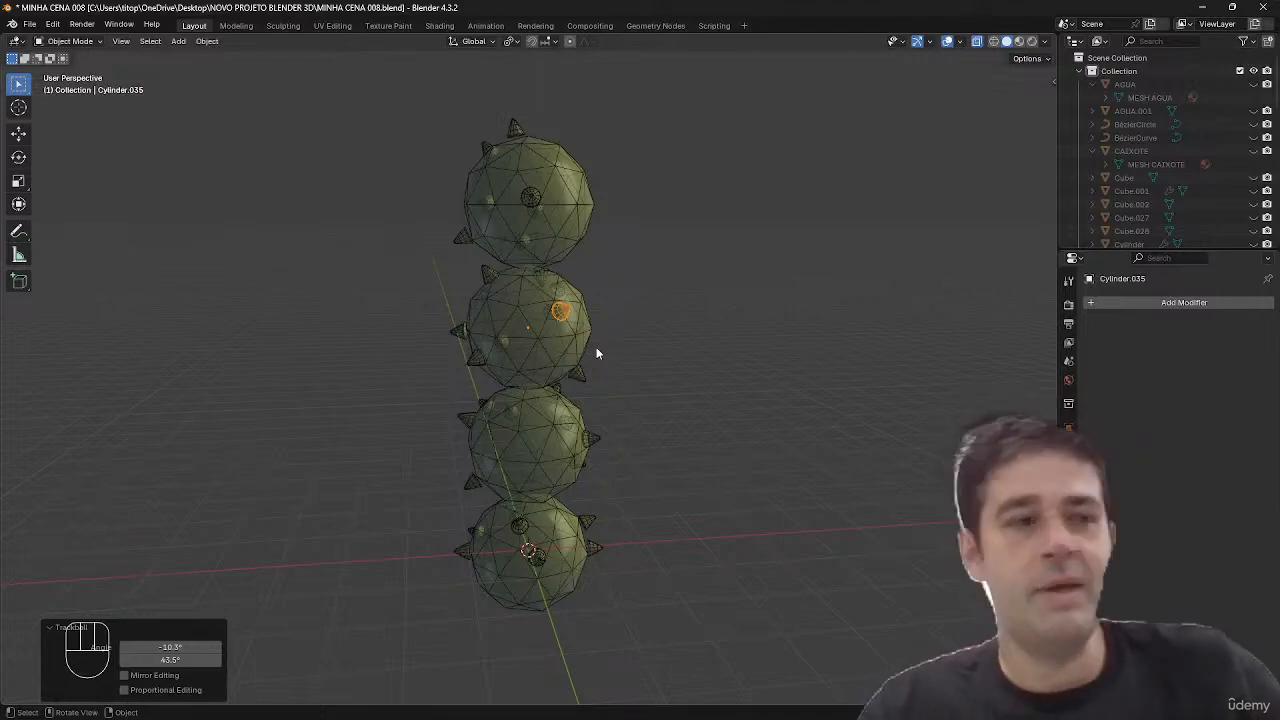
- Trackball-rotate two spikes of the third ball from the top into the empty lower areas of its front side
{"action": "middle_click_drag", "start_coordinate": [594, 351], "coordinate": [615, 494]}
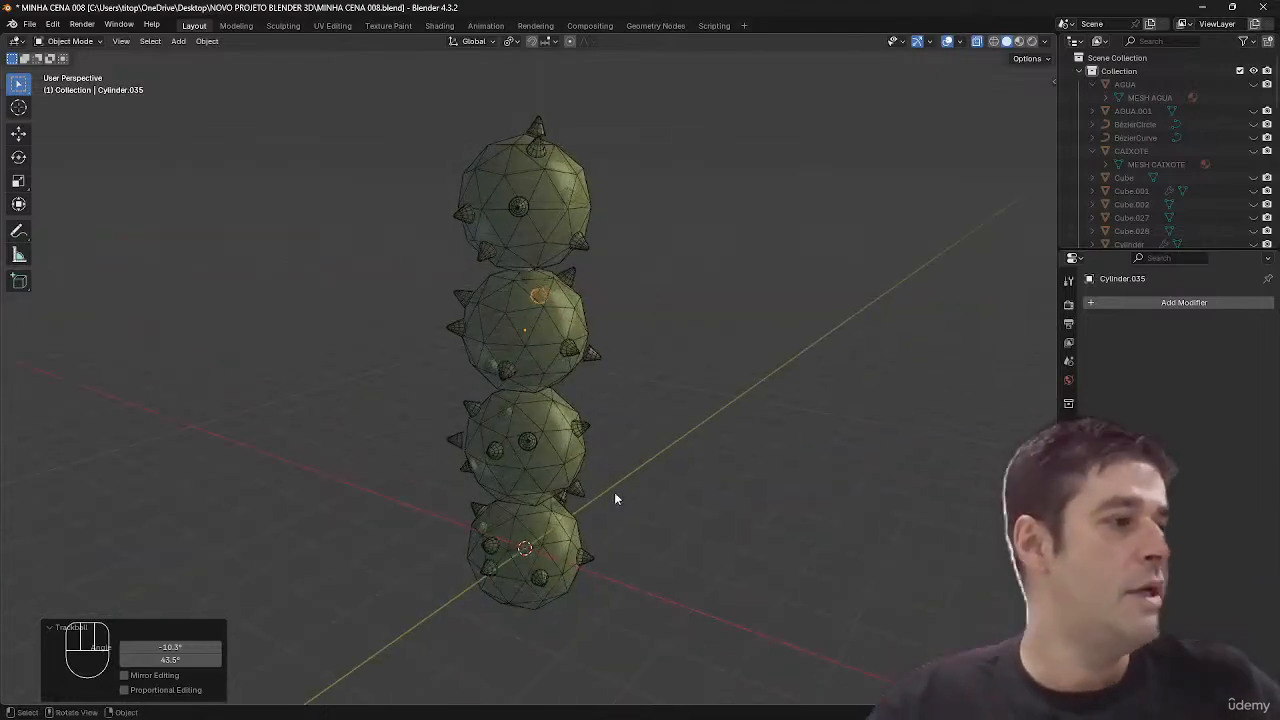
{"action": "left_click", "coordinate": [508, 449]}
{"action": "middle_click_drag", "start_coordinate": [556, 451], "coordinate": [661, 414]}
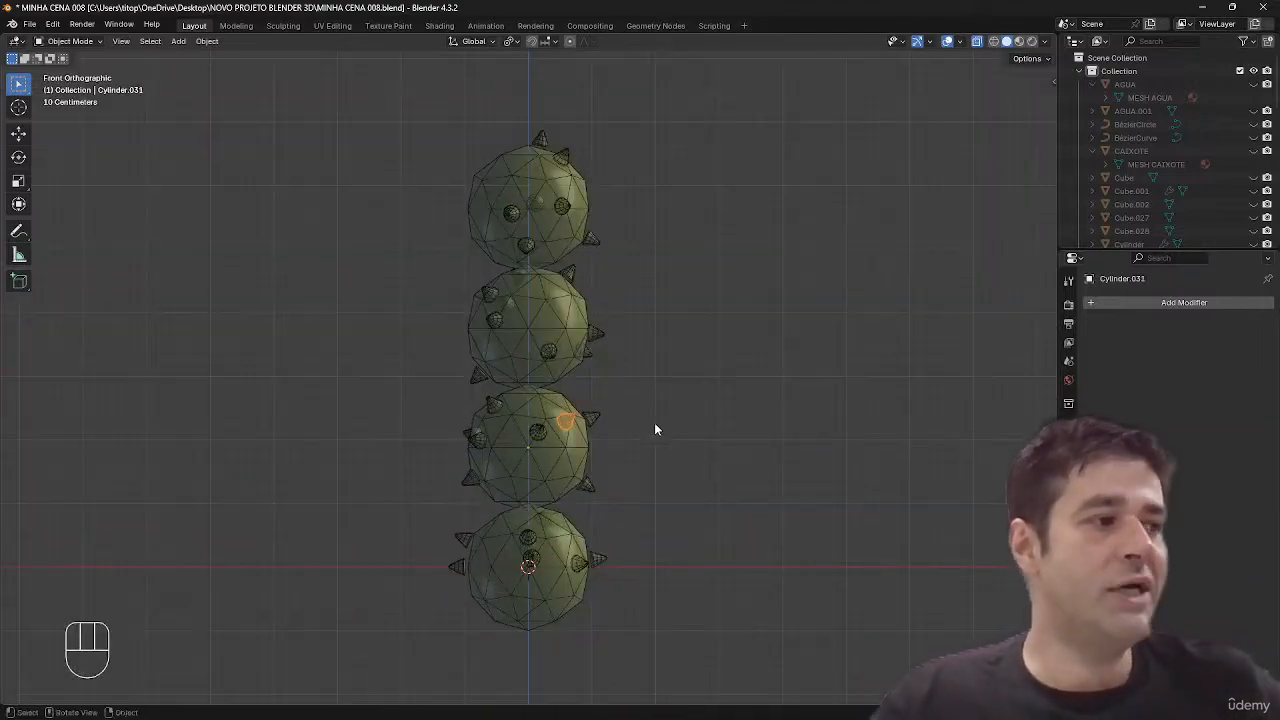
{"action": "key", "text": "r"}
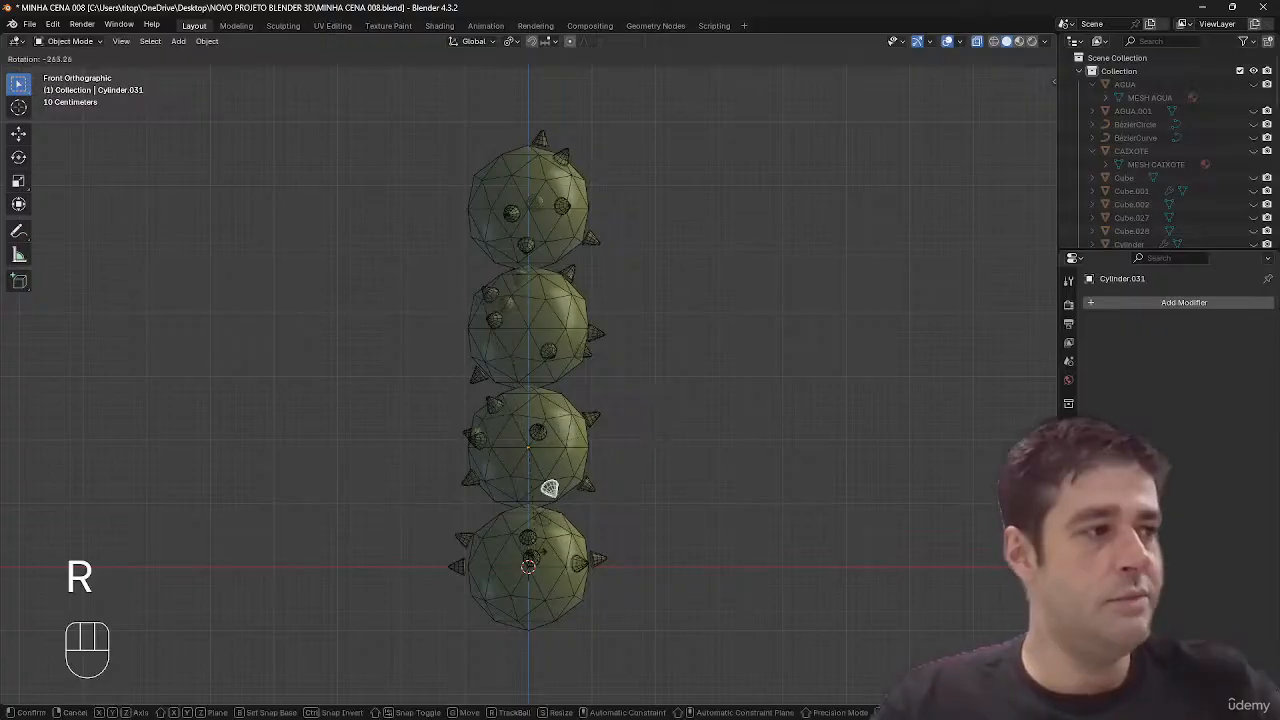
{"action": "key", "text": "Escape"}
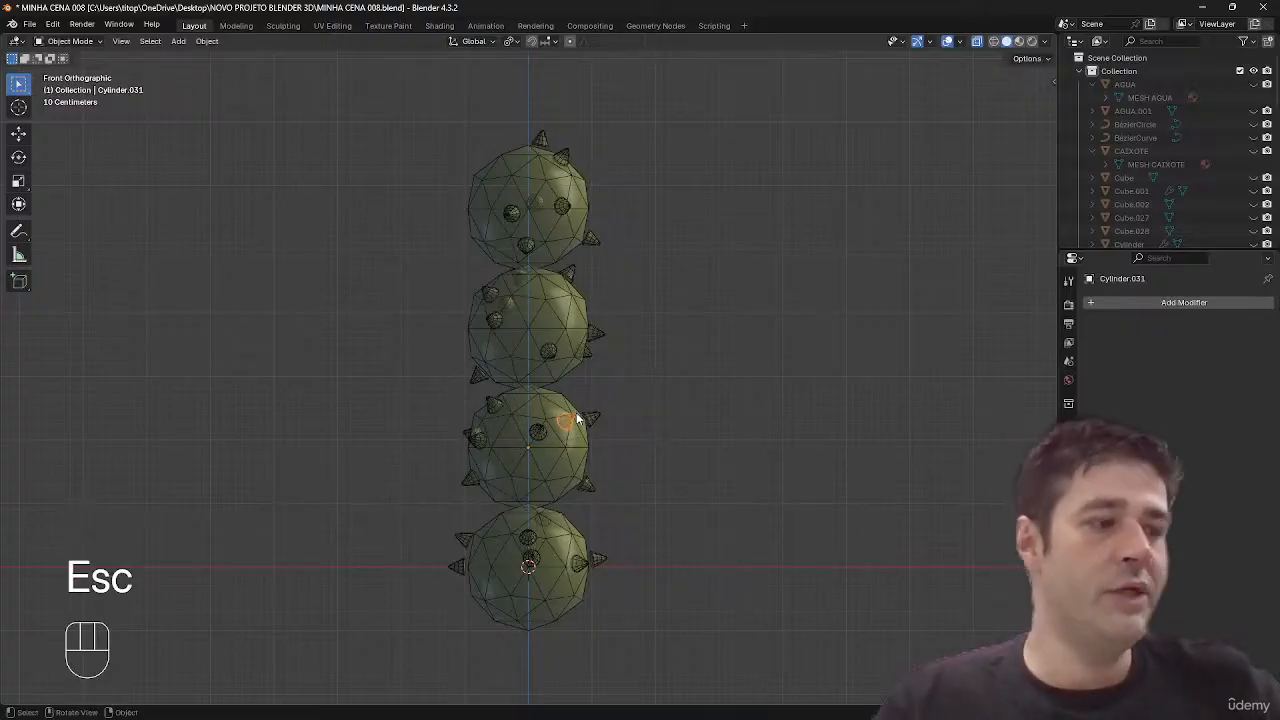
{"action": "key", "text": "r"}
{"action": "key", "text": "r"}
{"action": "left_click", "coordinate": [552, 479]}
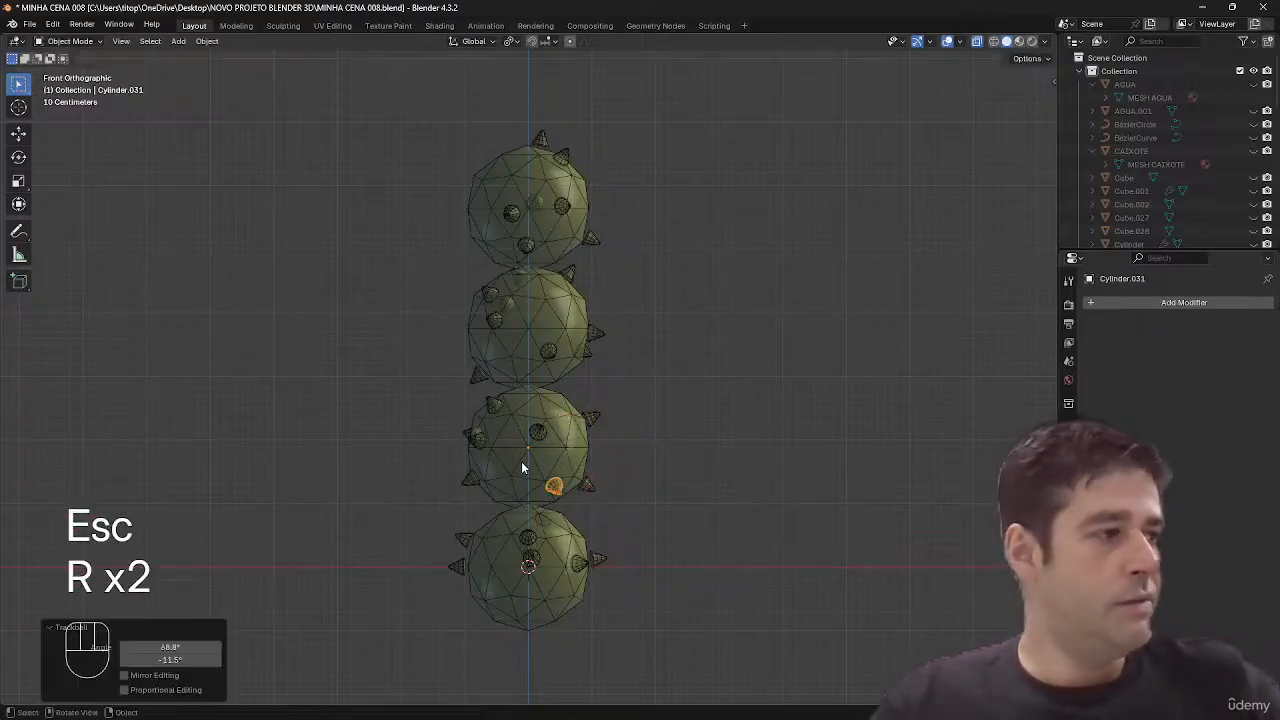
{"action": "left_click", "coordinate": [471, 440]}
{"action": "key", "text": "r"}
{"action": "key", "text": "r"}
{"action": "left_click", "coordinate": [500, 460]}
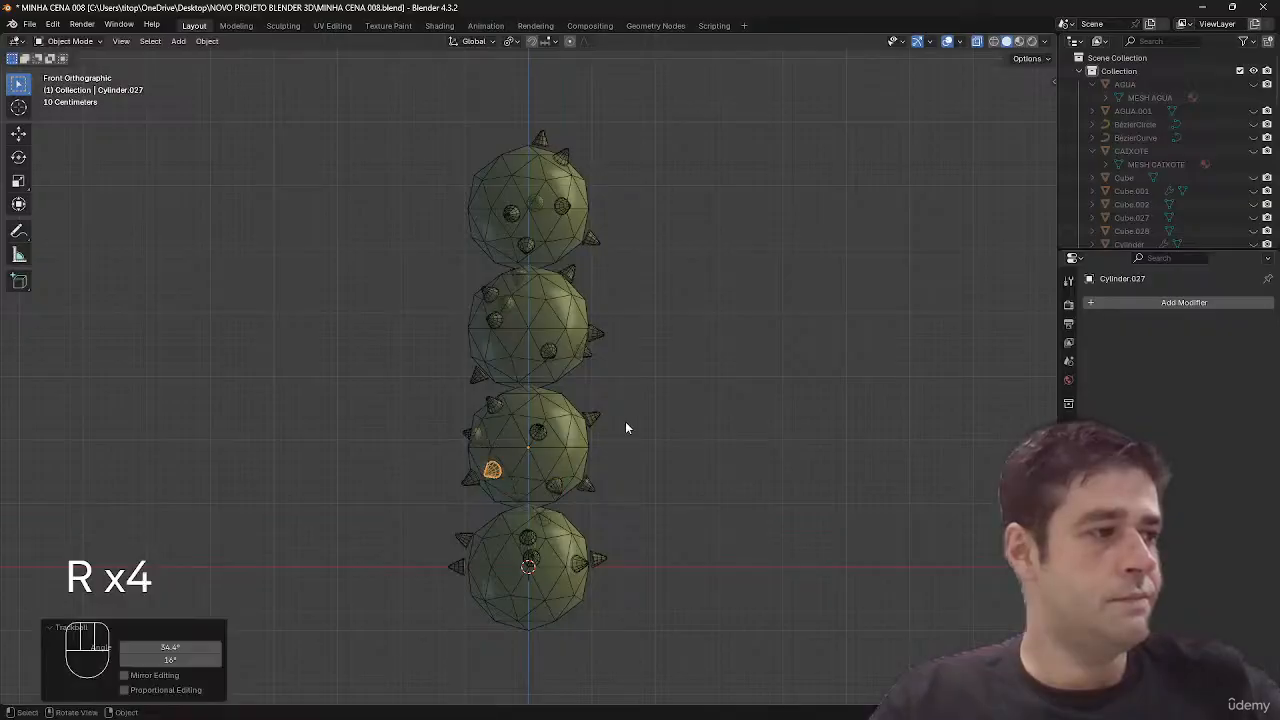
- Trackball-rotate two spikes of the second ball, one to its upper right front and one lower on its left
{"action": "left_click", "coordinate": [596, 334]}
{"action": "key", "text": "r"}
{"action": "key", "text": "r"}
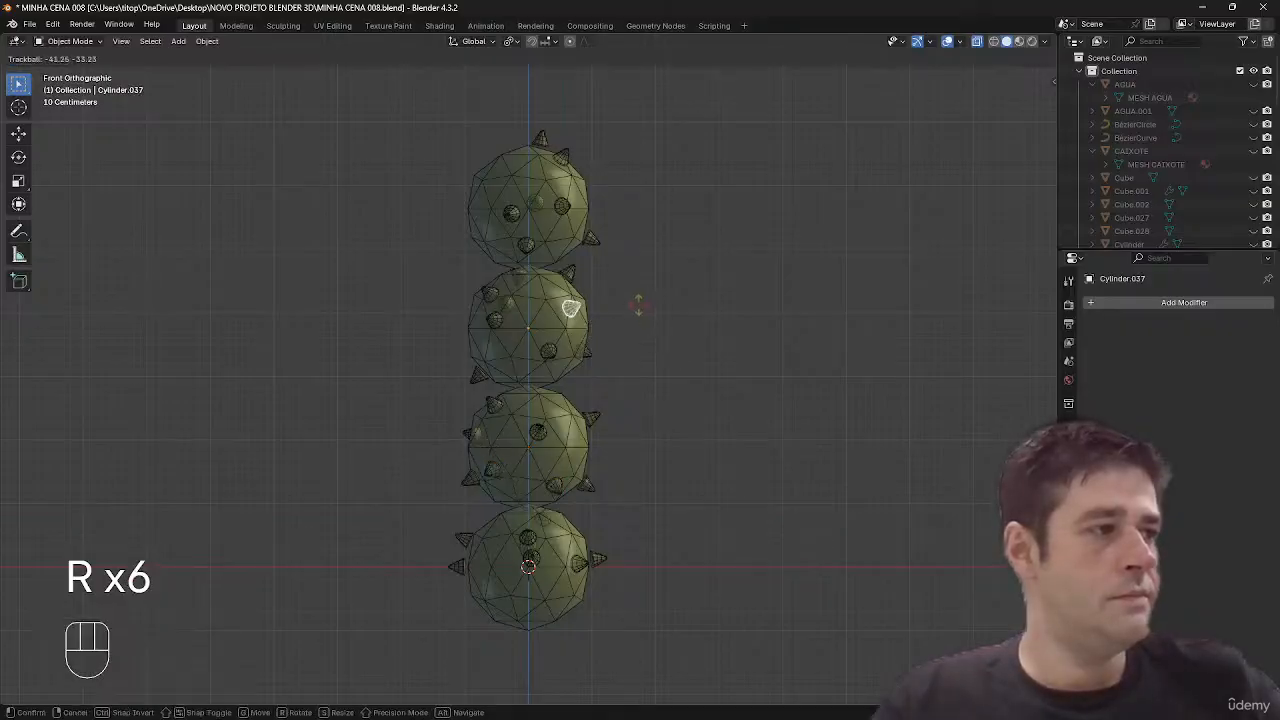
{"action": "left_click", "coordinate": [511, 315]}
{"action": "left_click", "coordinate": [491, 322]}
{"action": "key", "text": "r"}
{"action": "key", "text": "r"}
{"action": "left_click", "coordinate": [491, 360]}
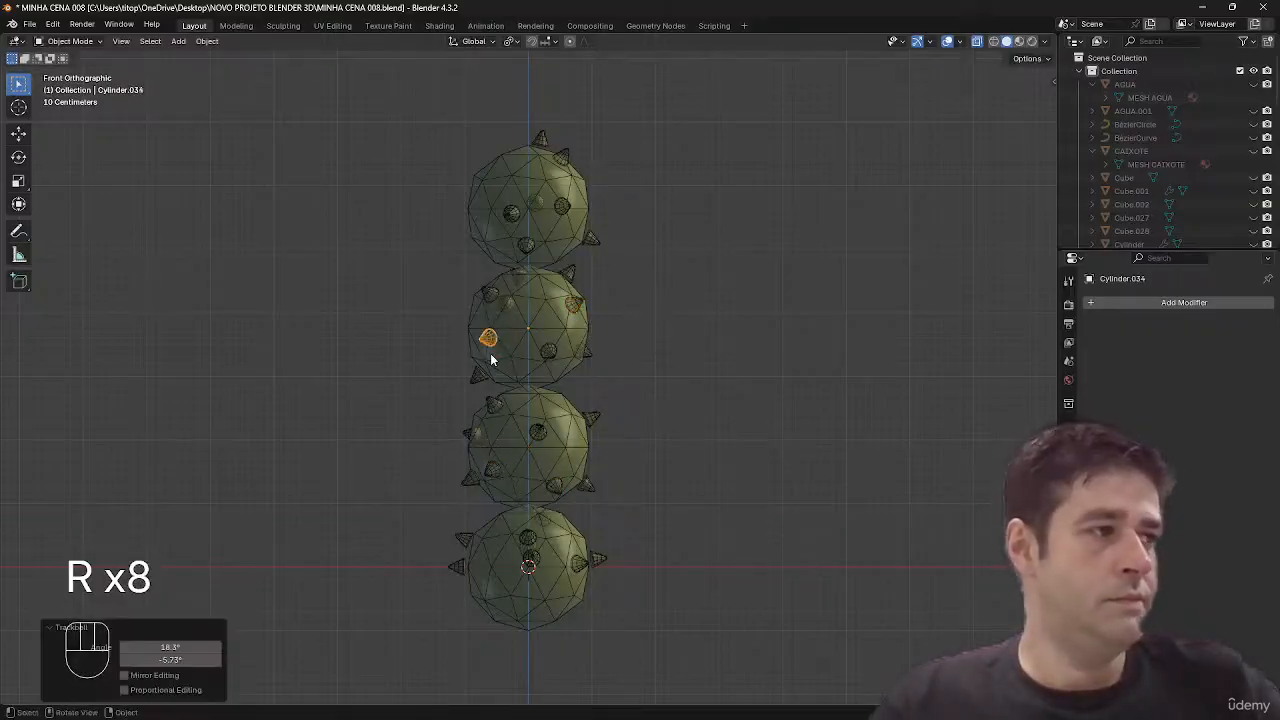
- Trackball-rotate two spikes of the top ball, one to its left edge and one to its upper left
{"action": "left_click", "coordinate": [510, 211]}
{"action": "key", "text": "r"}
{"action": "key", "text": "r"}
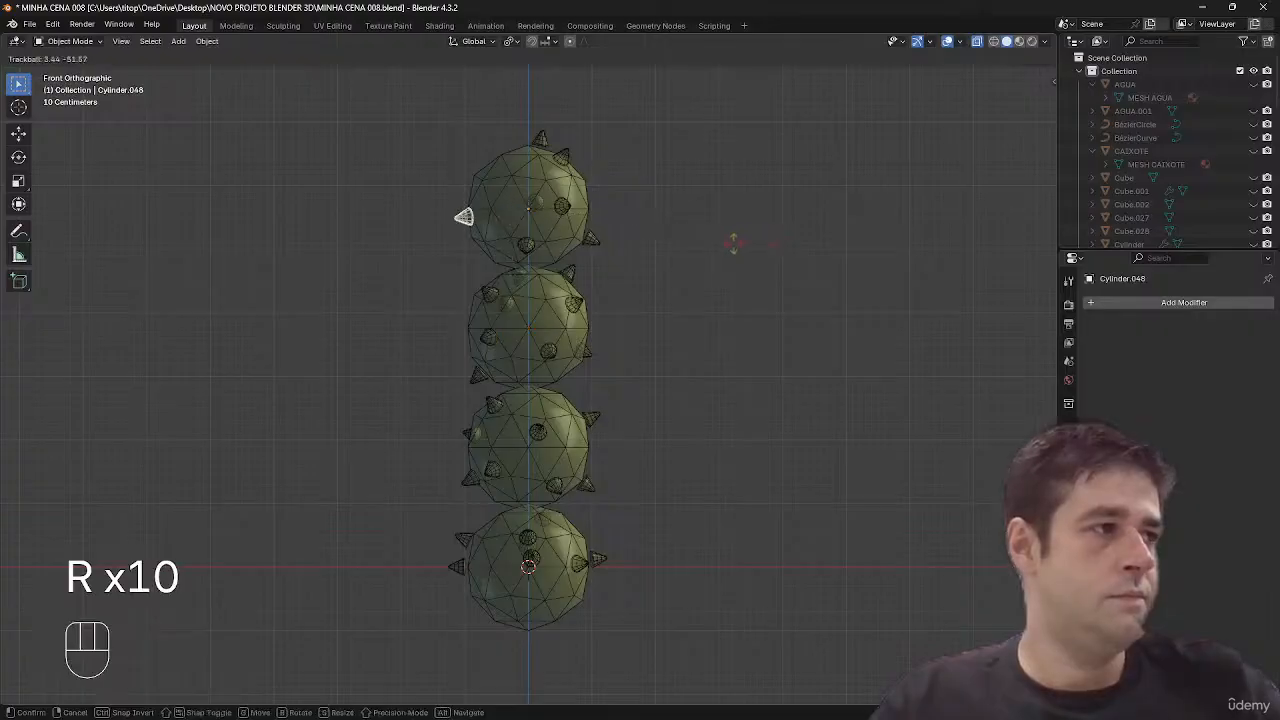
{"action": "left_click", "coordinate": [463, 215]}
{"action": "left_click", "coordinate": [569, 272]}
{"action": "key", "text": "r"}
{"action": "key", "text": "r"}
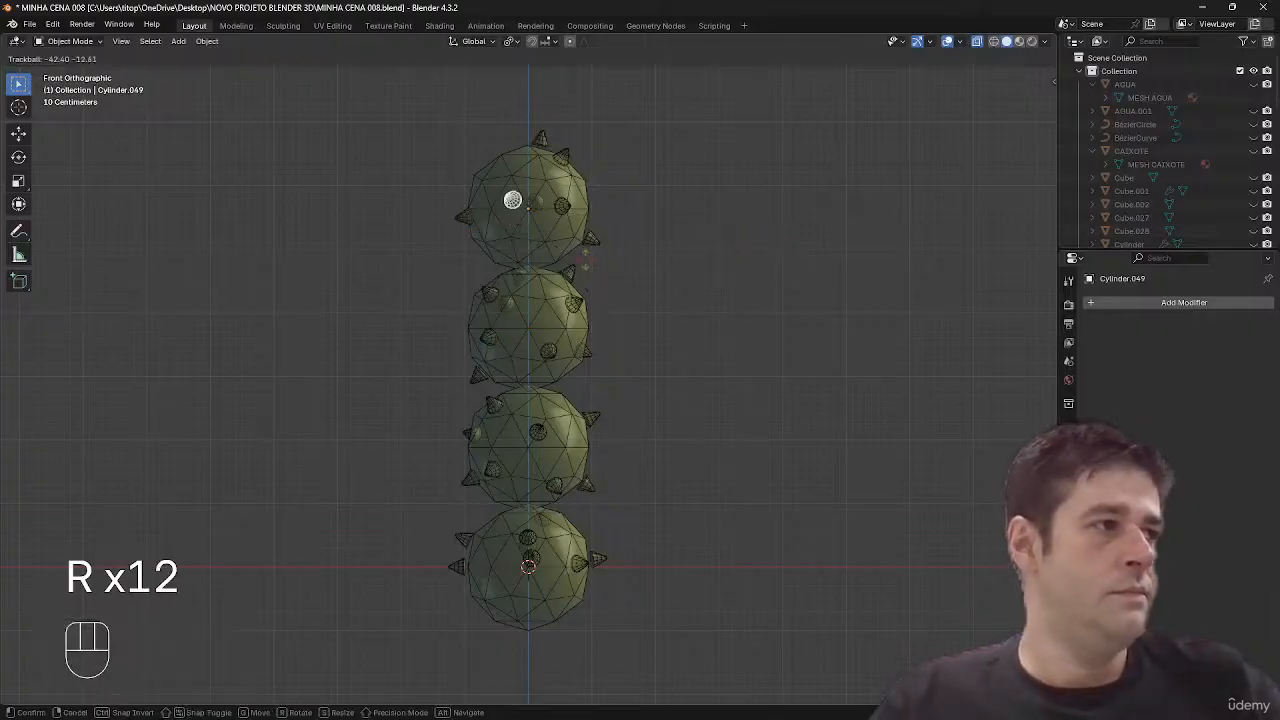
{"action": "left_click", "coordinate": [490, 163]}
- Trackball-rotate the top ball's upper right spike outward, refining its angle so it sits on the upper right edge
{"action": "left_click", "coordinate": [564, 158]}
{"action": "key", "text": "r"}
{"action": "key", "text": "r"}
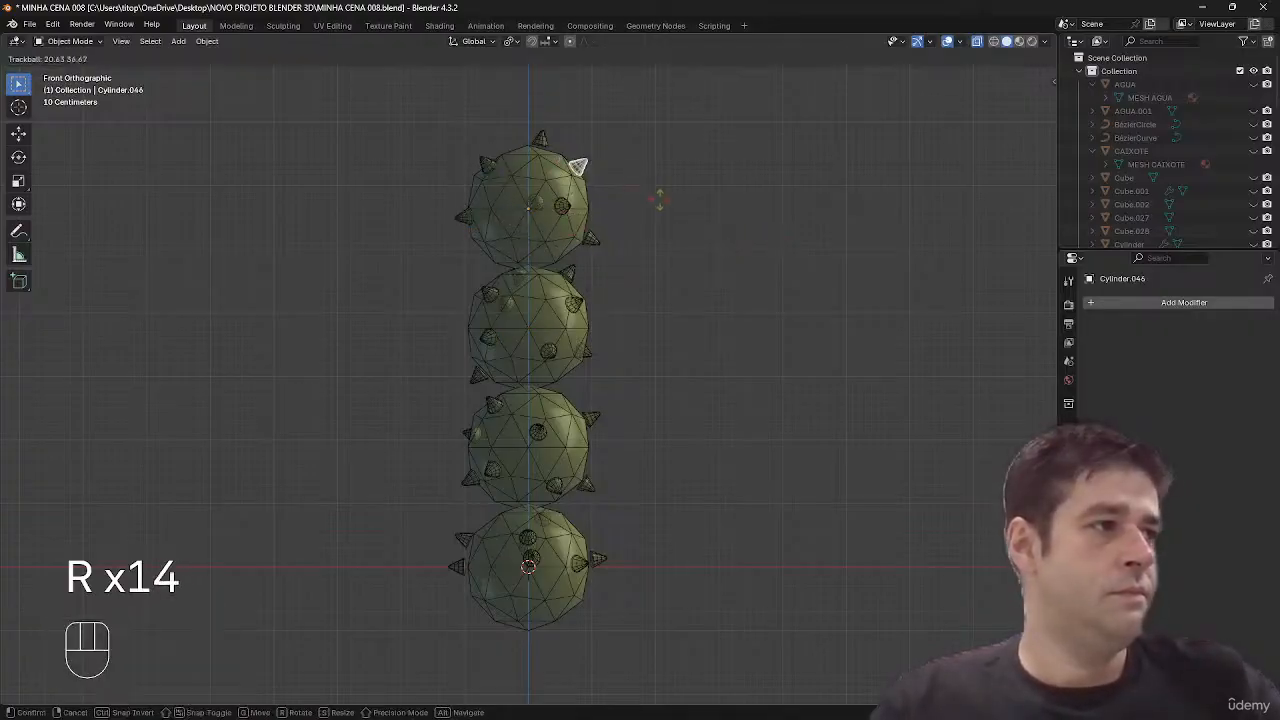
{"action": "left_click", "coordinate": [606, 242]}
{"action": "key", "text": "r"}
{"action": "key", "text": "r"}
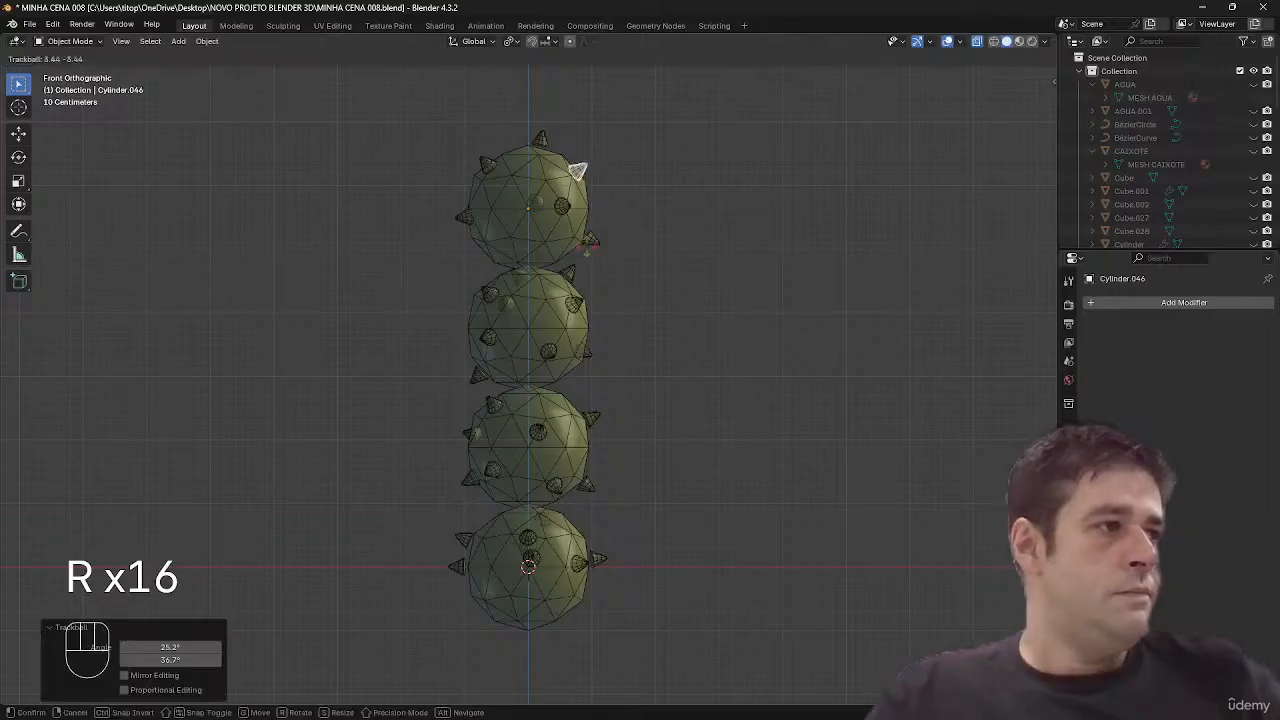
{"action": "left_click", "coordinate": [590, 243]}
- Trackball-rotate the top ball's lower right spike down to the underside of its front
{"action": "left_click", "coordinate": [590, 241]}
{"action": "key", "text": "r"}
{"action": "key", "text": "r"}
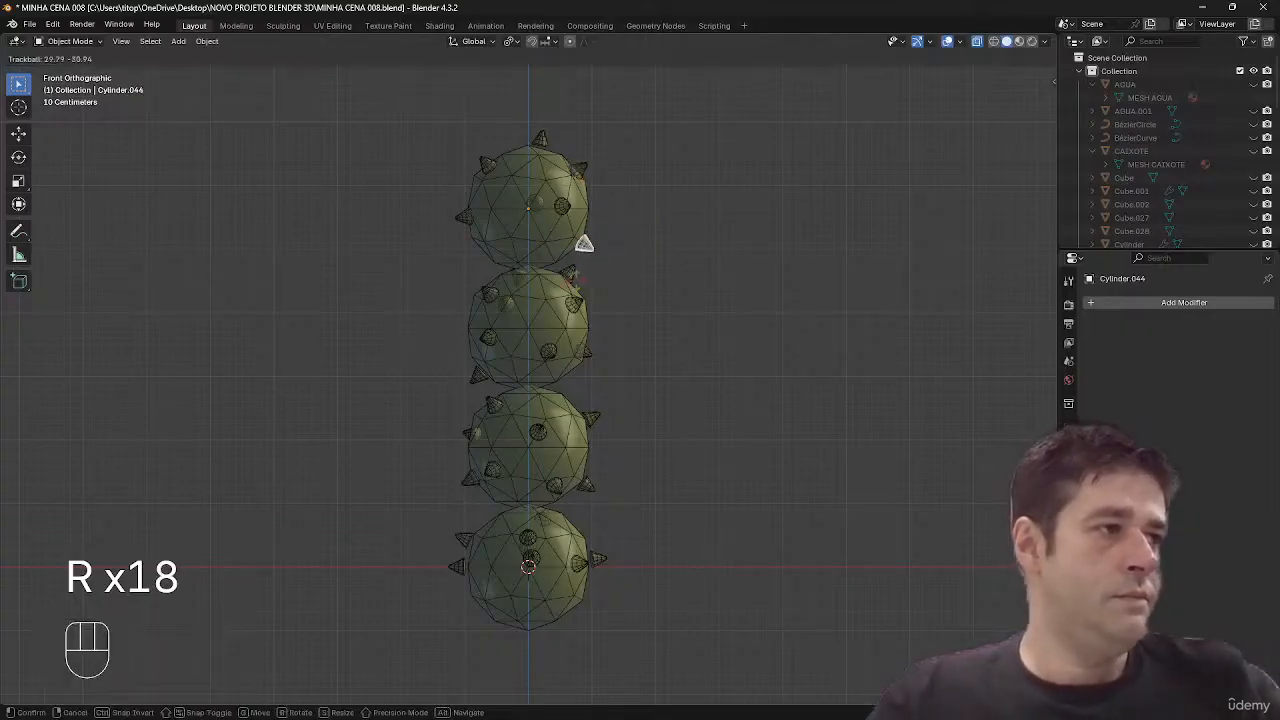
{"action": "left_click", "coordinate": [560, 257]}
- From the left view, trackball-rotate two lower spikes of the third ball from the top toward the middle of that side
{"action": "middle_click_drag", "start_coordinate": [548, 299], "coordinate": [674, 313]}
{"action": "left_click", "coordinate": [556, 479]}
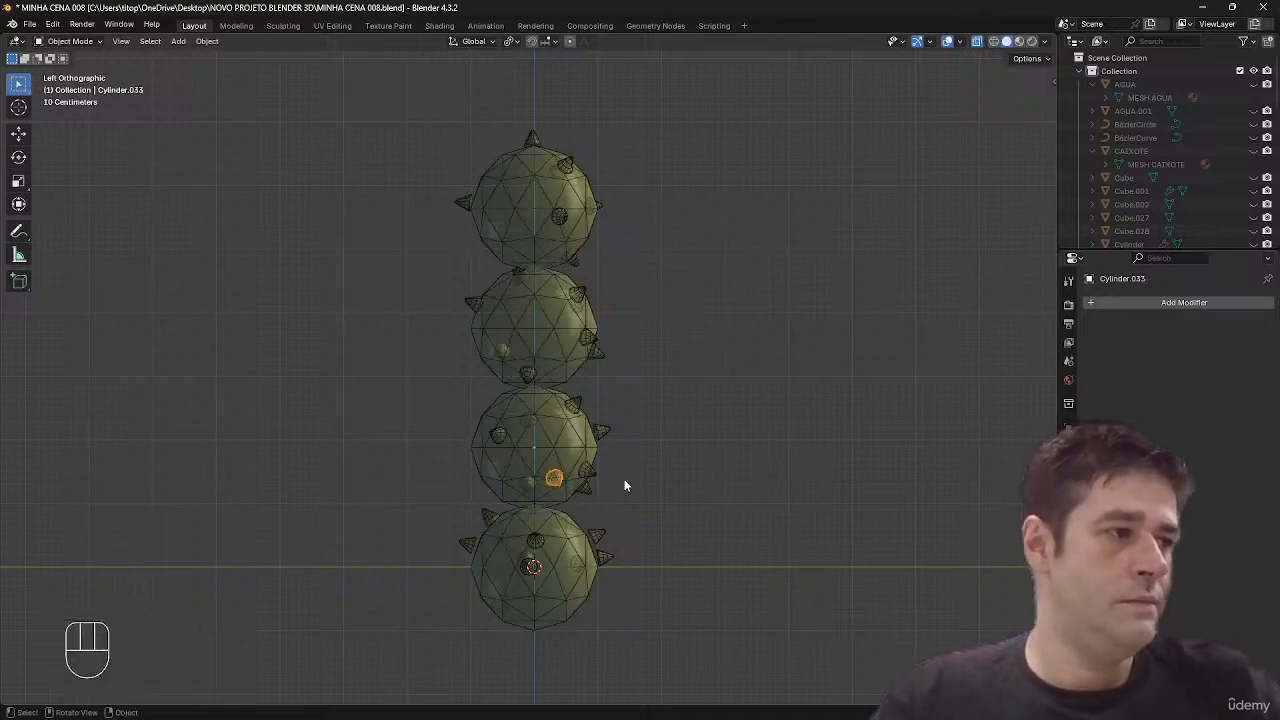
{"action": "key", "text": "r"}
{"action": "key", "text": "r"}
{"action": "left_click", "coordinate": [574, 466]}
{"action": "left_click", "coordinate": [584, 468]}
{"action": "key", "text": "r"}
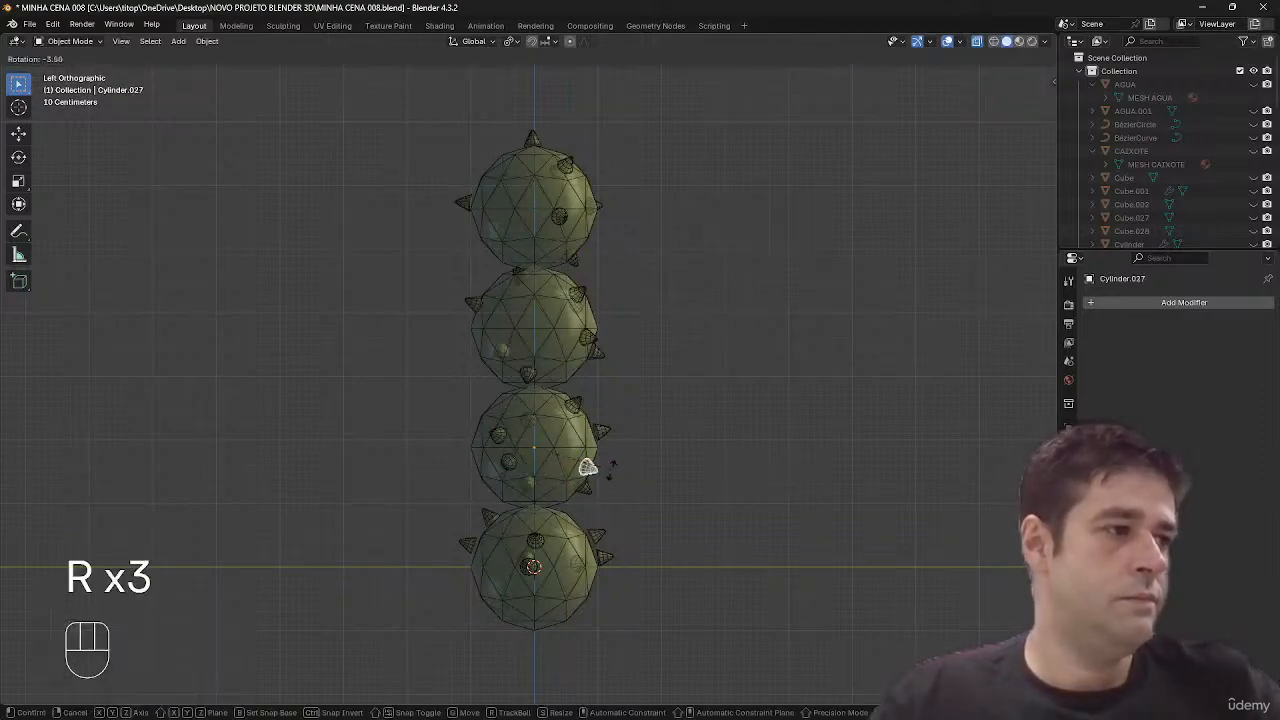
{"action": "key", "text": "r"}
{"action": "left_click", "coordinate": [618, 436]}
- Trackball-rotate the upper right spike of the third ball from the top, as seen from the left view, slightly inward
{"action": "left_click", "coordinate": [590, 421]}
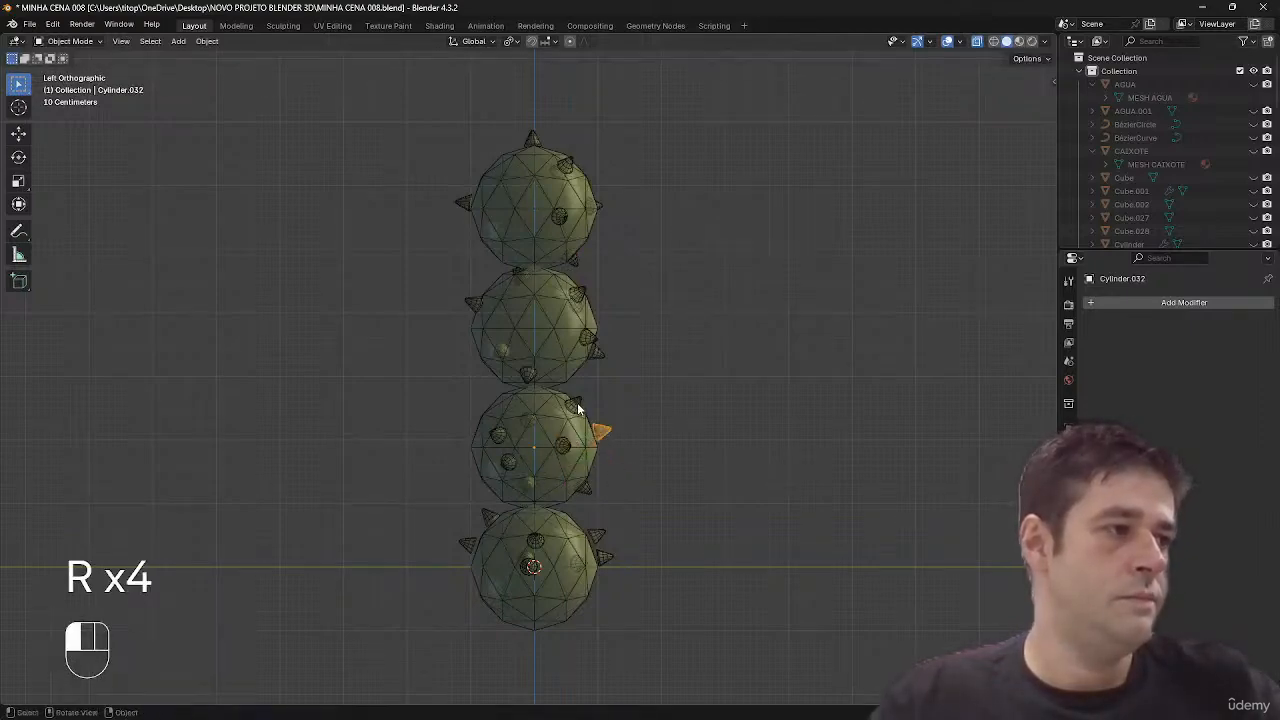
{"action": "left_click", "coordinate": [577, 402]}
{"action": "key", "text": "r"}
{"action": "key", "text": "r"}
{"action": "left_click", "coordinate": [560, 403]}
- Turn off X-ray and hide the viewport overlays to see the spiked stack cleanly
{"action": "left_click", "coordinate": [654, 401]}
{"action": "middle_click_drag", "start_coordinate": [654, 401], "coordinate": [561, 417]}
{"action": "key", "text": "alt+z"}
{"action": "key", "text": "shift+alt+z"}
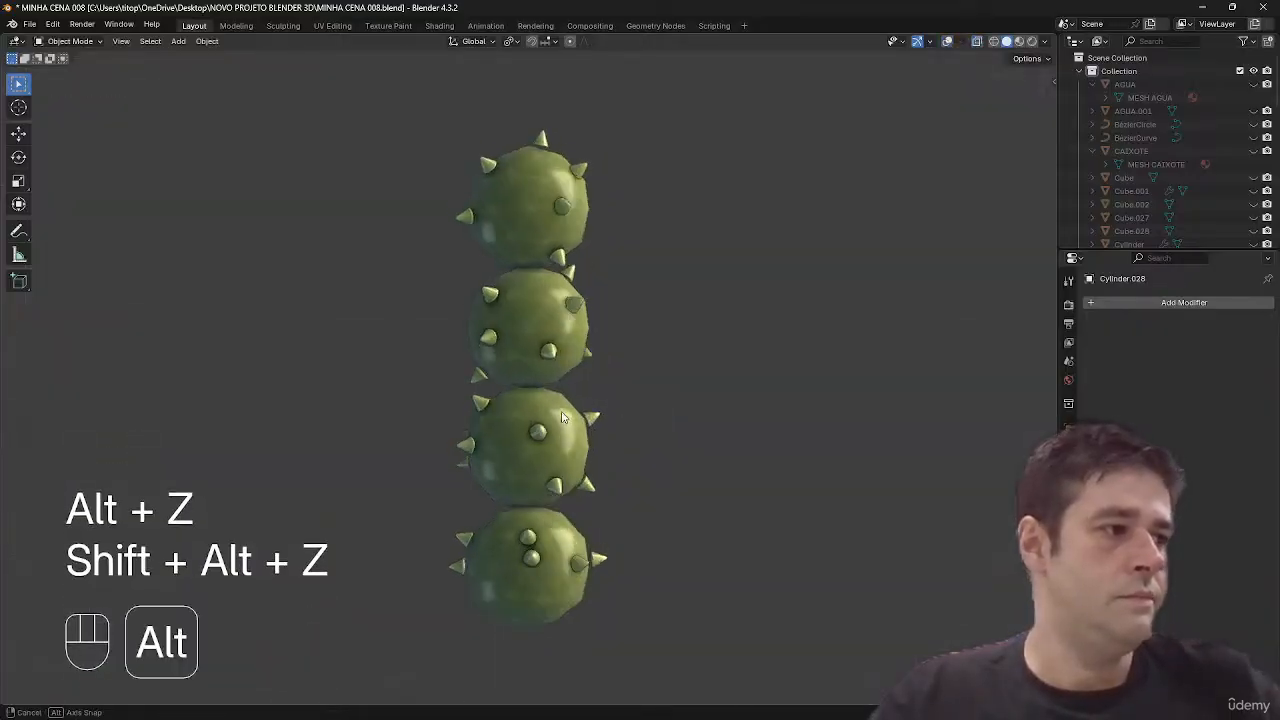
- Trackball-rotate two spikes of the bottom ball, the central one to the lower front and the left-edge one onto the lower left
{"action": "left_click", "coordinate": [529, 564]}
{"action": "key", "text": "r"}
{"action": "key", "text": "r"}
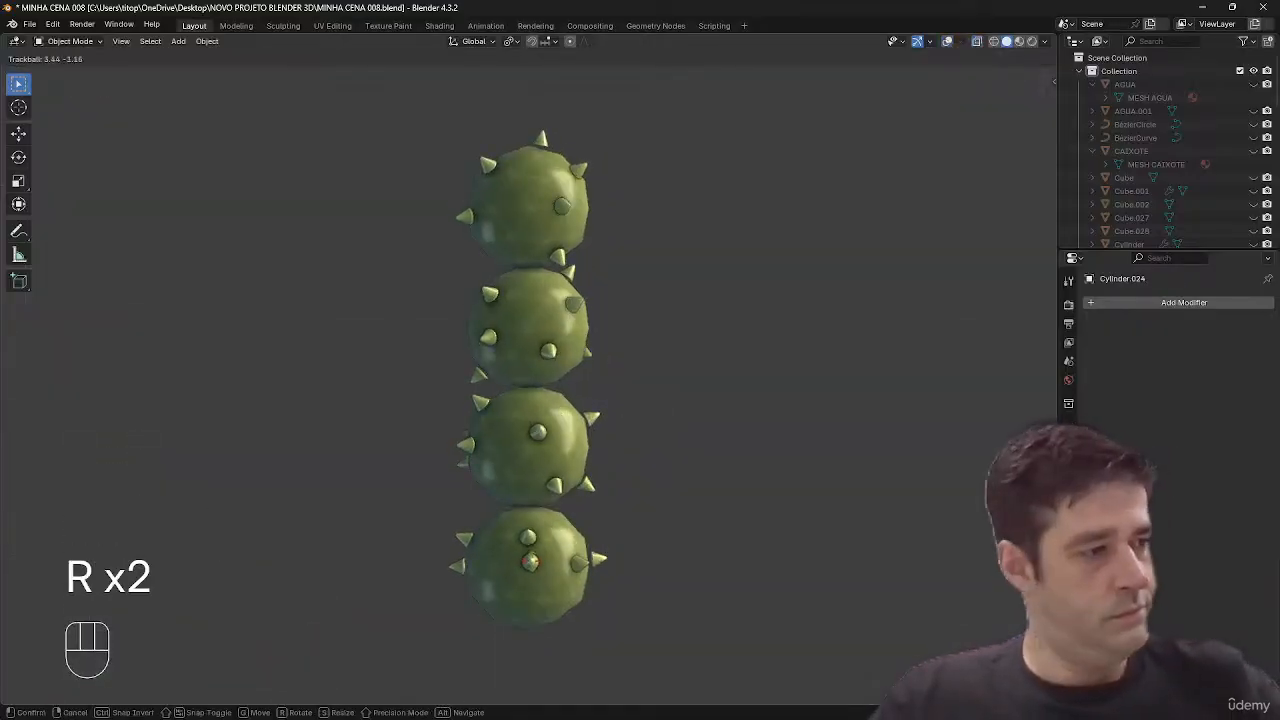
{"action": "left_click", "coordinate": [508, 555]}
{"action": "left_click", "coordinate": [465, 568]}
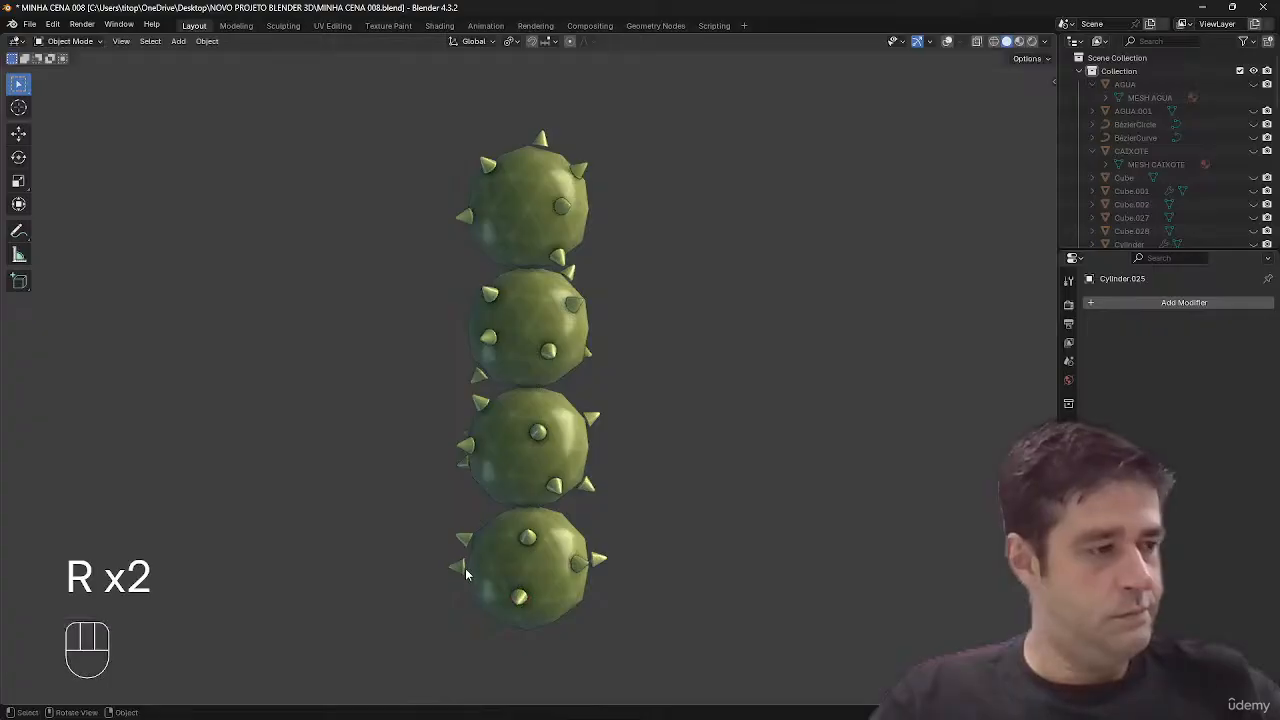
{"action": "key", "text": "r"}
{"action": "key", "text": "r"}
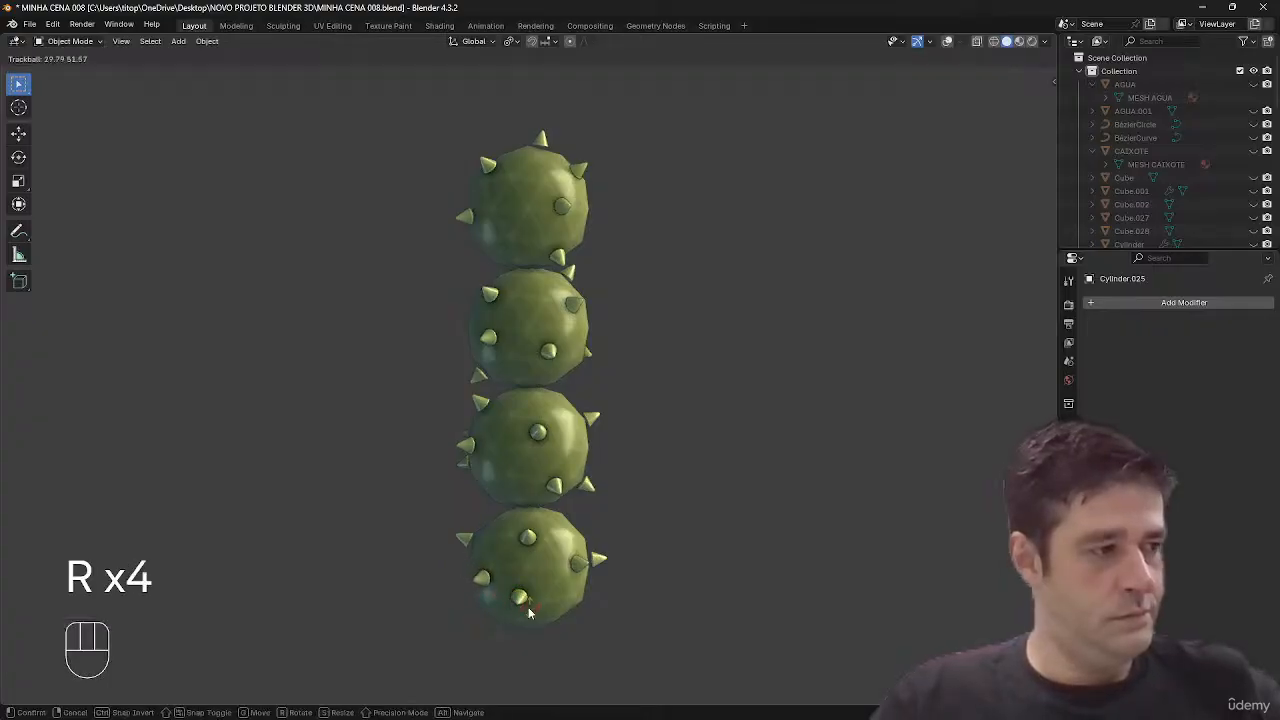
{"action": "left_click", "coordinate": [564, 564]}
- Trackball-rotate the bottom ball's right front spike slightly downward
{"action": "left_click", "coordinate": [578, 568]}
{"action": "key", "text": "r"}
{"action": "key", "text": "r"}
{"action": "left_click", "coordinate": [565, 557]}
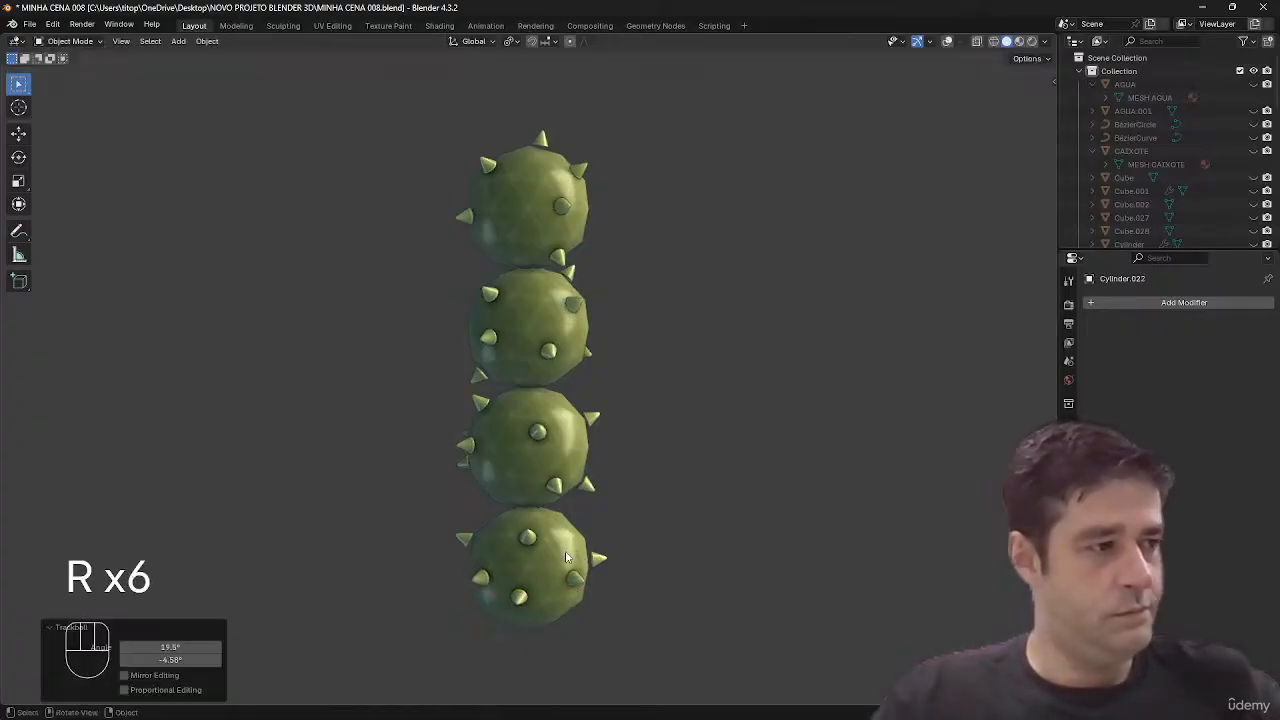
- Trackball-rotate the bottom ball's upper front spike toward the top of the ball
{"action": "left_click", "coordinate": [522, 536]}
{"action": "key", "text": "r"}
{"action": "key", "text": "r"}
{"action": "key", "text": "r"}
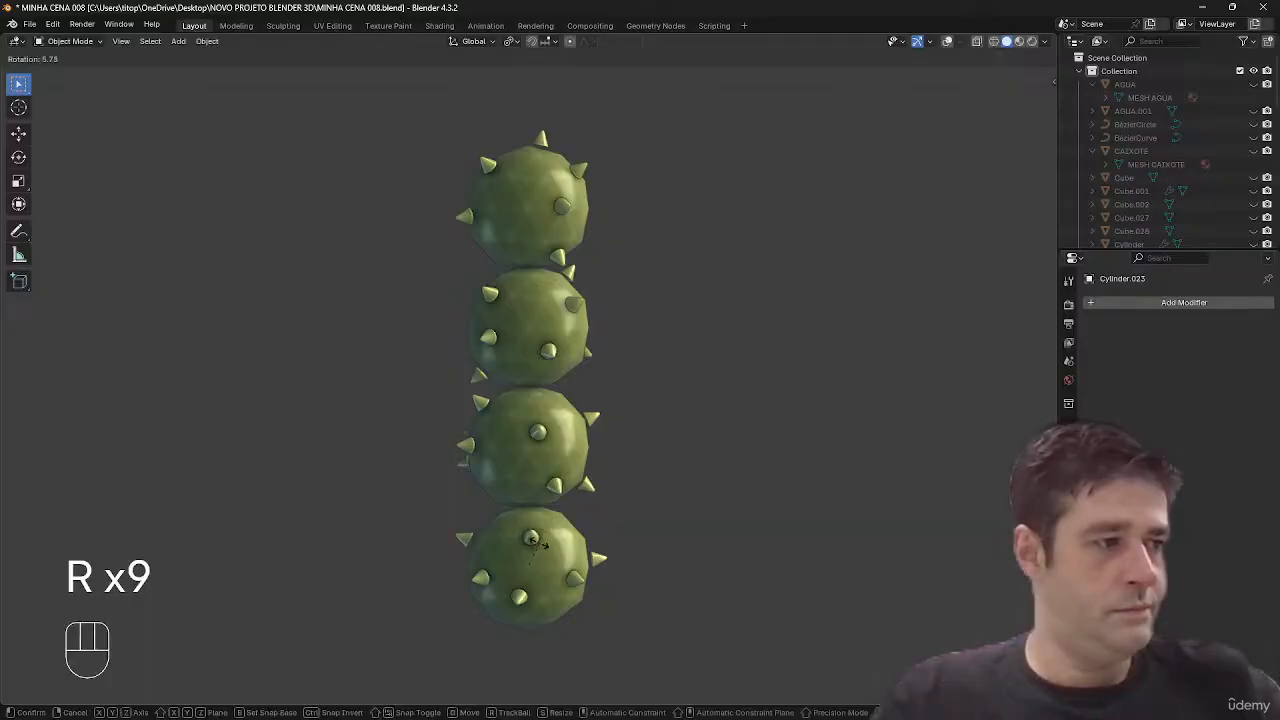
{"action": "key", "text": "Escape"}
{"action": "key", "text": "r"}
{"action": "key", "text": "r"}
{"action": "left_click", "coordinate": [540, 524]}
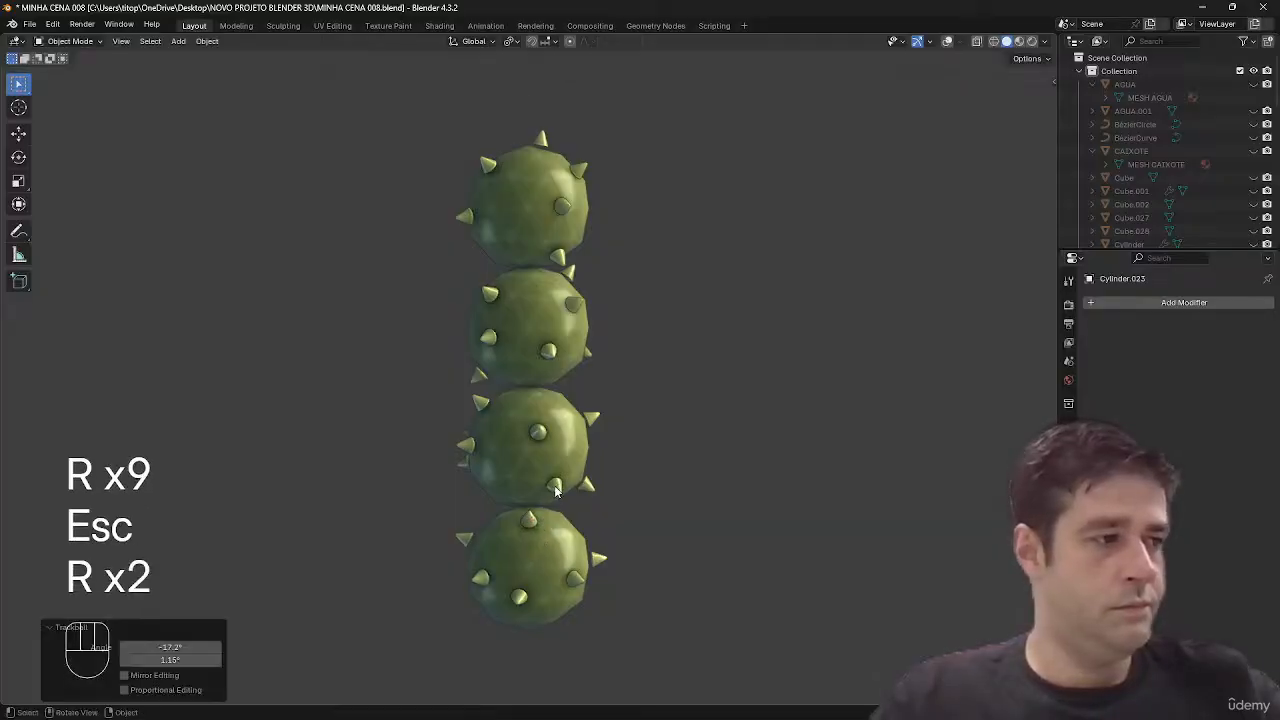
- Rotate the lower front spike of the third ball from the top by 21° about the view axis
{"action": "left_click", "coordinate": [556, 490]}
{"action": "key", "text": "r"}
{"action": "key", "text": "r"}
{"action": "key", "text": "r"}
{"action": "left_click", "coordinate": [576, 458]}
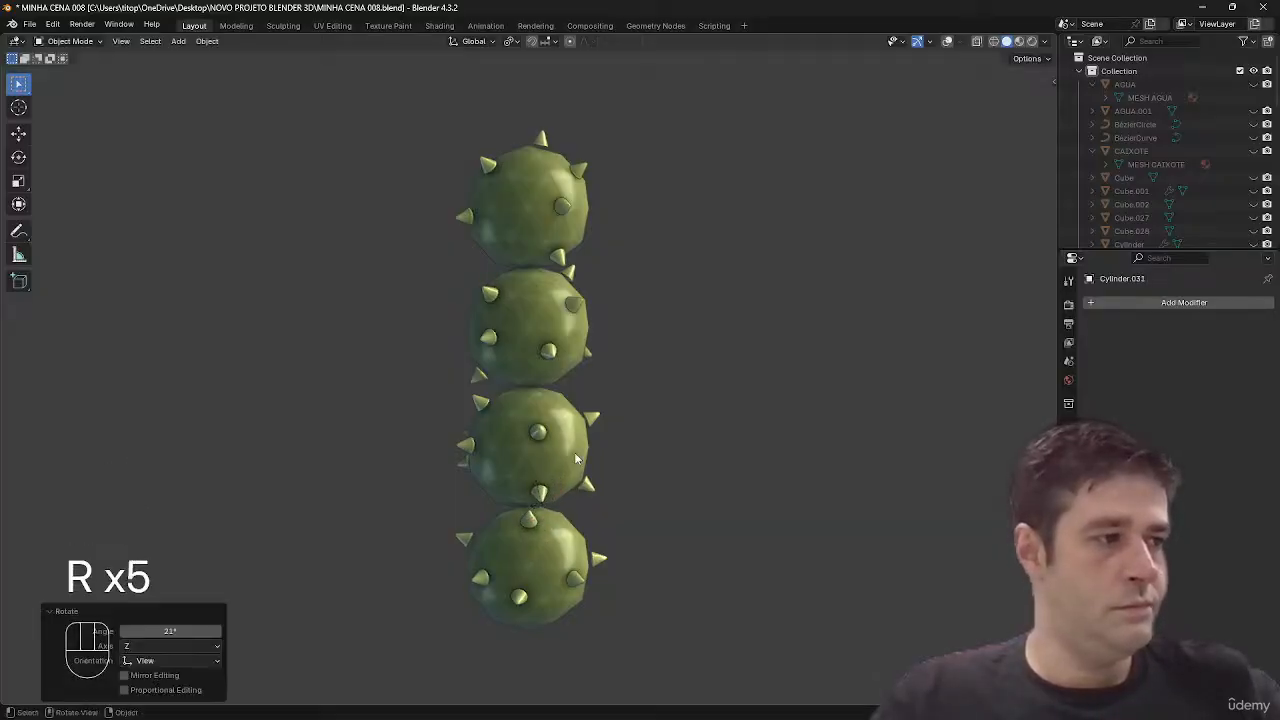
- Trackball-rotate the lower right front spike of the second ball from the top slightly downward
{"action": "left_click", "coordinate": [548, 349]}
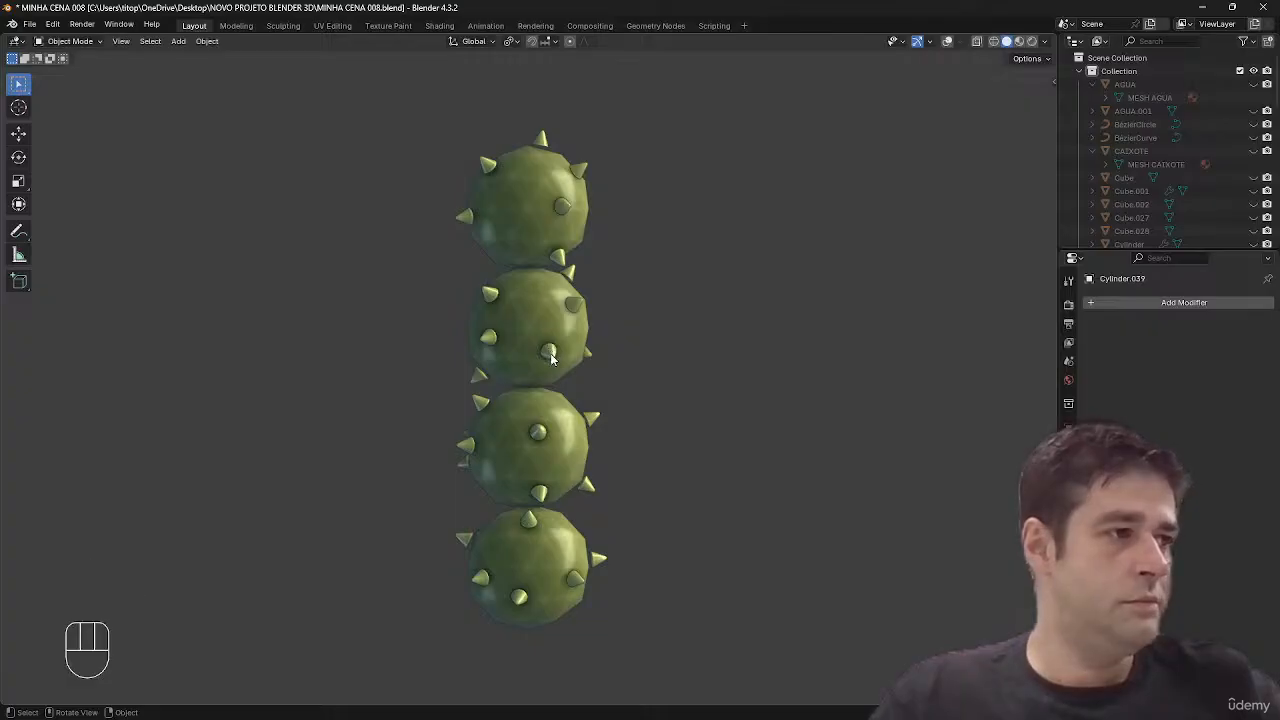
{"action": "key", "text": "r"}
{"action": "key", "text": "r"}
{"action": "left_click", "coordinate": [614, 289]}
{"action": "left_click", "coordinate": [560, 219]}
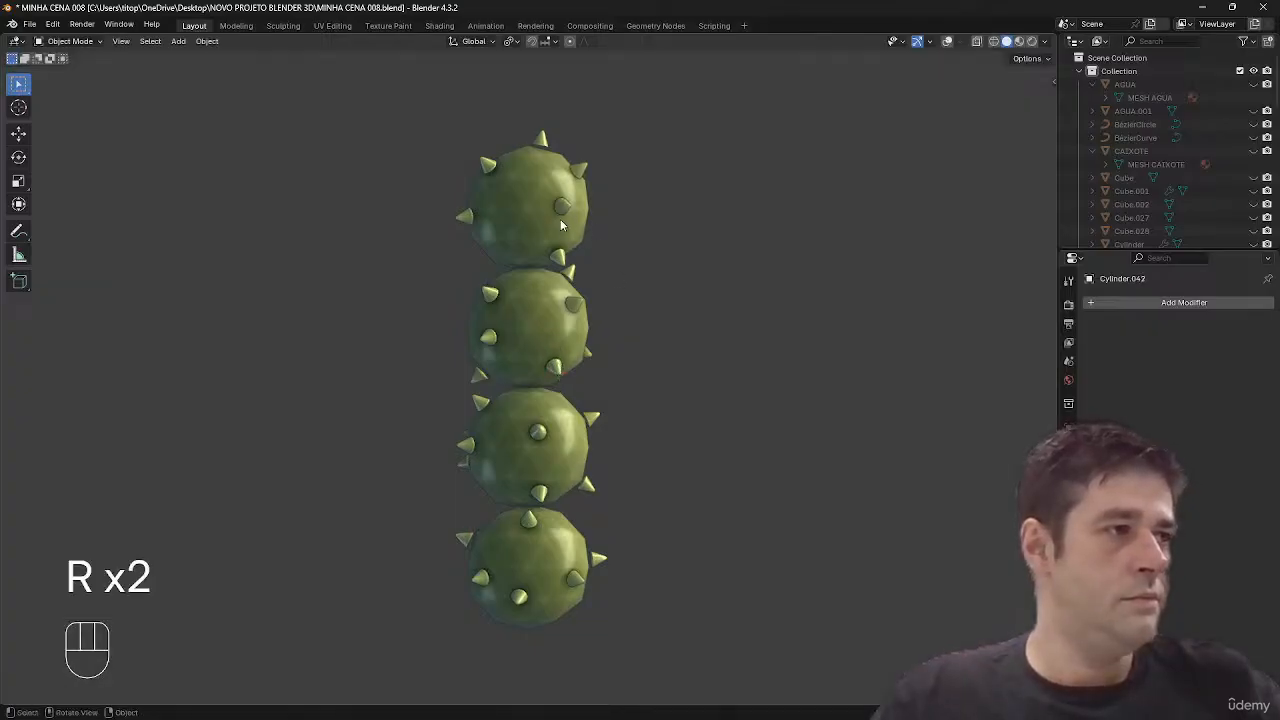
- Inspect the stack from another side and trackball-rotate a spike of the third ball from the top into an emptier area
{"action": "middle_click_drag", "start_coordinate": [560, 219], "coordinate": [872, 264]}
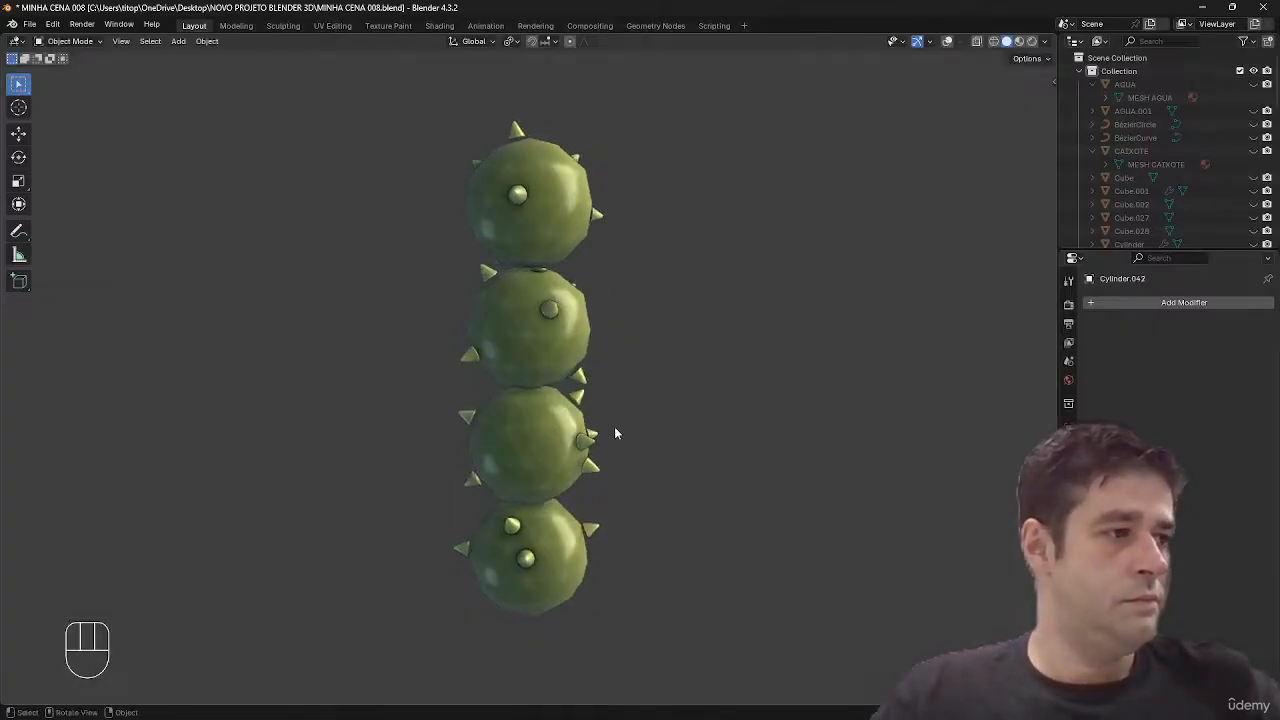
{"action": "middle_click_drag", "start_coordinate": [611, 448], "coordinate": [671, 426]}
{"action": "left_click", "coordinate": [558, 442]}
{"action": "key", "text": "r"}
{"action": "key", "text": "r"}
{"action": "left_click", "coordinate": [505, 435]}
- Show the viewport overlays and select the whole mesh of the rotated spike in Edit Mode before returning to Object Mode
{"action": "key", "text": "shift+alt+z"}
{"action": "key", "text": "Tab"}
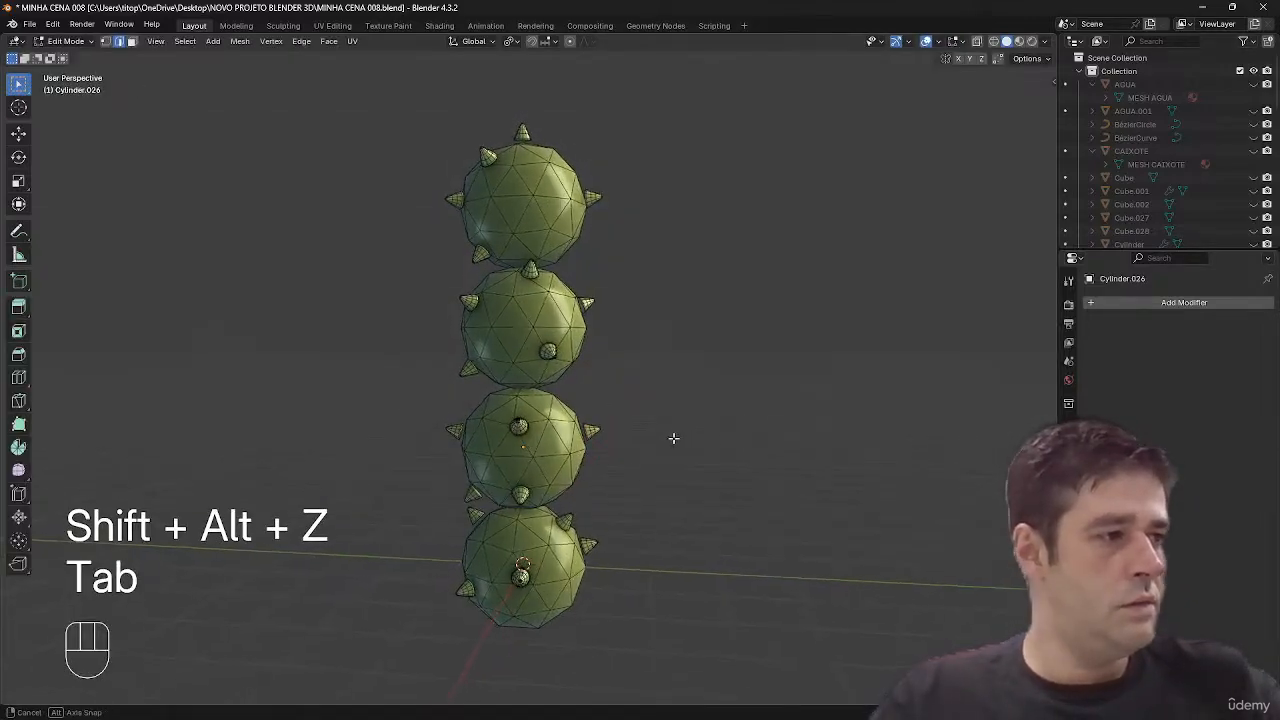
{"action": "key", "text": "a"}
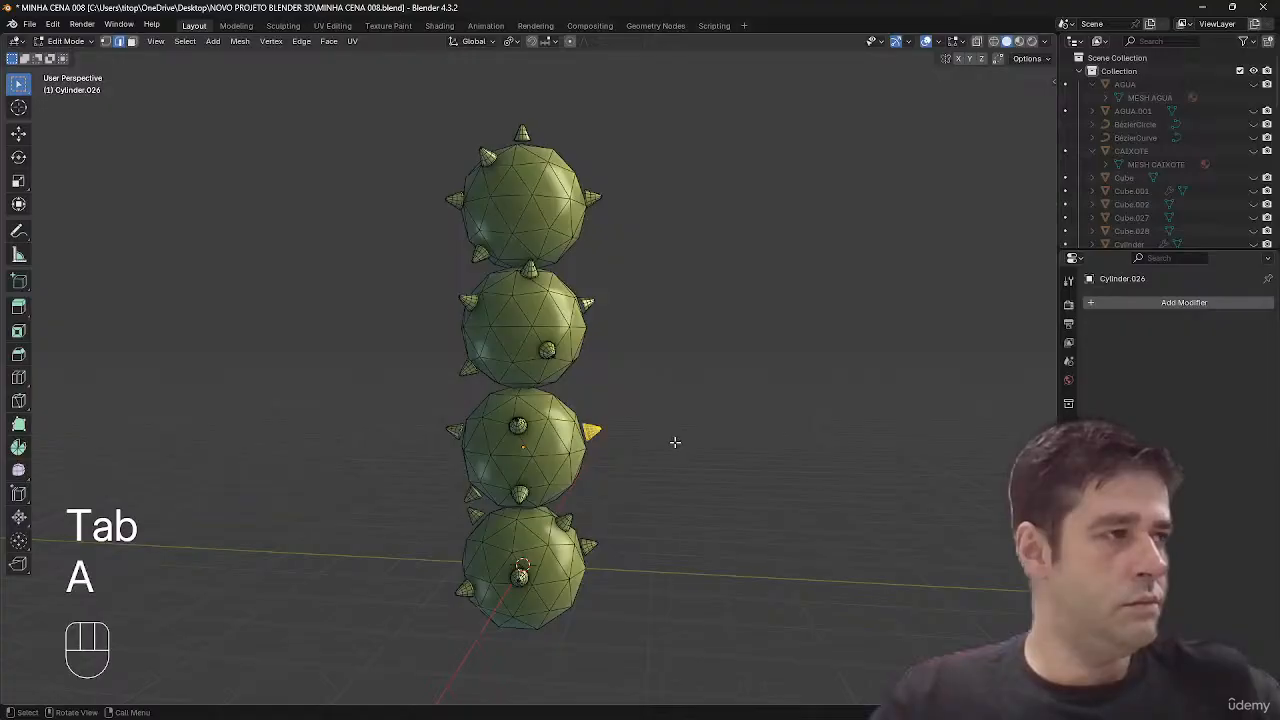
{"action": "key", "text": "Tab"}
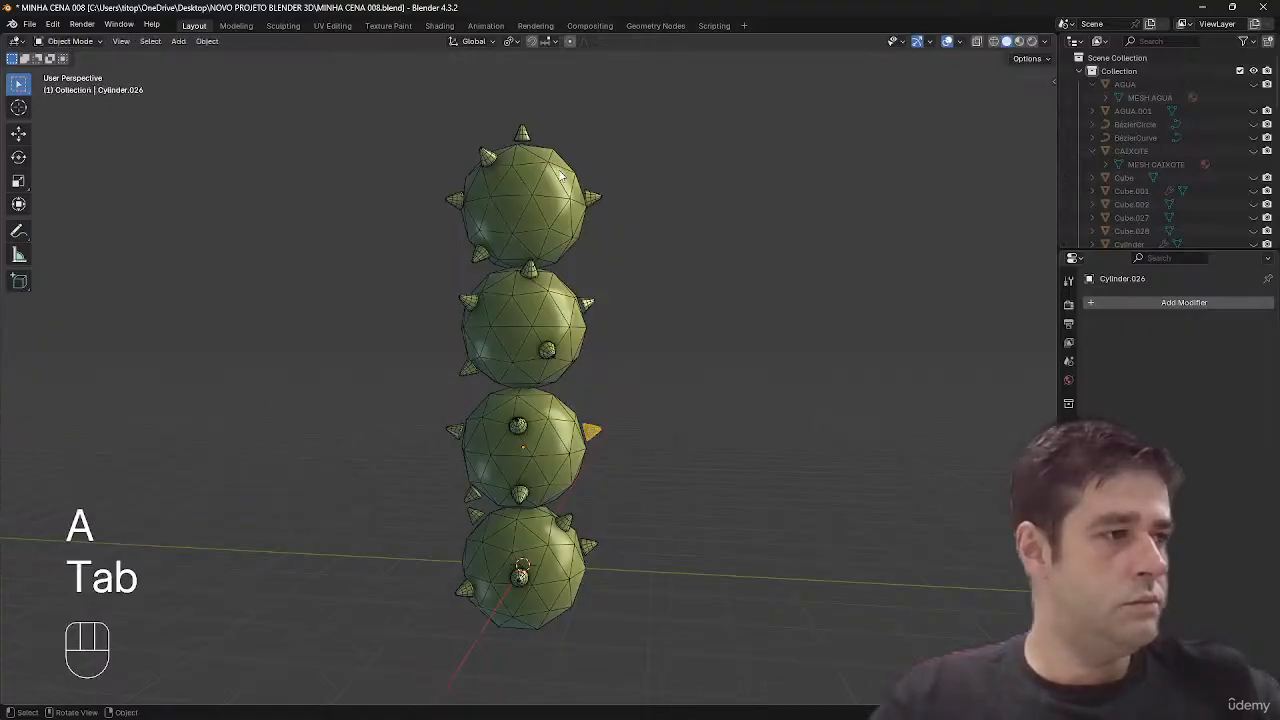
- With the topmost spike open in Edit Mode, set the transform orientation to Local and return to Object Mode
{"action": "left_click", "coordinate": [523, 136]}
{"action": "middle_click_drag", "start_coordinate": [528, 140], "coordinate": [762, 186], "text": "alt"}
{"action": "key", "text": "Tab"}
{"action": "key", "text": "z"}
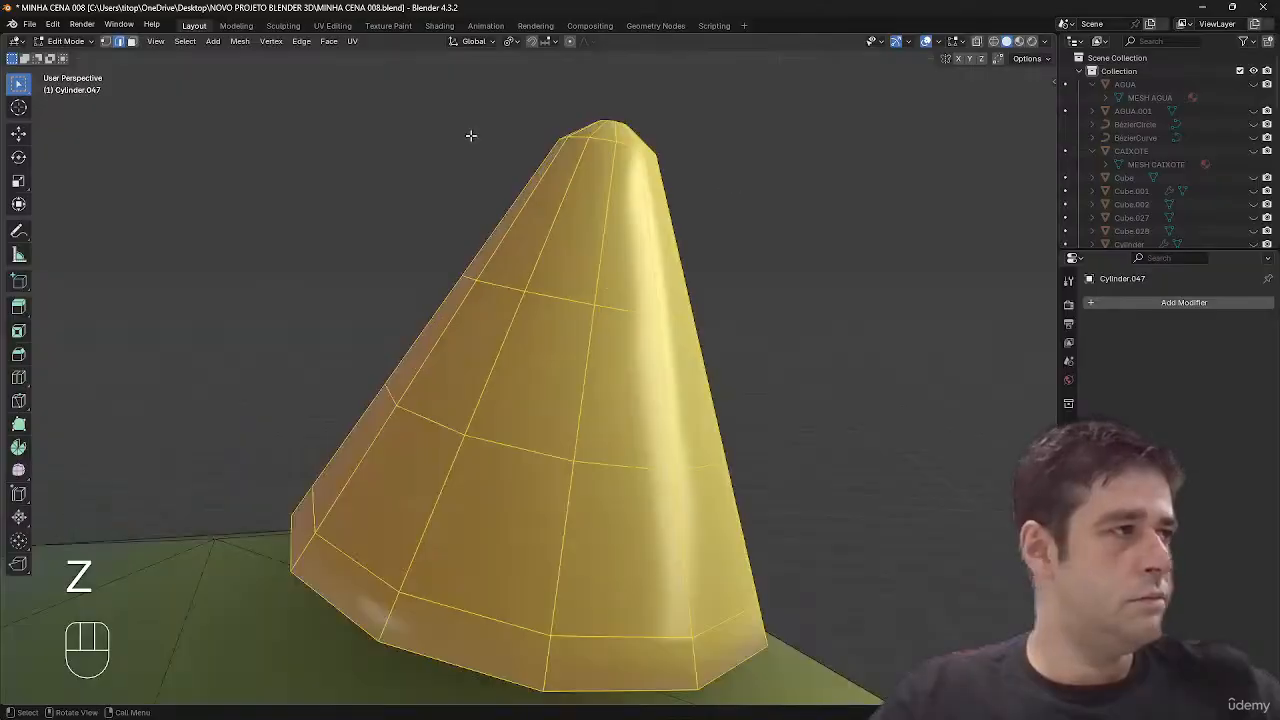
{"action": "left_click", "coordinate": [466, 42]}
{"action": "left_click", "coordinate": [455, 96]}
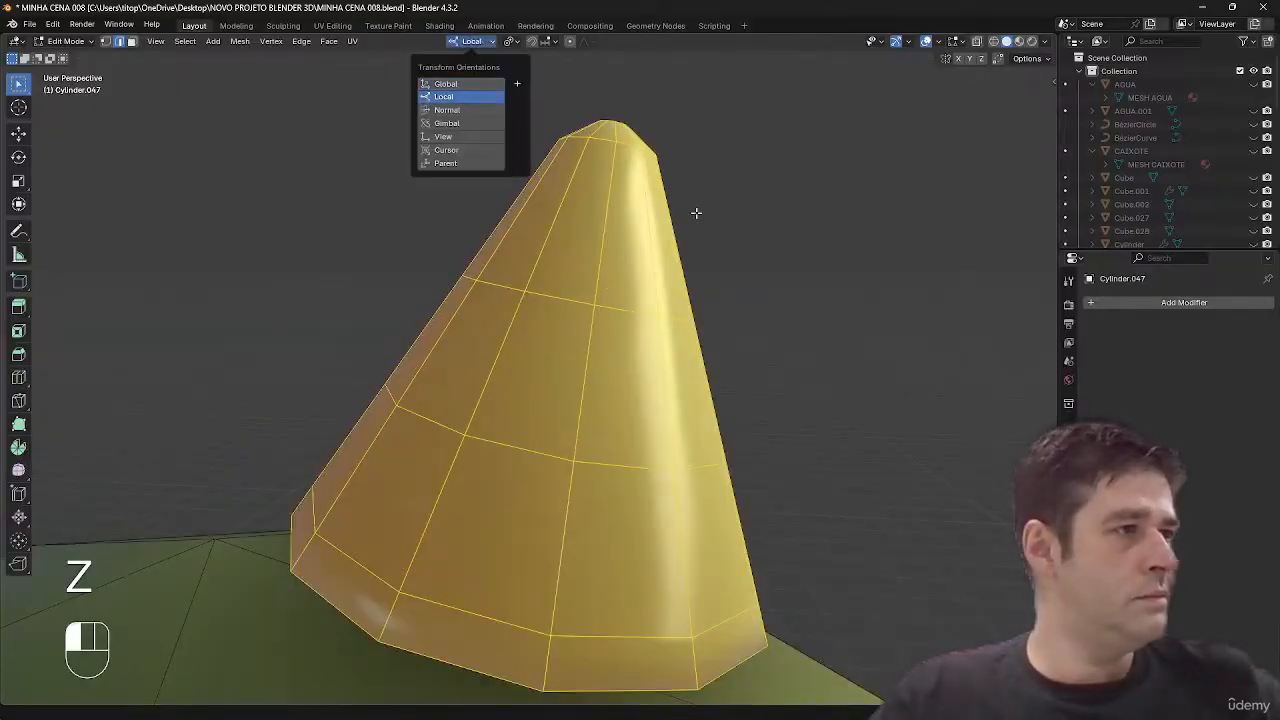
{"action": "middle_click_drag", "start_coordinate": [694, 208], "coordinate": [694, 394], "text": "ctrl"}
{"action": "key", "text": "Tab"}
- Try to scale the top ball's mesh in Edit Mode
{"action": "middle_click_drag", "start_coordinate": [622, 552], "coordinate": [630, 670], "text": "ctrl"}
{"action": "left_click", "coordinate": [608, 534]}
{"action": "key", "text": "Tab"}
{"action": "key", "text": "s"}
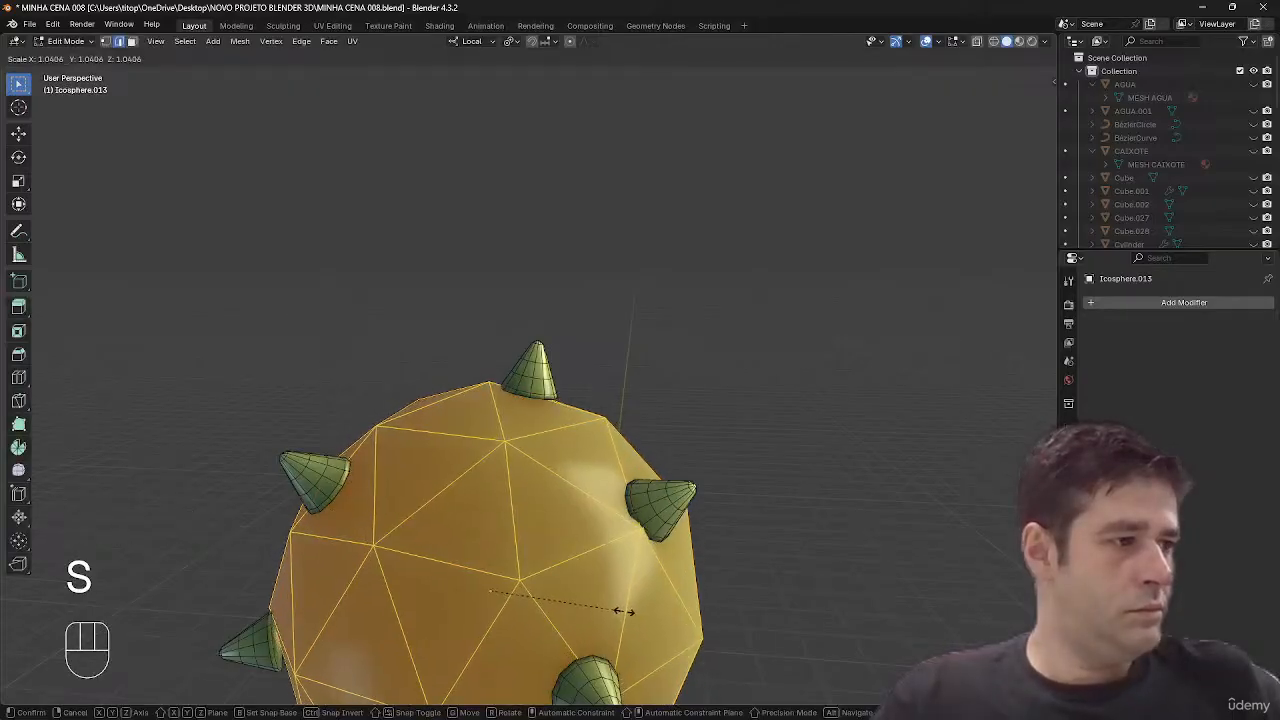
{"action": "left_click", "coordinate": [620, 612]}
{"action": "key", "text": "Tab"}
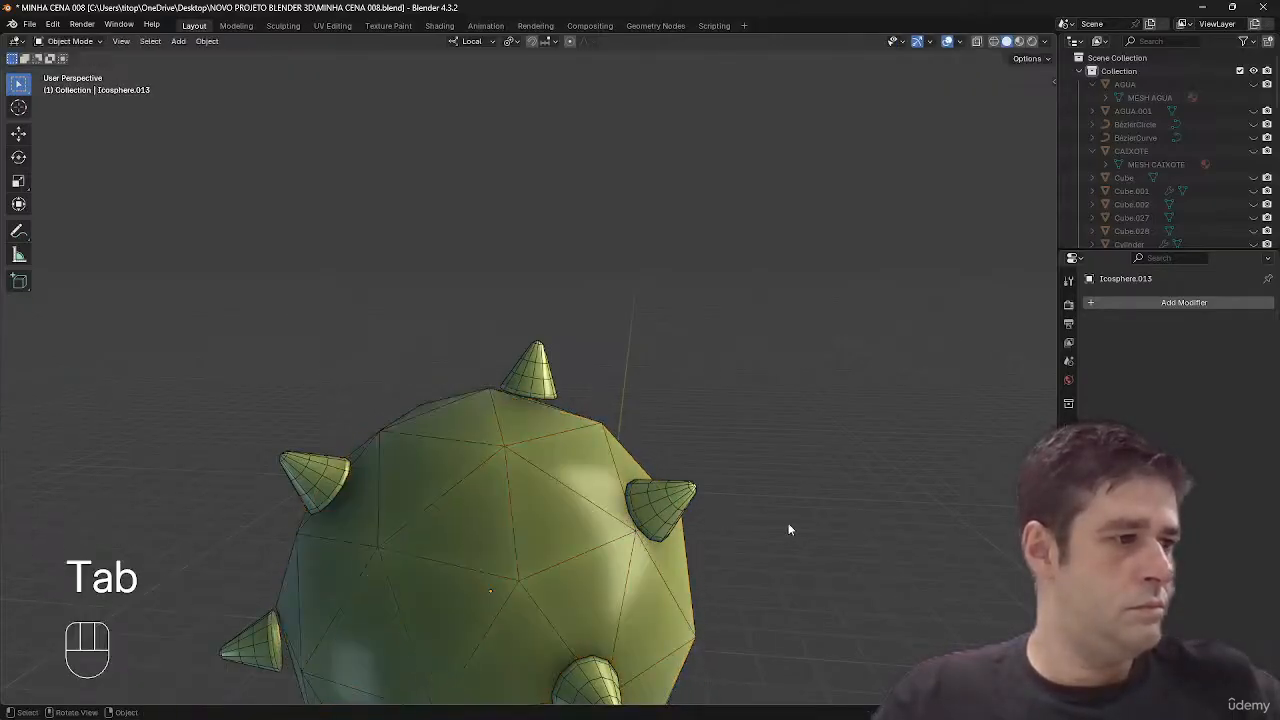
- Try to move the topmost spike freely and undo the move, leaving the overlays hidden
{"action": "key", "text": "shift+alt+z"}
{"action": "middle_click_drag", "start_coordinate": [788, 523], "coordinate": [663, 440], "text": "ctrl"}
{"action": "left_click", "coordinate": [535, 375]}
{"action": "key", "text": "shift+alt+z"}
{"action": "key", "text": "g"}
{"action": "left_click", "coordinate": [657, 435]}
{"action": "key", "text": "shift+alt+z"}
{"action": "key", "text": "ctrl+z"}
- Rotate the topmost spike slightly around the top ball
{"action": "key", "text": "r"}
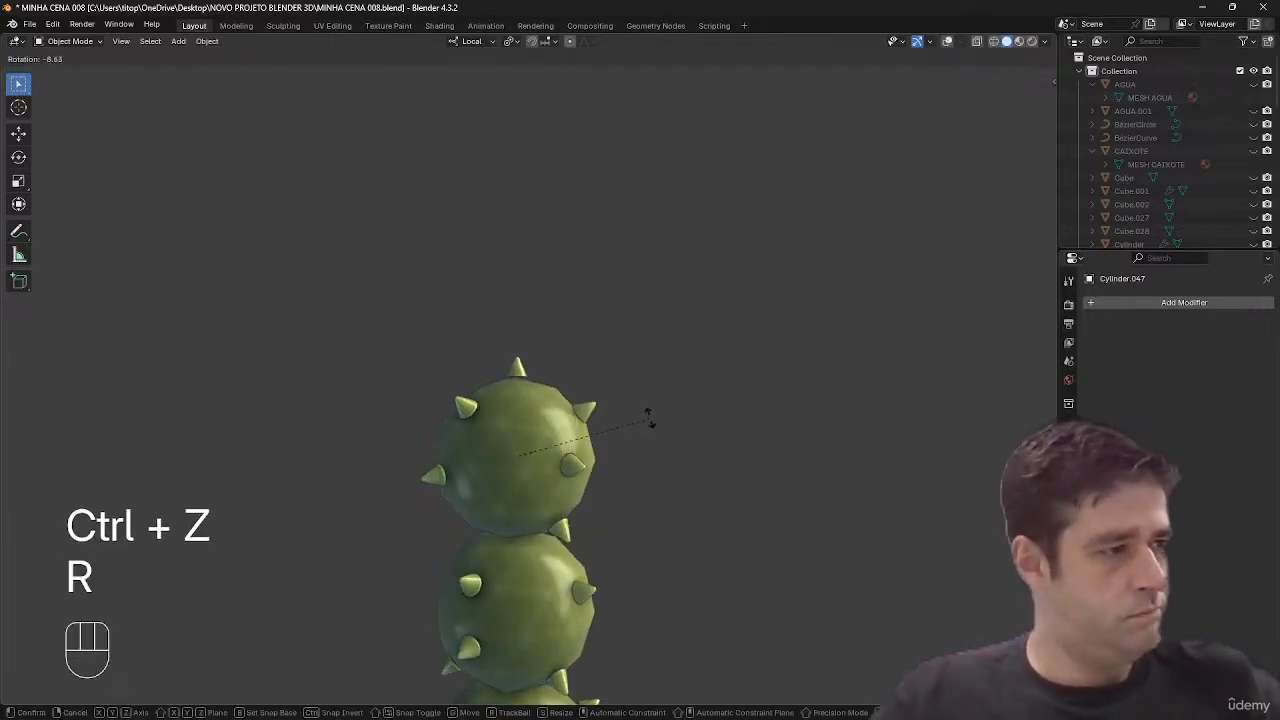
{"action": "left_click", "coordinate": [643, 417]}
{"action": "left_click", "coordinate": [586, 536]}
- Rotate the bottom ball's upper right spike by 17° about the view axis
{"action": "middle_click_drag", "start_coordinate": [586, 536], "coordinate": [717, 456]}
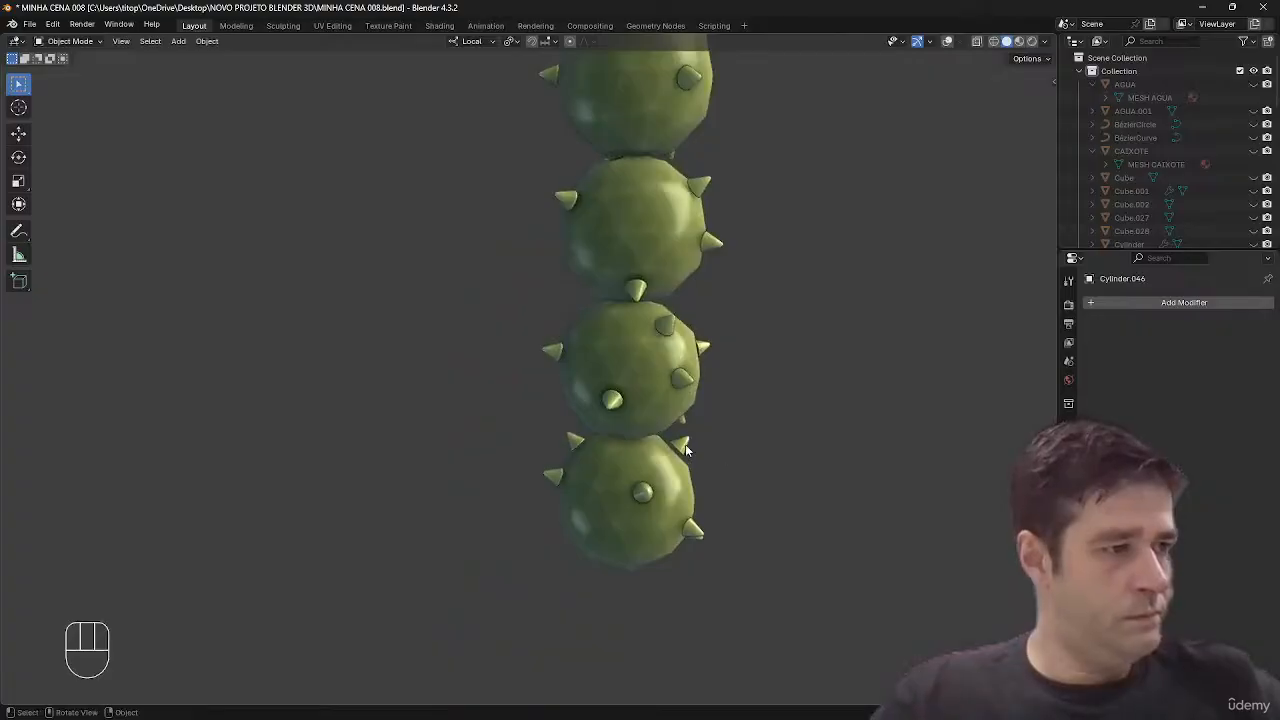
{"action": "left_click", "coordinate": [686, 450]}
{"action": "key", "text": "r"}
{"action": "left_click", "coordinate": [699, 465]}
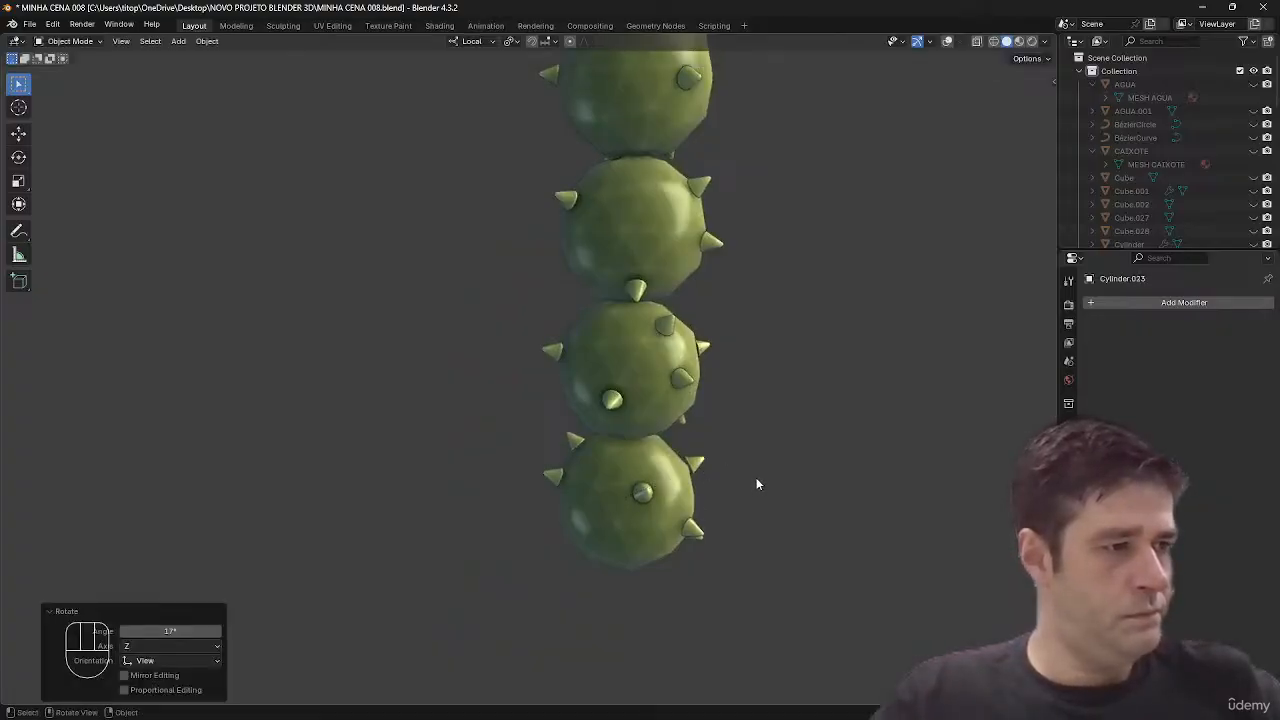
- In Edit Mode, move the whole spike mesh slightly inward, about 0.038 m in Y and -0.019 m in Z
{"action": "key", "text": "Tab"}
{"action": "key", "text": "a"}
{"action": "key", "text": "g"}
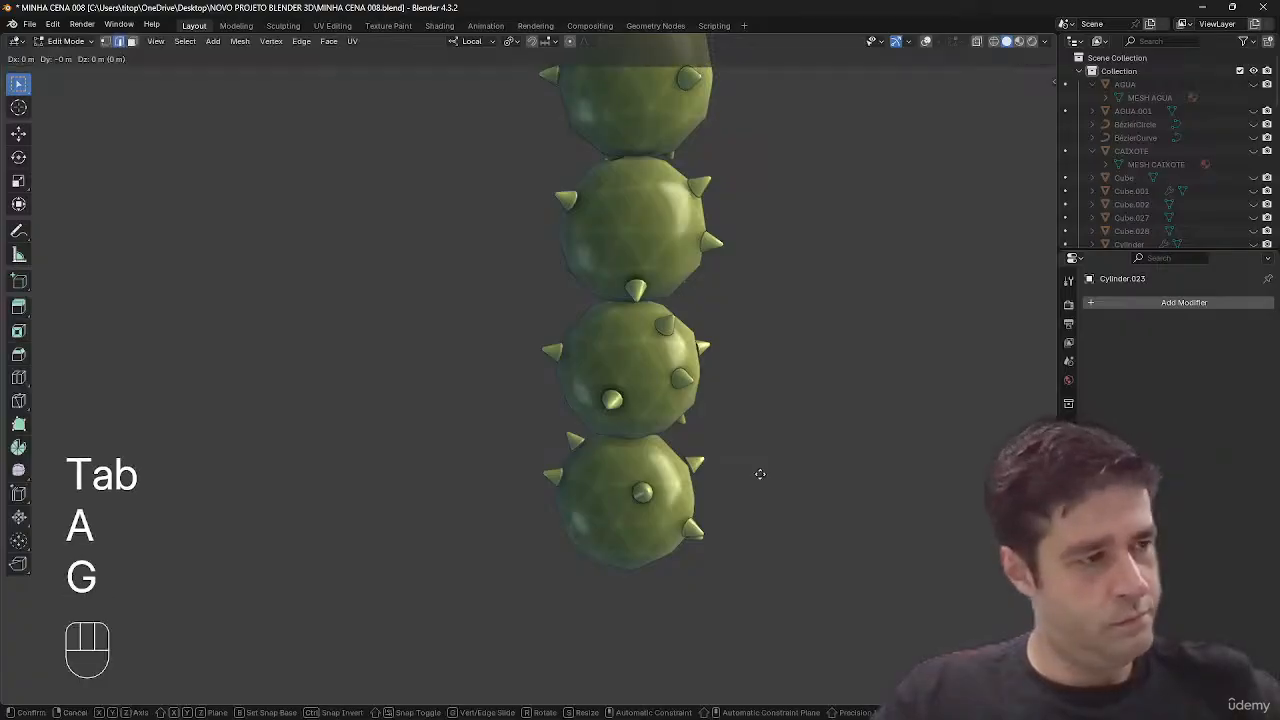
{"action": "left_click", "coordinate": [757, 474]}
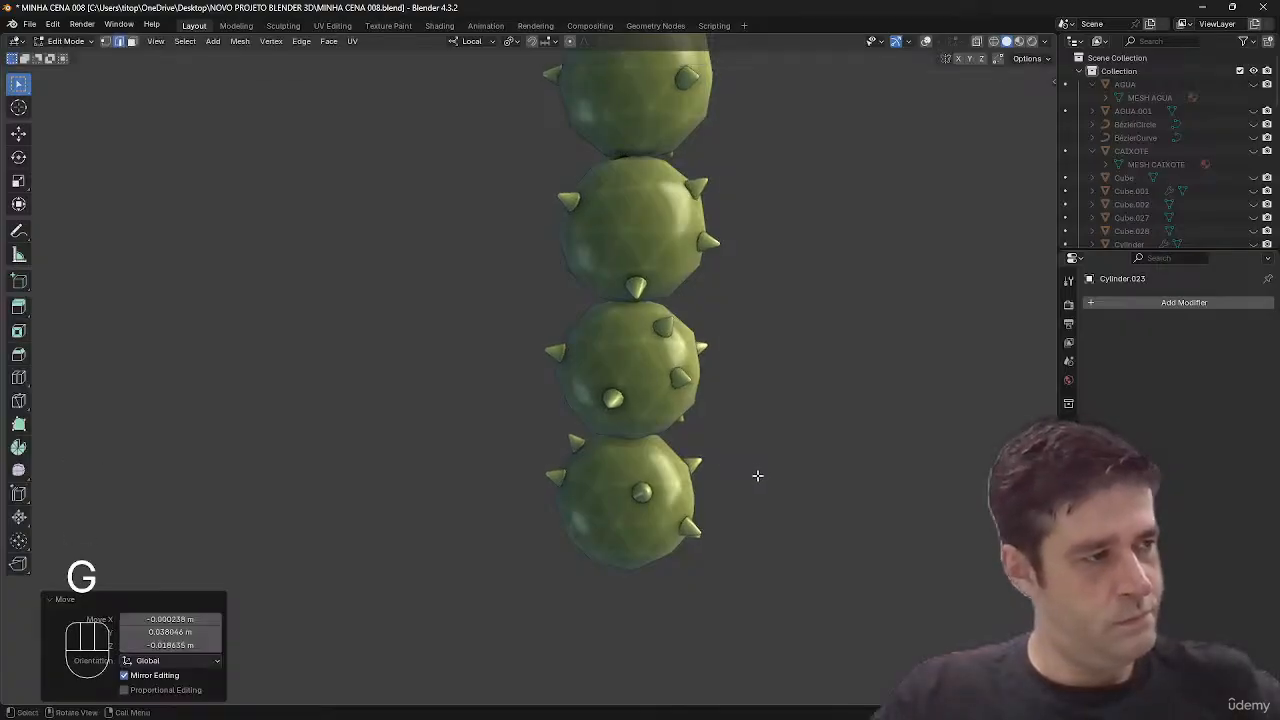
{"action": "middle_click_drag", "start_coordinate": [757, 474], "coordinate": [615, 417], "text": "shift"}
{"action": "key", "text": "g"}
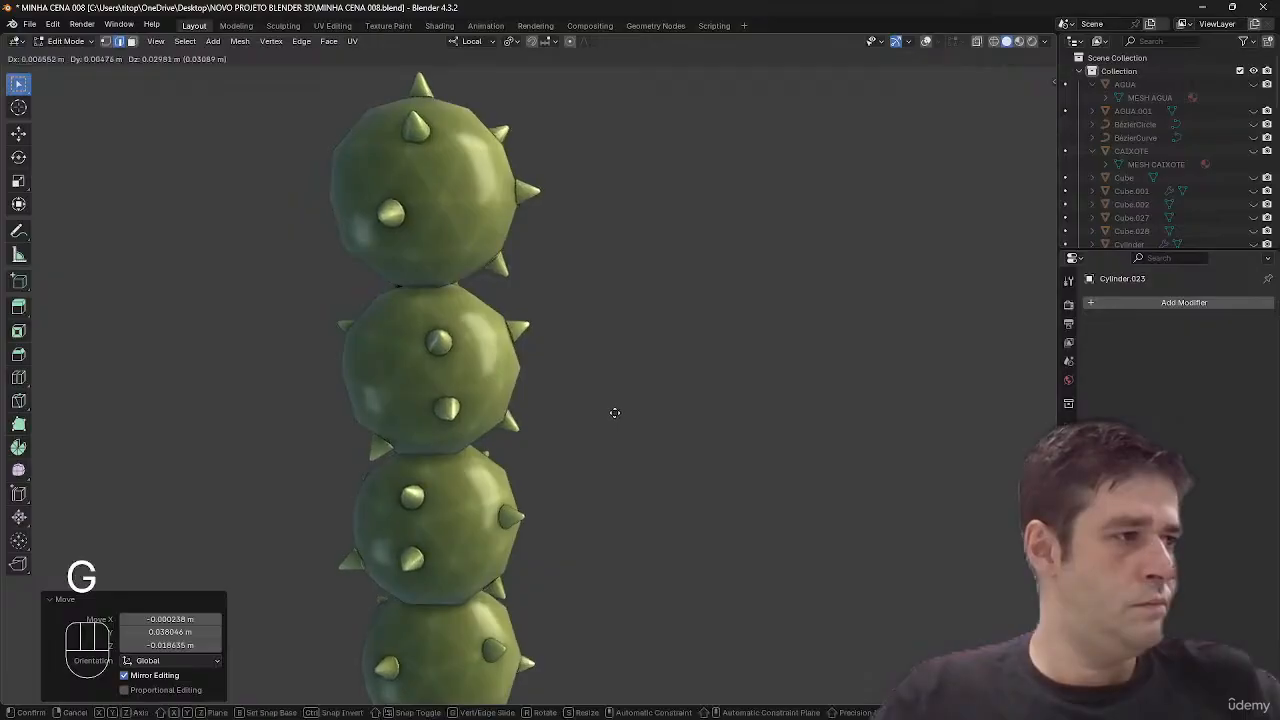
{"action": "right_click", "coordinate": [614, 413]}
{"action": "key", "text": "Tab"}
- Show the overlays and move the whole mesh of the bottom ball's selected spike outward in Edit Mode
{"action": "key", "text": "shift+alt+z"}
{"action": "middle_click_drag", "start_coordinate": [614, 421], "coordinate": [826, 457], "text": "ctrl"}
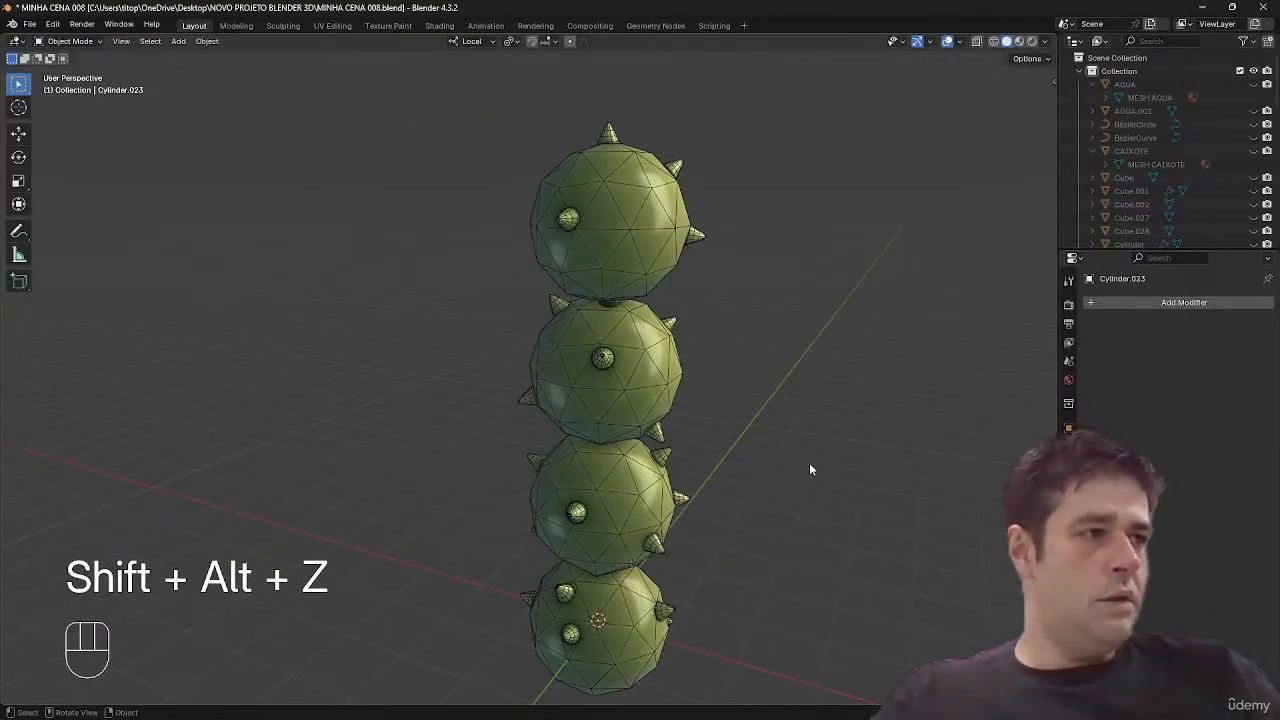
{"action": "key", "text": "Tab"}
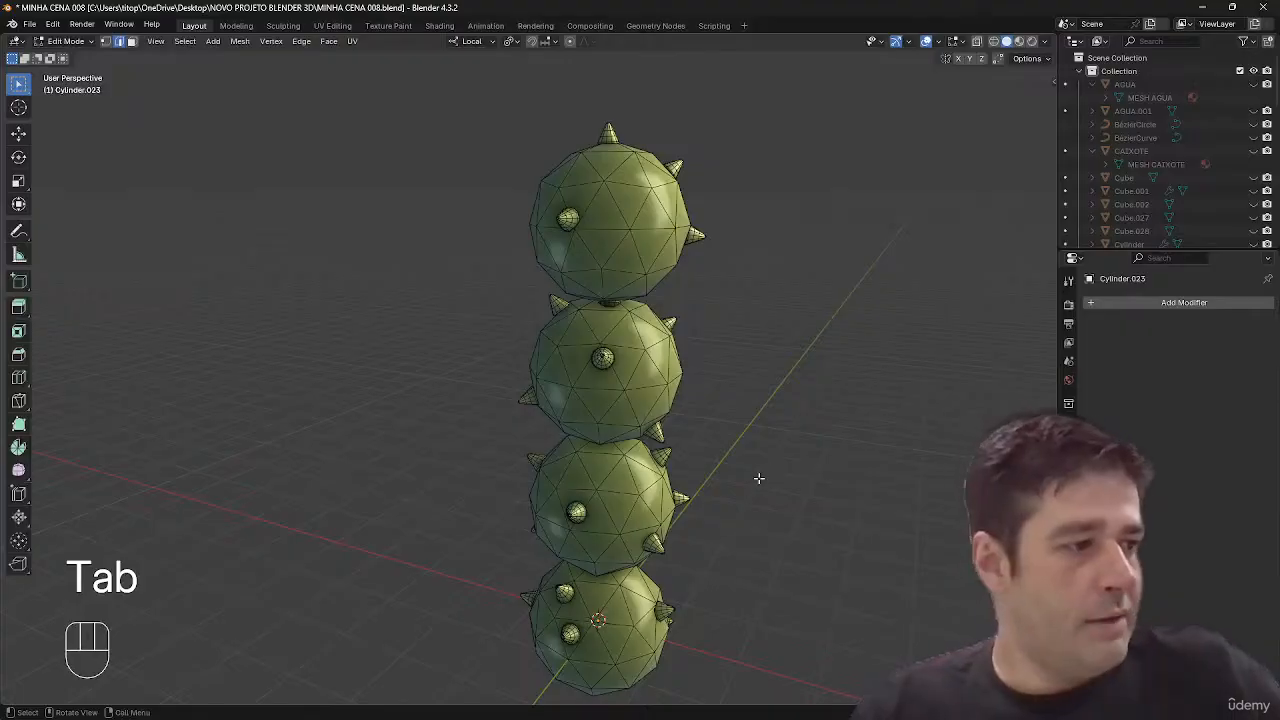
{"action": "key", "text": "a"}
{"action": "key", "text": "z"}
{"action": "middle_click_drag", "start_coordinate": [760, 478], "coordinate": [838, 309]}
{"action": "middle_click_drag", "start_coordinate": [772, 424], "coordinate": [739, 481], "text": "ctrl"}
{"action": "key", "text": "g"}
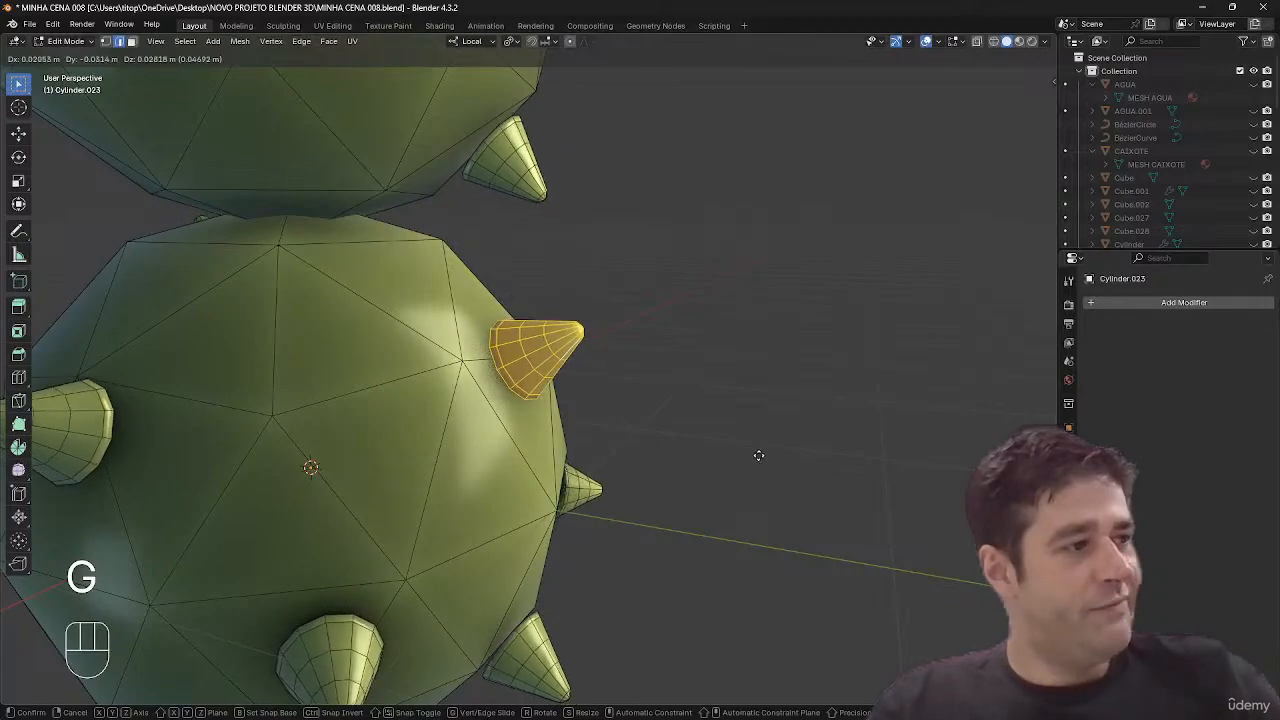
{"action": "left_click", "coordinate": [760, 451]}
- Move the spike mesh inward by about -0.035 m in X, 0.039 m in Y and -0.013 m in Z, then leave Edit Mode
{"action": "middle_click_drag", "start_coordinate": [760, 451], "coordinate": [568, 418]}
{"action": "key", "text": "g"}
{"action": "left_click", "coordinate": [662, 347]}
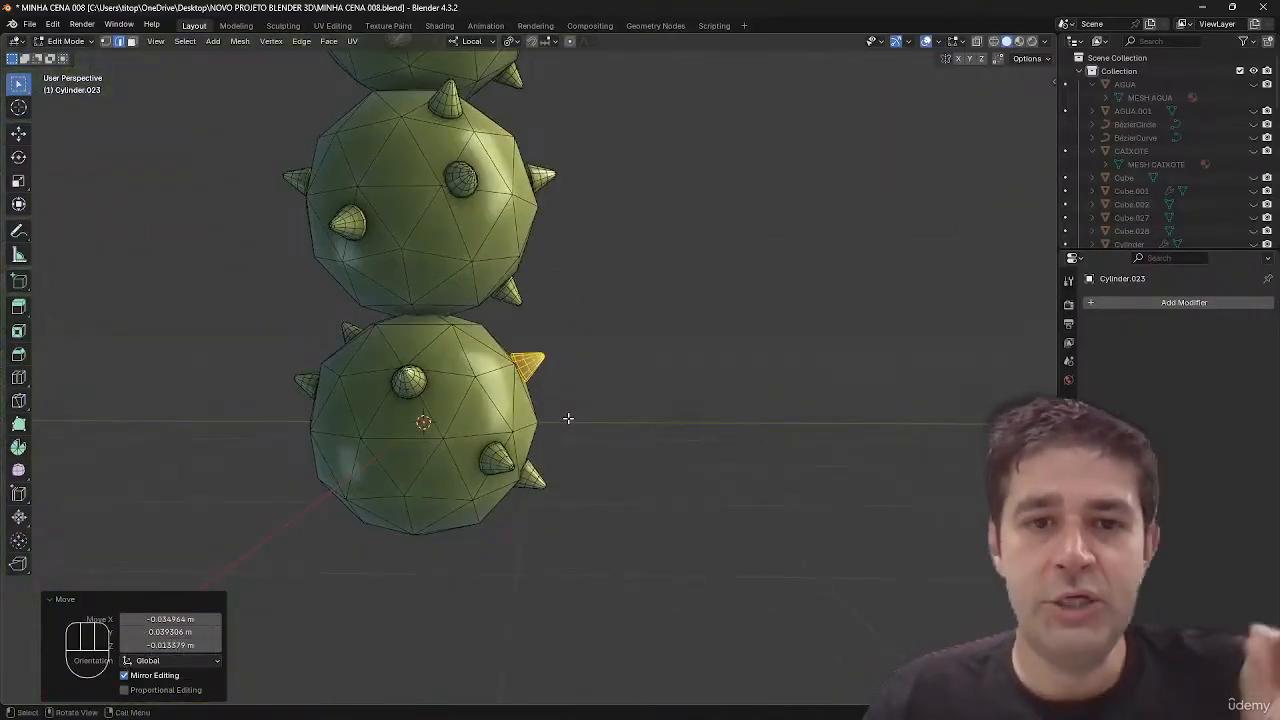
{"action": "key", "text": "Tab"}
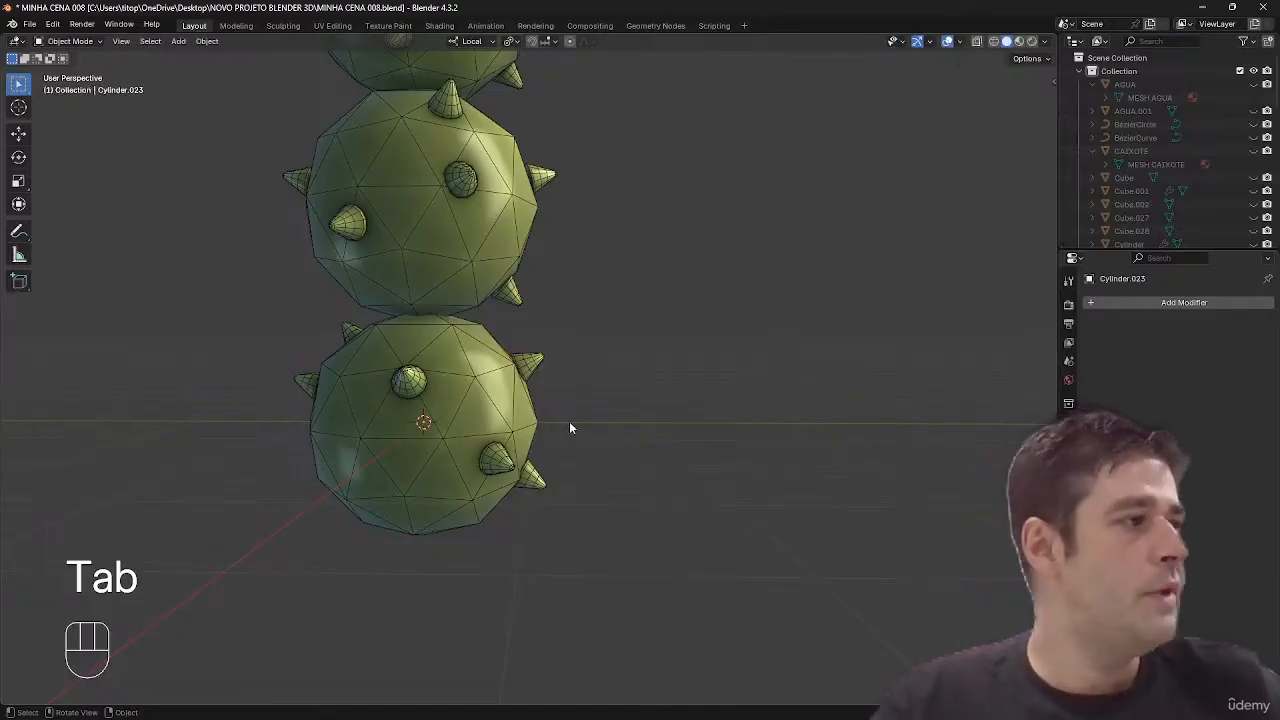
- Examine the spike distribution on the whole stack of balls with the overlays hidden, and restore the overlays
{"action": "middle_click_drag", "start_coordinate": [569, 421], "coordinate": [584, 396], "text": "ctrl"}
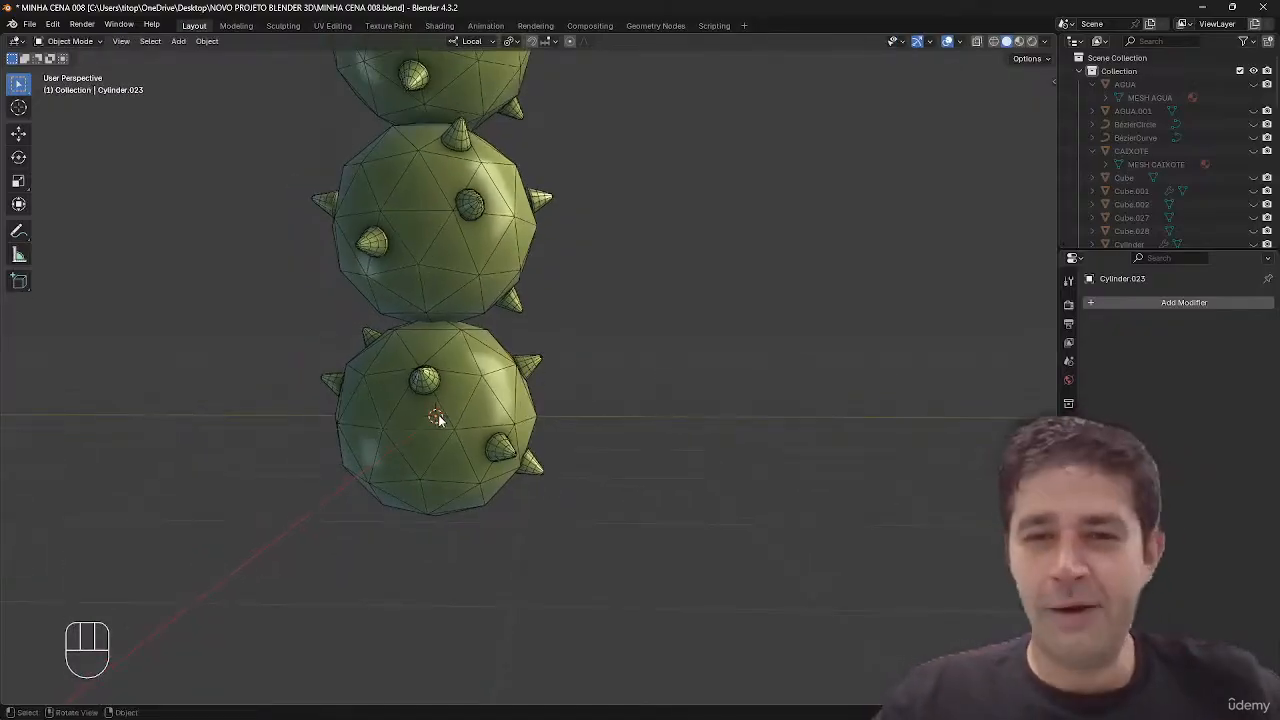
{"action": "middle_click_drag", "start_coordinate": [588, 347], "coordinate": [588, 351], "text": "ctrl"}
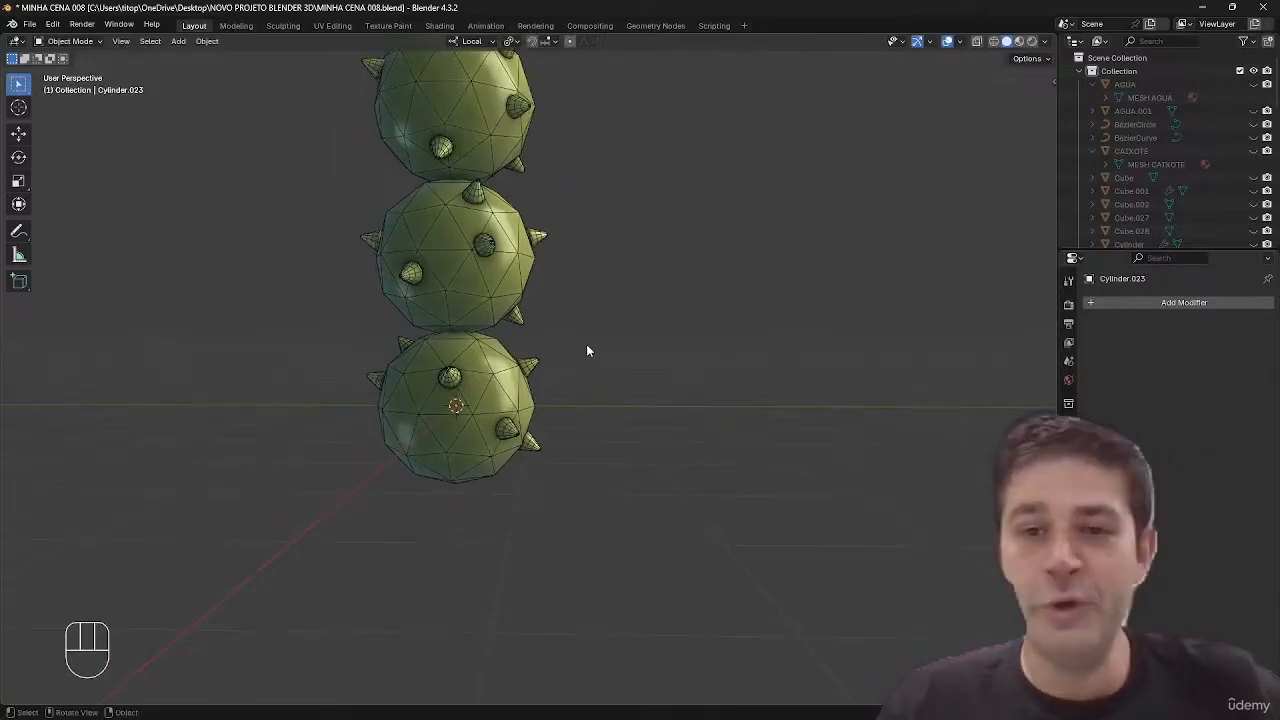
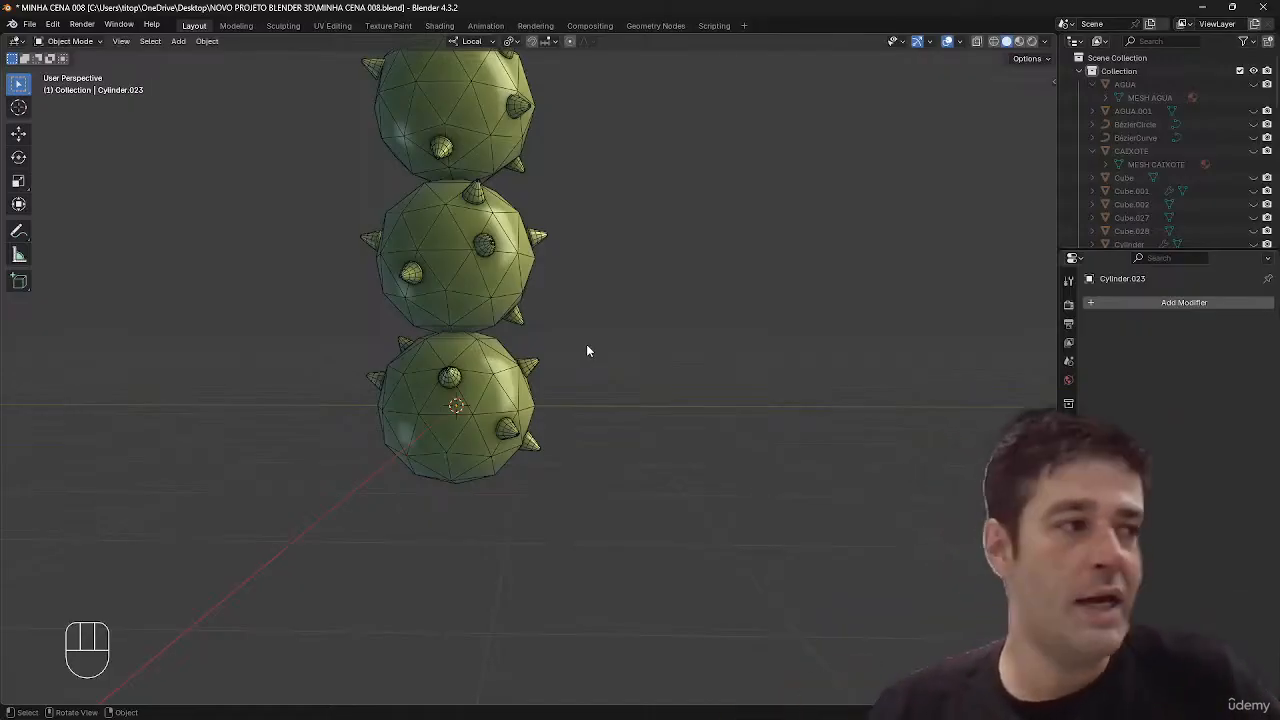
{"action": "middle_click_drag", "start_coordinate": [587, 347], "coordinate": [642, 326]}
{"action": "key", "text": "shift+alt+z"}
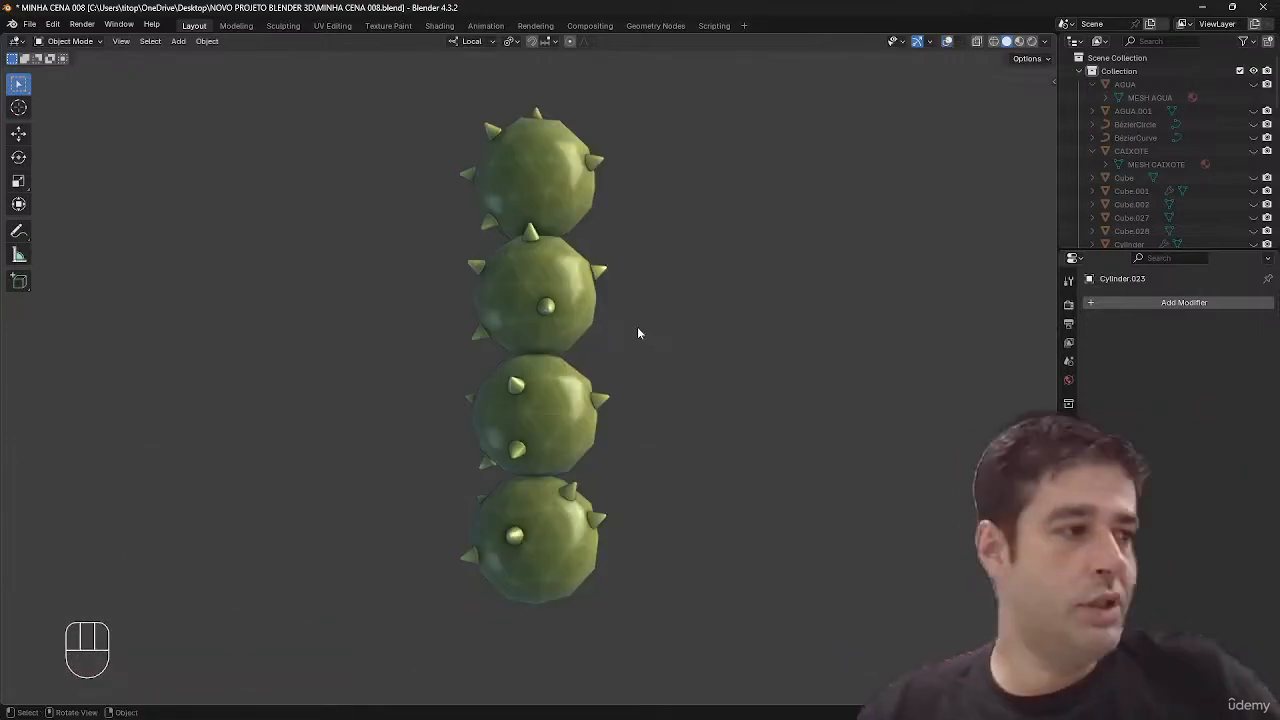
{"action": "key", "text": "shift+alt+z"}
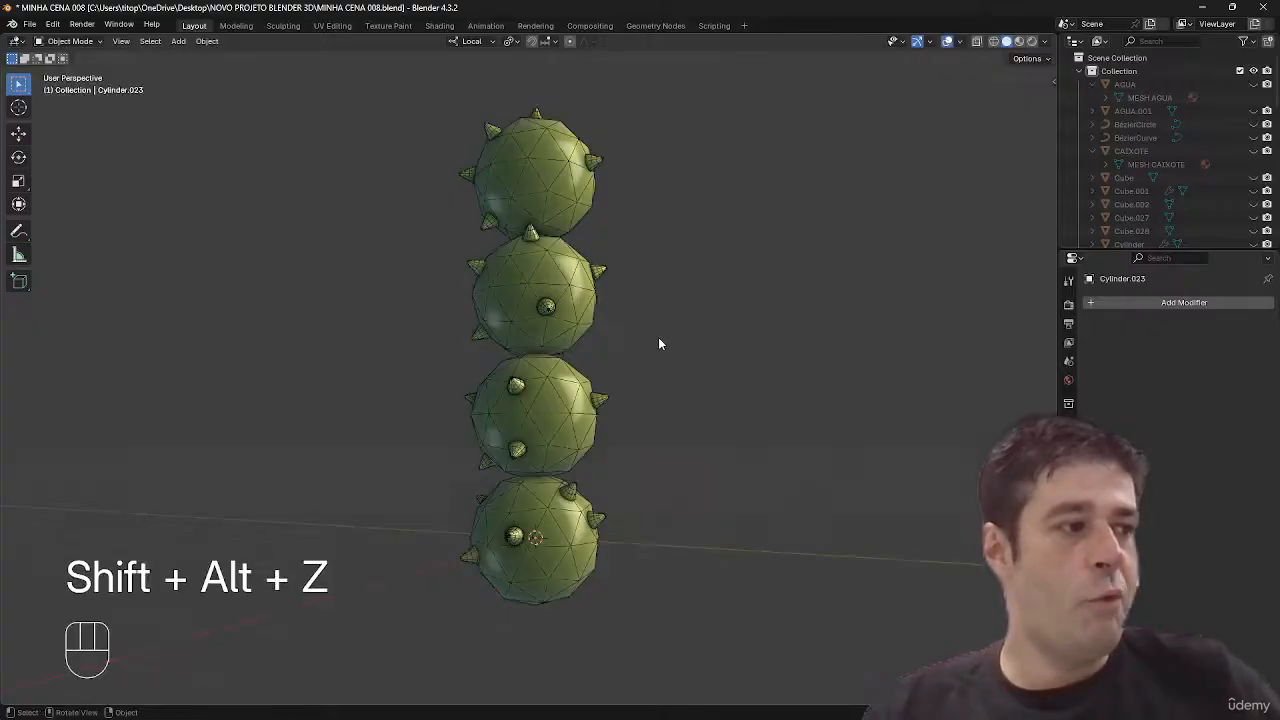
- Select all balls and spikes, raise them about 1.06 m along Z and lower them about 0.087 m to rest on the ground line
{"action": "middle_click_drag", "start_coordinate": [660, 346], "coordinate": [702, 338]}
{"action": "key", "text": "a"}
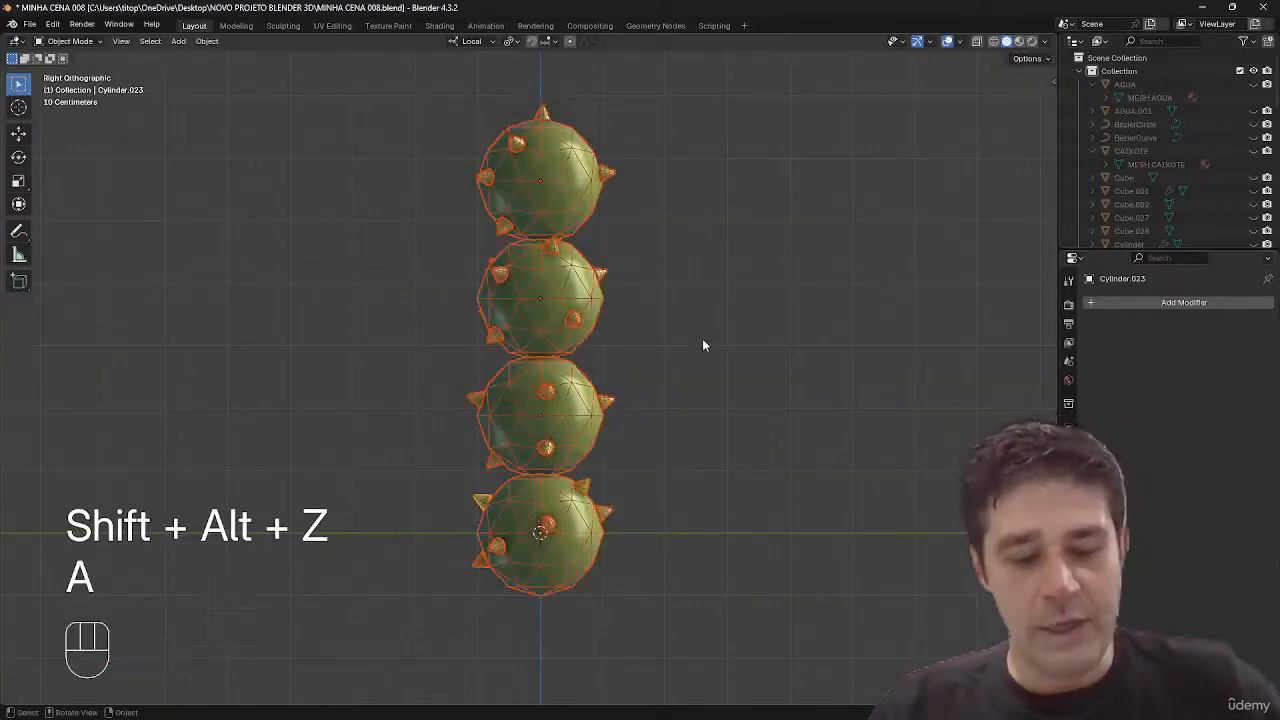
{"action": "key", "text": "g"}
{"action": "key", "text": "z"}
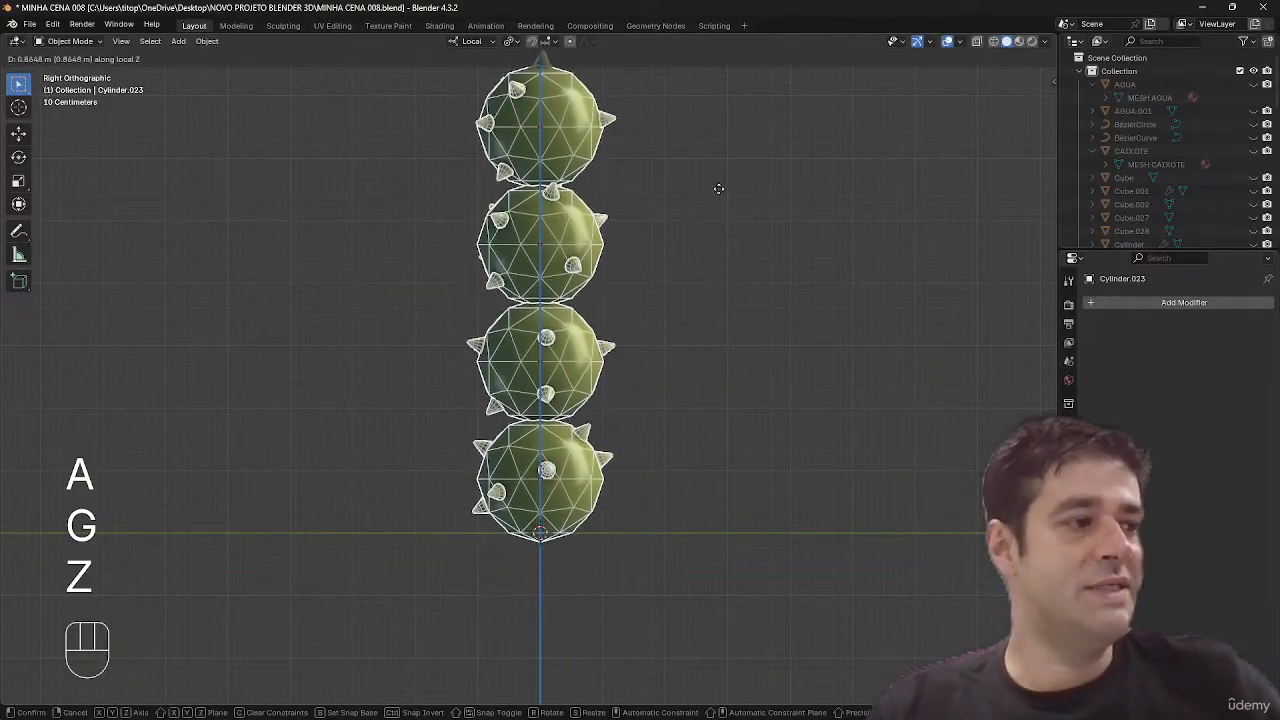
{"action": "left_click", "coordinate": [722, 182]}
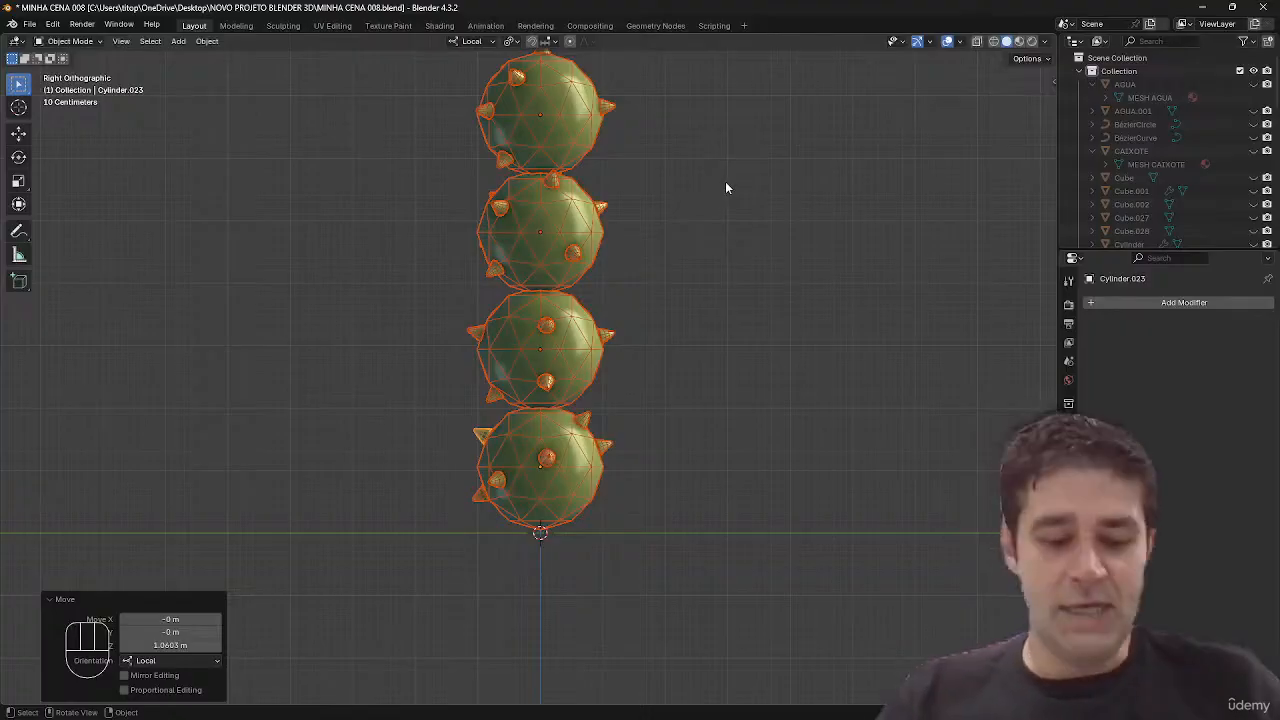
{"action": "key", "text": "g"}
{"action": "key", "text": "z"}
{"action": "left_click", "coordinate": [733, 184]}
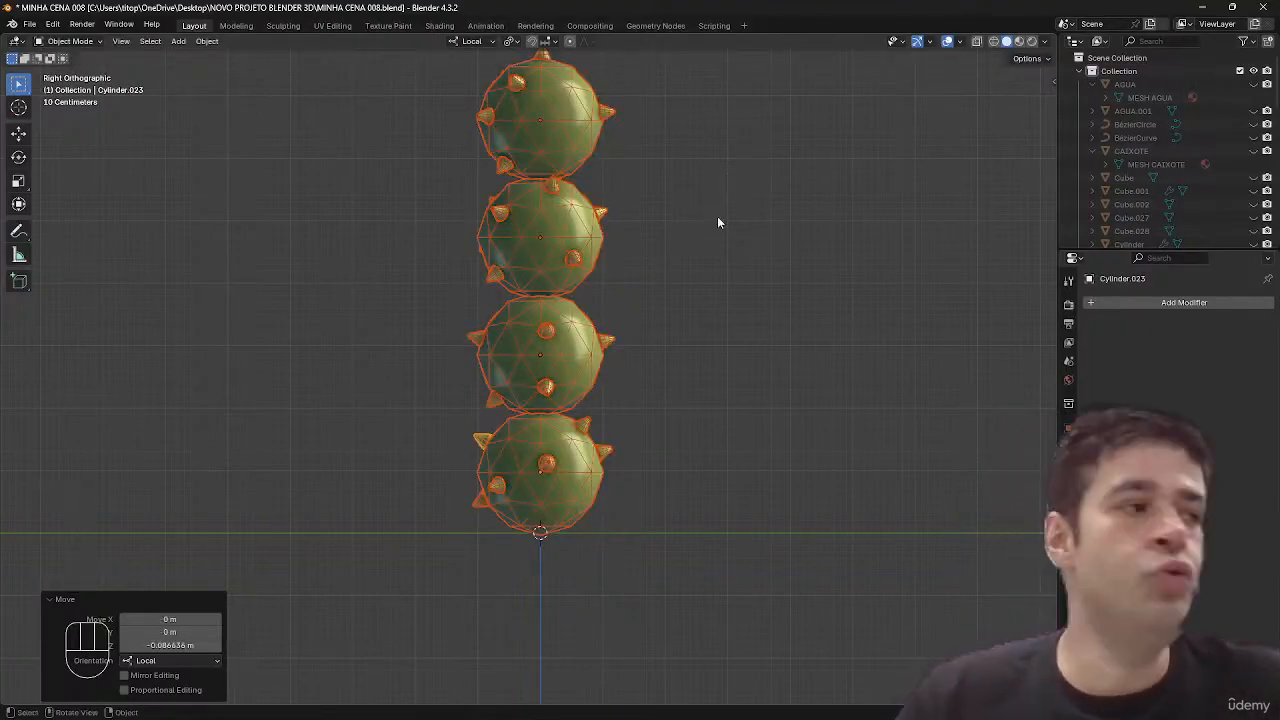
- Offset only the top ball by about 0.418 m in Y and -0.064 m in Z in the right view
{"action": "left_click", "coordinate": [718, 221]}
{"action": "middle_click_drag", "start_coordinate": [718, 221], "coordinate": [471, 197]}
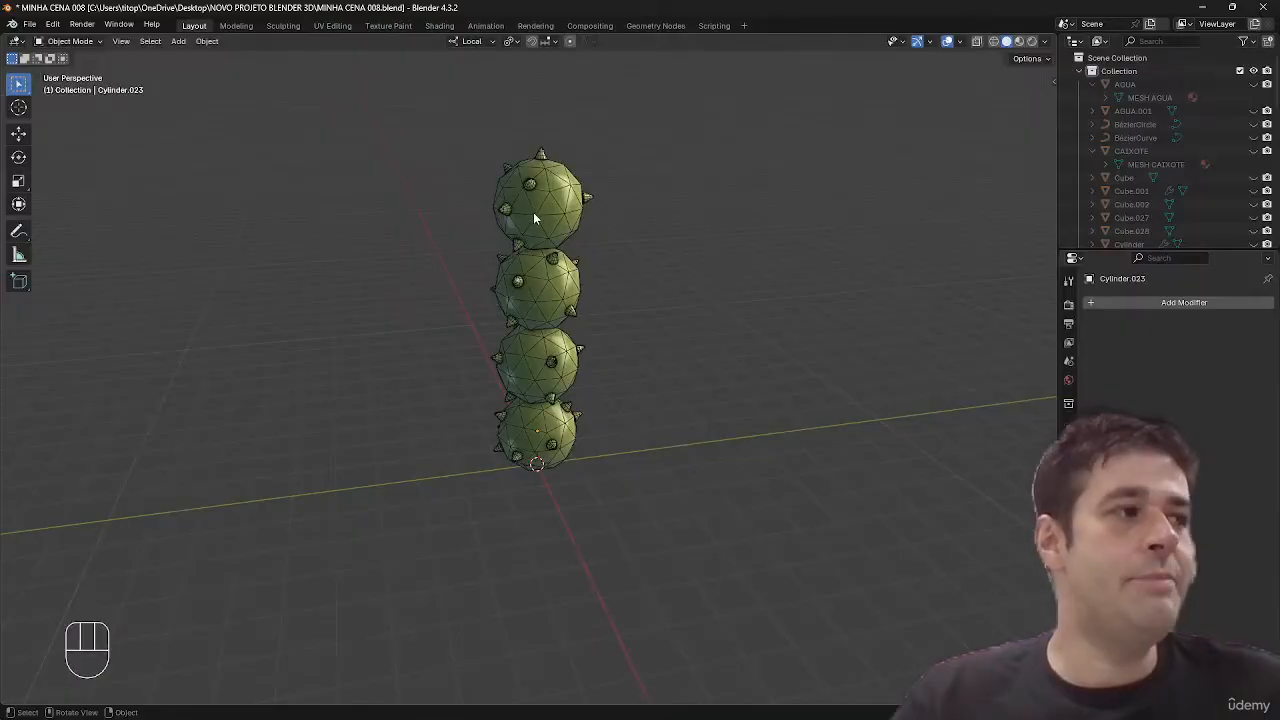
{"action": "key", "text": "g"}
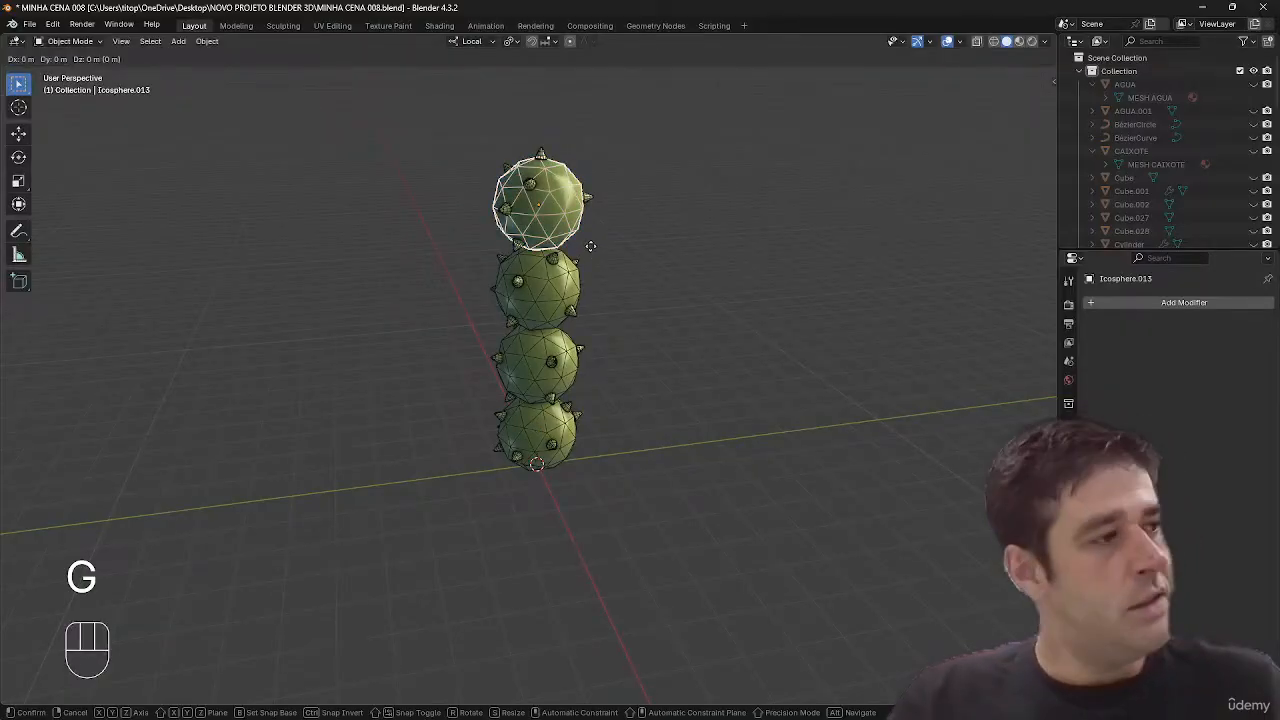
{"action": "key", "text": "g"}
{"action": "key", "text": "Escape"}
{"action": "middle_click_drag", "start_coordinate": [620, 257], "coordinate": [585, 202], "text": "alt"}
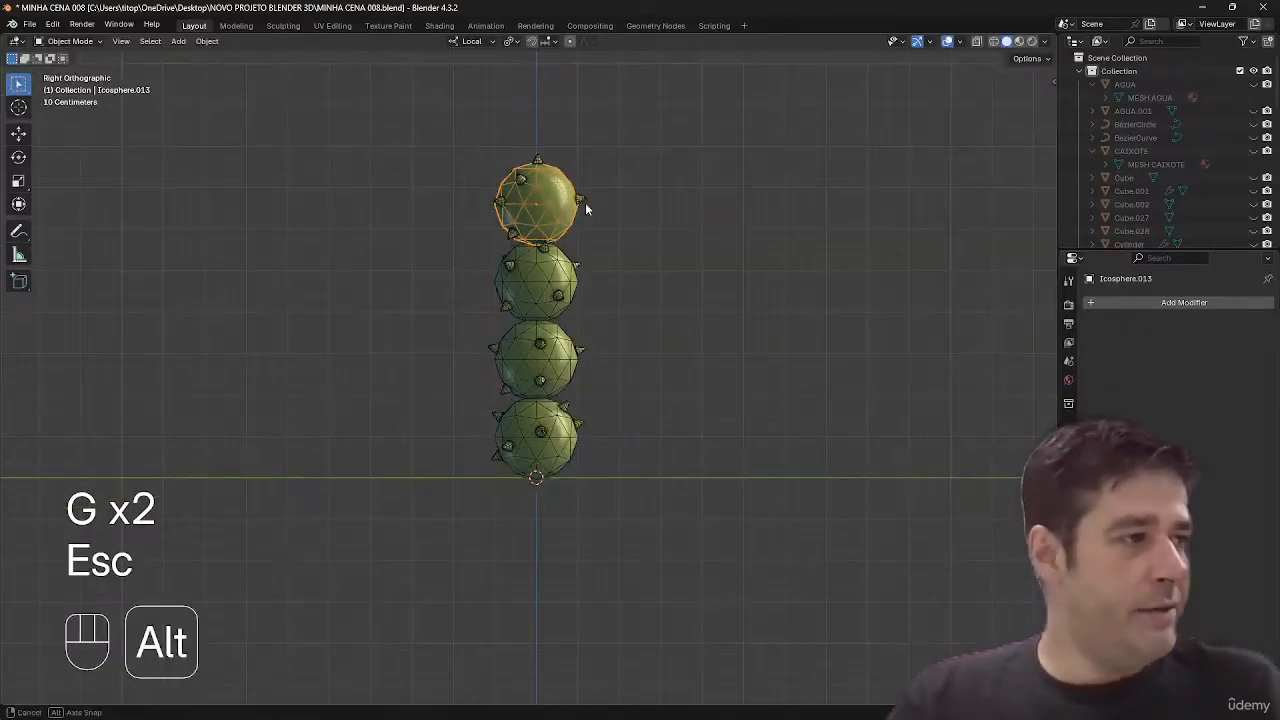
{"action": "key", "text": "g"}
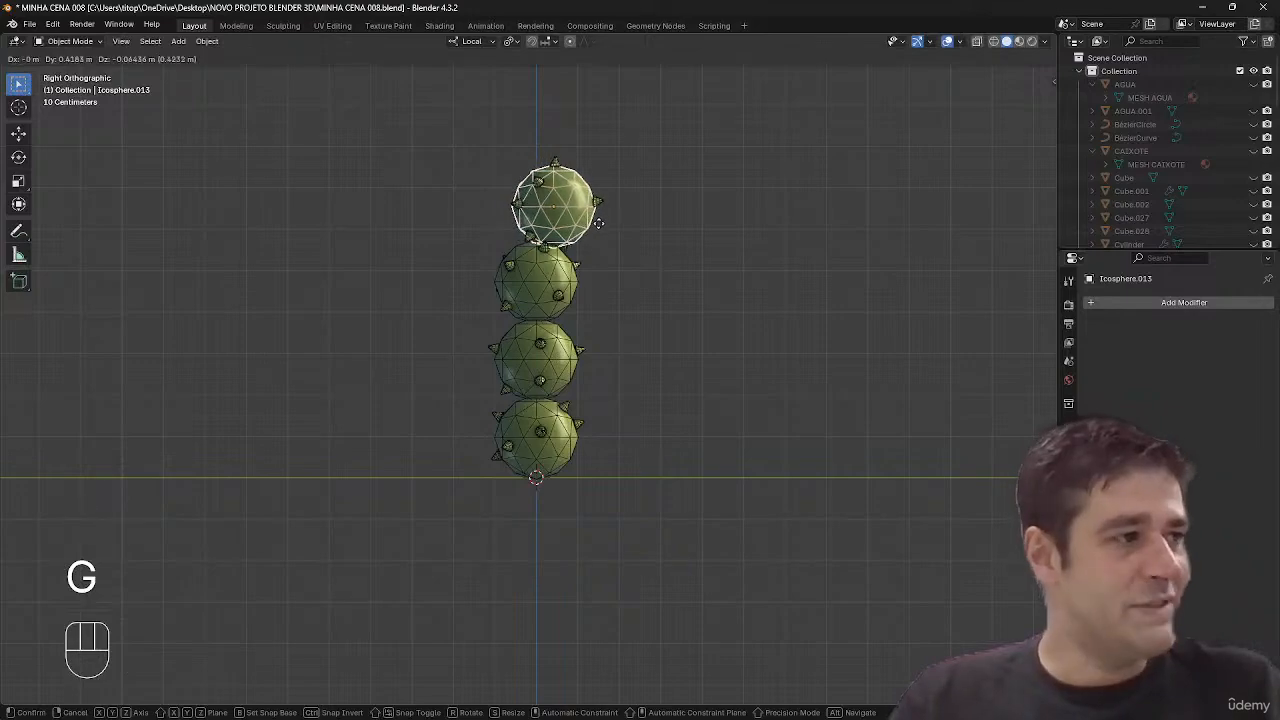
{"action": "left_click", "coordinate": [601, 221]}
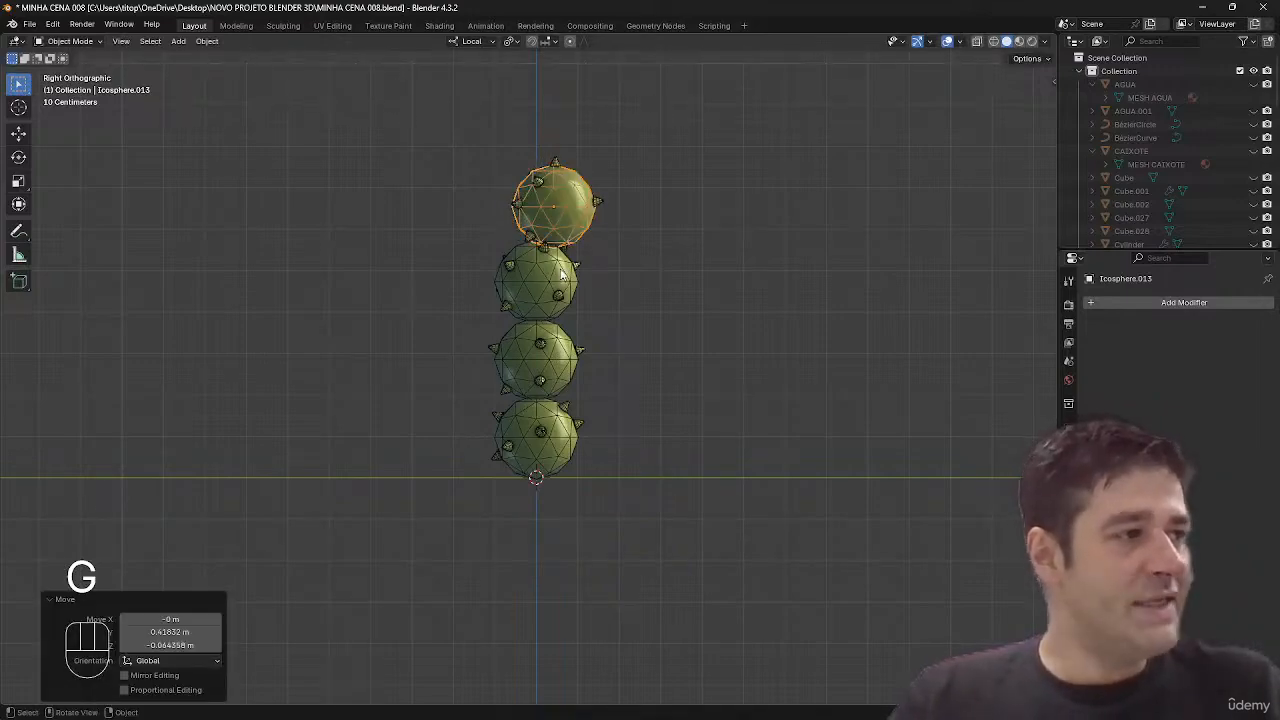
- Parent each ball to the one directly below it as Object, working from the top ball down to the bottom ball
{"action": "left_click", "coordinate": [559, 275], "text": "shift"}
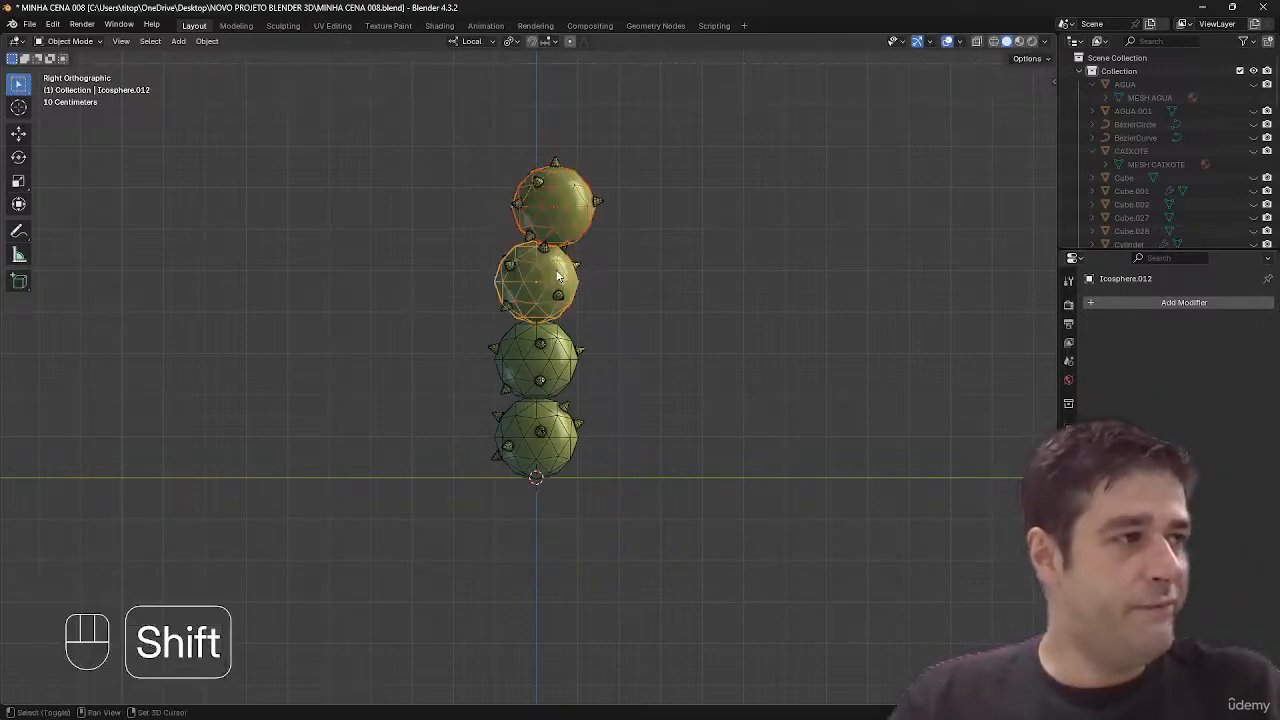
{"action": "key", "text": "ctrl+p"}
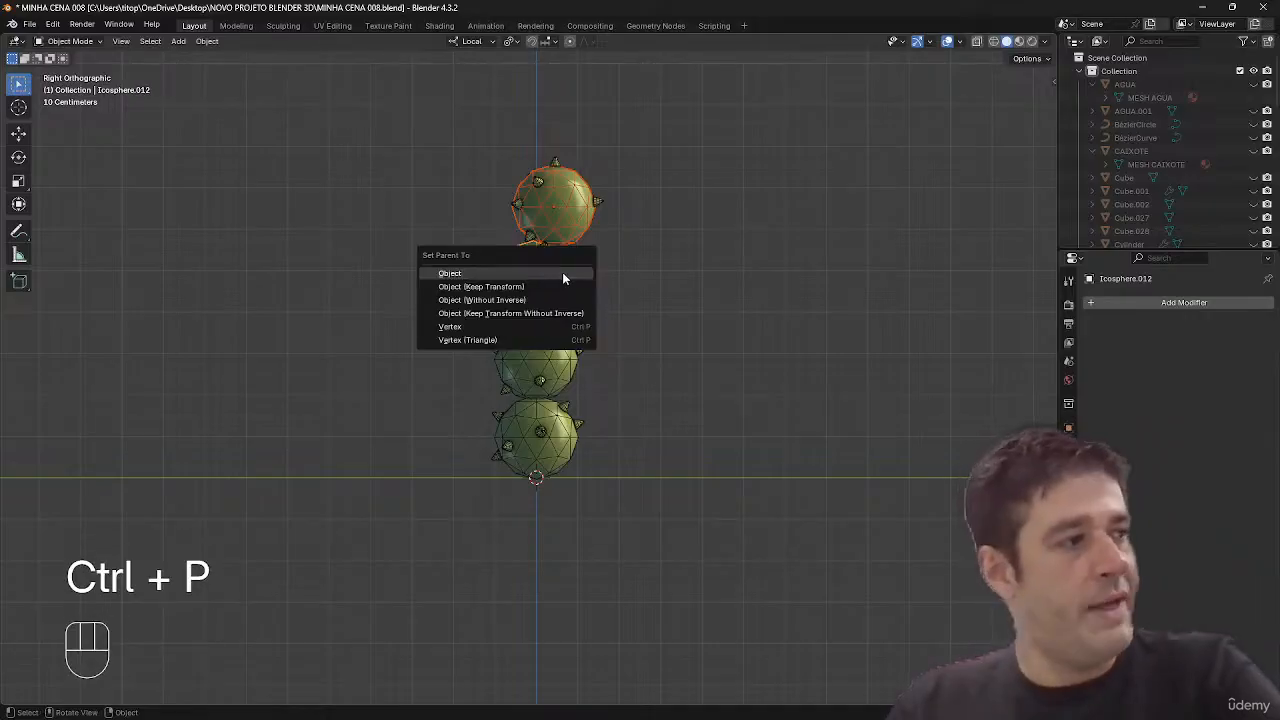
{"action": "left_click", "coordinate": [562, 272]}
{"action": "left_click", "coordinate": [557, 272]}
{"action": "left_click", "coordinate": [561, 349], "text": "shift"}
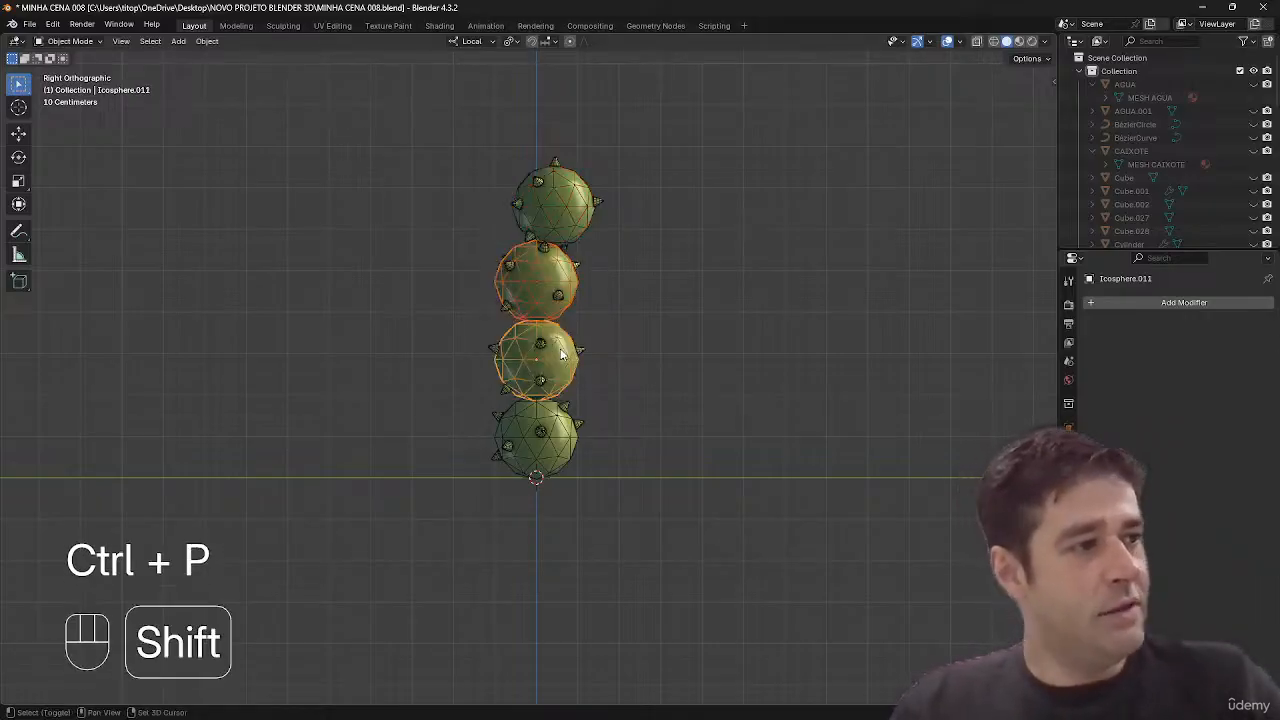
{"action": "key", "text": "ctrl+p"}
{"action": "left_click", "coordinate": [562, 350]}
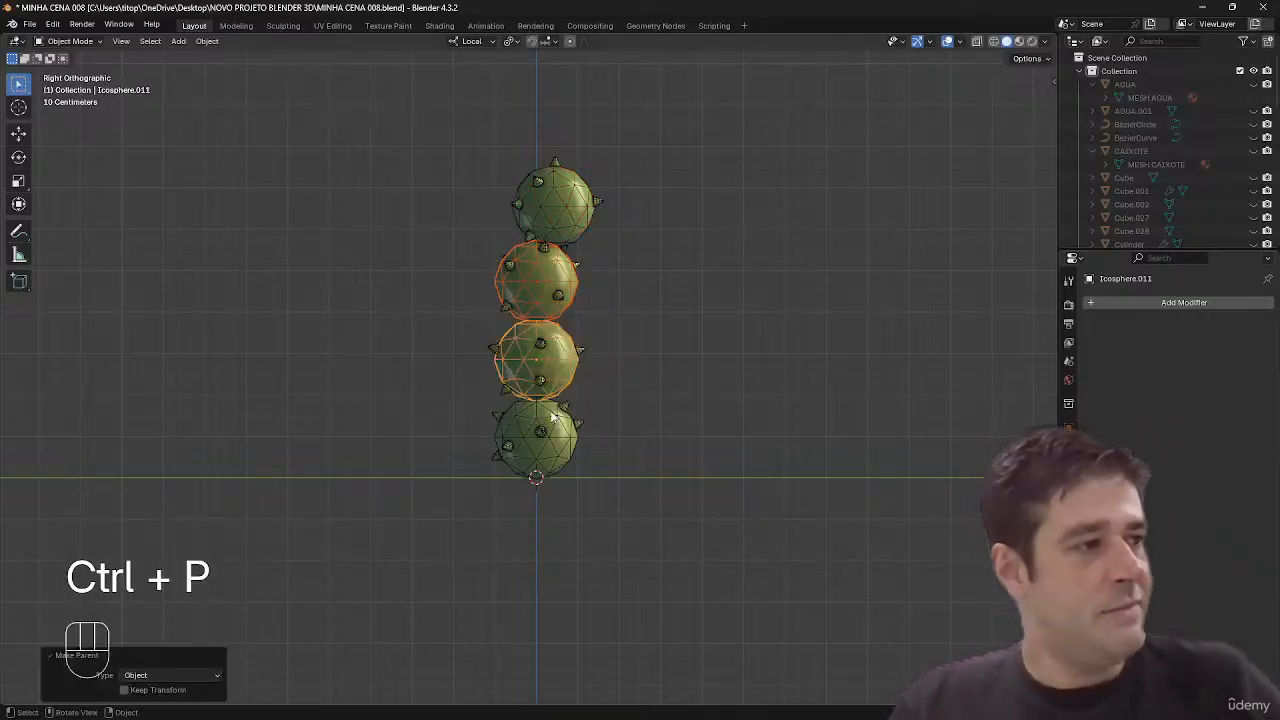
{"action": "left_click", "coordinate": [565, 373]}
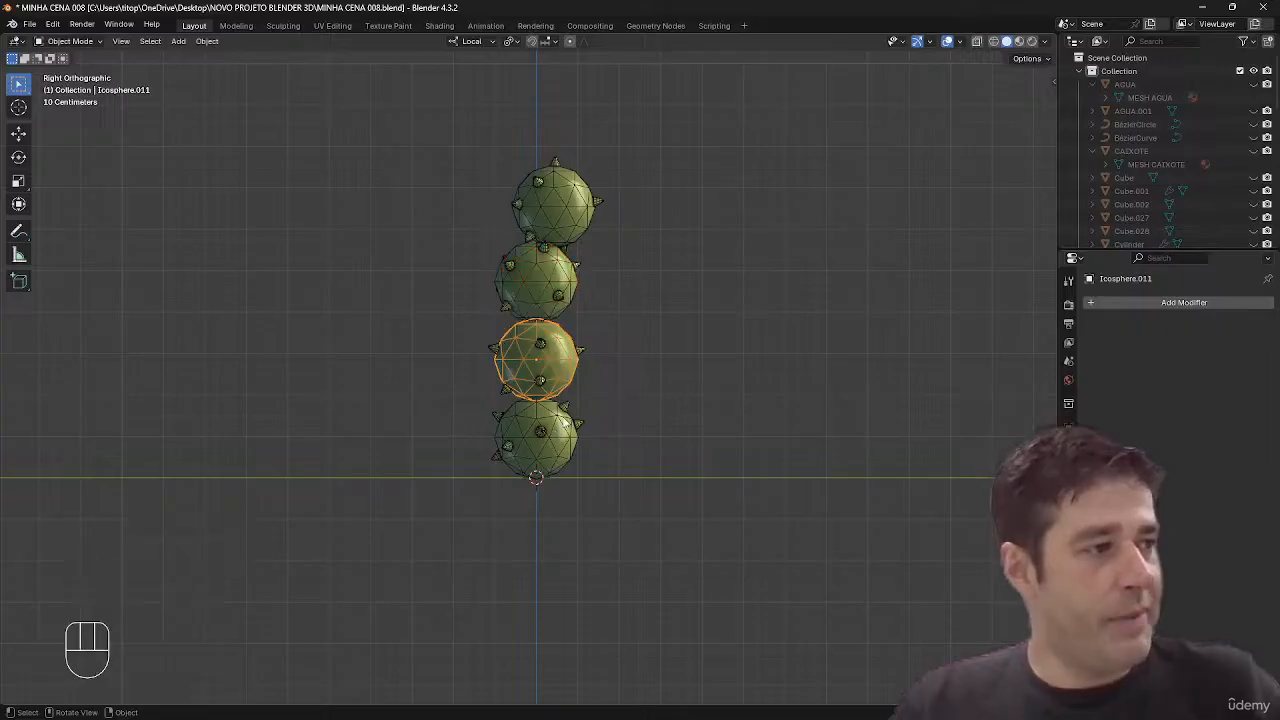
{"action": "left_click", "coordinate": [565, 437], "text": "shift"}
{"action": "key", "text": "shift+r"}
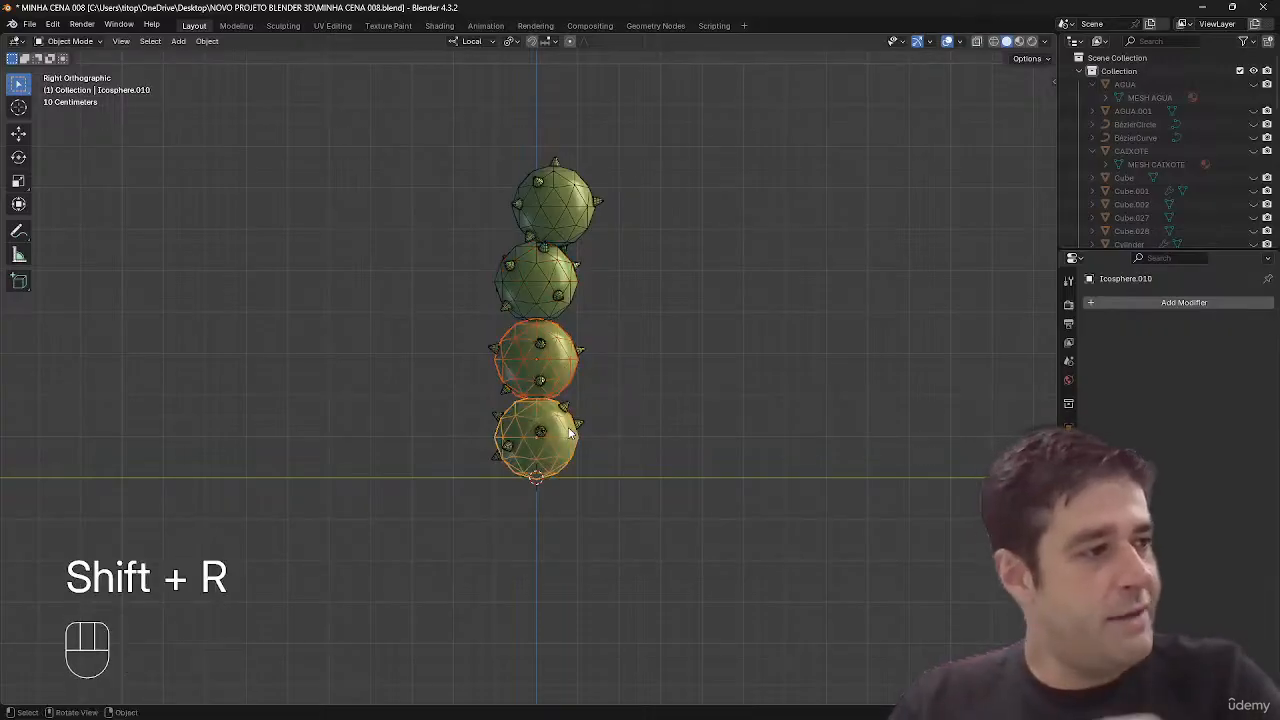
- Stagger the balls in Y in the right view: second from the bottom about -0.29 m, third about 0.225 m, top about -0.869 m
{"action": "left_click", "coordinate": [577, 375]}
{"action": "key", "text": "shift+d"}
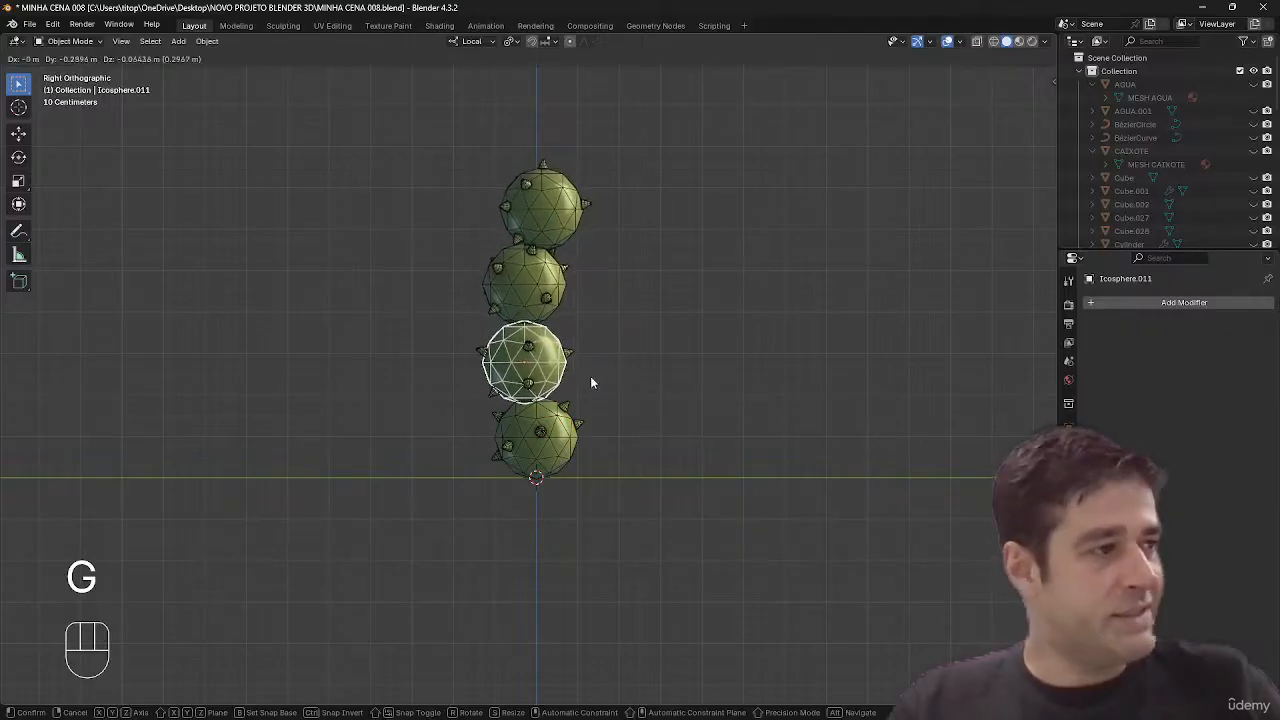
{"action": "left_click", "coordinate": [591, 382]}
{"action": "key", "text": "g"}
{"action": "key", "text": "g"}
{"action": "left_click", "coordinate": [548, 258]}
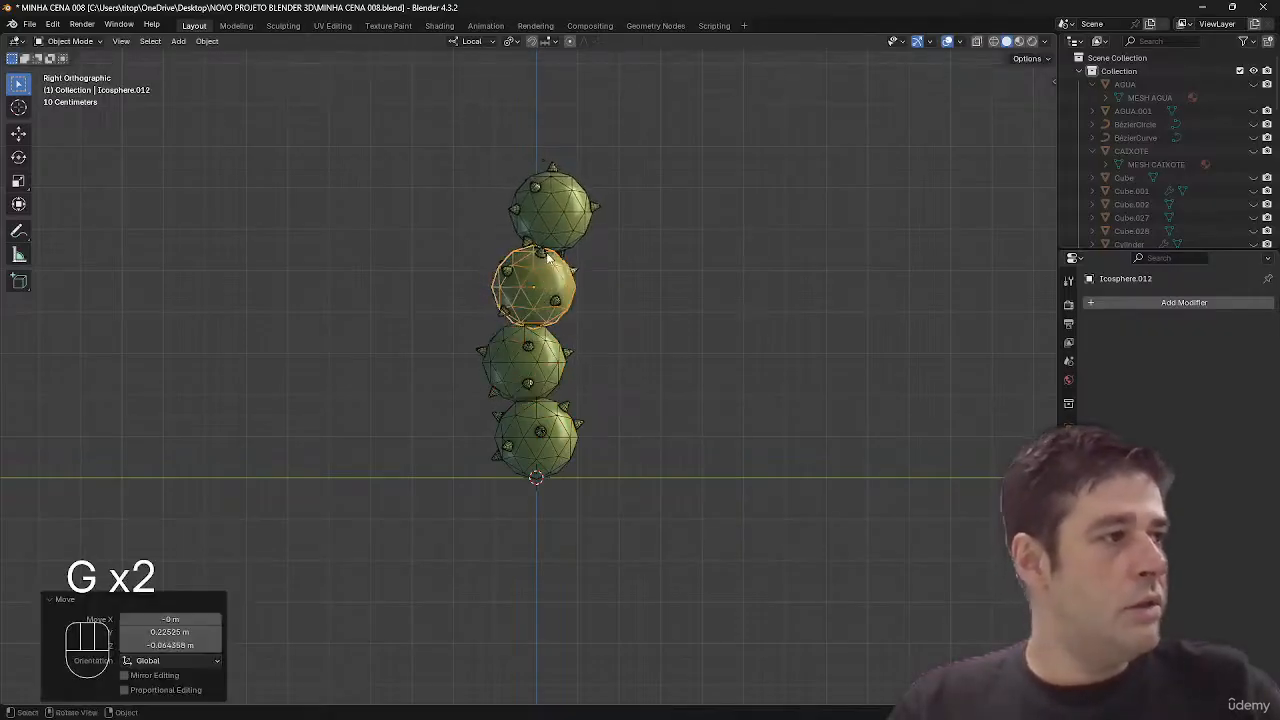
{"action": "left_click", "coordinate": [548, 256]}
{"action": "key", "text": "g"}
{"action": "left_click", "coordinate": [557, 258]}
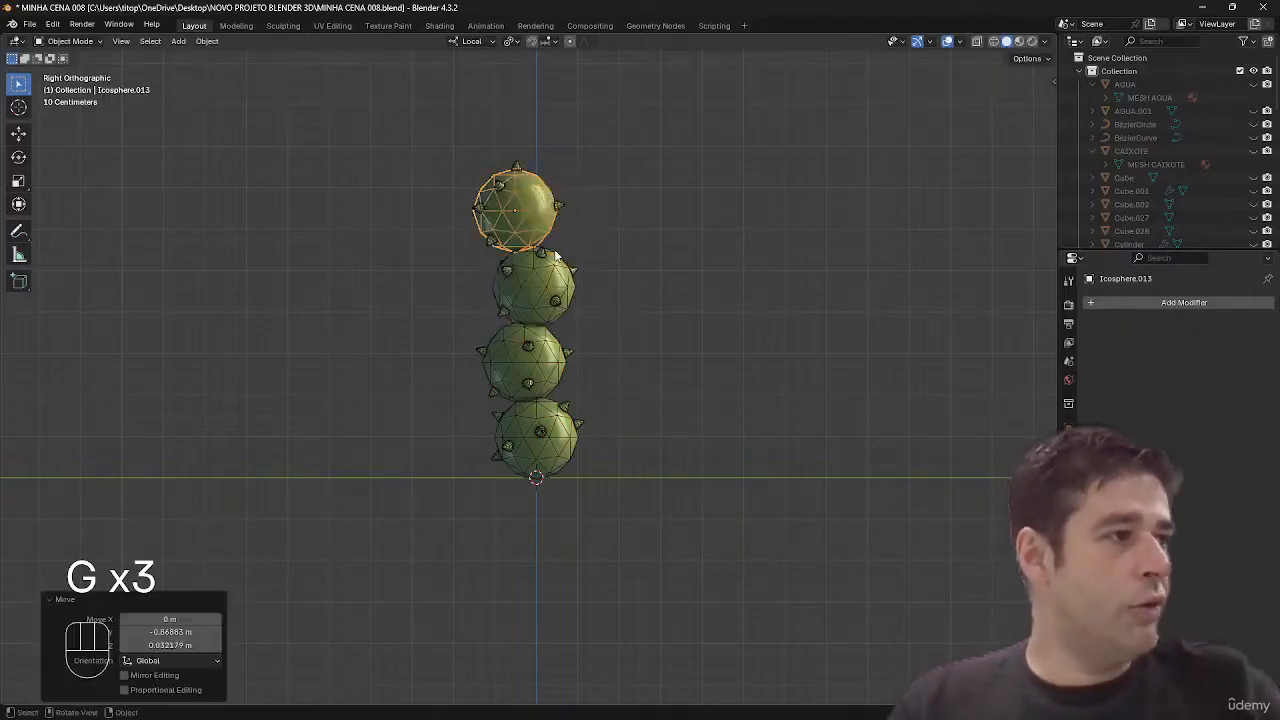
- Stagger the upper three balls in X in the front view, shifting the second ball from the bottom about 0.32 m
{"action": "middle_click_drag", "start_coordinate": [557, 258], "coordinate": [628, 213]}
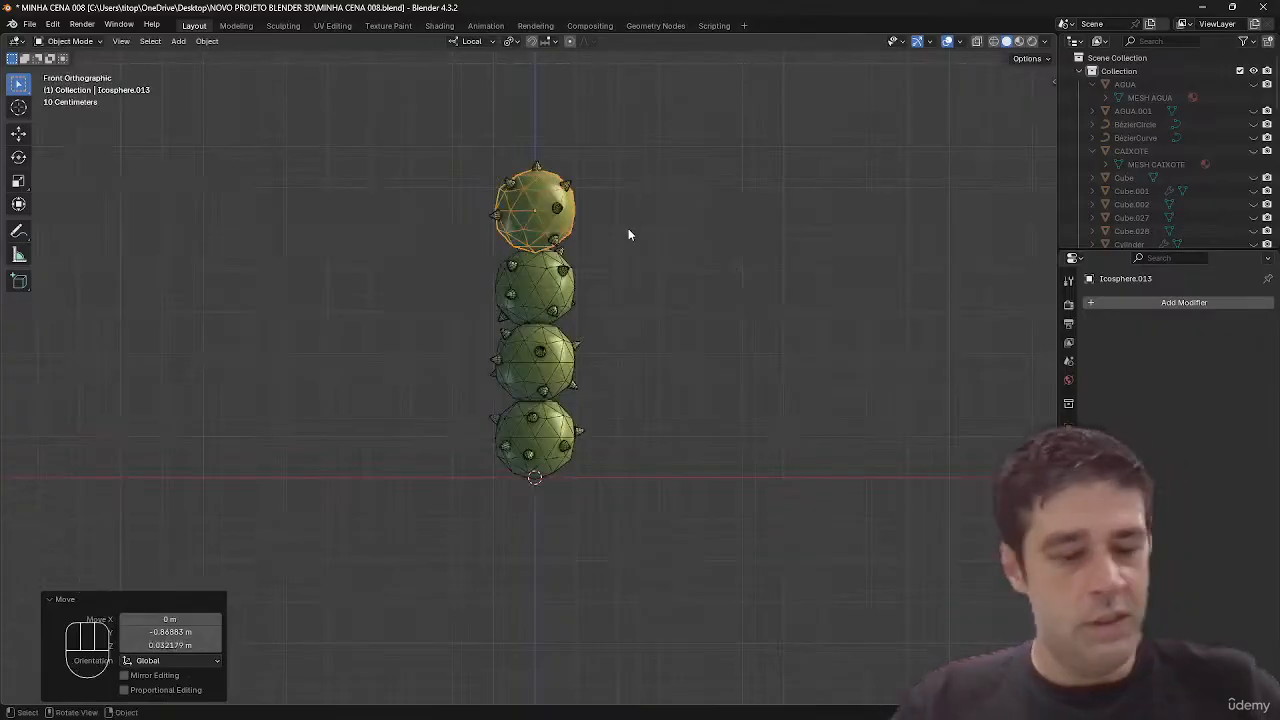
{"action": "key", "text": "g"}
{"action": "left_click", "coordinate": [605, 256]}
{"action": "left_click", "coordinate": [535, 295]}
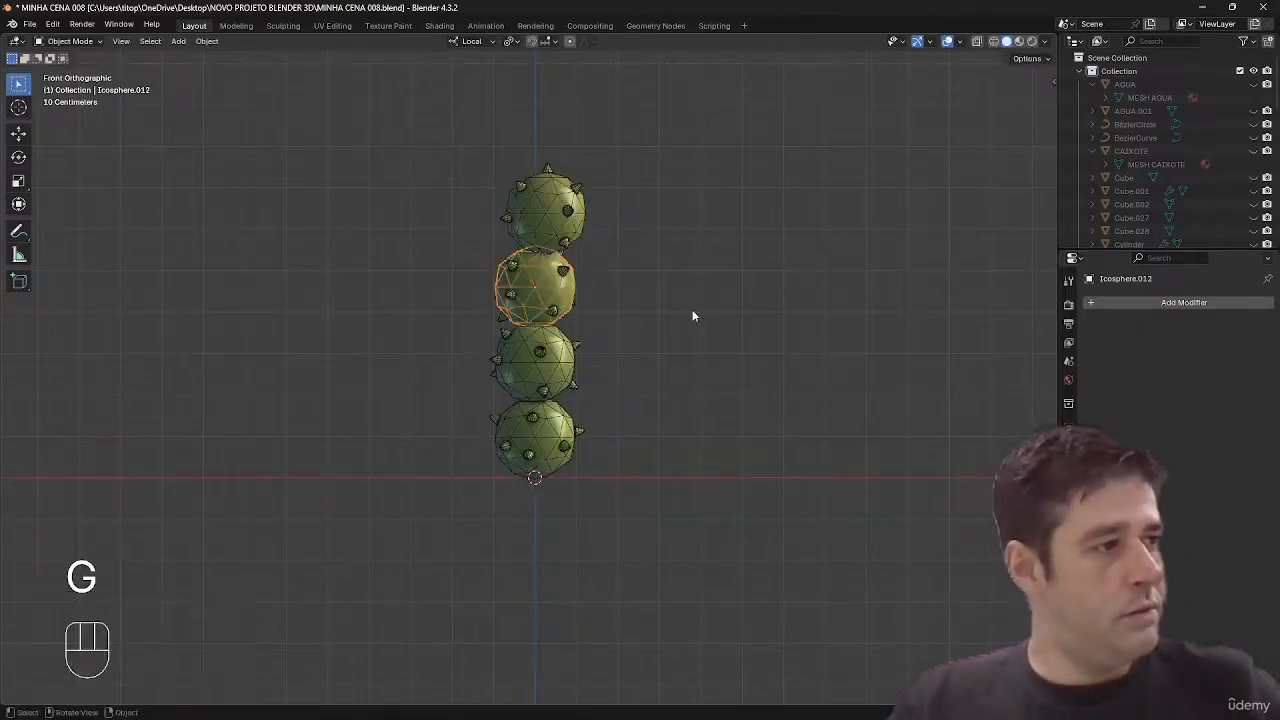
{"action": "key", "text": "g"}
{"action": "left_click", "coordinate": [675, 318]}
{"action": "left_click", "coordinate": [529, 383]}
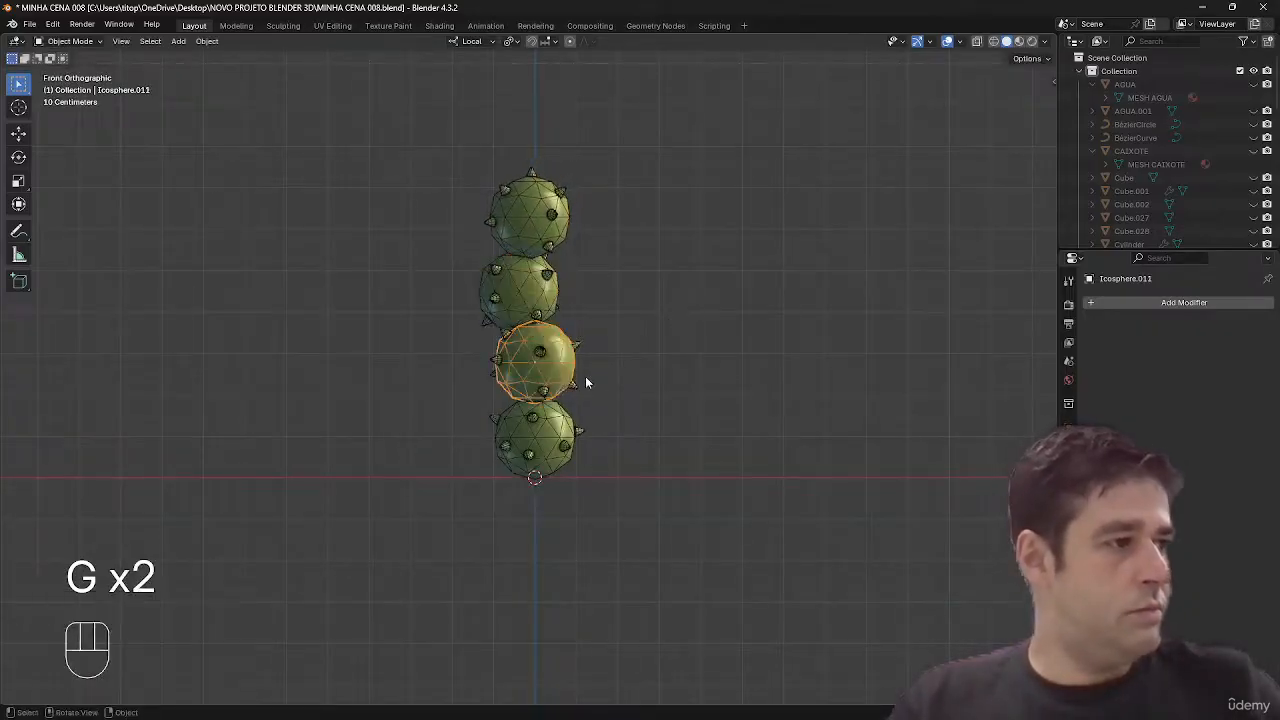
{"action": "key", "text": "g"}
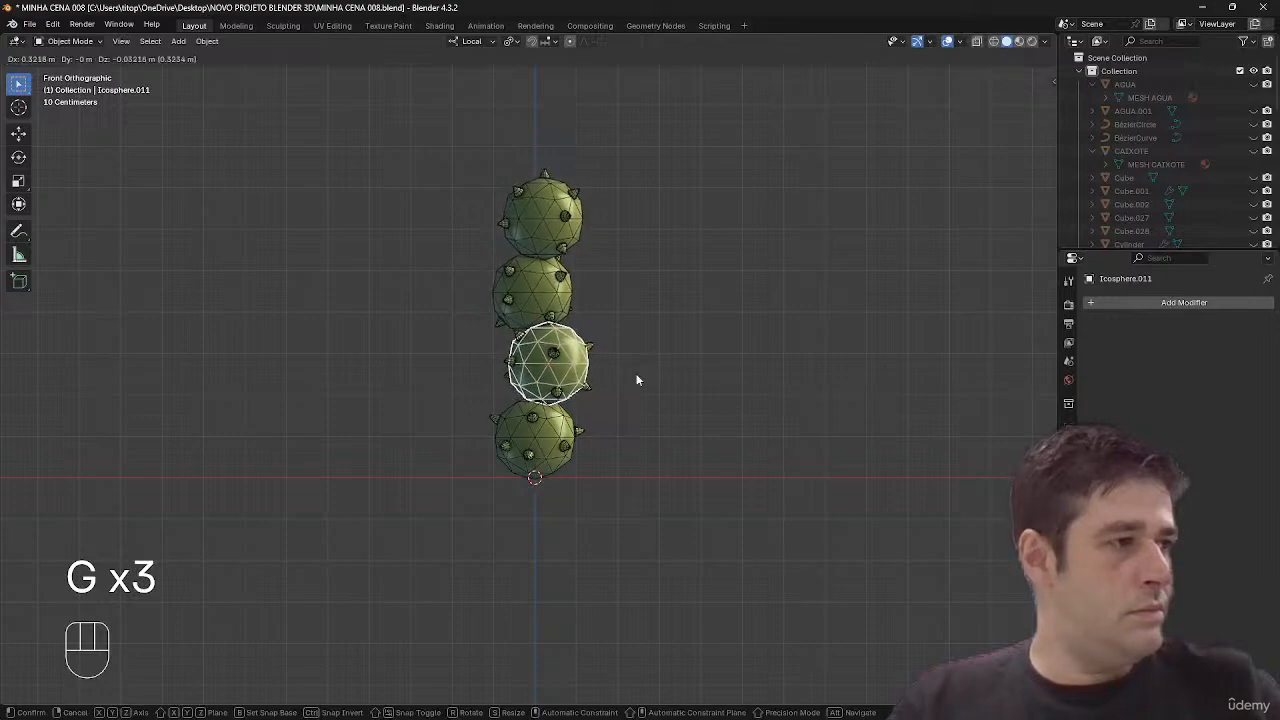
{"action": "left_click", "coordinate": [640, 376]}
- Check the stack with the overlays hidden and reposition the third ball from the bottom in the left view
{"action": "mouse_move", "coordinate": [677, 371]}
{"action": "middle_mouse_down"}
{"action": "mouse_move", "coordinate": [783, 389]}
{"action": "mouse_move", "coordinate": [696, 379]}
{"action": "middle_mouse_up"}
{"action": "key", "text": "shift+alt+z"}
{"action": "key", "text": "shift+alt+z"}
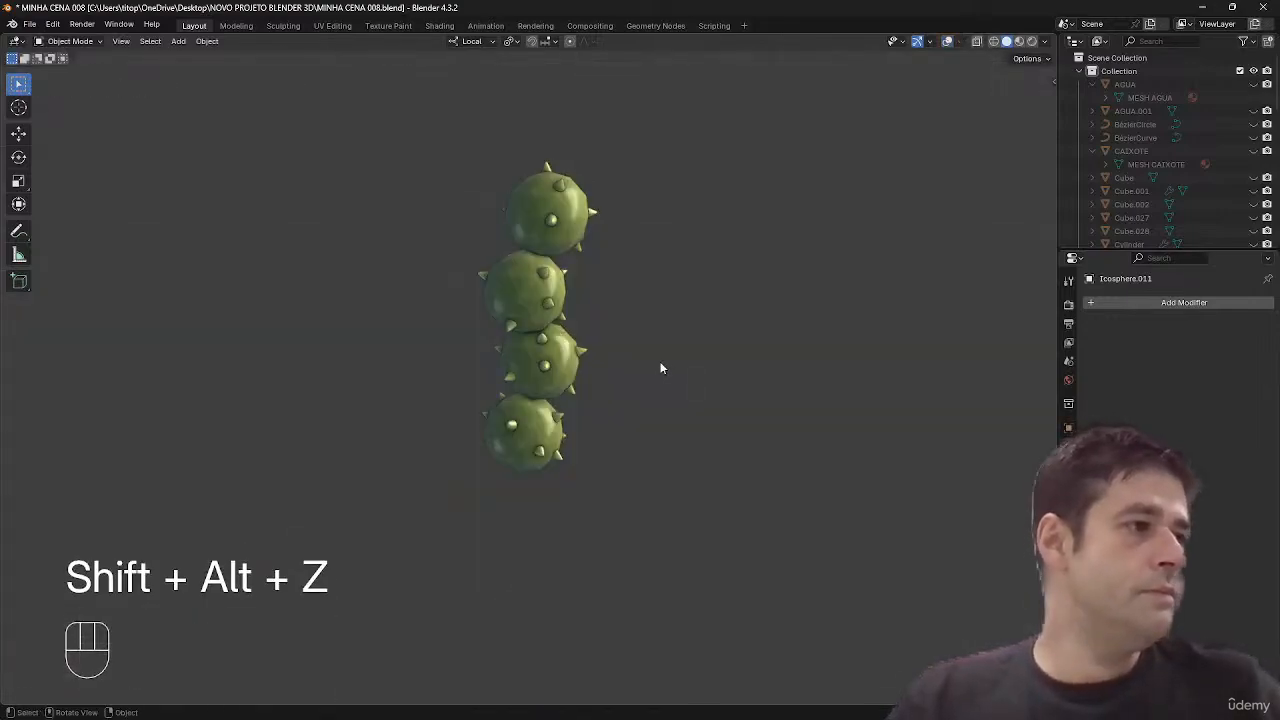
{"action": "left_click", "coordinate": [523, 293]}
{"action": "middle_click_drag", "start_coordinate": [523, 293], "coordinate": [660, 275], "text": "alt"}
{"action": "key", "text": "g"}
{"action": "left_click", "coordinate": [667, 292]}
- Nudge the second, third and top balls along Y in the left view to even out the cactus's curve
{"action": "middle_click_drag", "start_coordinate": [628, 372], "coordinate": [547, 393]}
{"action": "left_click", "coordinate": [545, 384]}
{"action": "key", "text": "g"}
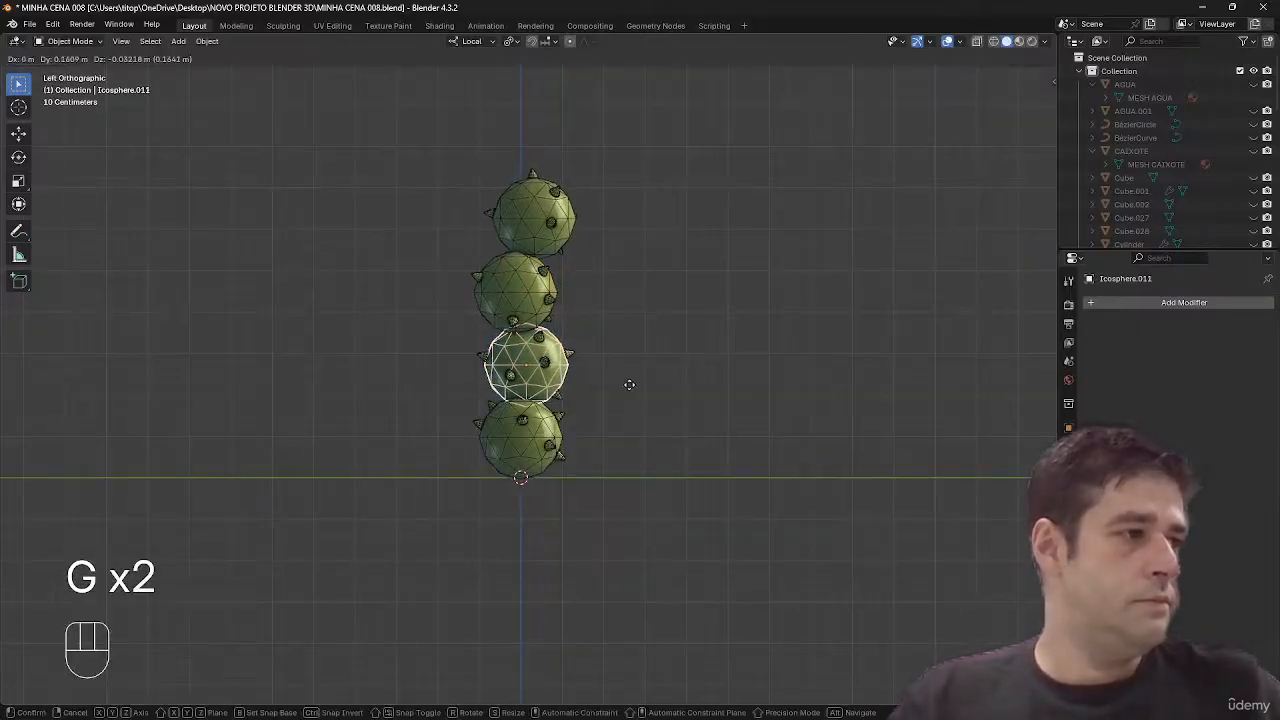
{"action": "left_click", "coordinate": [545, 327]}
{"action": "left_click", "coordinate": [505, 294]}
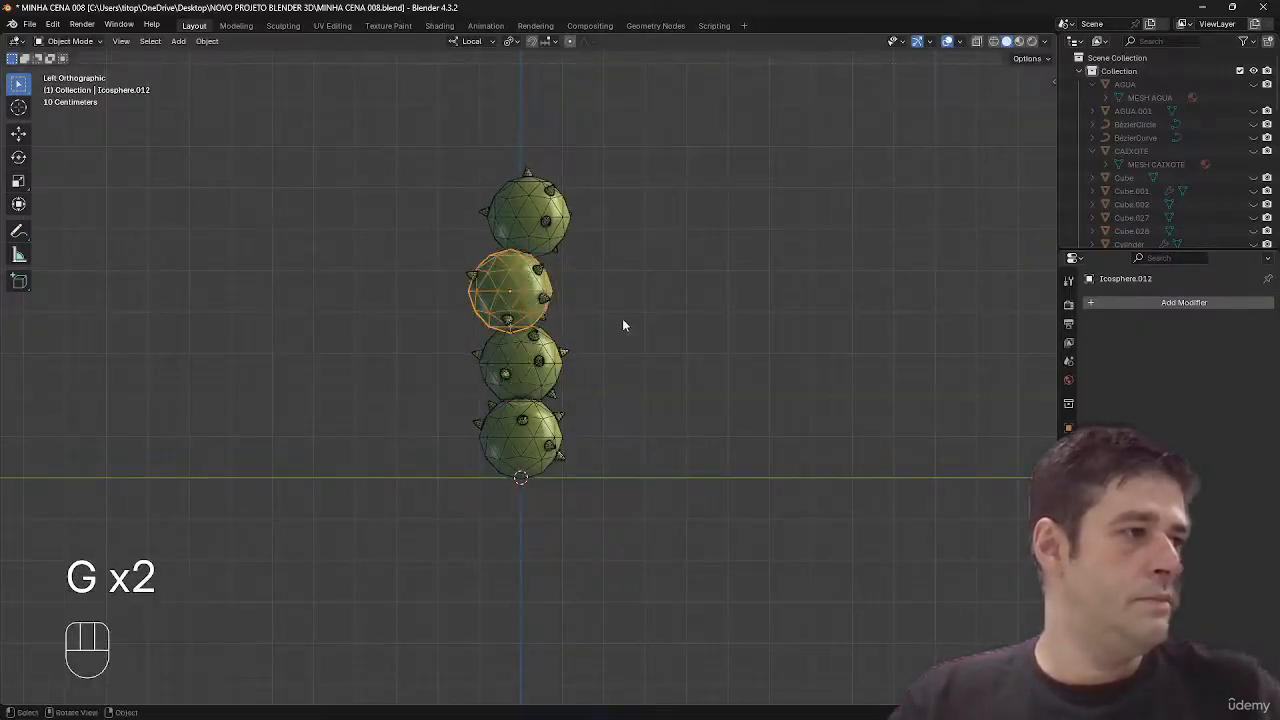
{"action": "key", "text": "g"}
{"action": "left_click", "coordinate": [628, 233]}
{"action": "left_click", "coordinate": [572, 227]}
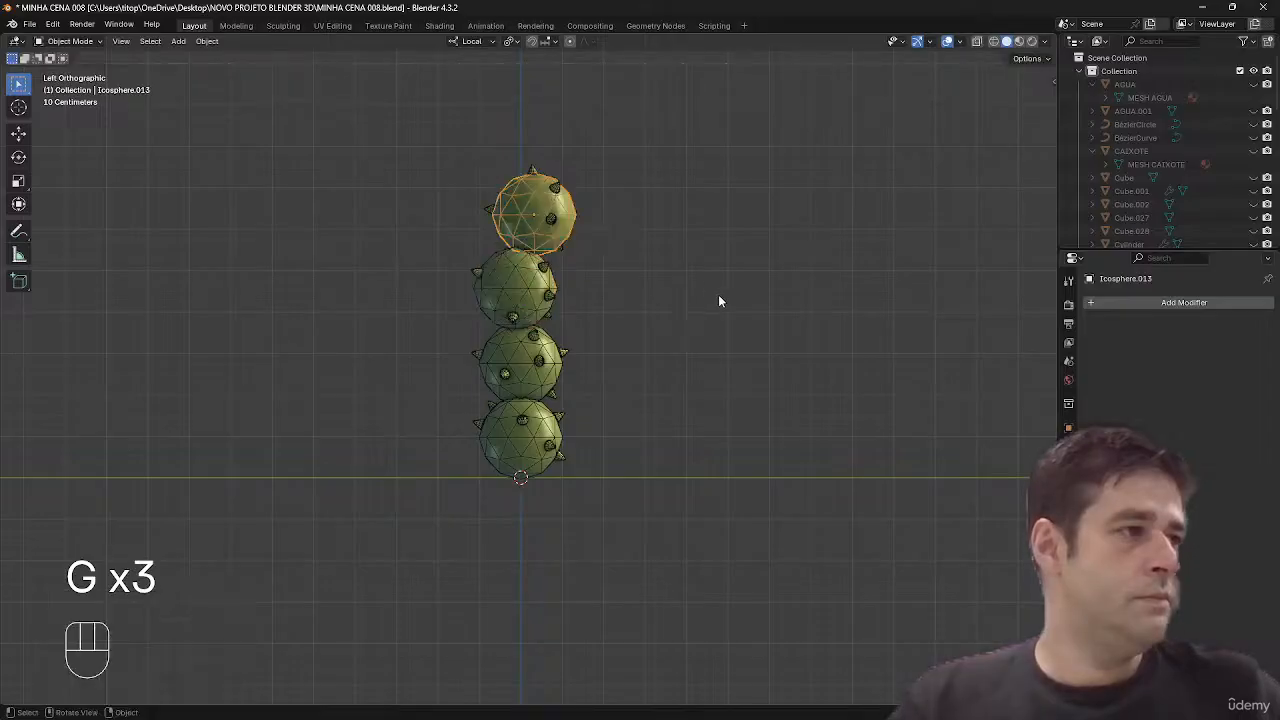
{"action": "key", "text": "g"}
{"action": "left_click", "coordinate": [683, 345]}
- Select all the cactus parts with the overlays shown and save the scene file
{"action": "key", "text": "shift+alt+z"}
{"action": "middle_click_drag", "start_coordinate": [683, 344], "coordinate": [746, 390]}
{"action": "key", "text": "a"}
{"action": "key", "text": "z"}
{"action": "key", "text": "shift+alt+z"}
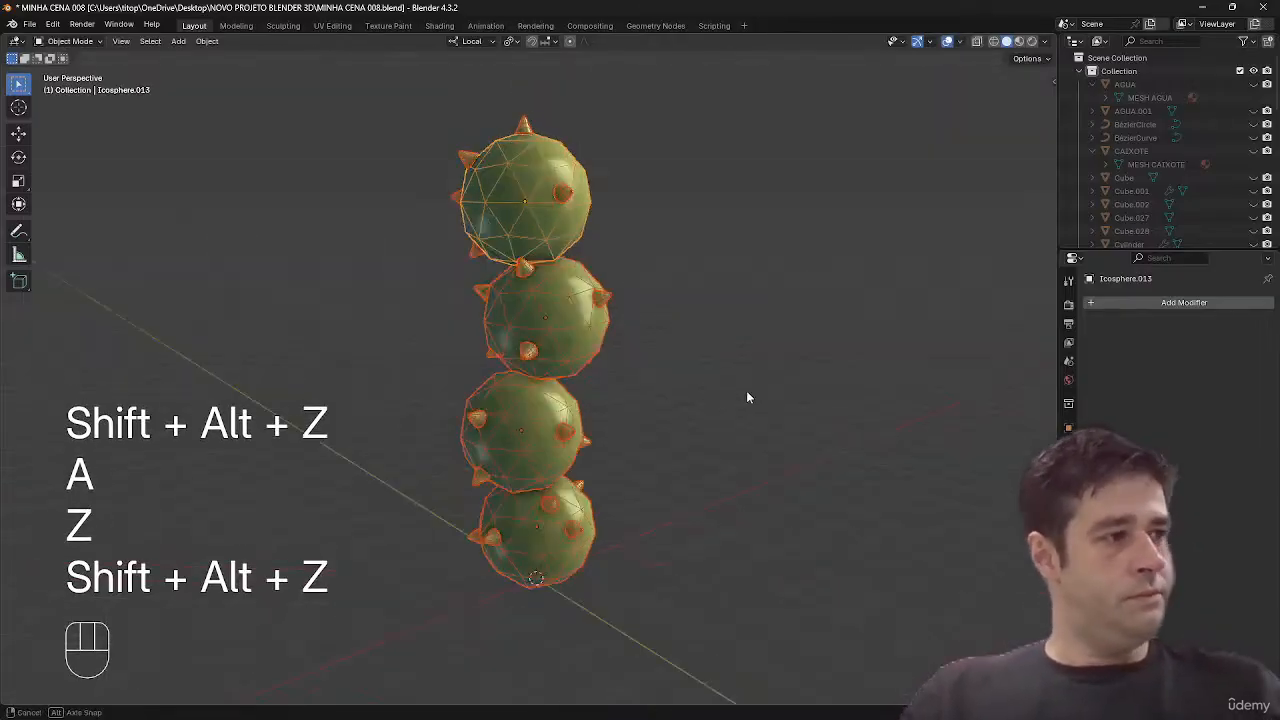
{"action": "key", "text": "ctrl+s"}
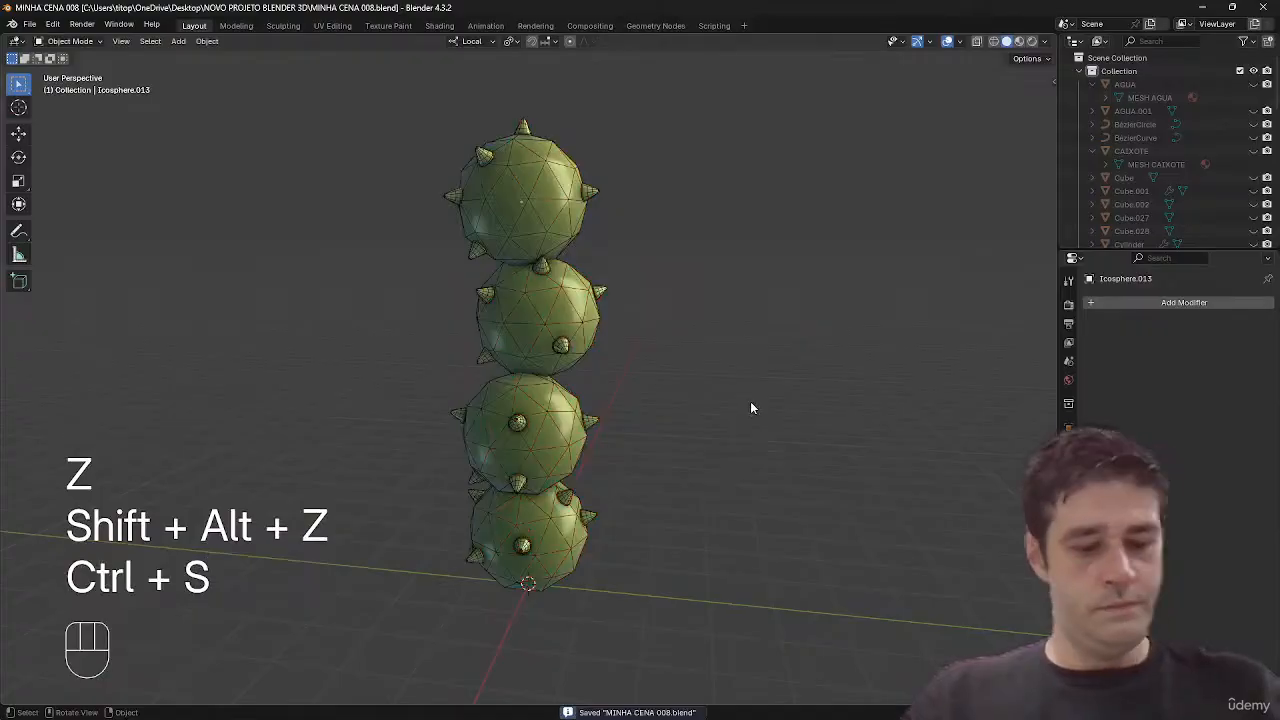
- Consult the prop list in Sublime Text, switch back to Blender and hide all the cactus parts
{"action": "key", "text": "alt+Tab"}
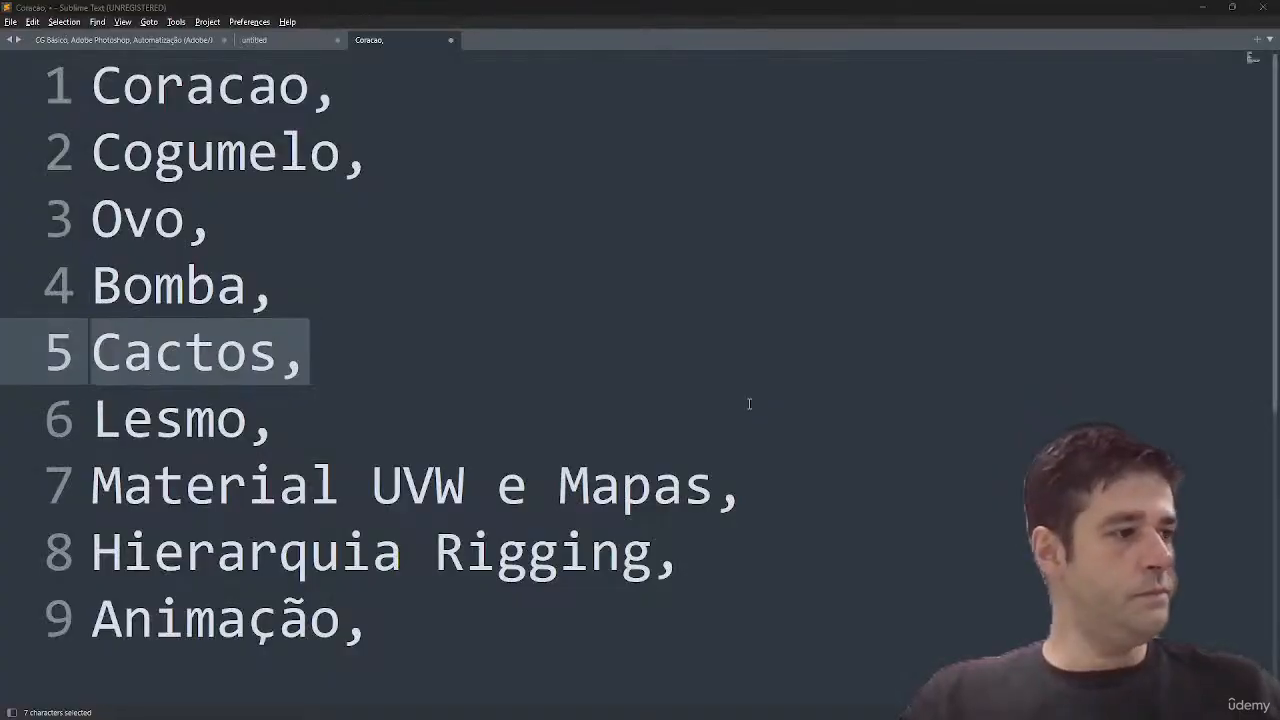
{"action": "key", "text": "alt+Tab"}
{"action": "key", "text": "shift+h"}
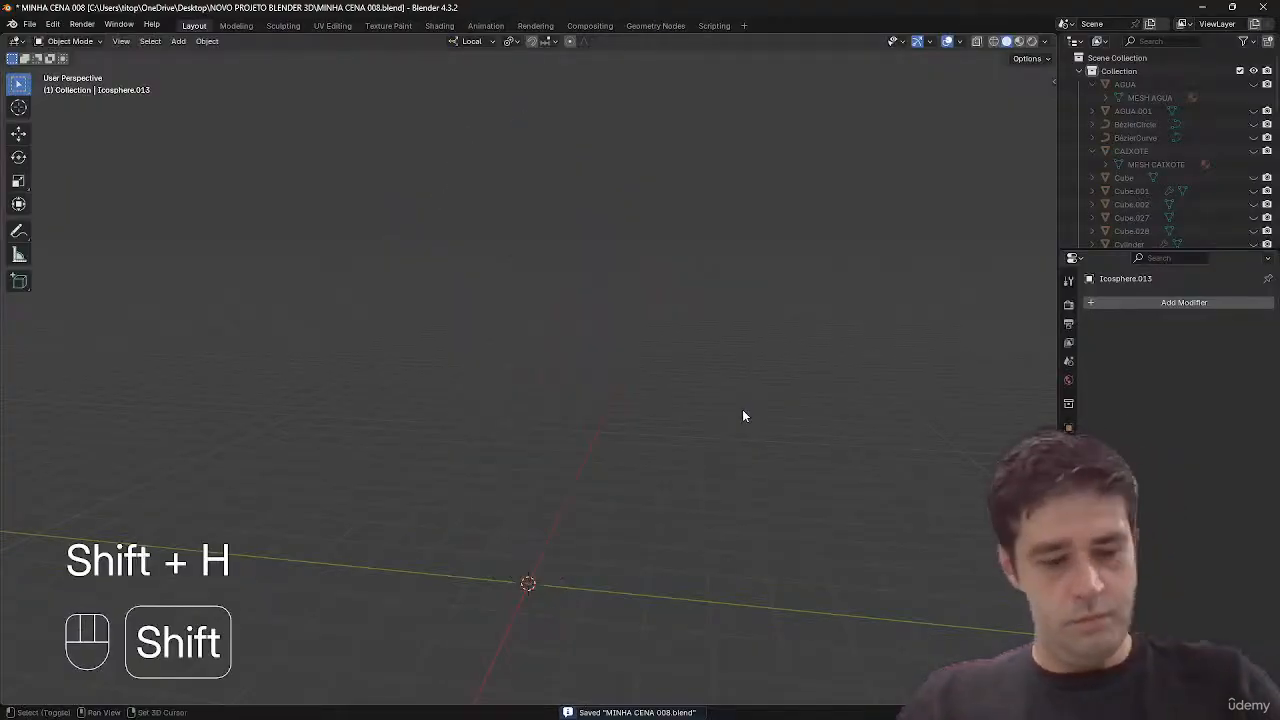
- Add a UV sphere at the scene origin with 16 segments and 8 rings
{"action": "key", "text": "shift+a"}
{"action": "mouse_move", "coordinate": [742, 410]}
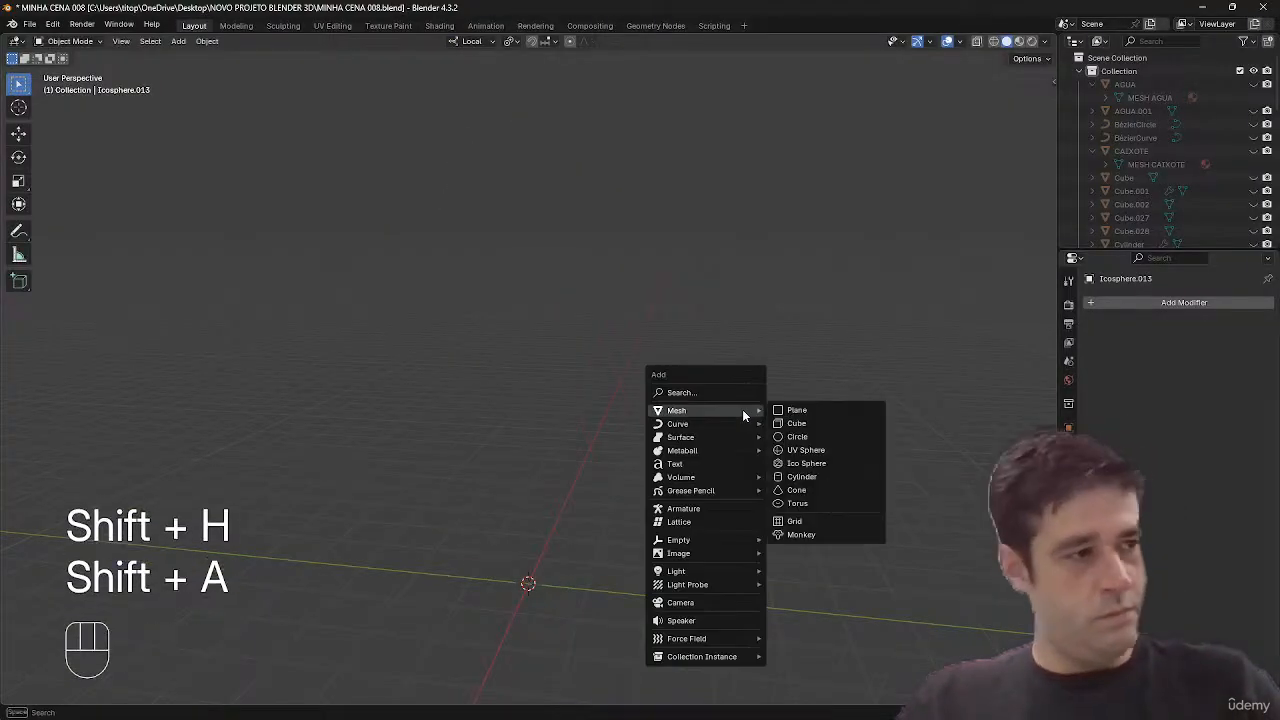
{"action": "left_click", "coordinate": [824, 450]}
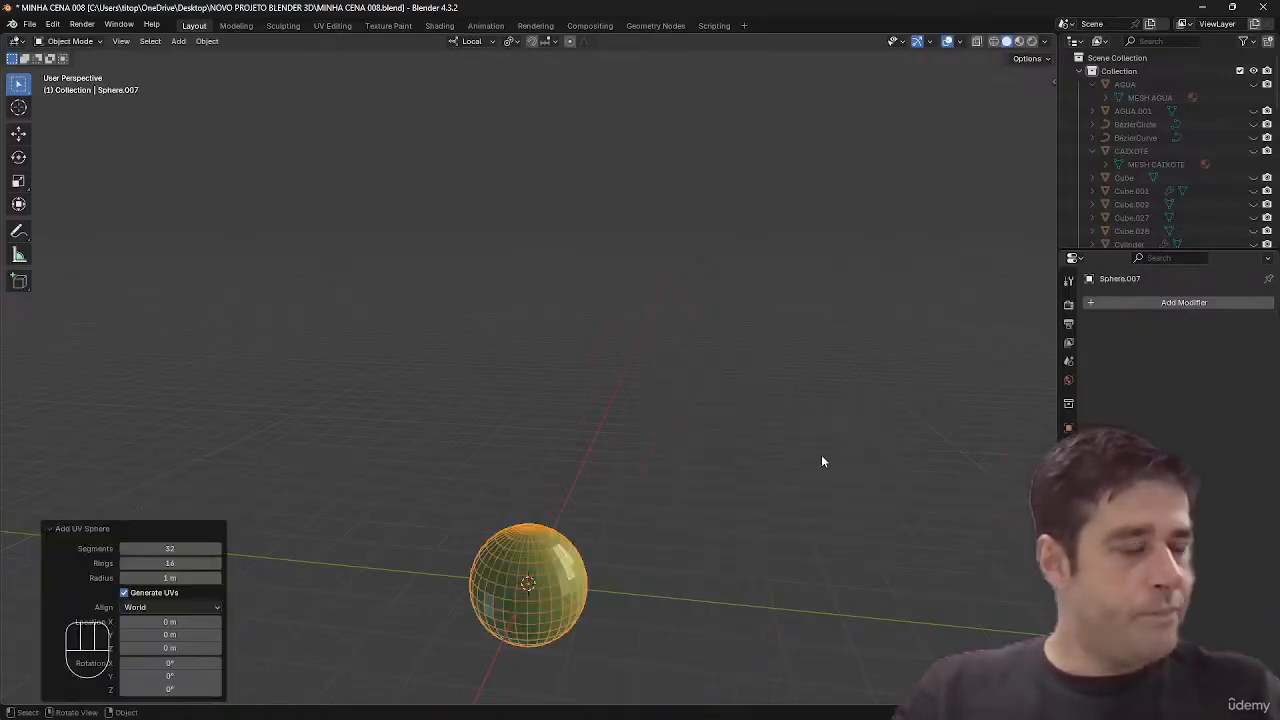
{"action": "key", "text": "z"}
{"action": "middle_click_drag", "start_coordinate": [817, 306], "coordinate": [753, 438], "text": "ctrl"}
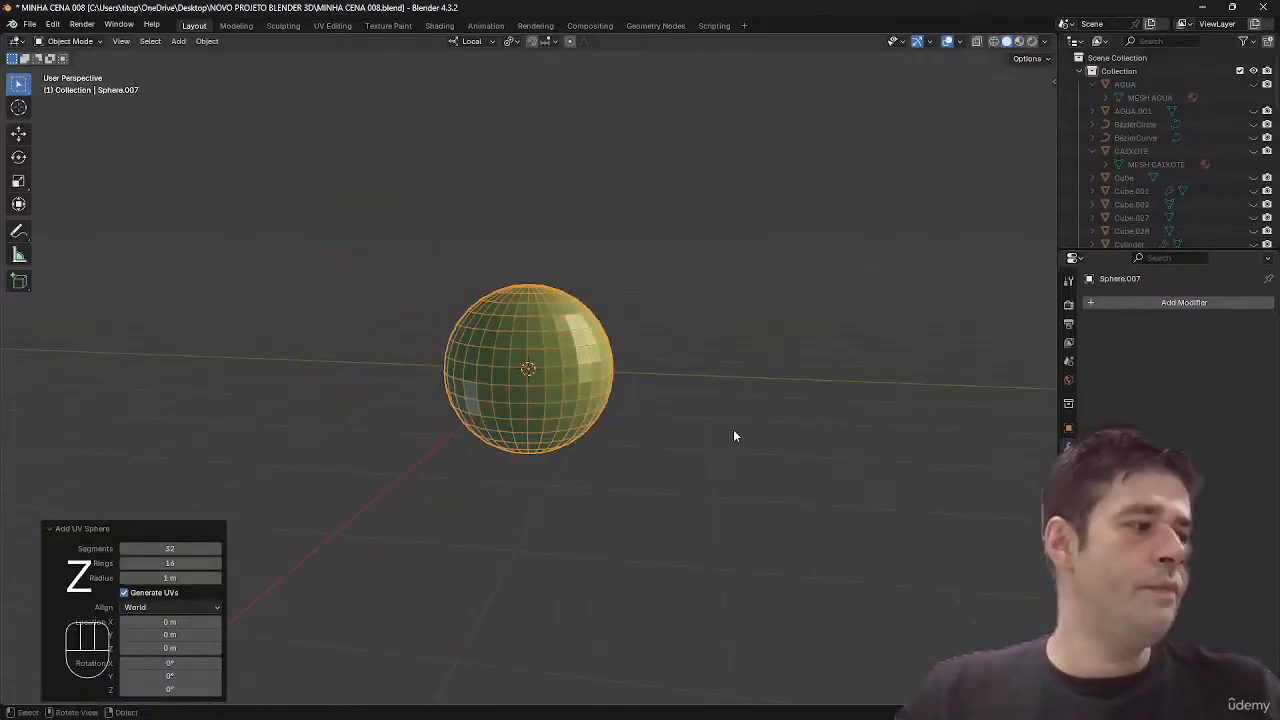
{"action": "left_click", "coordinate": [185, 548]}
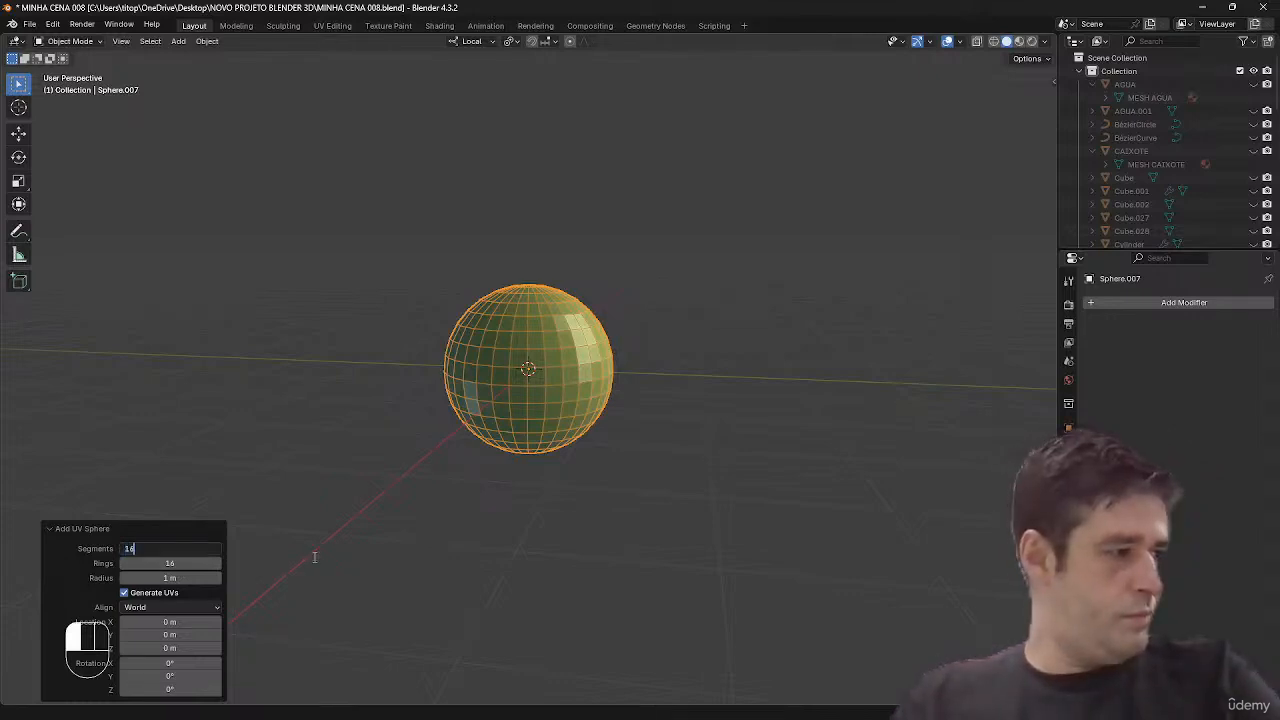
{"action": "key", "text": "Tab"}
{"action": "left_click", "coordinate": [318, 557]}
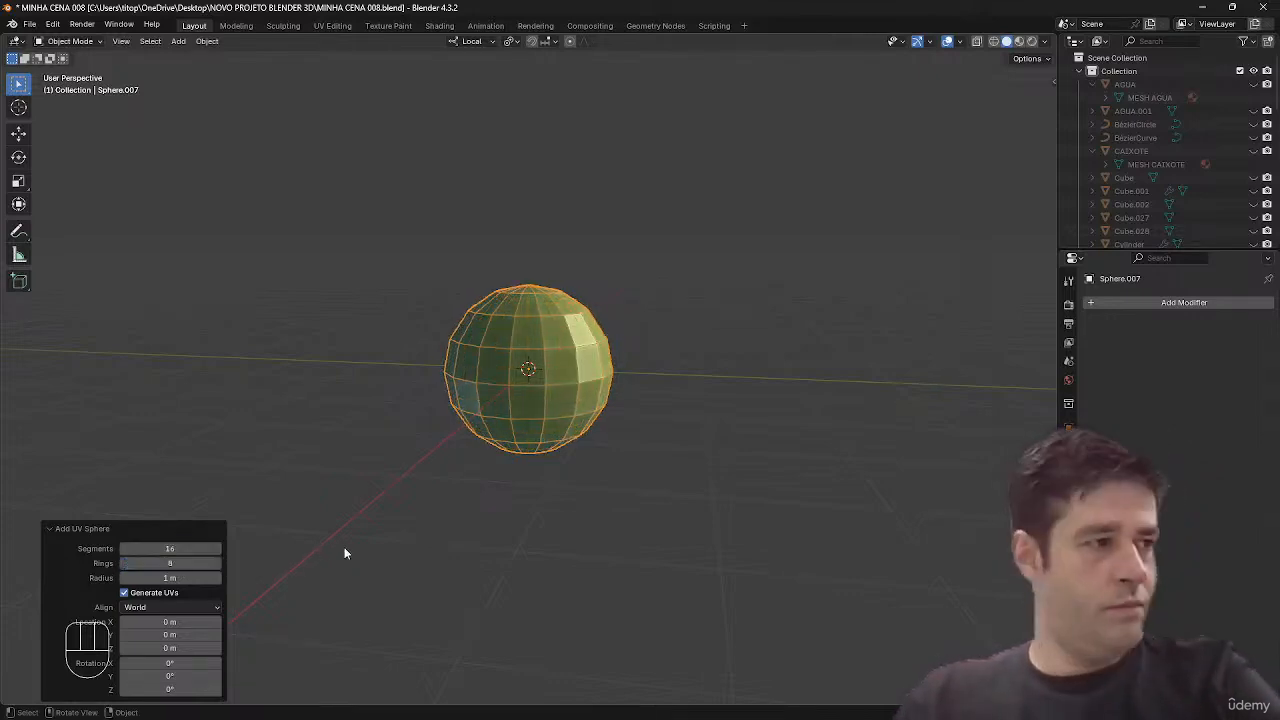
- Raise the sphere 1 m along Z in the right view
{"action": "left_click", "coordinate": [671, 449]}
{"action": "left_click", "coordinate": [590, 395]}
{"action": "middle_click_drag", "start_coordinate": [638, 397], "coordinate": [637, 394], "text": "alt"}
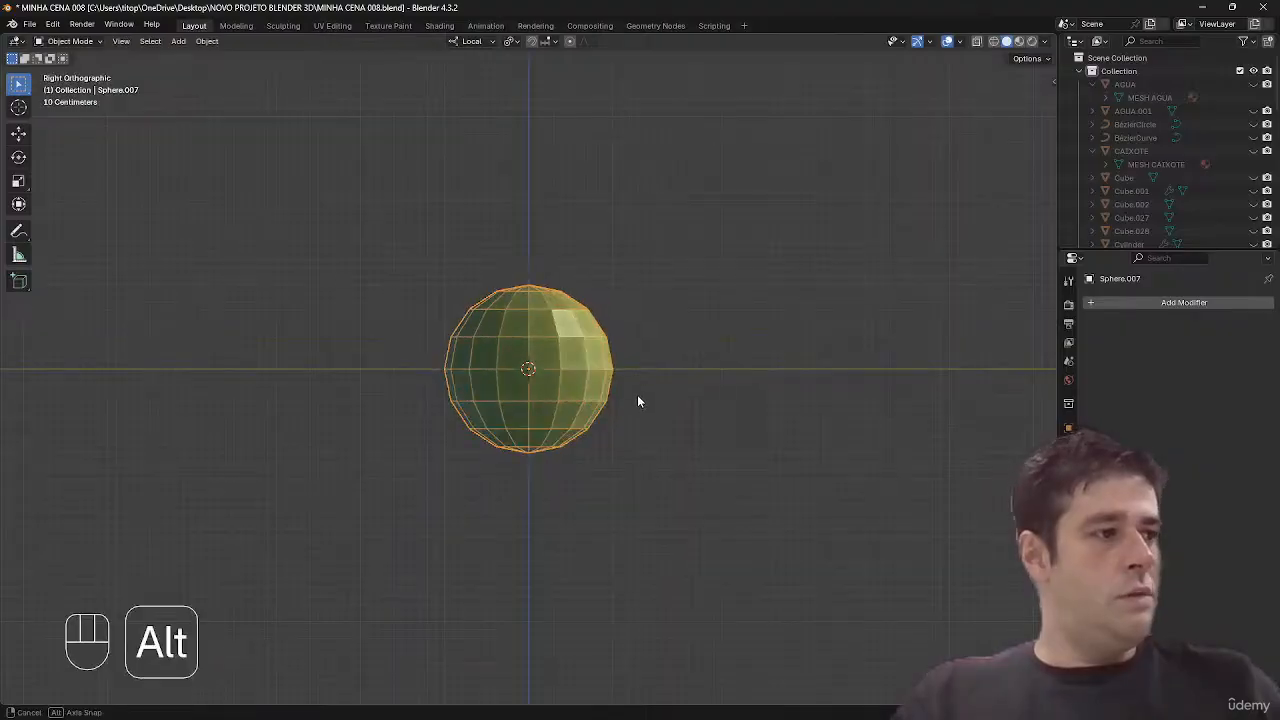
{"action": "key", "text": "g"}
{"action": "key", "text": "z"}
{"action": "key", "text": "1"}
{"action": "key", "text": "Return"}
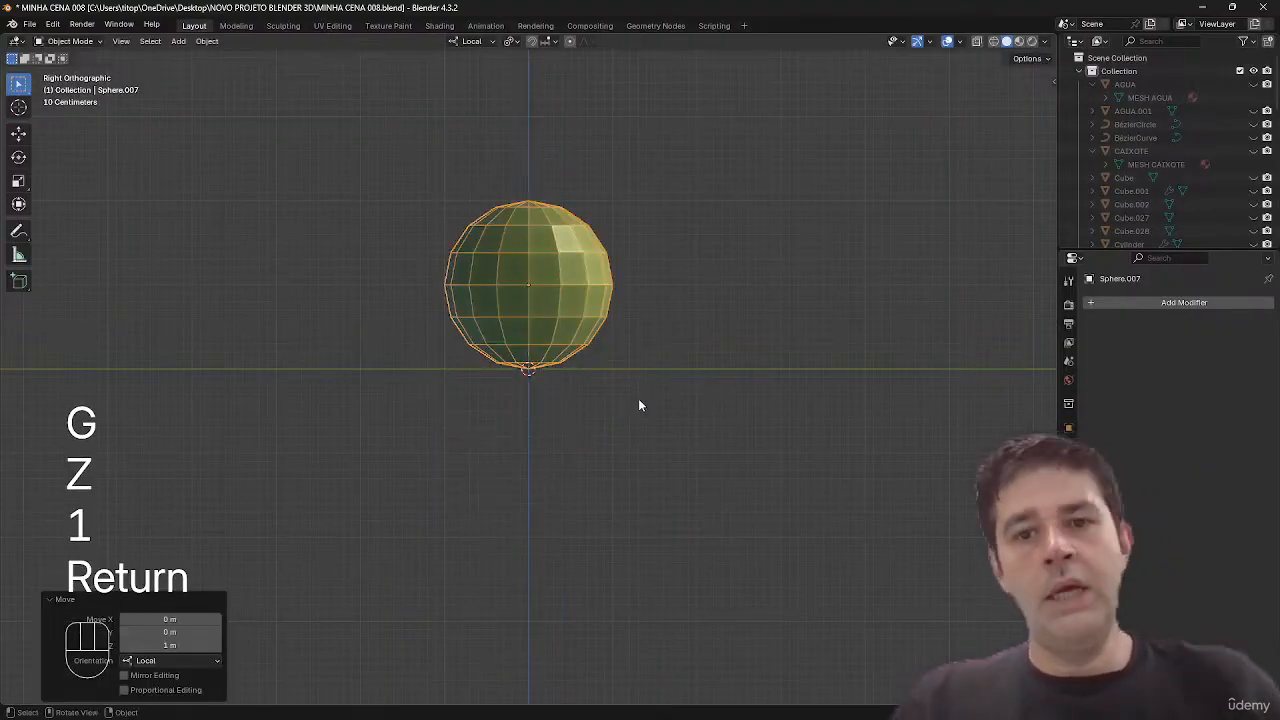
- Shade the sphere smooth and raise it about 0.35 m further along Z
{"action": "right_click", "coordinate": [588, 323]}
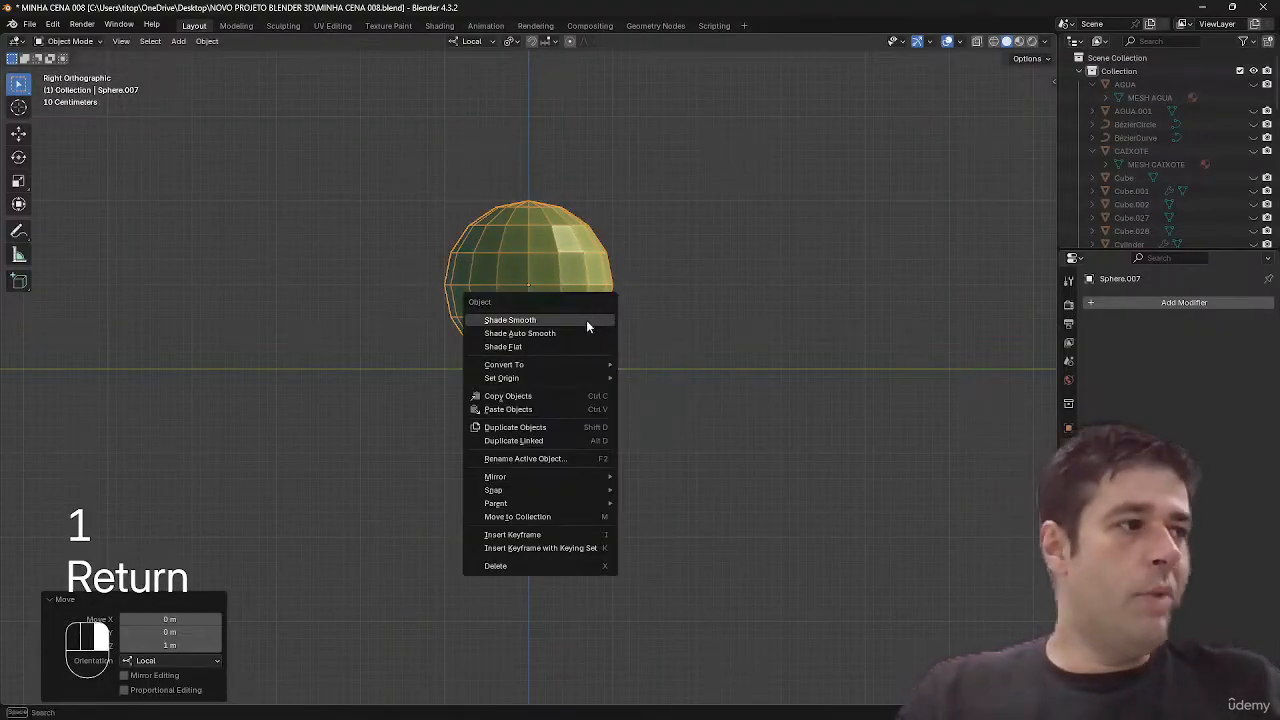
{"action": "left_click", "coordinate": [586, 320]}
{"action": "key", "text": "g"}
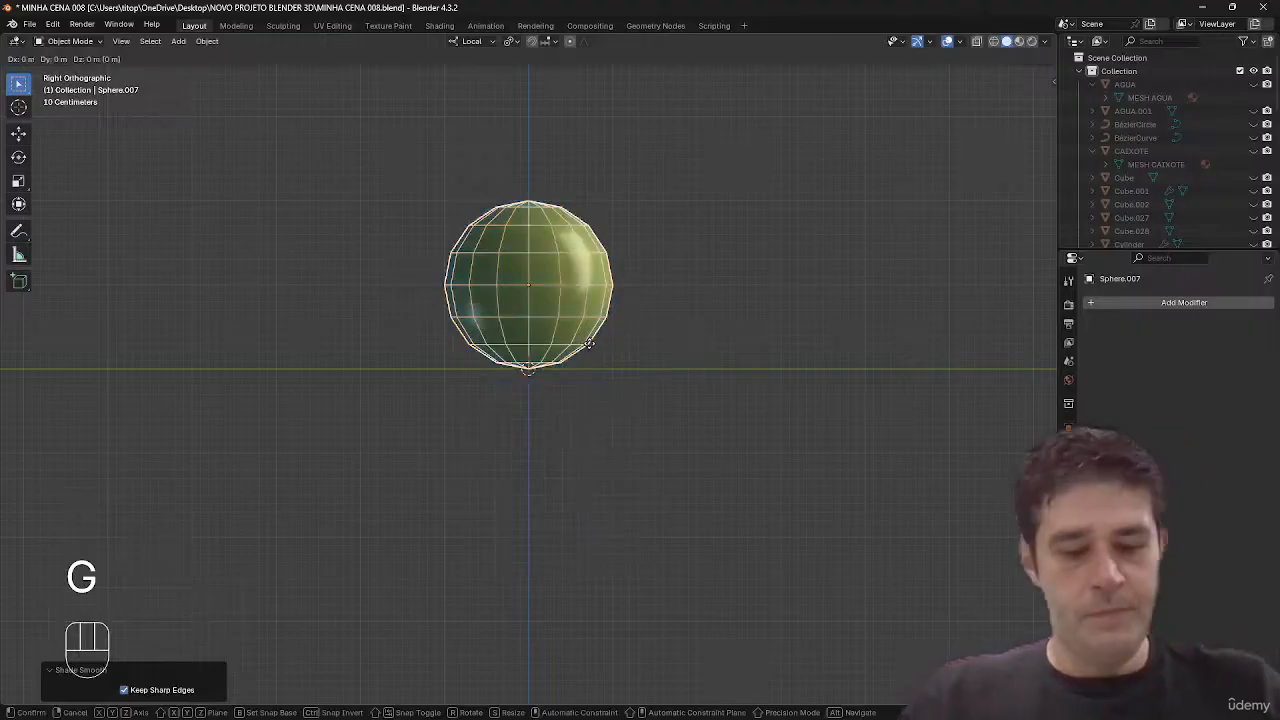
{"action": "key", "text": "z"}
{"action": "left_click", "coordinate": [585, 320]}
{"action": "key", "text": "shift+a"}
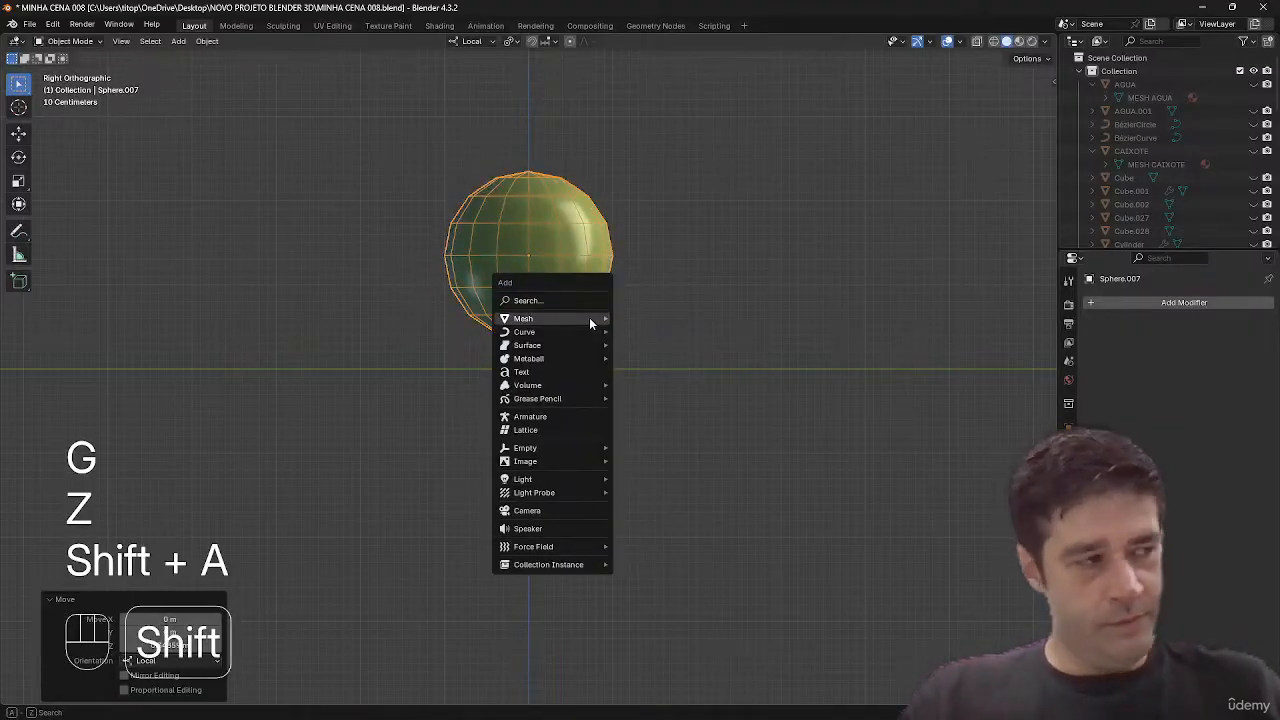
{"action": "mouse_move", "coordinate": [589, 317]}
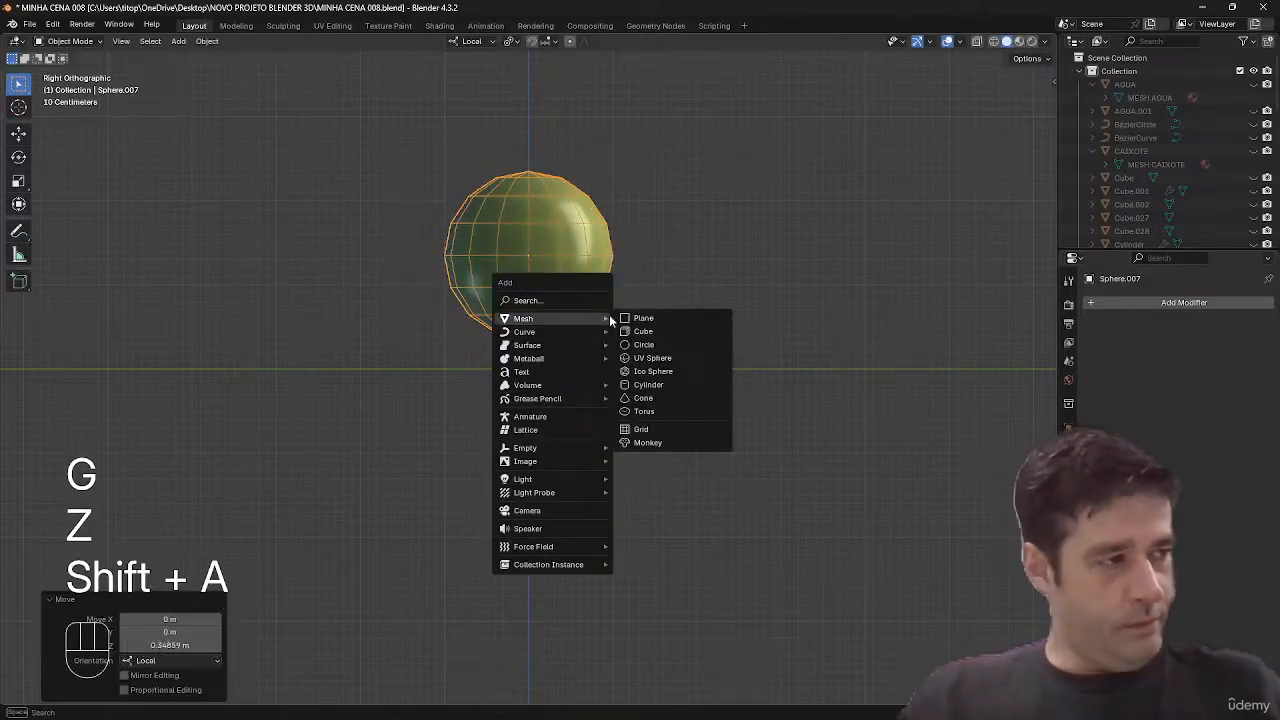
{"action": "left_click", "coordinate": [667, 386]}
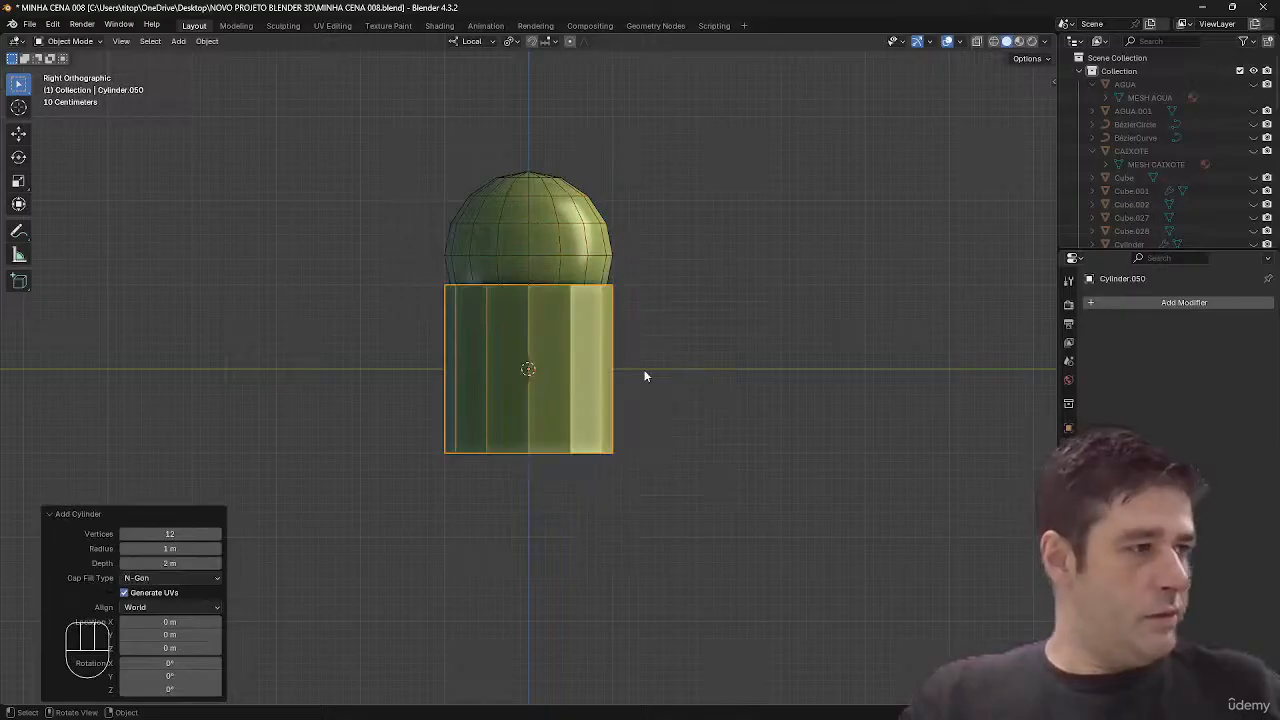
{"action": "key", "text": "Tab"}
{"action": "key", "text": "s"}
{"action": "key", "text": "z"}
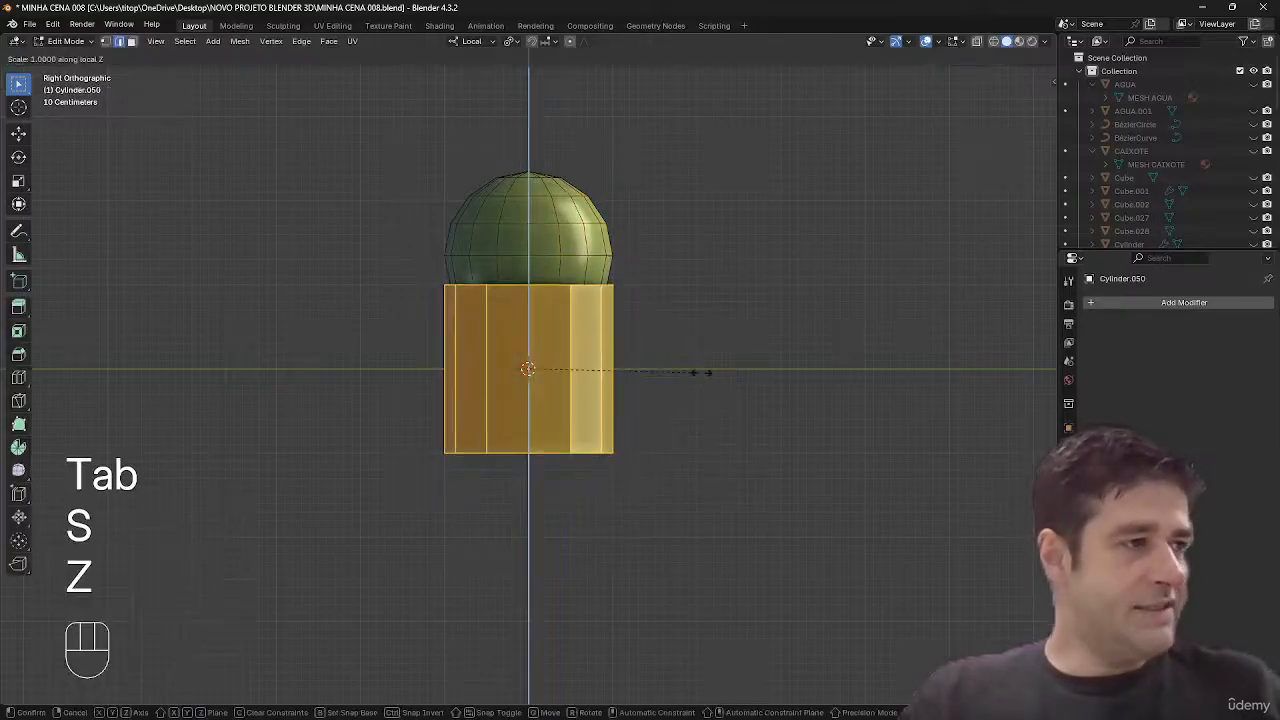
{"action": "key", "text": "Escape"}
{"action": "key", "text": "Tab"}
{"action": "key", "text": "Delete"}
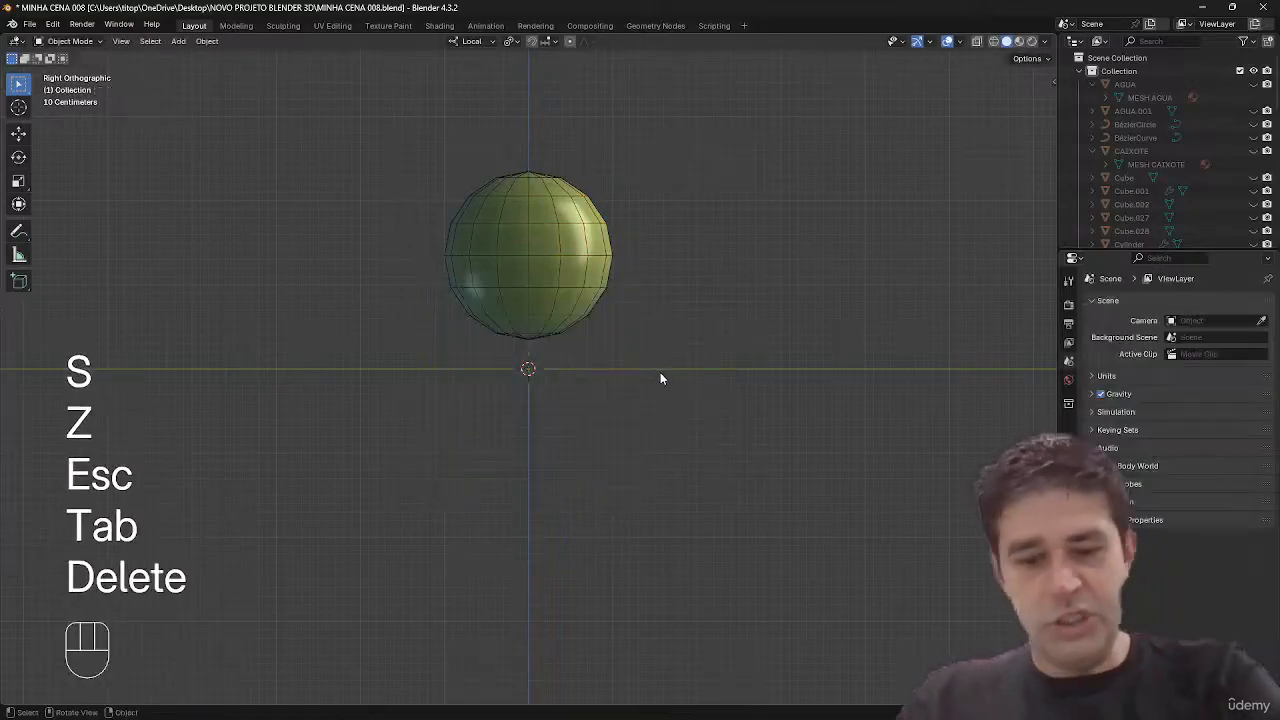
- Add a cylinder at the scene origin with 16 vertices
{"action": "key", "text": "shift+a"}
{"action": "mouse_move", "coordinate": [660, 373]}
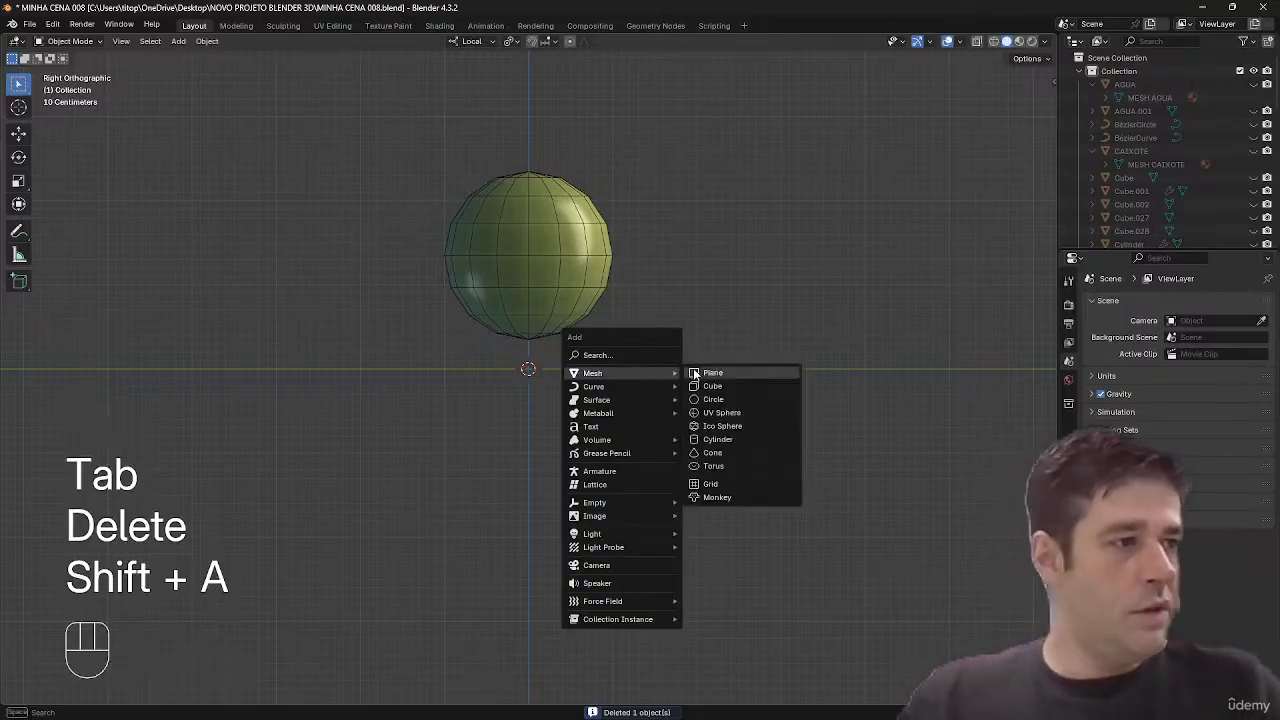
{"action": "left_click", "coordinate": [734, 440]}
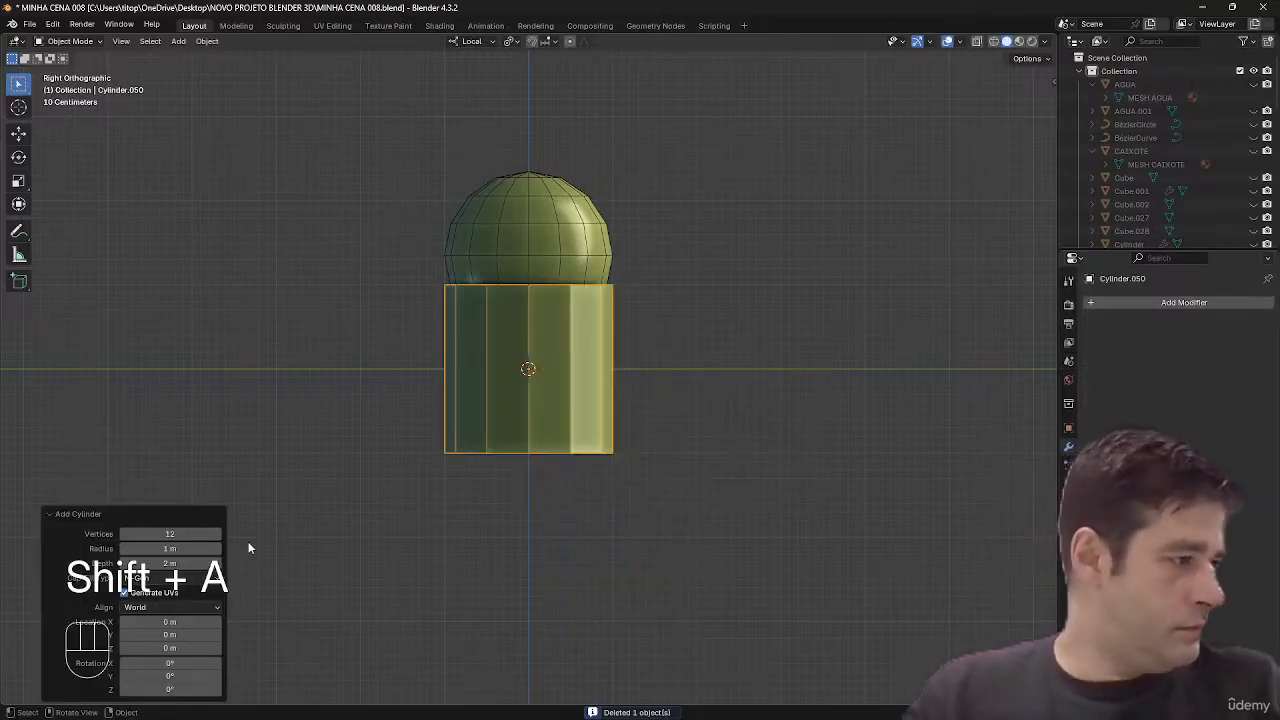
{"action": "left_click", "coordinate": [192, 537]}
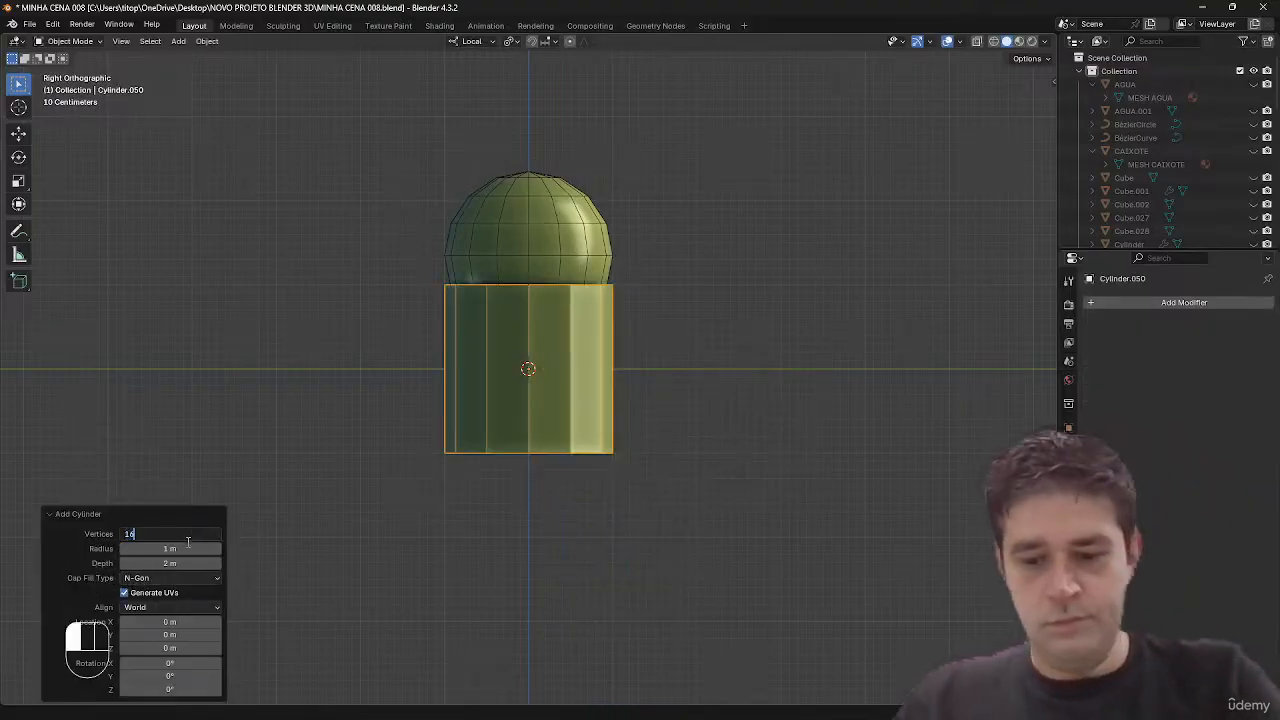
{"action": "type", "text": "16"}
{"action": "key", "text": "Return"}
- In Edit Mode, flatten the cylinder along Z to a scale of about 0.36 and raise it 1 m twice
{"action": "key", "text": "Tab"}
{"action": "key", "text": "s"}
{"action": "key", "text": "z"}
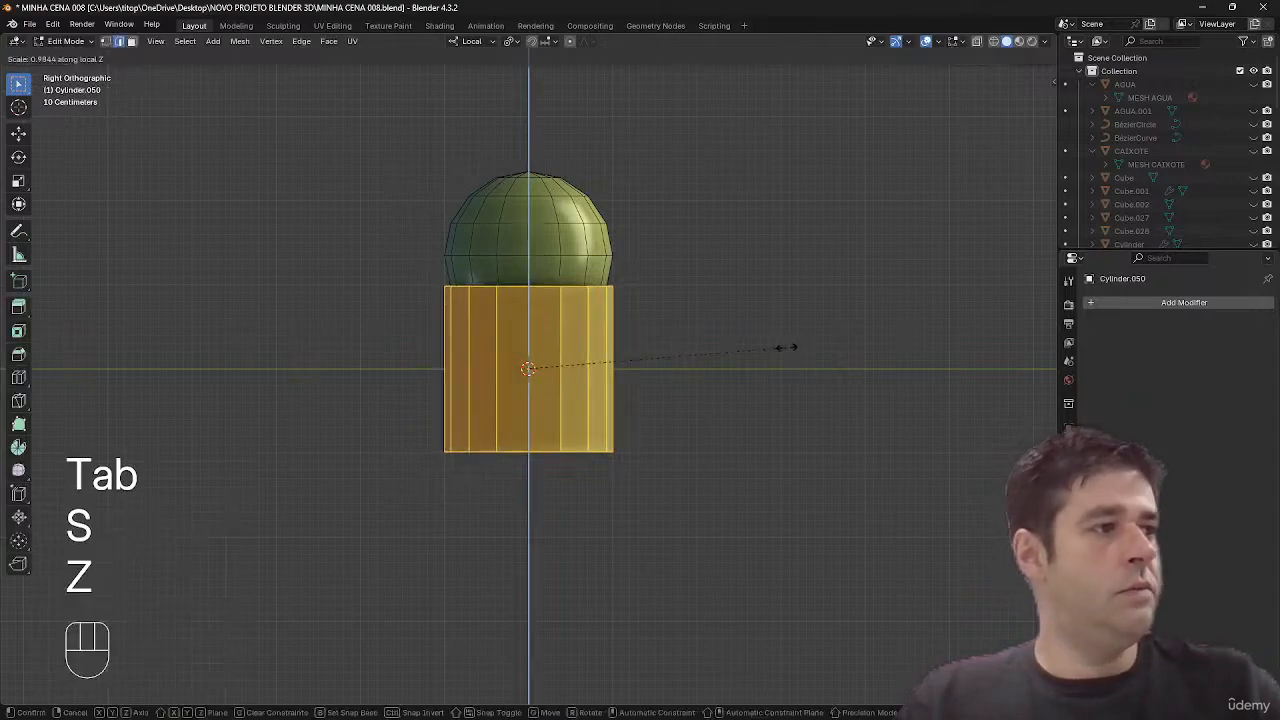
{"action": "left_click", "coordinate": [626, 363]}
{"action": "key", "text": "g"}
{"action": "key", "text": "z"}
{"action": "key", "text": "1"}
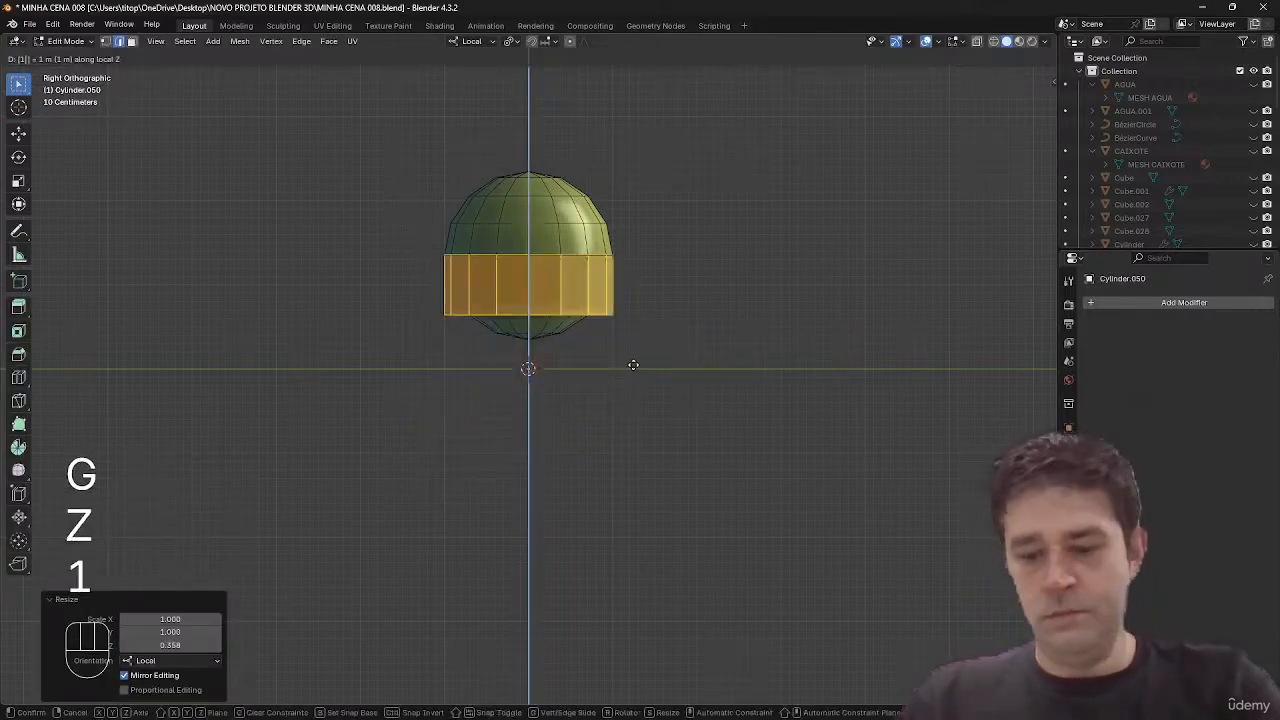
{"action": "key", "text": "Return"}
{"action": "key", "text": "shift+r"}
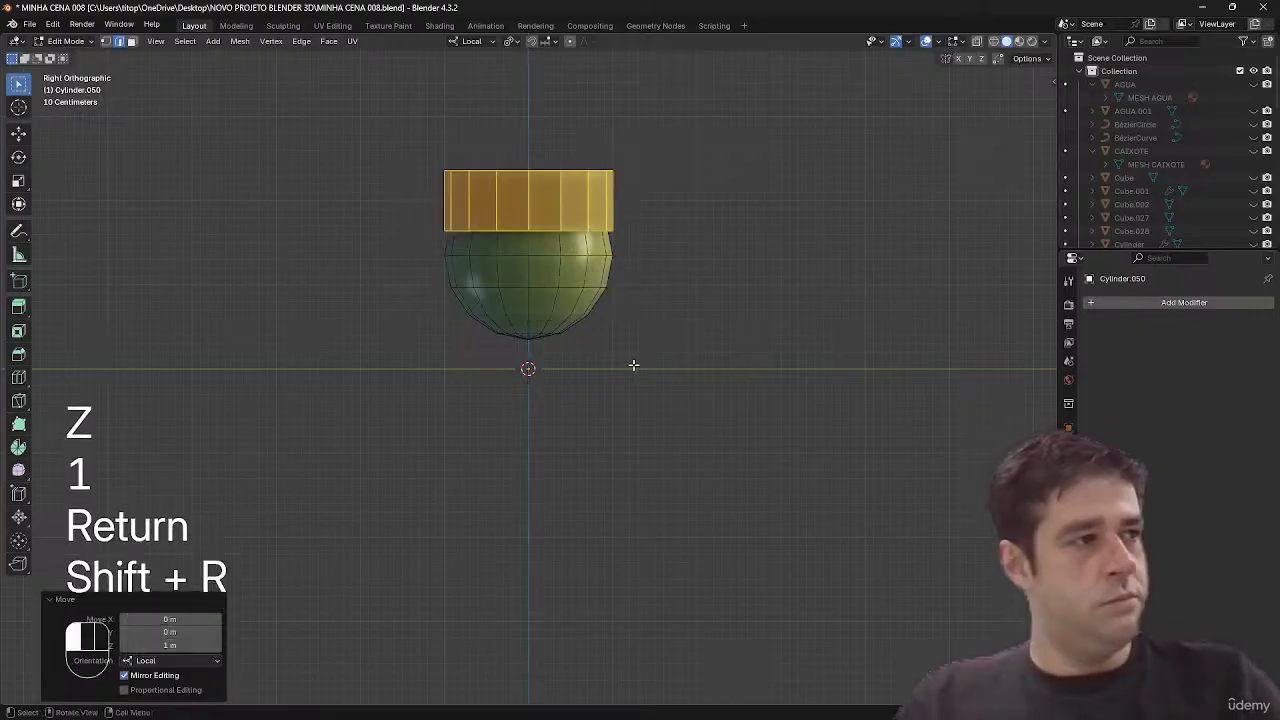
{"action": "left_click", "coordinate": [690, 400]}
- Scale down the whole cylinder mesh and raise it about 0.41 m along Z above the sphere
{"action": "key", "text": "a"}
{"action": "key", "text": "s"}
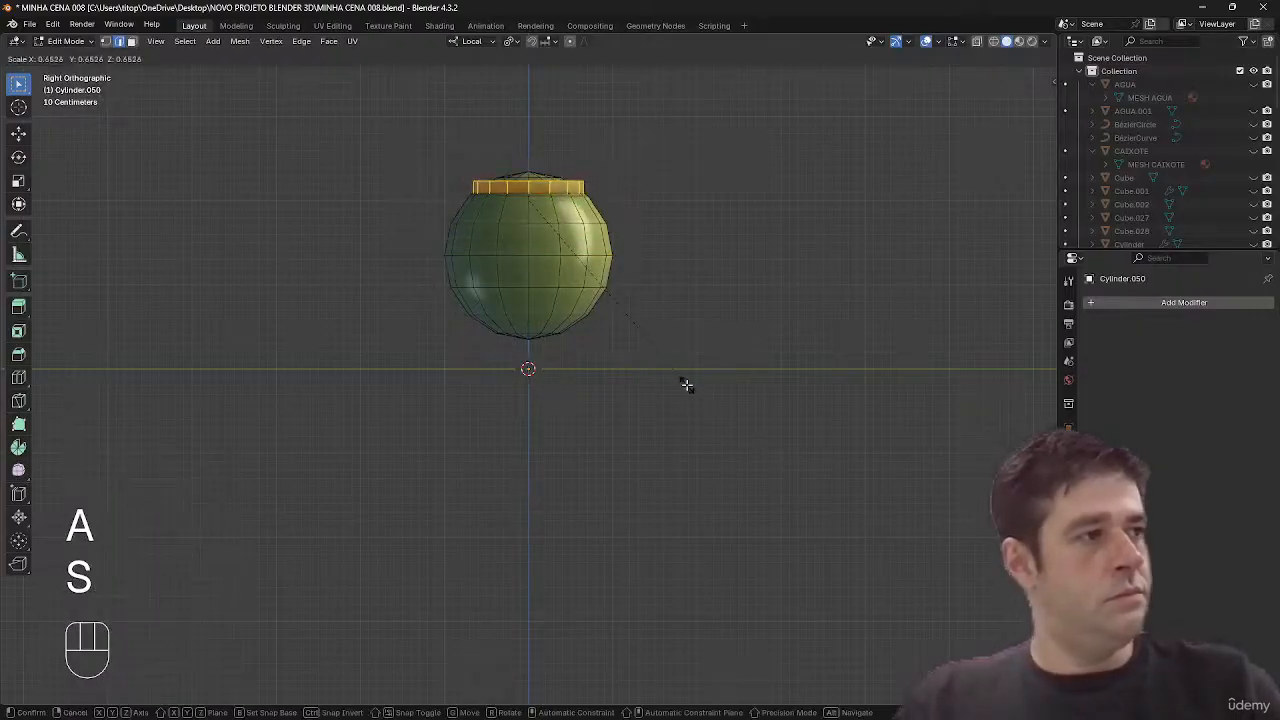
{"action": "left_click", "coordinate": [688, 383]}
{"action": "key", "text": "g"}
{"action": "key", "text": "z"}
{"action": "left_click", "coordinate": [687, 314]}
- Scale the cylinder mesh to about 0.79, adjust its height along Z and return to Object Mode
{"action": "middle_click_drag", "start_coordinate": [687, 314], "coordinate": [835, 396]}
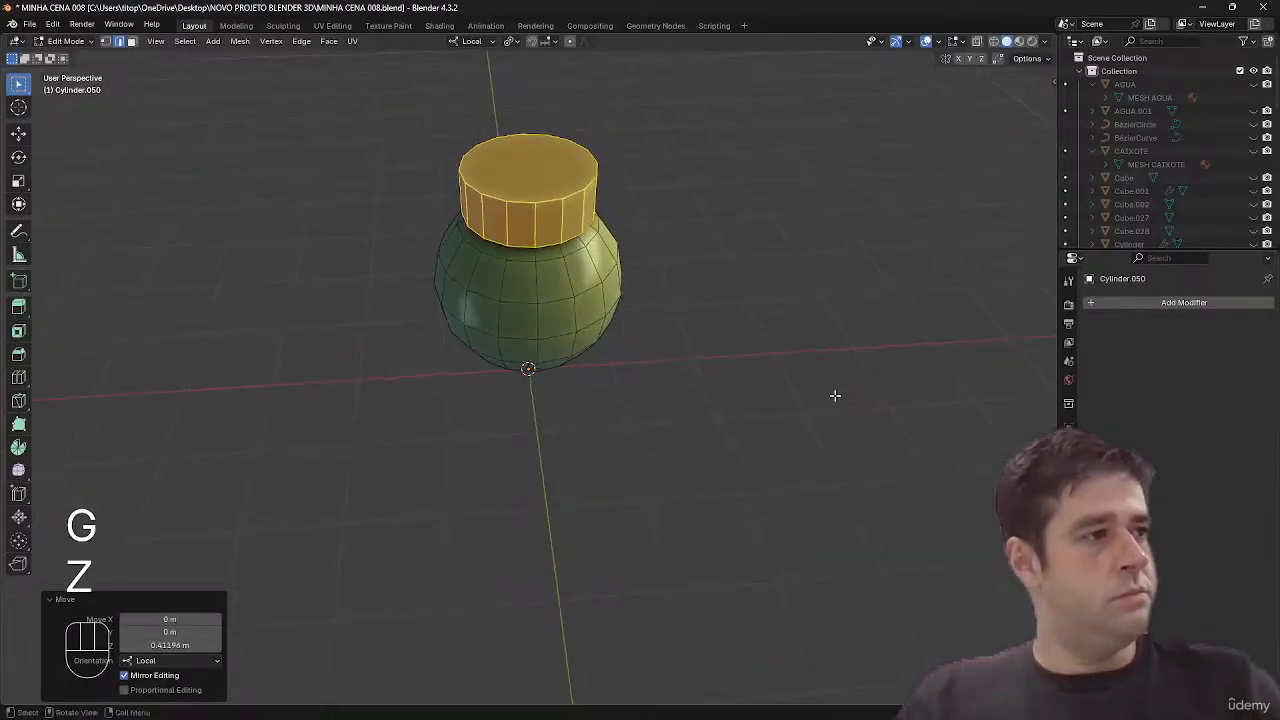
{"action": "left_click", "coordinate": [769, 347]}
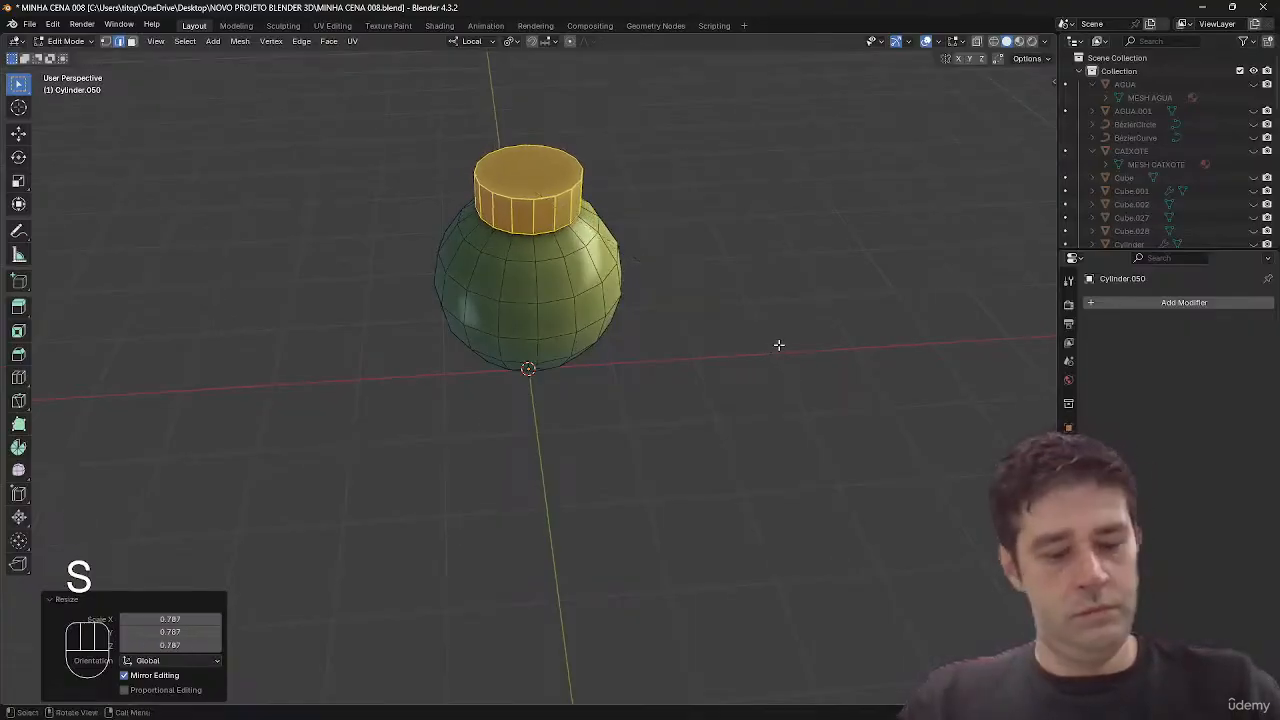
{"action": "key", "text": "s"}
{"action": "key", "text": "z"}
{"action": "left_click", "coordinate": [752, 333]}
{"action": "key", "text": "Tab"}
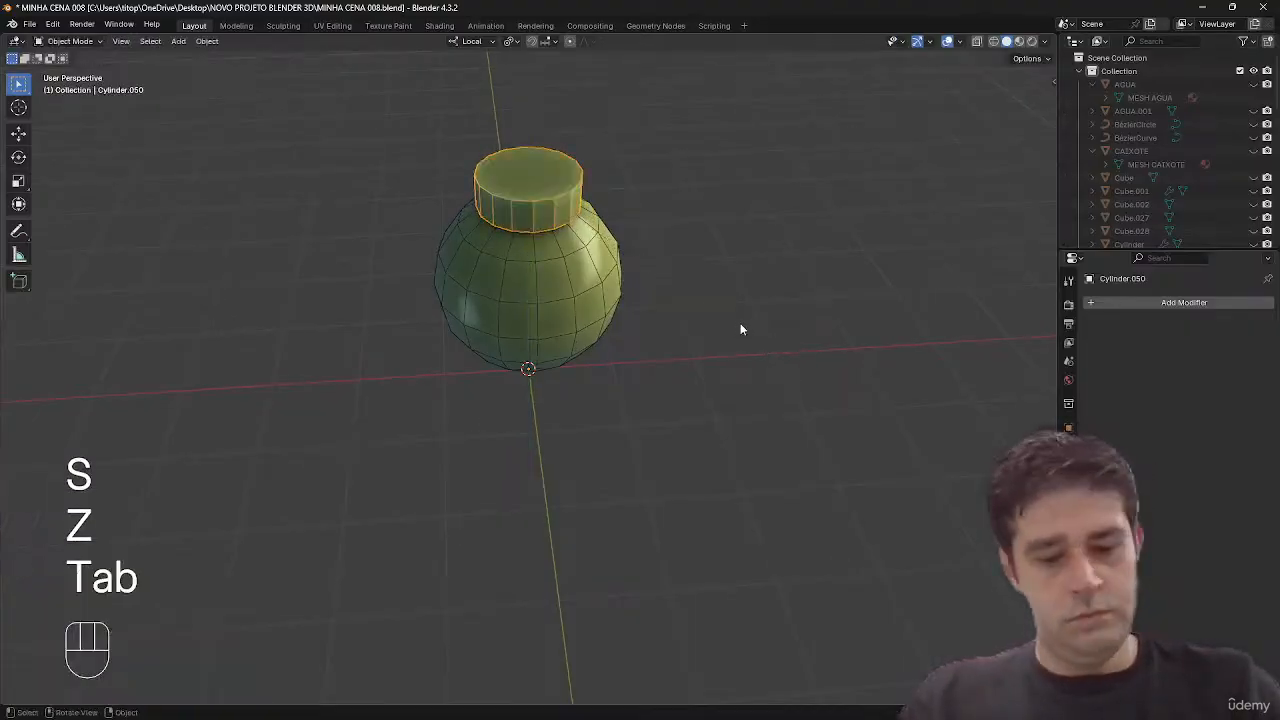
- Lower the cylinder about 0.07 m along Z onto the sphere
{"action": "key", "text": "g"}
{"action": "key", "text": "z"}
{"action": "left_click", "coordinate": [742, 332]}
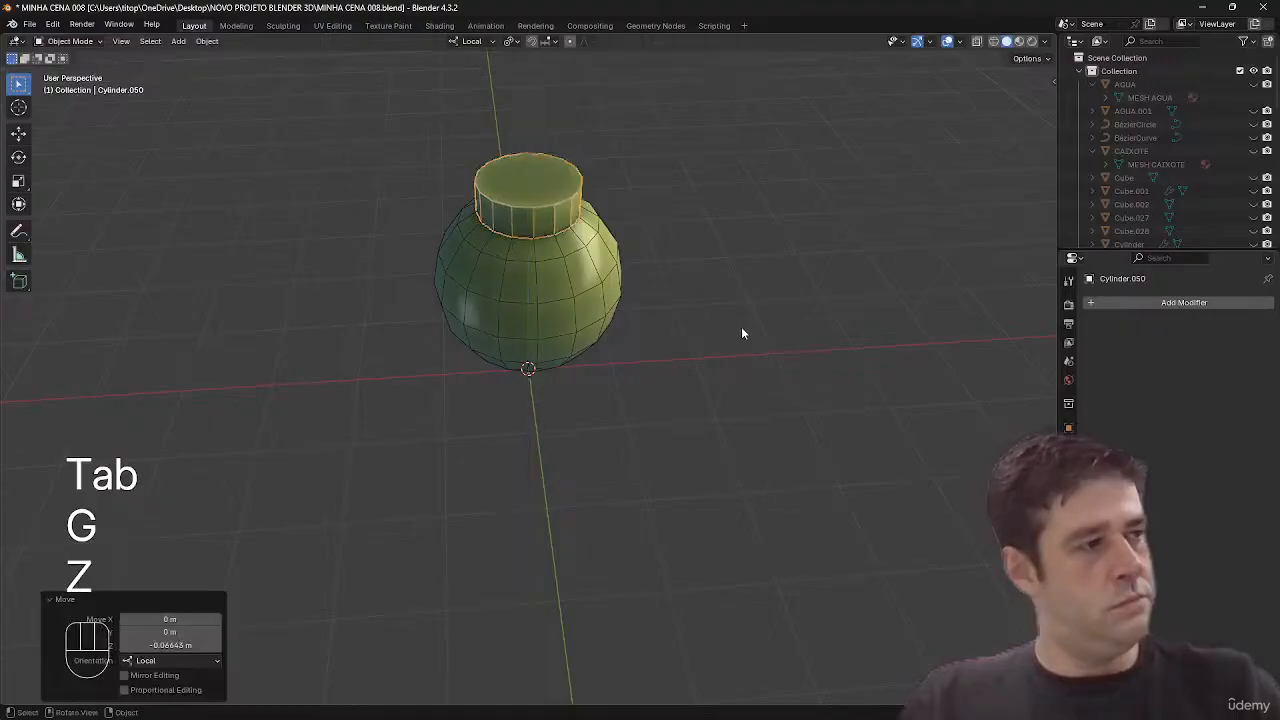
- Select the cylinder's top and bottom caps through X-ray and bevel their rims about 0.018 m with two segments
{"action": "key", "text": "Tab"}
{"action": "middle_click_drag", "start_coordinate": [551, 203], "coordinate": [564, 338]}
{"action": "key", "text": "alt+z"}
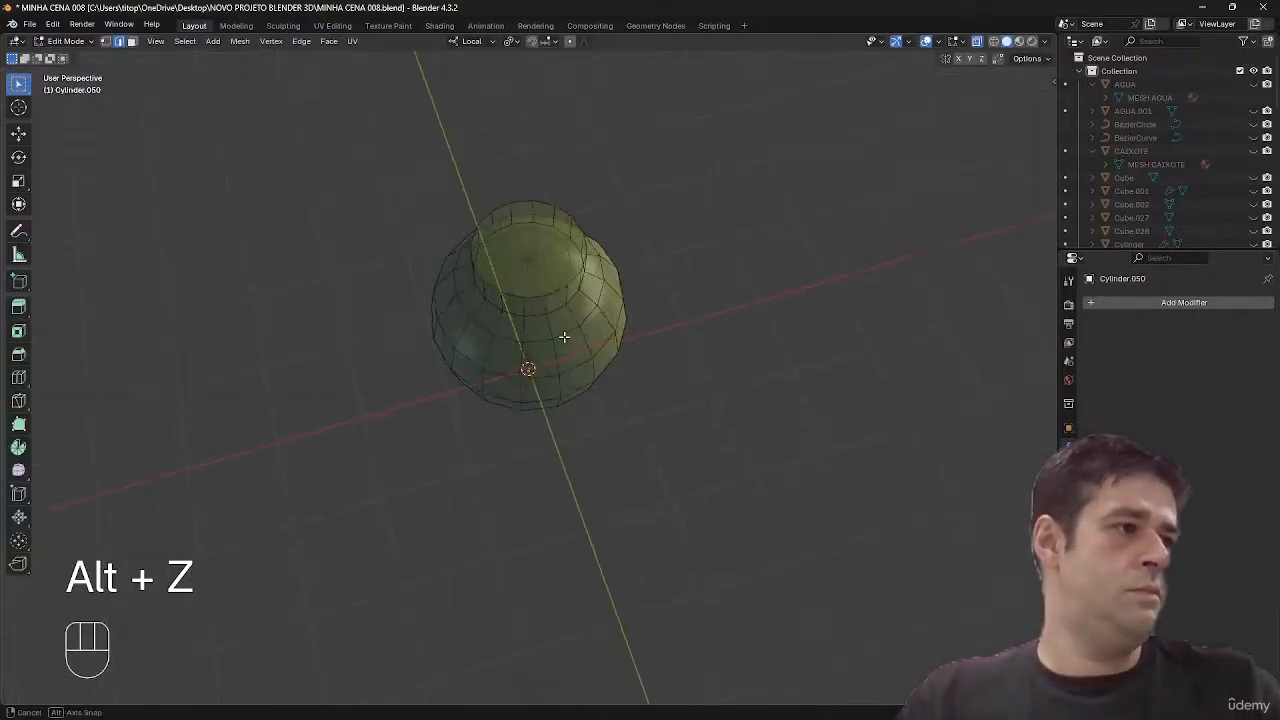
{"action": "middle_click_drag", "start_coordinate": [512, 268], "coordinate": [509, 309]}
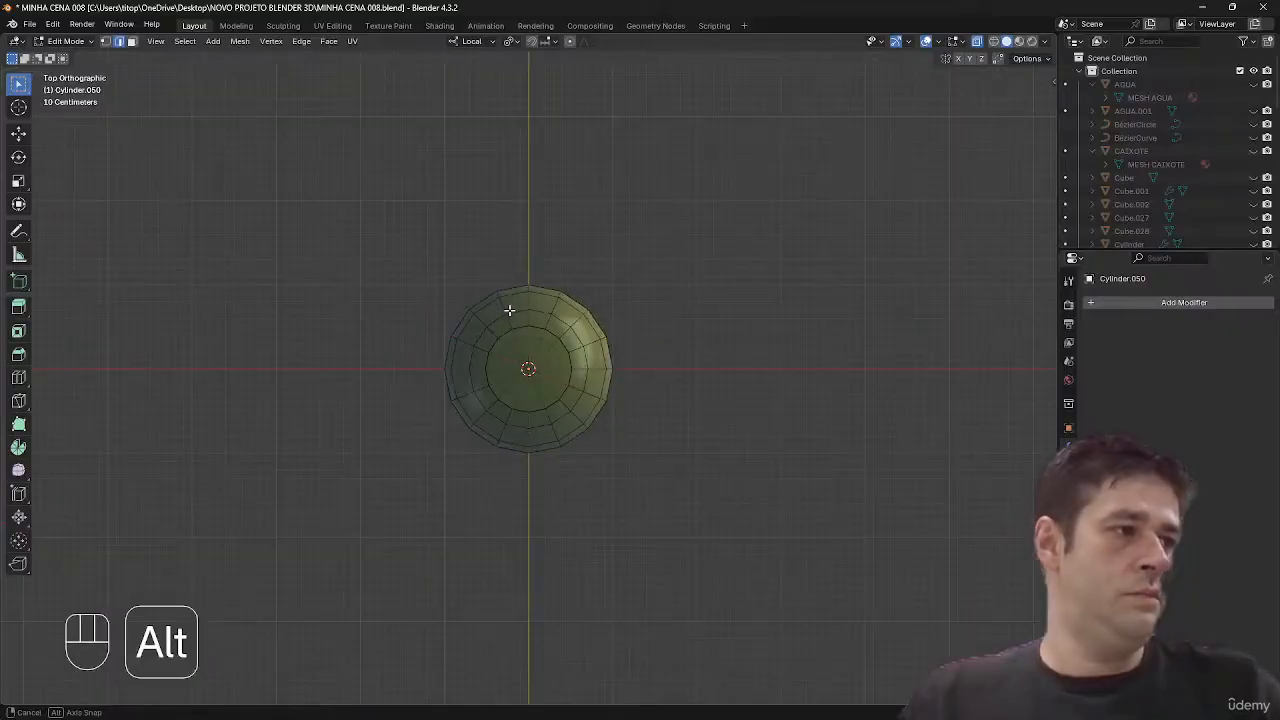
{"action": "key", "text": "3"}
{"action": "key", "text": "a"}
{"action": "scroll", "coordinate": [639, 353], "scroll_direction": "up", "scroll_amount": 8}
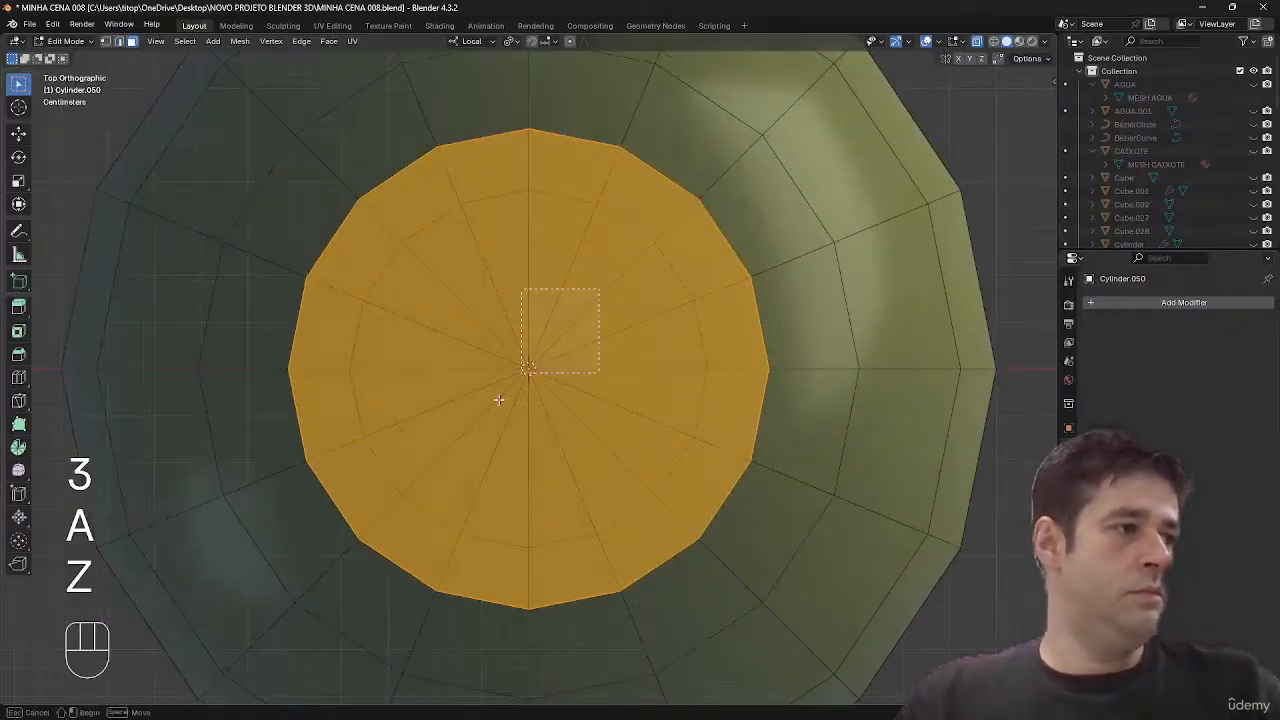
{"action": "middle_click_drag", "start_coordinate": [499, 444], "coordinate": [618, 319]}
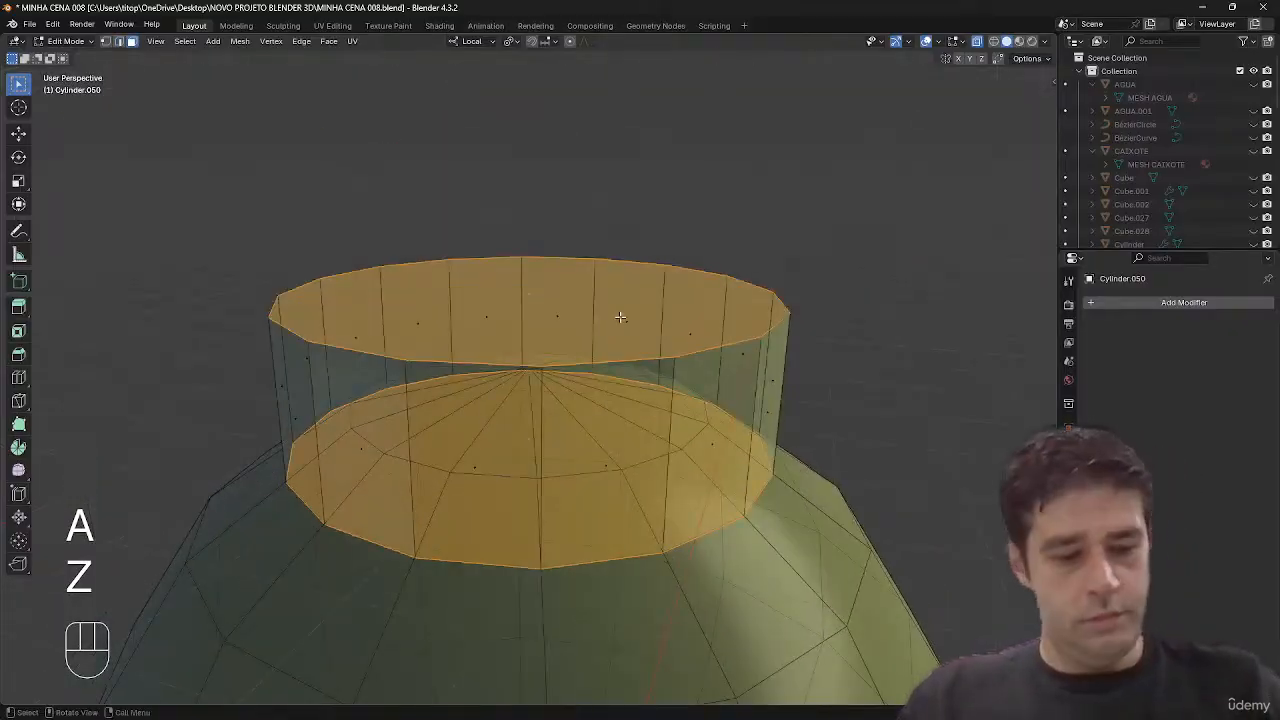
{"action": "key", "text": "2"}
{"action": "key", "text": "ctrl+b"}
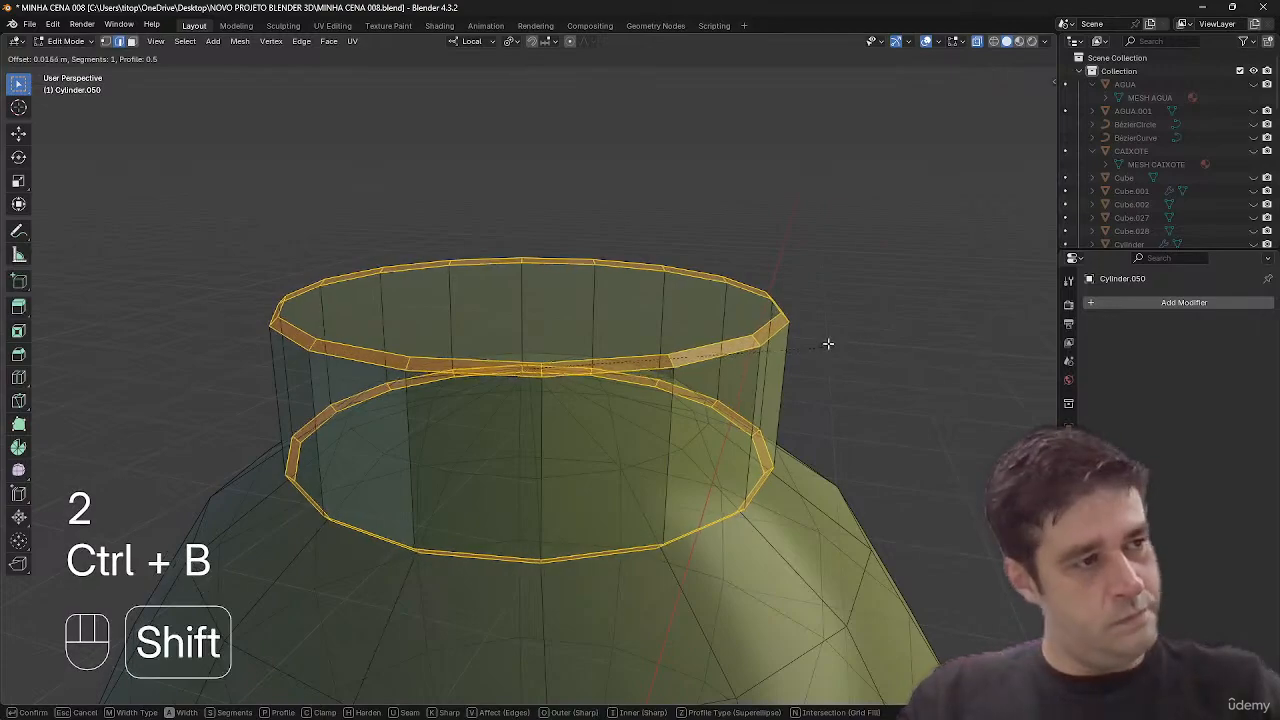
{"action": "left_click", "coordinate": [840, 346]}
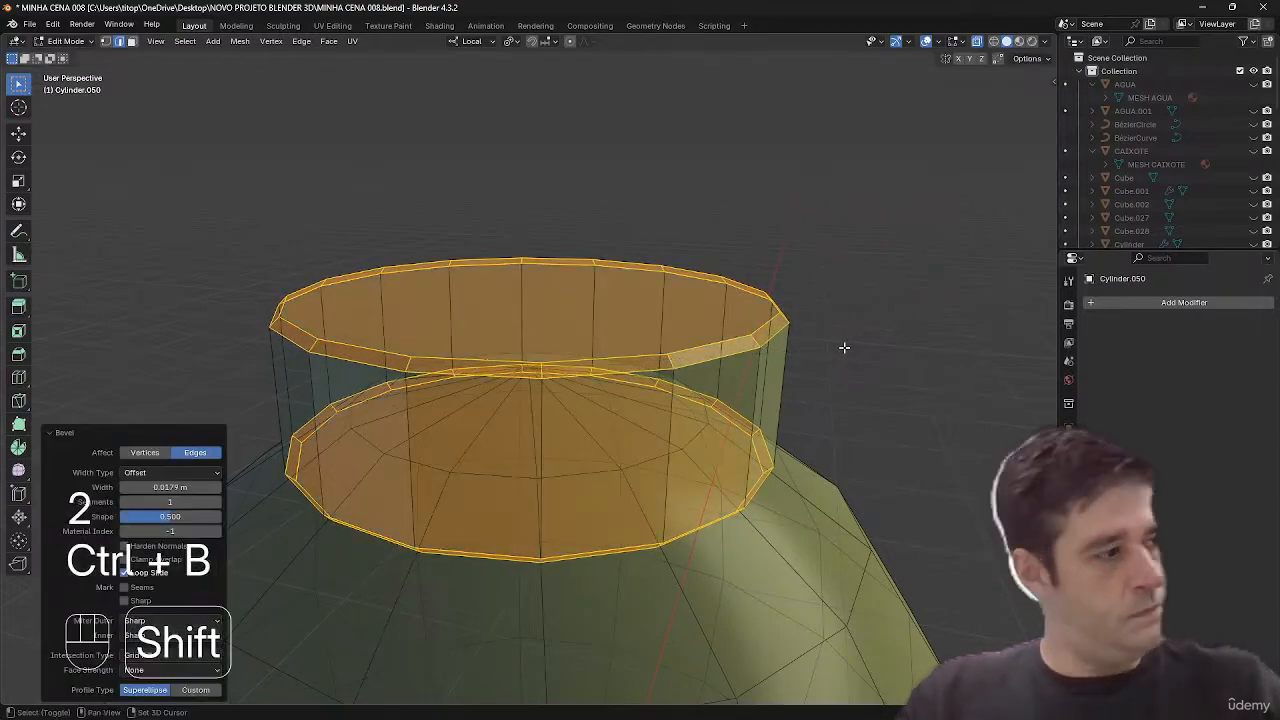
{"action": "left_click", "coordinate": [216, 502]}
- Shade the beveled cylinder smooth in Object Mode and check it with the overlays hidden
{"action": "key", "text": "Tab"}
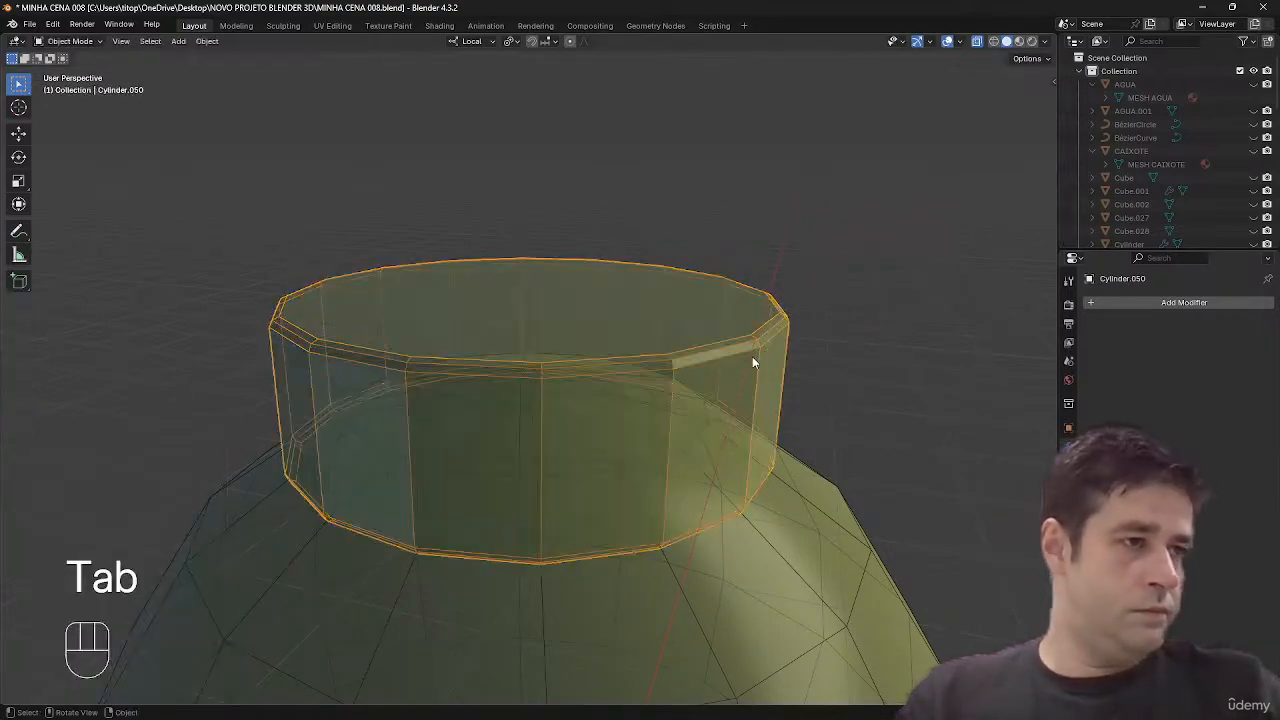
{"action": "right_click", "coordinate": [749, 362]}
{"action": "left_click", "coordinate": [750, 363]}
{"action": "key", "text": "shift+alt+z"}
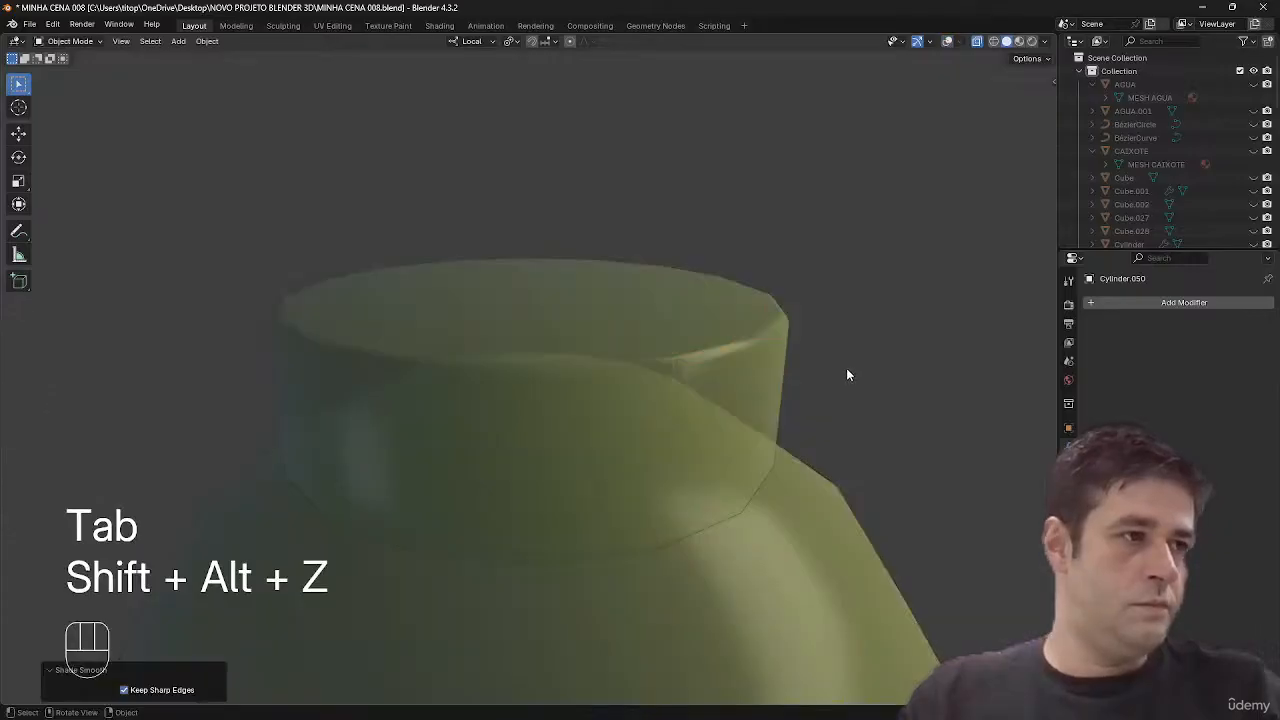
{"action": "key", "text": "shift+alt+z"}
{"action": "middle_click_drag", "start_coordinate": [846, 368], "coordinate": [808, 399], "text": "ctrl"}
- Scale the cylinder's top cap face to about 0.95 in Edit Mode
{"action": "key", "text": "Tab"}
{"action": "key", "text": "3"}
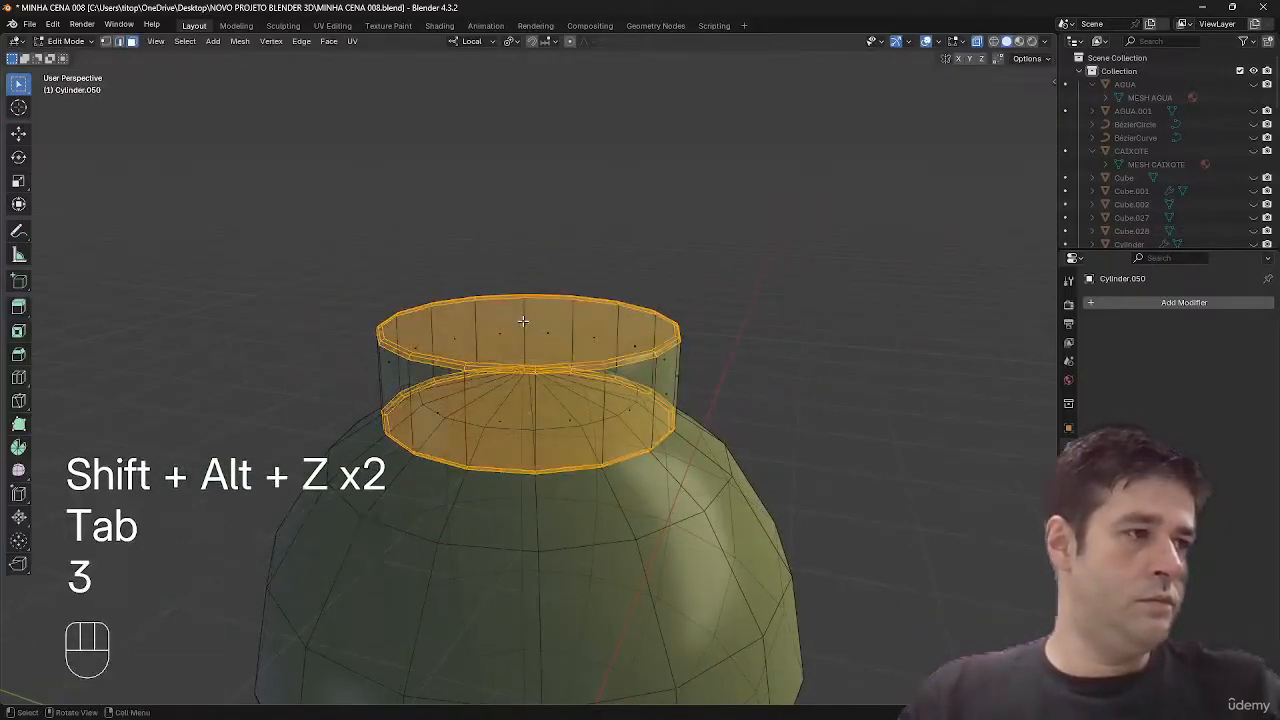
{"action": "key", "text": "s"}
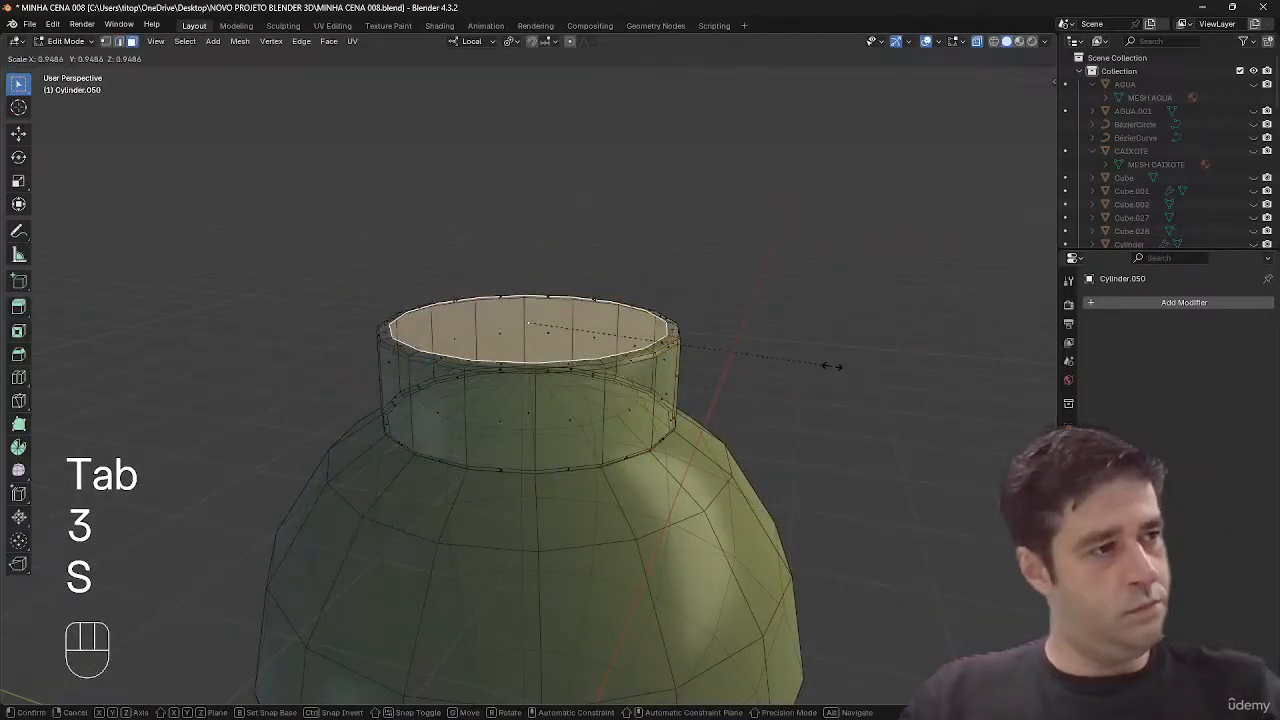
{"action": "left_click", "coordinate": [829, 364]}
- Edge-slide the outer edge loop of the cylinder's top rim slightly inward and return to Object Mode
{"action": "key", "text": "2"}
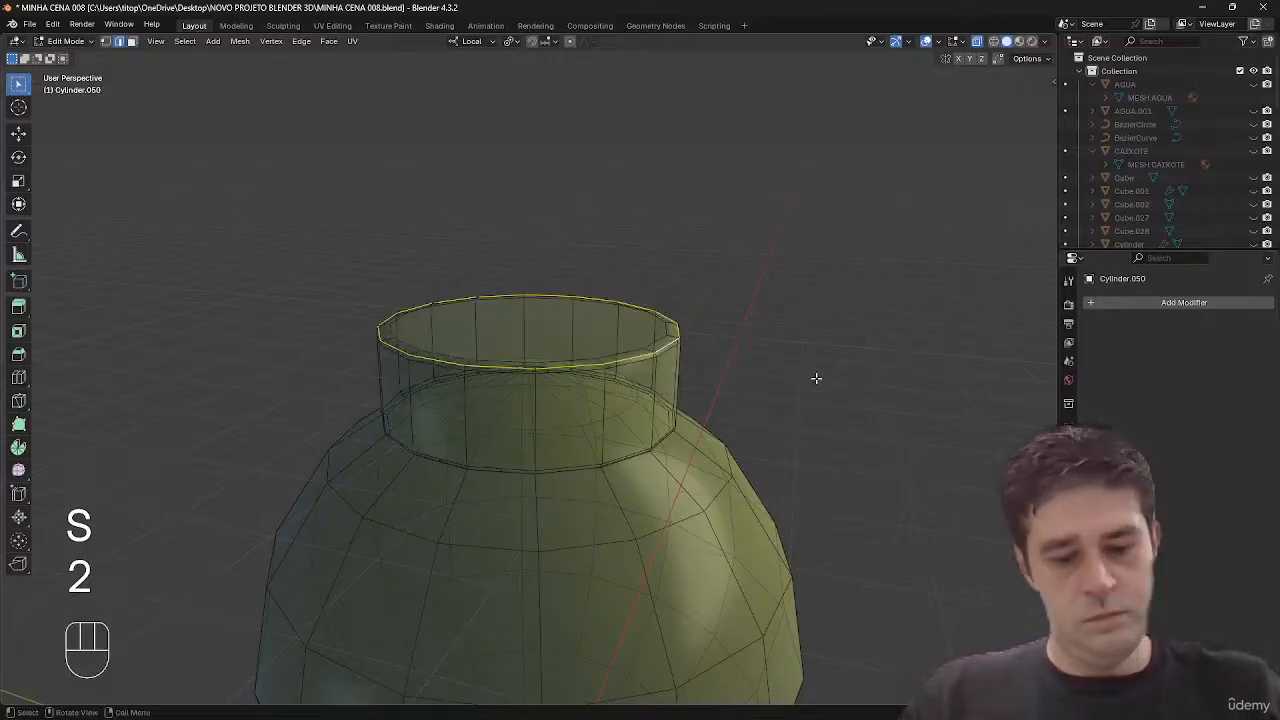
{"action": "key", "text": "s"}
{"action": "key", "text": "s"}
{"action": "key", "text": "Escape"}
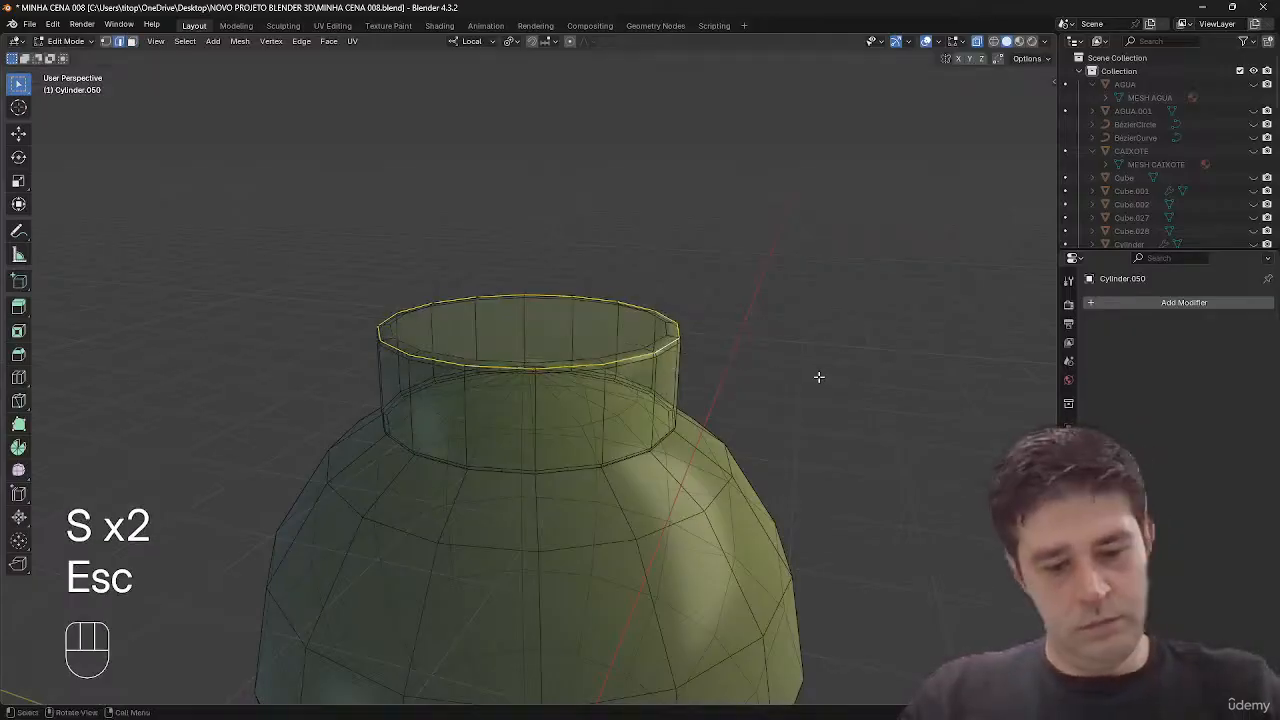
{"action": "key", "text": "g"}
{"action": "key", "text": "g"}
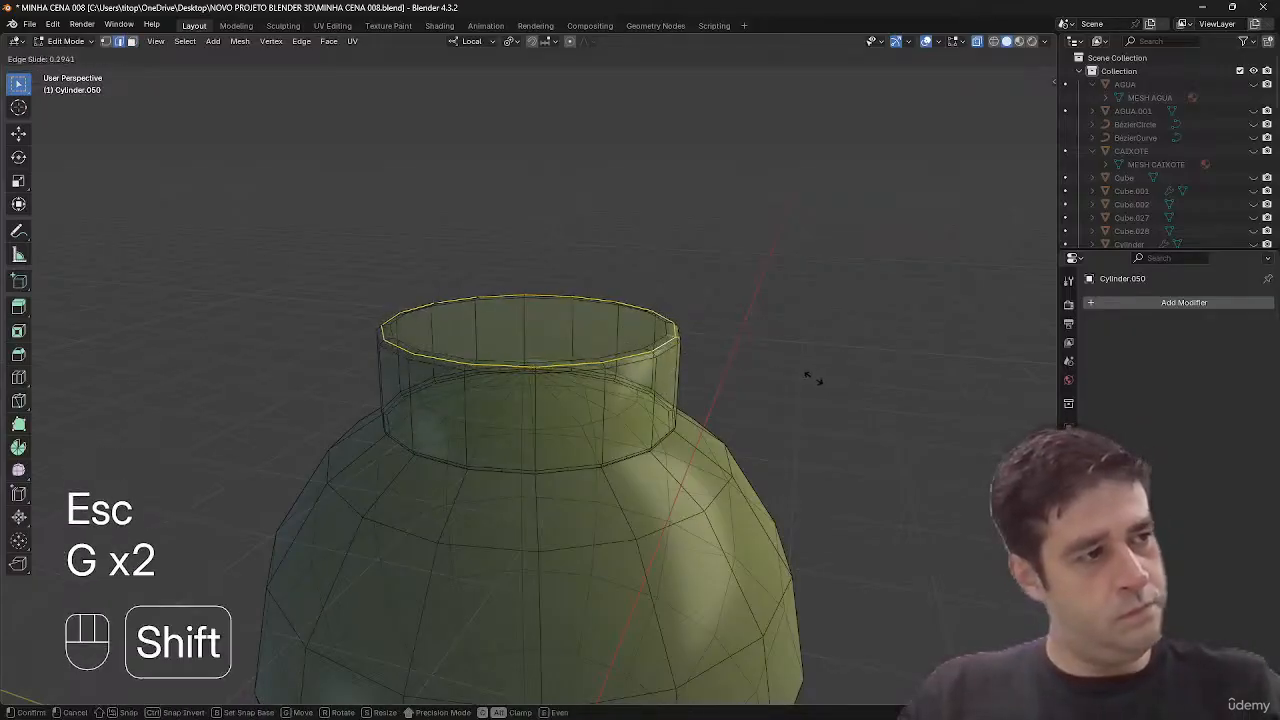
{"action": "left_click", "coordinate": [694, 371]}
{"action": "key", "text": "Tab"}
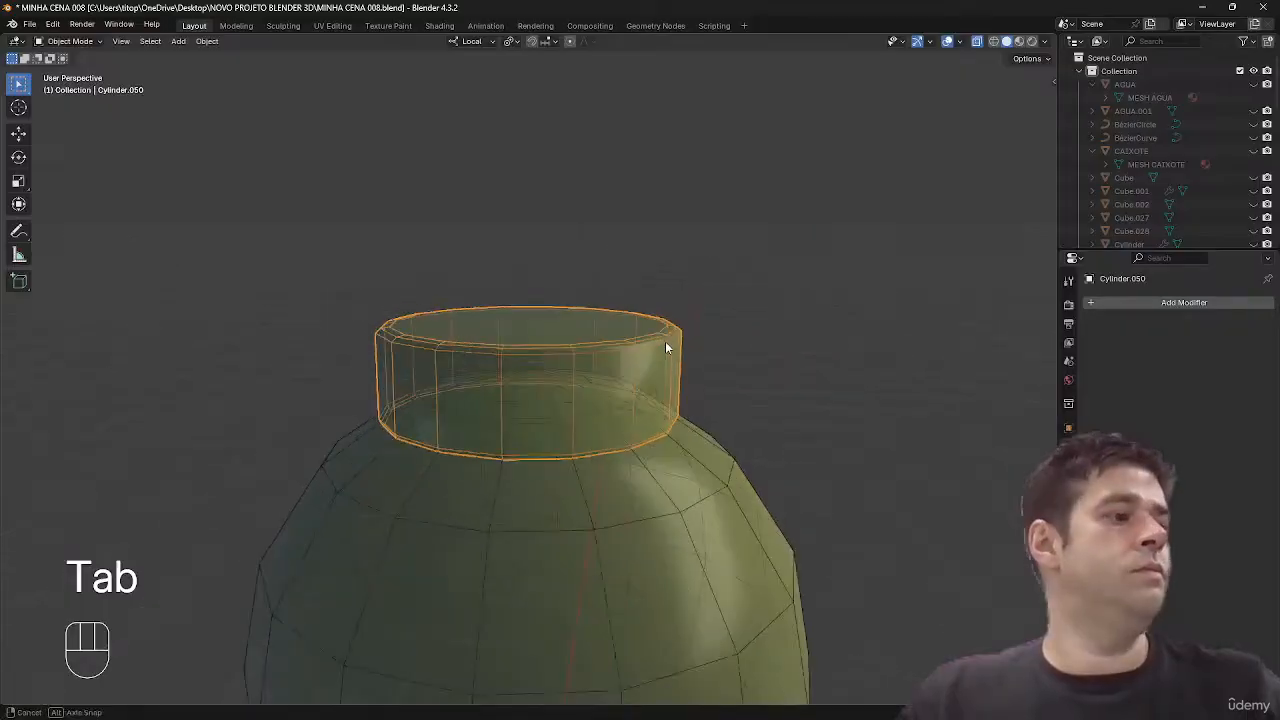
- Add a Bézier curve while viewing the prop from the left side
{"action": "middle_click_drag", "start_coordinate": [665, 342], "coordinate": [664, 342], "text": "alt"}
{"action": "key", "text": "shift+a"}
{"action": "mouse_move", "coordinate": [662, 342]}
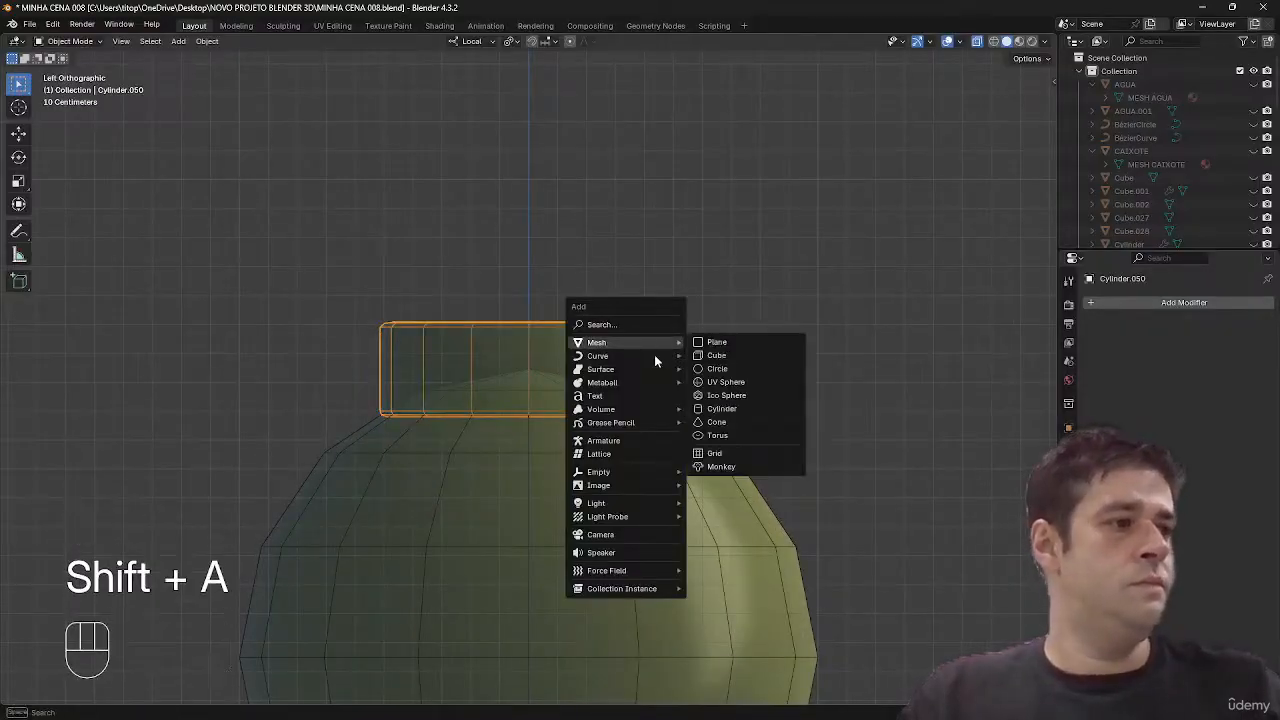
{"action": "left_click", "coordinate": [716, 356]}
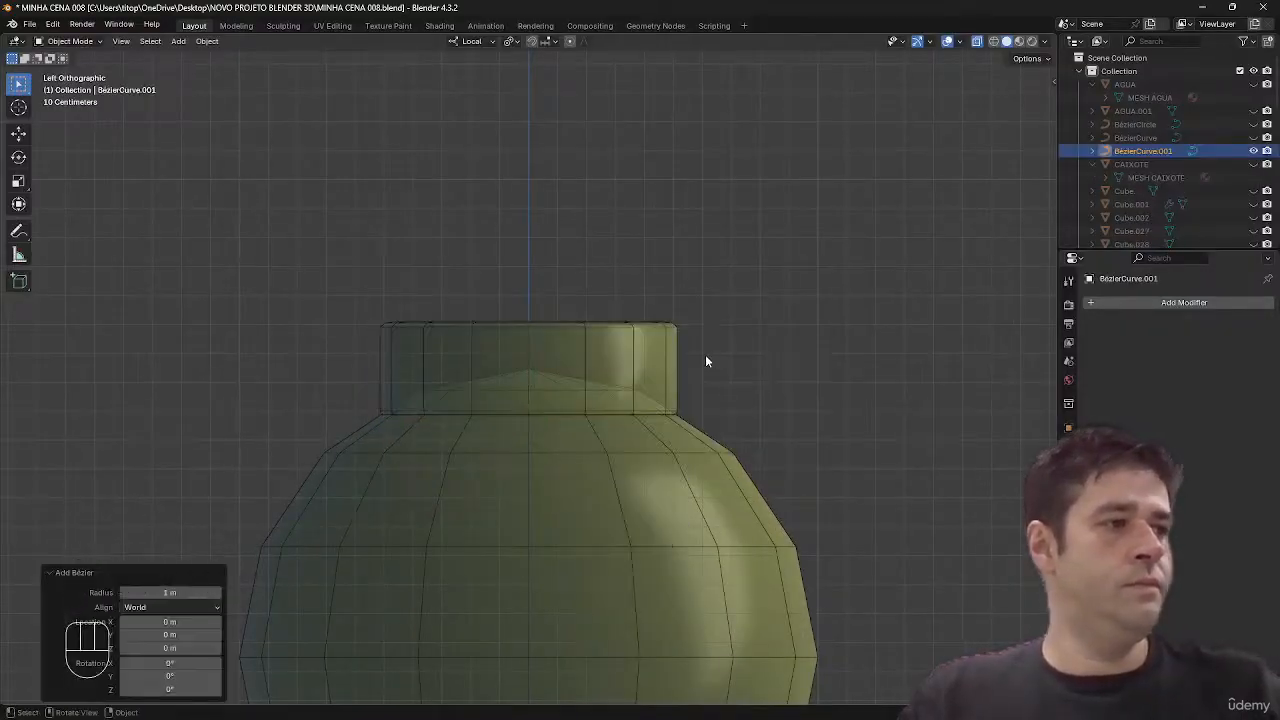
{"action": "middle_click_drag", "start_coordinate": [709, 388], "coordinate": [670, 550], "text": "ctrl"}
- Raise the Bézier curve 2 m and a further 0.56 m or so along Z, to just above the neck
{"action": "key", "text": "g"}
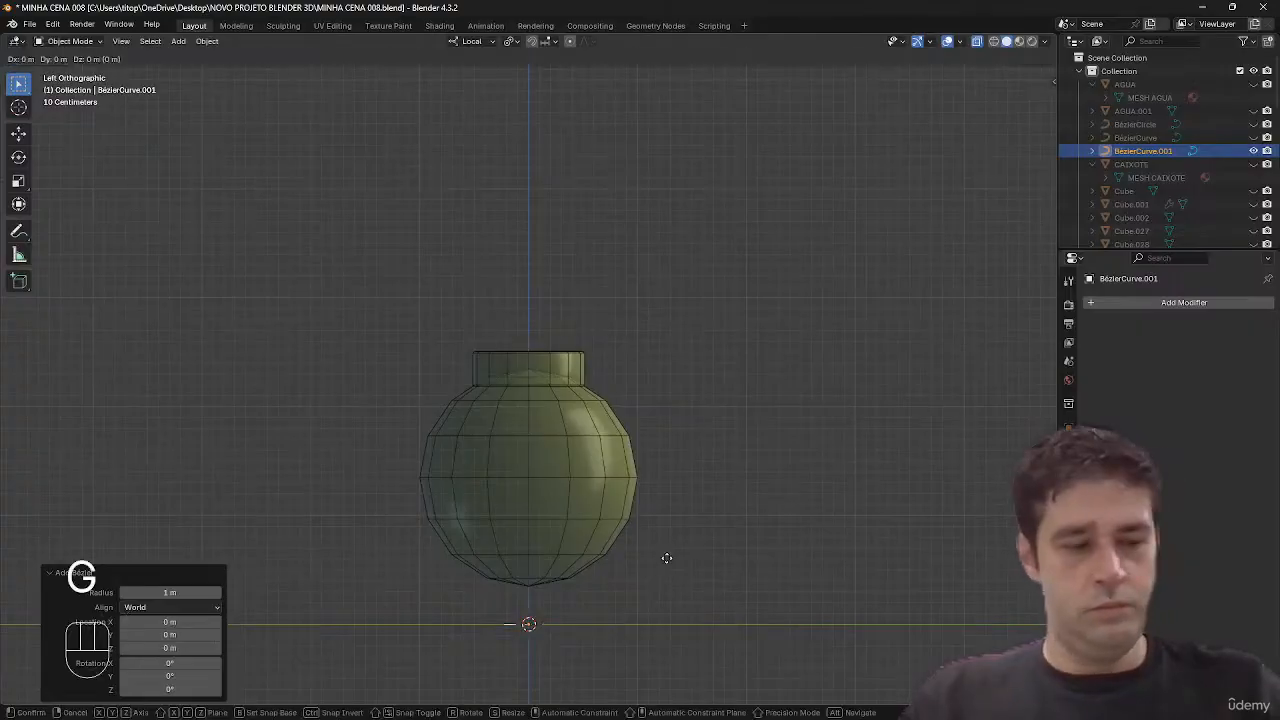
{"action": "key", "text": "z"}
{"action": "key", "text": "2"}
{"action": "left_click", "coordinate": [668, 559]}
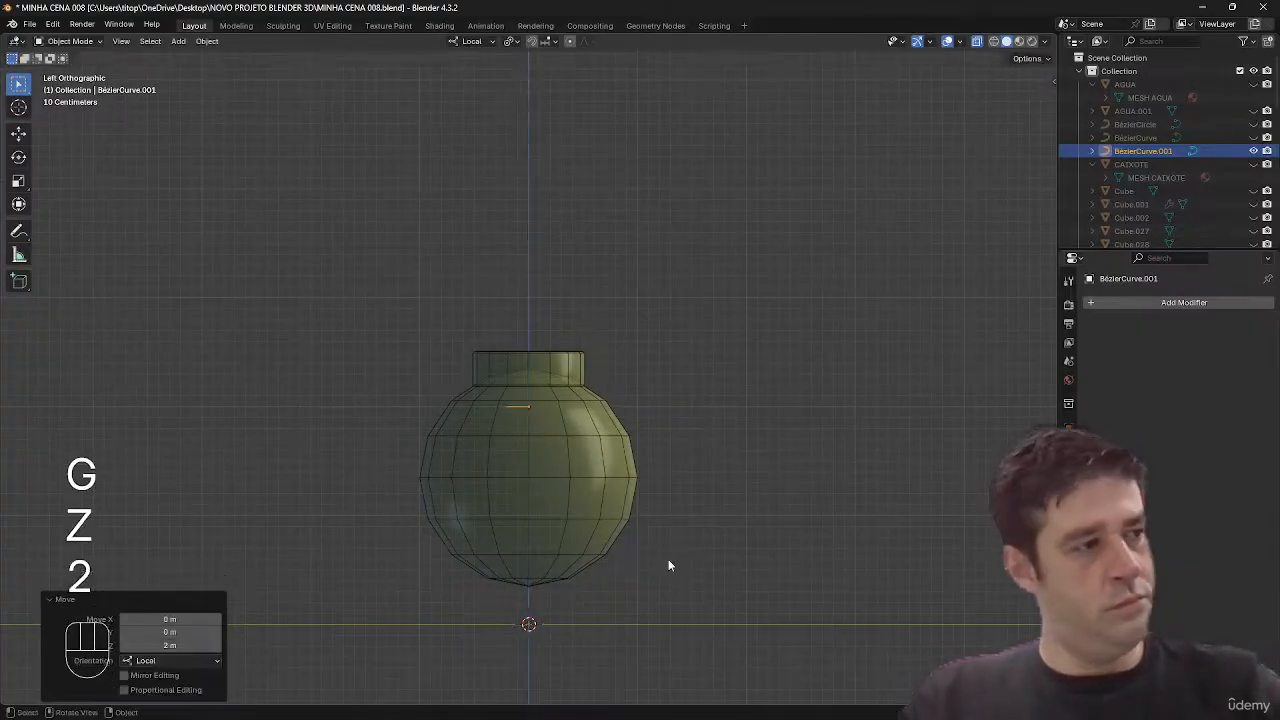
{"action": "key", "text": "g"}
{"action": "key", "text": "z"}
{"action": "left_click", "coordinate": [677, 498]}
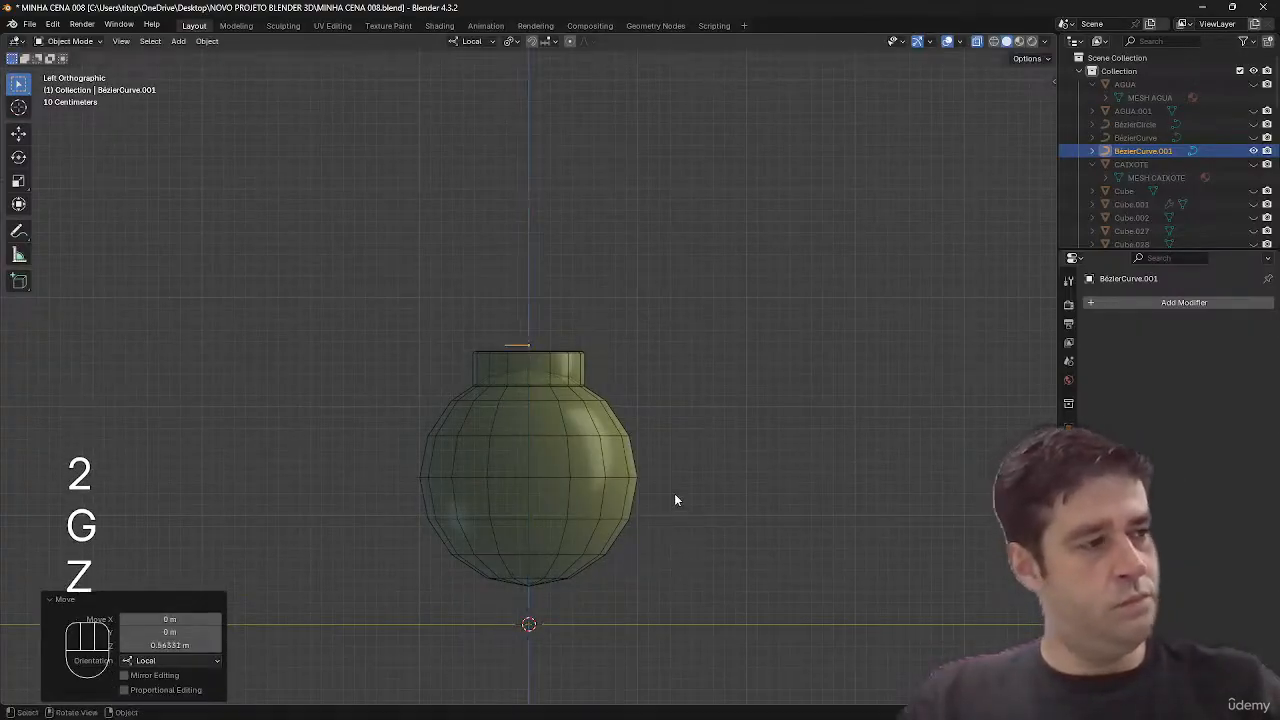
- Rotate the Bézier curve 90° about its local X axis and 90° about its local Y axis
{"action": "key", "text": "r"}
{"action": "key", "text": "x"}
{"action": "key", "text": "9"}
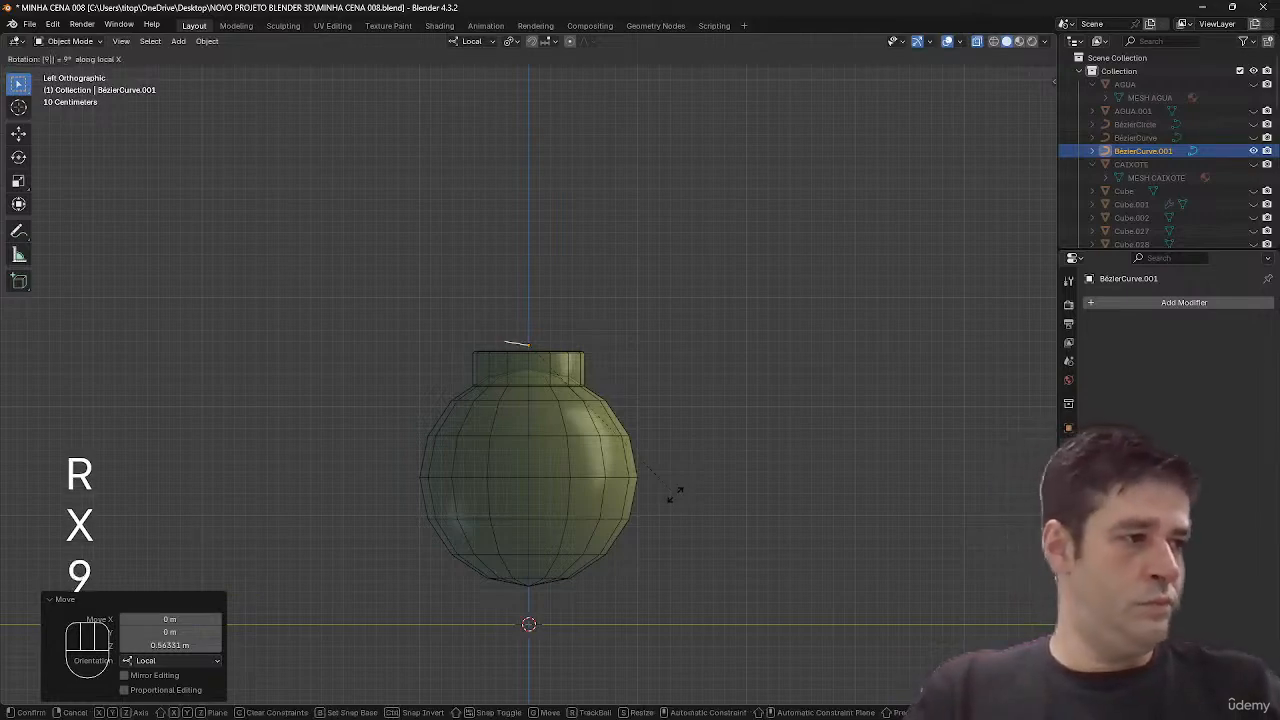
{"action": "key", "text": "0"}
{"action": "key", "text": "Return"}
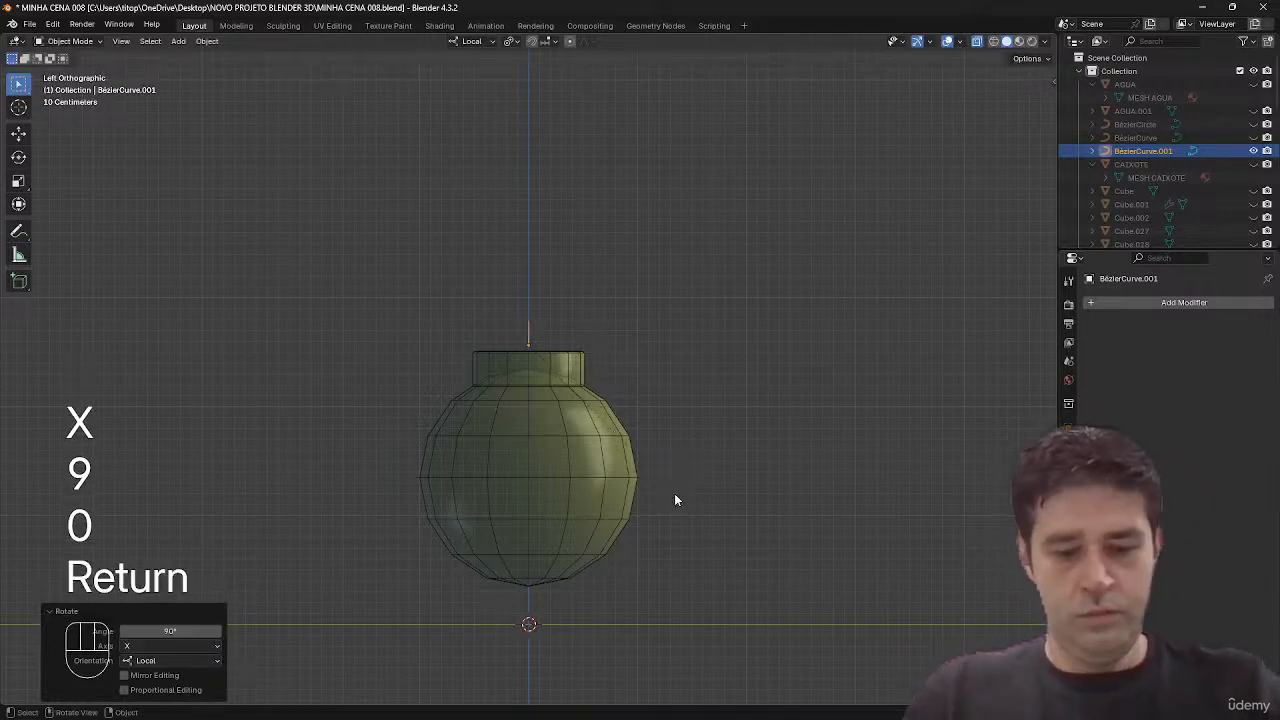
{"action": "key", "text": "r"}
{"action": "key", "text": "y"}
{"action": "key", "text": "9"}
{"action": "key", "text": "0"}
{"action": "key", "text": "Return"}
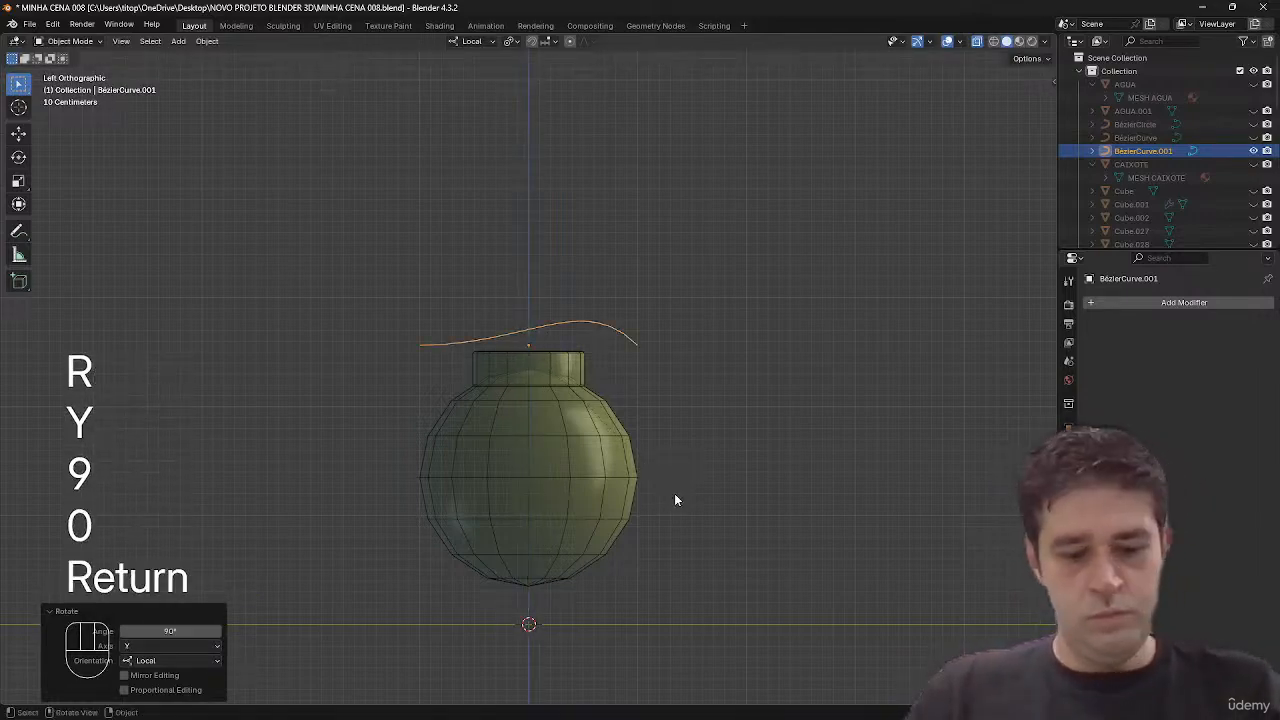
{"action": "key", "text": "r"}
{"action": "key", "text": "x"}
{"action": "key", "text": "9"}
{"action": "key", "text": "0"}
{"action": "key", "text": "Escape"}
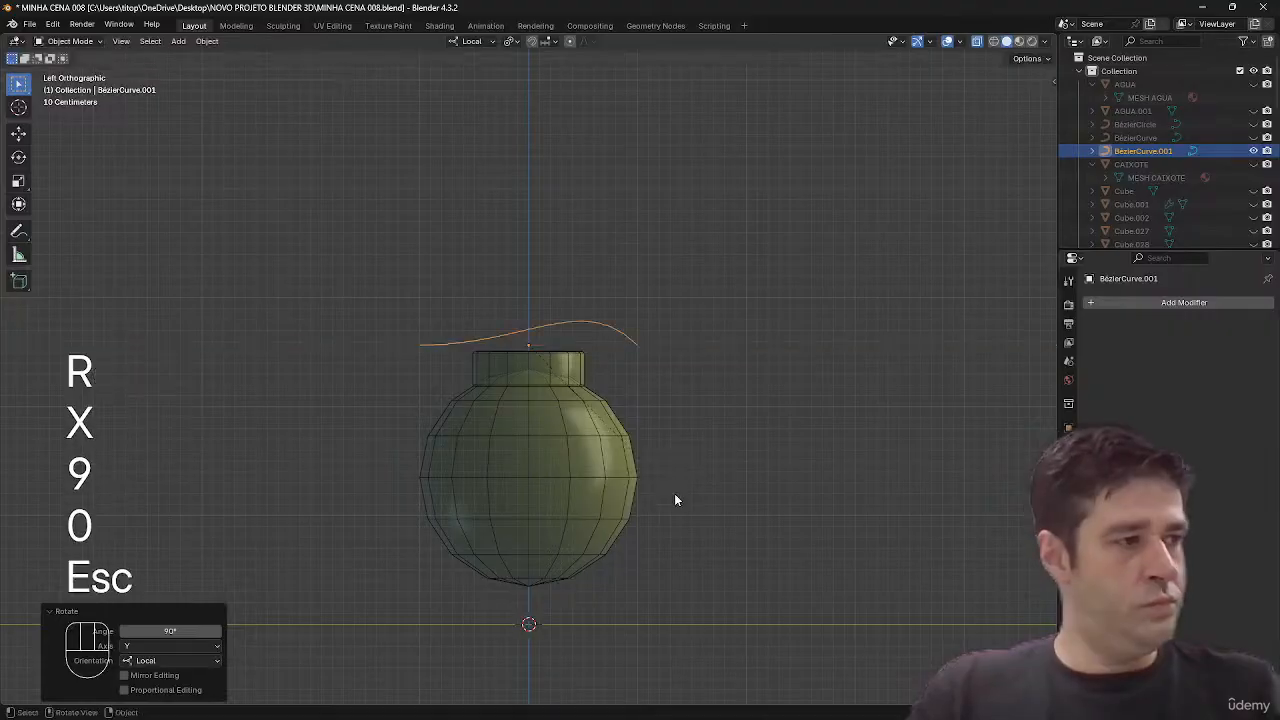
- Stand the Bézier curve upright by rotating it 90° about its local Z axis, and apply the rotation
{"action": "key", "text": "r"}
{"action": "key", "text": "z"}
{"action": "key", "text": "9"}
{"action": "key", "text": "0"}
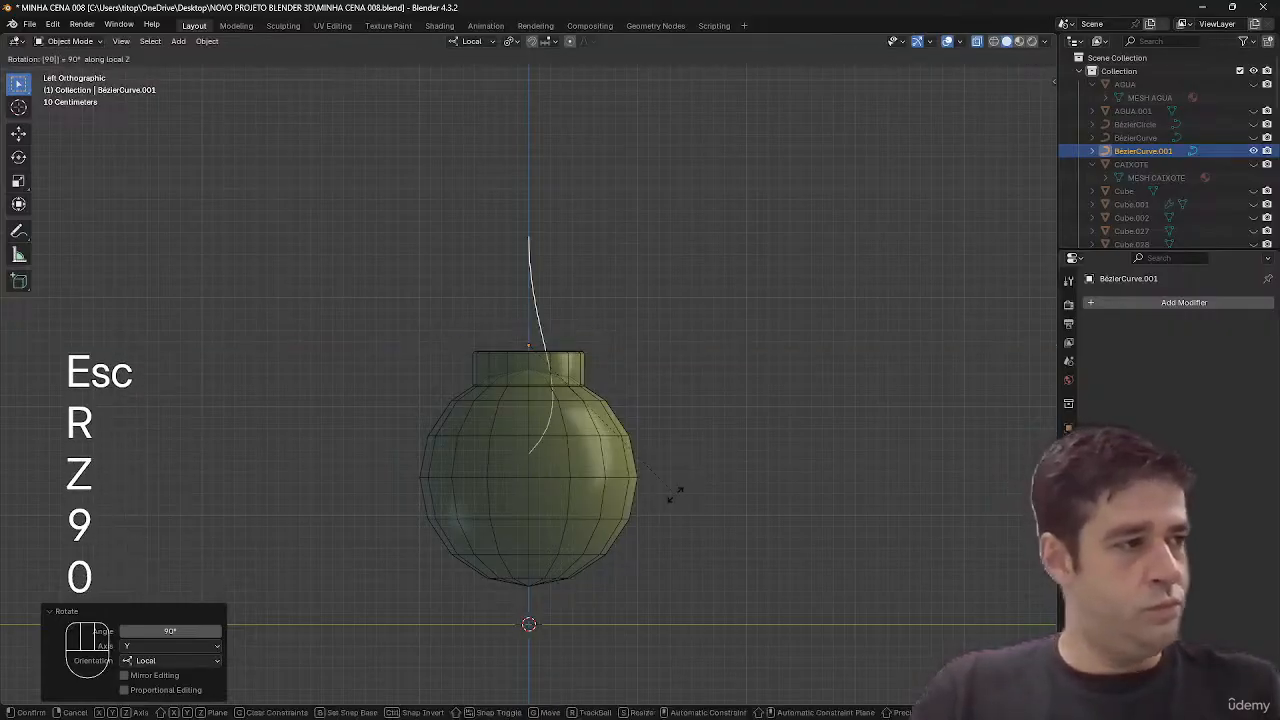
{"action": "key", "text": "Return"}
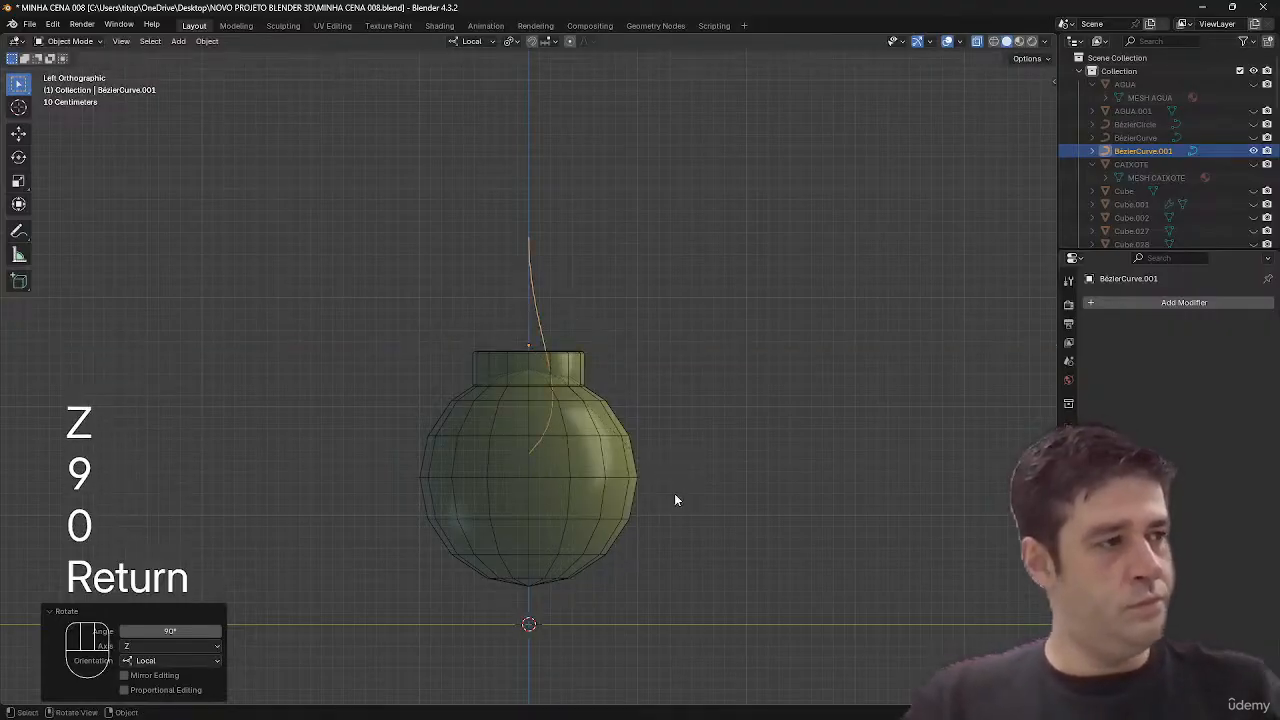
{"action": "key", "text": "ctrl+a"}
{"action": "left_click", "coordinate": [596, 352]}
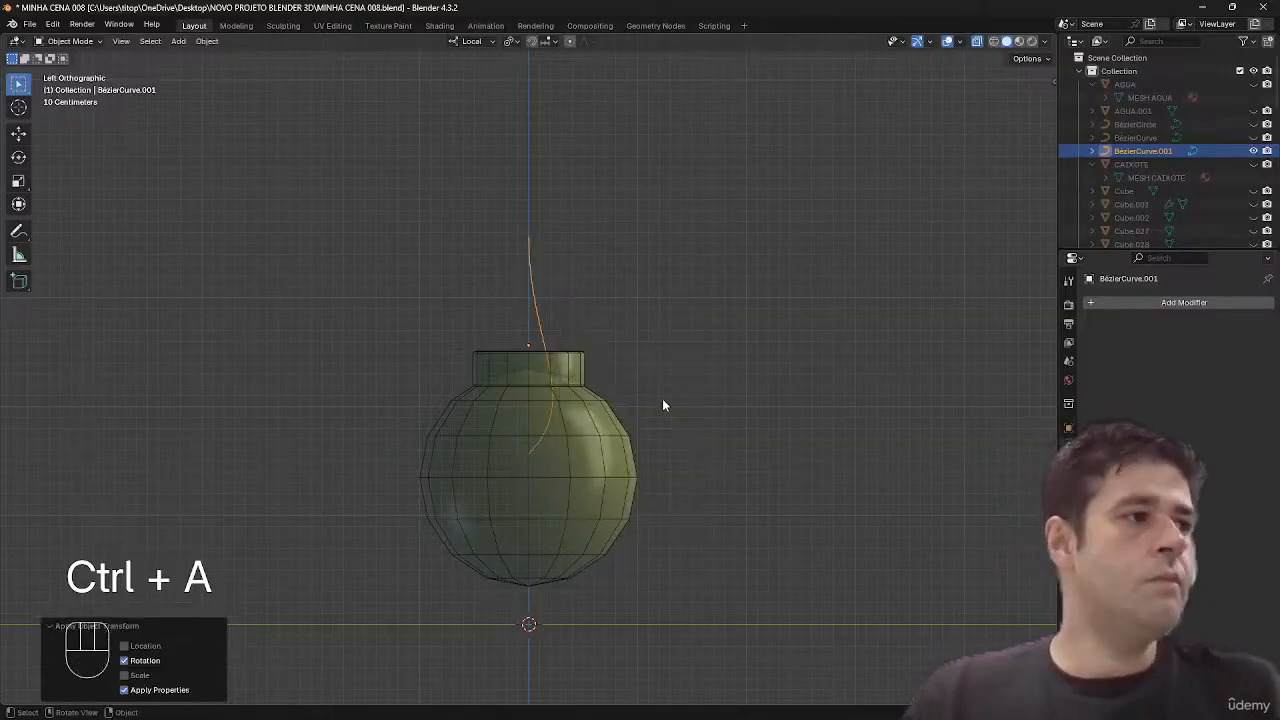
- Raise all of the curve's control points about 0.92 m in Edit Mode and thicken the curve into a tube with bevel depth
{"action": "key", "text": "Tab"}
{"action": "key", "text": "a"}
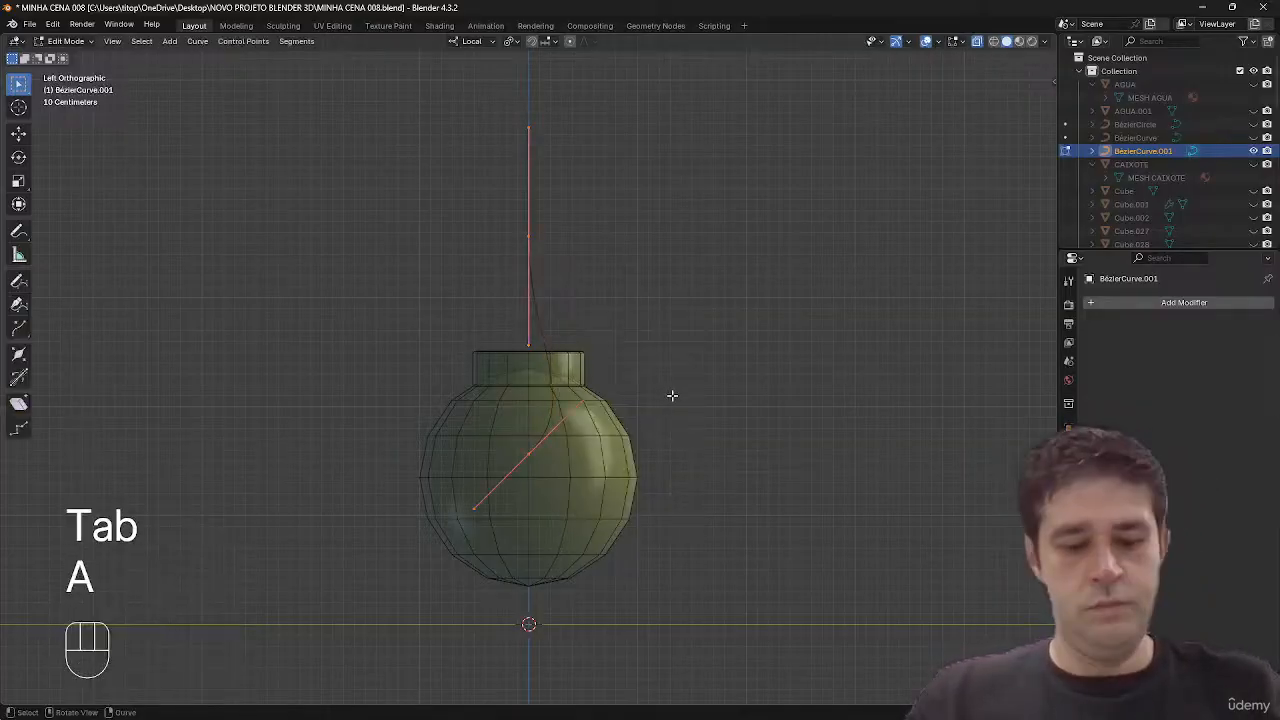
{"action": "key", "text": "g"}
{"action": "left_click", "coordinate": [667, 296]}
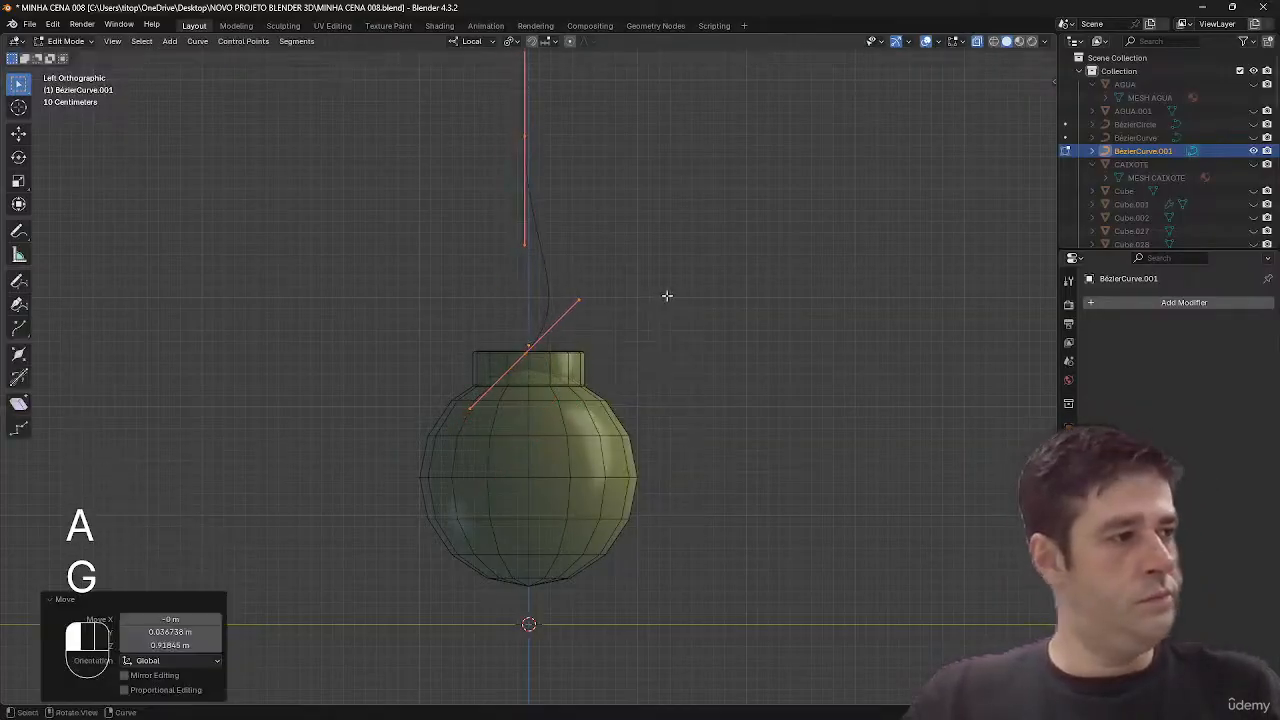
{"action": "left_click", "coordinate": [1068, 503]}
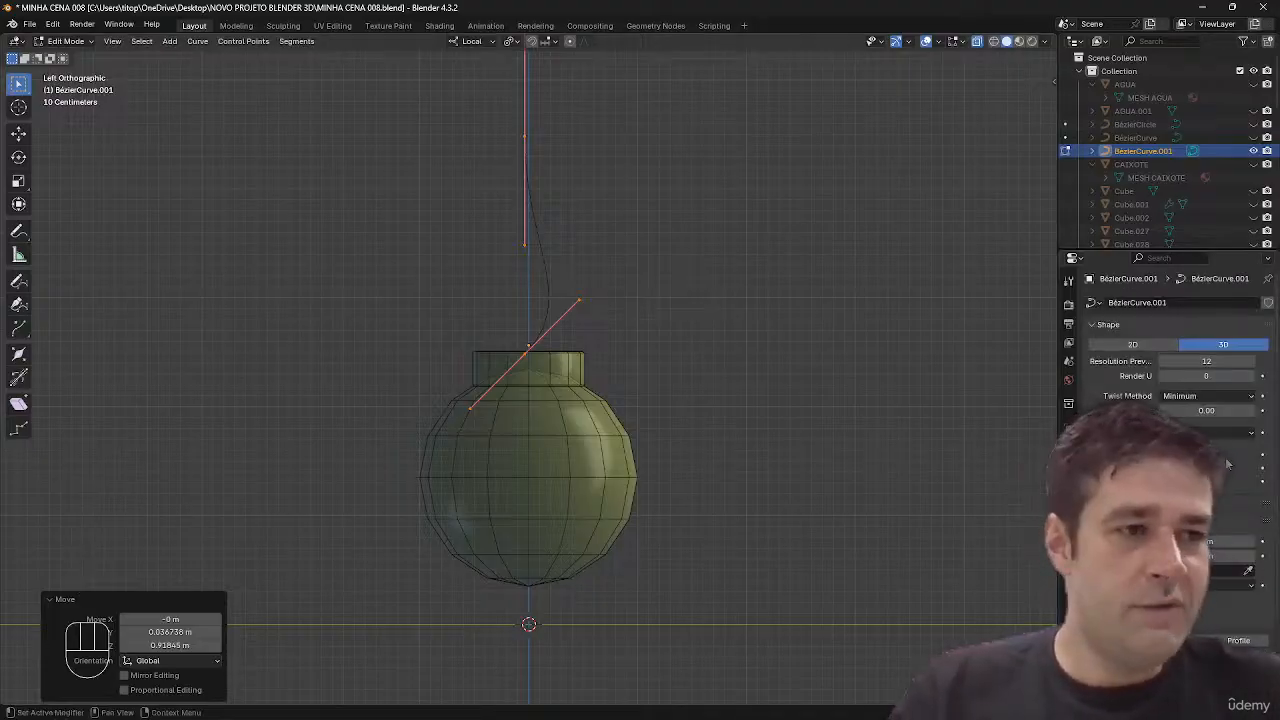
{"action": "left_click_drag", "start_coordinate": [1206, 660], "coordinate": [1235, 660], "text": "shift"}
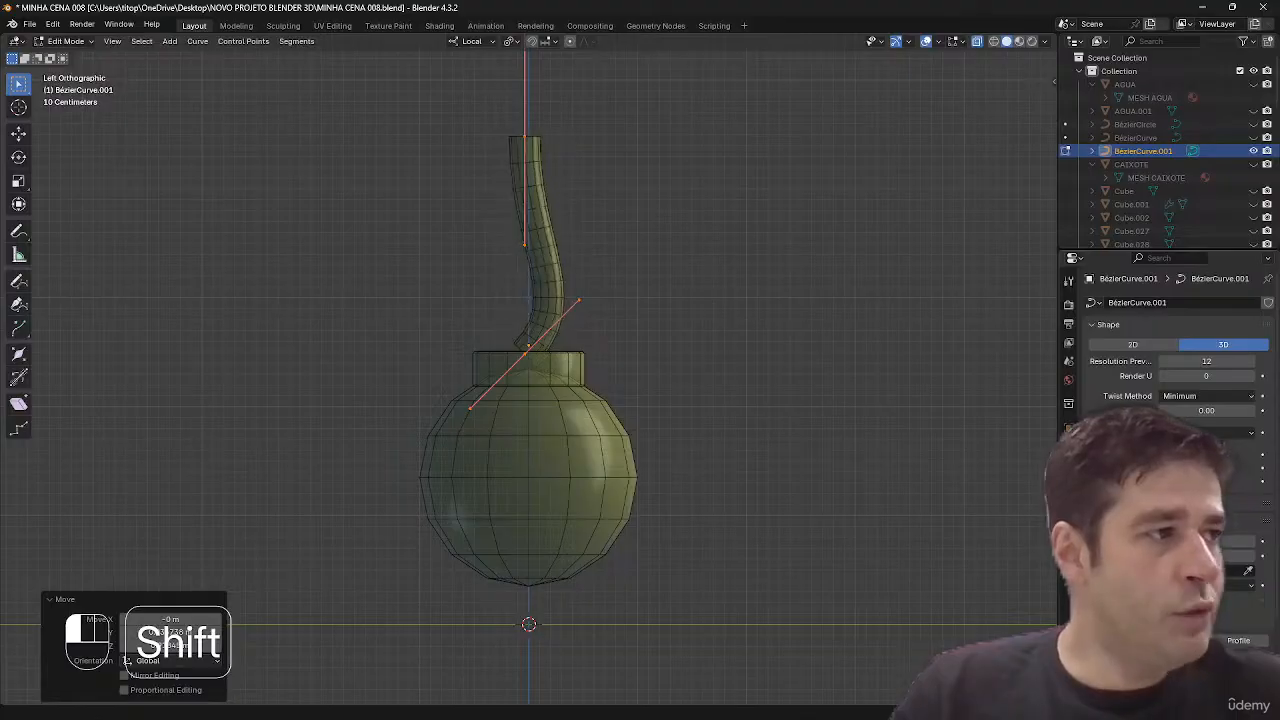
- Move the curve's top control point about 0.55 m along Y and -0.66 m along Z
{"action": "left_click_drag", "start_coordinate": [496, 150], "coordinate": [497, 151]}
{"action": "key", "text": "g"}
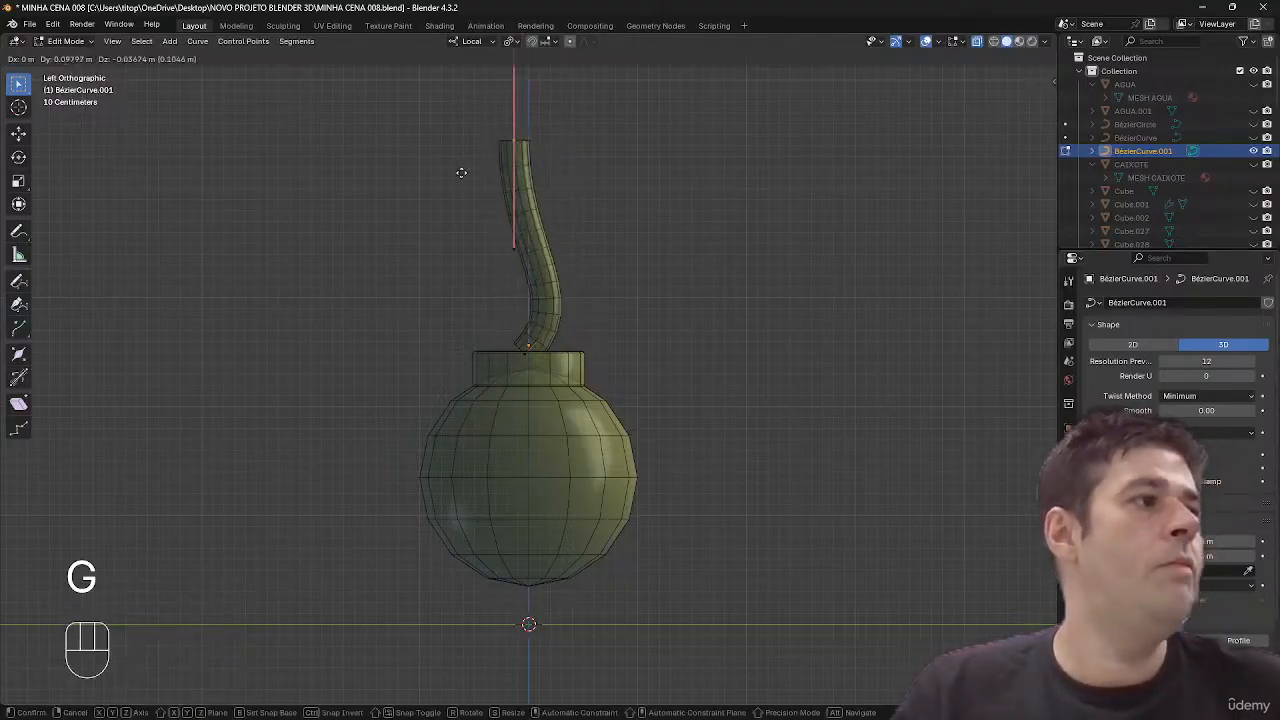
{"action": "left_click", "coordinate": [423, 265]}
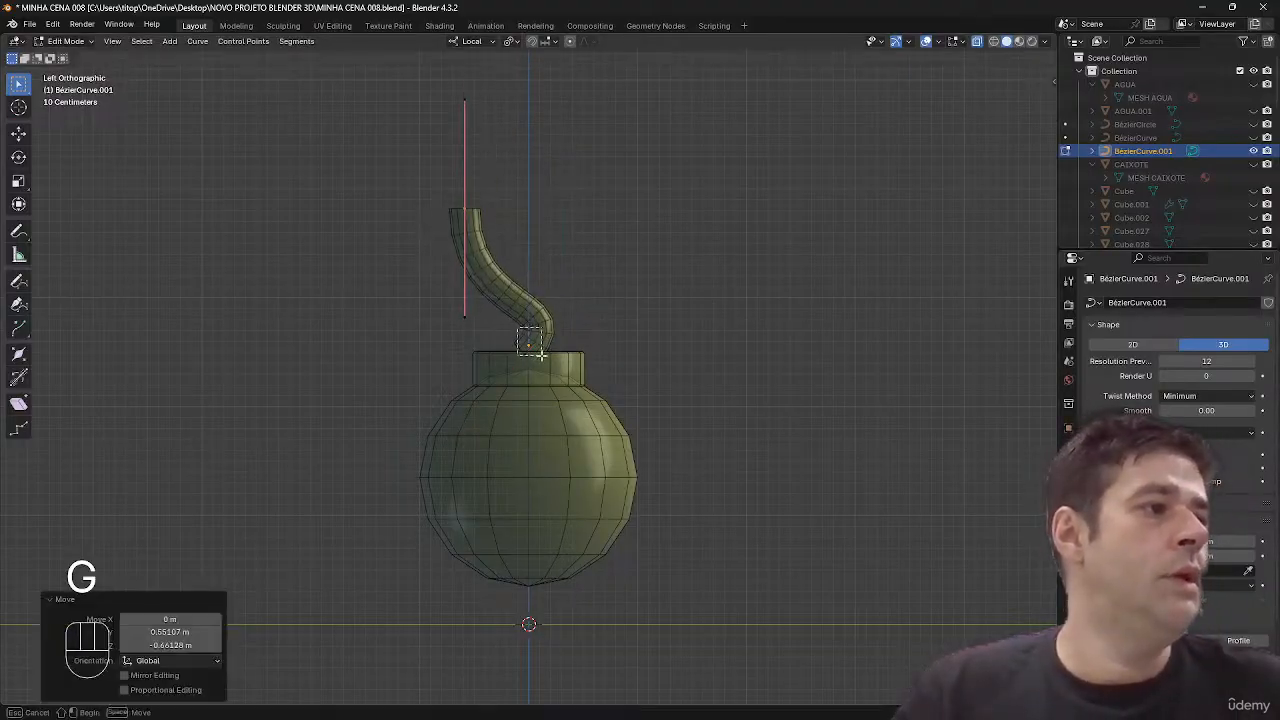
- Rotate the curve's base control point about -49.7° and lower it about 0.05 m into the neck
{"action": "left_click_drag", "start_coordinate": [540, 352], "coordinate": [545, 351]}
{"action": "key", "text": "e"}
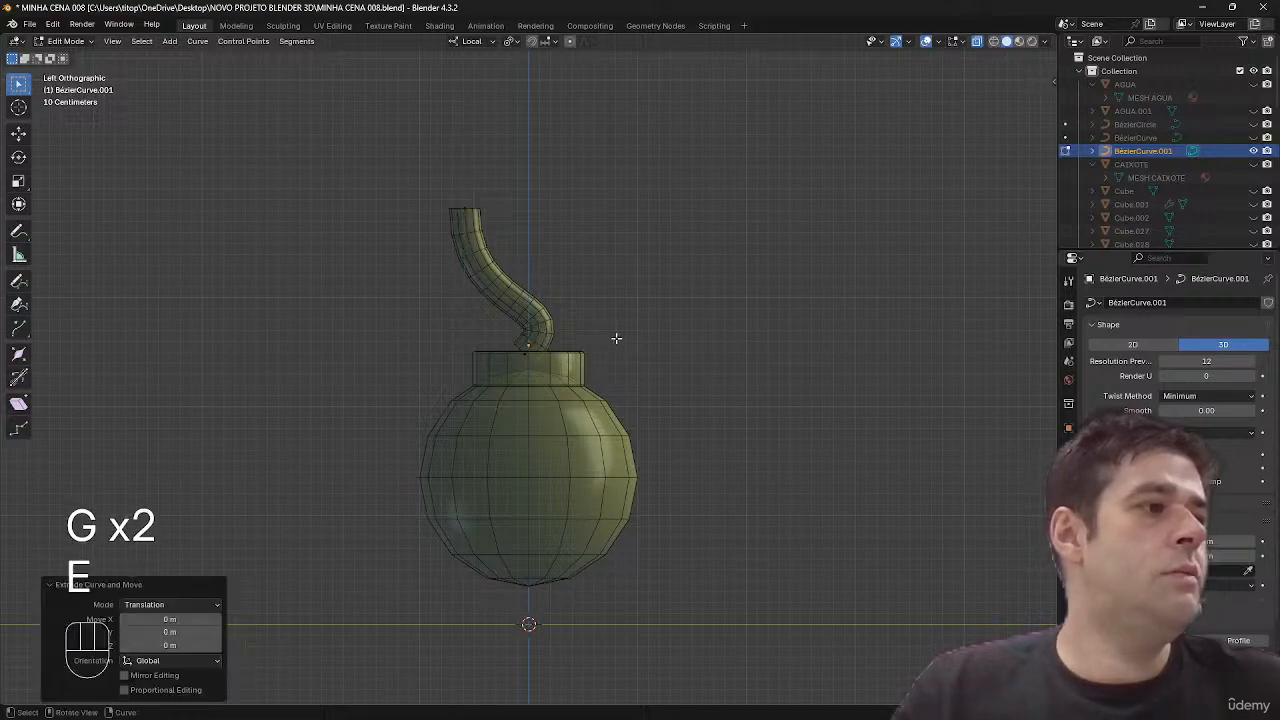
{"action": "key", "text": "Tab"}
{"action": "key", "text": "Tab"}
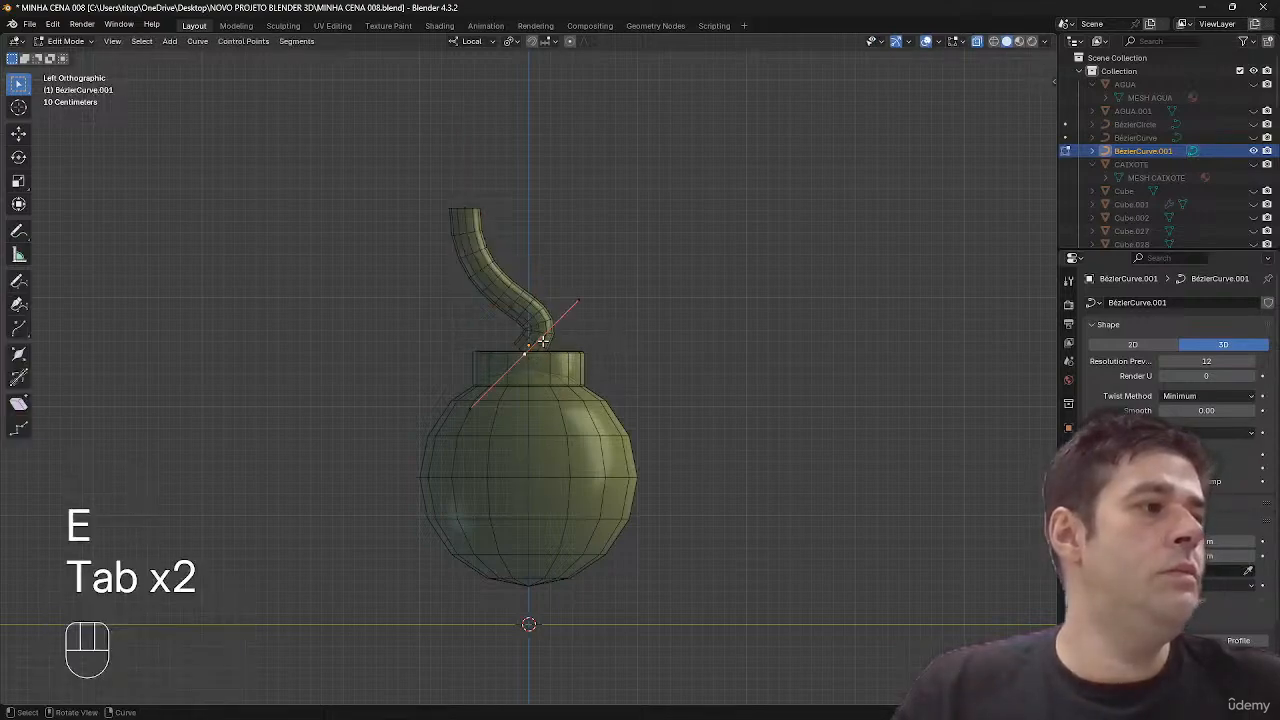
{"action": "key", "text": "r"}
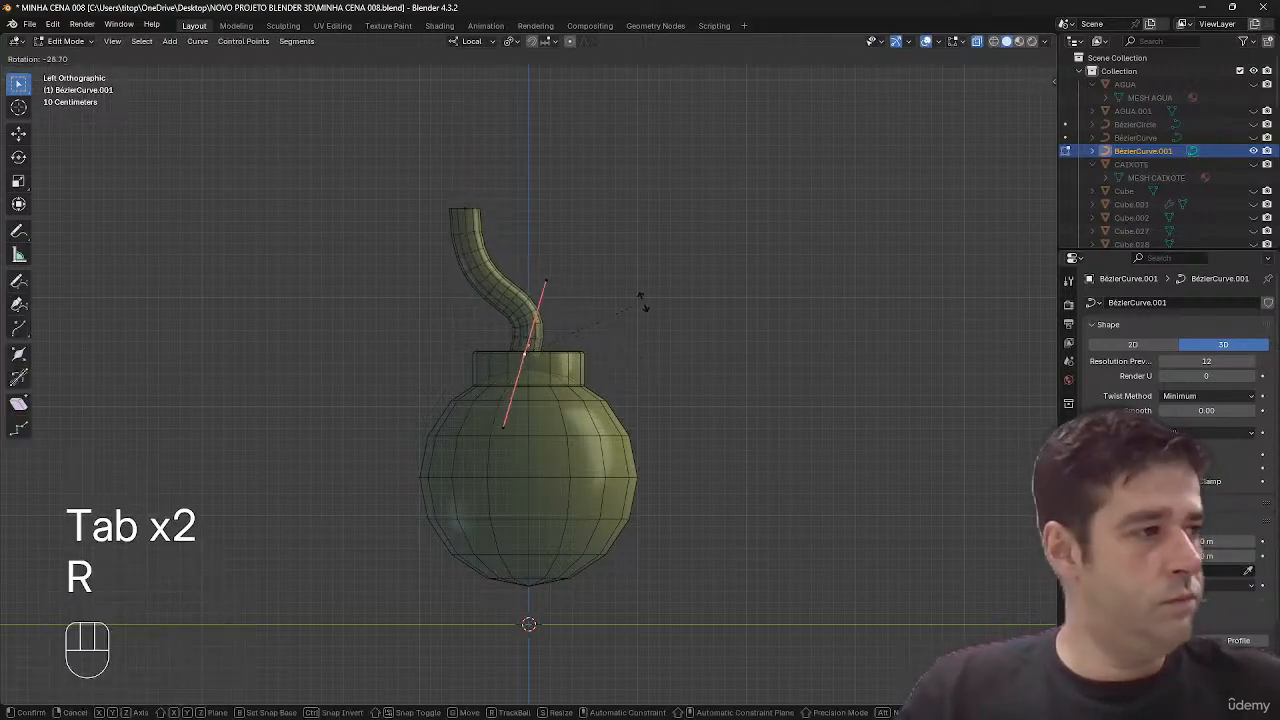
{"action": "left_click", "coordinate": [609, 270]}
{"action": "key", "text": "g"}
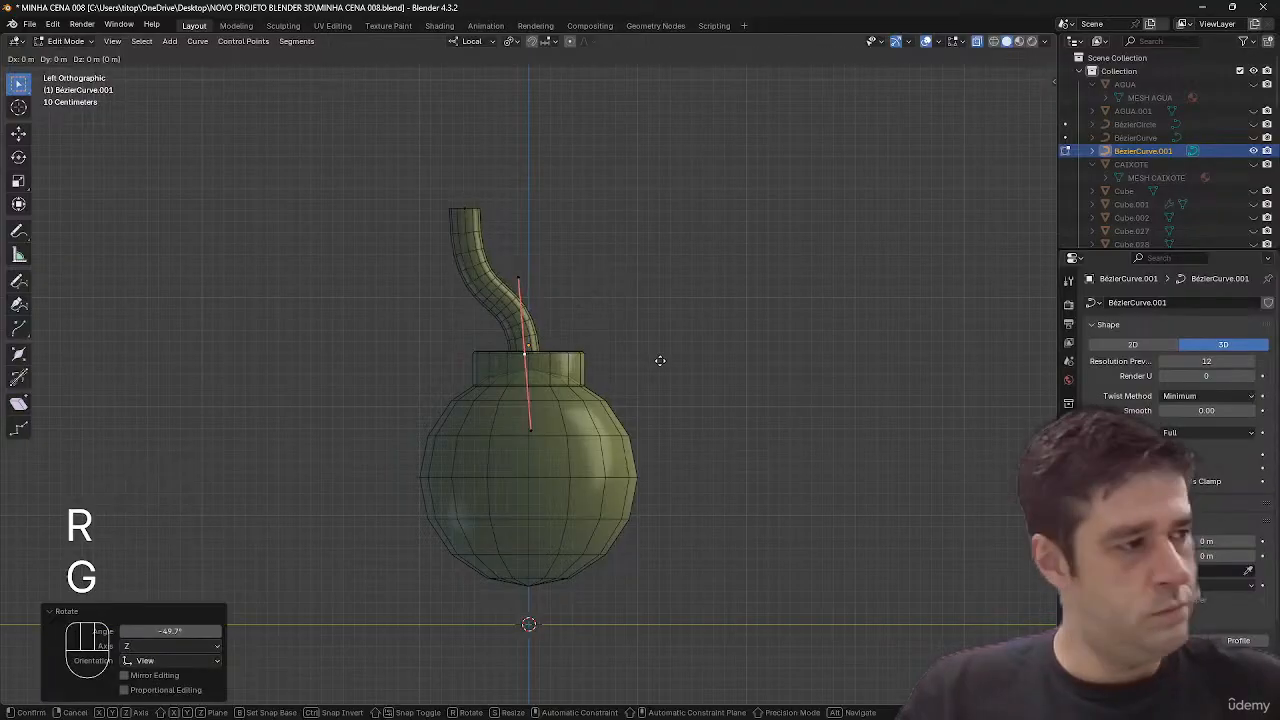
{"action": "left_click", "coordinate": [656, 361]}
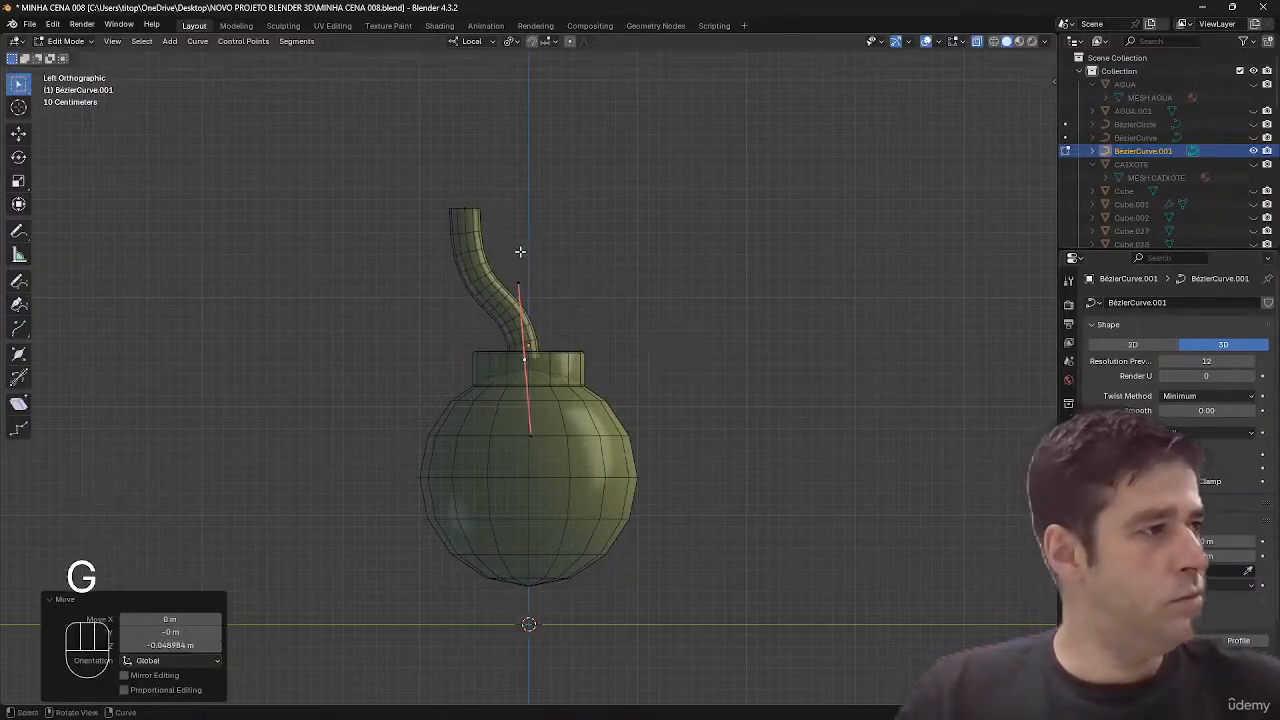
- Move the curve's top control point about -1.05 m along Y and -0.33 m along Z, and shift it about 0.45 m along X from the front
{"action": "key", "text": "a"}
{"action": "key", "text": "g"}
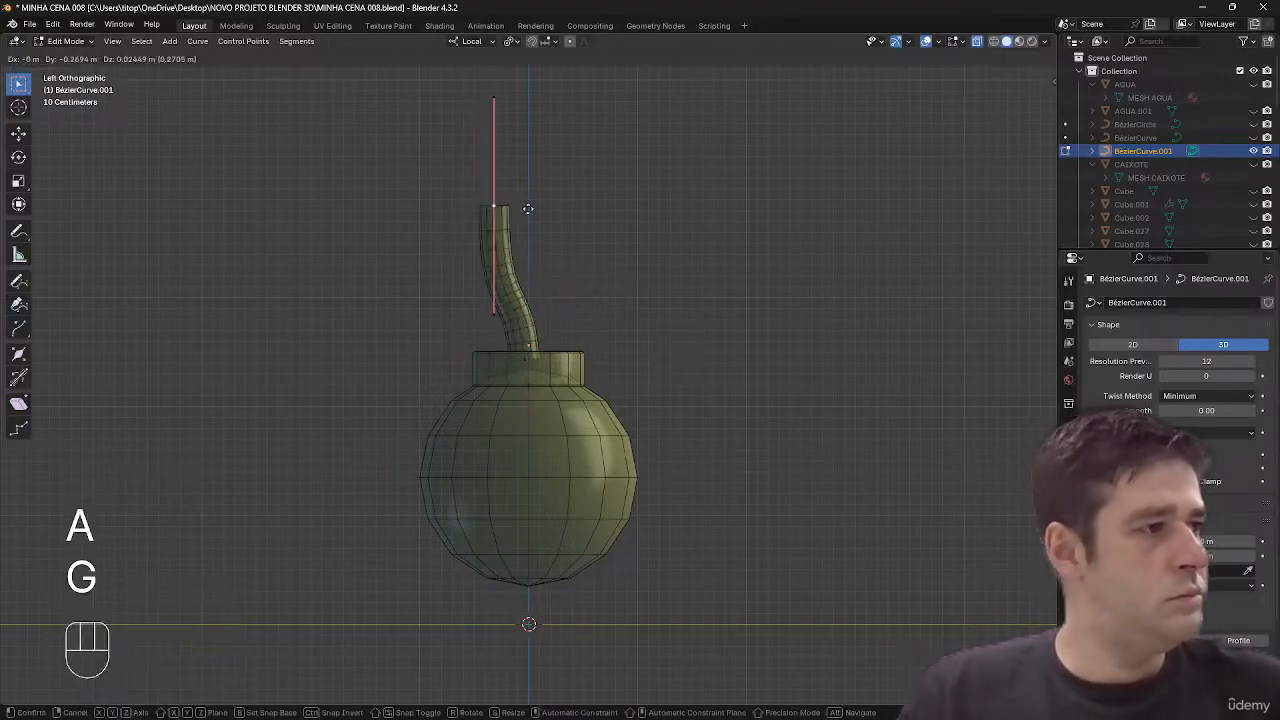
{"action": "left_click", "coordinate": [605, 236]}
{"action": "middle_click_drag", "start_coordinate": [605, 236], "coordinate": [600, 329]}
{"action": "key", "text": "g"}
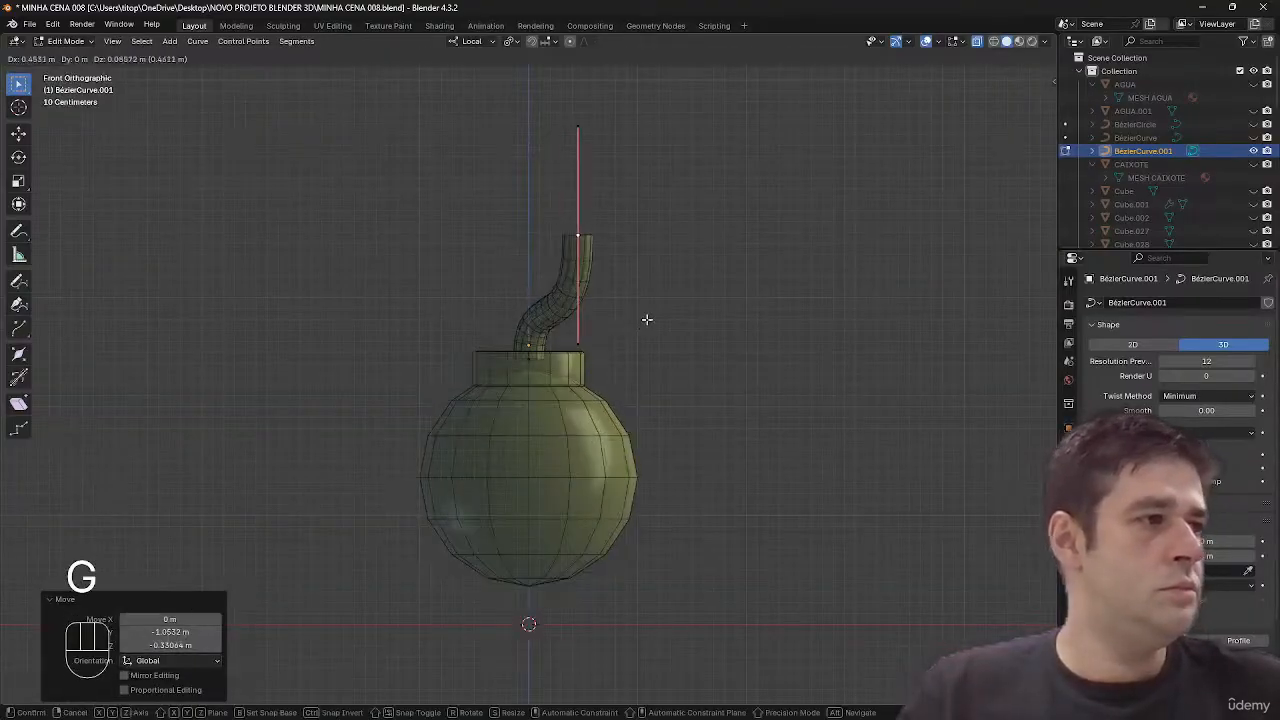
{"action": "left_click", "coordinate": [650, 320]}
{"action": "key", "text": "a"}
{"action": "key", "text": "s"}
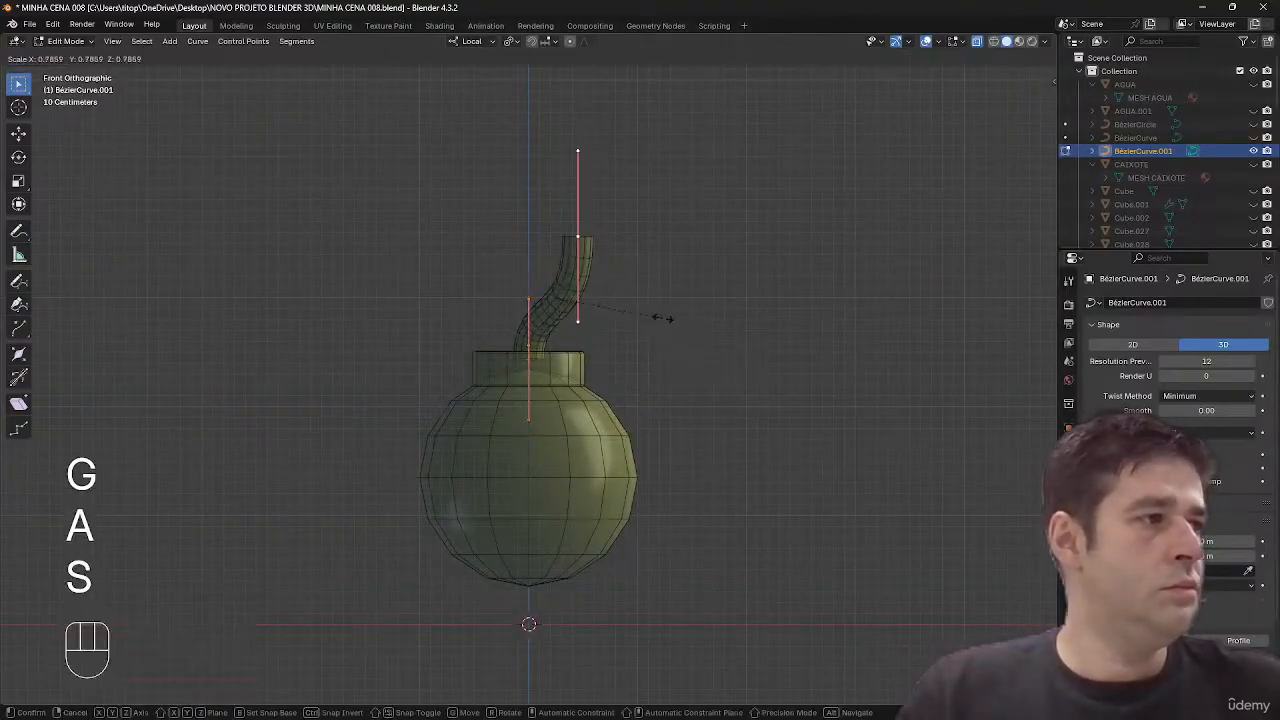
{"action": "key", "text": "Escape"}
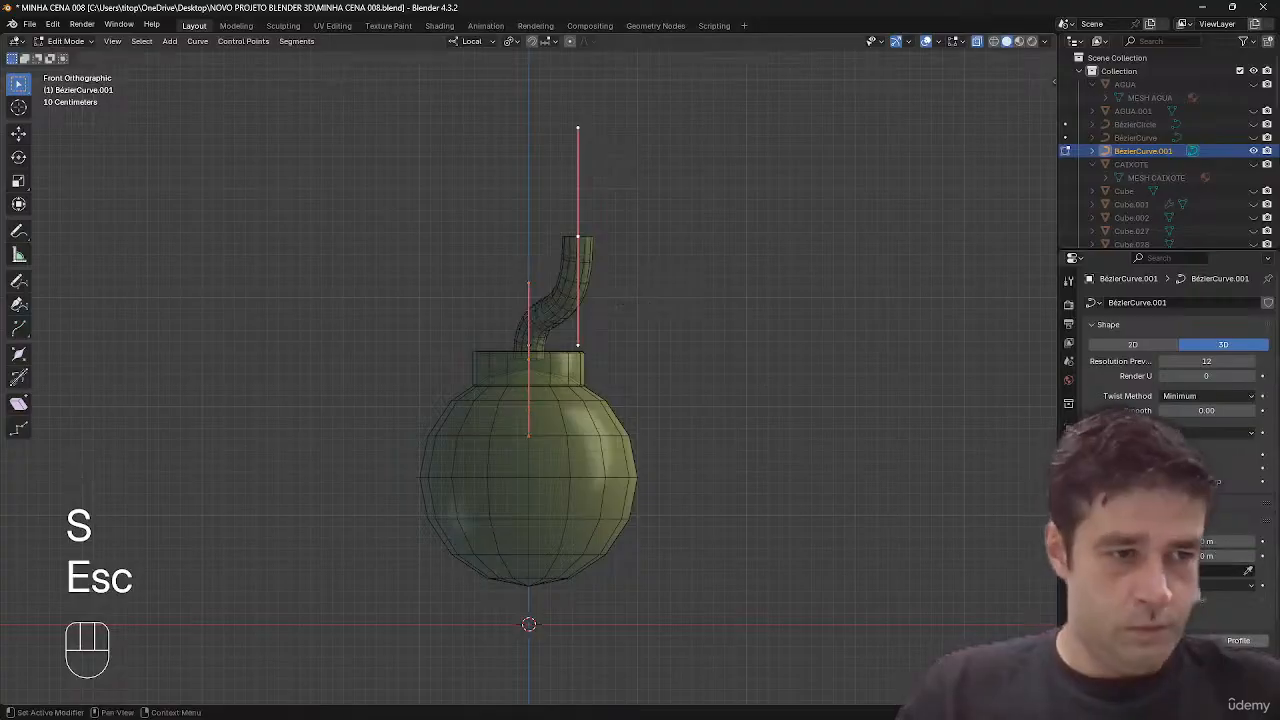
- Reduce the curve's bevel depth to thin the fuse, and scale all of its control points to about 0.97
{"action": "key", "text": "shift"}
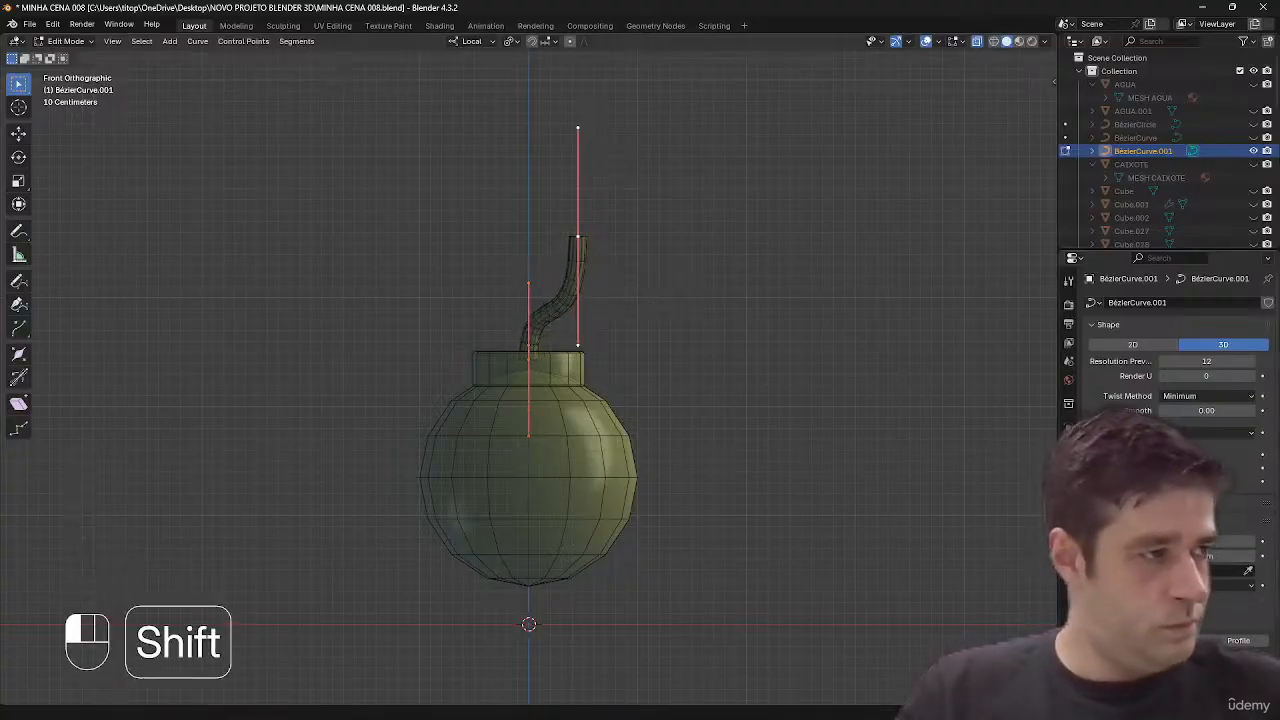
{"action": "key", "text": "s"}
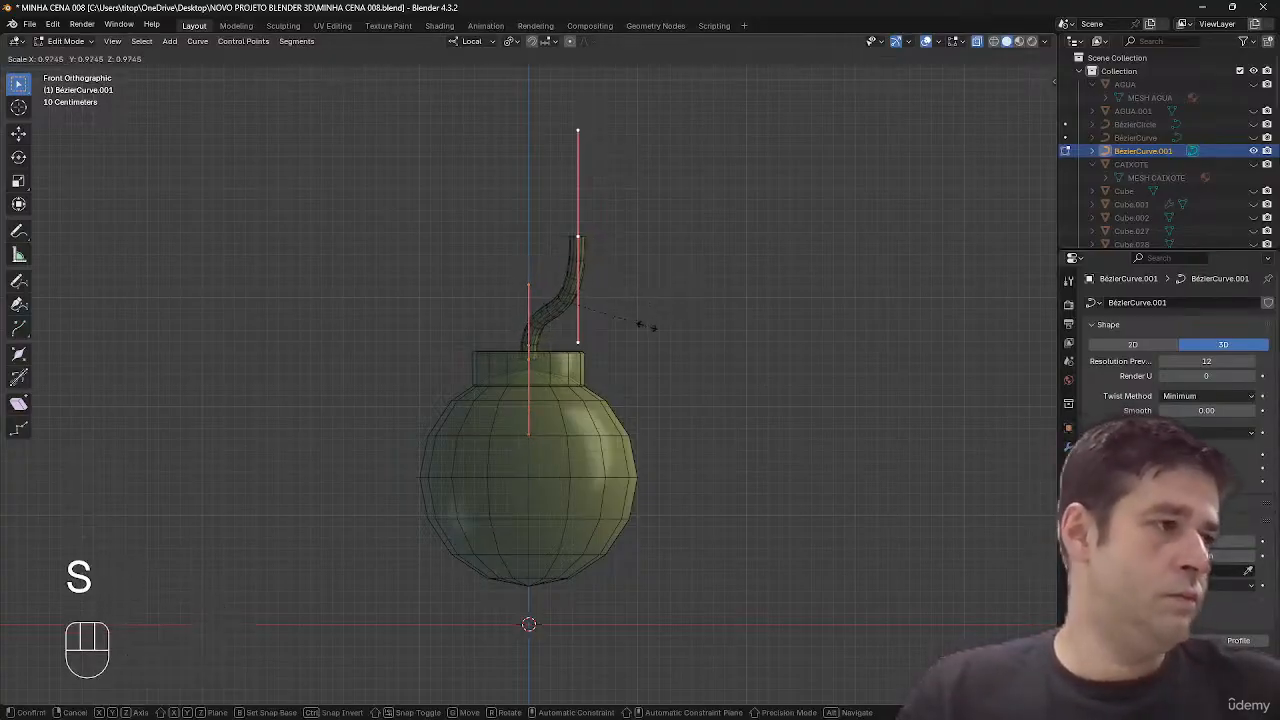
{"action": "left_click", "coordinate": [648, 326]}
- Move the curve's top control point down and inward toward the bomb's neck, and scale all control points to 0.603
{"action": "mouse_move", "coordinate": [648, 326]}
{"action": "middle_mouse_down"}
{"action": "mouse_move", "coordinate": [757, 363]}
{"action": "mouse_move", "coordinate": [786, 346]}
{"action": "mouse_move", "coordinate": [632, 245]}
{"action": "mouse_move", "coordinate": [723, 320]}
{"action": "mouse_move", "coordinate": [657, 320]}
{"action": "middle_mouse_up"}
{"action": "key", "text": "g"}
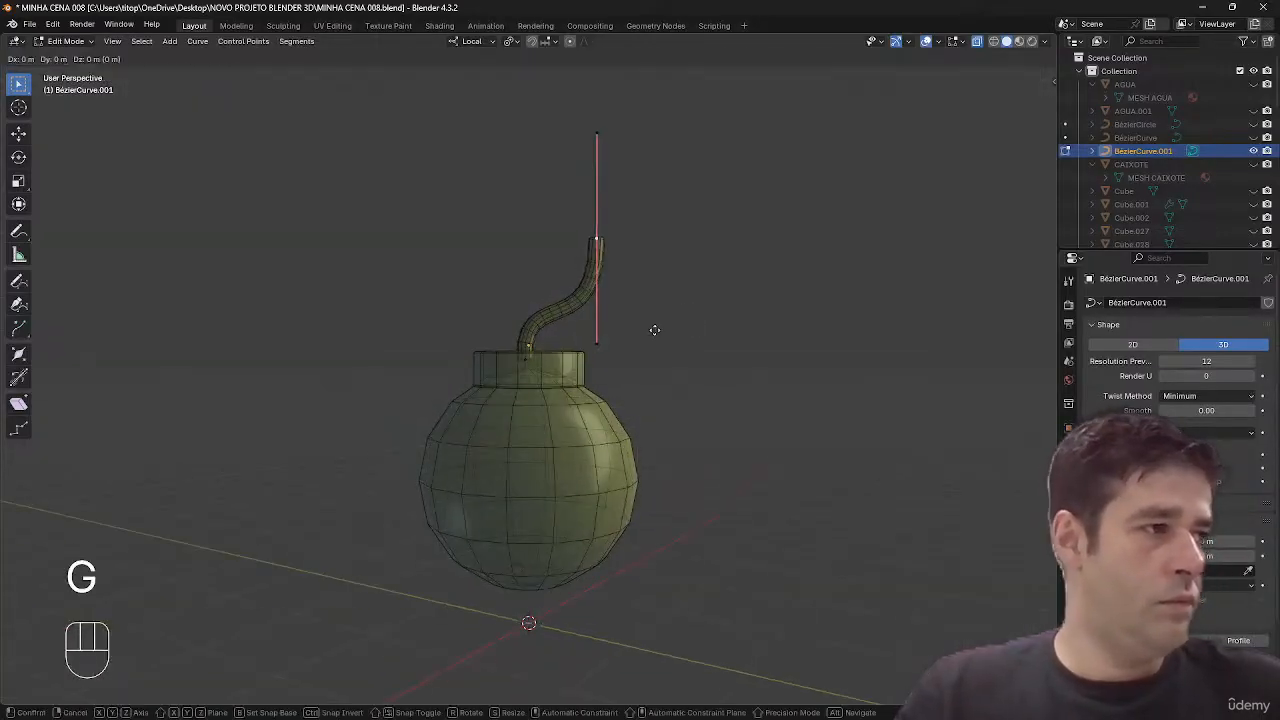
{"action": "left_click", "coordinate": [614, 372]}
{"action": "middle_click_drag", "start_coordinate": [614, 377], "coordinate": [640, 230]}
{"action": "key", "text": "a"}
{"action": "key", "text": "s"}
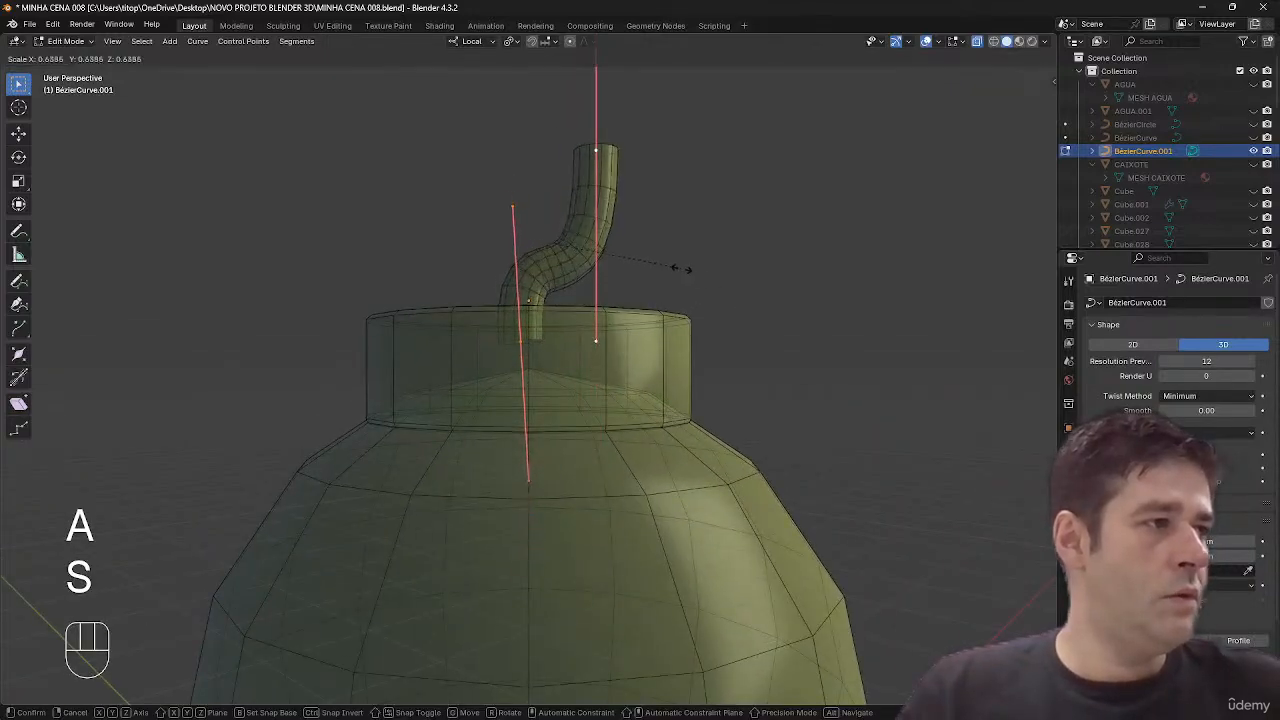
{"action": "left_click", "coordinate": [675, 266]}
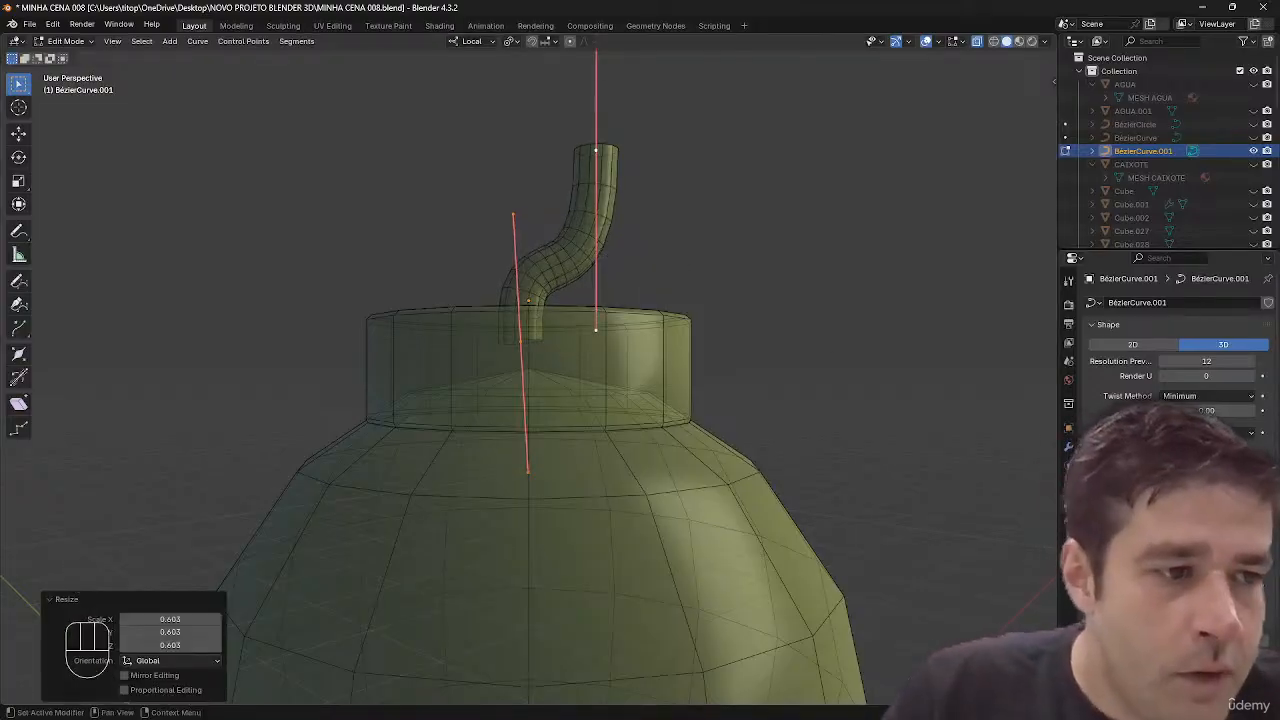
- Lower the fuse curve's bevel resolution and set its preview resolution to 8
{"action": "left_click_drag", "start_coordinate": [1207, 672], "coordinate": [1170, 672]}
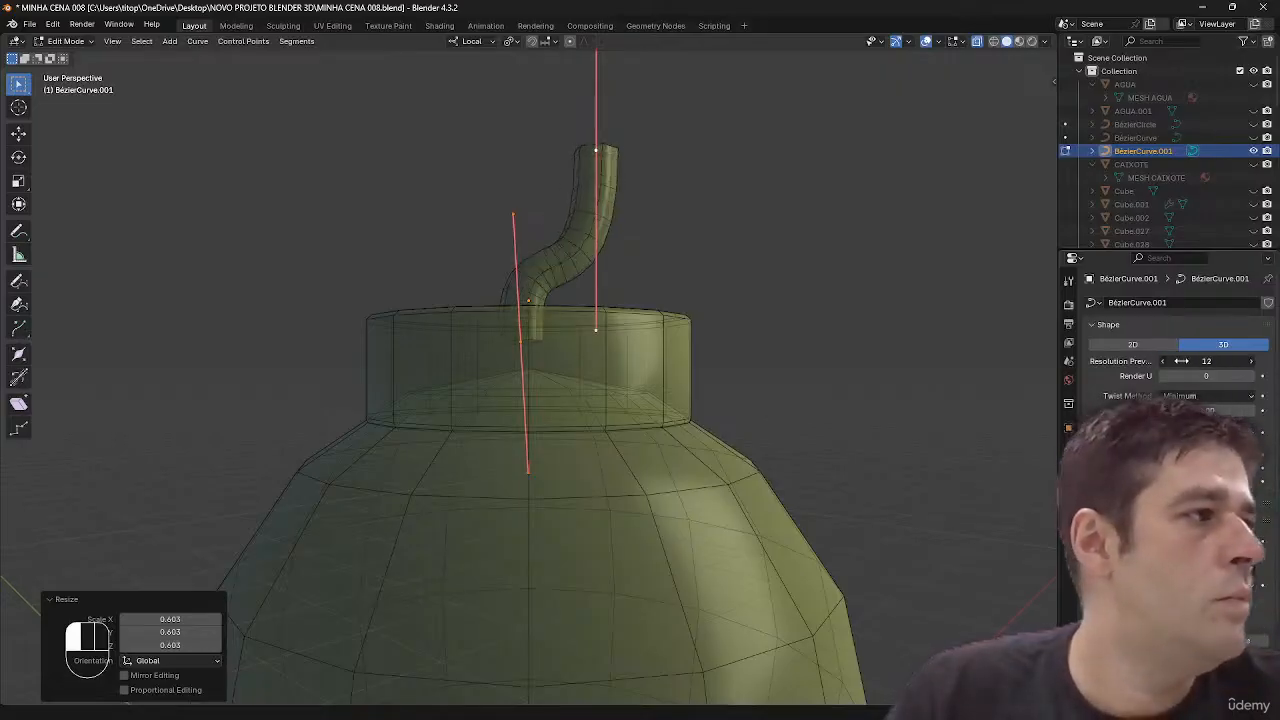
{"action": "left_click_drag", "start_coordinate": [1181, 361], "coordinate": [1176, 361]}
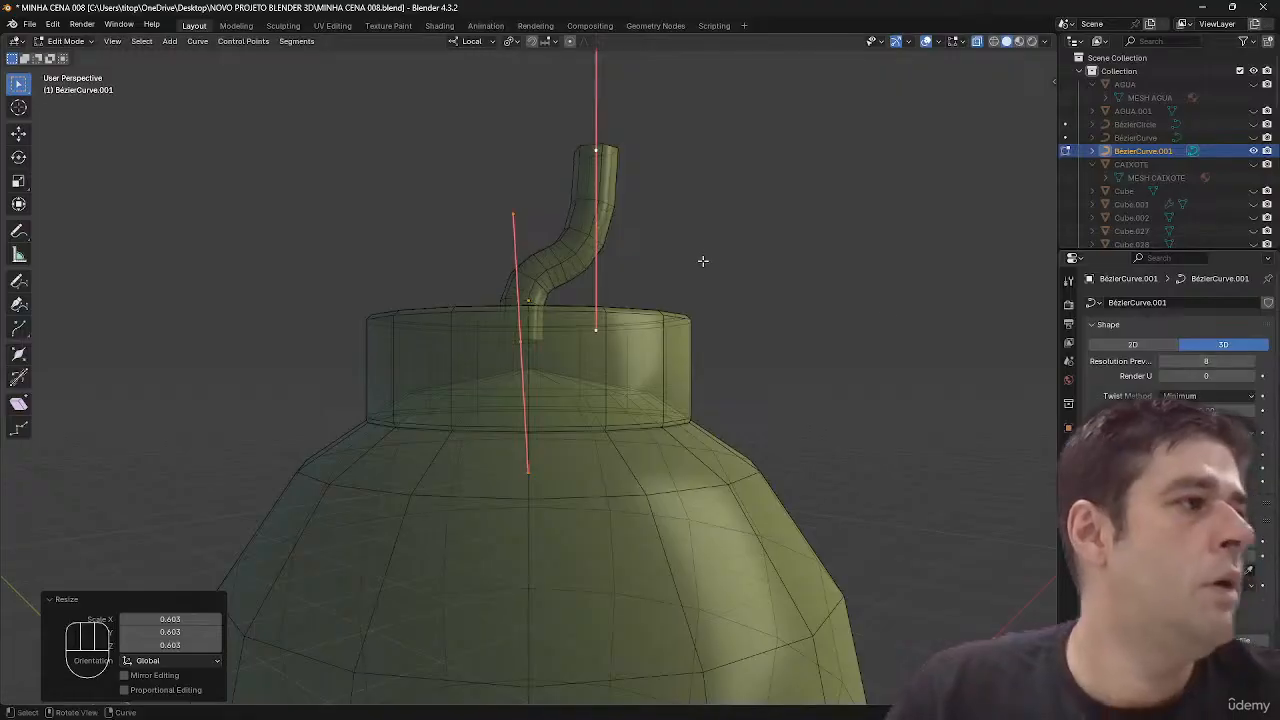
- Move the curve's top control point about 0.147 m along X, -0.091 m along Y and 0.008 m along Z
{"action": "middle_click_drag", "start_coordinate": [700, 263], "coordinate": [603, 122]}
{"action": "left_click", "coordinate": [603, 127]}
{"action": "key", "text": "g"}
{"action": "left_click", "coordinate": [680, 158]}
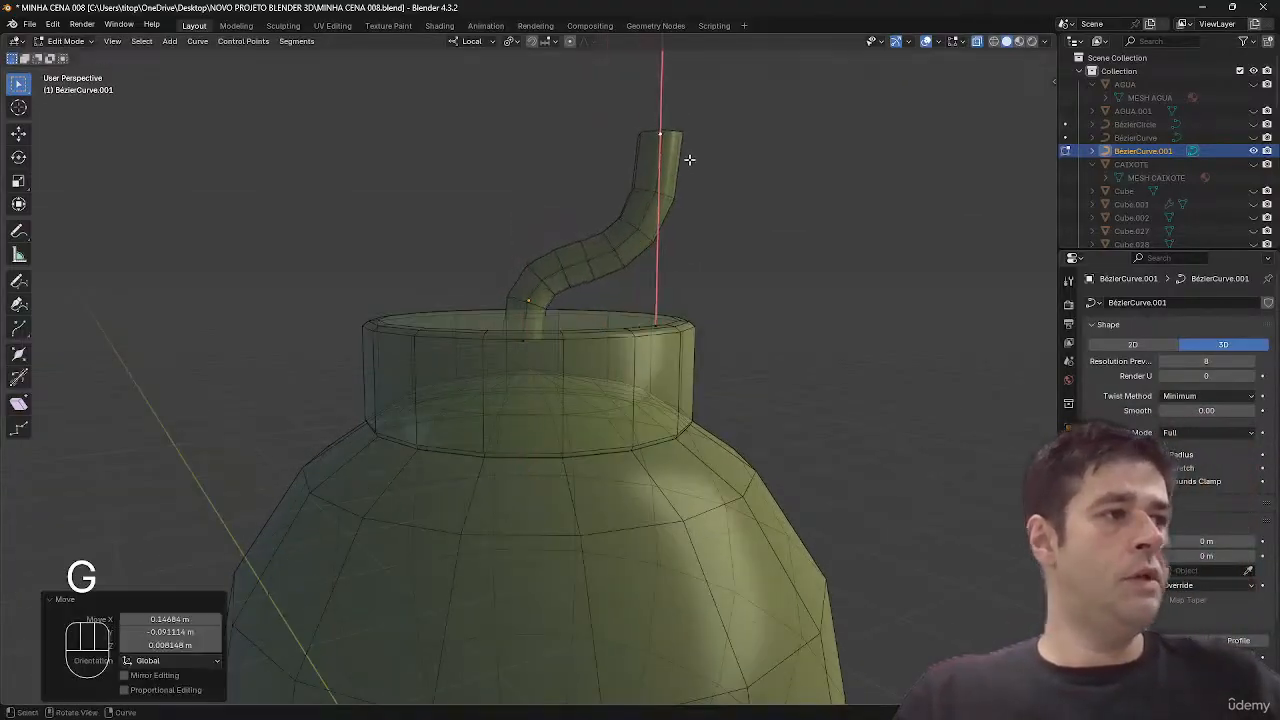
- Return the fuse curve to Object Mode and rotate it -78° about Z from the top view
{"action": "middle_click_drag", "start_coordinate": [686, 157], "coordinate": [634, 449], "text": "ctrl"}
{"action": "key", "text": "Tab"}
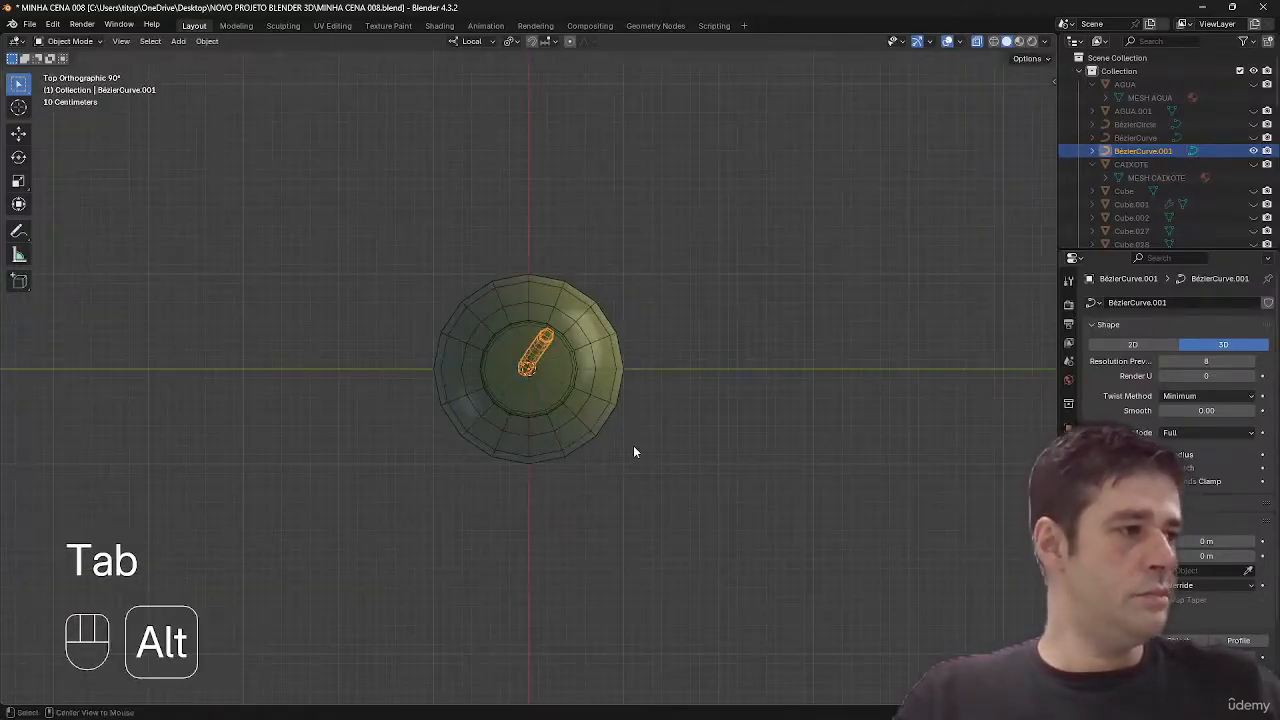
{"action": "key", "text": "r"}
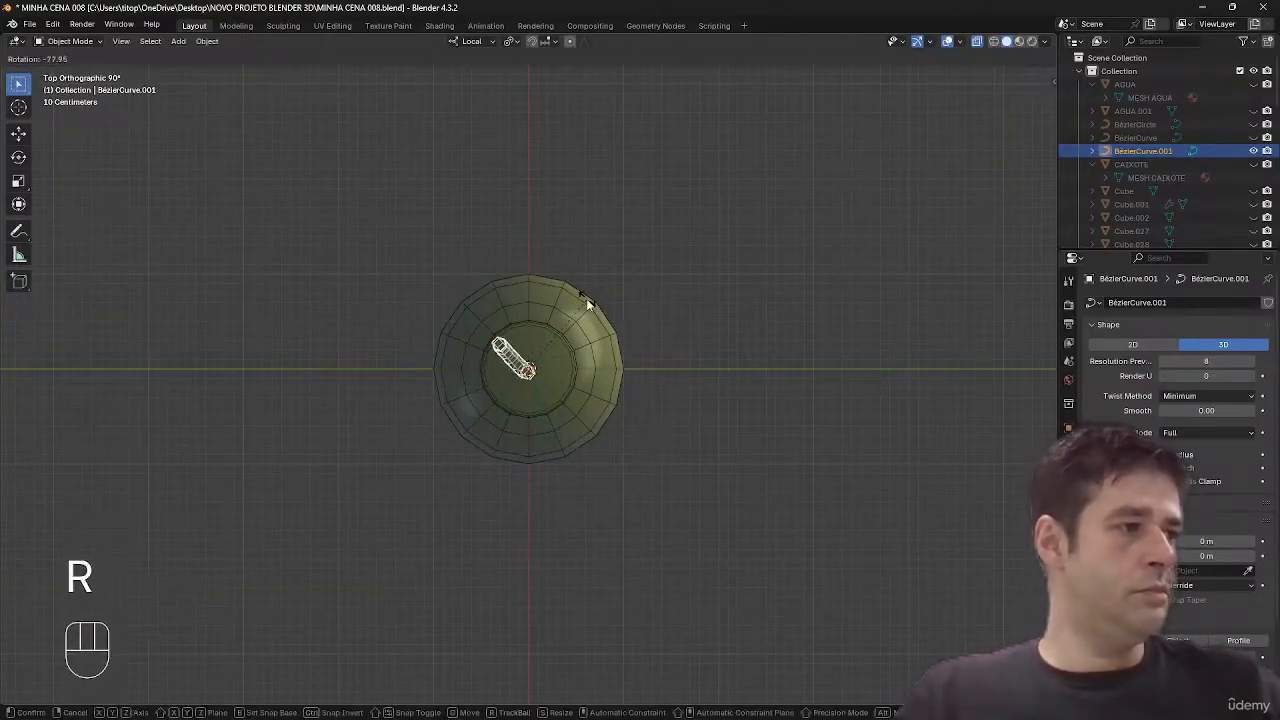
{"action": "left_click", "coordinate": [588, 305]}
{"action": "middle_click_drag", "start_coordinate": [706, 380], "coordinate": [709, 251]}
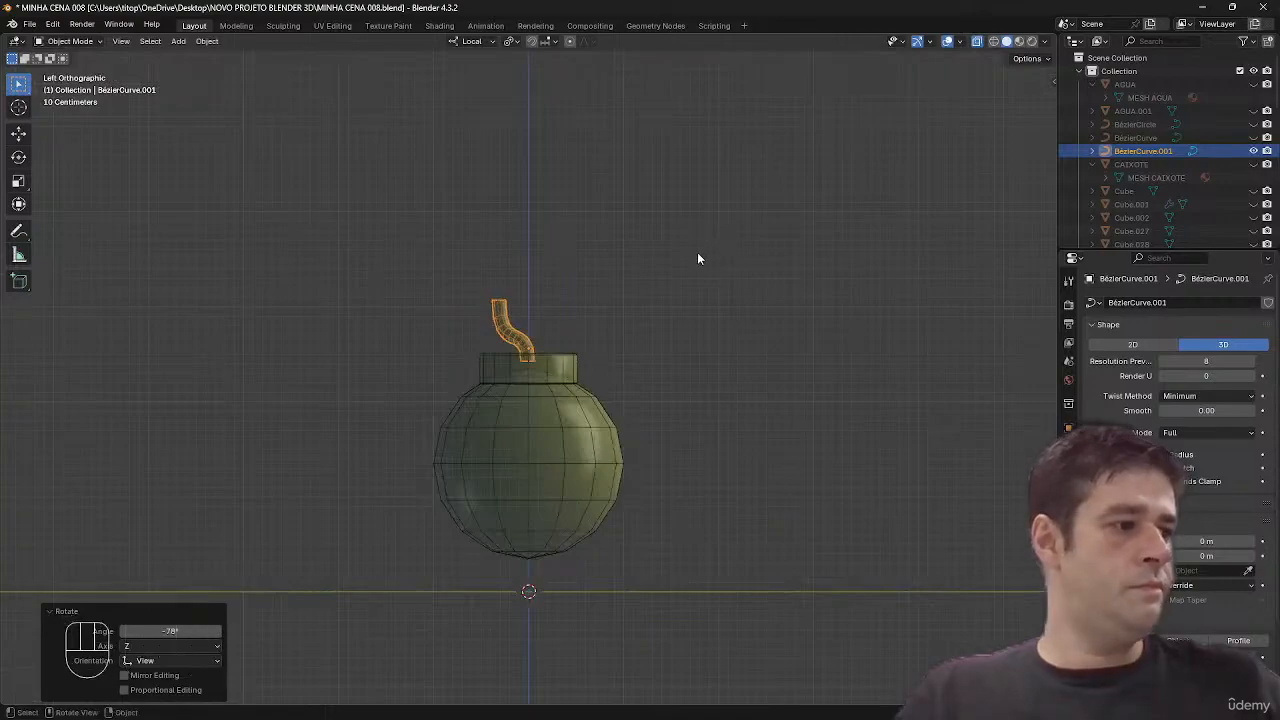
- Add a cube with a level 1 Subdivision Surface and apply it with Visual Geometry to Mesh
{"action": "key", "text": "shift+a"}
{"action": "mouse_move", "coordinate": [700, 245]}
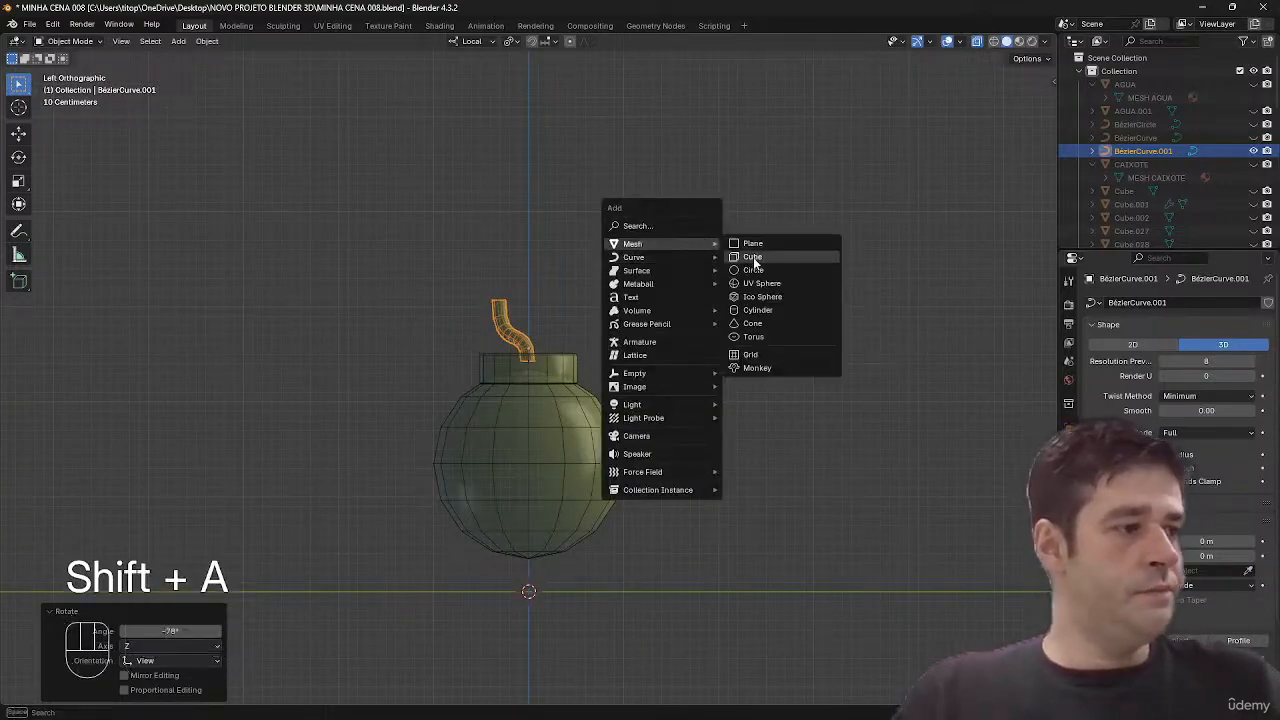
{"action": "left_click", "coordinate": [752, 257]}
{"action": "key", "text": "ctrl+1"}
{"action": "key", "text": "ctrl+a"}
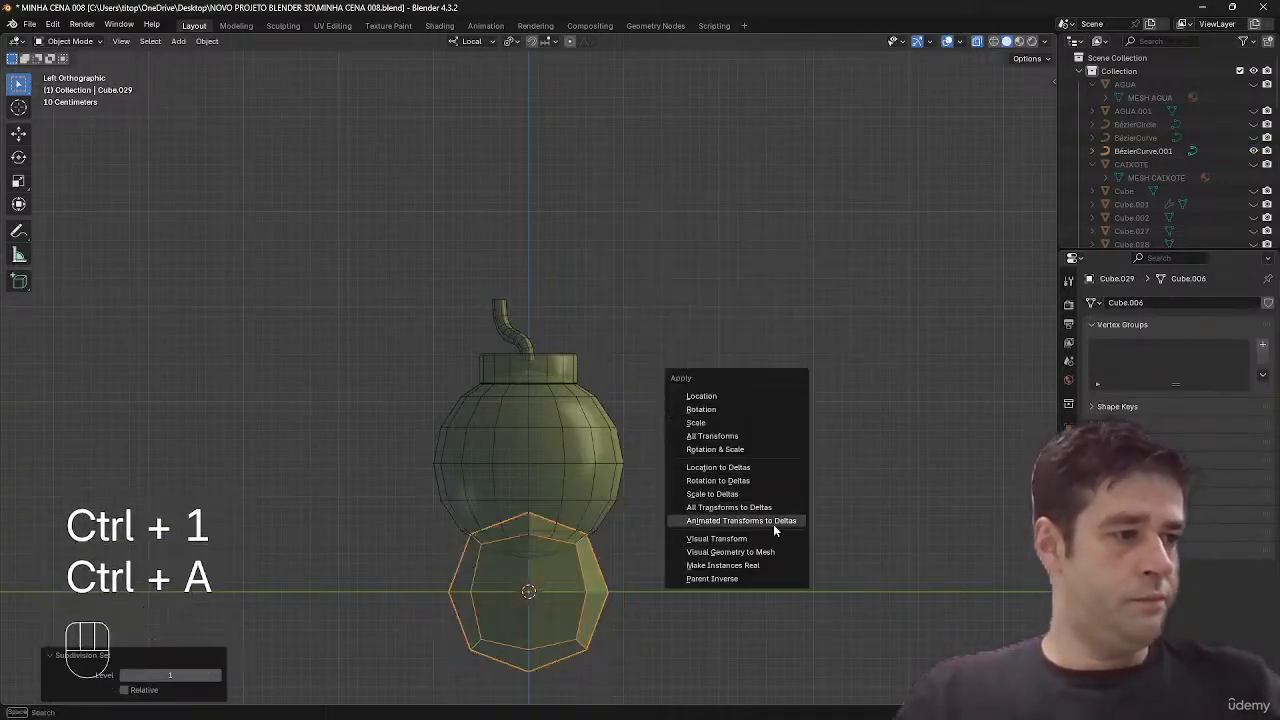
{"action": "left_click", "coordinate": [765, 553]}
- Extrude the faces on the rounded cube's -Y side outward along Y to elongate the shape
{"action": "key", "text": "Tab"}
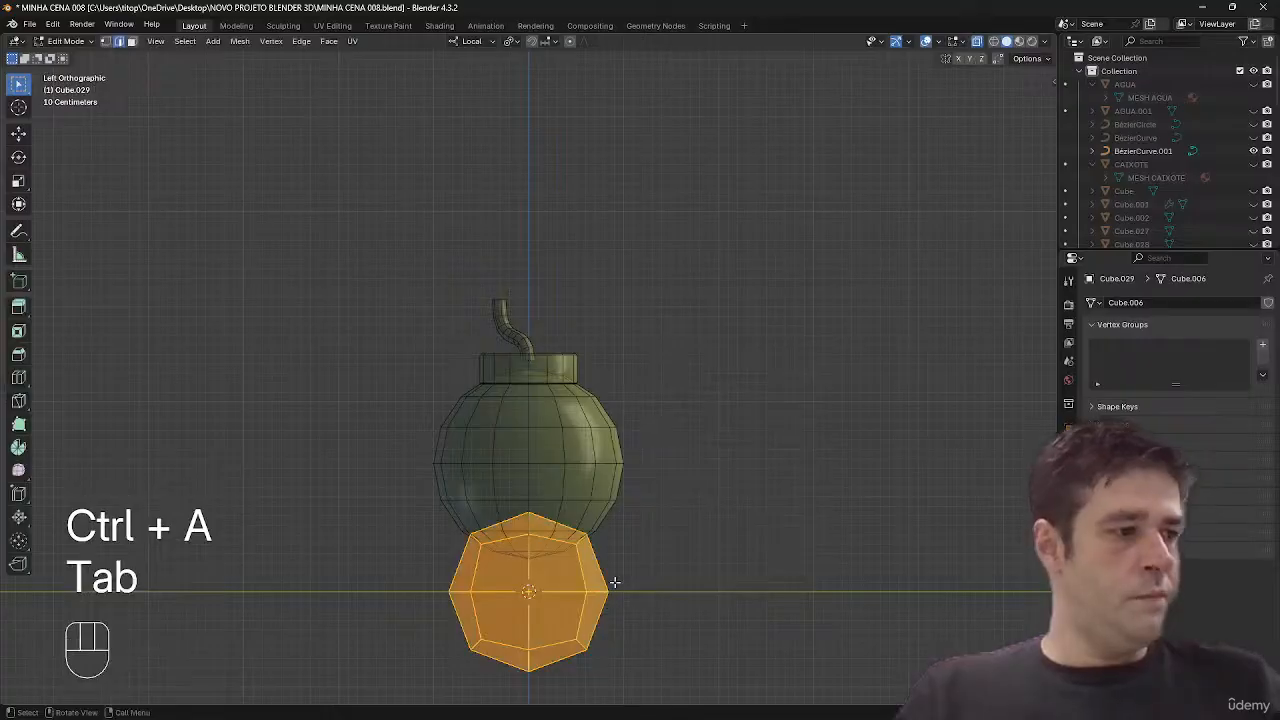
{"action": "left_click", "coordinate": [615, 620]}
{"action": "key", "text": "ctrl+3"}
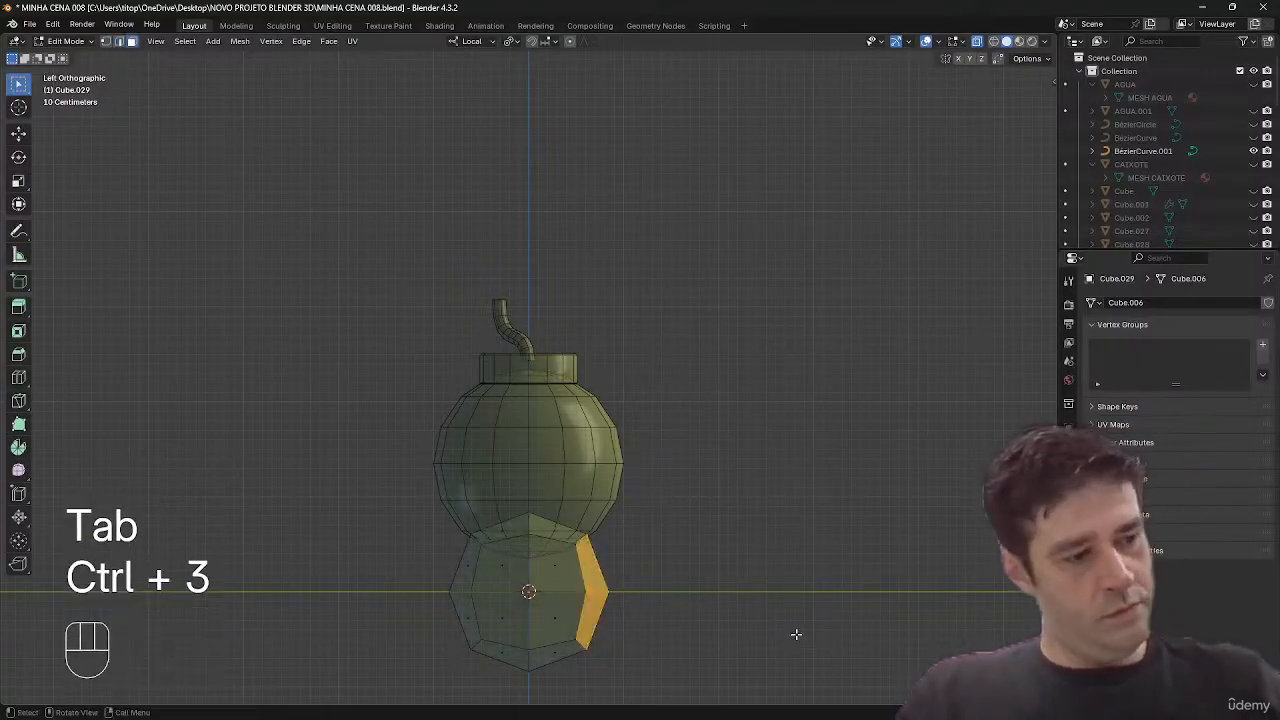
{"action": "key", "text": "e"}
{"action": "left_click", "coordinate": [891, 614]}
- Smooth all vertices of the elongated mesh with the Smooth tool and return to Object Mode
{"action": "key", "text": "a"}
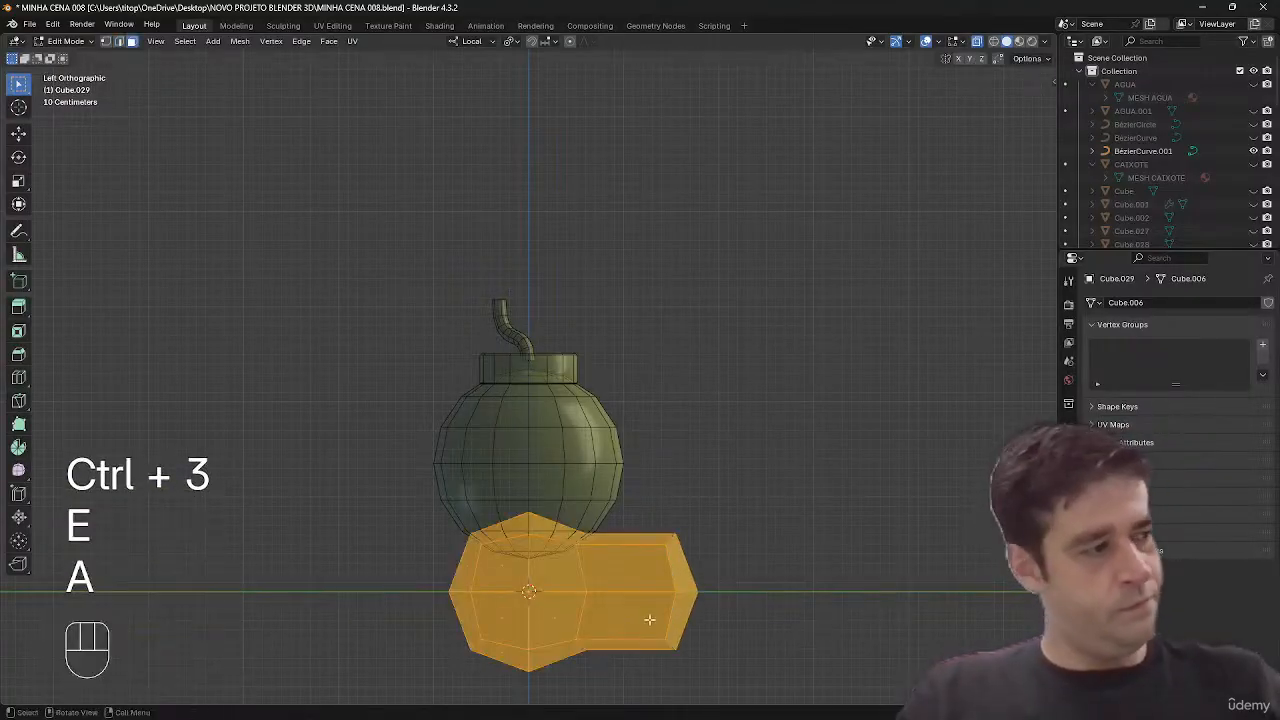
{"action": "left_click", "coordinate": [18, 472]}
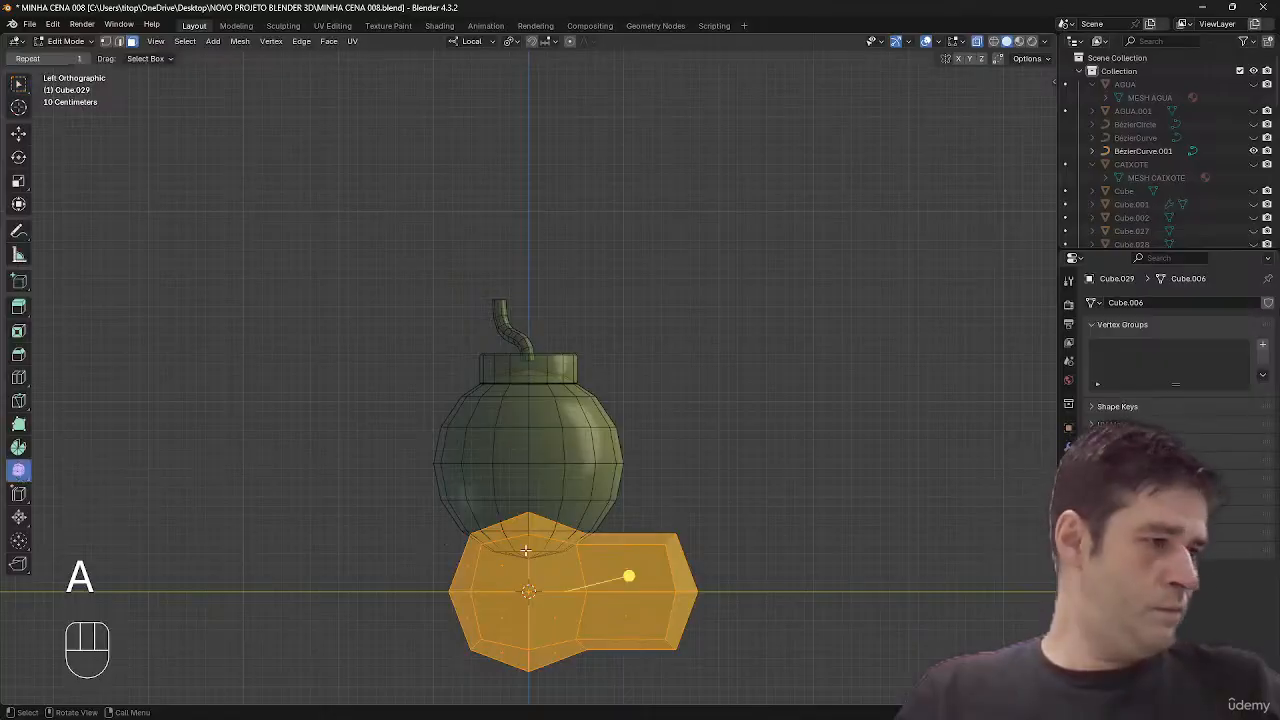
{"action": "left_click_drag", "start_coordinate": [619, 572], "coordinate": [916, 602]}
{"action": "key", "text": "Tab"}
{"action": "key", "text": "Tab"}
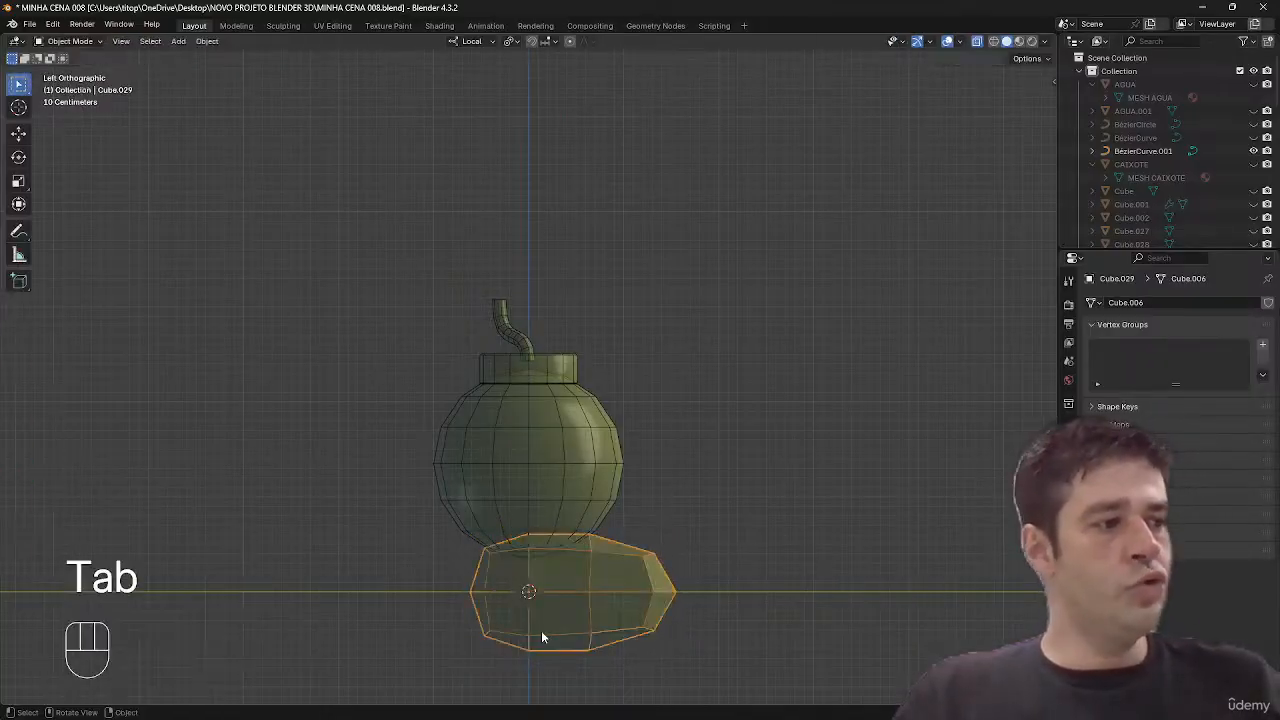
- Flatten the whole foot mesh beneath the bomb by scaling all of its geometry down along local Z
{"action": "key", "text": "2"}
{"action": "left_click", "coordinate": [588, 590], "text": "alt"}
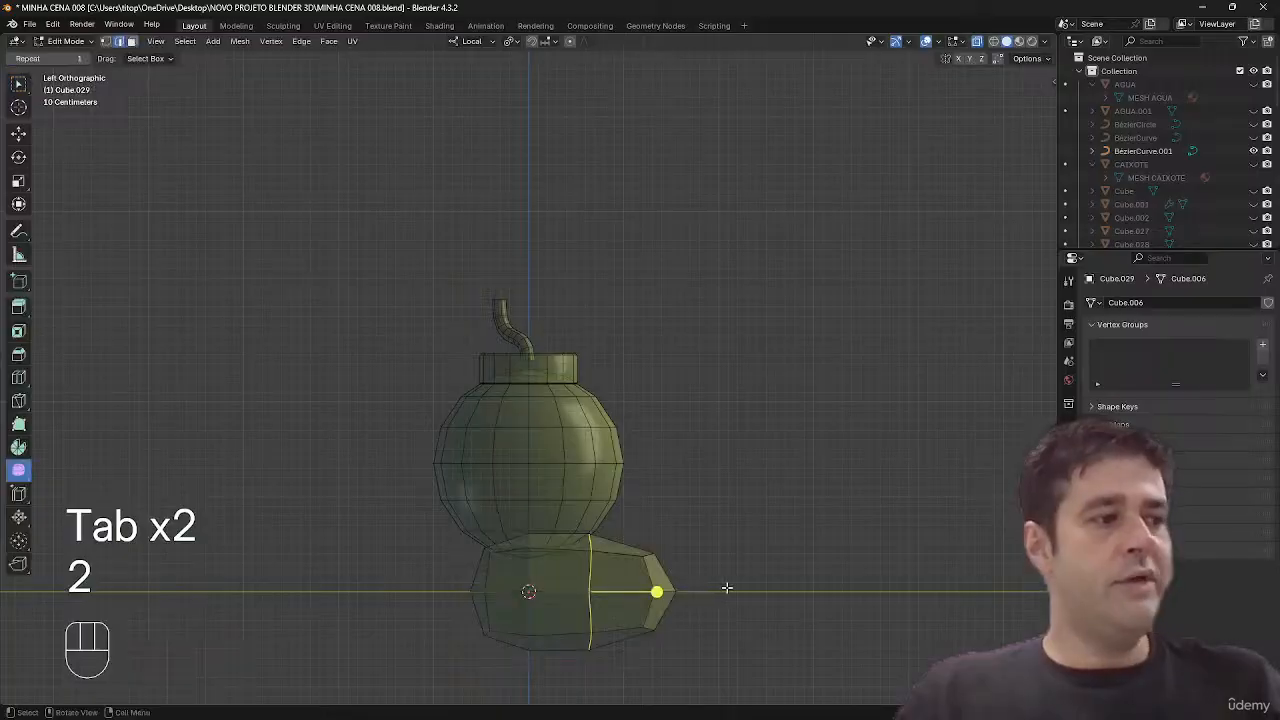
{"action": "key", "text": "Tab"}
{"action": "key", "text": "Tab"}
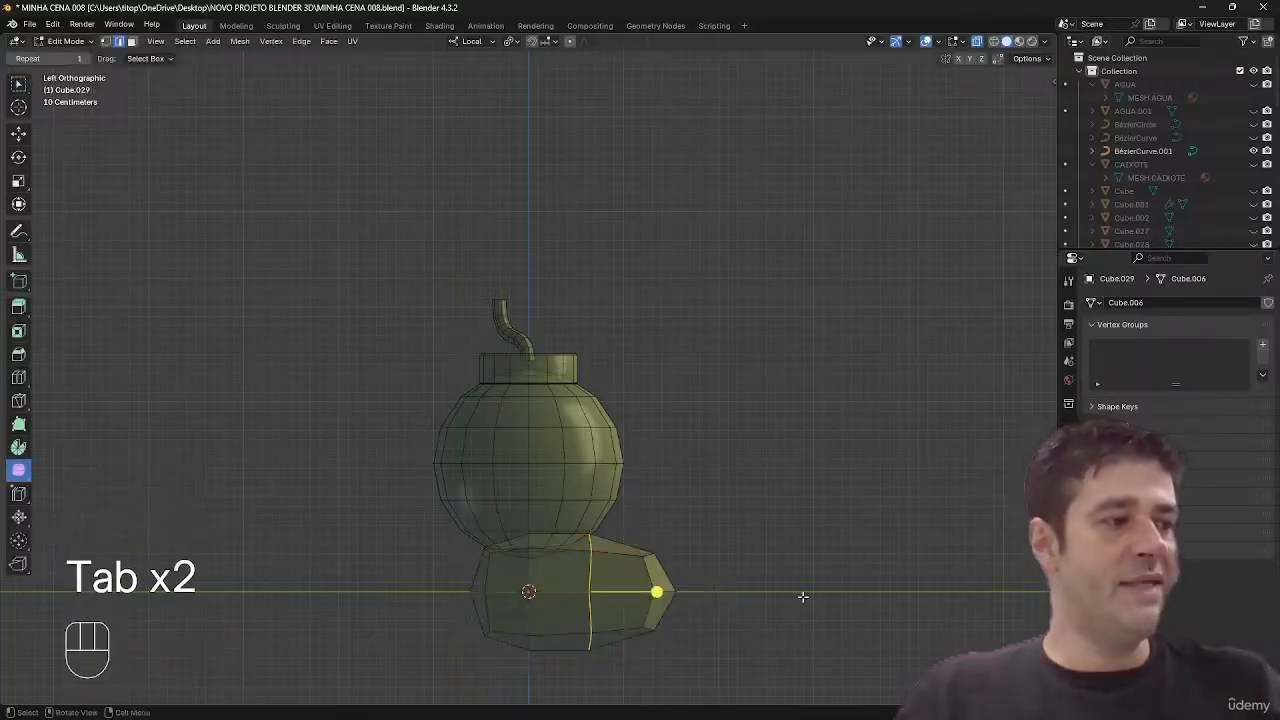
{"action": "key", "text": "a"}
{"action": "key", "text": "s"}
{"action": "key", "text": "z"}
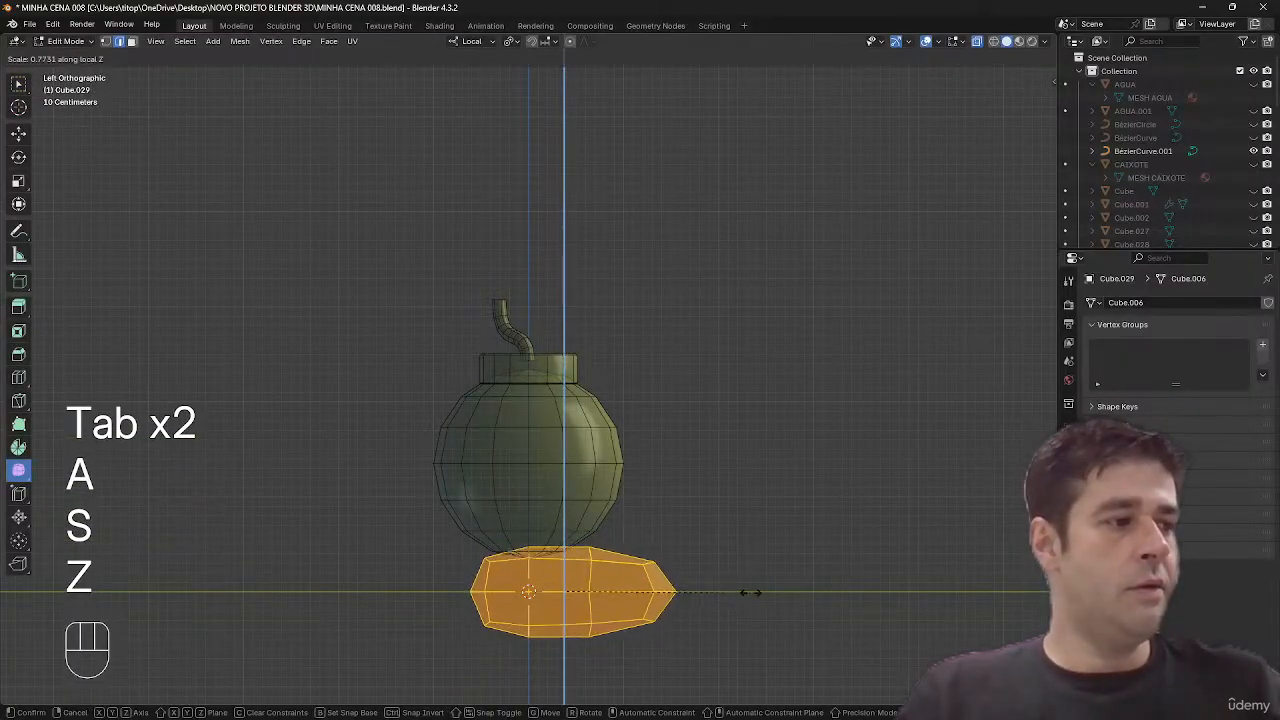
{"action": "left_click", "coordinate": [775, 593]}
- Scale the foot mesh uniformly to 0.482 and move it about 0.196 m along Y and -0.182 m along Z
{"action": "key", "text": "s"}
{"action": "left_click", "coordinate": [672, 586]}
{"action": "key", "text": "g"}
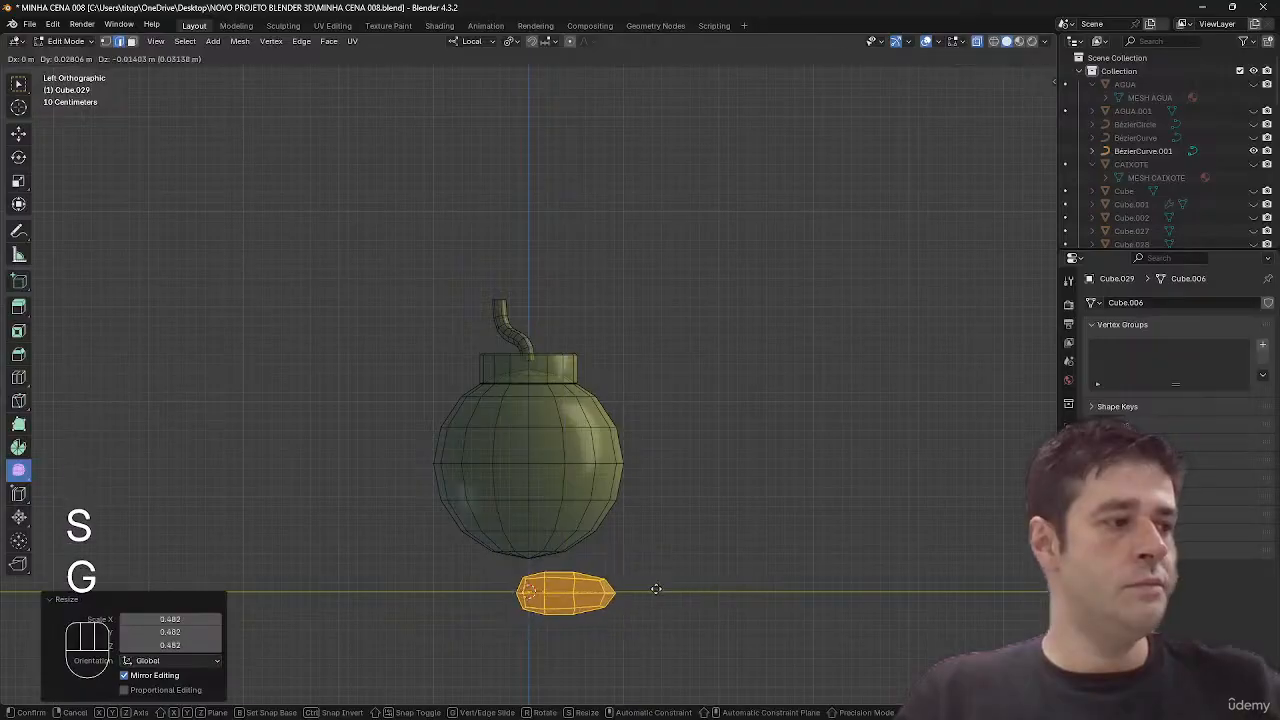
{"action": "left_click", "coordinate": [656, 606]}
{"action": "key", "text": "KP_Decimal"}
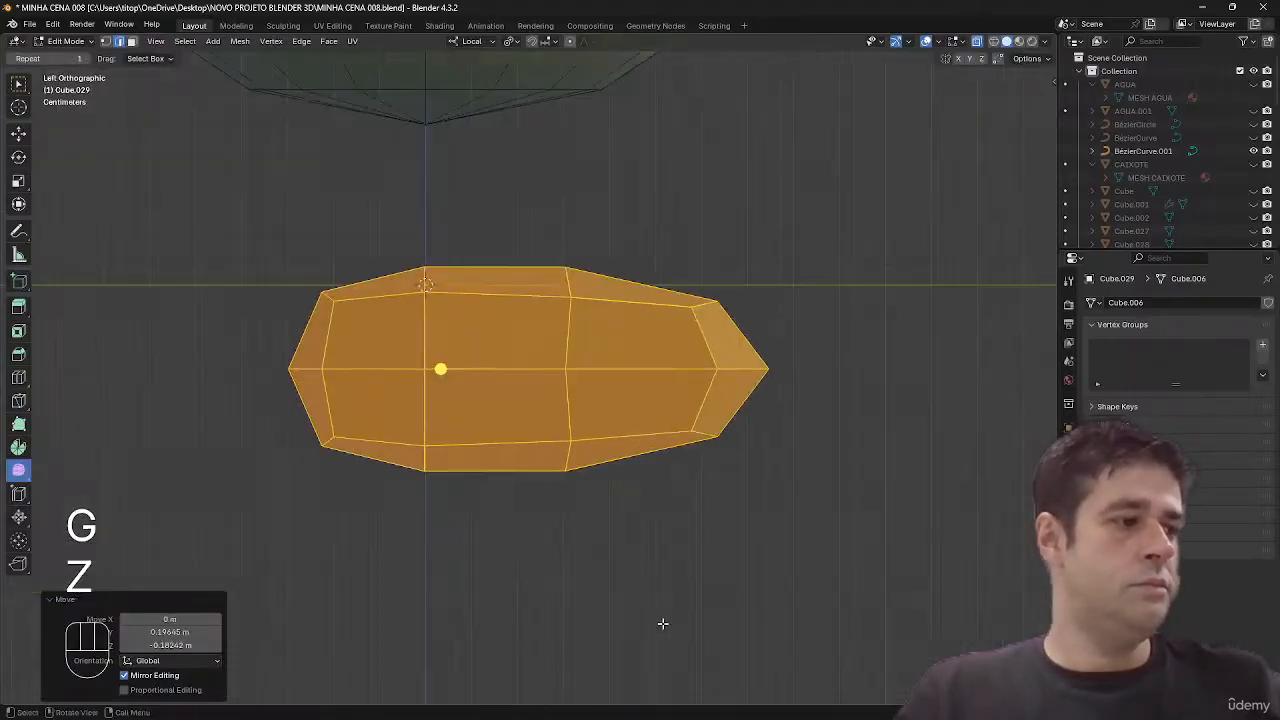
- Select the foot's bottom vertices and flatten them into a level sole by scaling to 0 along Z
{"action": "key", "text": "1"}
{"action": "left_click_drag", "start_coordinate": [329, 414], "coordinate": [765, 512]}
{"action": "key", "text": "s"}
{"action": "key", "text": "z"}
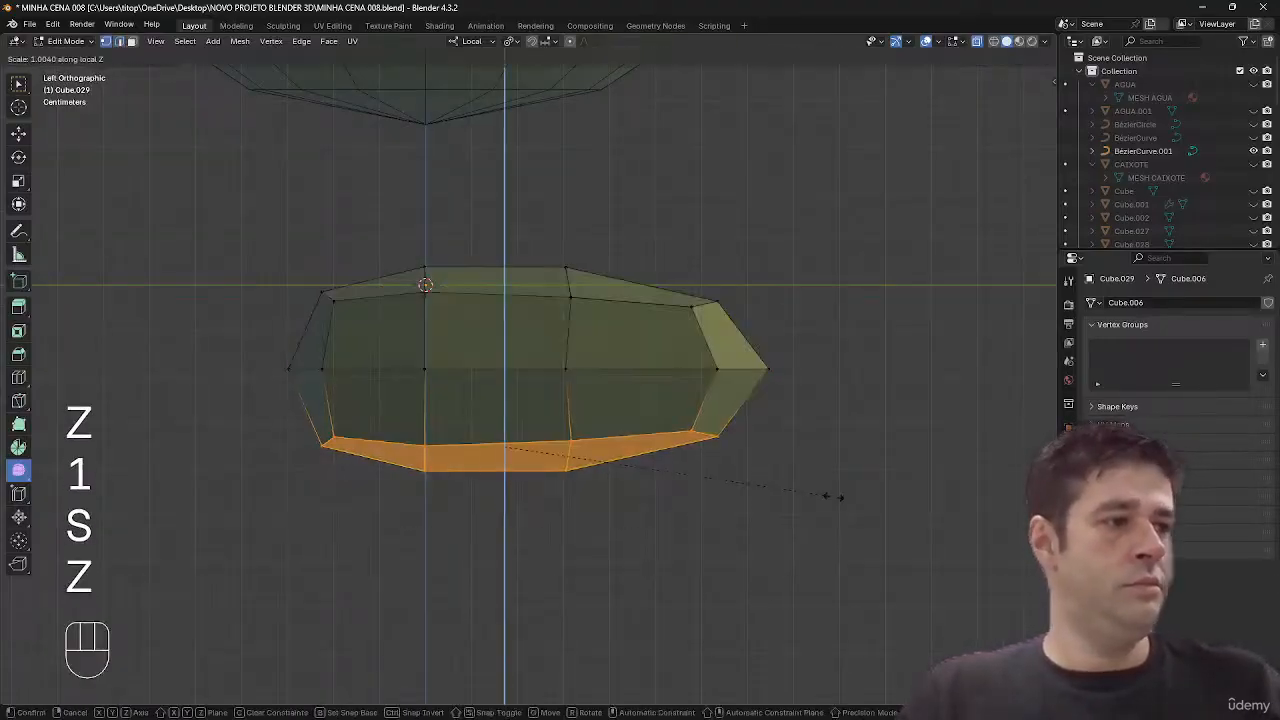
{"action": "key", "text": "0"}
{"action": "key", "text": "Return"}
{"action": "left_click", "coordinate": [837, 500]}
- Select the sole vertices in front view and widen them along local X to a scale of 1.298
{"action": "middle_click_drag", "start_coordinate": [837, 500], "coordinate": [694, 503]}
{"action": "left_click_drag", "start_coordinate": [658, 424], "coordinate": [380, 491]}
{"action": "key", "text": "s"}
{"action": "key", "text": "x"}
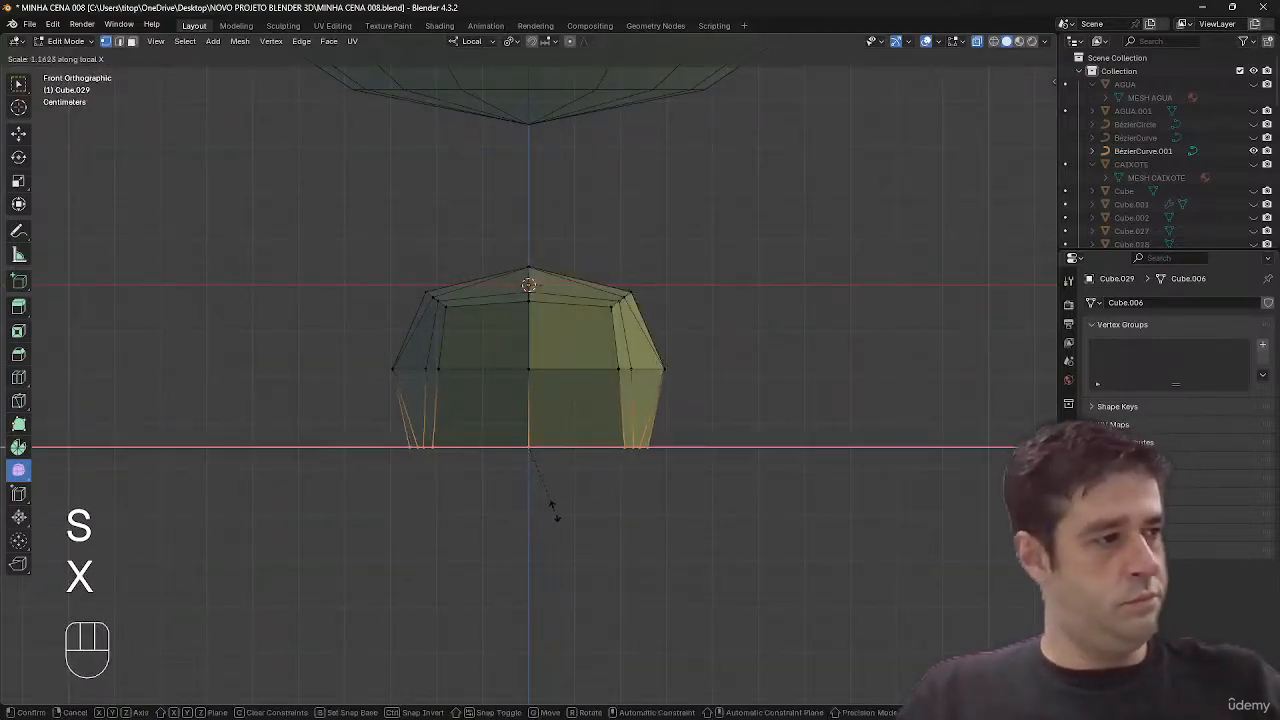
{"action": "left_click", "coordinate": [555, 512]}
{"action": "middle_click_drag", "start_coordinate": [563, 514], "coordinate": [634, 373], "text": "ctrl"}
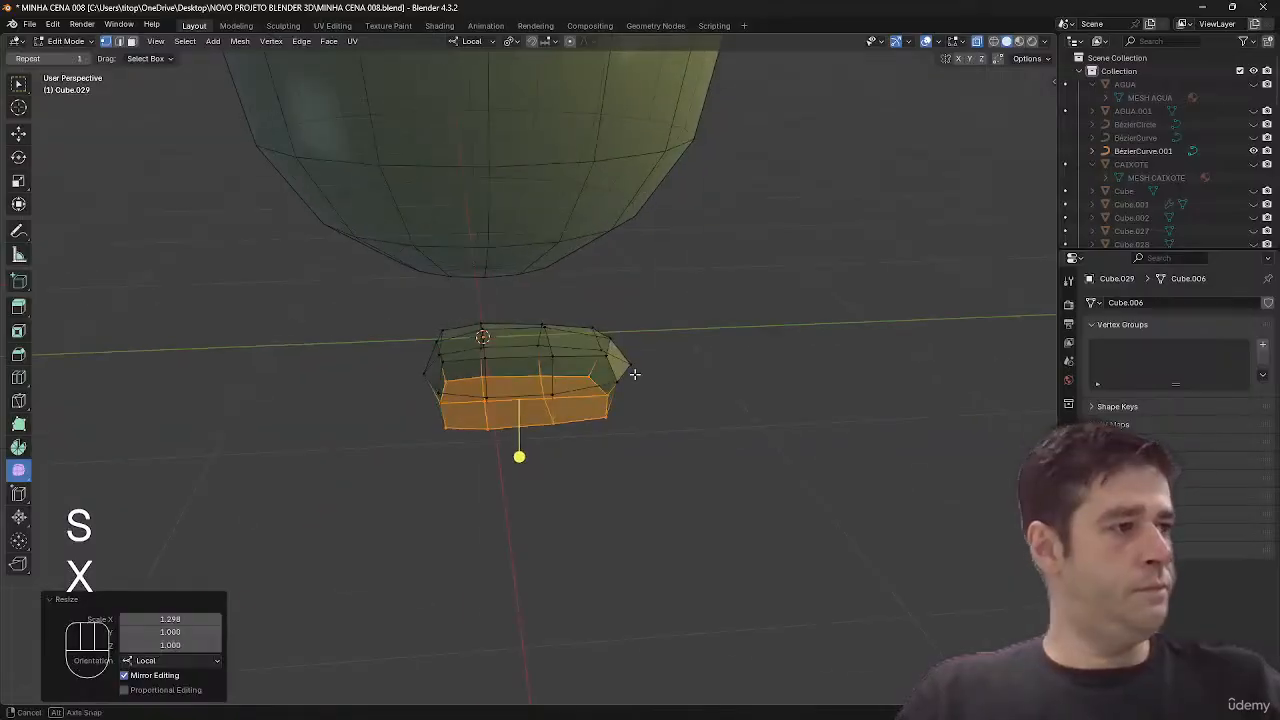
- Turn off X-ray and select the four top faces at the heel end of the foot
{"action": "key", "text": "2"}
{"action": "left_click", "coordinate": [480, 334]}
{"action": "mouse_move", "coordinate": [480, 334]}
{"action": "middle_mouse_down"}
{"action": "mouse_move", "coordinate": [674, 351]}
{"action": "mouse_move", "coordinate": [533, 347]}
{"action": "mouse_move", "coordinate": [646, 366]}
{"action": "mouse_move", "coordinate": [771, 357]}
{"action": "mouse_move", "coordinate": [580, 400]}
{"action": "mouse_move", "coordinate": [617, 400]}
{"action": "mouse_move", "coordinate": [470, 320]}
{"action": "mouse_move", "coordinate": [441, 334]}
{"action": "mouse_move", "coordinate": [466, 373]}
{"action": "middle_mouse_up"}
{"action": "key", "text": "1"}
{"action": "key", "text": "alt+z"}
{"action": "key", "text": "Tab"}
{"action": "key", "text": "Tab"}
{"action": "key", "text": "3"}
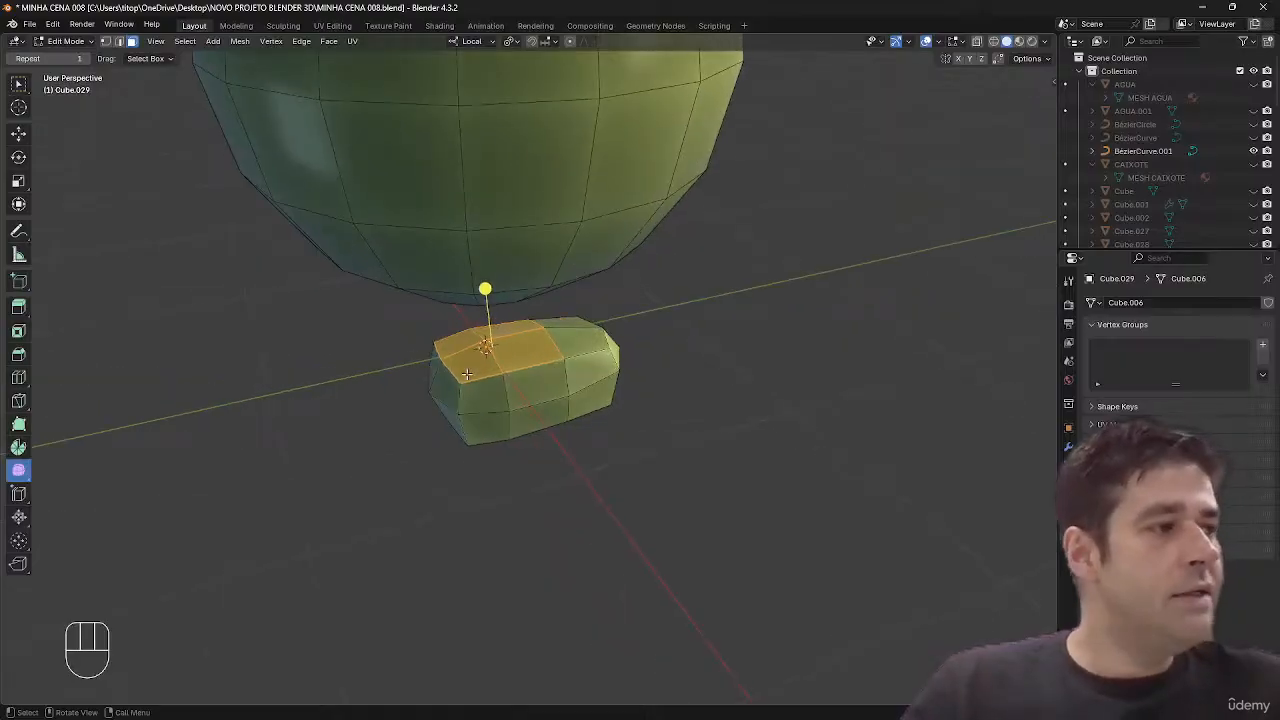
- Try insetting the heel's top faces by 0.059 m and extruding them upward as a leg
{"action": "key", "text": "i"}
{"action": "left_click", "coordinate": [712, 415]}
{"action": "key", "text": "e"}
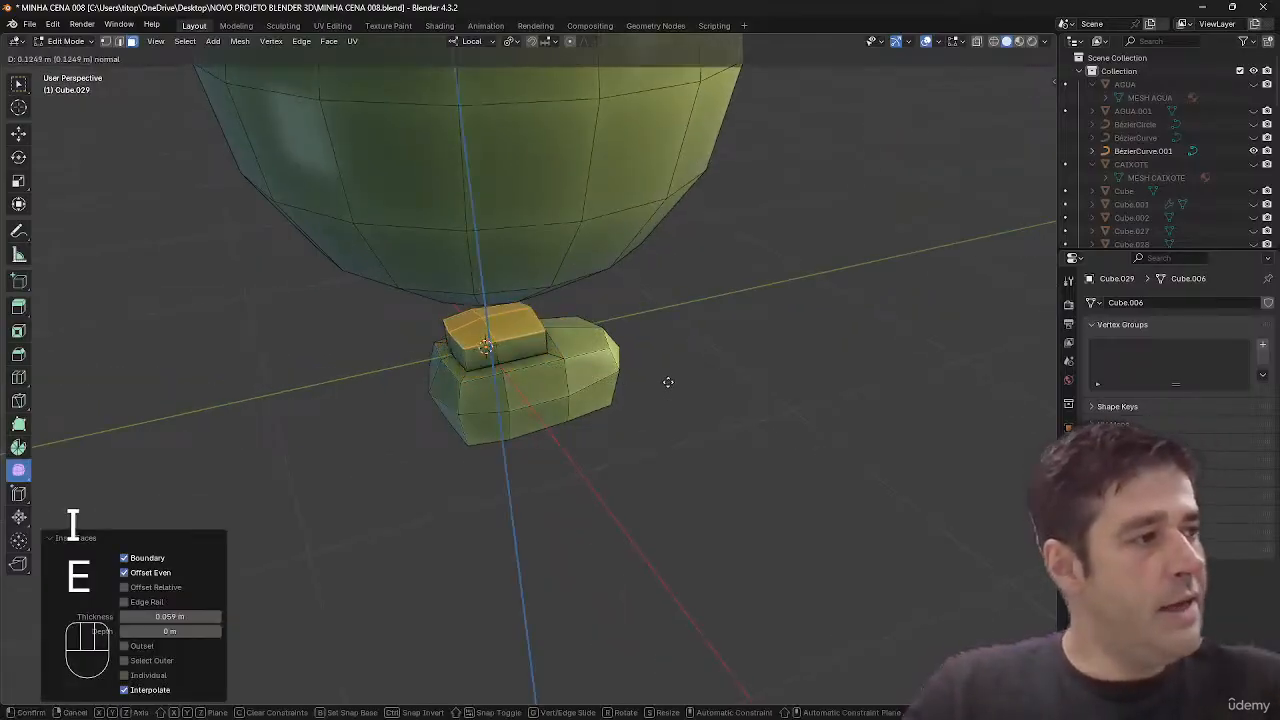
{"action": "left_click", "coordinate": [666, 363]}
{"action": "middle_click_drag", "start_coordinate": [666, 363], "coordinate": [527, 368]}
- Undo the trial leg extrusion and the face inset
{"action": "key", "text": "ctrl+z"}
{"action": "key", "text": "2"}
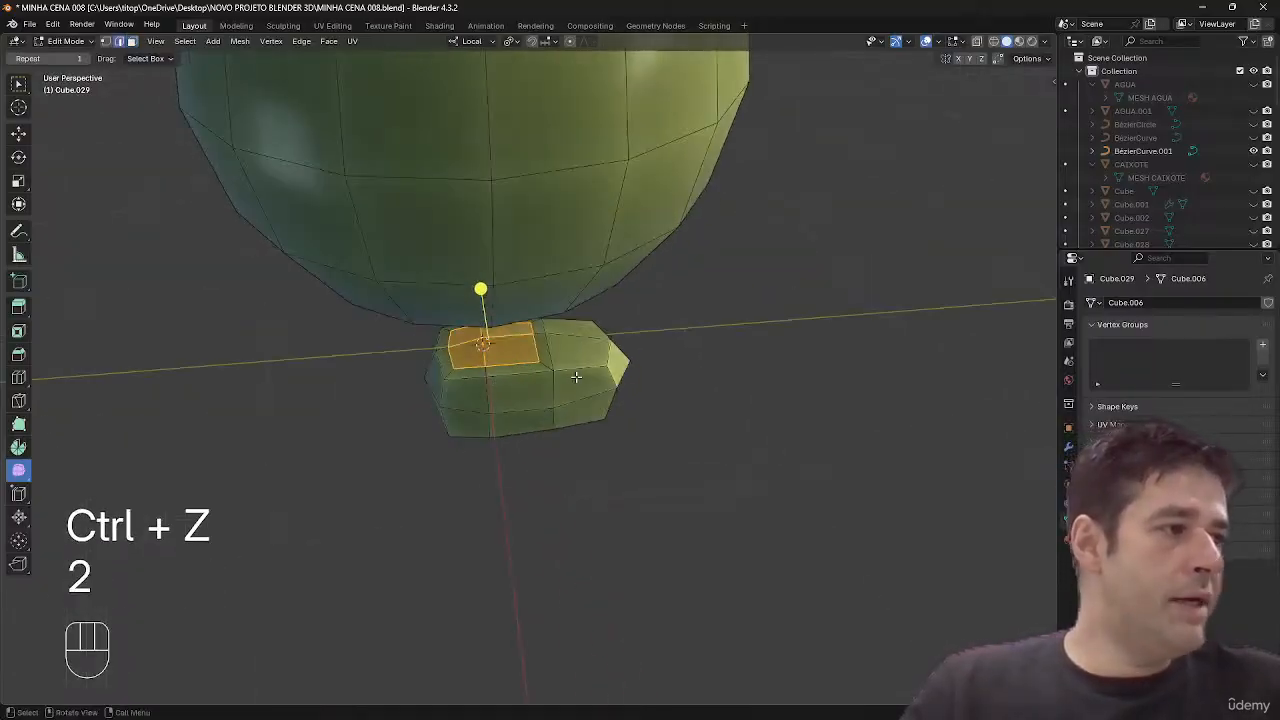
{"action": "key", "text": "ctrl+z"}
{"action": "key", "text": "ctrl+z"}
- Select the vertical edge loop around the middle of the foot and slide it toward the heel
{"action": "key", "text": "2"}
{"action": "left_click", "coordinate": [621, 398], "text": "alt"}
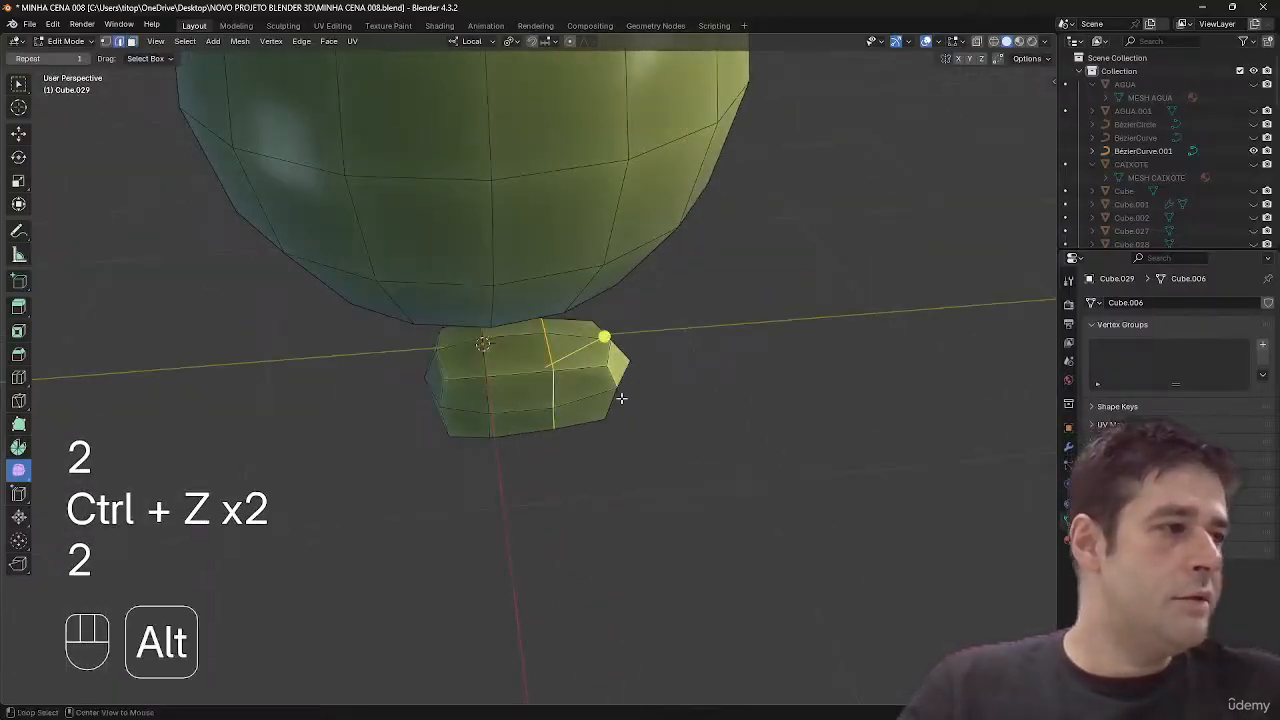
{"action": "key", "text": "g"}
{"action": "key", "text": "g"}
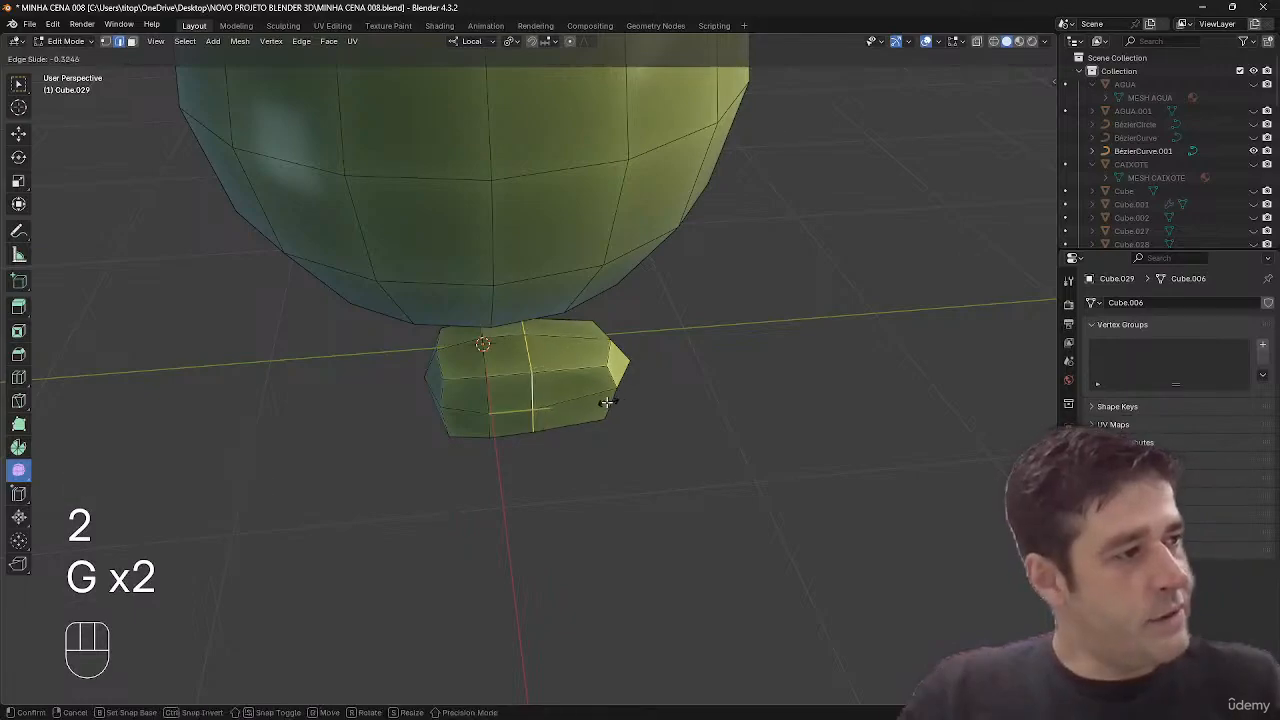
{"action": "left_click", "coordinate": [607, 402]}
- Add an edge loop across the front part of the foot and scale it along global X
{"action": "key", "text": "ctrl+r"}
{"action": "left_click", "coordinate": [575, 398]}
{"action": "middle_click_drag", "start_coordinate": [609, 388], "coordinate": [540, 381]}
{"action": "key", "text": "s"}
{"action": "key", "text": "x"}
{"action": "key", "text": "x"}
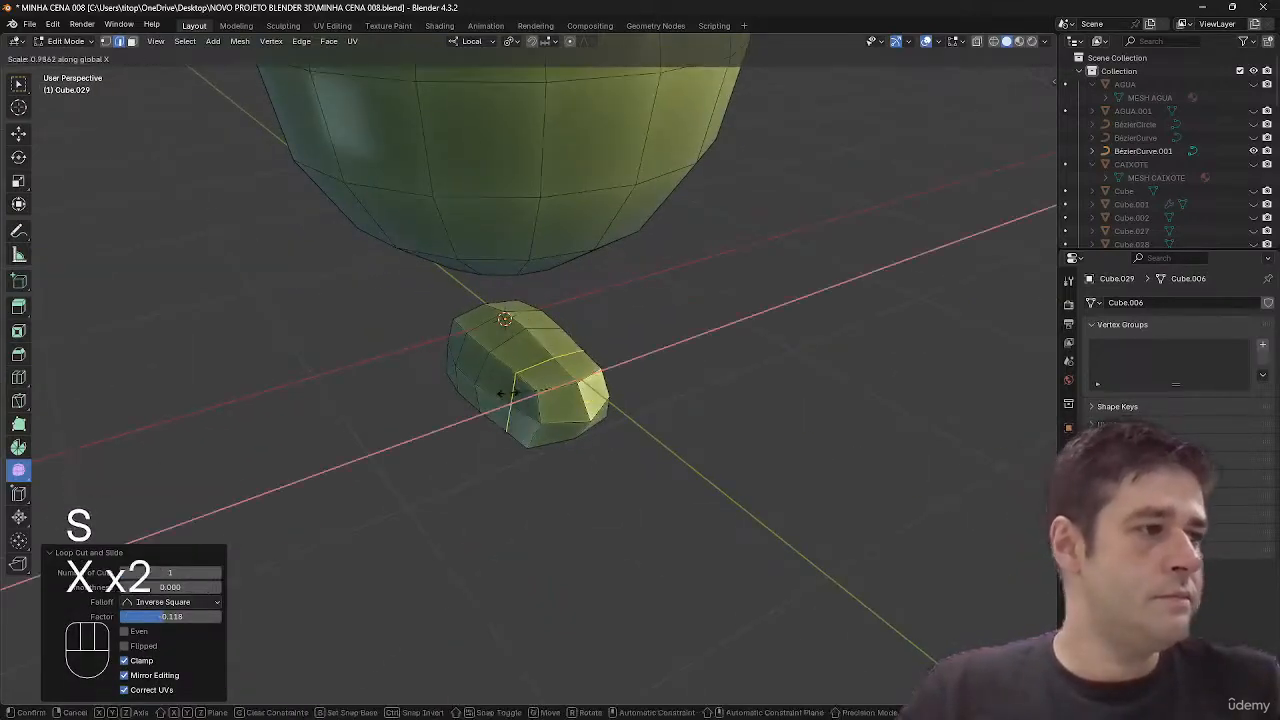
{"action": "left_click", "coordinate": [492, 398]}
{"action": "middle_click_drag", "start_coordinate": [492, 398], "coordinate": [418, 363]}
- Select the four top faces at the heel end and inset them by 0.0785 m
{"action": "key", "text": "1"}
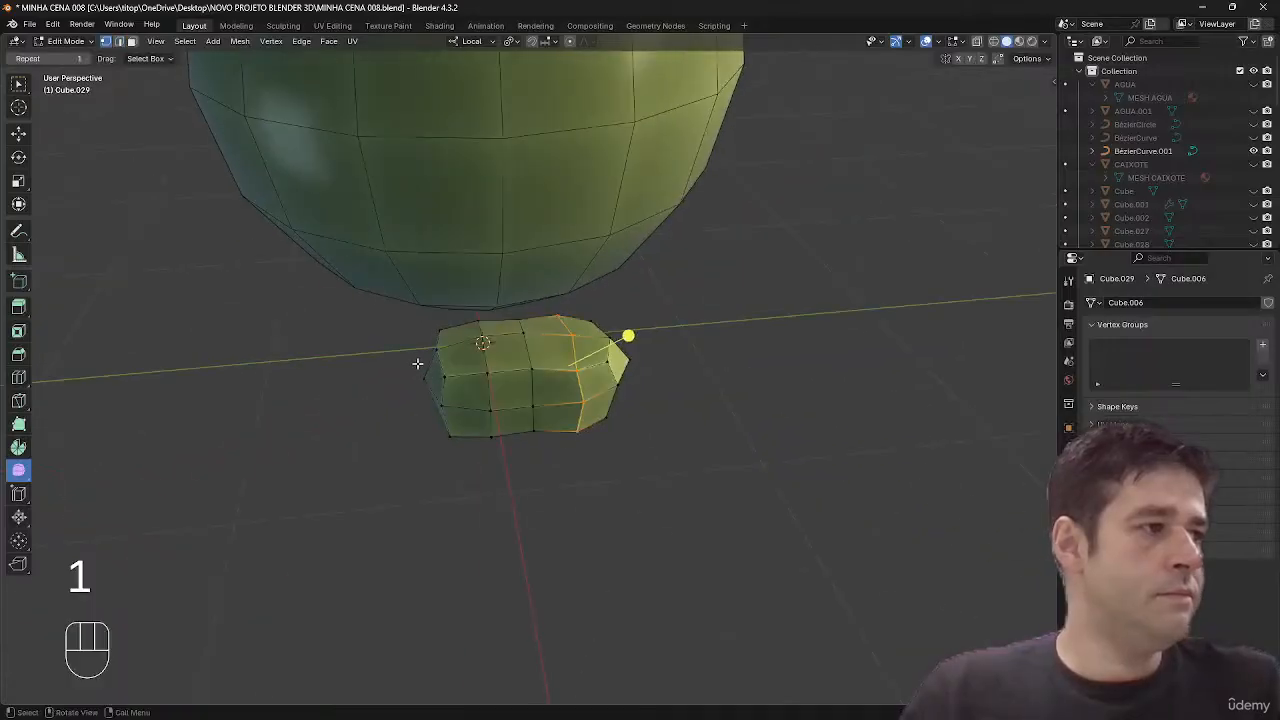
{"action": "key", "text": "ctrl+3"}
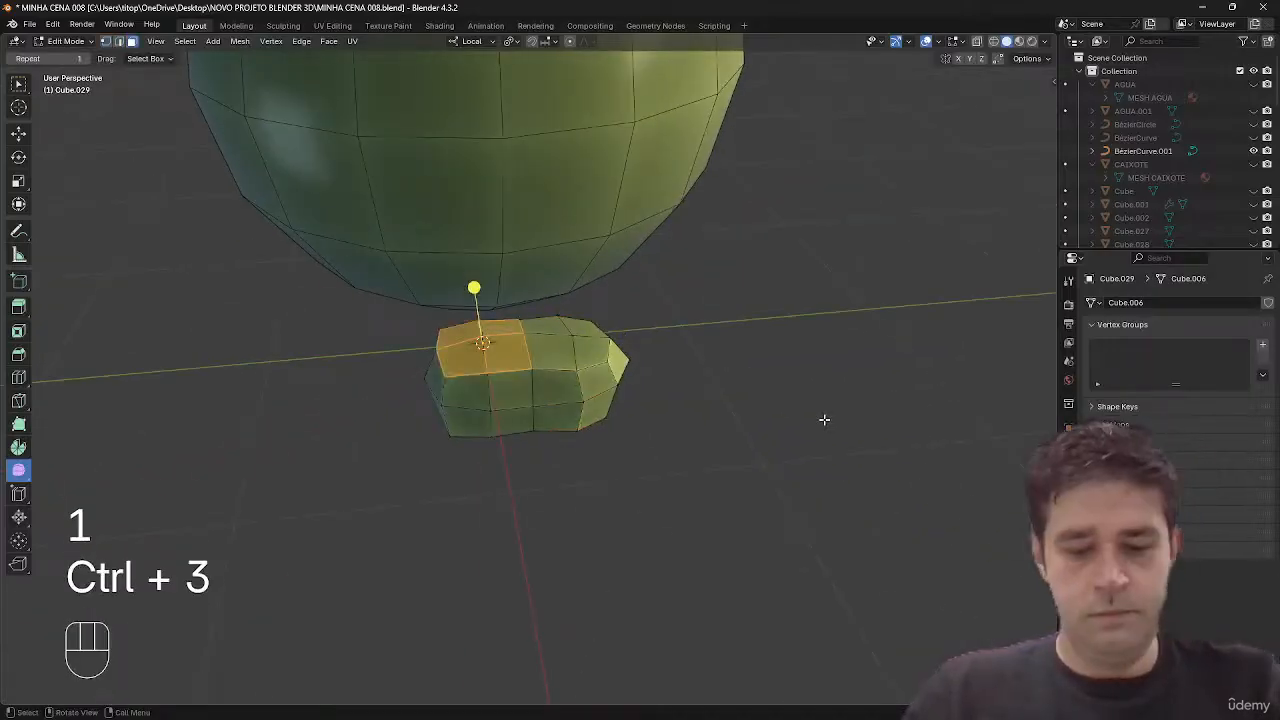
{"action": "key", "text": "i"}
{"action": "left_click", "coordinate": [786, 428]}
- Extrude the inset faces about 0.472 m up into the bomb body and delete the leg's end-cap faces
{"action": "middle_click_drag", "start_coordinate": [786, 428], "coordinate": [780, 360], "text": "alt"}
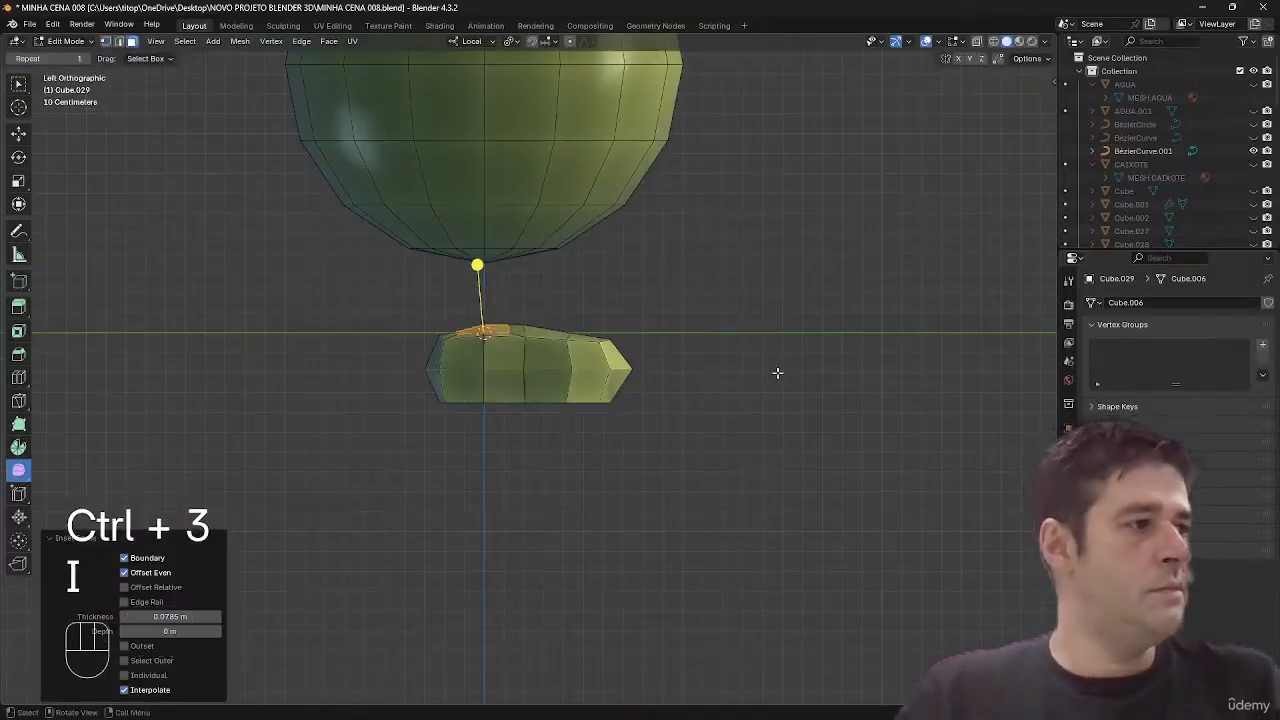
{"action": "key", "text": "e"}
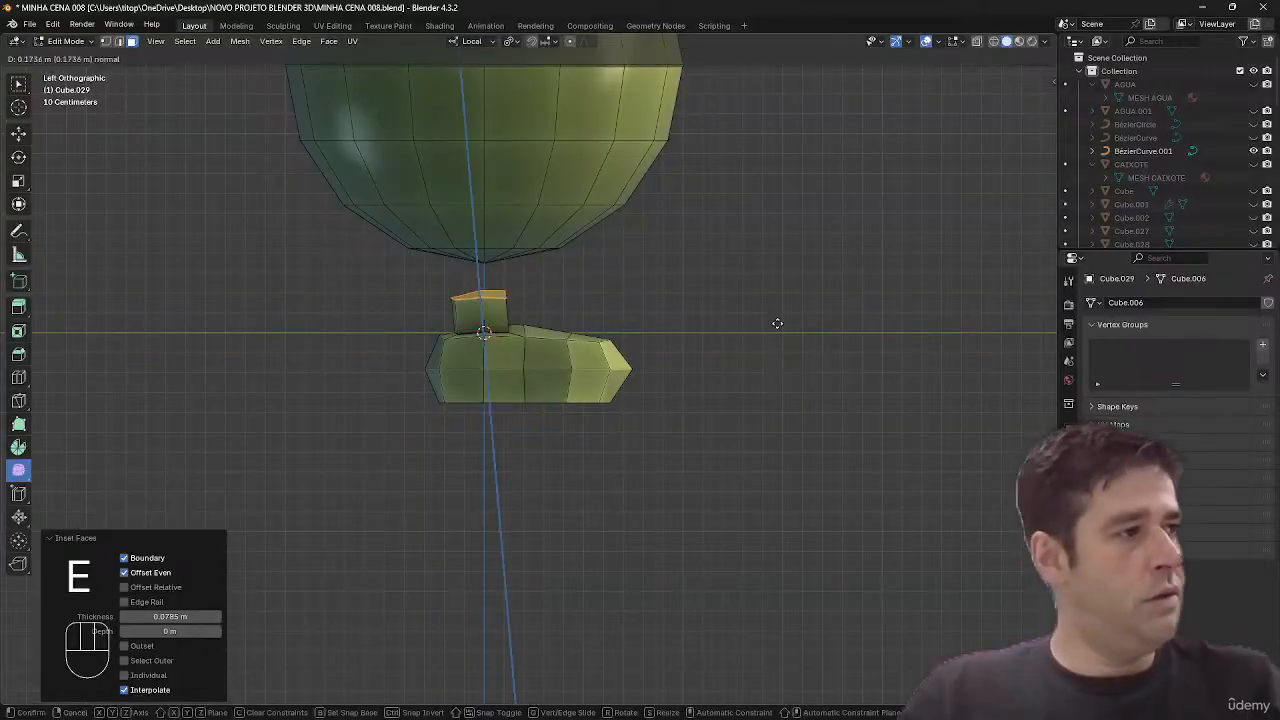
{"action": "left_click", "coordinate": [783, 284]}
{"action": "key", "text": "alt+z"}
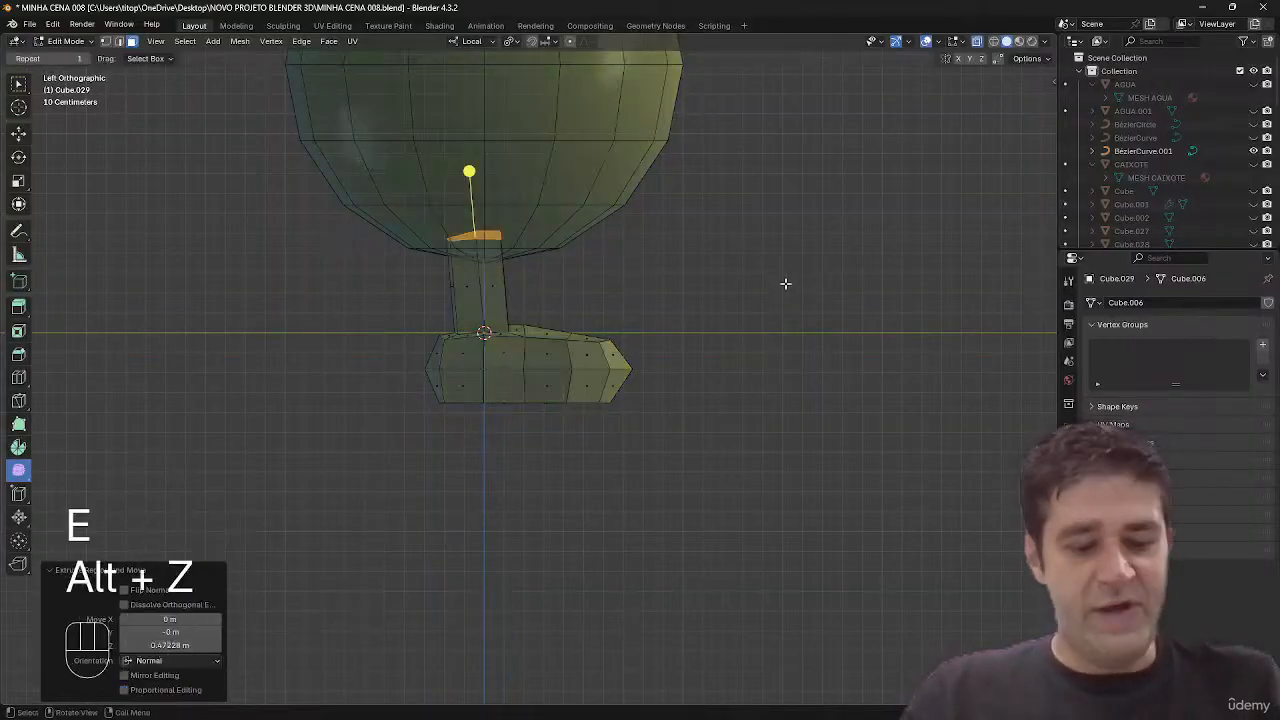
{"action": "key", "text": "x"}
{"action": "left_click", "coordinate": [786, 284]}
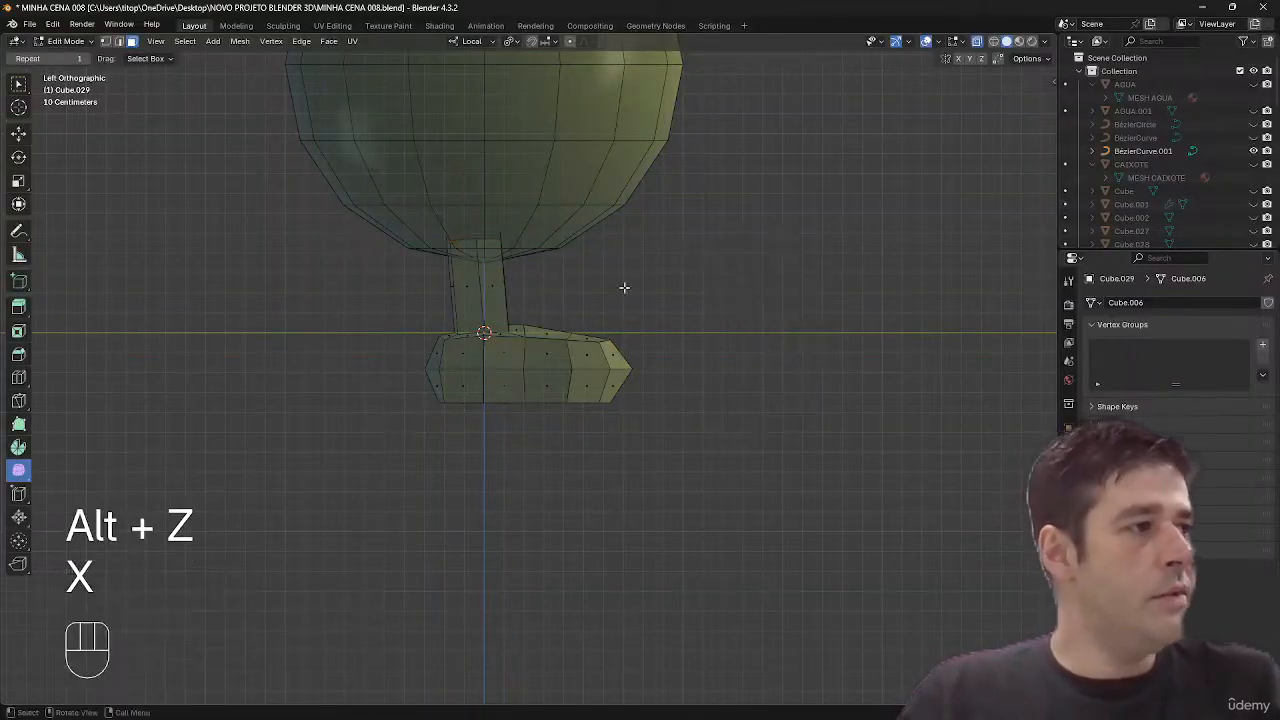
- Select the edge loop where the base of the leg meets the foot
{"action": "key", "text": "1"}
{"action": "left_click_drag", "start_coordinate": [448, 335], "coordinate": [448, 335]}
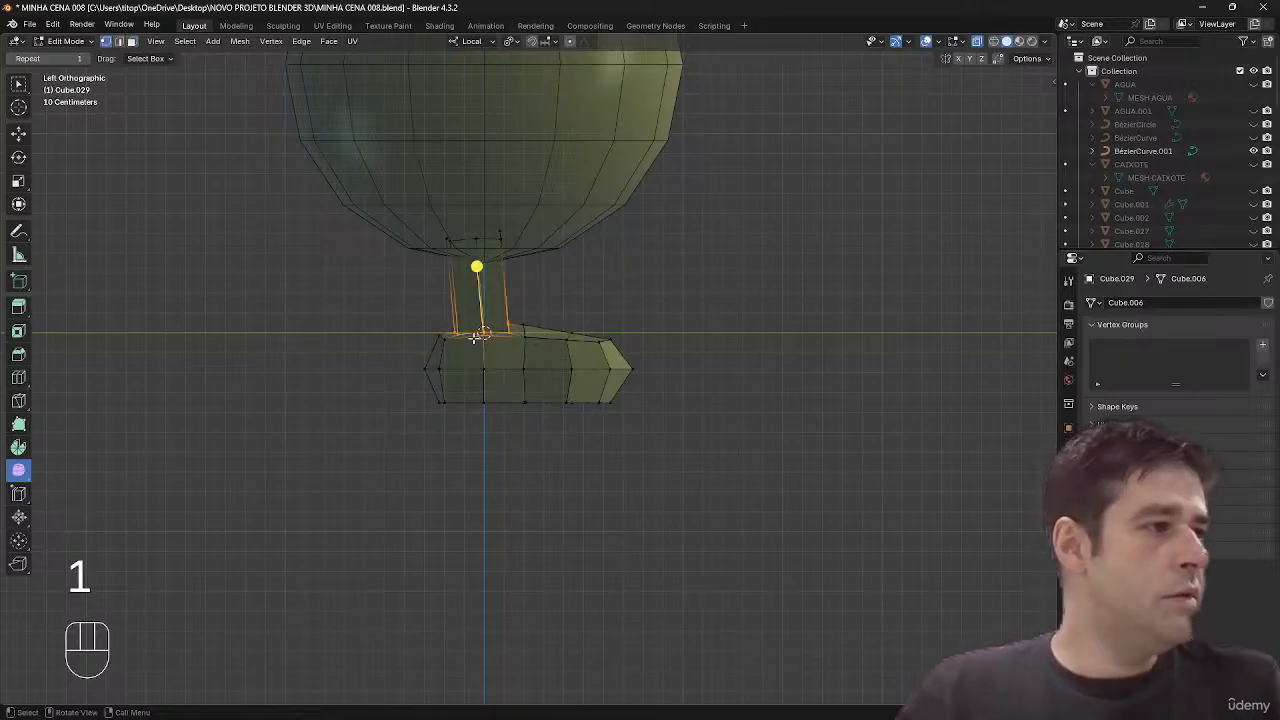
{"action": "scroll", "coordinate": [600, 365], "scroll_direction": "up", "scroll_amount": 5}
{"action": "middle_click_drag", "start_coordinate": [611, 369], "coordinate": [665, 436]}
{"action": "key", "text": "2"}
{"action": "left_click", "coordinate": [643, 459], "text": "alt"}
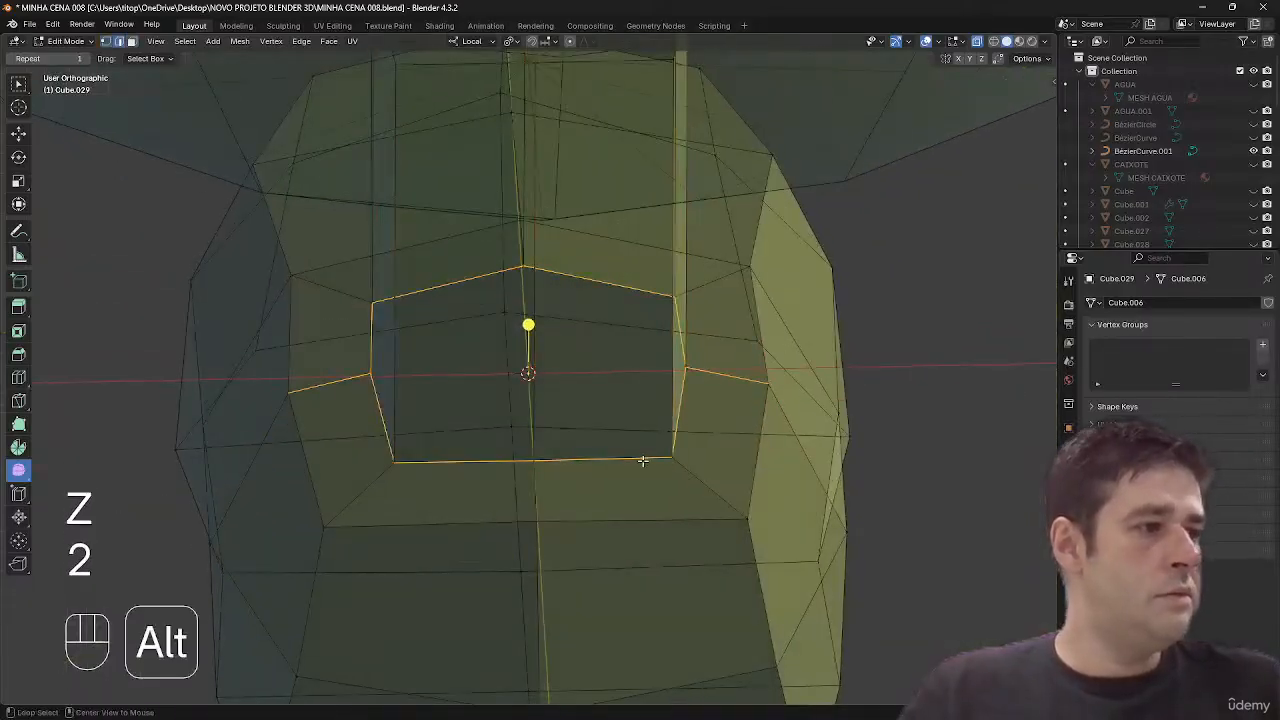
- Round the leg's base loop with To Sphere at a factor of 0.219 and repeat the operation five times
{"action": "left_click", "coordinate": [22, 540]}
{"action": "left_click_drag", "start_coordinate": [386, 430], "coordinate": [528, 378]}
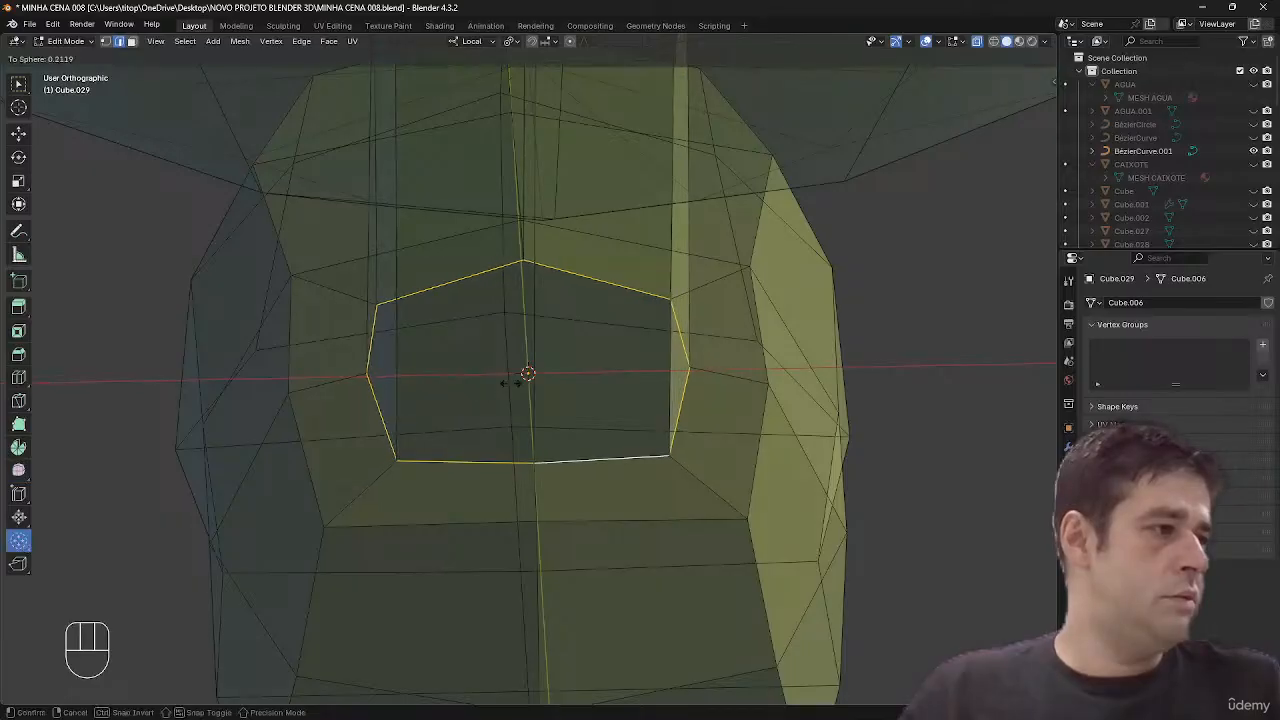
{"action": "key", "text": "shift+r"}
{"action": "key", "text": "shift+r"}
{"action": "key", "text": "shift+r"}
{"action": "key", "text": "shift+r"}
{"action": "key", "text": "shift+r"}
- Flatten the leg's base loop by scaling it down along local Z
{"action": "middle_click_drag", "start_coordinate": [533, 384], "coordinate": [717, 409]}
{"action": "key", "text": "s"}
{"action": "key", "text": "z"}
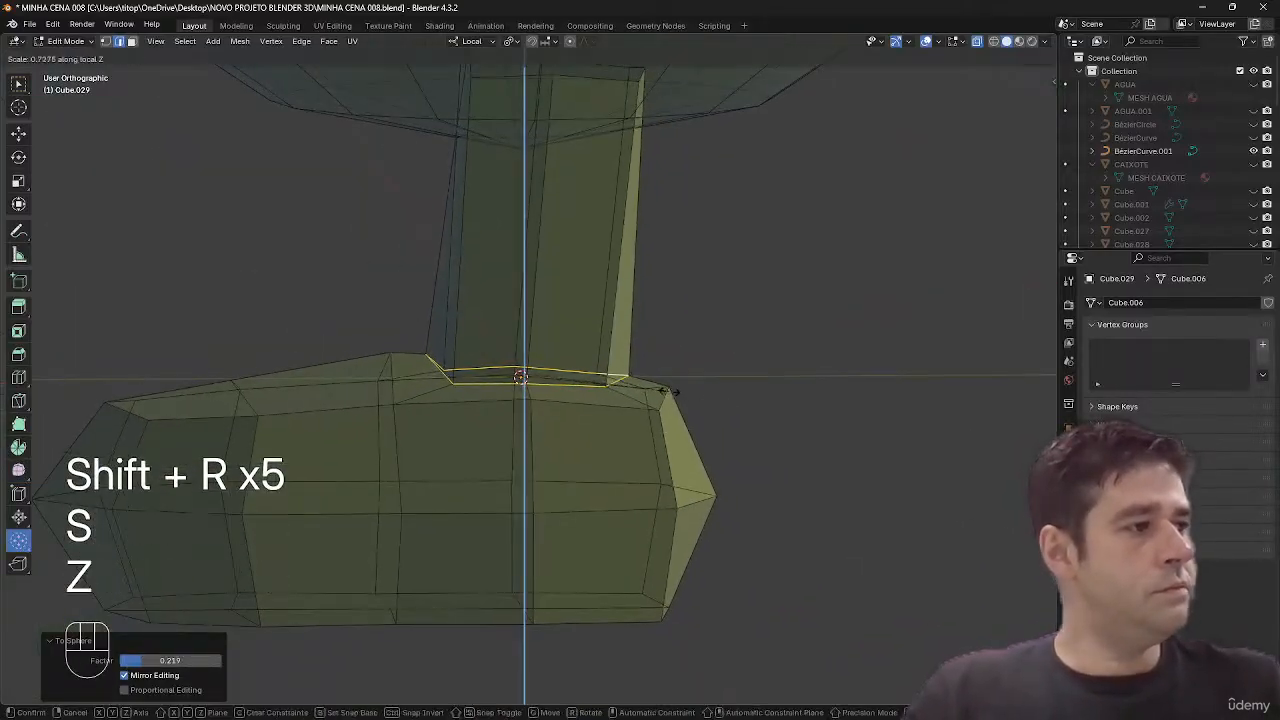
{"action": "left_click", "coordinate": [632, 385]}
{"action": "middle_click_drag", "start_coordinate": [551, 366], "coordinate": [731, 448]}
- Turn off X-ray and move the vertex at the tip of the toe slightly back toward the heel
{"action": "key", "text": "shift+alt+z"}
{"action": "key", "text": "shift+alt+z"}
{"action": "key", "text": "alt+z"}
{"action": "key", "text": "alt+z"}
{"action": "key", "text": "1"}
{"action": "key", "text": "shift+alt+s"}
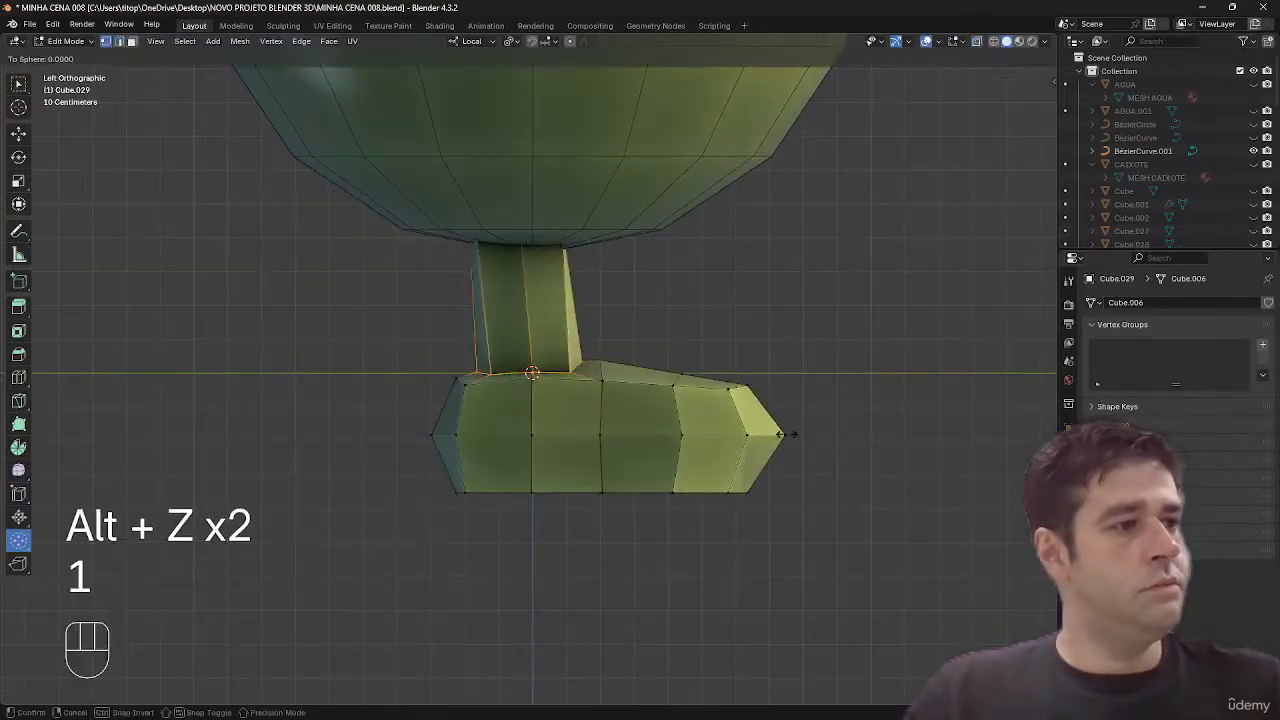
{"action": "right_click", "coordinate": [783, 434]}
{"action": "left_click", "coordinate": [777, 435]}
{"action": "key", "text": "g"}
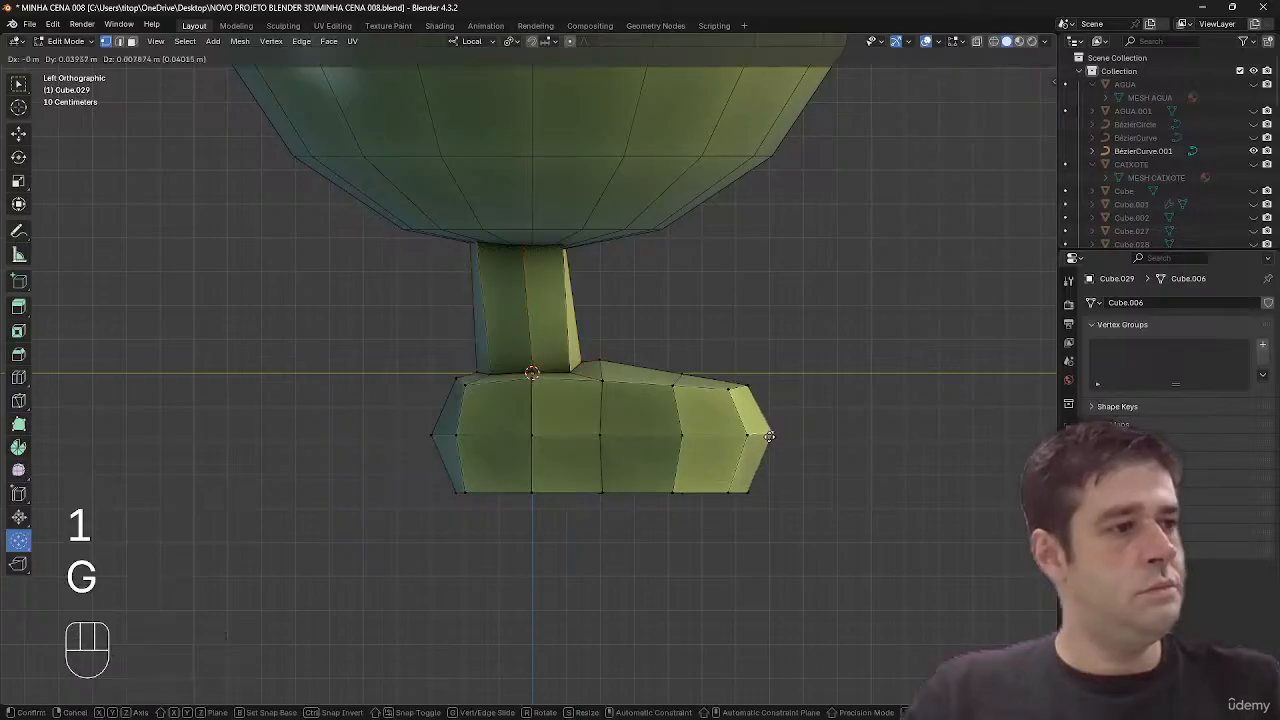
{"action": "left_click", "coordinate": [769, 436]}
- Slide the horizontal edge loop around the foot's mid-height down toward the sole by a factor of 0.130
{"action": "key", "text": "2"}
{"action": "left_click", "coordinate": [735, 436], "text": "alt"}
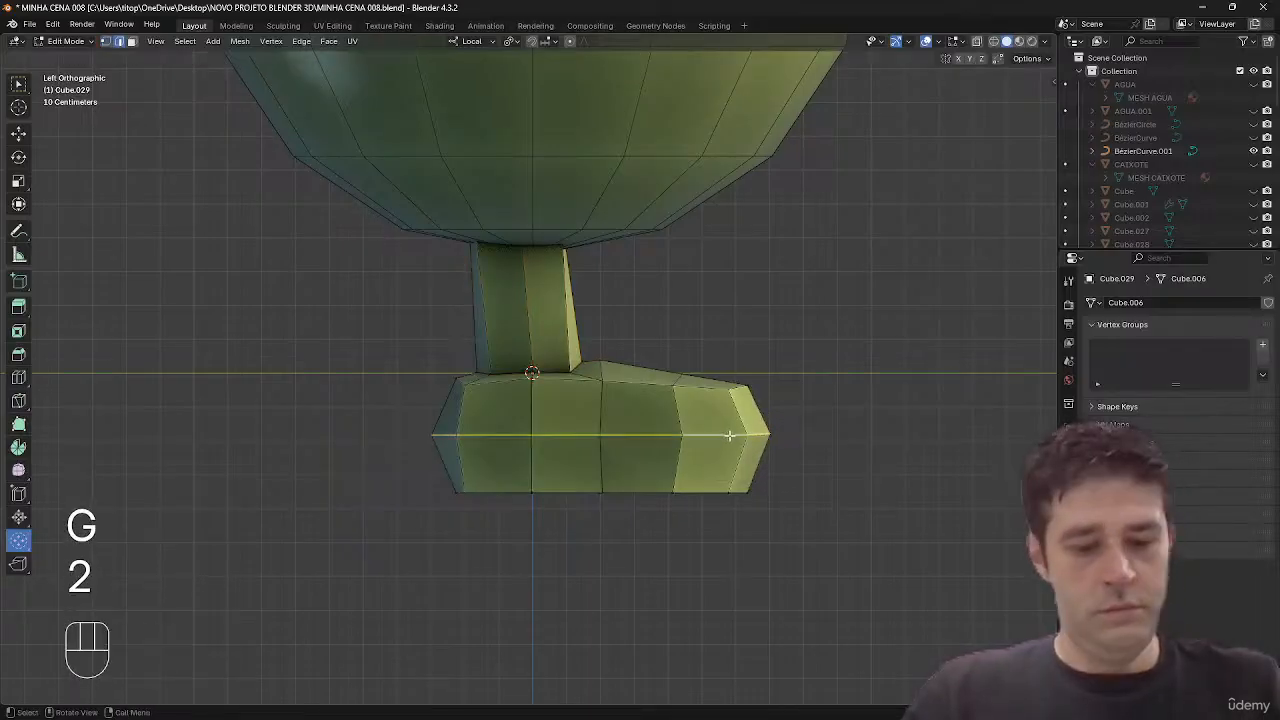
{"action": "key", "text": "g"}
{"action": "key", "text": "g"}
{"action": "left_click", "coordinate": [740, 444]}
- Try adding a horizontal edge loop between the foot's mid-height loop and the sole
{"action": "key", "text": "ctrl+r"}
{"action": "left_click", "coordinate": [729, 457]}
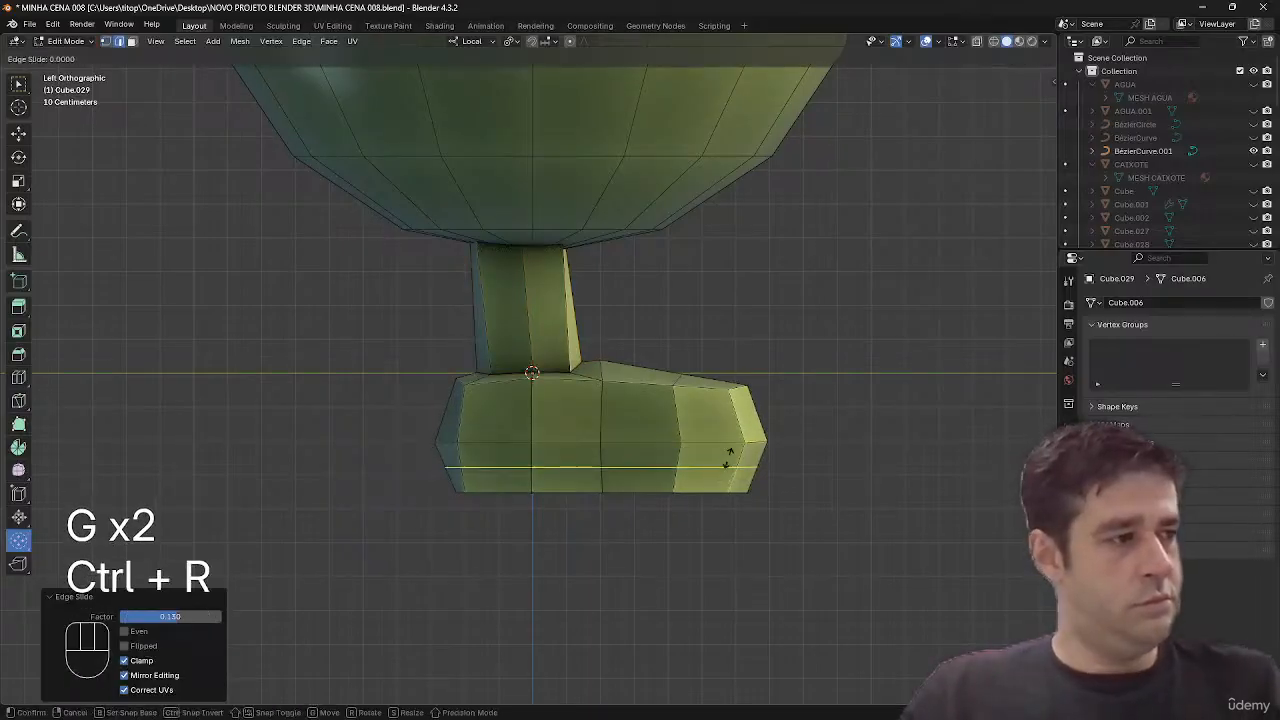
{"action": "key", "text": "Escape"}
{"action": "key", "text": "1"}
{"action": "key", "text": "ctrl+z"}
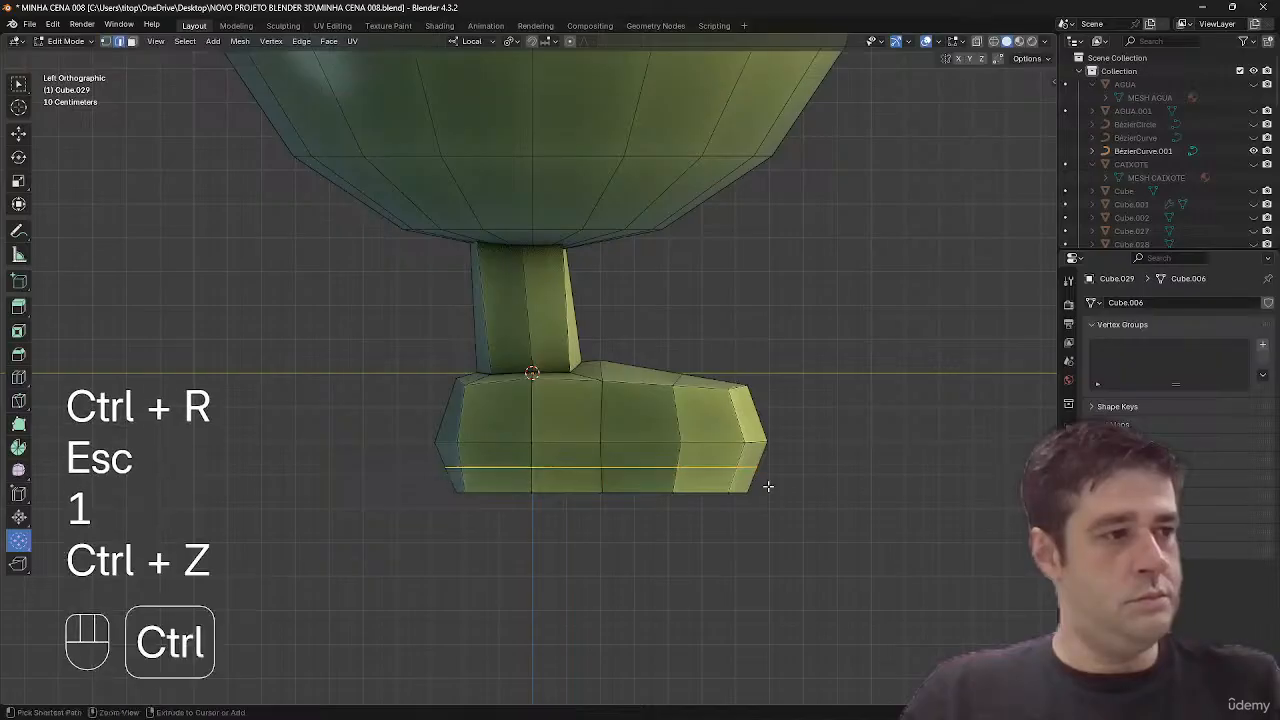
{"action": "key", "text": "Tab"}
{"action": "key", "text": "Tab"}
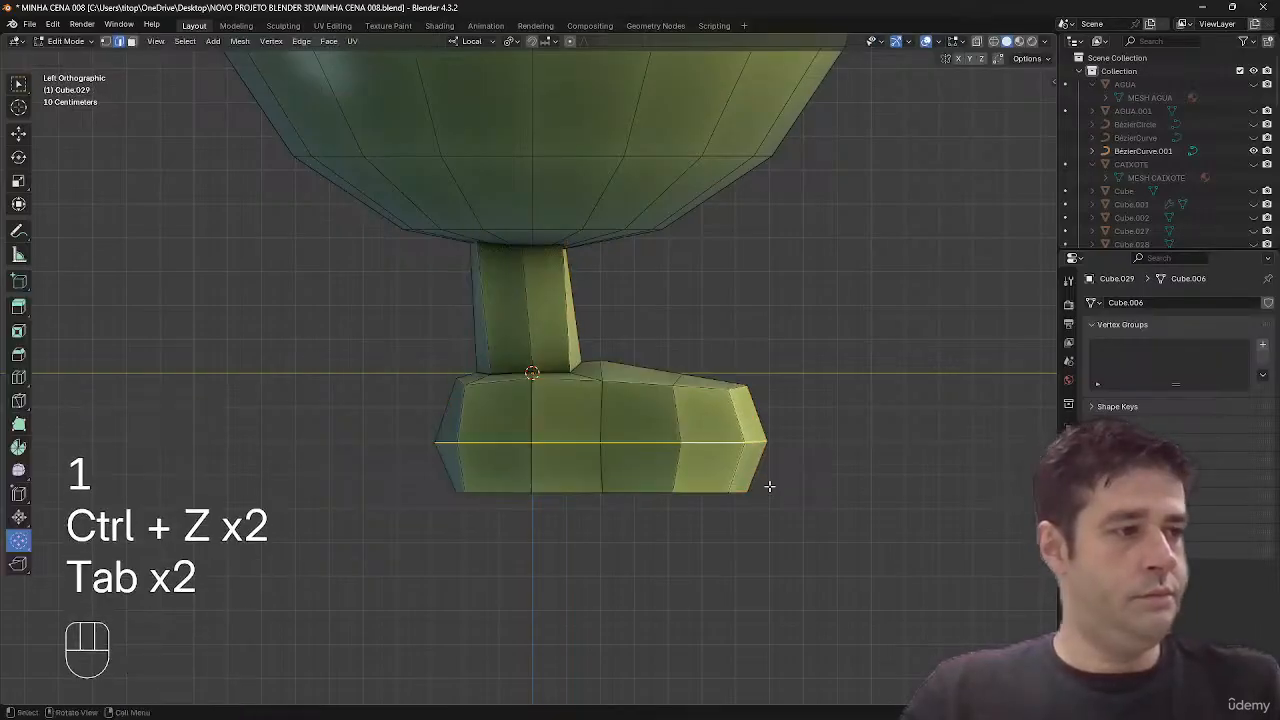
- Turn on X-ray, select the sole vertices and lengthen them along local Y to a scale of 1.122
{"action": "key", "text": "1"}
{"action": "key", "text": "alt+z"}
{"action": "key", "text": "shift+alt+s"}
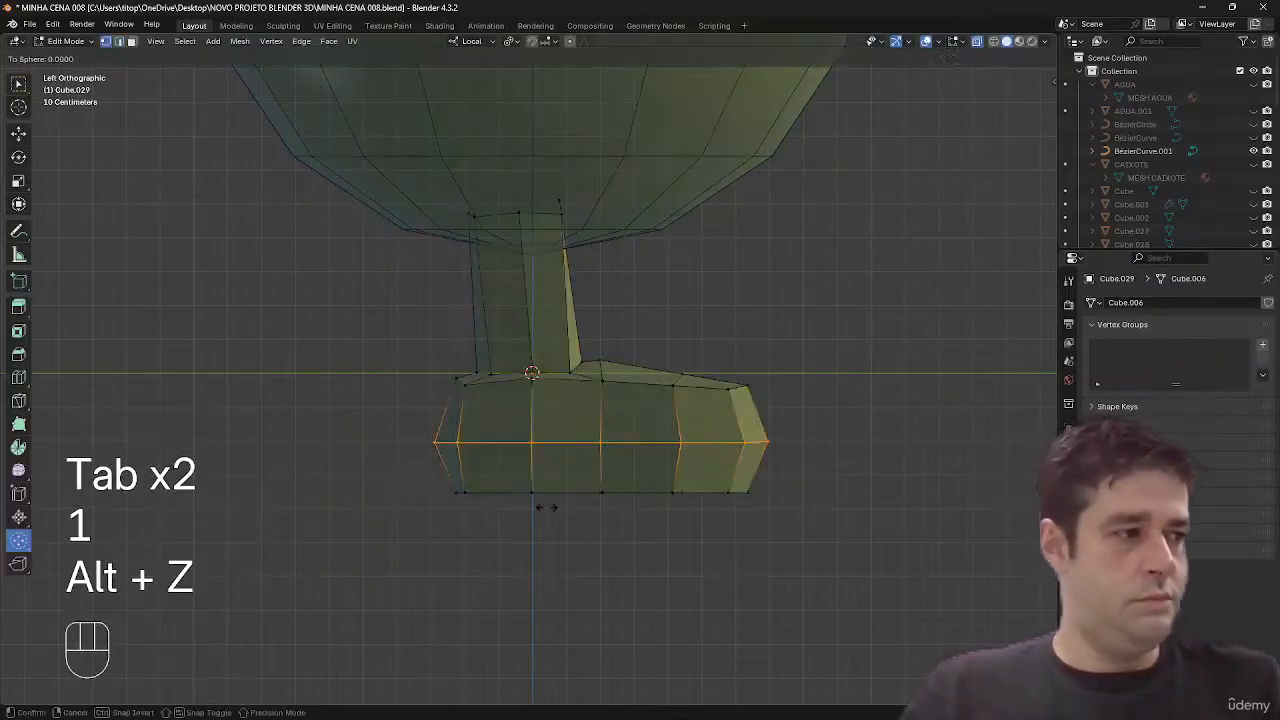
{"action": "left_click", "coordinate": [396, 516]}
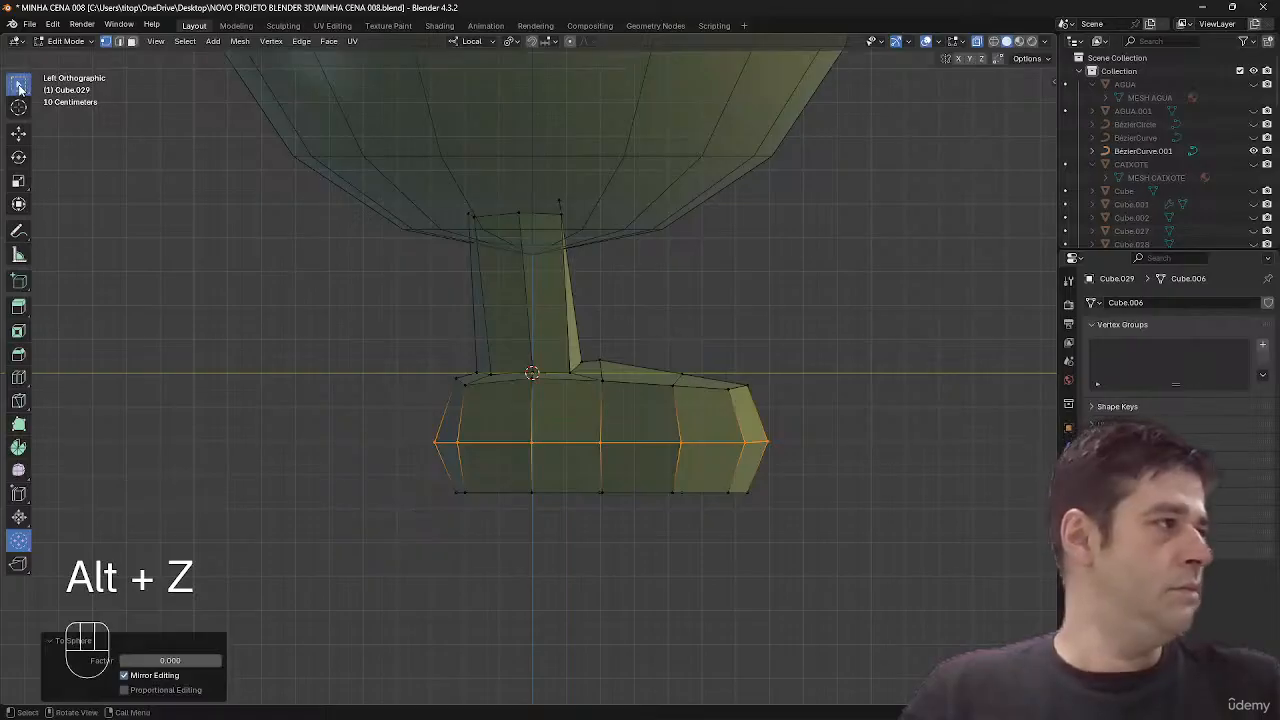
{"action": "left_click_drag", "start_coordinate": [428, 478], "coordinate": [1000, 532]}
{"action": "key", "text": "s"}
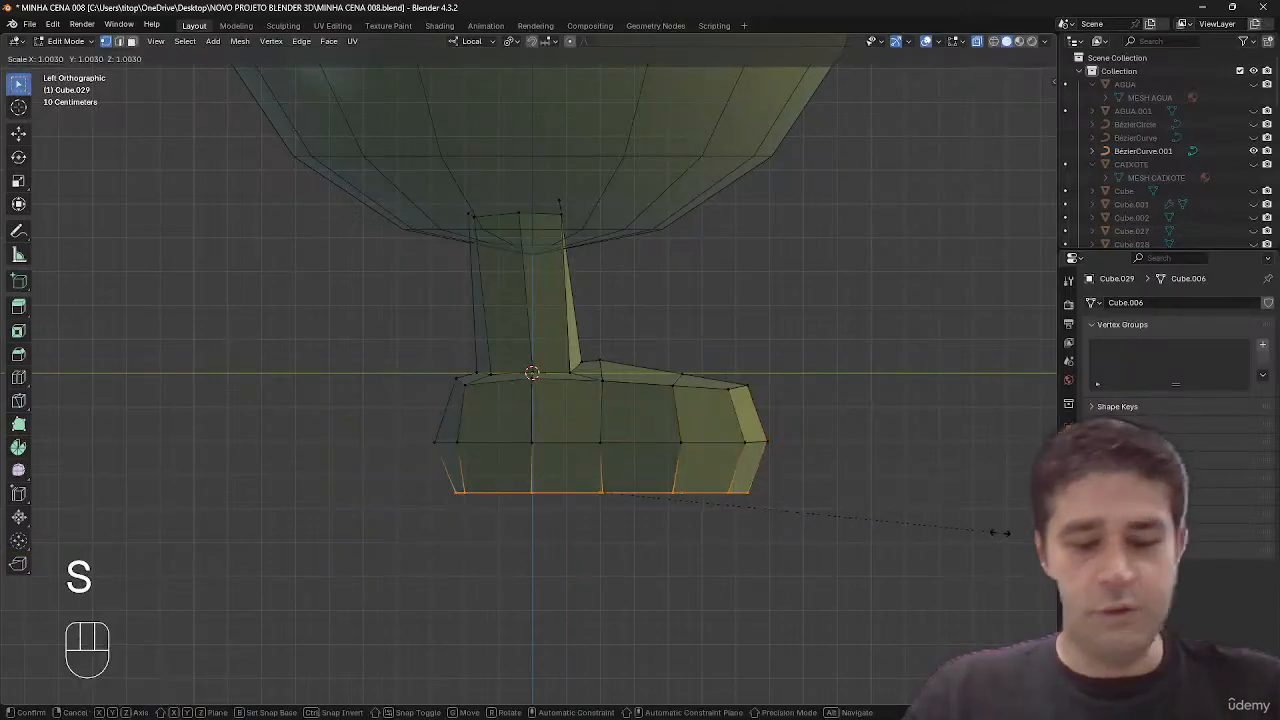
{"action": "key", "text": "y"}
{"action": "left_click", "coordinate": [1048, 529]}
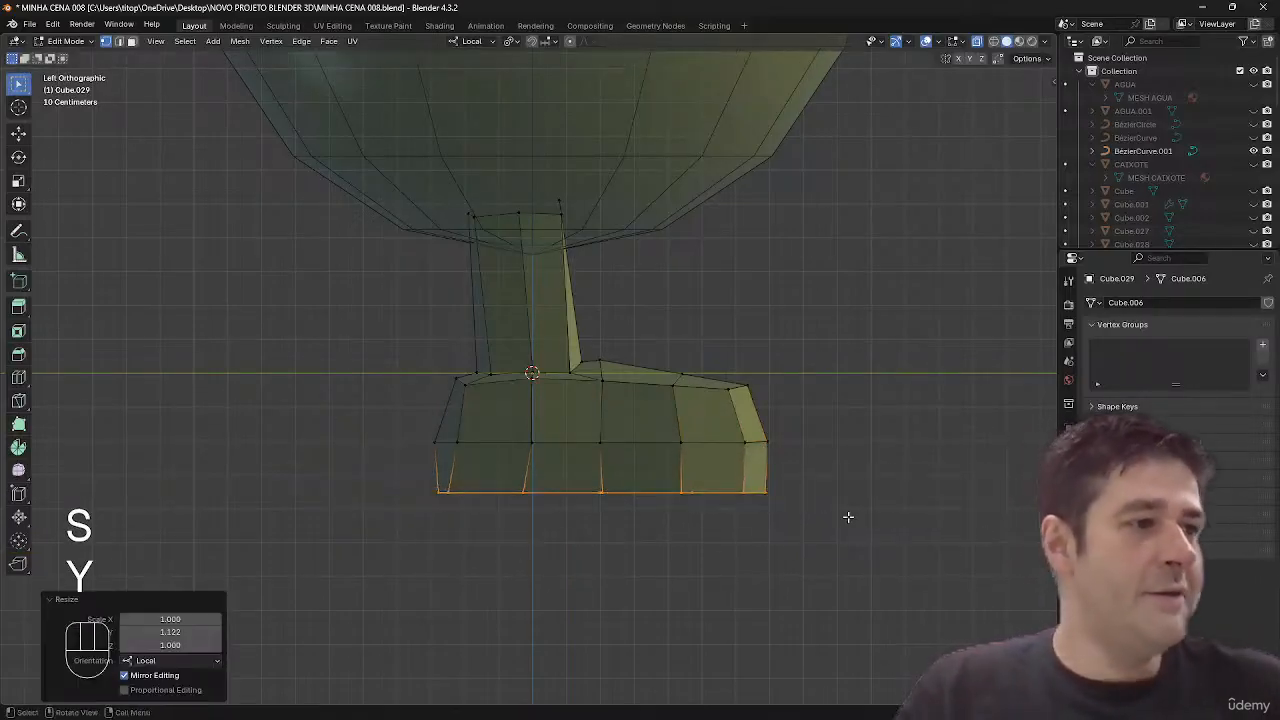
- Slide the horizontal edge loop around the foot's mid-height down toward the sole by a factor of 0.562
{"action": "key", "text": "2"}
{"action": "left_click", "coordinate": [757, 442], "text": "alt"}
{"action": "key", "text": "g"}
{"action": "key", "text": "g"}
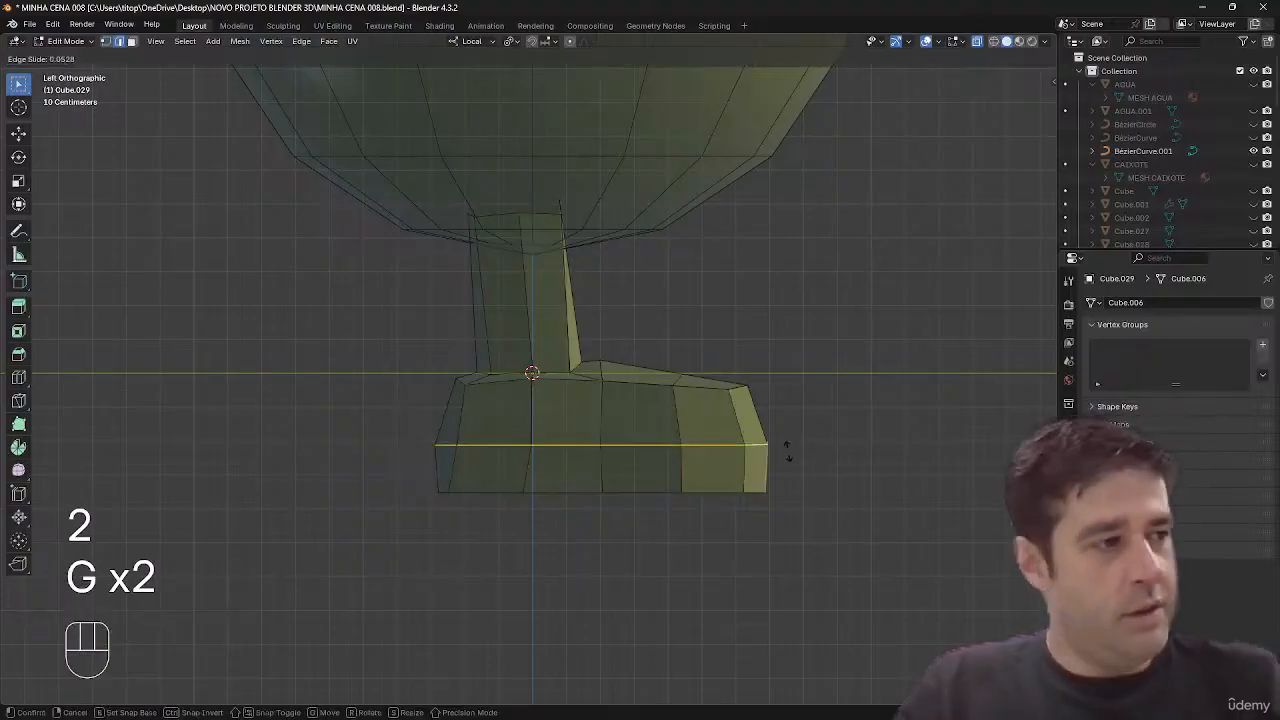
{"action": "left_click", "coordinate": [786, 480]}
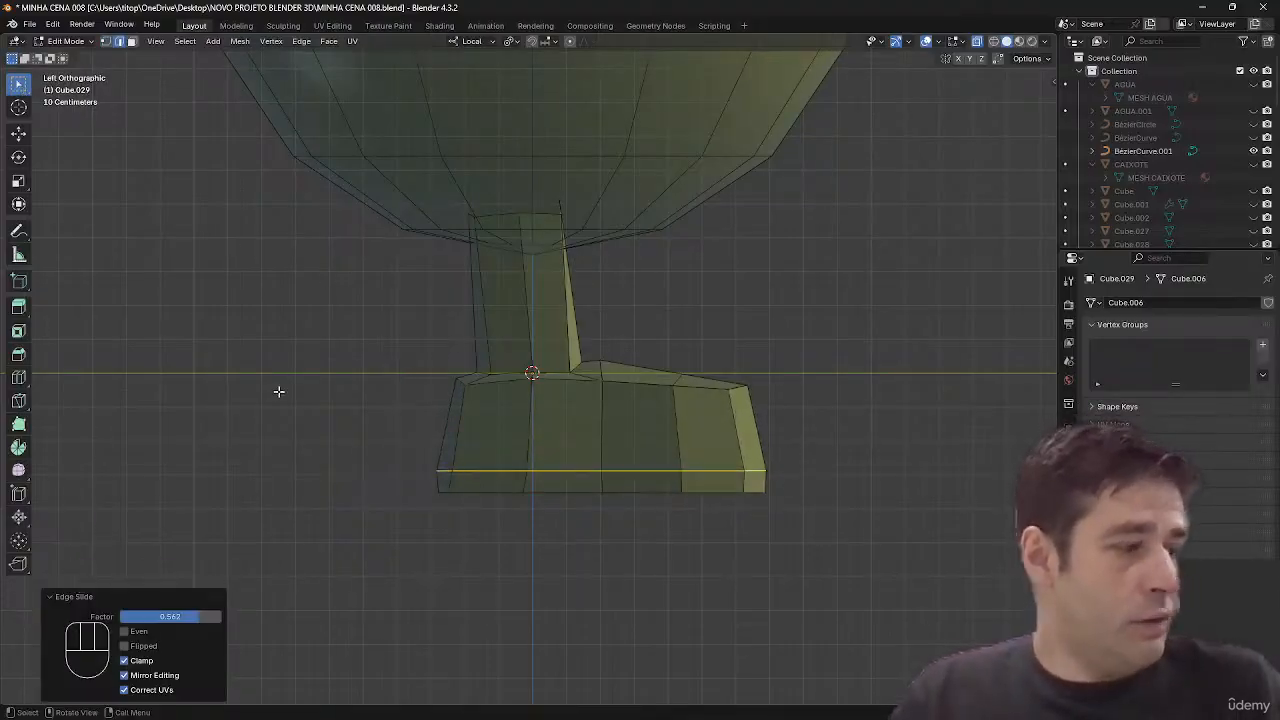
{"action": "key", "text": "w"}
{"action": "key", "text": "w"}
{"action": "key", "text": "w"}
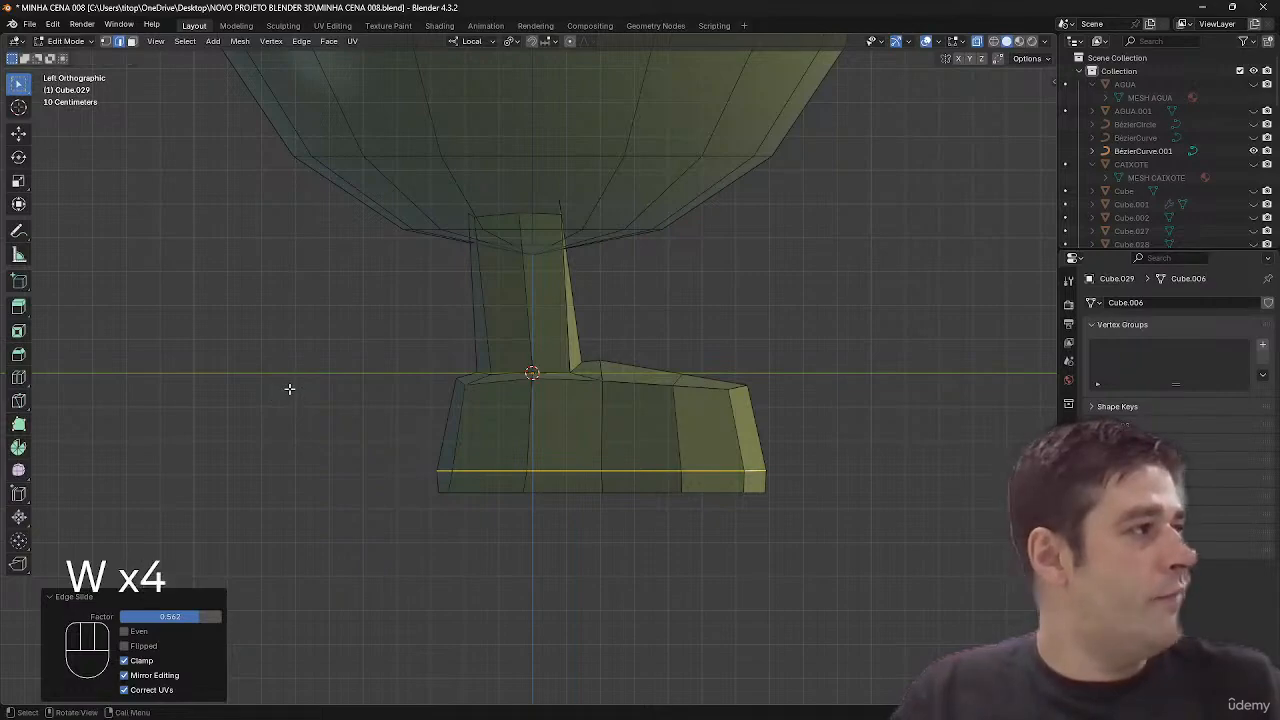
{"action": "key", "text": "w"}
{"action": "key", "text": "w"}
{"action": "key", "text": "w"}
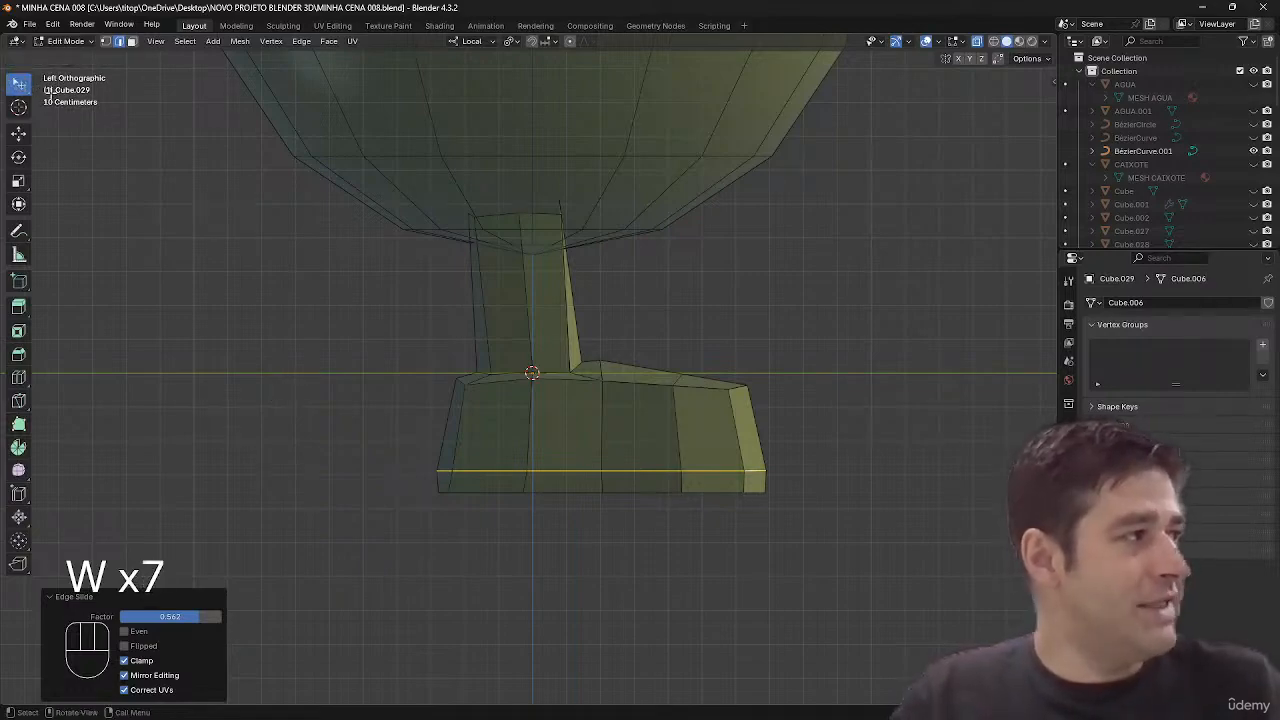
- Add a horizontal edge loop around the upper half of the foot and slide it down by a factor of -0.298
{"action": "key", "text": "ctrl+r"}
{"action": "left_click", "coordinate": [770, 457]}
{"action": "left_click", "coordinate": [781, 440]}
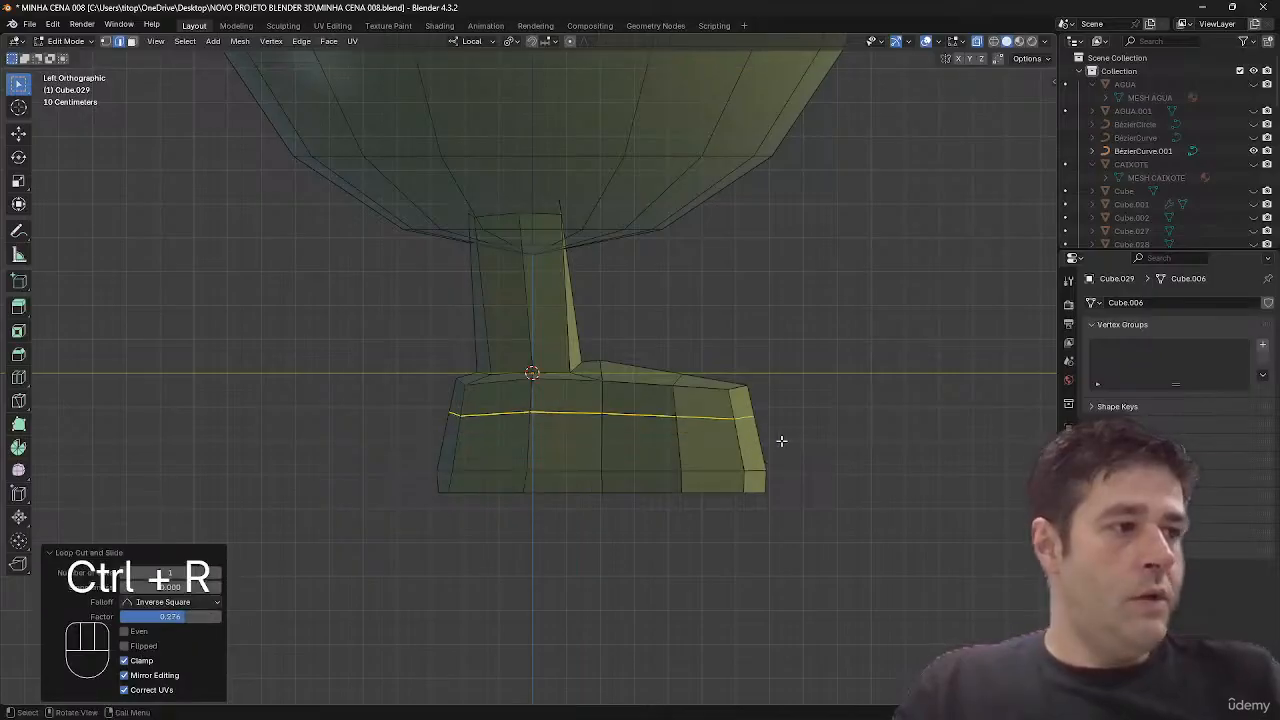
{"action": "key", "text": "g"}
{"action": "key", "text": "g"}
{"action": "left_click", "coordinate": [789, 462]}
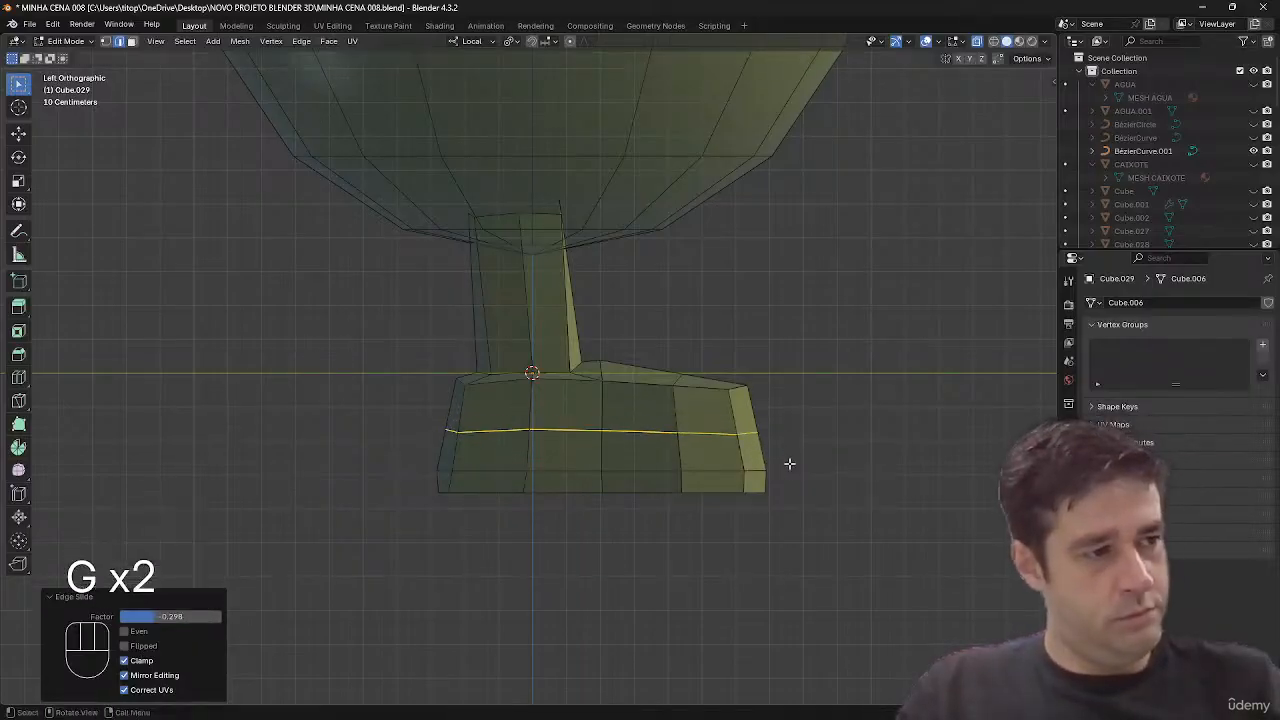
- Scale the new horizontal edge loop along local Y to 1.052 so the foot bulges at heel and toe
{"action": "key", "text": "s"}
{"action": "key", "text": "y"}
{"action": "left_click", "coordinate": [797, 457]}
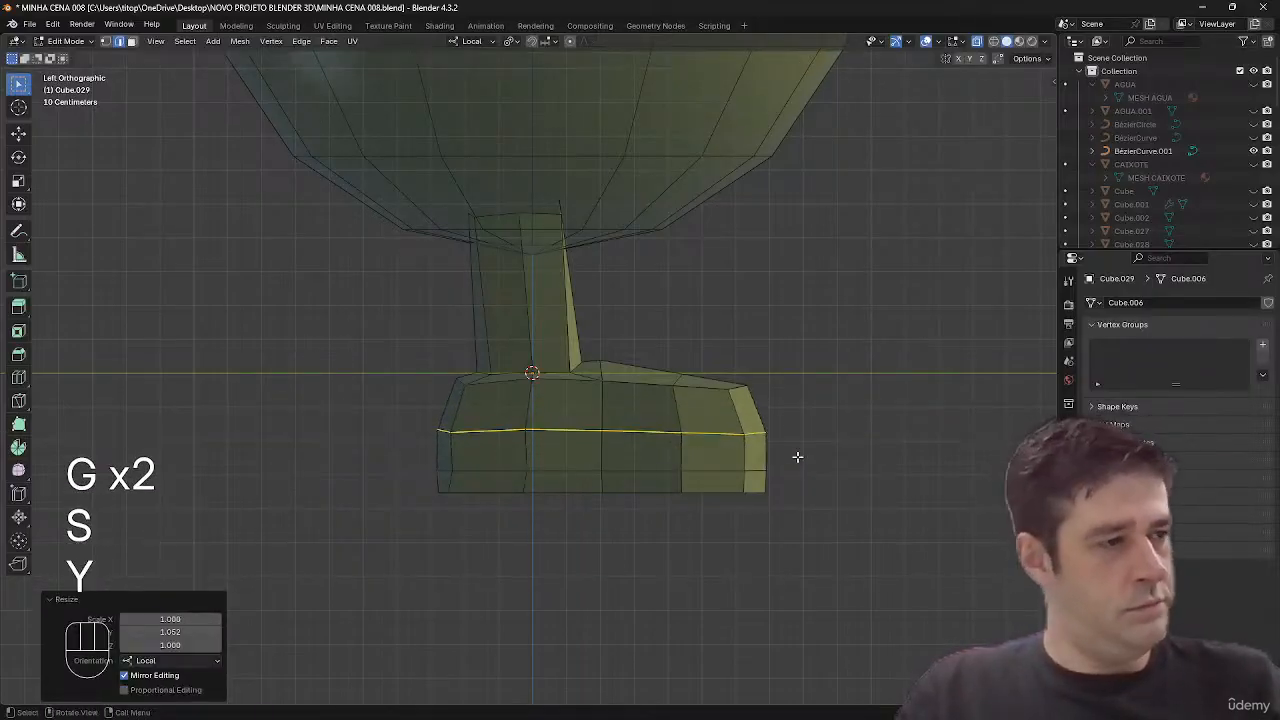
- Select the ring of faces around the foot's upper side and shrink its height along local Z
{"action": "key", "text": "3"}
{"action": "left_click", "coordinate": [684, 404], "text": "alt"}
{"action": "key", "text": "s"}
{"action": "key", "text": "z"}
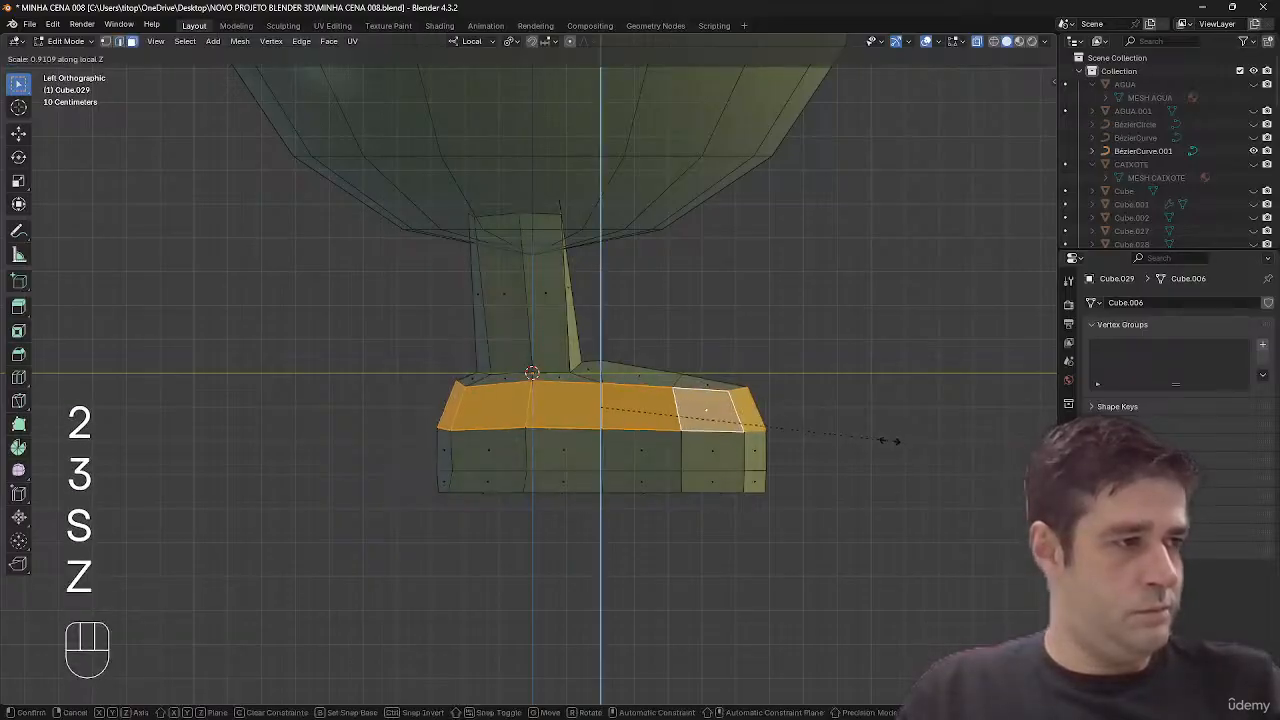
{"action": "left_click", "coordinate": [840, 425]}
- Select the lowest horizontal edge loop just above the sole and scale it up slightly on all axes
{"action": "key", "text": "2"}
{"action": "left_click", "coordinate": [711, 472], "text": "alt"}
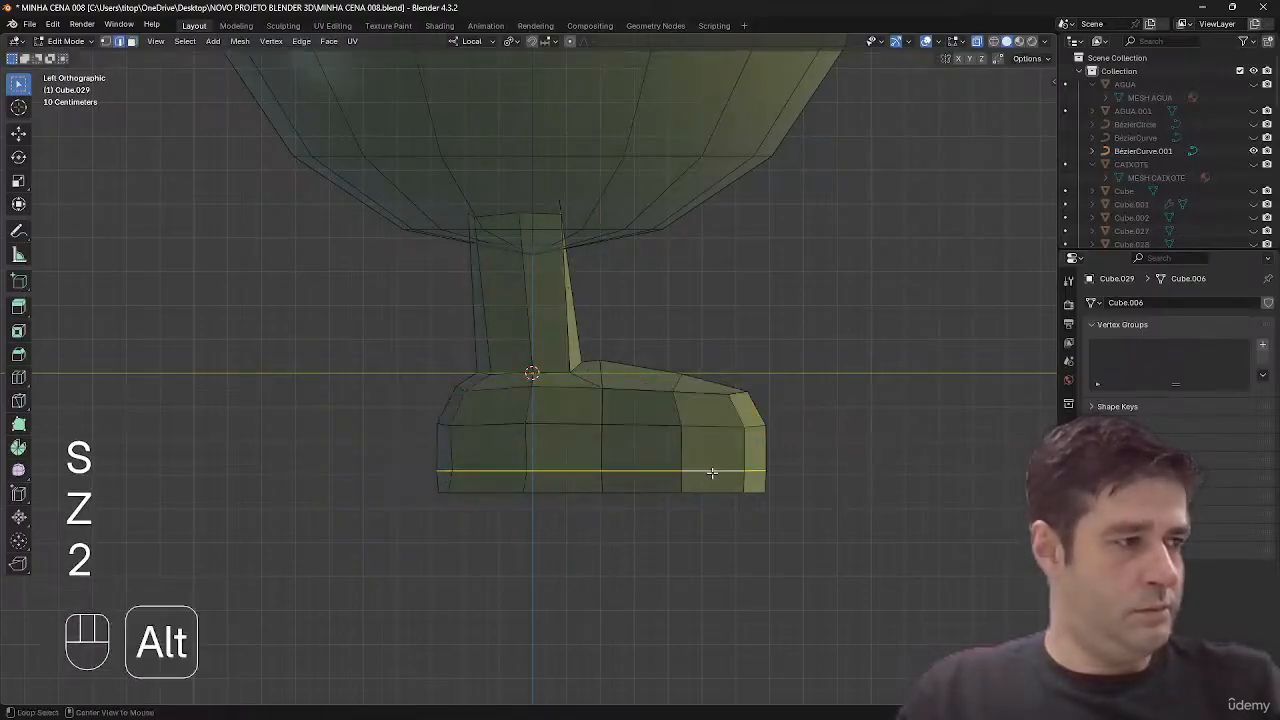
{"action": "key", "text": "s"}
{"action": "left_click", "coordinate": [858, 477]}
- From the front, select the mid-height edge loop of the foot and widen it along local X to 1.082
{"action": "middle_click_drag", "start_coordinate": [858, 477], "coordinate": [713, 462]}
{"action": "left_click", "coordinate": [575, 424], "text": "alt"}
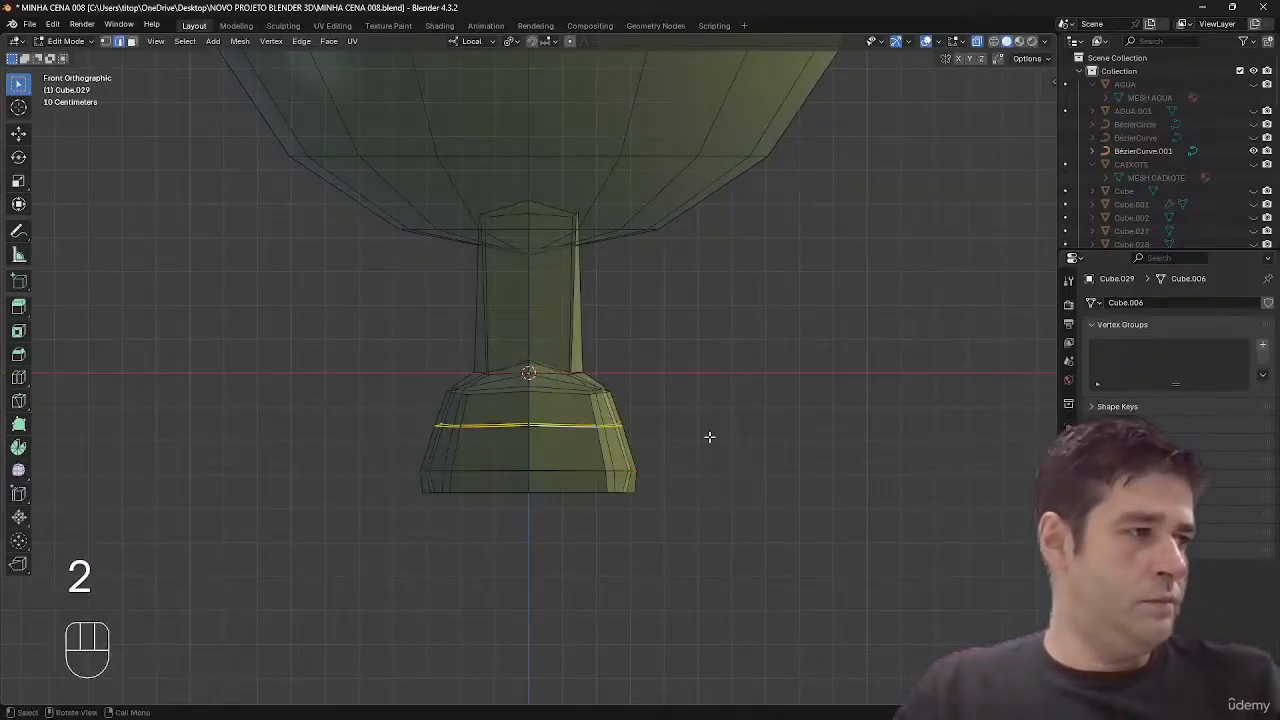
{"action": "key", "text": "s"}
{"action": "key", "text": "x"}
{"action": "left_click", "coordinate": [716, 438]}
- Turn off X-ray, switch to Sculpt Mode and smooth the instep near the ankle with a 106 px brush
{"action": "middle_click_drag", "start_coordinate": [716, 438], "coordinate": [746, 389]}
{"action": "key", "text": "alt+z"}
{"action": "key", "text": "ctrl+Tab"}
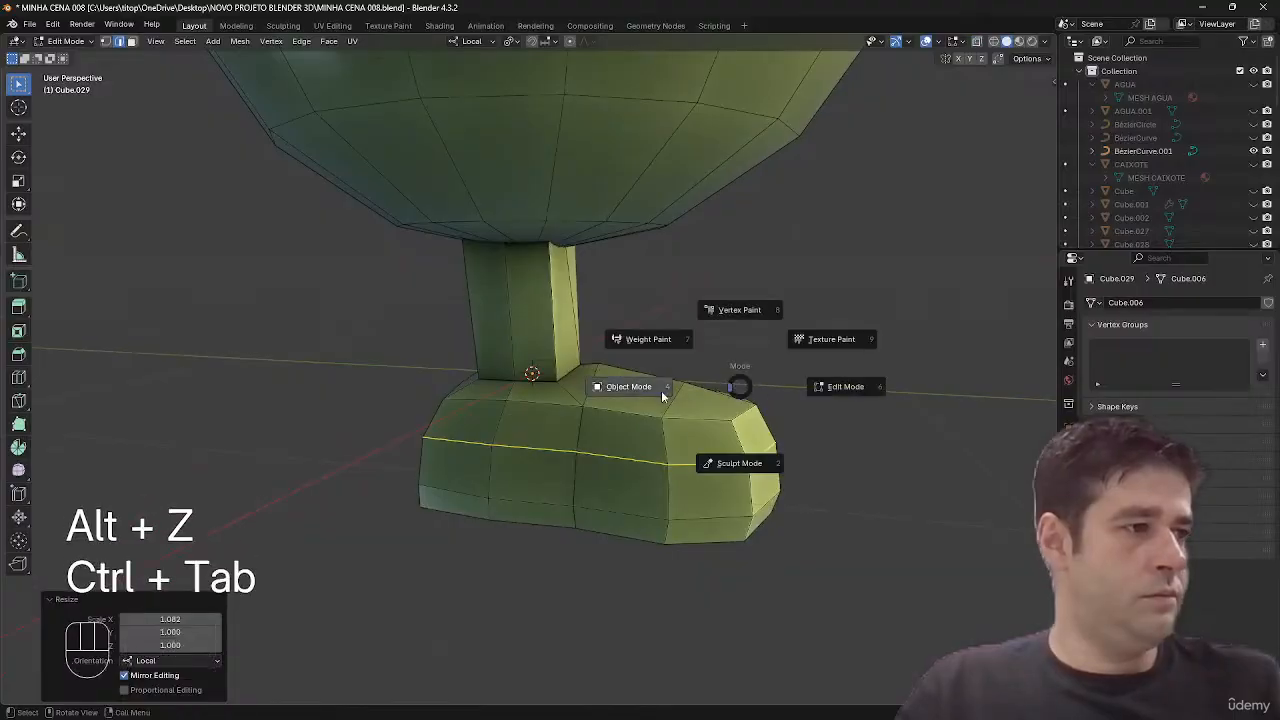
{"action": "left_click", "coordinate": [661, 390]}
{"action": "key", "text": "ctrl+Tab"}
{"action": "left_click", "coordinate": [634, 410]}
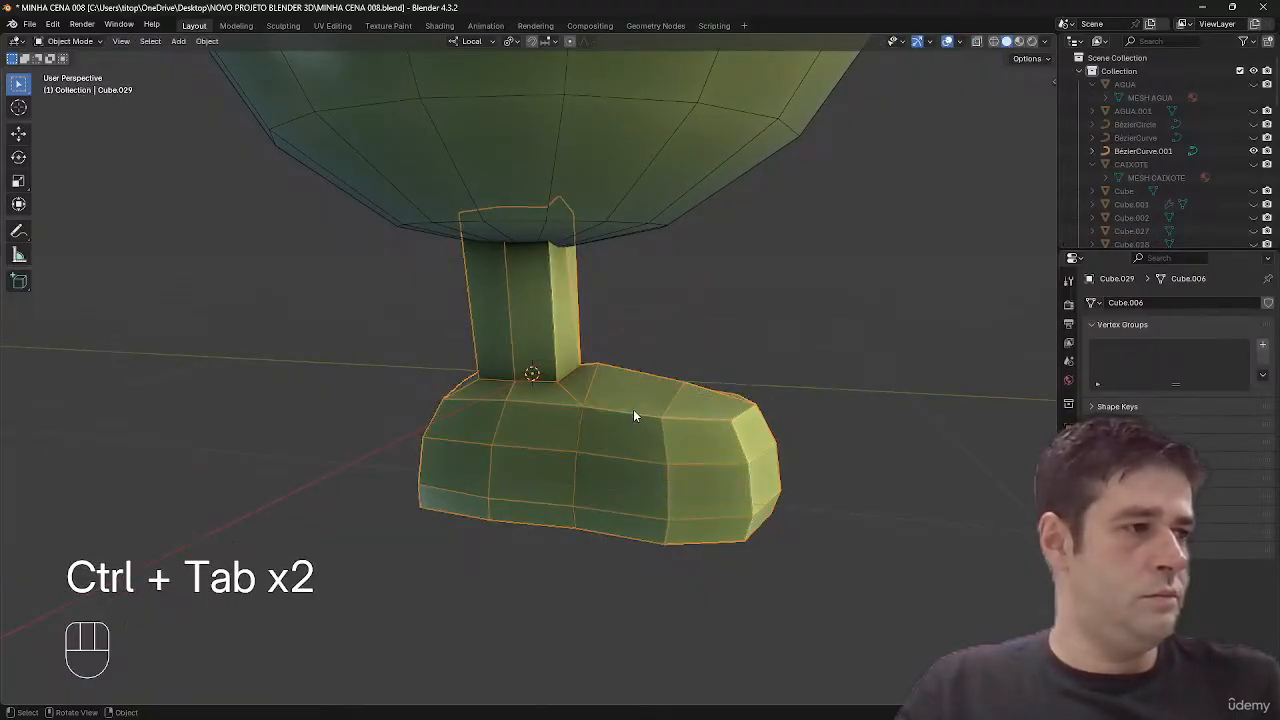
{"action": "key", "text": "ctrl+Tab"}
{"action": "left_click", "coordinate": [674, 431]}
{"action": "key", "text": "ctrl+Tab"}
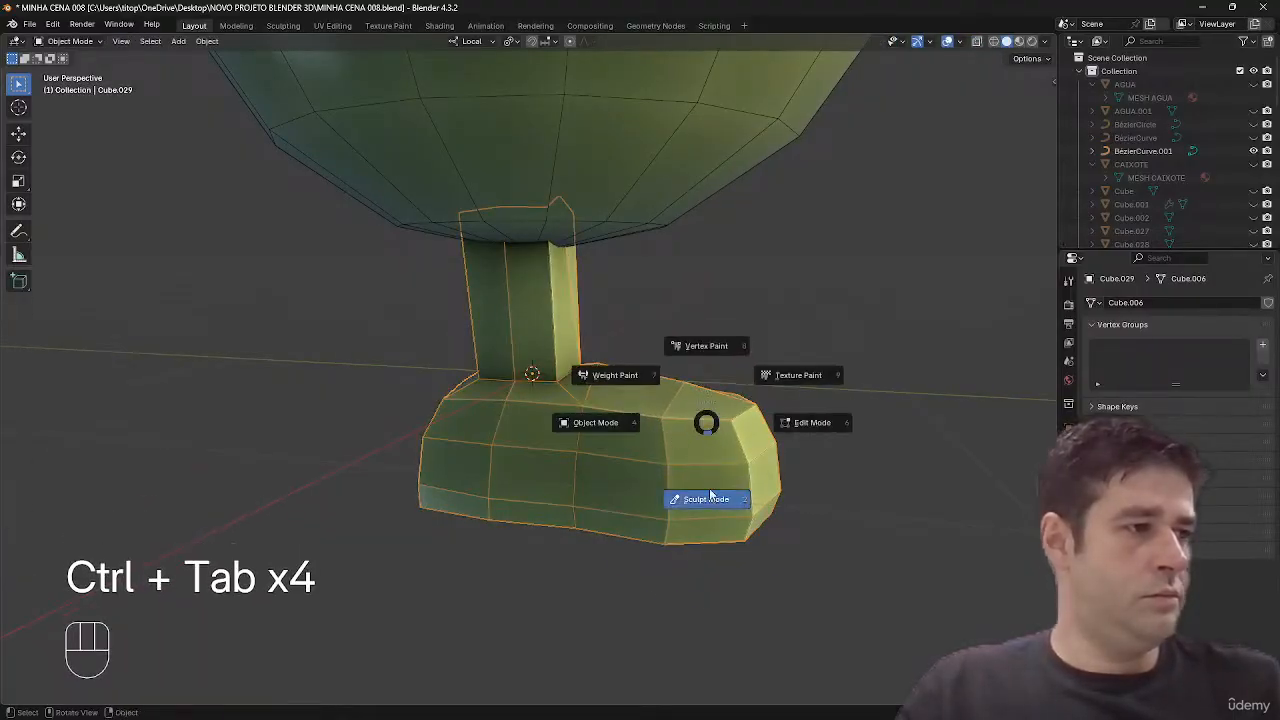
{"action": "left_click", "coordinate": [710, 497]}
{"action": "key", "text": "f"}
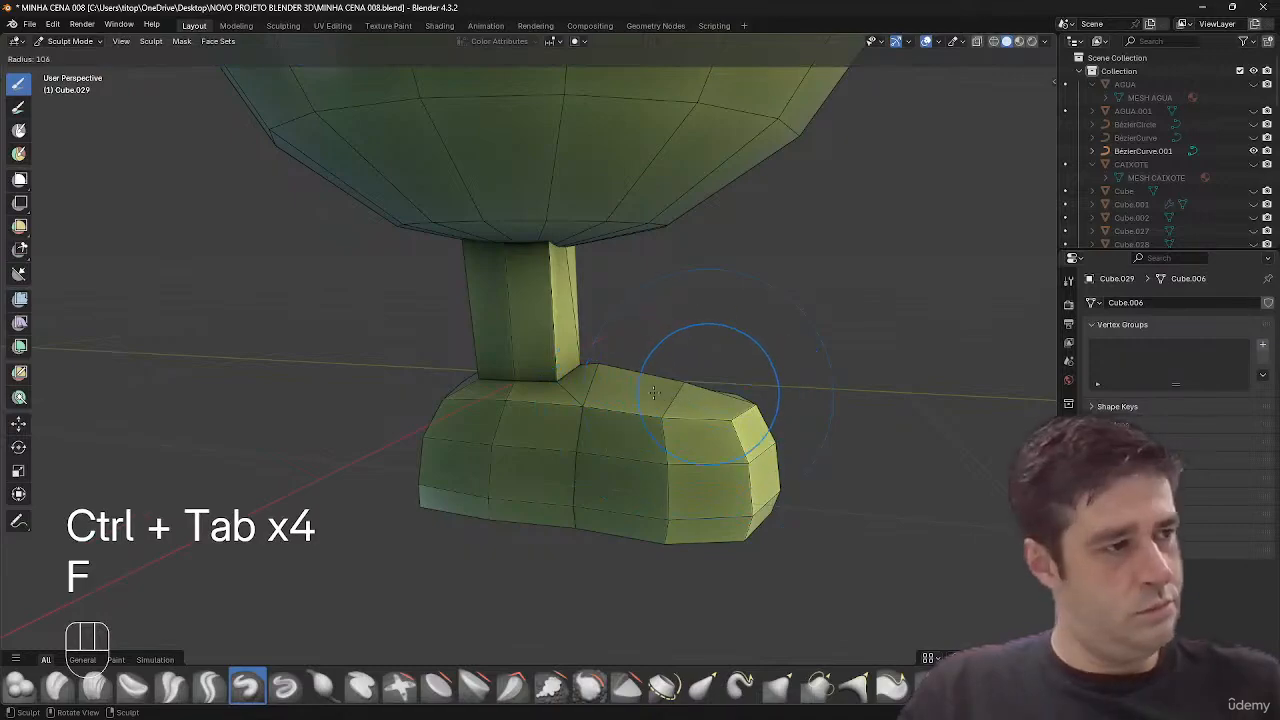
{"action": "left_click", "coordinate": [654, 393]}
{"action": "left_click", "coordinate": [670, 388], "text": "shift"}
{"action": "left_click", "coordinate": [617, 376], "text": "shift"}
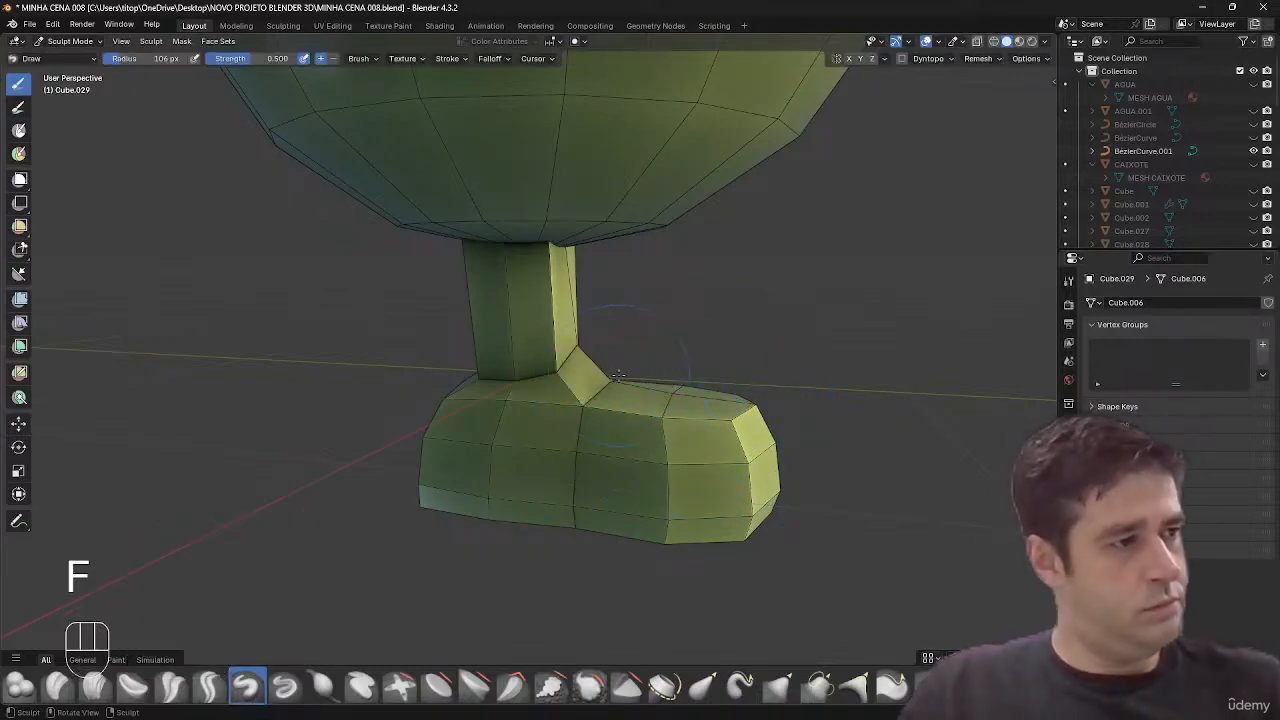
{"action": "middle_click_drag", "start_coordinate": [617, 376], "coordinate": [797, 371]}
- Return to vertex editing with X-ray on and slide the ankle vertices at the back and side slightly up the leg
{"action": "key", "text": "Tab"}
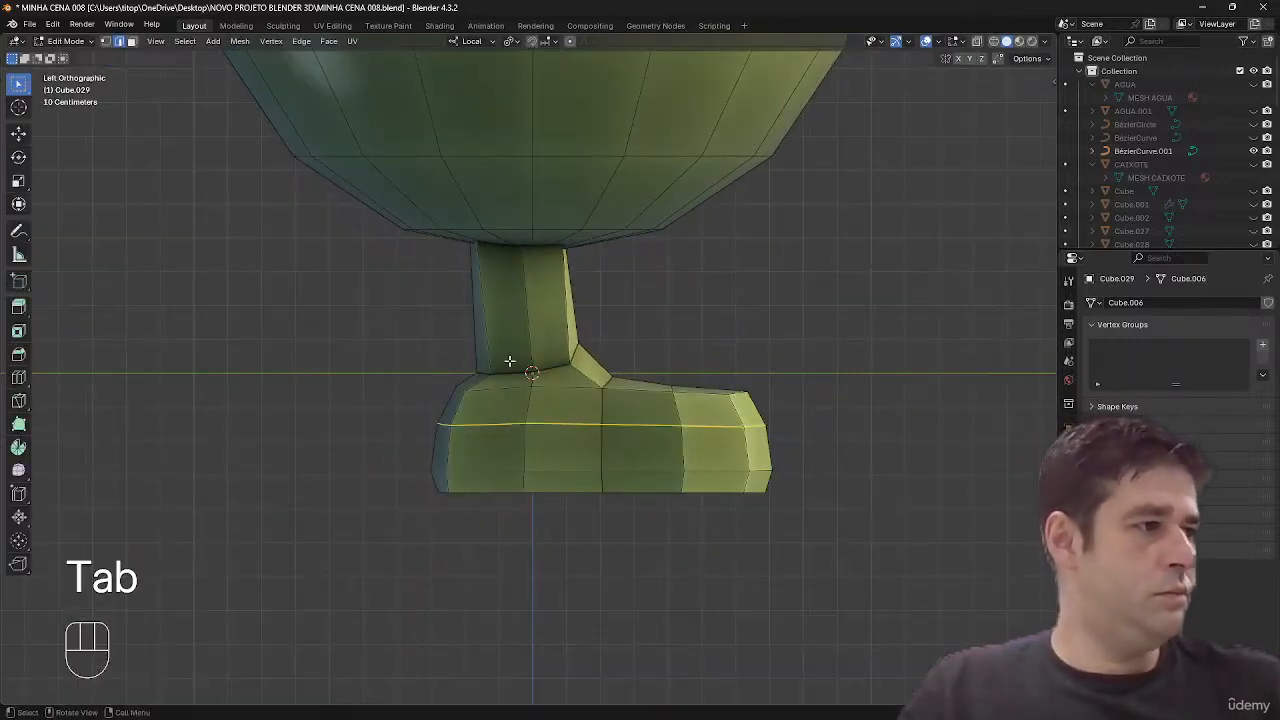
{"action": "key", "text": "1"}
{"action": "key", "text": "alt+z"}
{"action": "key", "text": "g"}
{"action": "key", "text": "g"}
{"action": "left_click_drag", "start_coordinate": [498, 377], "coordinate": [570, 373]}
{"action": "left_click", "coordinate": [530, 371]}
{"action": "key", "text": "g"}
{"action": "key", "text": "g"}
{"action": "left_click", "coordinate": [547, 369]}
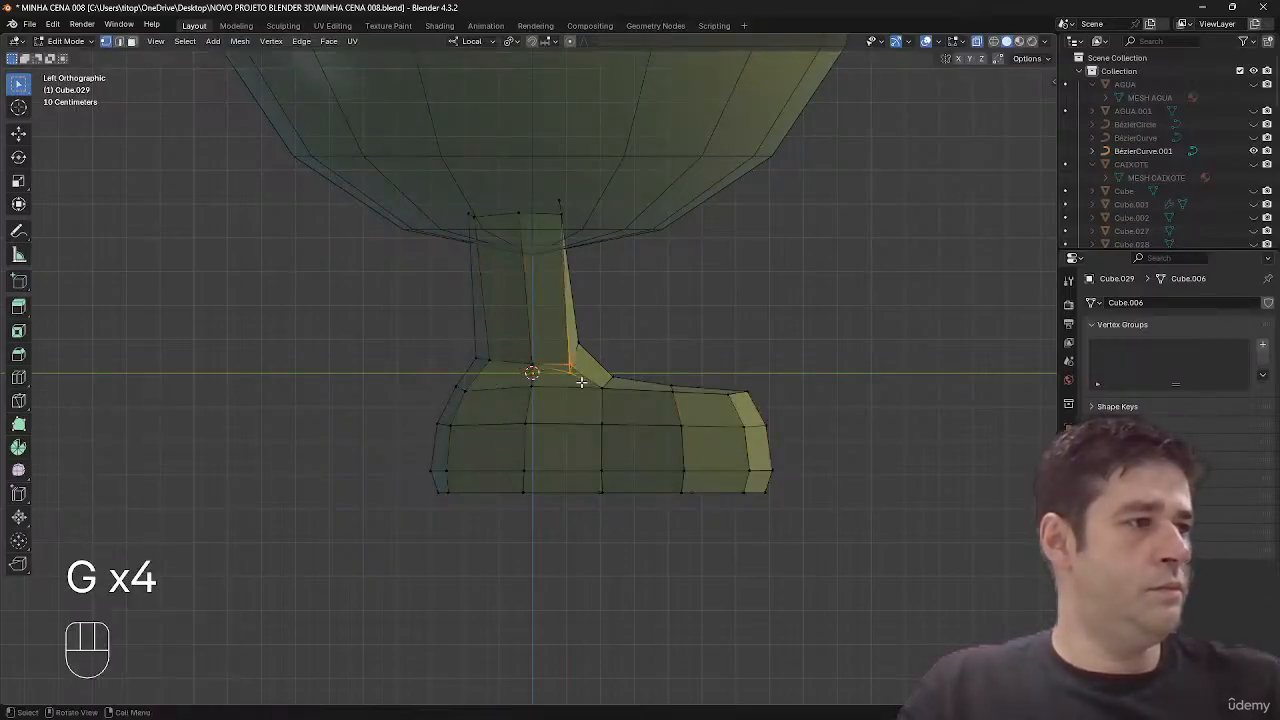
- Slide the front ankle vertices up along the leg by a factor of 0.076
{"action": "key", "text": "g"}
{"action": "key", "text": "g"}
{"action": "left_click", "coordinate": [584, 371]}
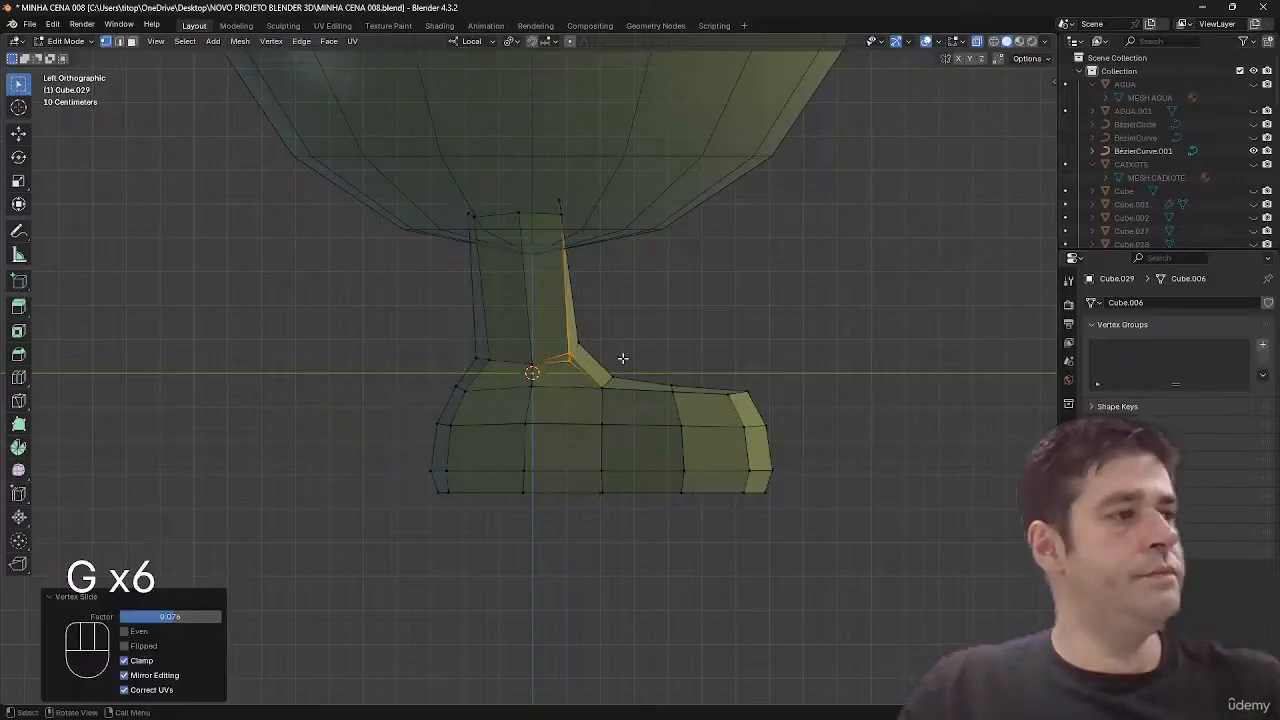
- Slide the ankle edge loop down toward the foot by a factor of 0.133 and smooth its vertices by 0.081
{"action": "key", "text": "2"}
{"action": "left_click", "coordinate": [534, 366], "text": "alt"}
{"action": "key", "text": "g"}
{"action": "key", "text": "g"}
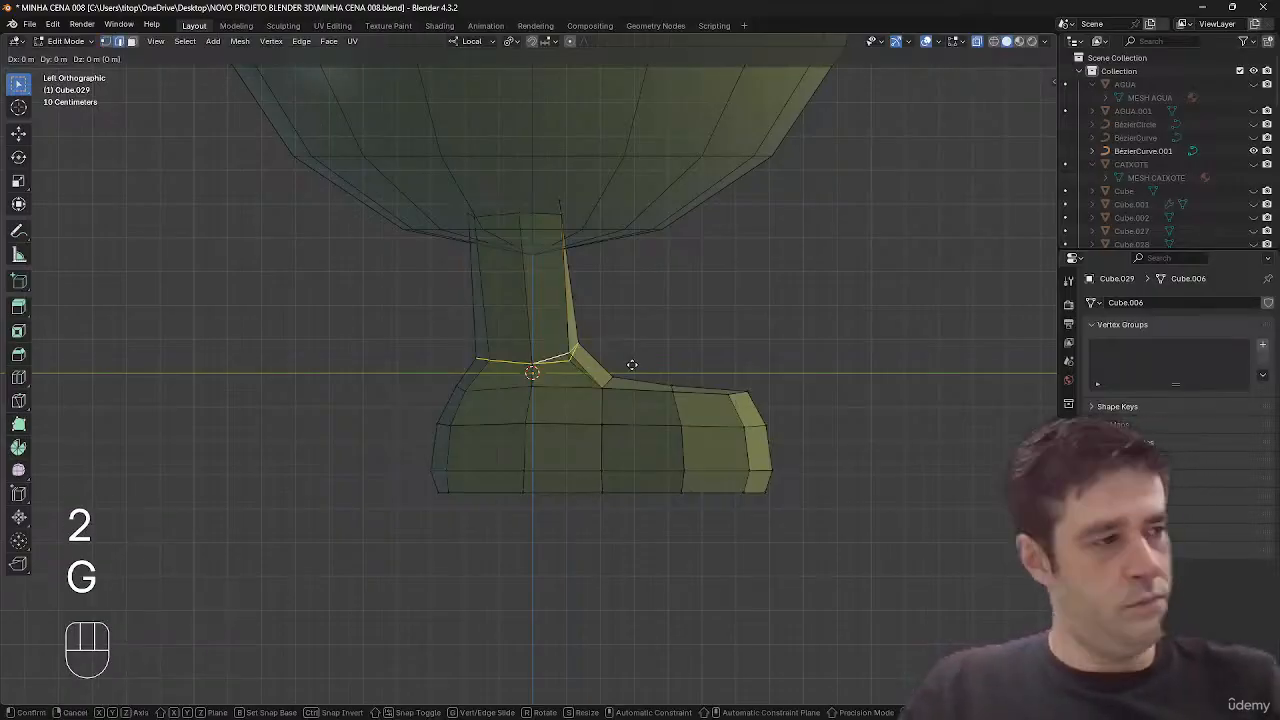
{"action": "left_click", "coordinate": [631, 369]}
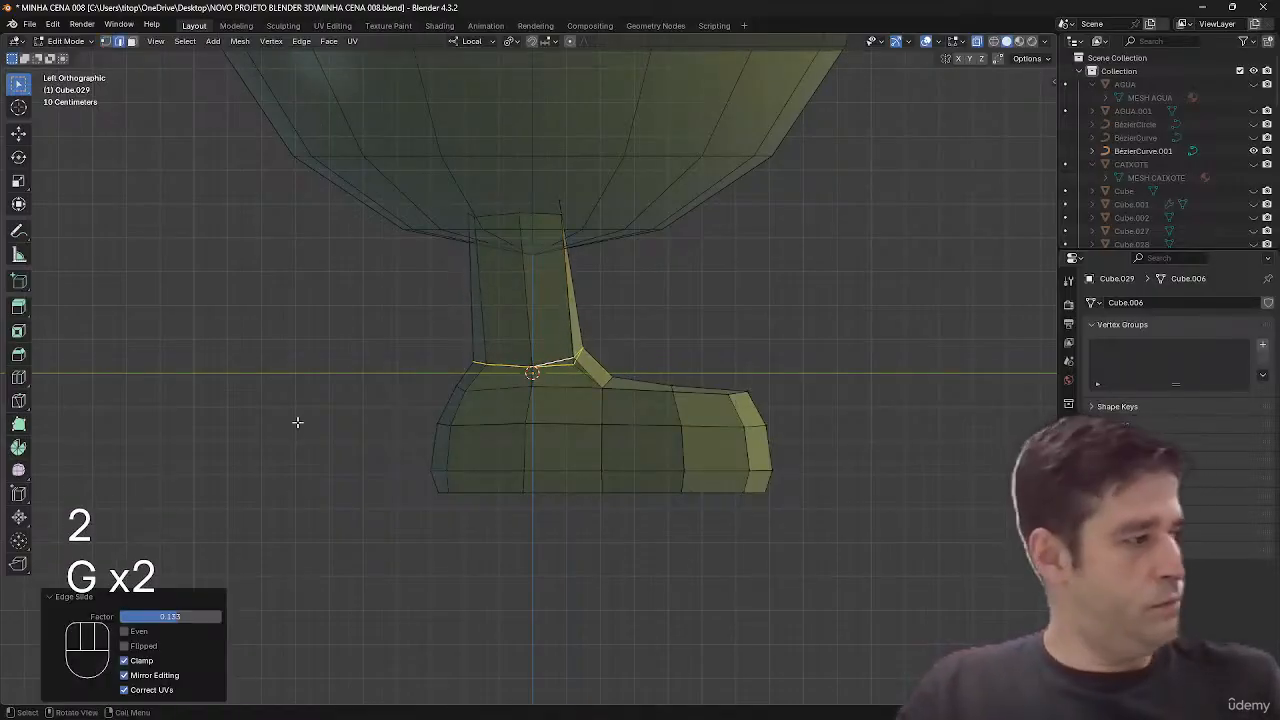
{"action": "left_click", "coordinate": [18, 471]}
{"action": "left_click_drag", "start_coordinate": [523, 295], "coordinate": [568, 291]}
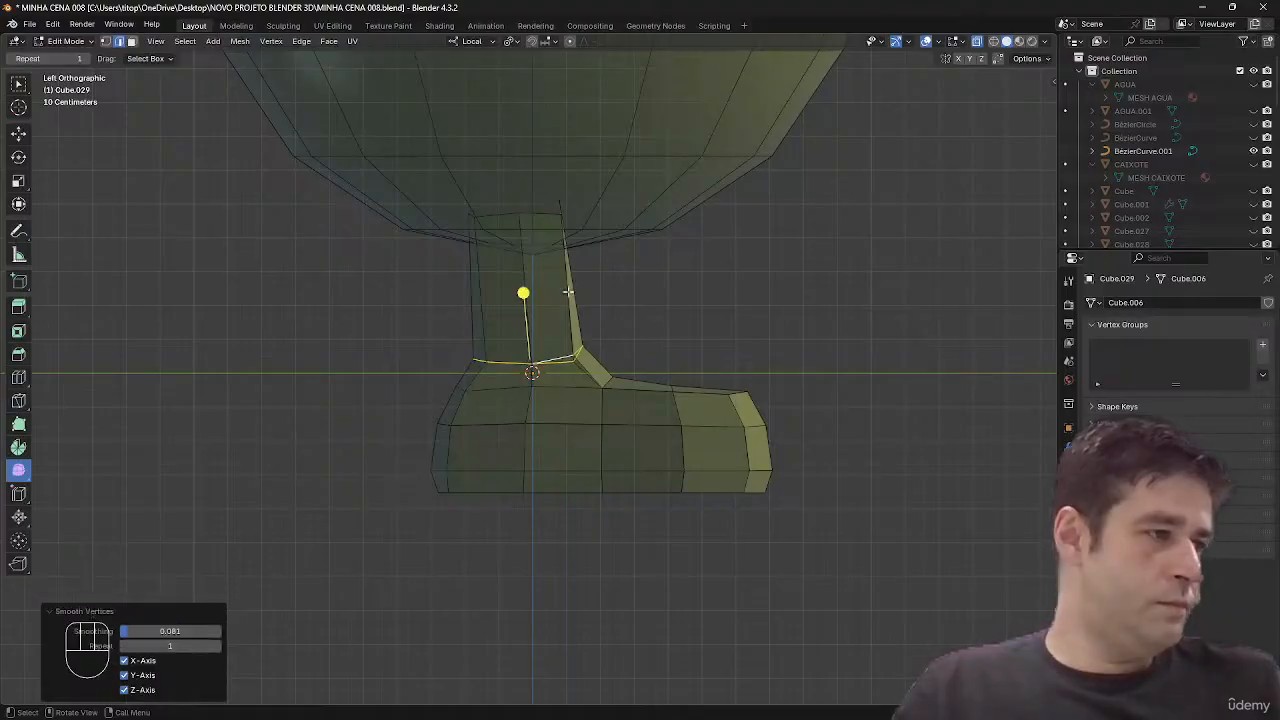
- Lower the side vertex below the ankle slightly, and move the upper heel vertices 0.011811 m along Y and -0.007874 m along Z
{"action": "key", "text": "1"}
{"action": "left_click_drag", "start_coordinate": [527, 387], "coordinate": [540, 397]}
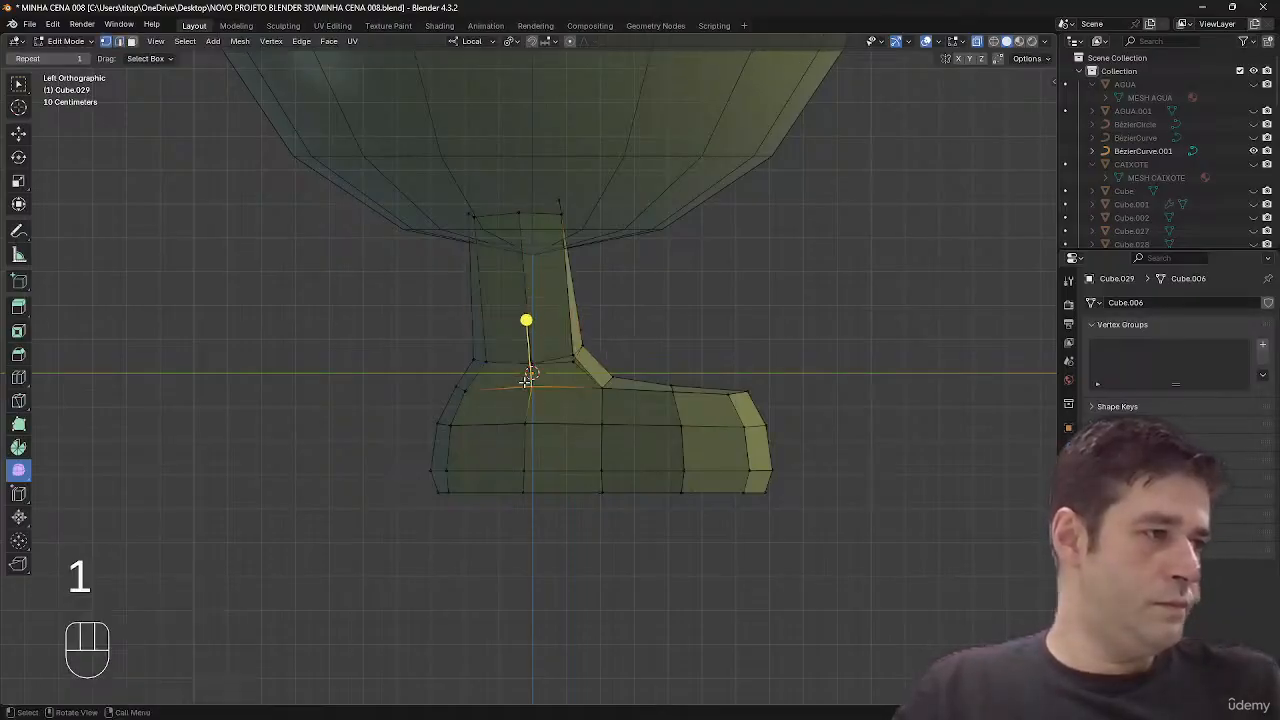
{"action": "key", "text": "g"}
{"action": "left_click", "coordinate": [500, 401]}
{"action": "key", "text": "g"}
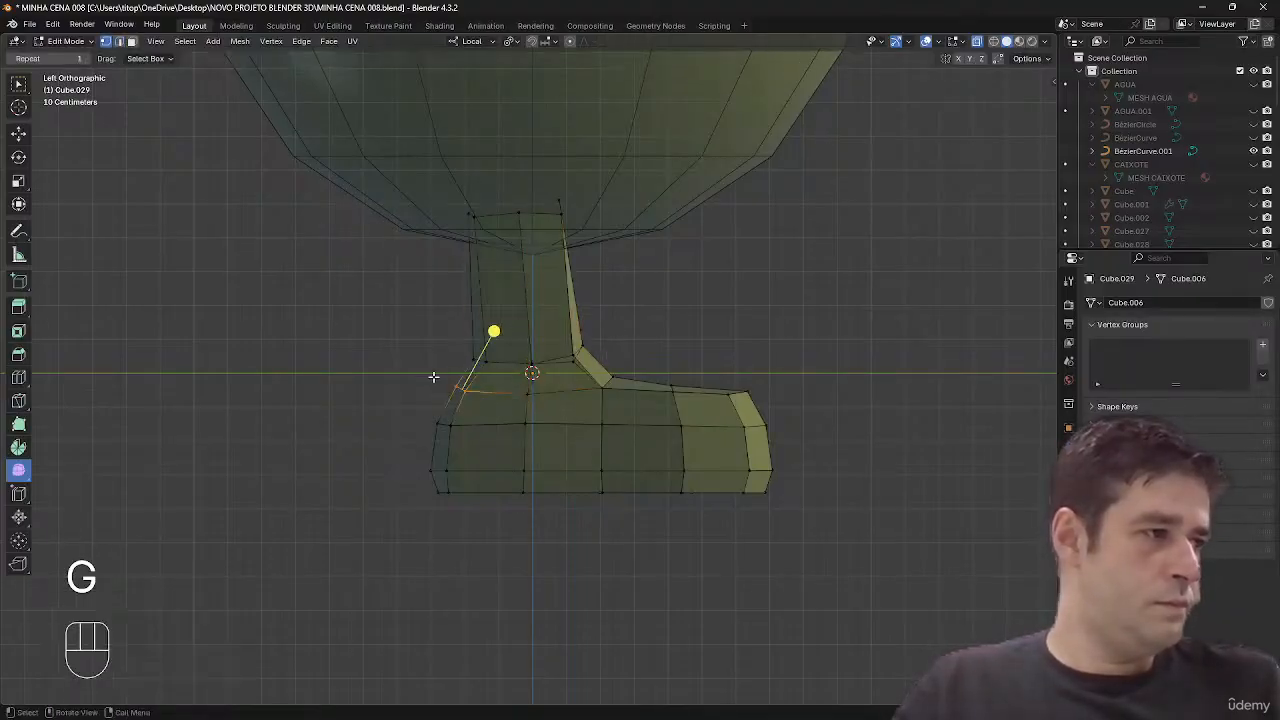
{"action": "left_click", "coordinate": [428, 376]}
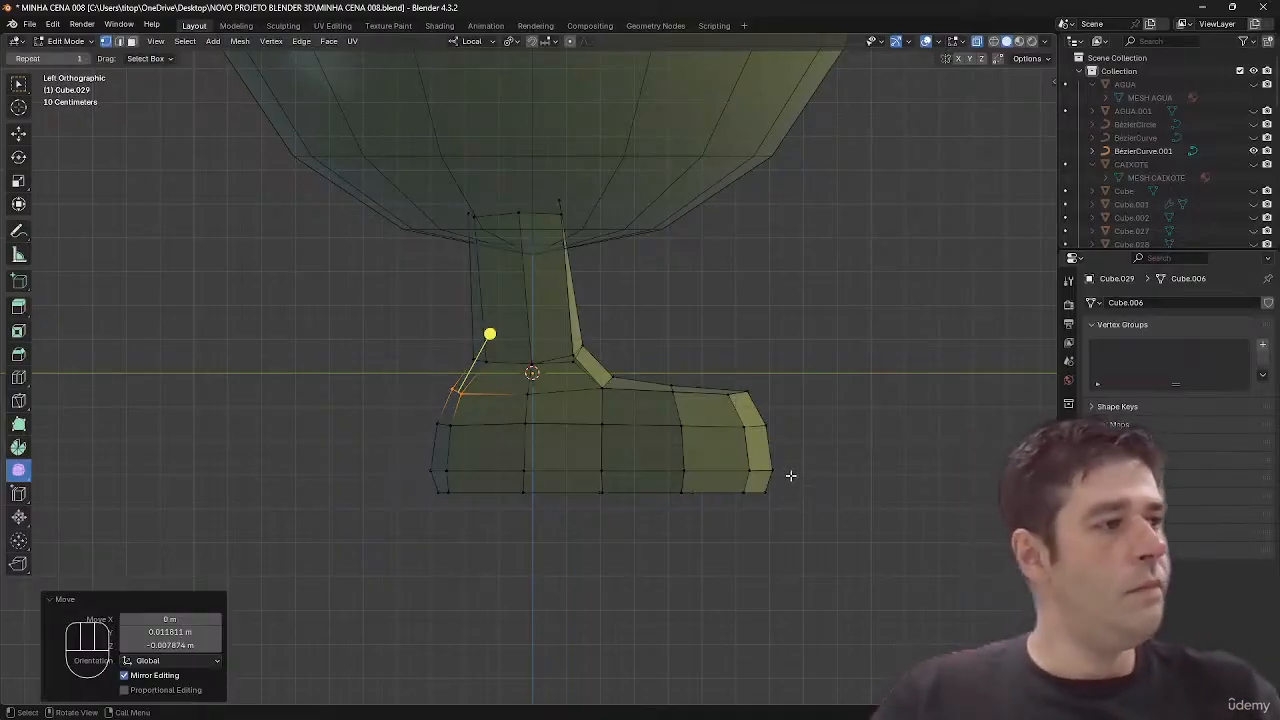
- Select the whole foot up to the ankle and move it back toward the heel side
{"action": "left_click_drag", "start_coordinate": [846, 315], "coordinate": [420, 583]}
{"action": "key", "text": "g"}
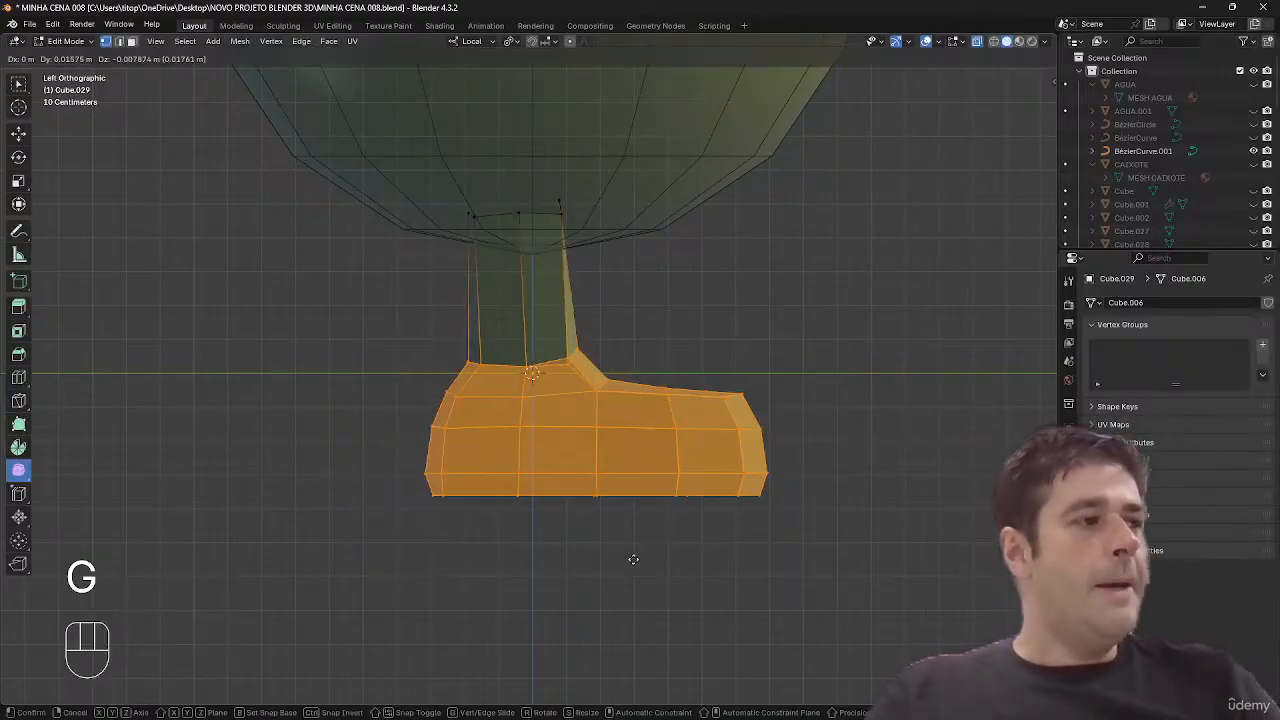
{"action": "left_click", "coordinate": [613, 557]}
- Flatten the edge loop at the top of the leg along Z and lower its front vertex into line
{"action": "left_click", "coordinate": [550, 212], "text": "alt"}
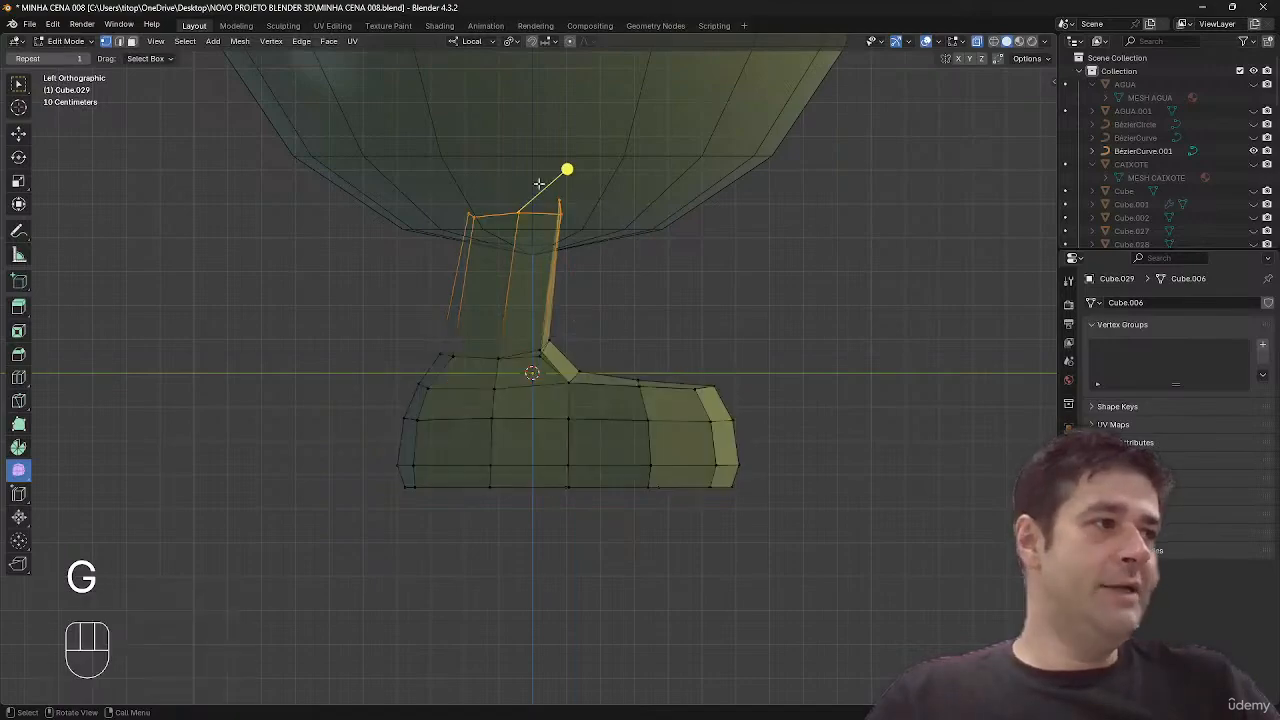
{"action": "key", "text": "s"}
{"action": "key", "text": "z"}
{"action": "left_click", "coordinate": [560, 228]}
{"action": "middle_click_drag", "start_coordinate": [560, 229], "coordinate": [626, 219]}
{"action": "left_click", "coordinate": [558, 203]}
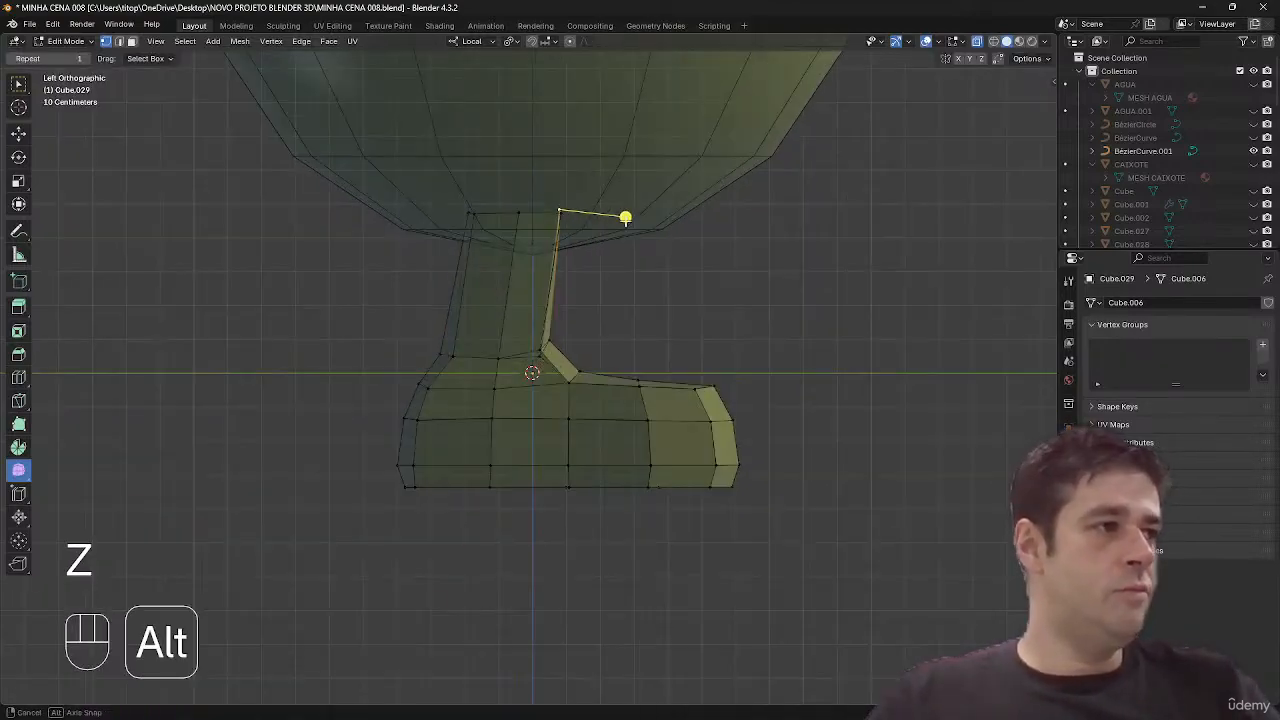
{"action": "key", "text": "g"}
{"action": "left_click", "coordinate": [632, 230]}
- Select the vertices at the top of the leg, shift them back above the ankle and rotate them 5.33°
{"action": "left_click_drag", "start_coordinate": [626, 189], "coordinate": [324, 253]}
{"action": "key", "text": "g"}
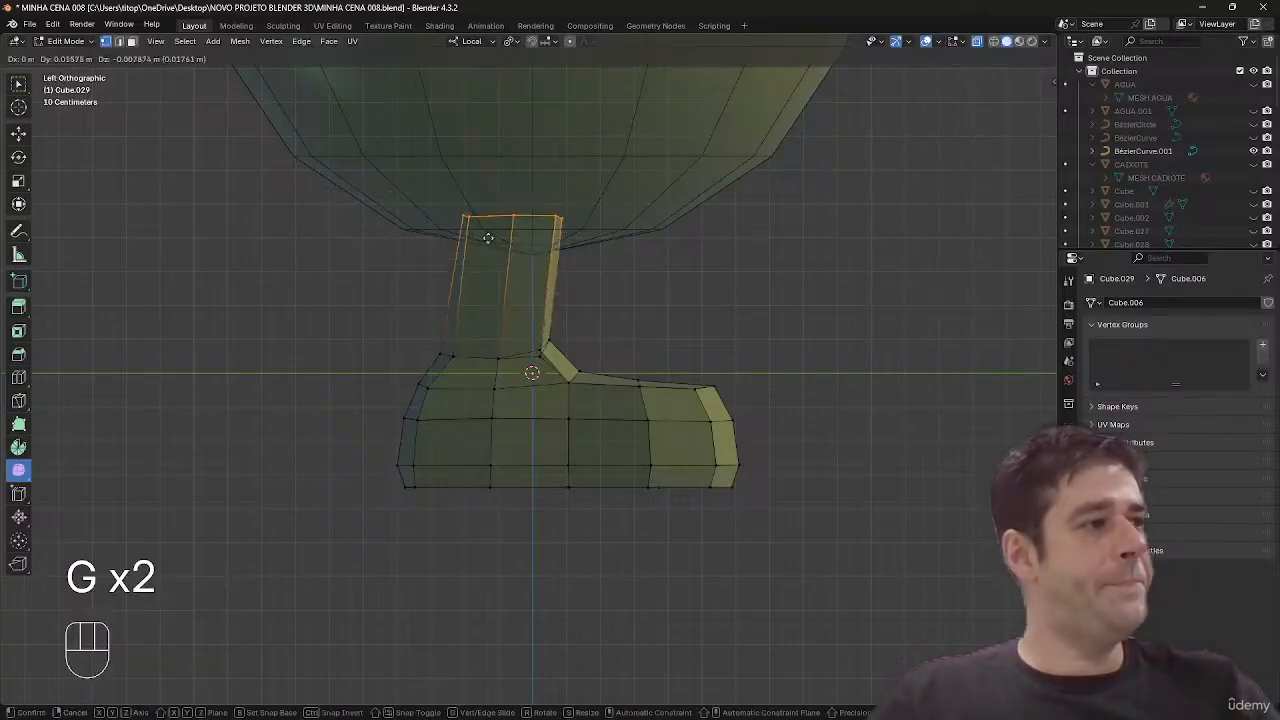
{"action": "left_click", "coordinate": [476, 234]}
{"action": "key", "text": "g"}
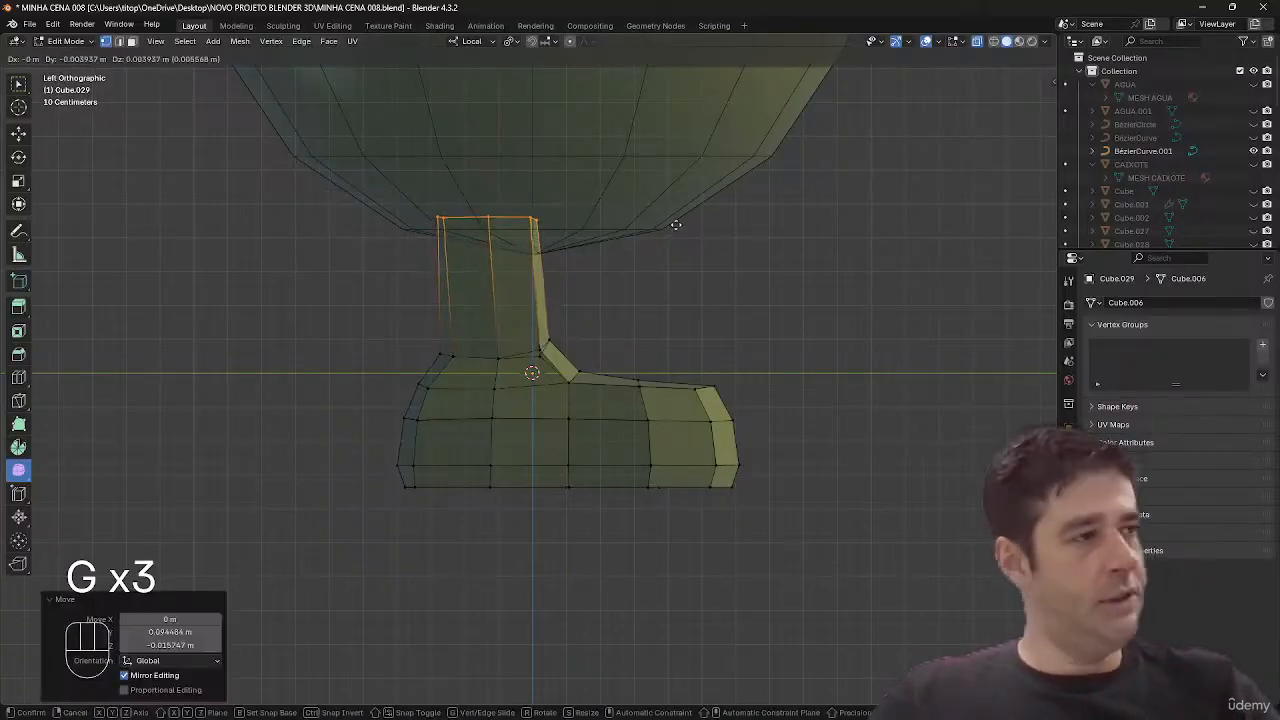
{"action": "left_click", "coordinate": [686, 218]}
{"action": "key", "text": "r"}
{"action": "left_click", "coordinate": [697, 237]}
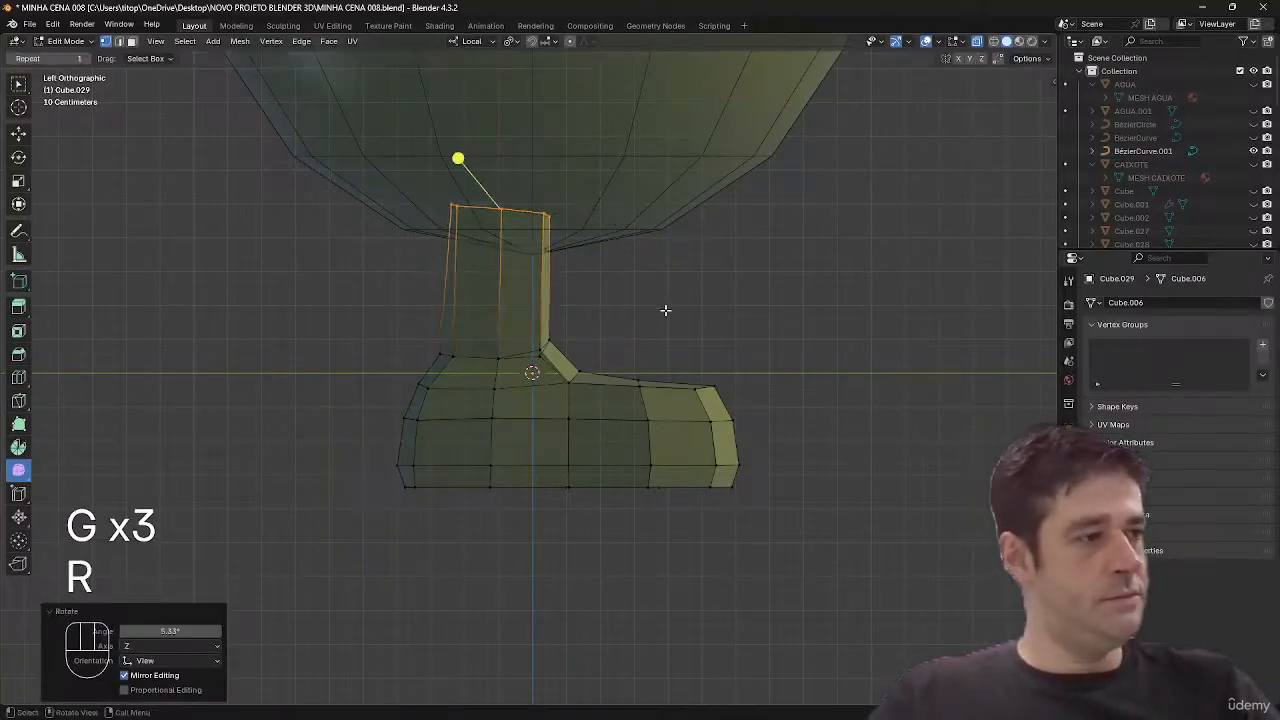
- Flatten the ankle edge loop along local Z to 0.505 and slide it slightly up the leg
{"action": "key", "text": "2"}
{"action": "left_click", "coordinate": [528, 360], "text": "alt"}
{"action": "key", "text": "s"}
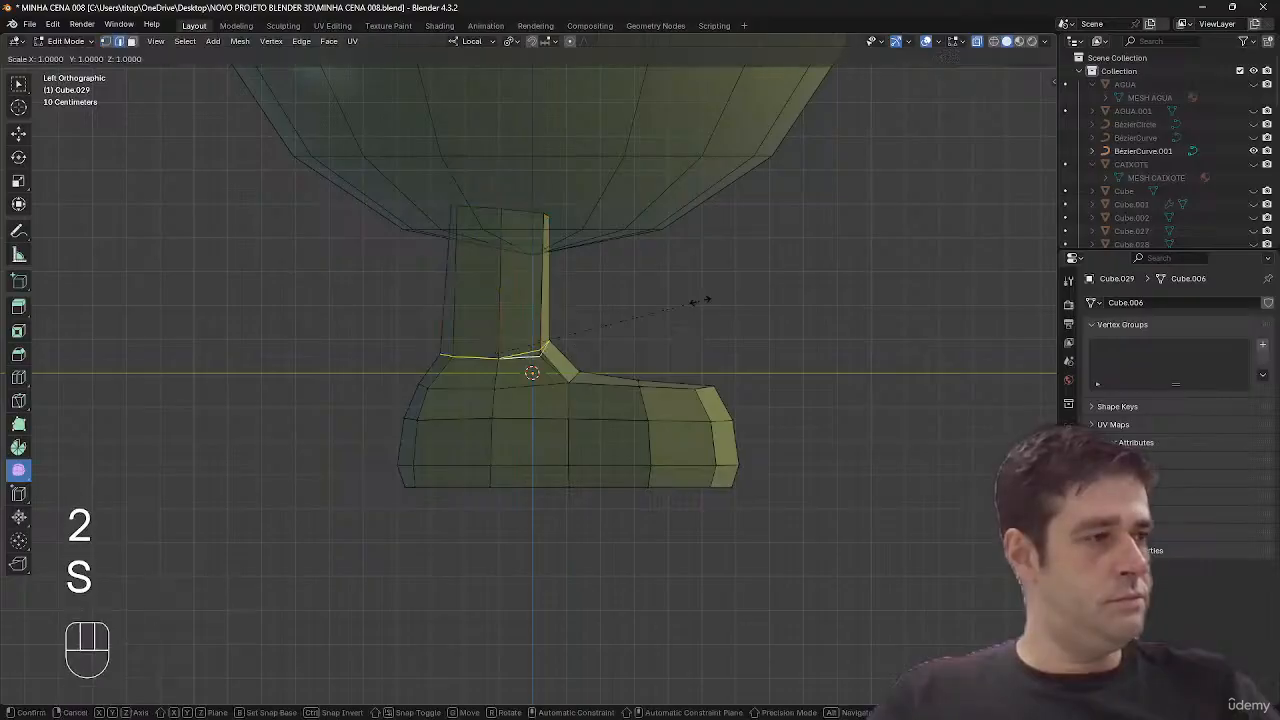
{"action": "key", "text": "z"}
{"action": "left_click", "coordinate": [588, 299]}
{"action": "key", "text": "g"}
{"action": "key", "text": "g"}
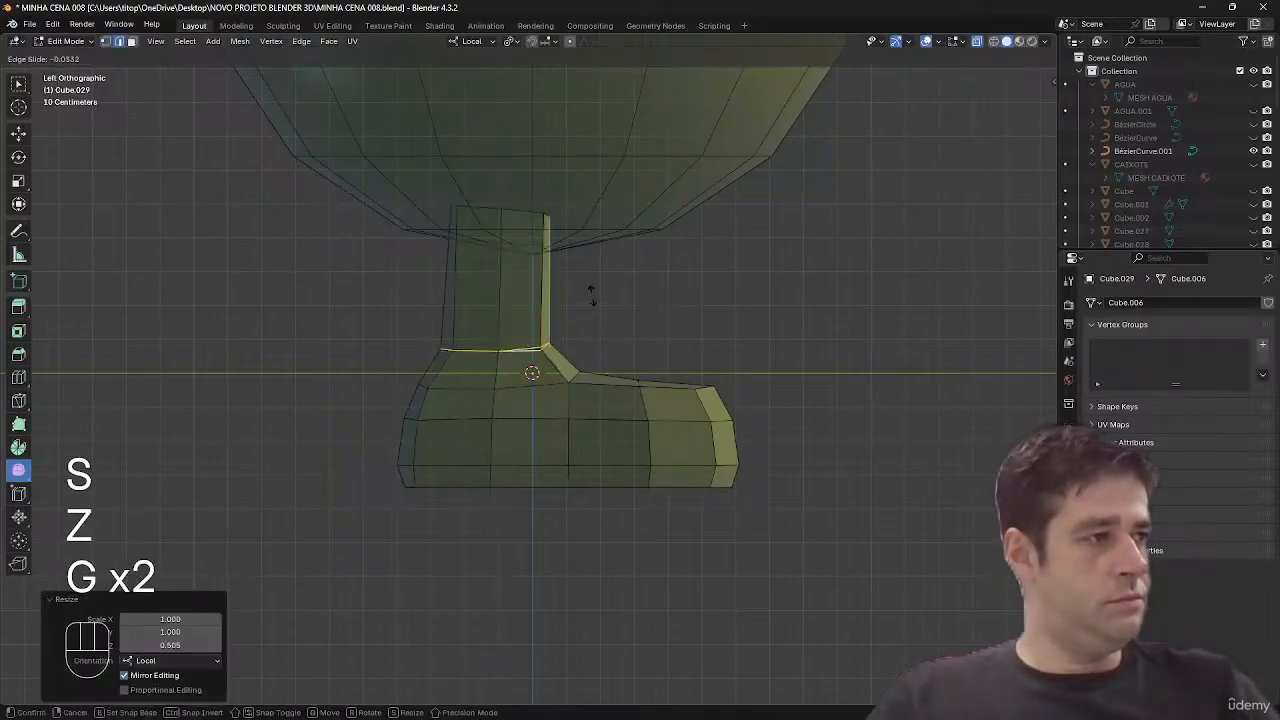
{"action": "left_click", "coordinate": [588, 310]}
- Select the row of vertices just below the ankle and raise it 0.027558 m along Z
{"action": "key", "text": "1"}
{"action": "left_click_drag", "start_coordinate": [590, 360], "coordinate": [417, 403]}
{"action": "key", "text": "g"}
{"action": "left_click", "coordinate": [441, 397]}
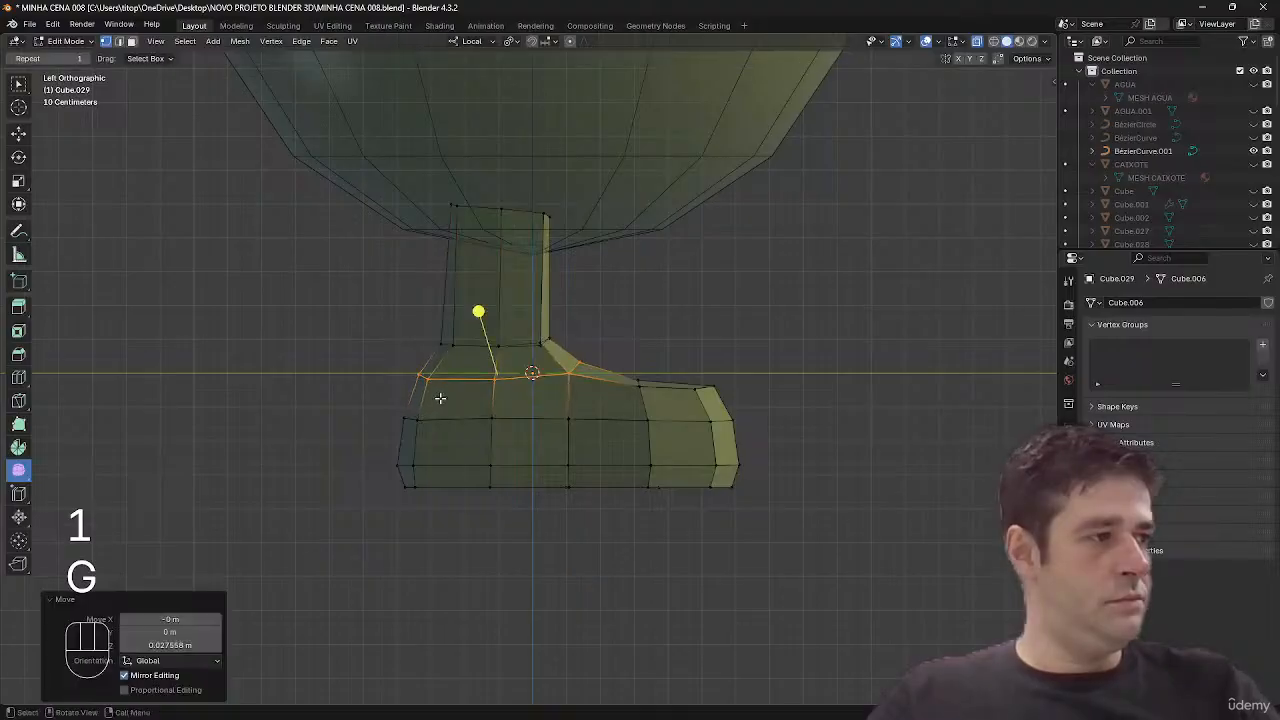
- Raise the vertices on top of the foot between the instep and toe slightly, and check the shape from the front
{"action": "left_click_drag", "start_coordinate": [638, 381], "coordinate": [660, 395]}
{"action": "key", "text": "g"}
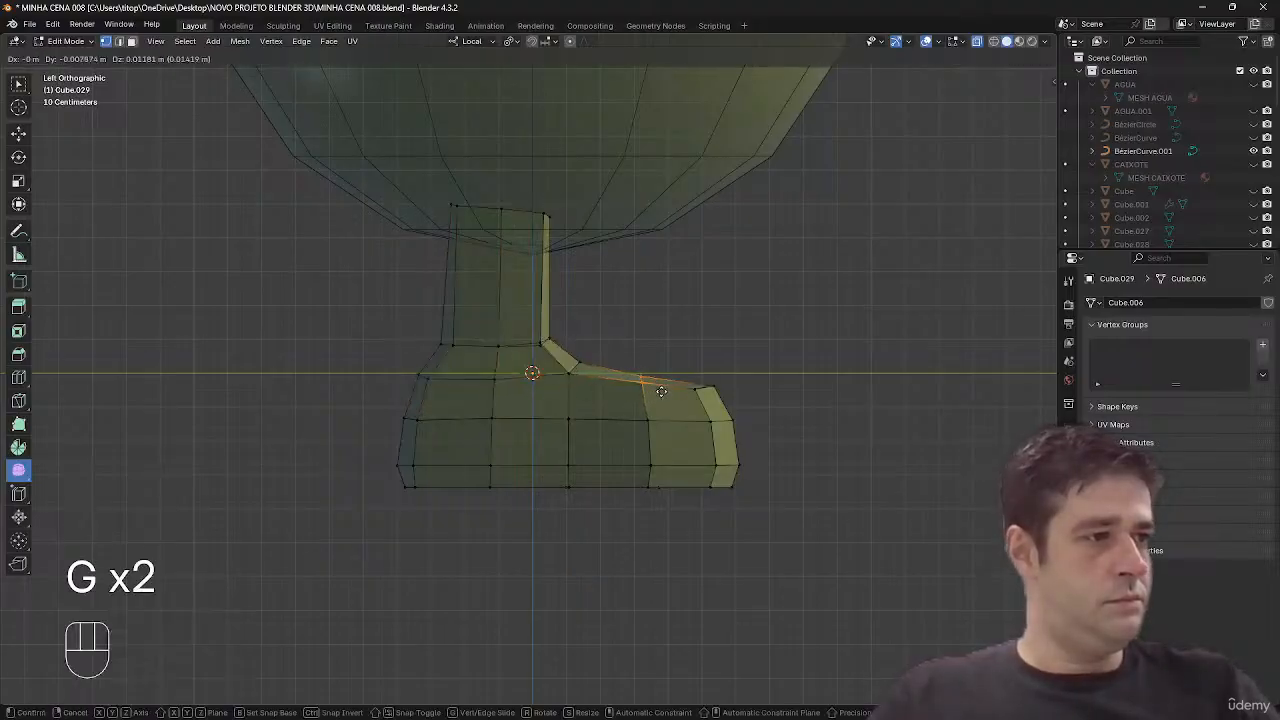
{"action": "left_click", "coordinate": [662, 392]}
{"action": "middle_click_drag", "start_coordinate": [786, 305], "coordinate": [657, 355]}
{"action": "key", "text": "alt+z"}
{"action": "key", "text": "alt+z"}
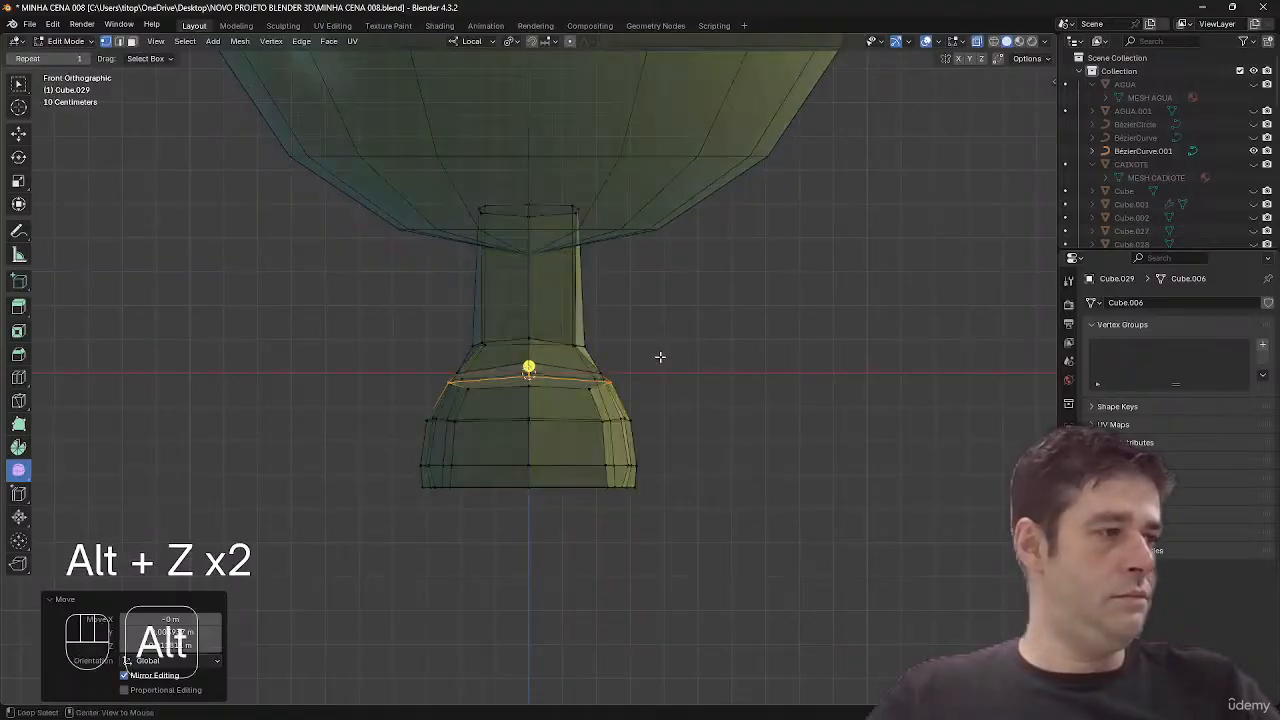
- Select all the foot vertices below the ankle and narrow the foot along local X to 0.937
{"action": "left_click_drag", "start_coordinate": [661, 353], "coordinate": [392, 530]}
{"action": "key", "text": "s"}
{"action": "key", "text": "z"}
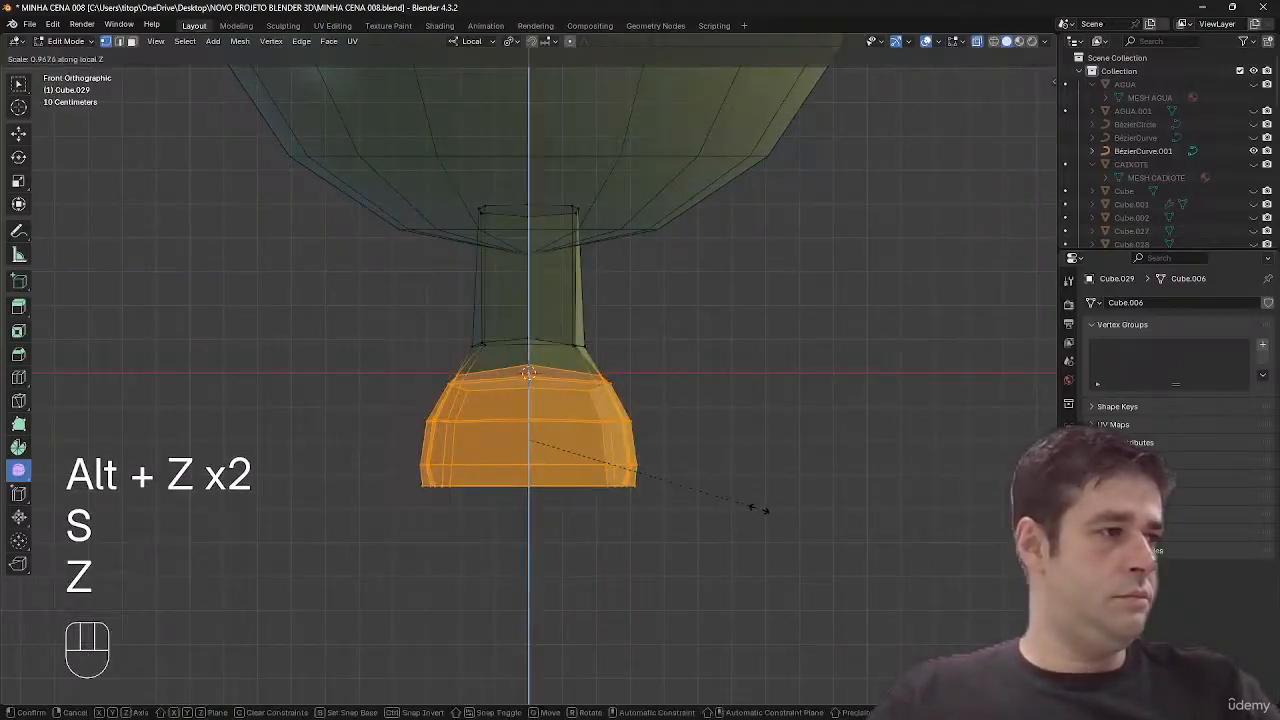
{"action": "key", "text": "x"}
{"action": "left_click", "coordinate": [751, 509]}
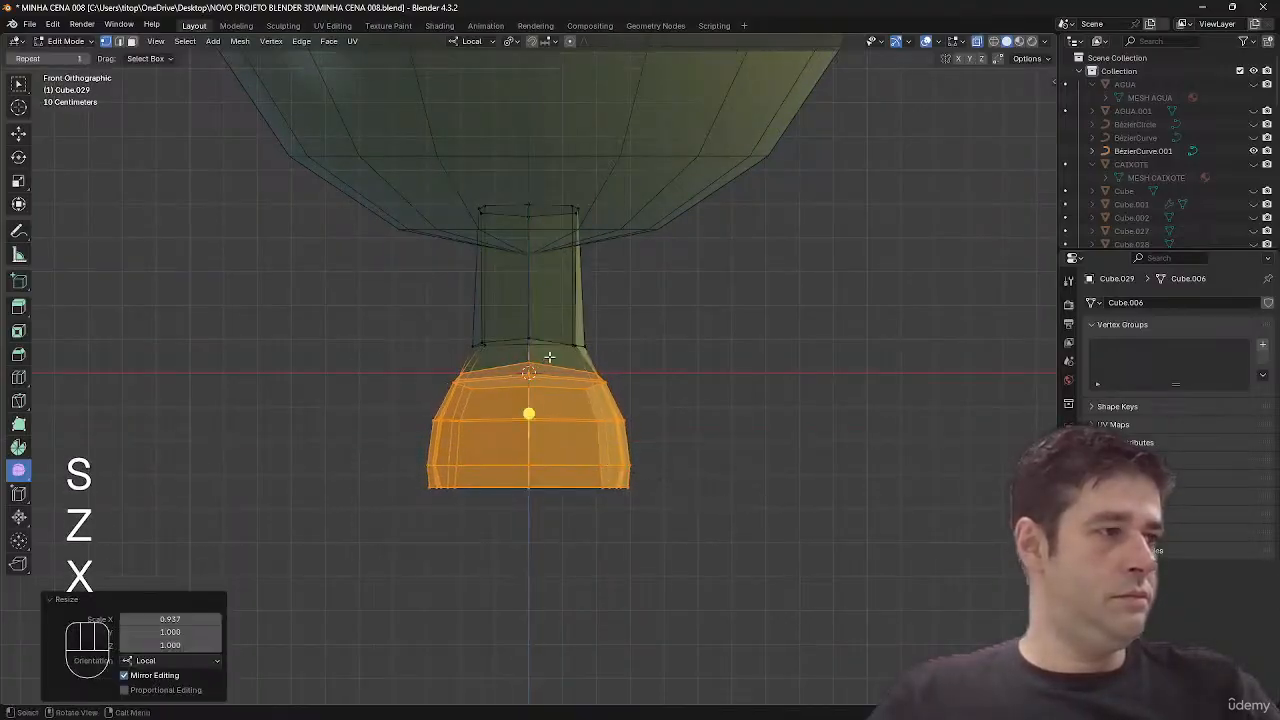
- Shrink the ankle edge loop slightly and shift it back about 0.028 m in the side view
{"action": "key", "text": "2"}
{"action": "left_click", "coordinate": [590, 347], "text": "alt"}
{"action": "key", "text": "s"}
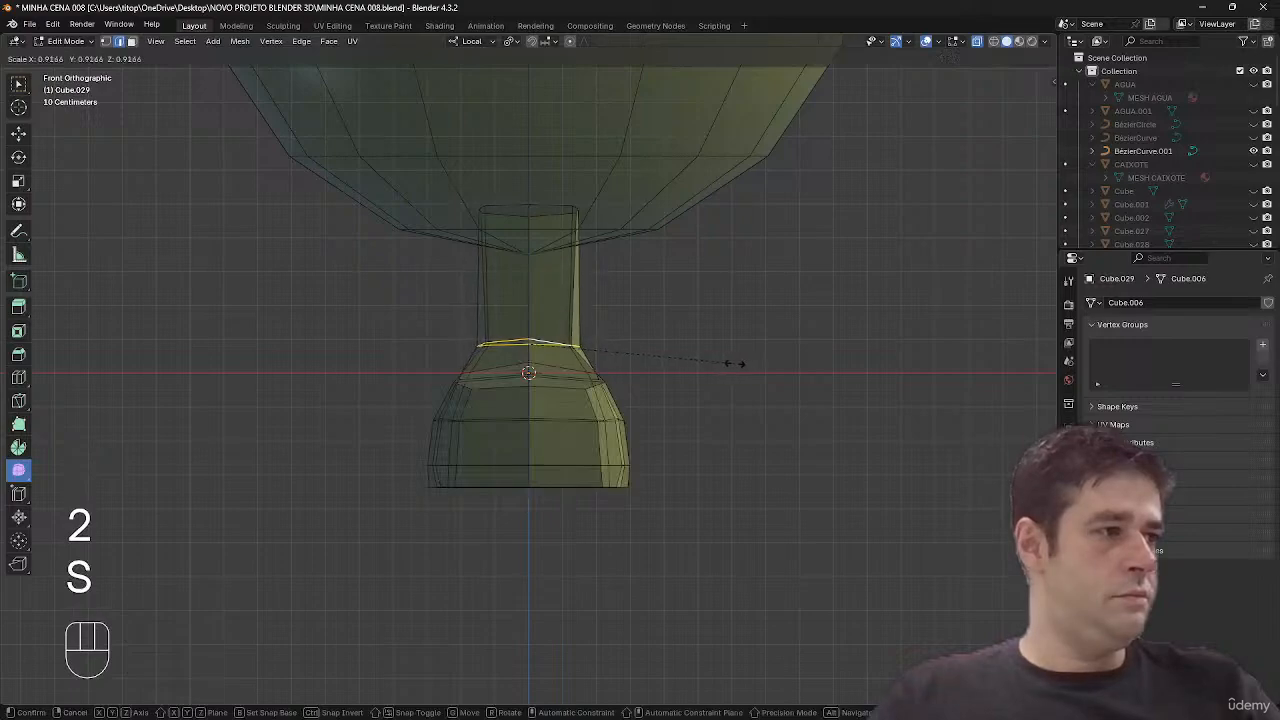
{"action": "left_click", "coordinate": [735, 363]}
{"action": "middle_click_drag", "start_coordinate": [735, 363], "coordinate": [869, 370]}
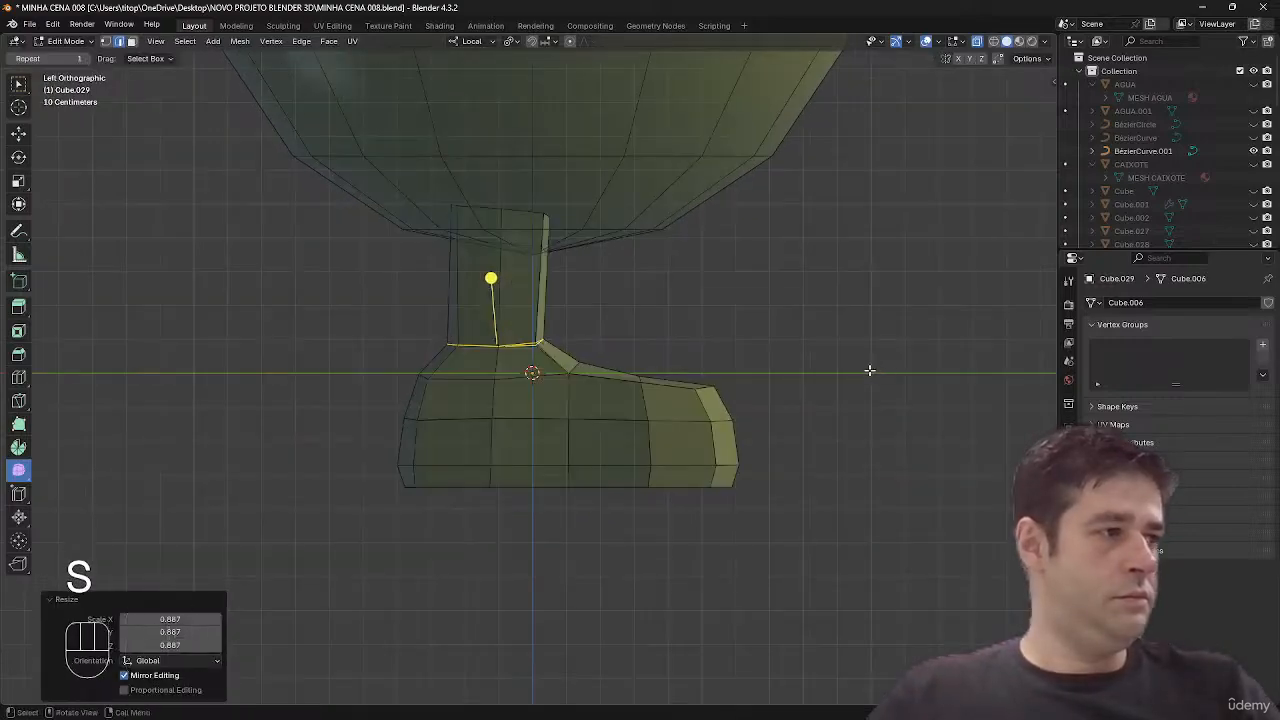
{"action": "key", "text": "g"}
{"action": "left_click", "coordinate": [857, 366]}
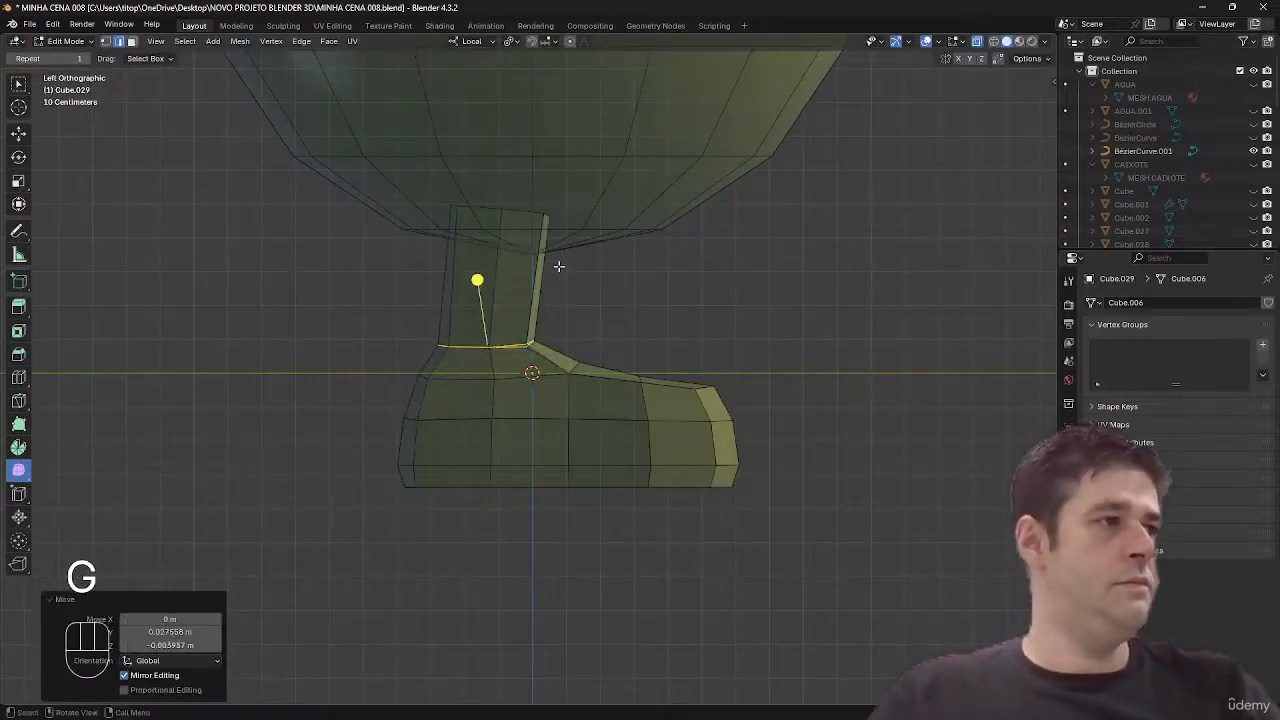
- Select the vertices at the top of the leg, rotate them -4° and flatten them along local Z
{"action": "key", "text": "1"}
{"action": "left_click_drag", "start_coordinate": [560, 255], "coordinate": [438, 188]}
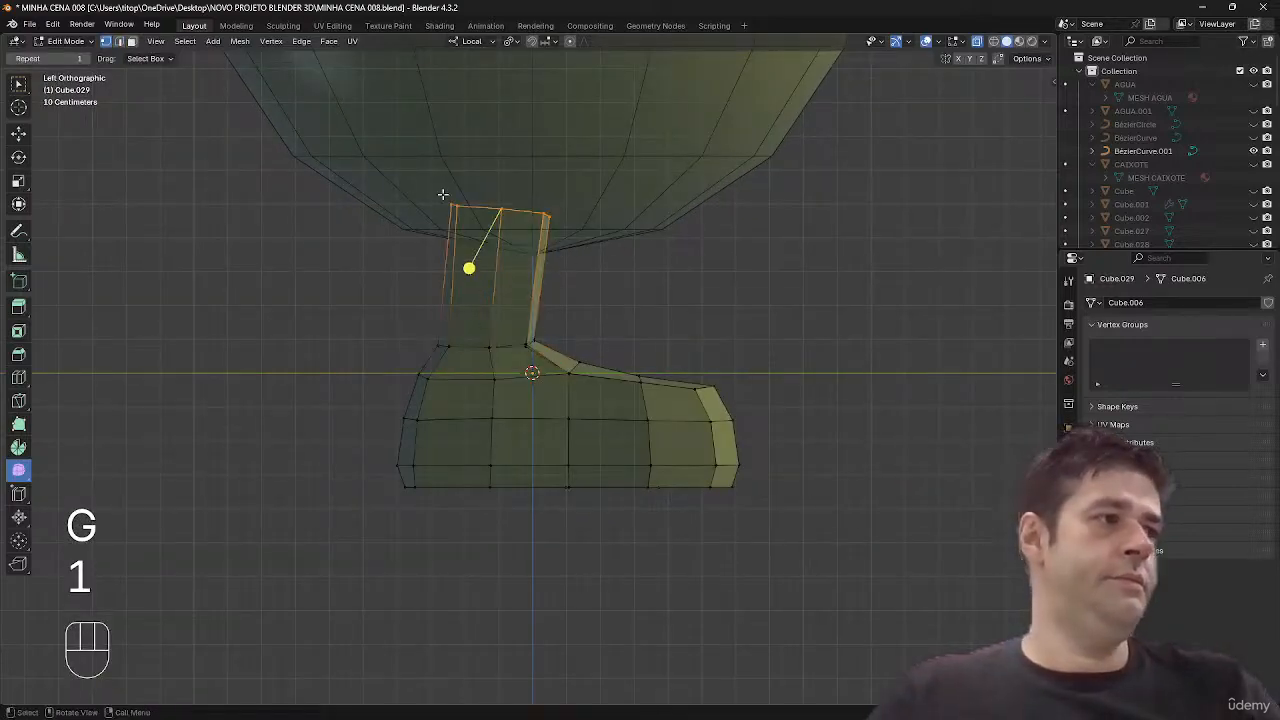
{"action": "key", "text": "r"}
{"action": "left_click", "coordinate": [693, 255]}
{"action": "key", "text": "s"}
{"action": "key", "text": "z"}
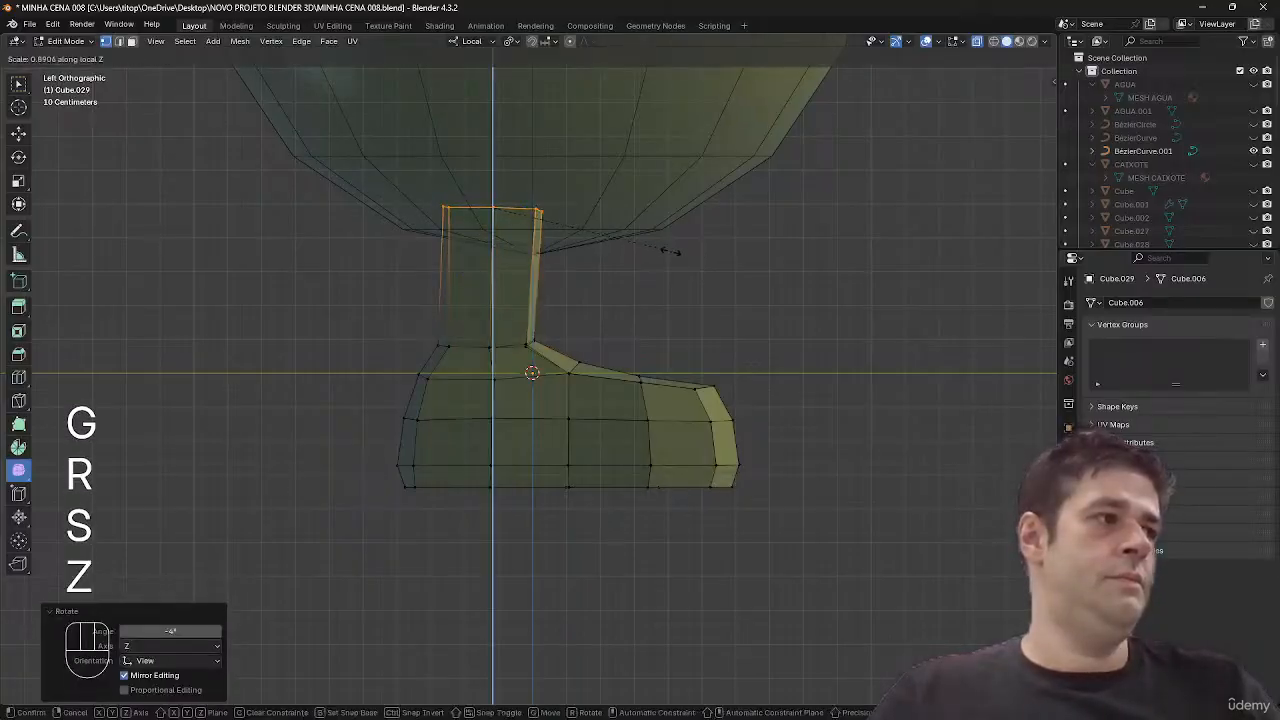
{"action": "left_click", "coordinate": [661, 255]}
- Return to Object Mode with X-ray off and apply Shade Smooth to the foot and leg
{"action": "key", "text": "Tab"}
{"action": "key", "text": "Tab"}
{"action": "middle_click_drag", "start_coordinate": [716, 278], "coordinate": [640, 291]}
{"action": "scroll", "coordinate": [668, 400], "scroll_direction": "down", "scroll_amount": 4}
{"action": "key", "text": "alt+z"}
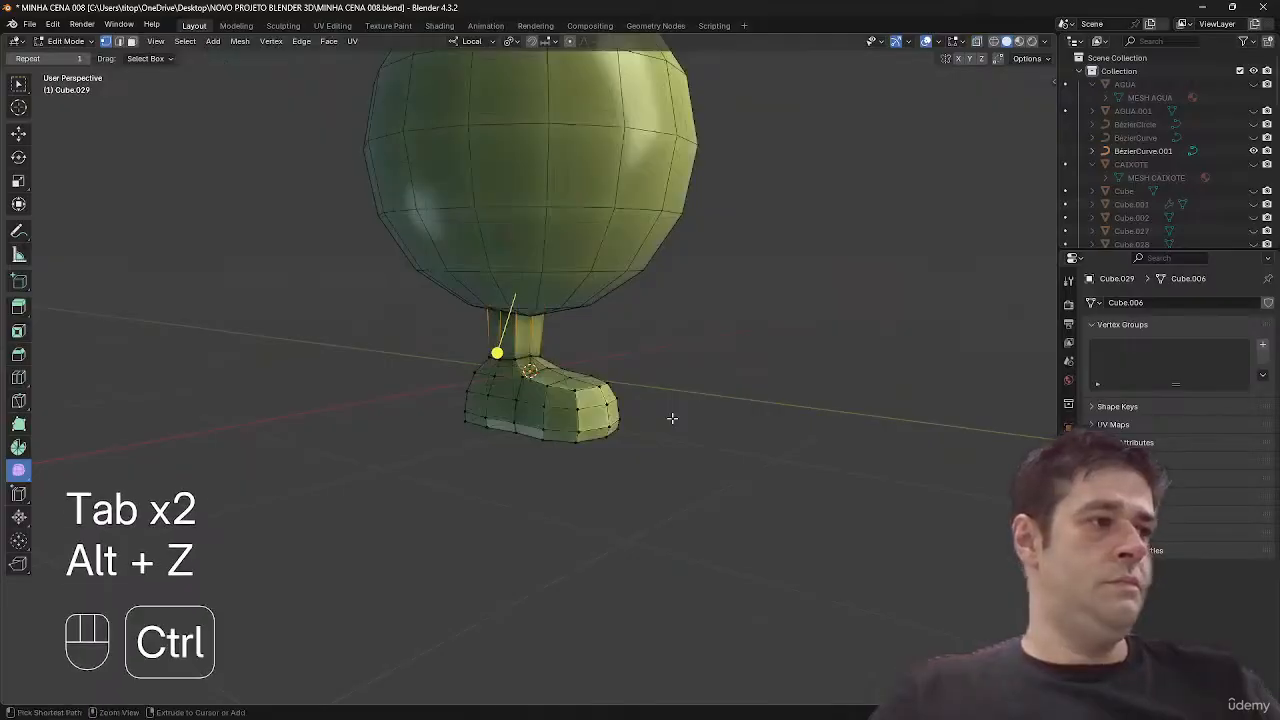
{"action": "key", "text": "ctrl+Tab"}
{"action": "left_click", "coordinate": [610, 430]}
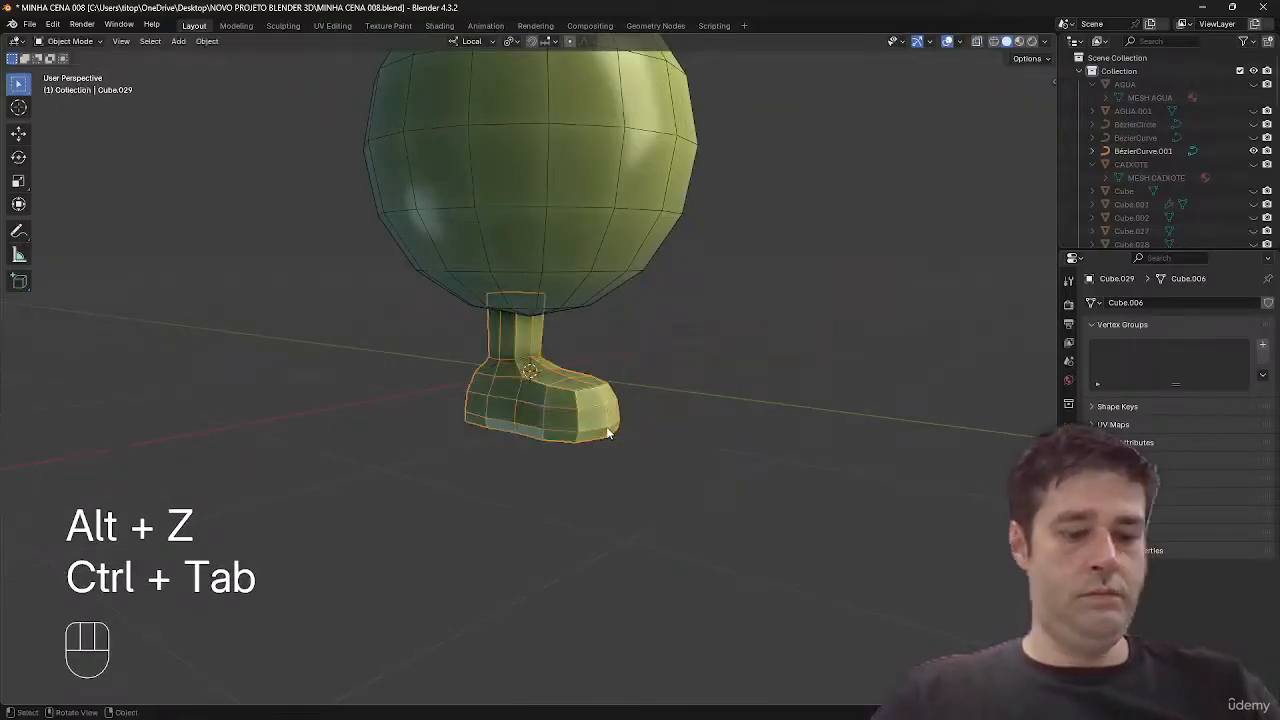
{"action": "right_click", "coordinate": [607, 428]}
{"action": "left_click", "coordinate": [594, 429]}
- Select the whole leg mesh in the front view and move it about 0.36 m along negative X
{"action": "middle_click_drag", "start_coordinate": [600, 425], "coordinate": [629, 397], "text": "alt"}
{"action": "key", "text": "Tab"}
{"action": "key", "text": "a"}
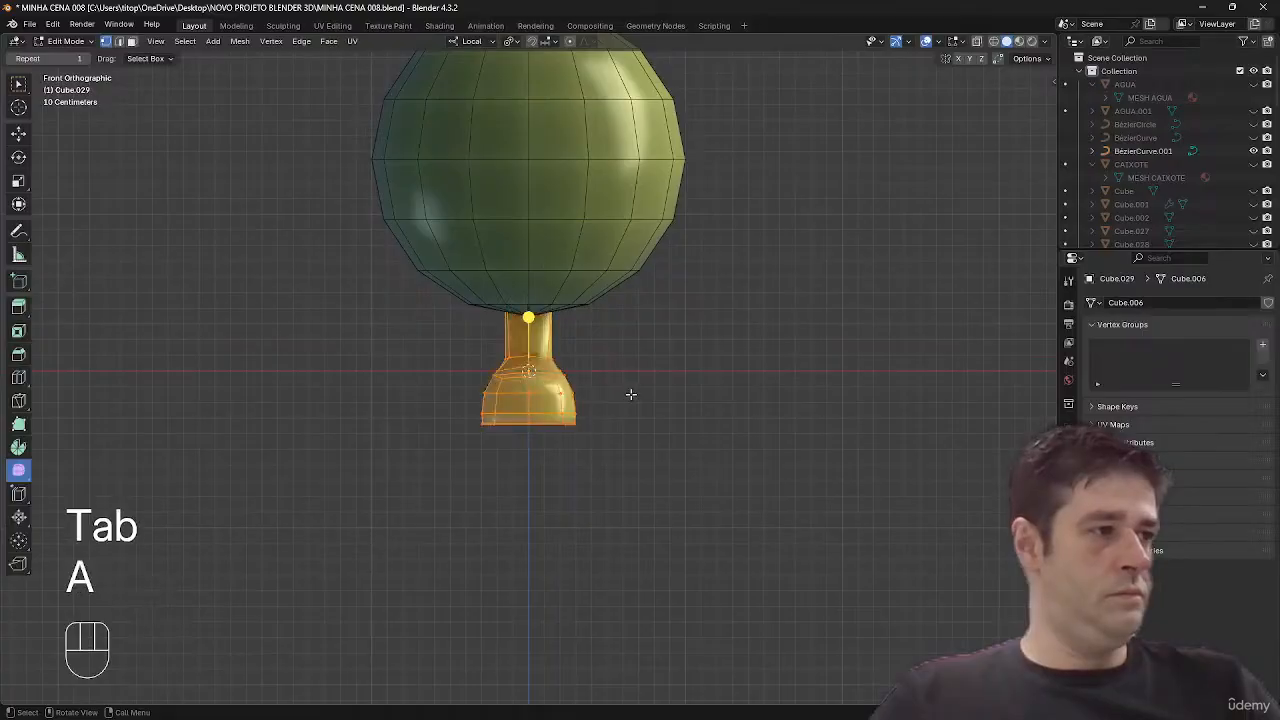
{"action": "key", "text": "g"}
{"action": "left_click", "coordinate": [569, 383]}
- Scale the leg mesh down and raise it about 0.23 m so the sole meets the ground line
{"action": "key", "text": "s"}
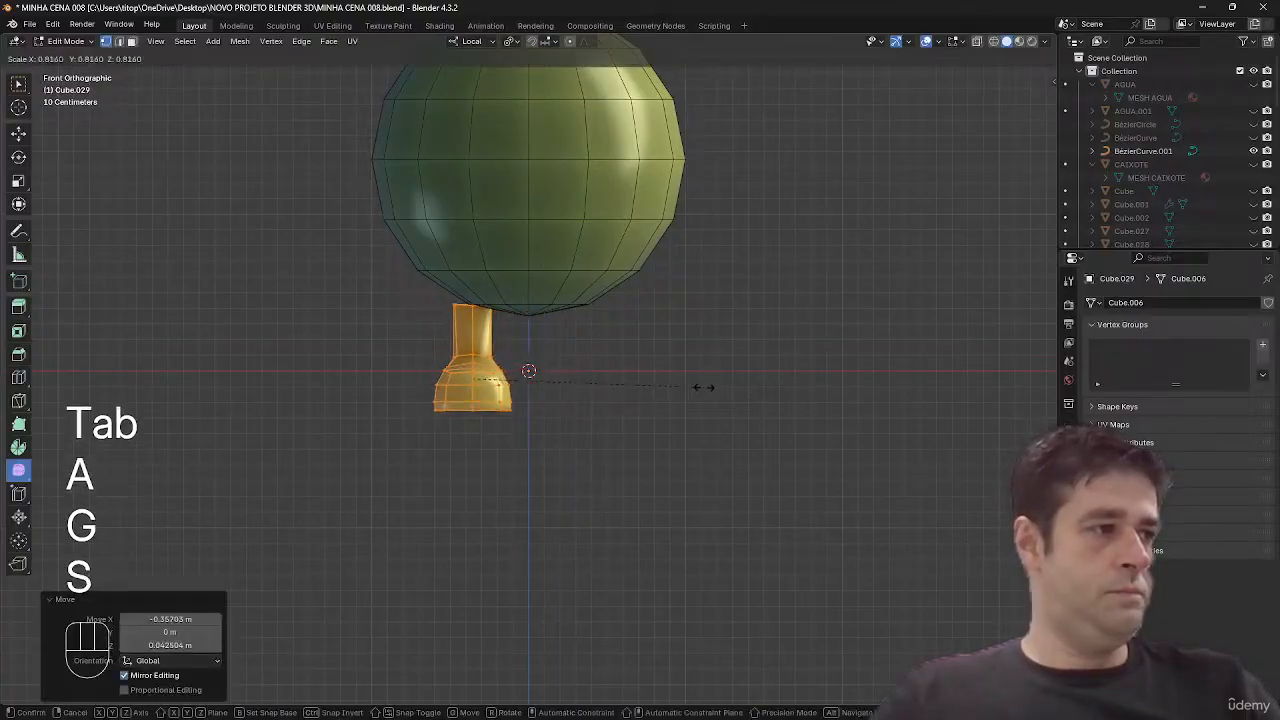
{"action": "left_click", "coordinate": [674, 391]}
{"action": "key", "text": "g"}
{"action": "left_click", "coordinate": [670, 358]}
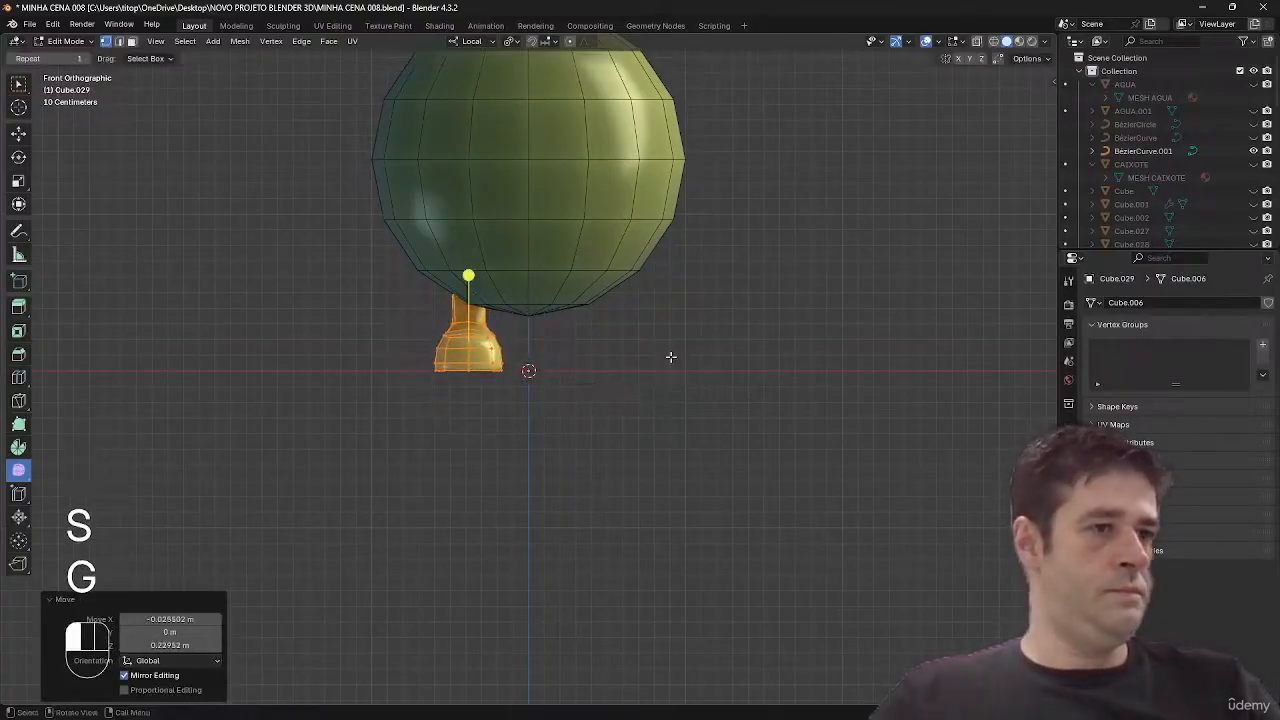
- Add a Mirror modifier on the X axis to create the second leg
{"action": "left_click", "coordinate": [1068, 445]}
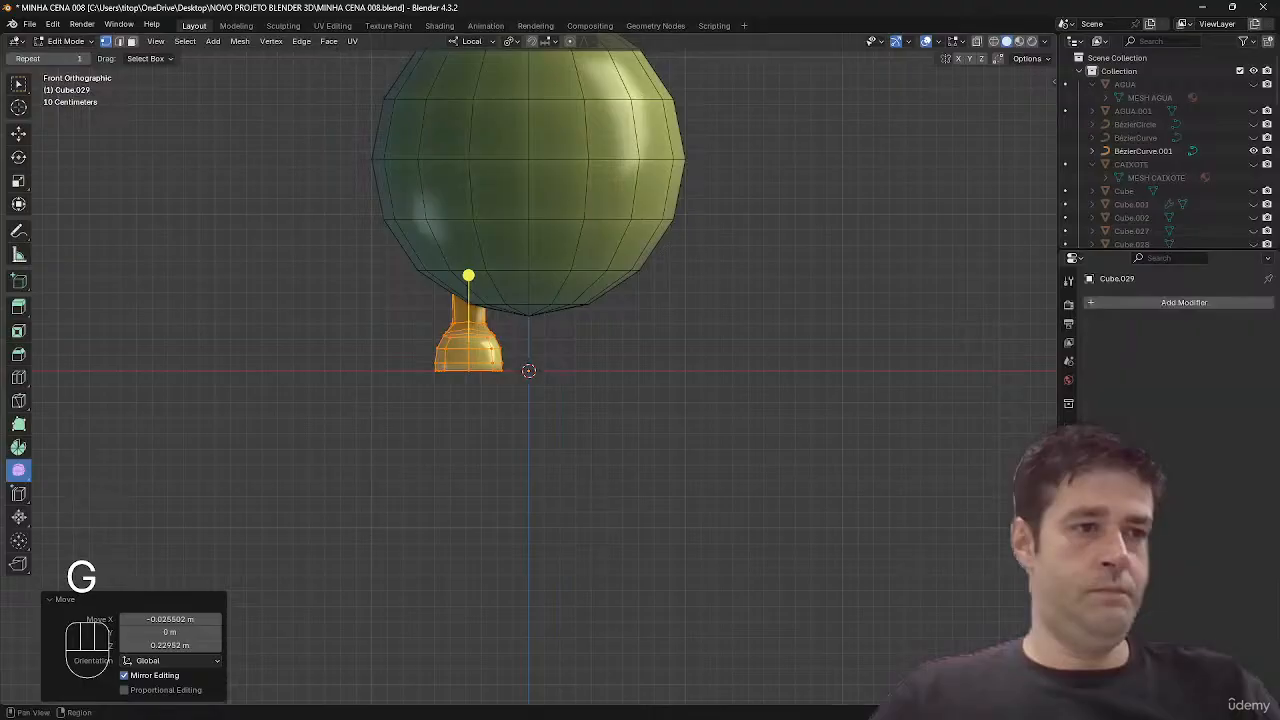
{"action": "left_click", "coordinate": [1142, 303]}
{"action": "type", "text": "ir"}
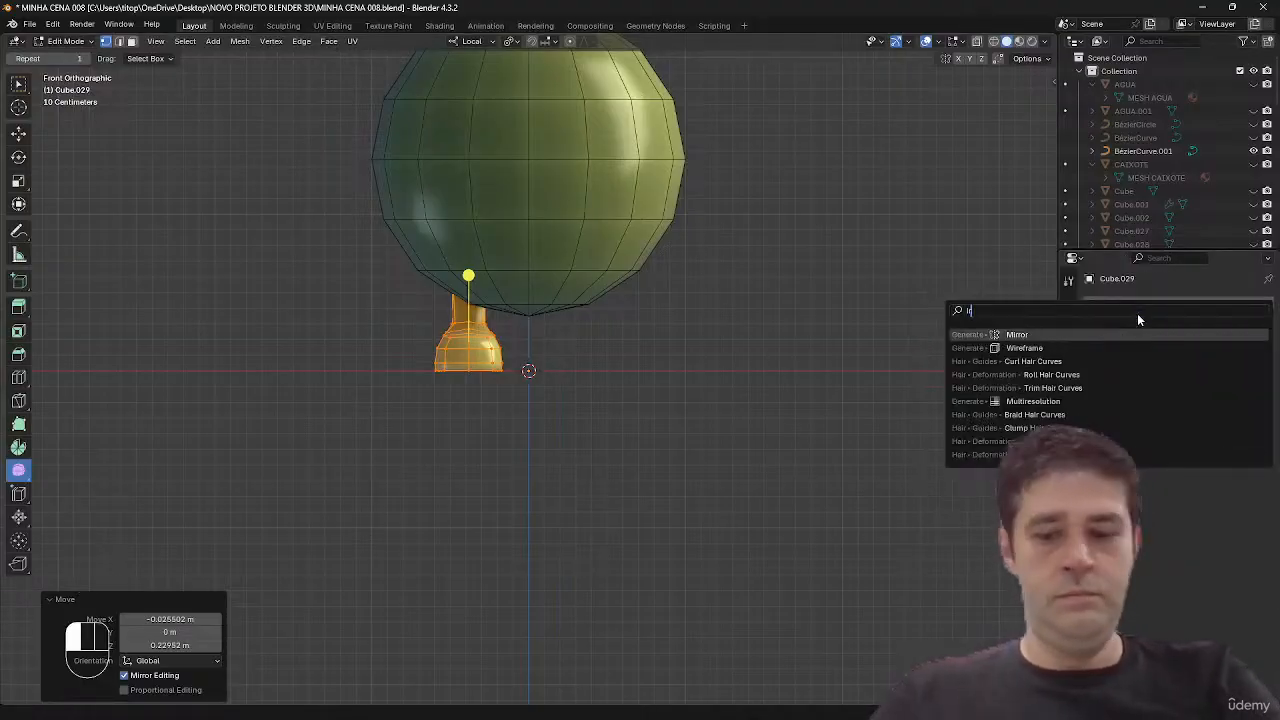
{"action": "key", "text": "Return"}
{"action": "key", "text": "Tab"}
{"action": "key", "text": "Tab"}
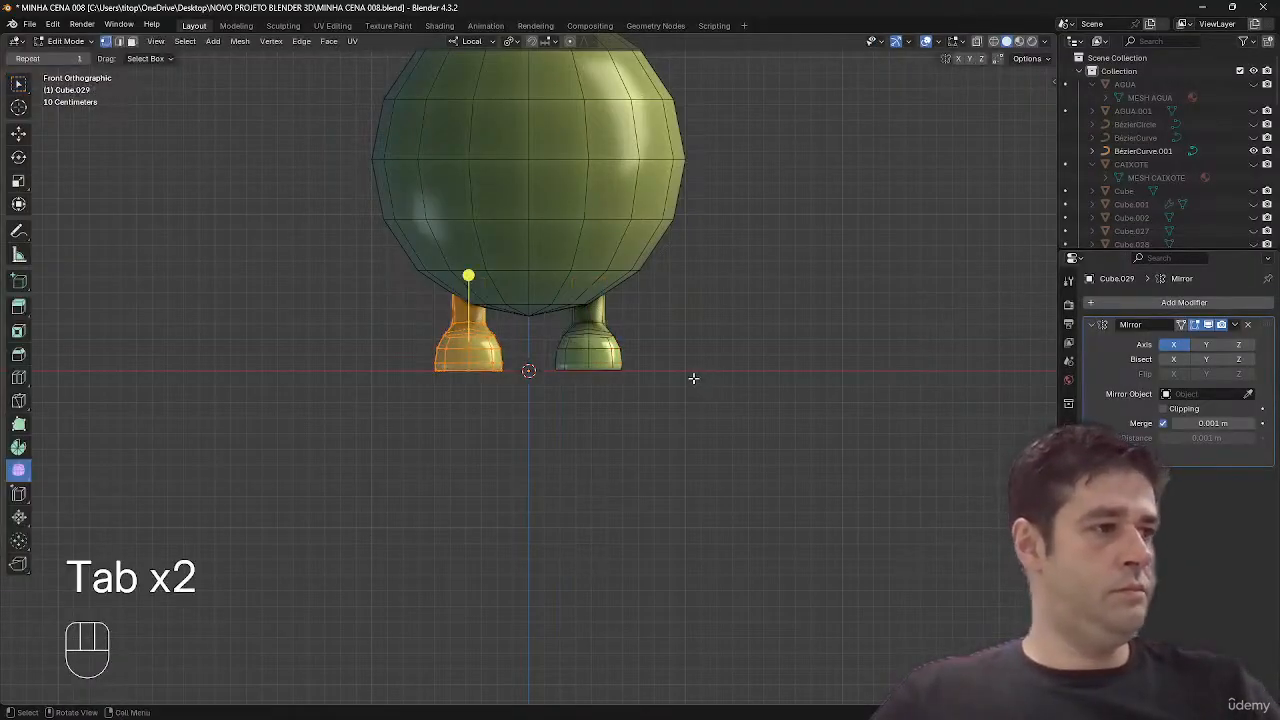
- Move the leg mesh slightly toward the center so both legs stand closer together under the body
{"action": "key", "text": "g"}
{"action": "left_click", "coordinate": [703, 381]}
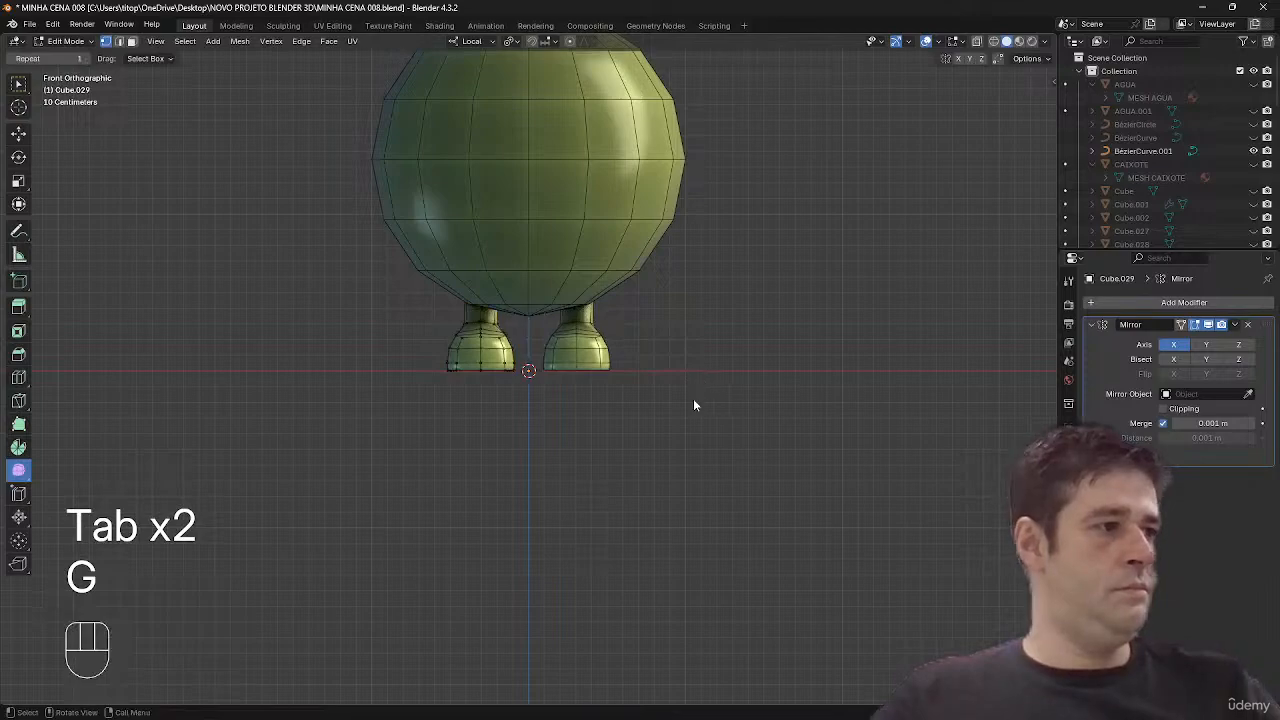
{"action": "key", "text": "Tab"}
- Select the whole leg mesh and scale it up uniformly to 1.158
{"action": "mouse_move", "coordinate": [695, 405]}
{"action": "middle_mouse_down"}
{"action": "mouse_move", "coordinate": [788, 446]}
{"action": "mouse_move", "coordinate": [726, 366]}
{"action": "mouse_move", "coordinate": [714, 437]}
{"action": "mouse_move", "coordinate": [720, 409]}
{"action": "middle_mouse_up"}
{"action": "middle_click", "coordinate": [708, 433], "text": "alt"}
{"action": "key", "text": "Tab"}
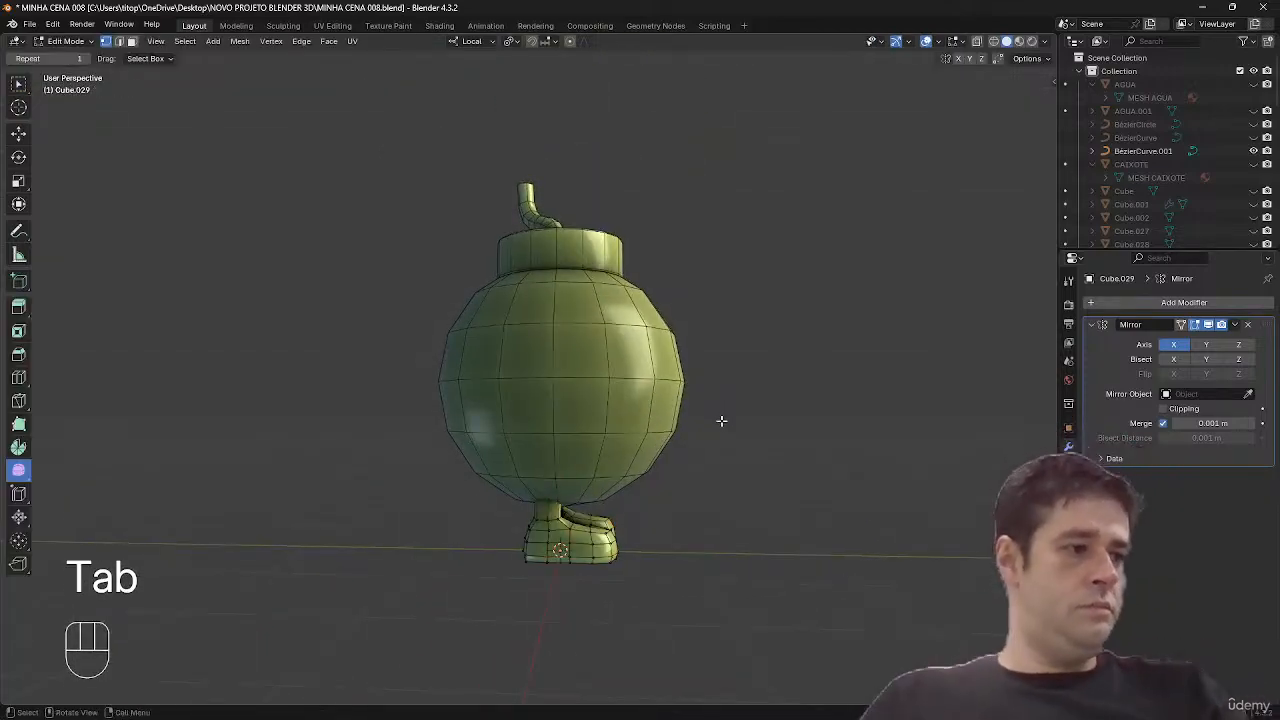
{"action": "key", "text": "a"}
{"action": "key", "text": "s"}
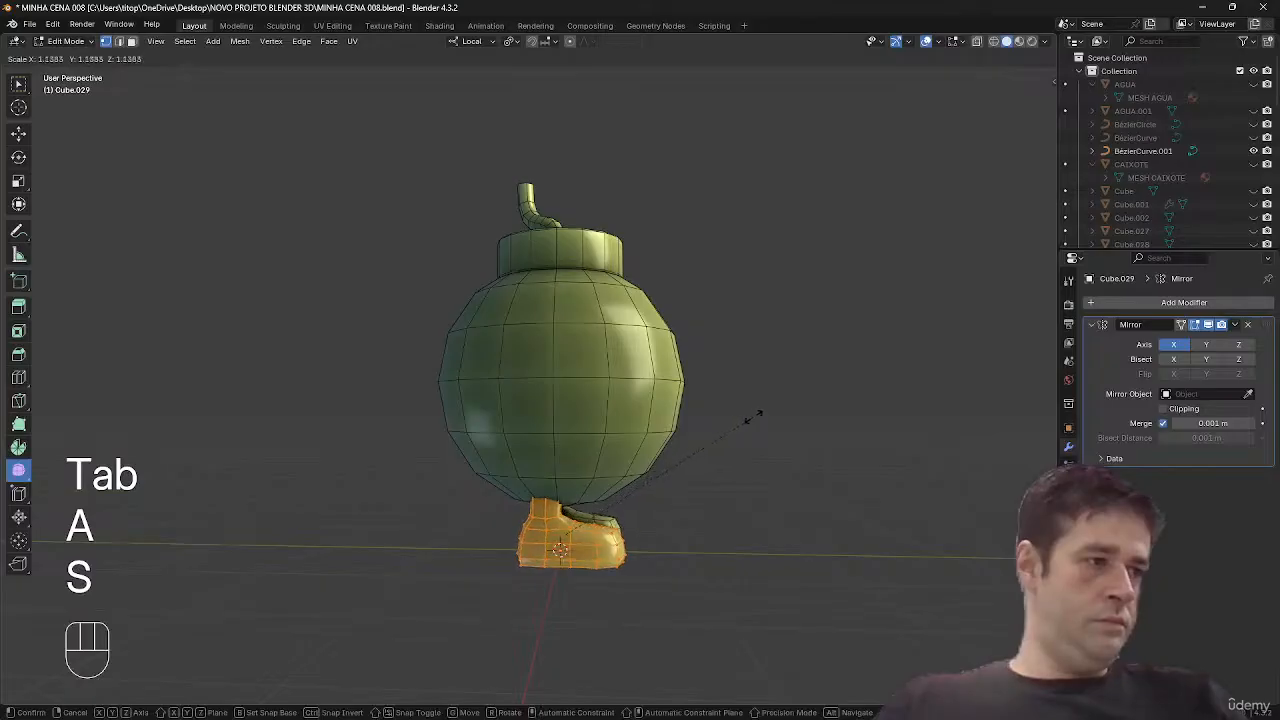
{"action": "left_click", "coordinate": [758, 418]}
- In the side view, shift the leg mesh slightly back and lower it about 0.18 m beneath the body
{"action": "middle_click_drag", "start_coordinate": [780, 449], "coordinate": [797, 438], "text": "alt"}
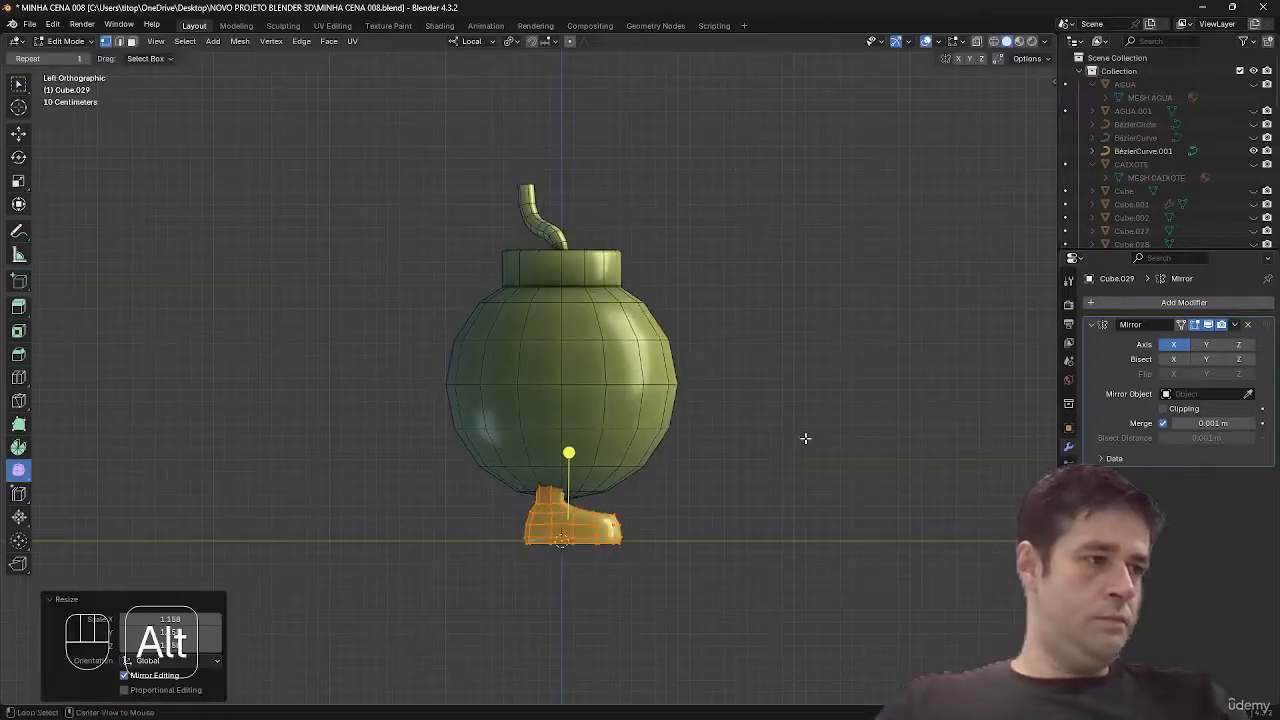
{"action": "key", "text": "g"}
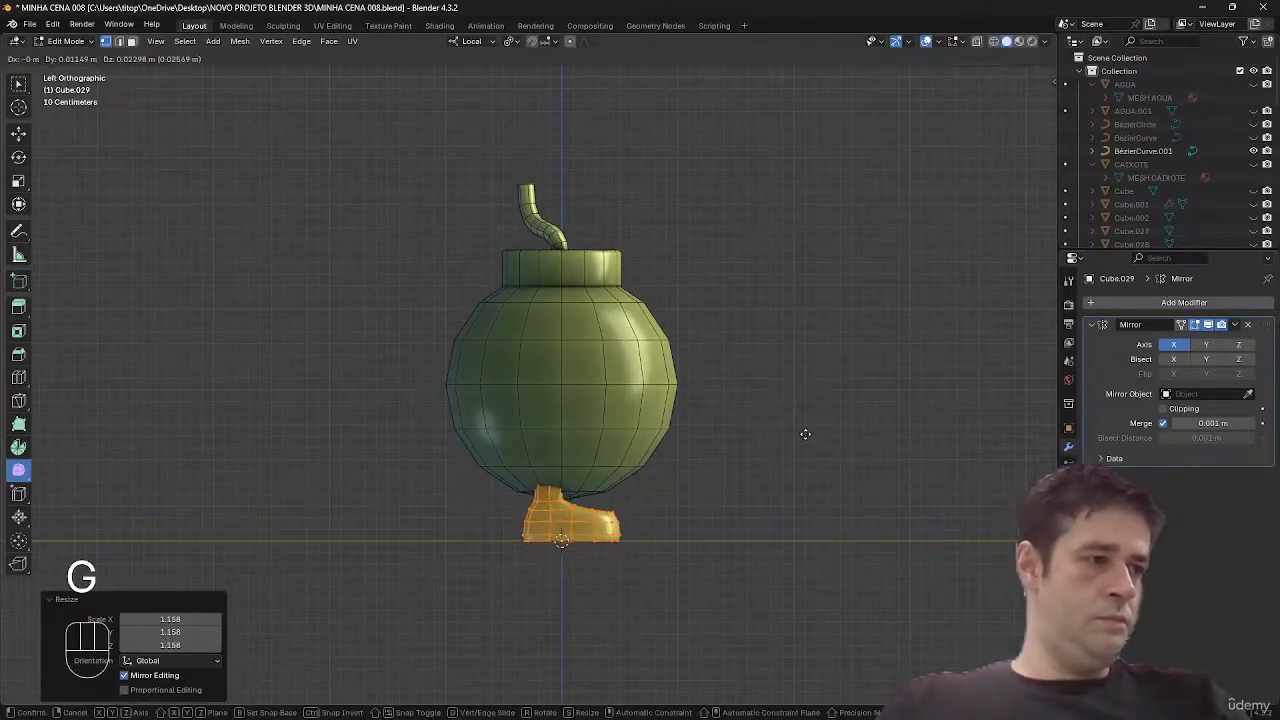
{"action": "left_click", "coordinate": [804, 432]}
{"action": "key", "text": "g"}
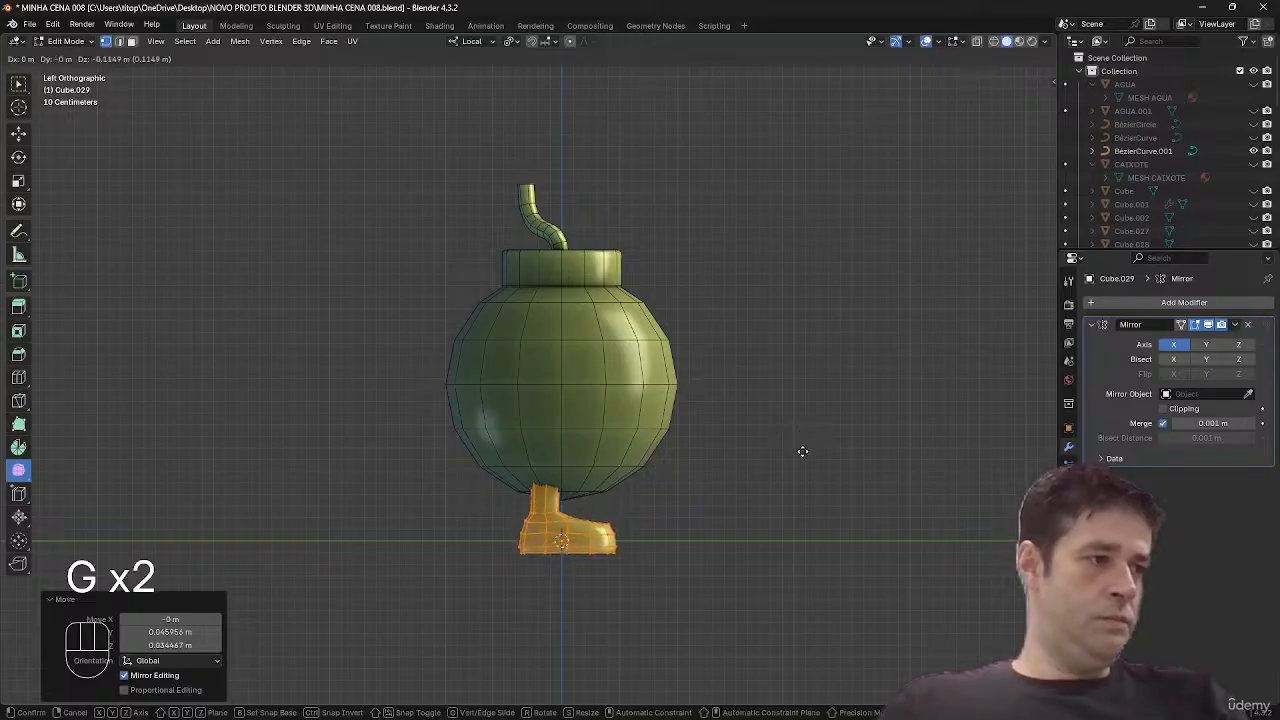
{"action": "left_click", "coordinate": [803, 455]}
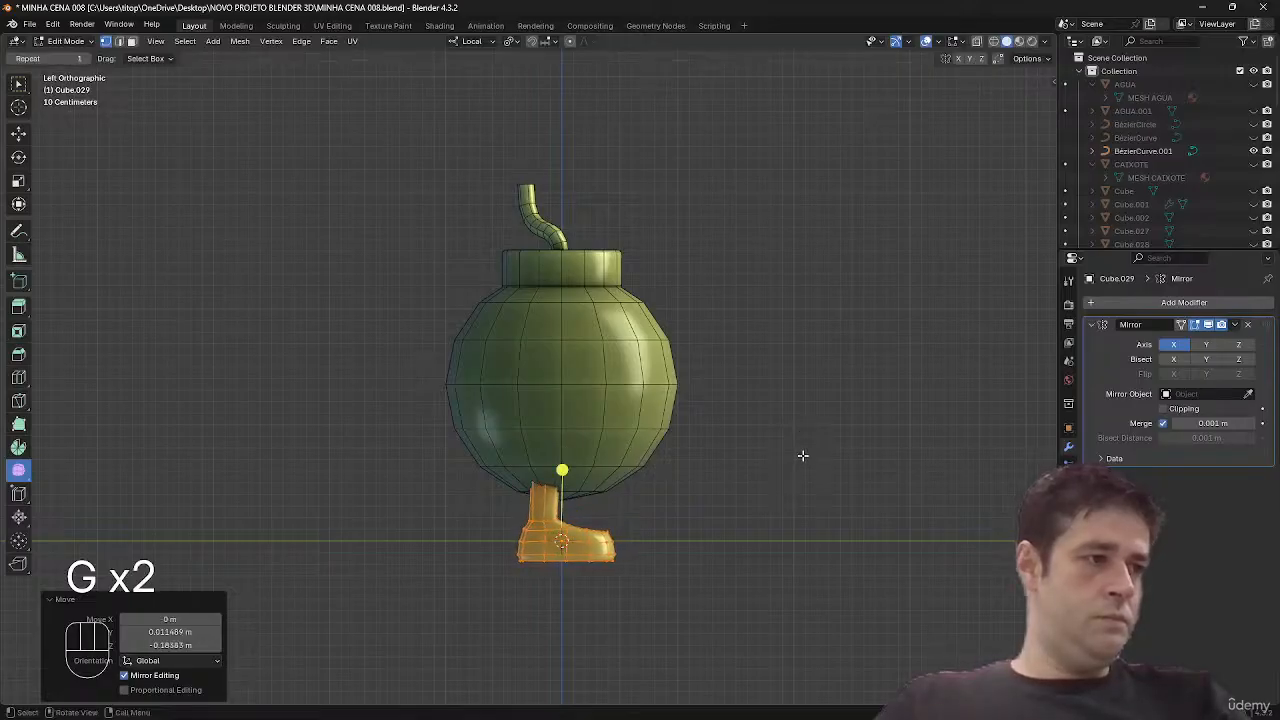
- Select all the bomb's objects and raise them along Z until the soles rest on the ground line
{"action": "key", "text": "alt+z"}
{"action": "key", "text": "Tab"}
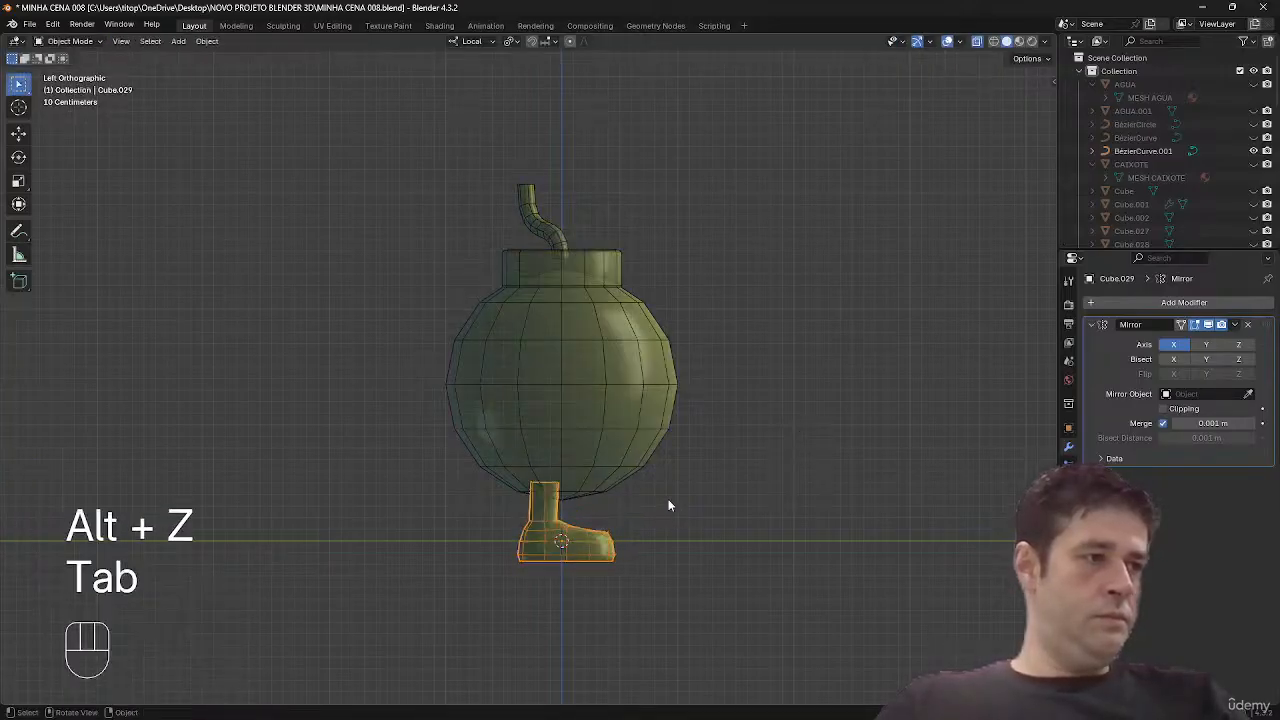
{"action": "key", "text": "a"}
{"action": "key", "text": "g"}
{"action": "key", "text": "z"}
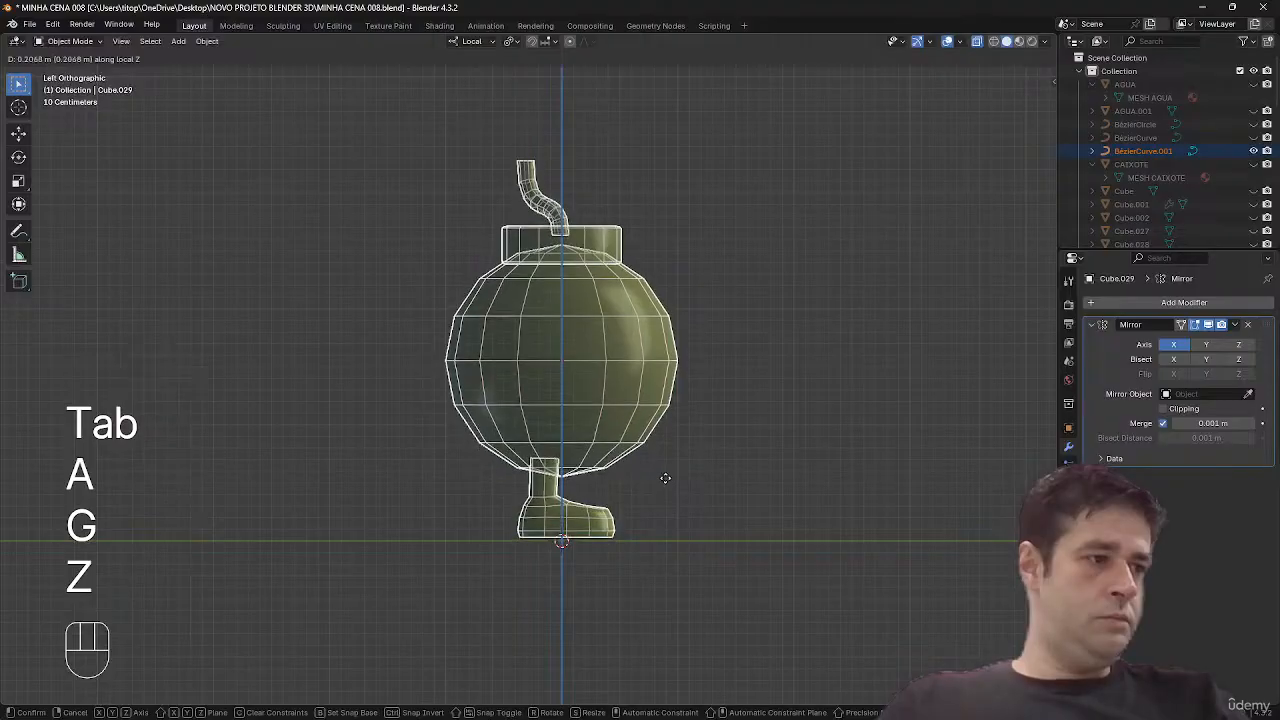
{"action": "left_click", "coordinate": [681, 478]}
{"action": "key", "text": "alt+z"}
- Edit only the leg mesh and rotate it about -12.6° around local Z to turn the feet outward
{"action": "middle_click_drag", "start_coordinate": [688, 485], "coordinate": [562, 516]}
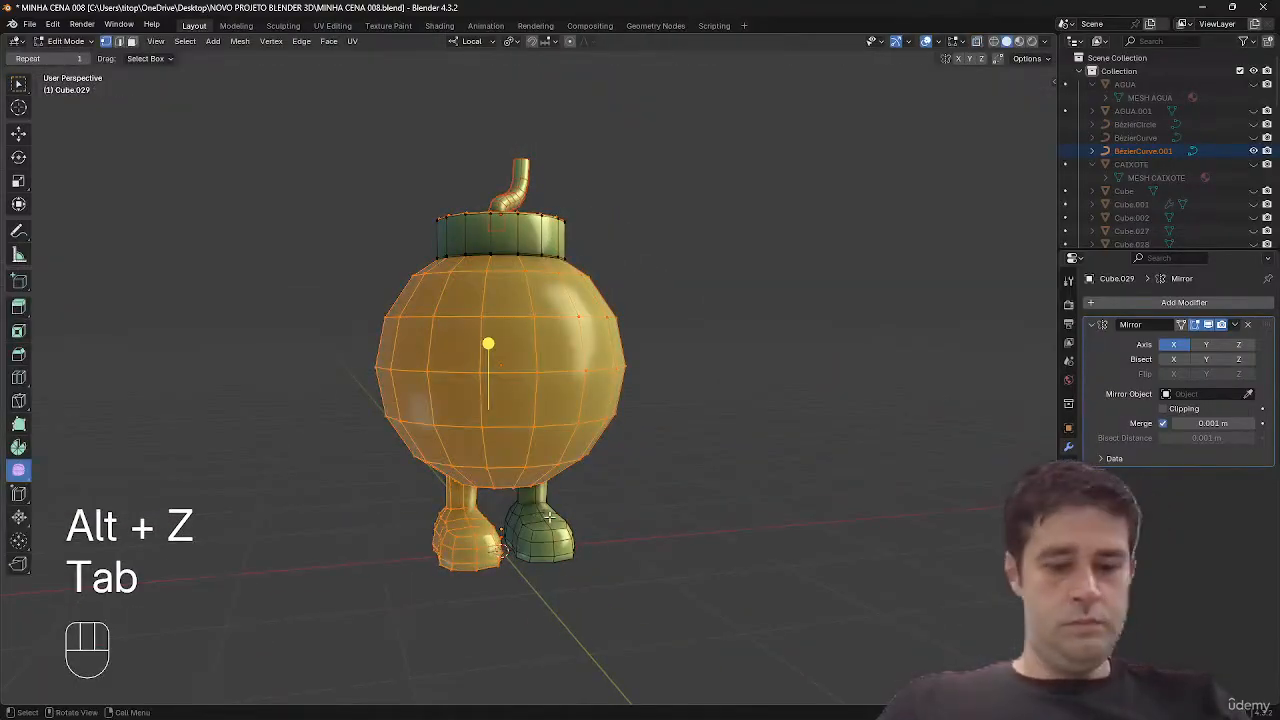
{"action": "key", "text": "alt+a"}
{"action": "key", "text": "Tab"}
{"action": "key", "text": "Tab"}
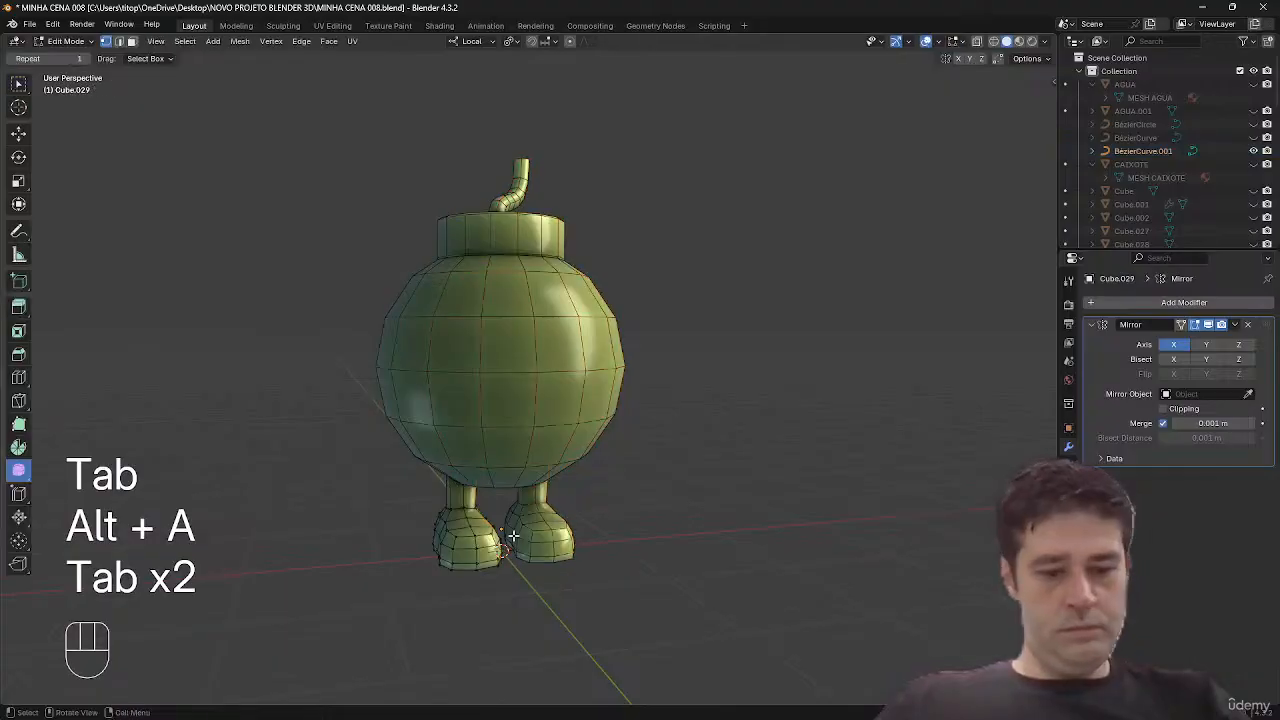
{"action": "key", "text": "a"}
{"action": "key", "text": "r"}
{"action": "key", "text": "z"}
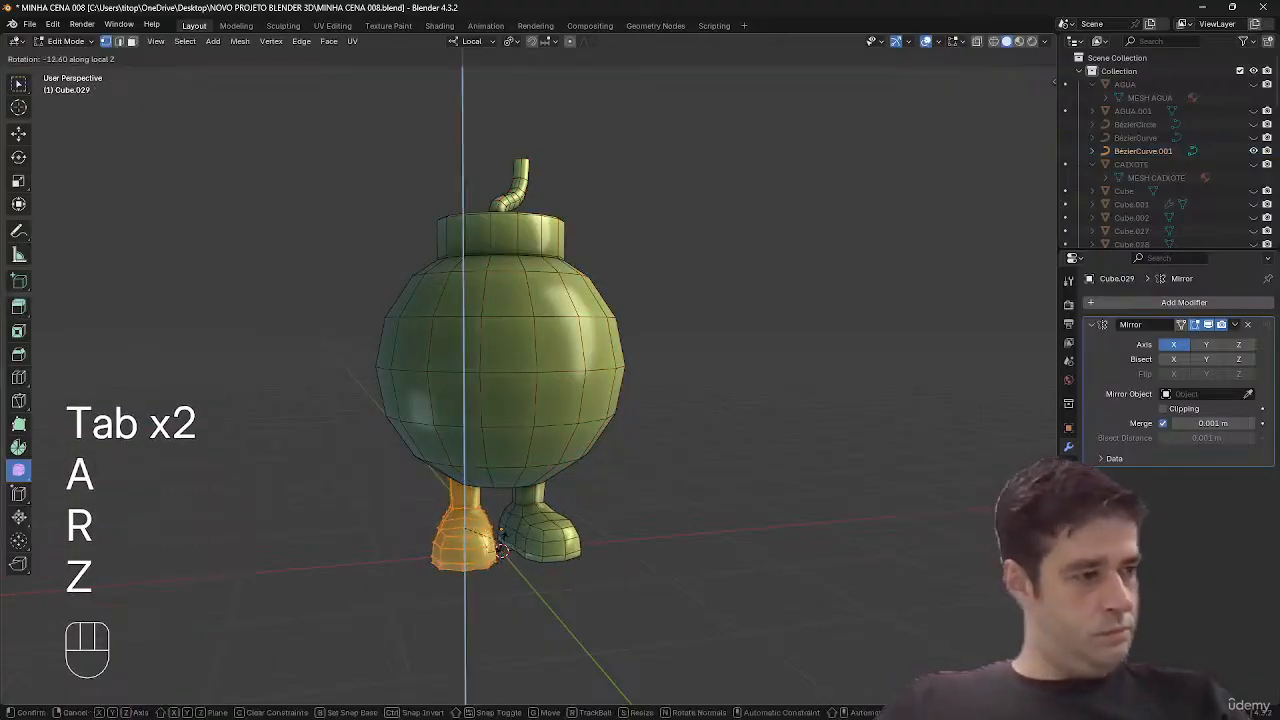
{"action": "left_click", "coordinate": [504, 541]}
{"action": "middle_click_drag", "start_coordinate": [576, 546], "coordinate": [762, 524]}
{"action": "key", "text": "Tab"}
{"action": "left_click", "coordinate": [604, 532]}
{"action": "middle_click_drag", "start_coordinate": [630, 466], "coordinate": [643, 449]}
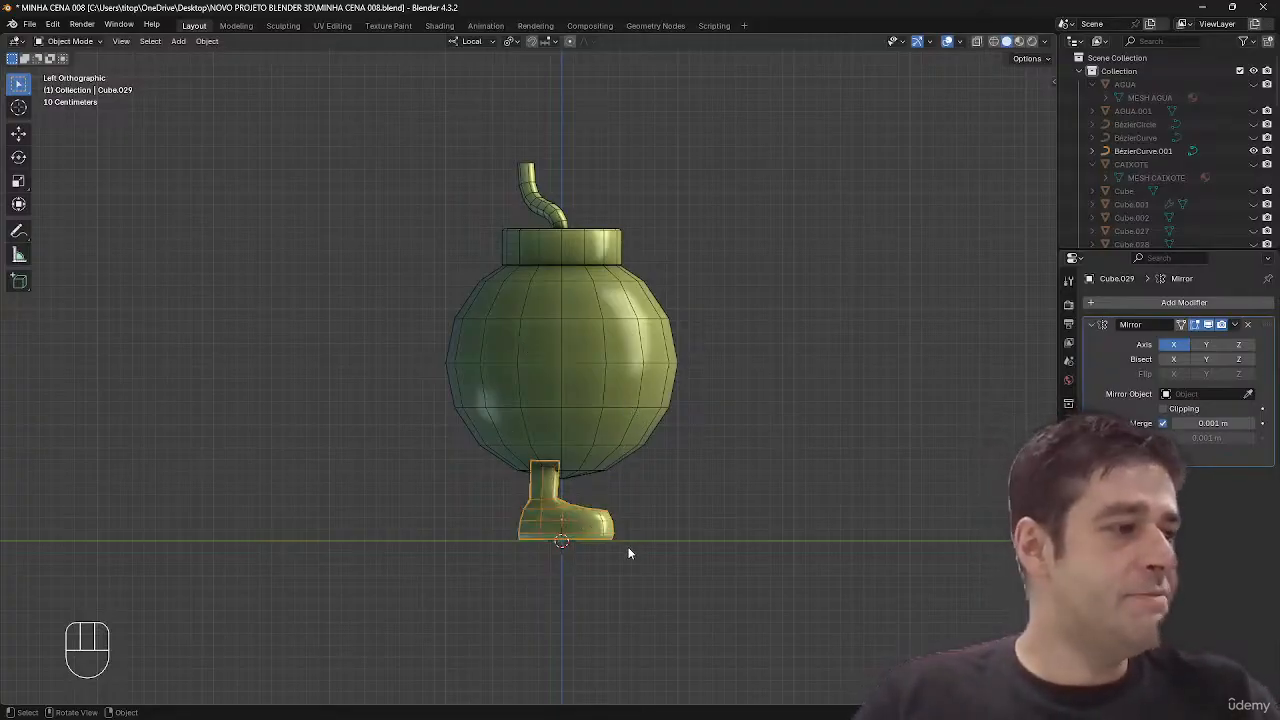
- Select the top edges of the leg and snap the 3D cursor to them
{"action": "key", "text": "Tab"}
{"action": "key", "text": "Tab"}
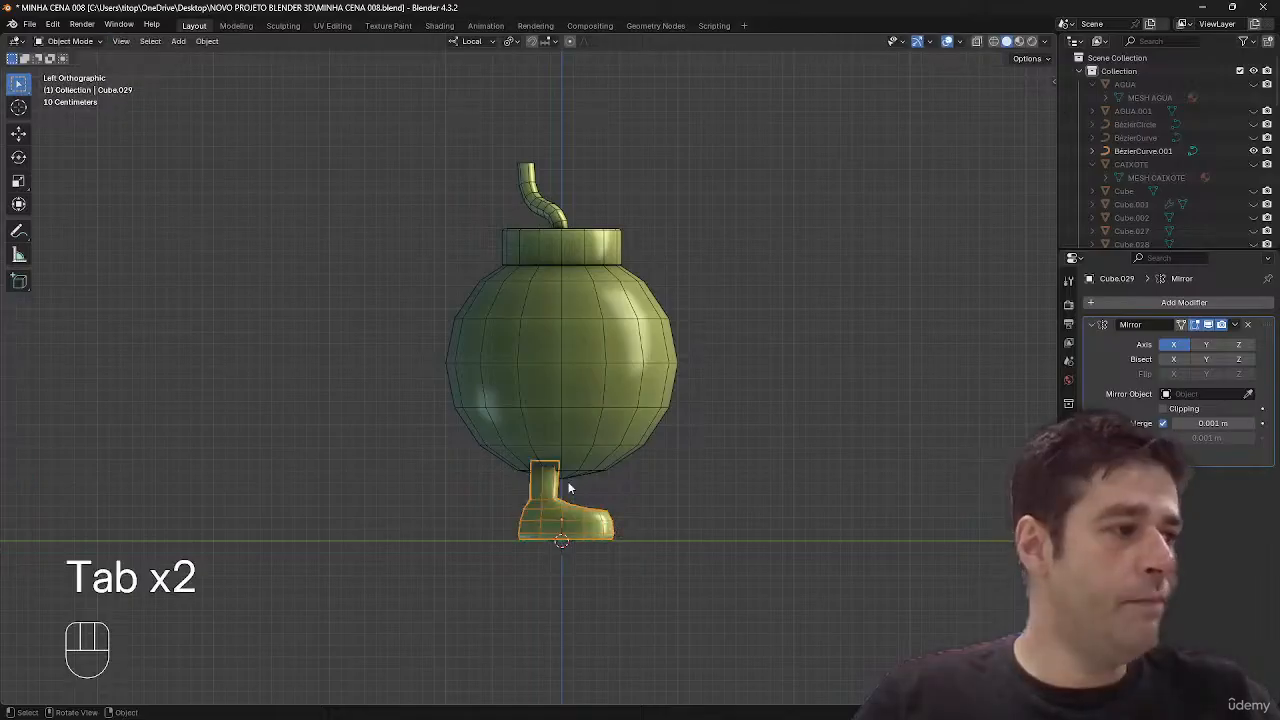
{"action": "key", "text": "Tab"}
{"action": "key", "text": "2"}
{"action": "key", "text": "alt+z"}
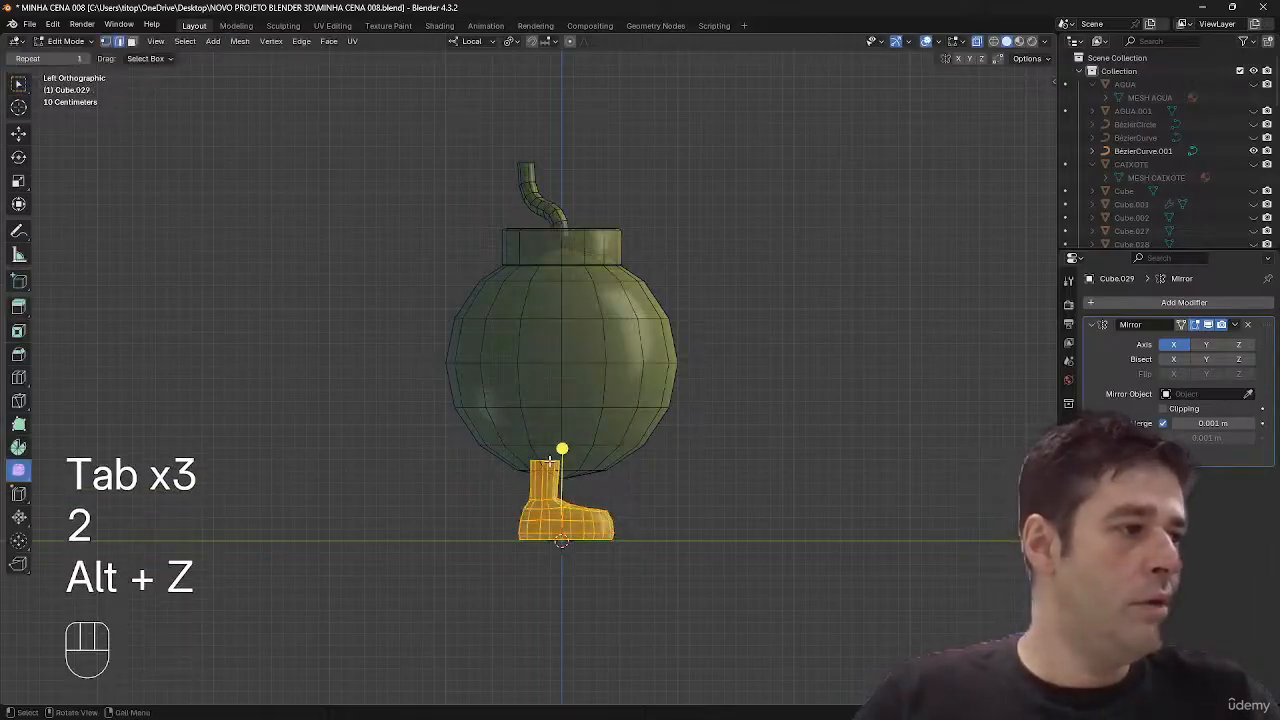
{"action": "left_click", "coordinate": [611, 464]}
{"action": "key", "text": "shift+s"}
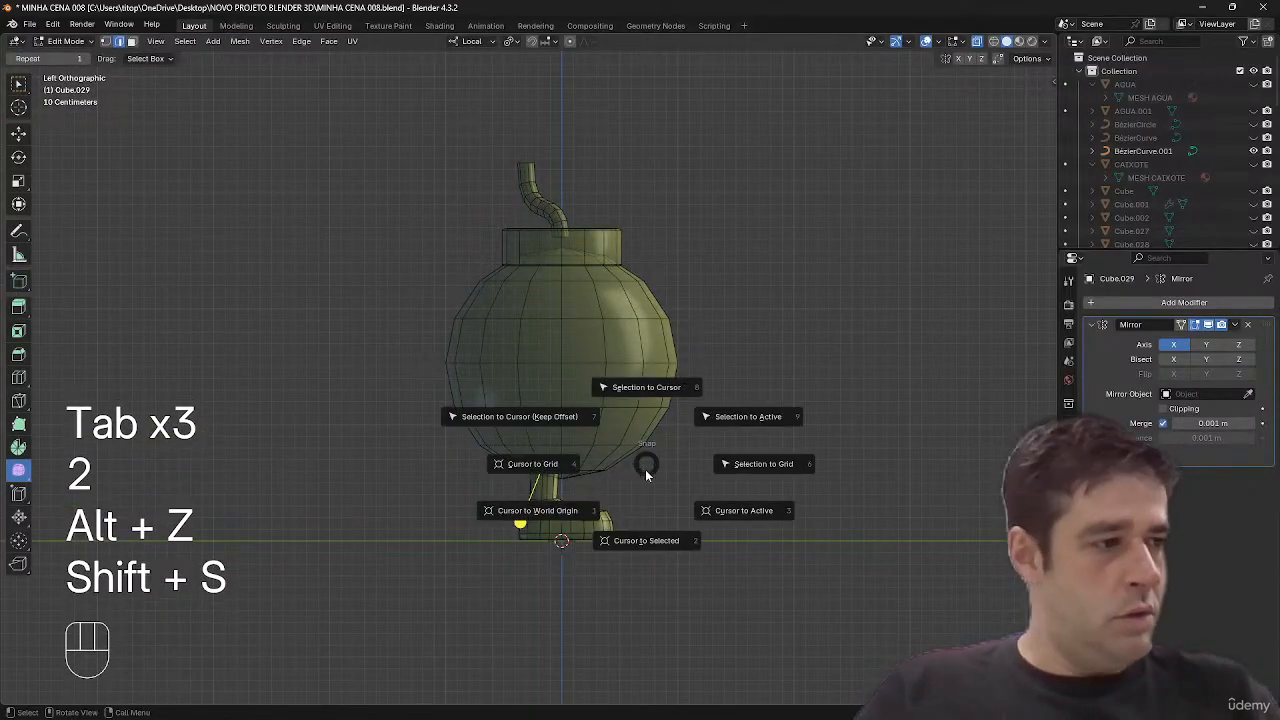
{"action": "left_click", "coordinate": [665, 530]}
- Try to set the mirrored leg object's origin to the 3D cursor and test its rotation in the side view
{"action": "key", "text": "Tab"}
{"action": "right_click", "coordinate": [670, 520]}
{"action": "mouse_move", "coordinate": [672, 517]}
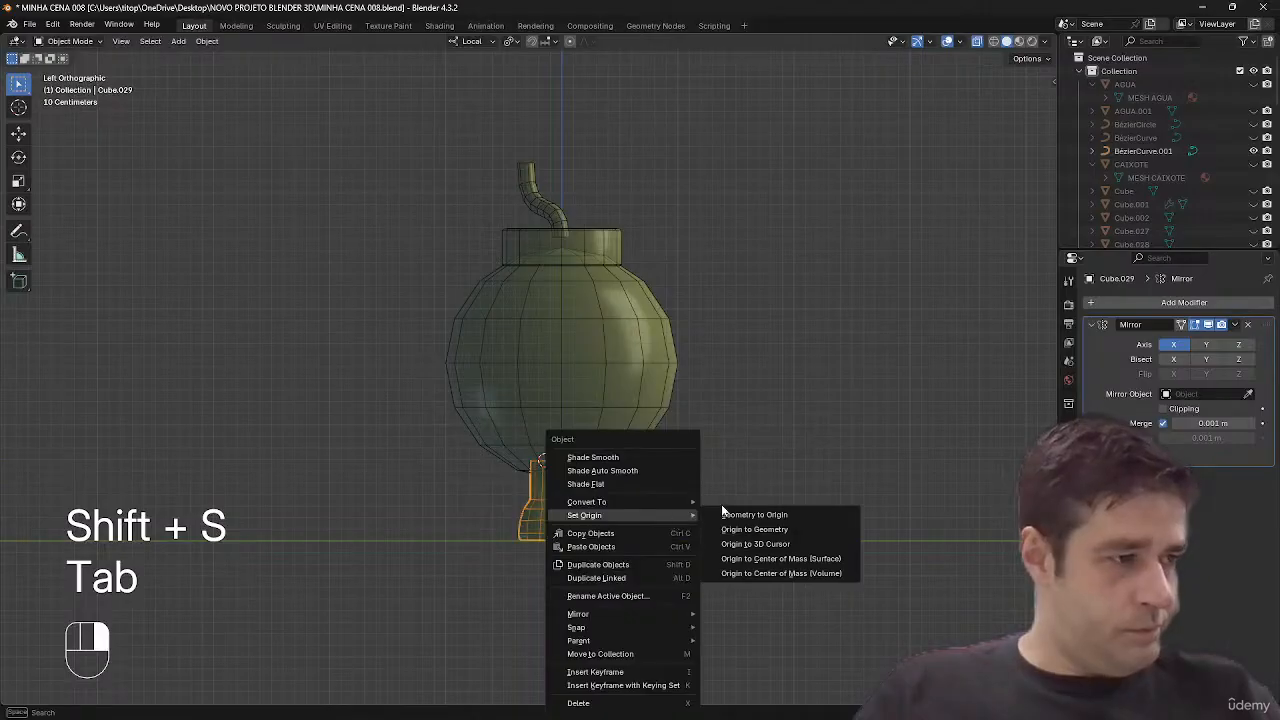
{"action": "left_click", "coordinate": [788, 545]}
{"action": "right_click", "coordinate": [750, 521]}
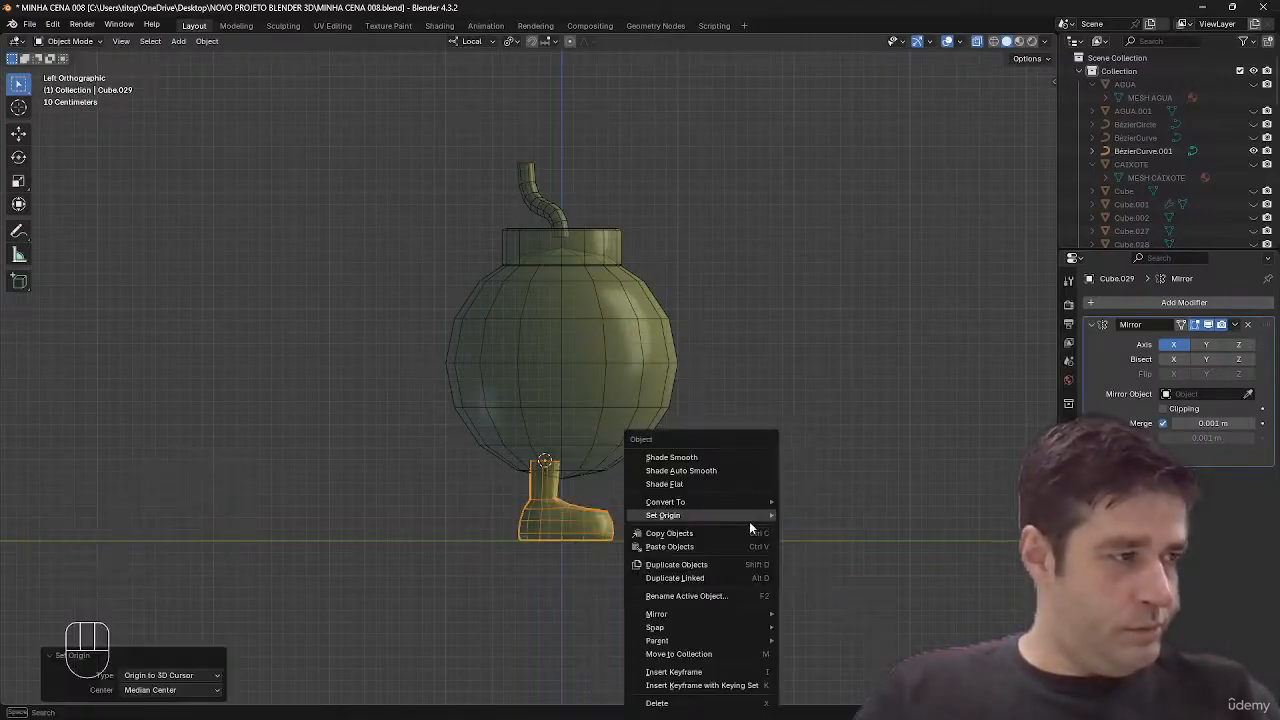
{"action": "mouse_move", "coordinate": [753, 525]}
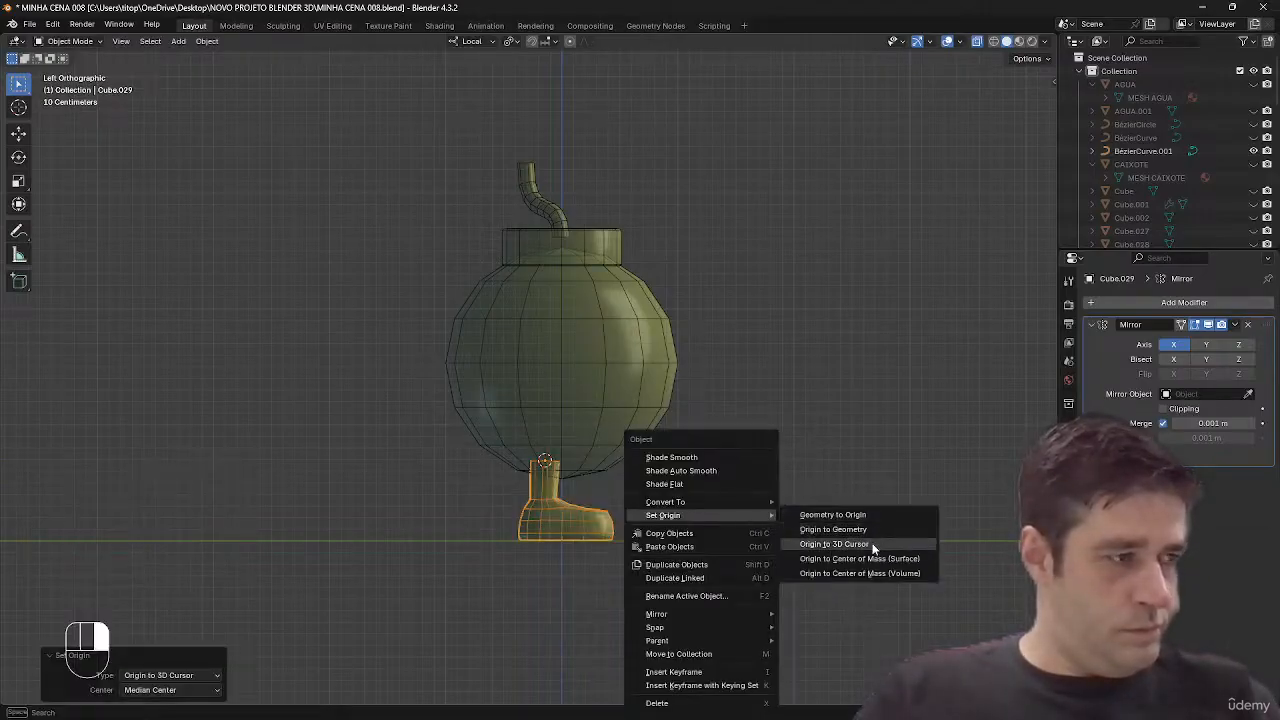
{"action": "left_click", "coordinate": [834, 544]}
{"action": "key", "text": "r"}
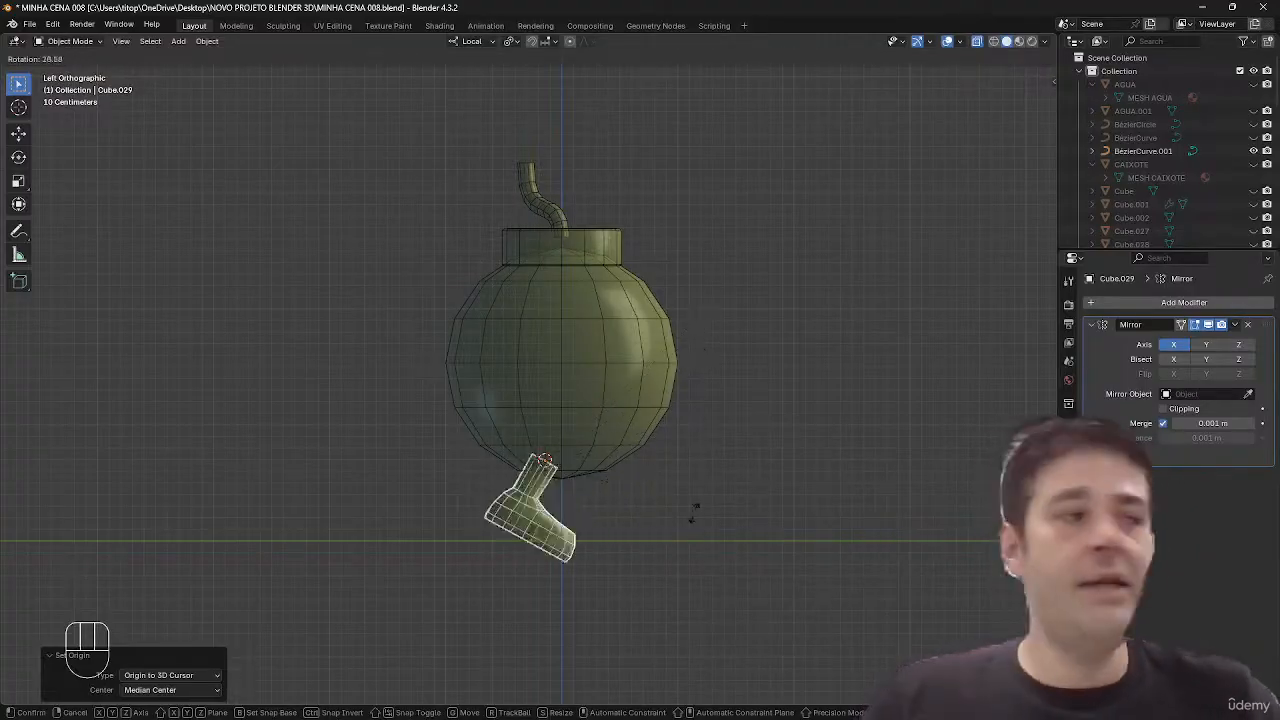
{"action": "key", "text": "Escape"}
- Undo the origin changes on the mirrored leg object
{"action": "middle_click_drag", "start_coordinate": [705, 466], "coordinate": [532, 468]}
{"action": "key", "text": "ctrl+z"}
{"action": "key", "text": "ctrl+z"}
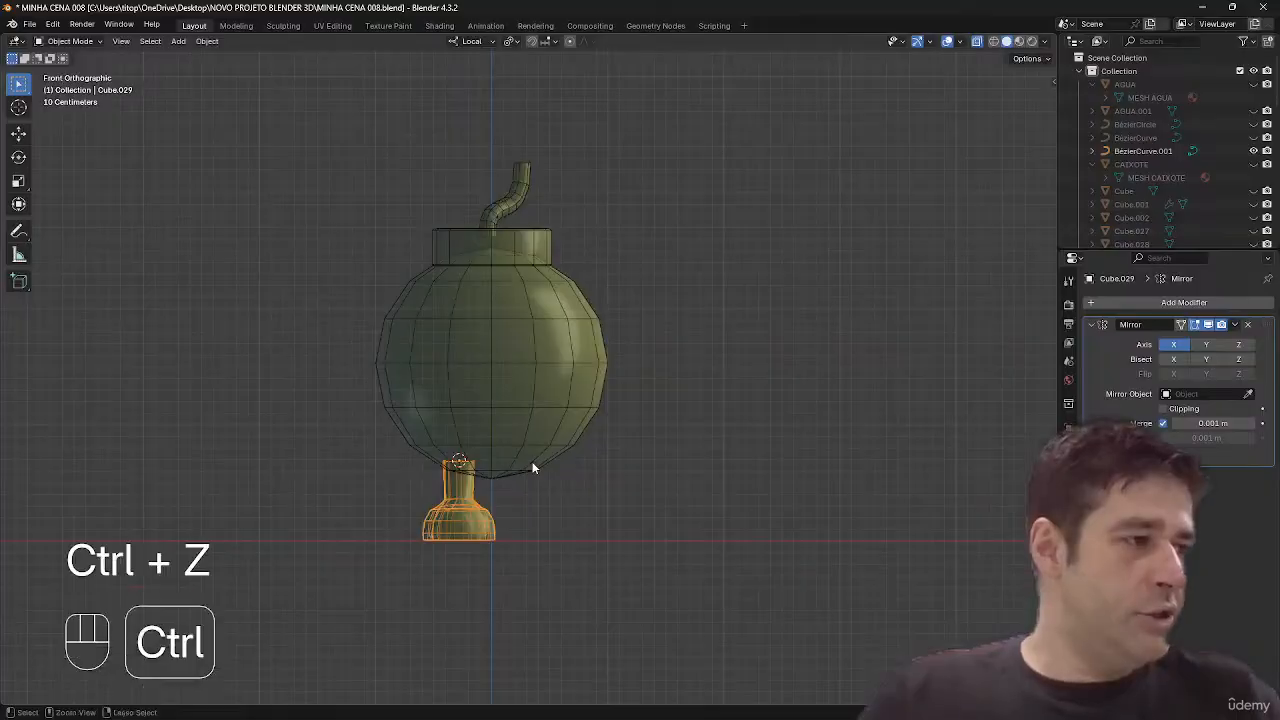
- Convert the mirrored legs' visual geometry to mesh and separate it by loose parts into two leg objects
{"action": "key", "text": "ctrl+a"}
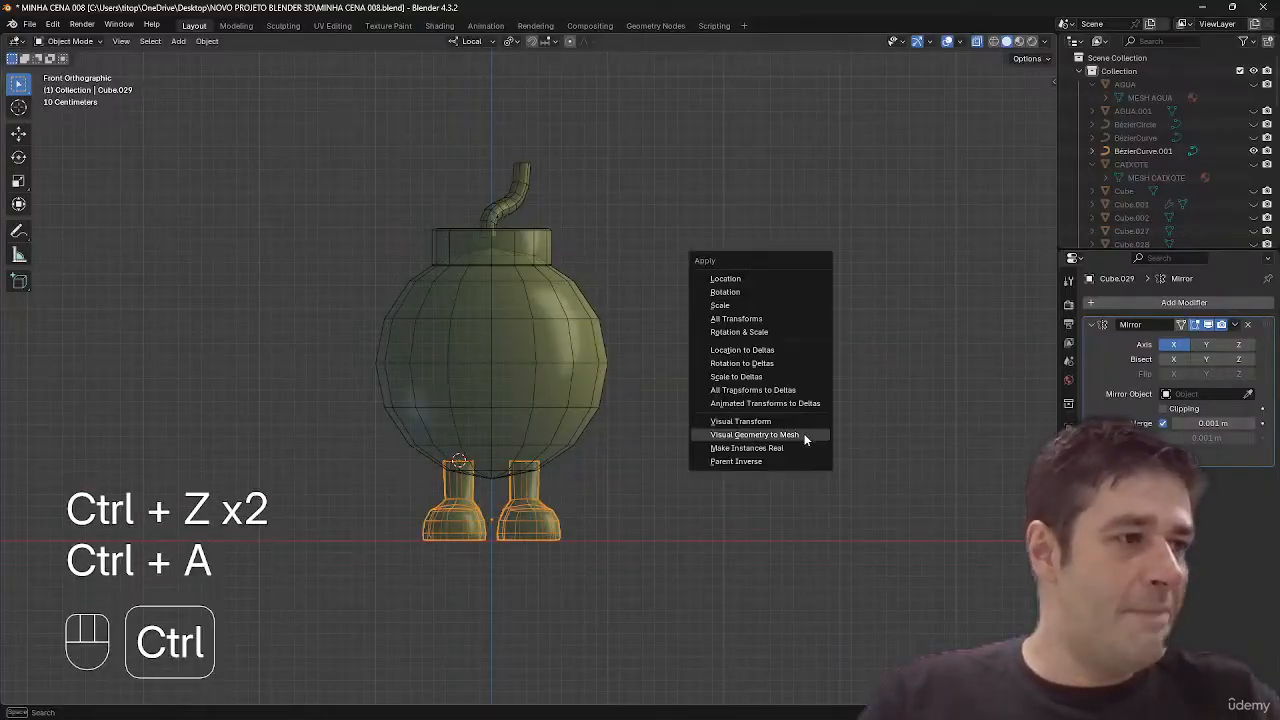
{"action": "left_click", "coordinate": [807, 440]}
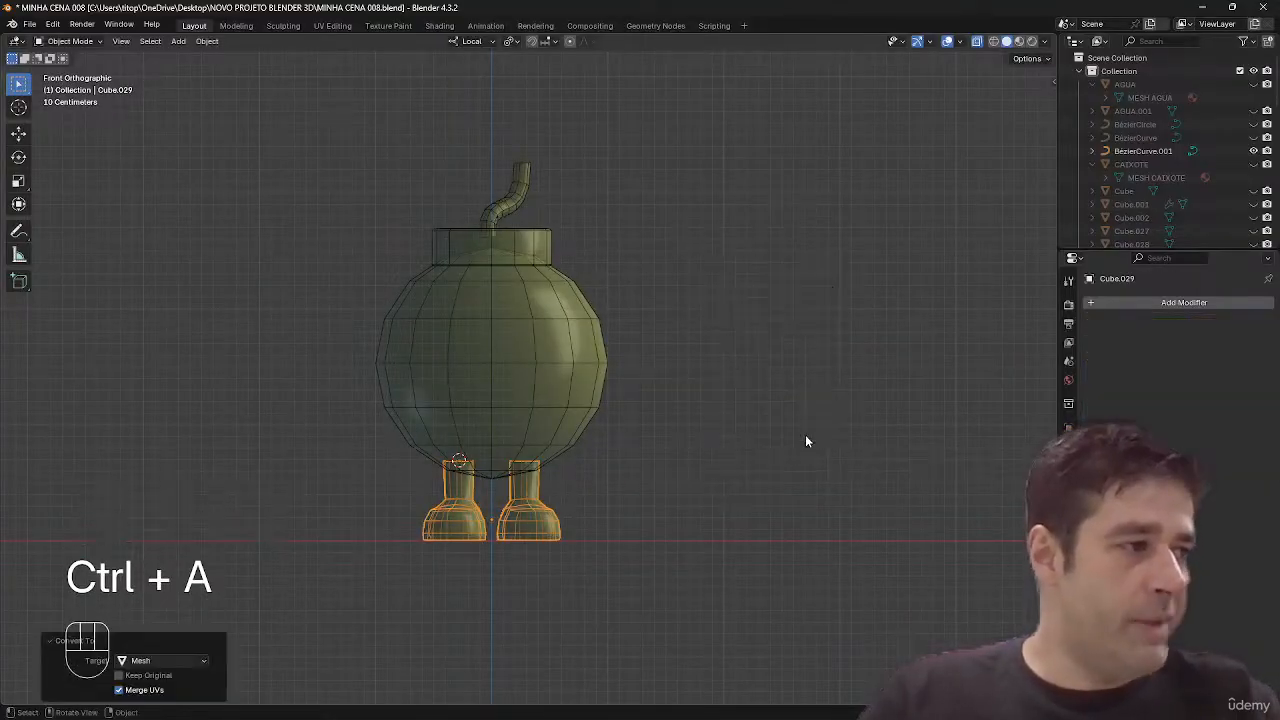
{"action": "key", "text": "Tab"}
{"action": "key", "text": "a"}
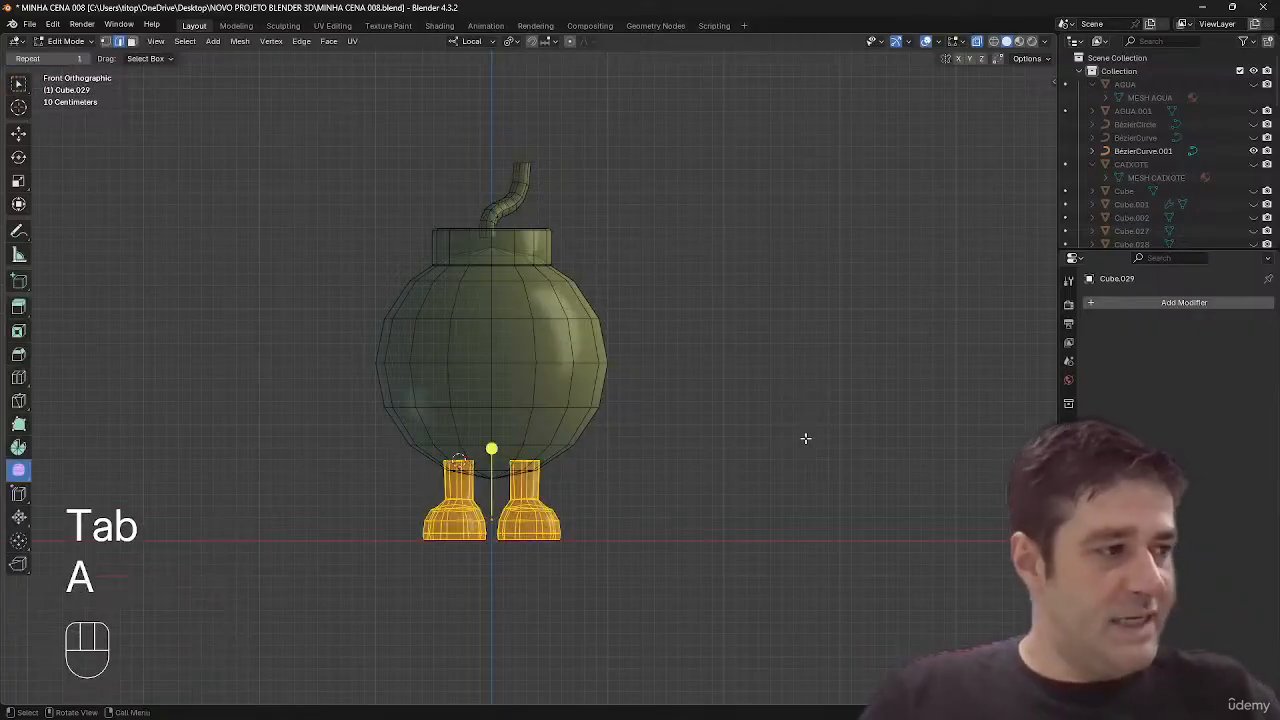
{"action": "key", "text": "p"}
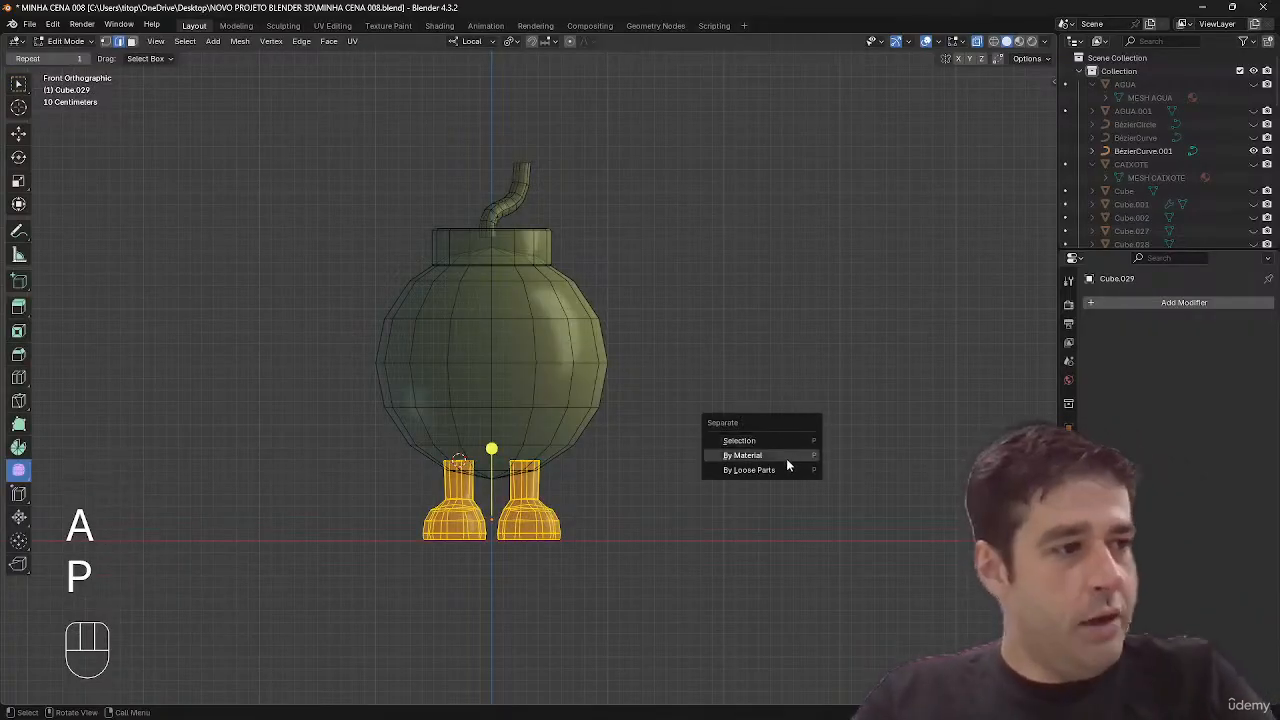
{"action": "left_click", "coordinate": [786, 466]}
{"action": "key", "text": "Tab"}
{"action": "left_click", "coordinate": [528, 528]}
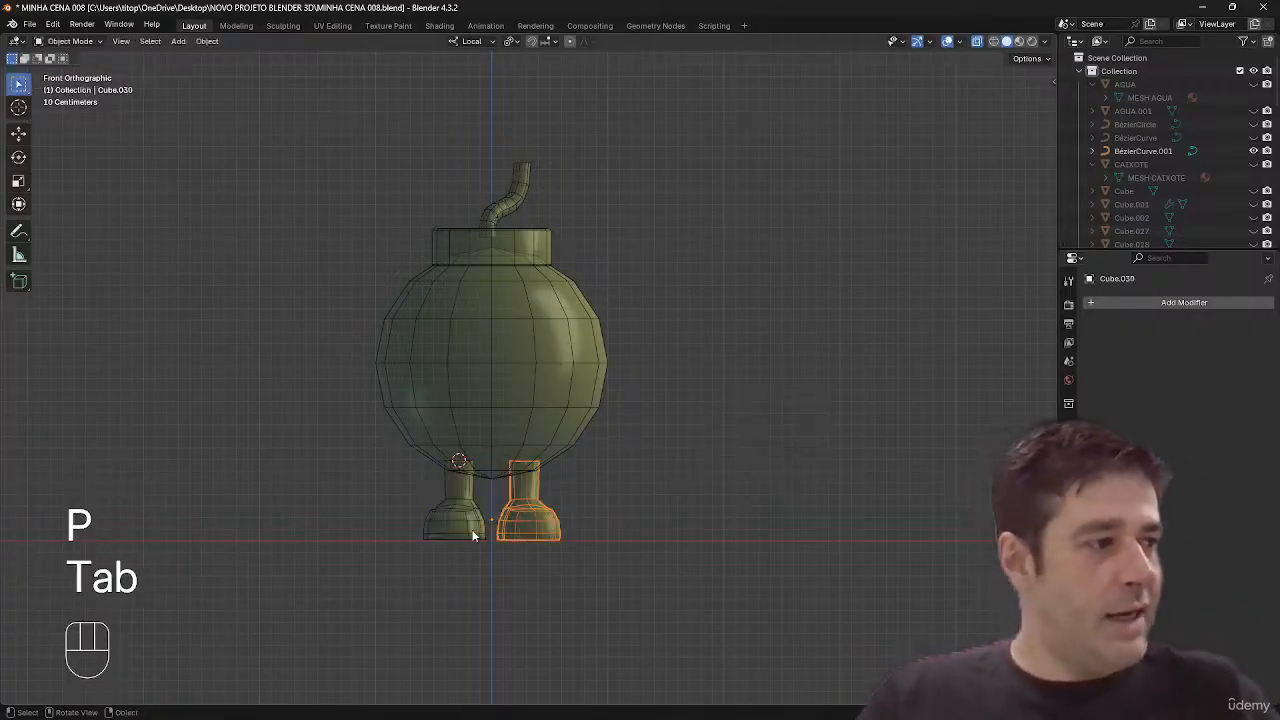
- Select the top edge loop of the Cube.030 leg and try to snap the 3D cursor to it
{"action": "left_click", "coordinate": [546, 520]}
{"action": "middle_click_drag", "start_coordinate": [598, 513], "coordinate": [665, 333], "text": "shift"}
{"action": "key", "text": "Tab"}
{"action": "key", "text": "2"}
{"action": "left_click", "coordinate": [666, 485], "text": "alt"}
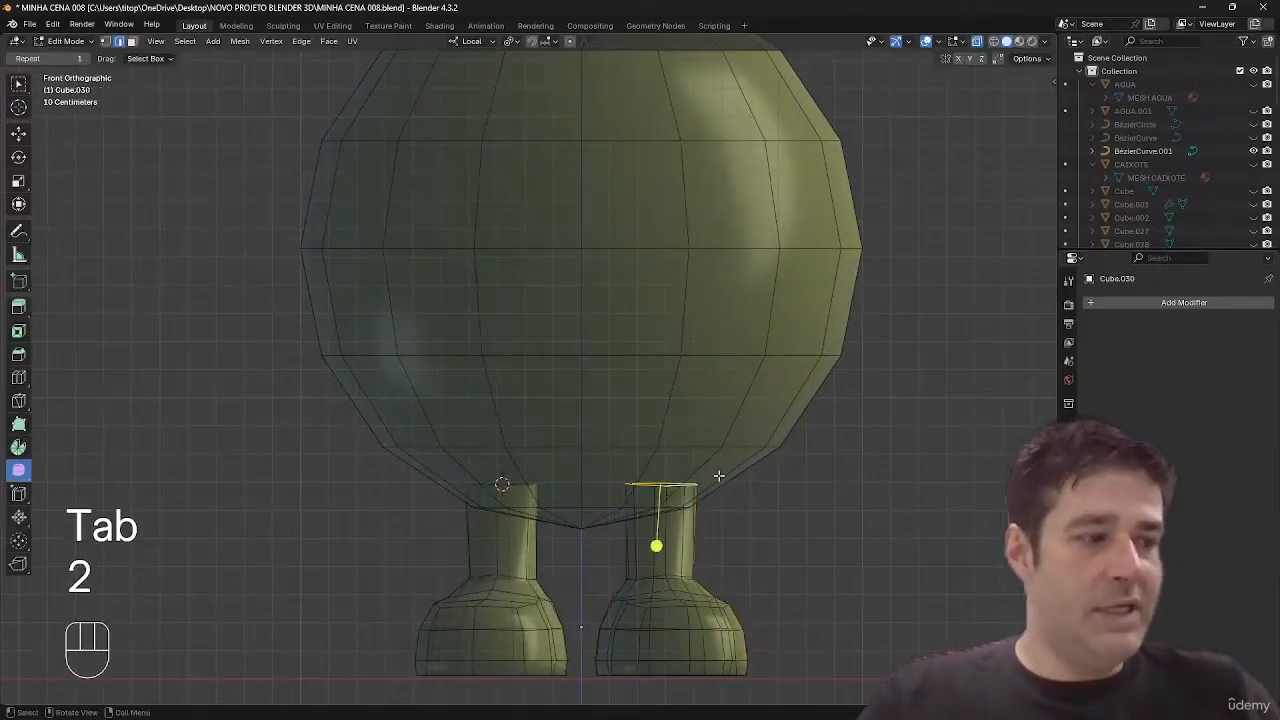
{"action": "key", "text": "shift+s"}
{"action": "left_click", "coordinate": [720, 552]}
{"action": "key", "text": "Tab"}
- Set the Cube.029 leg's origin to the 3D cursor at its top and briefly test its rotation
{"action": "left_click", "coordinate": [518, 534]}
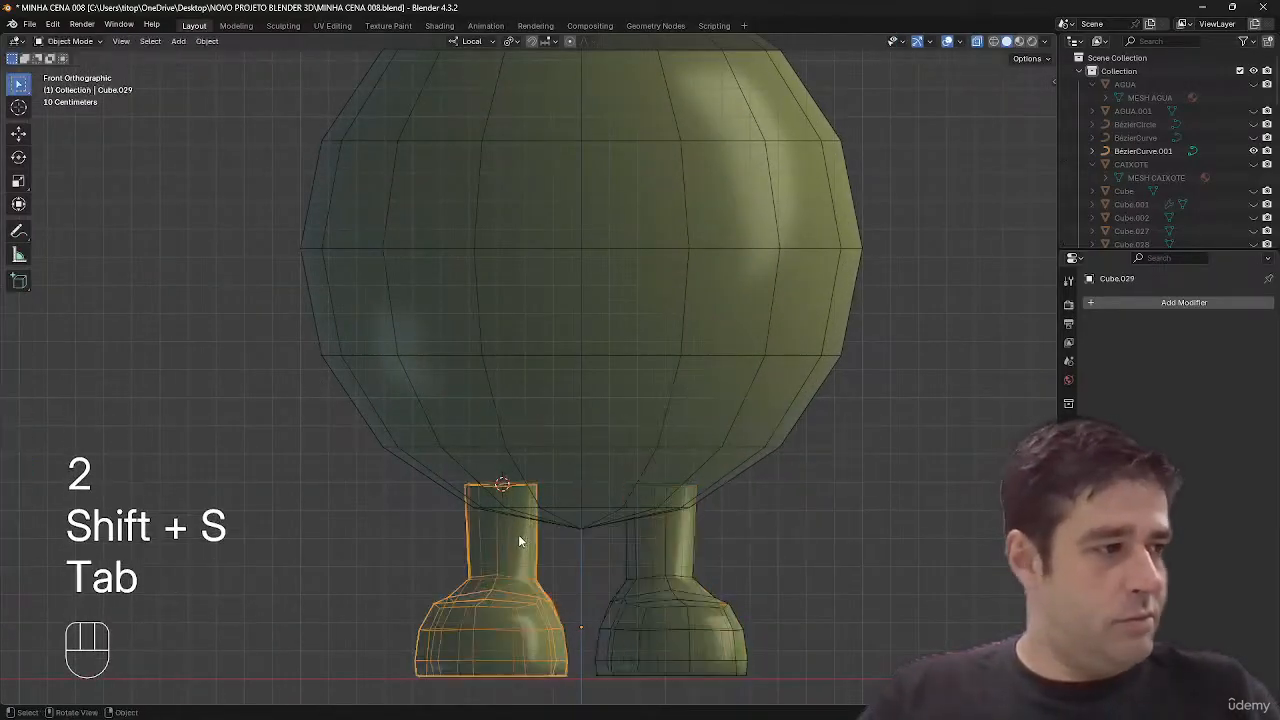
{"action": "right_click", "coordinate": [522, 533]}
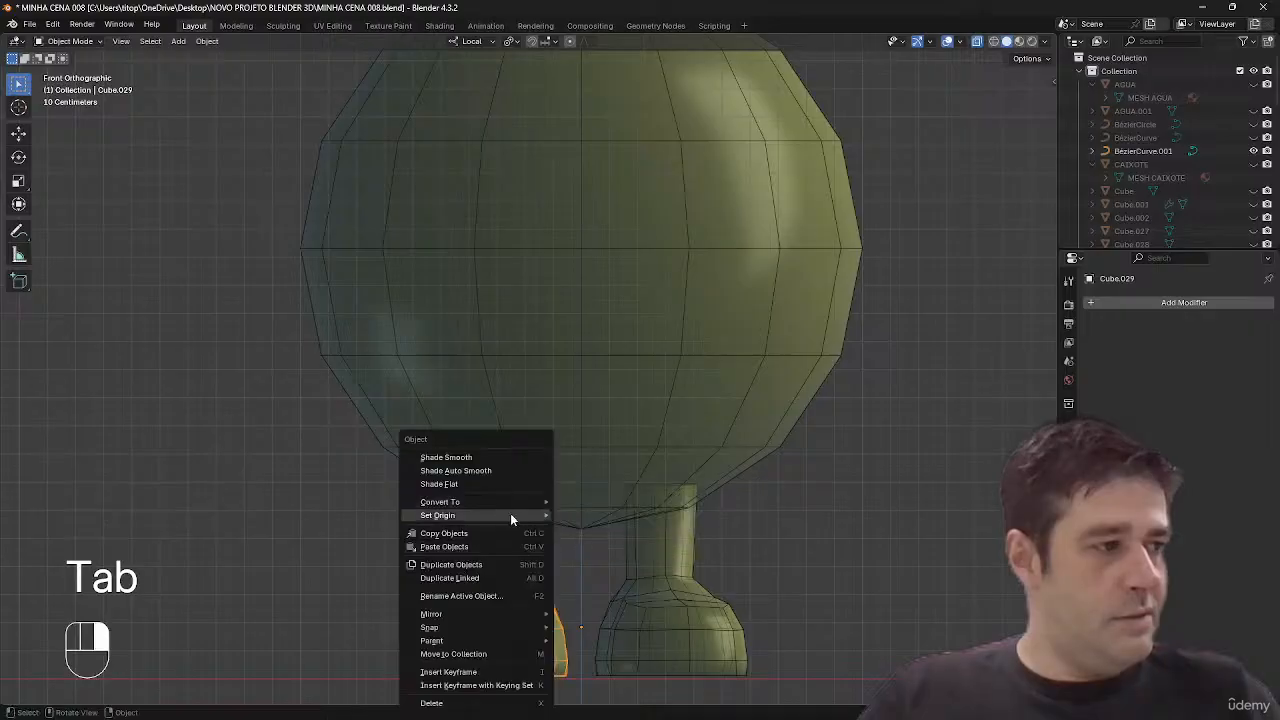
{"action": "mouse_move", "coordinate": [510, 514]}
{"action": "left_click", "coordinate": [635, 546]}
{"action": "key", "text": "r"}
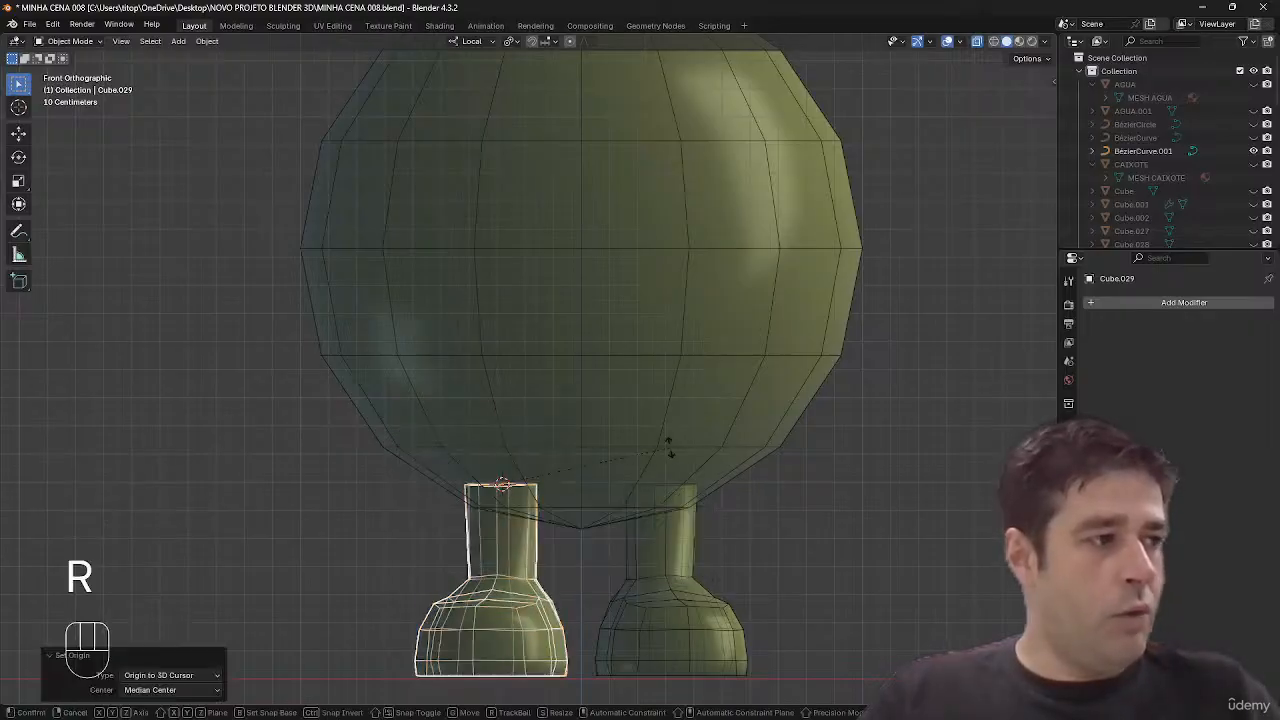
{"action": "key", "text": "Escape"}
- Snap the 3D cursor to the Cube.030 leg's top edge loop and set that leg's origin to the cursor
{"action": "left_click", "coordinate": [672, 563]}
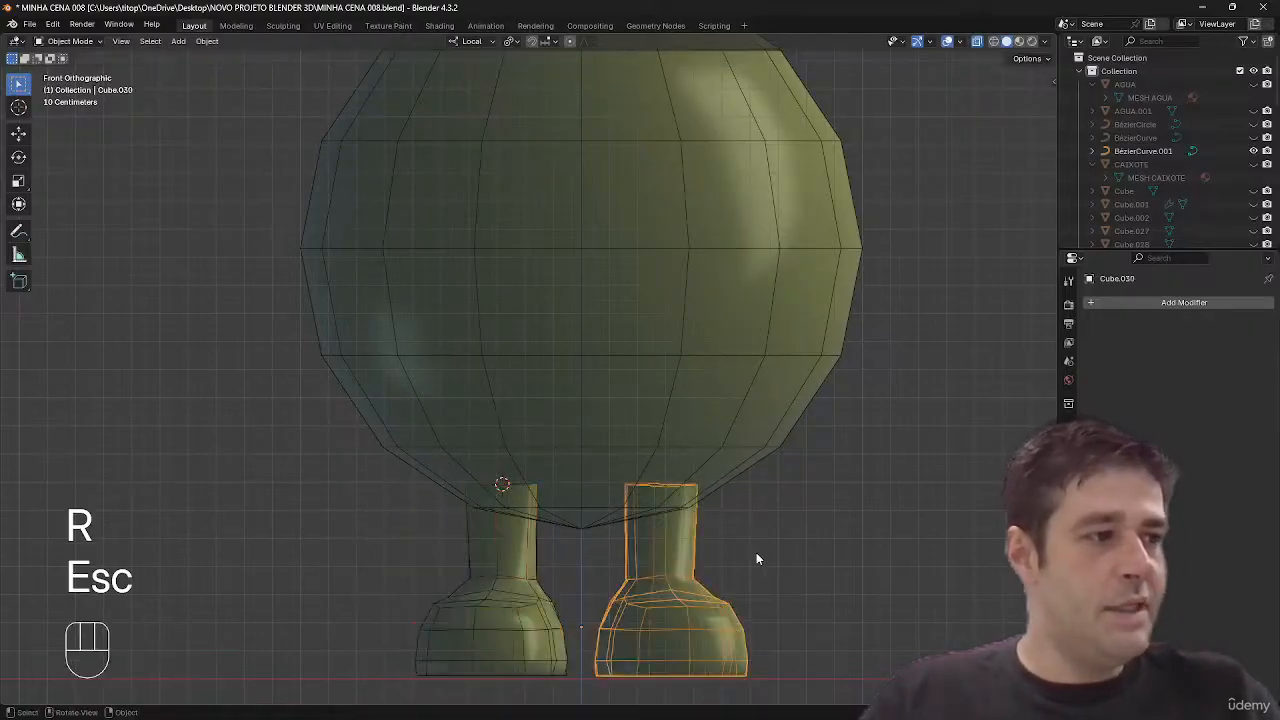
{"action": "key", "text": "Tab"}
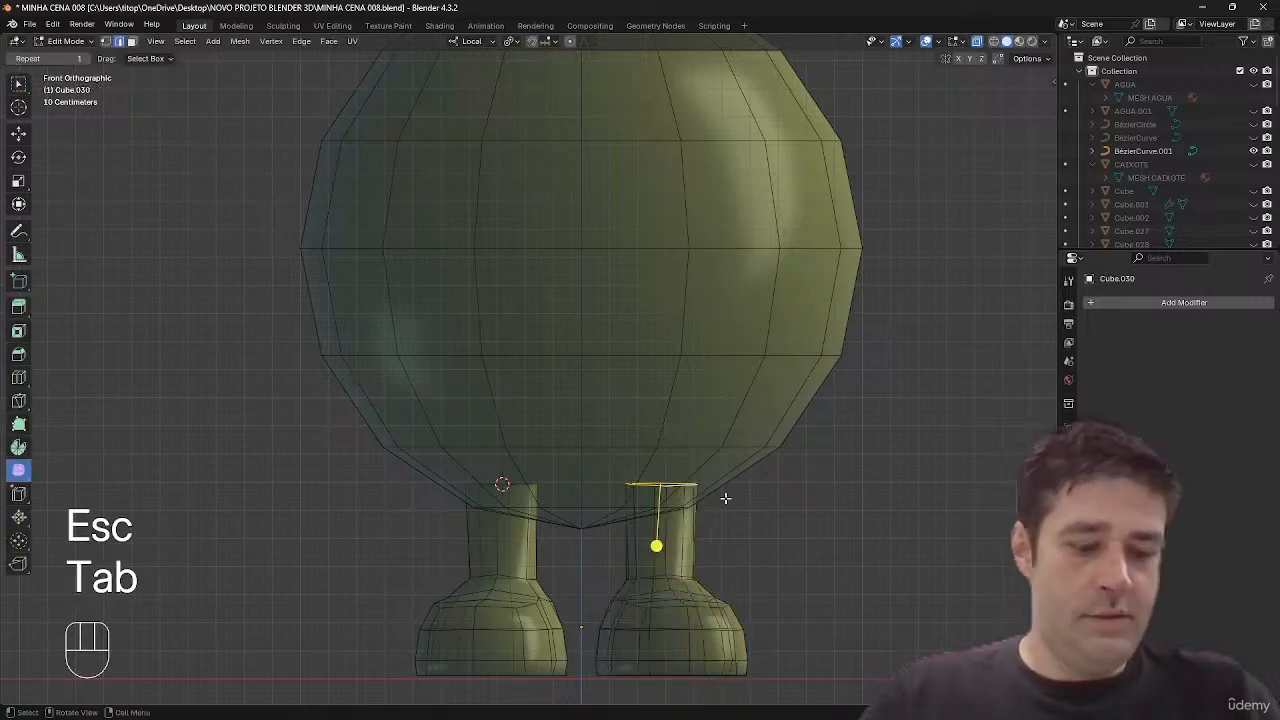
{"action": "key", "text": "shift+s"}
{"action": "left_click", "coordinate": [703, 578]}
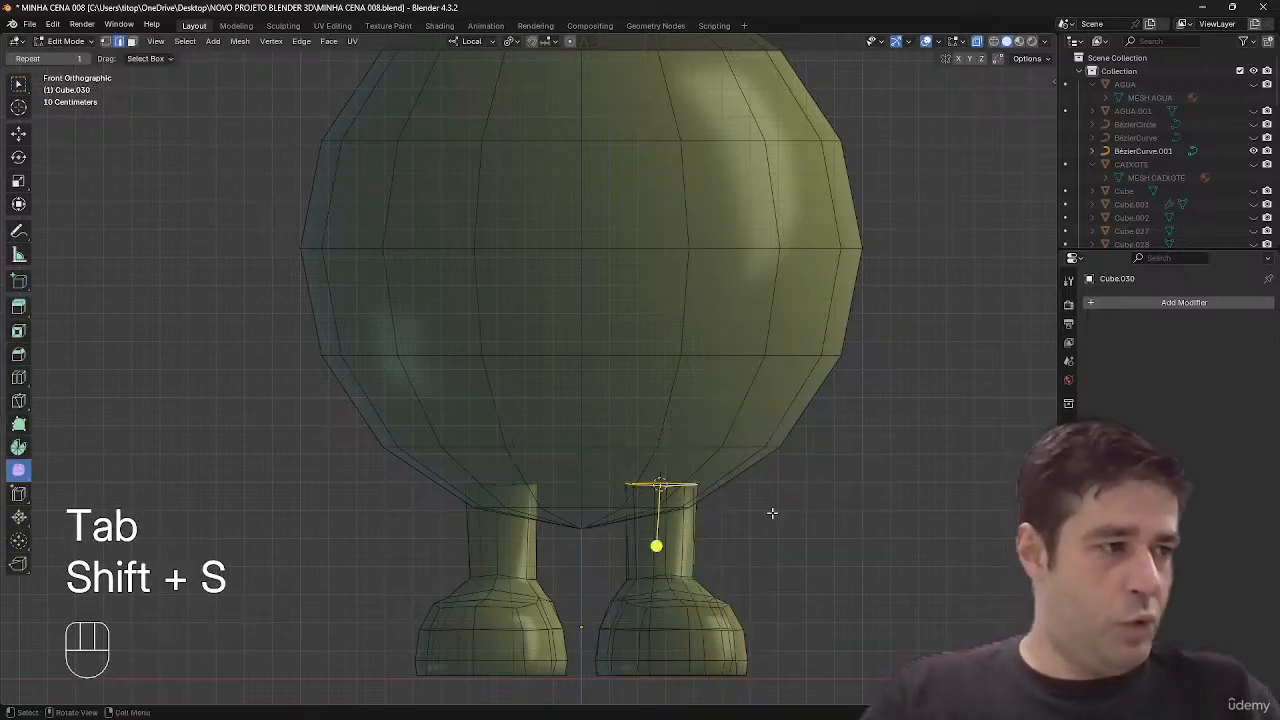
{"action": "key", "text": "Tab"}
{"action": "right_click", "coordinate": [766, 500]}
{"action": "mouse_move", "coordinate": [769, 498]}
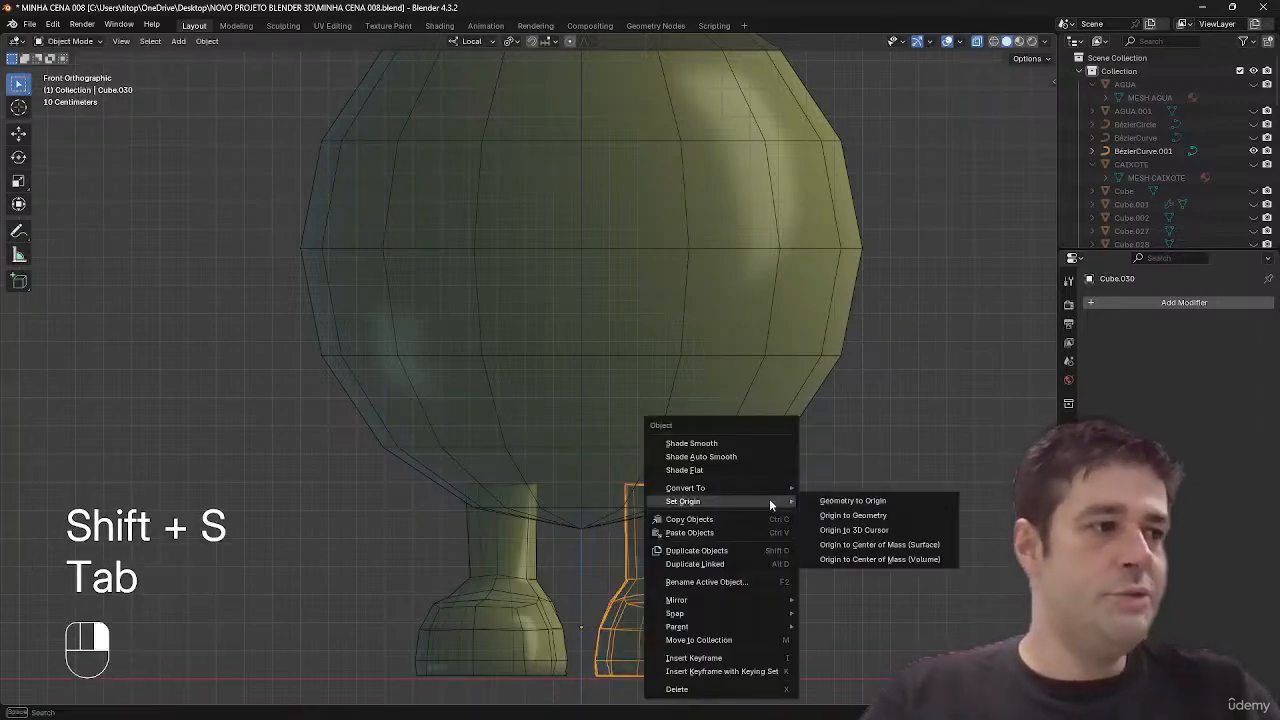
{"action": "left_click", "coordinate": [868, 531]}
{"action": "left_click", "coordinate": [825, 490]}
- Test-rotate the Cube.030 leg around its new pivot in the side view and cancel the rotation
{"action": "middle_click_drag", "start_coordinate": [826, 488], "coordinate": [835, 432]}
{"action": "middle_click_drag", "start_coordinate": [820, 425], "coordinate": [806, 447], "text": "ctrl"}
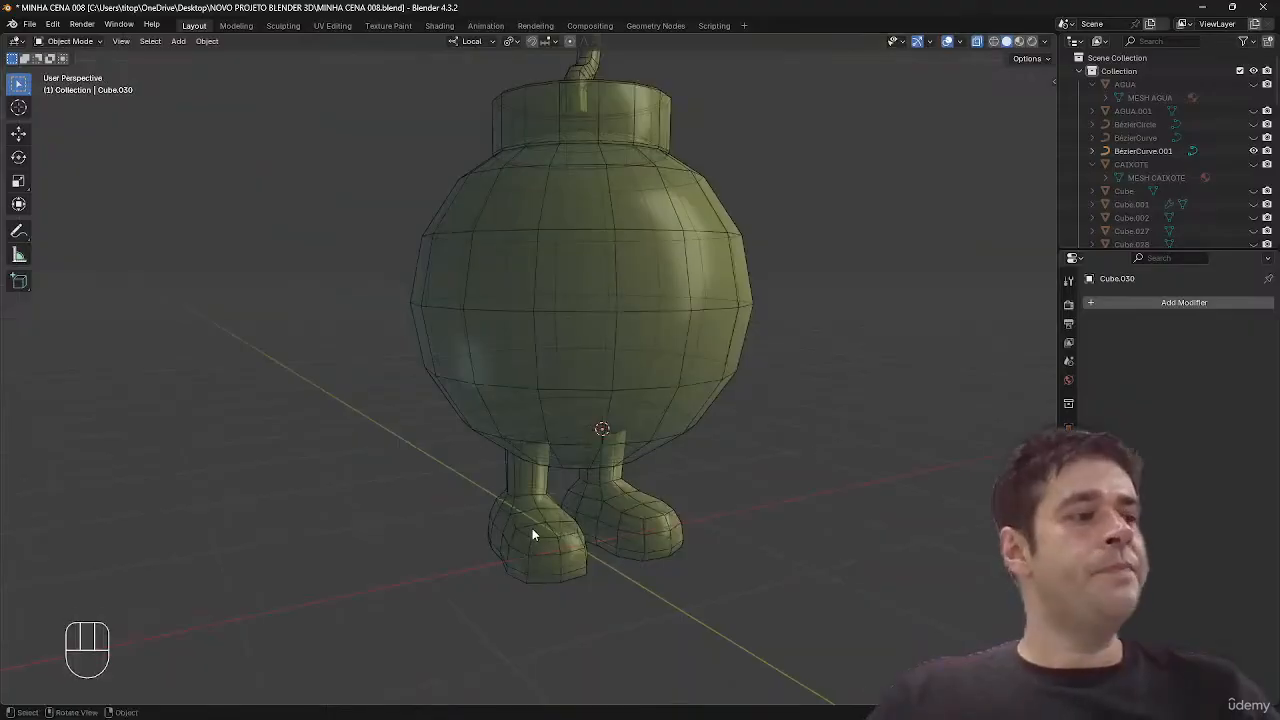
{"action": "left_click", "coordinate": [662, 508]}
{"action": "middle_click_drag", "start_coordinate": [520, 534], "coordinate": [641, 516], "text": "alt"}
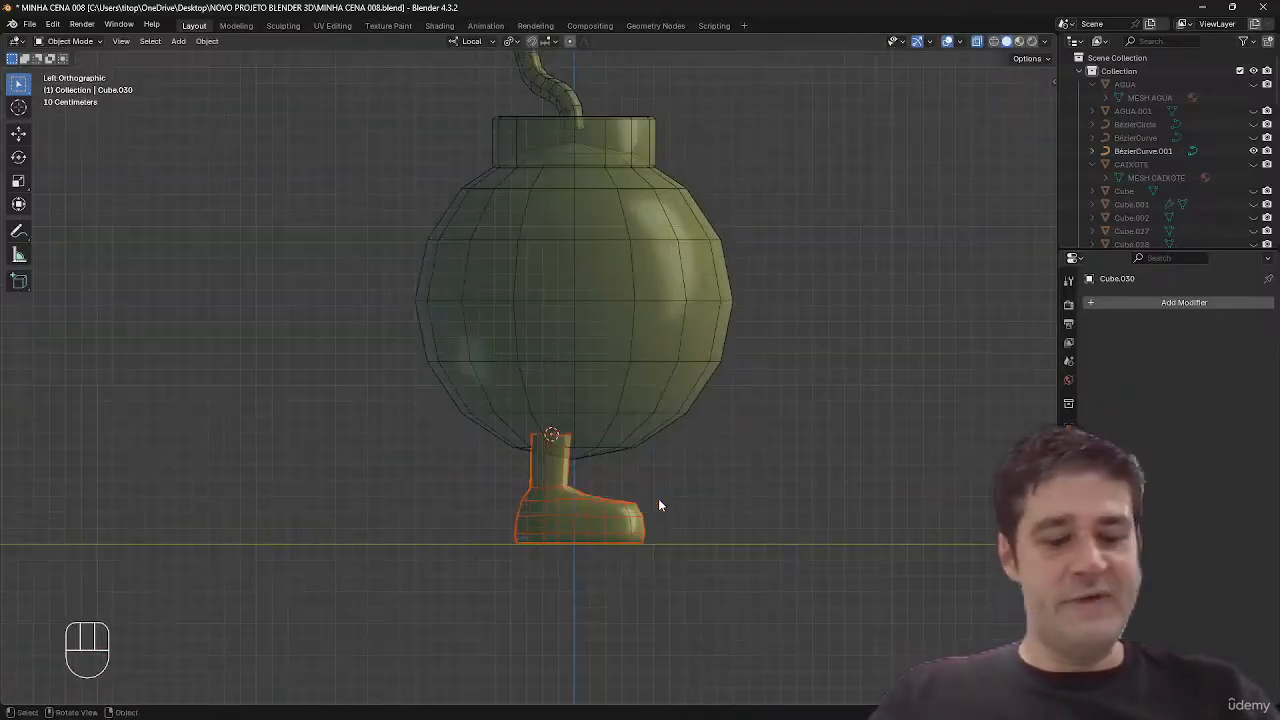
{"action": "key", "text": "r"}
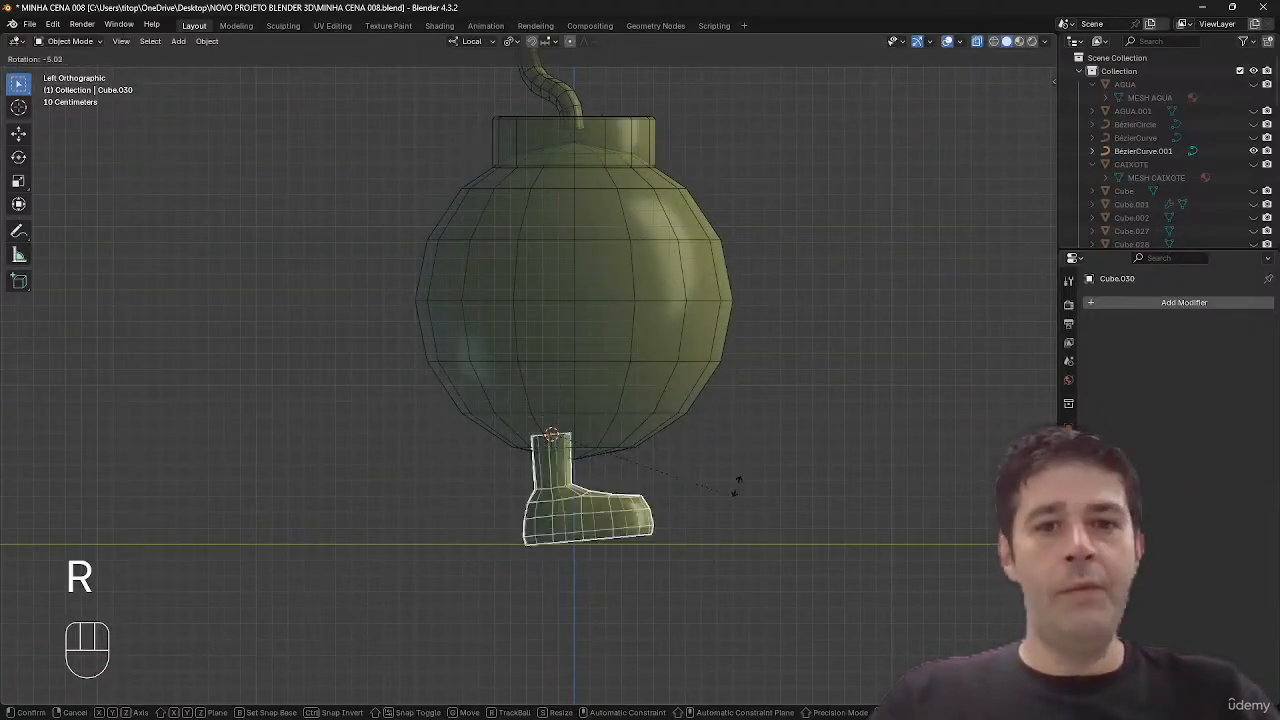
{"action": "key", "text": "Escape"}
- Add a cylinder mesh with 12 vertices at the 3D cursor
{"action": "middle_click_drag", "start_coordinate": [829, 534], "coordinate": [843, 436]}
{"action": "key", "text": "shift+a"}
{"action": "mouse_move", "coordinate": [538, 403]}
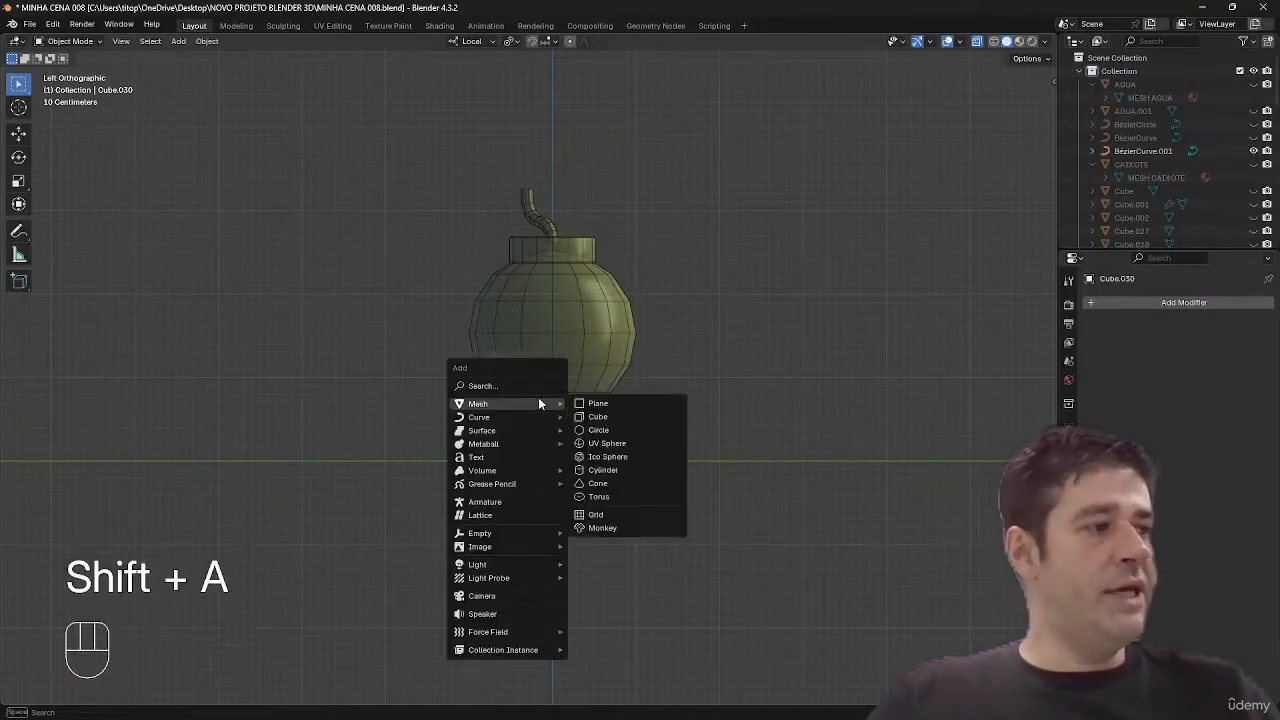
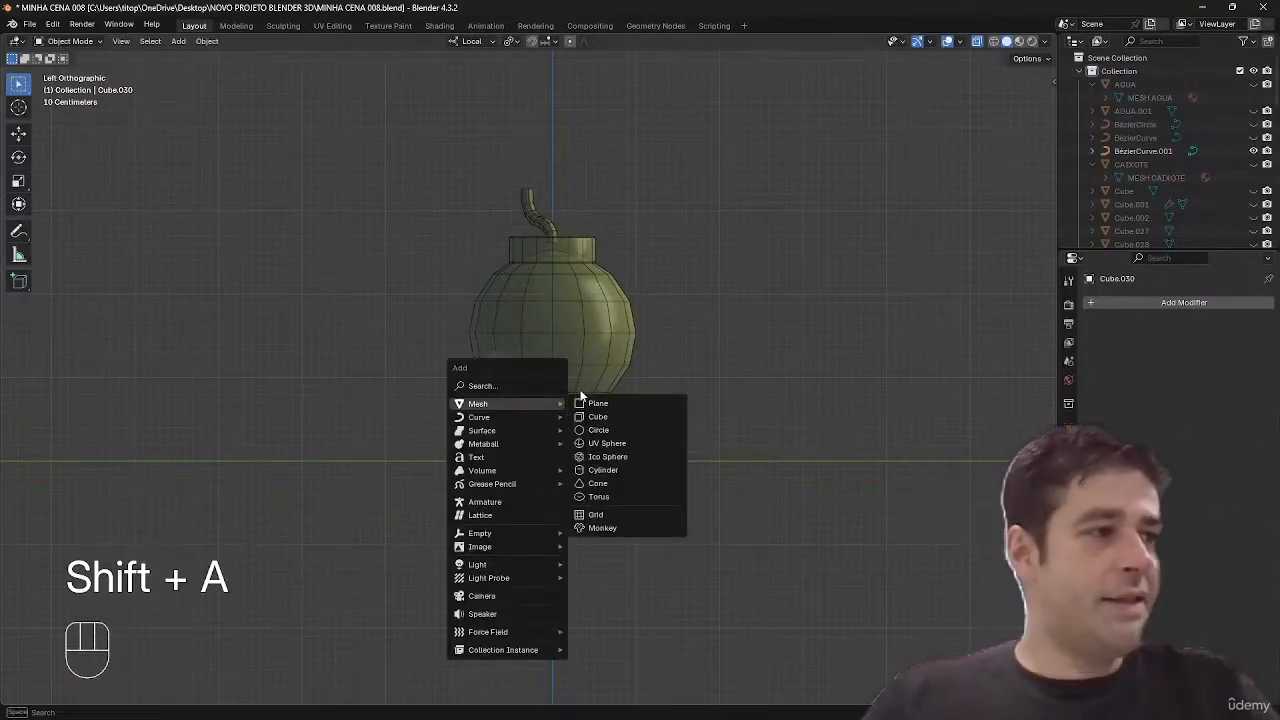
{"action": "left_click", "coordinate": [617, 472]}
{"action": "left_click", "coordinate": [152, 536]}
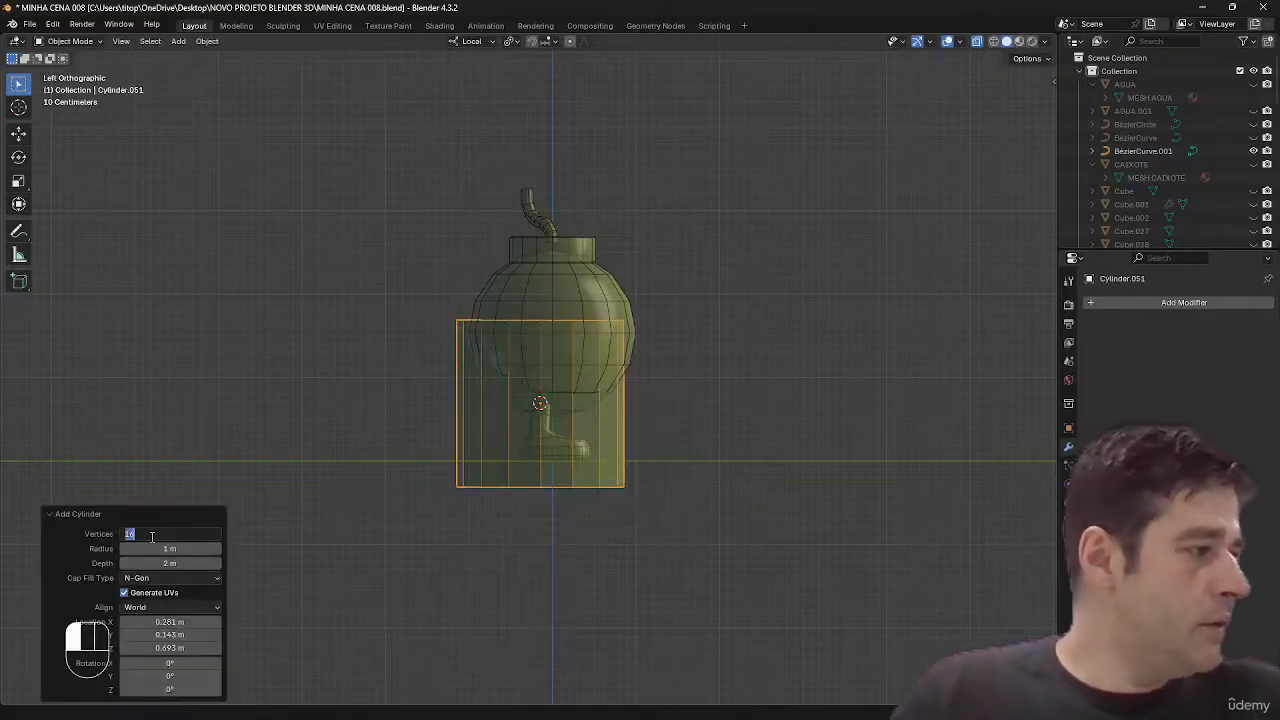
{"action": "type", "text": "12"}
{"action": "key", "text": "Return"}
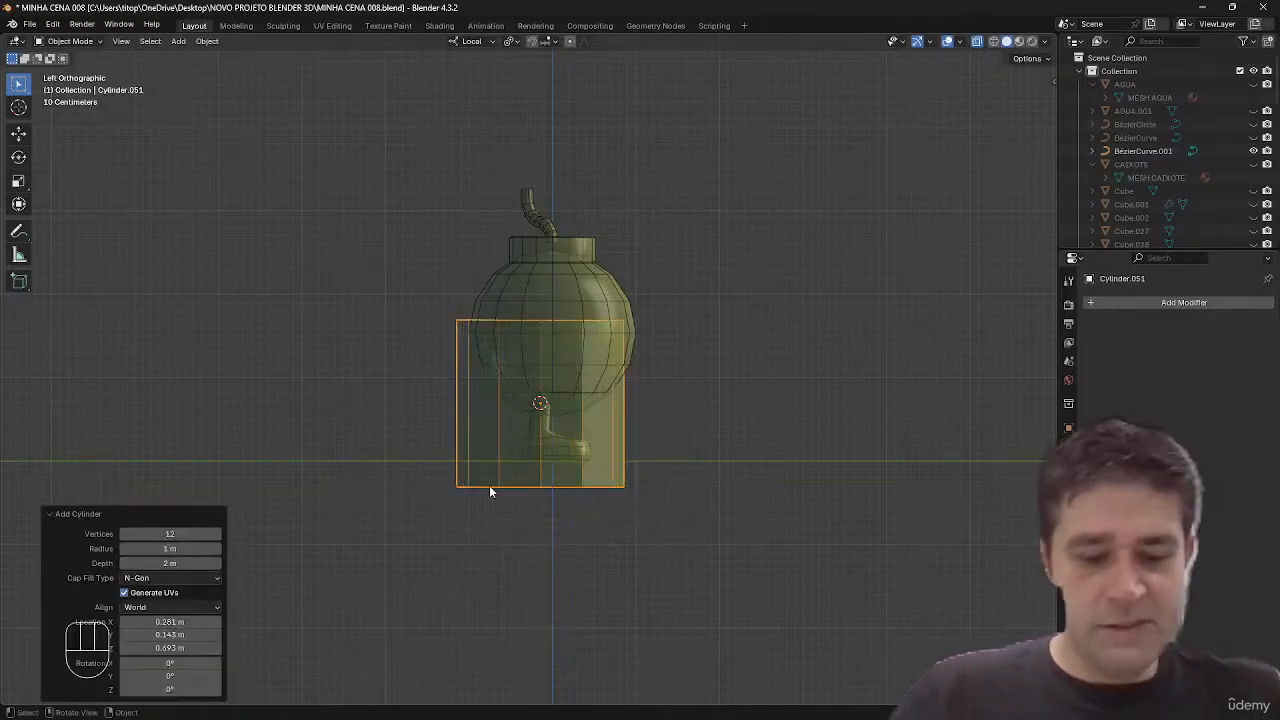
- Rotate the new cylinder 90° around its local Y axis
{"action": "key", "text": "r"}
{"action": "key", "text": "y"}
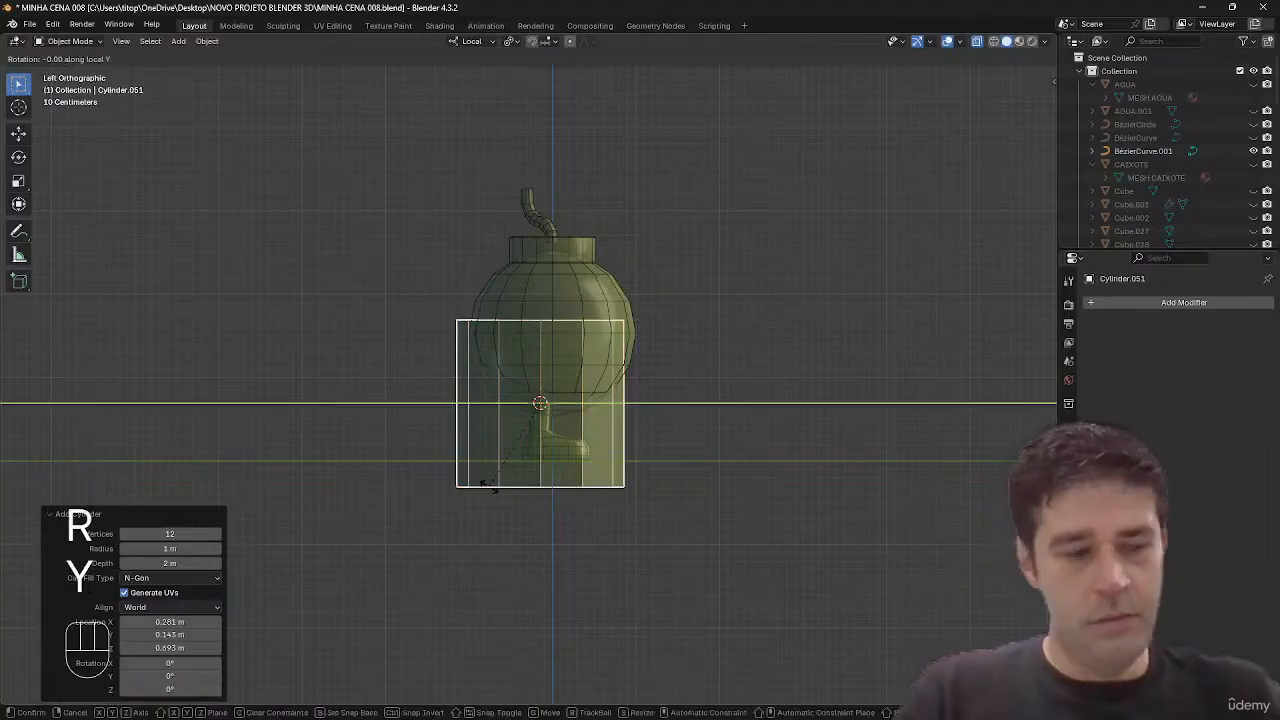
{"action": "key", "text": "9"}
{"action": "key", "text": "0"}
{"action": "key", "text": "Return"}
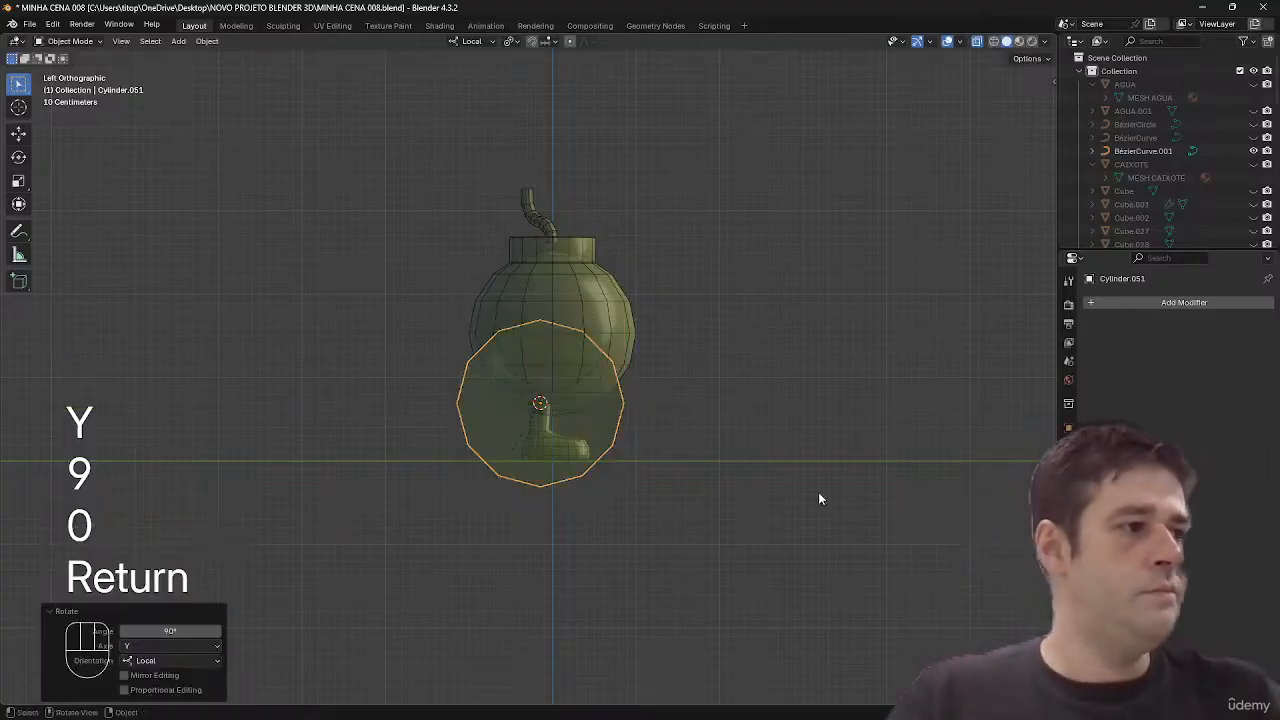
- Scale the cylinder down to about 0.387 and move it behind the bomb's upper body in the side view
{"action": "key", "text": "s"}
{"action": "left_click", "coordinate": [629, 443]}
{"action": "key", "text": "g"}
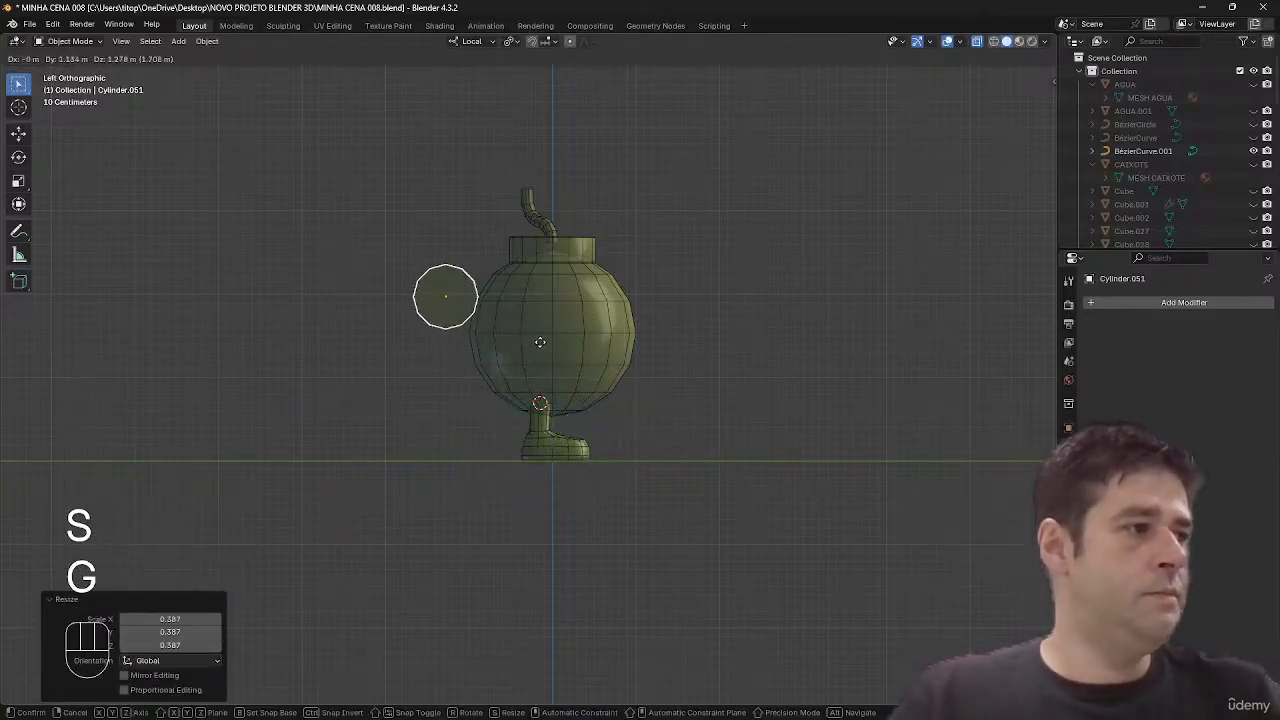
{"action": "left_click", "coordinate": [522, 338]}
- Duplicate the cylinder's mesh in Edit Mode and place the copy about 0.96 m below along local X
{"action": "key", "text": "Tab"}
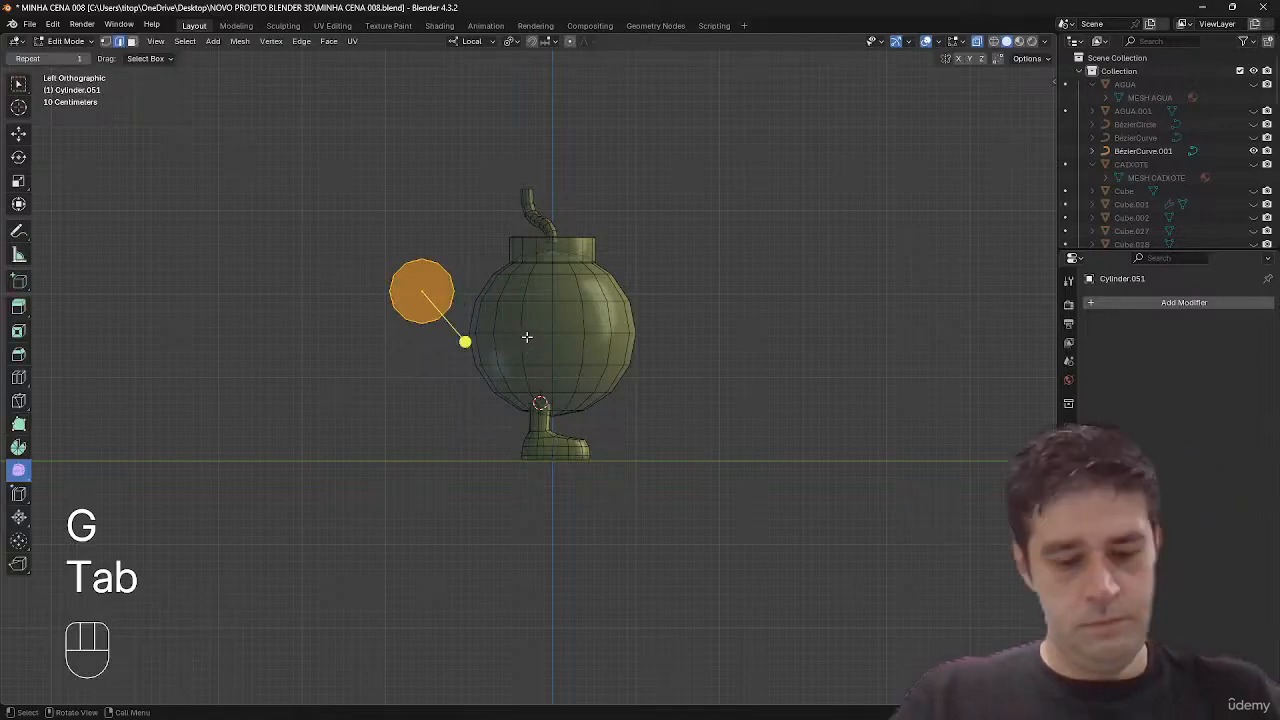
{"action": "key", "text": "shift+d"}
{"action": "key", "text": "z"}
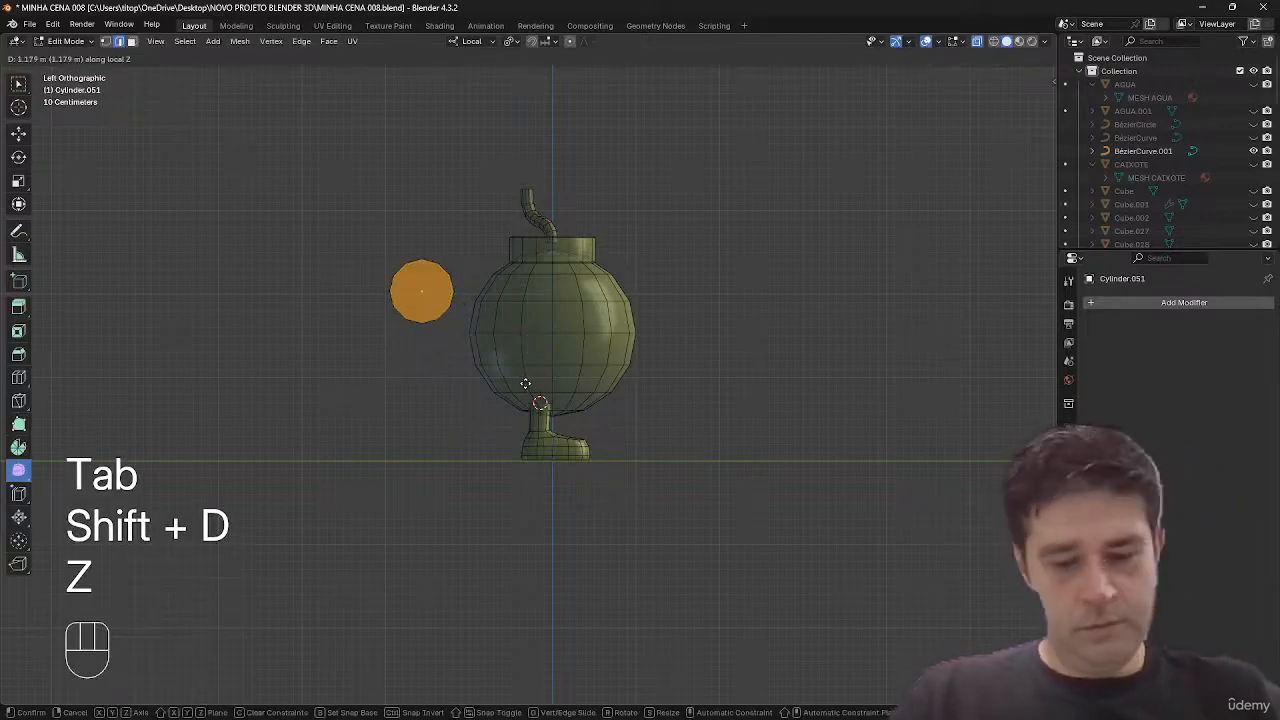
{"action": "key", "text": "y"}
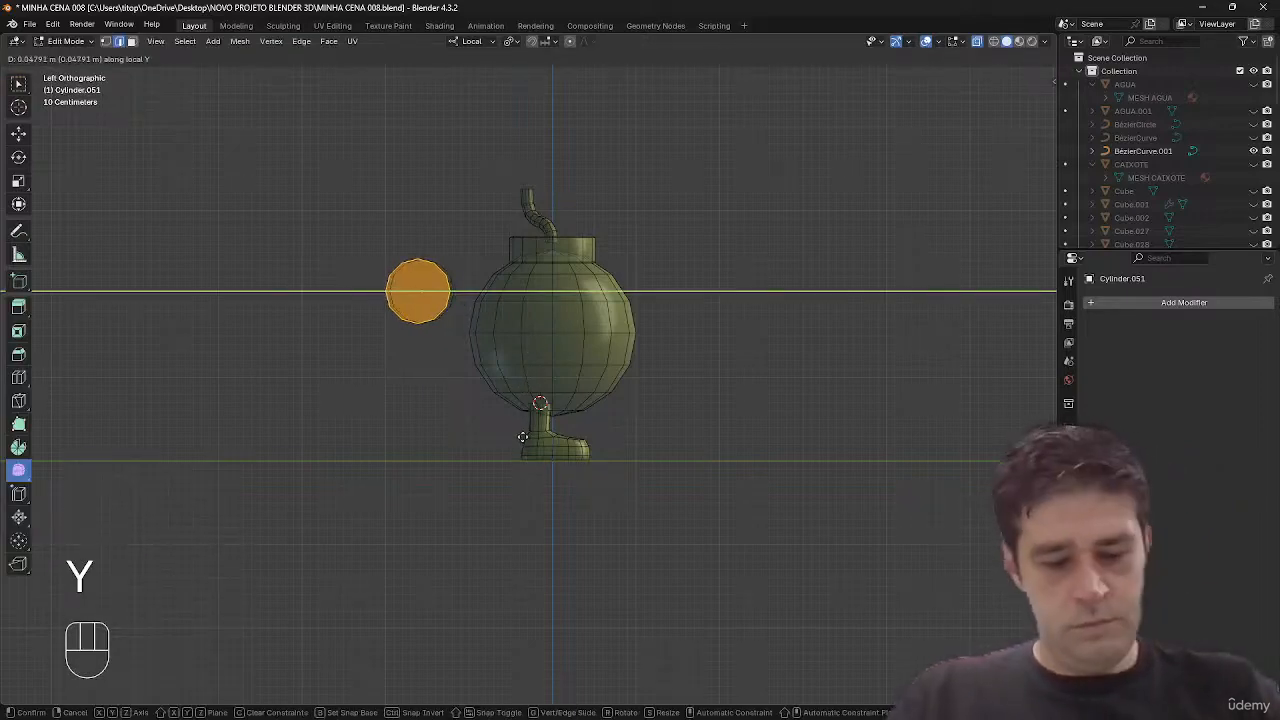
{"action": "key", "text": "x"}
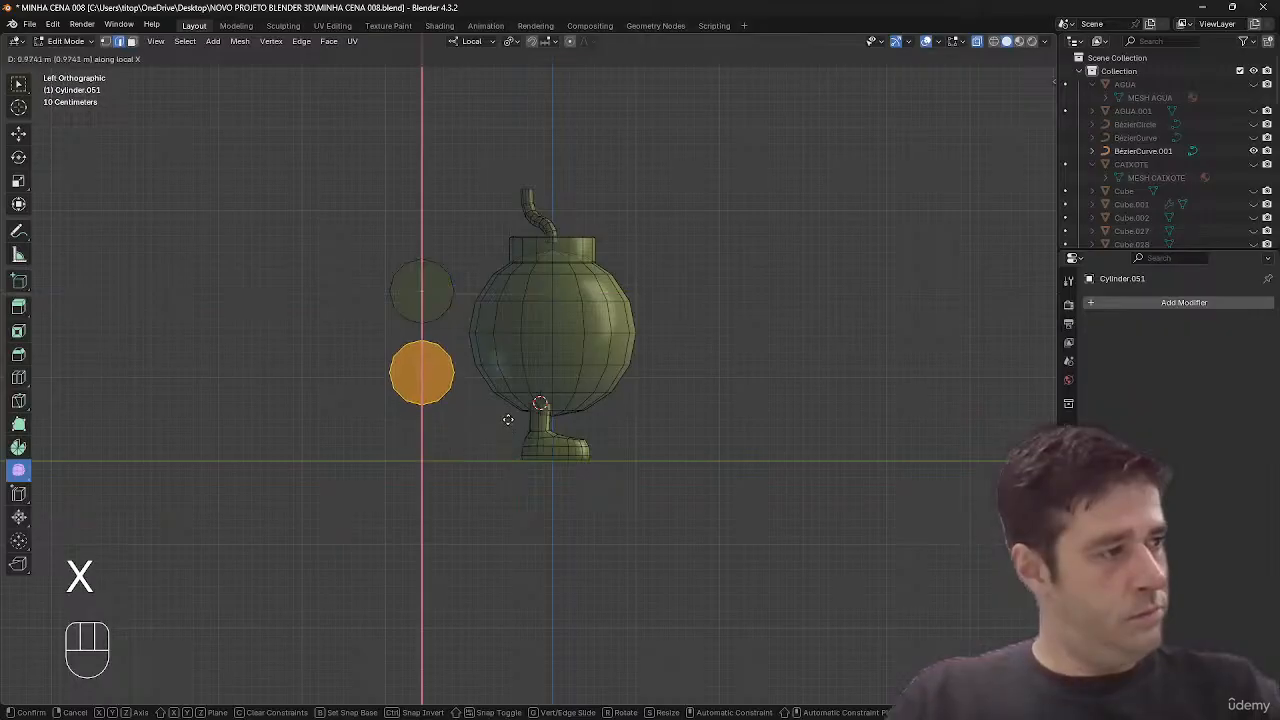
{"action": "left_click", "coordinate": [508, 419]}
- Switch the transform orientation to Global and raise the lower cylinder slightly along Z toward the upper one
{"action": "left_click", "coordinate": [471, 41]}
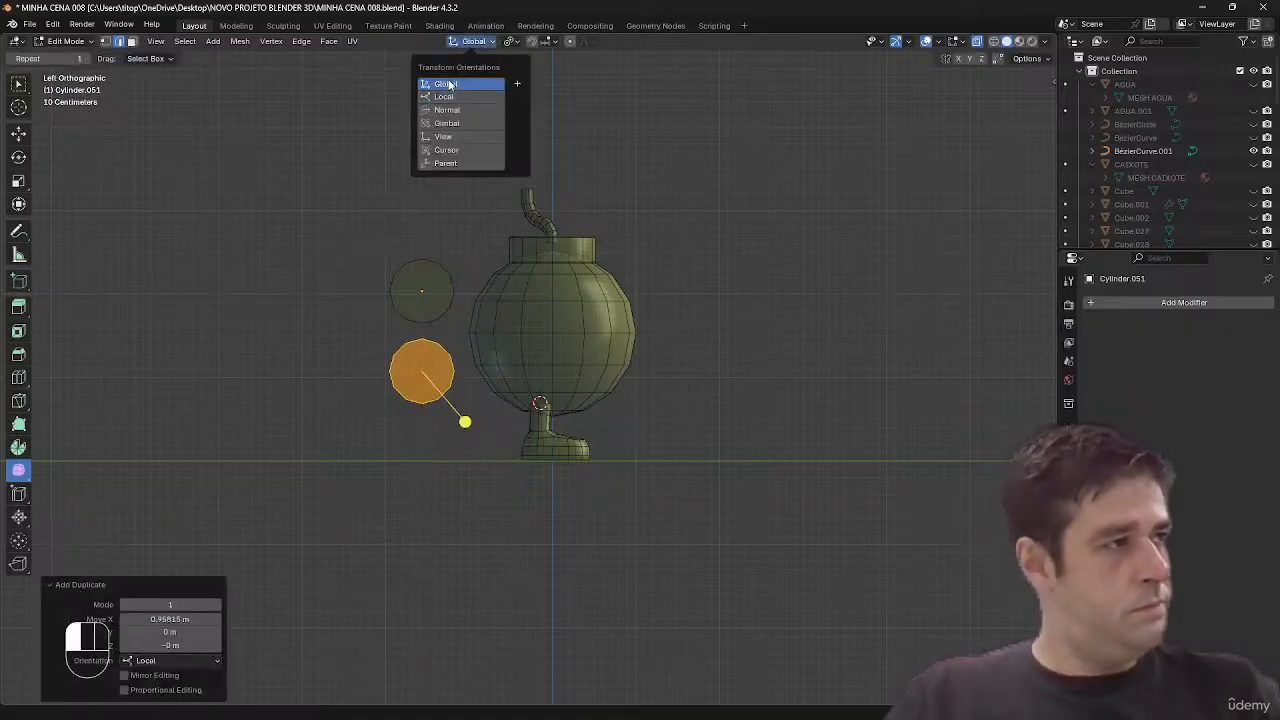
{"action": "left_click", "coordinate": [455, 88]}
{"action": "key", "text": "g"}
{"action": "key", "text": "z"}
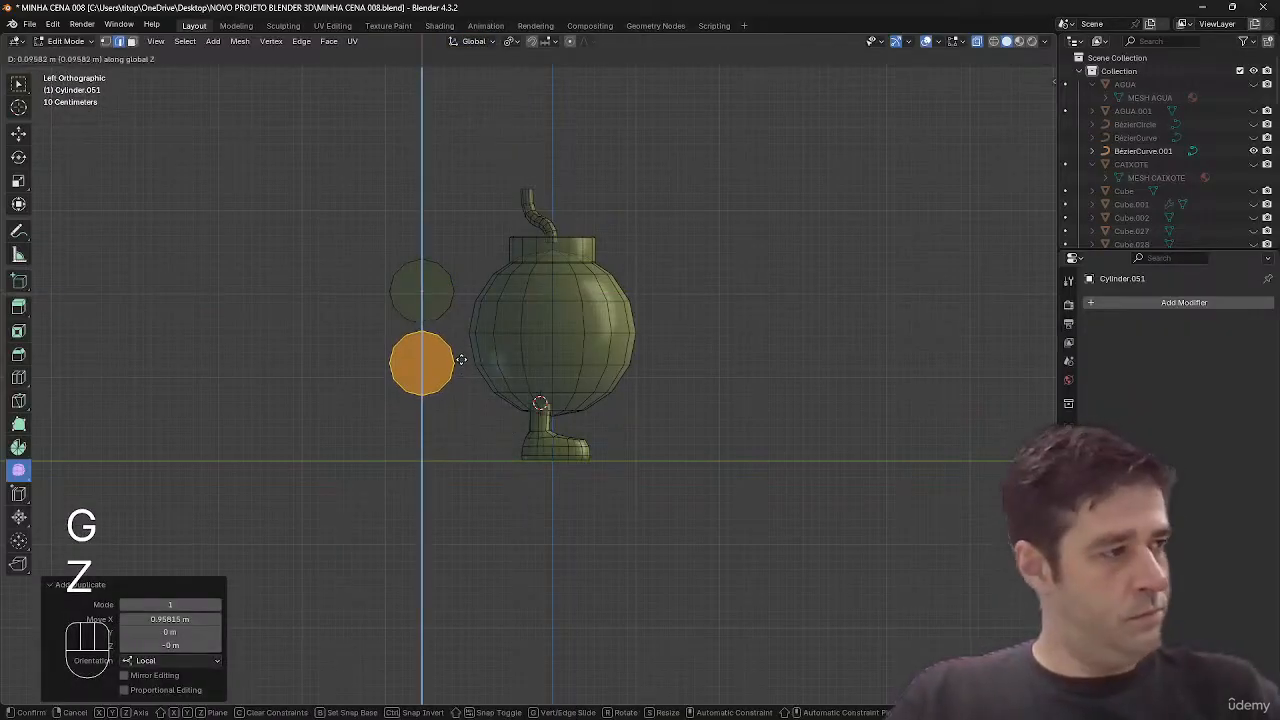
{"action": "left_click", "coordinate": [462, 370]}
- Scale the whole mesh of both stacked cylinders to about 0.456 along global X to make them thinner
{"action": "middle_click_drag", "start_coordinate": [463, 405], "coordinate": [513, 313]}
{"action": "key", "text": "a"}
{"action": "key", "text": "s"}
{"action": "key", "text": "z"}
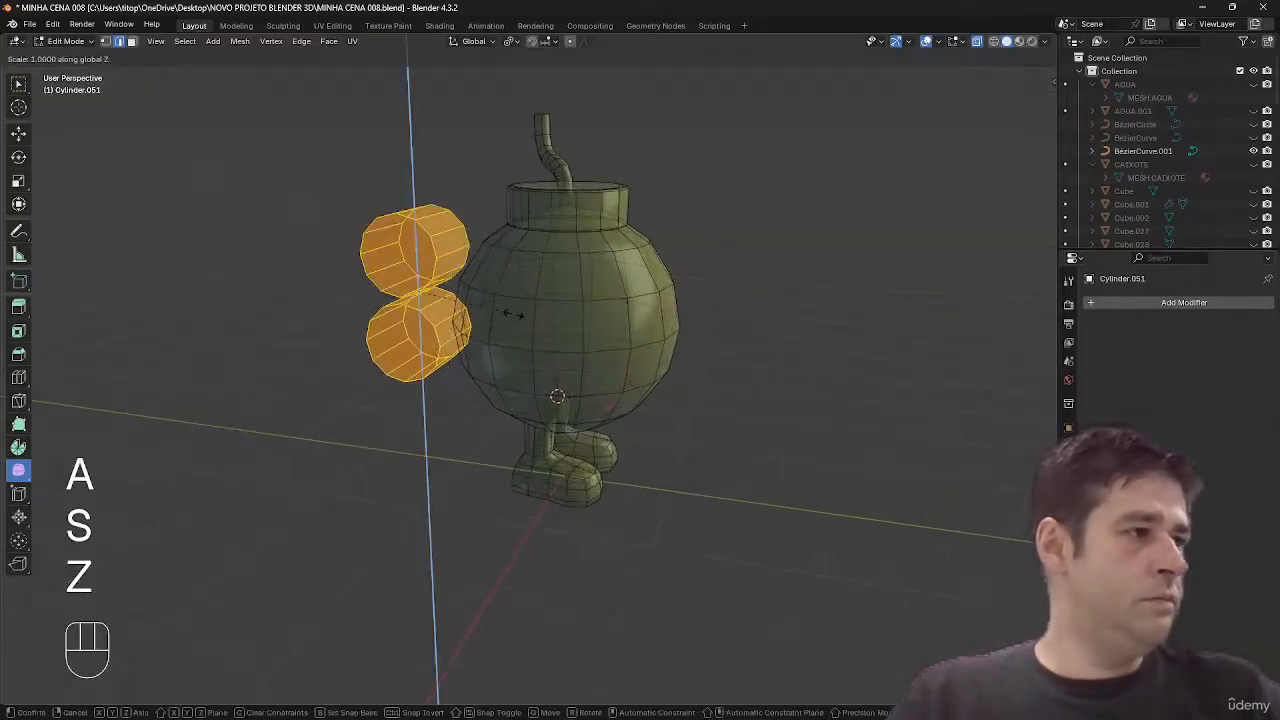
{"action": "key", "text": "x"}
{"action": "left_click", "coordinate": [465, 298]}
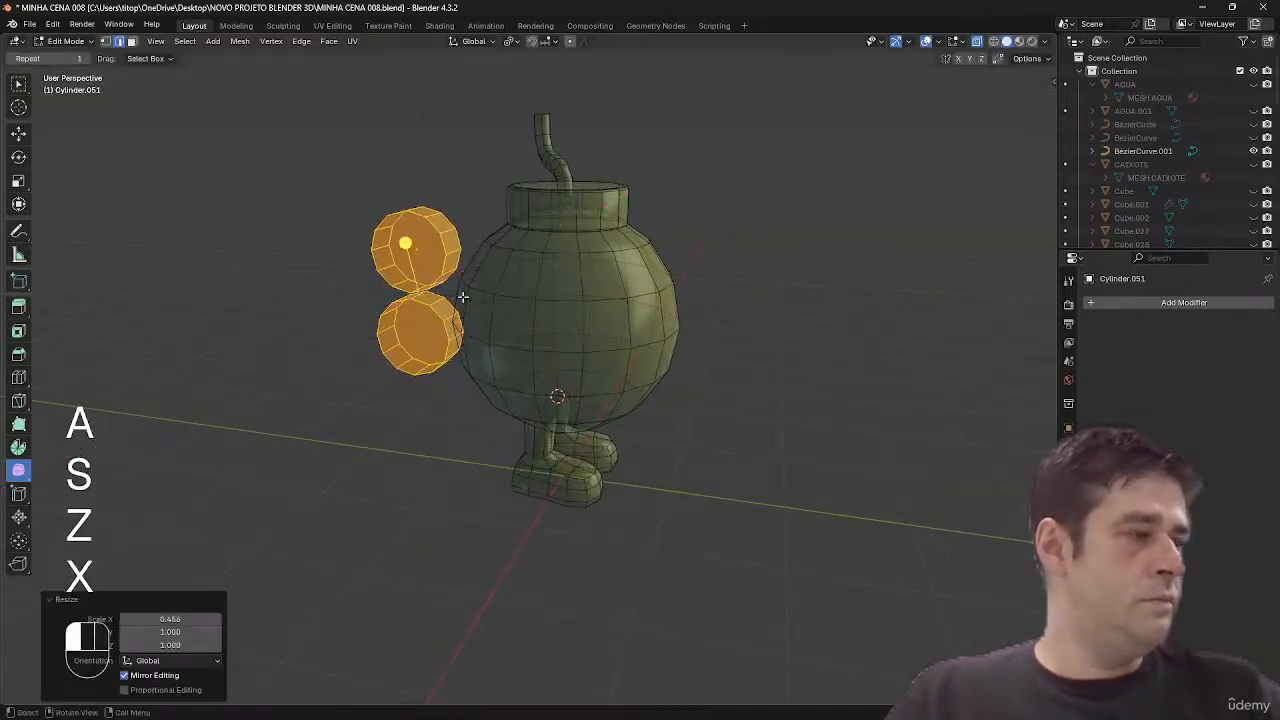
- Bridge the facing side faces of the upper and lower cylinders to join them with a connecting block
{"action": "key", "text": "Tab"}
{"action": "key", "text": "z"}
{"action": "middle_click_drag", "start_coordinate": [468, 303], "coordinate": [505, 292]}
{"action": "key", "text": "Tab"}
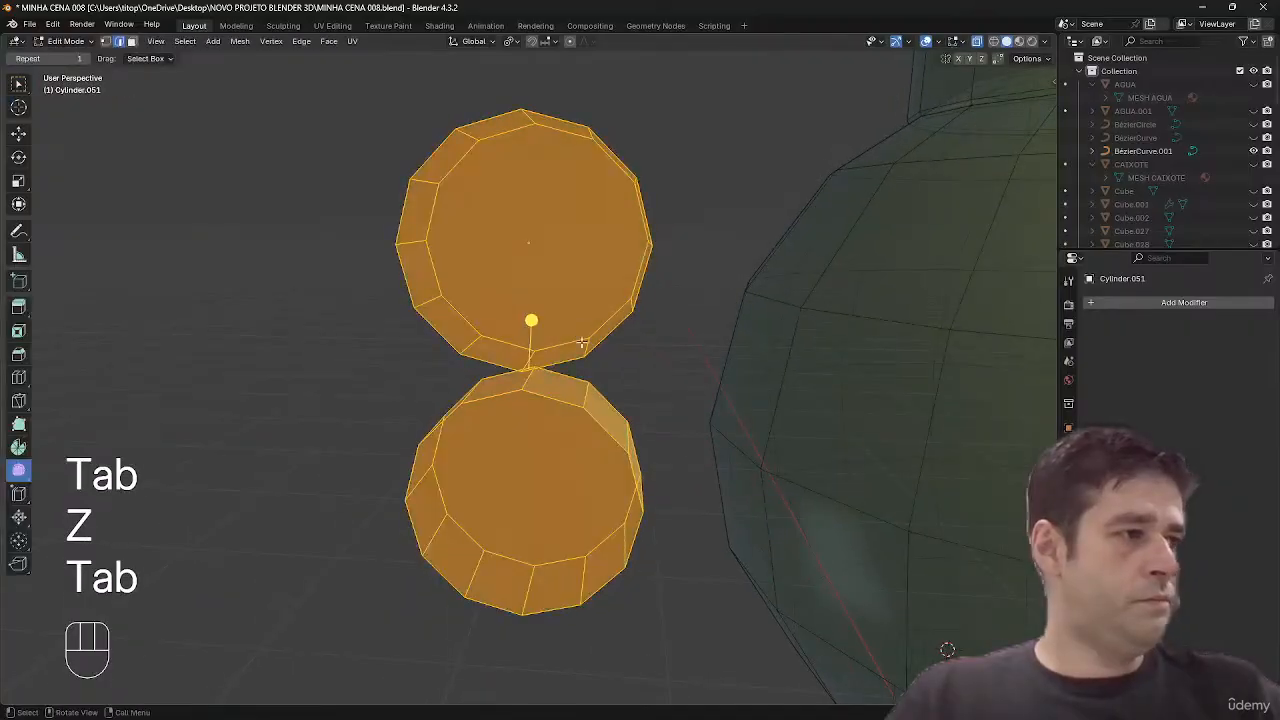
{"action": "mouse_move", "coordinate": [582, 342]}
{"action": "middle_mouse_down"}
{"action": "mouse_move", "coordinate": [620, 326]}
{"action": "mouse_move", "coordinate": [580, 340]}
{"action": "mouse_move", "coordinate": [565, 384]}
{"action": "mouse_move", "coordinate": [612, 356]}
{"action": "mouse_move", "coordinate": [600, 351]}
{"action": "middle_mouse_up"}
{"action": "key", "text": "3"}
{"action": "left_click", "coordinate": [573, 345]}
{"action": "left_click", "coordinate": [565, 386], "text": "shift"}
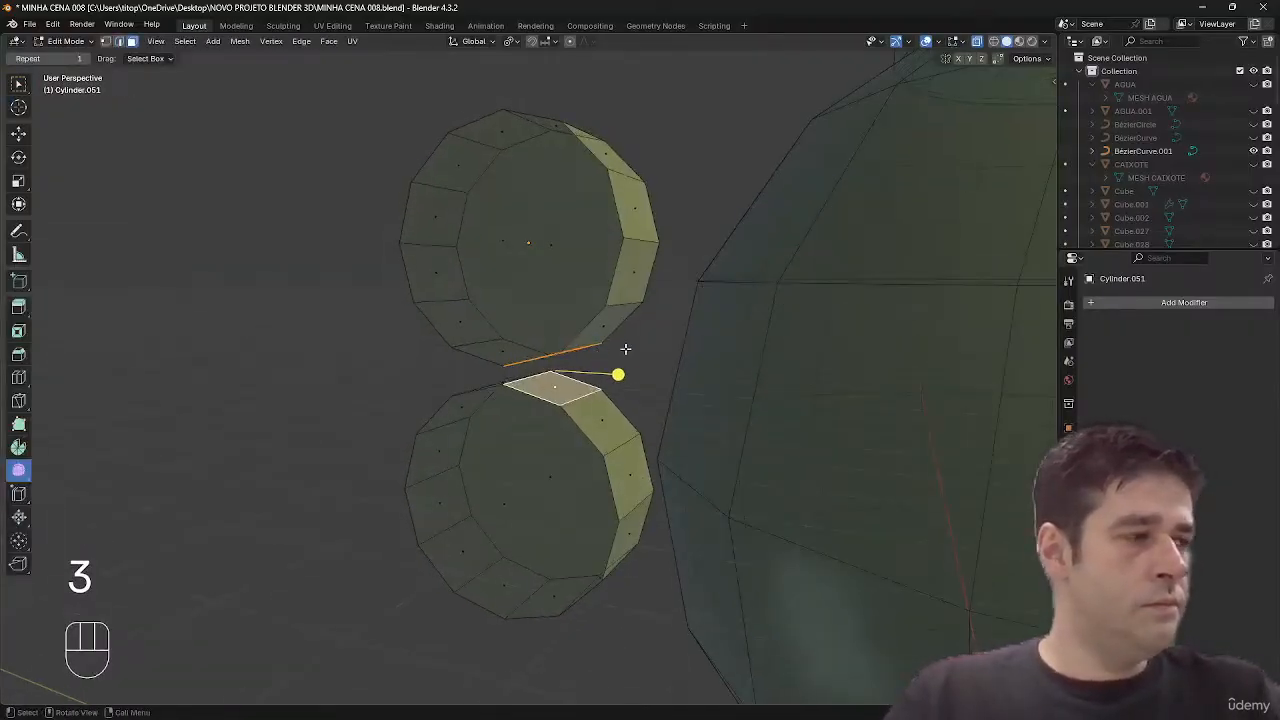
{"action": "right_click", "coordinate": [625, 348]}
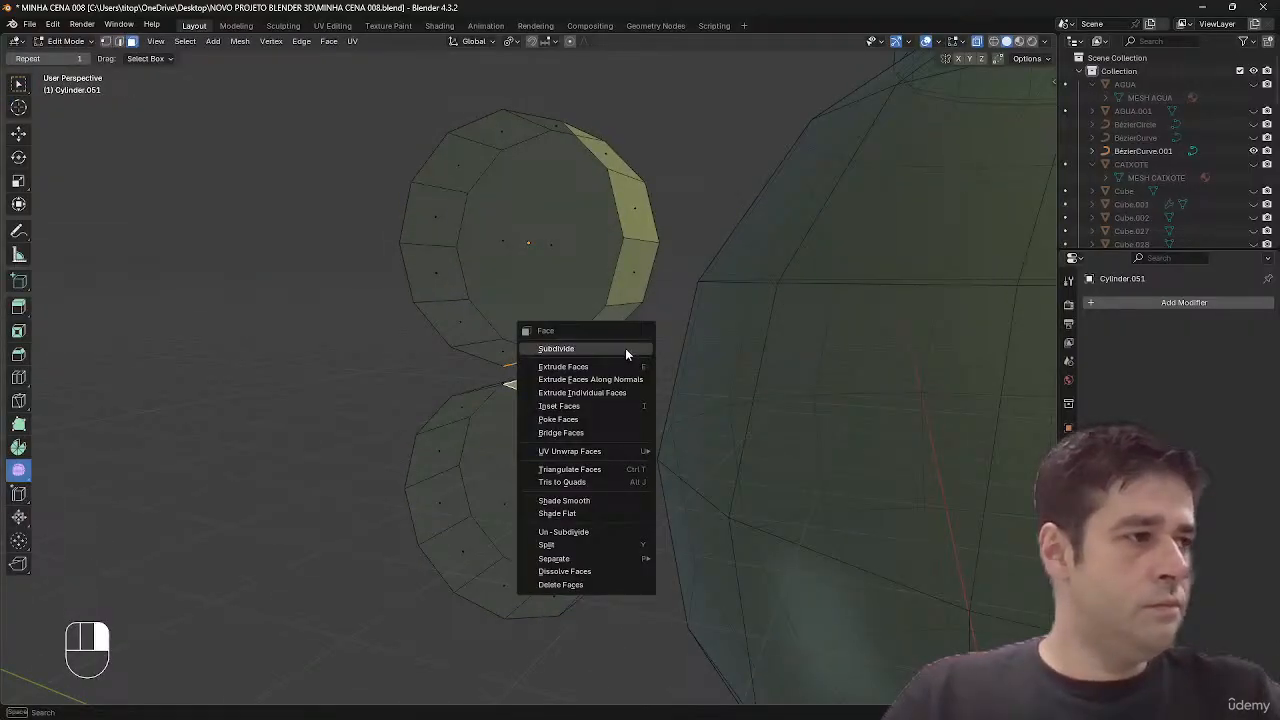
{"action": "left_click", "coordinate": [590, 433]}
{"action": "key", "text": "alt+z"}
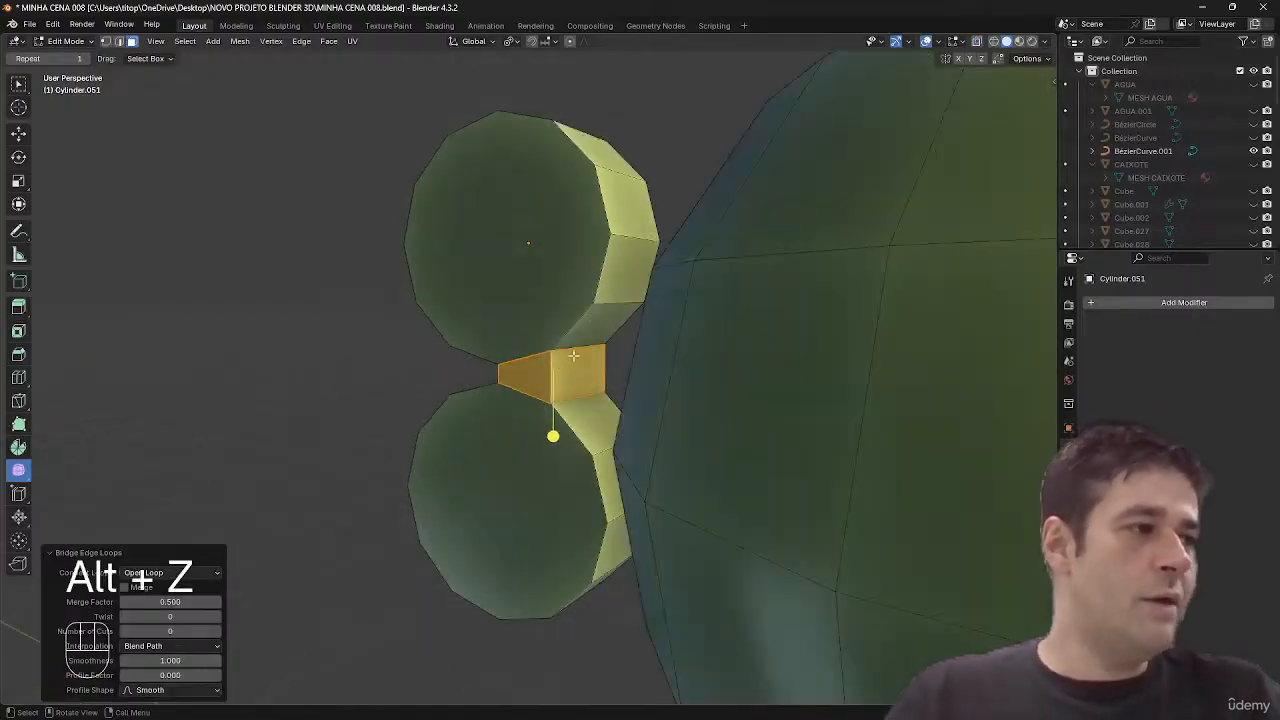
- Try moving the connecting block's bomb-side face about 0.13 m toward the bomb along Y, and undo the move
{"action": "key", "text": "2"}
{"action": "key", "text": "3"}
{"action": "middle_click_drag", "start_coordinate": [573, 355], "coordinate": [635, 366], "text": "alt"}
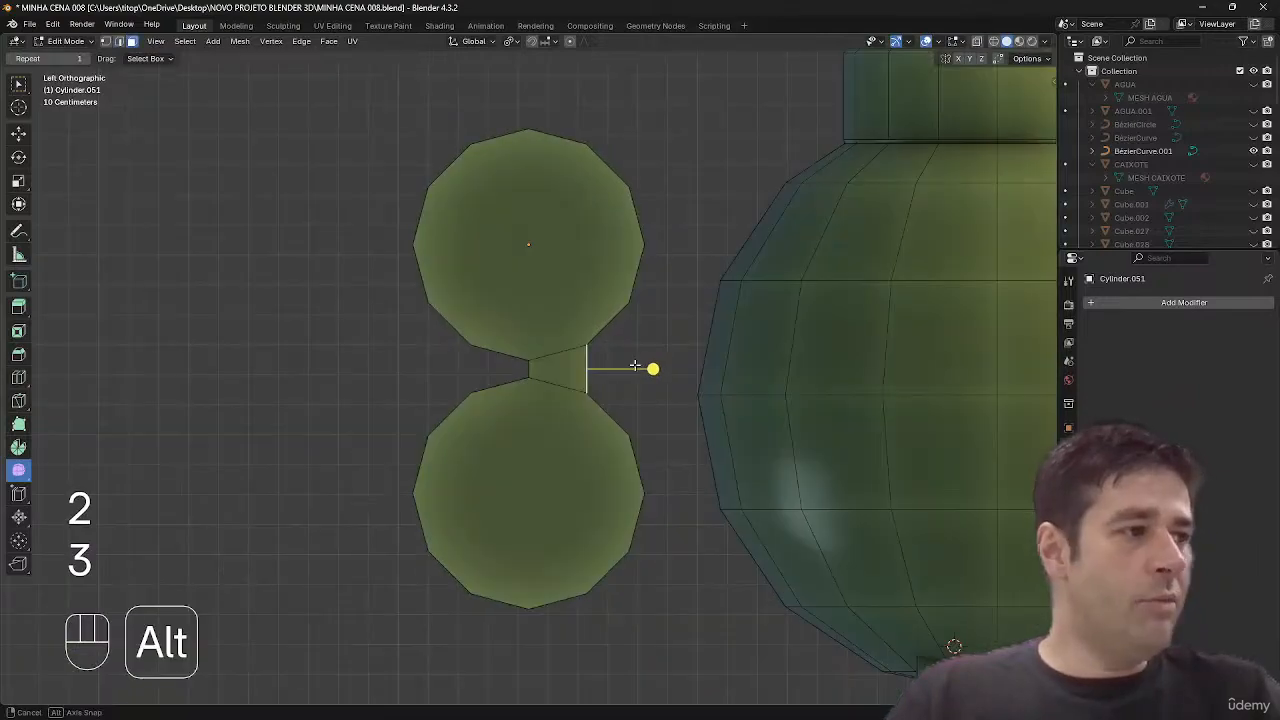
{"action": "key", "text": "g"}
{"action": "key", "text": "y"}
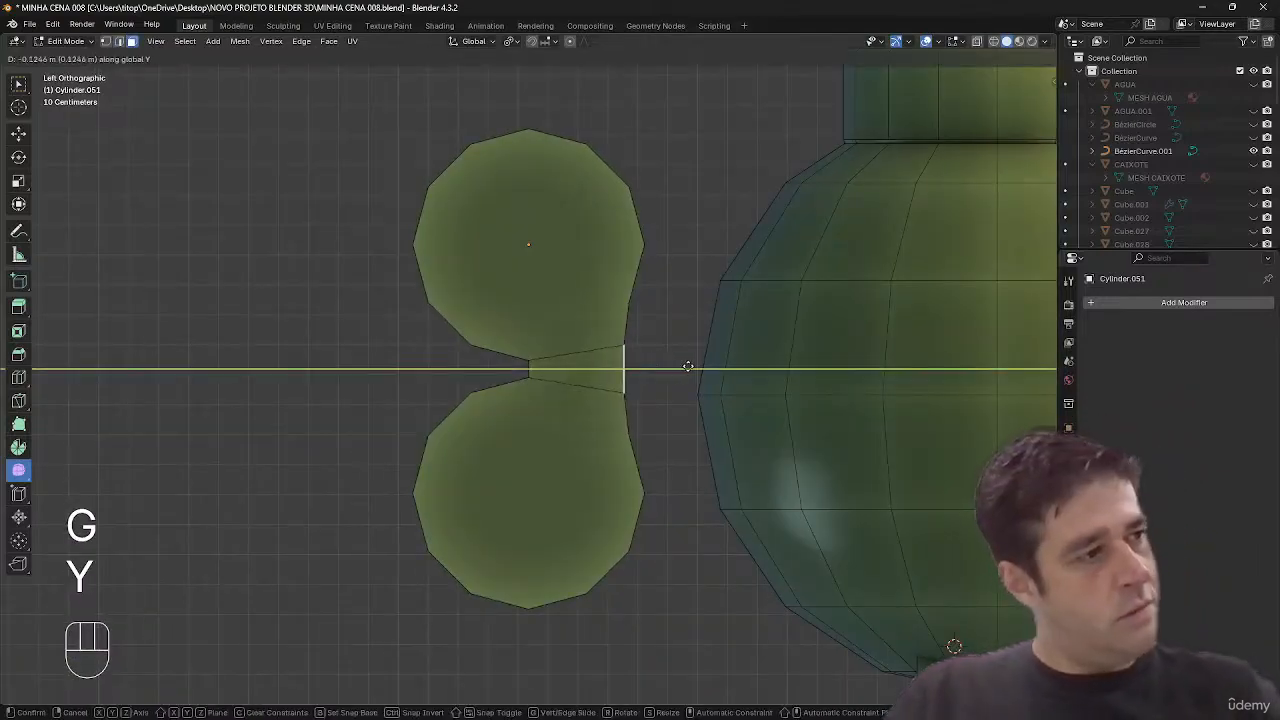
{"action": "left_click", "coordinate": [684, 368]}
{"action": "key", "text": "shift+alt+z"}
{"action": "key", "text": "shift+alt+z"}
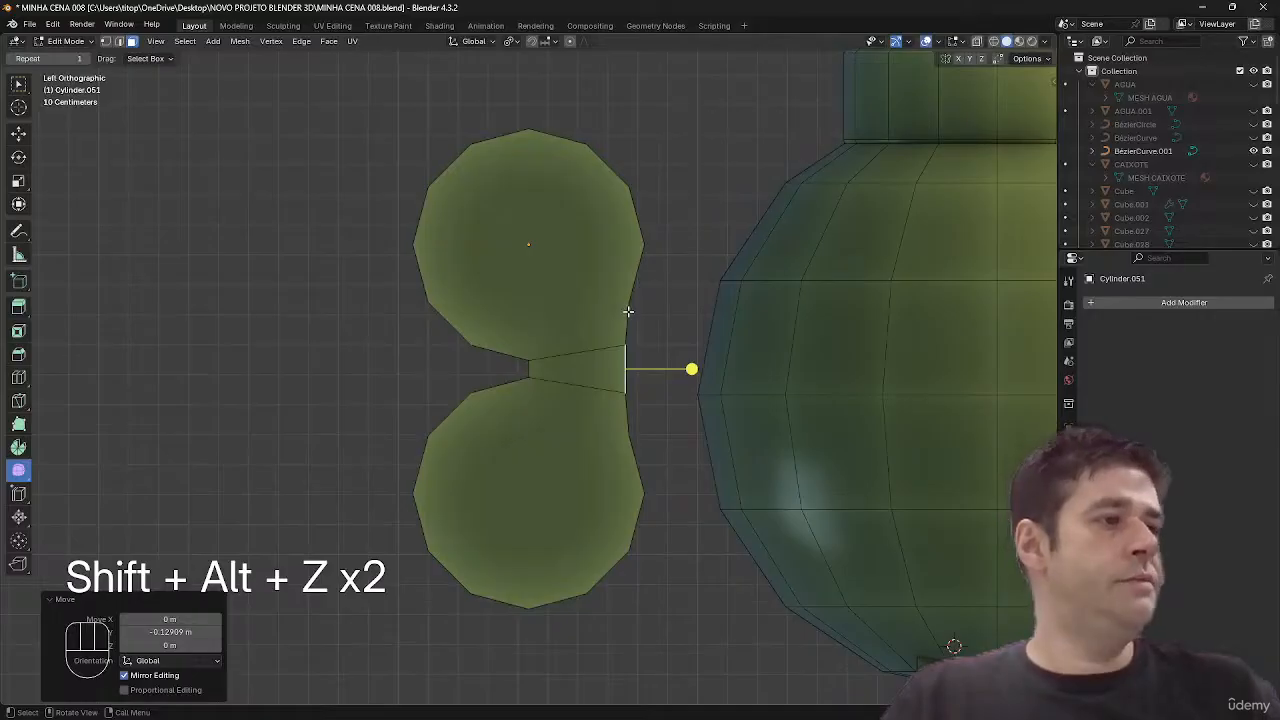
{"action": "key", "text": "ctrl+z"}
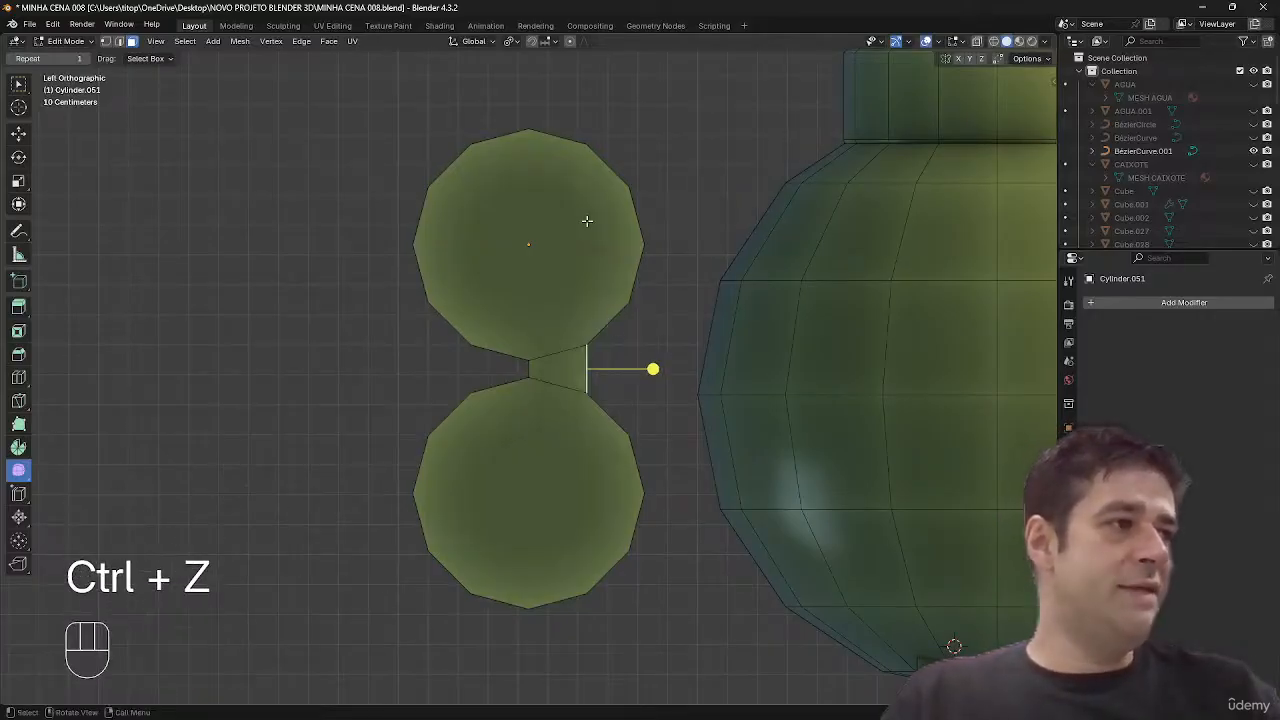
- Inset the end cap faces on both sides of the two cylinders with a thickness of about 0.495 m
{"action": "key", "text": "alt+z"}
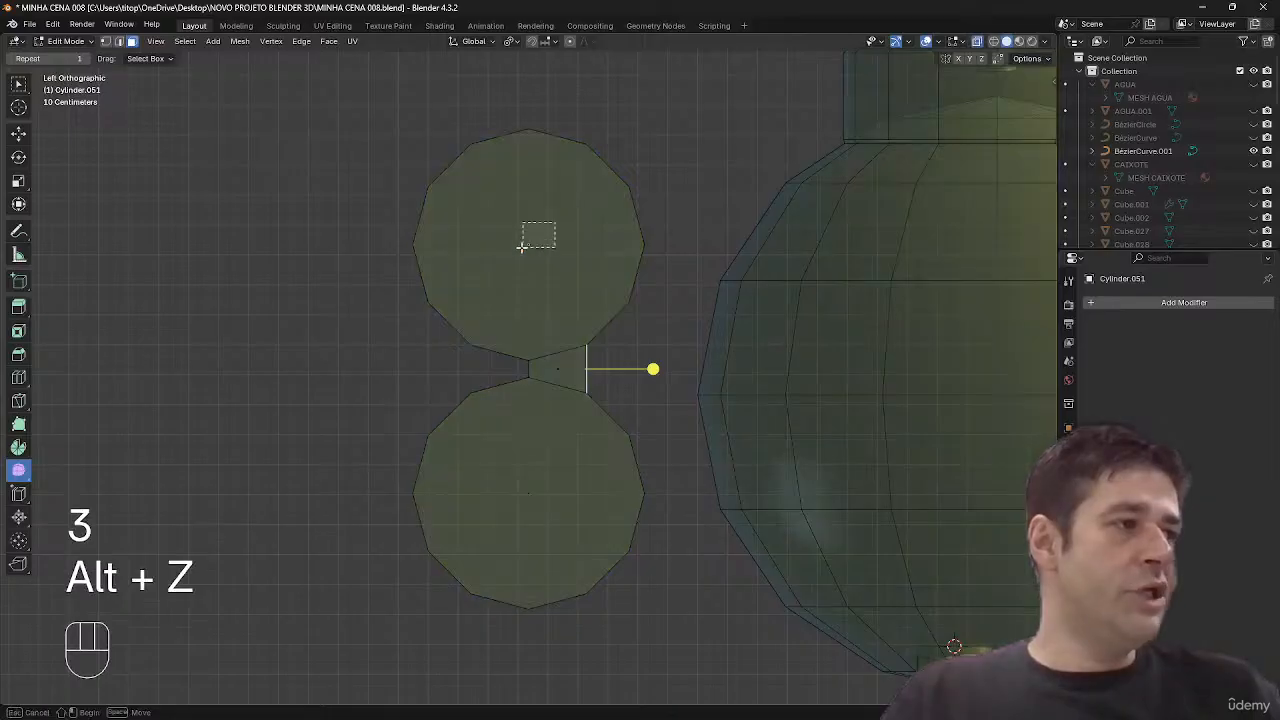
{"action": "left_click_drag", "start_coordinate": [521, 246], "coordinate": [521, 247]}
{"action": "key", "text": "3"}
{"action": "left_click_drag", "start_coordinate": [566, 452], "coordinate": [510, 512], "text": "shift"}
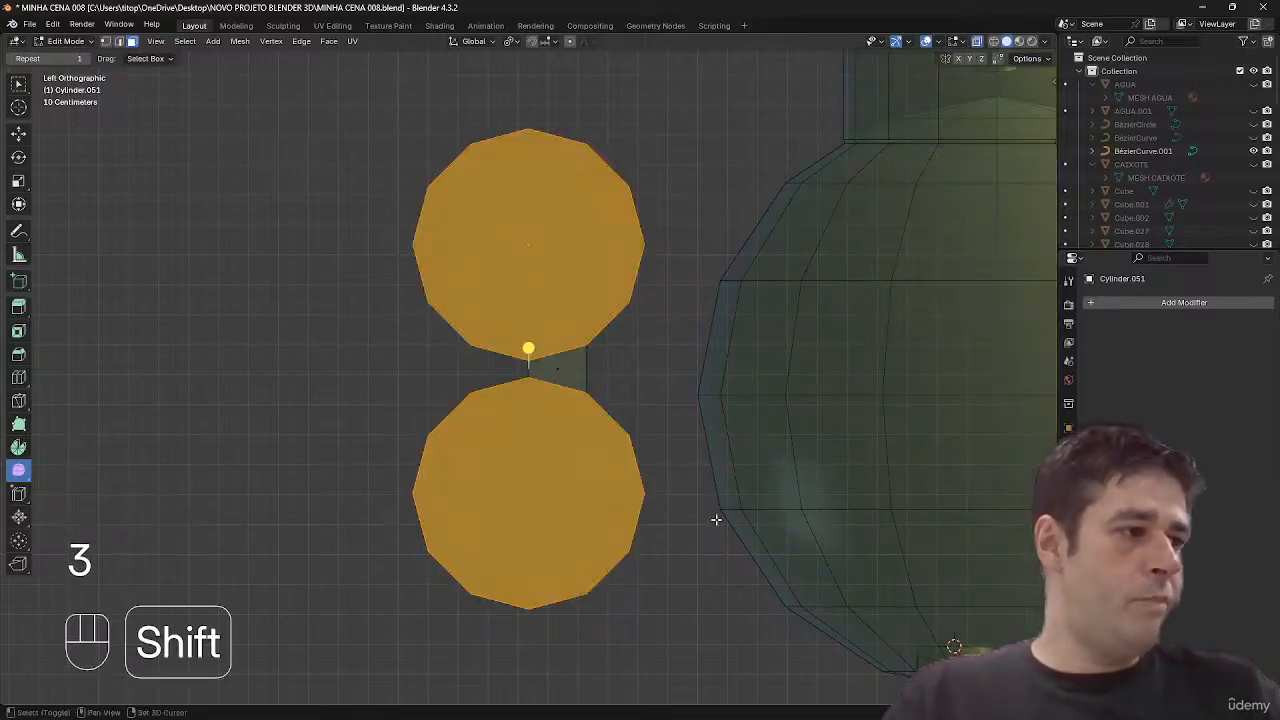
{"action": "key", "text": "i"}
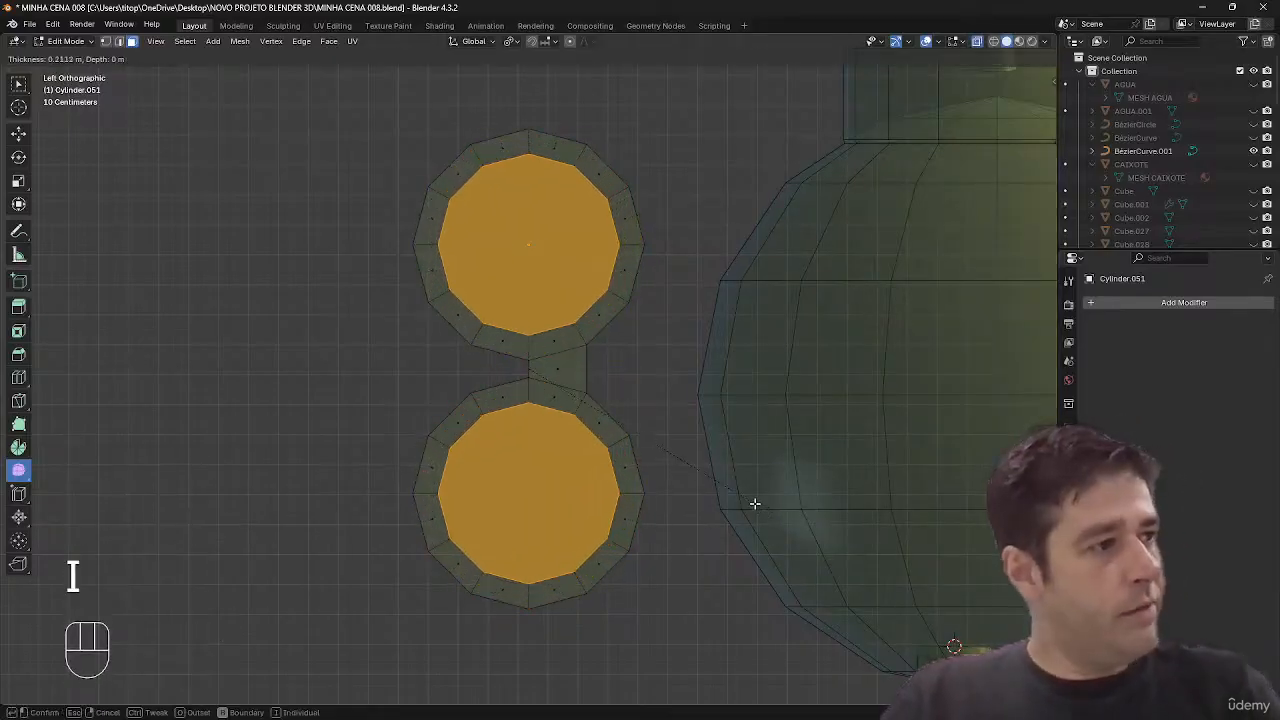
{"action": "left_click", "coordinate": [726, 489]}
{"action": "middle_click_drag", "start_coordinate": [726, 489], "coordinate": [819, 425]}
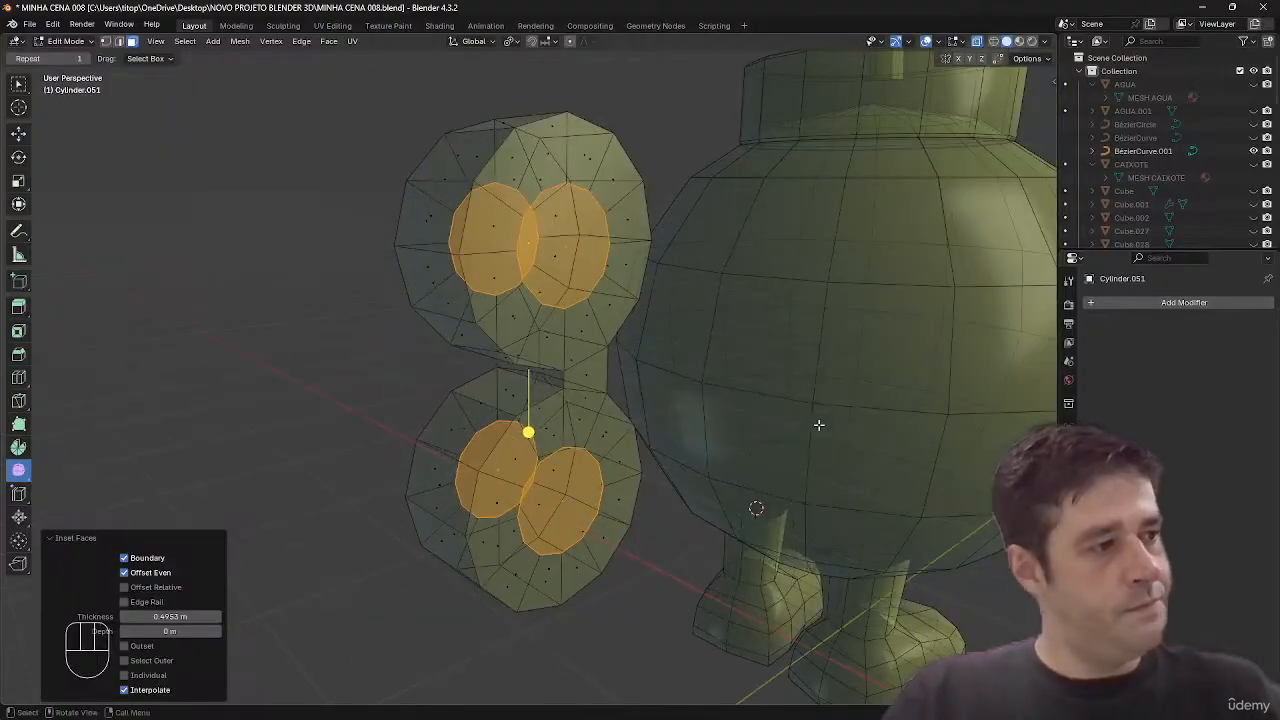
- Try bridging all four inset cap faces at once, and undo the operation
{"action": "right_click", "coordinate": [819, 425]}
{"action": "left_click", "coordinate": [810, 426]}
{"action": "key", "text": "ctrl+z"}
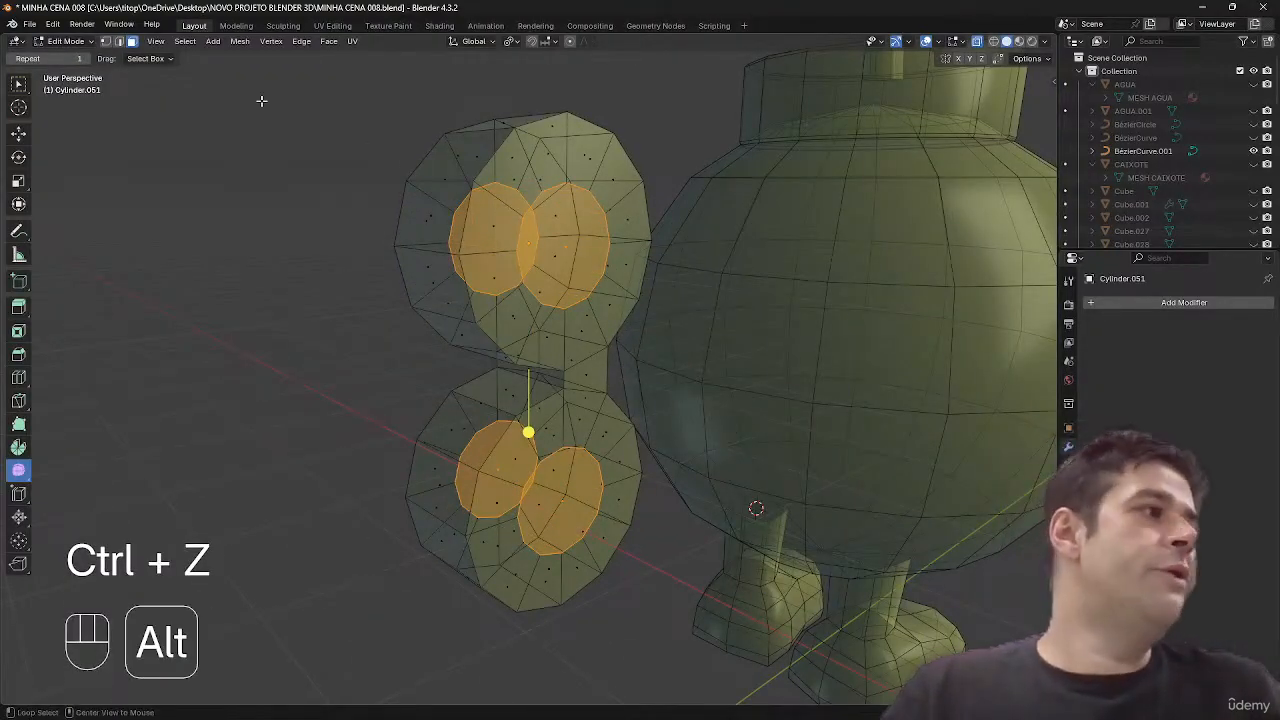
- Bridge the opposite inset caps of the lower cylinder, and repeat on the upper cylinder to cut a through-hole in each
{"action": "left_click", "coordinate": [22, 84]}
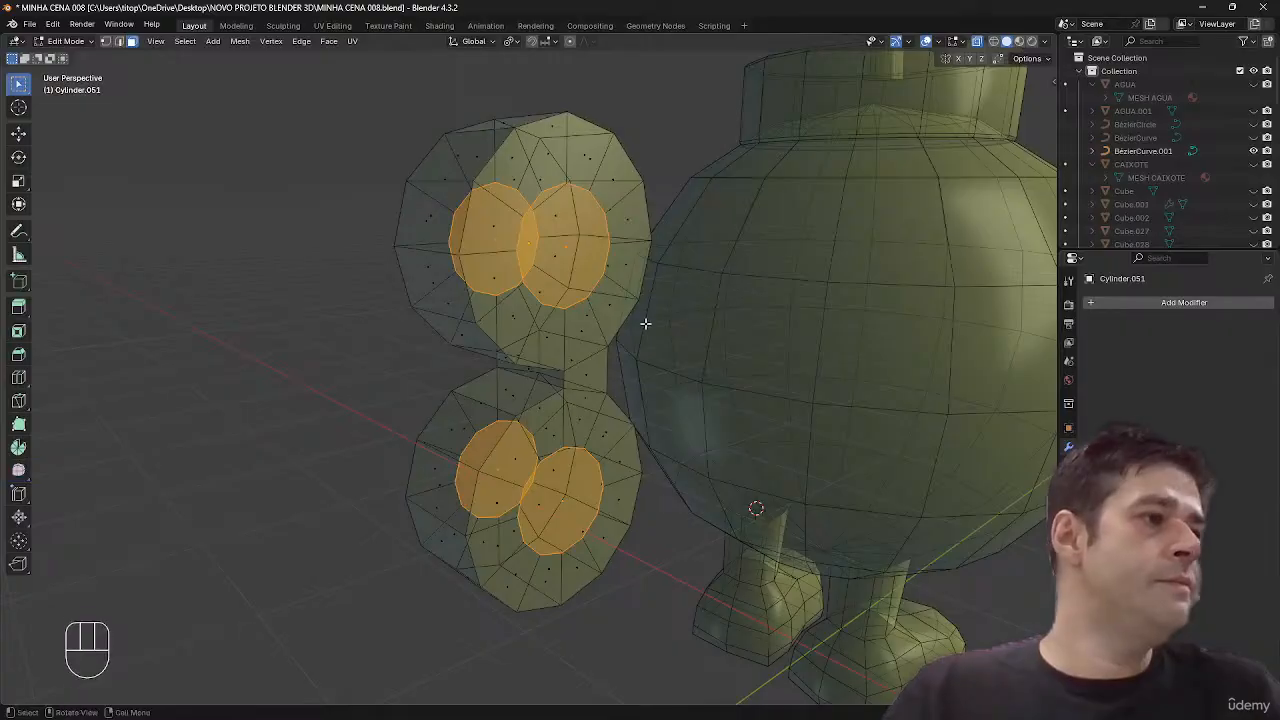
{"action": "left_click_drag", "start_coordinate": [645, 323], "coordinate": [370, 145], "text": "ctrl"}
{"action": "right_click", "coordinate": [370, 164]}
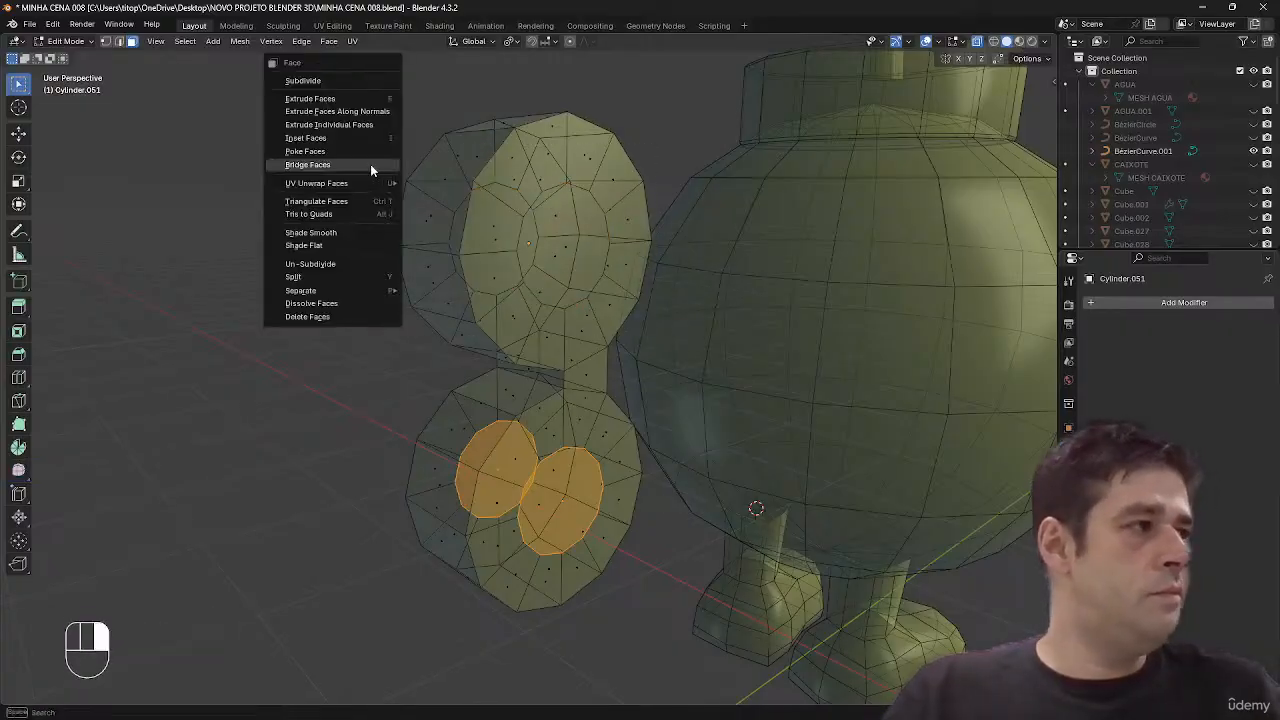
{"action": "left_click", "coordinate": [370, 164]}
{"action": "left_click", "coordinate": [562, 244]}
{"action": "middle_click_drag", "start_coordinate": [562, 244], "coordinate": [646, 354]}
{"action": "left_click", "coordinate": [551, 253], "text": "shift"}
{"action": "key", "text": "shift+r"}
- Move the connecting block's bomb-side face about 0.1 m toward the bomb along Y
{"action": "key", "text": "alt+z"}
{"action": "left_click", "coordinate": [590, 379]}
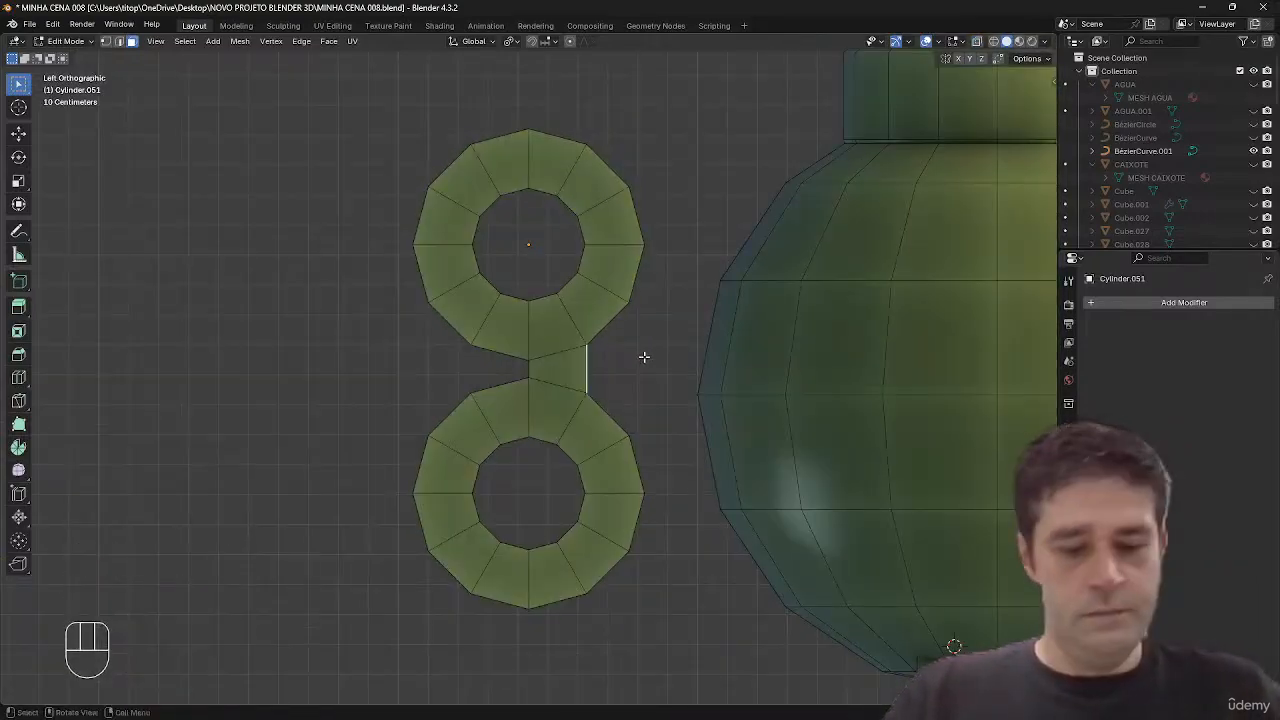
{"action": "key", "text": "g"}
{"action": "key", "text": "y"}
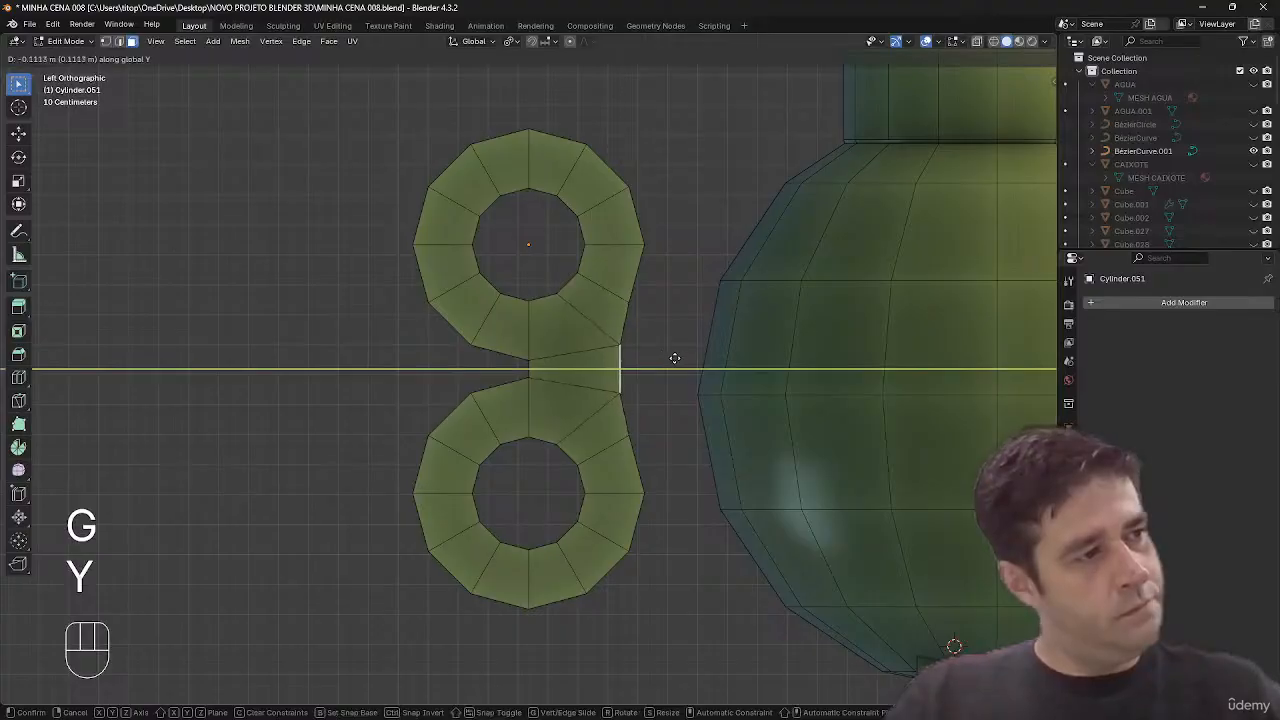
{"action": "left_click", "coordinate": [672, 359]}
- Set the double-ring object's origin to its geometry in Object Mode
{"action": "key", "text": "Tab"}
{"action": "key", "text": "shift+a"}
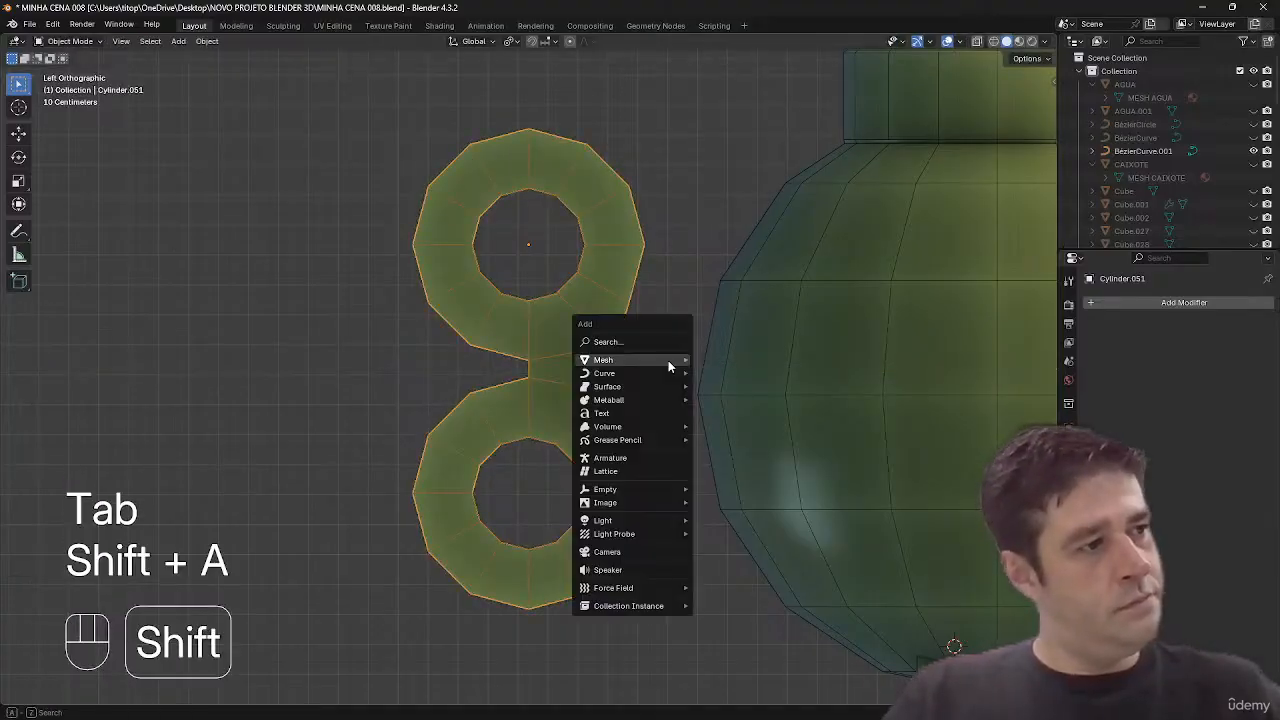
{"action": "right_click", "coordinate": [668, 363]}
{"action": "mouse_move", "coordinate": [668, 363]}
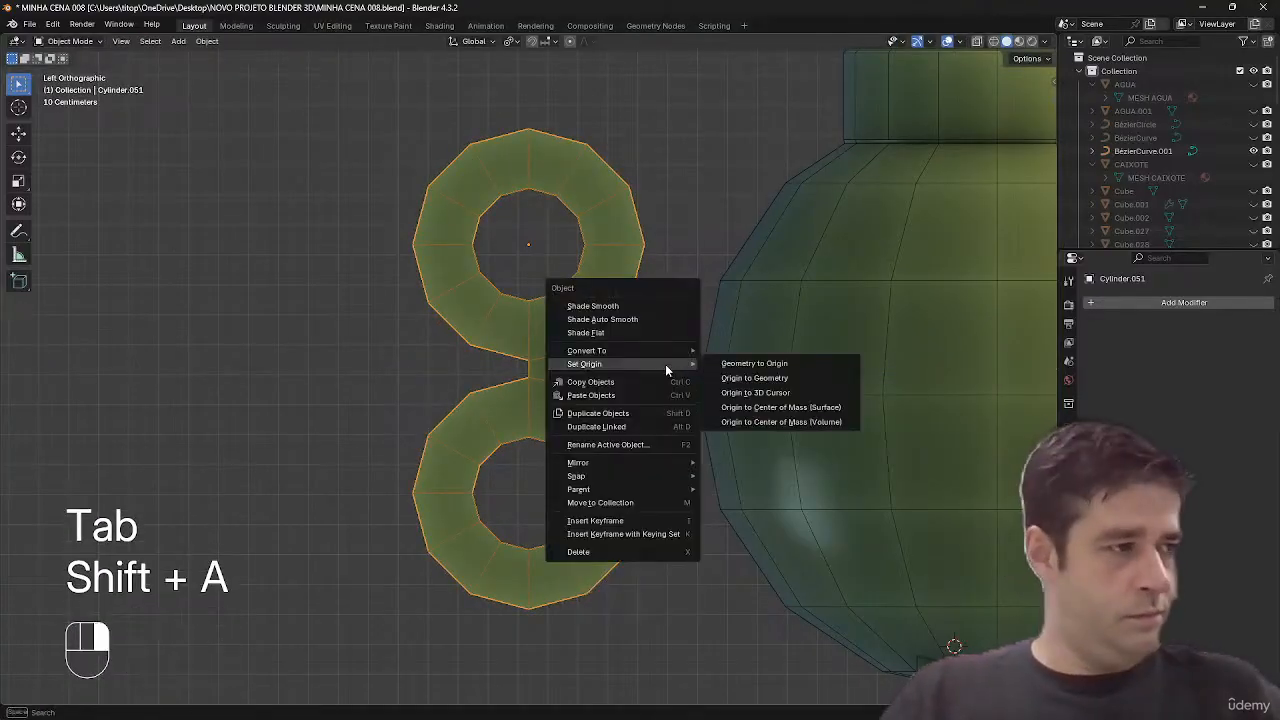
{"action": "left_click", "coordinate": [736, 379]}
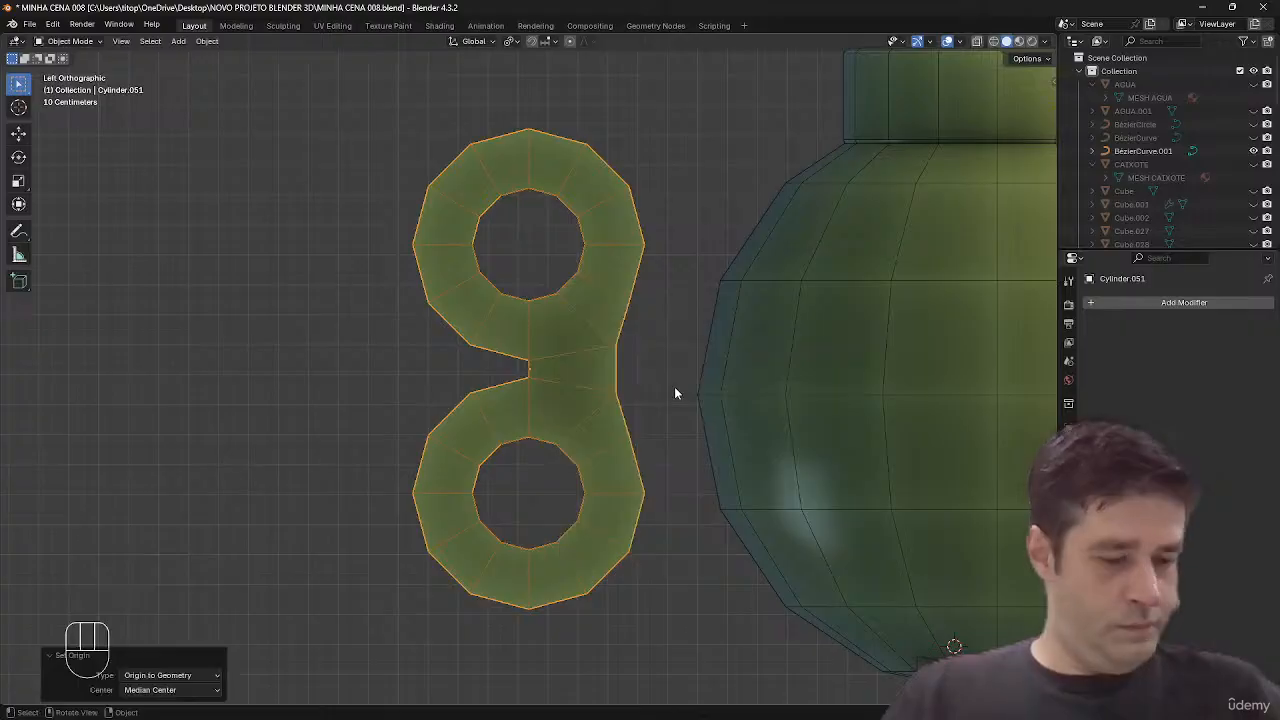
- Add a 12-vertex cylinder, shrink it, move it beside the upper ring in the side view, and scale it by a further 0.457
{"action": "key", "text": "shift+a"}
{"action": "mouse_move", "coordinate": [677, 390]}
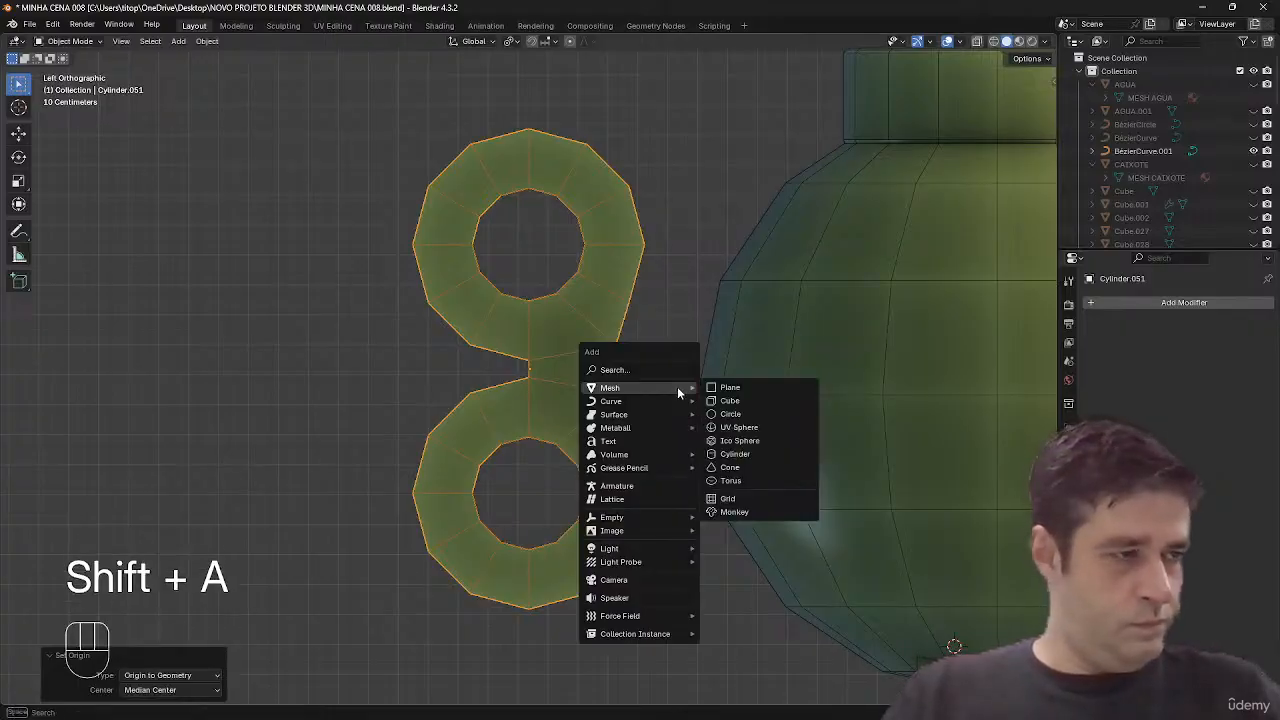
{"action": "left_click", "coordinate": [735, 454]}
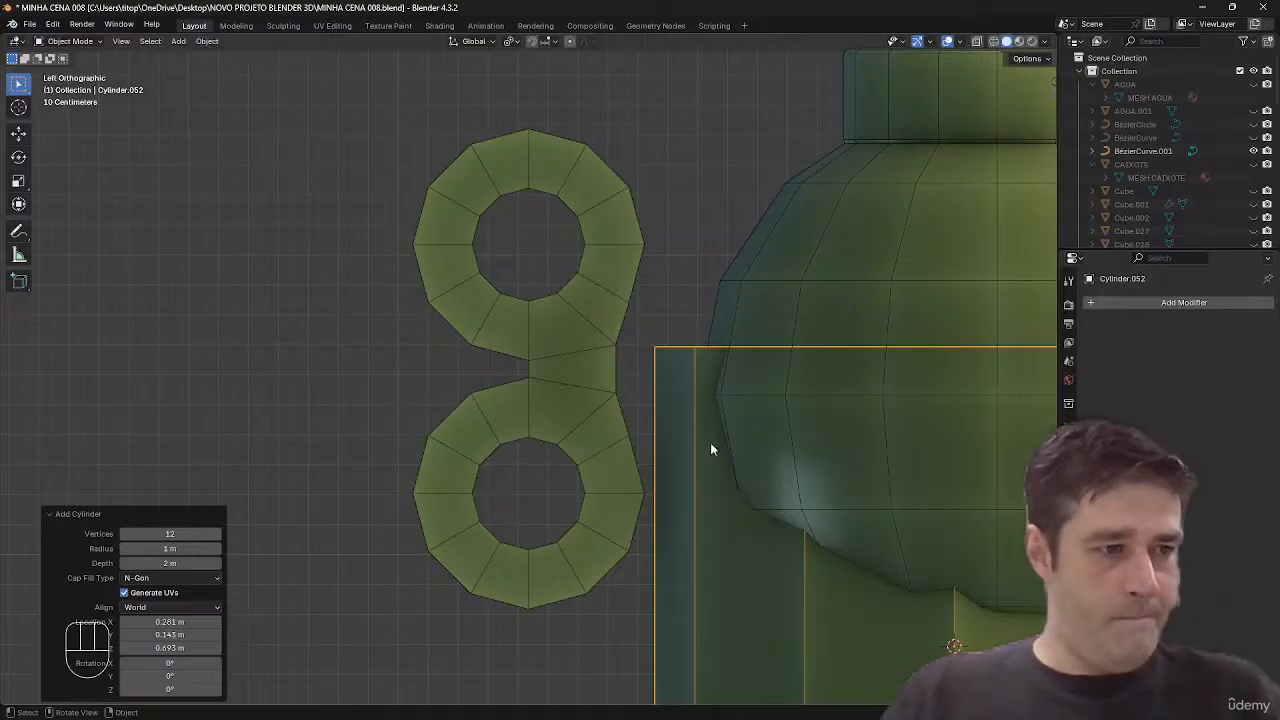
{"action": "key", "text": "s"}
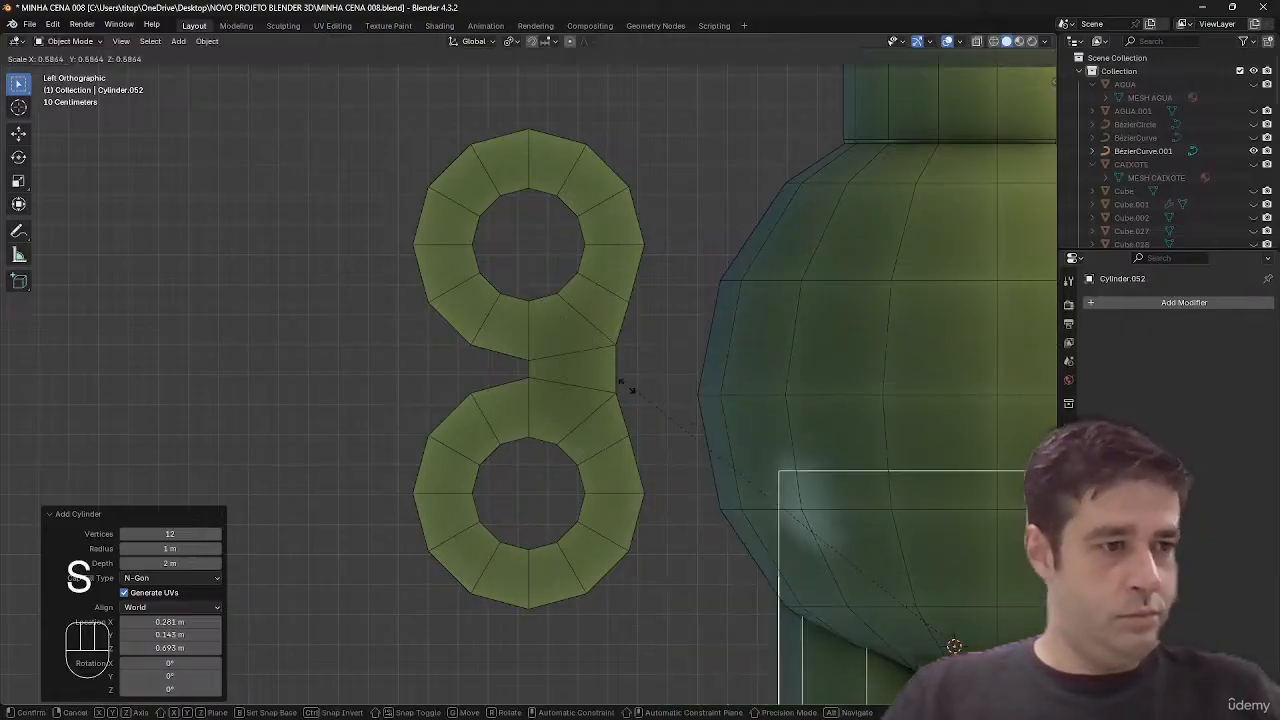
{"action": "left_click", "coordinate": [637, 405]}
{"action": "key", "text": "g"}
{"action": "left_click", "coordinate": [333, 188]}
{"action": "key", "text": "s"}
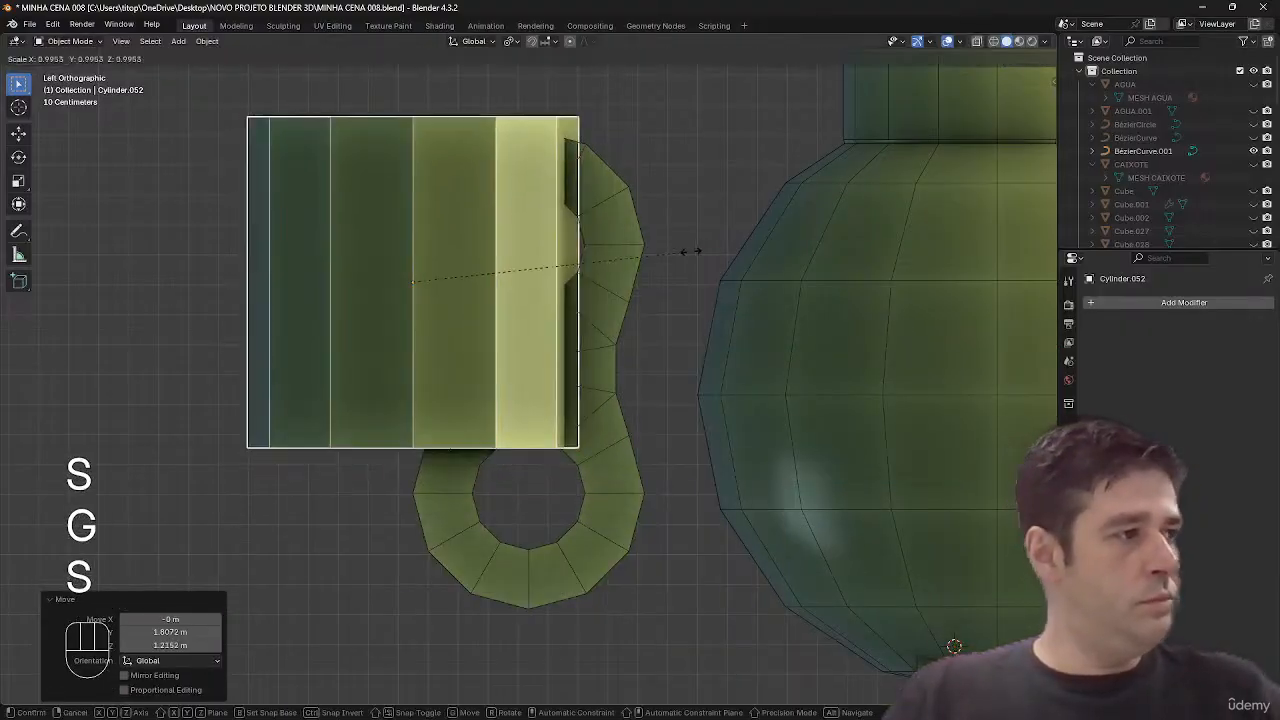
{"action": "left_click", "coordinate": [536, 259]}
{"action": "key", "text": "r"}
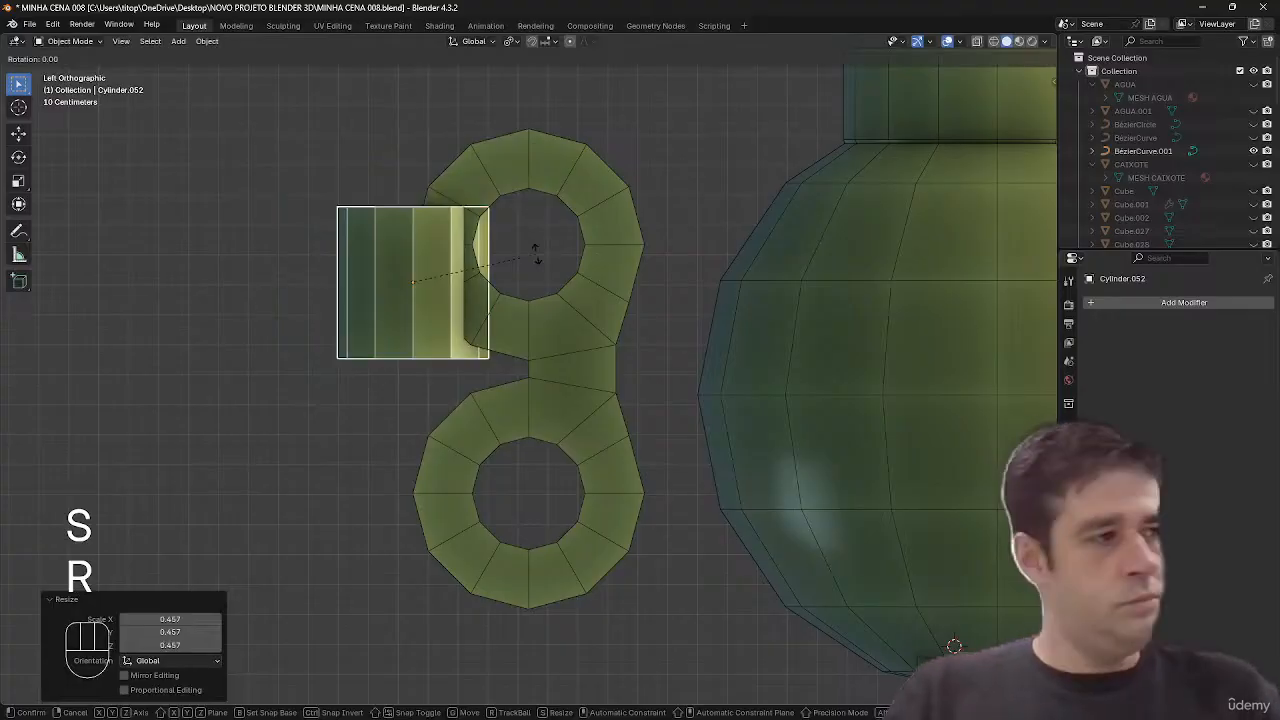
{"action": "key", "text": "y"}
{"action": "key", "text": "9"}
{"action": "key", "text": "0"}
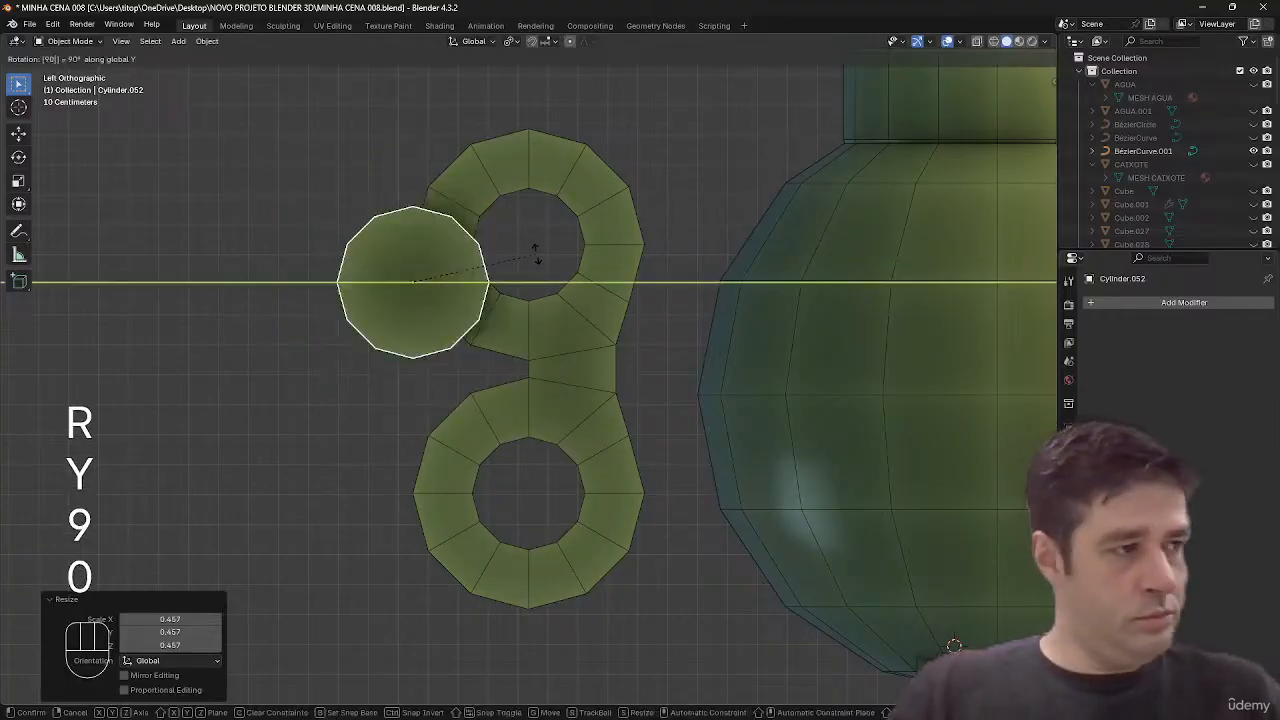
{"action": "key", "text": "Escape"}
- Rotate the new cylinder 90° around global X and stretch its mesh to 1.551 along Y in Edit Mode
{"action": "key", "text": "r"}
{"action": "key", "text": "x"}
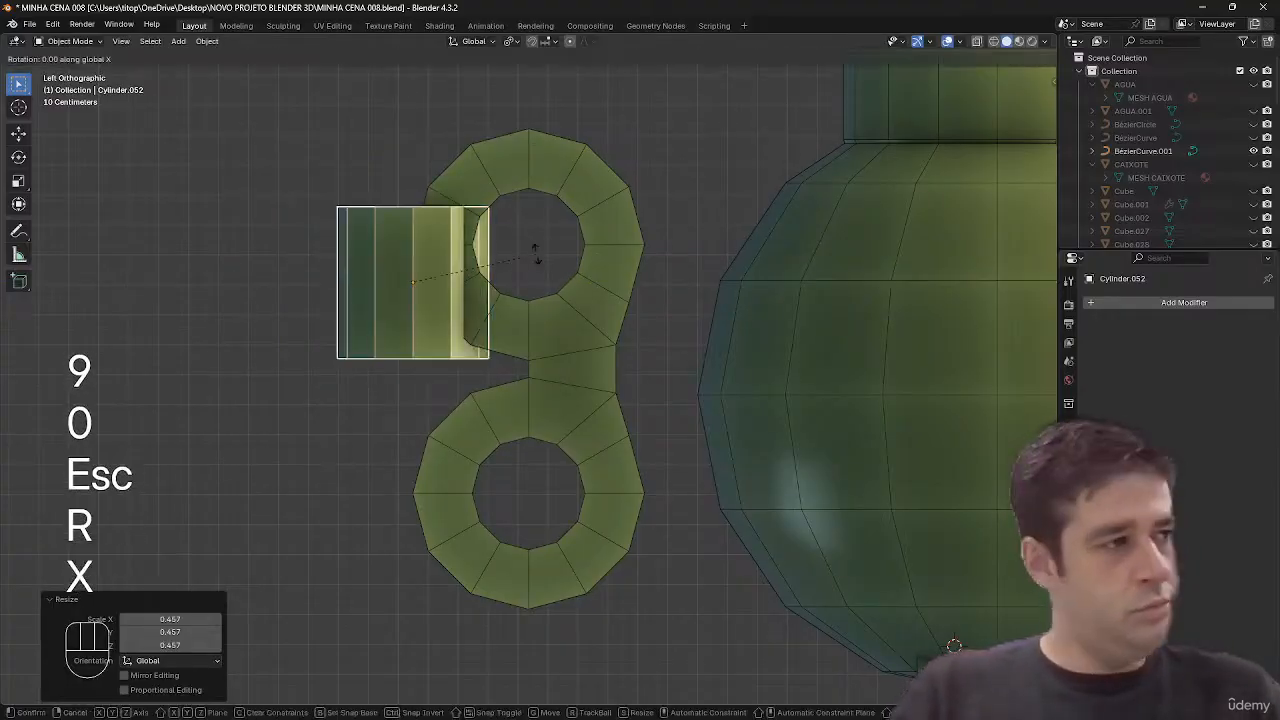
{"action": "key", "text": "9"}
{"action": "key", "text": "0"}
{"action": "key", "text": "Return"}
{"action": "key", "text": "Tab"}
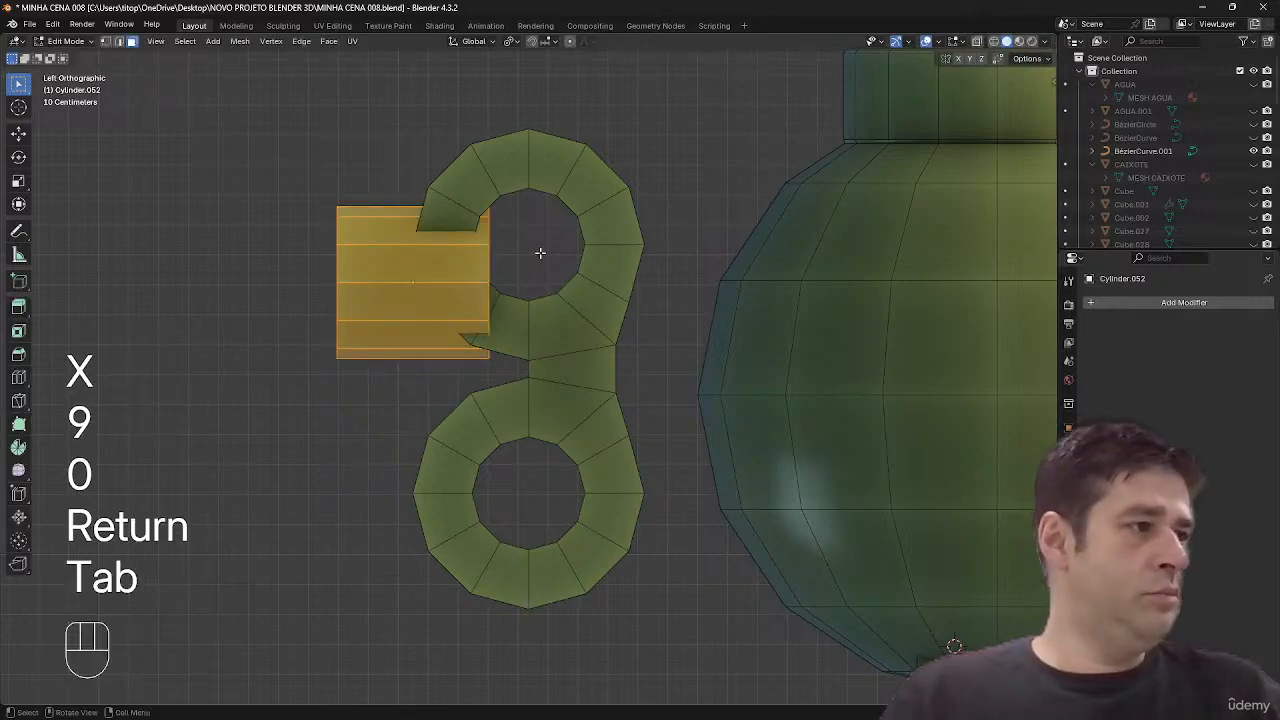
{"action": "key", "text": "s"}
{"action": "key", "text": "y"}
{"action": "left_click", "coordinate": [616, 259]}
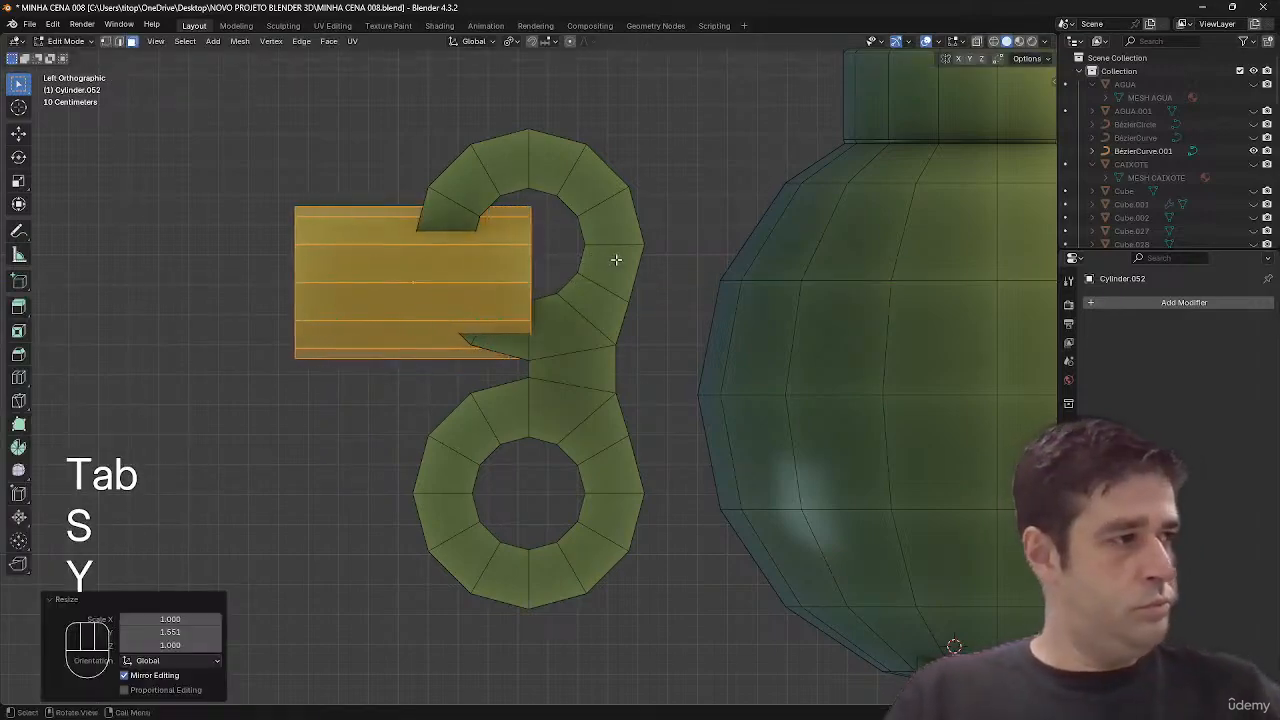
- Scale the cylinder to 0.567 in Object Mode and place it as a shaft between the double-ring handle and the bomb
{"action": "key", "text": "Tab"}
{"action": "key", "text": "s"}
{"action": "left_click", "coordinate": [529, 268]}
{"action": "key", "text": "g"}
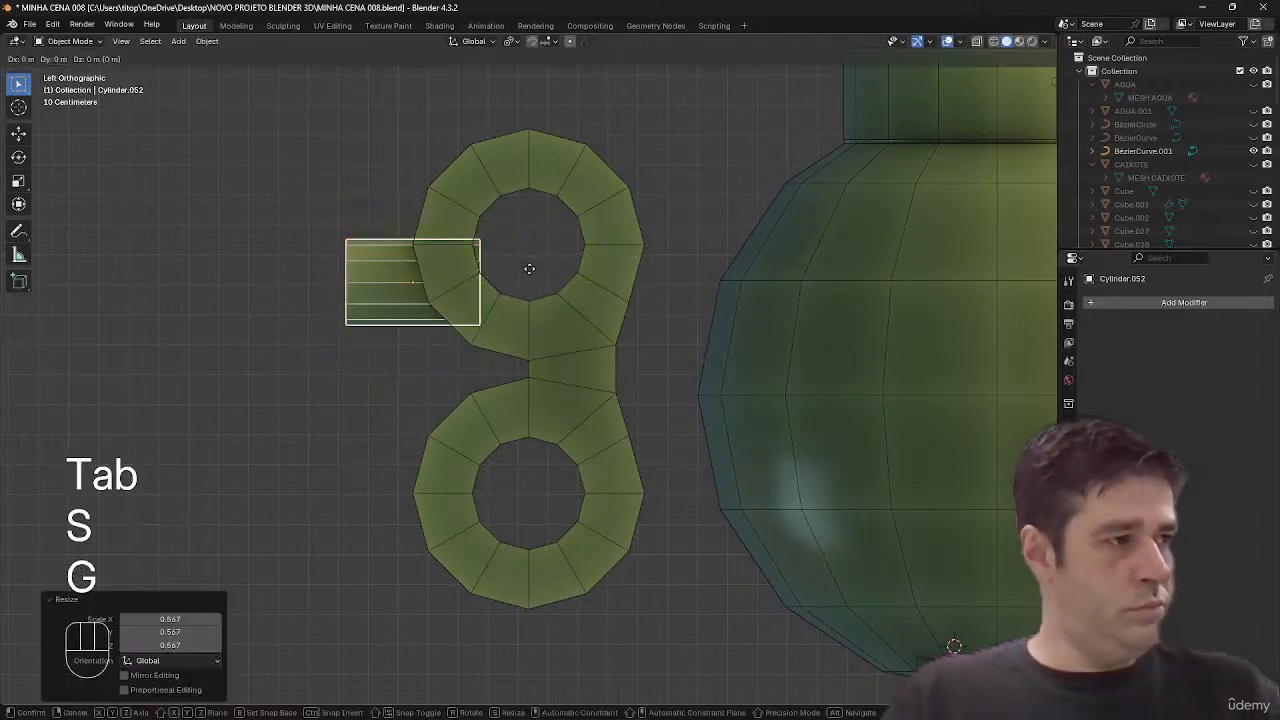
{"action": "left_click", "coordinate": [731, 351]}
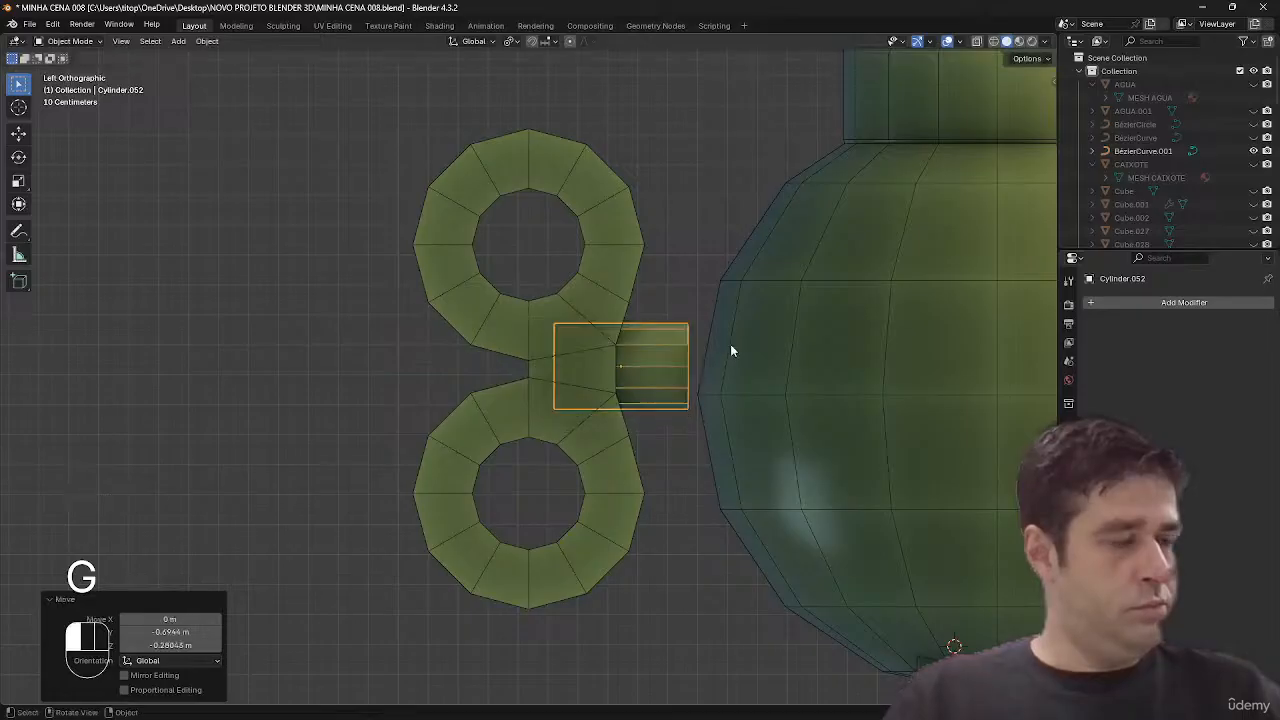
- Thin the double-ring handle by scaling its whole mesh to 0.481 along X in Edit Mode
{"action": "middle_click_drag", "start_coordinate": [731, 351], "coordinate": [637, 394]}
{"action": "left_click", "coordinate": [634, 425]}
{"action": "key", "text": "Tab"}
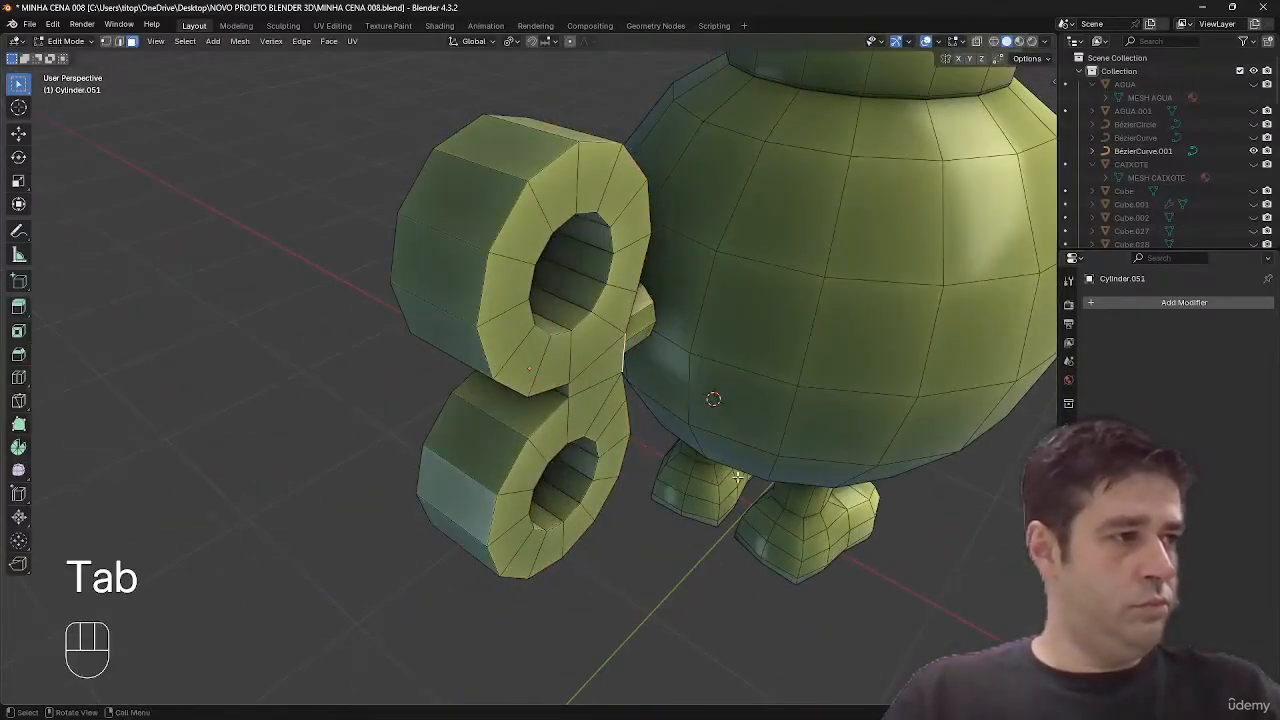
{"action": "key", "text": "a"}
{"action": "key", "text": "s"}
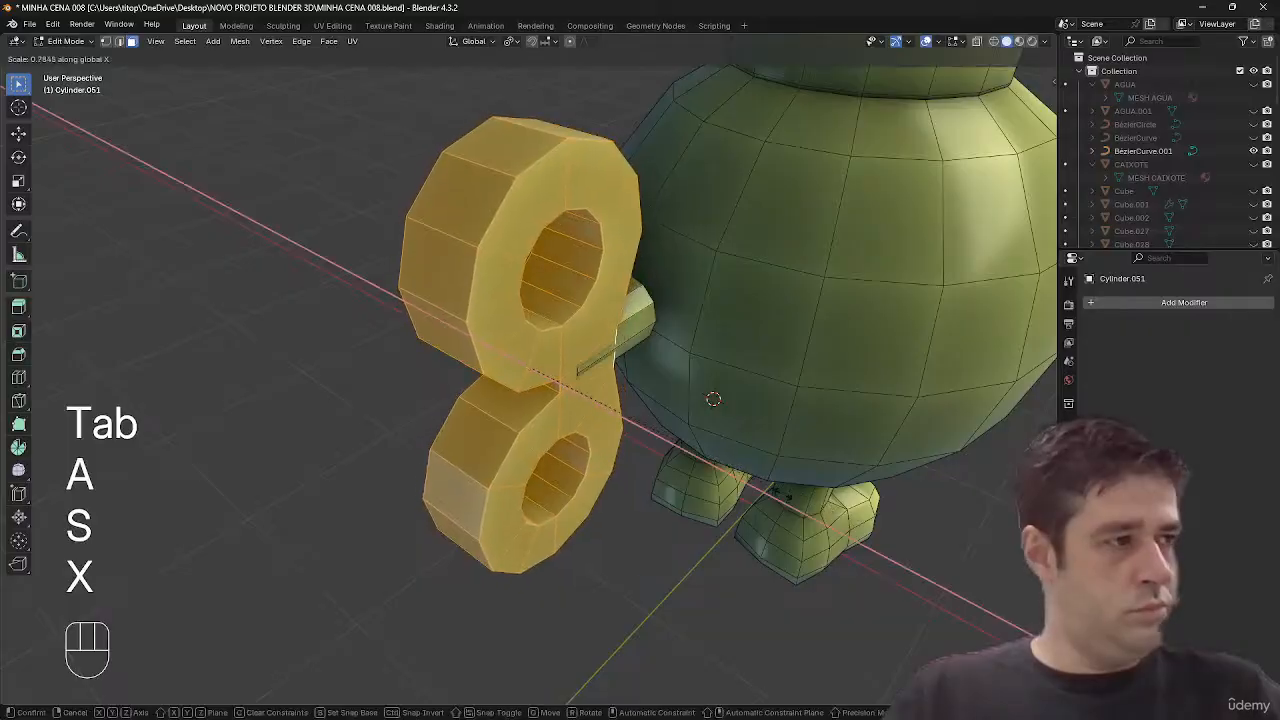
{"action": "left_click", "coordinate": [673, 465]}
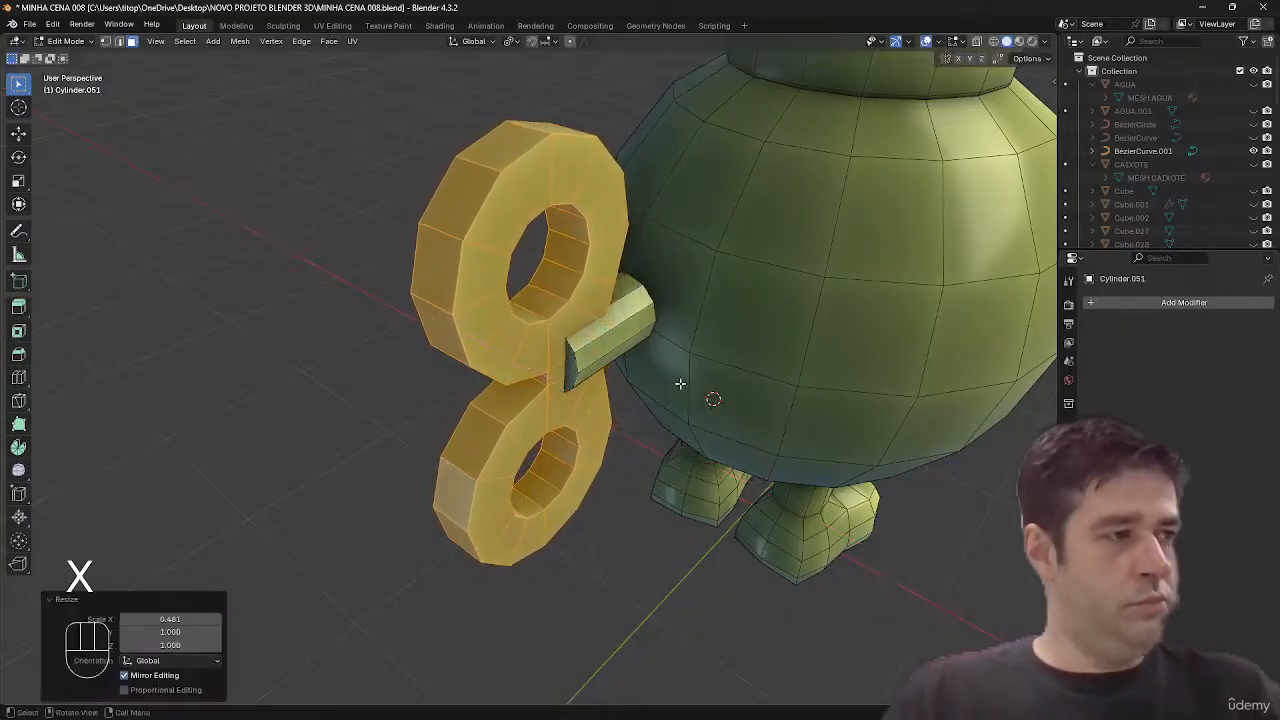
{"action": "mouse_move", "coordinate": [677, 380]}
{"action": "middle_mouse_down"}
{"action": "mouse_move", "coordinate": [657, 366]}
{"action": "mouse_move", "coordinate": [657, 393]}
{"action": "middle_mouse_up"}
{"action": "key", "text": "Tab"}
- Duplicate the shaft's mesh about 0.14 m along Y in Edit Mode and widen the copy about 1.54 times without changing its Y length
{"action": "left_click", "coordinate": [658, 366]}
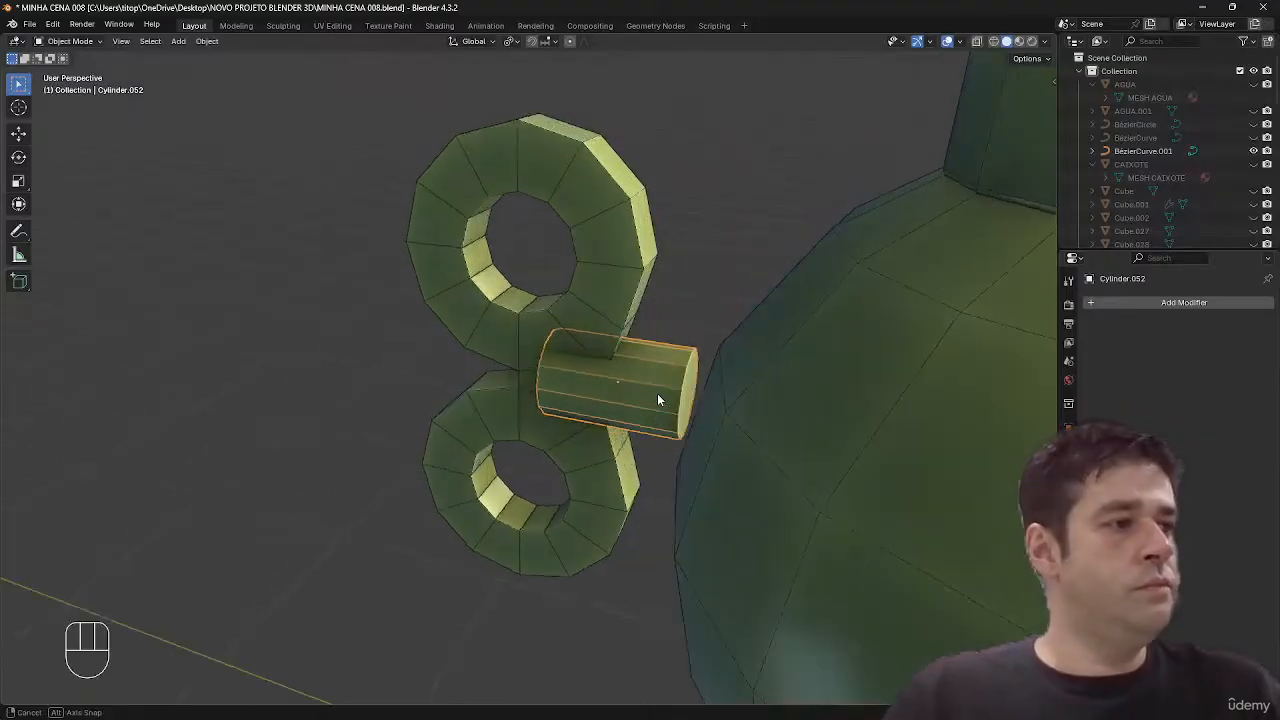
{"action": "key", "text": "Tab"}
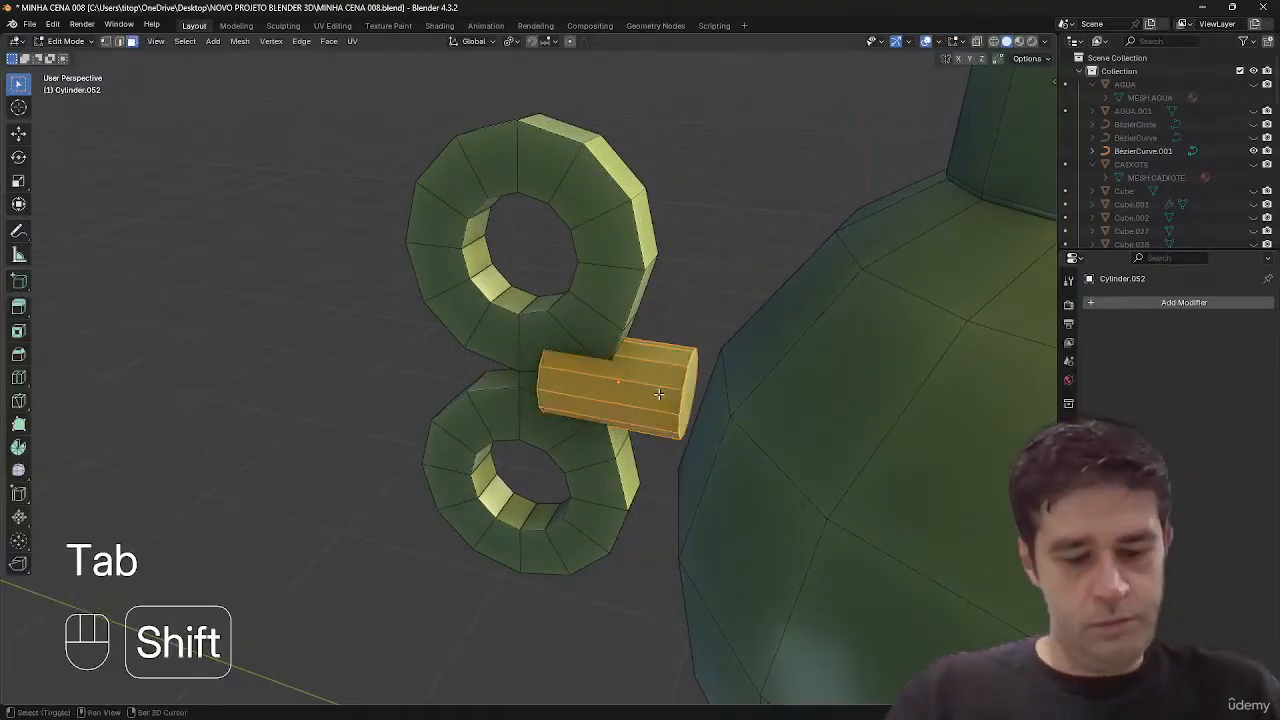
{"action": "key", "text": "shift+d"}
{"action": "key", "text": "y"}
{"action": "left_click", "coordinate": [703, 401]}
{"action": "key", "text": "s"}
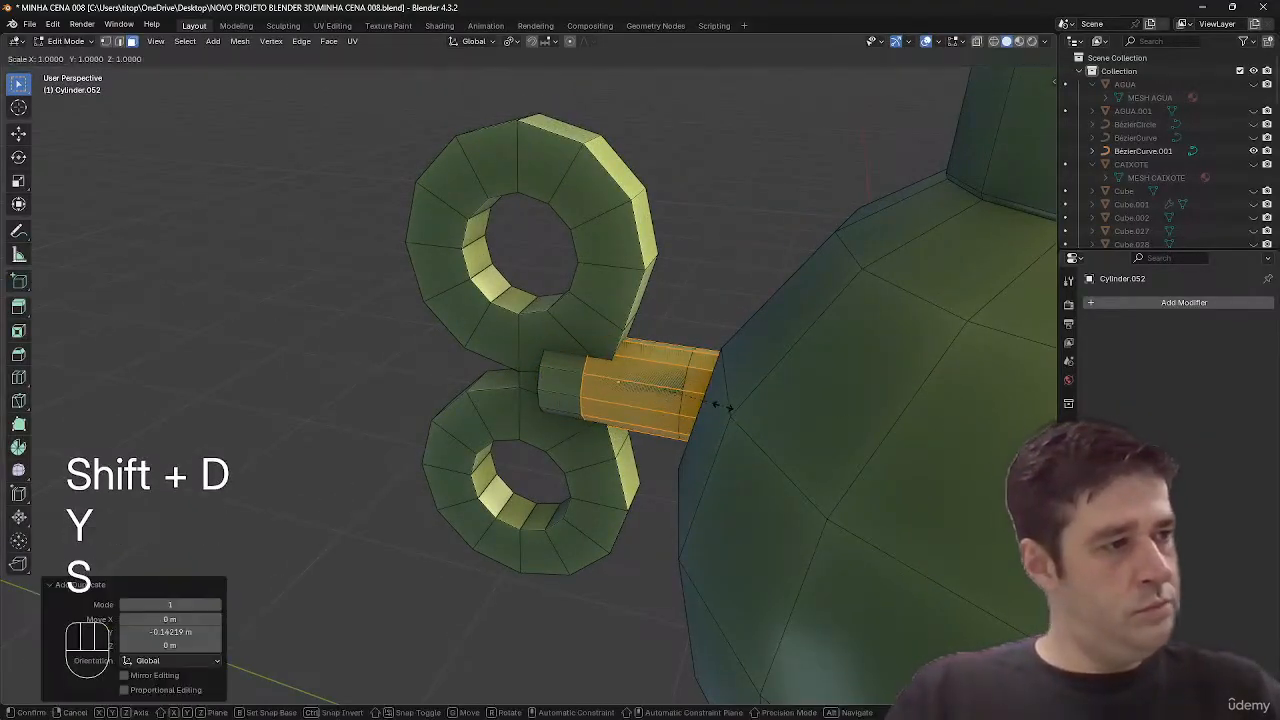
{"action": "key", "text": "shift+y"}
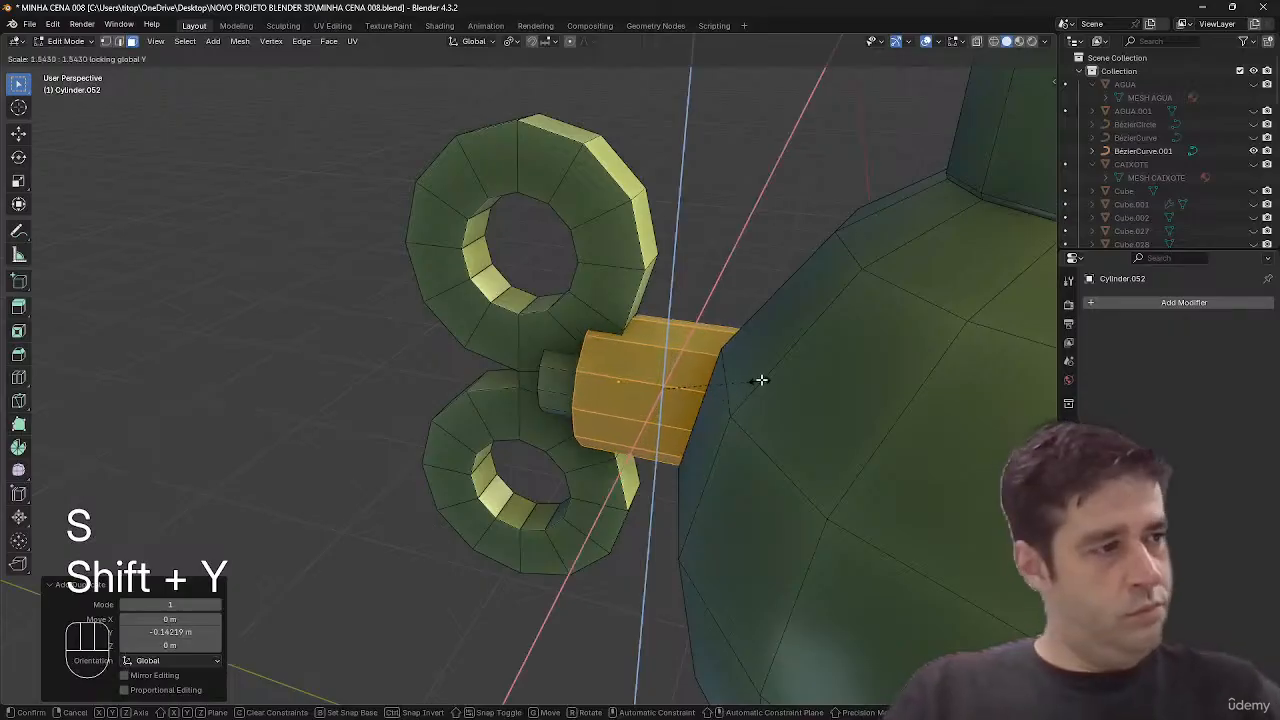
{"action": "left_click", "coordinate": [760, 377]}
- Shorten the widened copy along Y to form a collar on the shaft and return to Object Mode
{"action": "middle_click_drag", "start_coordinate": [760, 377], "coordinate": [730, 378], "text": "alt"}
{"action": "key", "text": "s"}
{"action": "key", "text": "y"}
{"action": "left_click", "coordinate": [751, 355]}
{"action": "key", "text": "Tab"}
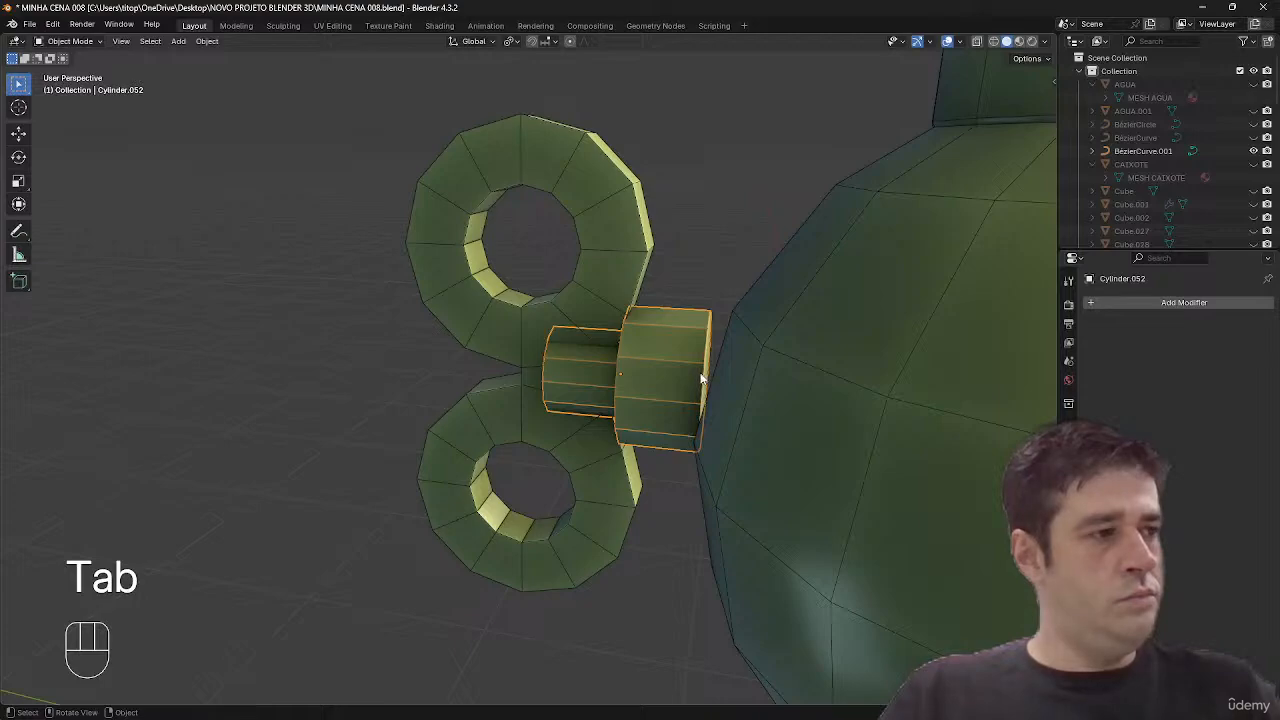
- Rotate the shaft object 90° around global X twice so the collar faces the double-ring handle
{"action": "type", "text": "rx"}
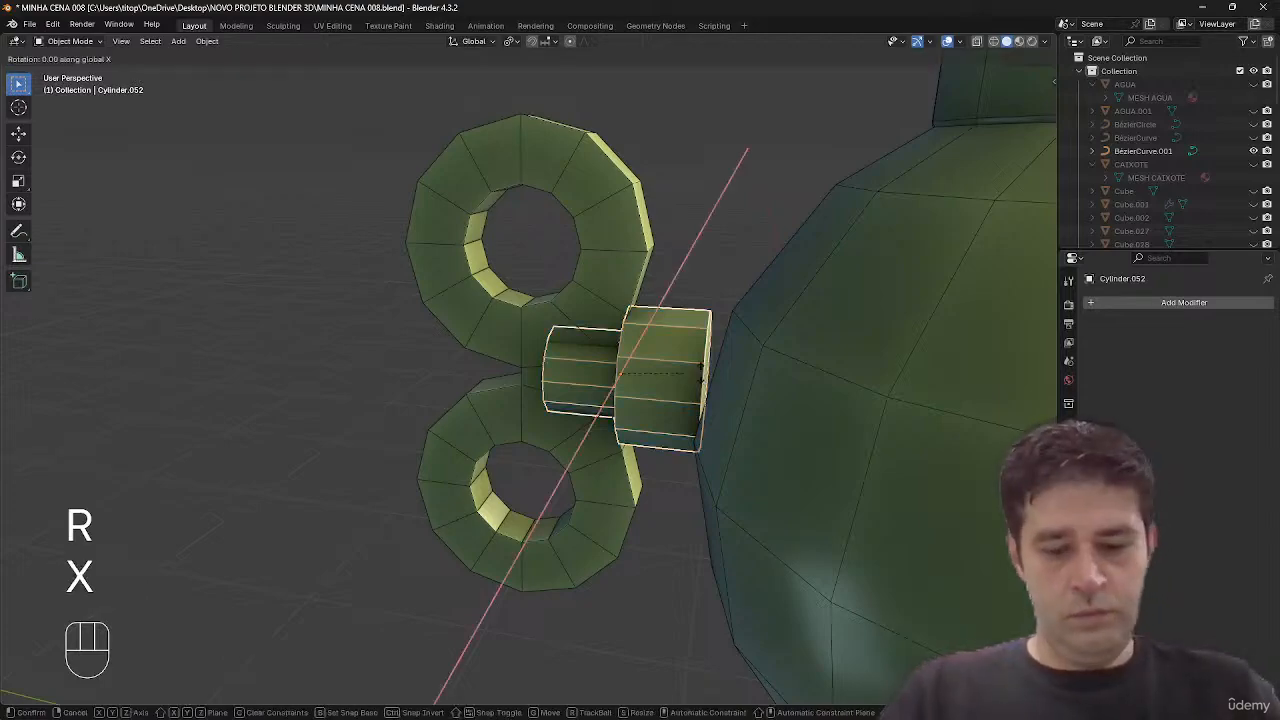
{"action": "type", "text": "90"}
{"action": "key", "text": "Return"}
{"action": "key", "text": "shift+r"}
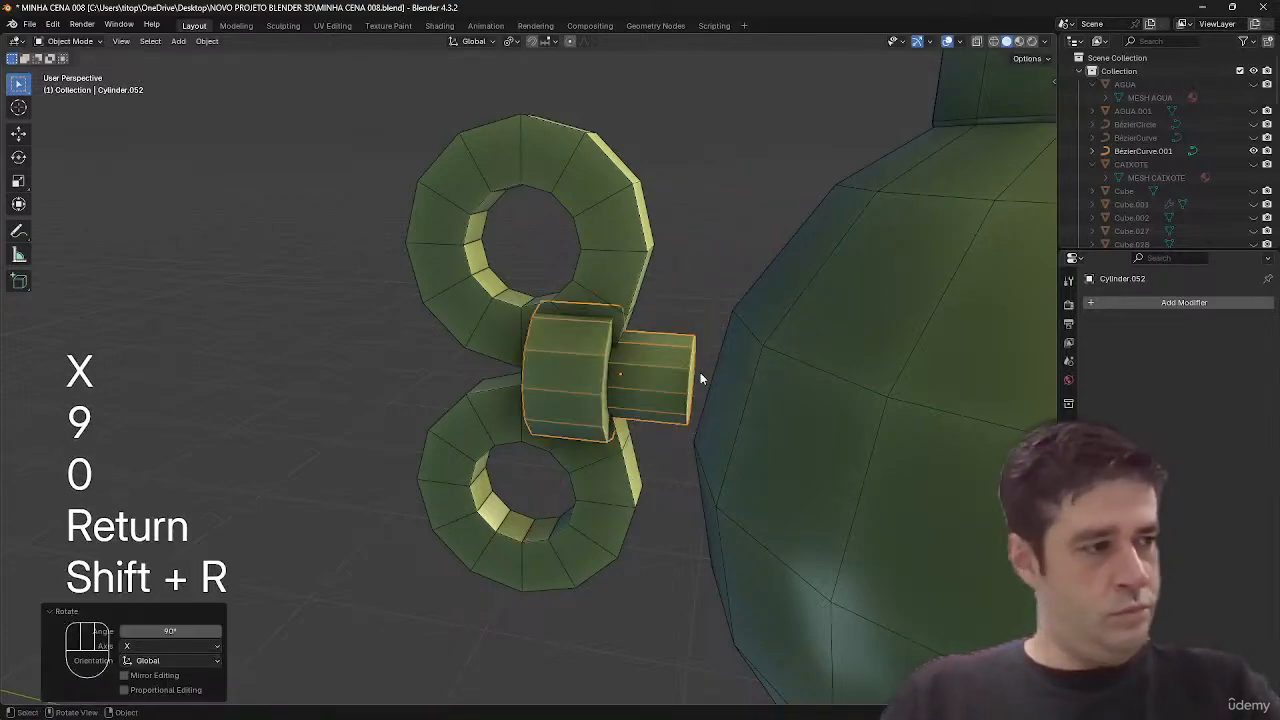
- Bevel the collar's end faces with 2 segments to round it into a dome, and return to Object Mode
{"action": "key", "text": "Tab"}
{"action": "key", "text": "3"}
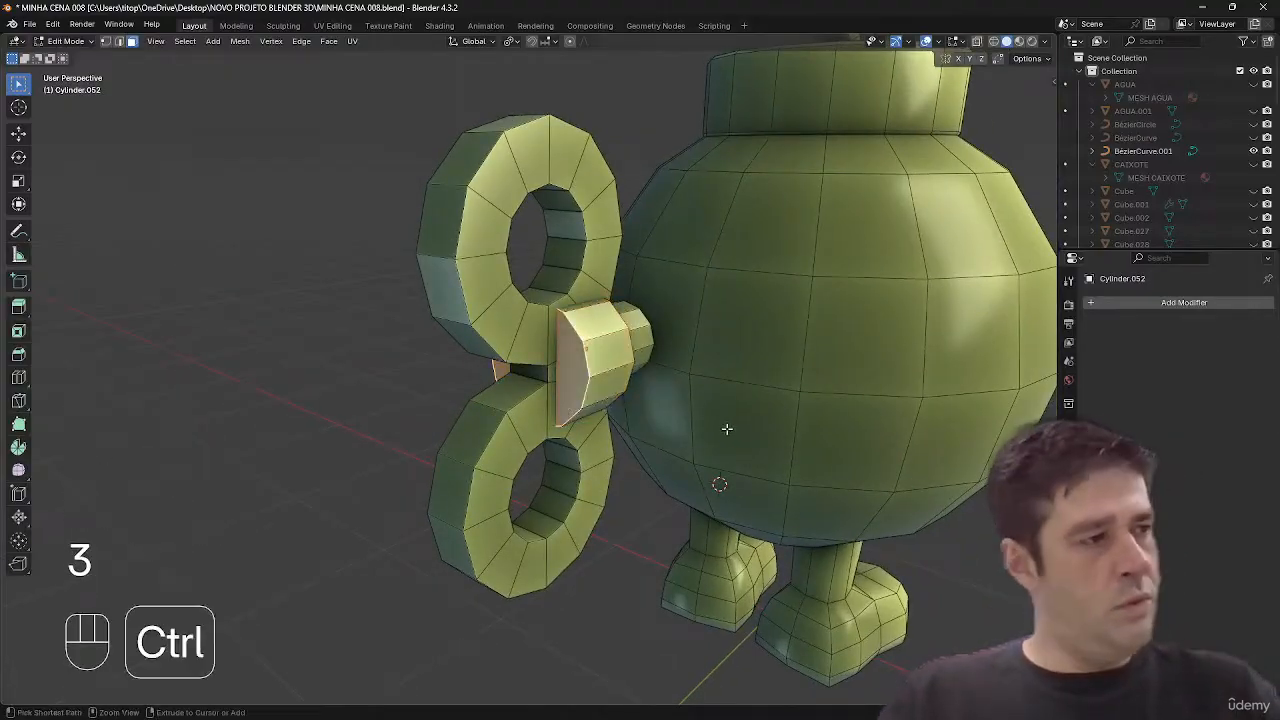
{"action": "key", "text": "ctrl+b"}
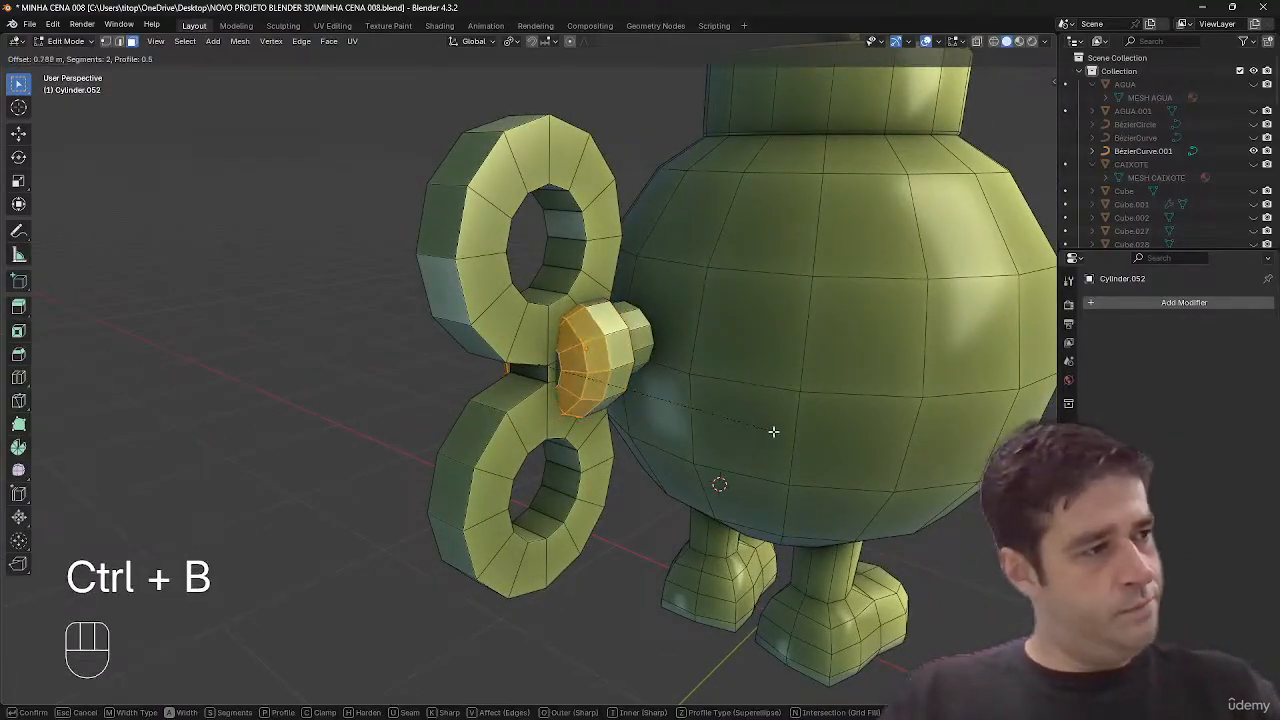
{"action": "left_click", "coordinate": [835, 437]}
{"action": "middle_click_drag", "start_coordinate": [837, 437], "coordinate": [745, 416]}
{"action": "key", "text": "Tab"}
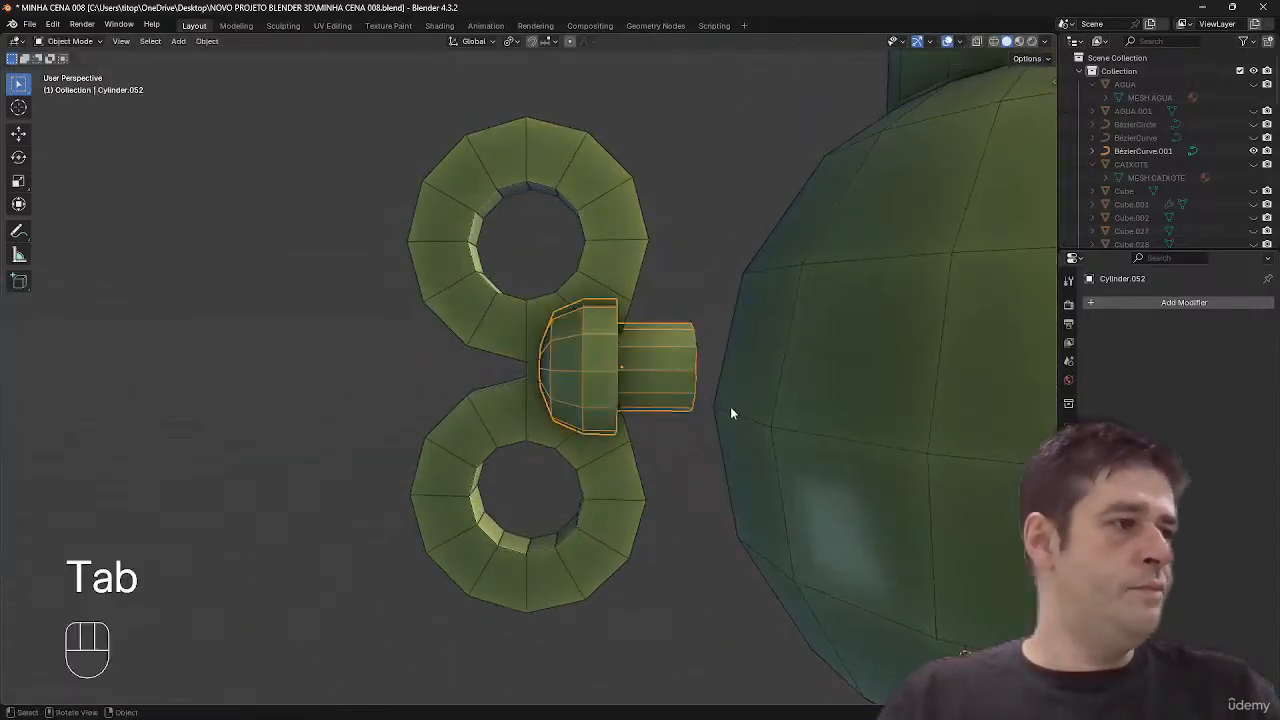
- Move the shaft with its collar about 0.165 m along Y so its end enters the bomb
{"action": "key", "text": "g"}
{"action": "key", "text": "y"}
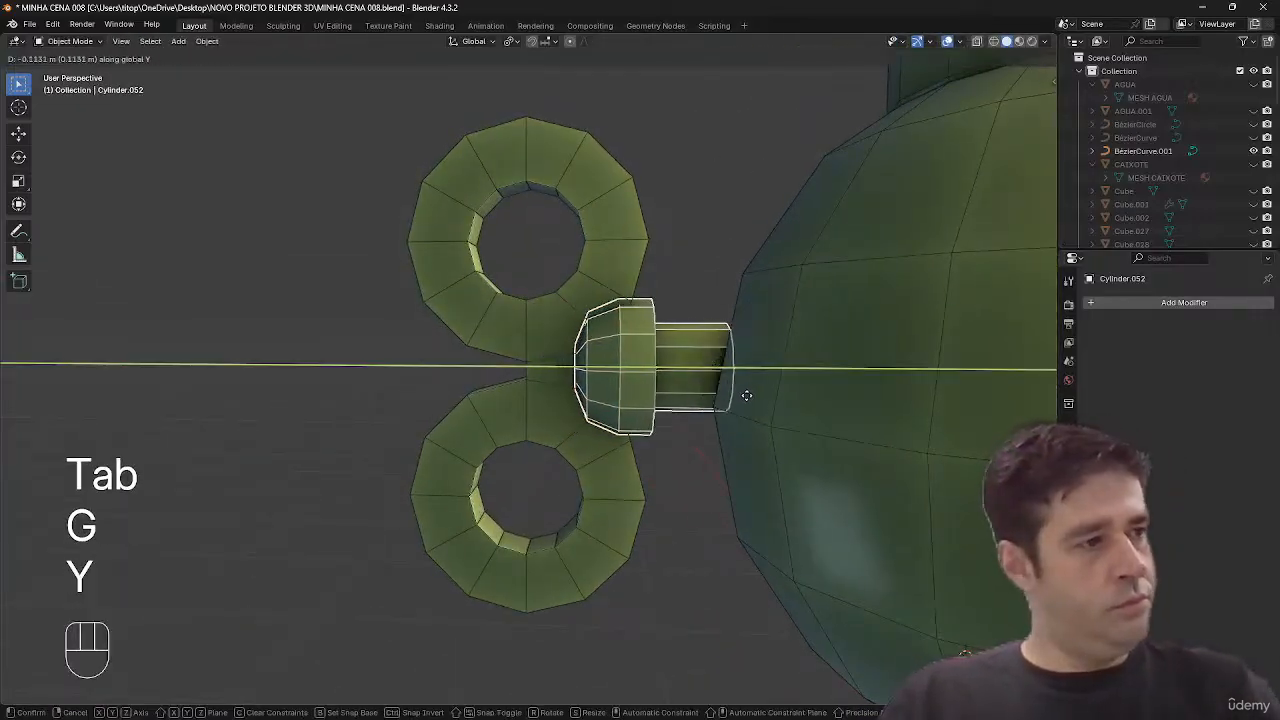
{"action": "left_click", "coordinate": [748, 391]}
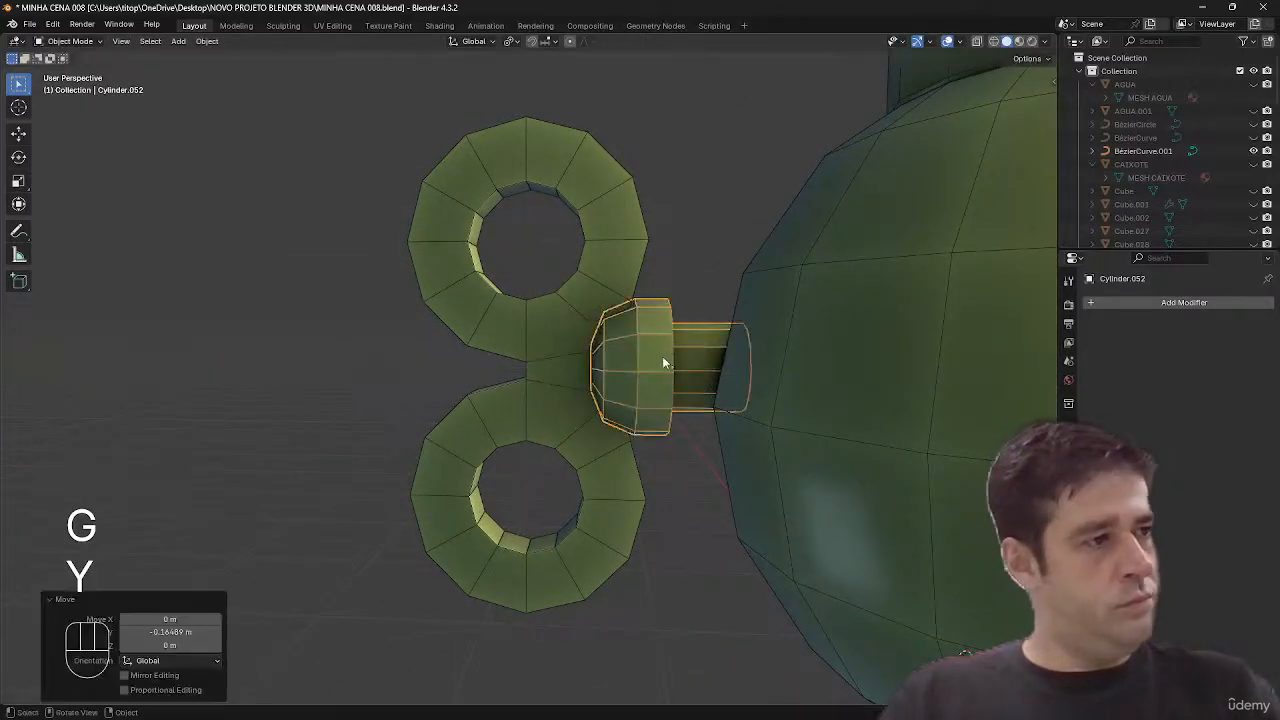
- Slide the double-ring handle along Y until it meets the domed collar, aligned in the side view
{"action": "left_click", "coordinate": [562, 350]}
{"action": "key", "text": "shift+r"}
{"action": "key", "text": "g"}
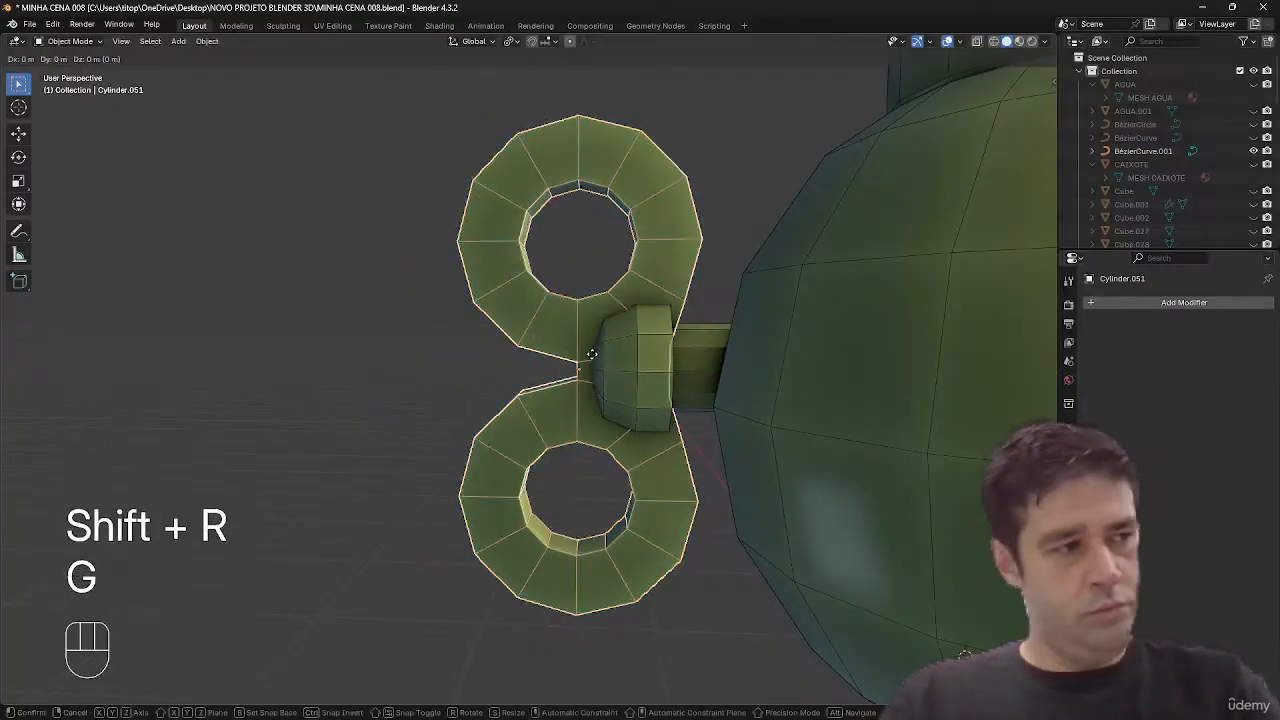
{"action": "key", "text": "y"}
{"action": "left_click", "coordinate": [755, 435]}
{"action": "middle_click_drag", "start_coordinate": [754, 428], "coordinate": [751, 423], "text": "alt"}
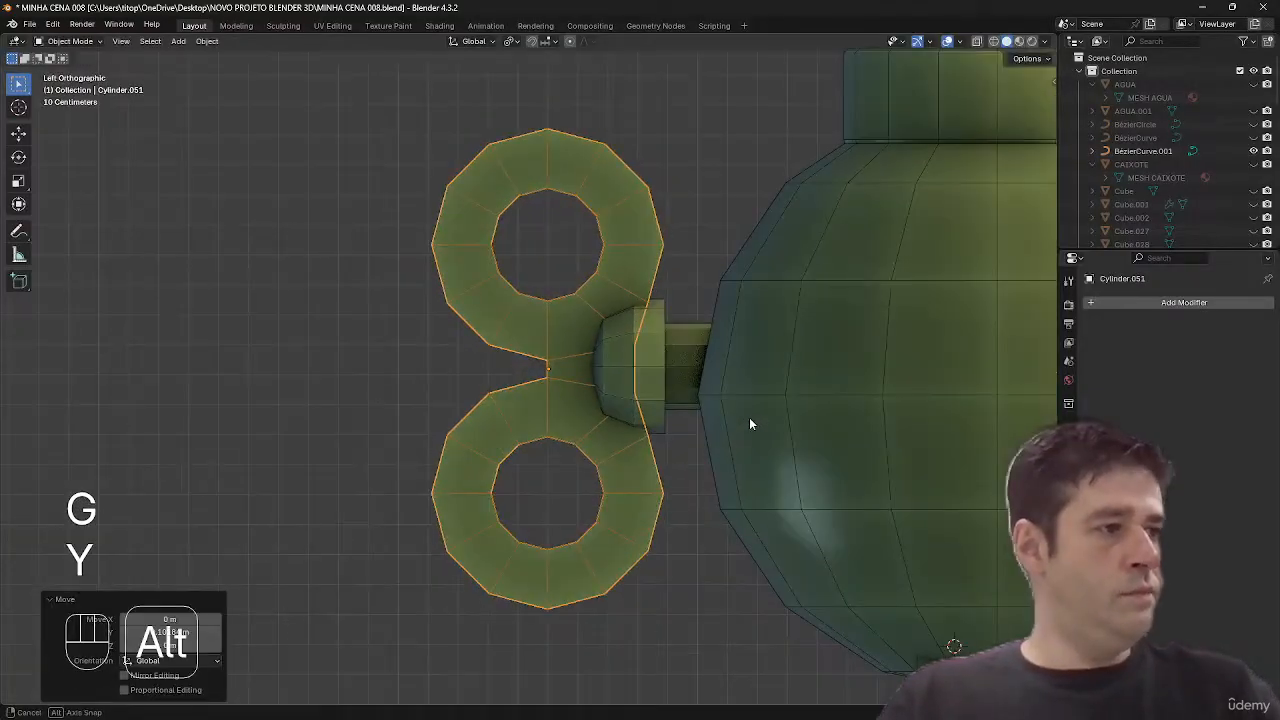
- Apply Shade Auto Smooth at 30° to the shaft and collar, and view the model without overlays
{"action": "left_click", "coordinate": [628, 316], "text": "shift"}
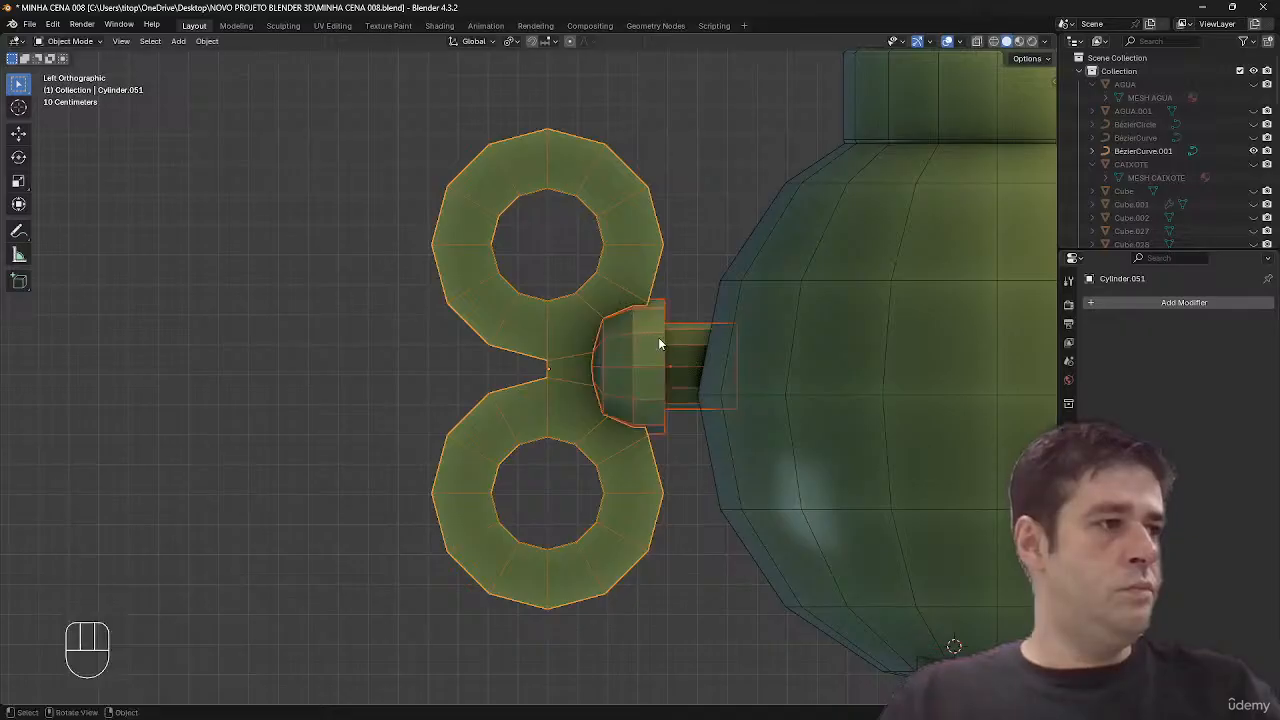
{"action": "left_click", "coordinate": [658, 337]}
{"action": "right_click", "coordinate": [658, 341]}
{"action": "left_click", "coordinate": [657, 298]}
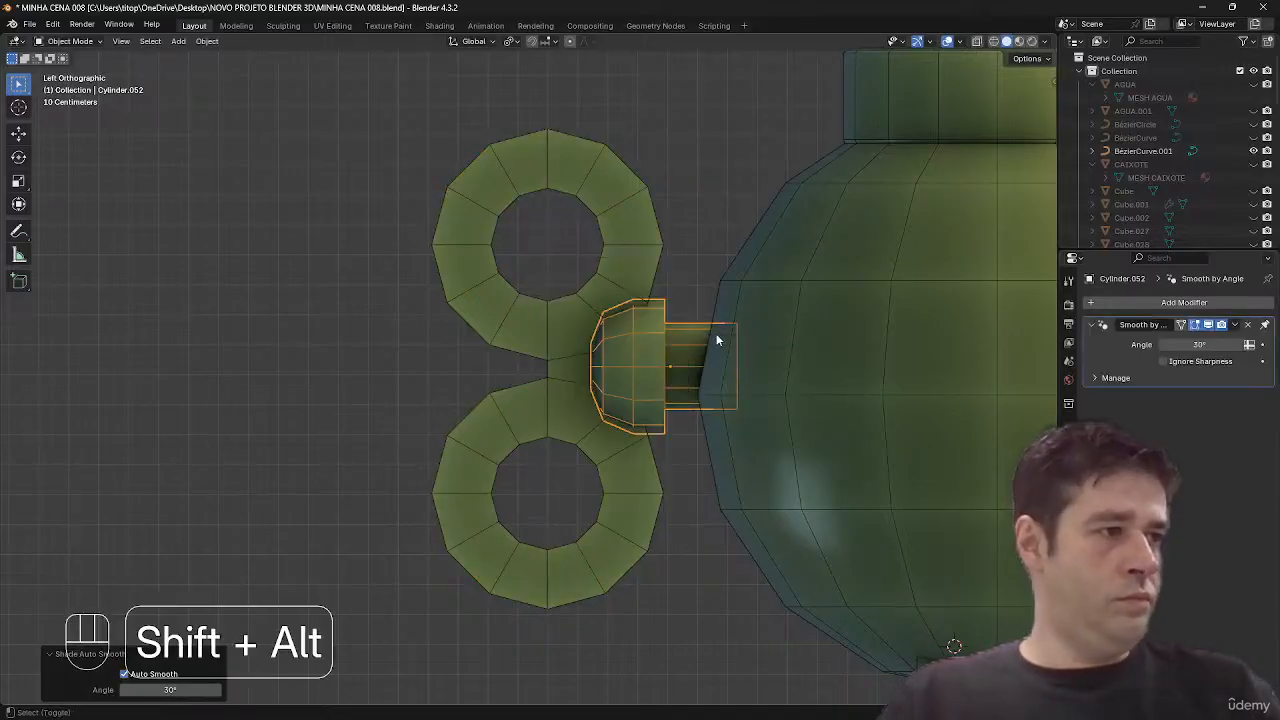
{"action": "key", "text": "shift+alt+z"}
{"action": "middle_click_drag", "start_coordinate": [716, 335], "coordinate": [690, 508], "text": "ctrl"}
{"action": "middle_click_drag", "start_coordinate": [708, 474], "coordinate": [610, 383]}
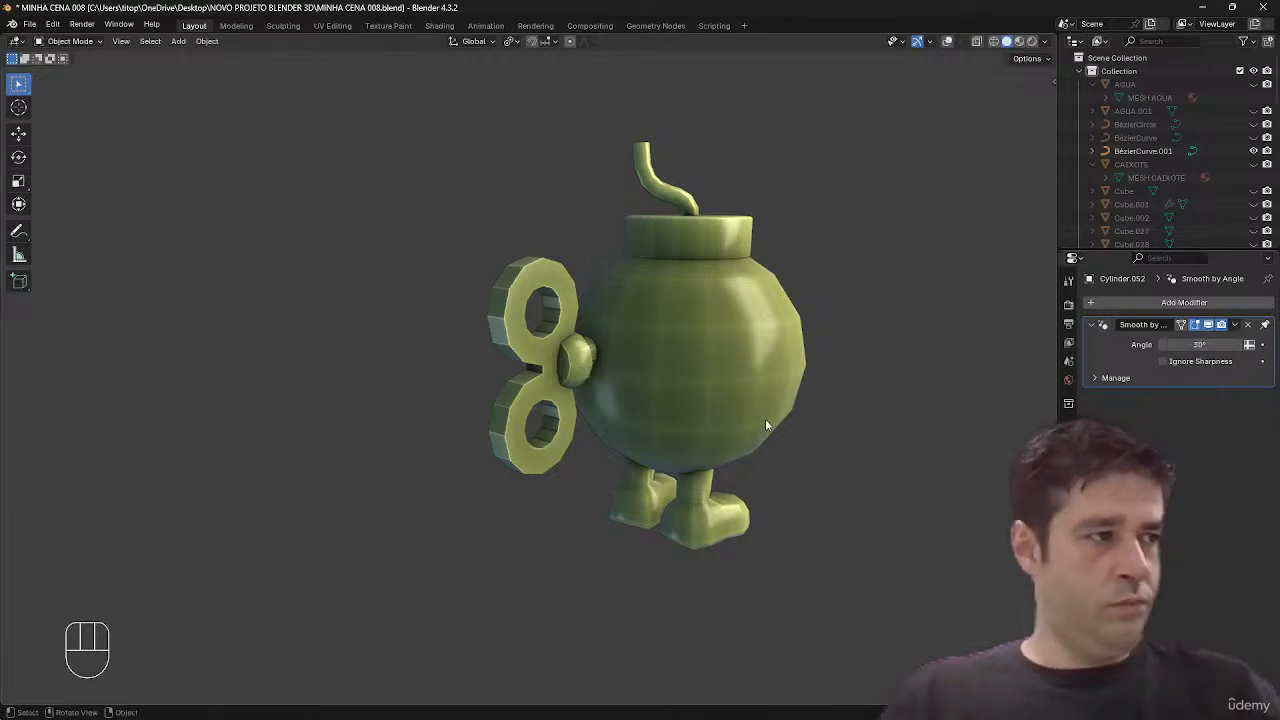
- Set the shaft's Smooth by Angle modifier to 60° and check the shading with overlays hidden
{"action": "key", "text": "shift+alt+z"}
{"action": "left_click_drag", "start_coordinate": [1197, 344], "coordinate": [1275, 354]}
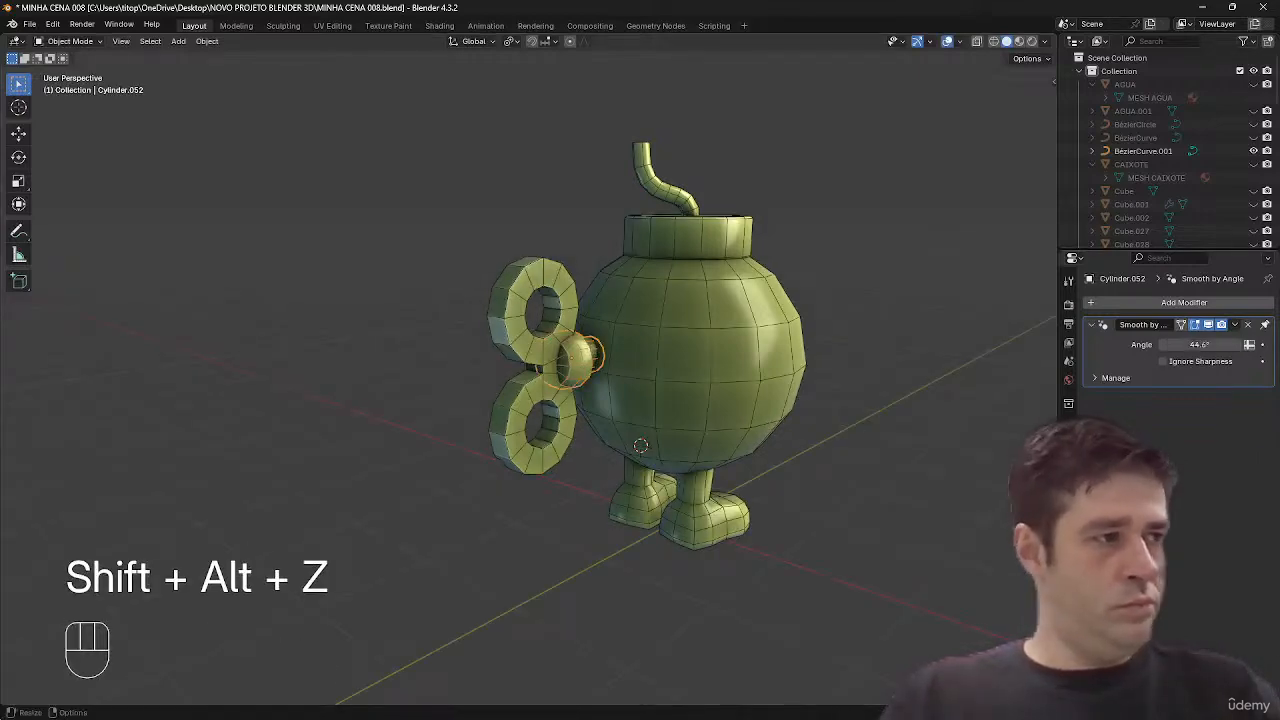
{"action": "double_click", "coordinate": [1198, 345]}
{"action": "type", "text": "60"}
{"action": "key", "text": "Return"}
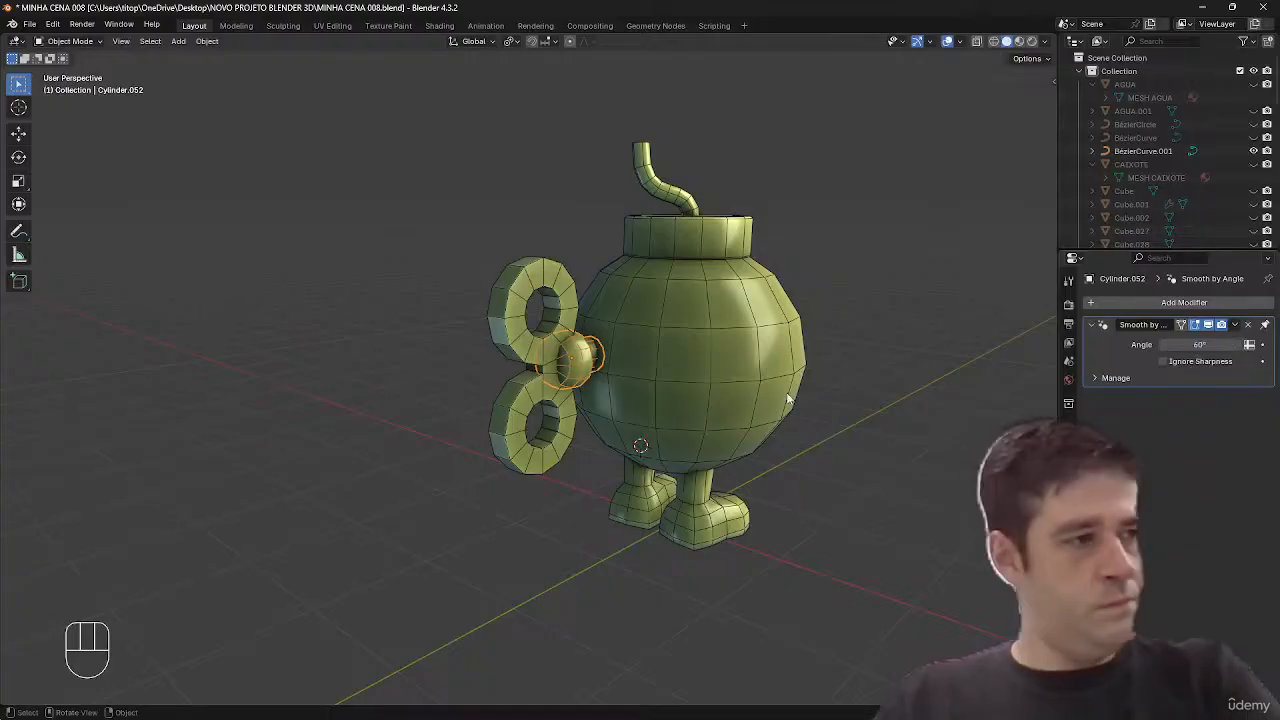
{"action": "key", "text": "shift+alt+z"}
{"action": "middle_click_drag", "start_coordinate": [900, 527], "coordinate": [584, 366]}
{"action": "key", "text": "shift+alt+z"}
- Join the double-ring handle to the shaft object and lower the combined key to the bomb's mid-height
{"action": "left_click", "coordinate": [542, 336]}
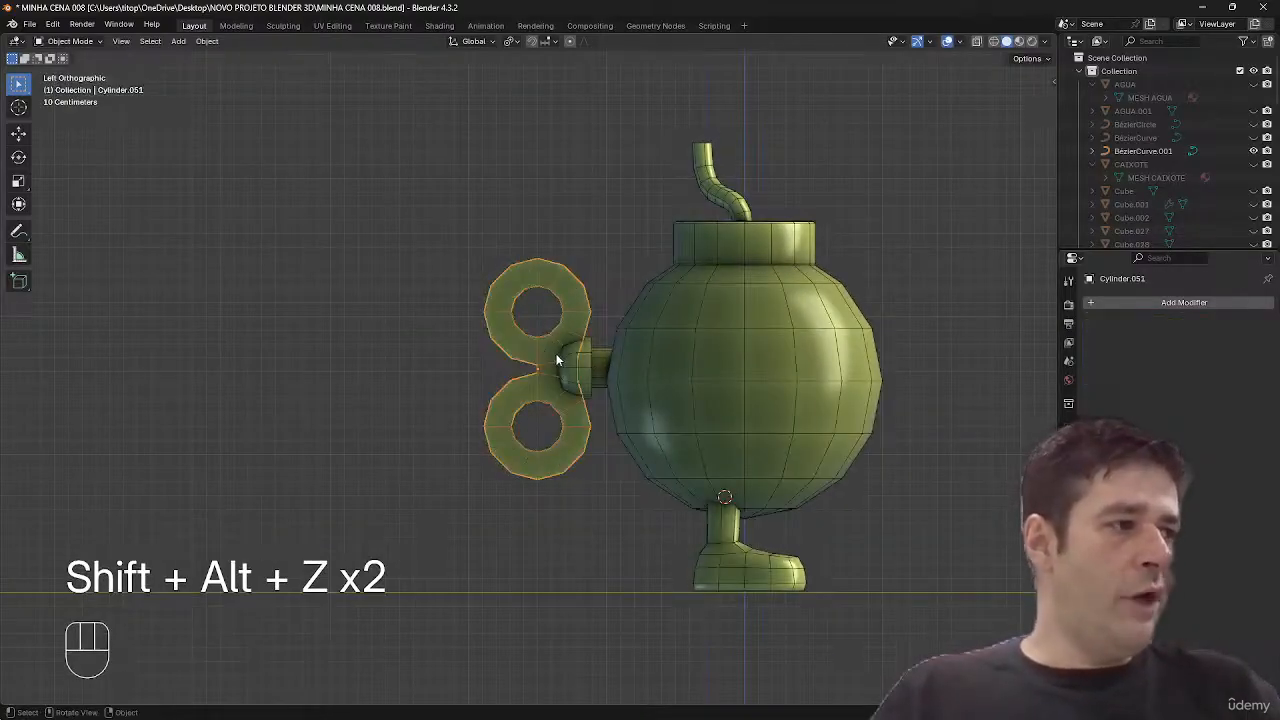
{"action": "left_click", "coordinate": [582, 376], "text": "shift"}
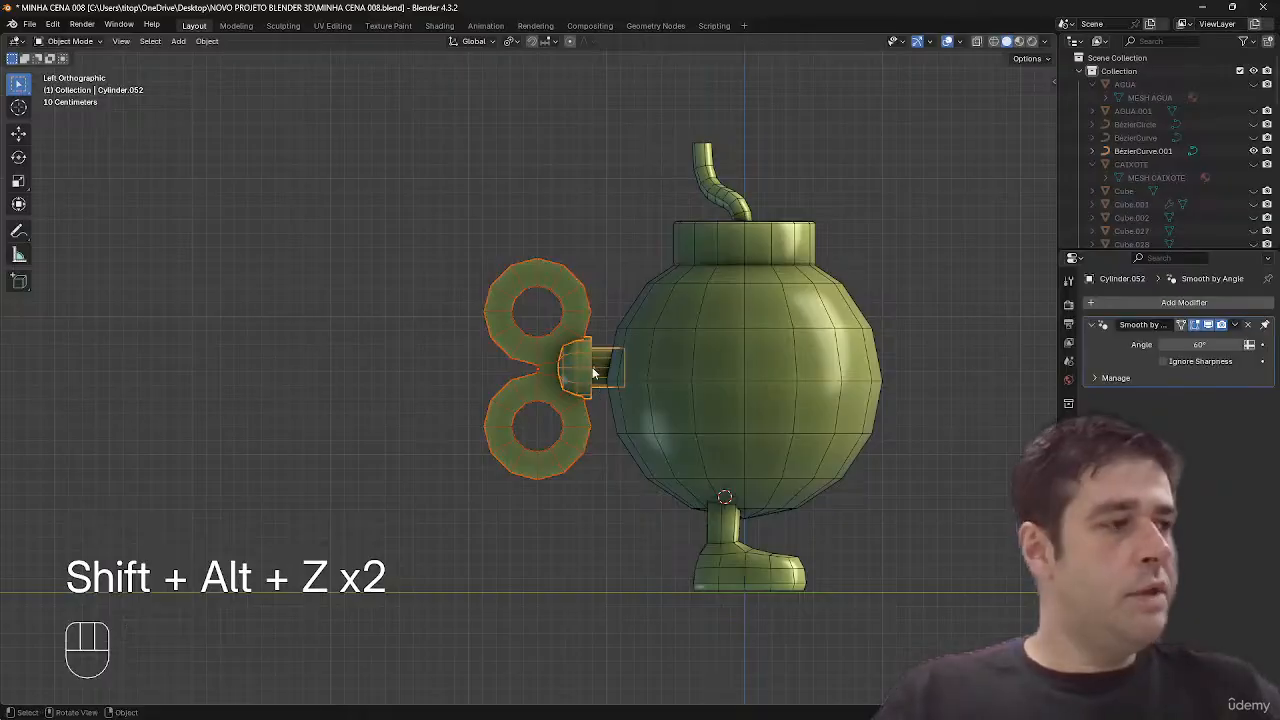
{"action": "key", "text": "ctrl+j"}
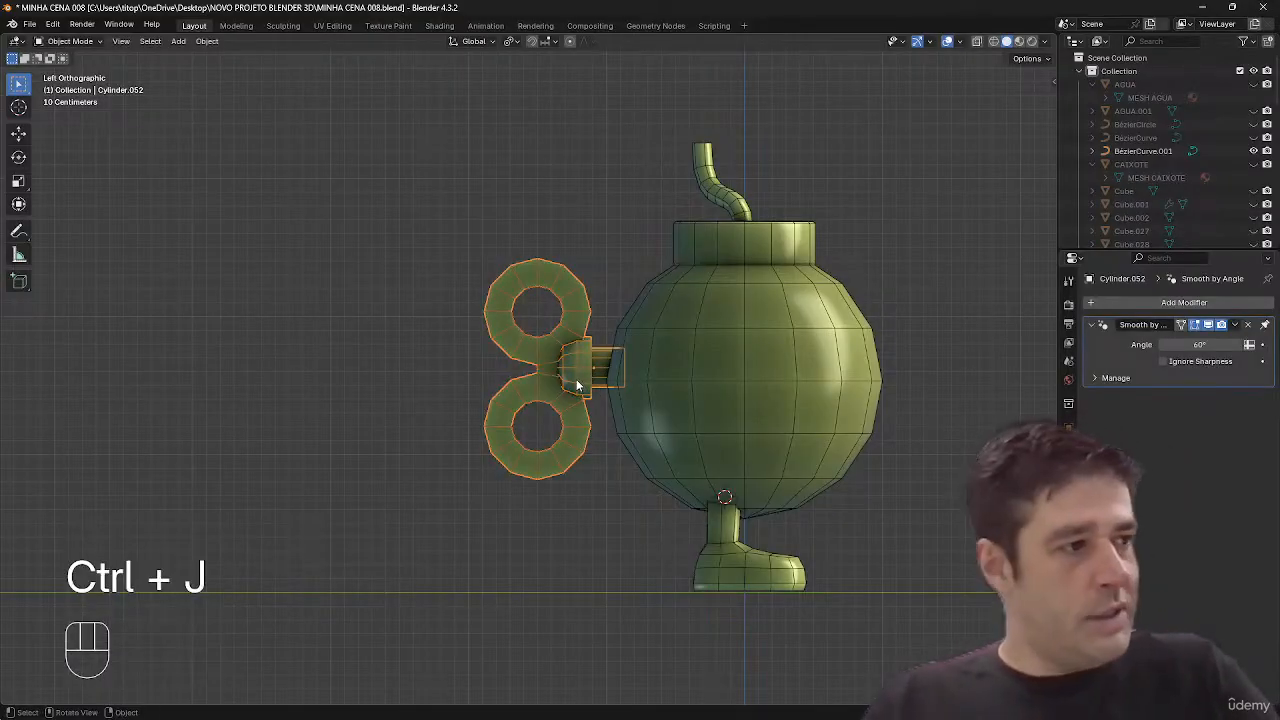
{"action": "key", "text": "g"}
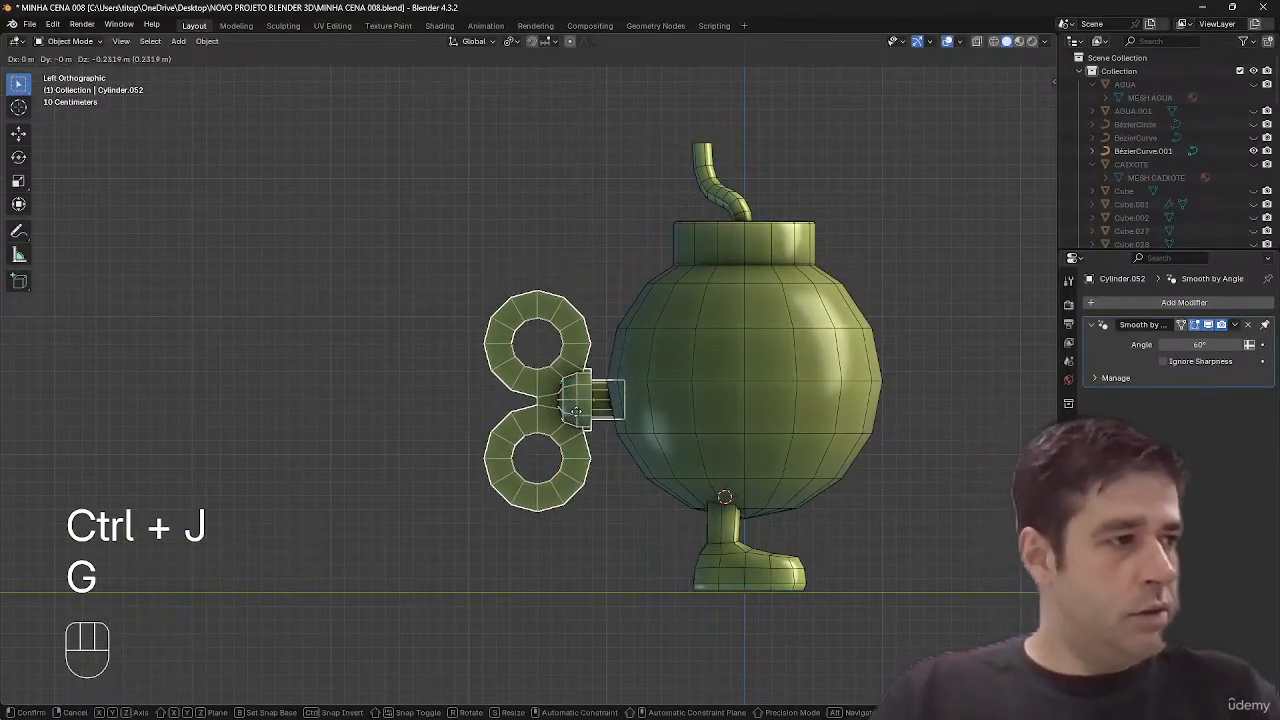
{"action": "left_click", "coordinate": [595, 400]}
- Delete the hidden end face of the key's shaft inside the bomb, using X-ray in Edit Mode
{"action": "key", "text": "Tab"}
{"action": "middle_click_drag", "start_coordinate": [622, 400], "coordinate": [605, 400]}
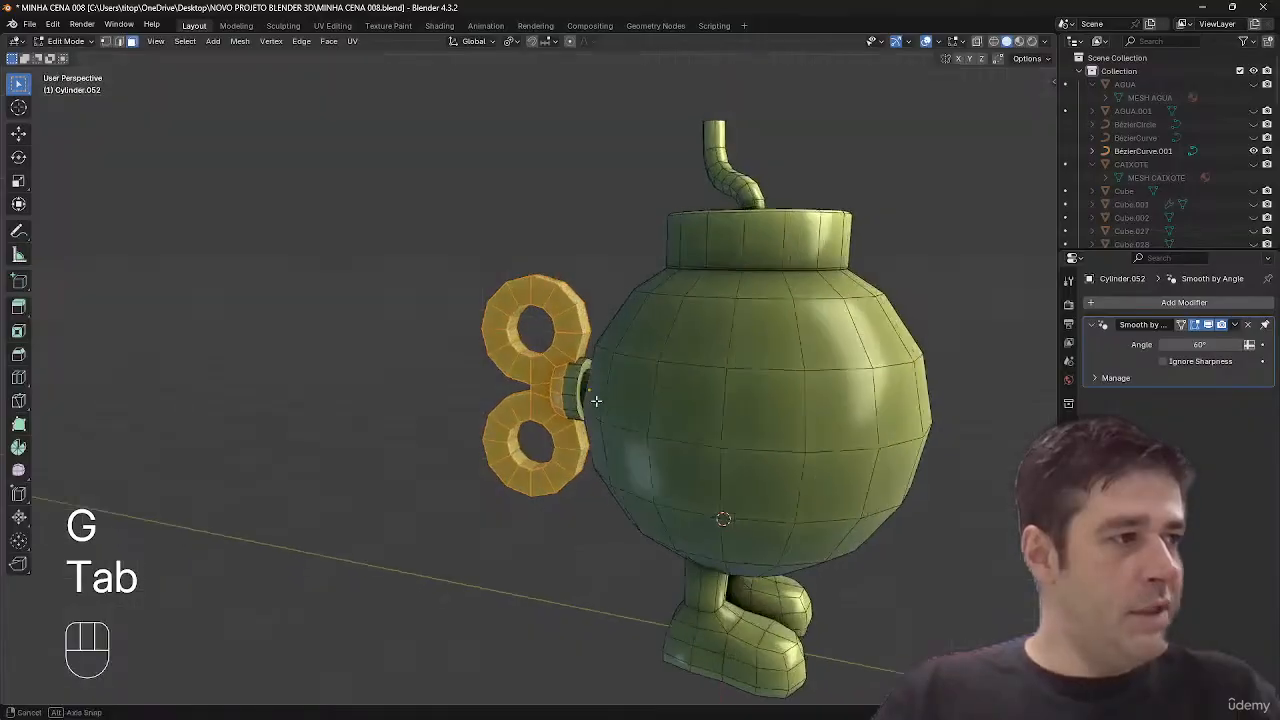
{"action": "key", "text": "alt+z"}
{"action": "key", "text": "3"}
{"action": "left_click", "coordinate": [608, 401]}
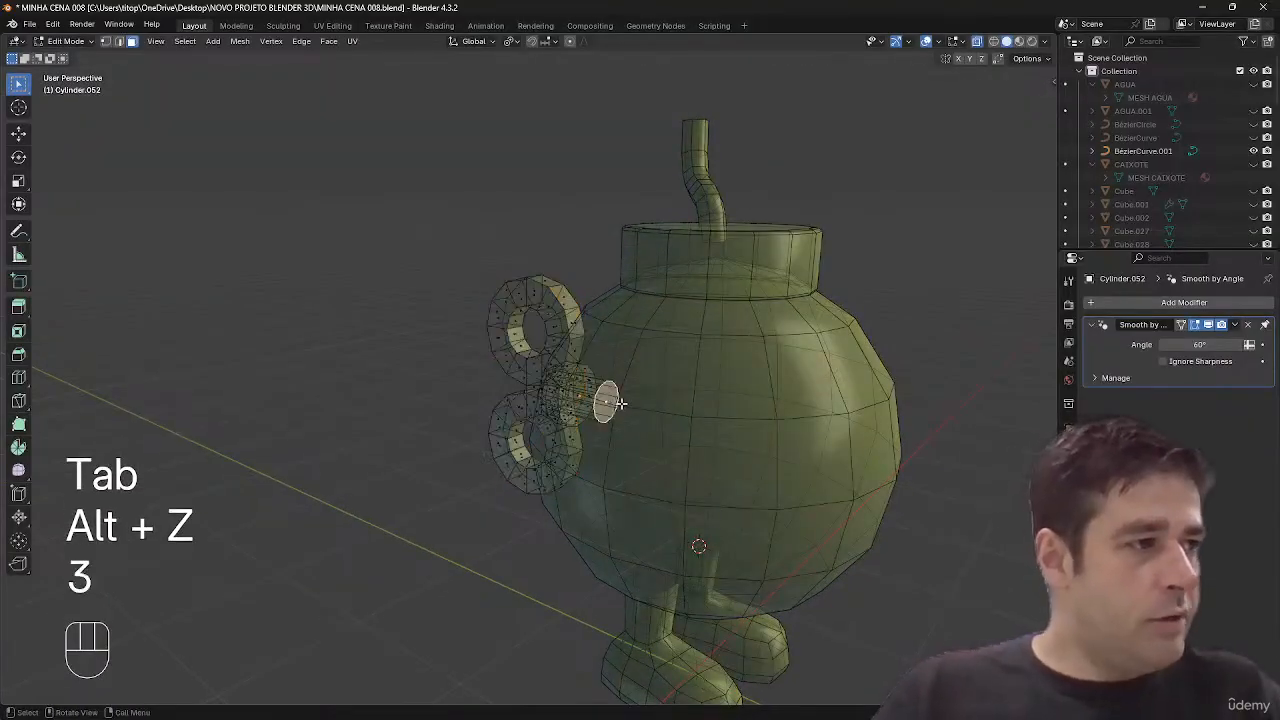
{"action": "key", "text": "x"}
{"action": "left_click", "coordinate": [620, 406]}
- Select the open edge loop at the shaft's end and snap the 3D cursor to it
{"action": "key", "text": "2"}
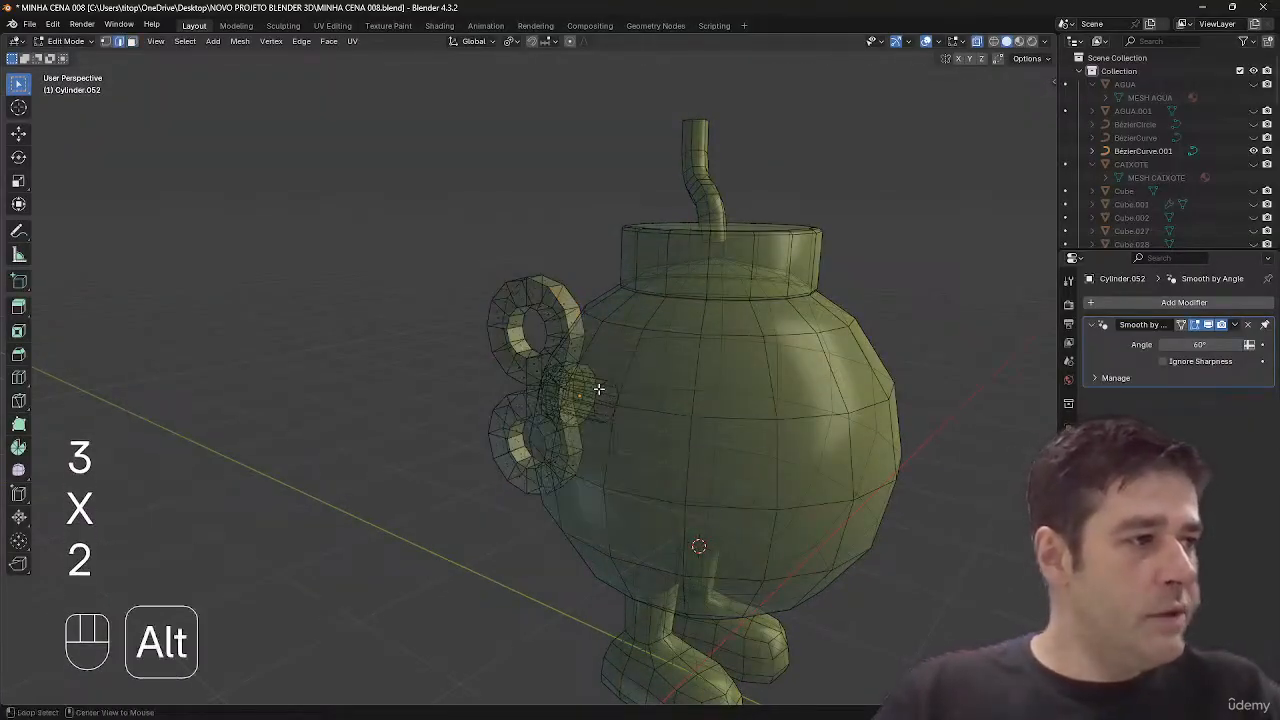
{"action": "left_click", "coordinate": [598, 389], "text": "alt"}
{"action": "key", "text": "shift+s"}
{"action": "left_click", "coordinate": [664, 483]}
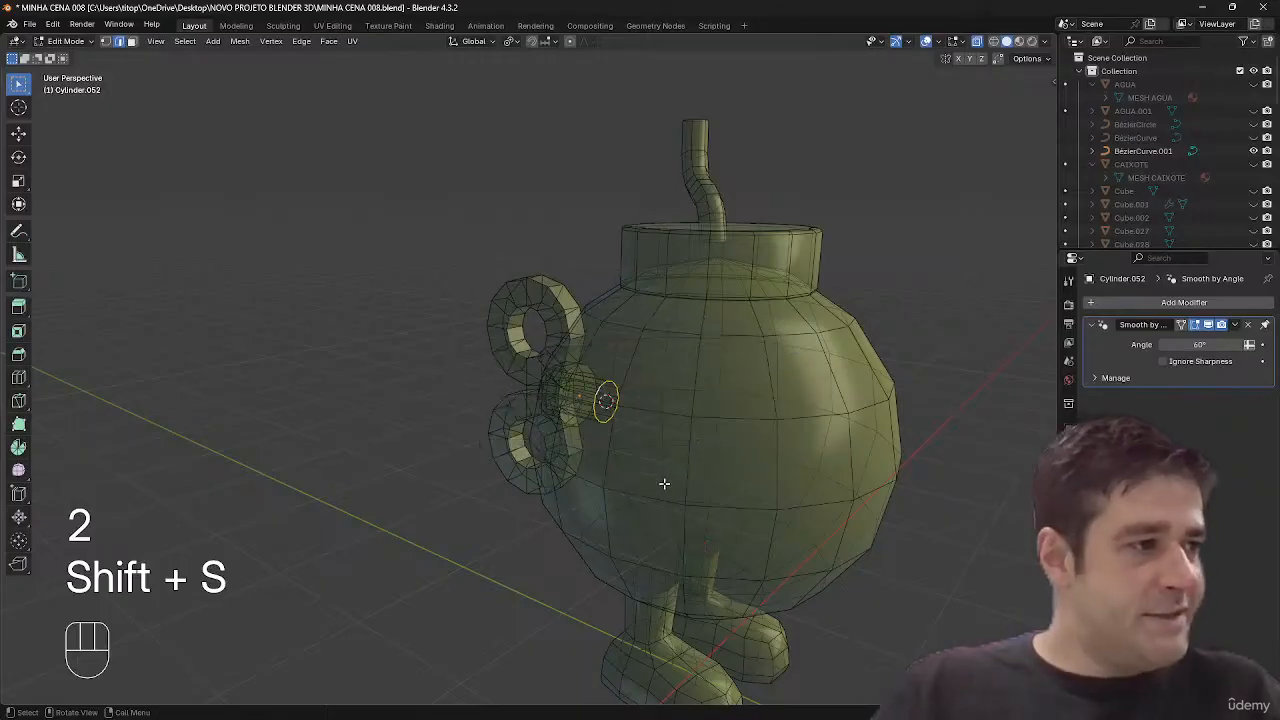
- Set the key's origin to the 3D cursor at the shaft's open end in Object Mode
{"action": "key", "text": "Tab"}
{"action": "right_click", "coordinate": [641, 466]}
{"action": "mouse_move", "coordinate": [629, 508]}
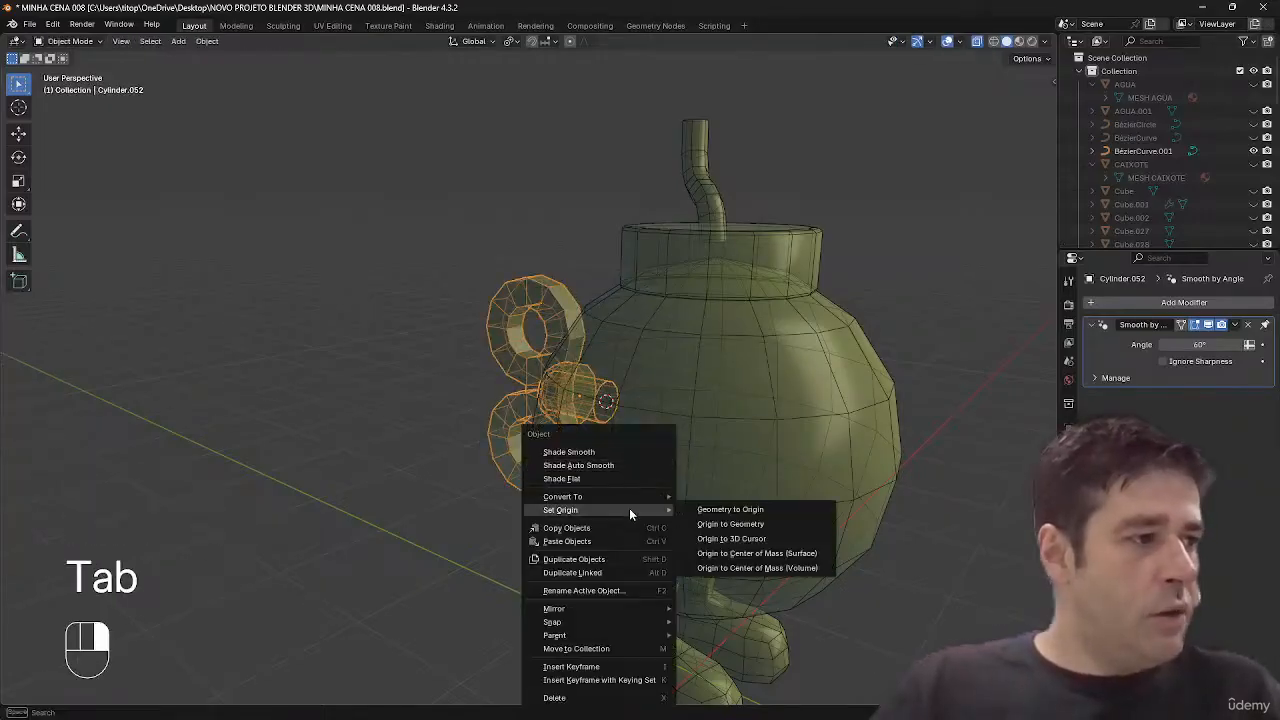
{"action": "left_click", "coordinate": [740, 523]}
{"action": "middle_click_drag", "start_coordinate": [646, 423], "coordinate": [675, 418]}
{"action": "right_click", "coordinate": [674, 419]}
{"action": "mouse_move", "coordinate": [677, 420]}
{"action": "left_click", "coordinate": [749, 445]}
{"action": "middle_click_drag", "start_coordinate": [749, 445], "coordinate": [697, 420]}
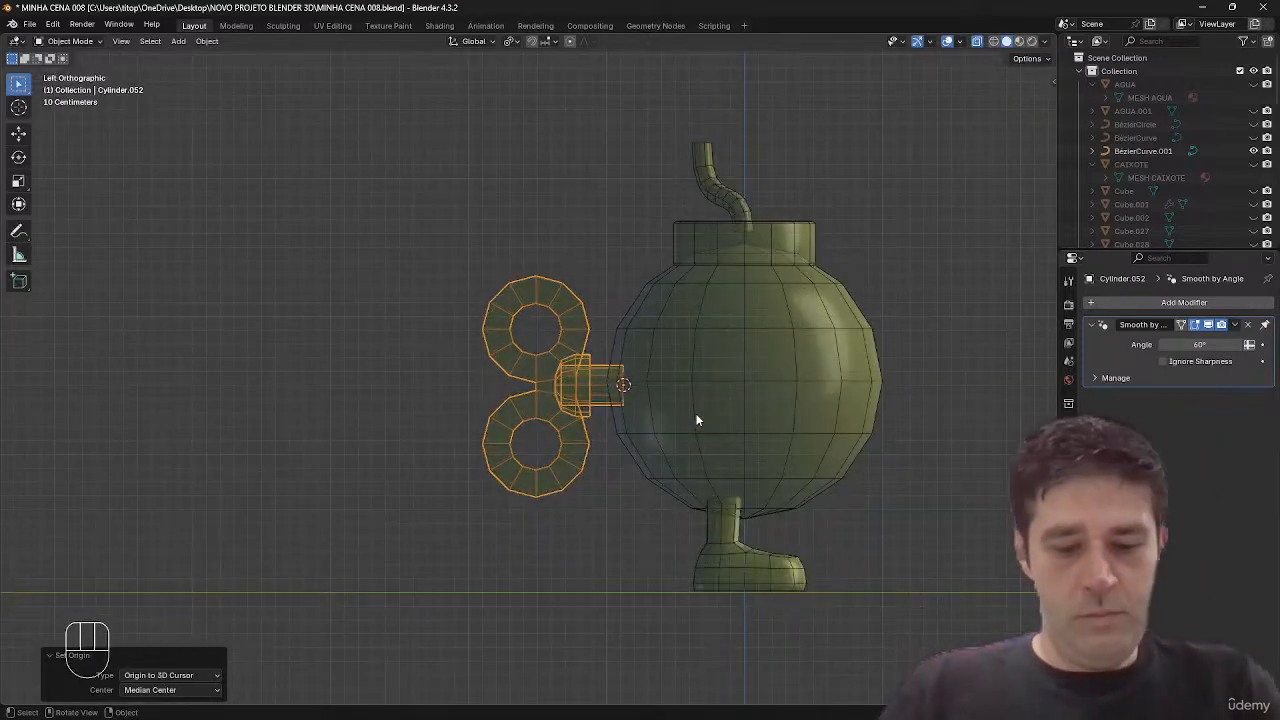
- Push the key about 0.07 m along Y into the bomb, turn off X-ray, and view the model without overlays
{"action": "key", "text": "g"}
{"action": "key", "text": "y"}
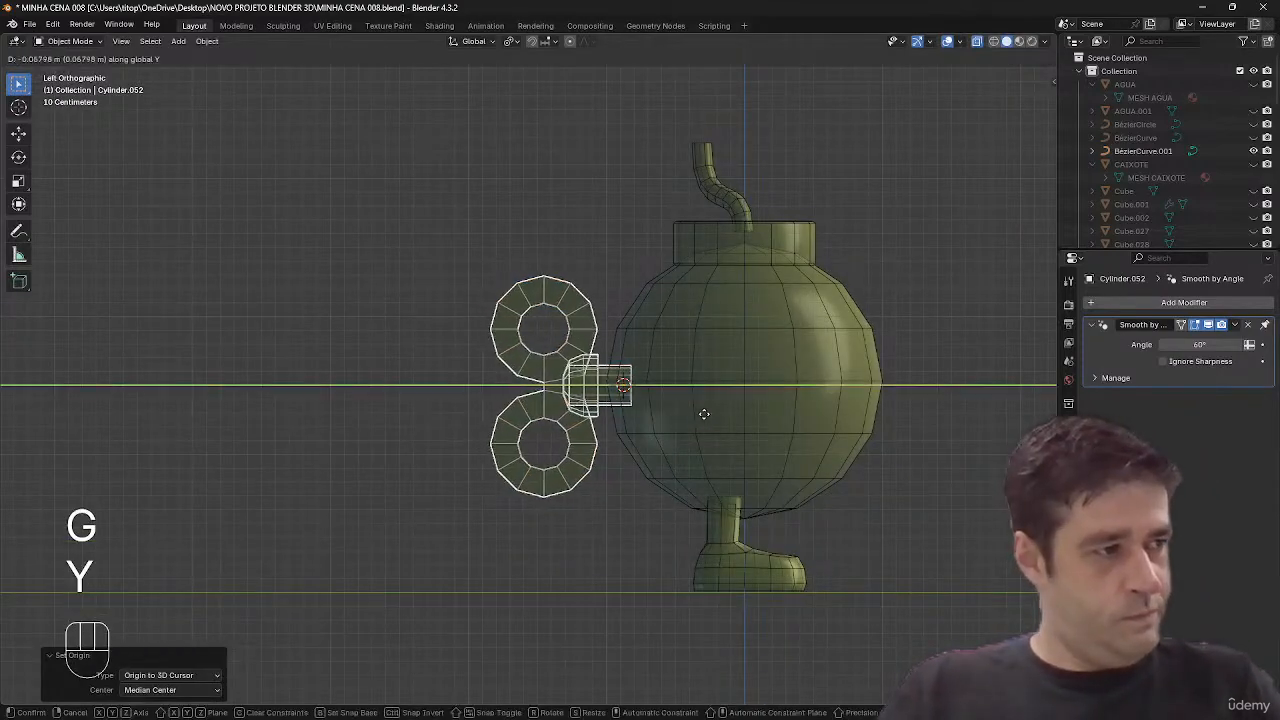
{"action": "left_click", "coordinate": [704, 414]}
{"action": "key", "text": "alt+z"}
{"action": "middle_click_drag", "start_coordinate": [704, 416], "coordinate": [660, 400]}
{"action": "scroll", "coordinate": [690, 430], "scroll_direction": "up", "scroll_amount": 3}
{"action": "middle_click_drag", "start_coordinate": [660, 400], "coordinate": [757, 403], "text": "shift"}
{"action": "key", "text": "shift+alt+z"}
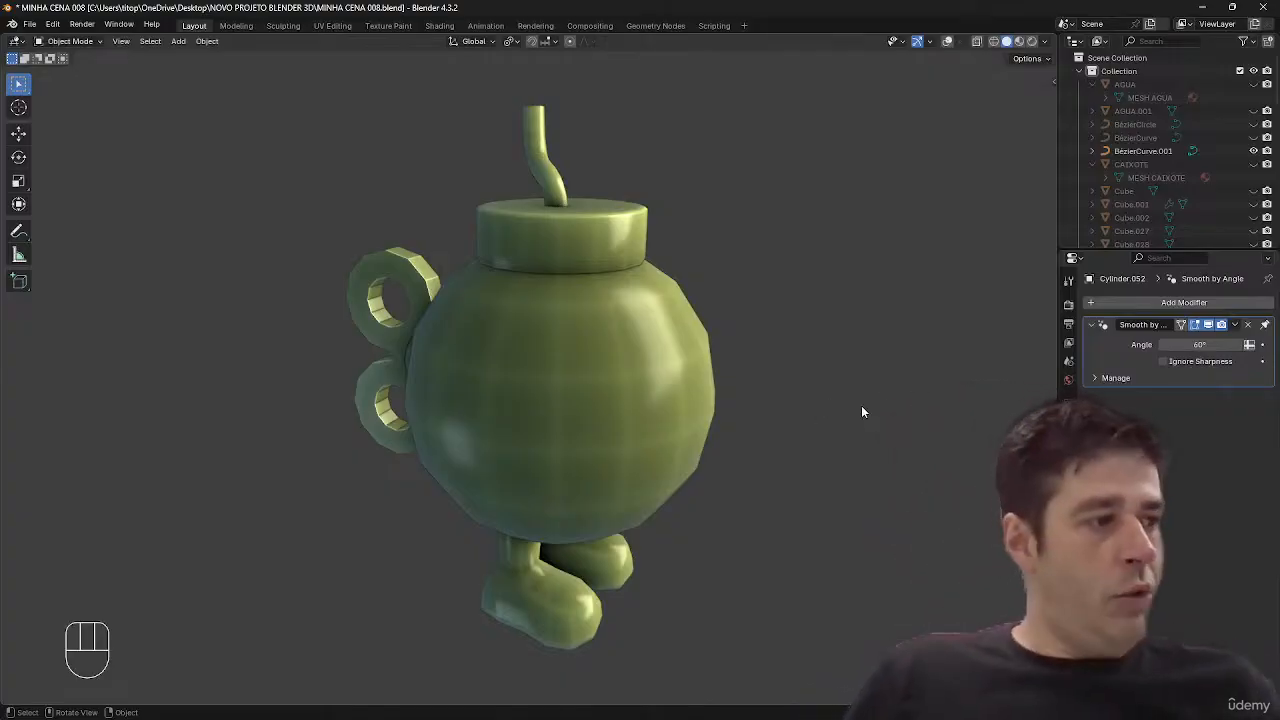
- Show the overlays again and cut one centred edge loop around the shin of the nearer leg in Edit Mode
{"action": "left_click", "coordinate": [528, 608]}
{"action": "key", "text": "shift+alt+z"}
{"action": "middle_click_drag", "start_coordinate": [642, 572], "coordinate": [670, 541]}
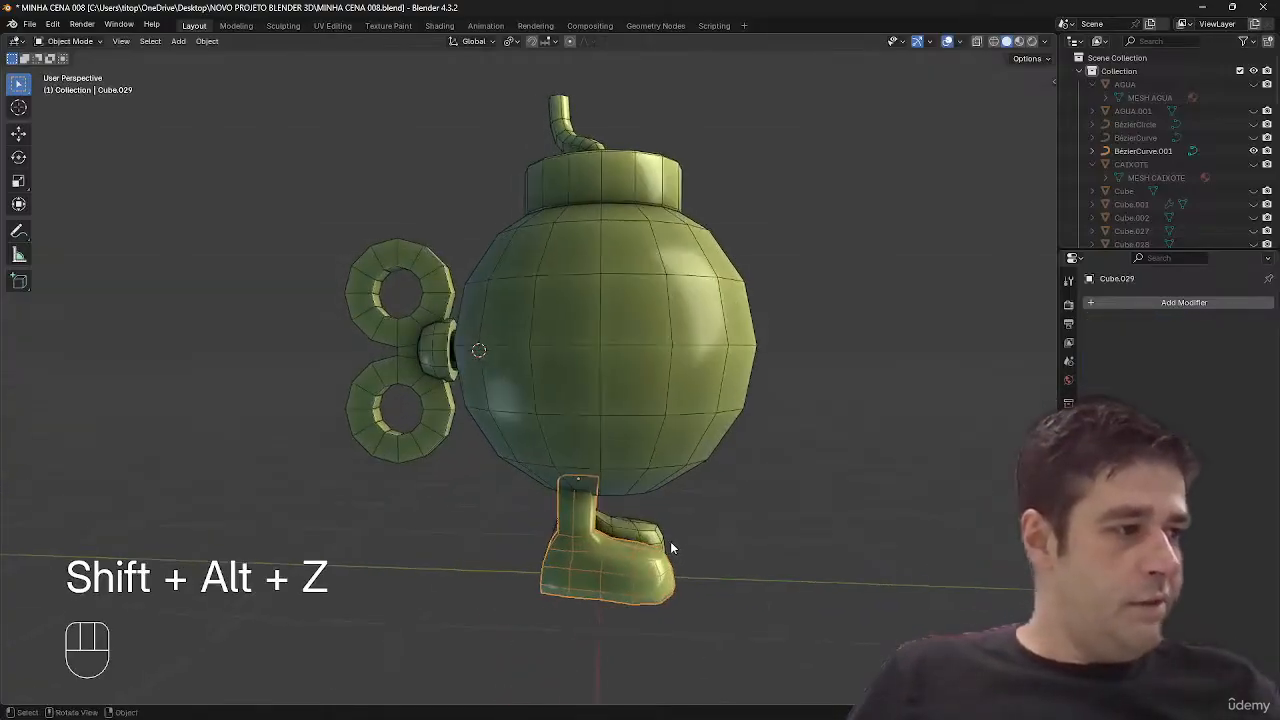
{"action": "key", "text": "Tab"}
{"action": "key", "text": "a"}
{"action": "key", "text": "ctrl+r"}
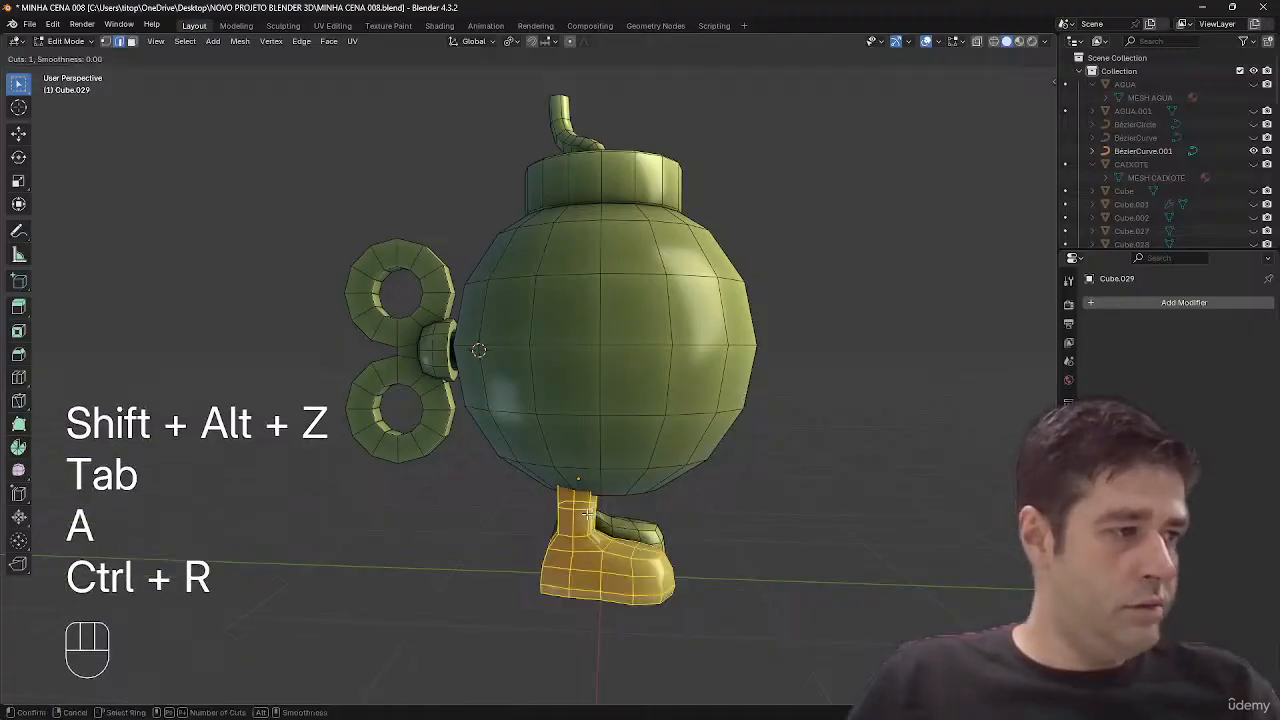
{"action": "left_click", "coordinate": [610, 513]}
{"action": "right_click", "coordinate": [610, 513]}
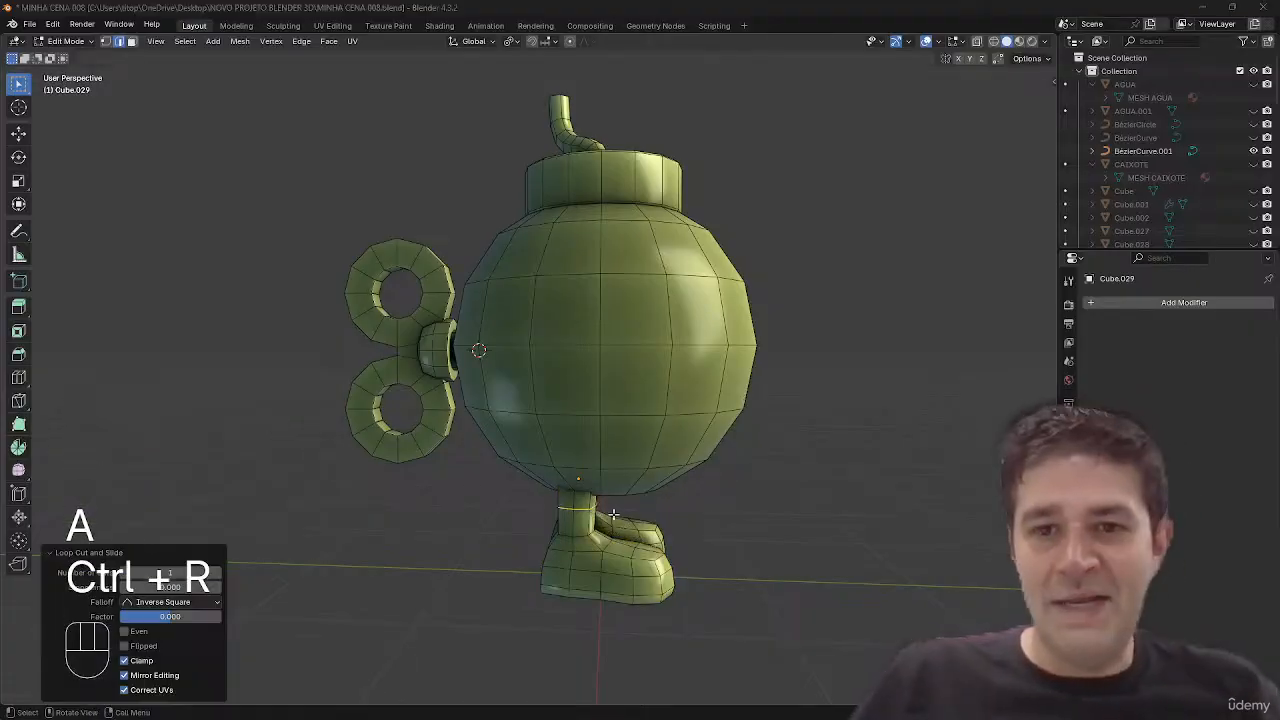
- Switch to Sublime Text, remove the list entries from Coracao to Lesmo with their leftover blank line, and return to Blender
{"action": "key", "text": "alt+Tab"}
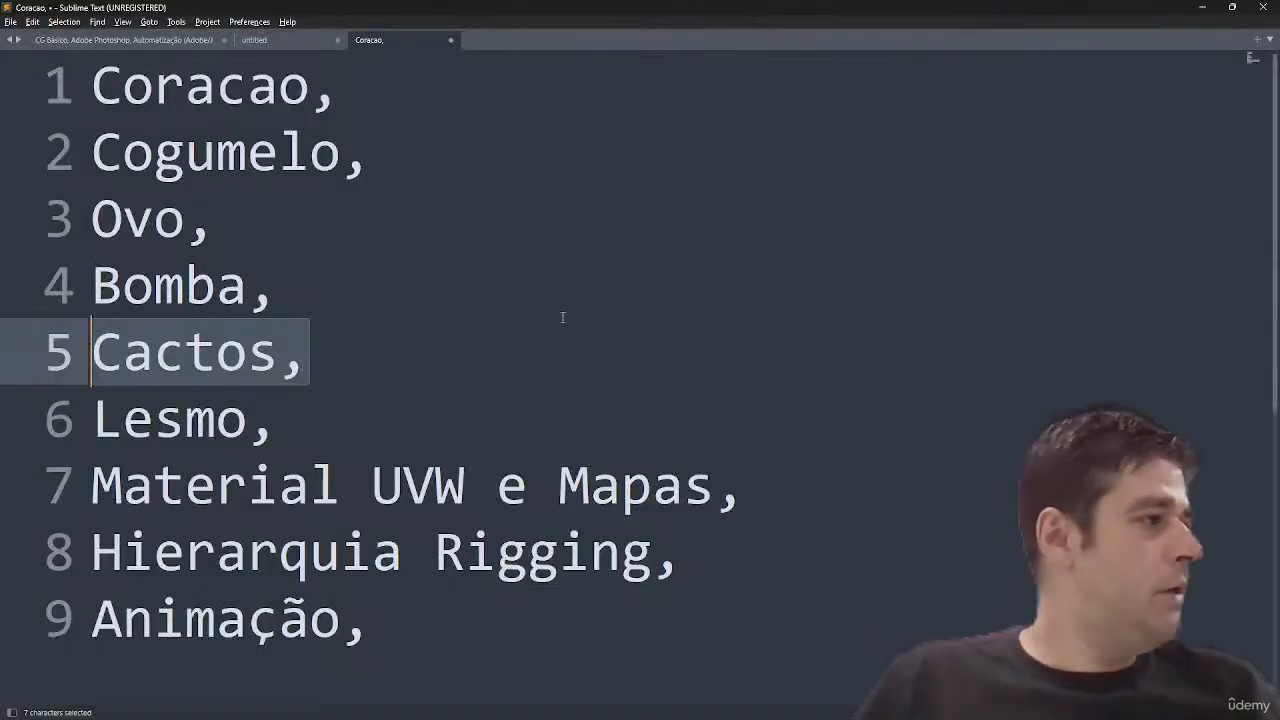
{"action": "left_click", "coordinate": [348, 343]}
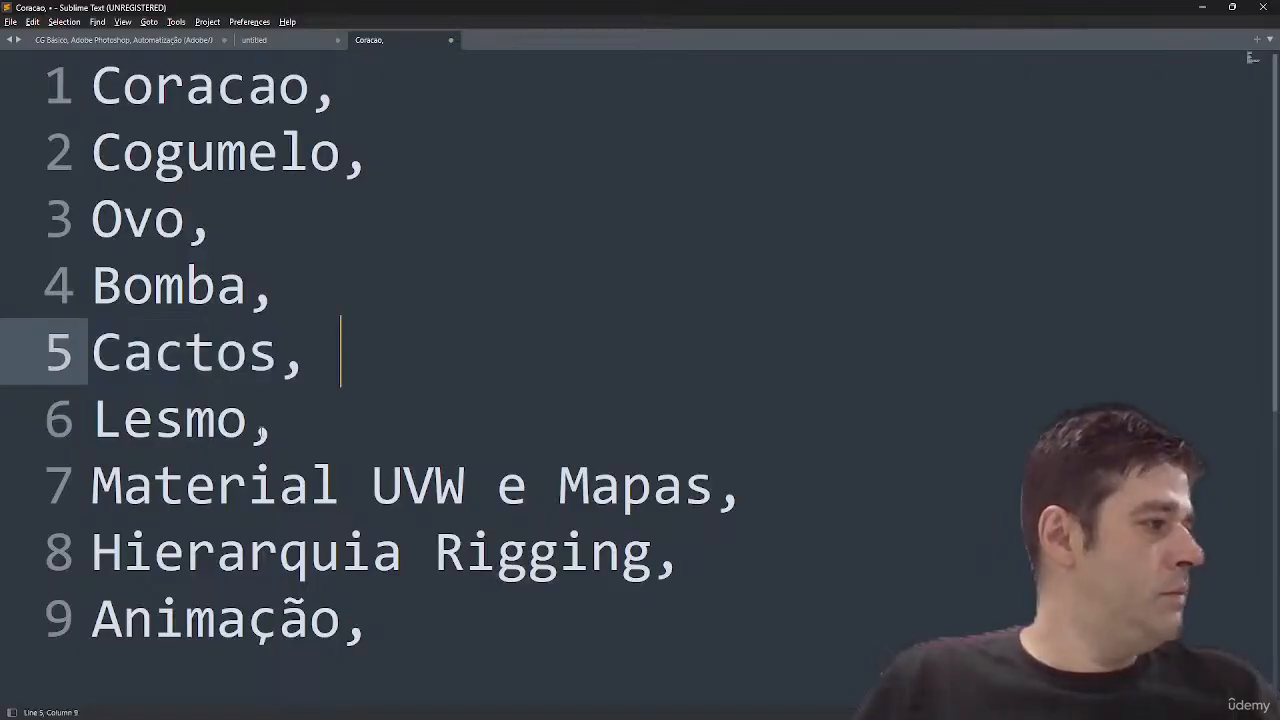
{"action": "left_click_drag", "start_coordinate": [268, 432], "coordinate": [92, 86]}
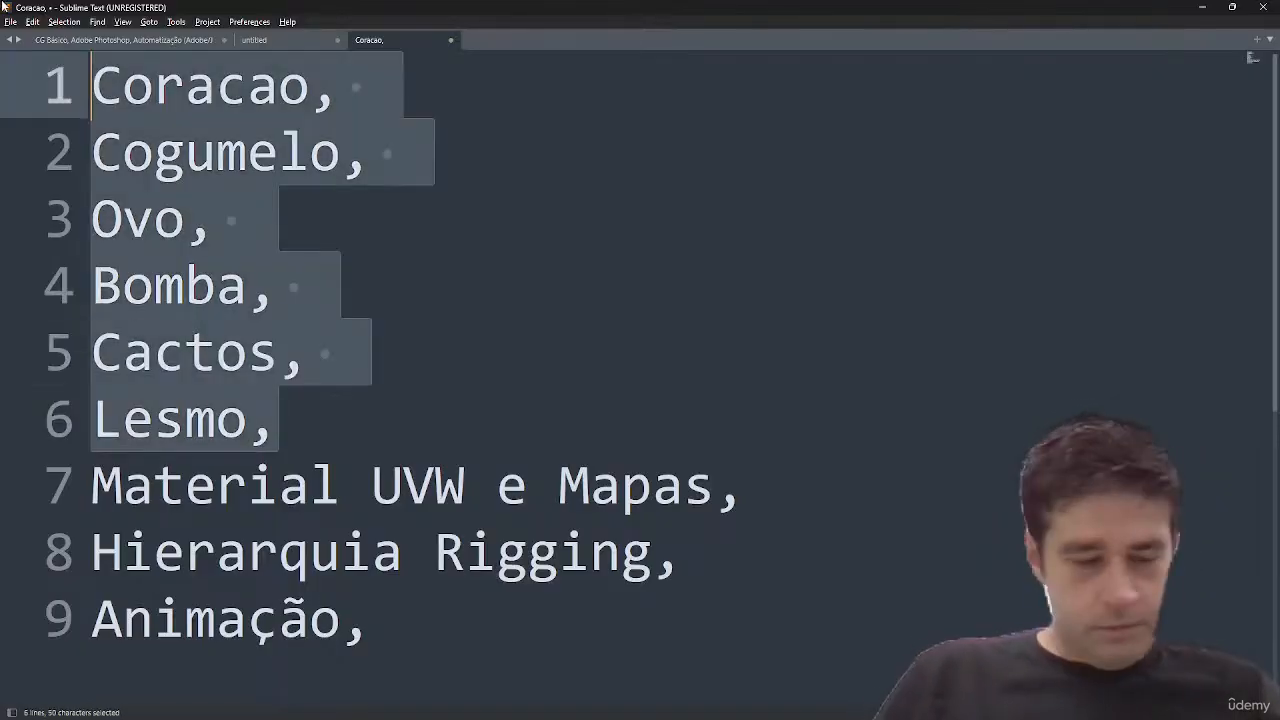
{"action": "key", "text": "ctrl+x"}
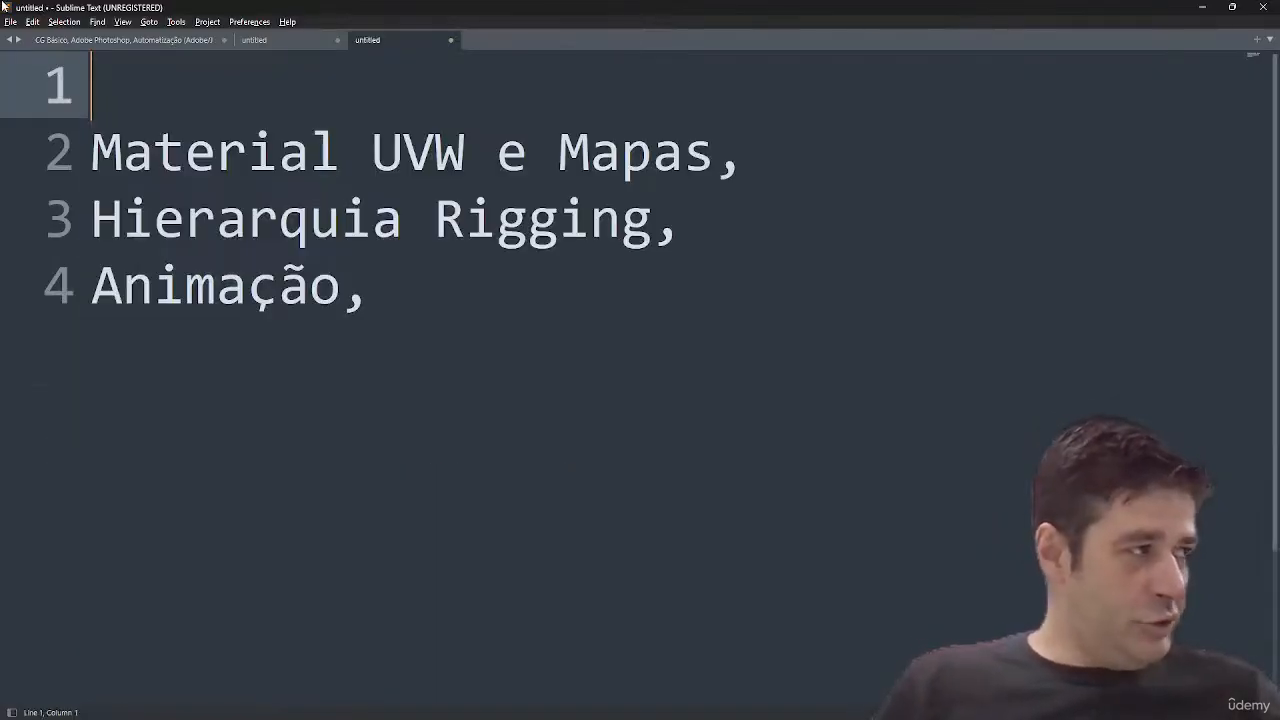
{"action": "key", "text": "Delete"}
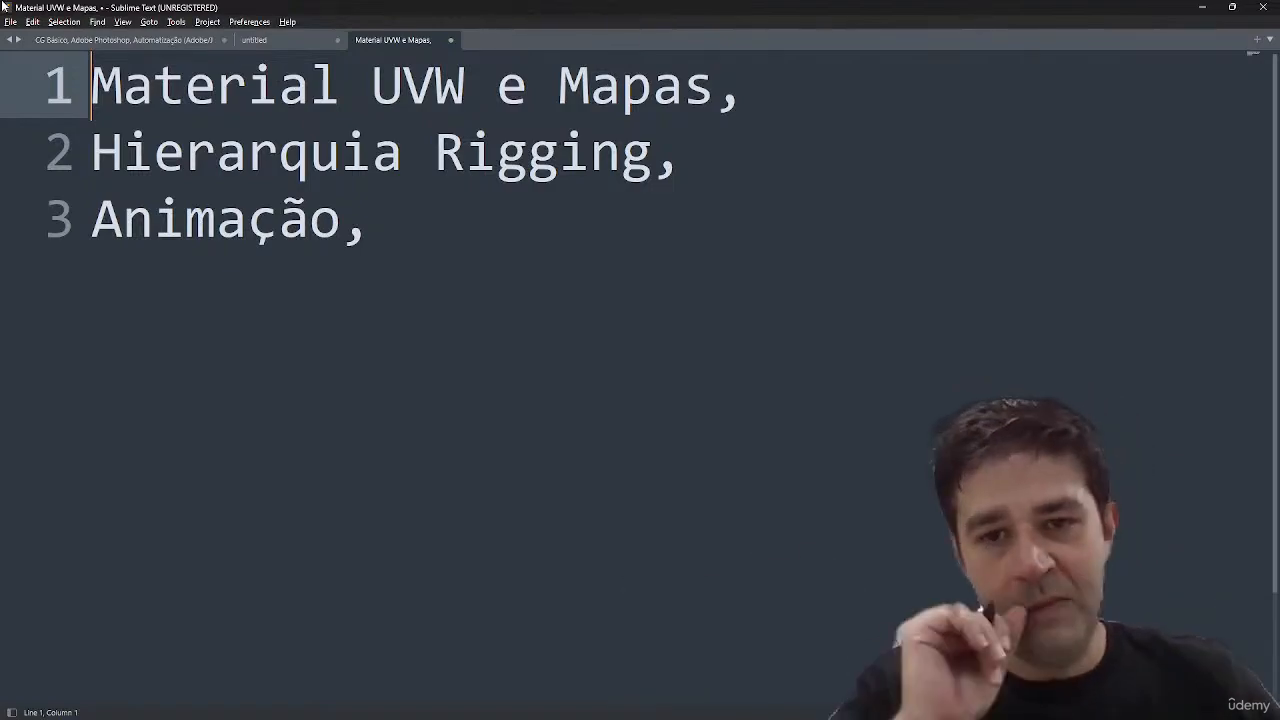
{"action": "key", "text": "alt+Tab"}
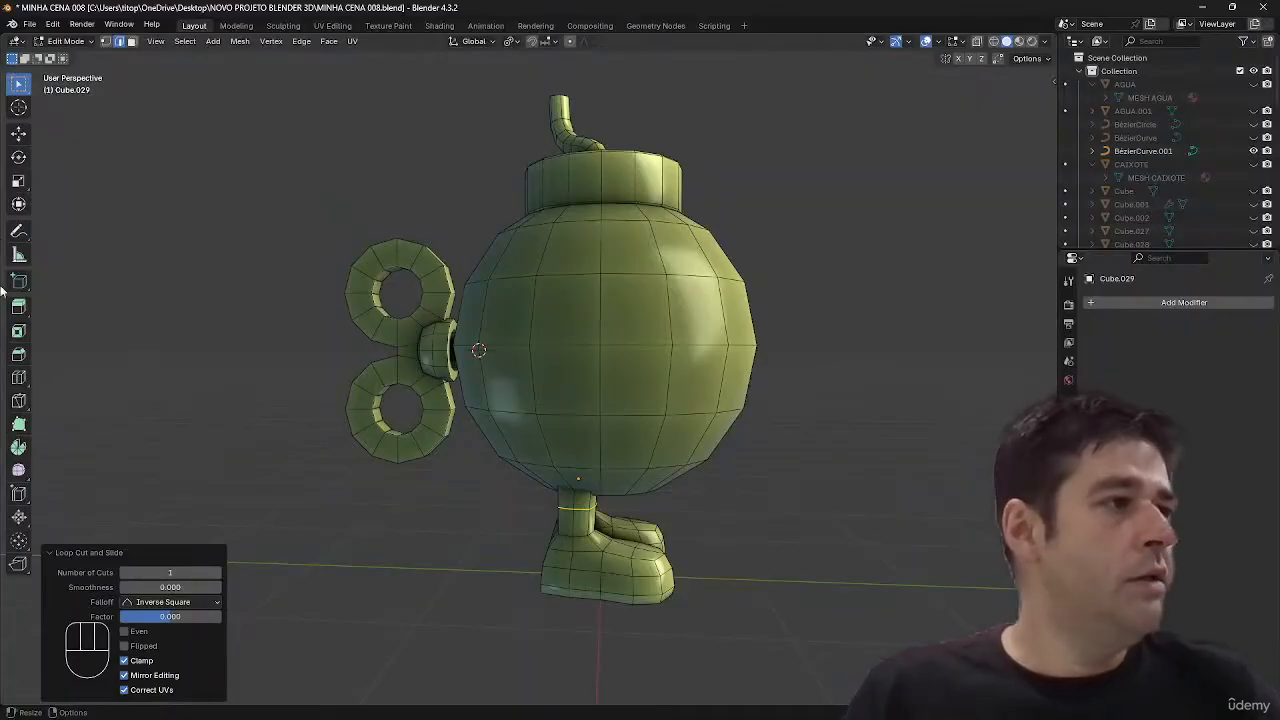
- Set up the leg for vertex editing with X-ray in the left orthographic view
{"action": "middle_click_drag", "start_coordinate": [872, 298], "coordinate": [880, 334]}
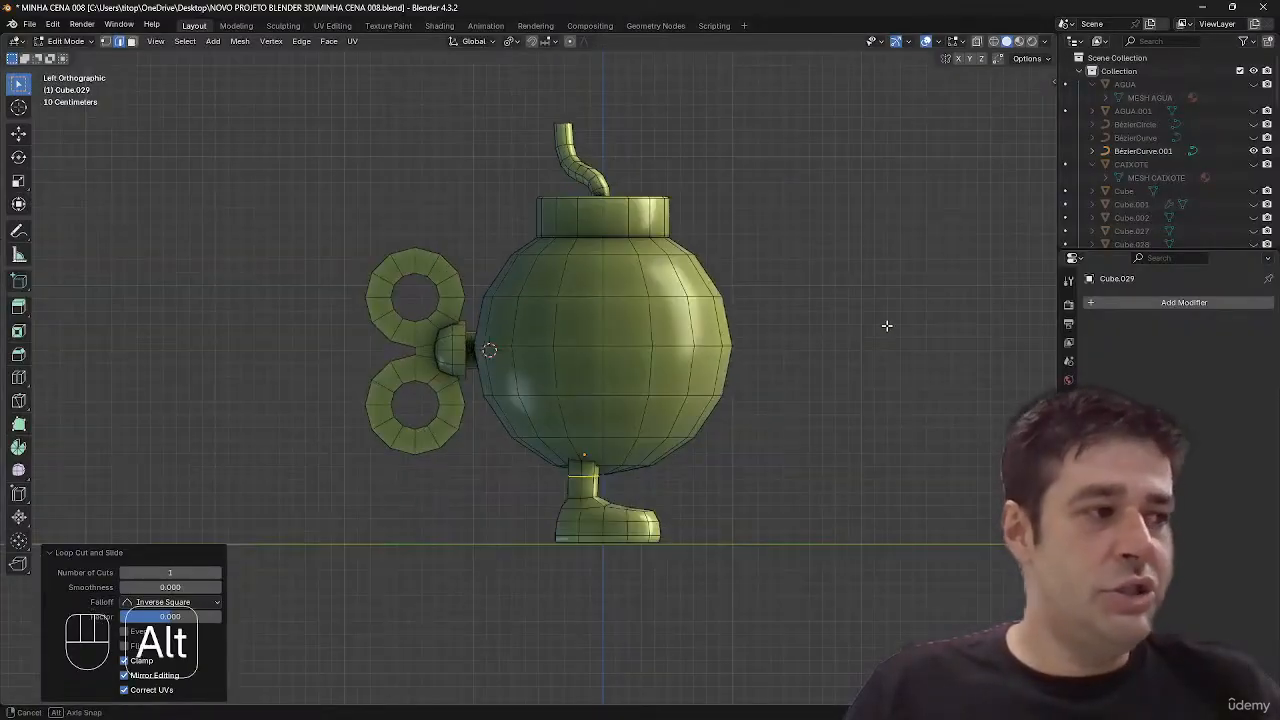
{"action": "key", "text": "Tab"}
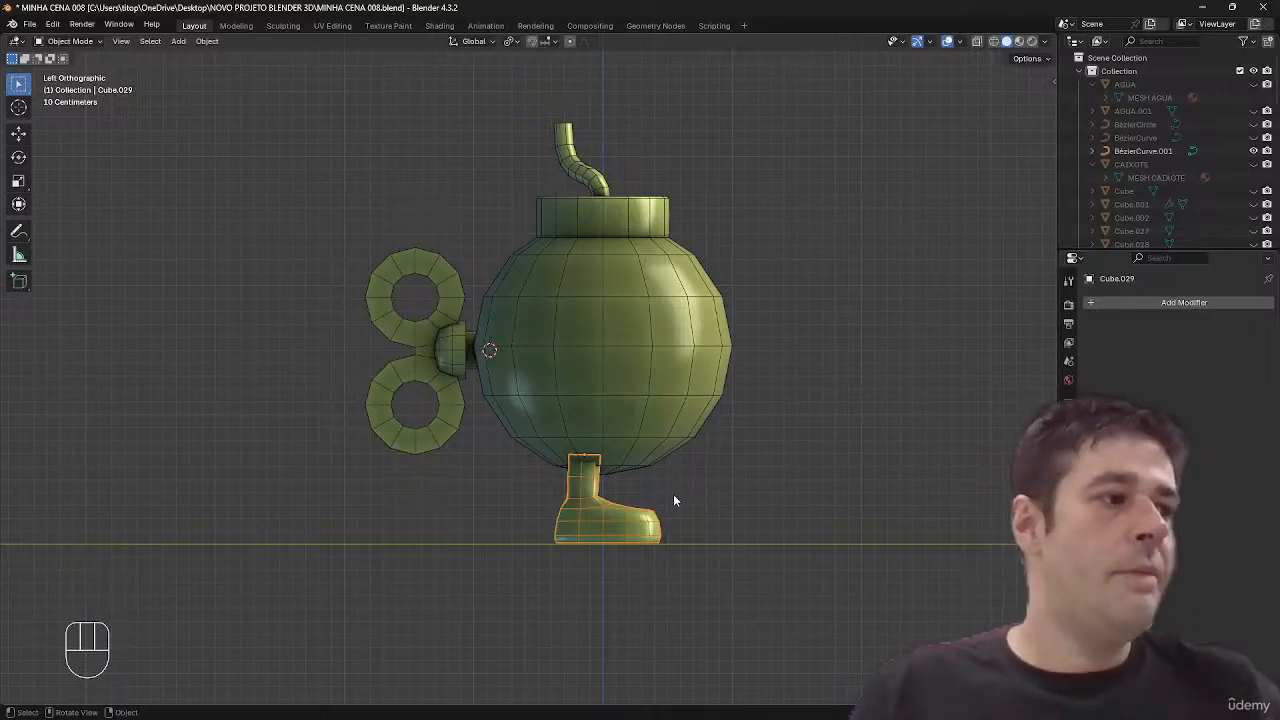
{"action": "key", "text": "Tab"}
{"action": "key", "text": "Tab"}
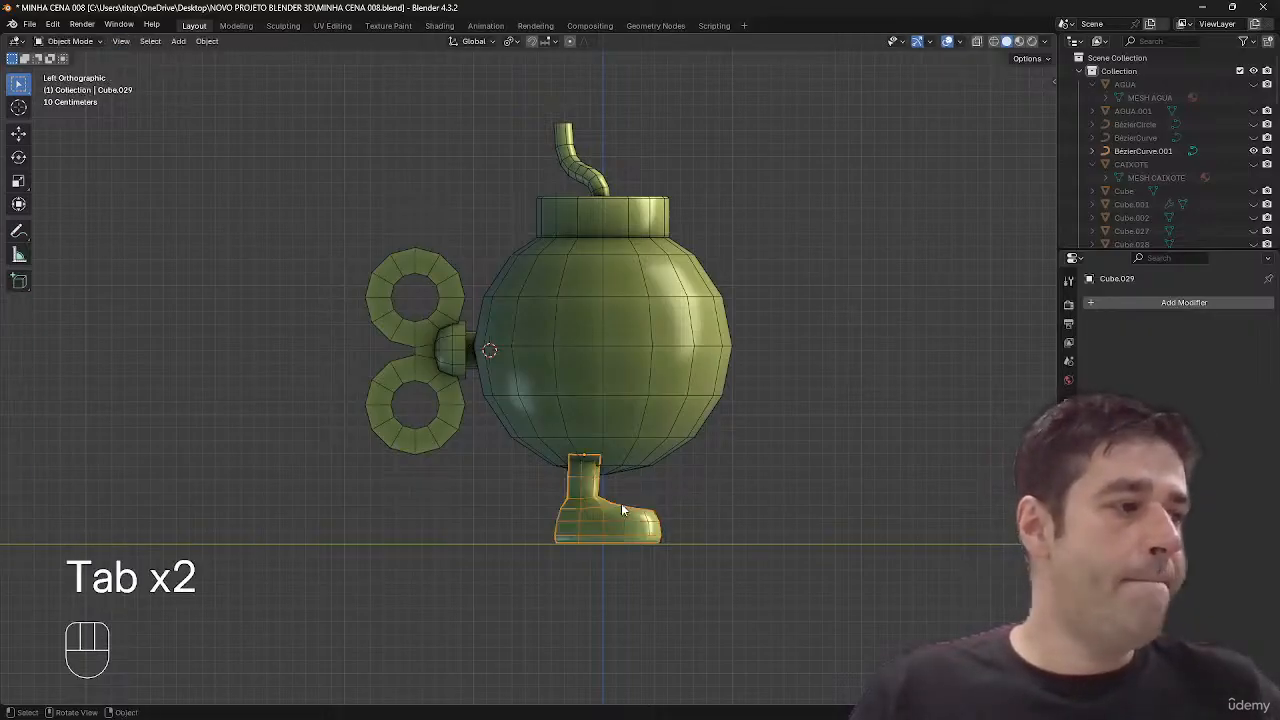
{"action": "key", "text": "Tab"}
{"action": "key", "text": "1"}
{"action": "key", "text": "alt+z"}
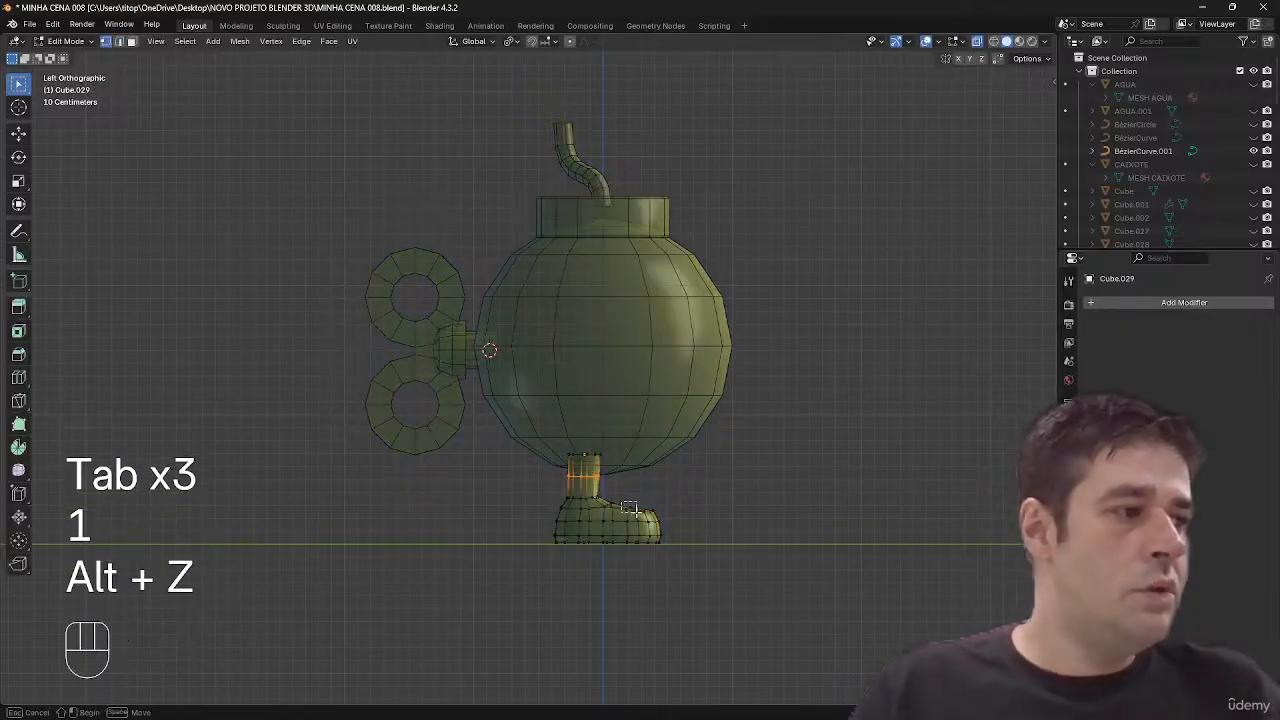
- Raise the vertices on top of the shoe's instep by about 0.024 m in Z
{"action": "left_click", "coordinate": [629, 508]}
{"action": "scroll", "coordinate": [629, 508], "scroll_direction": "up", "scroll_amount": 6}
{"action": "scroll", "coordinate": [629, 441], "scroll_direction": "down", "scroll_amount": 2}
{"action": "key", "text": "g"}
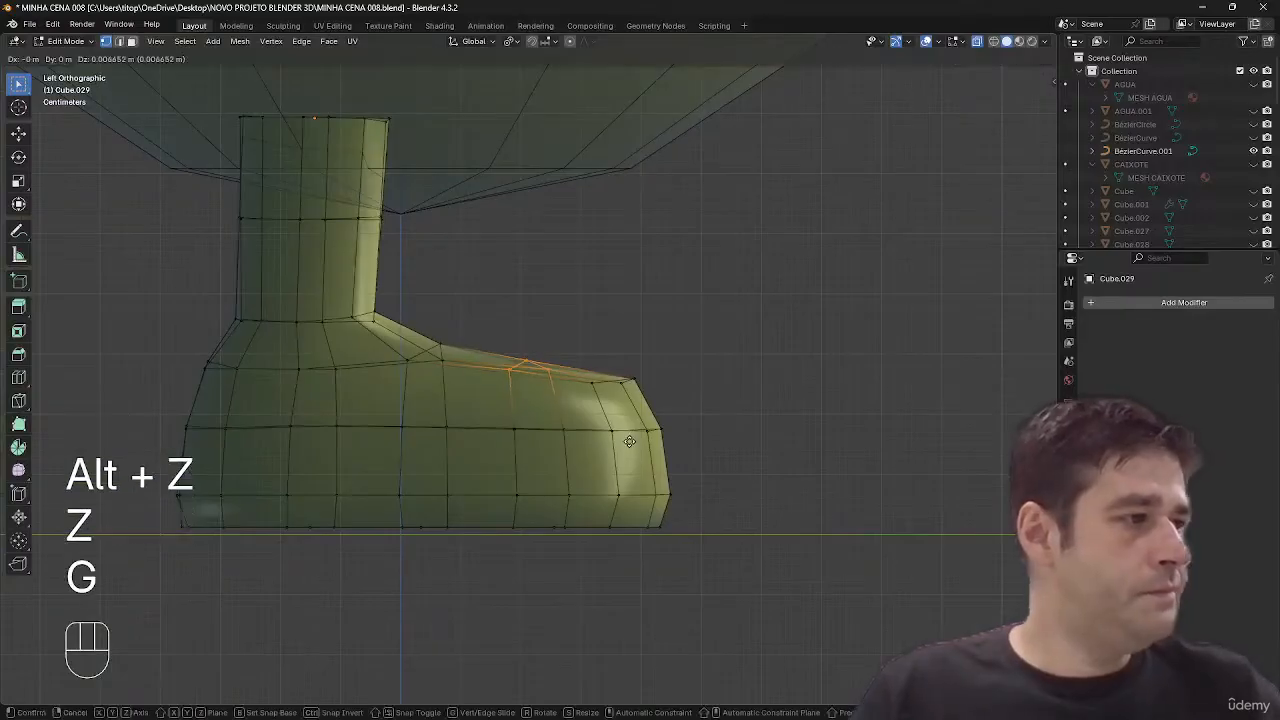
{"action": "key", "text": "Escape"}
{"action": "key", "text": "Tab"}
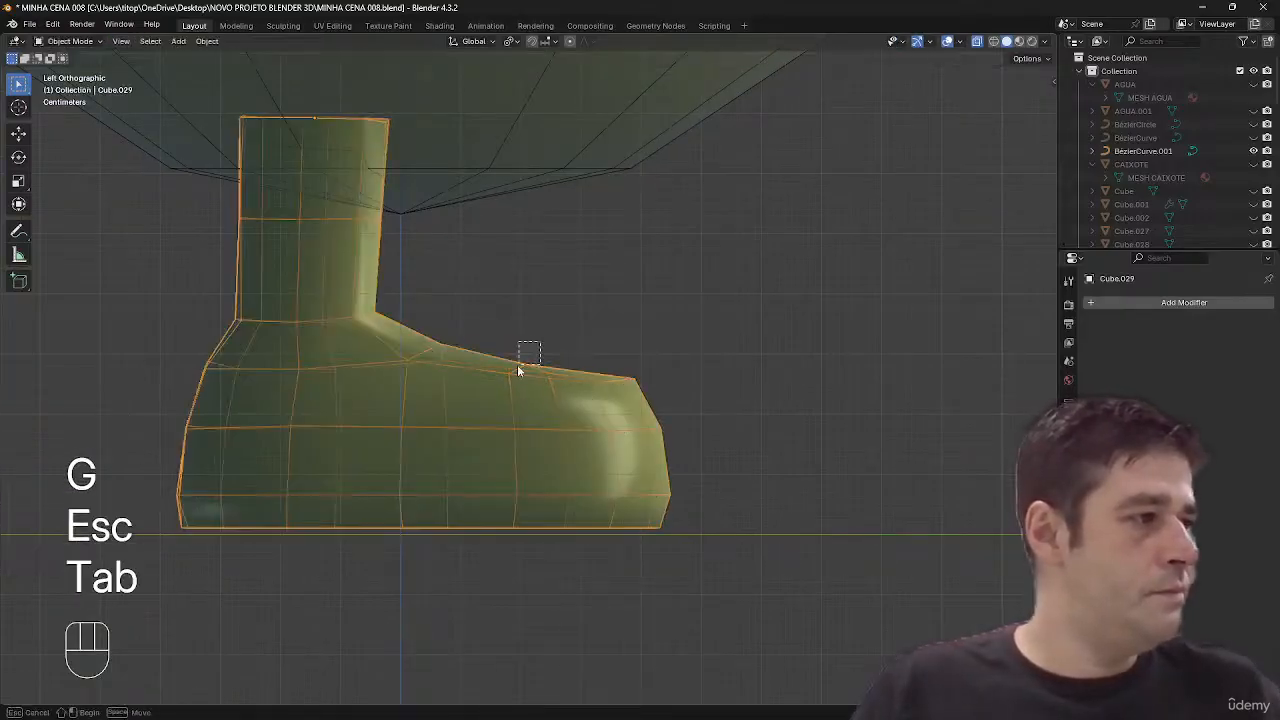
{"action": "key", "text": "Tab"}
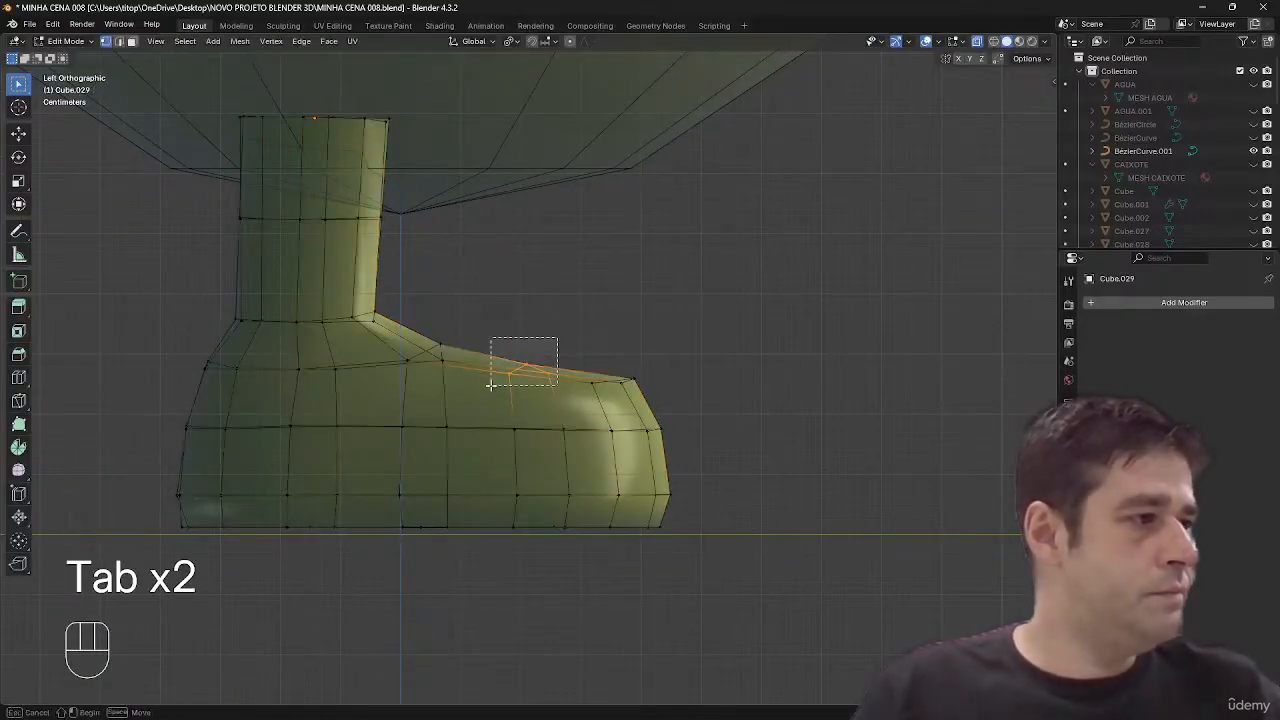
{"action": "key", "text": "g"}
{"action": "left_click", "coordinate": [507, 386]}
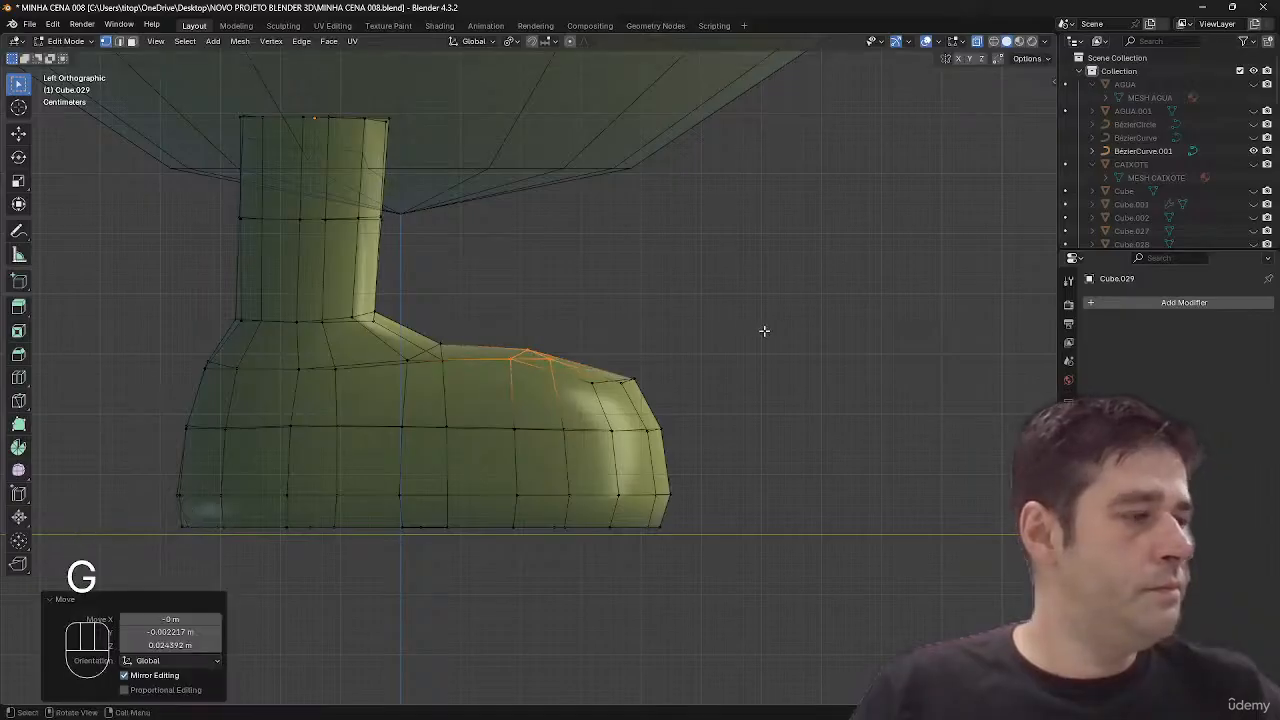
- Slide the vertices on the shoe's upper toe edge along the mesh and return to Object Mode
{"action": "left_click_drag", "start_coordinate": [577, 390], "coordinate": [578, 391]}
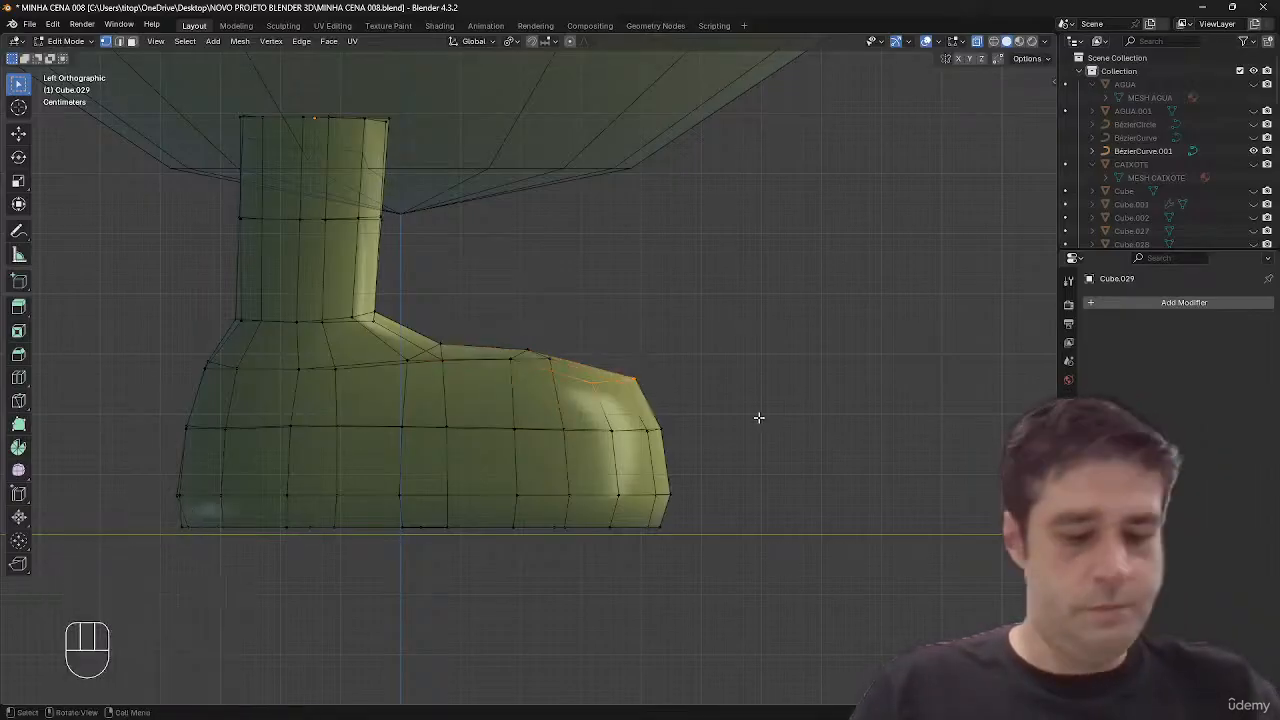
{"action": "key", "text": "g"}
{"action": "key", "text": "g"}
{"action": "left_click", "coordinate": [762, 422]}
{"action": "key", "text": "Tab"}
- Add a 2 m cube at the 3D cursor, round it with a level 1 Subdivision modifier, and apply the modifier
{"action": "middle_click_drag", "start_coordinate": [762, 422], "coordinate": [748, 362]}
{"action": "middle_click_drag", "start_coordinate": [748, 362], "coordinate": [712, 533], "text": "ctrl"}
{"action": "key", "text": "shift+a"}
{"action": "mouse_move", "coordinate": [723, 461]}
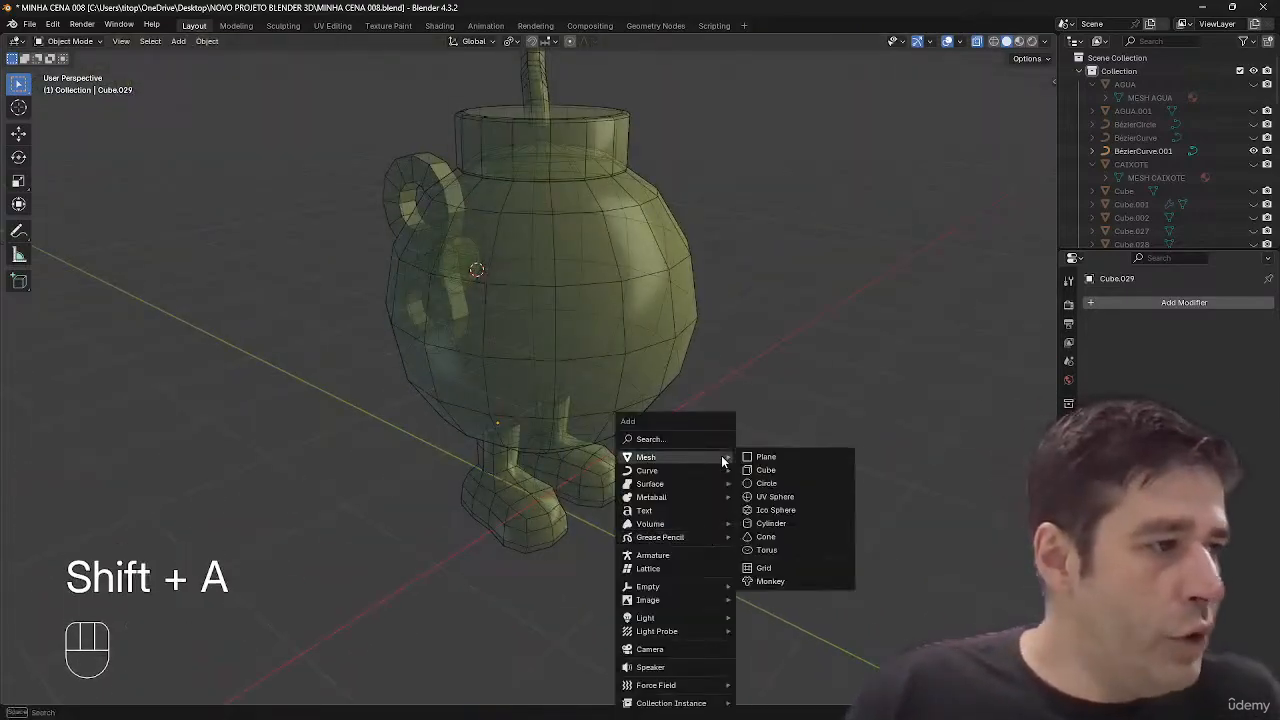
{"action": "left_click", "coordinate": [765, 470]}
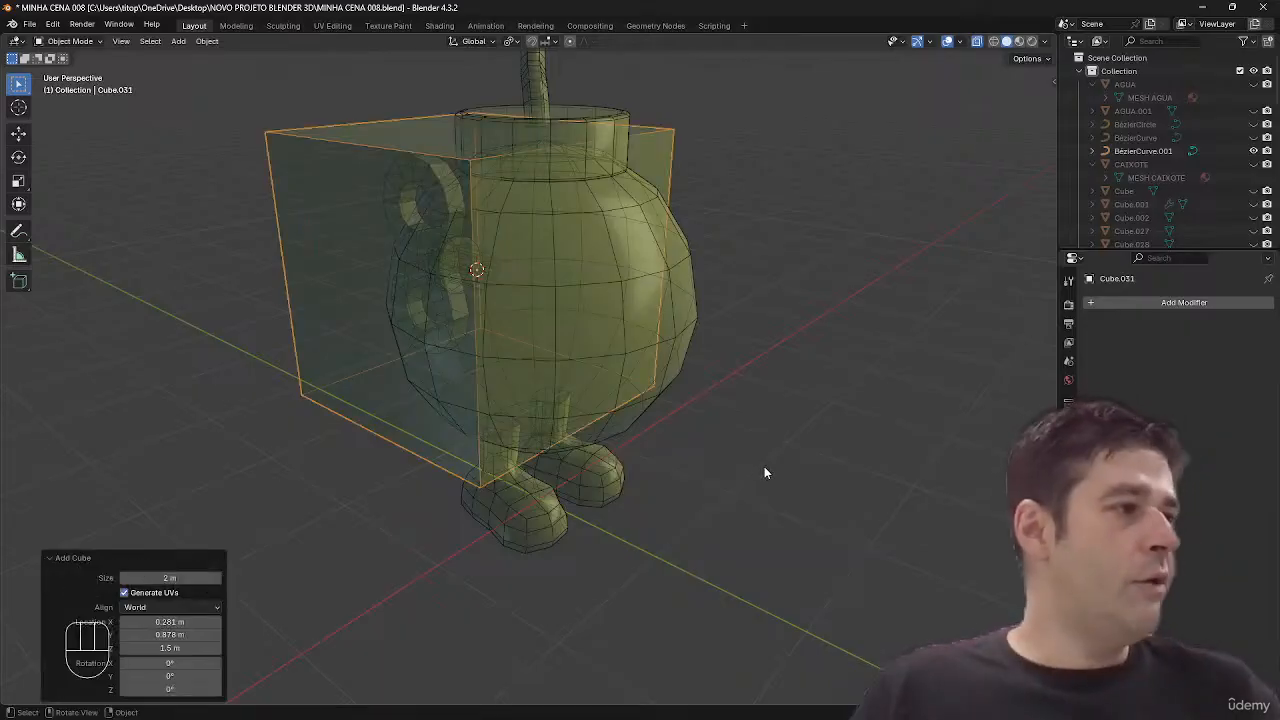
{"action": "key", "text": "ctrl+1"}
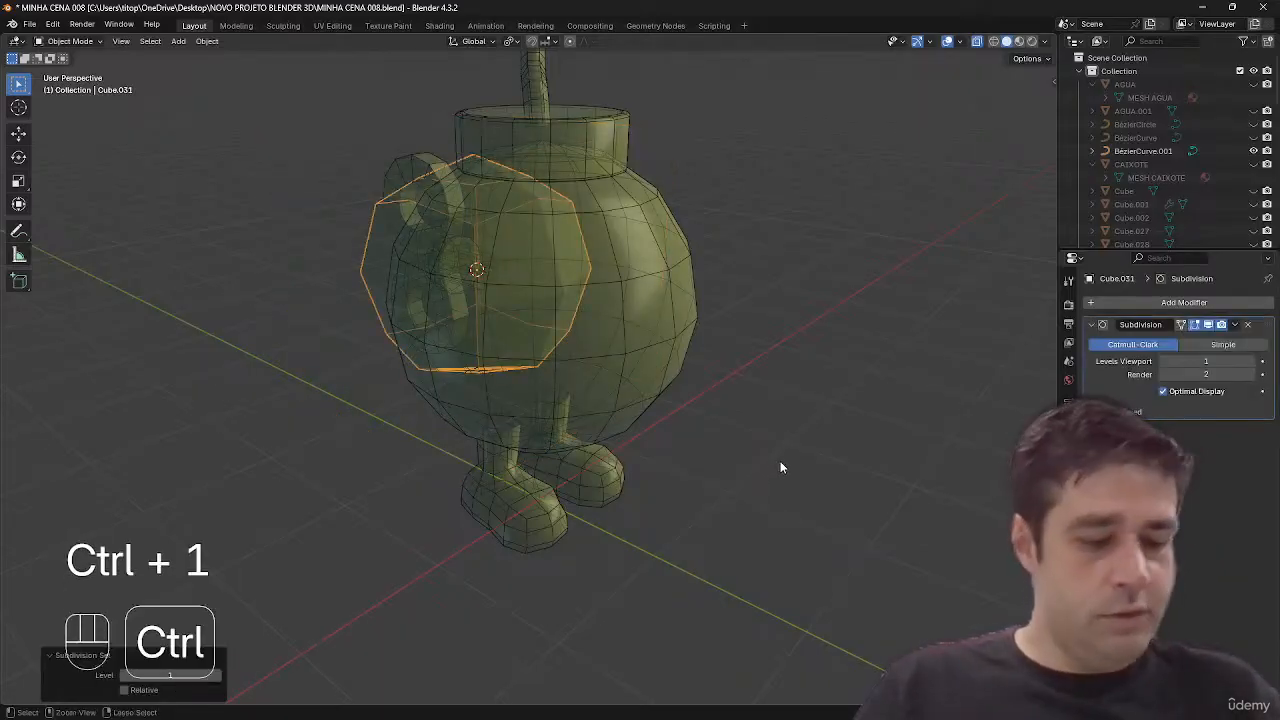
{"action": "key", "text": "ctrl+a"}
{"action": "left_click", "coordinate": [782, 461]}
- Flatten the rounded cube to 0.361 along Y and stretch it to about 1.6 along Z in Edit Mode
{"action": "key", "text": "Tab"}
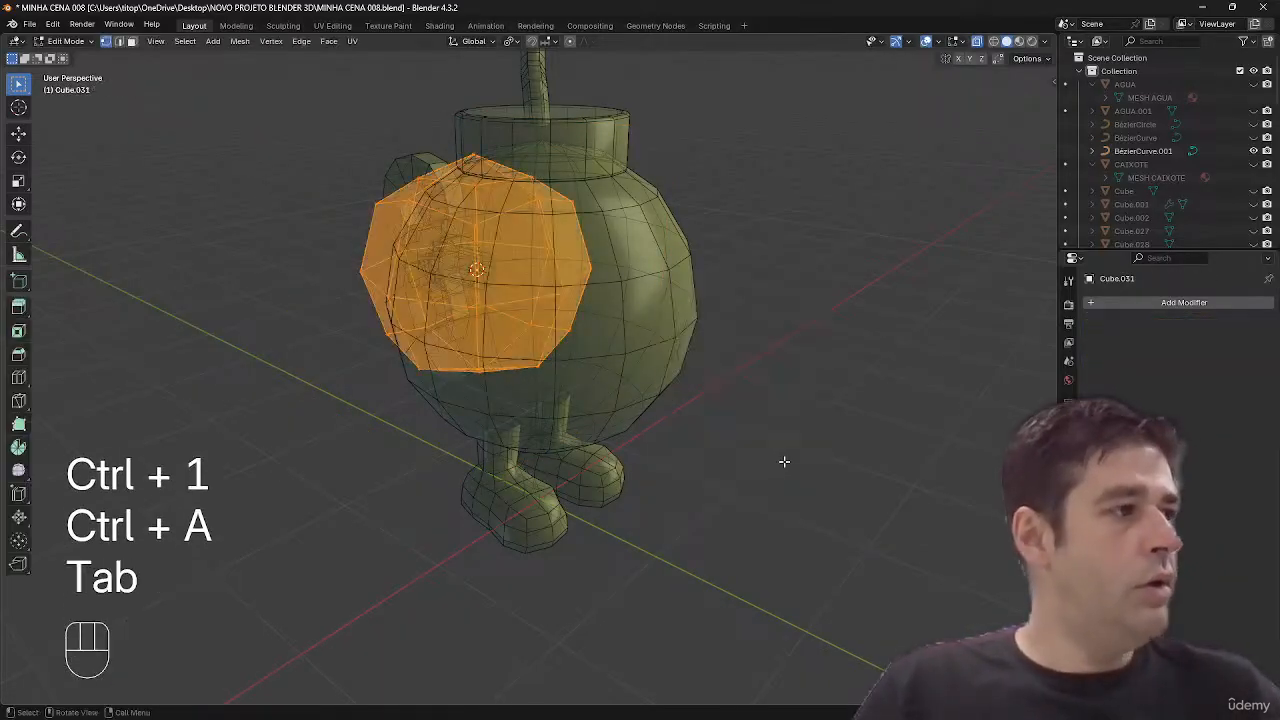
{"action": "key", "text": "s"}
{"action": "key", "text": "y"}
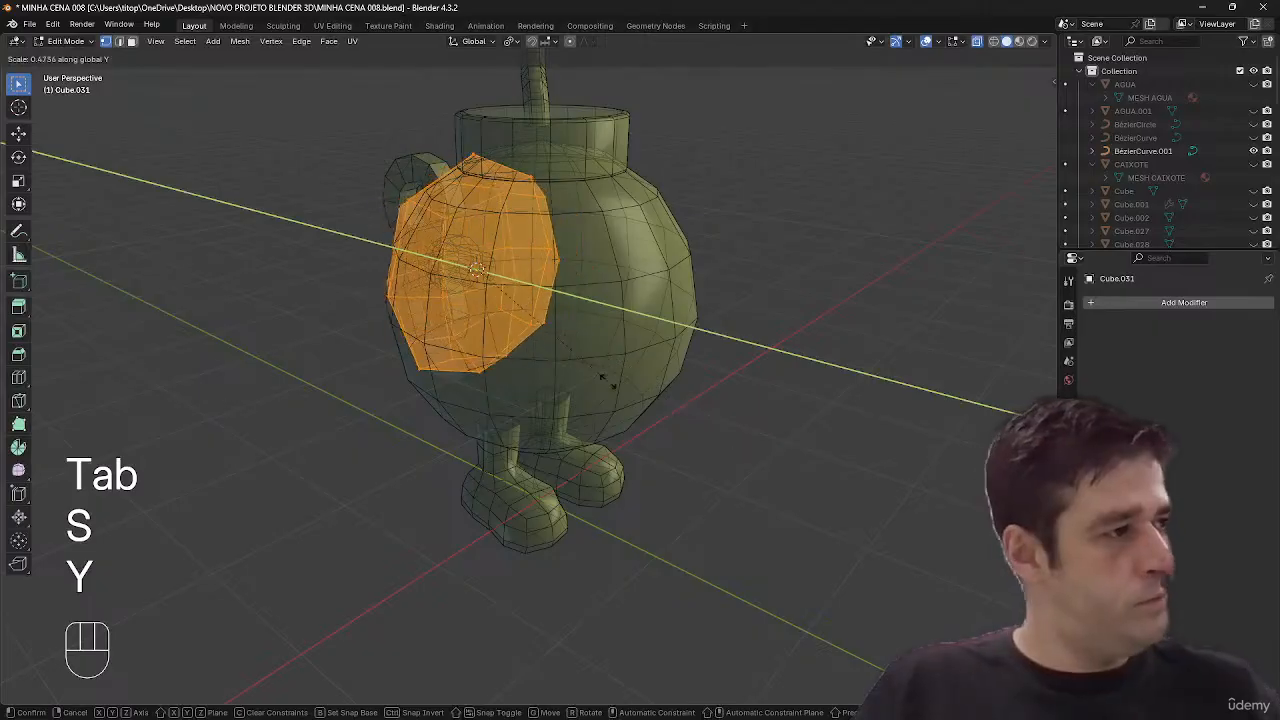
{"action": "left_click", "coordinate": [592, 372]}
{"action": "key", "text": "s"}
{"action": "key", "text": "z"}
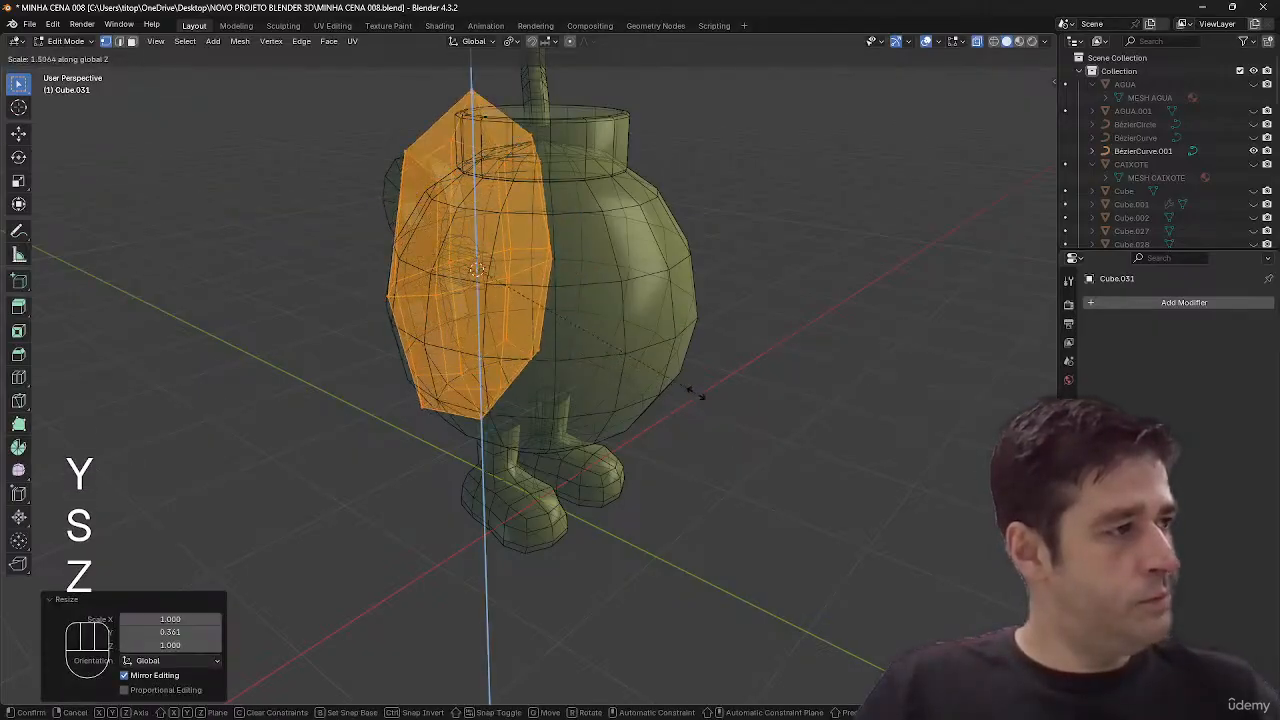
{"action": "key", "text": "2"}
{"action": "left_click", "coordinate": [697, 395]}
- Bevel the rounded cube's horizontal middle edge loop, and scale the whole mesh down in the front view
{"action": "left_click", "coordinate": [464, 280], "text": "alt"}
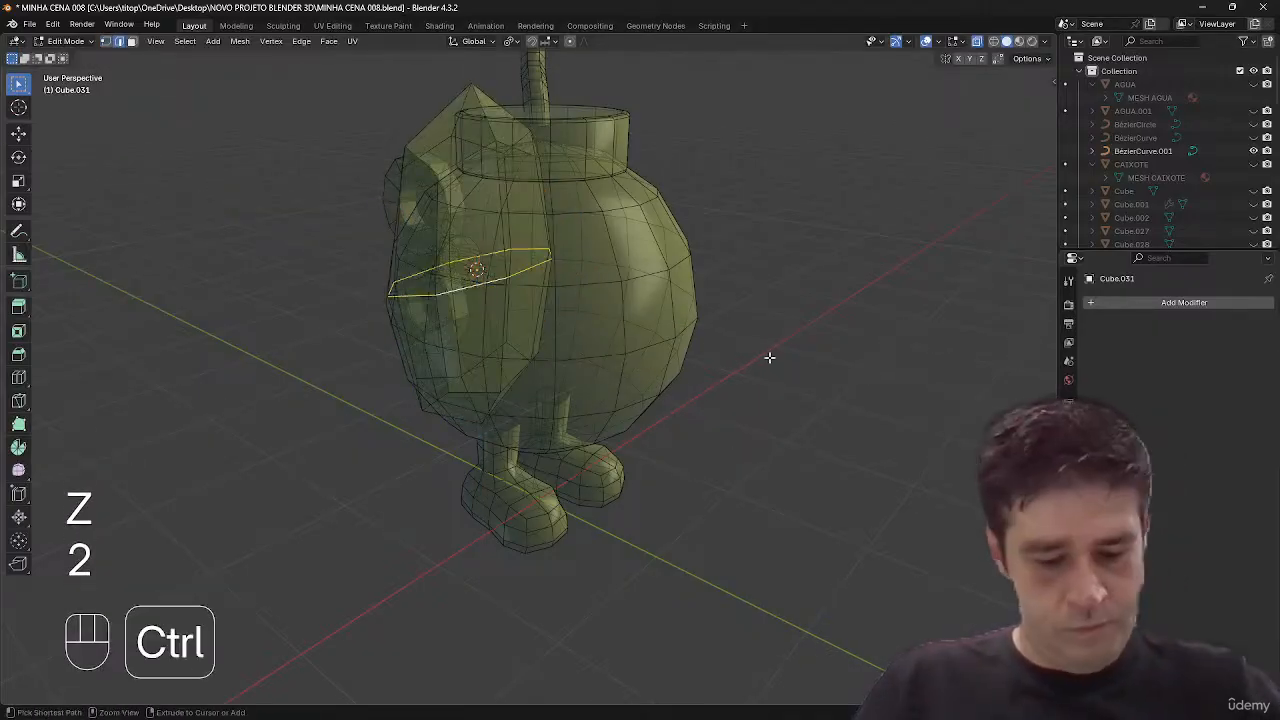
{"action": "key", "text": "ctrl+b"}
{"action": "left_click", "coordinate": [829, 377]}
{"action": "middle_click_drag", "start_coordinate": [829, 377], "coordinate": [737, 346]}
{"action": "key", "text": "a"}
{"action": "key", "text": "s"}
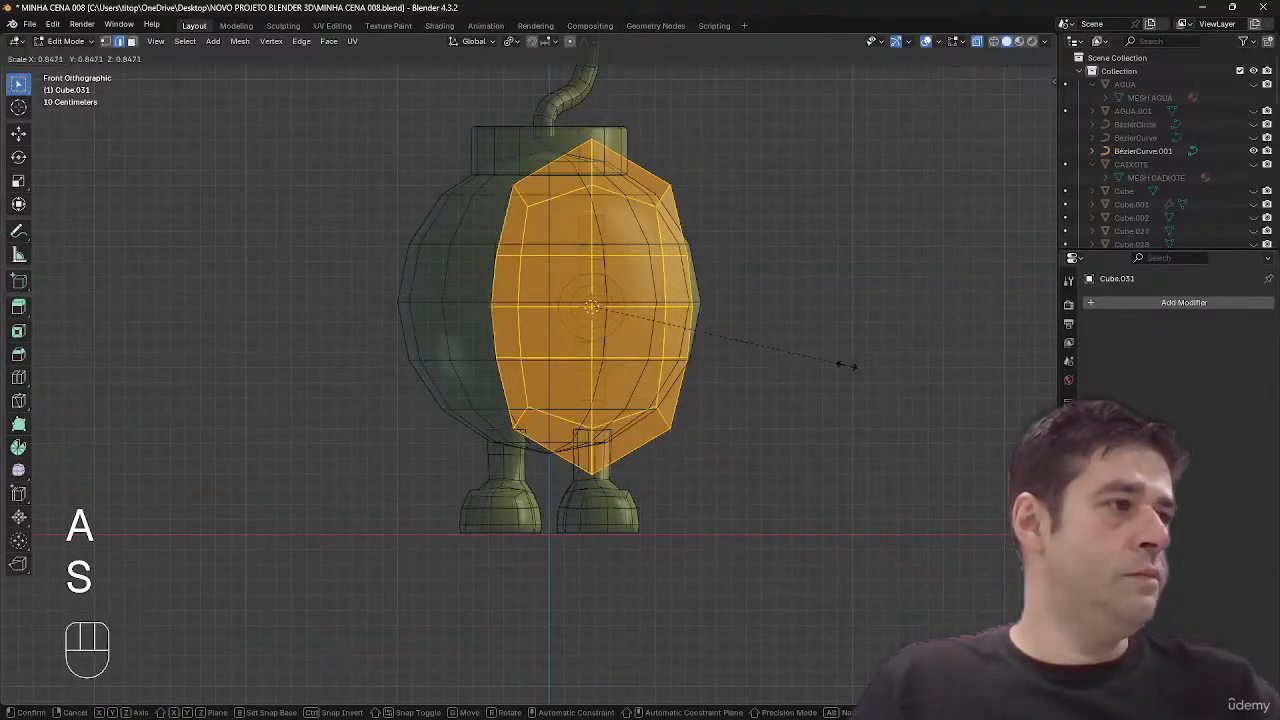
{"action": "left_click", "coordinate": [847, 365]}
- Bevel the vertical centre edge loop of the oval piece with a width of 0.196 m and a single segment
{"action": "key", "text": "2"}
{"action": "left_click", "coordinate": [592, 330], "text": "alt"}
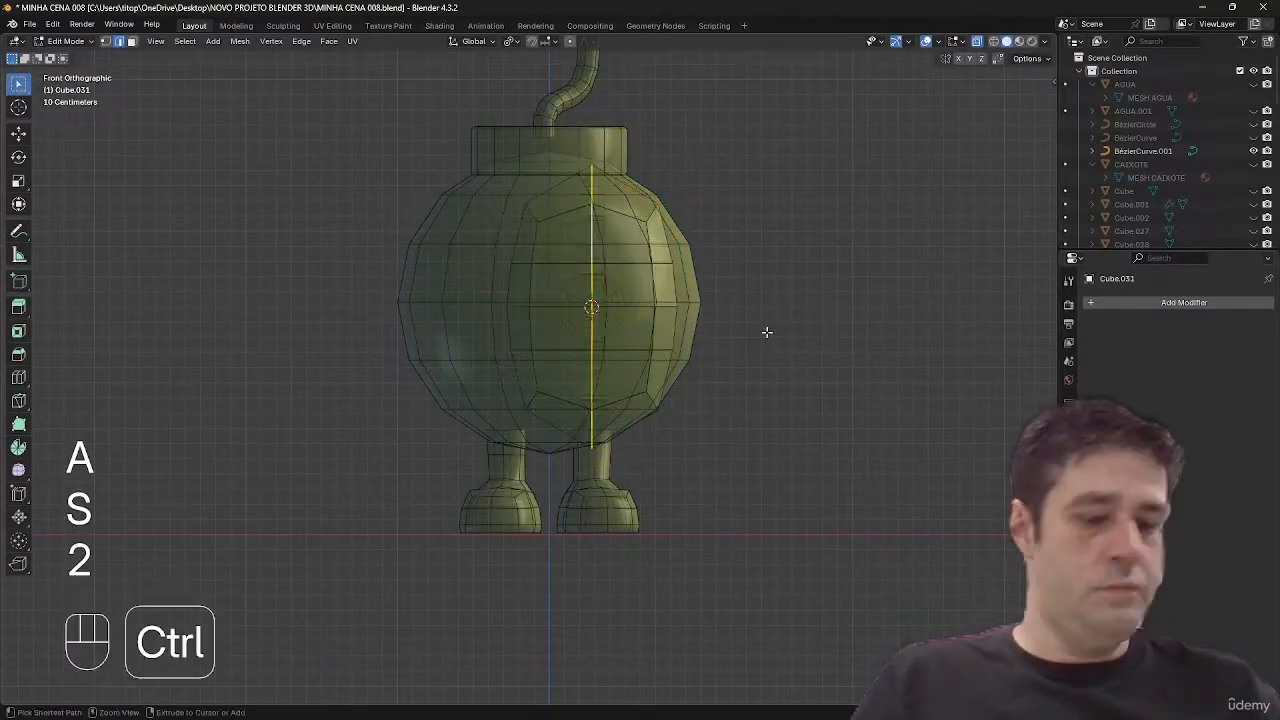
{"action": "key", "text": "ctrl+b"}
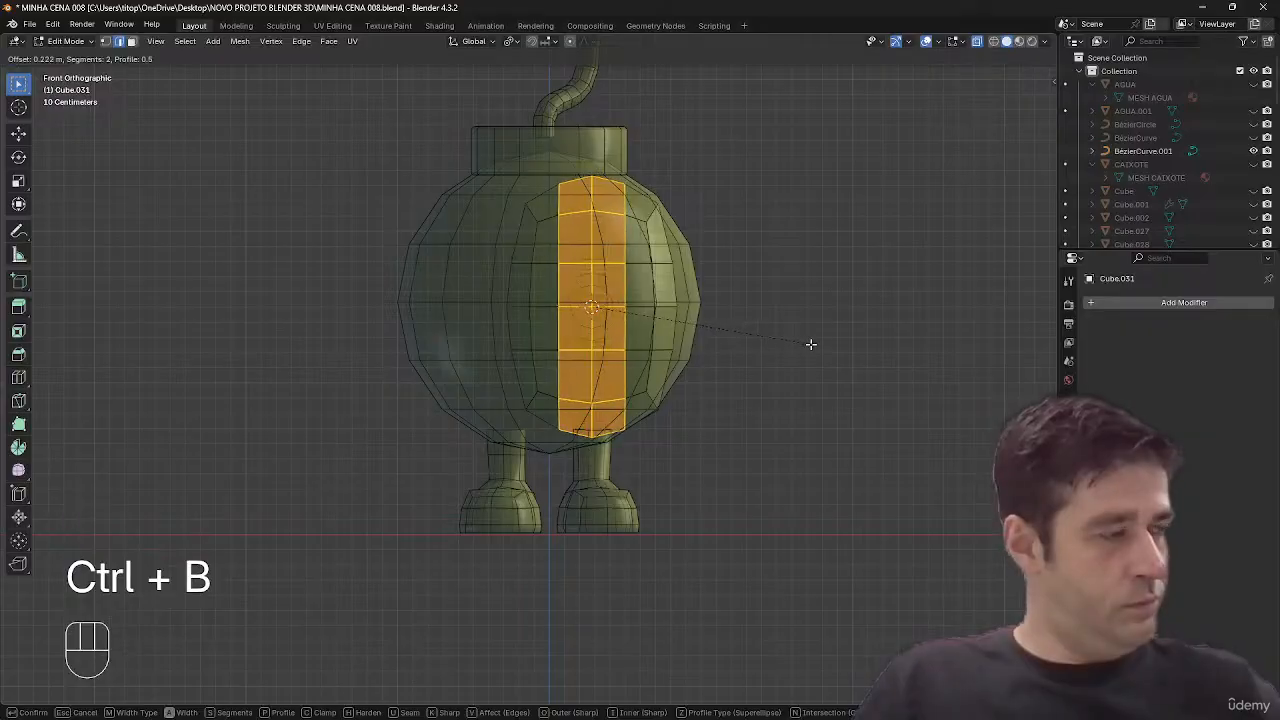
{"action": "left_click", "coordinate": [806, 346]}
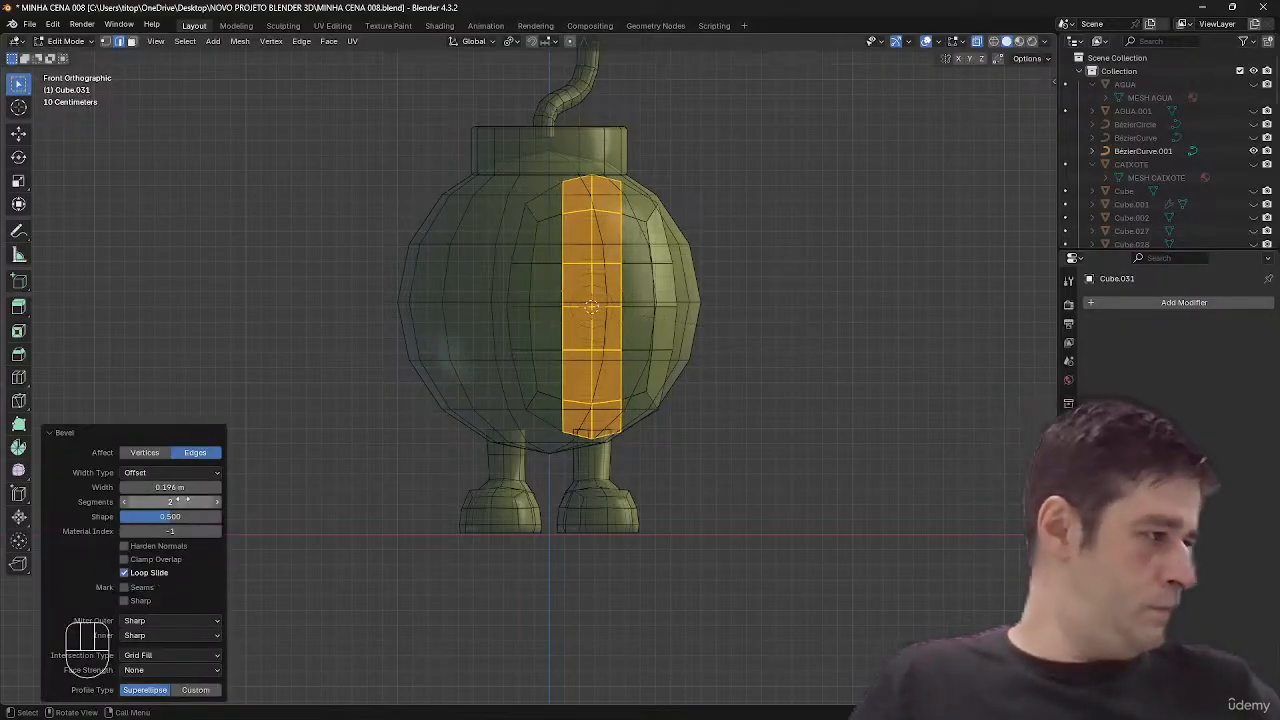
{"action": "left_click_drag", "start_coordinate": [170, 502], "coordinate": [174, 502]}
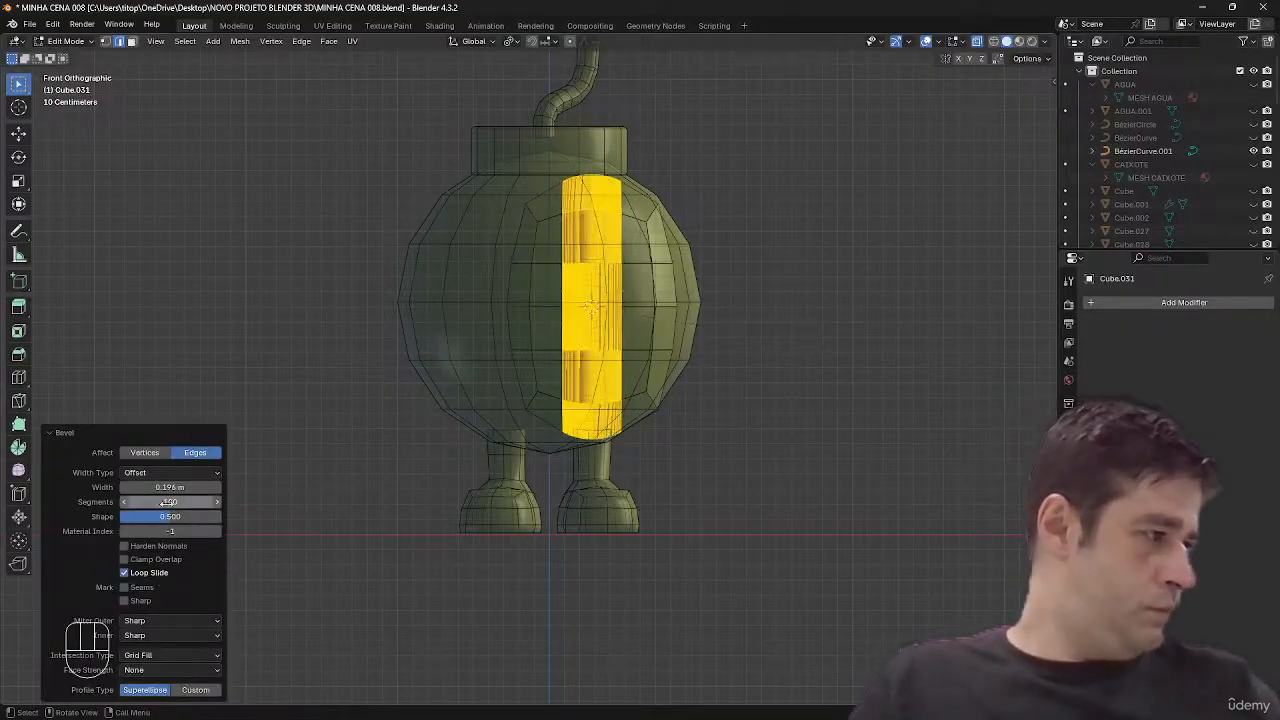
{"action": "left_click", "coordinate": [167, 501]}
{"action": "key", "text": "Return"}
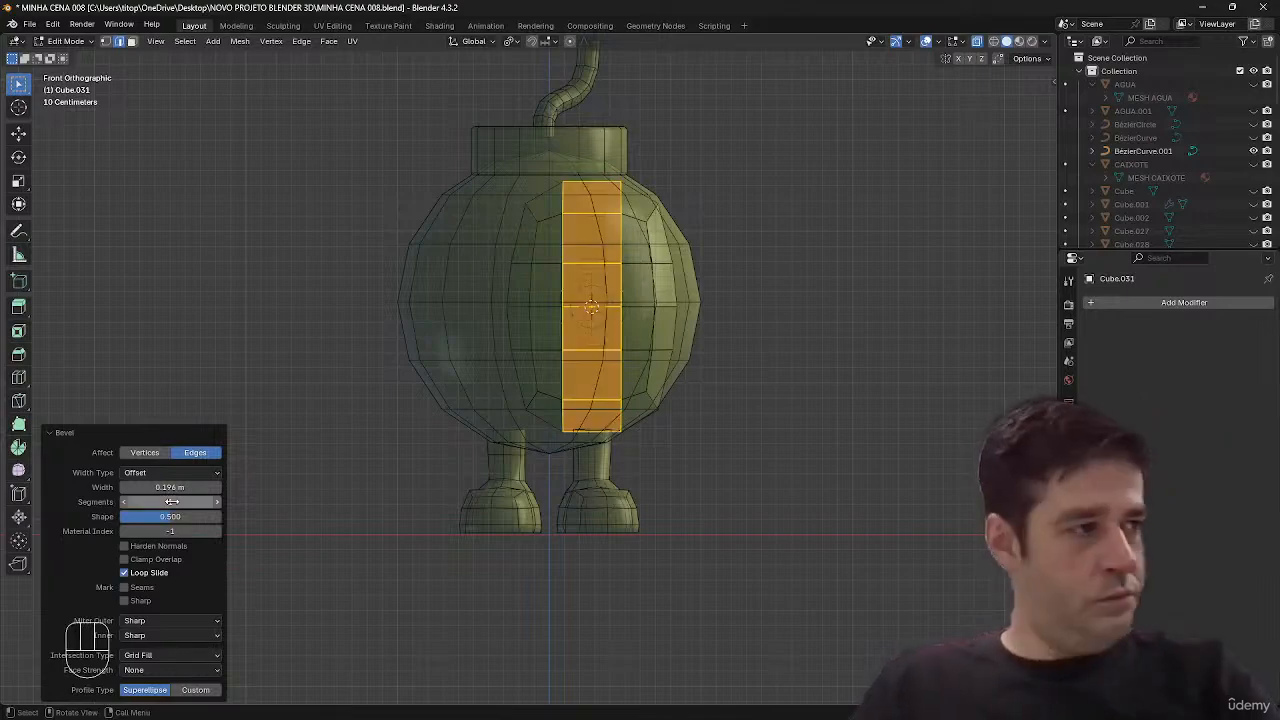
- Turn off X-ray, move the oval piece to the front of the bomb's body in the left view, and scale it to 0.651
{"action": "middle_click_drag", "start_coordinate": [604, 422], "coordinate": [661, 404]}
{"action": "middle_click_drag", "start_coordinate": [631, 372], "coordinate": [746, 323]}
{"action": "key", "text": "a"}
{"action": "key", "text": "g"}
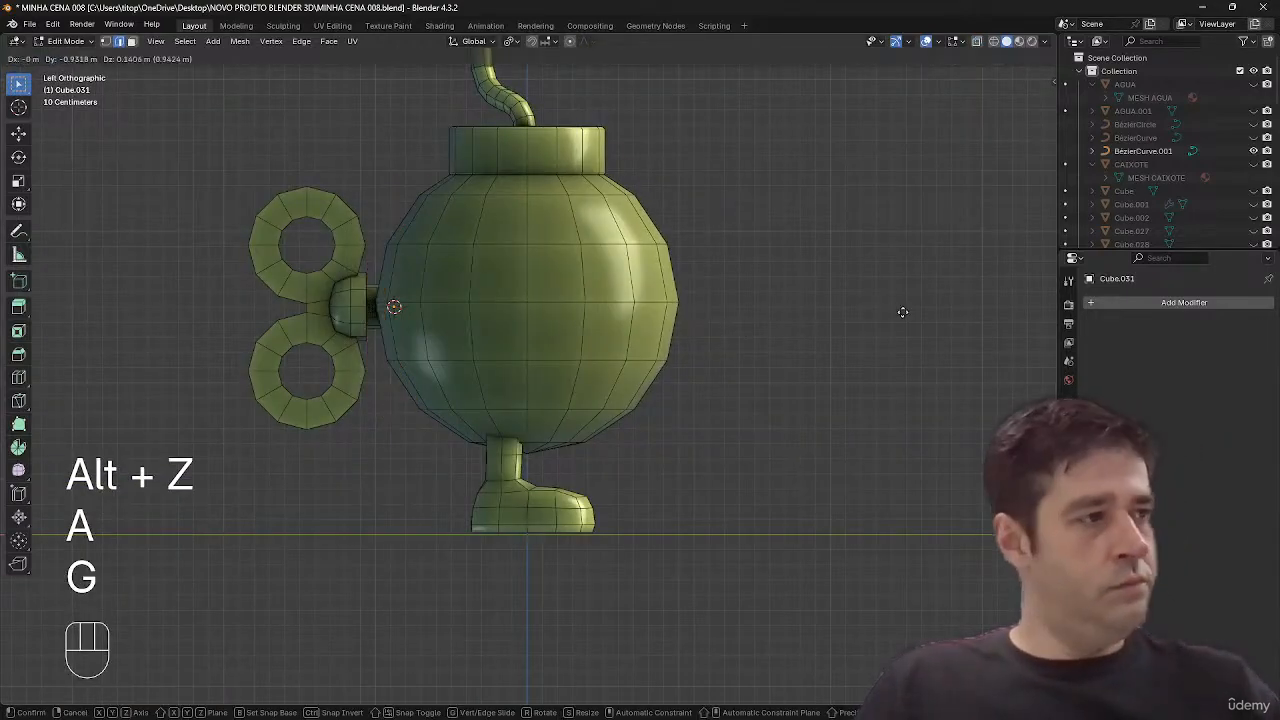
{"action": "left_click", "coordinate": [997, 280]}
{"action": "key", "text": "s"}
{"action": "left_click", "coordinate": [890, 266]}
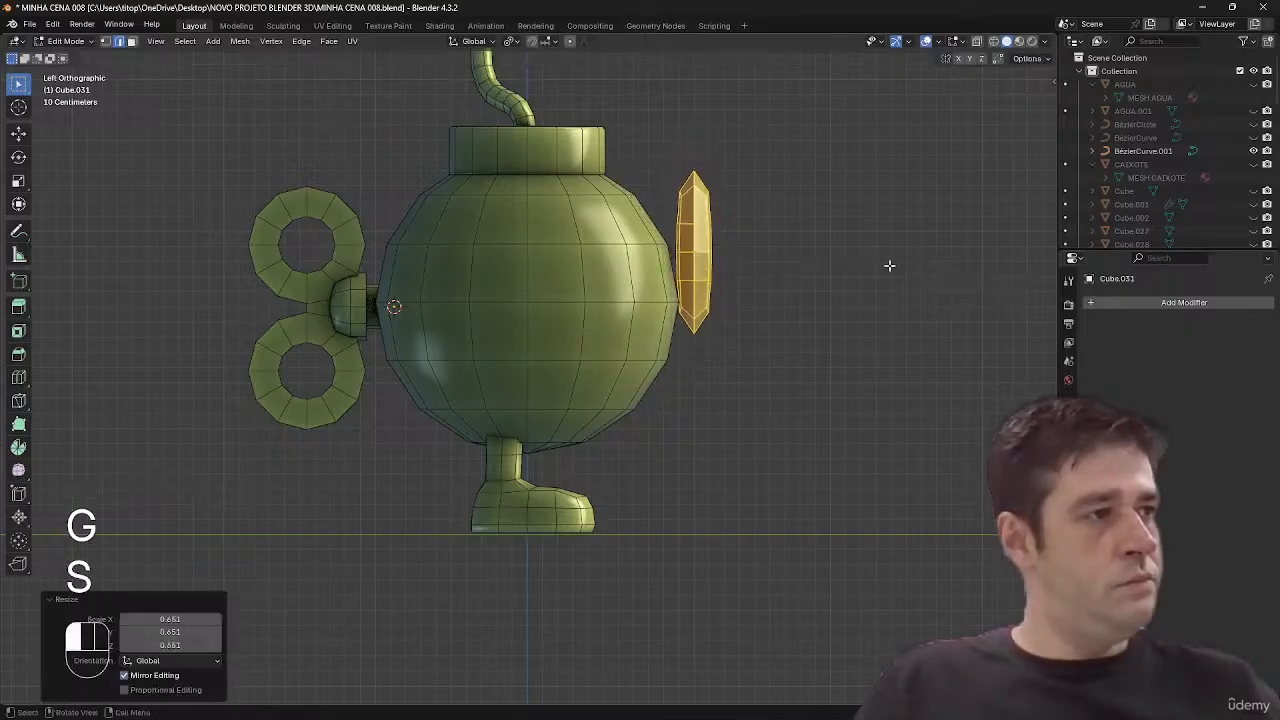
- Bevel the oval piece's outer rim edge loop with a width of 0.0546 m and one segment
{"action": "left_click", "coordinate": [746, 257]}
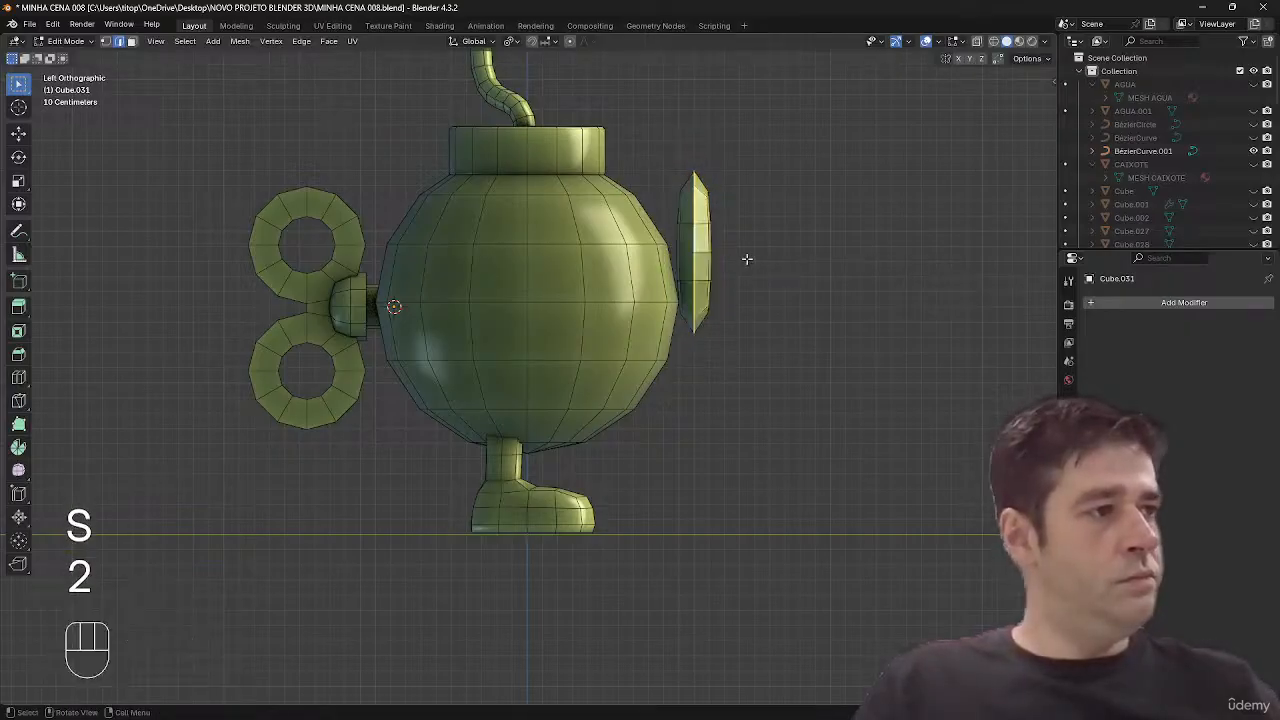
{"action": "key", "text": "ctrl+b"}
{"action": "left_click", "coordinate": [806, 264]}
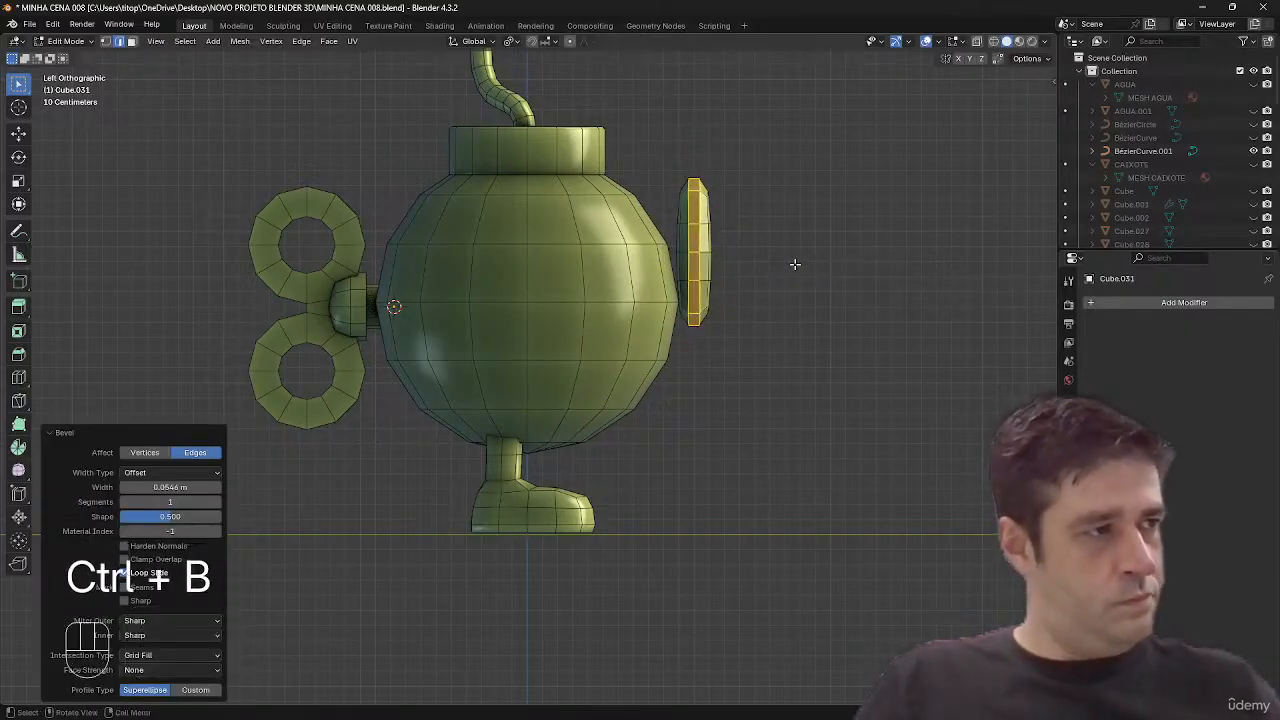
- Scale the whole oval eye to 0.487, rotate it -14.5° in the left view, and move it towards the bomb's body
{"action": "key", "text": "a"}
{"action": "key", "text": "r"}
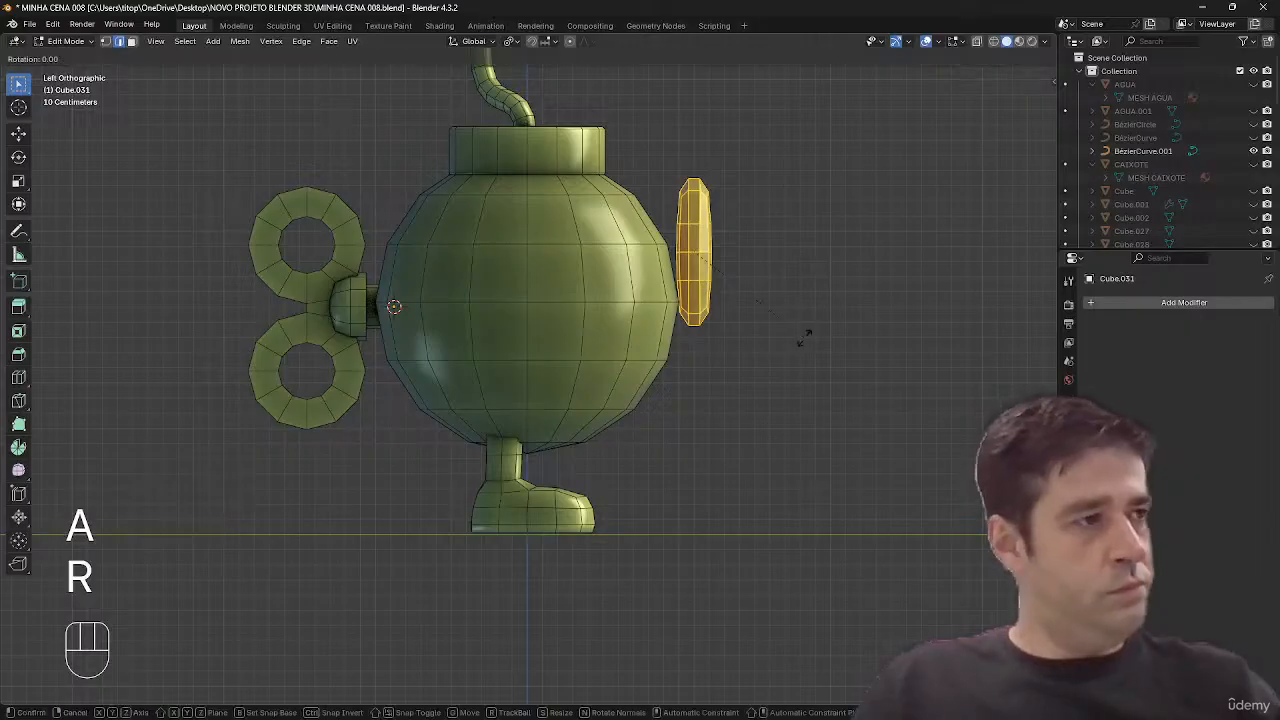
{"action": "key", "text": "Escape"}
{"action": "key", "text": "s"}
{"action": "left_click", "coordinate": [748, 300]}
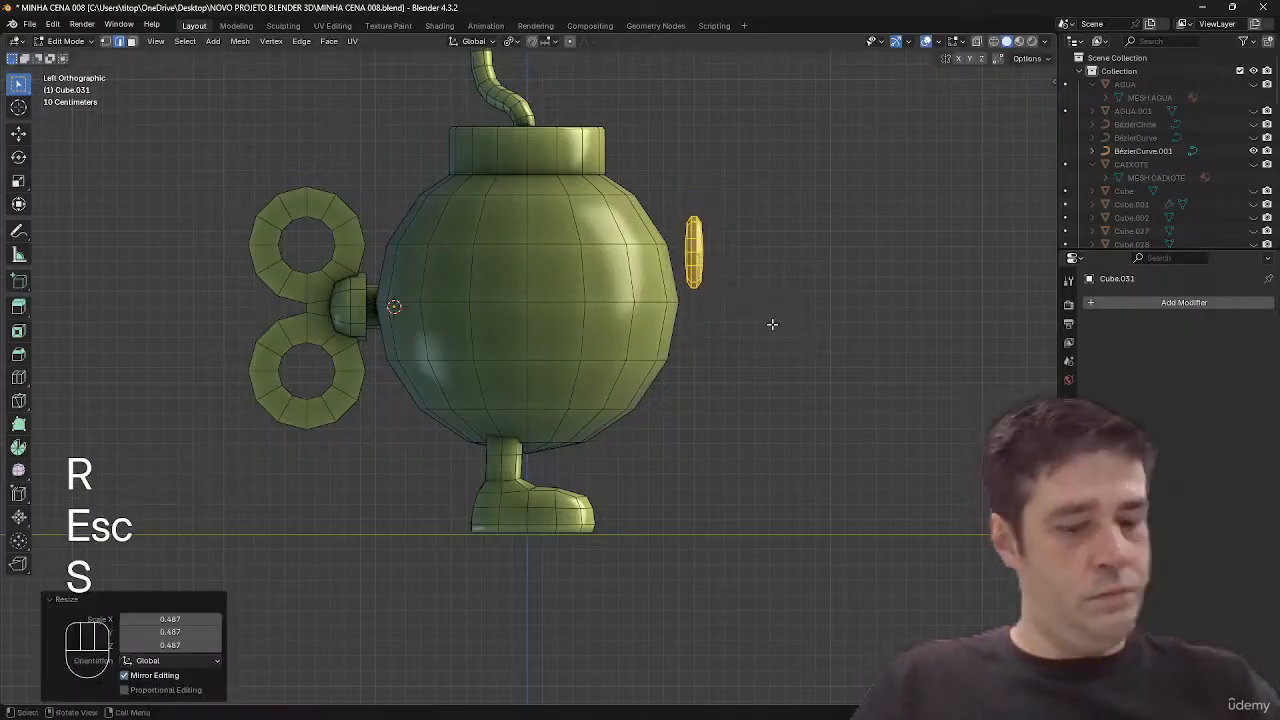
{"action": "key", "text": "r"}
{"action": "left_click", "coordinate": [786, 309]}
{"action": "key", "text": "g"}
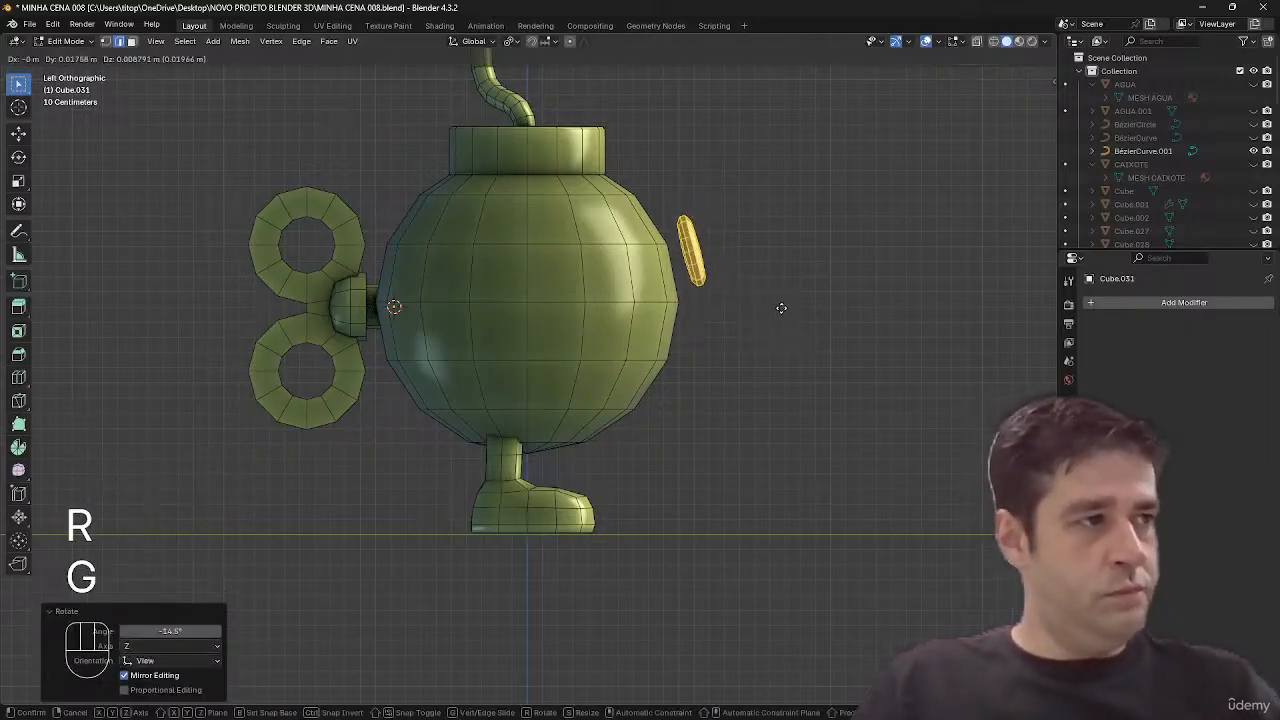
{"action": "left_click", "coordinate": [766, 309]}
- Narrow the eye along the X axis to about 0.8 in the front view
{"action": "middle_click_drag", "start_coordinate": [766, 309], "coordinate": [641, 327]}
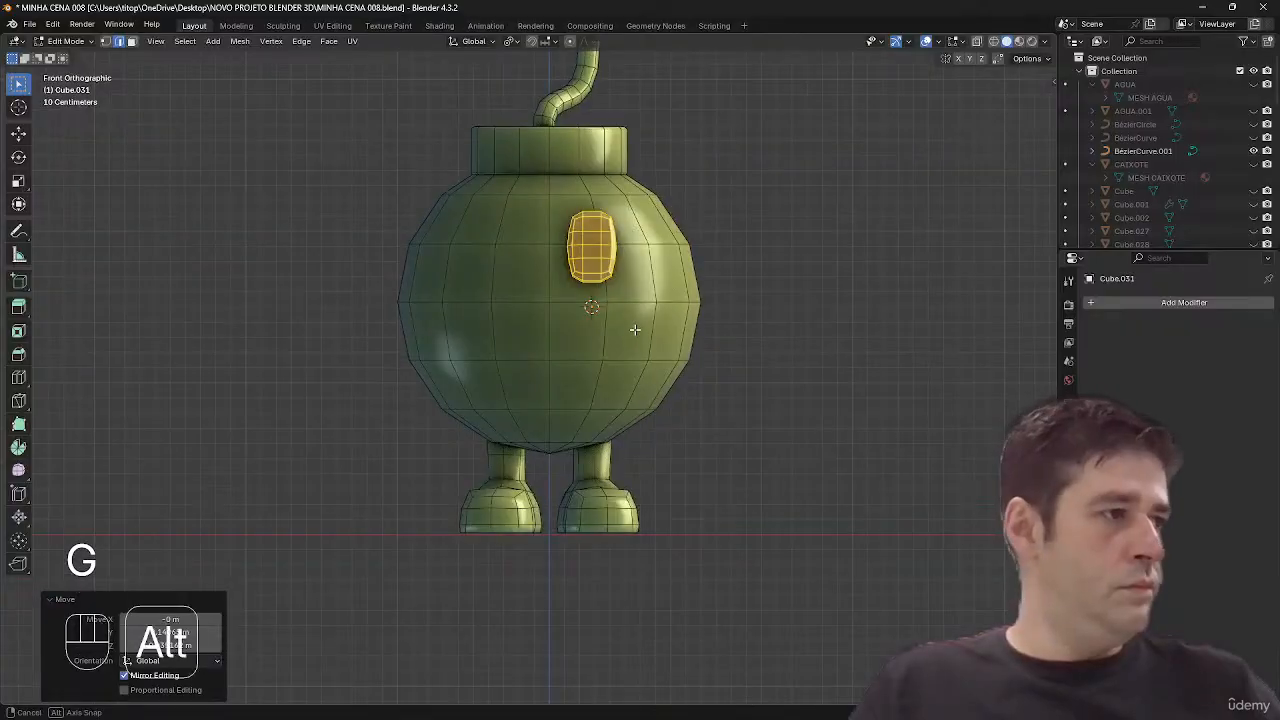
{"action": "key", "text": "s"}
{"action": "key", "text": "x"}
{"action": "left_click", "coordinate": [627, 316]}
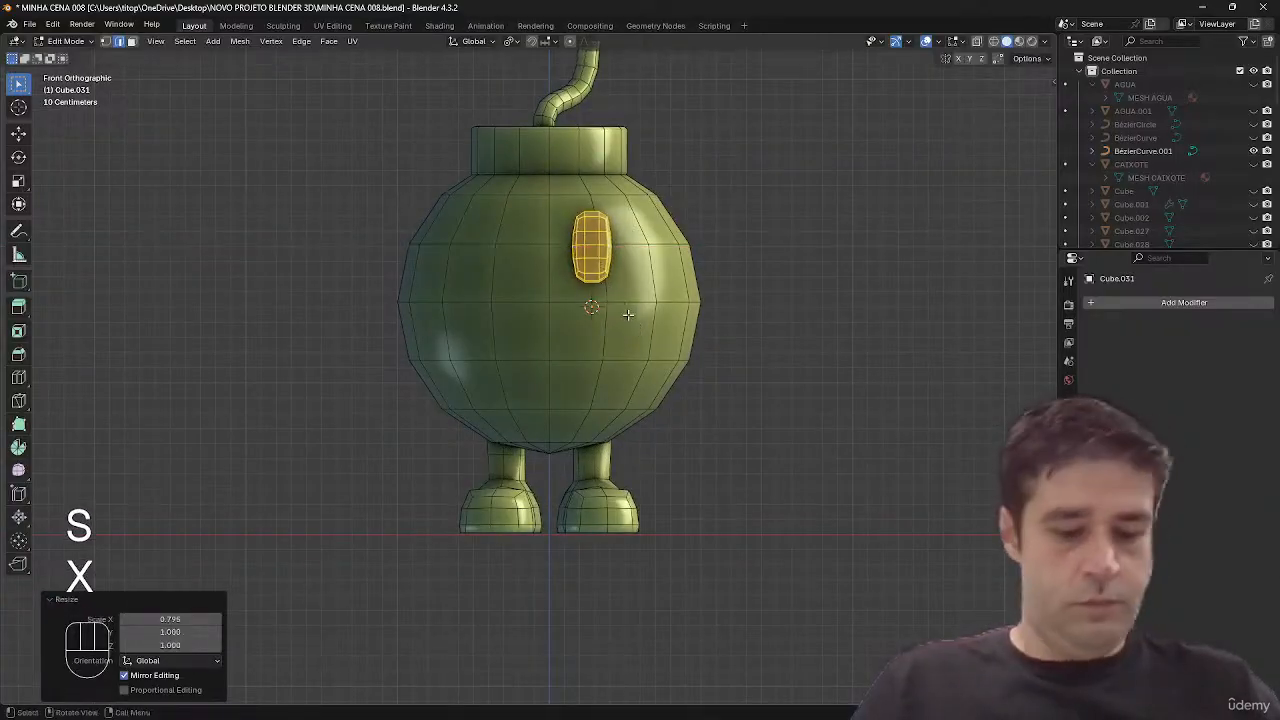
- Move the eye object slightly inward and up by about 0.035 m in Object Mode, and shade it smooth
{"action": "key", "text": "Tab"}
{"action": "key", "text": "g"}
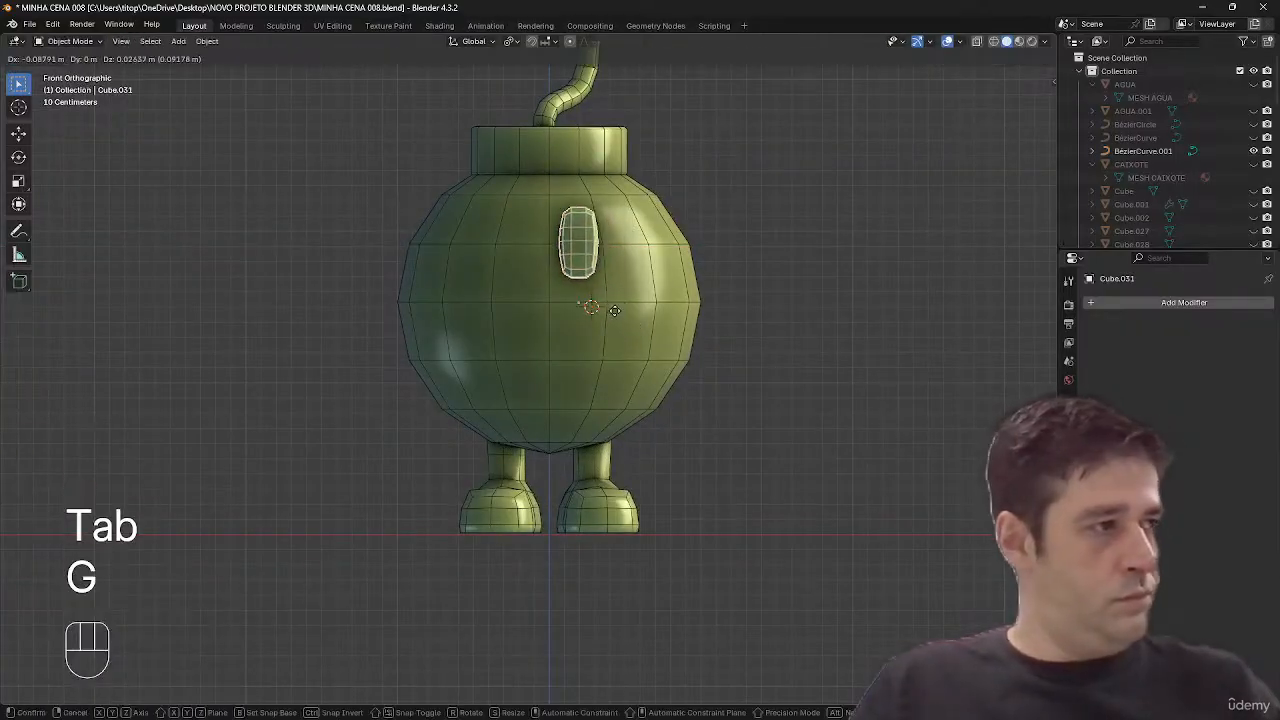
{"action": "left_click", "coordinate": [614, 313]}
{"action": "right_click", "coordinate": [617, 303]}
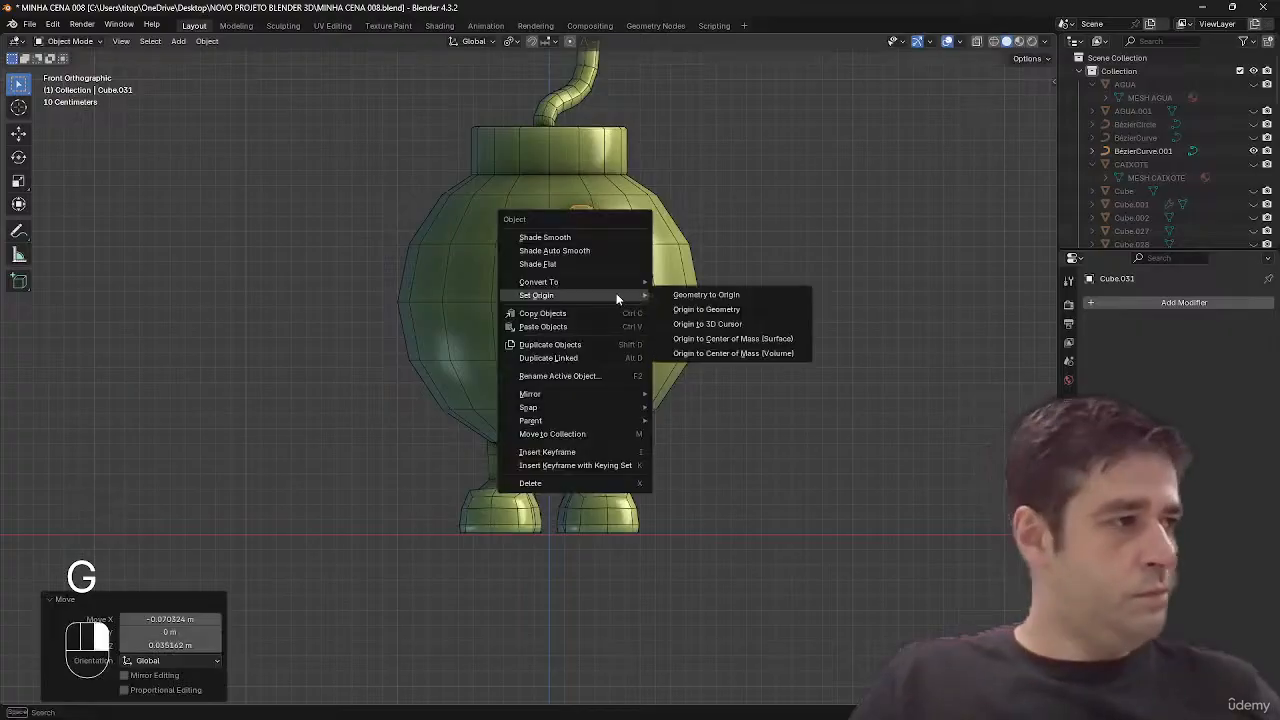
{"action": "left_click", "coordinate": [616, 233]}
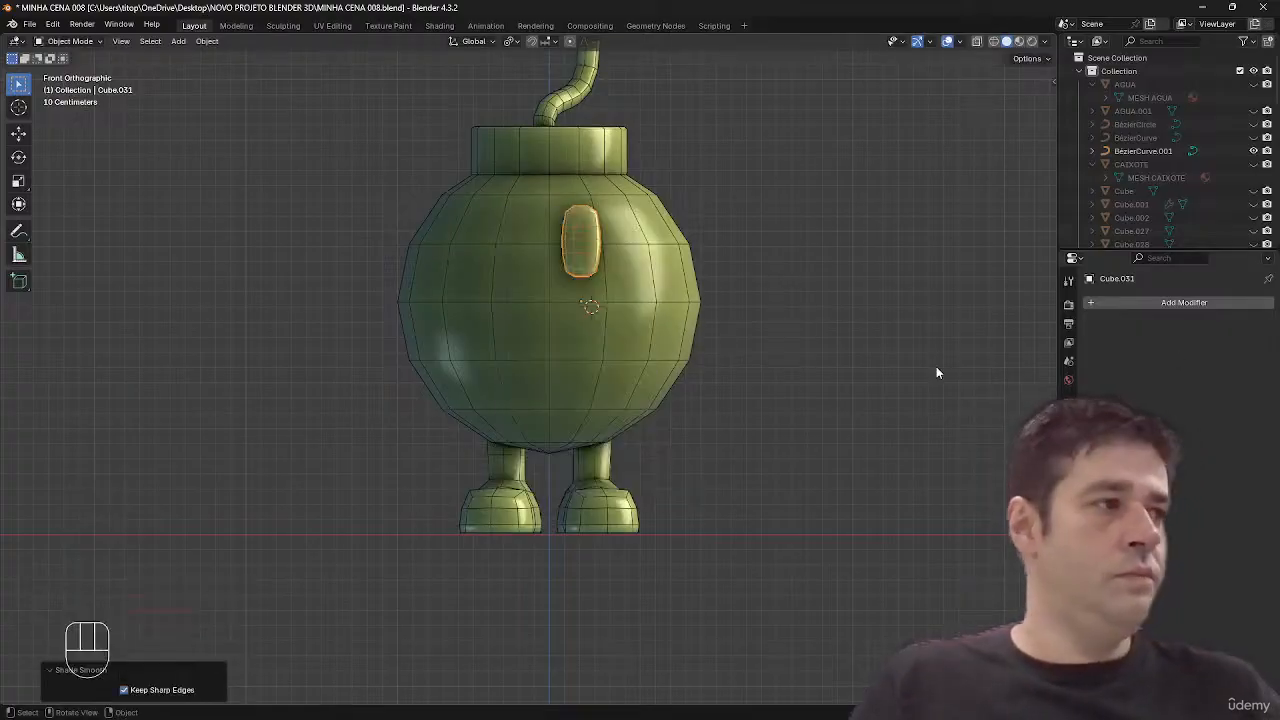
- Place the 3D cursor at the world origin, and apply all transforms to the eye object
{"action": "key", "text": "ctrl+a"}
{"action": "left_click", "coordinate": [798, 365]}
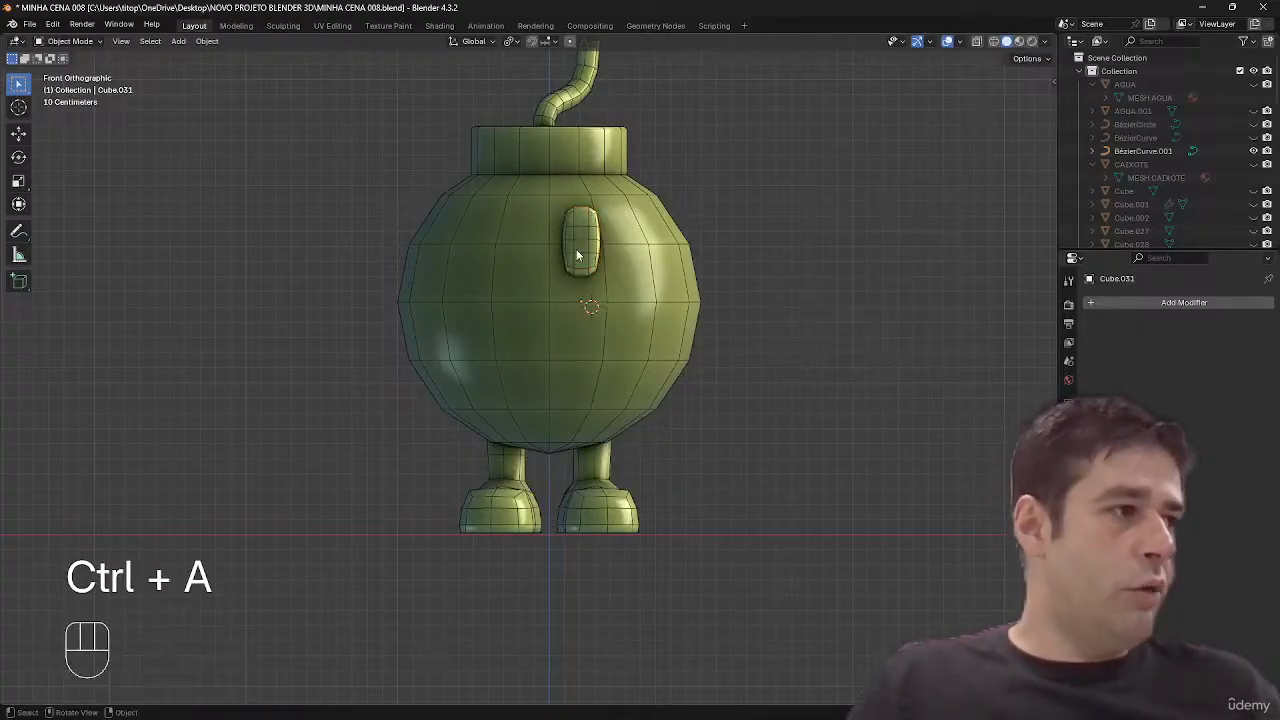
{"action": "key", "text": "shift+s"}
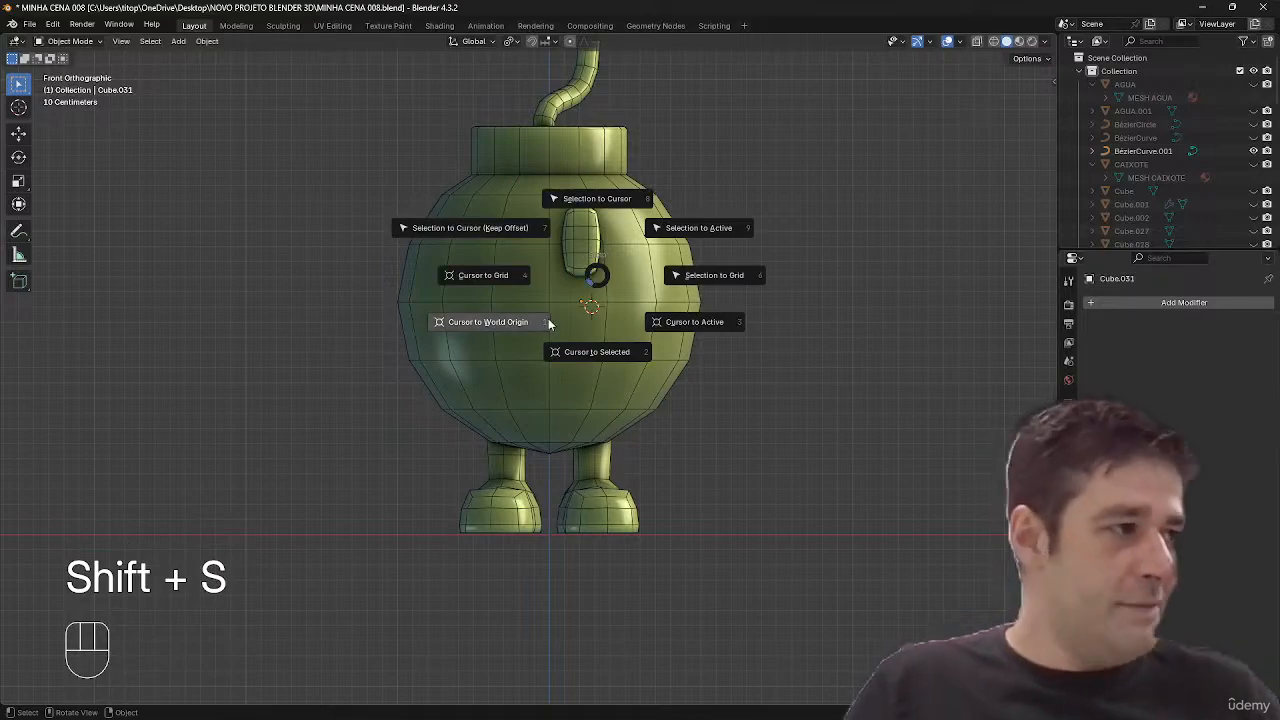
{"action": "left_click", "coordinate": [489, 322]}
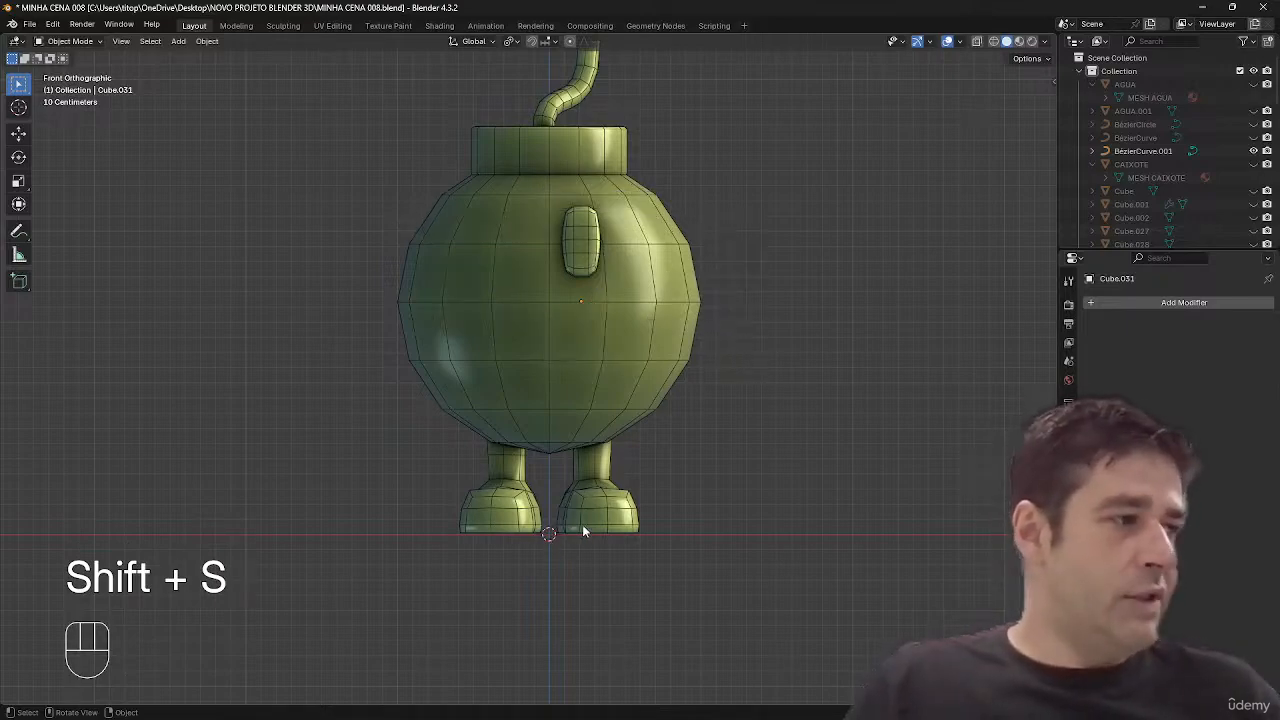
{"action": "left_click", "coordinate": [598, 254]}
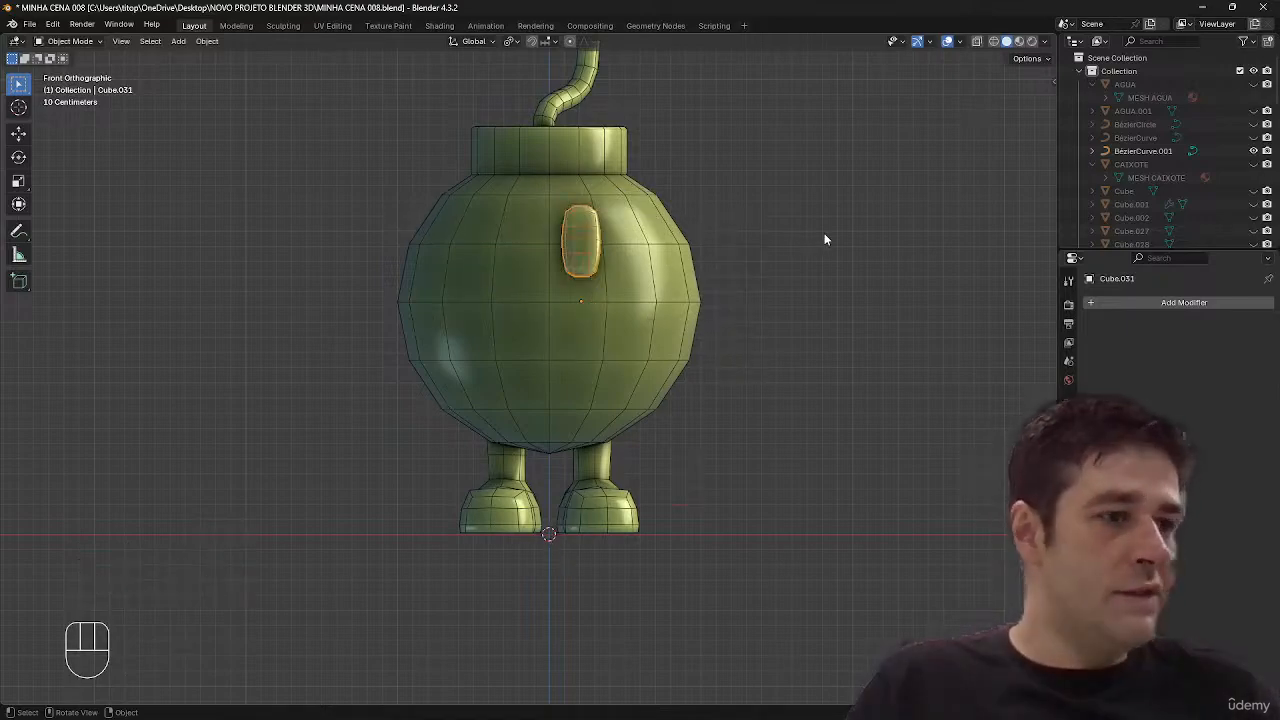
{"action": "key", "text": "ctrl+a"}
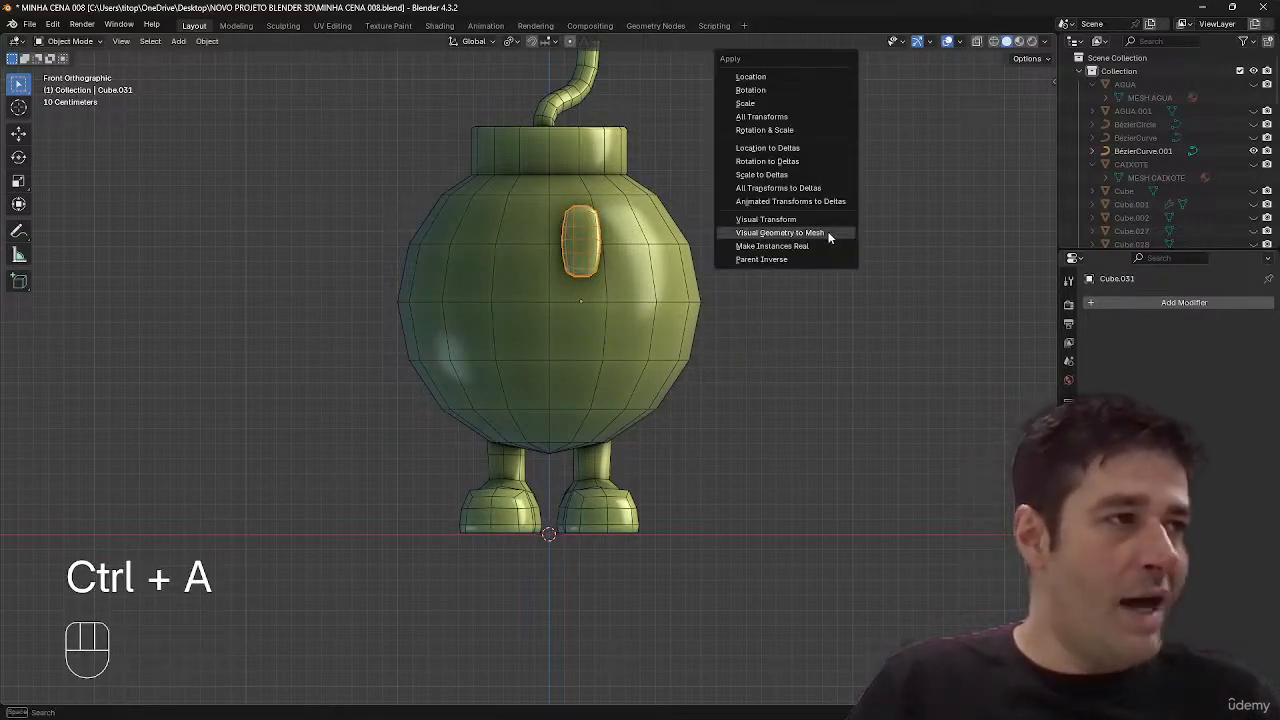
{"action": "left_click", "coordinate": [821, 117]}
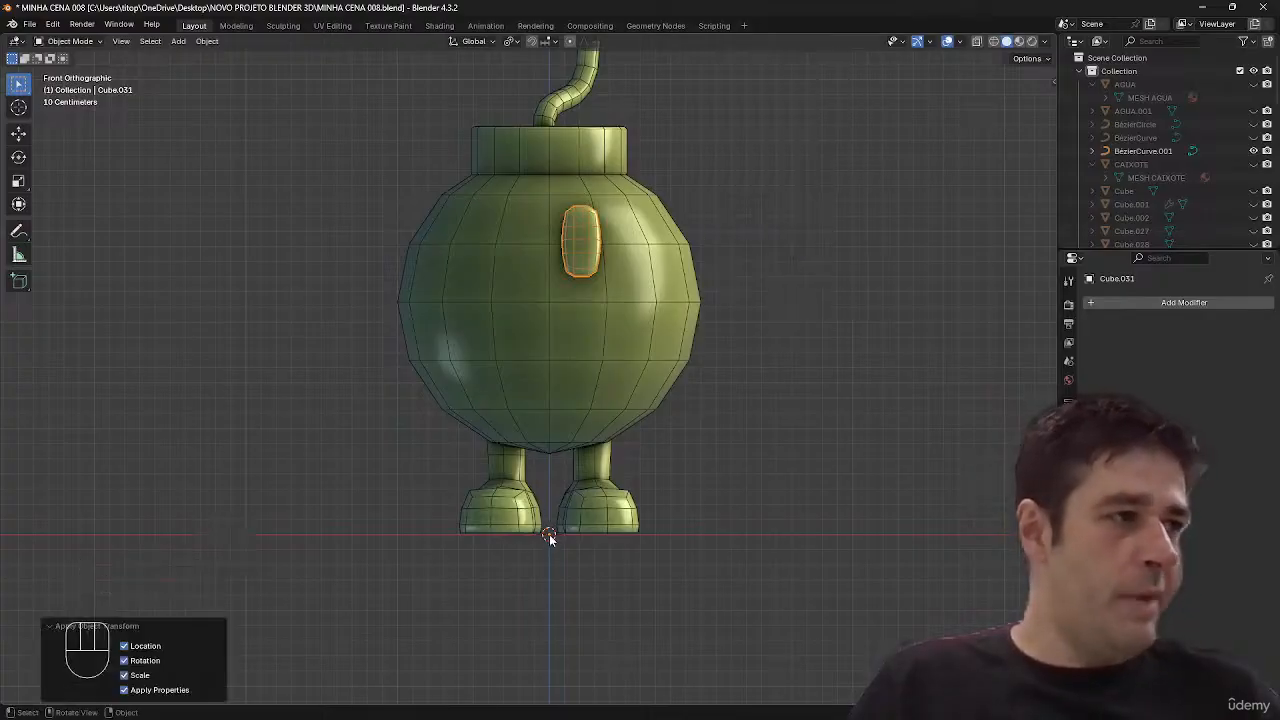
- Add a Mirror modifier on the X axis to the eye to create the second eye
{"action": "left_click", "coordinate": [1118, 302]}
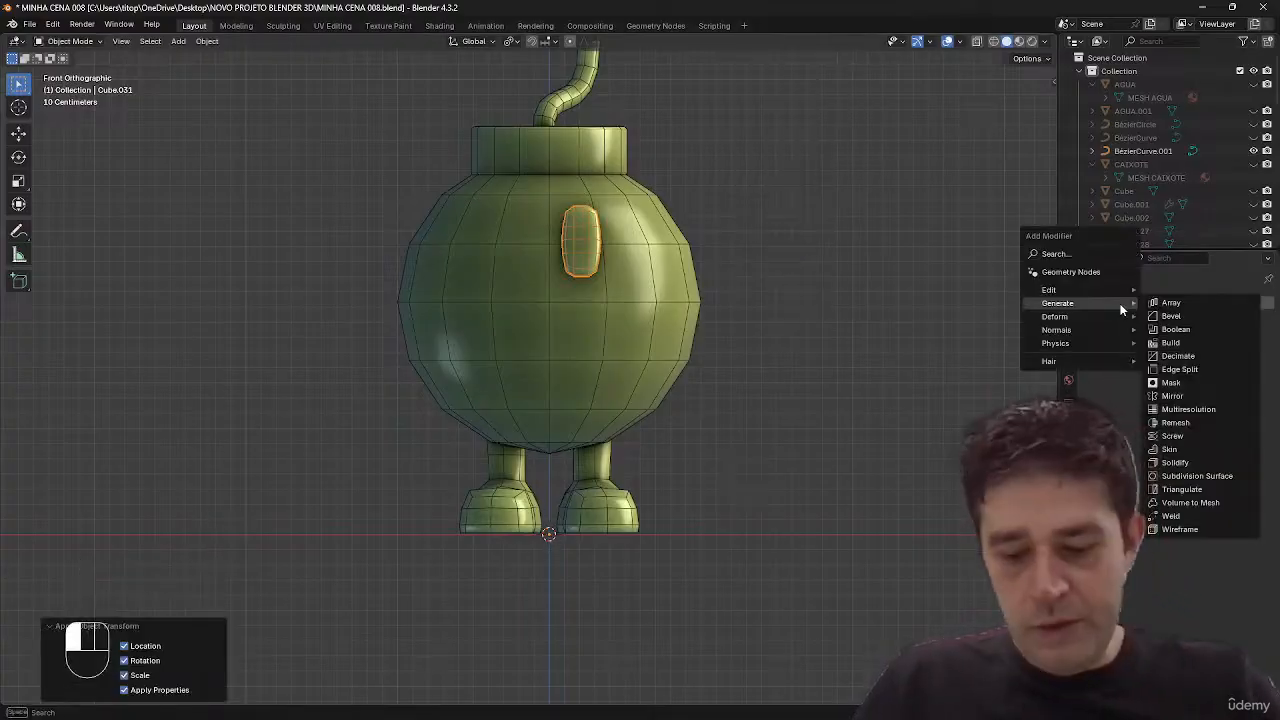
{"action": "type", "text": "mir"}
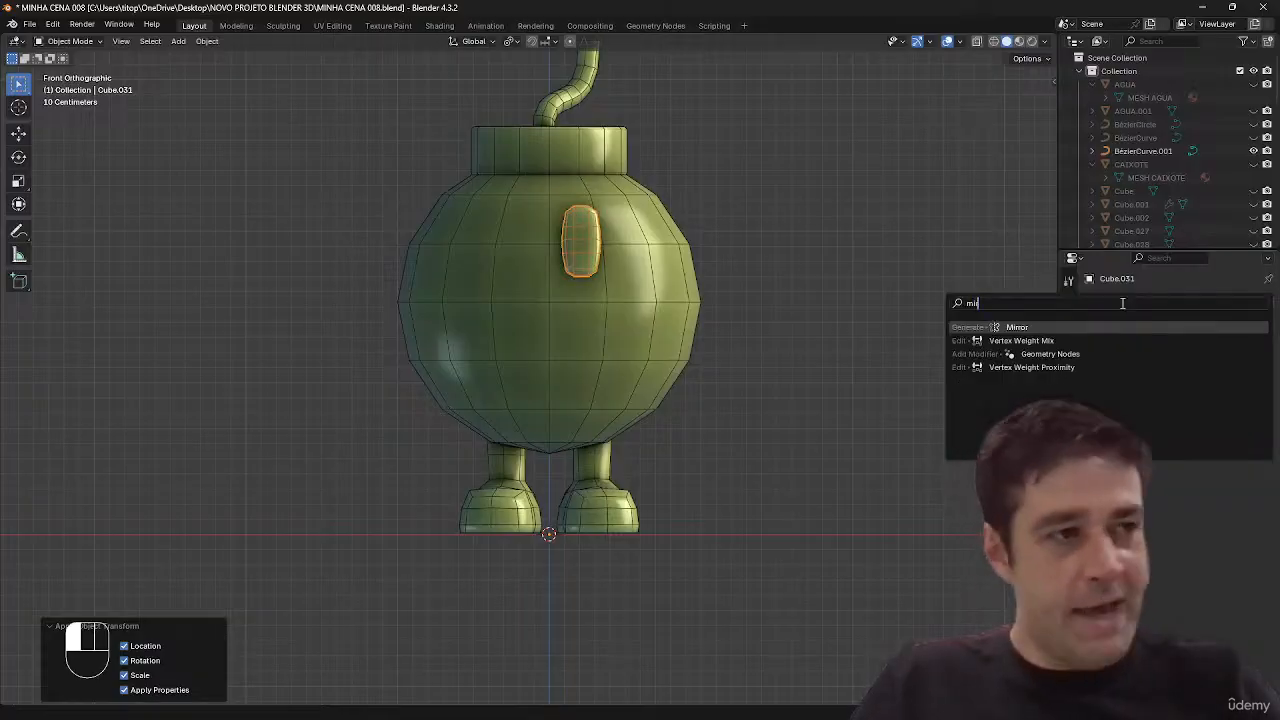
{"action": "key", "text": "Return"}
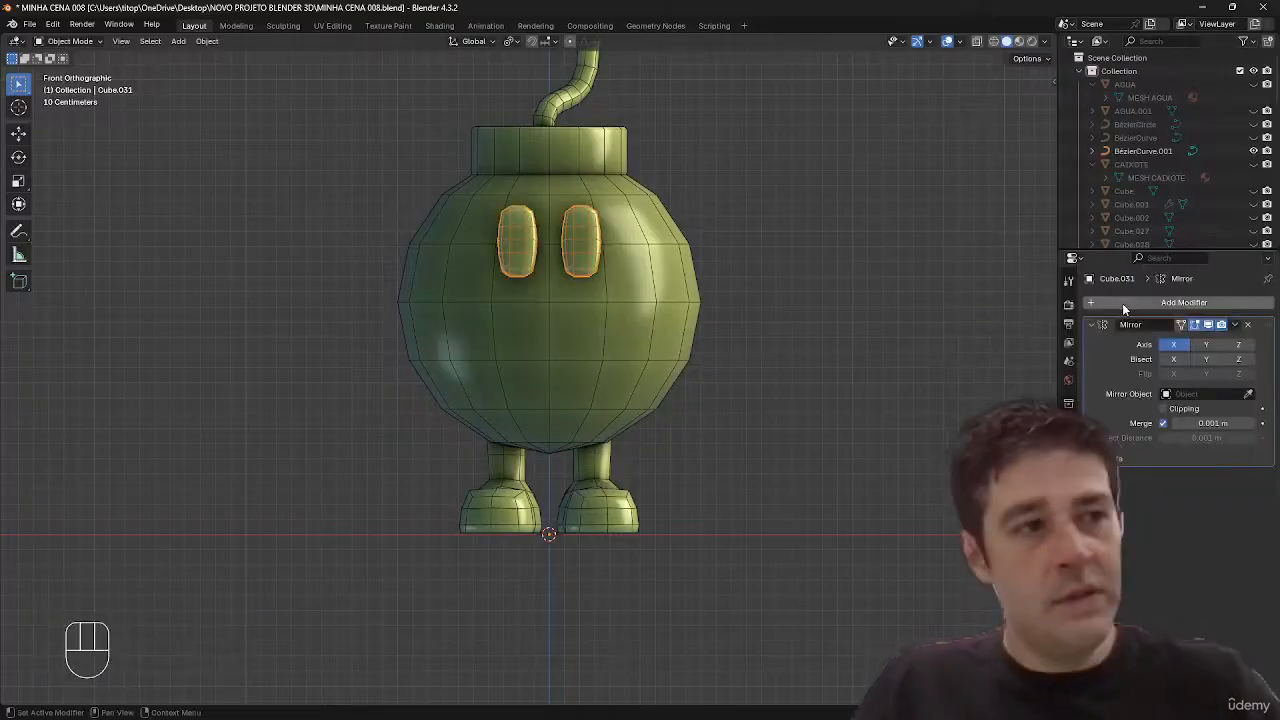
- Narrow the eye's central vertical face loop along the X axis
{"action": "key", "text": "Tab"}
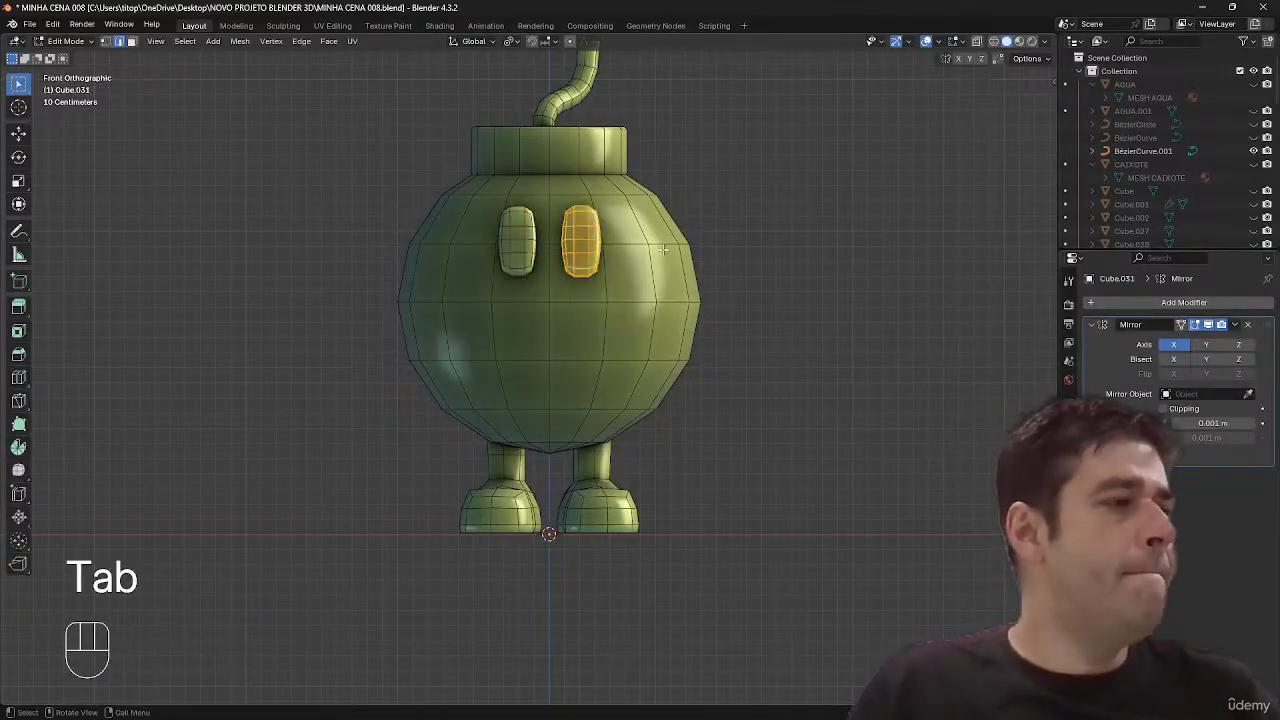
{"action": "key", "text": "z"}
{"action": "key", "text": "2"}
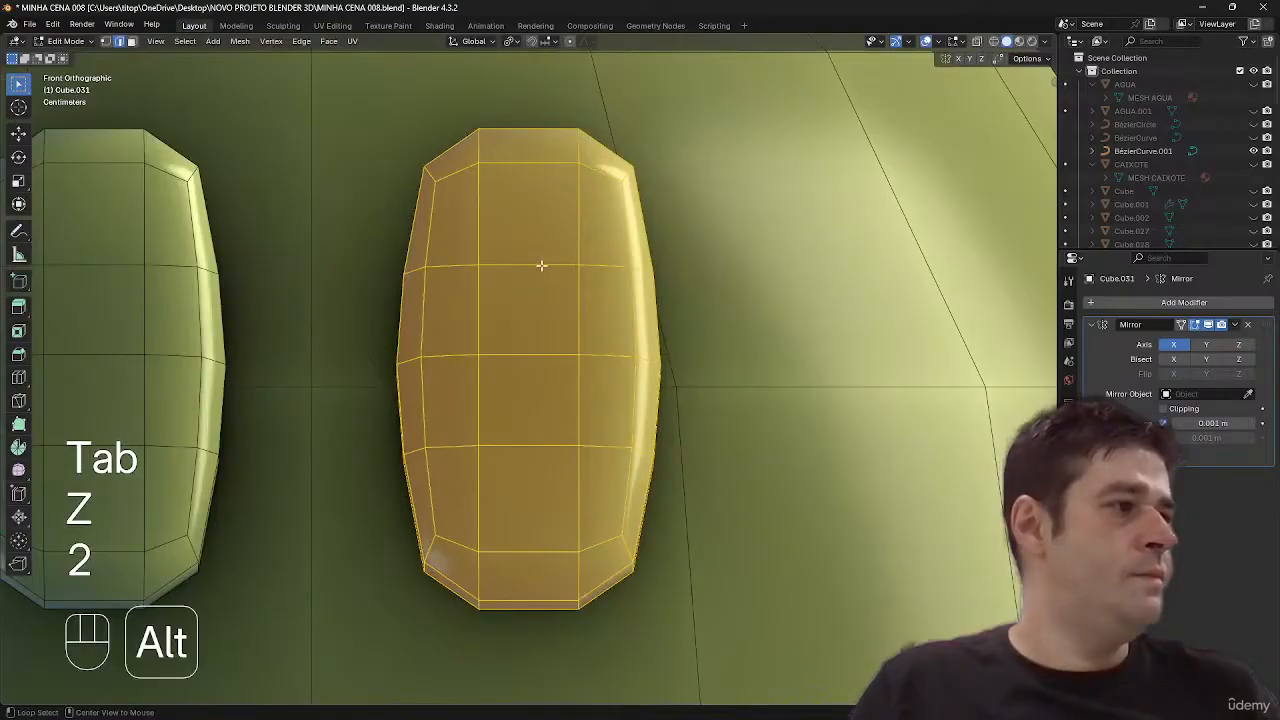
{"action": "key", "text": "3"}
{"action": "left_click", "coordinate": [535, 255], "text": "alt"}
{"action": "key", "text": "s"}
{"action": "key", "text": "x"}
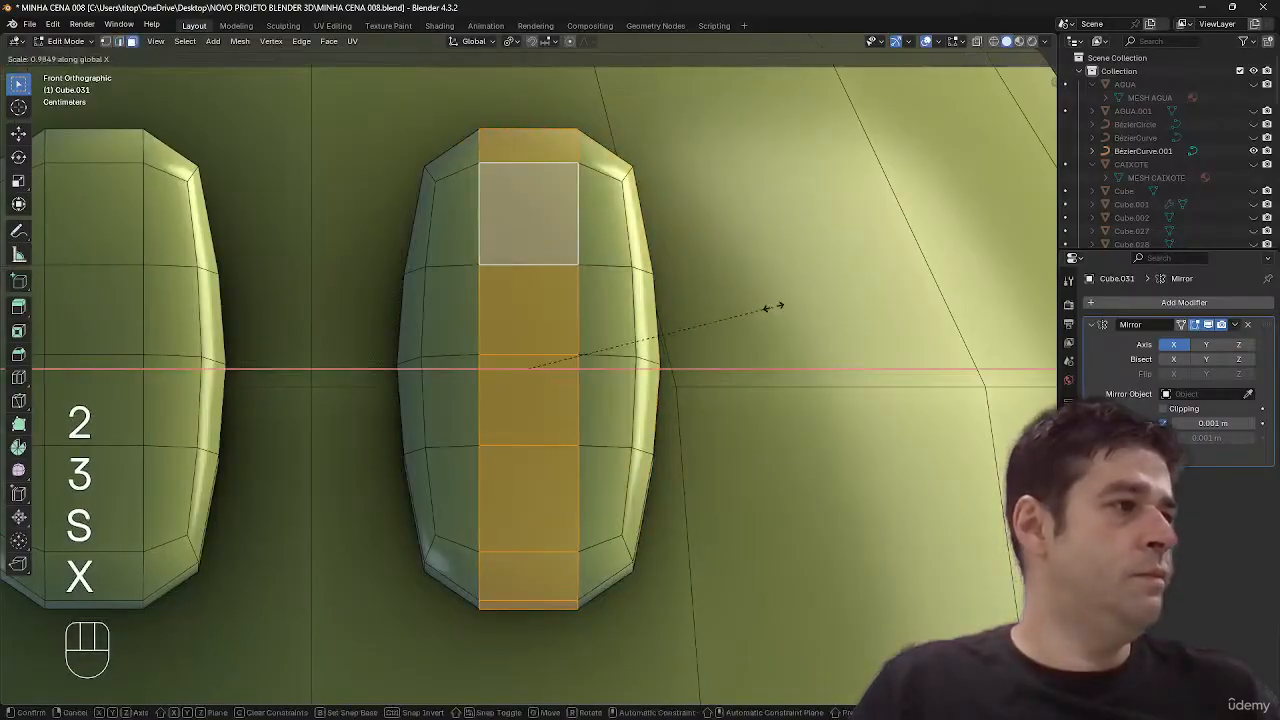
{"action": "left_click", "coordinate": [723, 309]}
- Stretch the whole eye mesh along the Z axis by a factor of 1.089
{"action": "key", "text": "a"}
{"action": "key", "text": "s"}
{"action": "key", "text": "z"}
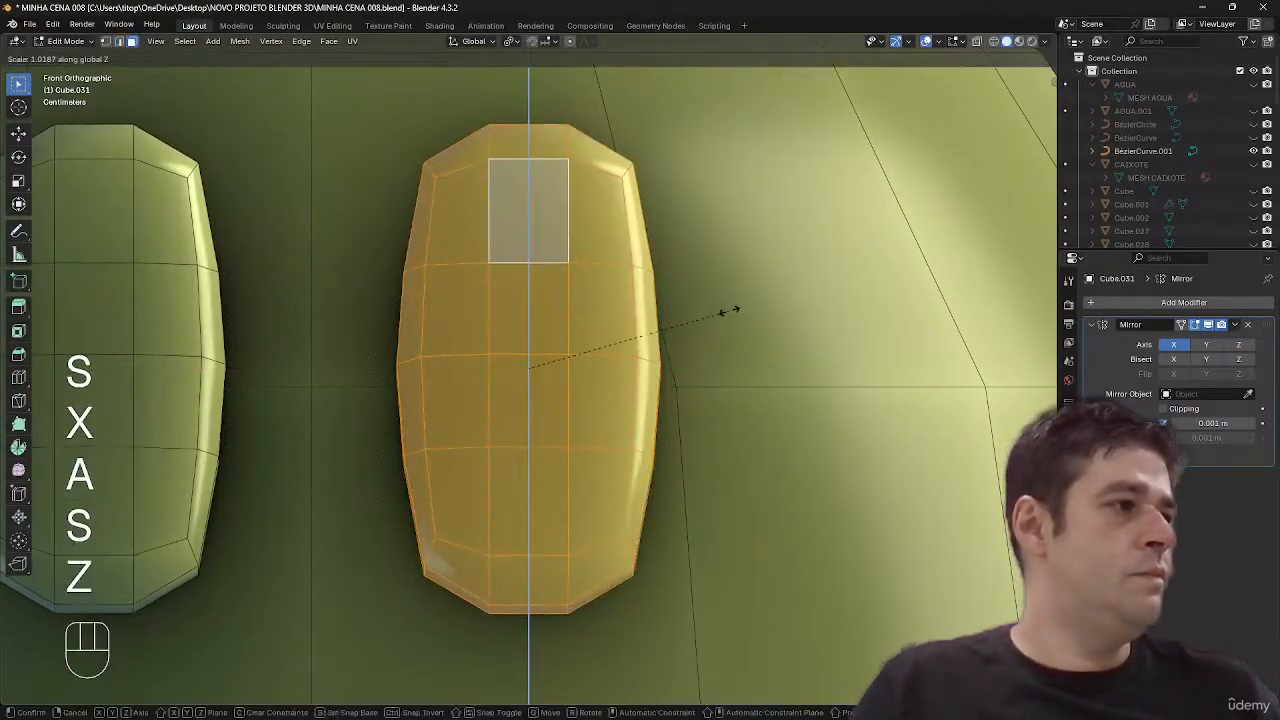
{"action": "left_click", "coordinate": [735, 300]}
- Rotate the eye 5.98° in the right view and move it against the curved front of the body
{"action": "middle_click_drag", "start_coordinate": [737, 286], "coordinate": [588, 411], "text": "ctrl"}
{"action": "key", "text": "r"}
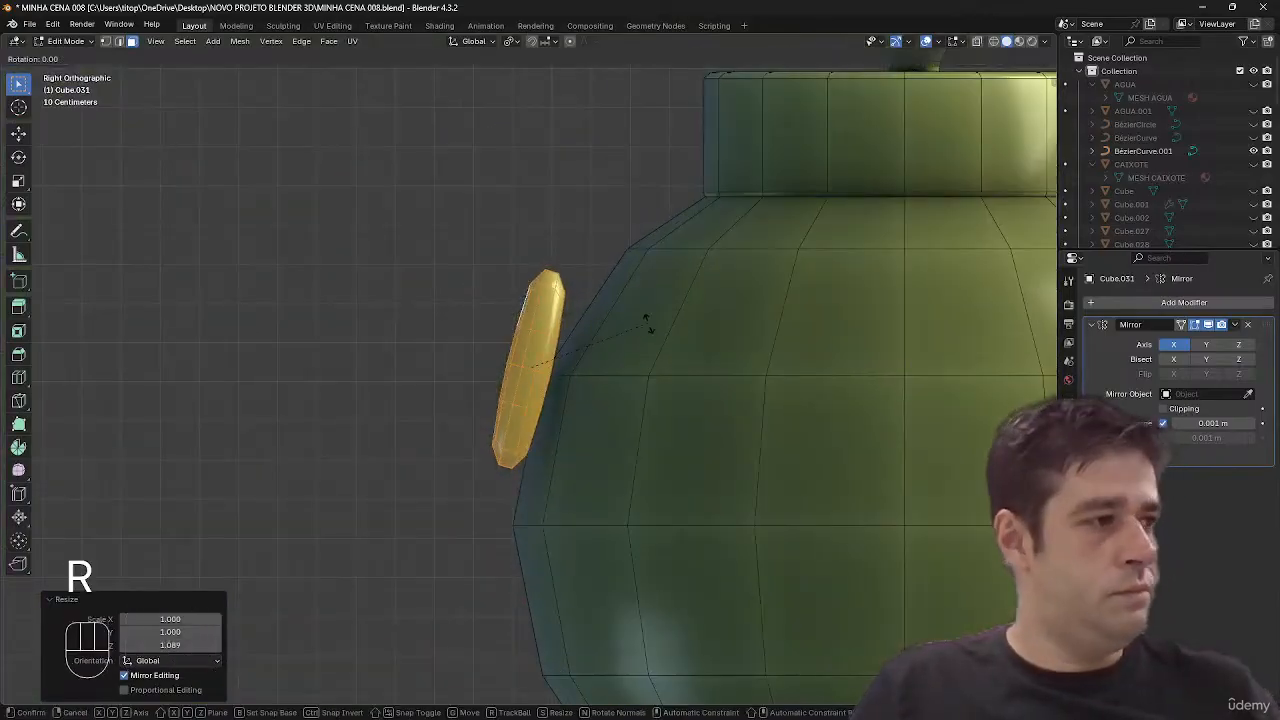
{"action": "left_click", "coordinate": [655, 333]}
{"action": "key", "text": "g"}
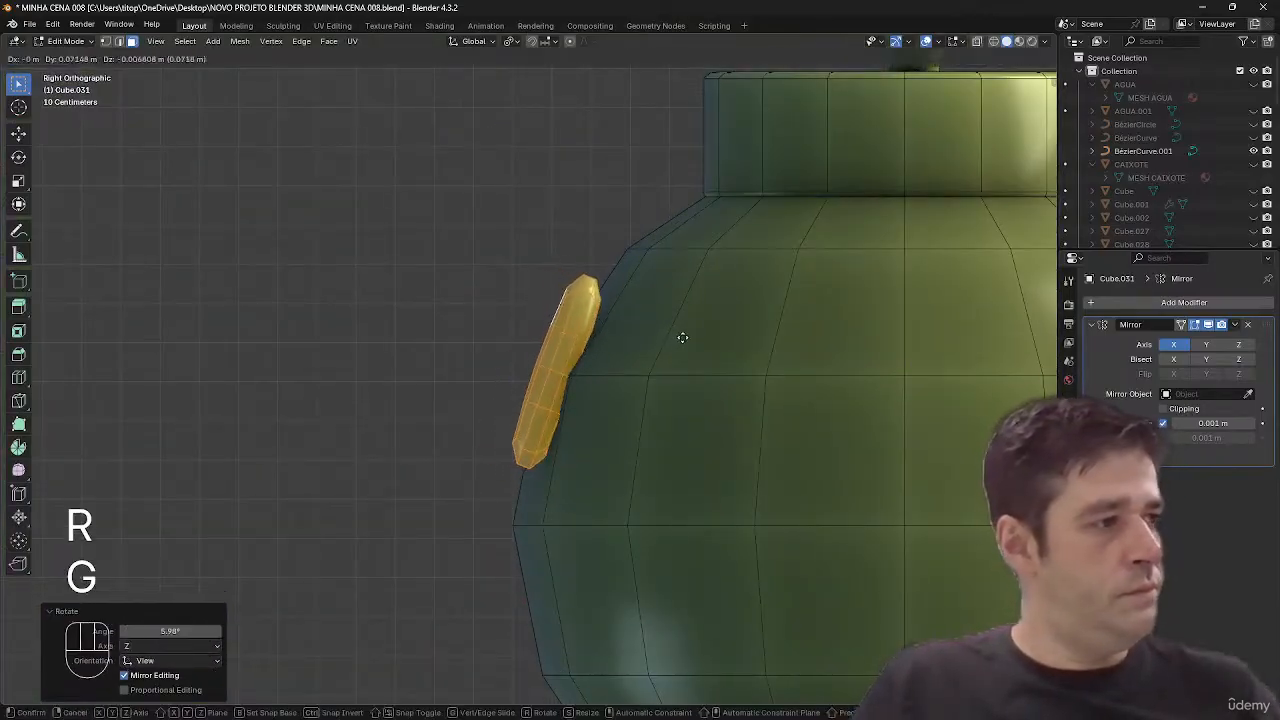
{"action": "left_click", "coordinate": [686, 340]}
- Pull the eye's middle horizontal edge loop outward with connected proportional editing at size 0.350 to bend the eye along the body
{"action": "key", "text": "2"}
{"action": "left_click", "coordinate": [555, 371], "text": "alt"}
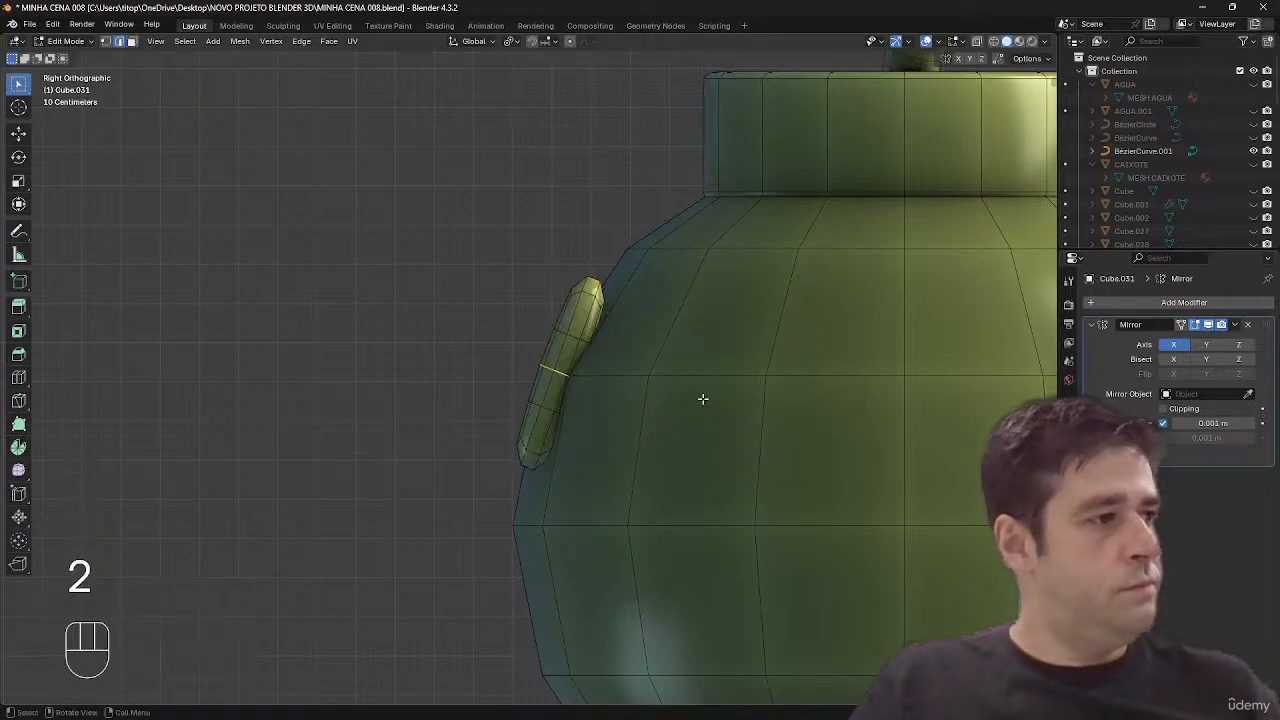
{"action": "key", "text": "g"}
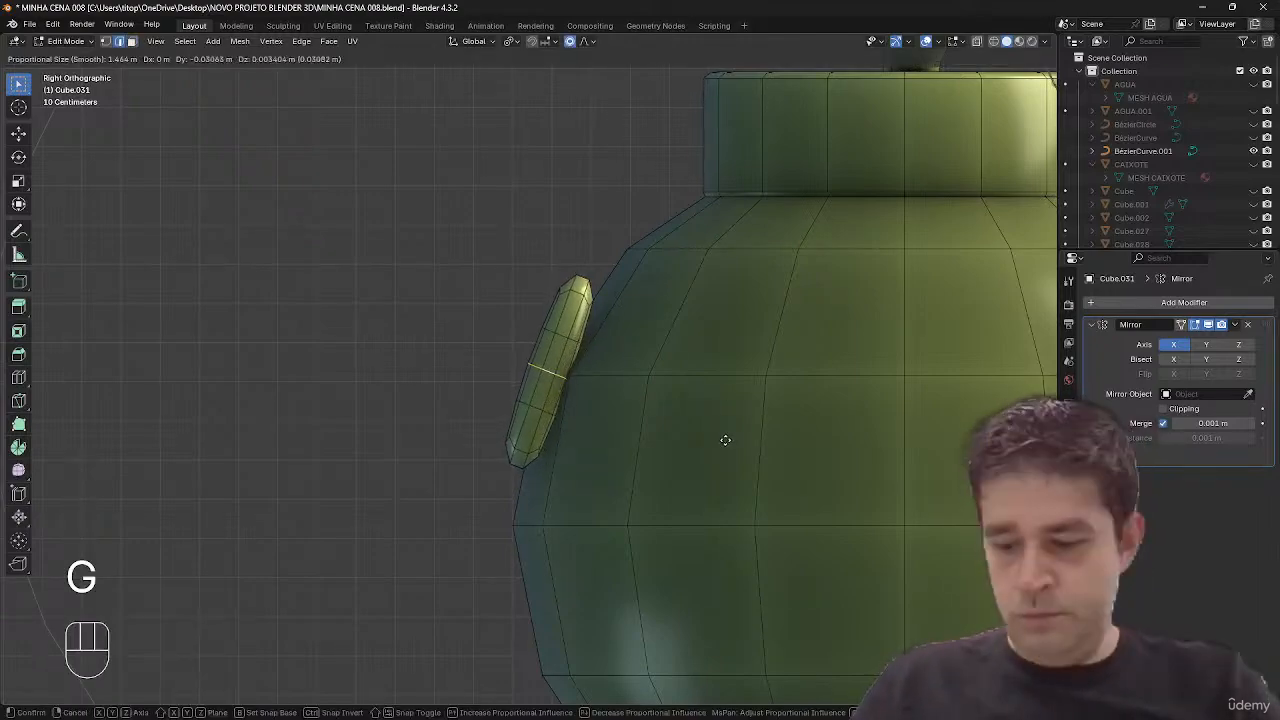
{"action": "key", "text": "Page_Down"}
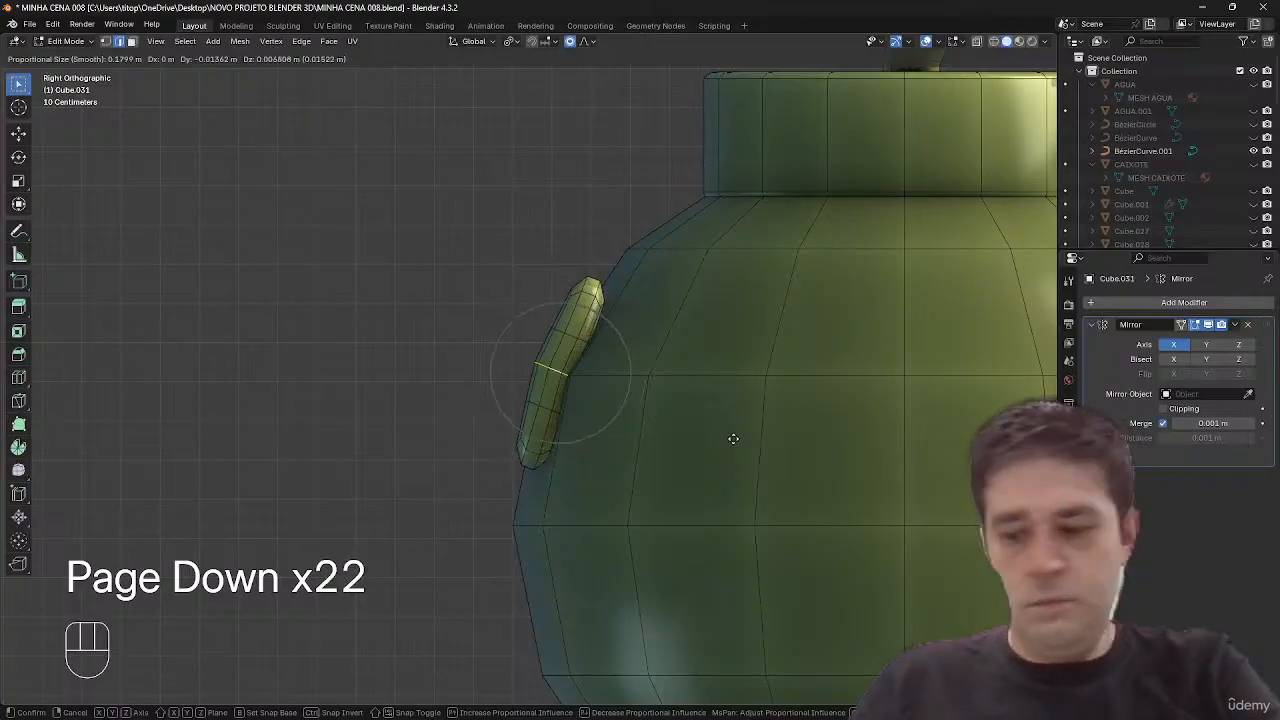
{"action": "key", "text": "Page_Up"}
{"action": "key", "text": "Page_Up"}
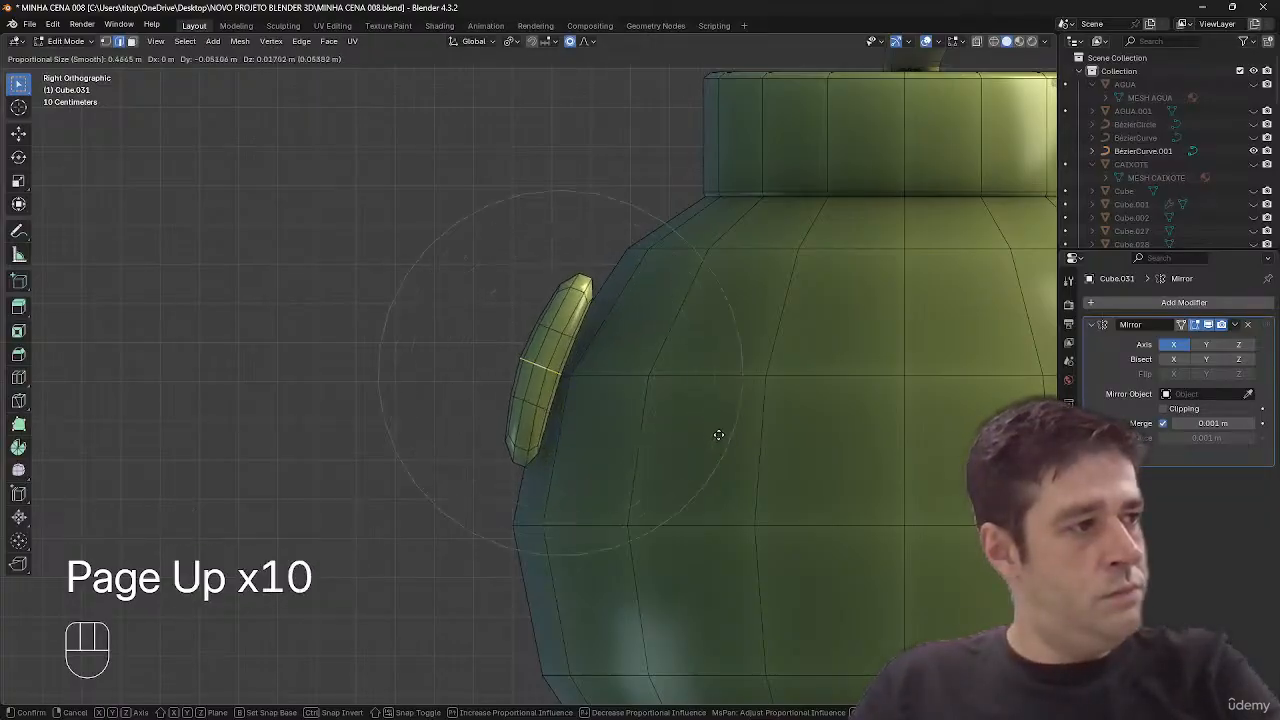
{"action": "key", "text": "Page_Down"}
{"action": "left_click", "coordinate": [718, 434]}
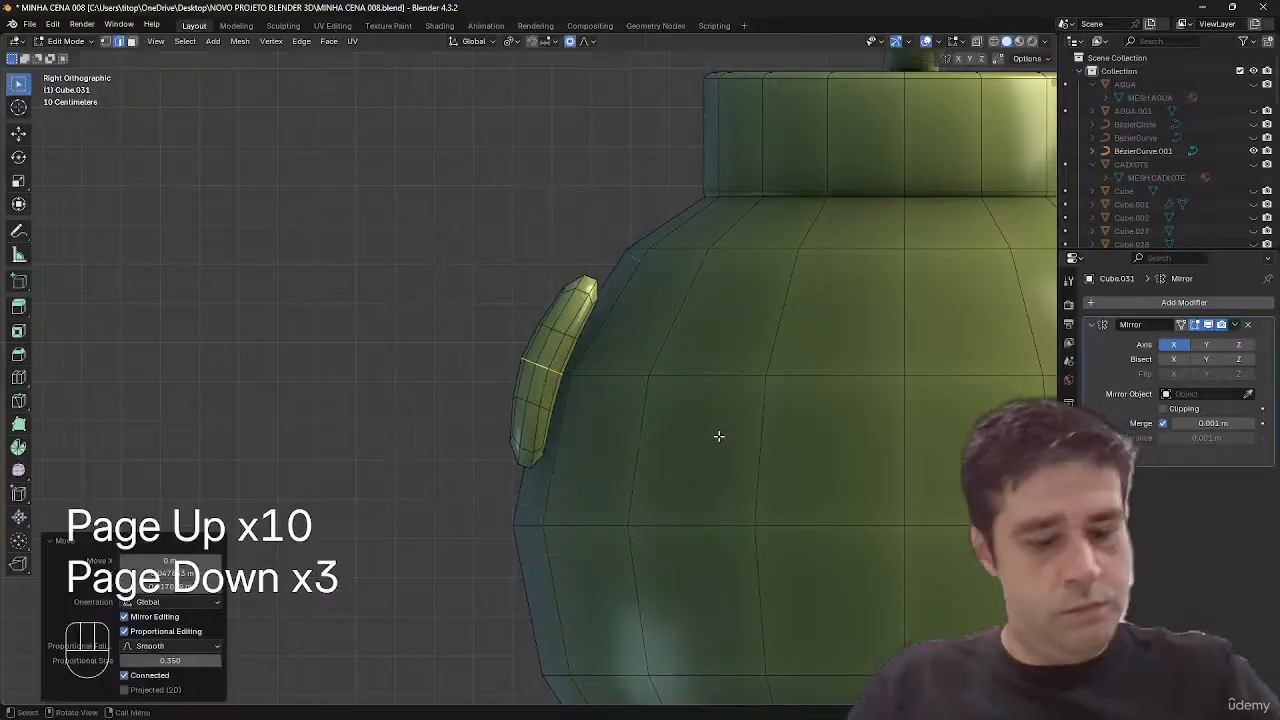
- Move the whole bent eye onto the body's surface and scale it to 0.915
{"action": "key", "text": "a"}
{"action": "key", "text": "g"}
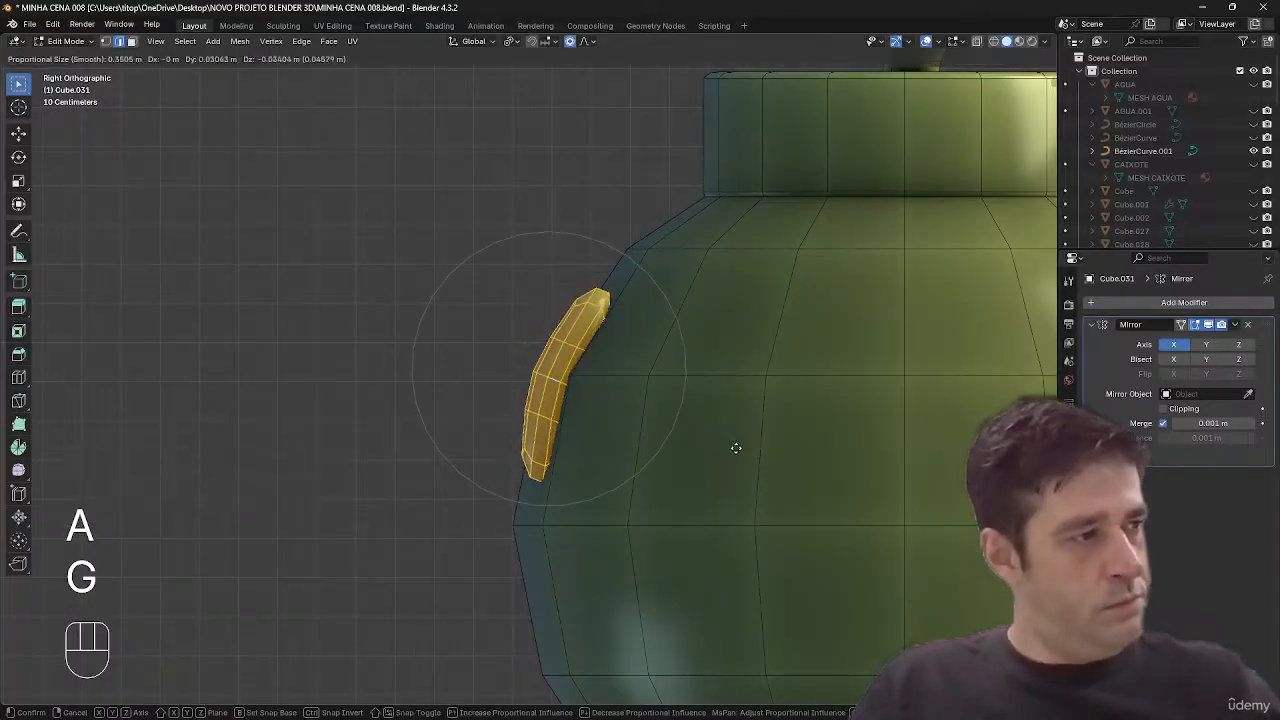
{"action": "left_click", "coordinate": [731, 442]}
{"action": "middle_click_drag", "start_coordinate": [737, 446], "coordinate": [700, 403]}
{"action": "key", "text": "s"}
{"action": "left_click", "coordinate": [788, 425]}
- Rotate the eye freely with the trackball to follow the body's curvature, and give it a slight rotation in the view plane
{"action": "middle_click_drag", "start_coordinate": [788, 425], "coordinate": [739, 400]}
{"action": "key", "text": "r"}
{"action": "key", "text": "r"}
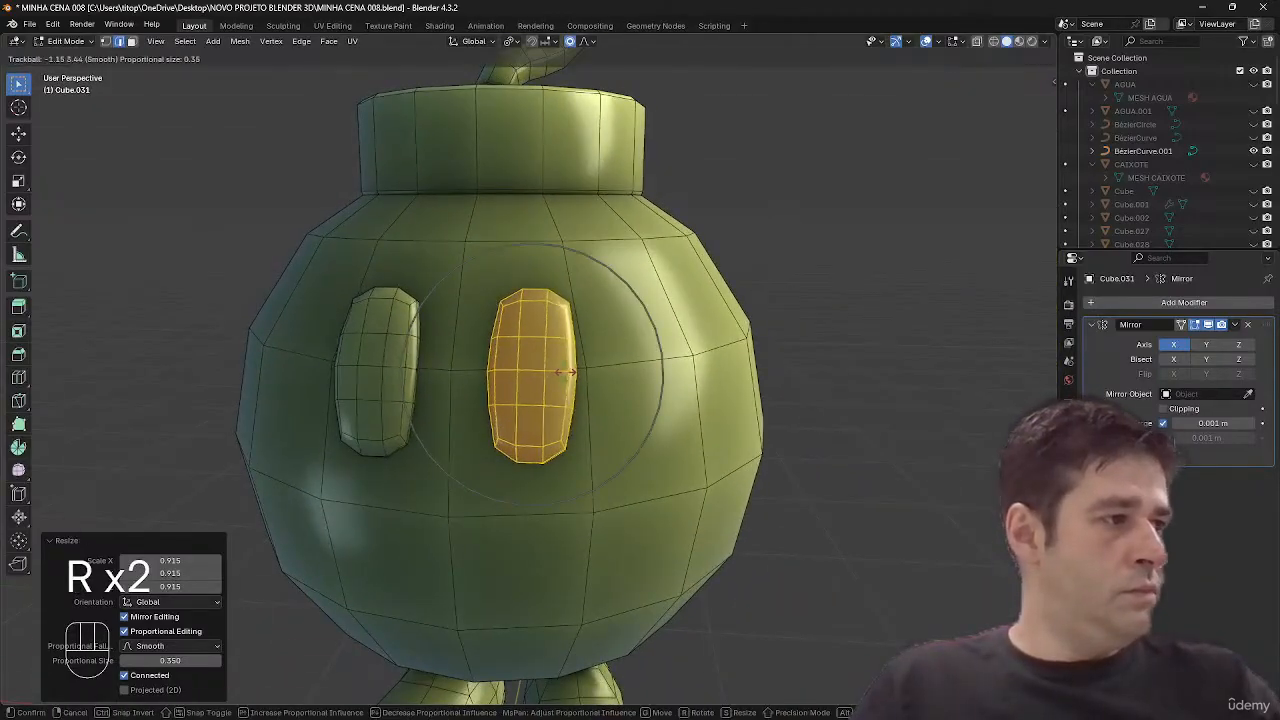
{"action": "key", "text": "r"}
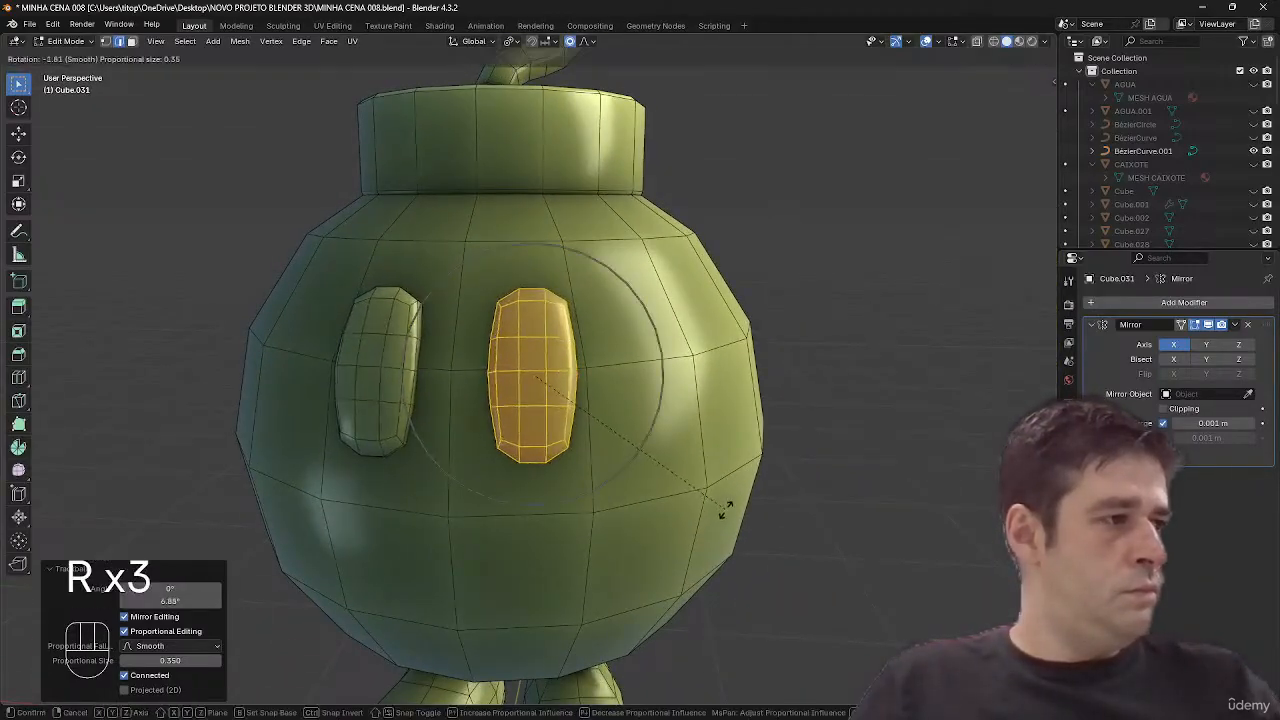
{"action": "left_click", "coordinate": [727, 509]}
- Move the eye about 0.019 m inward and 0.013 m up in the front view, and rotate it slightly
{"action": "key", "text": "Tab"}
{"action": "middle_click_drag", "start_coordinate": [754, 468], "coordinate": [680, 375], "text": "ctrl"}
{"action": "key", "text": "Tab"}
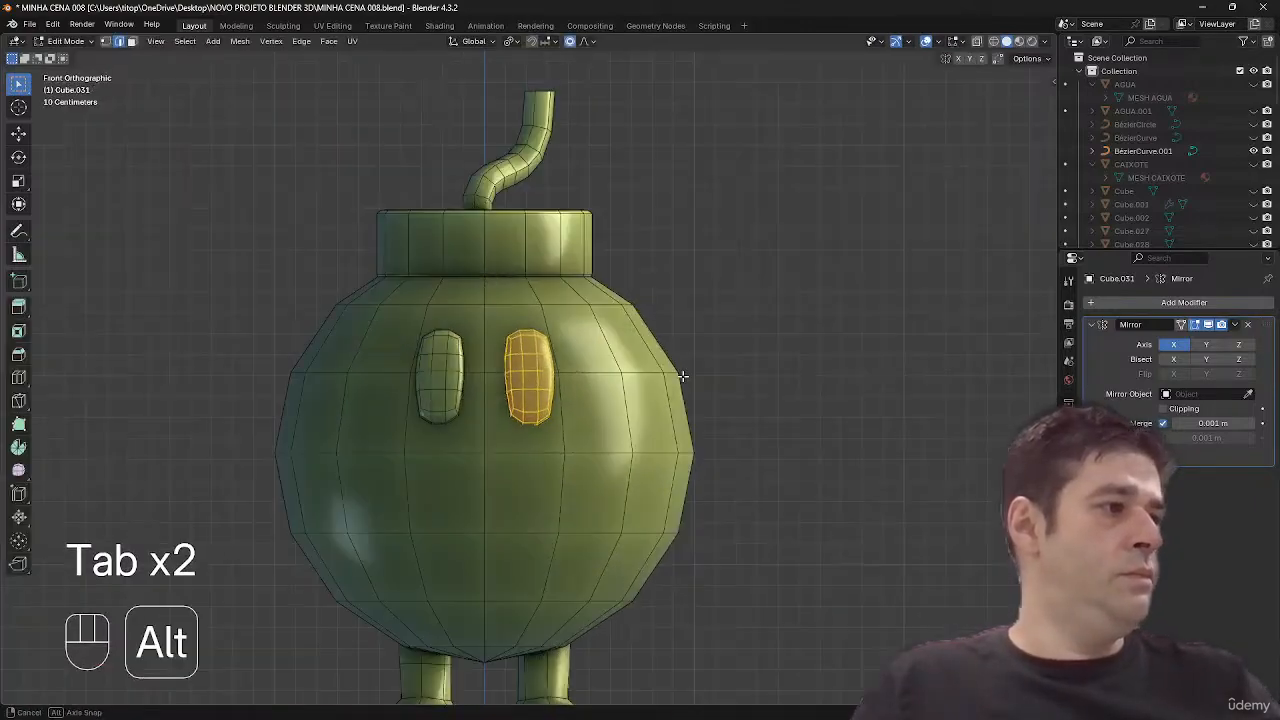
{"action": "key", "text": "g"}
{"action": "left_click", "coordinate": [666, 374]}
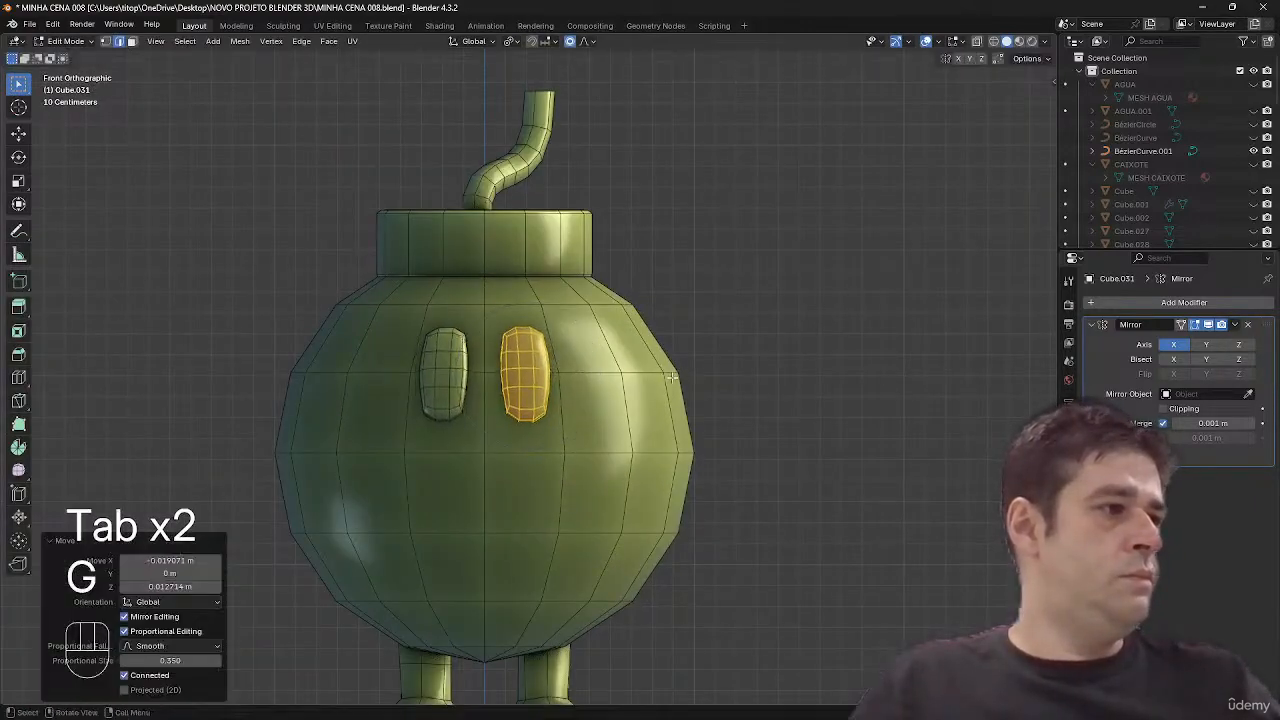
{"action": "key", "text": "r"}
{"action": "left_click", "coordinate": [660, 368]}
{"action": "key", "text": "Tab"}
- Add a horizontal loop cut near the lower edge of the cylindrical cap on top of the bomb, with a slide factor of 0.704
{"action": "middle_click_drag", "start_coordinate": [653, 357], "coordinate": [656, 459], "text": "ctrl"}
{"action": "middle_click_drag", "start_coordinate": [656, 459], "coordinate": [736, 424]}
{"action": "key", "text": "a"}
{"action": "key", "text": "z"}
{"action": "key", "text": "Tab"}
{"action": "key", "text": "Tab"}
{"action": "left_click", "coordinate": [663, 226]}
{"action": "key", "text": "Tab"}
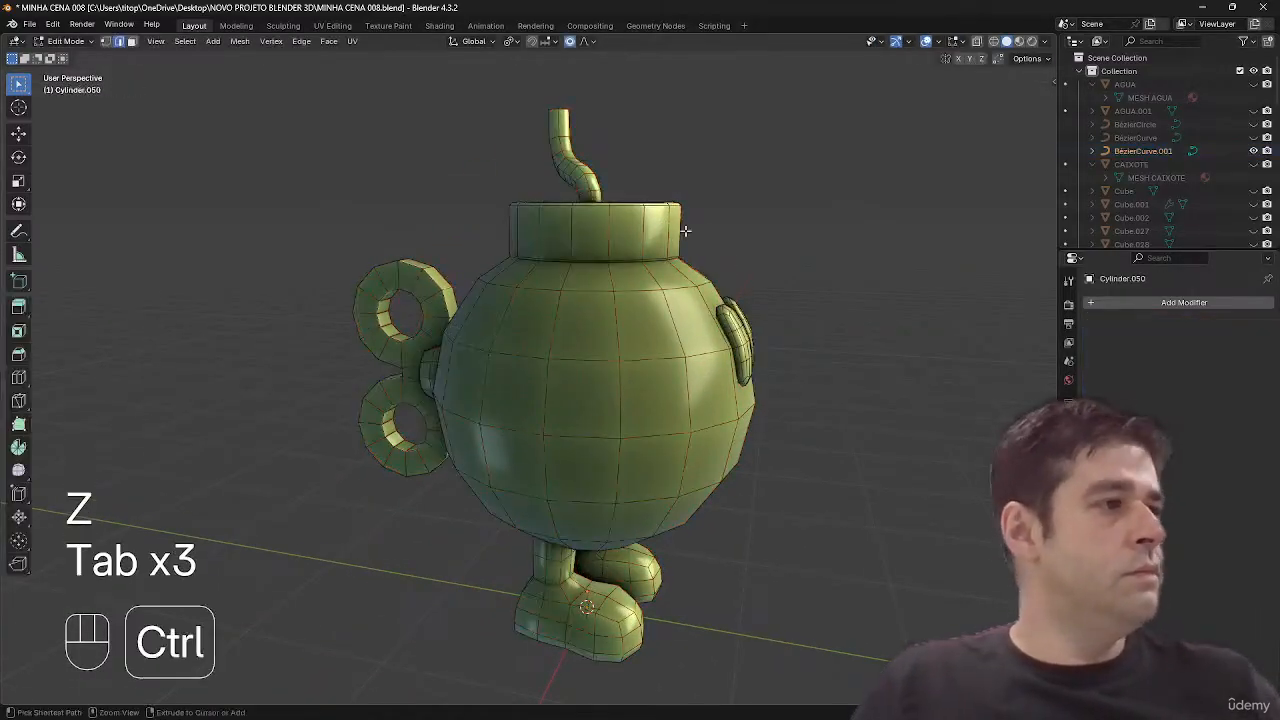
{"action": "key", "text": "ctrl+r"}
{"action": "left_click", "coordinate": [677, 241]}
{"action": "left_click", "coordinate": [677, 241]}
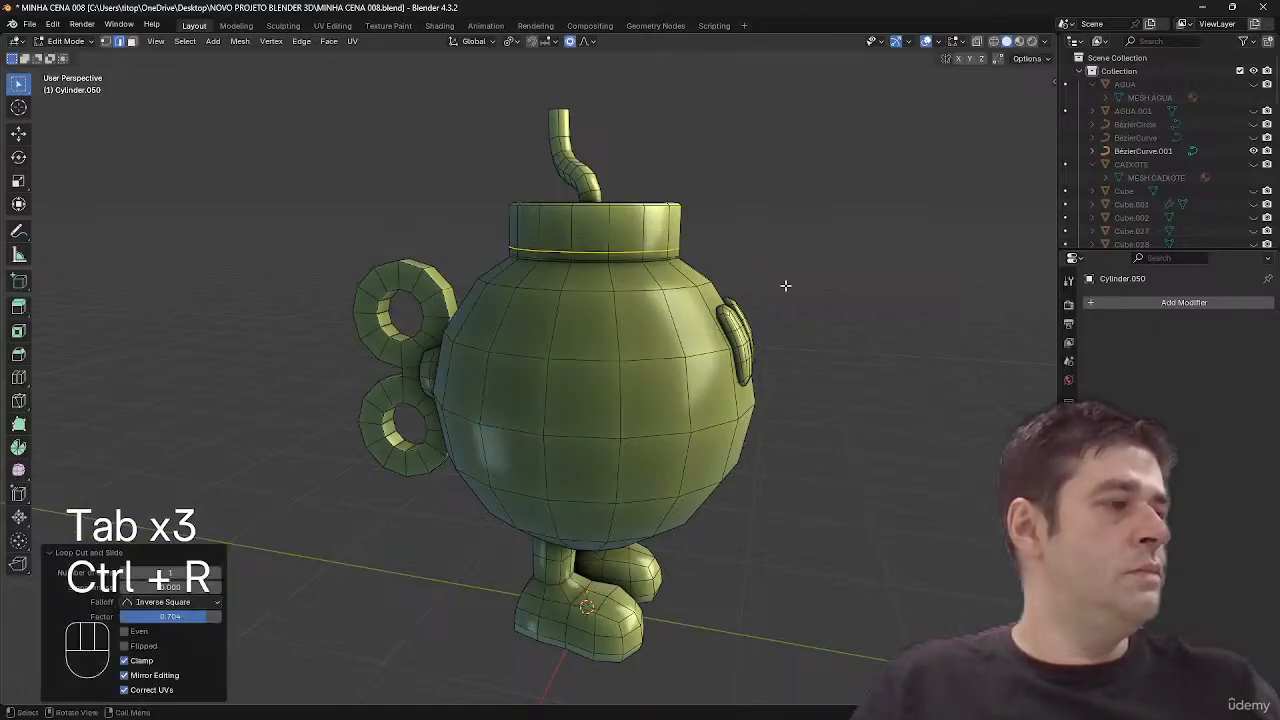
- Undo the last loop cut on the cap, return to object mode and clear the selection
{"action": "key", "text": "shift+alt+z"}
{"action": "middle_click_drag", "start_coordinate": [788, 288], "coordinate": [796, 297]}
{"action": "middle_click_drag", "start_coordinate": [796, 297], "coordinate": [803, 306], "text": "ctrl"}
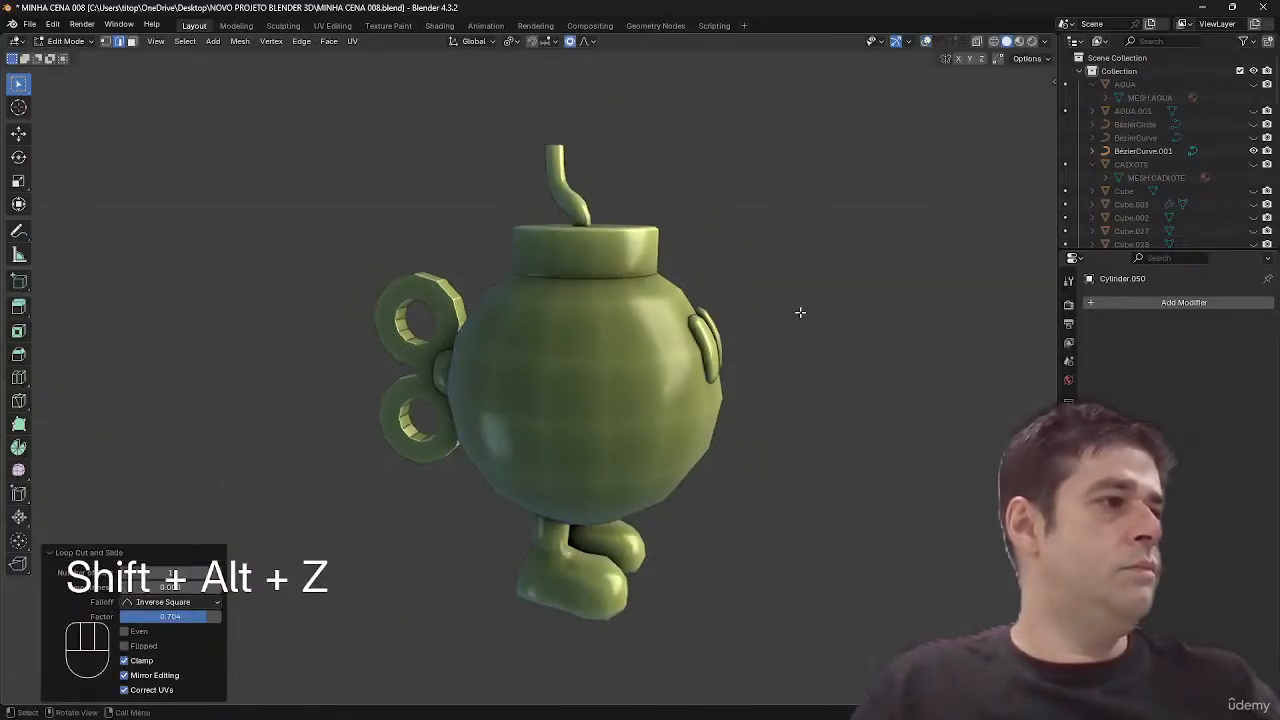
{"action": "key", "text": "ctrl+z"}
{"action": "key", "text": "ctrl+z"}
{"action": "key", "text": "shift+alt+z"}
{"action": "middle_click_drag", "start_coordinate": [797, 311], "coordinate": [780, 318]}
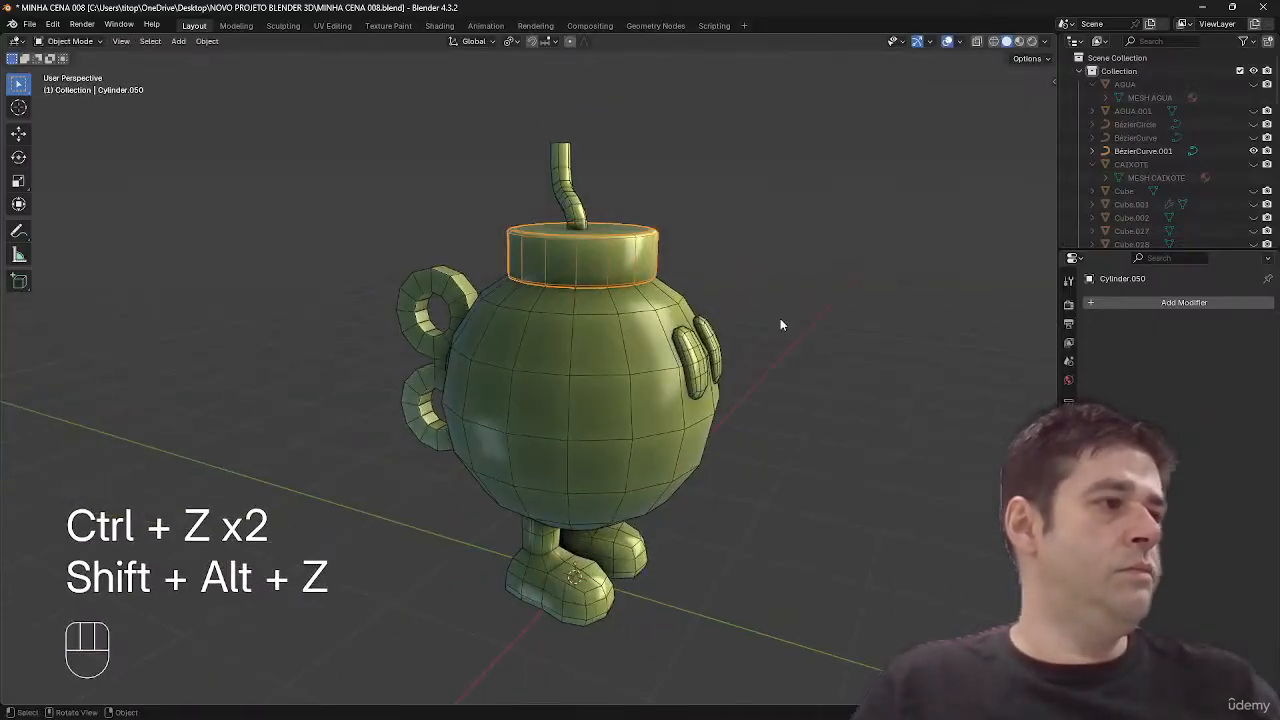
{"action": "key", "text": "Tab"}
{"action": "key", "text": "Tab"}
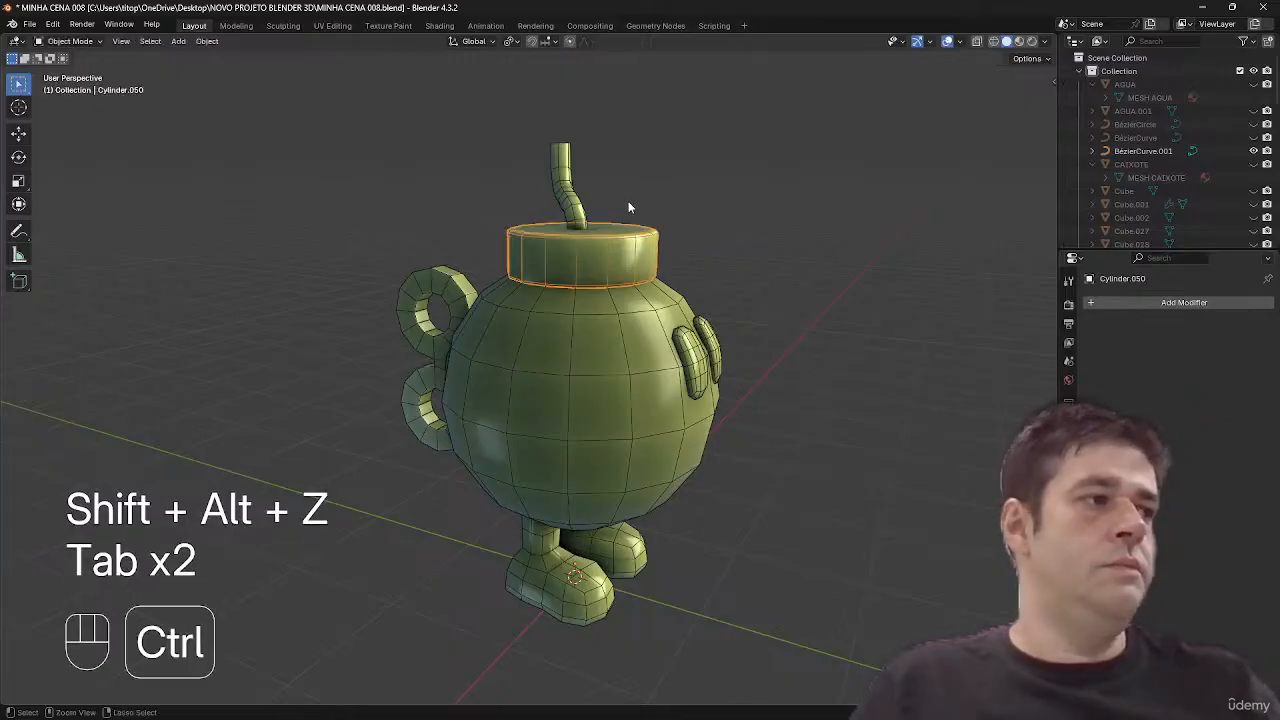
{"action": "key", "text": "ctrl+Tab"}
{"action": "key", "text": "ctrl+Tab"}
{"action": "left_click", "coordinate": [473, 206]}
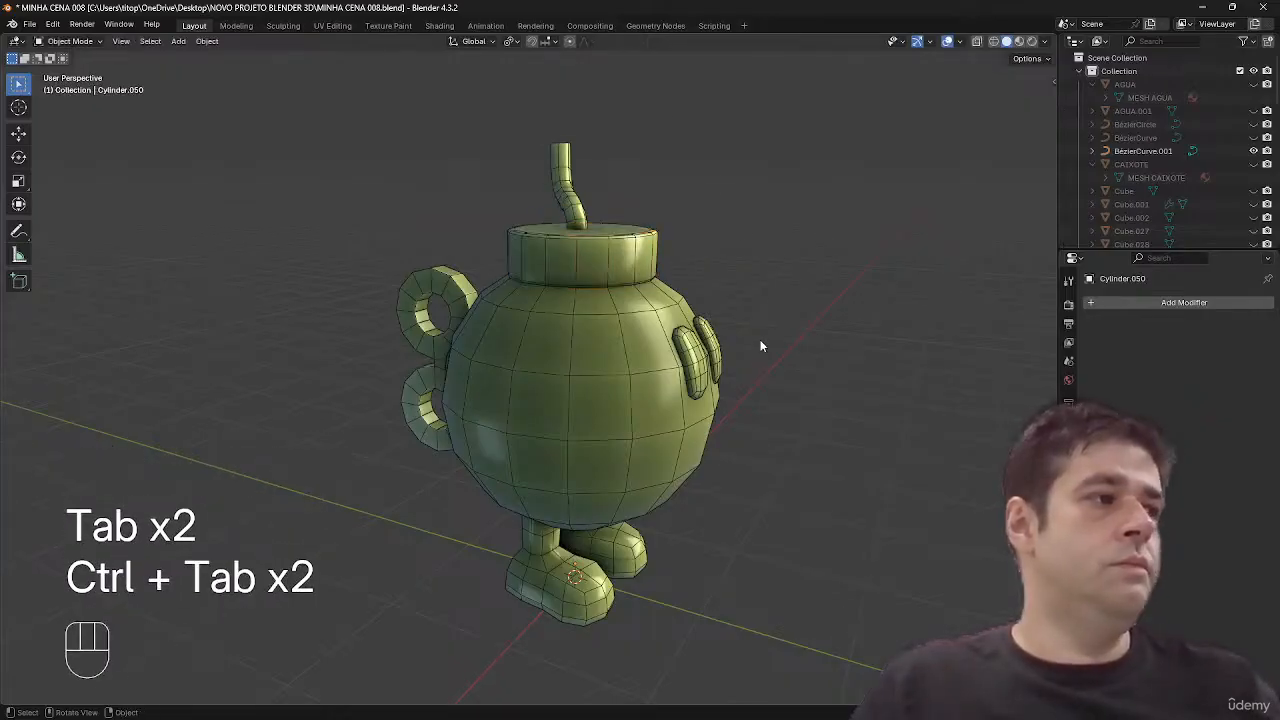
- Bevel the rim edges around both ring holes of the wind-up key with a single segment
{"action": "middle_click_drag", "start_coordinate": [760, 346], "coordinate": [492, 323], "text": "alt"}
{"action": "left_click", "coordinate": [404, 374]}
{"action": "middle_click_drag", "start_coordinate": [404, 374], "coordinate": [613, 307]}
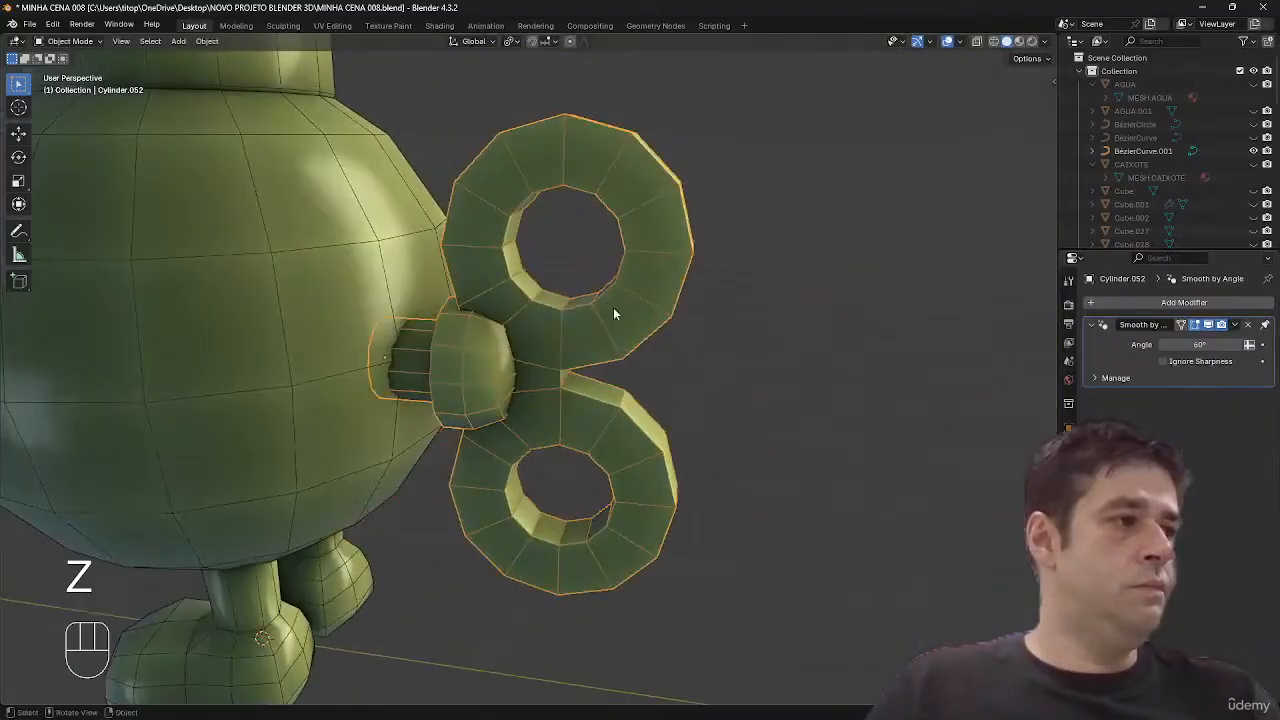
{"action": "key", "text": "Tab"}
{"action": "key", "text": "2"}
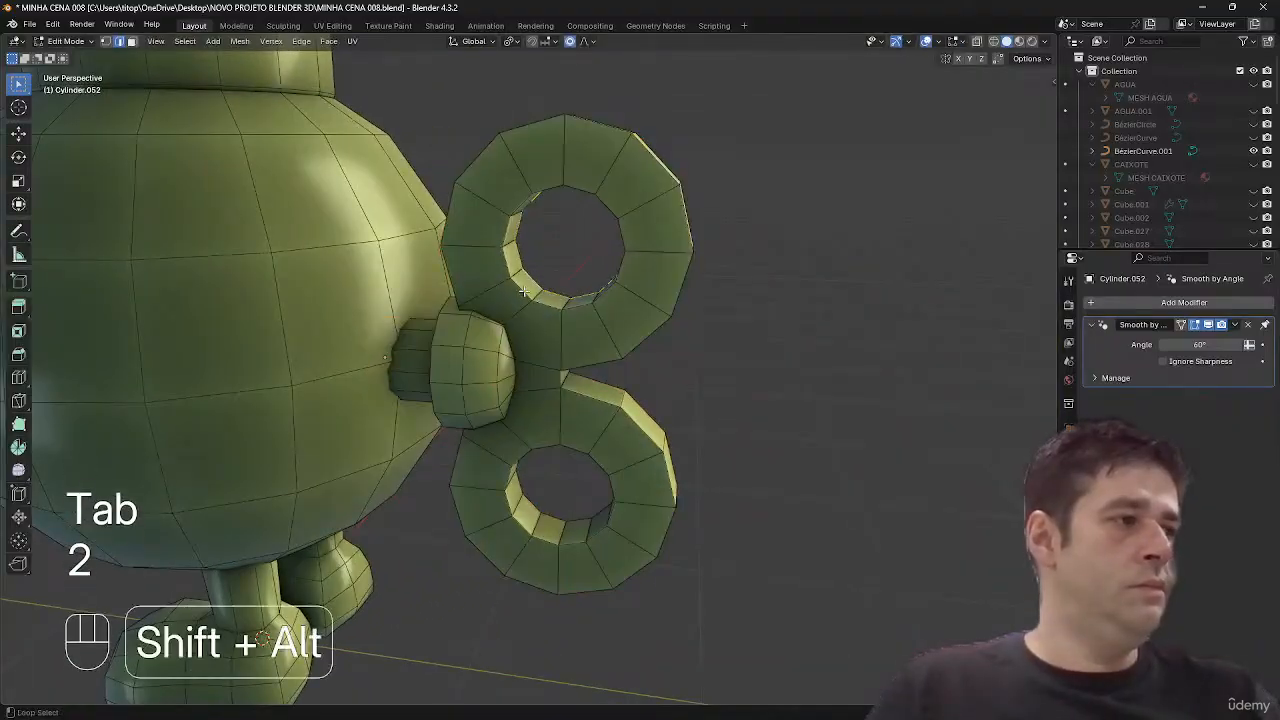
{"action": "left_click", "coordinate": [521, 485], "text": "alt+shift"}
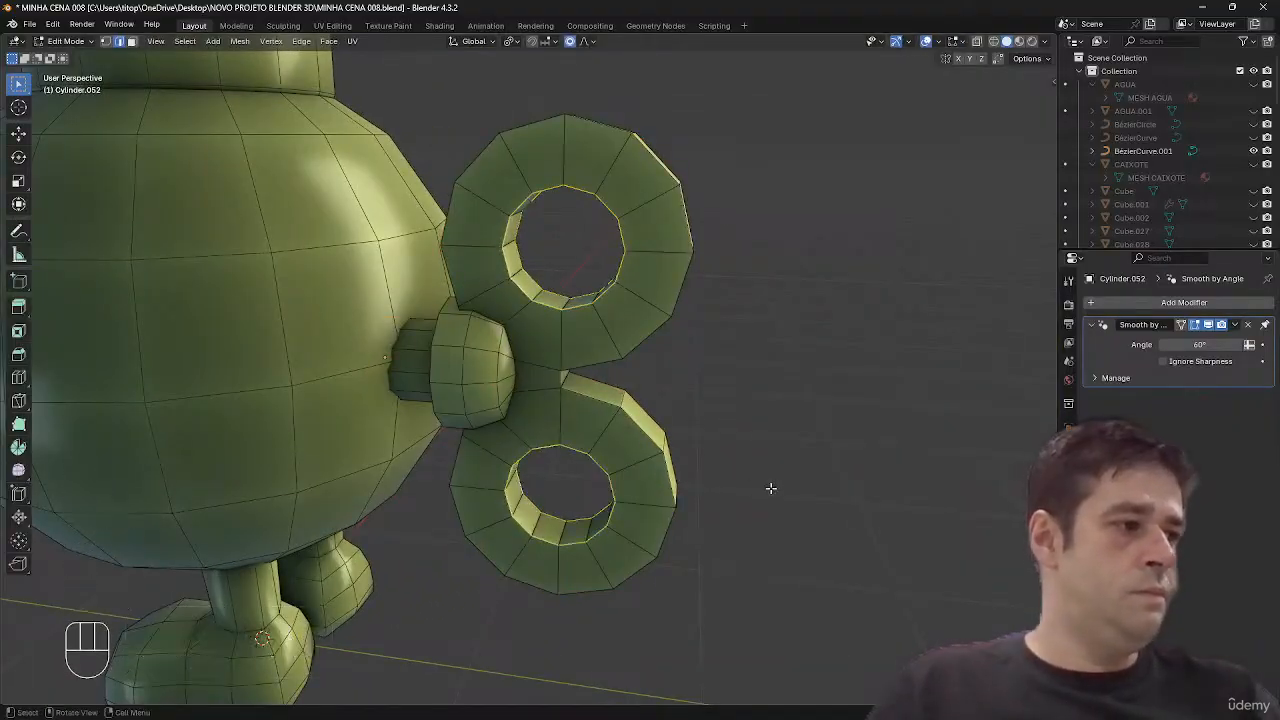
{"action": "key", "text": "ctrl+b"}
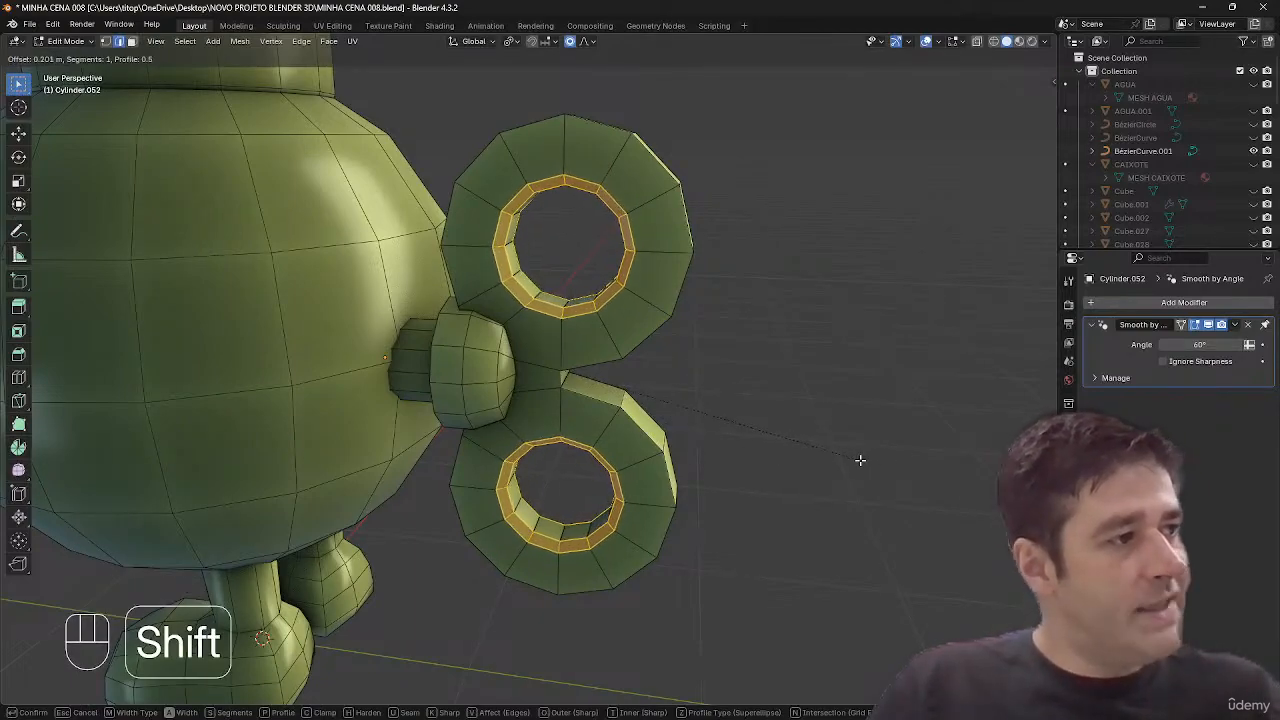
{"action": "left_click", "coordinate": [863, 460]}
- Apply Shade Auto Smooth with a 30° angle to the wind-up key
{"action": "key", "text": "shift+alt+z"}
{"action": "middle_click_drag", "start_coordinate": [857, 460], "coordinate": [575, 468]}
{"action": "key", "text": "Tab"}
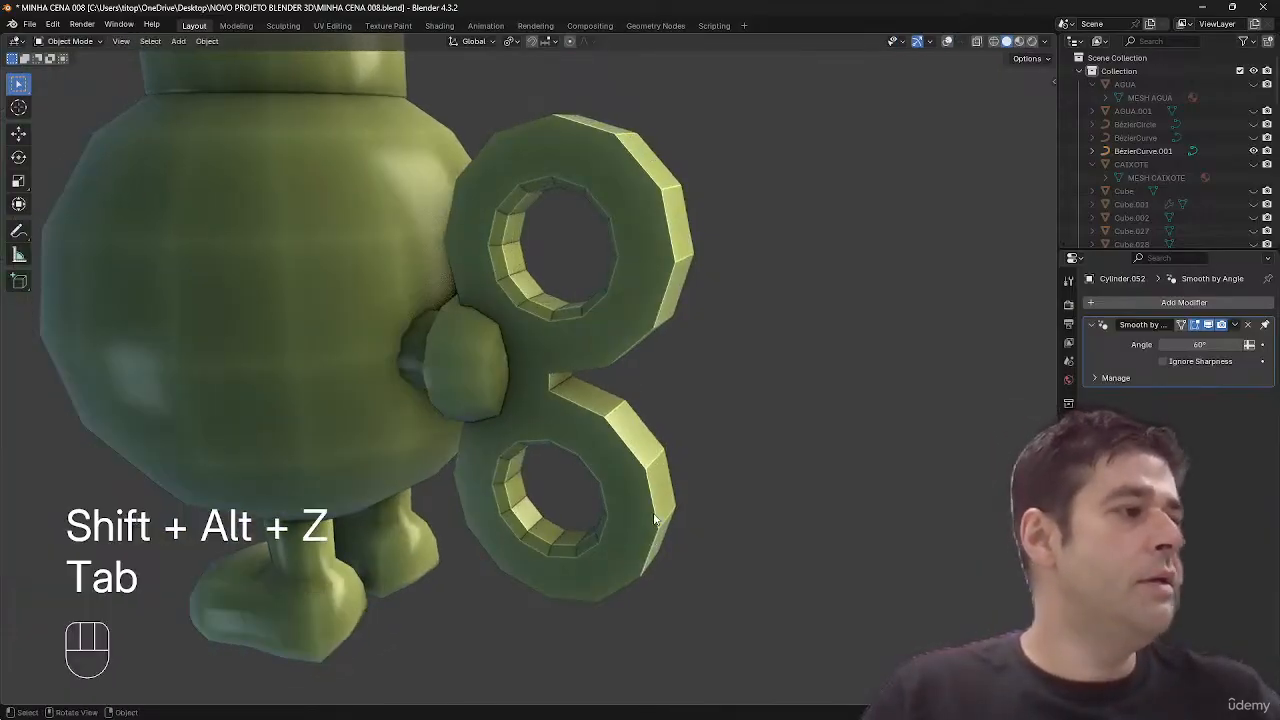
{"action": "right_click", "coordinate": [648, 455]}
{"action": "left_click", "coordinate": [641, 462]}
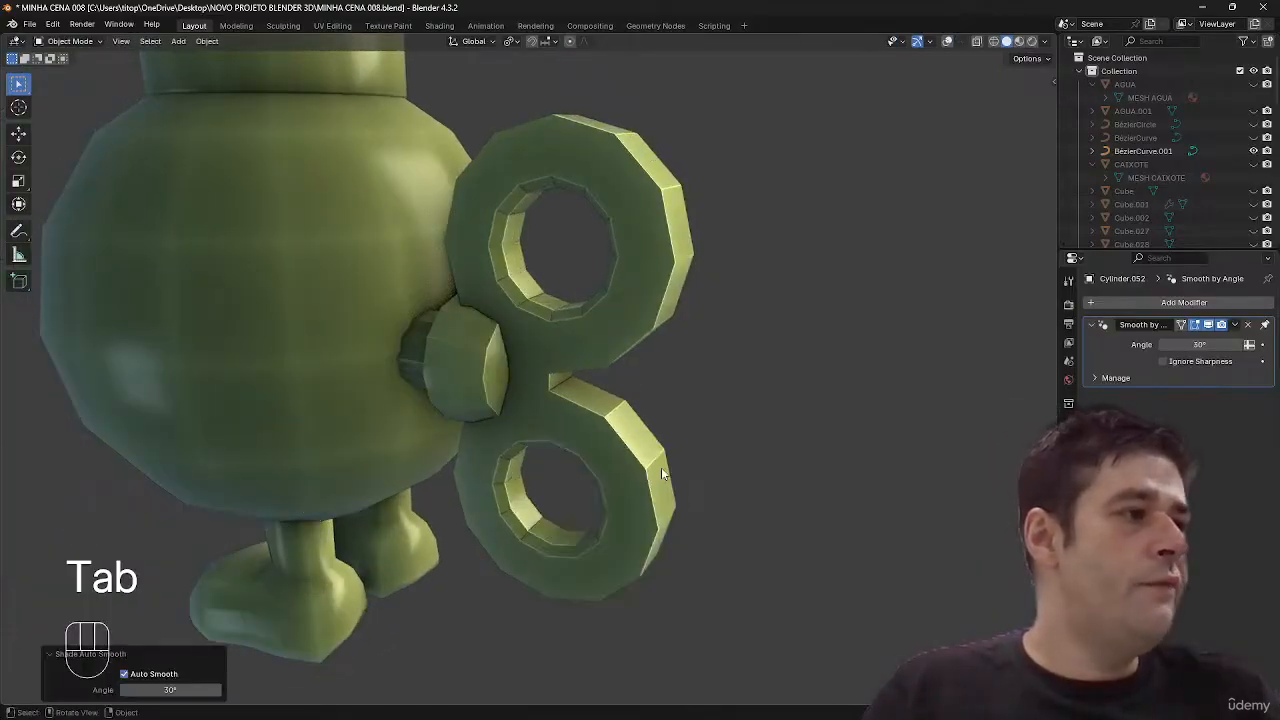
{"action": "left_click", "coordinate": [724, 456]}
{"action": "key", "text": "shift+alt+z"}
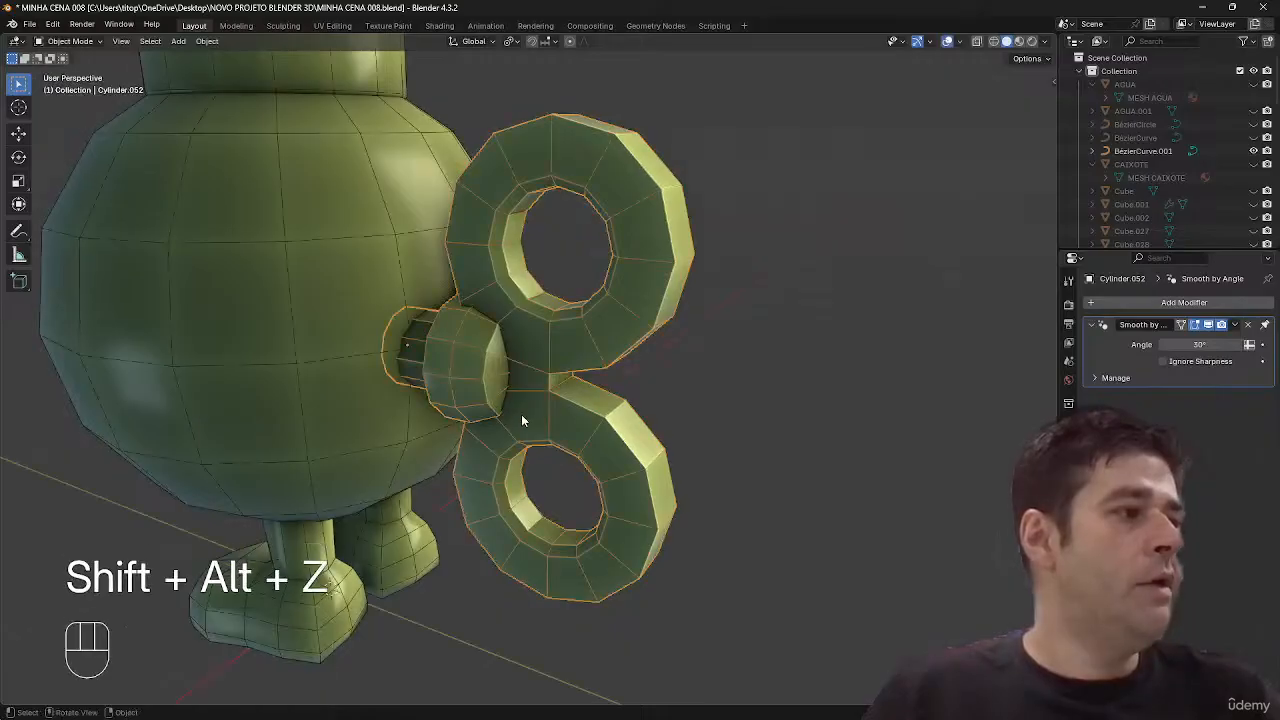
- Try to add a loop cut around the wind-up key's shaft with a slide factor of 0.316
{"action": "middle_click_drag", "start_coordinate": [521, 414], "coordinate": [576, 407]}
{"action": "key", "text": "Tab"}
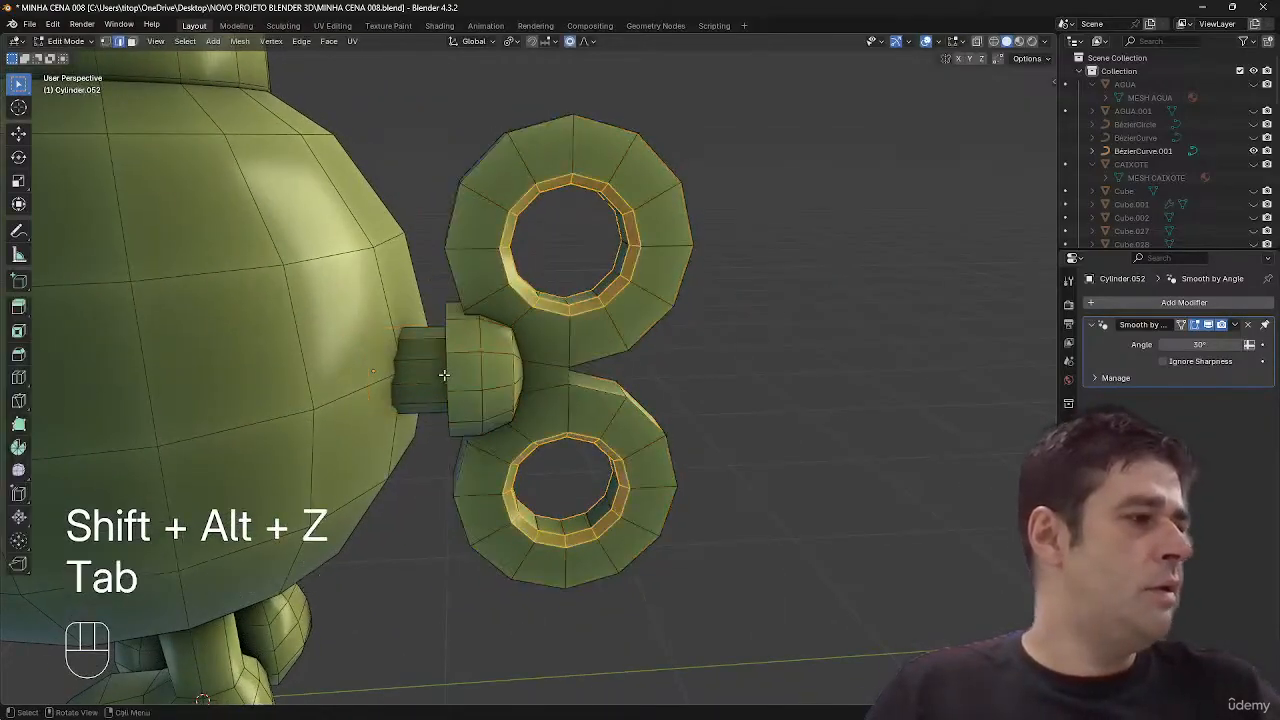
{"action": "key", "text": "ctrl+r"}
{"action": "left_click", "coordinate": [420, 369]}
{"action": "left_click", "coordinate": [398, 372]}
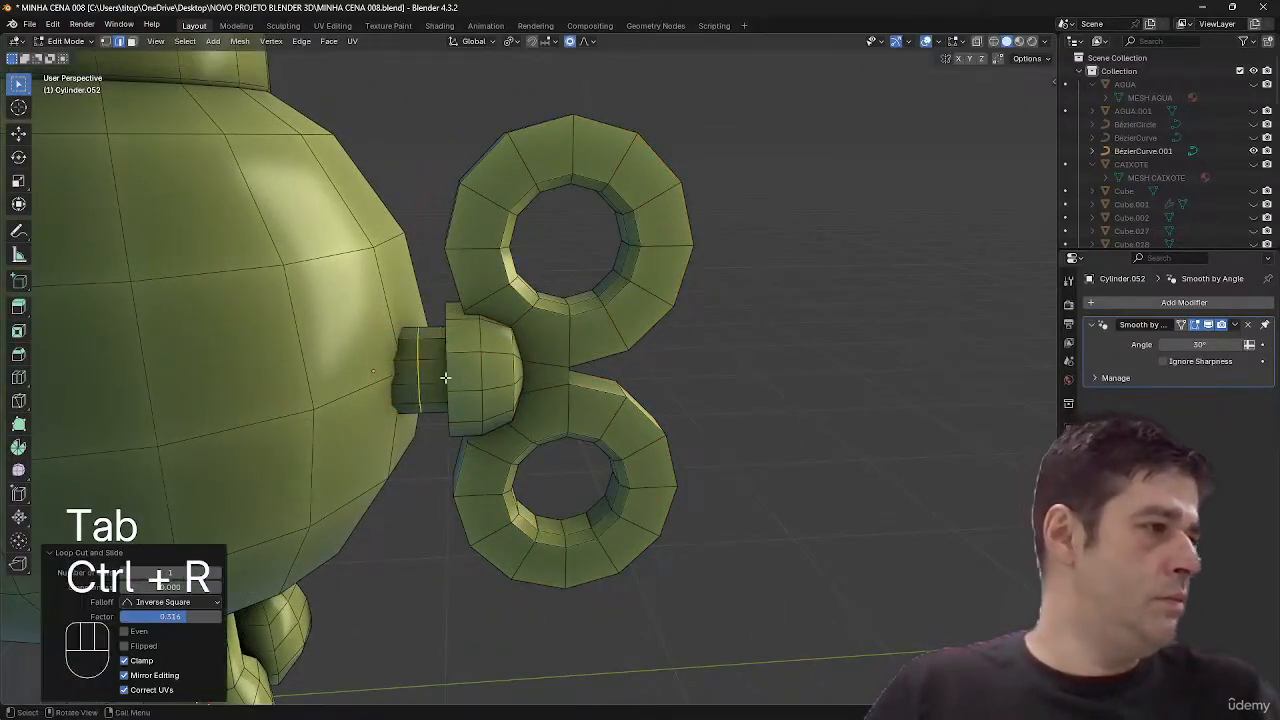
{"action": "middle_click_drag", "start_coordinate": [400, 372], "coordinate": [537, 385]}
{"action": "key", "text": "ctrl+z"}
{"action": "scroll", "coordinate": [537, 385], "scroll_direction": "down", "scroll_amount": 5}
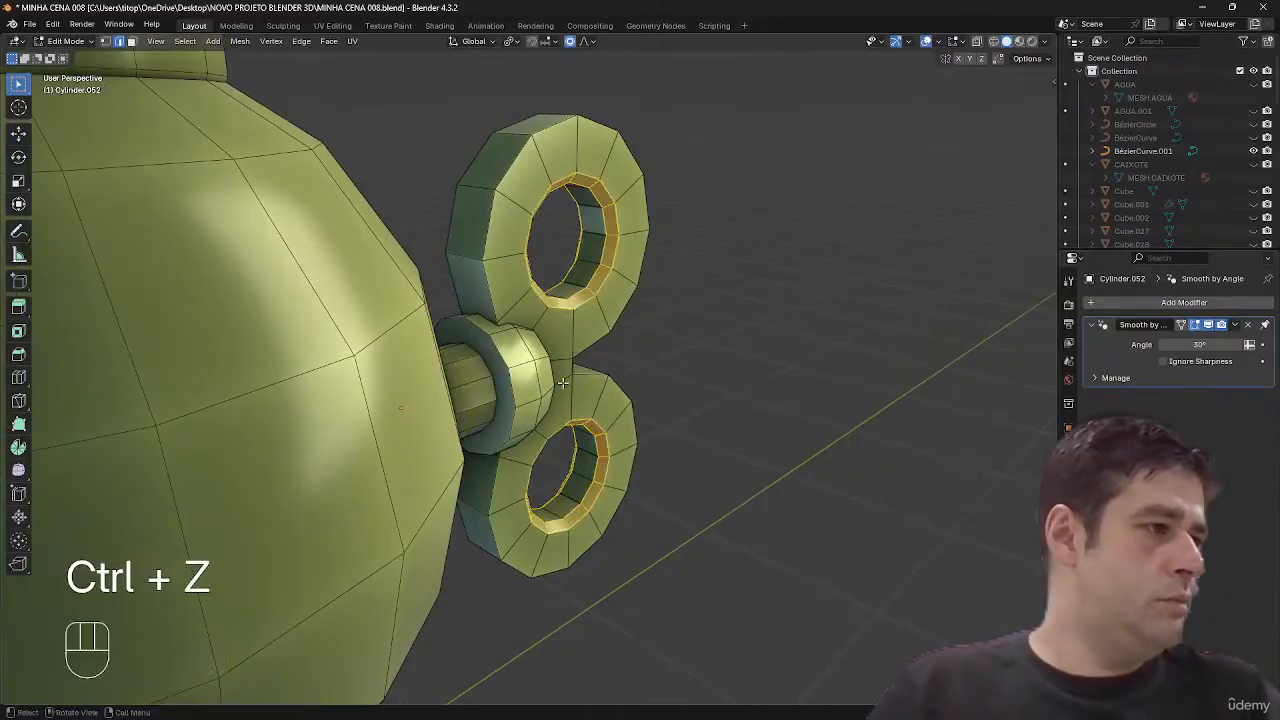
- Return to object mode and examine the whole bomb character with the overlays switched off
{"action": "key", "text": "shift+alt+z"}
{"action": "middle_click_drag", "start_coordinate": [723, 306], "coordinate": [663, 437]}
{"action": "key", "text": "shift+alt+z"}
{"action": "middle_click_drag", "start_coordinate": [748, 425], "coordinate": [746, 466]}
{"action": "middle_click_drag", "start_coordinate": [746, 466], "coordinate": [646, 450], "text": "shift"}
{"action": "key", "text": "ctrl+Tab"}
{"action": "left_click", "coordinate": [563, 450]}
{"action": "left_click", "coordinate": [802, 504]}
{"action": "key", "text": "shift+alt+z"}
{"action": "middle_click_drag", "start_coordinate": [802, 503], "coordinate": [743, 487]}
{"action": "middle_click_drag", "start_coordinate": [743, 487], "coordinate": [704, 451], "text": "shift"}
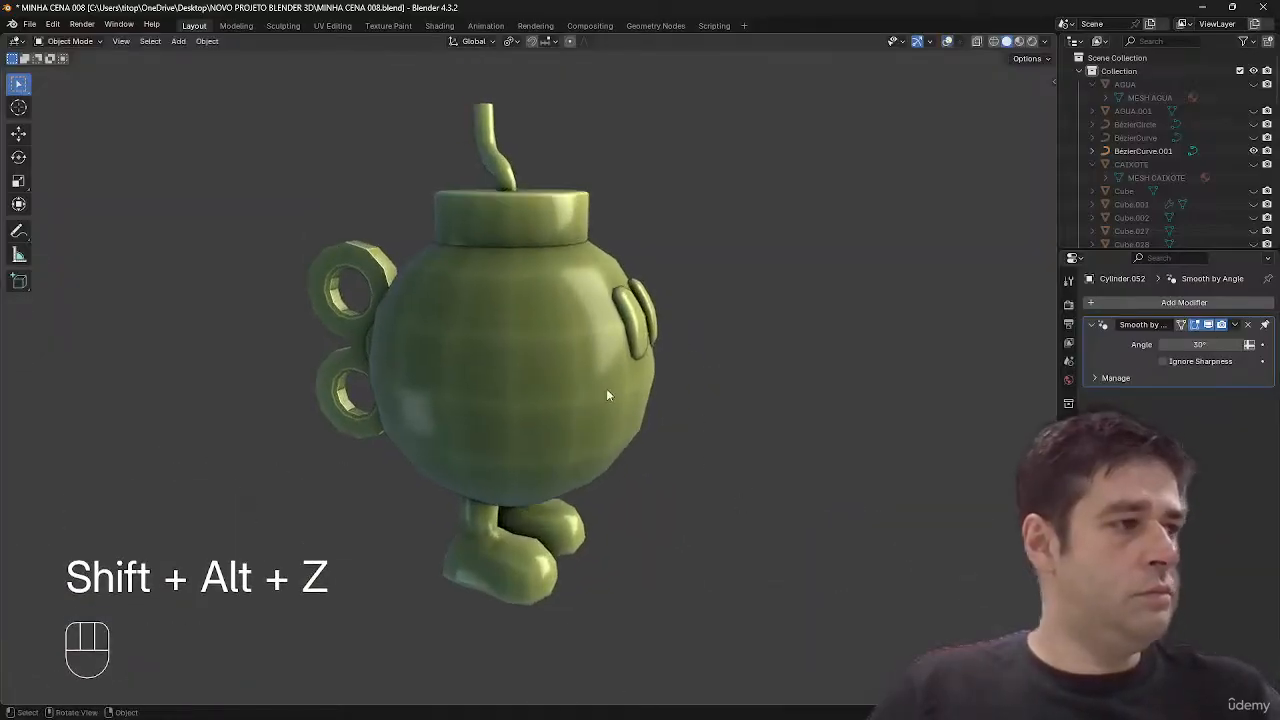
- Select all the bomb's parts with the spherical body active and parent them to the body as Object
{"action": "key", "text": "ctrl+alt+z"}
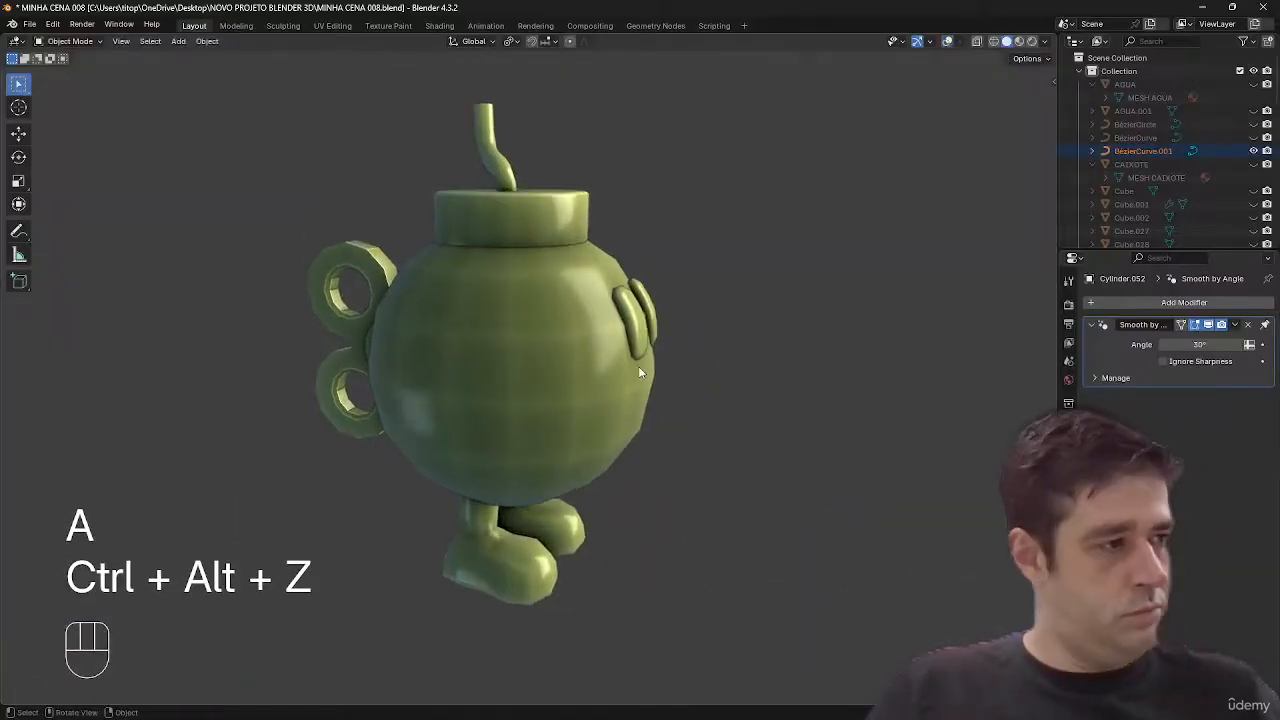
{"action": "key", "text": "alt+z"}
{"action": "key", "text": "ctrl+alt+z"}
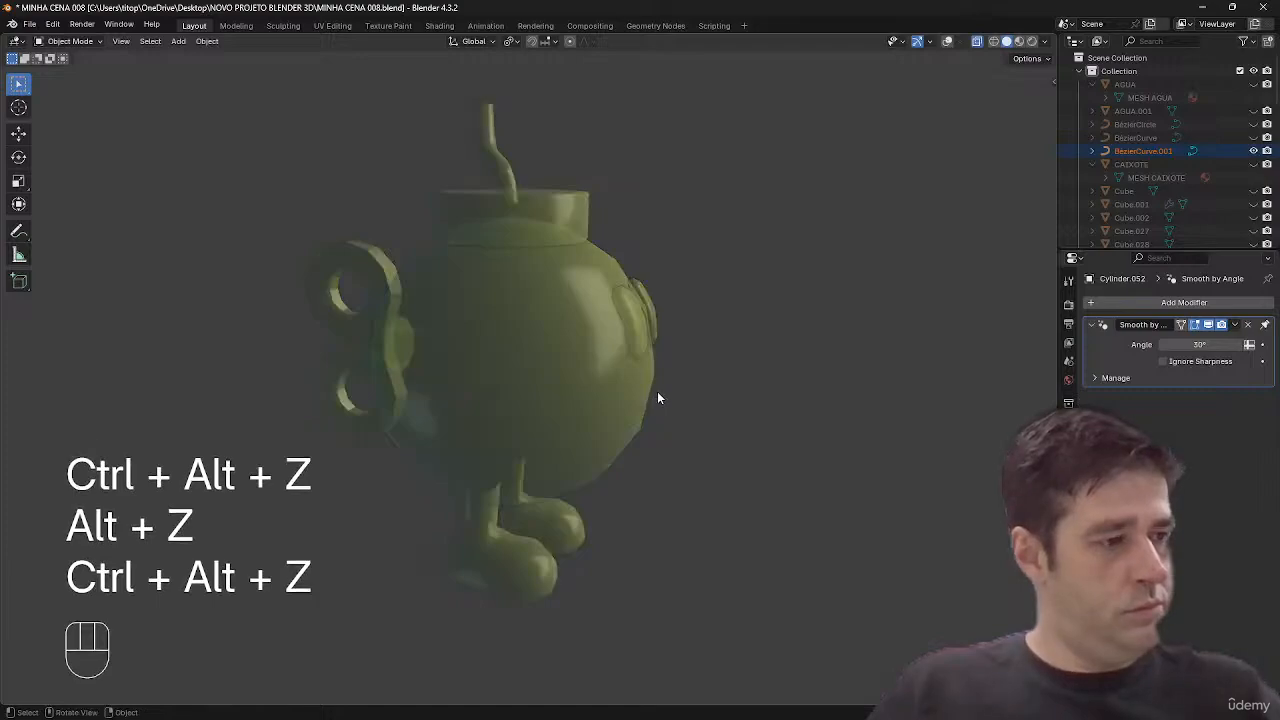
{"action": "key", "text": "shift+alt+z"}
{"action": "key", "text": "a"}
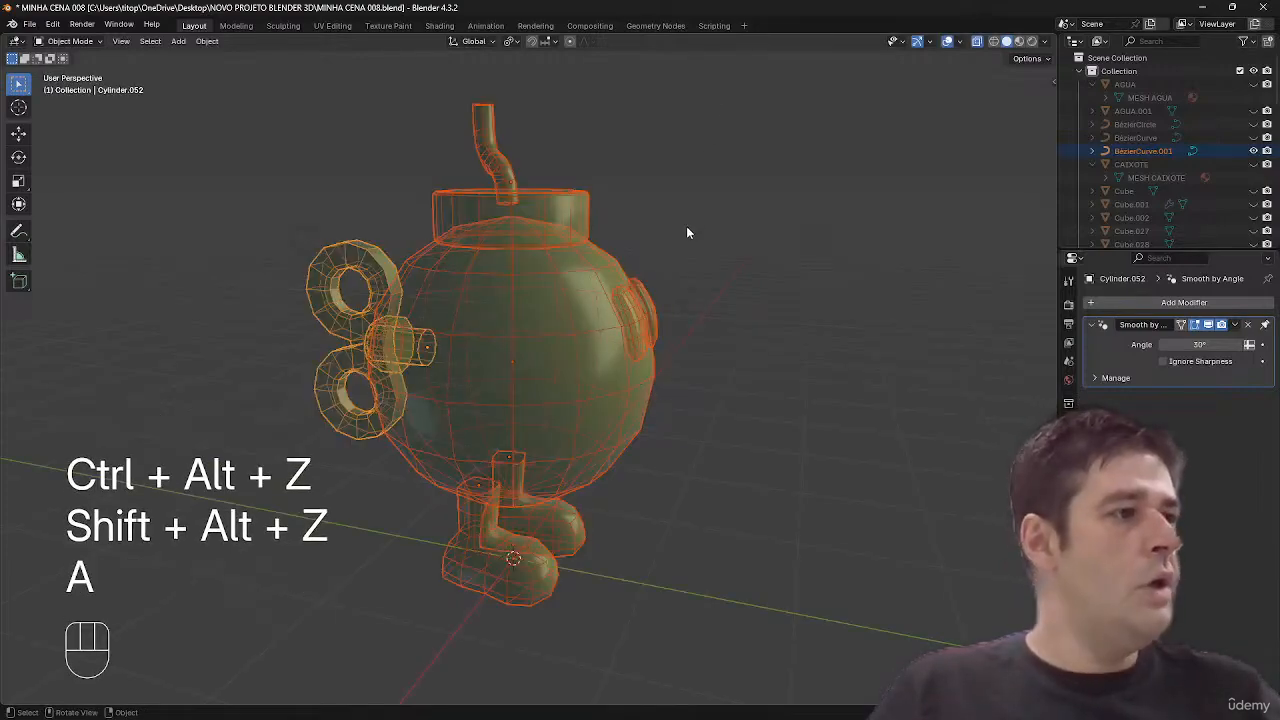
{"action": "left_click", "coordinate": [601, 338], "text": "shift"}
{"action": "key", "text": "ctrl+p"}
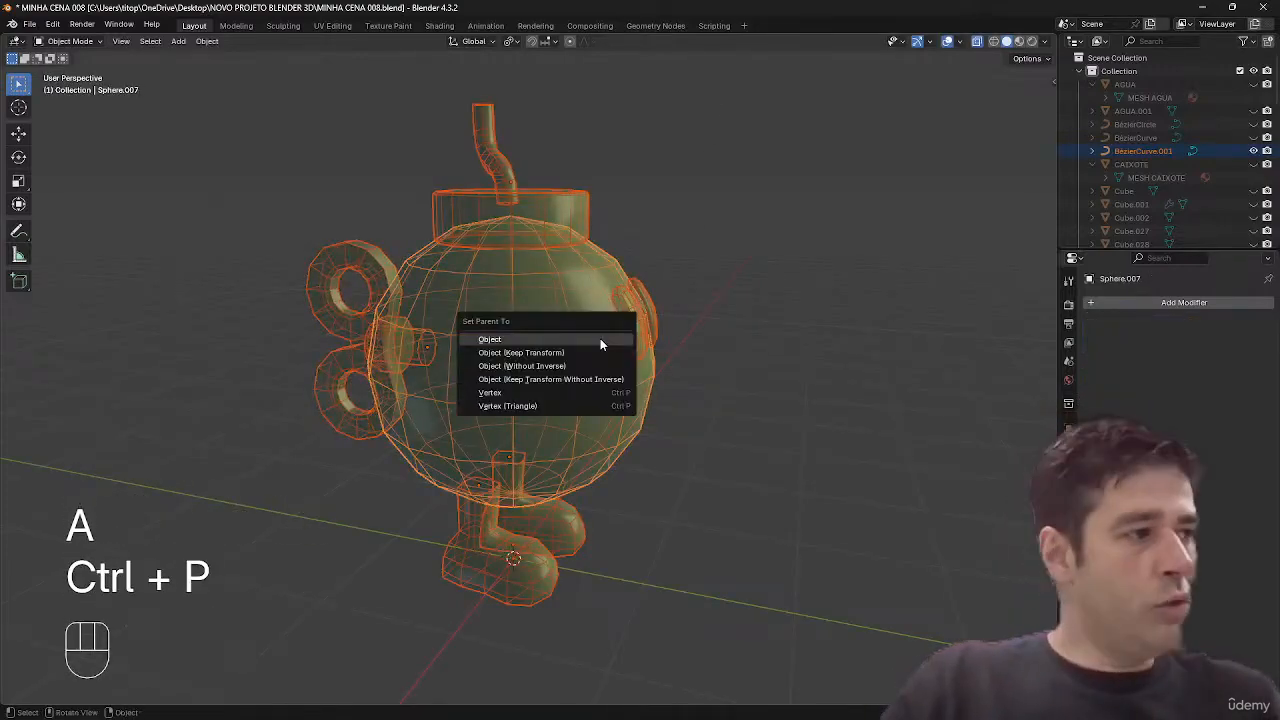
{"action": "left_click", "coordinate": [600, 340]}
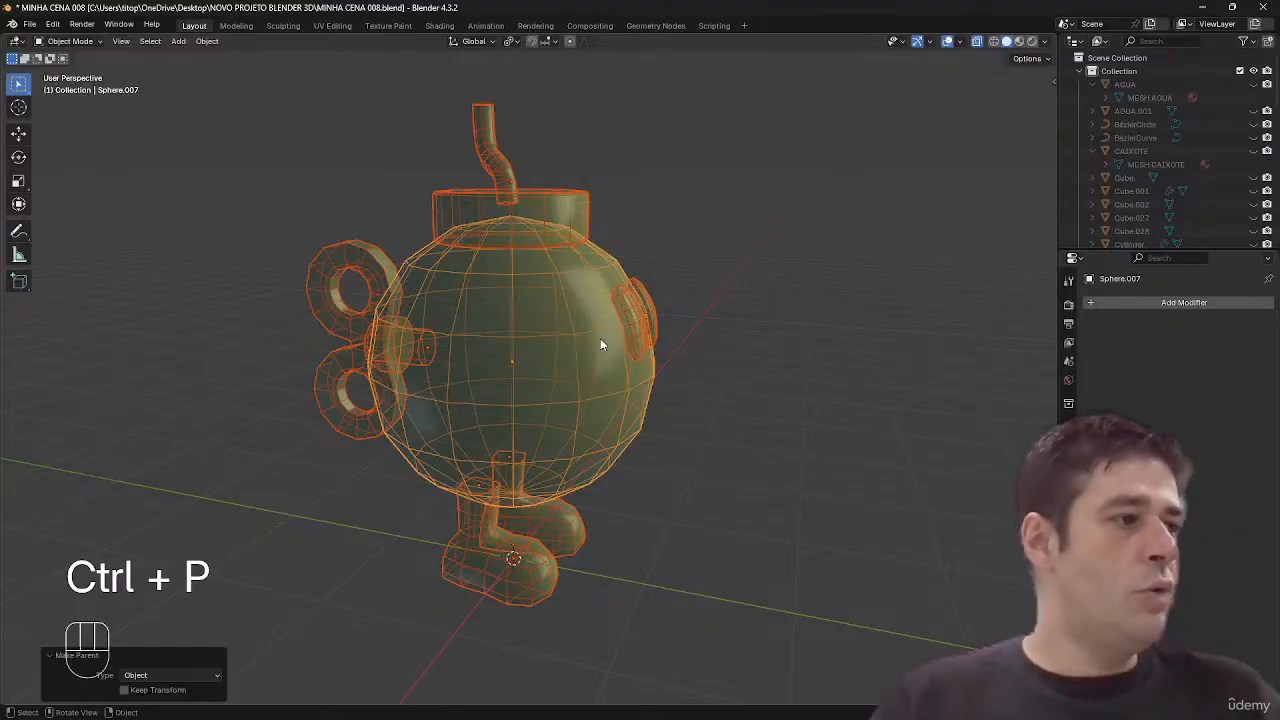
- Reveal all hidden scene objects, leave only the bomb's body selected and turn off X-ray
{"action": "middle_click_drag", "start_coordinate": [600, 345], "coordinate": [564, 458], "text": "ctrl"}
{"action": "key", "text": "alt+h"}
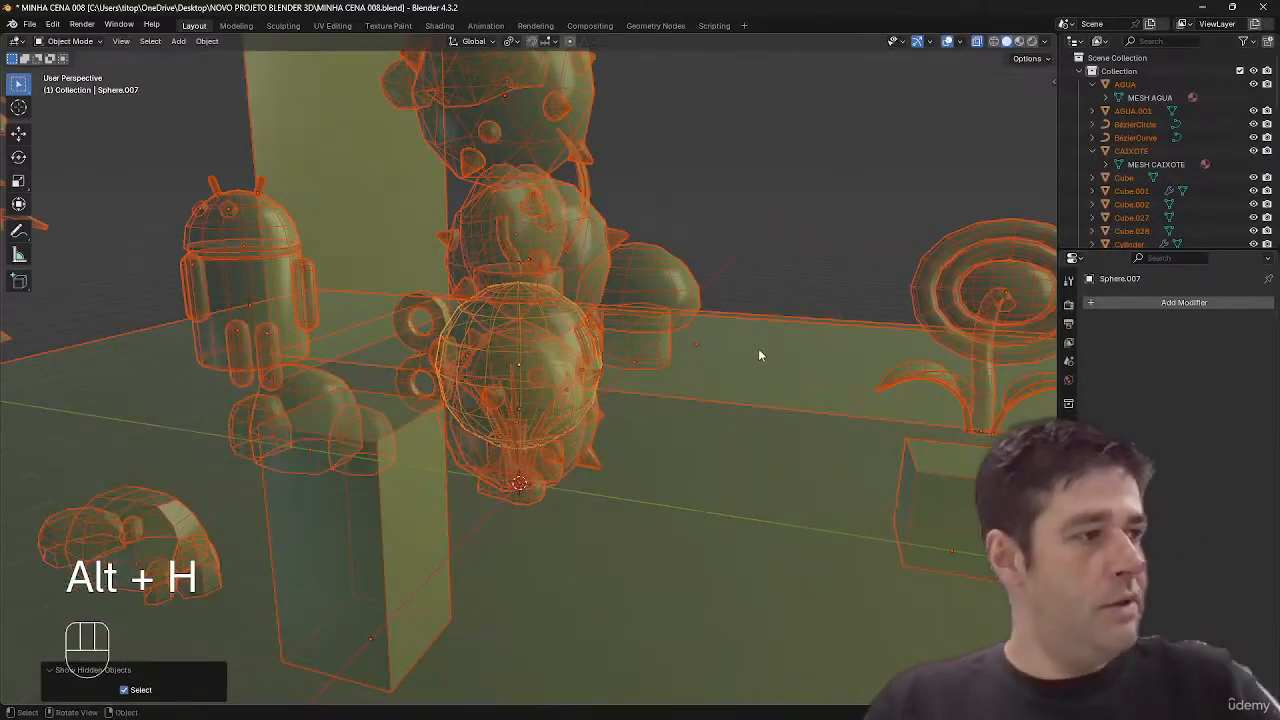
{"action": "left_click", "coordinate": [730, 263]}
{"action": "key", "text": "alt+z"}
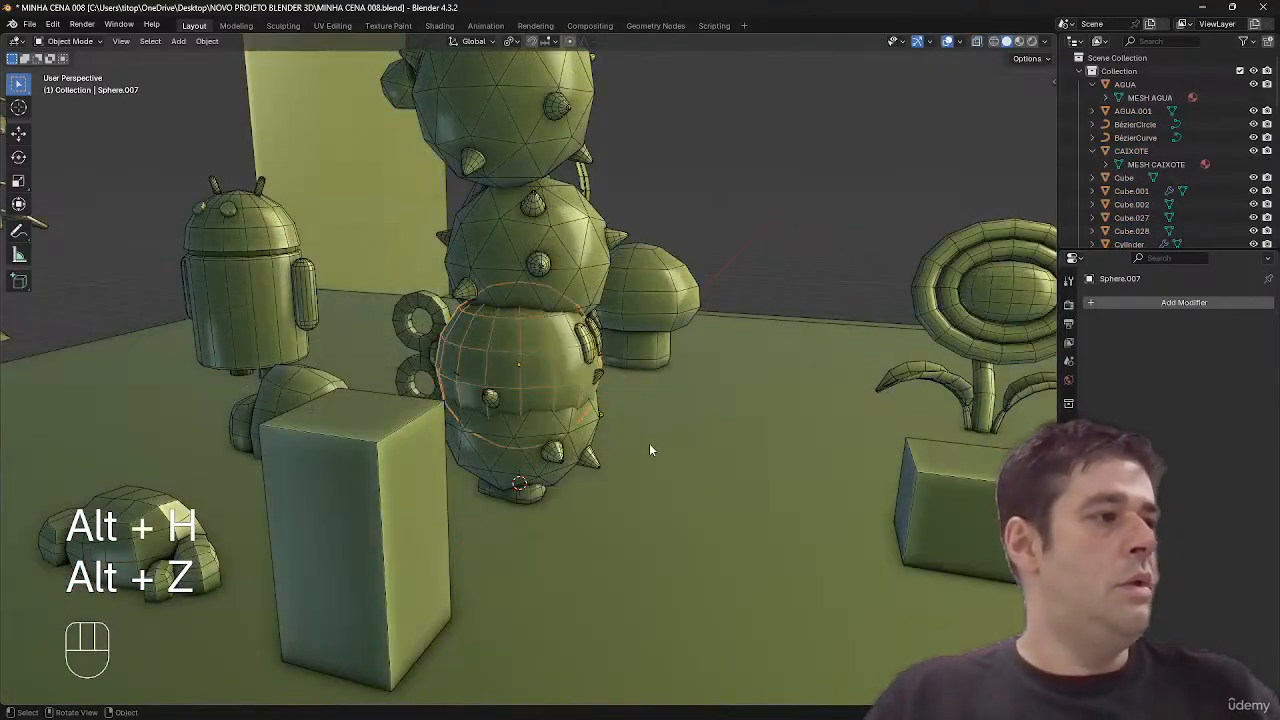
- Move the bomb by -2.3175 m in Y and about -0.049 m in Z, and shift it along X to an open spot
{"action": "middle_click_drag", "start_coordinate": [649, 450], "coordinate": [642, 398]}
{"action": "key", "text": "g"}
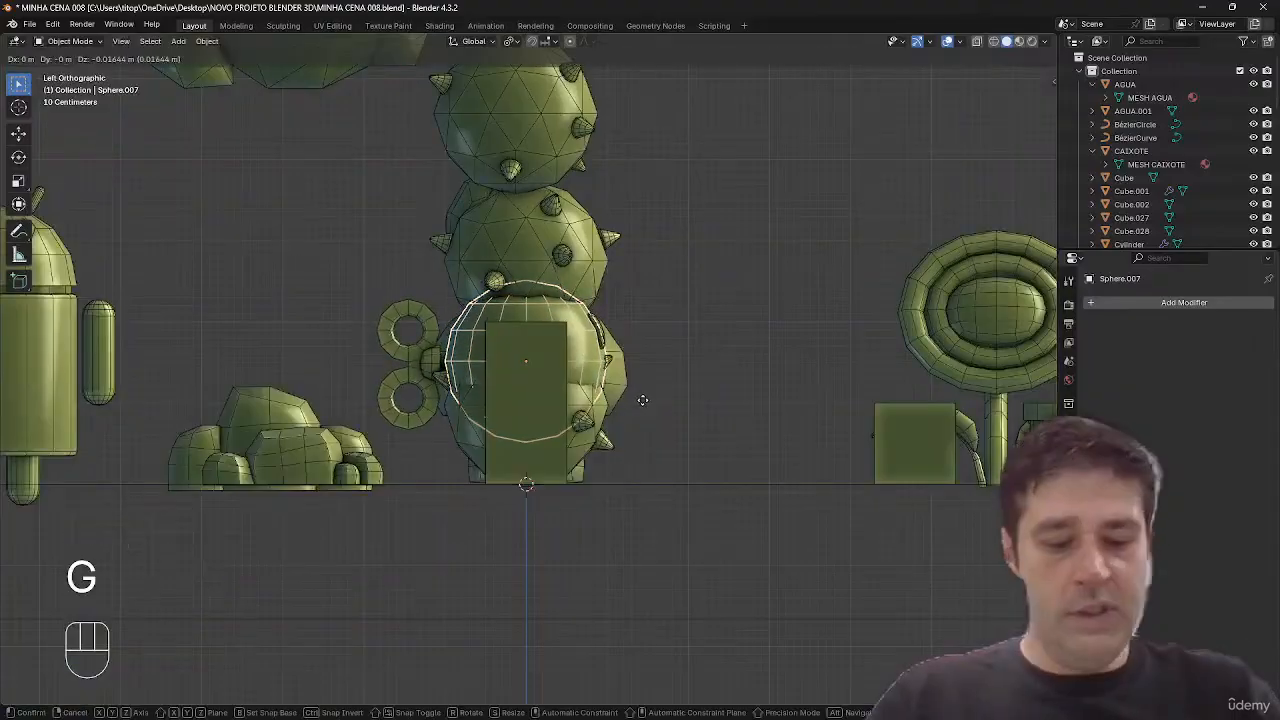
{"action": "left_click", "coordinate": [828, 401]}
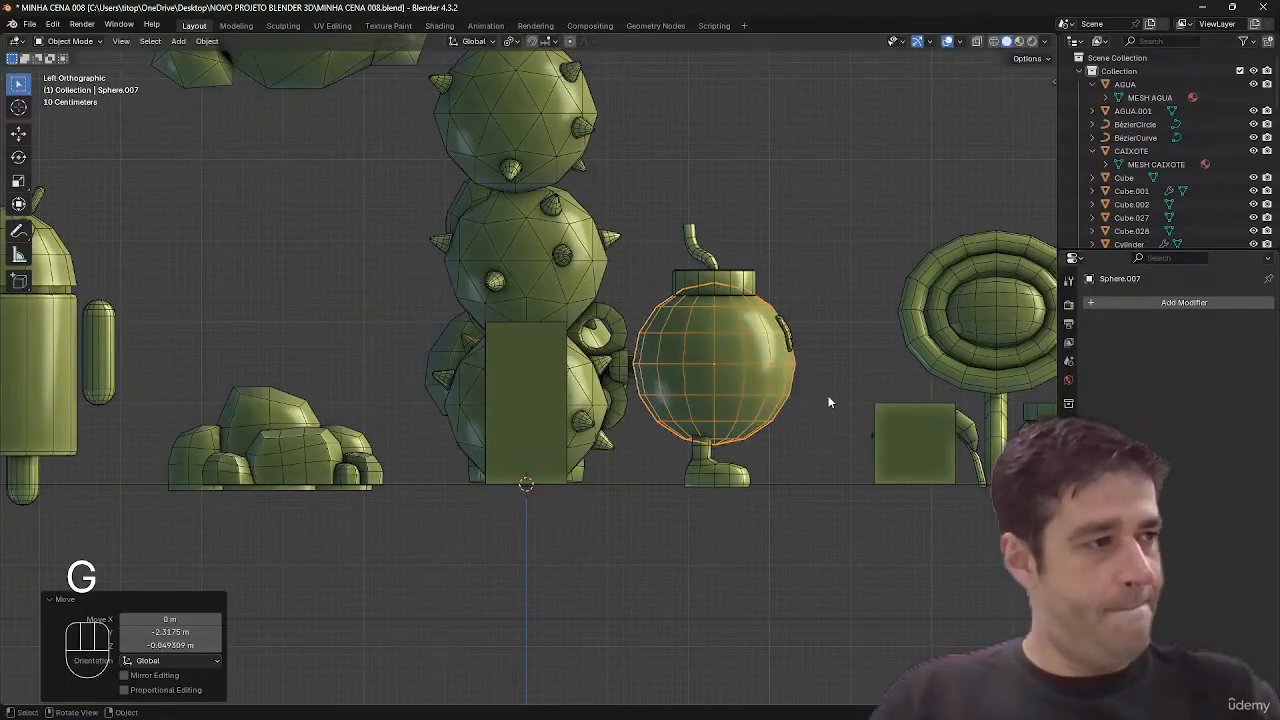
{"action": "middle_click_drag", "start_coordinate": [829, 402], "coordinate": [668, 422]}
{"action": "key", "text": "g"}
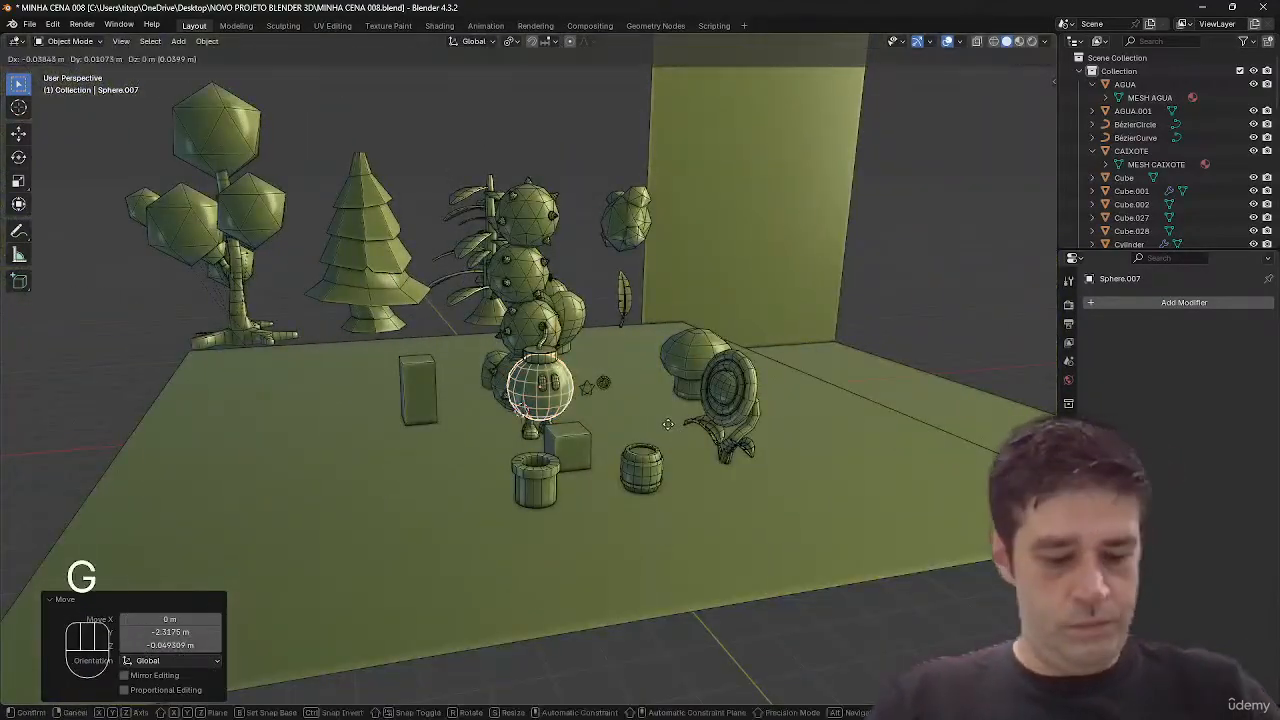
{"action": "key", "text": "x"}
{"action": "left_click", "coordinate": [424, 420]}
- Move the heart from behind the spiked column to beside the trees, about -4.49 m in X and 1.22 m in Z
{"action": "middle_click_drag", "start_coordinate": [535, 402], "coordinate": [522, 336]}
{"action": "left_click", "coordinate": [601, 309]}
{"action": "middle_click_drag", "start_coordinate": [601, 309], "coordinate": [644, 287]}
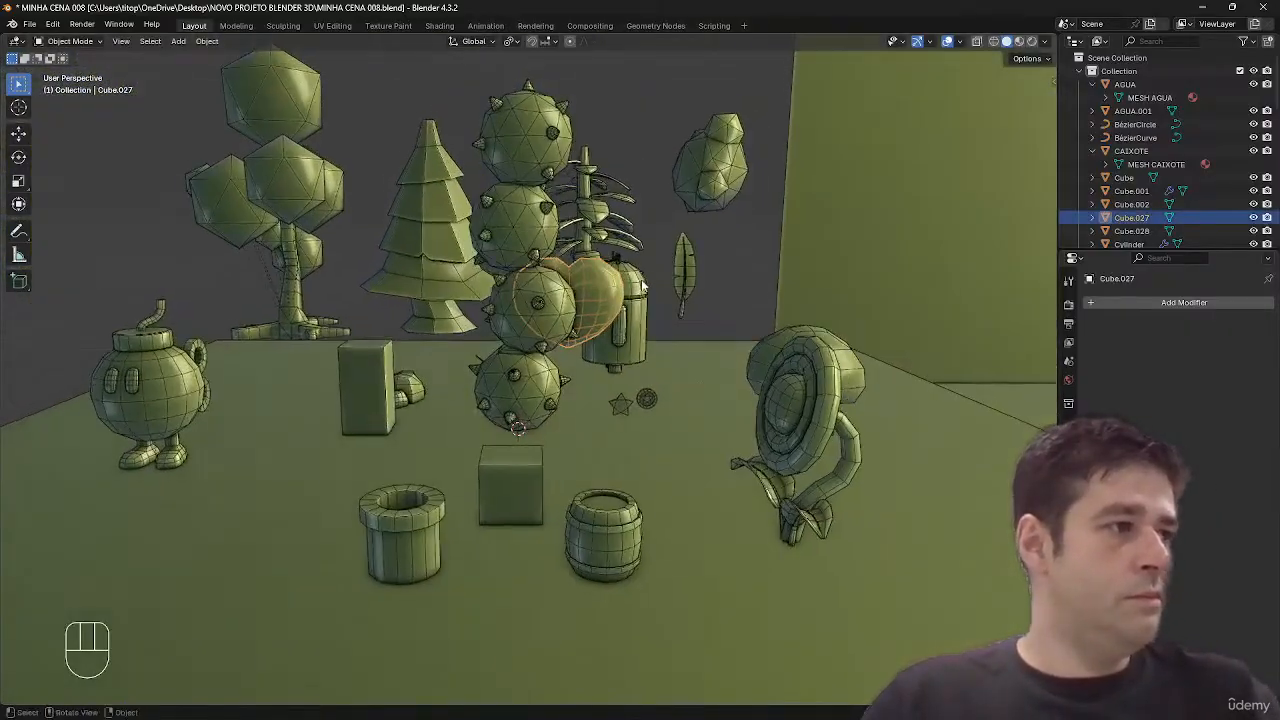
{"action": "key", "text": "g"}
{"action": "left_click", "coordinate": [446, 234]}
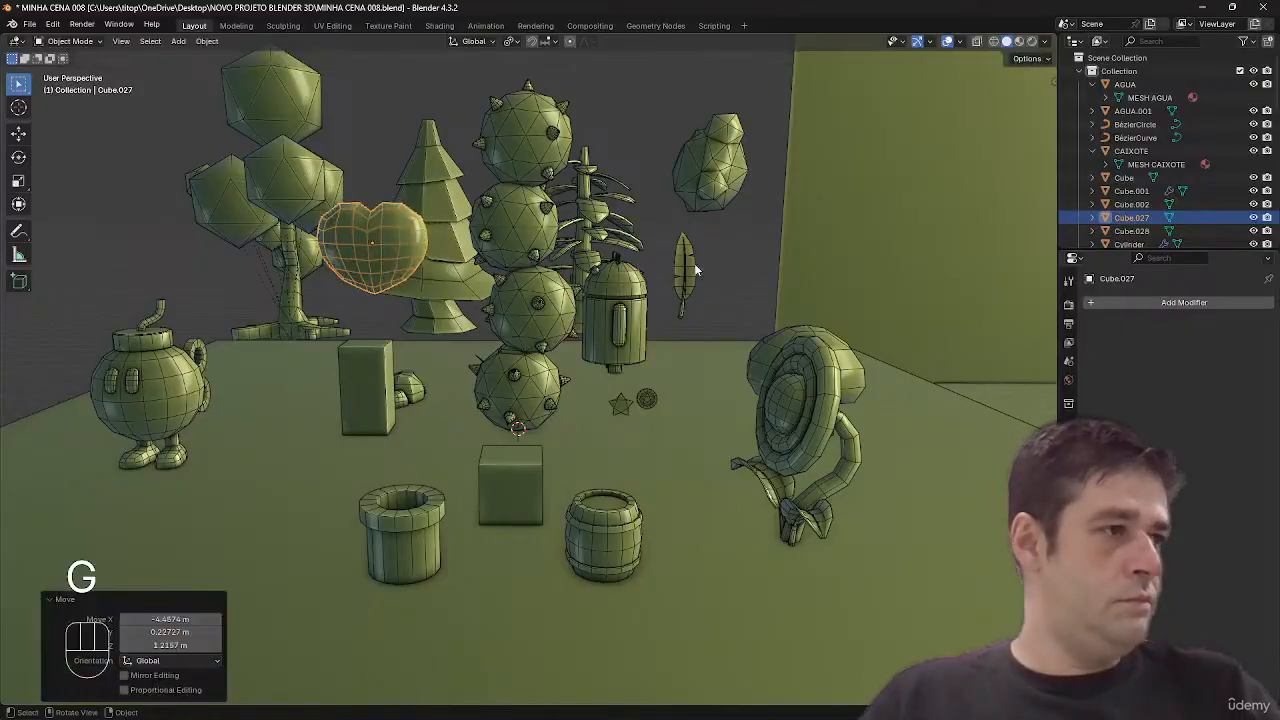
- Move the bent leaf-shaped object about 1.51 m in X, and place the star and coin near the bomb
{"action": "left_click", "coordinate": [679, 283]}
{"action": "key", "text": "g"}
{"action": "left_click", "coordinate": [757, 282]}
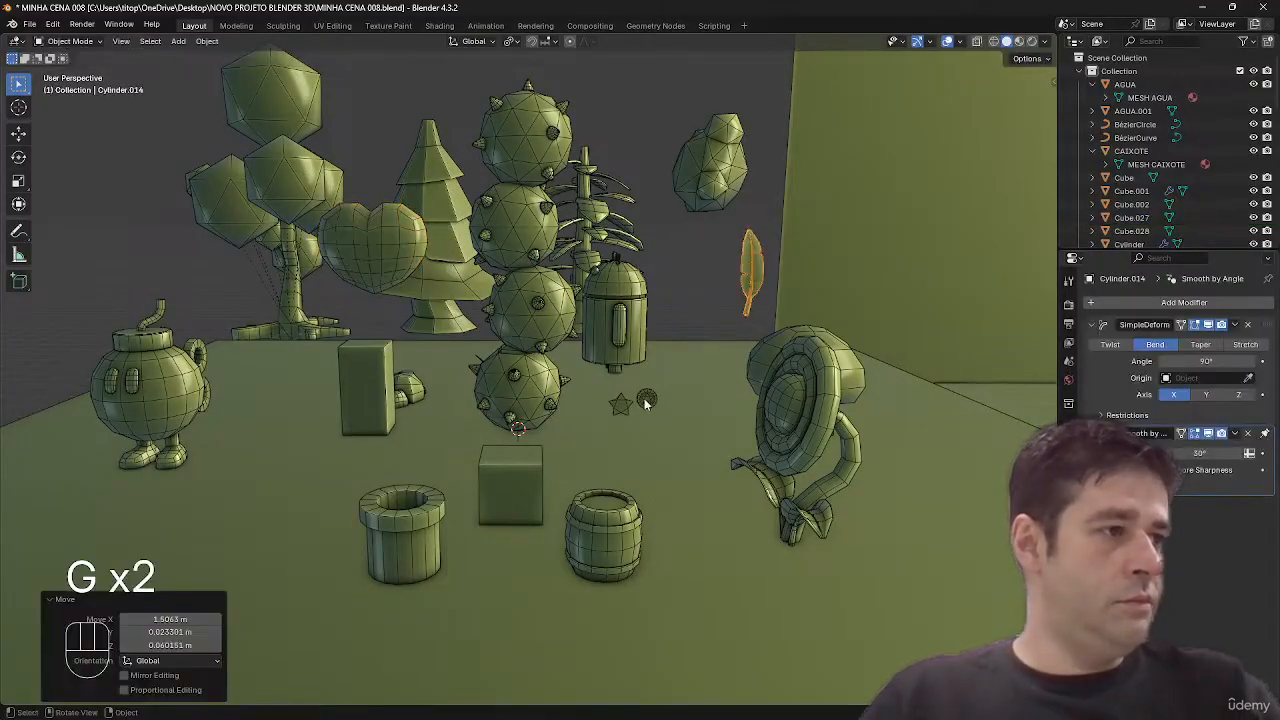
{"action": "left_click", "coordinate": [621, 405]}
{"action": "middle_click_drag", "start_coordinate": [621, 405], "coordinate": [489, 321]}
{"action": "key", "text": "g"}
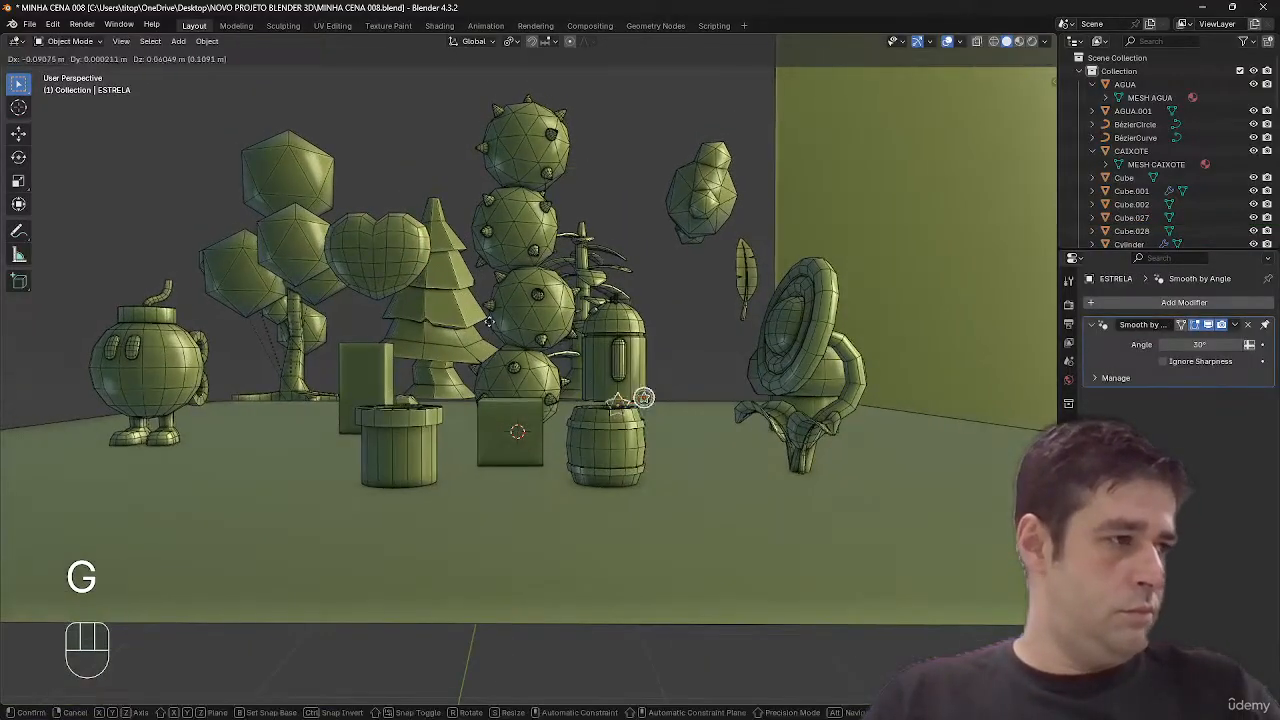
{"action": "left_click", "coordinate": [201, 324]}
- Select the mushroom's entire mesh and smooth it with the Smooth tool
{"action": "middle_click_drag", "start_coordinate": [201, 324], "coordinate": [631, 517]}
{"action": "left_click", "coordinate": [649, 269]}
{"action": "key", "text": "KP_Decimal"}
{"action": "key", "text": "Tab"}
{"action": "key", "text": "a"}
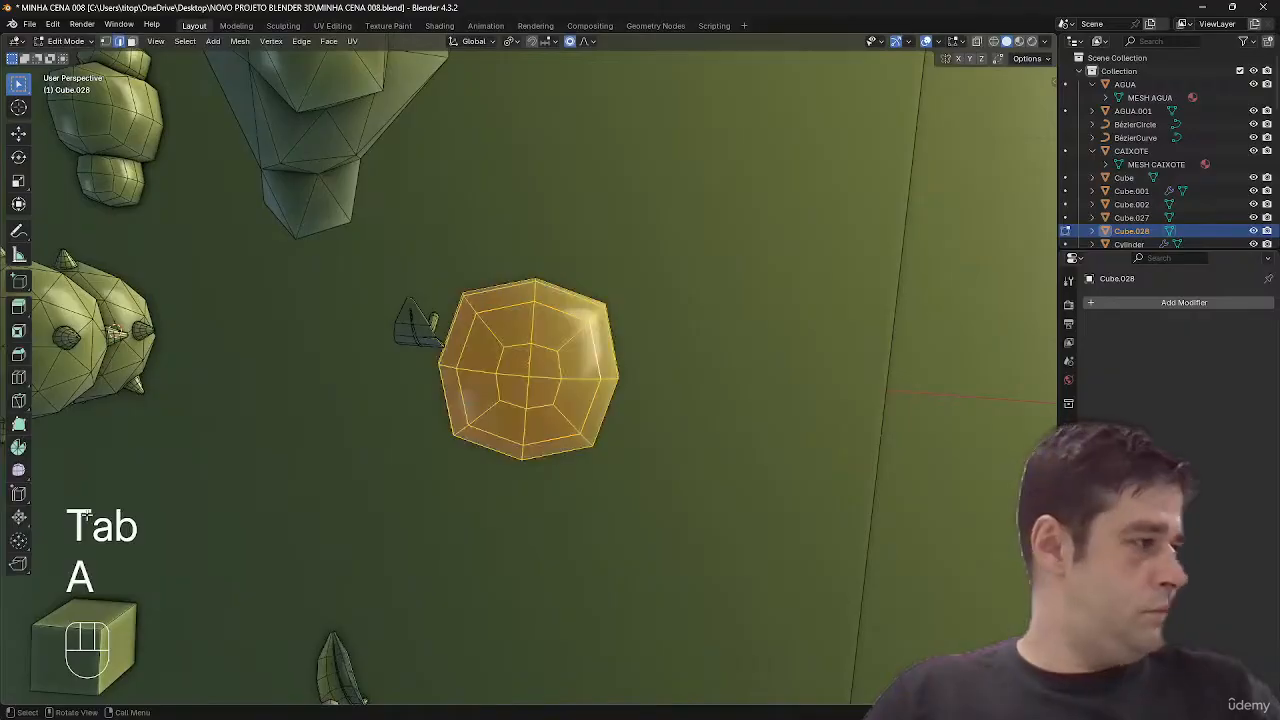
{"action": "key", "text": "i"}
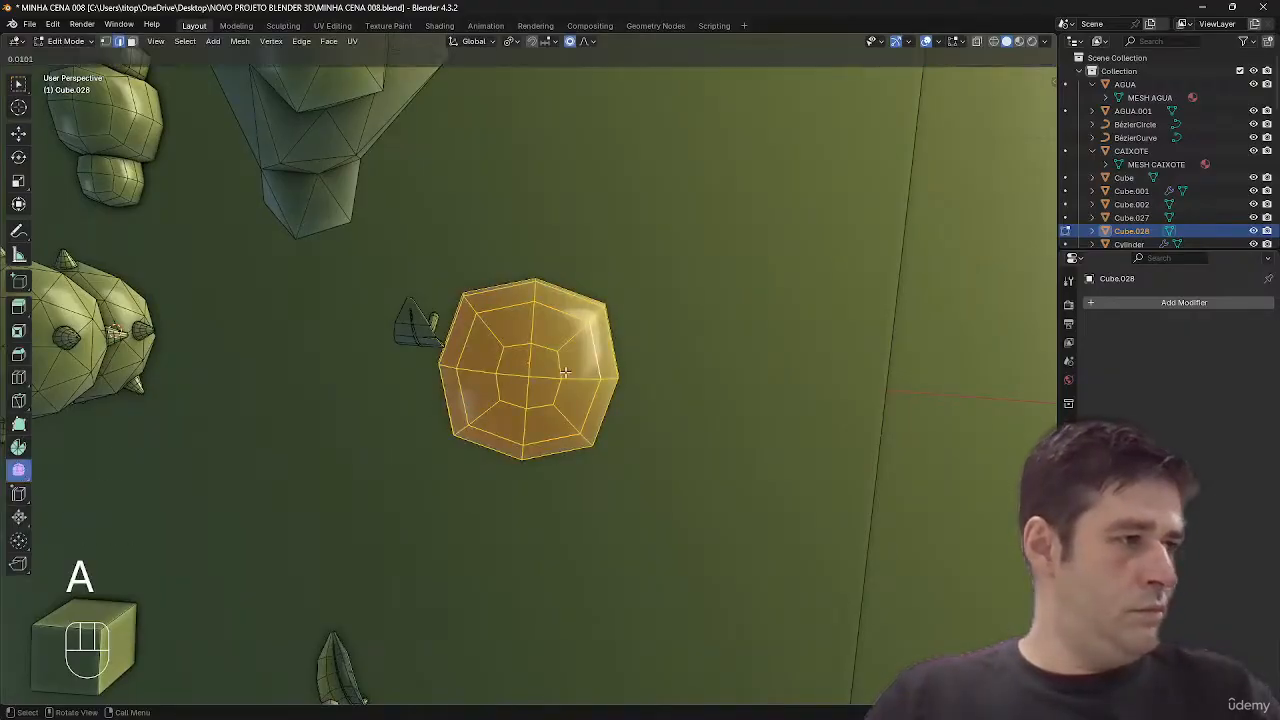
{"action": "left_click", "coordinate": [648, 380]}
{"action": "middle_click_drag", "start_coordinate": [648, 380], "coordinate": [696, 240]}
{"action": "key", "text": "Tab"}
- Scale the mushroom down by 0.722 and by a further 0.741
{"action": "scroll", "coordinate": [624, 290], "scroll_direction": "down", "scroll_amount": 5}
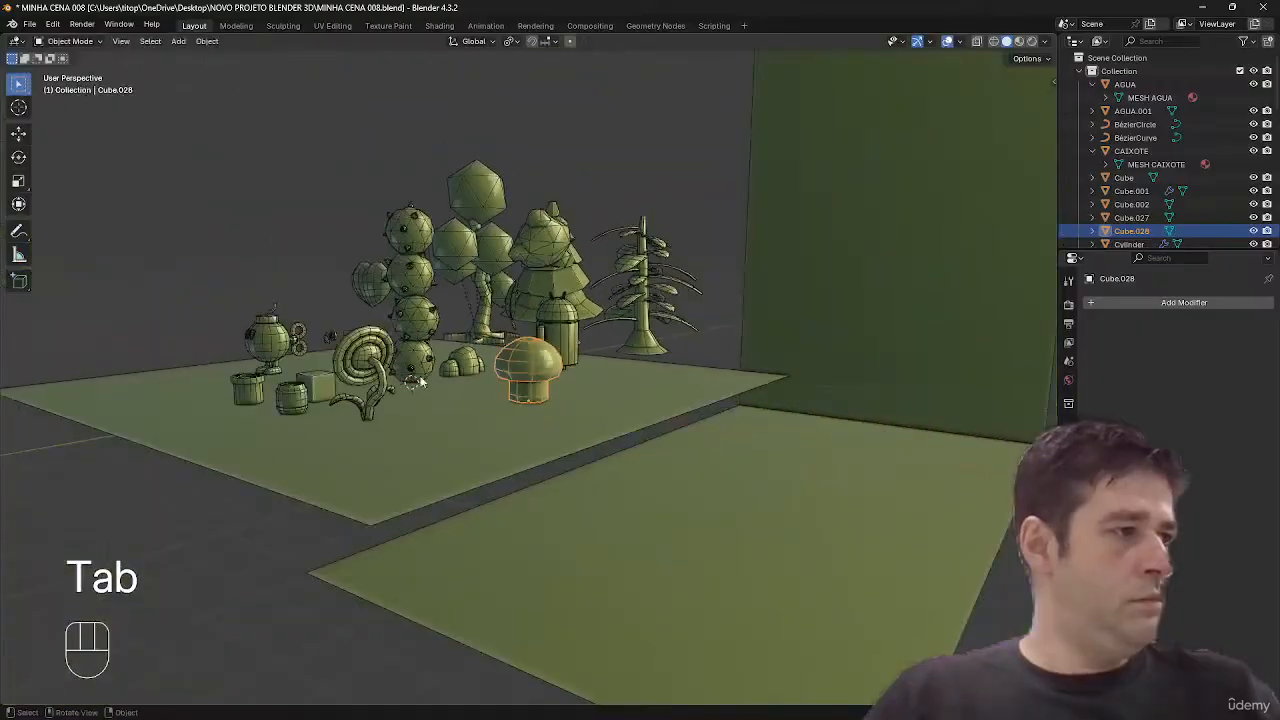
{"action": "middle_click_drag", "start_coordinate": [624, 290], "coordinate": [569, 398]}
{"action": "key", "text": "s"}
{"action": "key", "text": "shift"}
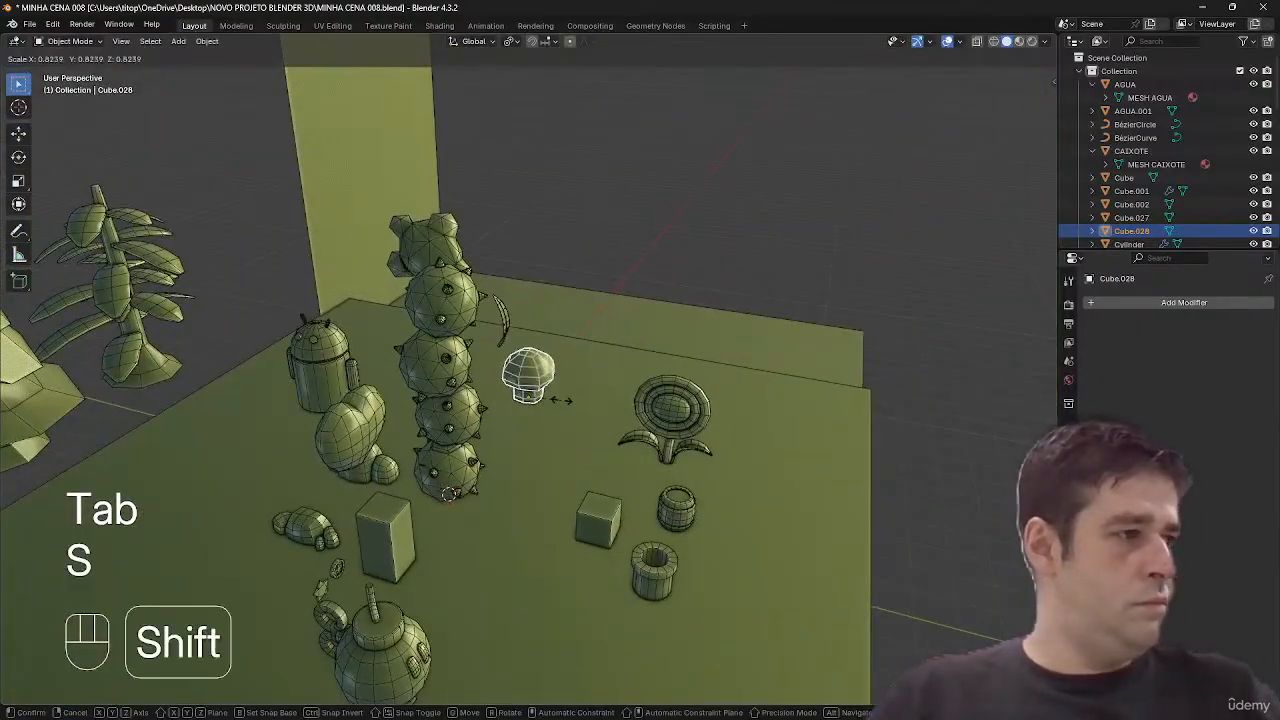
{"action": "left_click", "coordinate": [781, 427]}
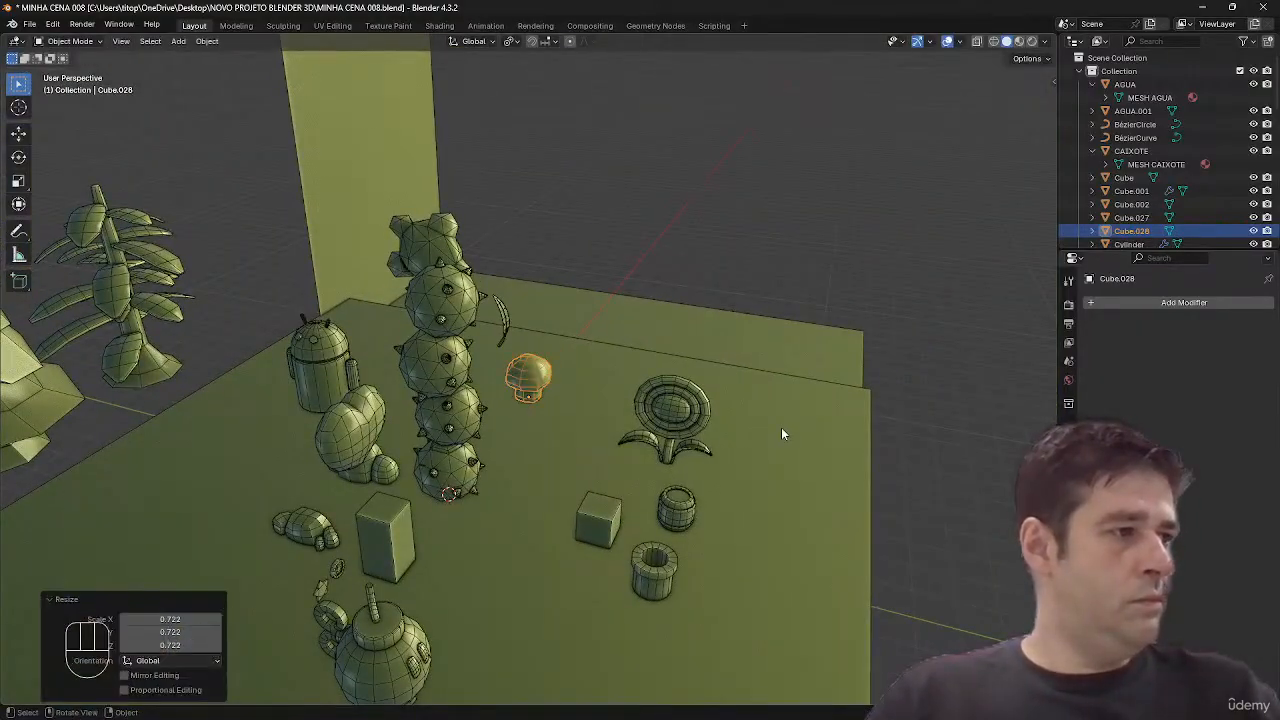
{"action": "key", "text": "s"}
{"action": "left_click", "coordinate": [716, 425]}
{"action": "middle_click_drag", "start_coordinate": [714, 427], "coordinate": [770, 390]}
- Save the scene file
{"action": "key", "text": "ctrl+s"}
{"action": "middle_click_drag", "start_coordinate": [581, 338], "coordinate": [665, 372]}
{"action": "middle_click_drag", "start_coordinate": [610, 366], "coordinate": [689, 264]}
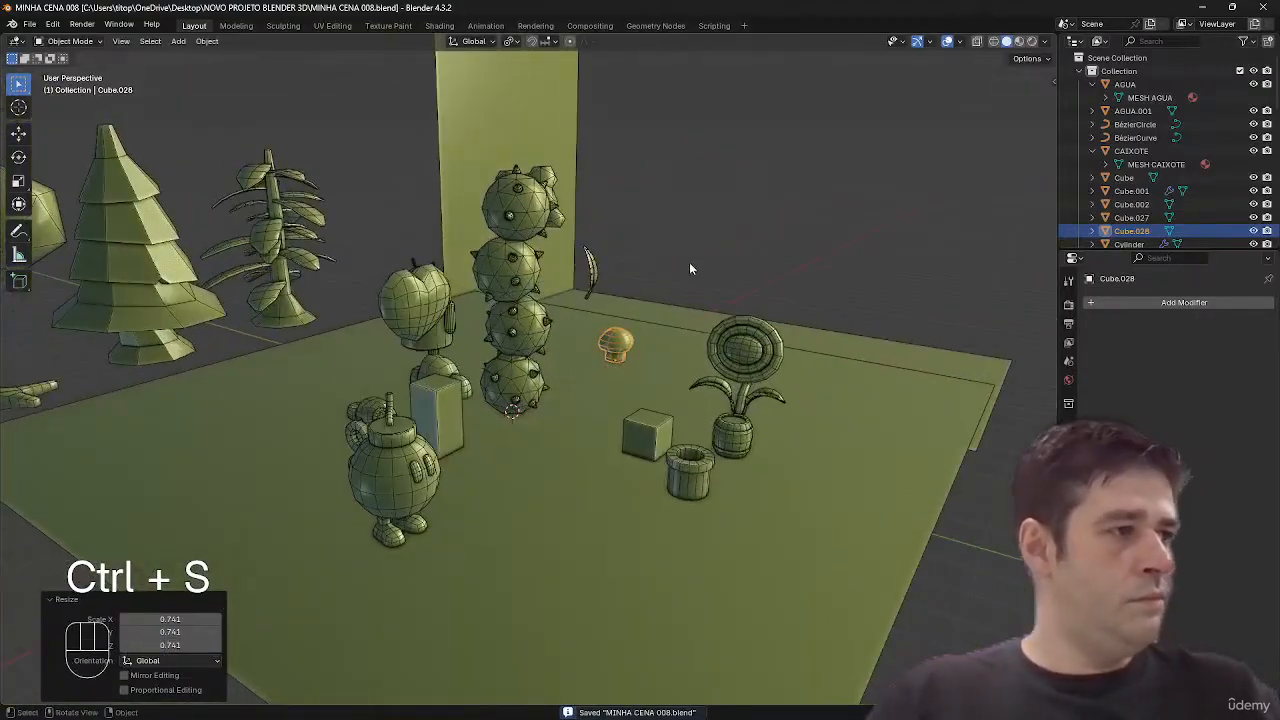
- Clear the selection and hide every unselected object in the scene
{"action": "left_click", "coordinate": [689, 264]}
{"action": "key", "text": "shift+h"}
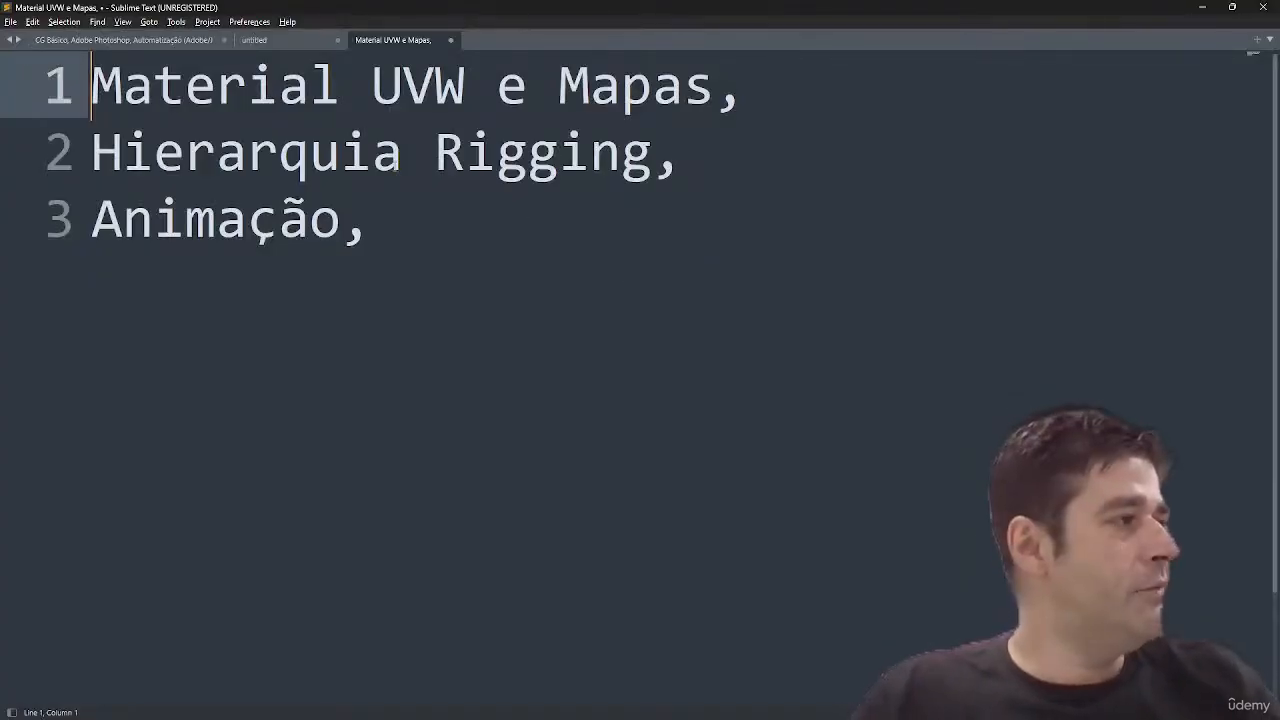
- In Sublime Text, undo the removal of the topic list's opening lines and highlight the entries from Lesmo to Animação
{"action": "key", "text": "ctrl+z"}
{"action": "left_click", "coordinate": [190, 446]}
{"action": "left_click_drag", "start_coordinate": [340, 428], "coordinate": [362, 620]}
{"action": "left_click", "coordinate": [122, 420]}
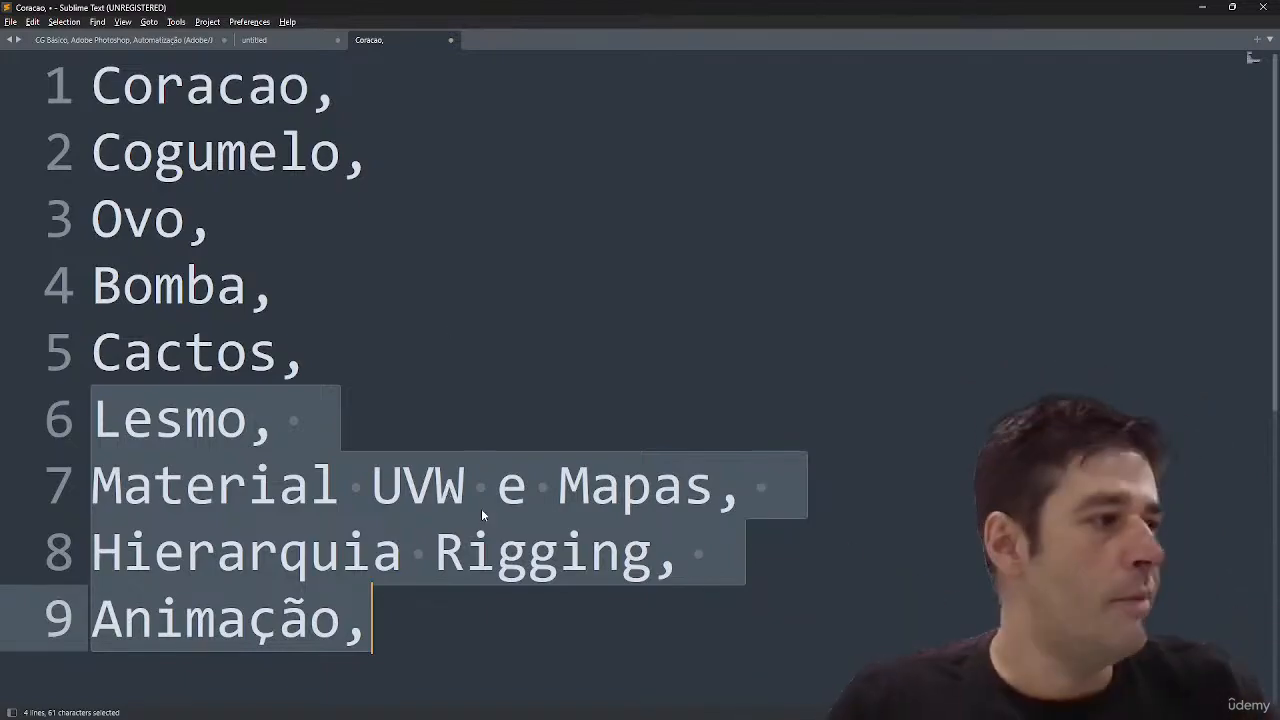
{"action": "left_click", "coordinate": [540, 437]}
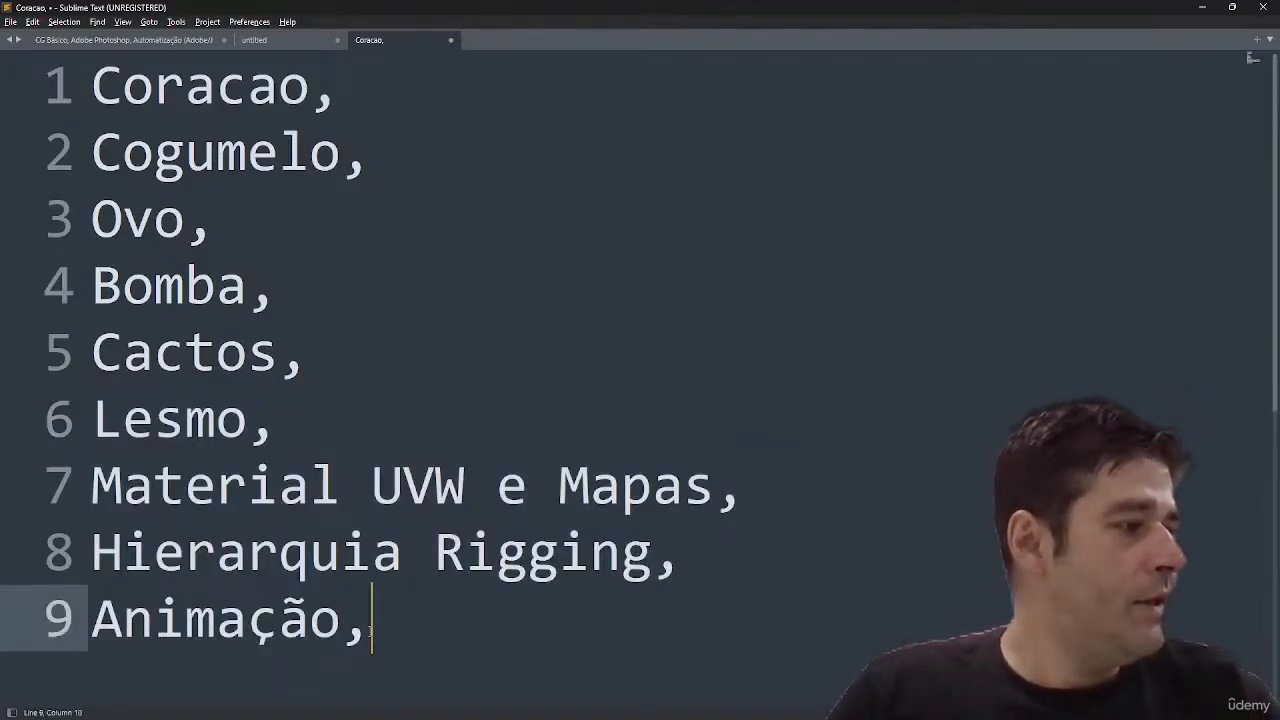
{"action": "left_click", "coordinate": [368, 628]}
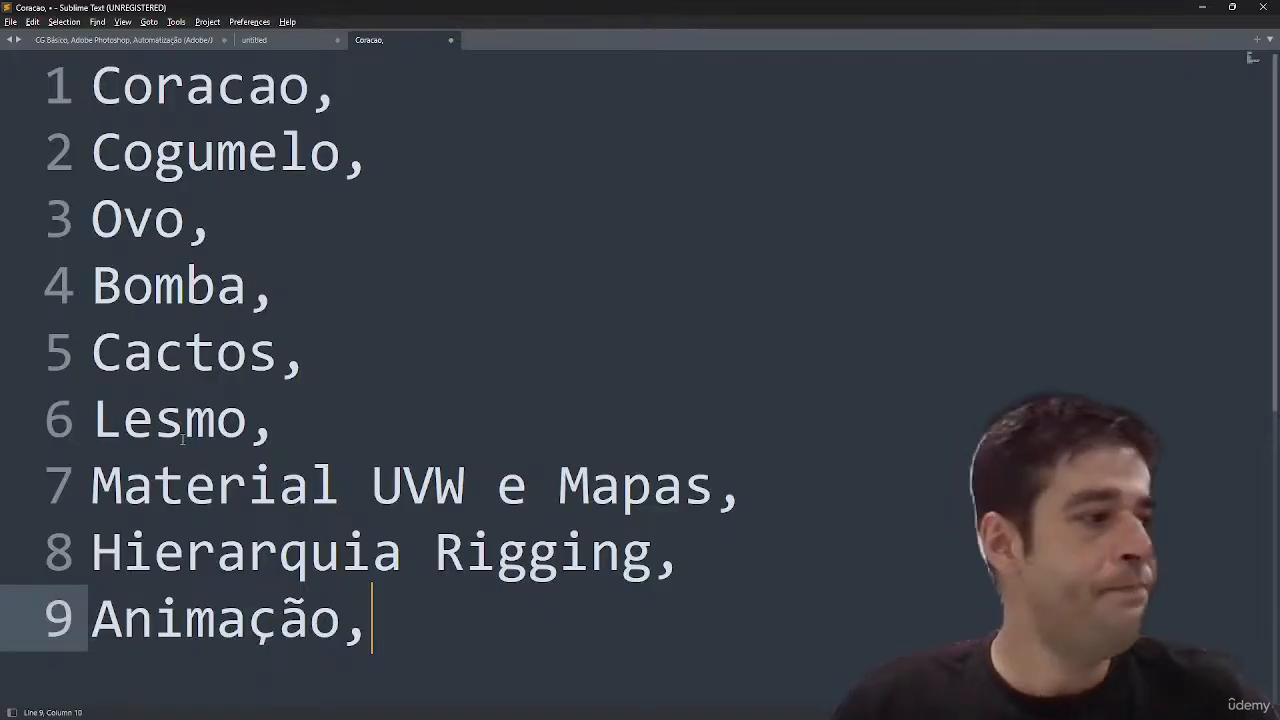
- Return to Blender, unhide all objects in the scene, clear the selection and save the file
{"action": "key", "text": "alt+Tab"}
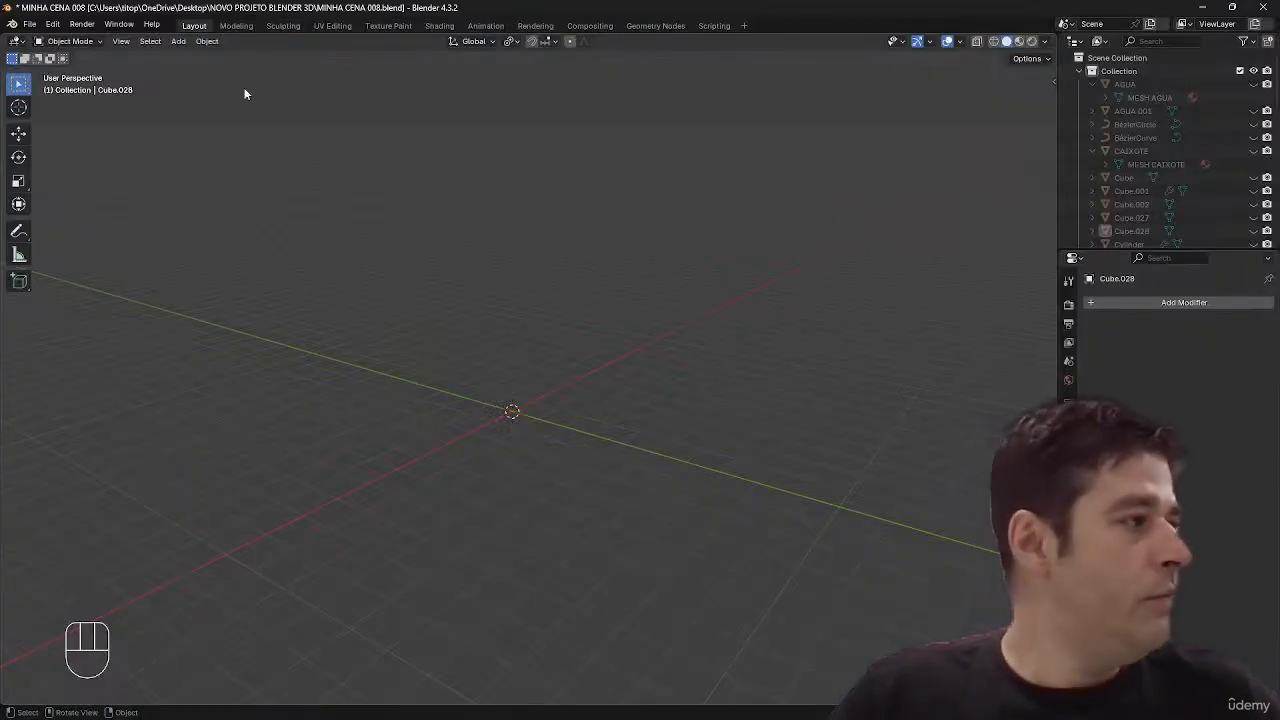
{"action": "key", "text": "alt+h"}
{"action": "left_click", "coordinate": [771, 220]}
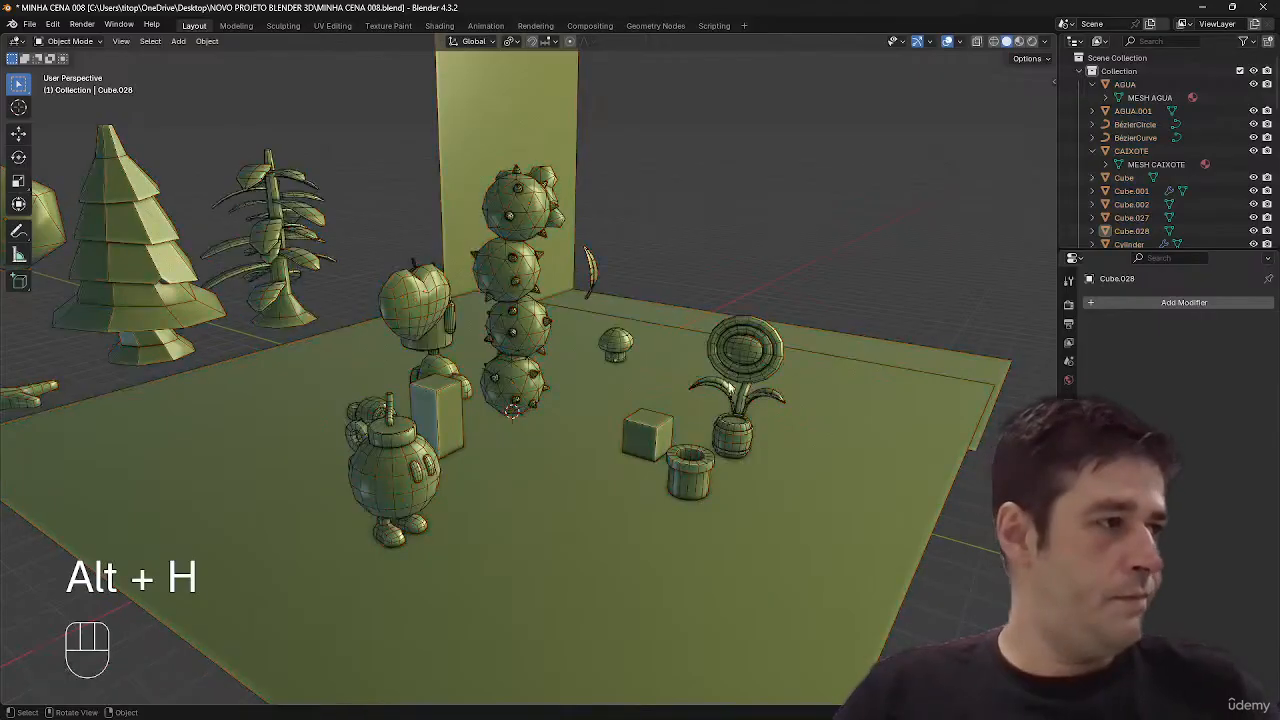
{"action": "middle_click_drag", "start_coordinate": [771, 220], "coordinate": [708, 366]}
{"action": "key", "text": "ctrl+s"}
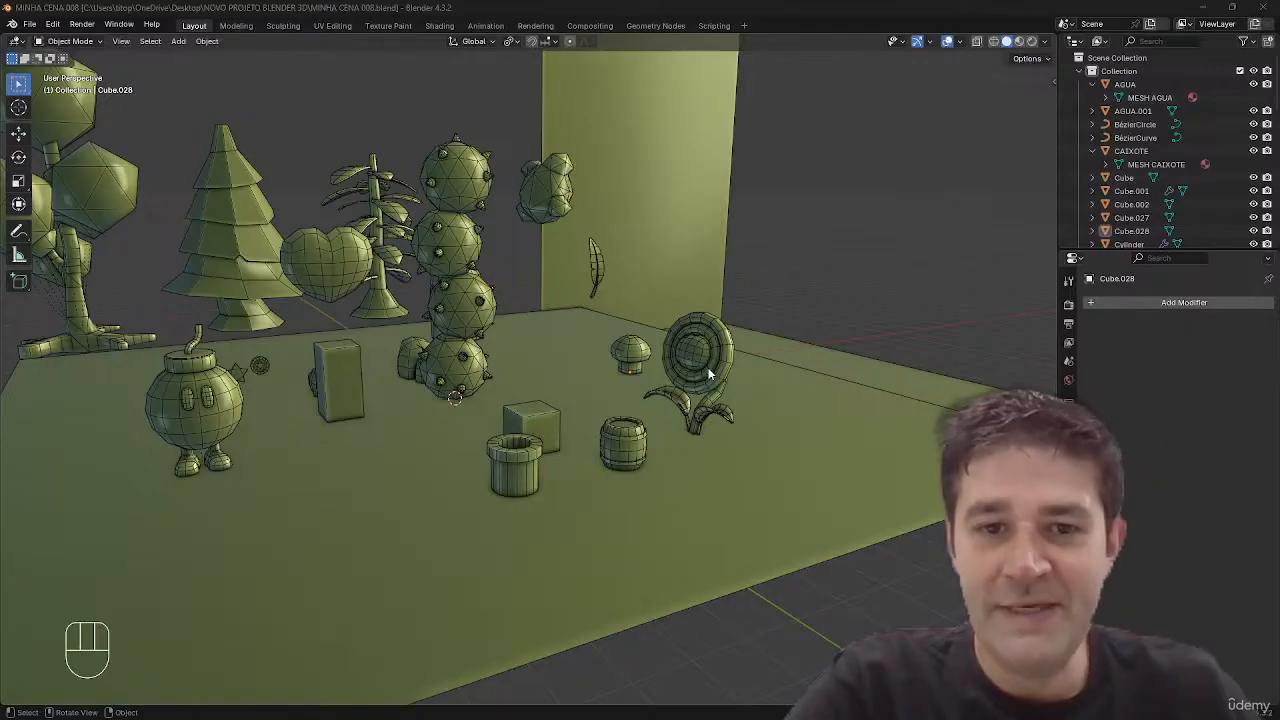
- Switch to the browser, review the expanded activities list of the Desenvolvimento Metaverso 2025 class, and return to Blender
{"action": "key", "text": "alt+Tab"}
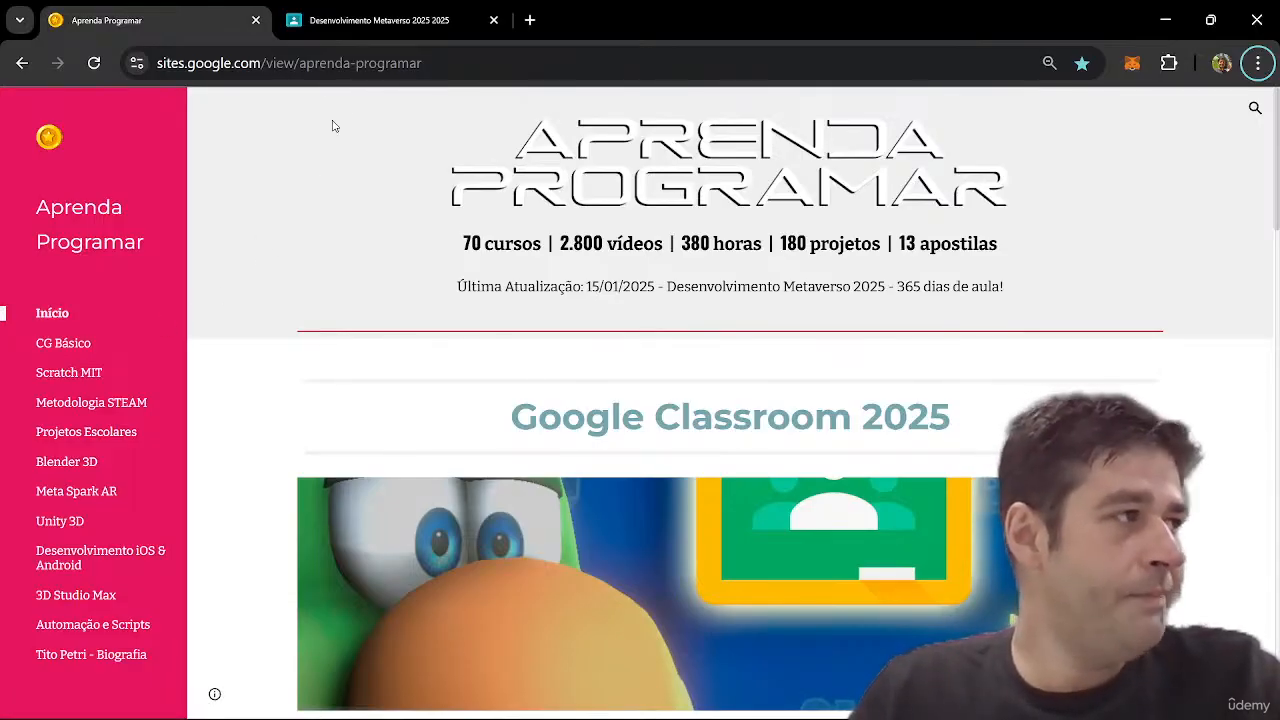
{"action": "left_click", "coordinate": [373, 22]}
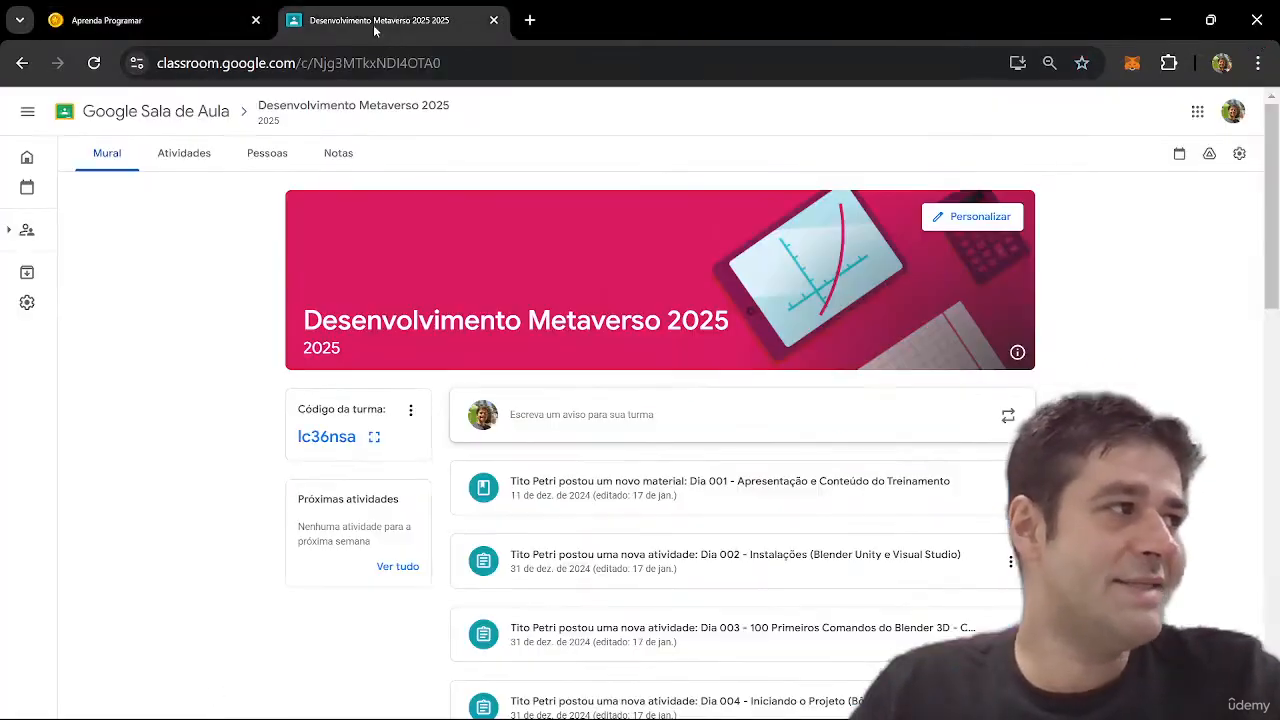
{"action": "left_click", "coordinate": [212, 153]}
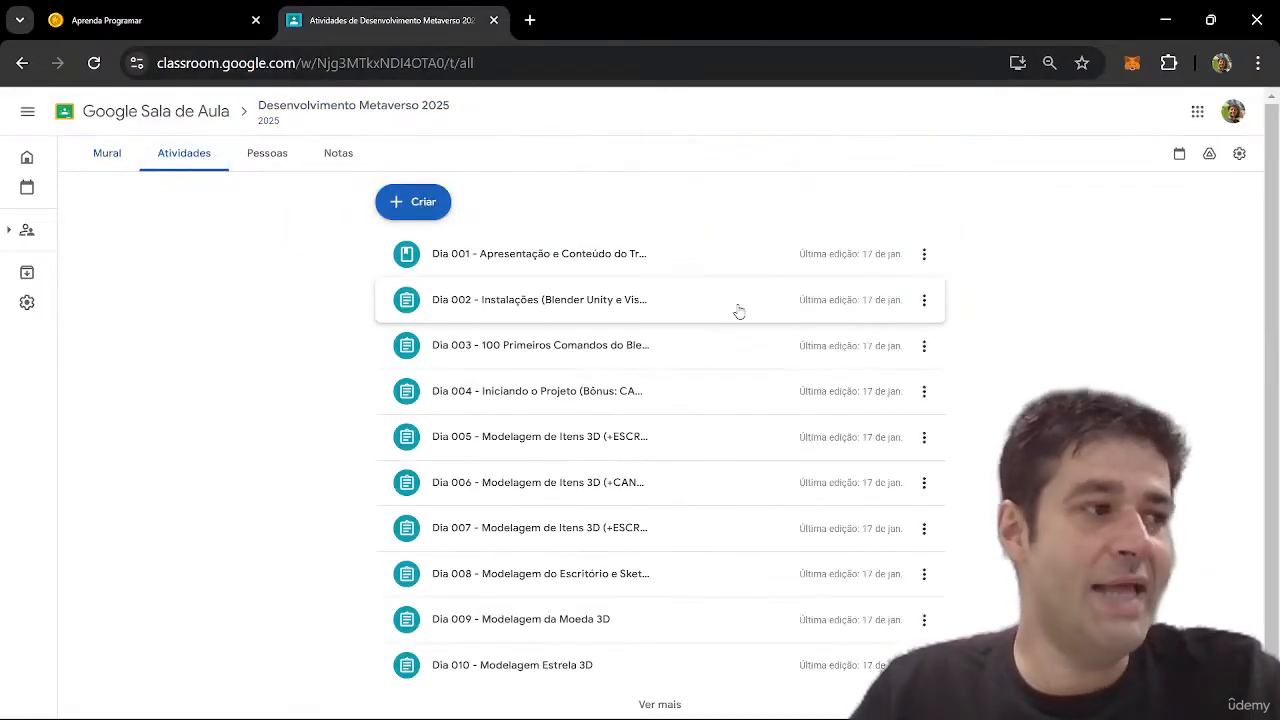
{"action": "left_click_drag", "start_coordinate": [1272, 288], "coordinate": [1270, 338]}
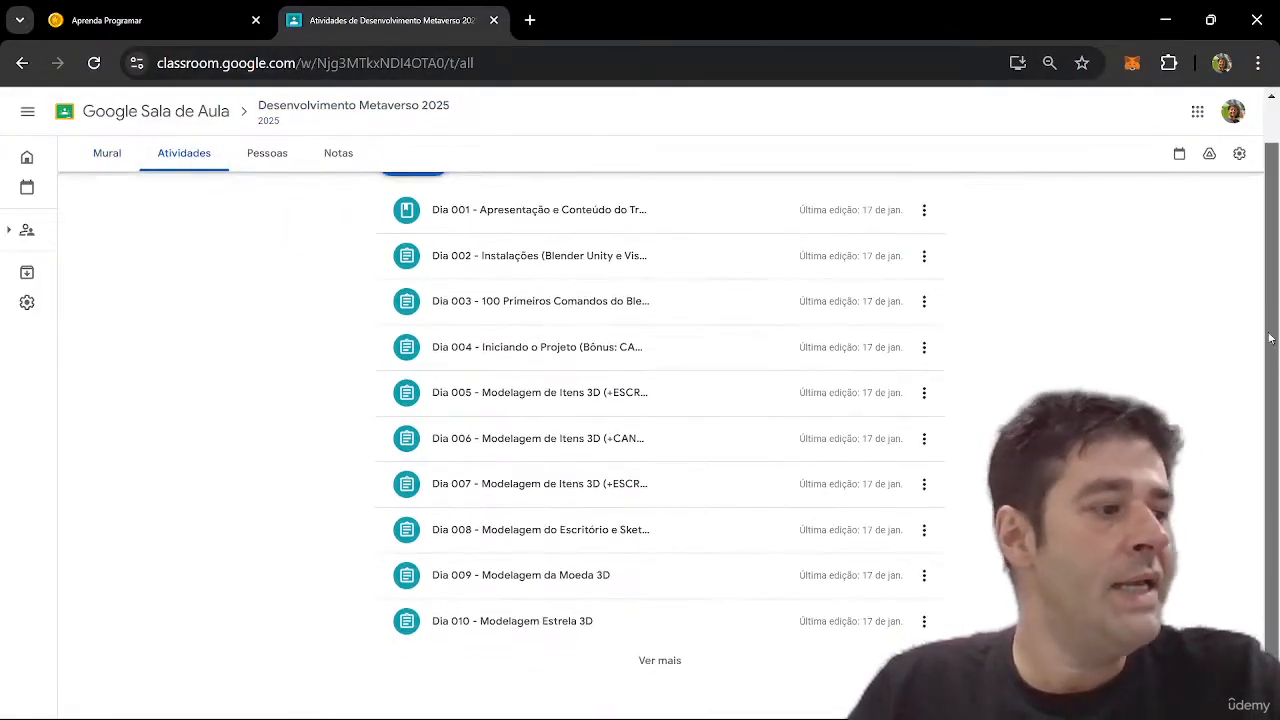
{"action": "left_click", "coordinate": [676, 662]}
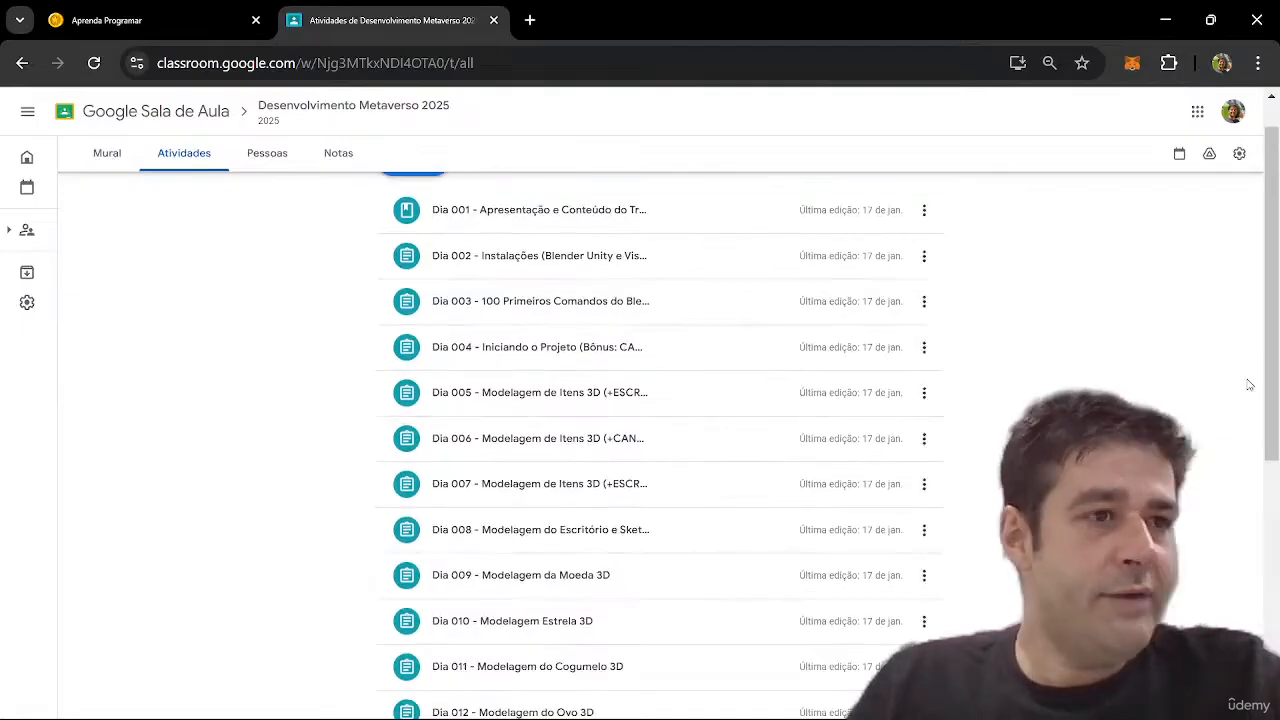
{"action": "left_click_drag", "start_coordinate": [1268, 192], "coordinate": [1268, 434]}
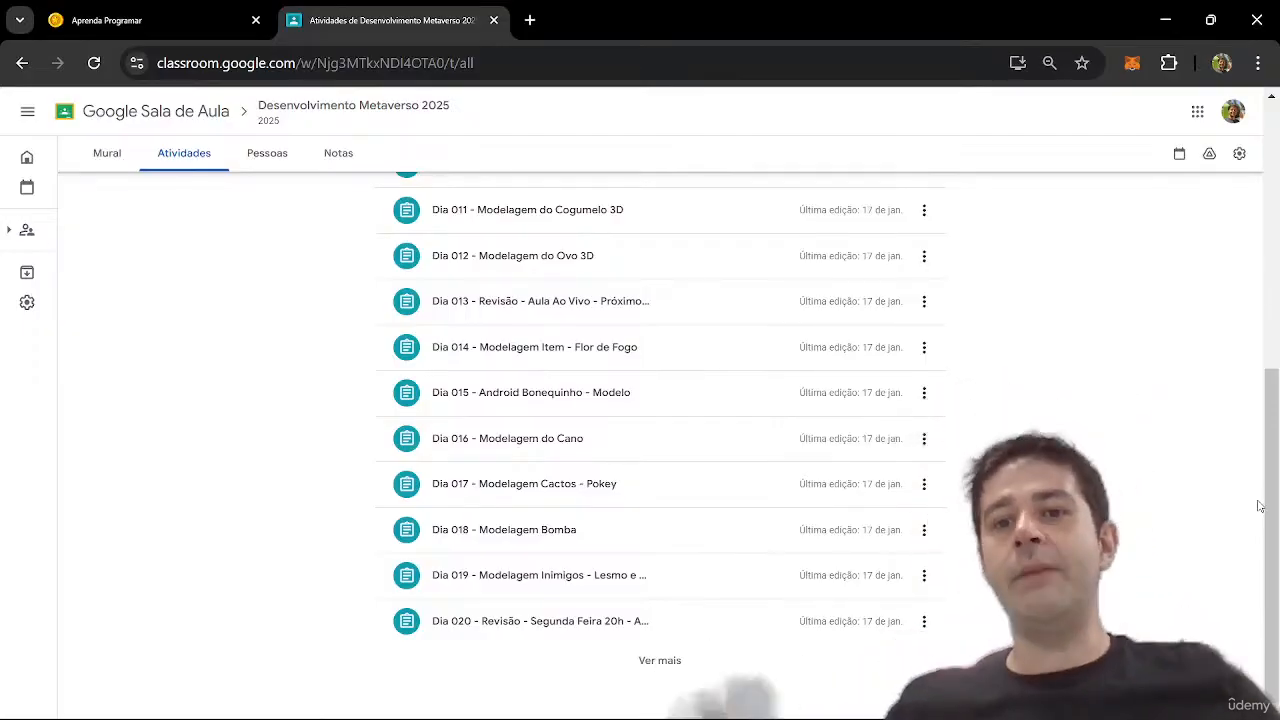
{"action": "scroll", "coordinate": [1259, 505], "scroll_direction": "up", "scroll_amount": 3}
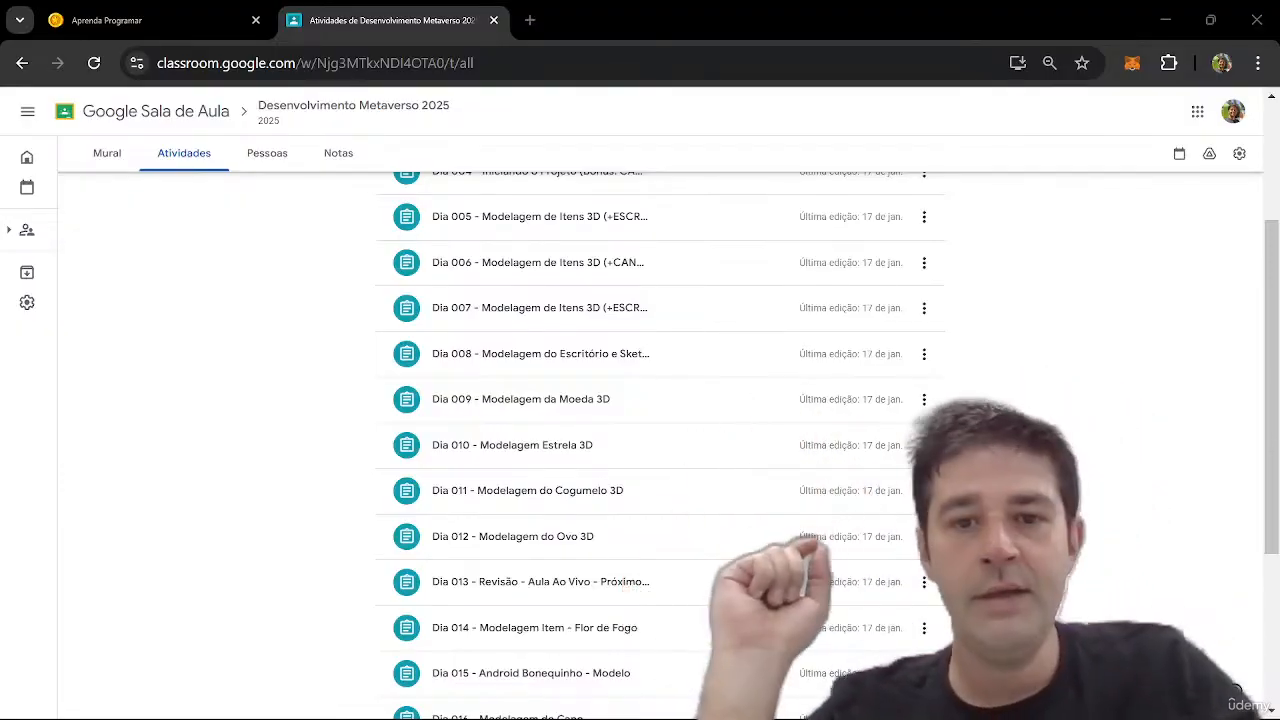
{"action": "key", "text": "alt+Tab"}
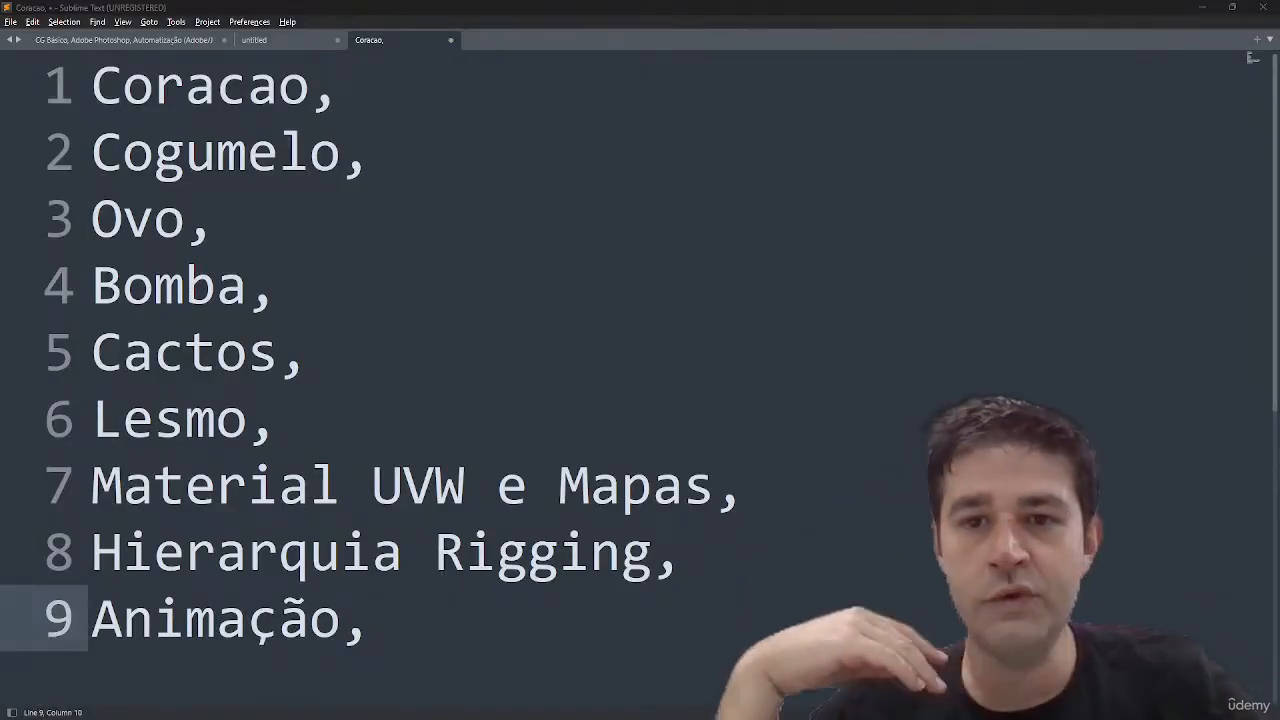
{"action": "key", "text": "alt+Tab"}
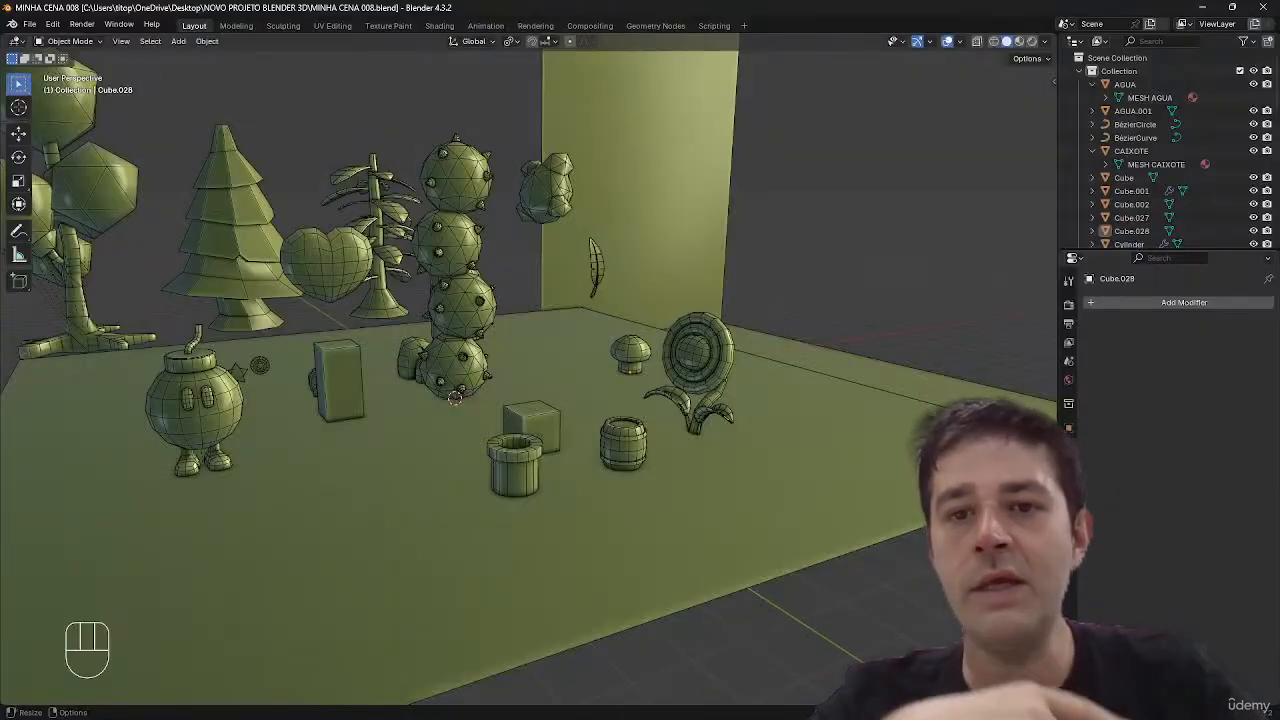